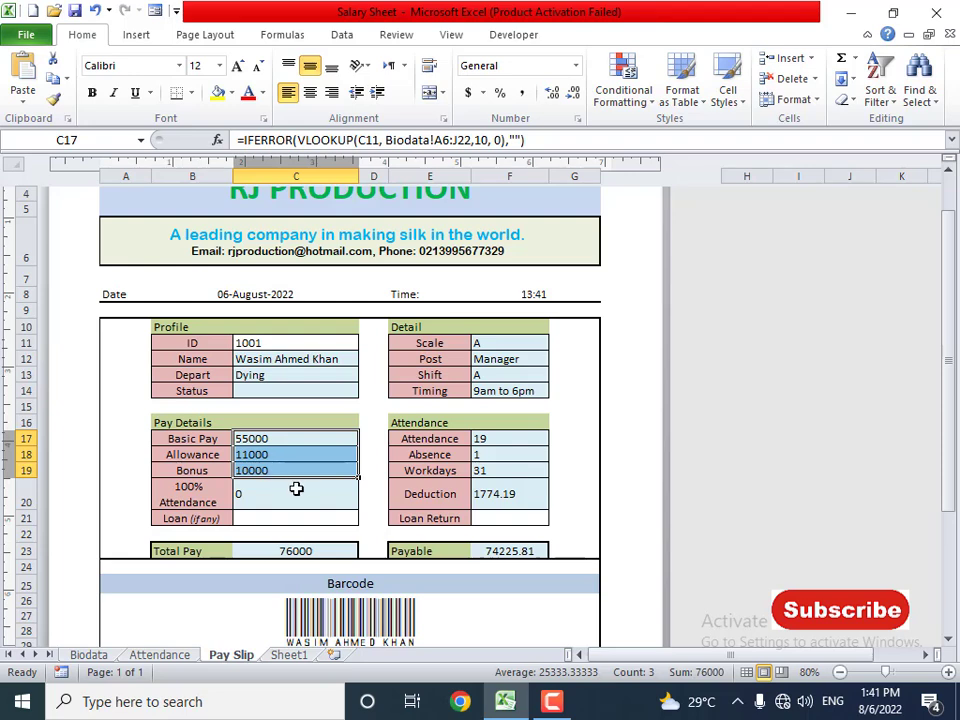
- Review the attendance, deduction, Total Pay, Payable and barcode formulas on the slip
{"action": "left_click_drag", "start_coordinate": [506, 438], "coordinate": [495, 493]}
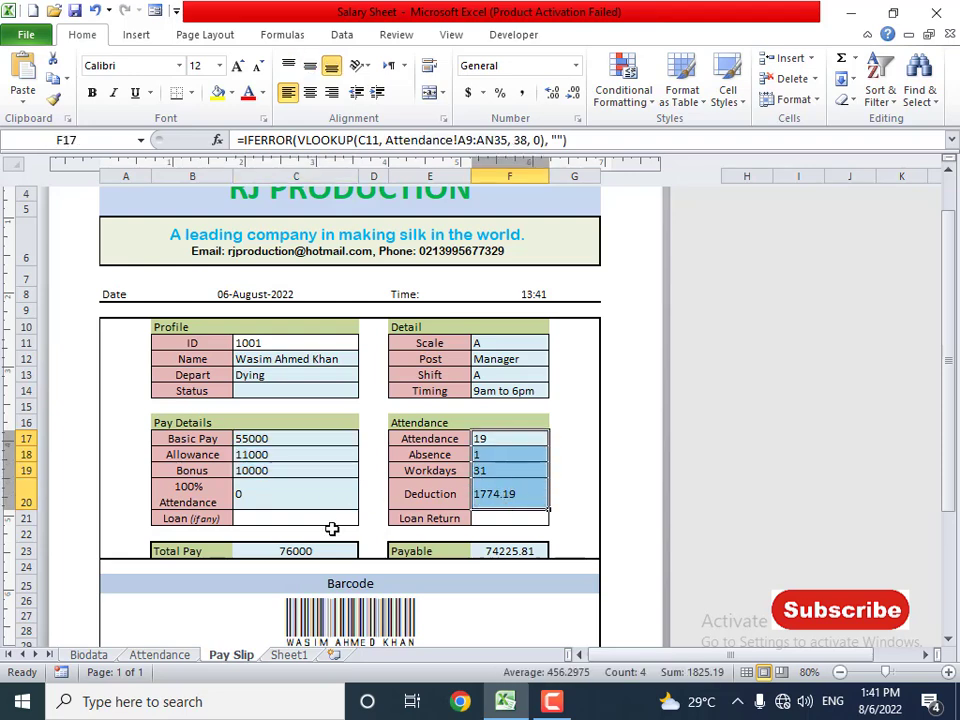
{"action": "left_click", "coordinate": [302, 551]}
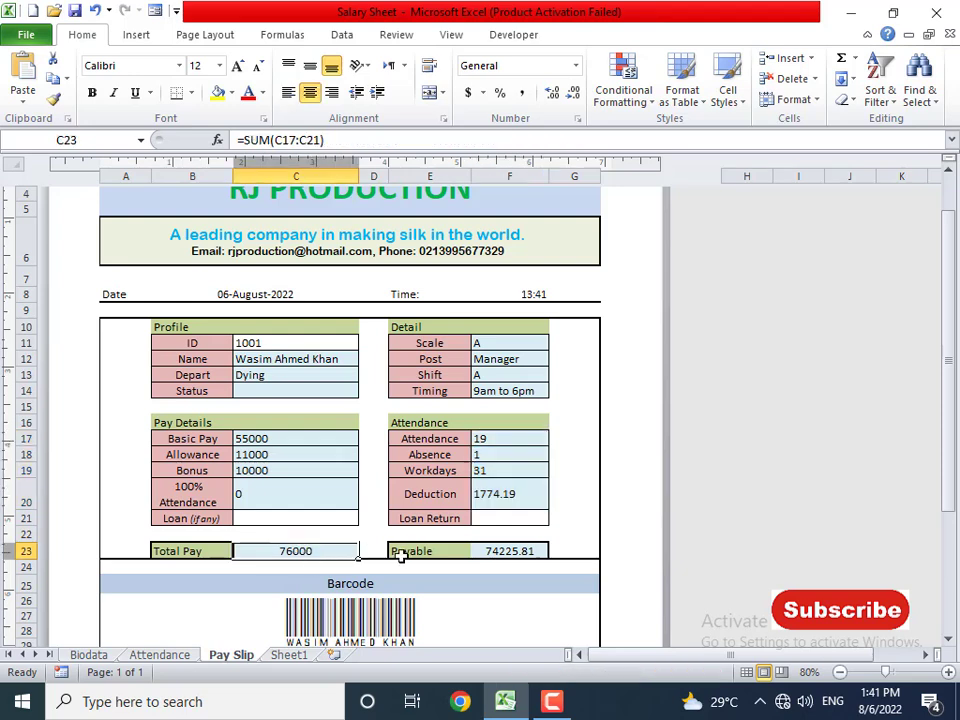
{"action": "left_click", "coordinate": [514, 554]}
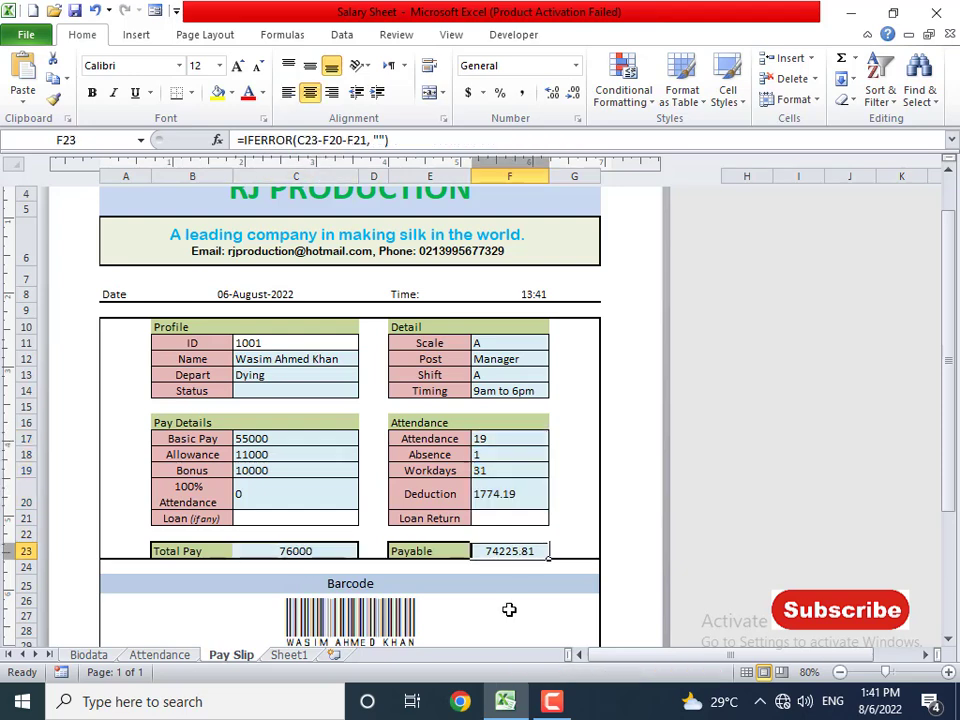
{"action": "scroll", "coordinate": [509, 609], "scroll_direction": "down", "scroll_amount": 1}
{"action": "left_click", "coordinate": [366, 532]}
{"action": "scroll", "coordinate": [414, 566], "scroll_direction": "up", "scroll_amount": 3}
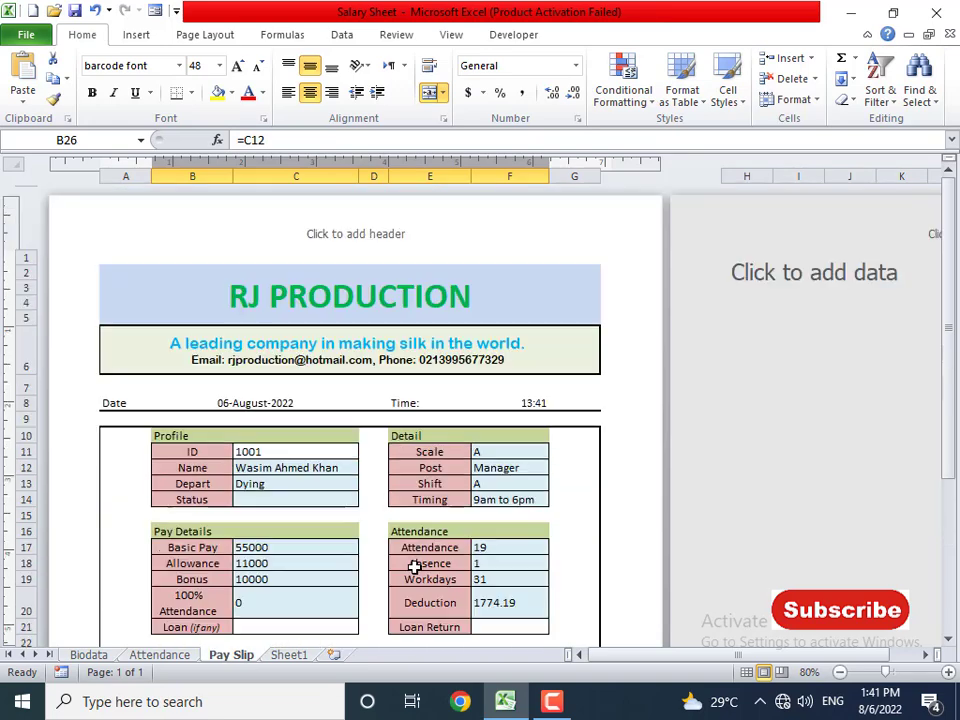
{"action": "scroll", "coordinate": [330, 530], "scroll_direction": "down", "scroll_amount": 3}
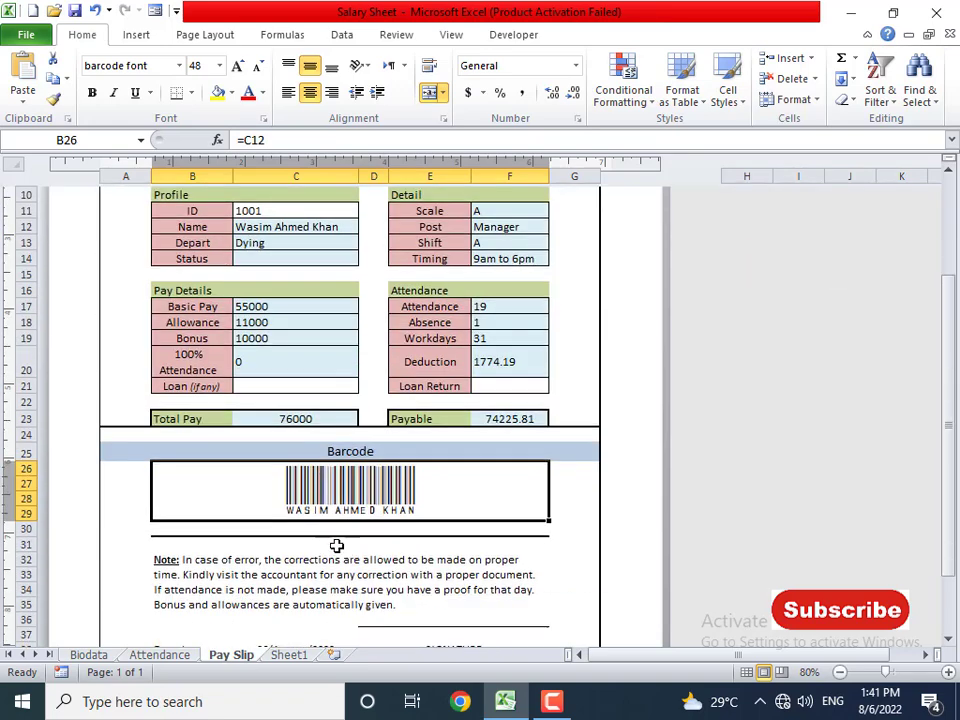
{"action": "scroll", "coordinate": [350, 450], "scroll_direction": "down", "scroll_amount": 2}
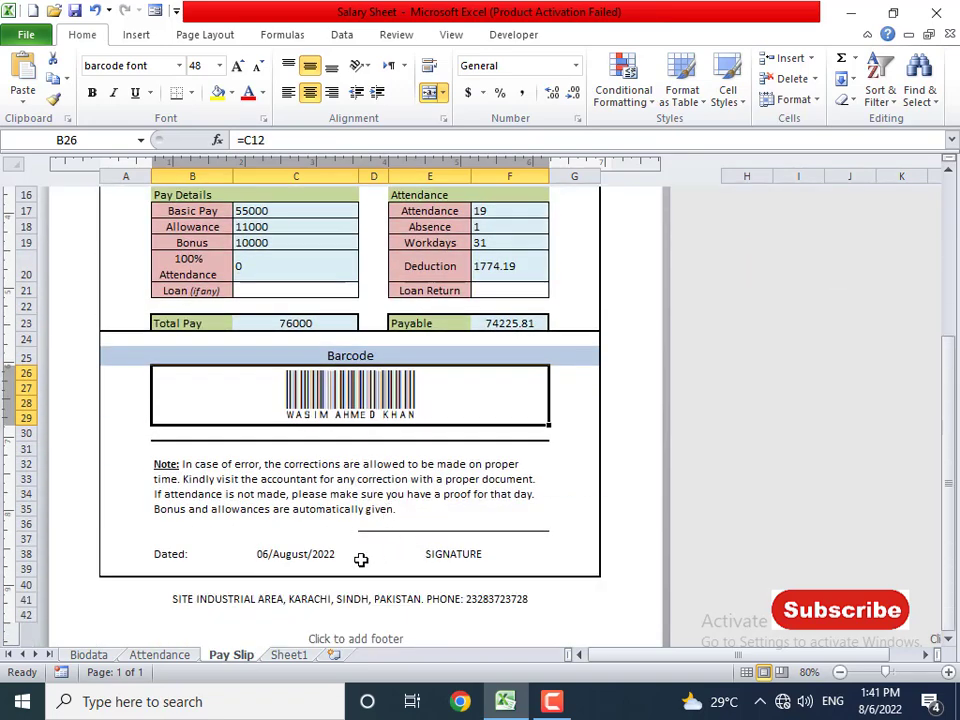
{"action": "scroll", "coordinate": [285, 549], "scroll_direction": "up", "scroll_amount": 5}
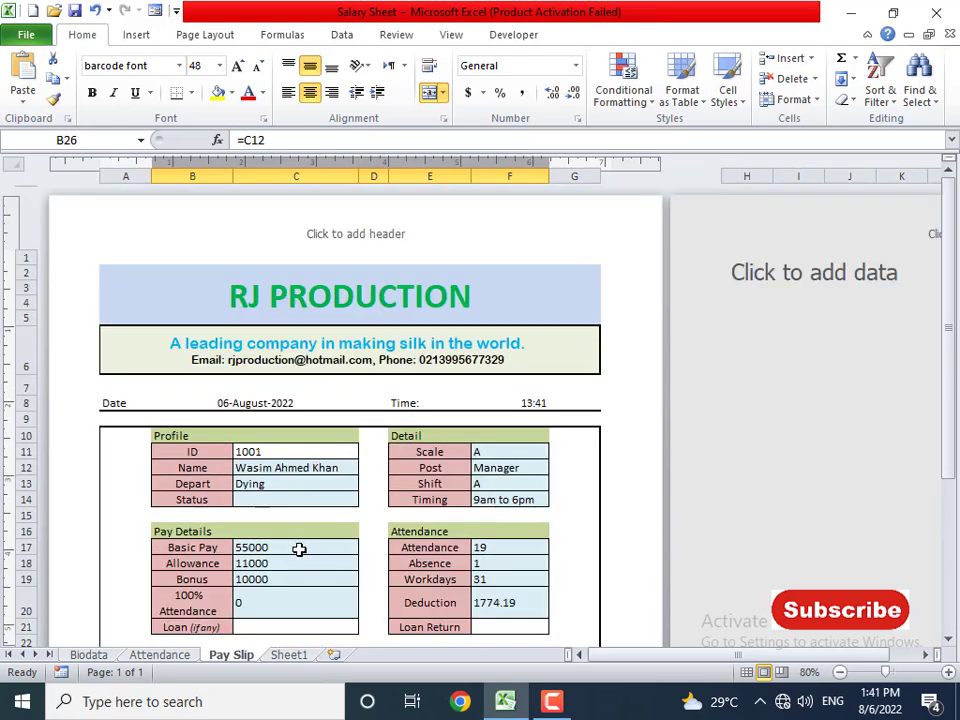
- Change the employee ID in C11 to 1002 so the slip refills
{"action": "left_click", "coordinate": [289, 452]}
{"action": "scroll", "coordinate": [306, 472], "scroll_direction": "down", "scroll_amount": 2}
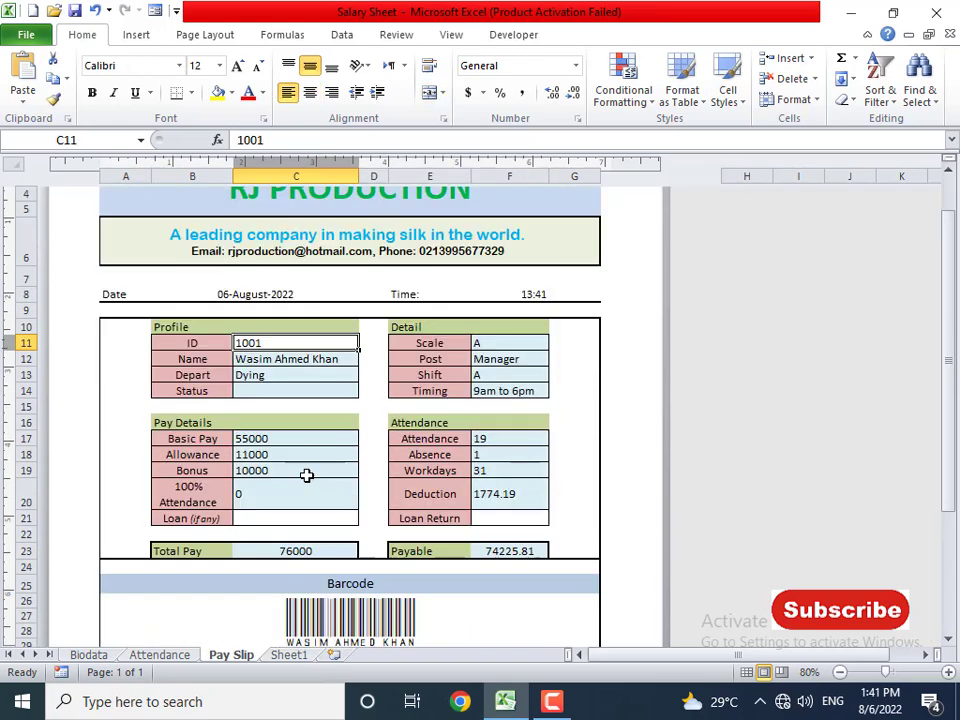
{"action": "type", "text": "100"}
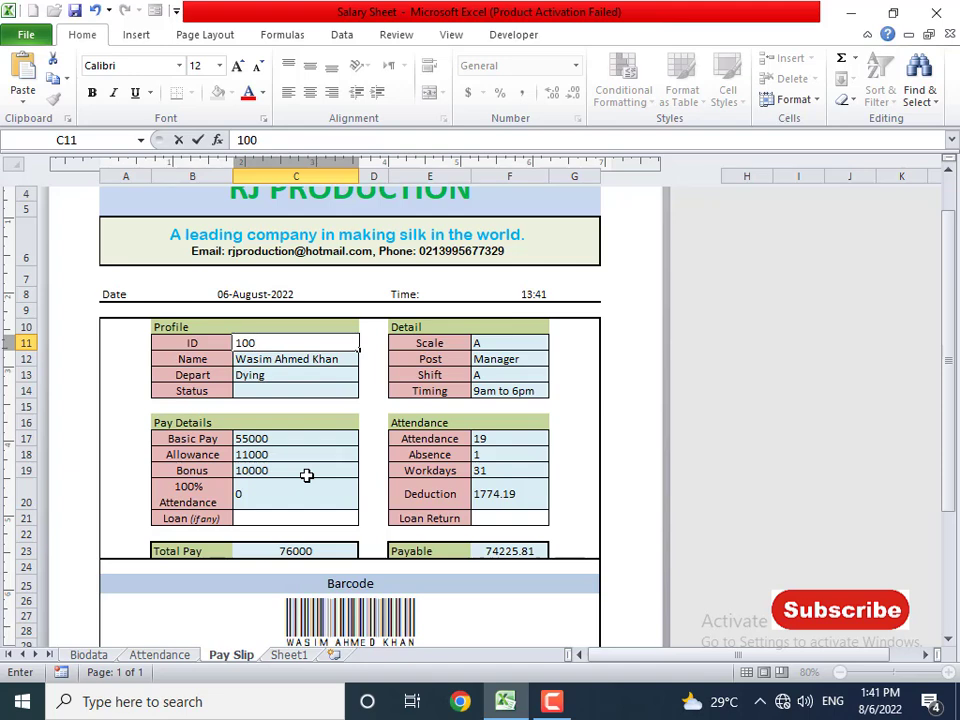
{"action": "key", "text": "Return"}
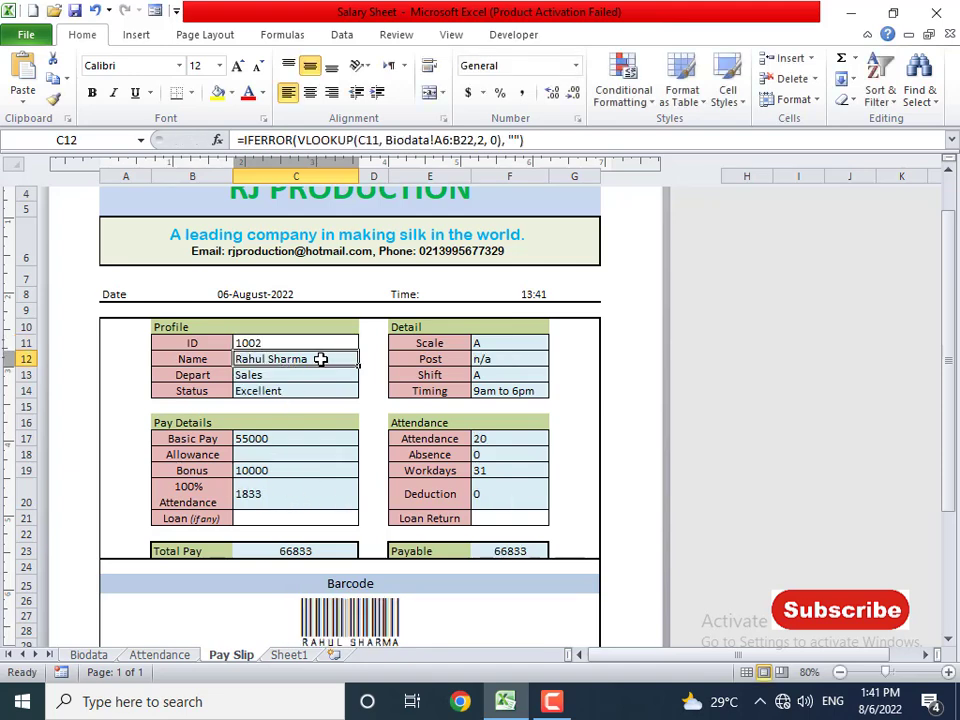
- Check the department, status, scale, post, shift, timing and basic pay lookup formulas
{"action": "left_click", "coordinate": [255, 375]}
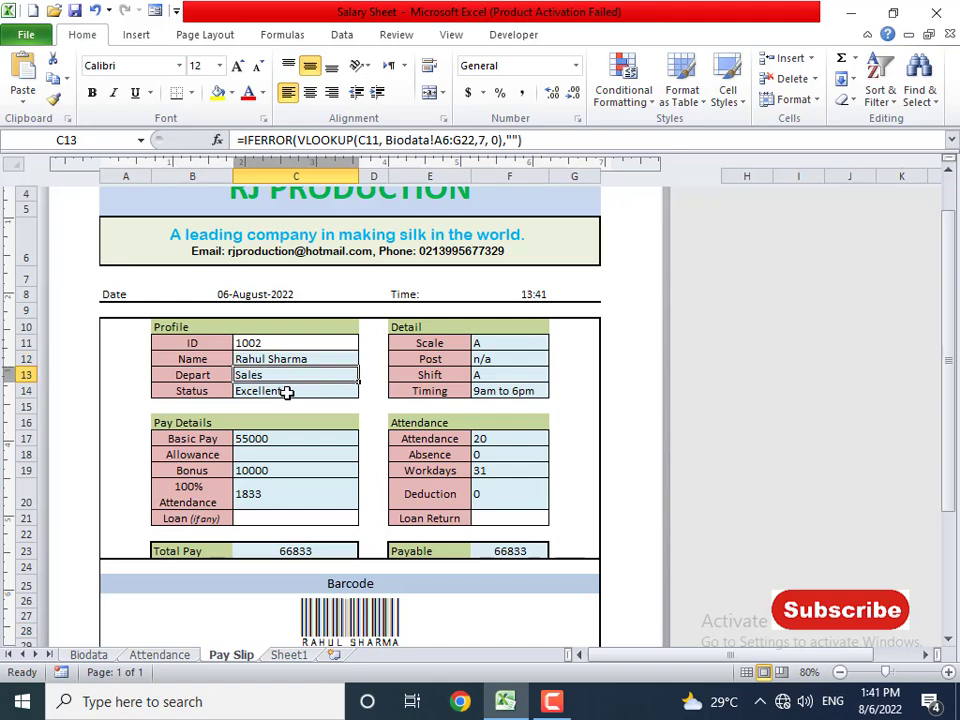
{"action": "left_click", "coordinate": [288, 389]}
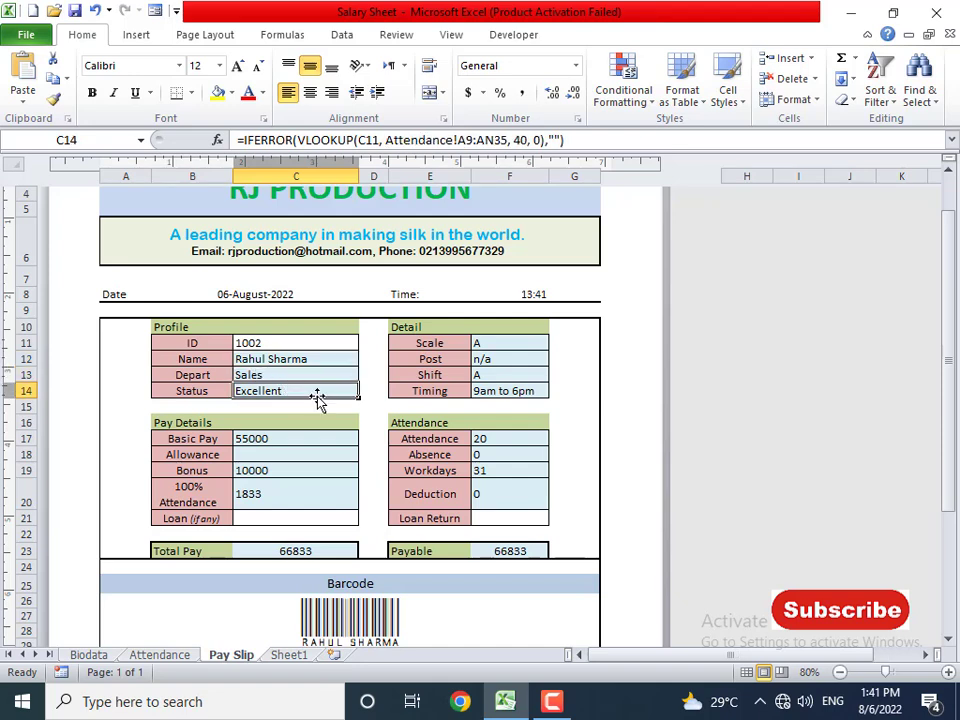
{"action": "left_click", "coordinate": [490, 343]}
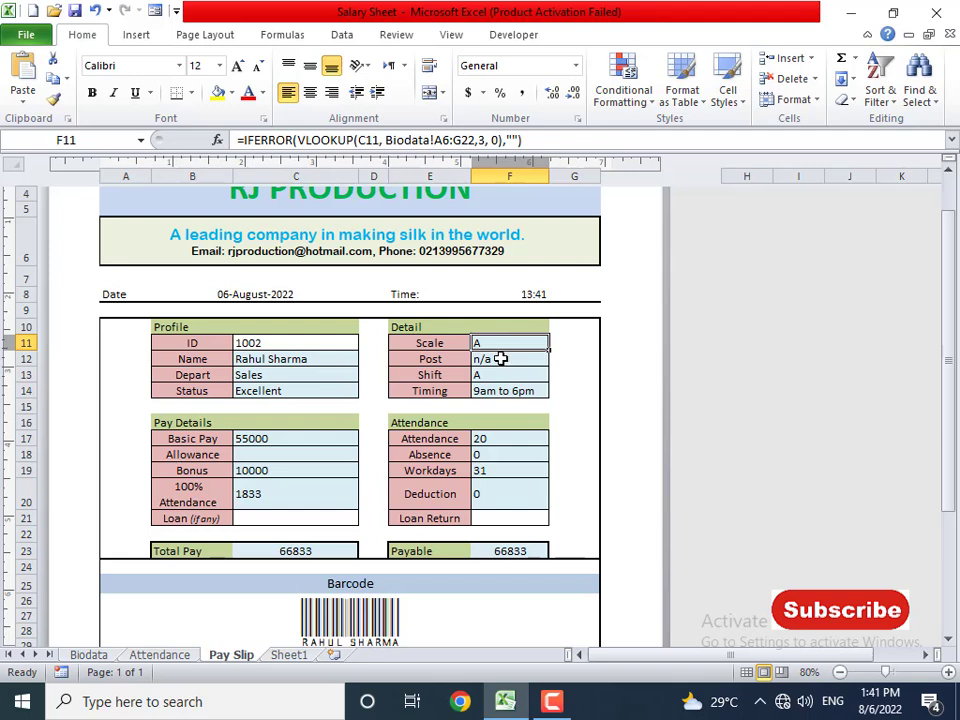
{"action": "left_click", "coordinate": [500, 359]}
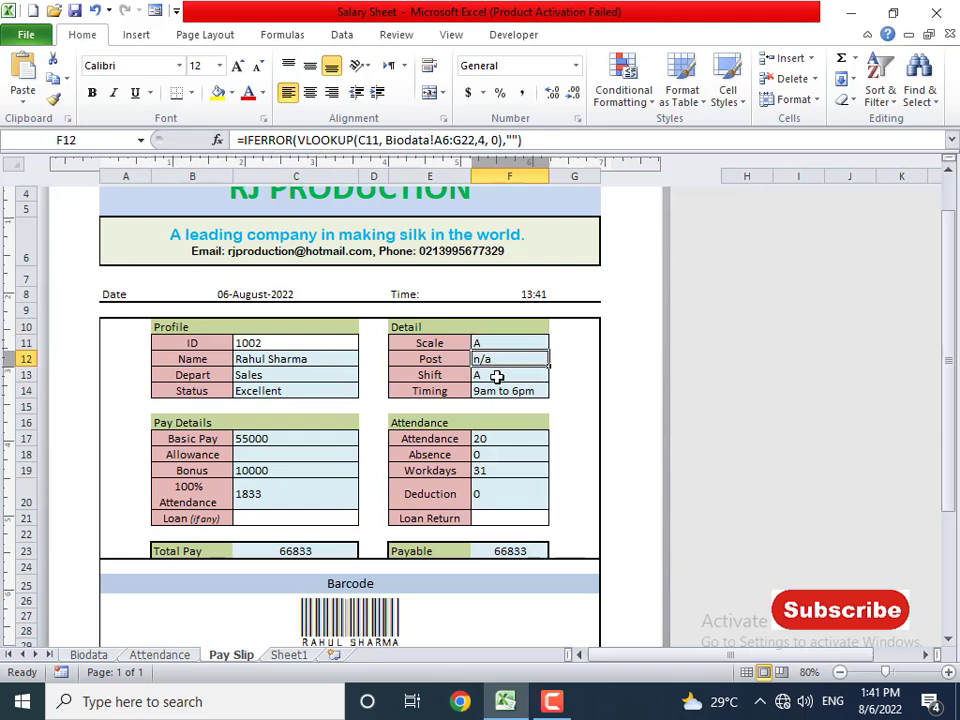
{"action": "left_click", "coordinate": [496, 376]}
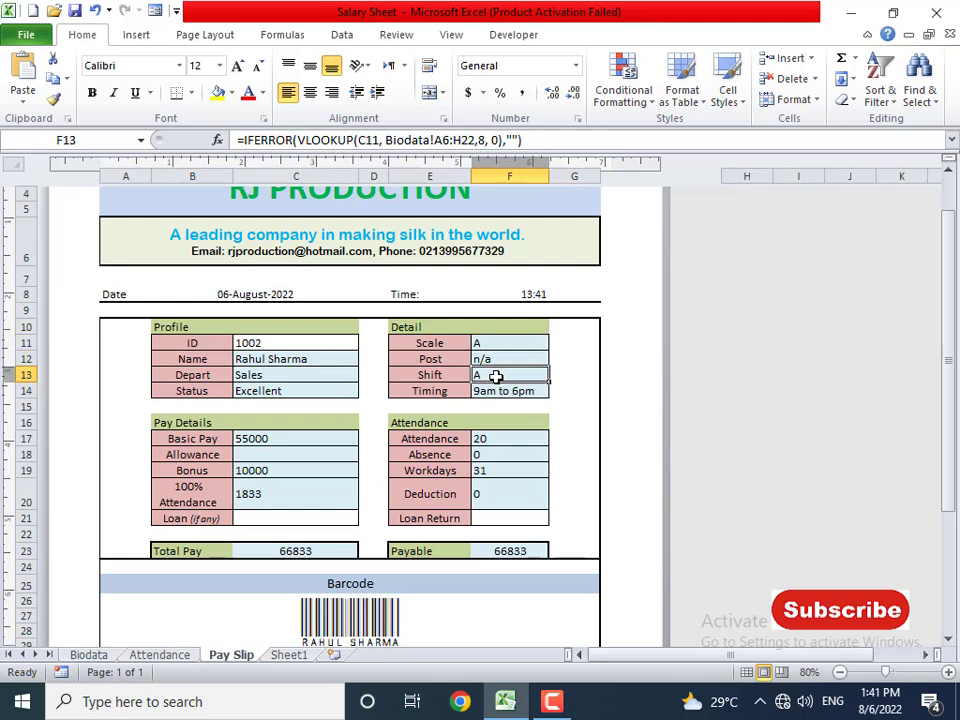
{"action": "left_click", "coordinate": [515, 391]}
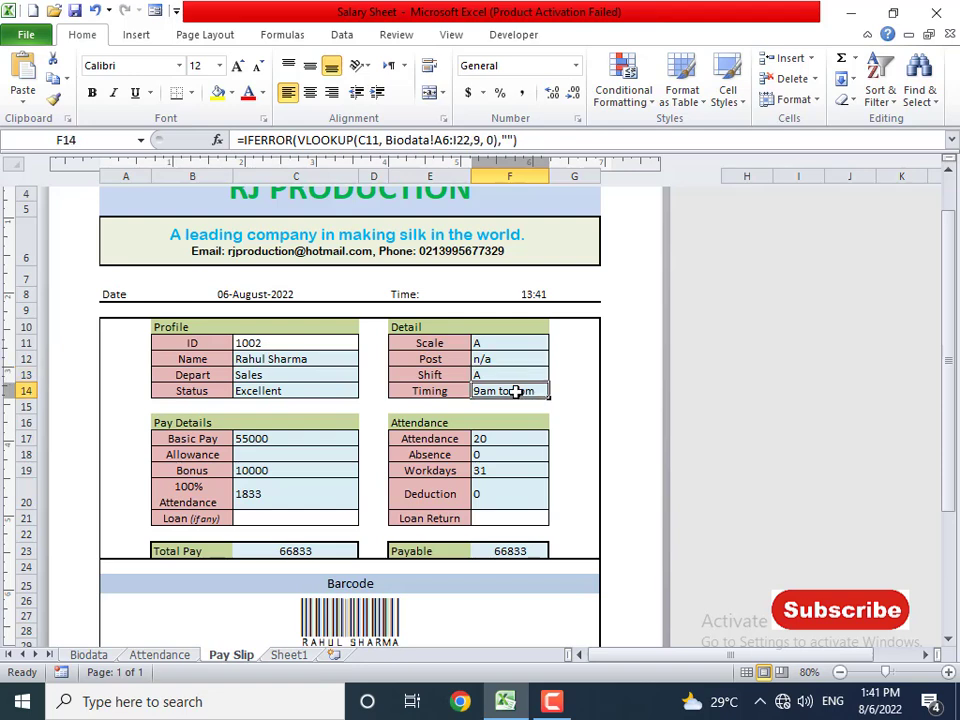
{"action": "left_click", "coordinate": [281, 442]}
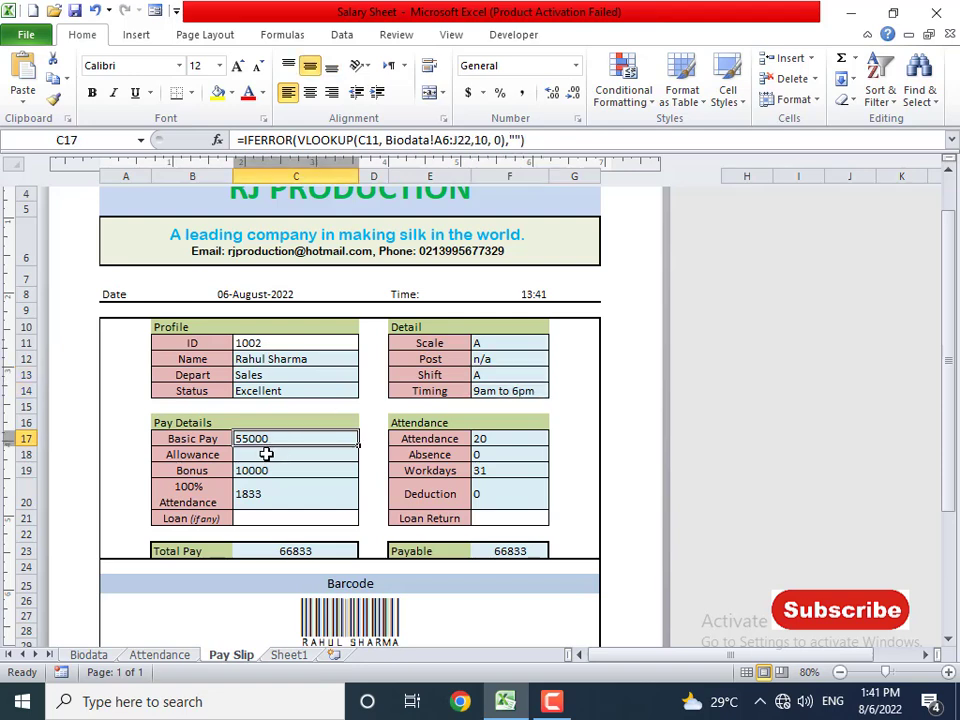
{"action": "left_click", "coordinate": [267, 454]}
{"action": "left_click", "coordinate": [295, 470]}
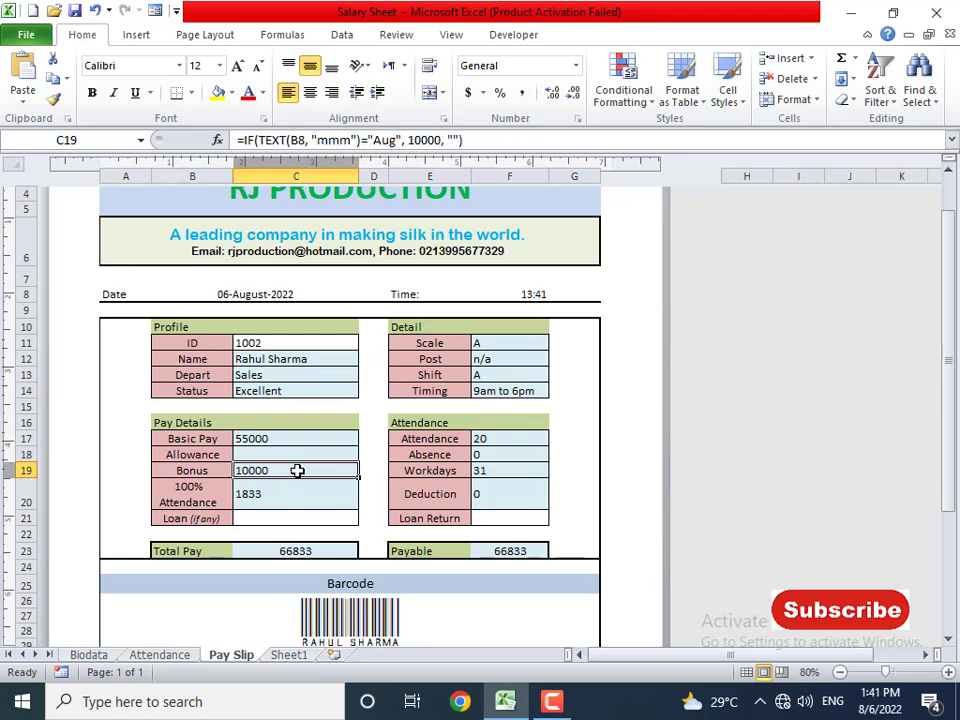
{"action": "left_click", "coordinate": [302, 493]}
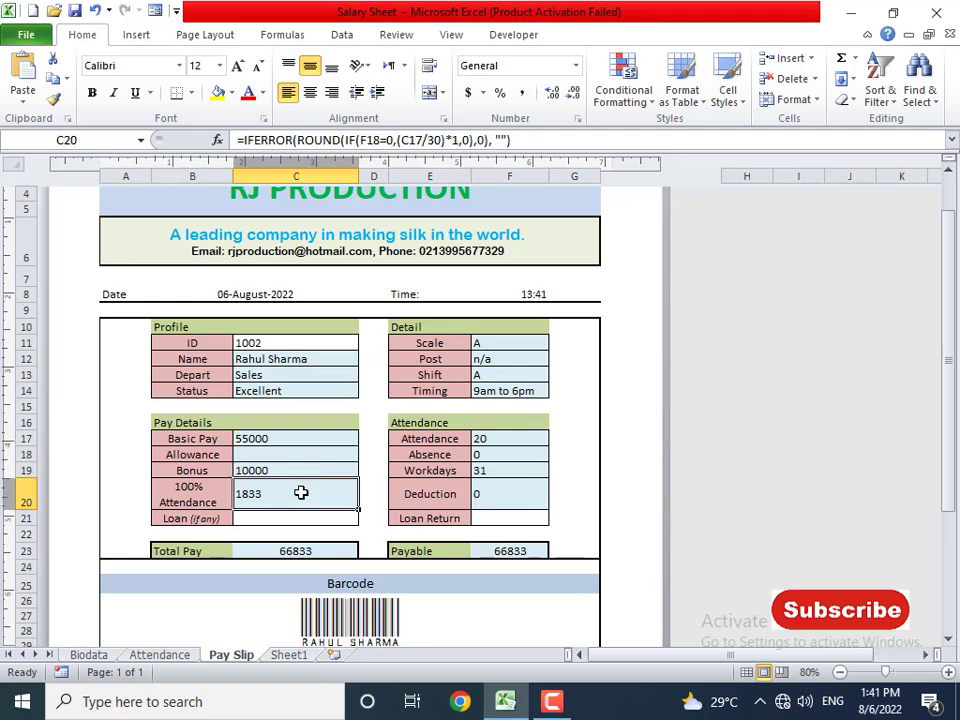
{"action": "left_click", "coordinate": [491, 443]}
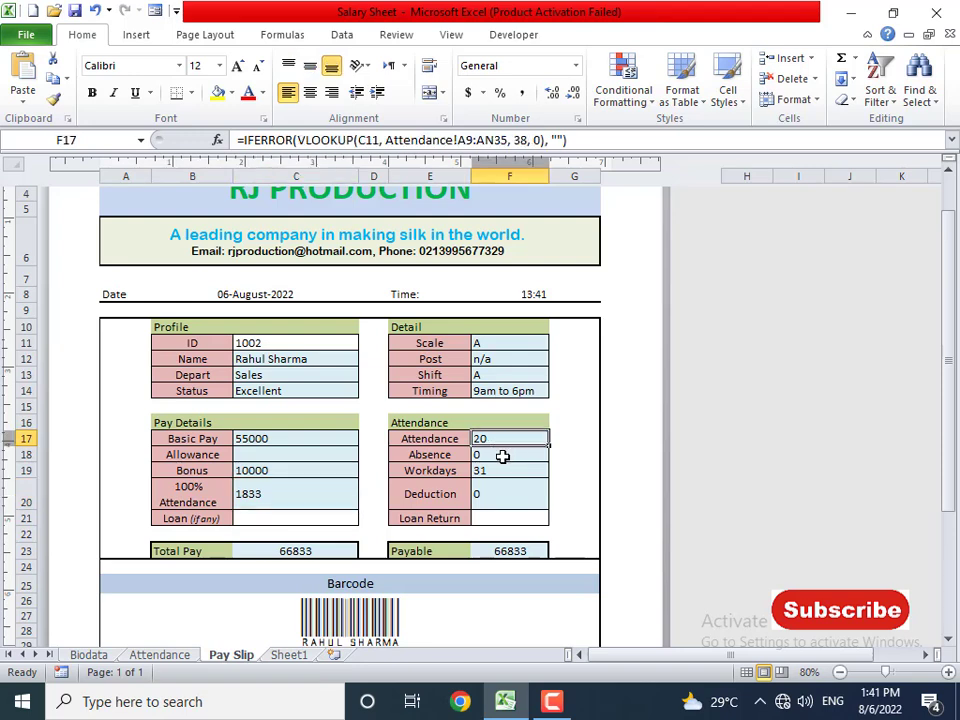
{"action": "left_click", "coordinate": [502, 456]}
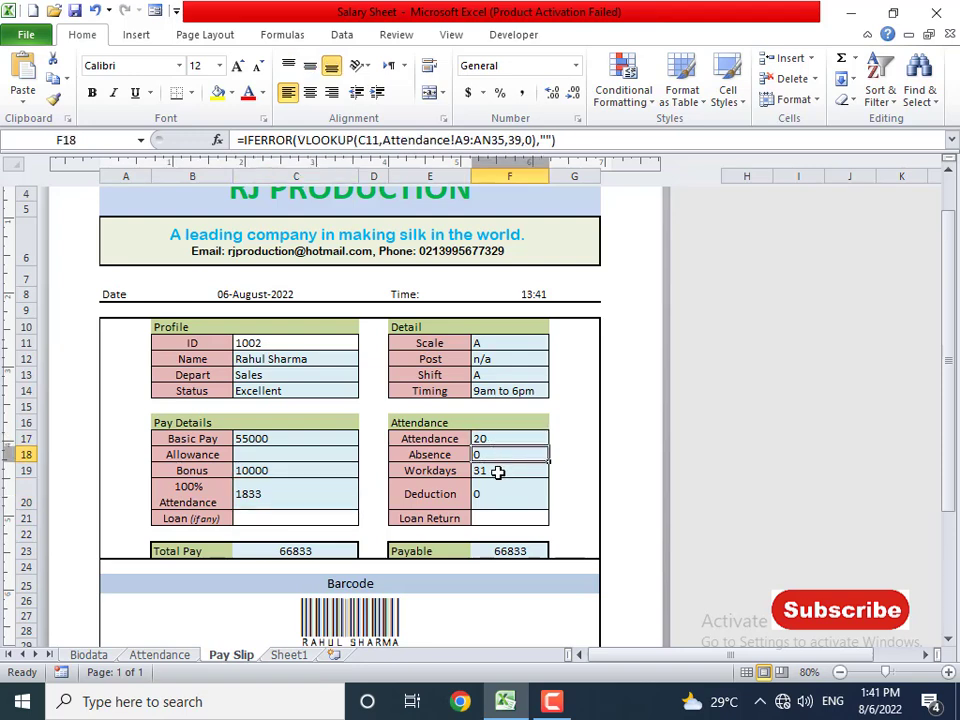
{"action": "left_click", "coordinate": [497, 471]}
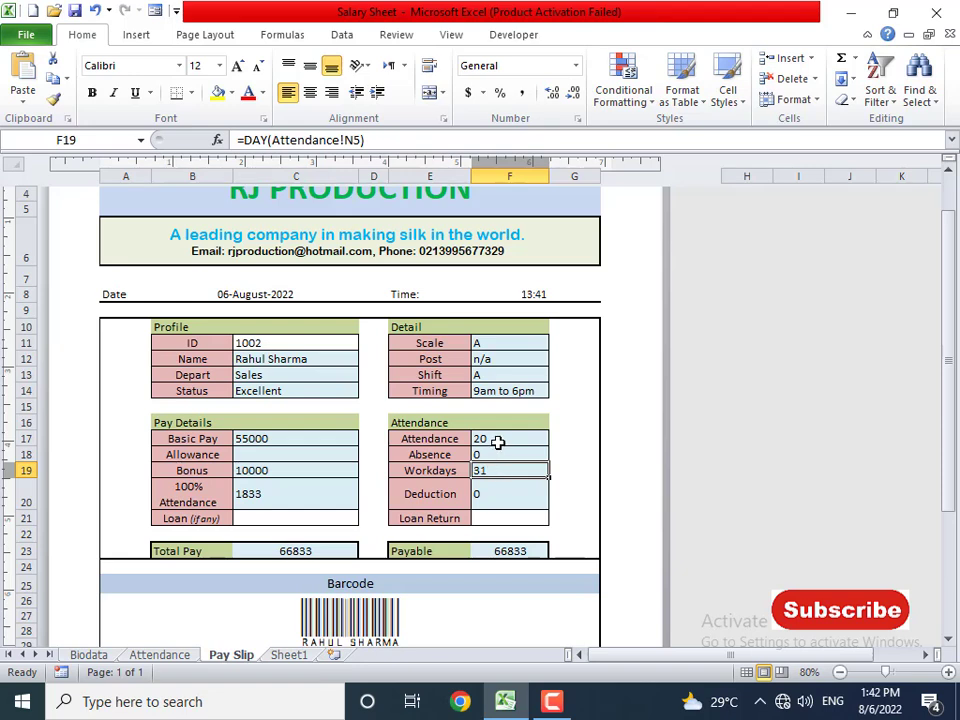
{"action": "left_click", "coordinate": [497, 442]}
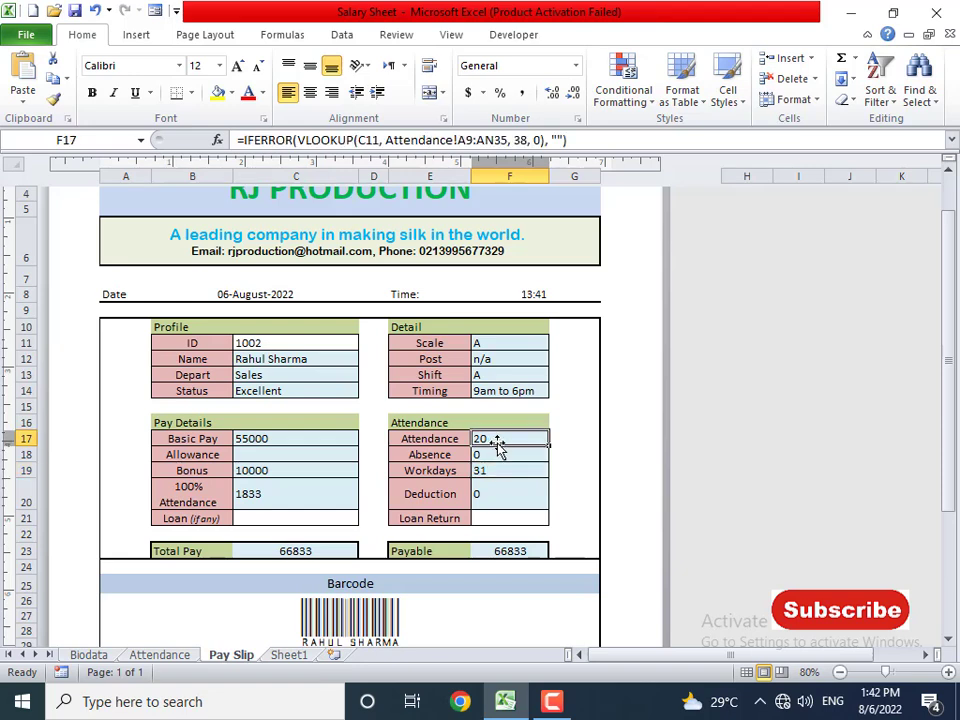
{"action": "left_click", "coordinate": [495, 473]}
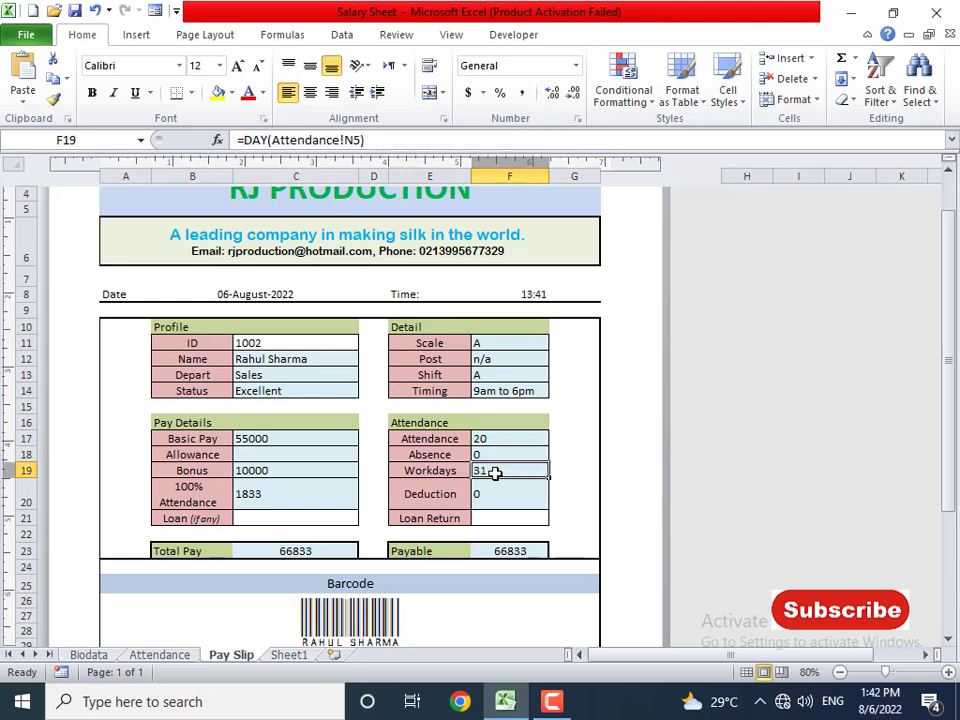
{"action": "left_click", "coordinate": [495, 456]}
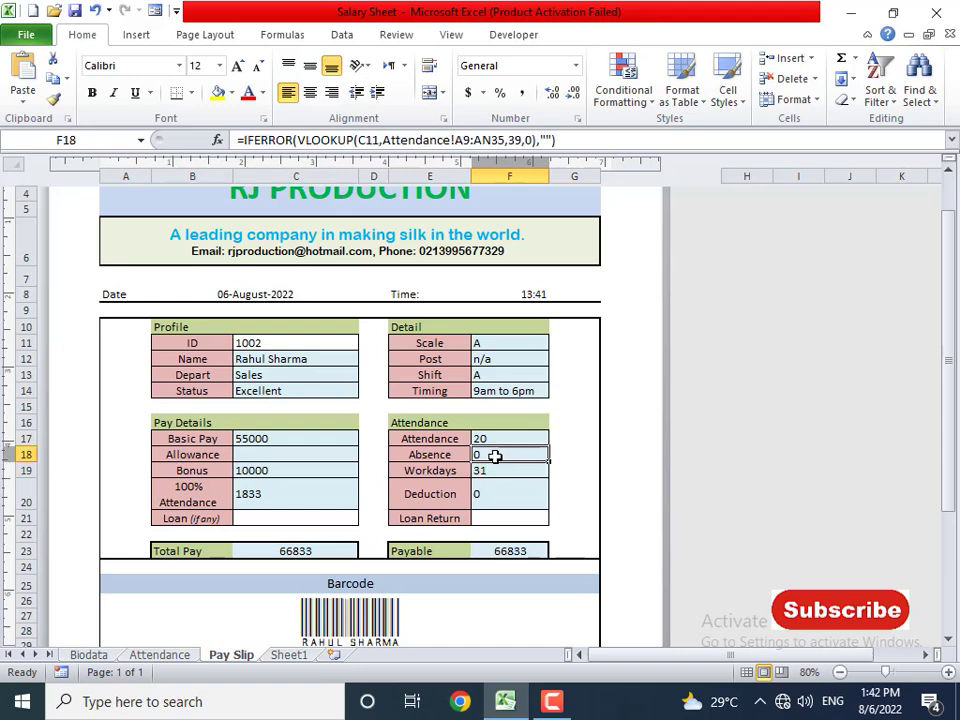
{"action": "left_click", "coordinate": [497, 492]}
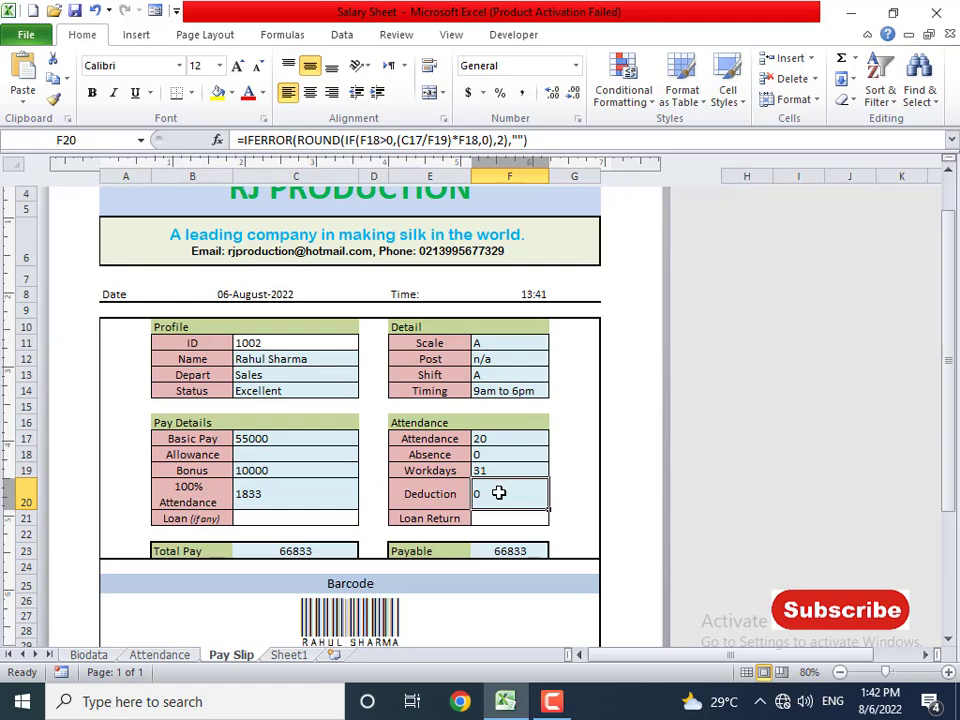
{"action": "left_click", "coordinate": [313, 518]}
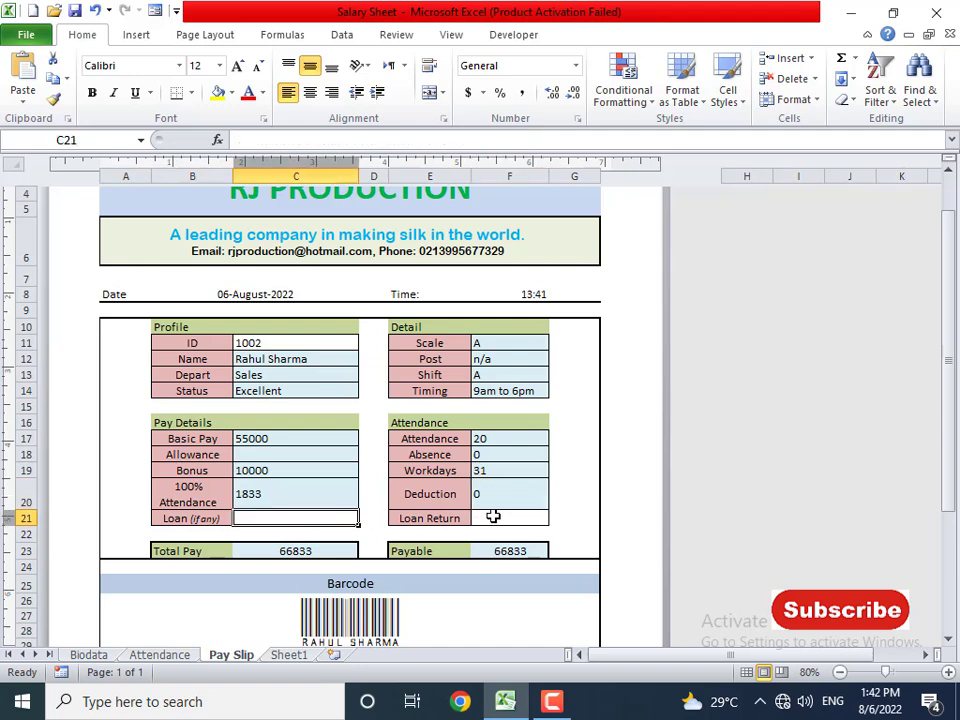
{"action": "left_click", "coordinate": [496, 516]}
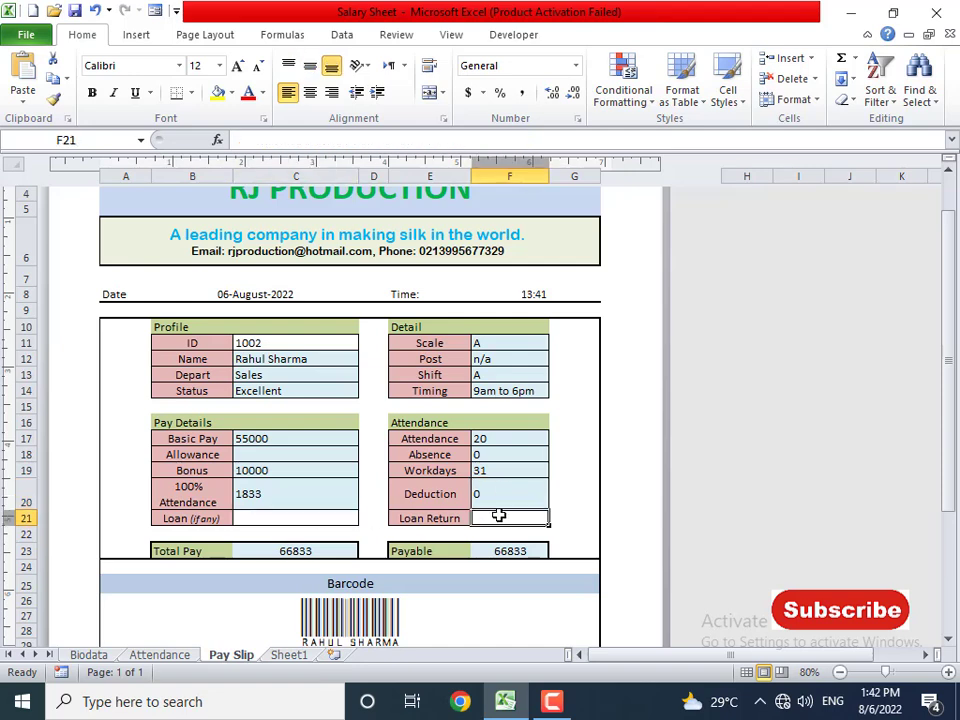
- Enter employee ID 1003 in C11, then inspect the department and FIRED! status formulas
{"action": "left_click", "coordinate": [284, 343]}
{"action": "type", "text": "100"}
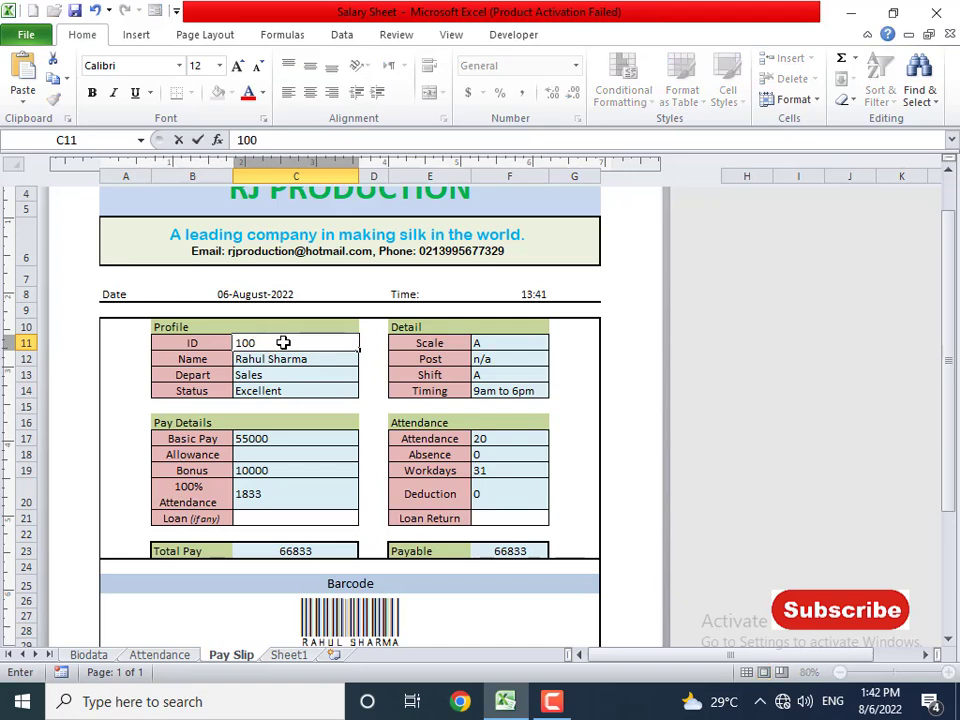
{"action": "type", "text": "3"}
{"action": "key", "text": "Return"}
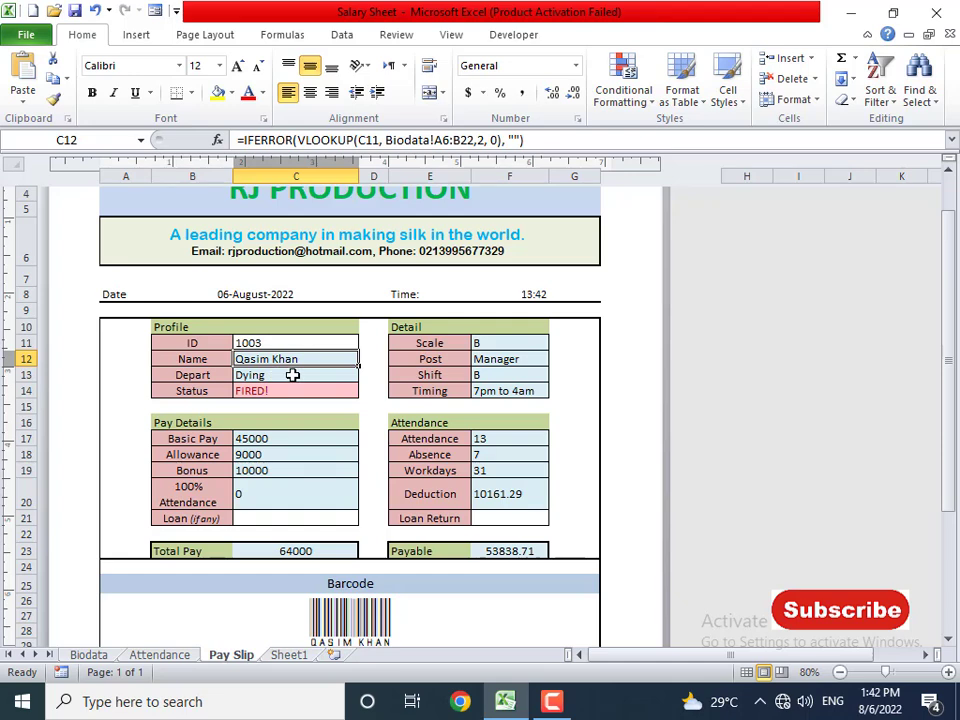
{"action": "left_click", "coordinate": [275, 378]}
{"action": "left_click", "coordinate": [258, 391]}
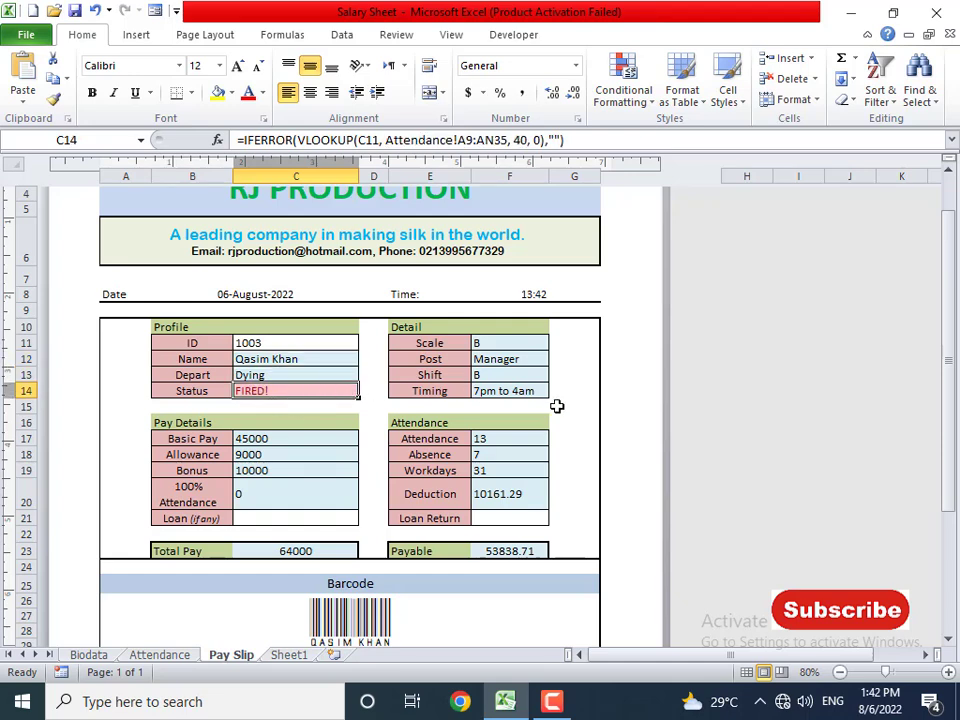
{"action": "left_click", "coordinate": [494, 454]}
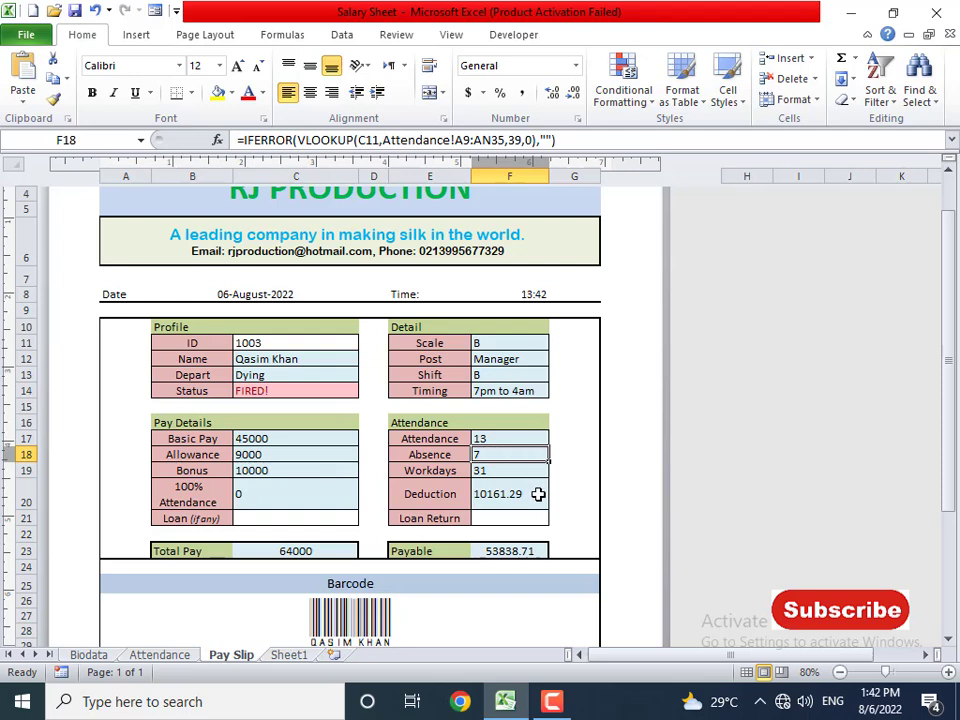
{"action": "left_click", "coordinate": [500, 494]}
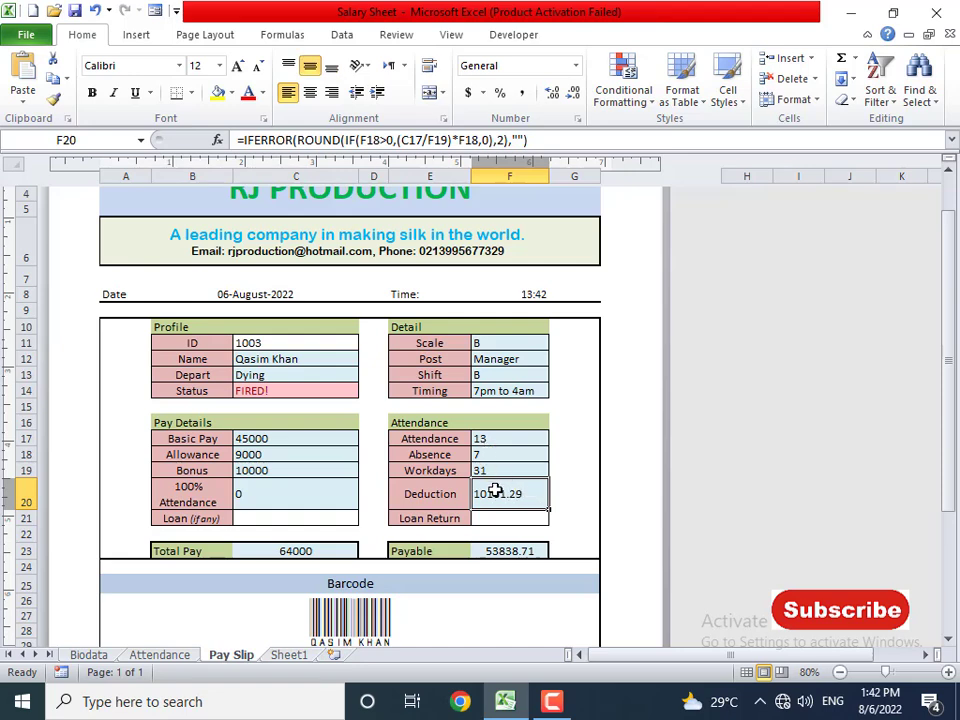
{"action": "left_click", "coordinate": [310, 467]}
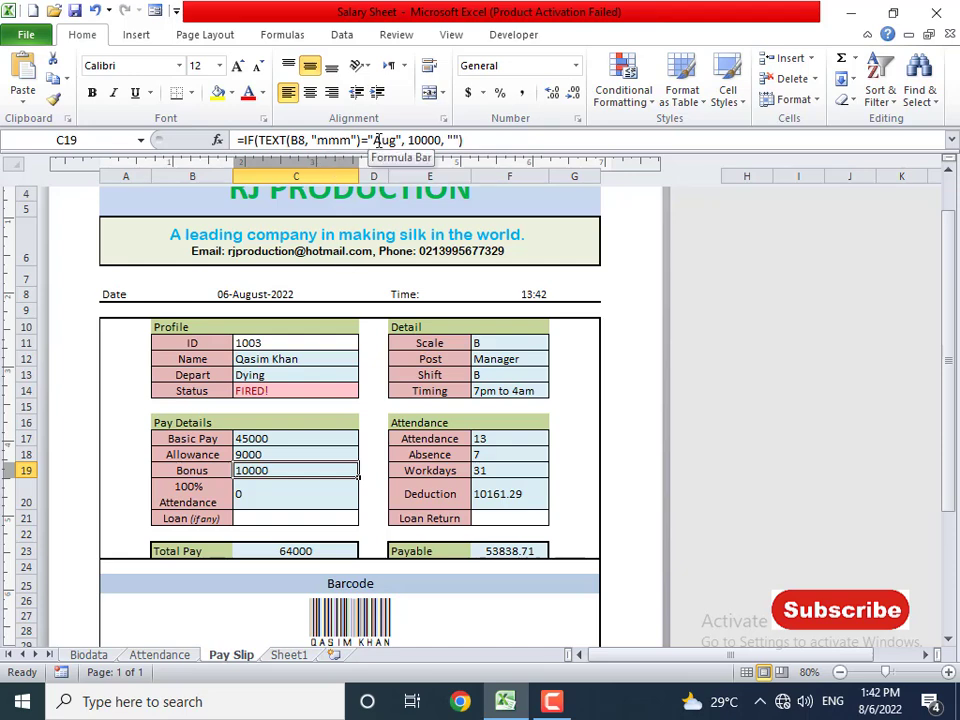
{"action": "left_click_drag", "start_coordinate": [377, 140], "coordinate": [390, 140]}
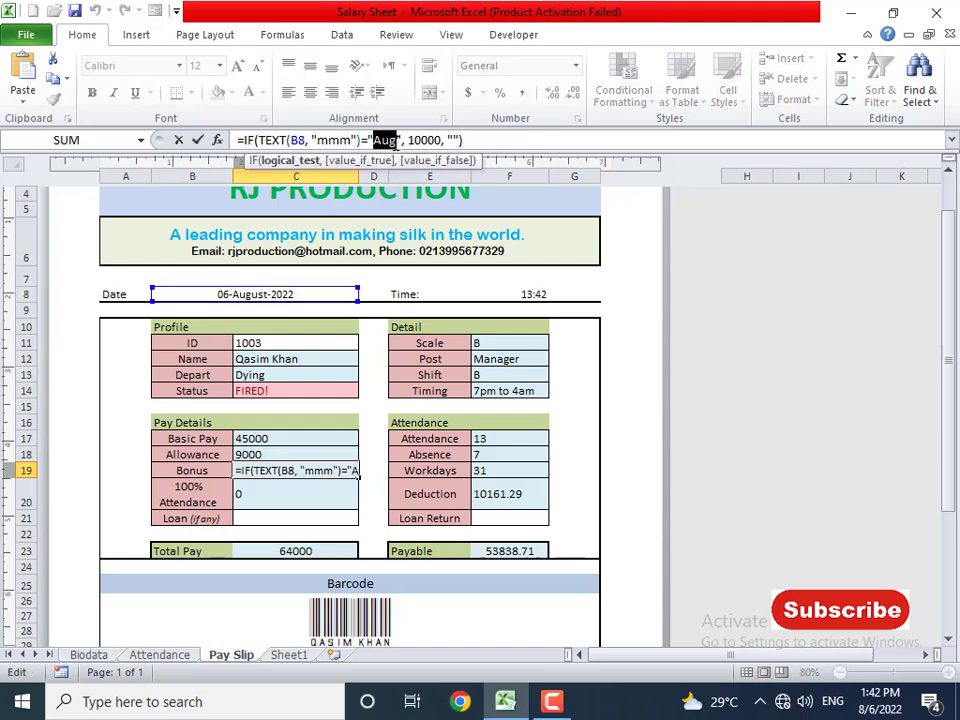
{"action": "type", "text": "Jul"}
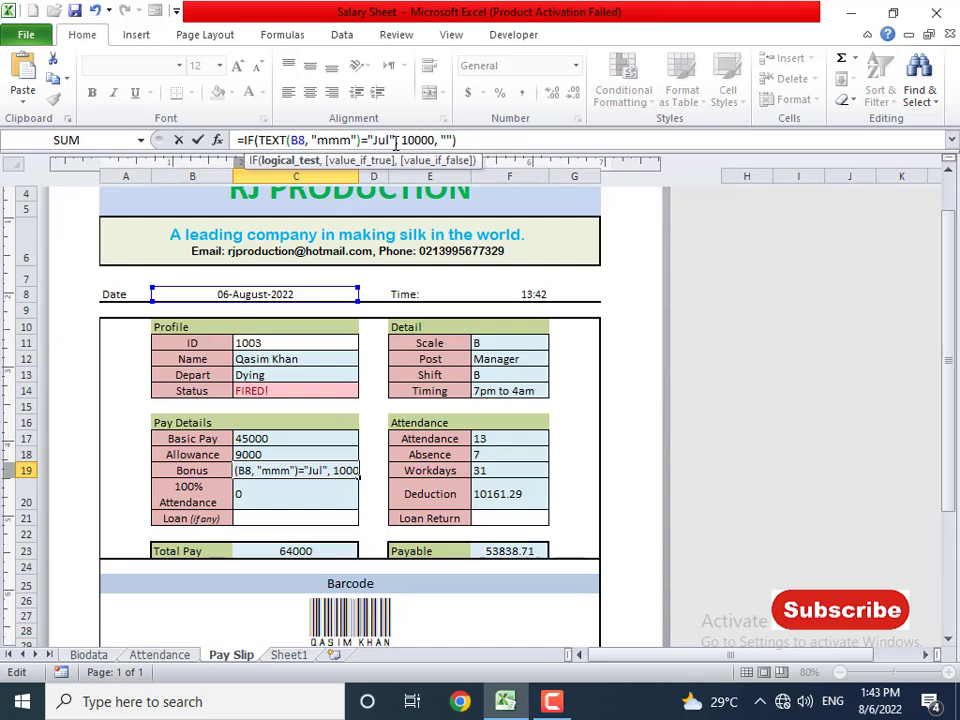
{"action": "key", "text": "Return"}
{"action": "key", "text": "Up"}
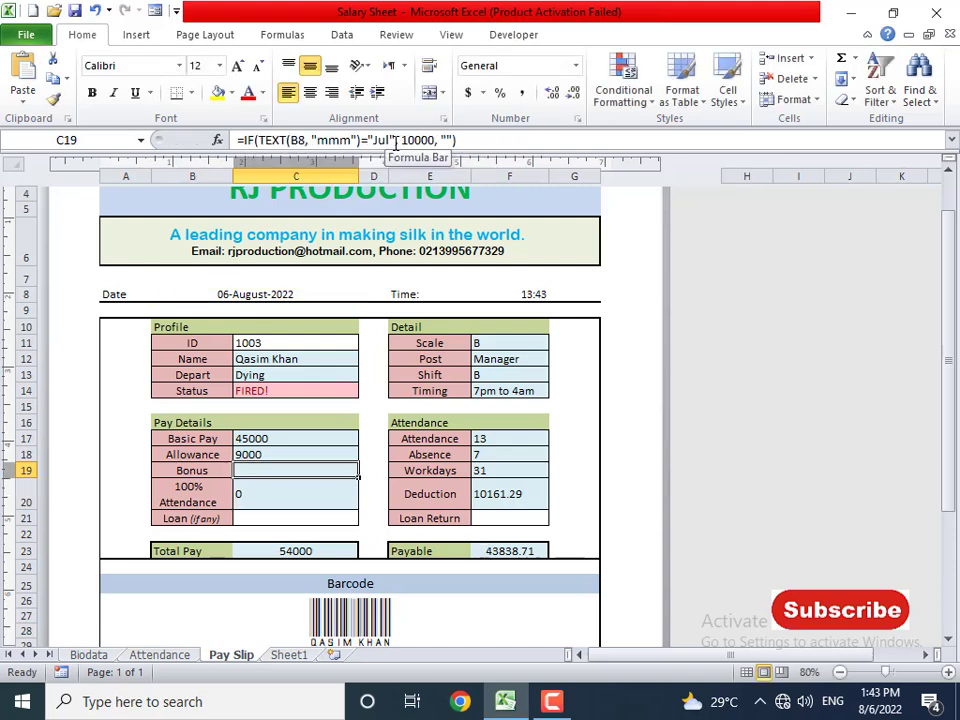
{"action": "left_click", "coordinate": [385, 140]}
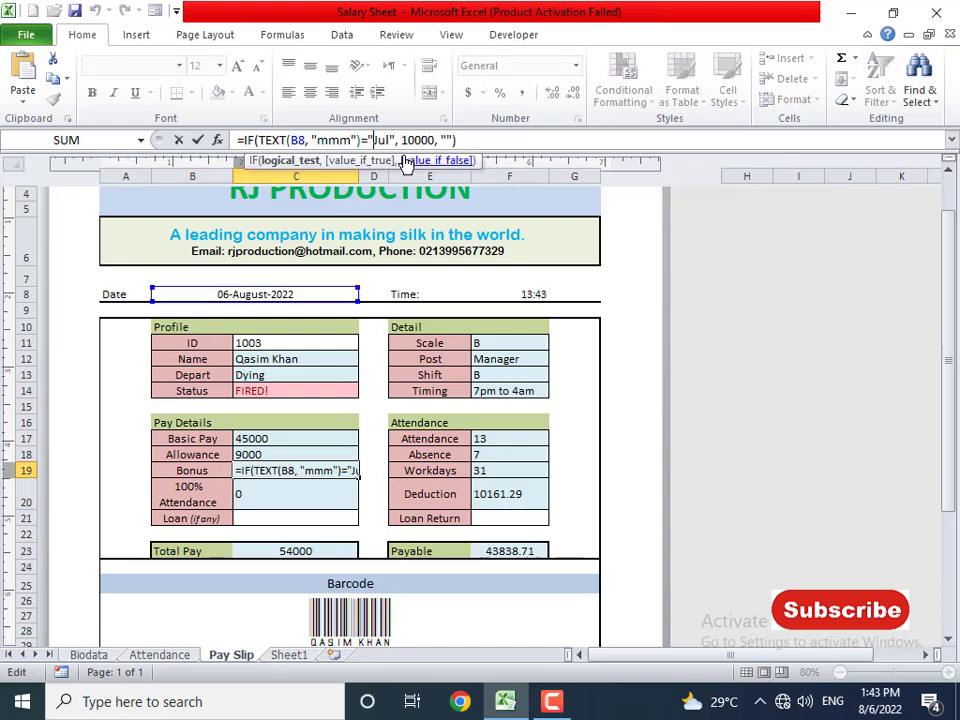
{"action": "key", "text": "shift+Left"}
{"action": "key", "text": "shift+Left"}
{"action": "key", "text": "shift+Left"}
{"action": "type", "text": "Au"}
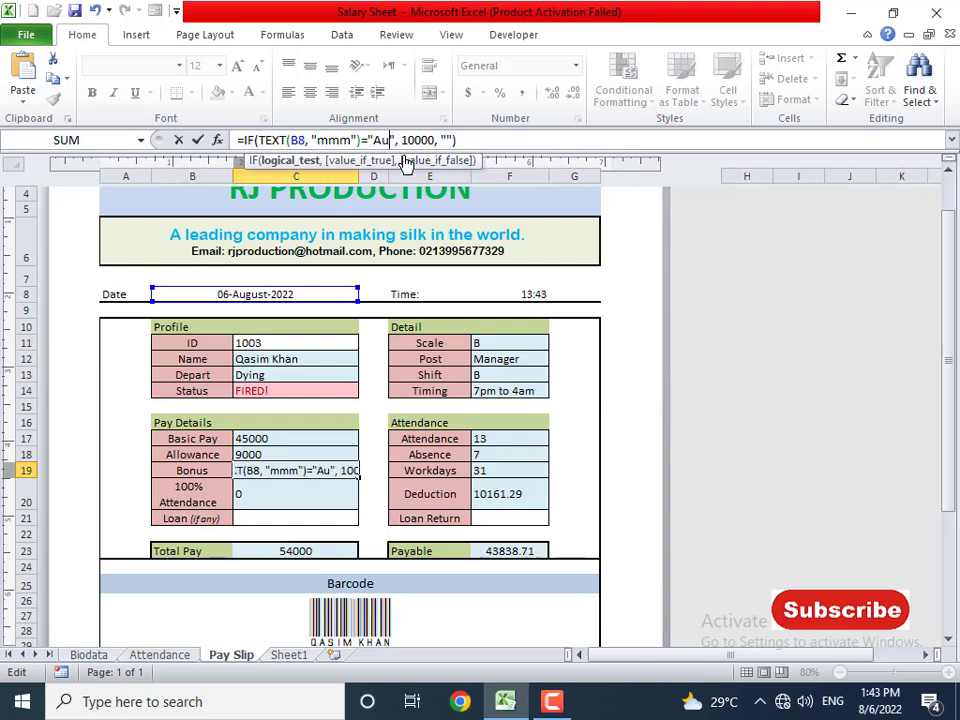
{"action": "type", "text": "g"}
{"action": "key", "text": "Return"}
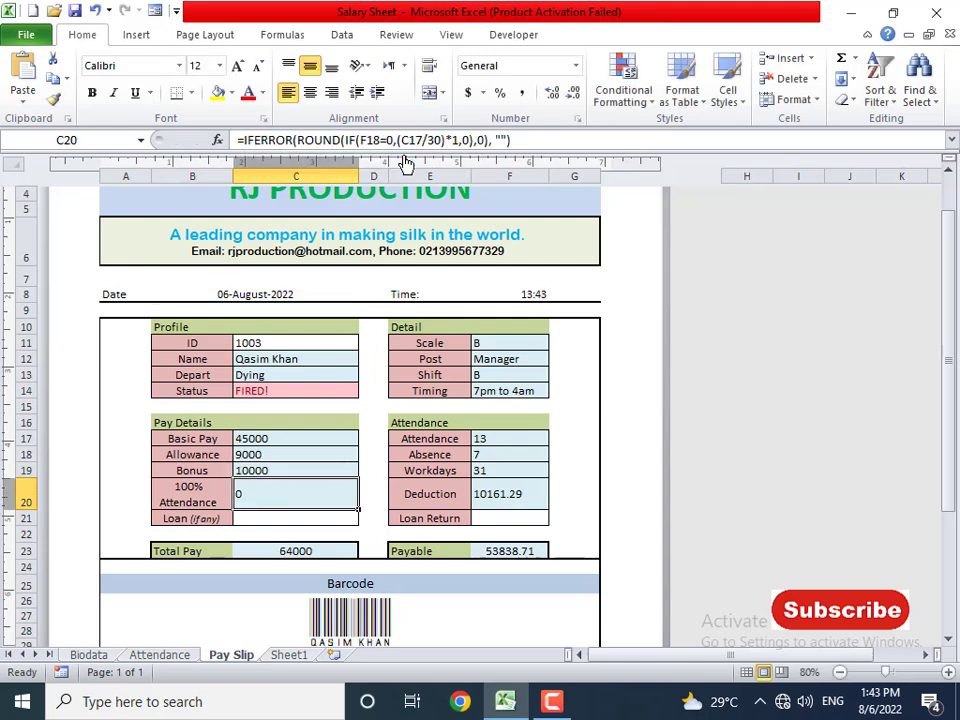
{"action": "left_click", "coordinate": [296, 516]}
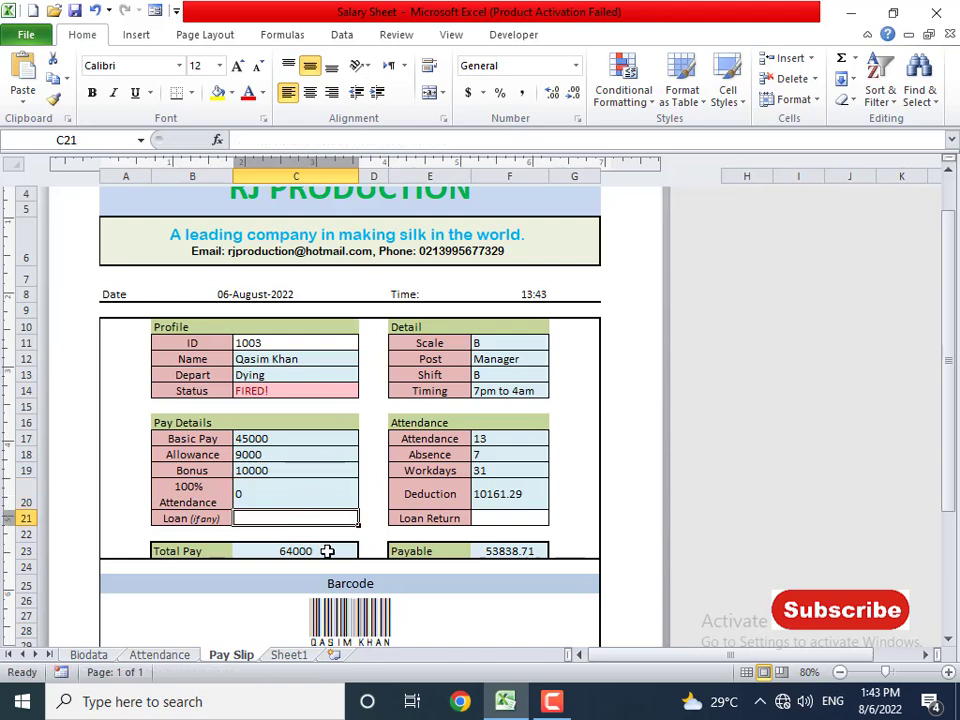
{"action": "type", "text": "1000"}
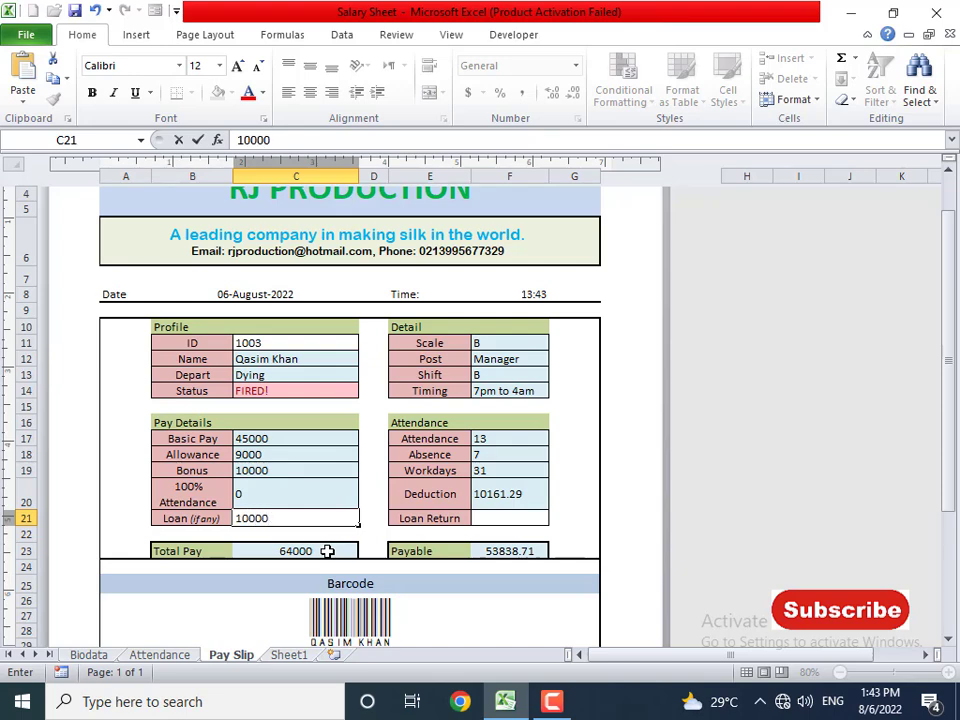
{"action": "type", "text": "0"}
{"action": "key", "text": "Return"}
{"action": "left_click", "coordinate": [327, 551]}
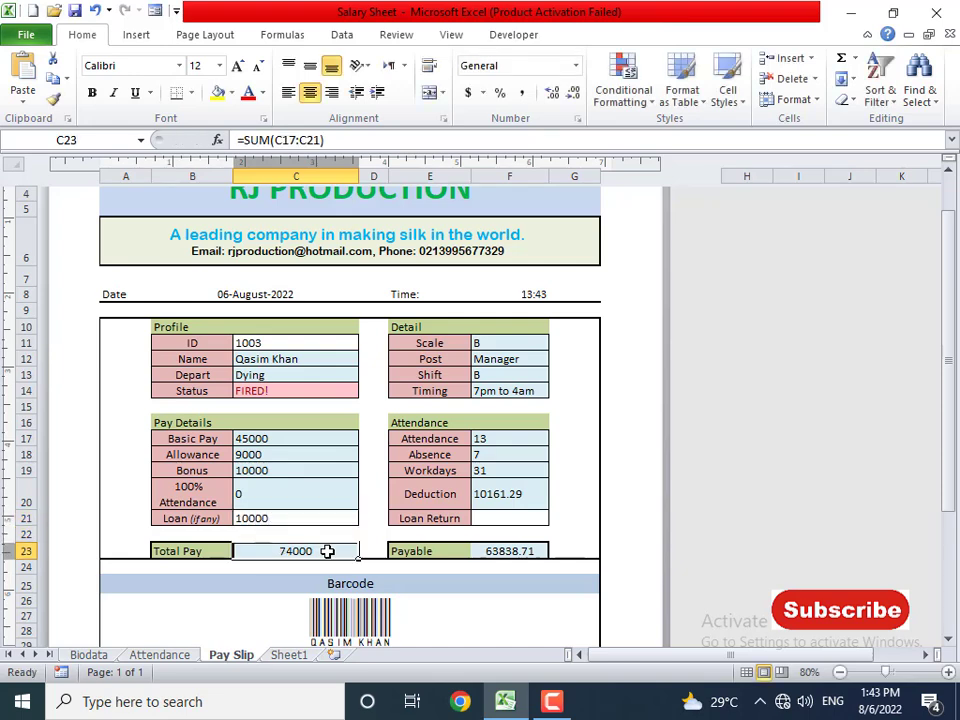
{"action": "left_click", "coordinate": [499, 494]}
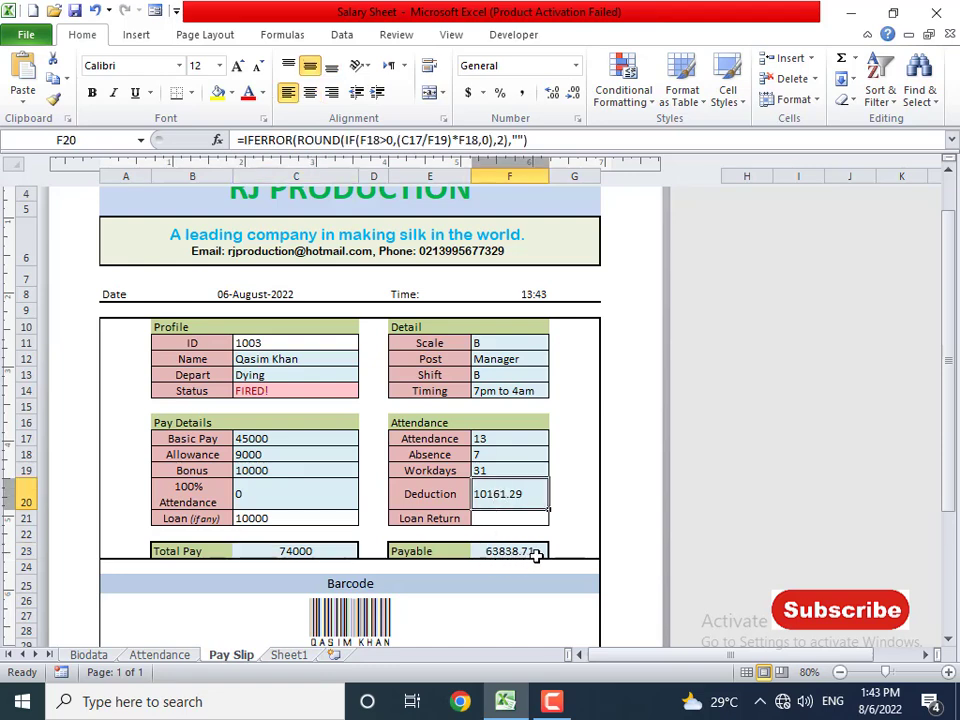
{"action": "left_click", "coordinate": [283, 513]}
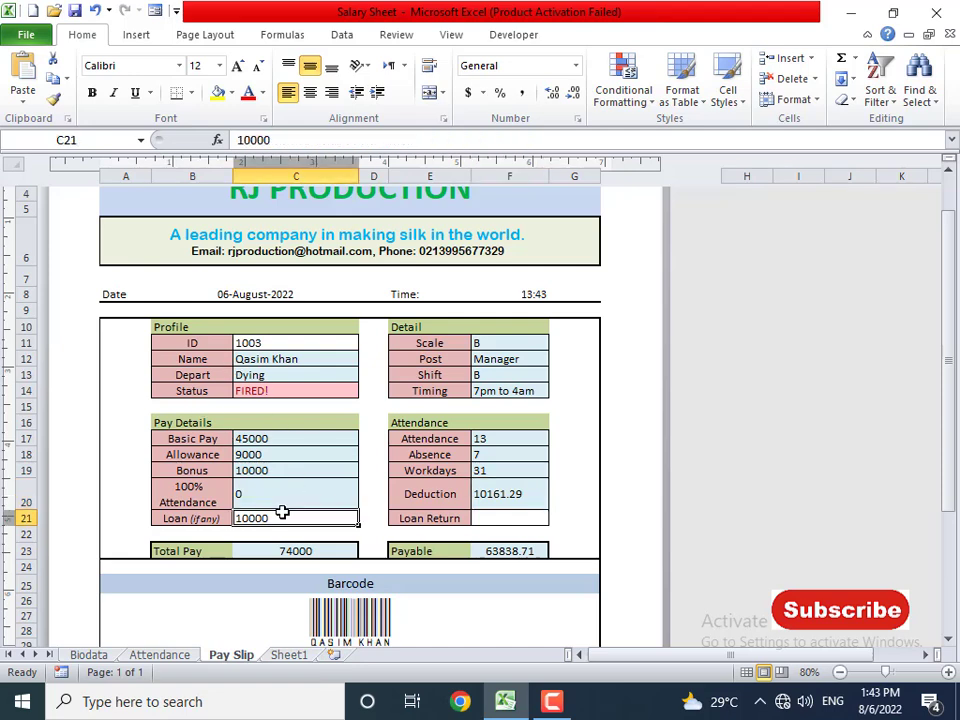
{"action": "key", "text": "Delete"}
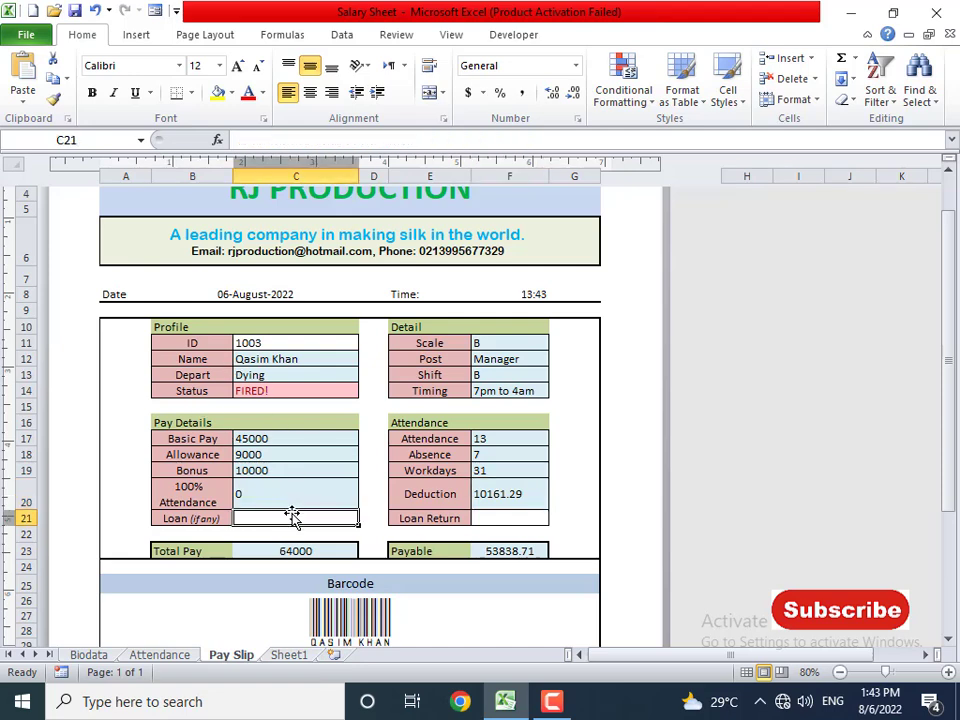
{"action": "left_click", "coordinate": [253, 342]}
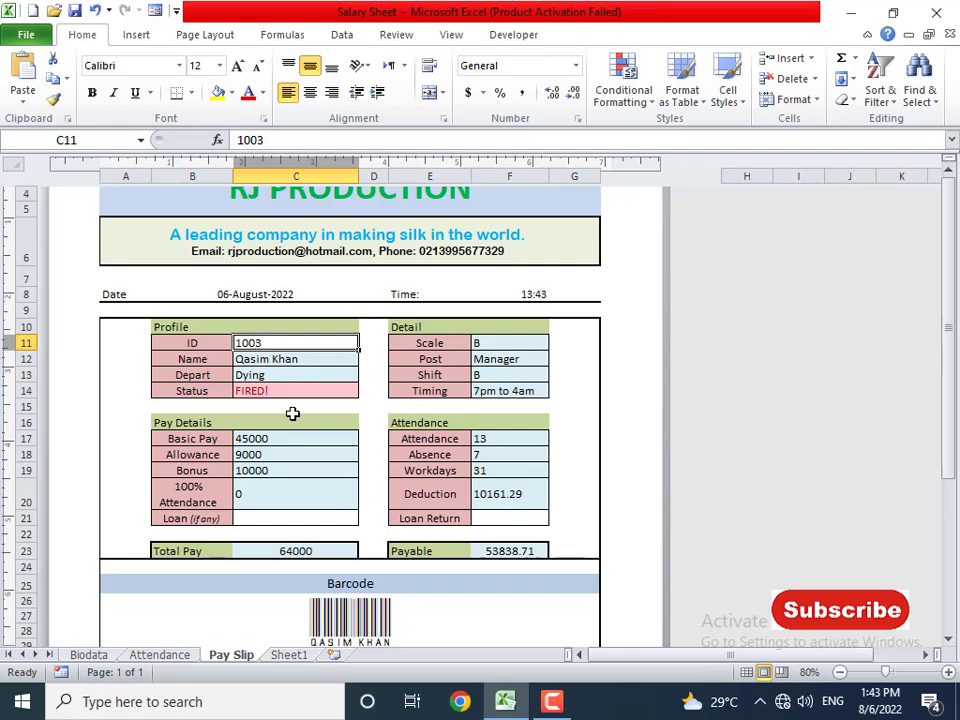
- Switch from the Pay Slip sheet to the Biodata sheet listing employees 1001–1007
{"action": "scroll", "coordinate": [291, 413], "scroll_direction": "up", "scroll_amount": 3}
{"action": "scroll", "coordinate": [489, 568], "scroll_direction": "down", "scroll_amount": 6}
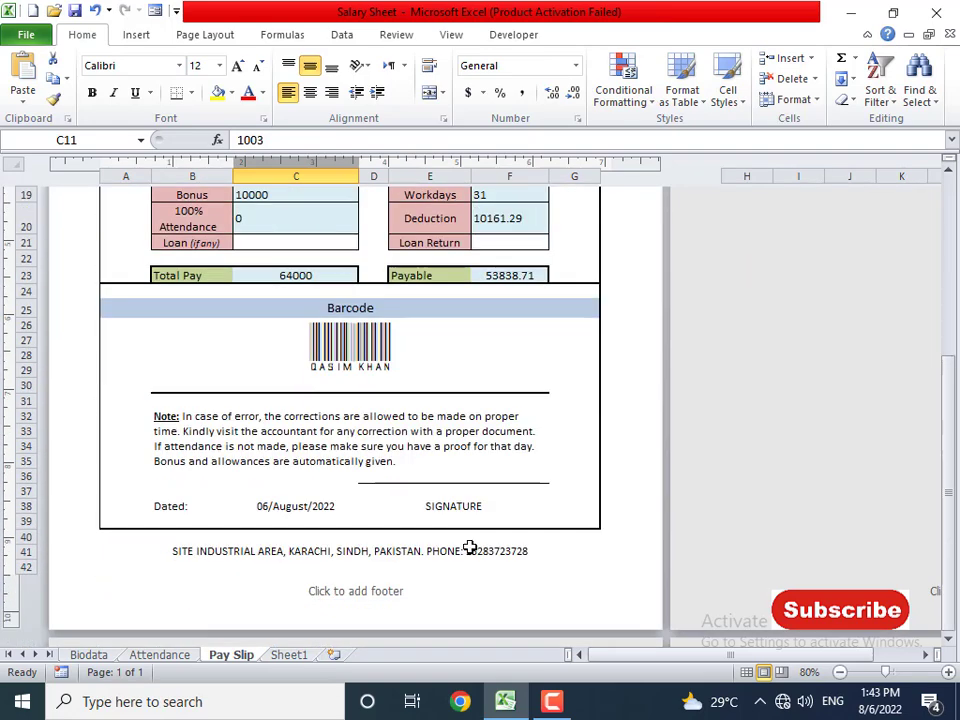
{"action": "scroll", "coordinate": [467, 549], "scroll_direction": "up", "scroll_amount": 6}
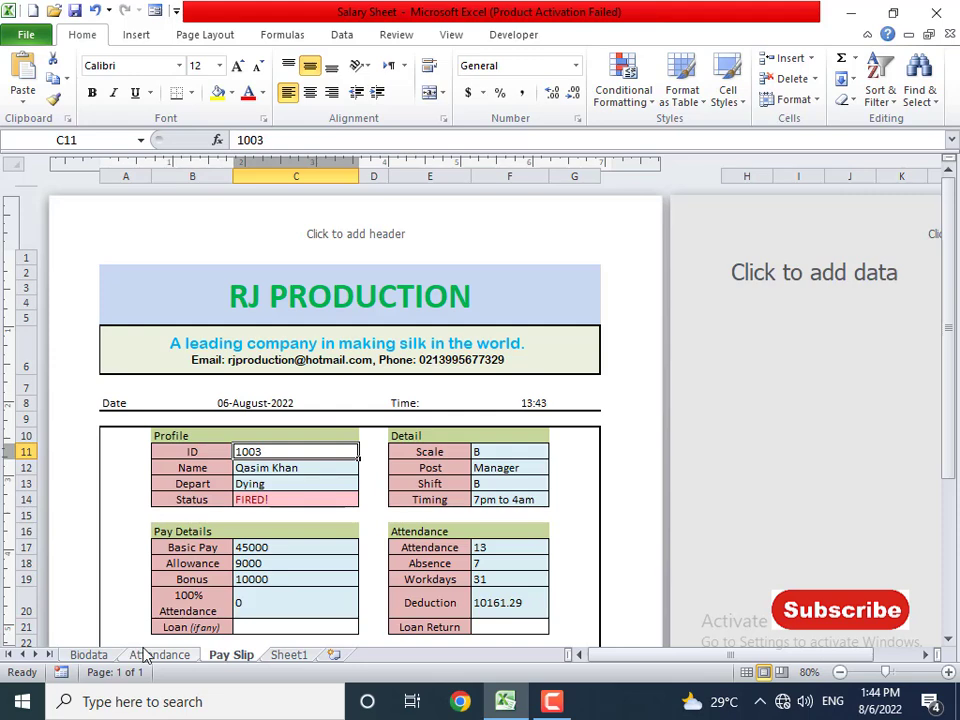
{"action": "left_click", "coordinate": [88, 655]}
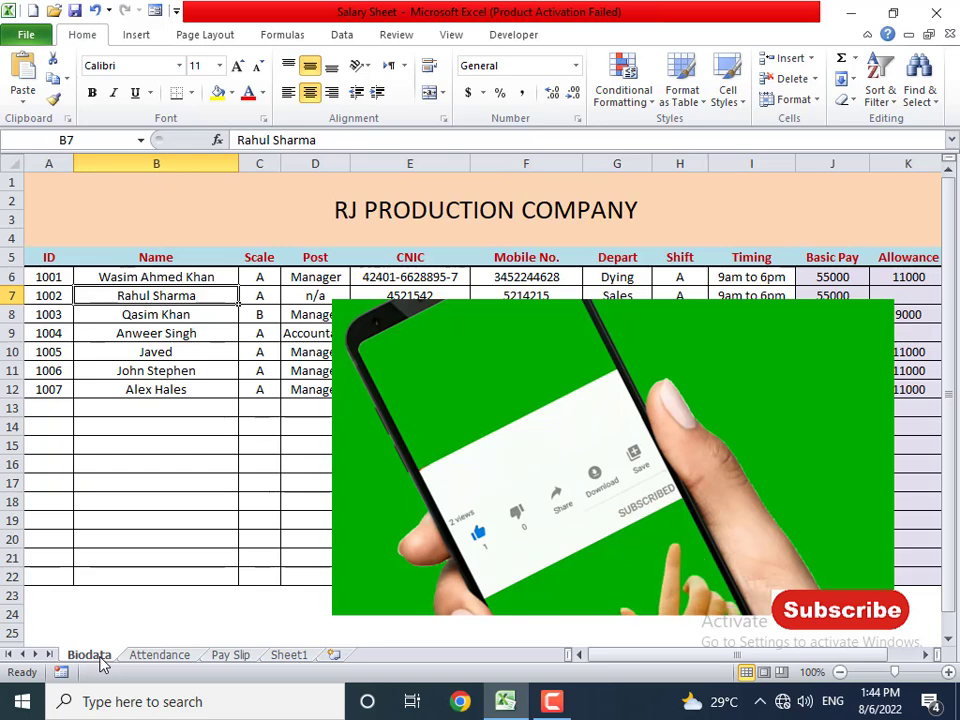
{"action": "left_click", "coordinate": [223, 430]}
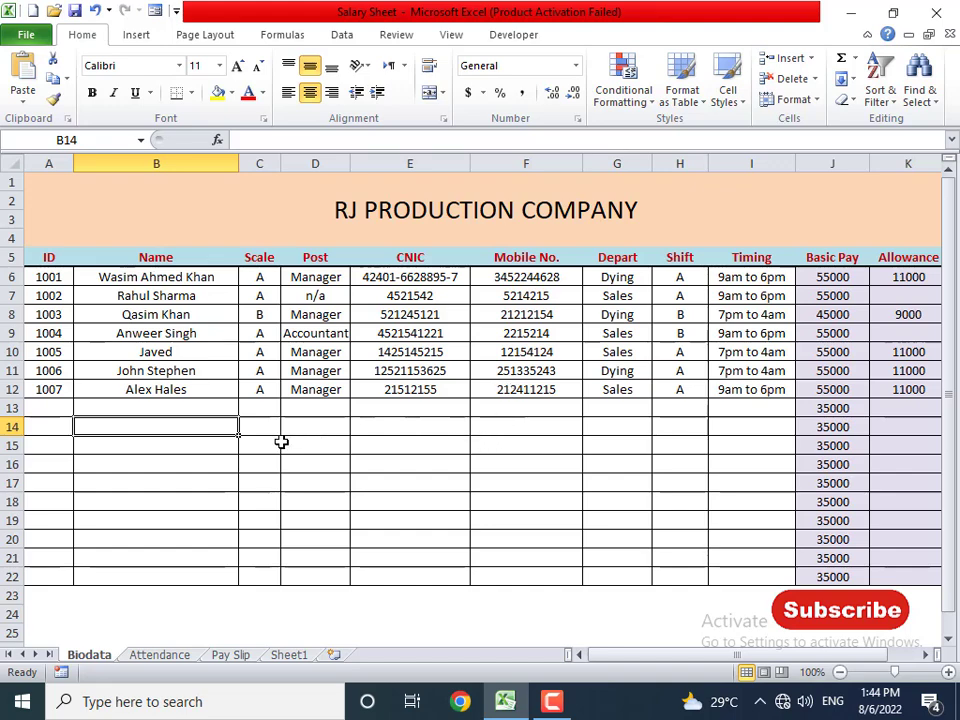
- Create a new blank workbook and save it in Documents as 'Salary Sheet with attendance'
{"action": "key", "text": "ctrl+n"}
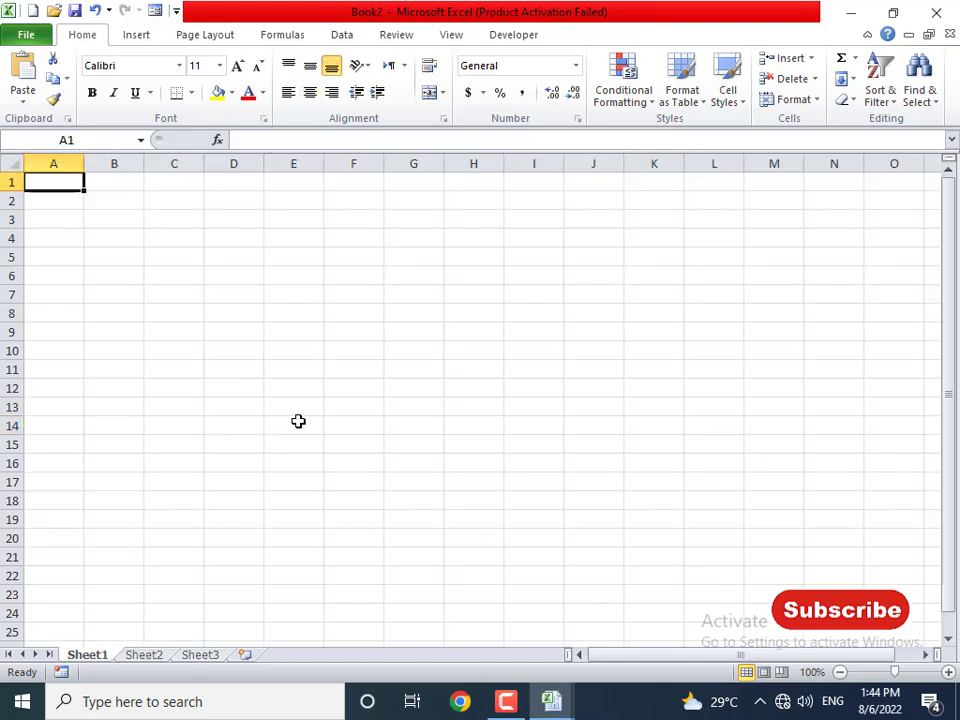
{"action": "key", "text": "ctrl+s"}
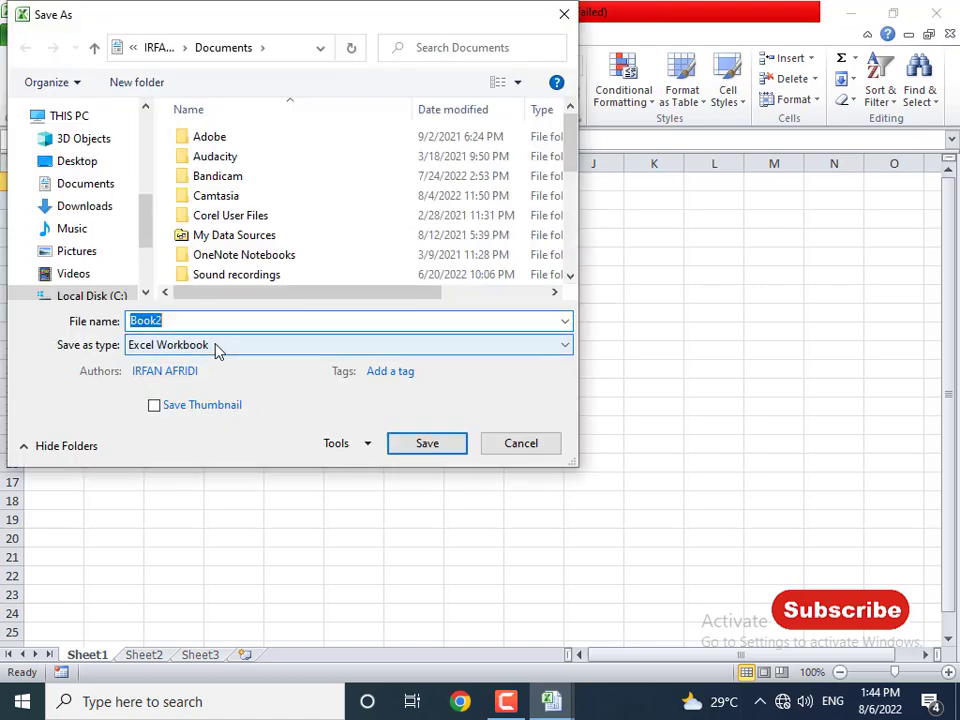
{"action": "type", "text": "Salary Sheeyt"}
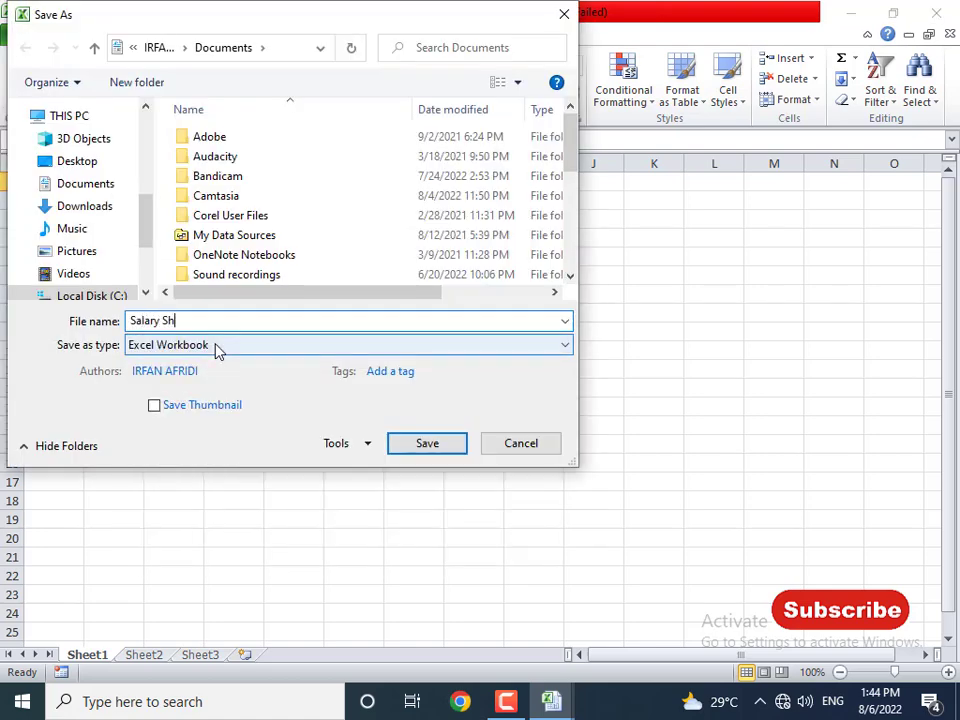
{"action": "key", "text": "BackSpace"}
{"action": "key", "text": "BackSpace"}
{"action": "type", "text": "t with attendance"}
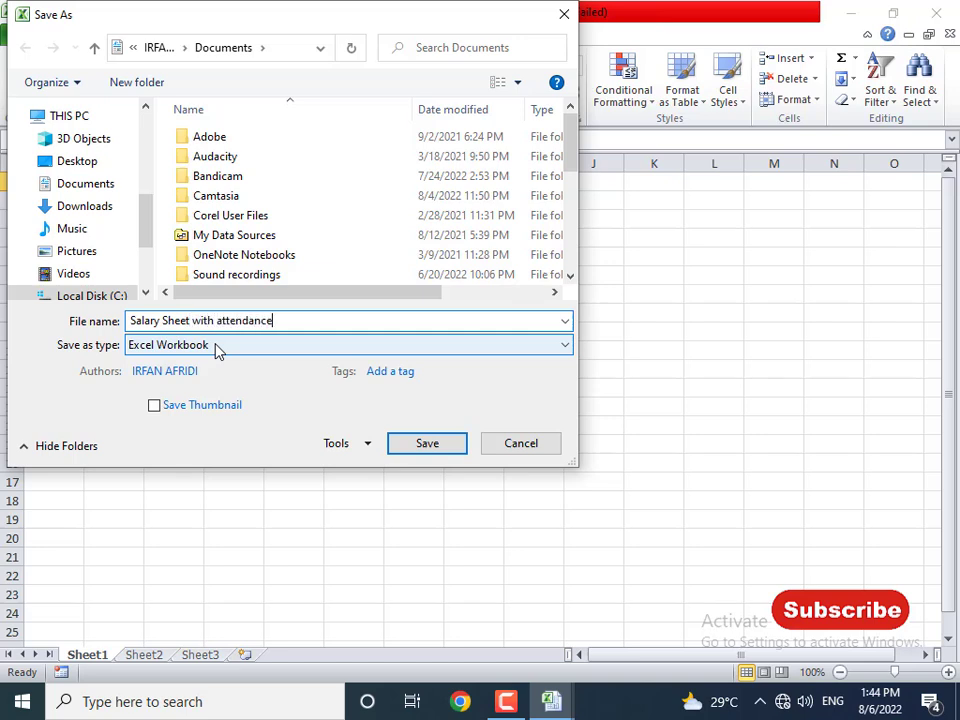
{"action": "key", "text": "Return"}
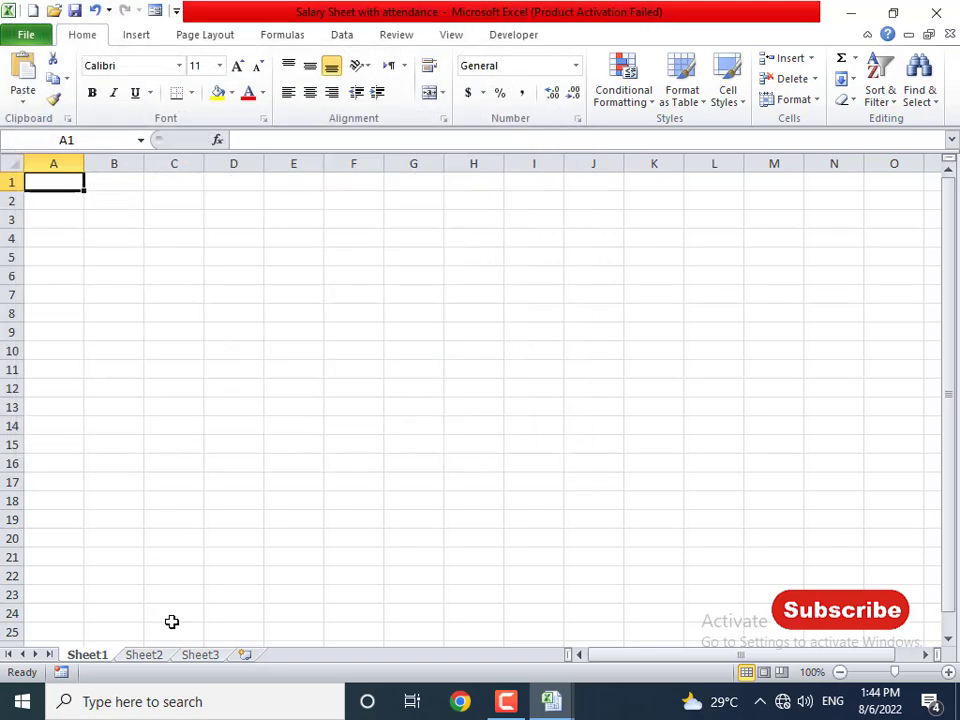
{"action": "key", "text": "alt+Tab"}
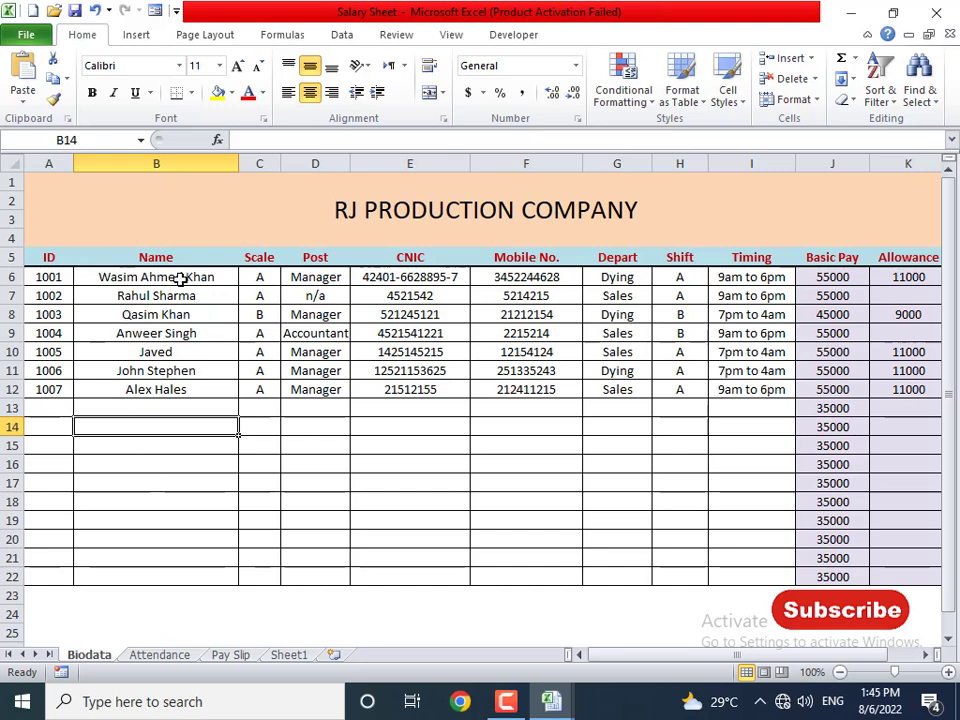
{"action": "left_click", "coordinate": [51, 253]}
{"action": "left_click", "coordinate": [175, 259]}
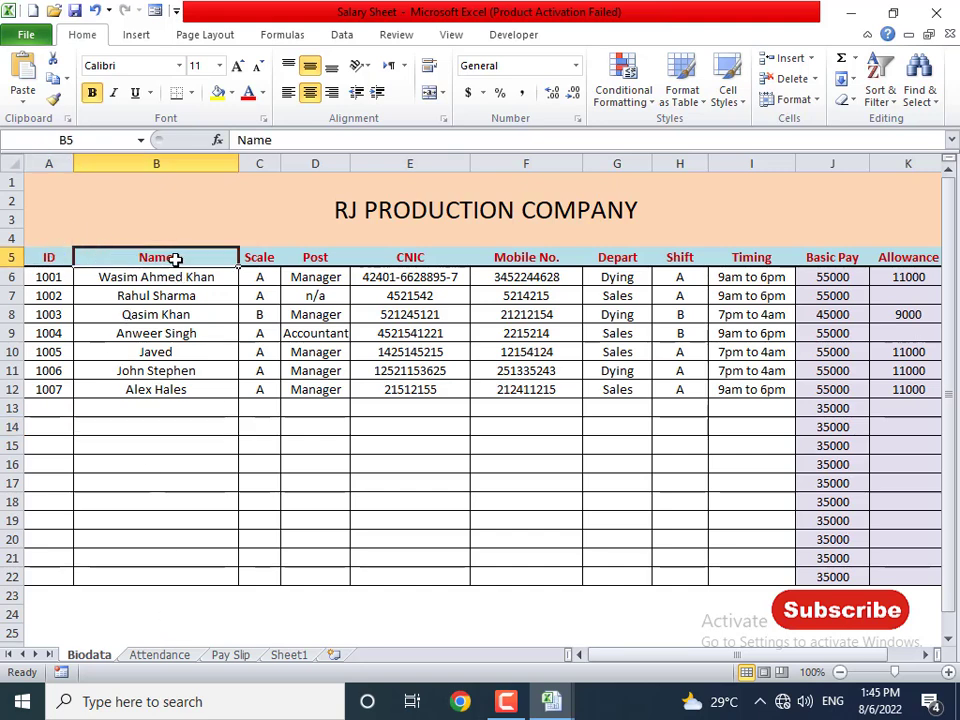
{"action": "left_click", "coordinate": [287, 257]}
{"action": "key", "text": "alt+Tab"}
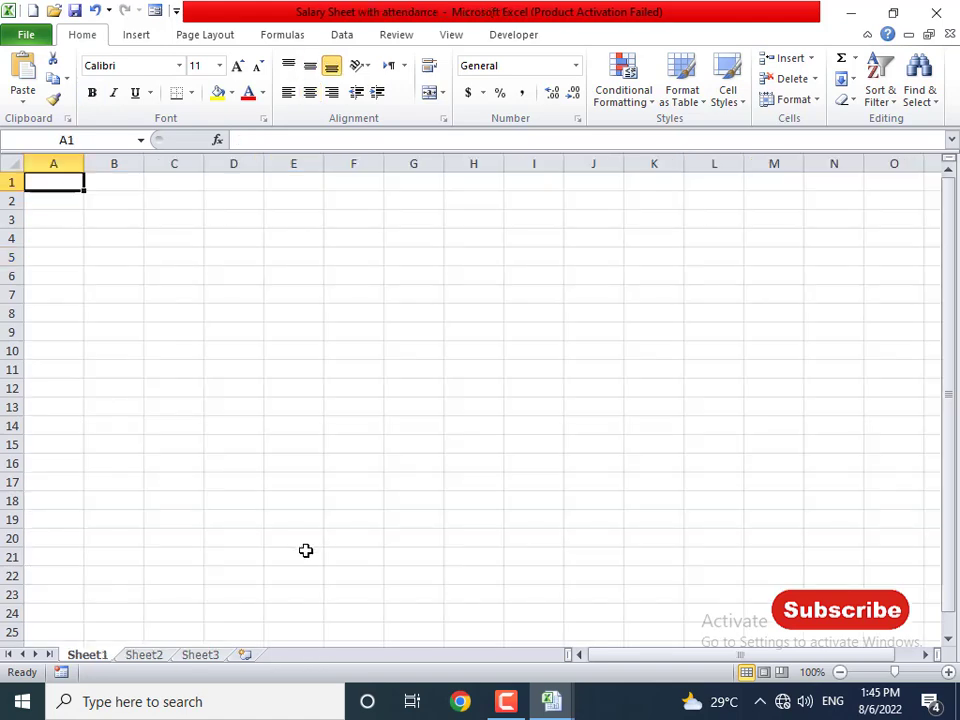
{"action": "key", "text": "Down"}
{"action": "key", "text": "Down"}
{"action": "key", "text": "Down"}
{"action": "key", "text": "Down"}
{"action": "key", "text": "Down"}
{"action": "key", "text": "Down"}
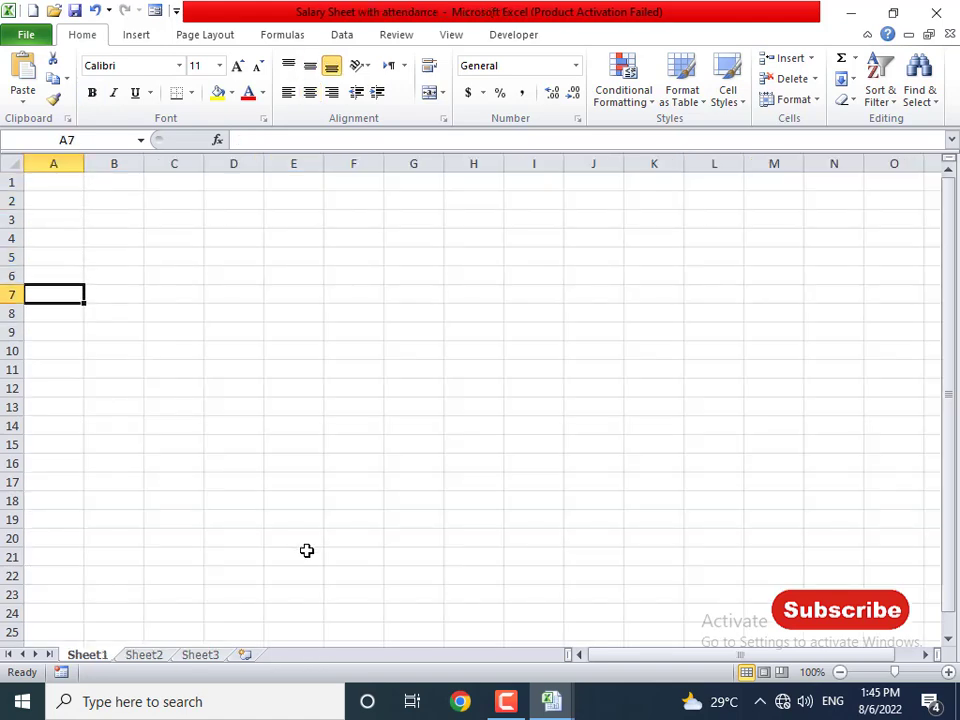
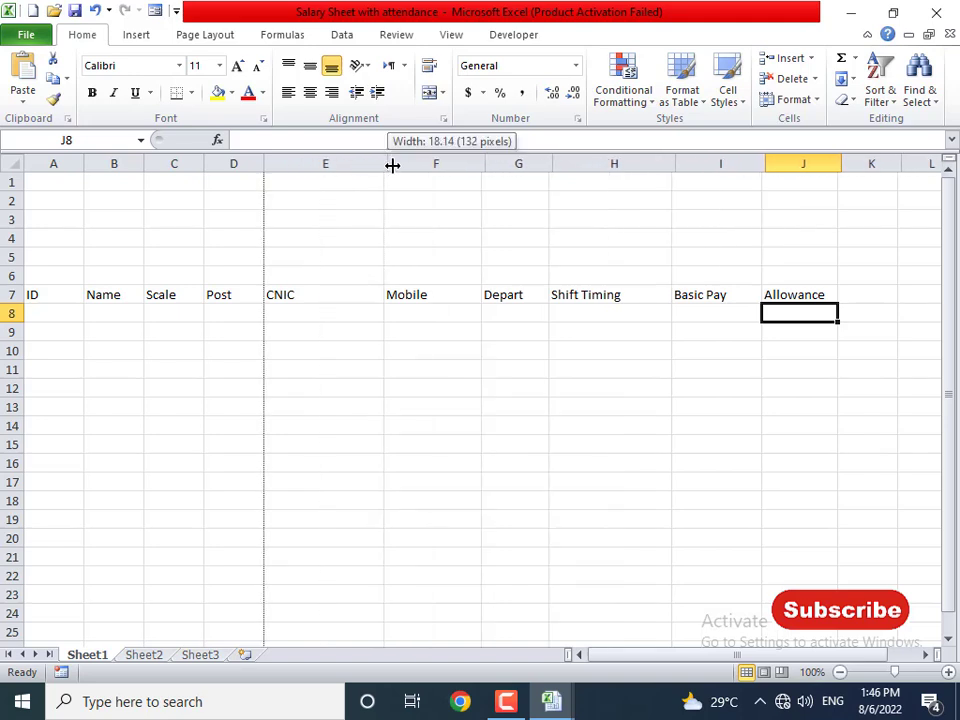
- Narrow the ID column A and widen the Name, Scale, Post and CNIC columns
{"action": "left_click_drag", "start_coordinate": [264, 163], "coordinate": [271, 167]}
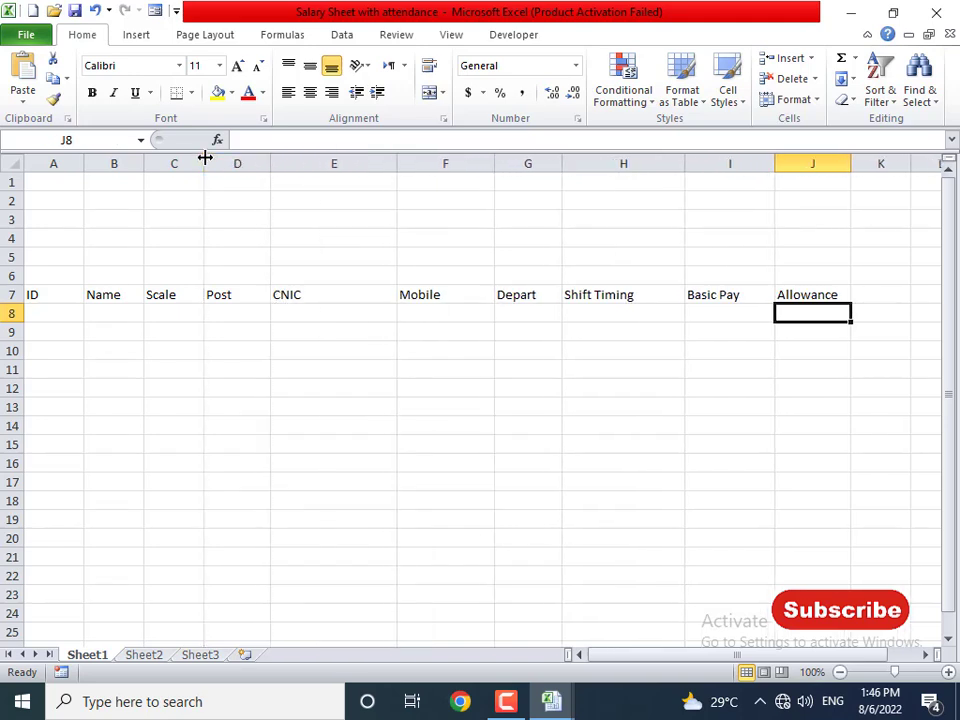
{"action": "mouse_move", "coordinate": [205, 163]}
{"action": "left_mouse_down"}
{"action": "mouse_move", "coordinate": [214, 160]}
{"action": "mouse_move", "coordinate": [206, 161]}
{"action": "left_mouse_up"}
{"action": "left_click_drag", "start_coordinate": [274, 161], "coordinate": [289, 163]}
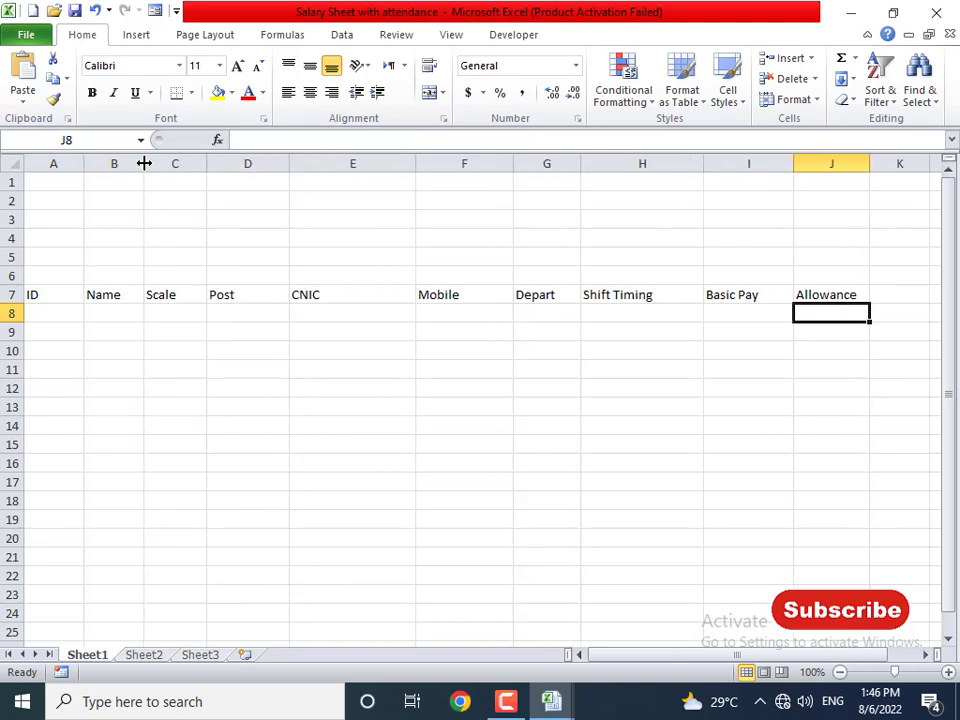
{"action": "left_click_drag", "start_coordinate": [144, 161], "coordinate": [182, 163]}
{"action": "left_click_drag", "start_coordinate": [89, 166], "coordinate": [72, 165]}
{"action": "left_click_drag", "start_coordinate": [170, 167], "coordinate": [188, 167]}
- Enter test ID 1001 in A8, then clear it again
{"action": "left_click", "coordinate": [33, 316]}
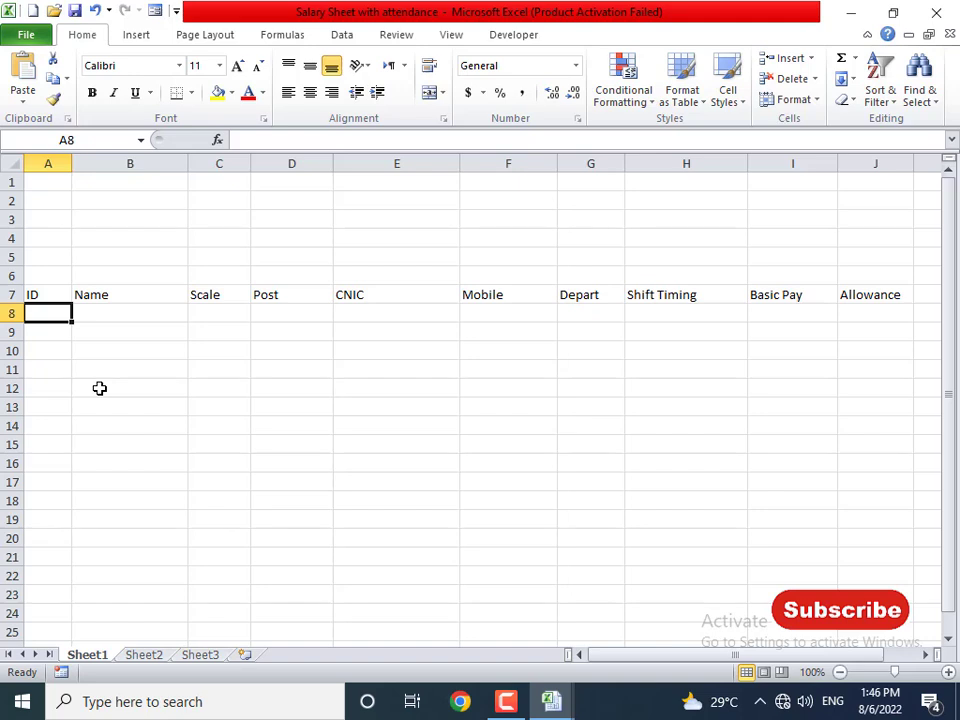
{"action": "type", "text": "100"}
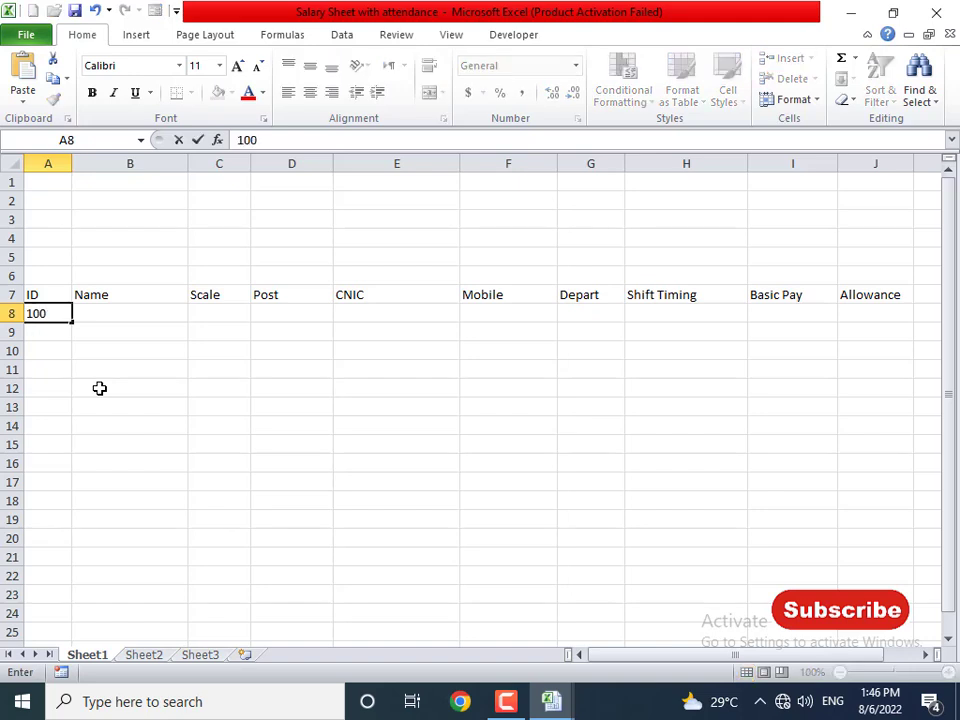
{"action": "key", "text": "Escape"}
{"action": "type", "text": "1001"}
{"action": "key", "text": "Right"}
{"action": "key", "text": "Up"}
{"action": "key", "text": "Left"}
{"action": "key", "text": "Down"}
{"action": "key", "text": "Delete"}
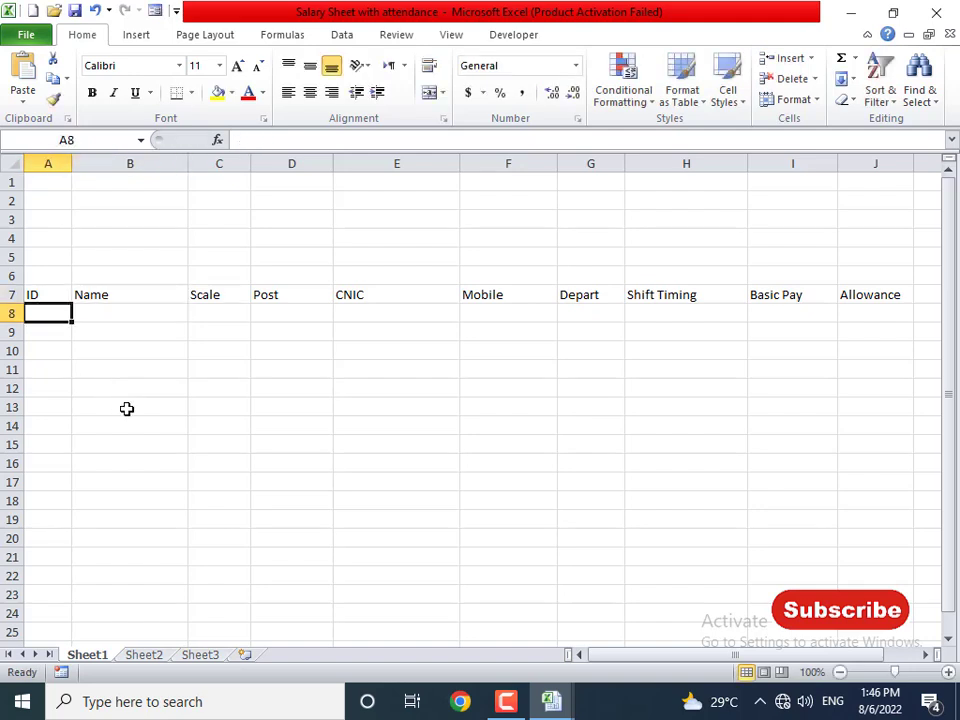
- Merge and centre A1:J6 into one banner cell filled light orange
{"action": "left_click_drag", "start_coordinate": [52, 188], "coordinate": [856, 270]}
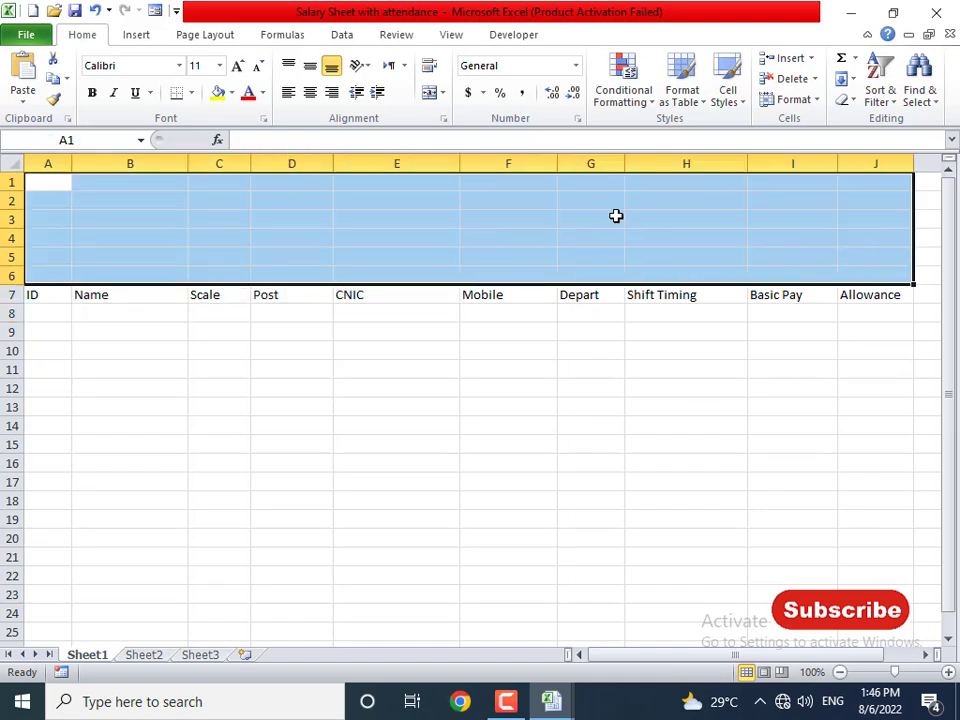
{"action": "left_click", "coordinate": [430, 93]}
{"action": "left_click", "coordinate": [233, 93]}
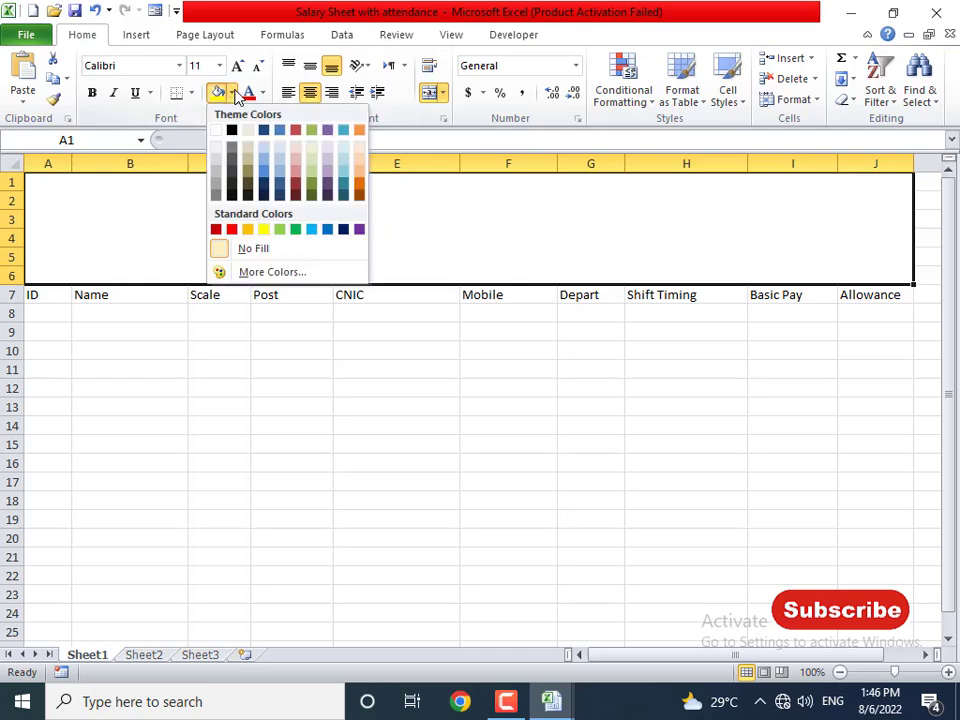
{"action": "left_click", "coordinate": [312, 161]}
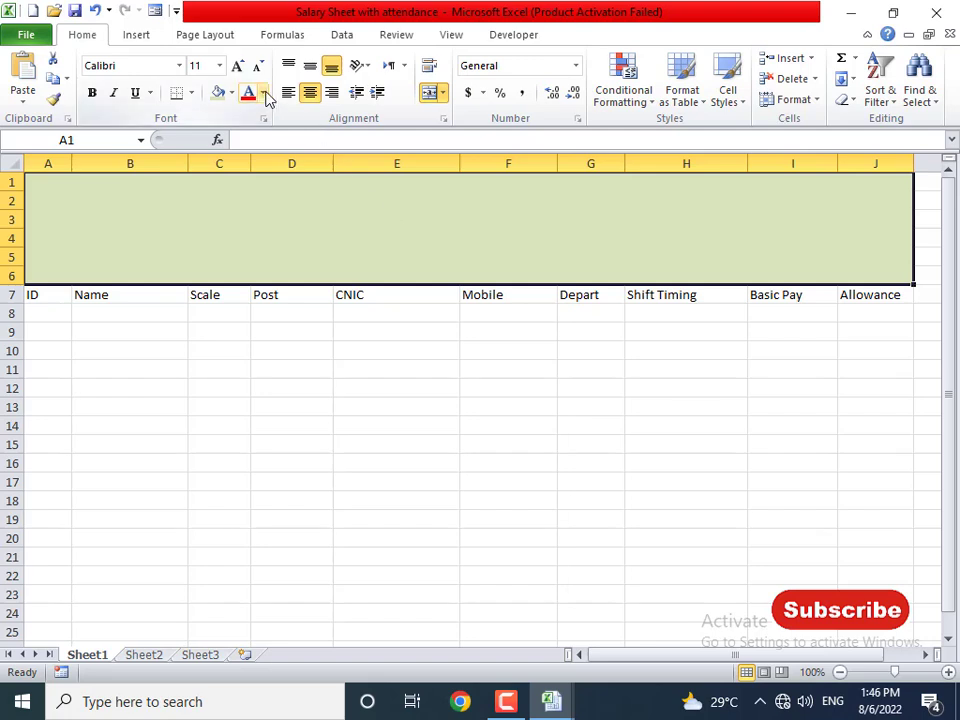
{"action": "left_click", "coordinate": [230, 93]}
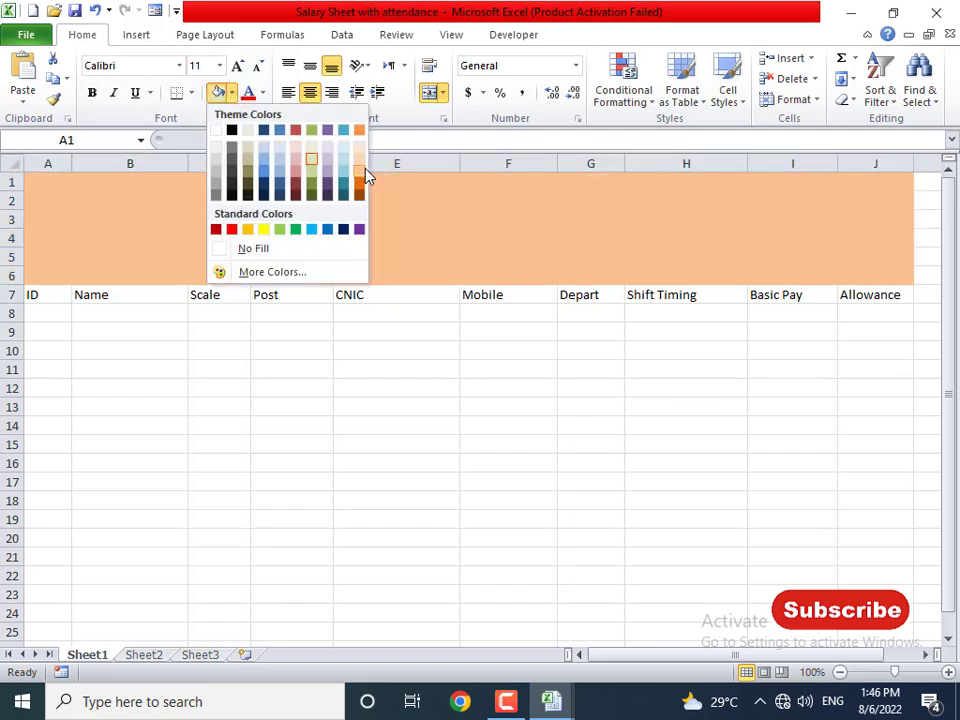
{"action": "left_click", "coordinate": [359, 160]}
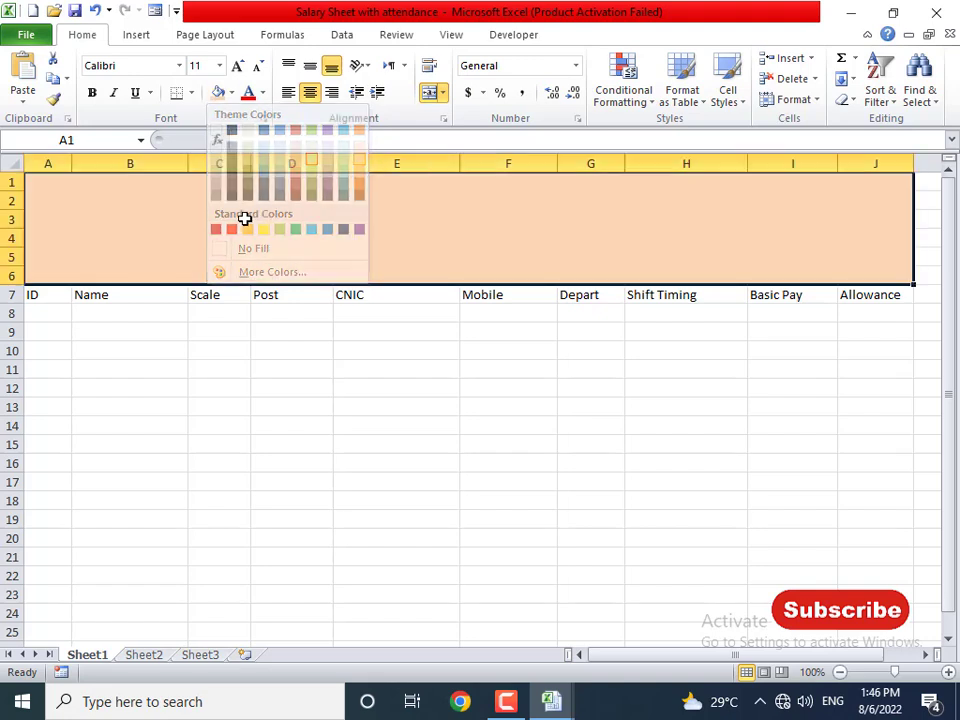
- Type 'RJ PRODUCTION COMPANY' in the banner, middle-align it and set the font to 36 pt
{"action": "type", "text": "RJ"}
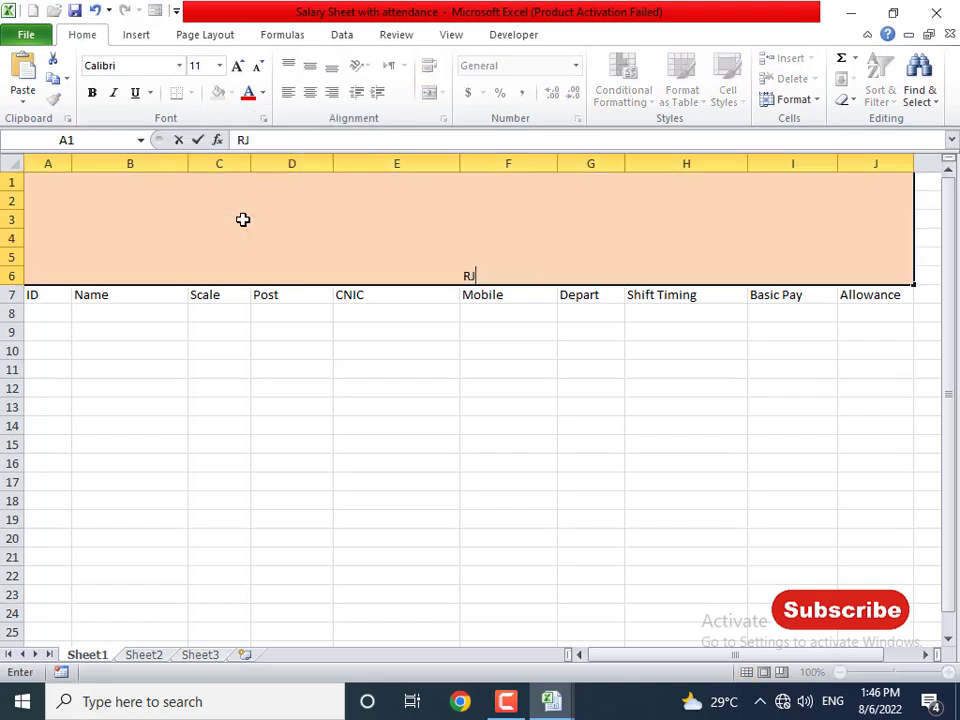
{"action": "type", "text": " PRODU"}
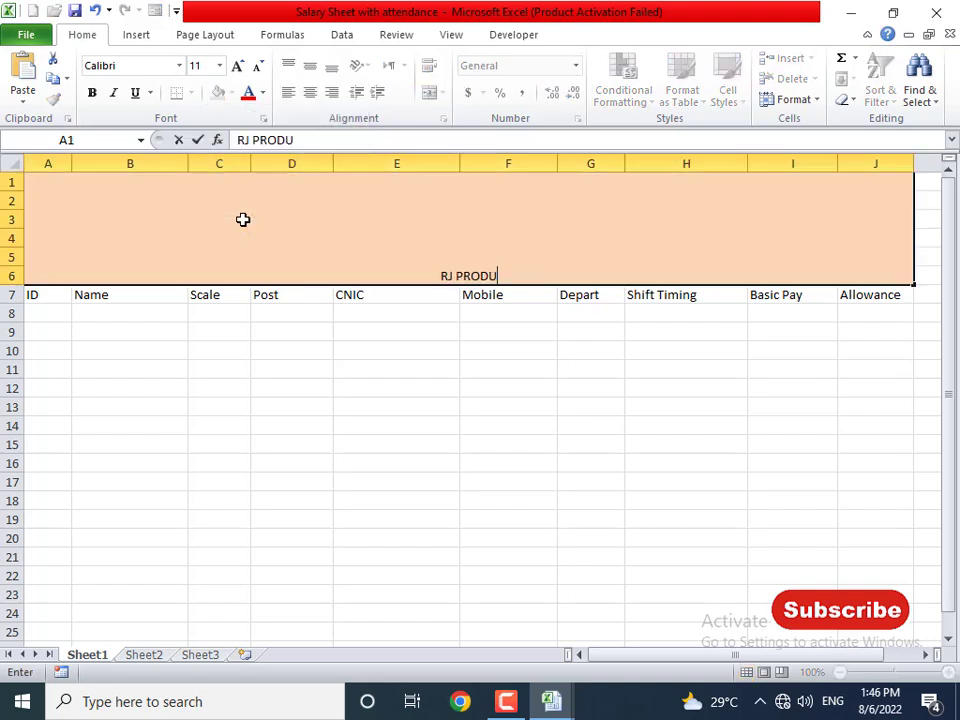
{"action": "type", "text": "CTION COMPANY"}
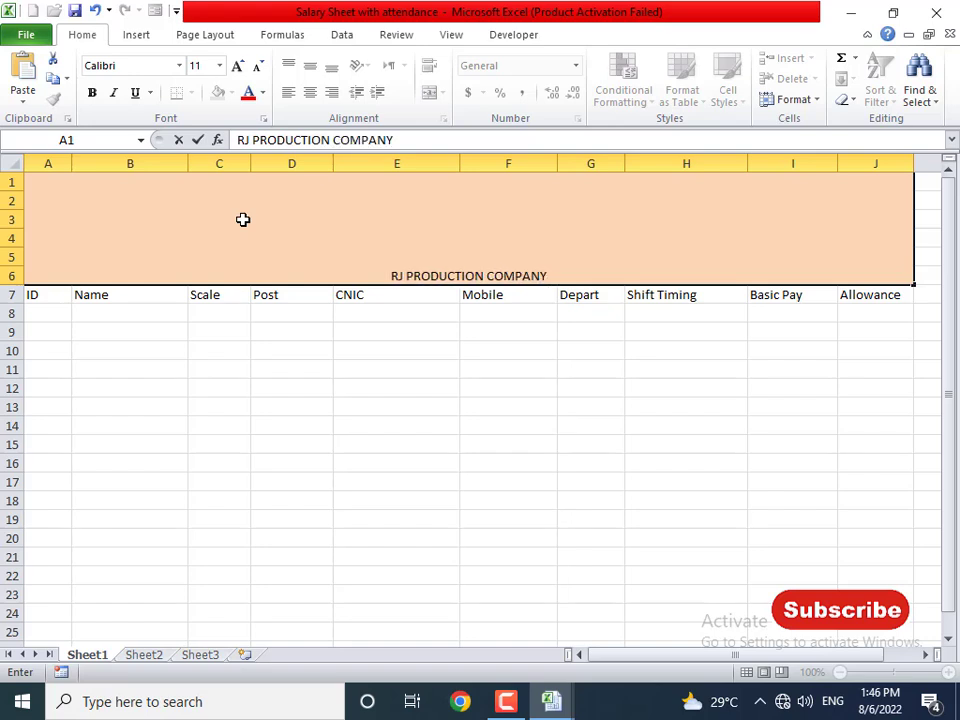
{"action": "key", "text": "Return"}
{"action": "left_click", "coordinate": [243, 219]}
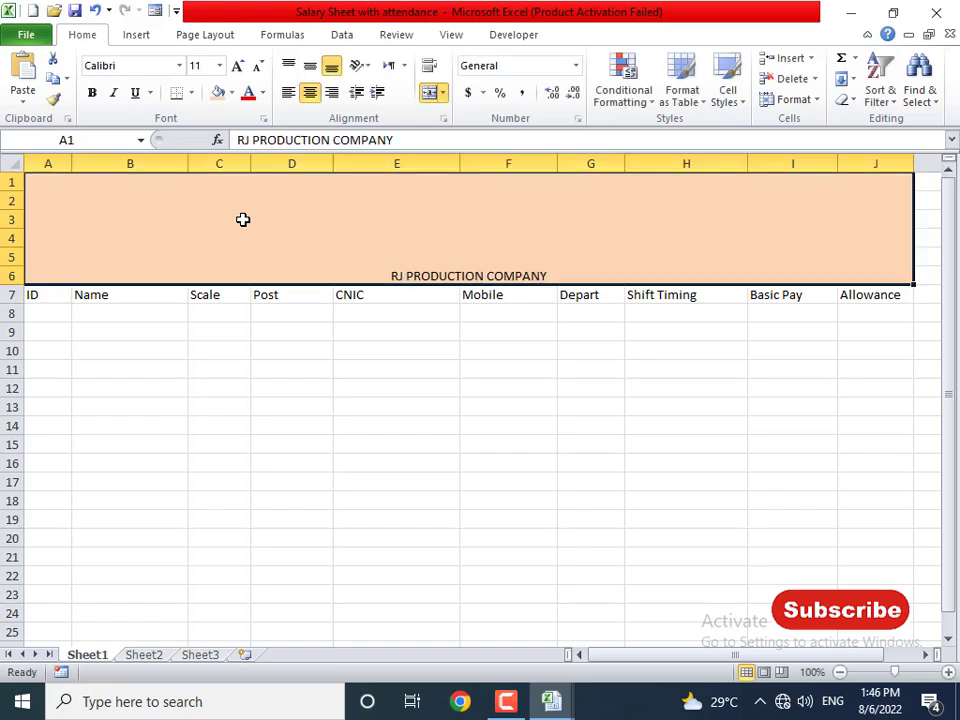
{"action": "left_click", "coordinate": [313, 67]}
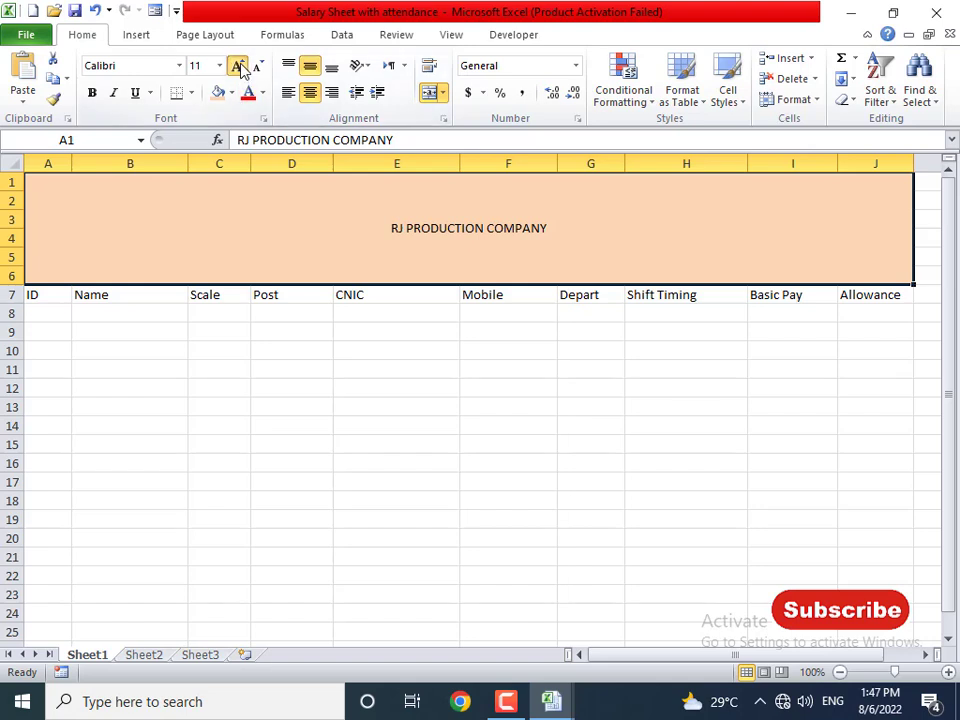
{"action": "left_click", "coordinate": [240, 67]}
{"action": "left_click", "coordinate": [240, 67]}
{"action": "left_click", "coordinate": [240, 67]}
{"action": "left_click", "coordinate": [240, 67]}
{"action": "left_click", "coordinate": [240, 67]}
{"action": "left_click", "coordinate": [240, 67]}
{"action": "left_click", "coordinate": [240, 67]}
{"action": "left_click", "coordinate": [240, 67]}
{"action": "left_click", "coordinate": [240, 67]}
{"action": "left_click", "coordinate": [240, 67]}
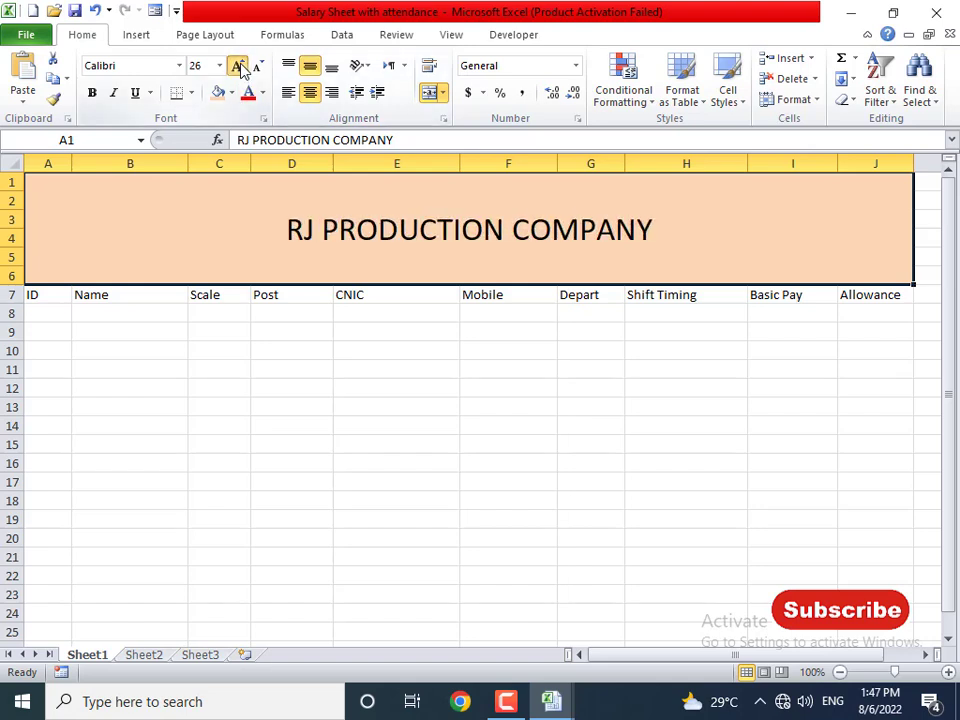
{"action": "left_click", "coordinate": [240, 67]}
{"action": "left_click", "coordinate": [240, 67]}
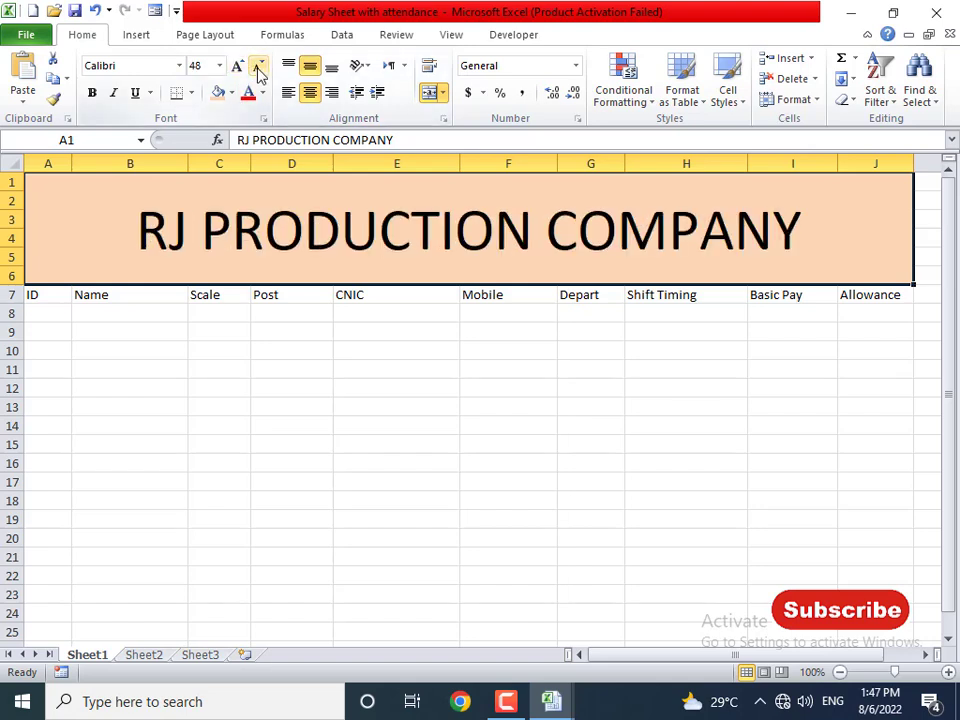
{"action": "left_click", "coordinate": [257, 68]}
{"action": "left_click_drag", "start_coordinate": [57, 291], "coordinate": [821, 570]}
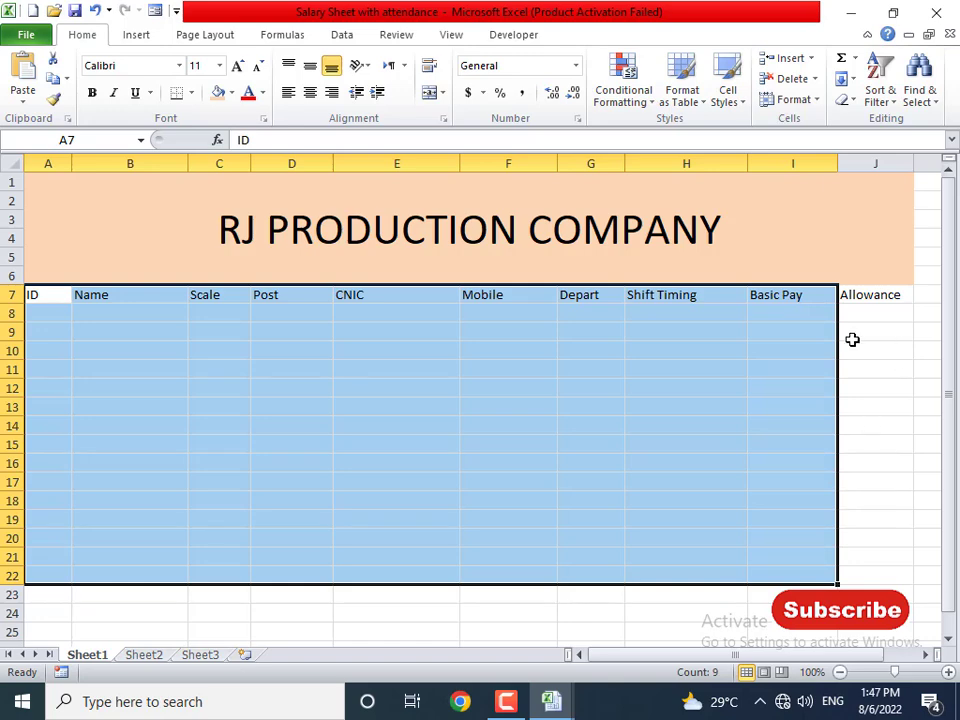
- Centre the A7:J7 header labels both ways and fill the row light aqua
{"action": "left_click_drag", "start_coordinate": [54, 298], "coordinate": [883, 296]}
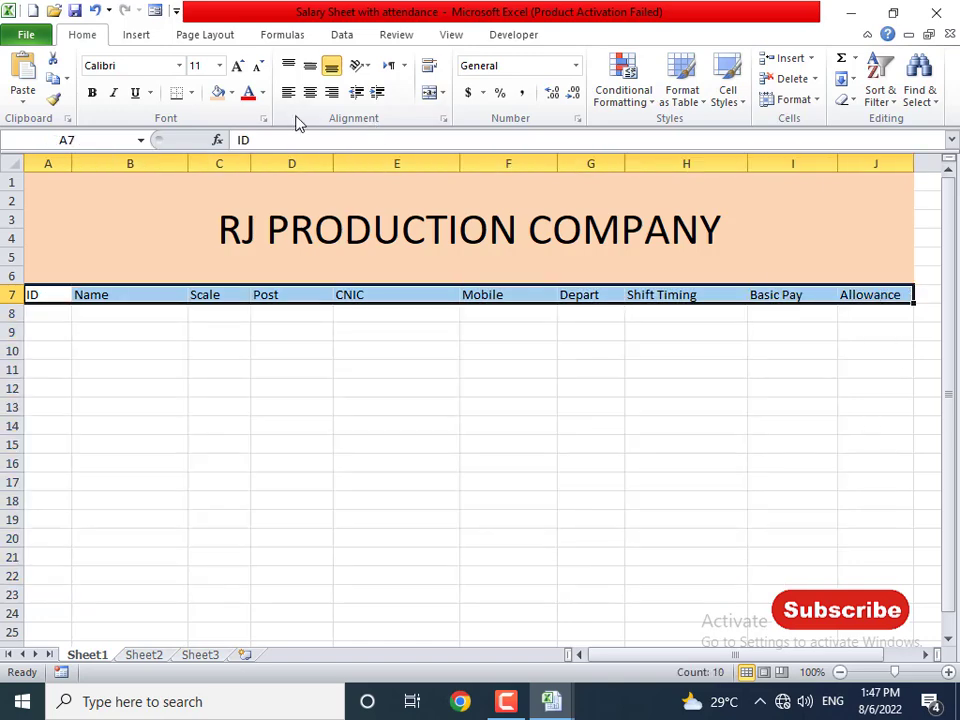
{"action": "left_click", "coordinate": [310, 65]}
{"action": "left_click", "coordinate": [310, 92]}
{"action": "left_click", "coordinate": [234, 93]}
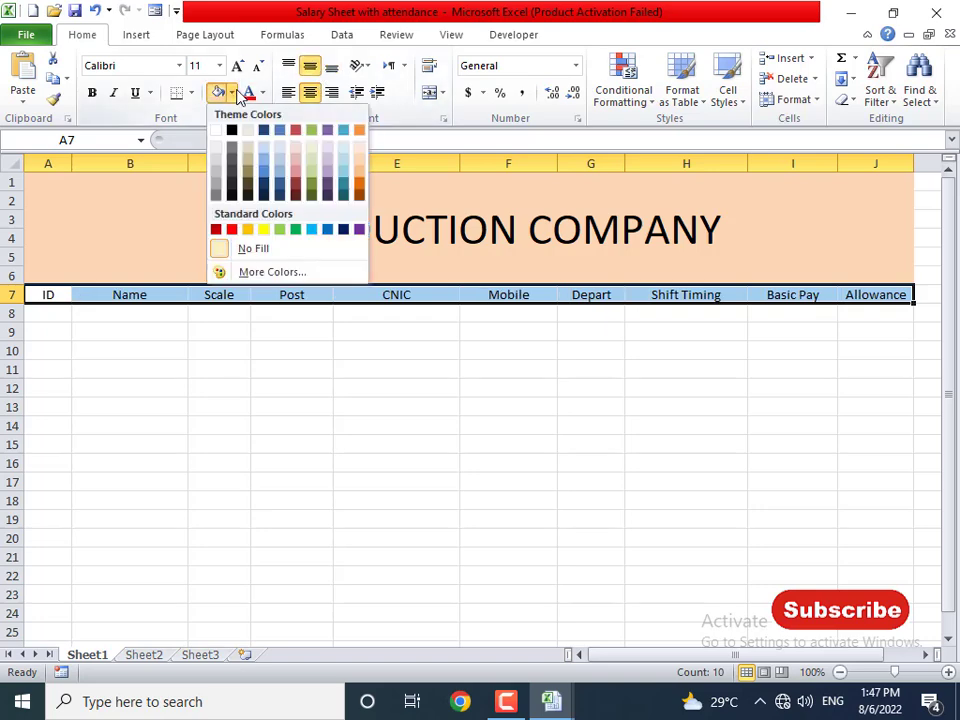
{"action": "left_click", "coordinate": [312, 162]}
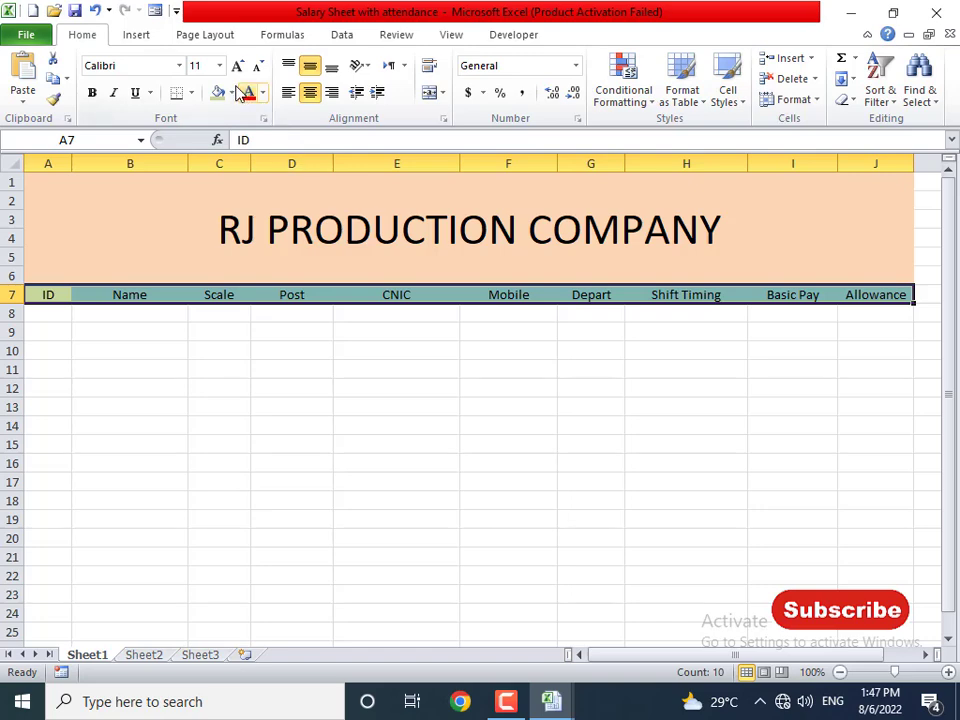
{"action": "left_click", "coordinate": [234, 92]}
{"action": "left_click", "coordinate": [344, 163]}
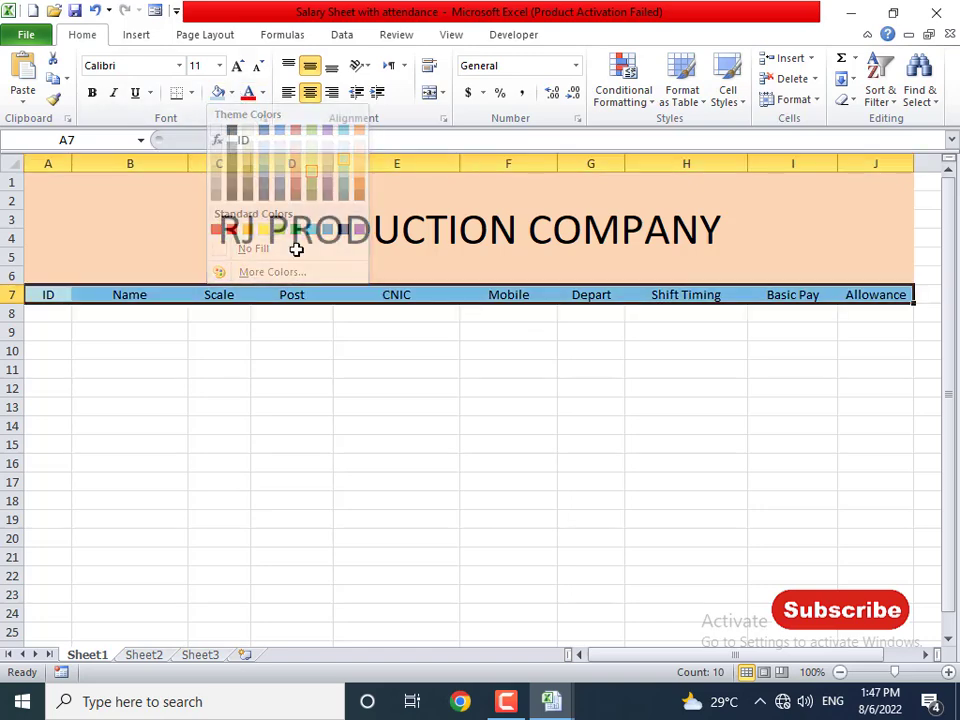
{"action": "left_click", "coordinate": [285, 353]}
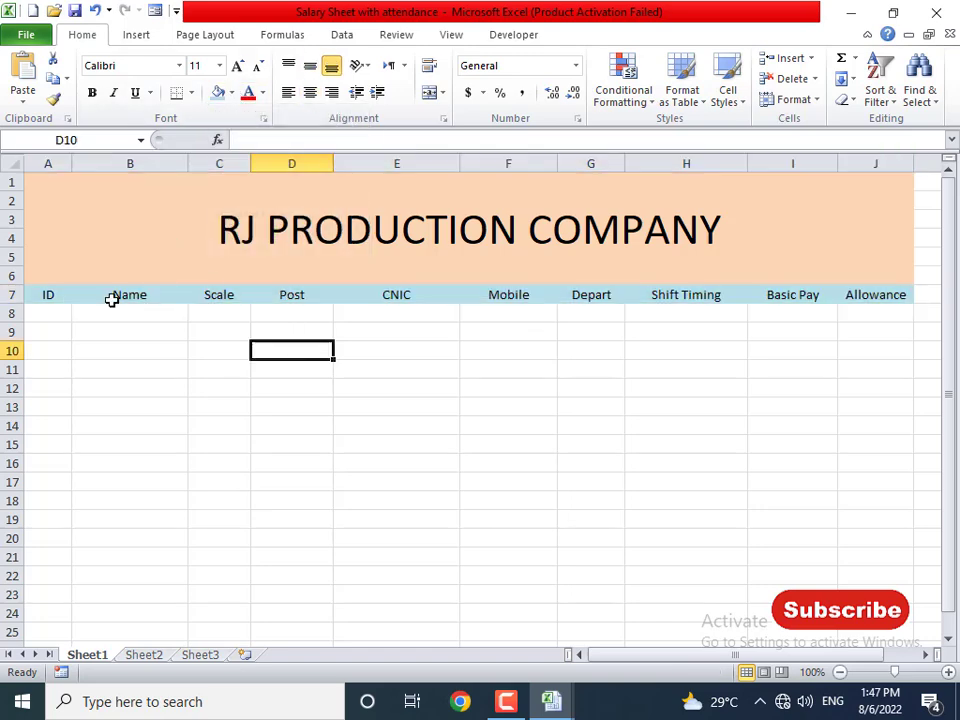
- Add a thick bottom border under the header row A7:J7
{"action": "left_click_drag", "start_coordinate": [58, 296], "coordinate": [879, 293]}
{"action": "left_click", "coordinate": [191, 92]}
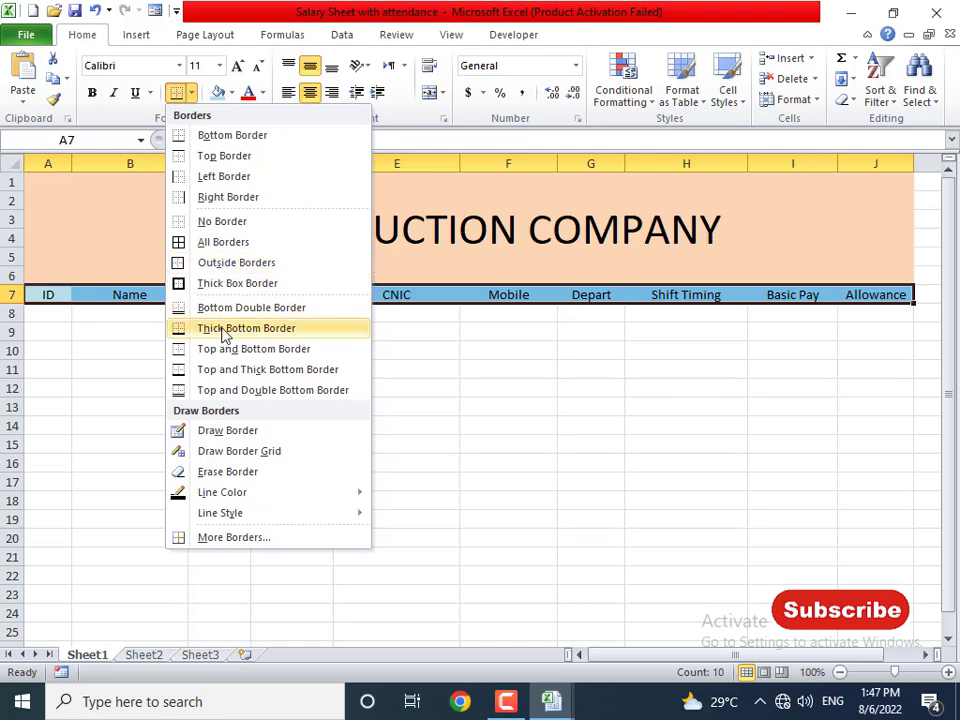
{"action": "left_click", "coordinate": [226, 329]}
{"action": "left_click", "coordinate": [211, 246]}
{"action": "left_click", "coordinate": [290, 406]}
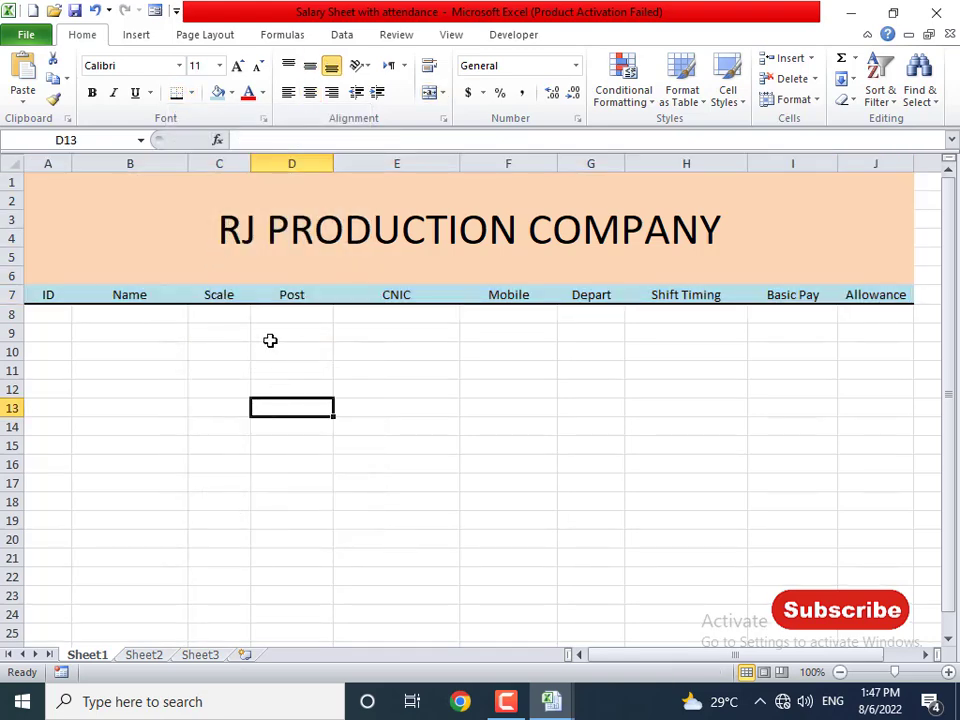
{"action": "left_click", "coordinate": [221, 244]}
{"action": "left_click", "coordinate": [193, 388]}
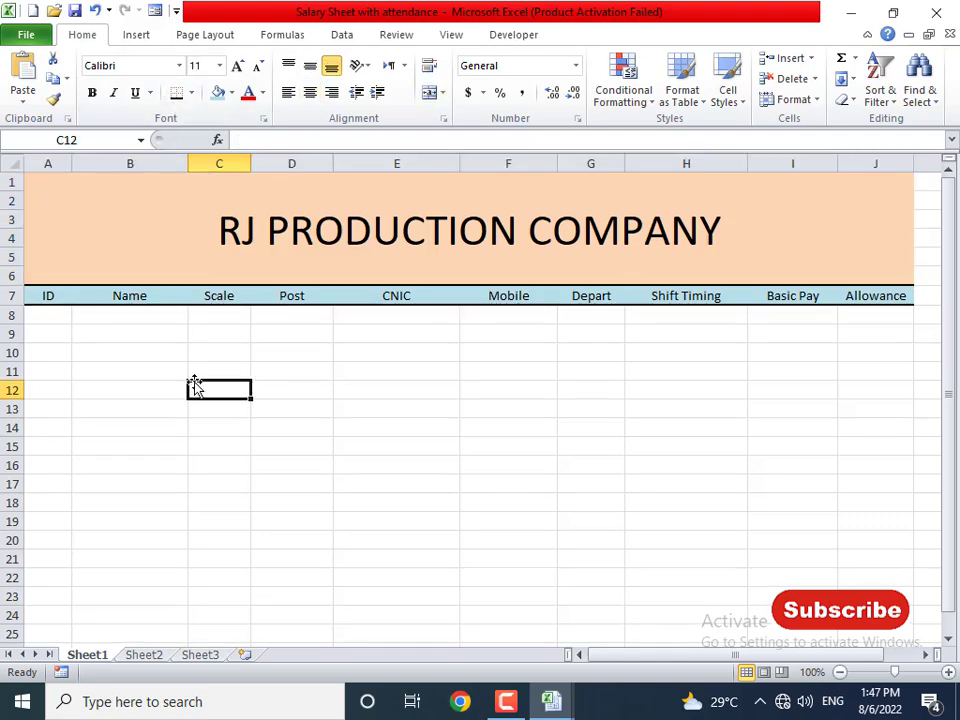
{"action": "left_click_drag", "start_coordinate": [68, 320], "coordinate": [911, 656]}
- Start a formula-based conditional formatting rule referencing A8, then discard the broken attempt
{"action": "scroll", "coordinate": [911, 650], "scroll_direction": "up", "scroll_amount": 6}
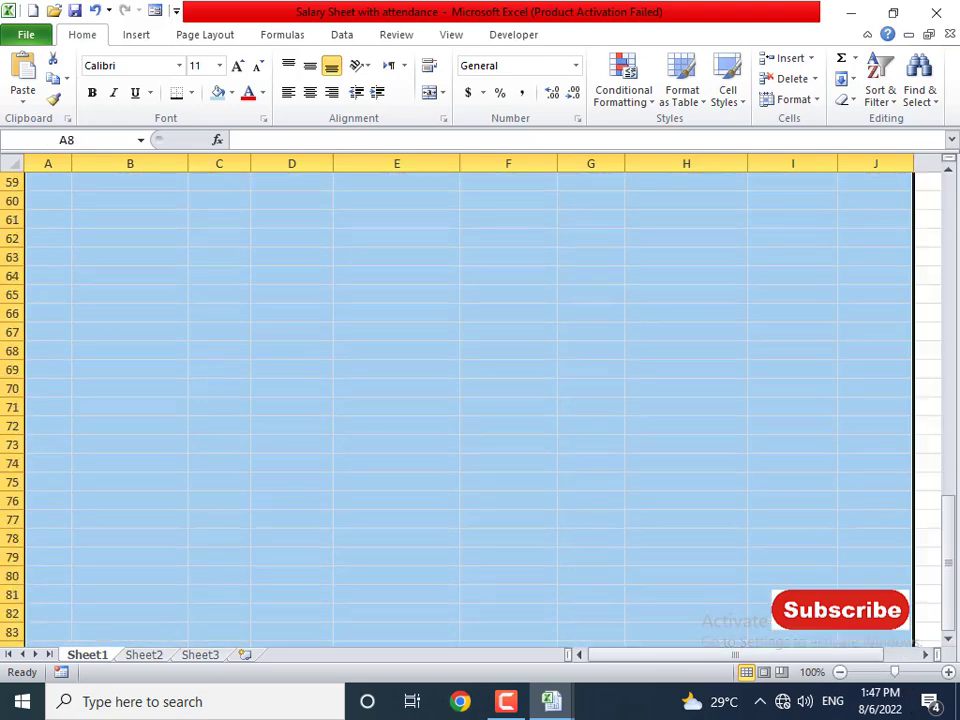
{"action": "scroll", "coordinate": [911, 650], "scroll_direction": "up", "scroll_amount": 19}
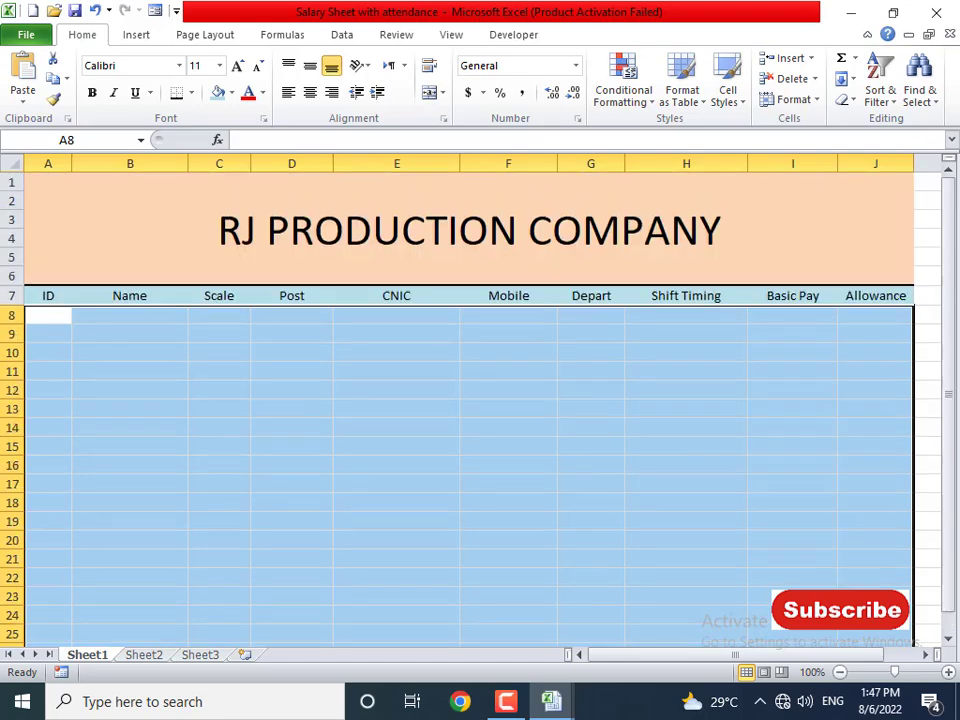
{"action": "left_click", "coordinate": [630, 88]}
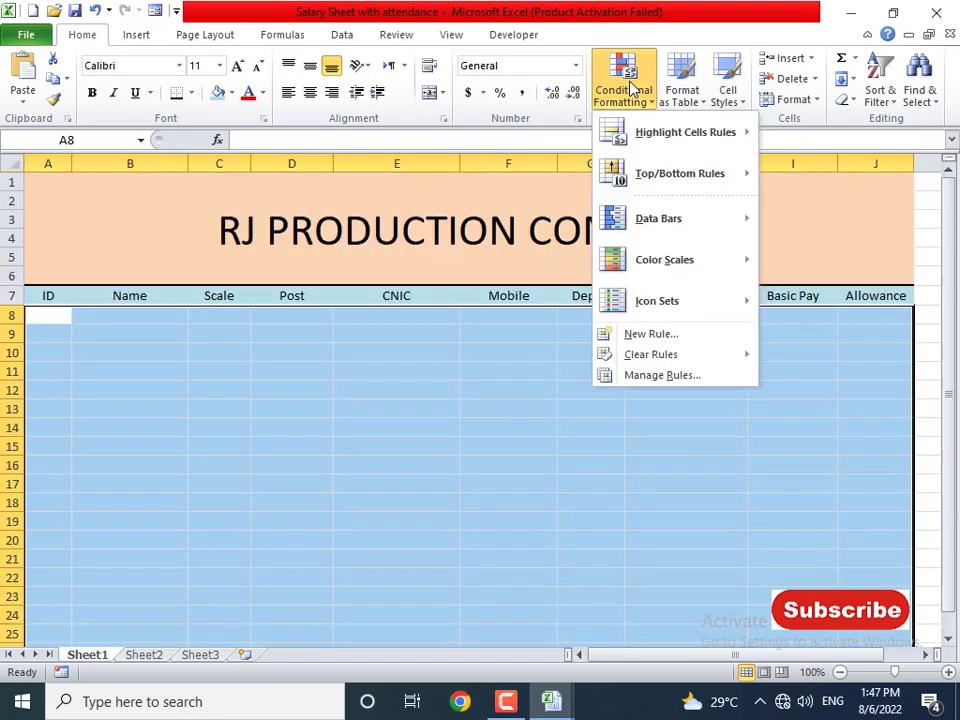
{"action": "left_click", "coordinate": [668, 336]}
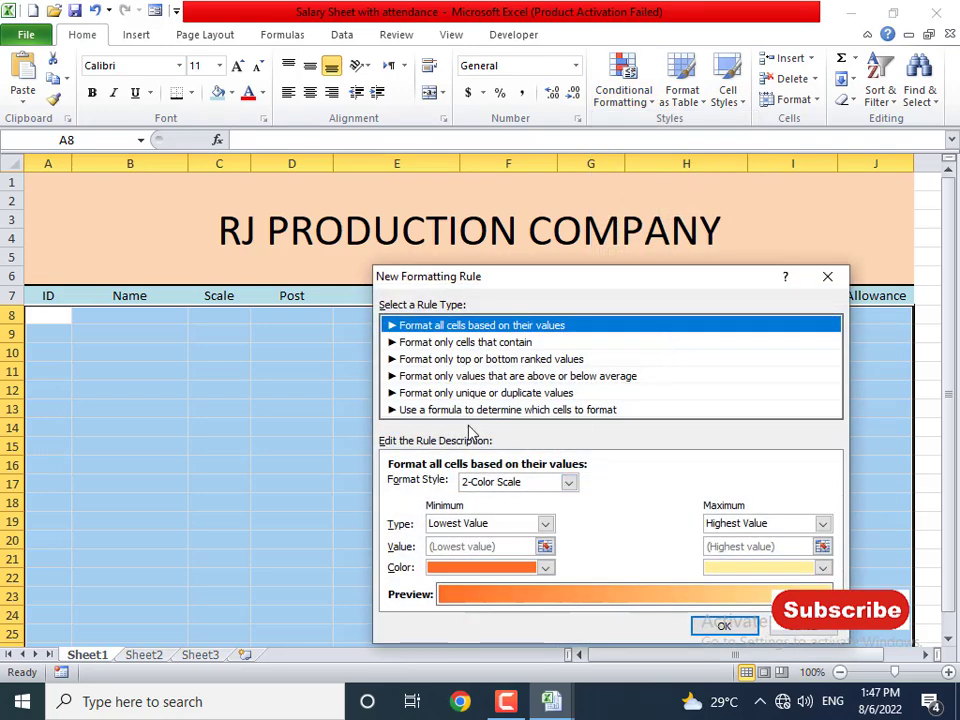
{"action": "left_click", "coordinate": [461, 410]}
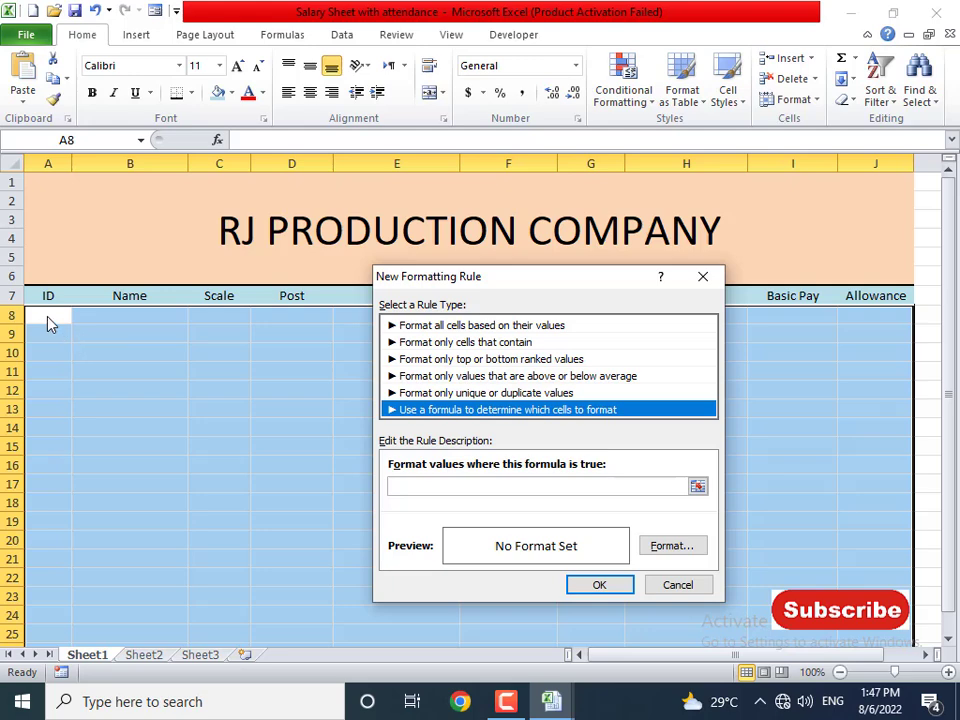
{"action": "left_click", "coordinate": [409, 486]}
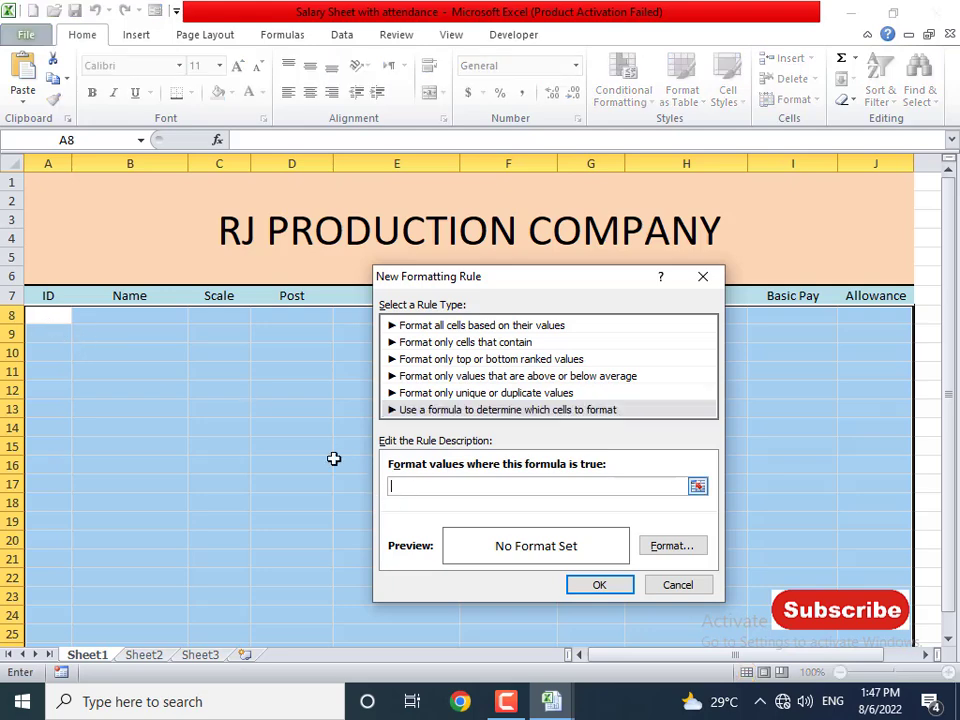
{"action": "left_click", "coordinate": [53, 320]}
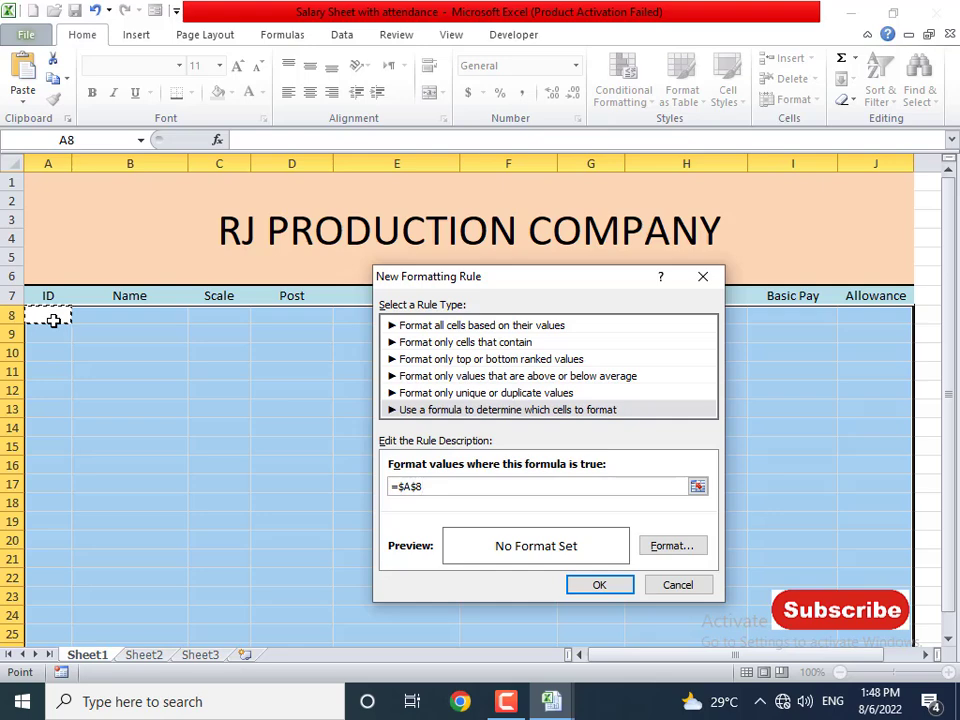
{"action": "left_click", "coordinate": [424, 487]}
{"action": "type", "text": "+"}
{"action": "key", "text": "Left"}
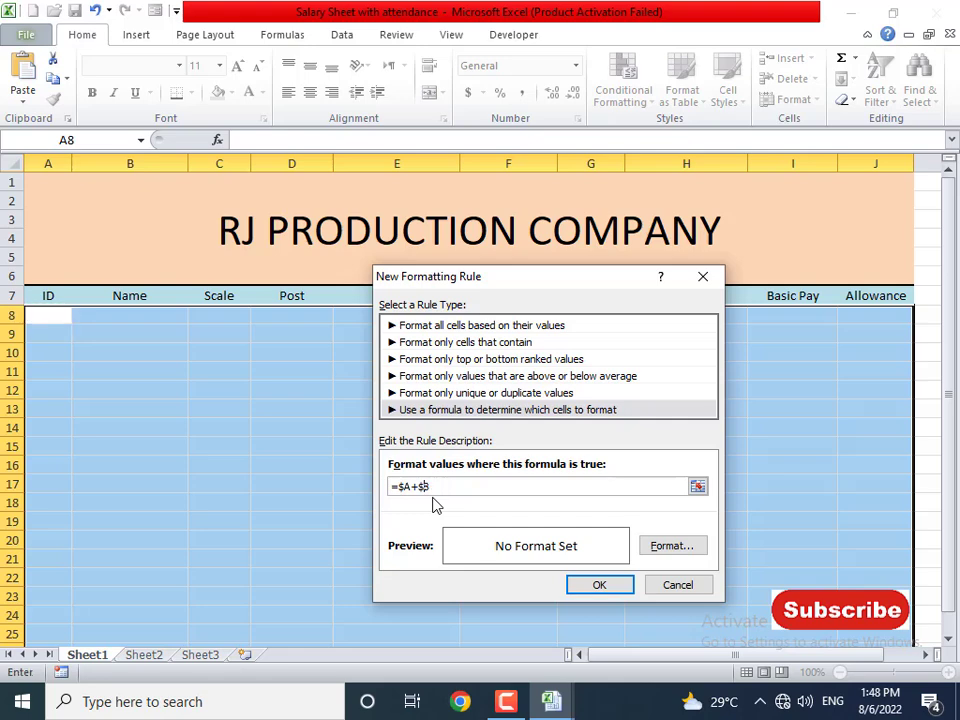
{"action": "key", "text": "Left"}
{"action": "key", "text": "BackSpace"}
{"action": "key", "text": "BackSpace"}
{"action": "key", "text": "BackSpace"}
{"action": "key", "text": "BackSpace"}
{"action": "key", "text": "BackSpace"}
{"action": "key", "text": "BackSpace"}
{"action": "key", "text": "BackSpace"}
{"action": "key", "text": "shift+Right"}
{"action": "key", "text": "End"}
{"action": "key", "text": "ctrl+a"}
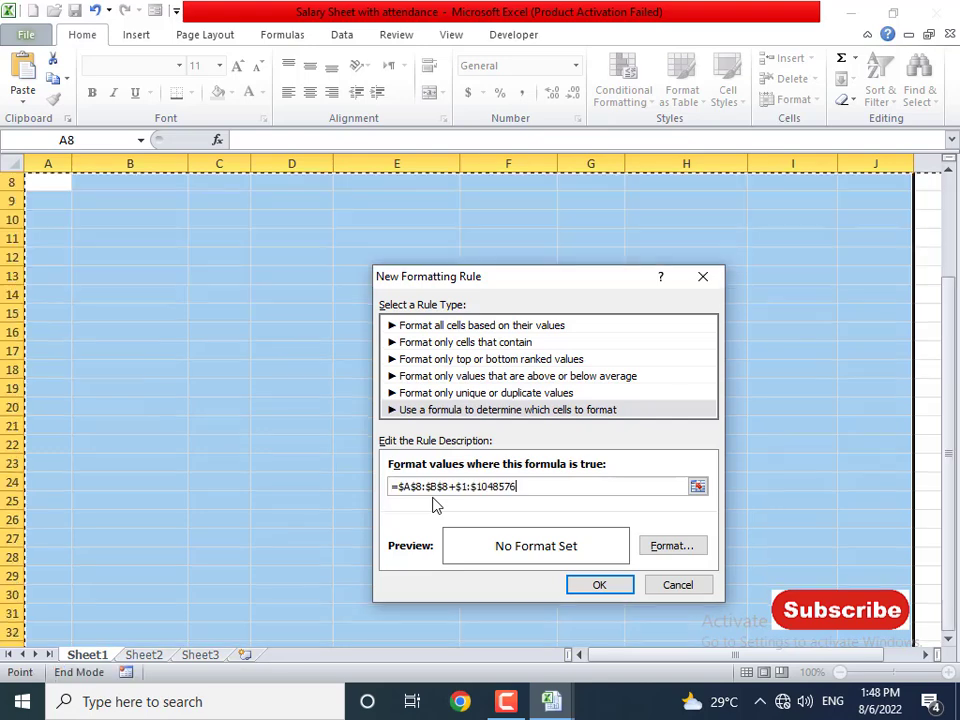
{"action": "key", "text": "Escape"}
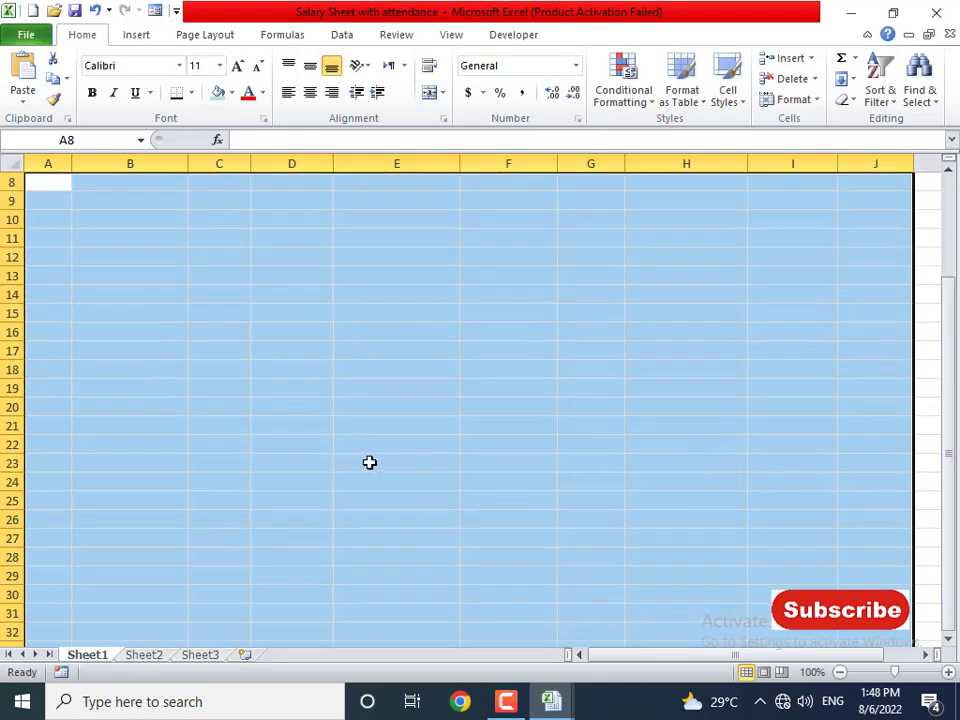
- Create the =A8<>0 formula rule that gives matching cells an outline border
{"action": "scroll", "coordinate": [366, 459], "scroll_direction": "up", "scroll_amount": 3}
{"action": "scroll", "coordinate": [365, 459], "scroll_direction": "down", "scroll_amount": 20}
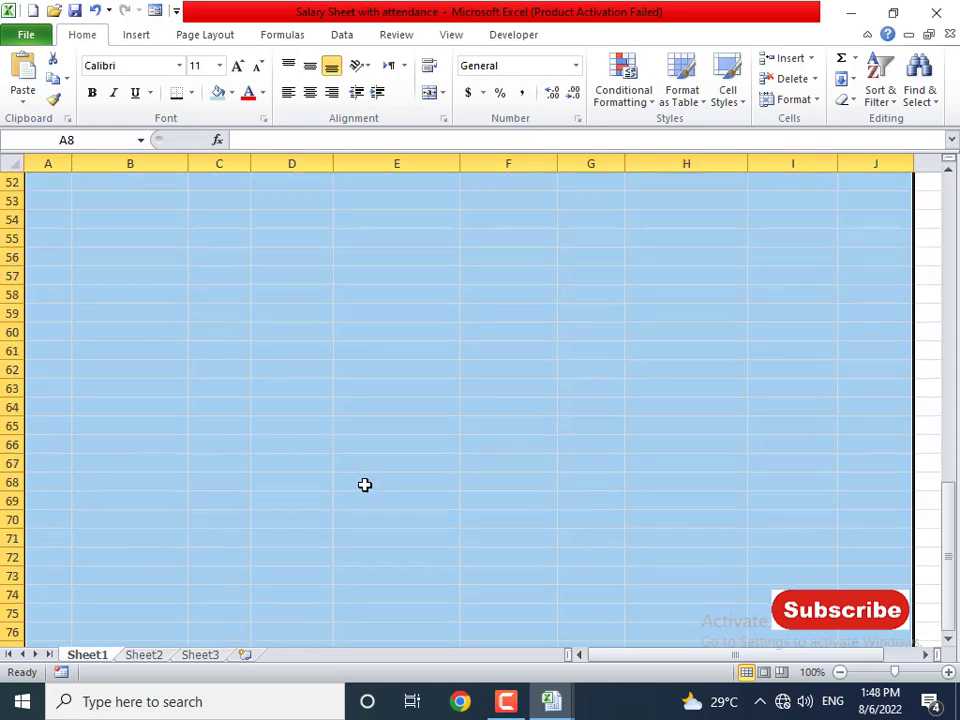
{"action": "scroll", "coordinate": [364, 489], "scroll_direction": "up", "scroll_amount": 10}
{"action": "scroll", "coordinate": [366, 494], "scroll_direction": "up", "scroll_amount": 10}
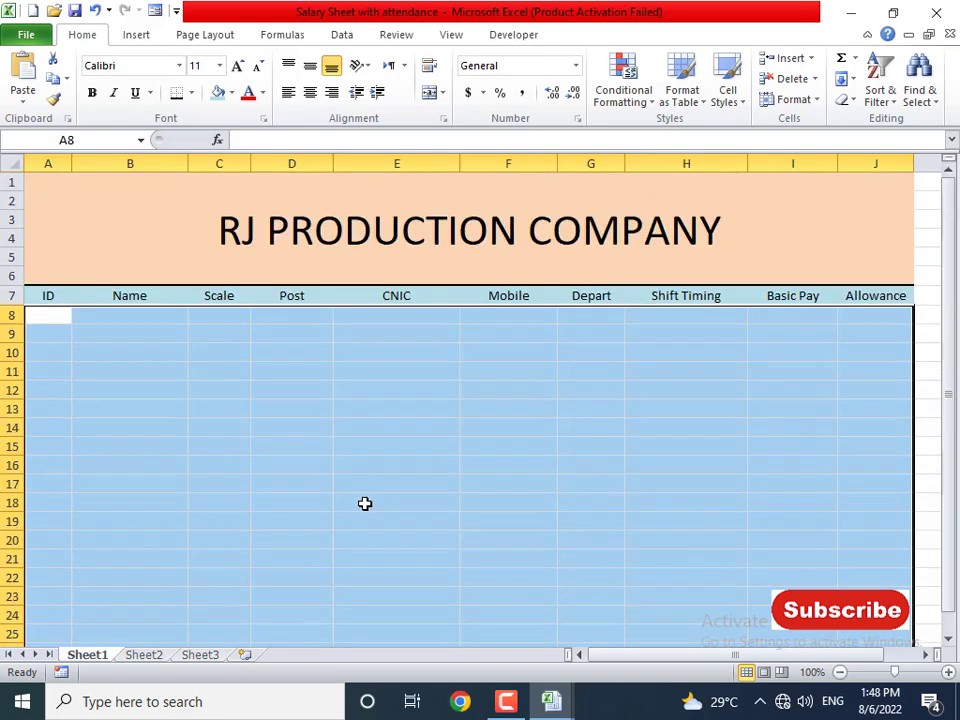
{"action": "left_click", "coordinate": [632, 102]}
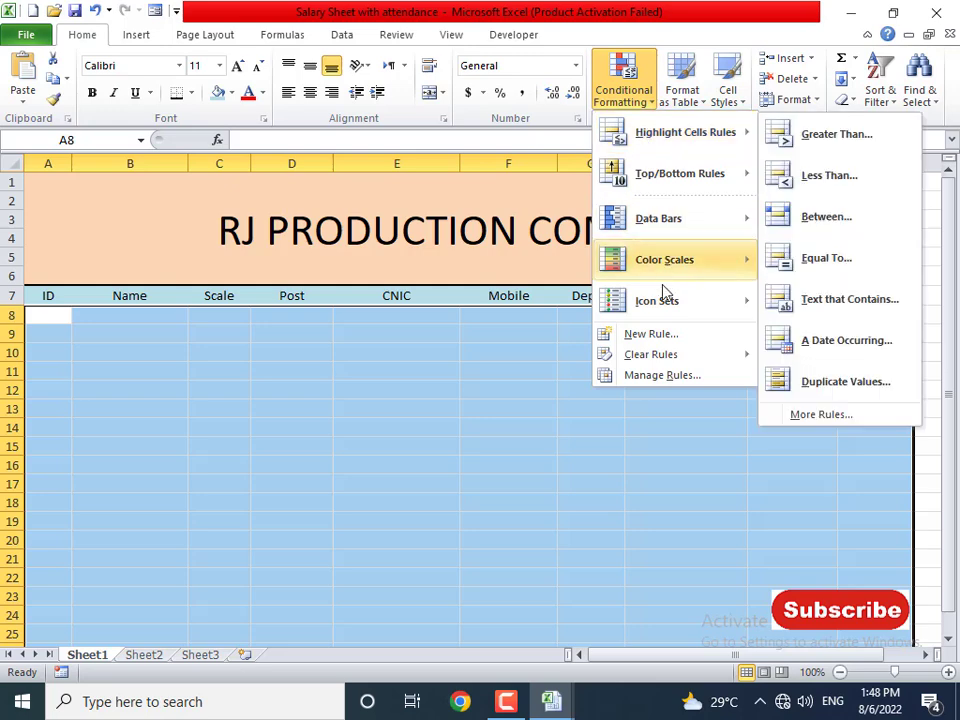
{"action": "left_click", "coordinate": [652, 335]}
{"action": "left_click", "coordinate": [392, 390]}
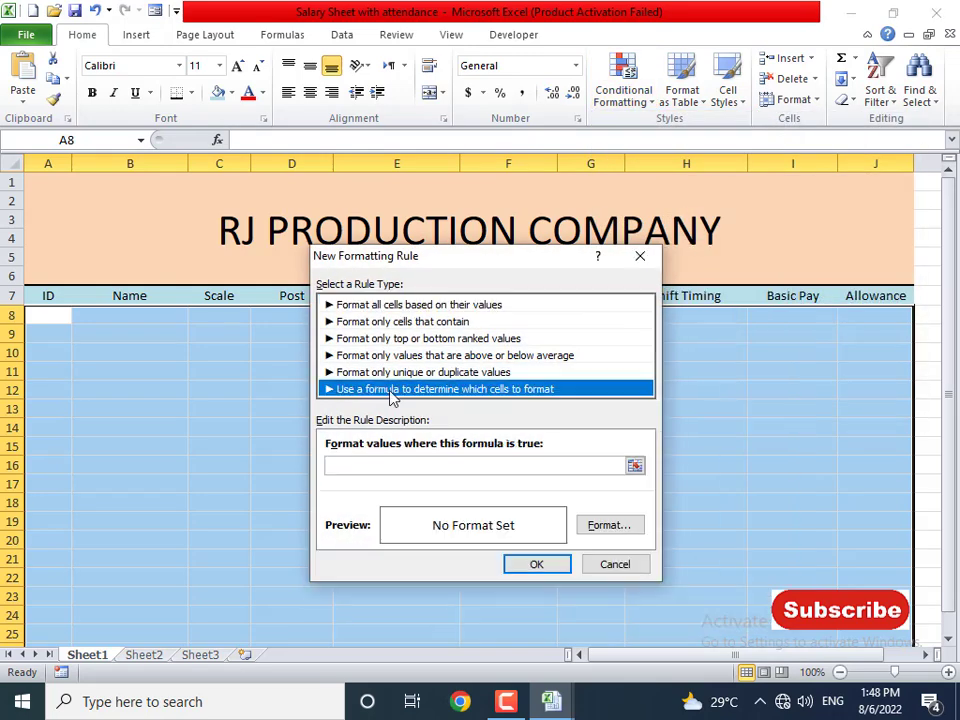
{"action": "left_click", "coordinate": [368, 466]}
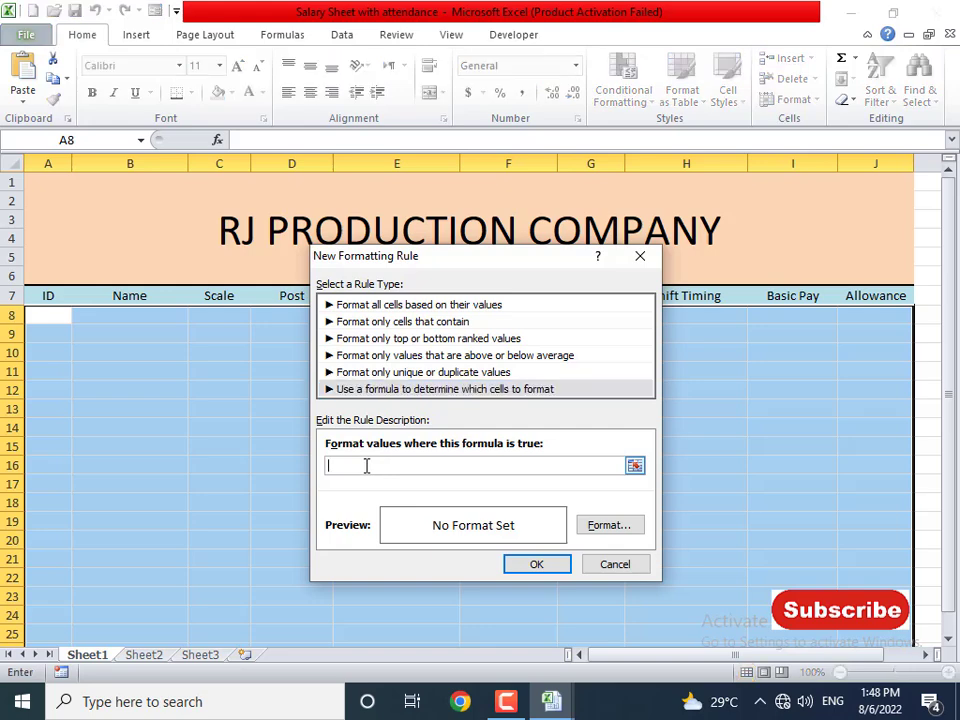
{"action": "left_click", "coordinate": [51, 317]}
{"action": "left_click", "coordinate": [354, 462]}
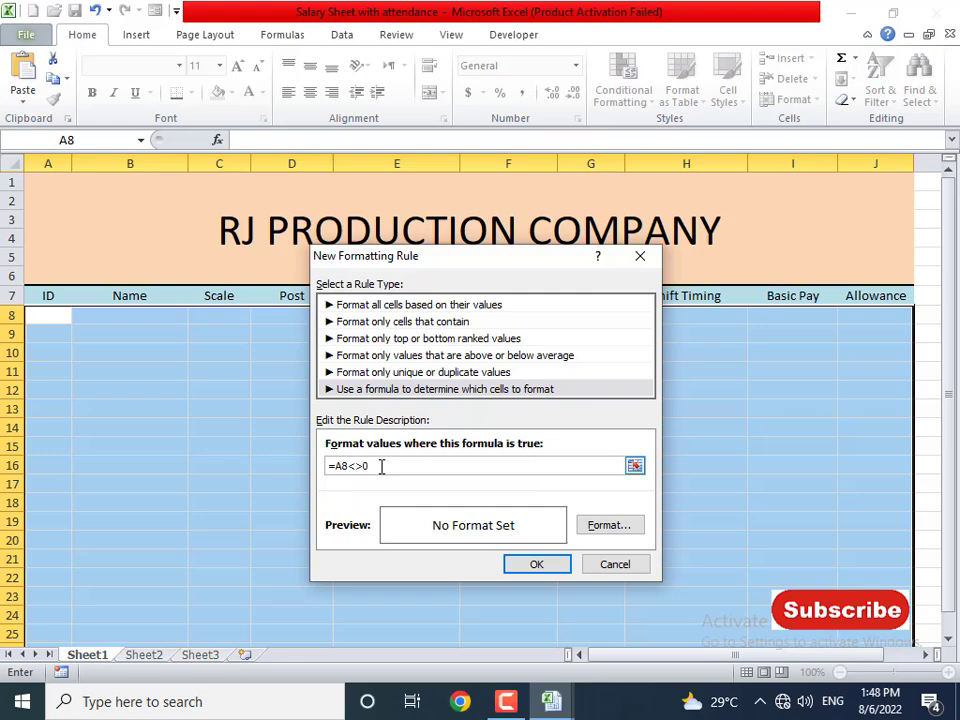
{"action": "left_click", "coordinate": [604, 526]}
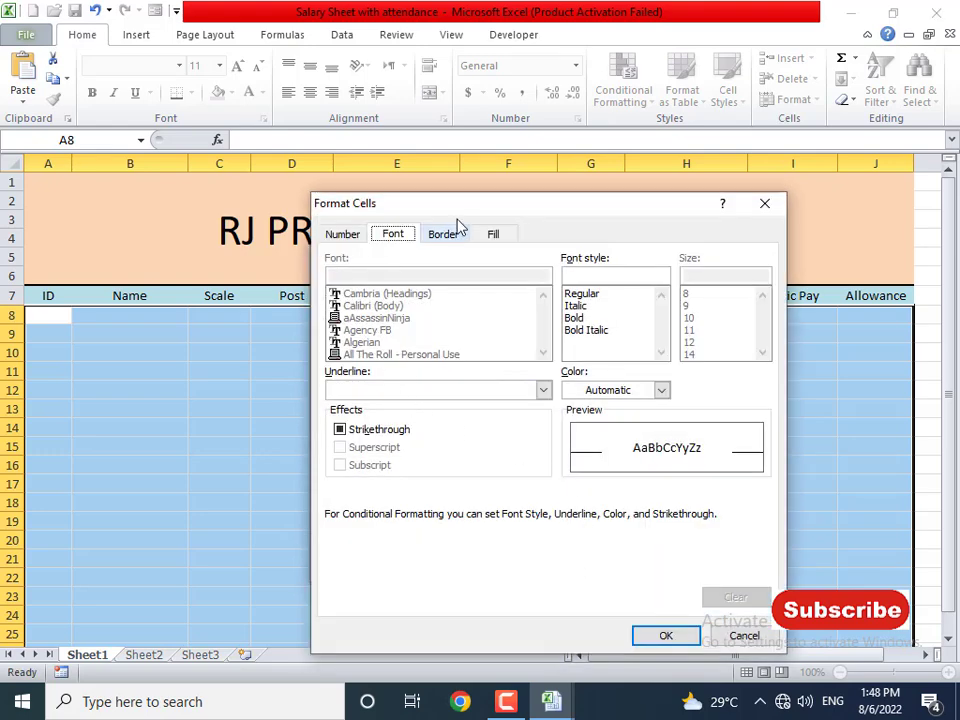
{"action": "left_click", "coordinate": [493, 233]}
{"action": "left_click", "coordinate": [441, 237]}
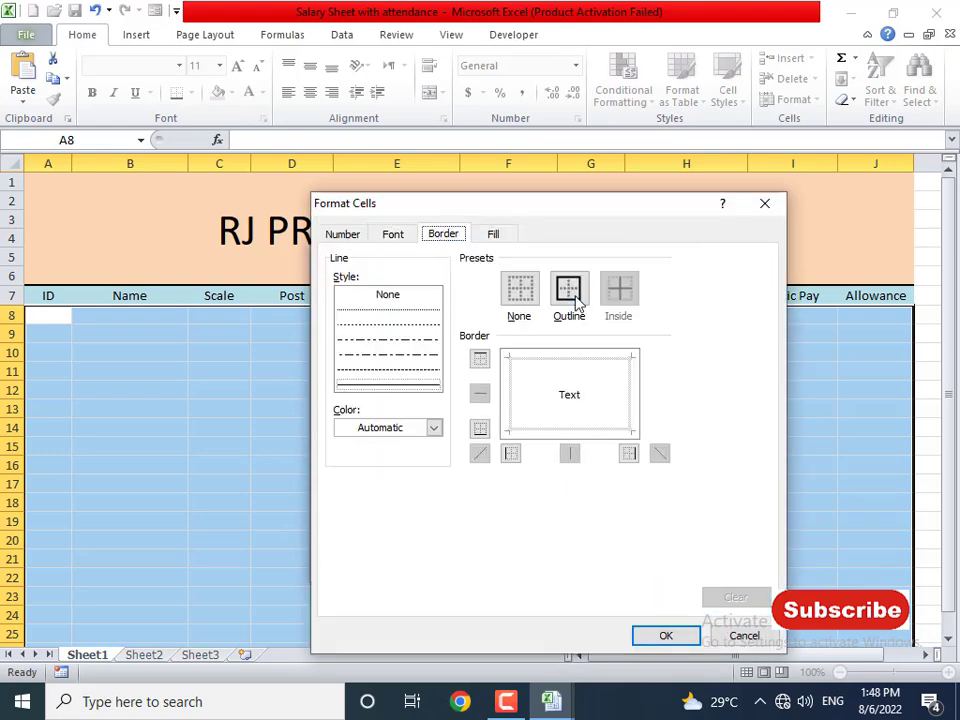
{"action": "left_click", "coordinate": [577, 303]}
{"action": "left_click", "coordinate": [679, 640]}
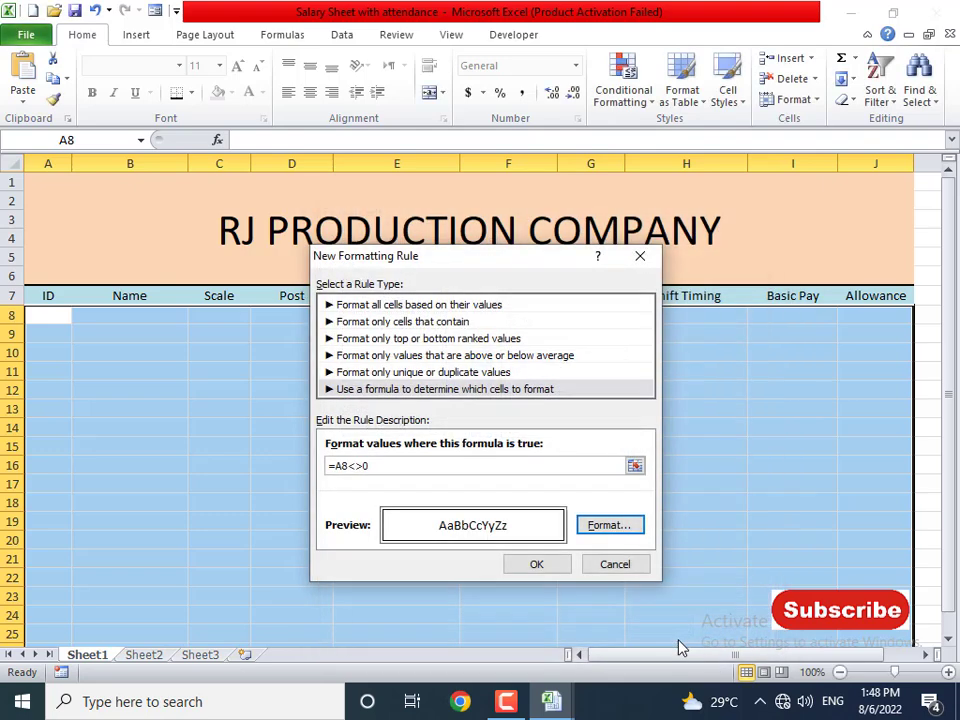
{"action": "left_click", "coordinate": [552, 572]}
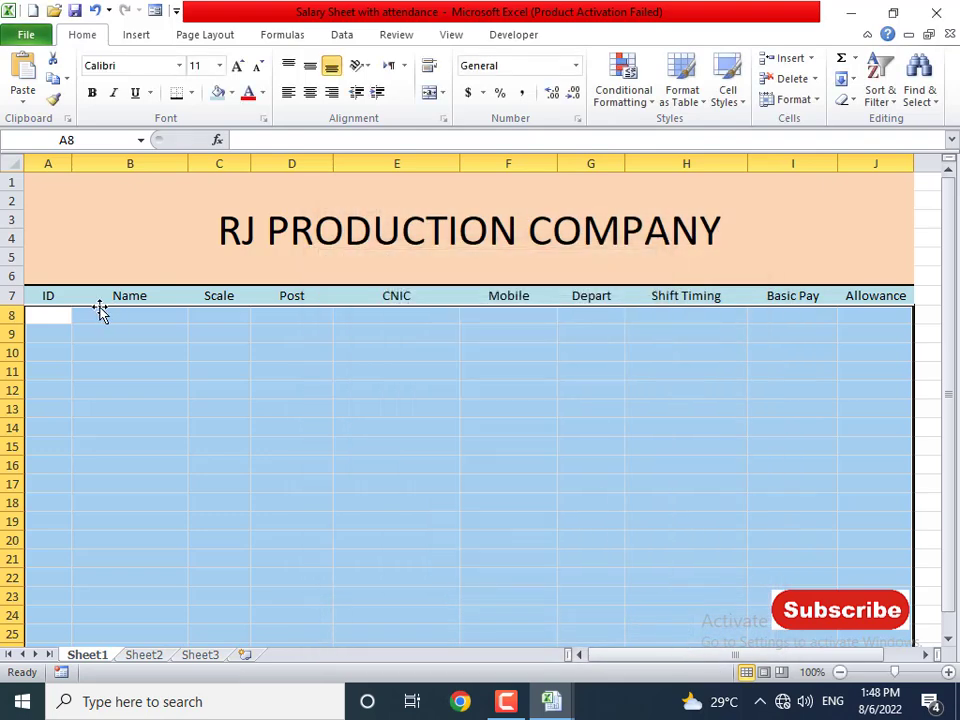
- Test the rule with 1001 in A8 and D15, then clear both test values
{"action": "left_click", "coordinate": [40, 314]}
{"action": "type", "text": "1001"}
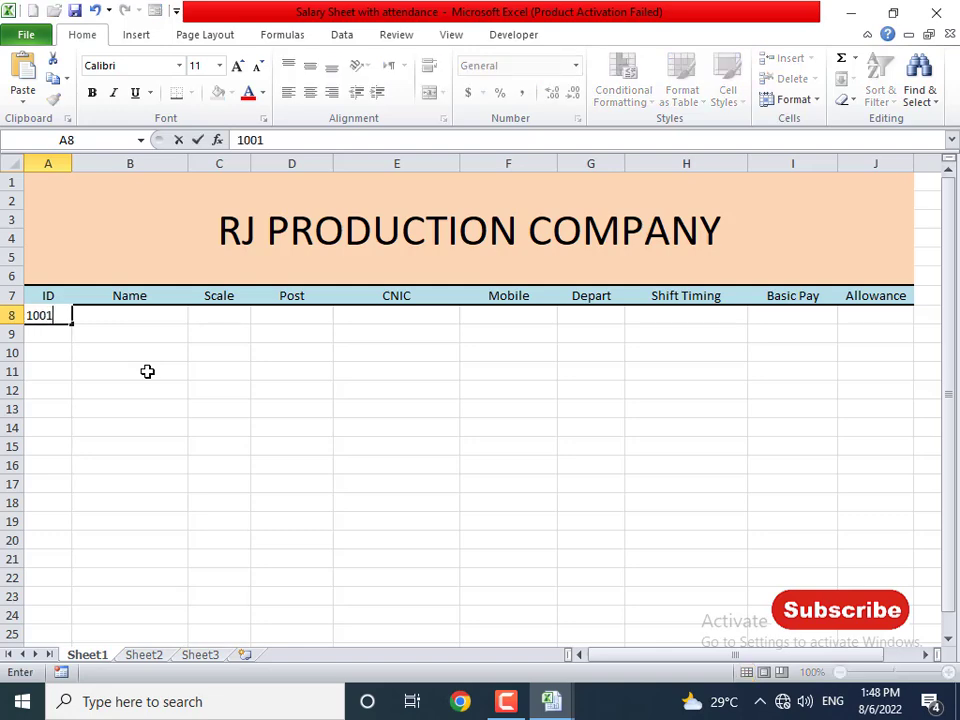
{"action": "key", "text": "Return"}
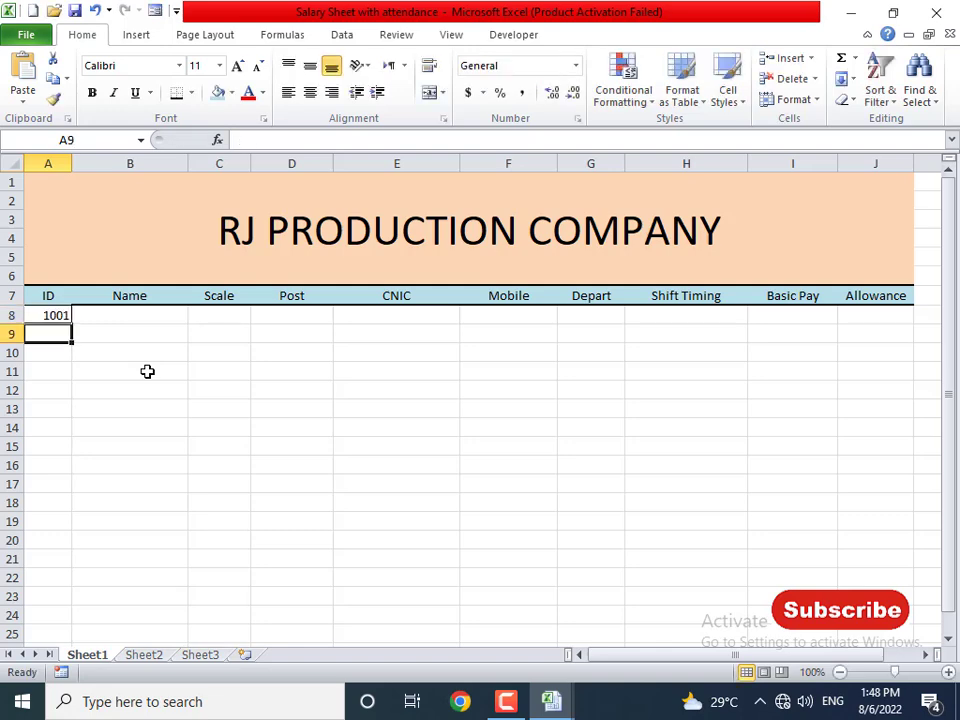
{"action": "key", "text": "Up"}
{"action": "left_click", "coordinate": [182, 445]}
{"action": "left_click", "coordinate": [264, 443]}
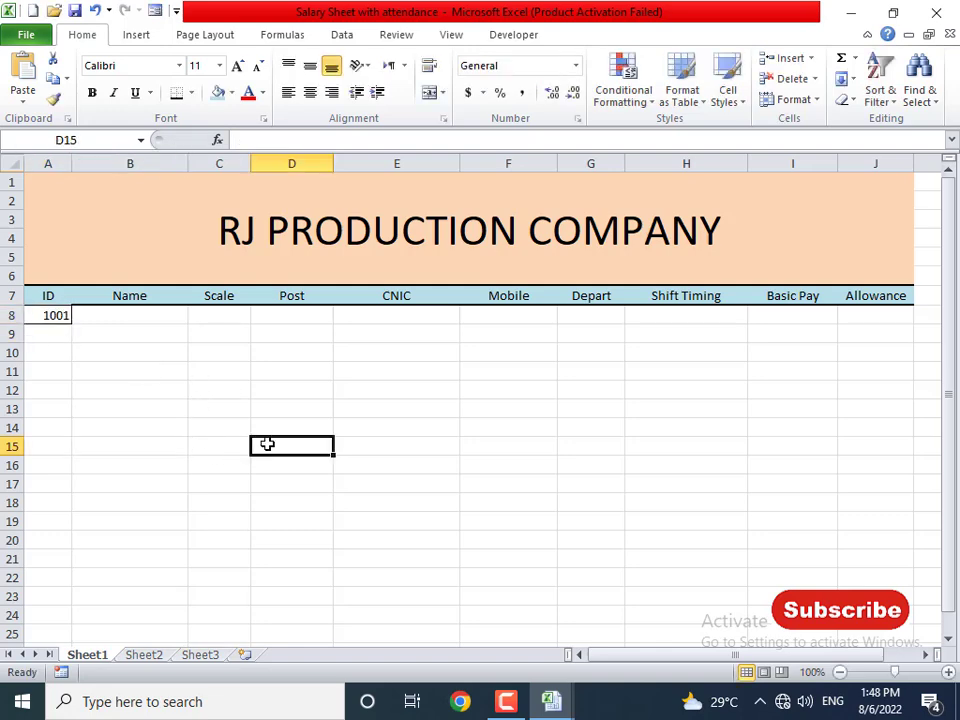
{"action": "type", "text": "1001"}
{"action": "key", "text": "Return"}
{"action": "key", "text": "Up"}
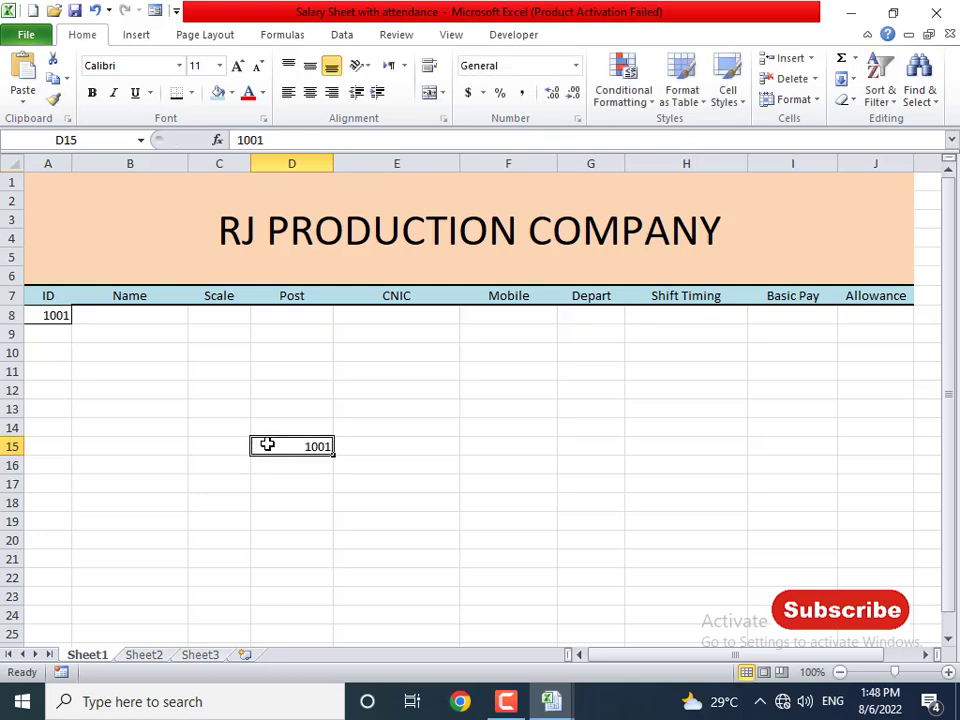
{"action": "key", "text": "Delete"}
{"action": "key", "text": "Up"}
{"action": "key", "text": "Up"}
{"action": "key", "text": "Up"}
{"action": "key", "text": "Up"}
{"action": "key", "text": "Up"}
{"action": "key", "text": "Up"}
{"action": "key", "text": "Up"}
{"action": "key", "text": "Up"}
{"action": "key", "text": "Left"}
{"action": "key", "text": "Left"}
{"action": "key", "text": "Left"}
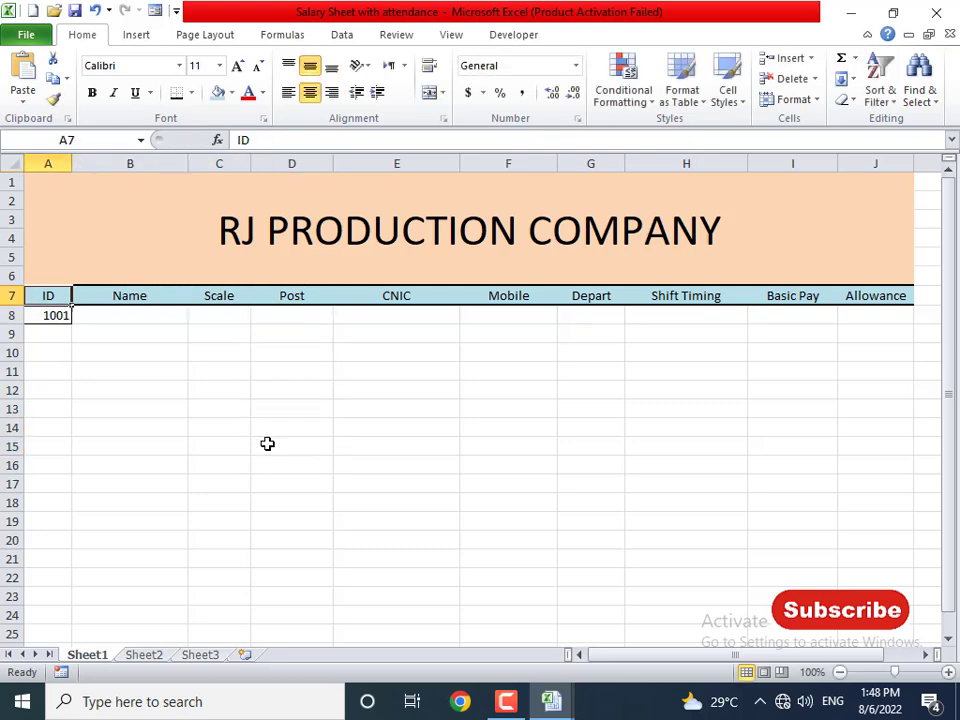
{"action": "key", "text": "Down"}
{"action": "key", "text": "Delete"}
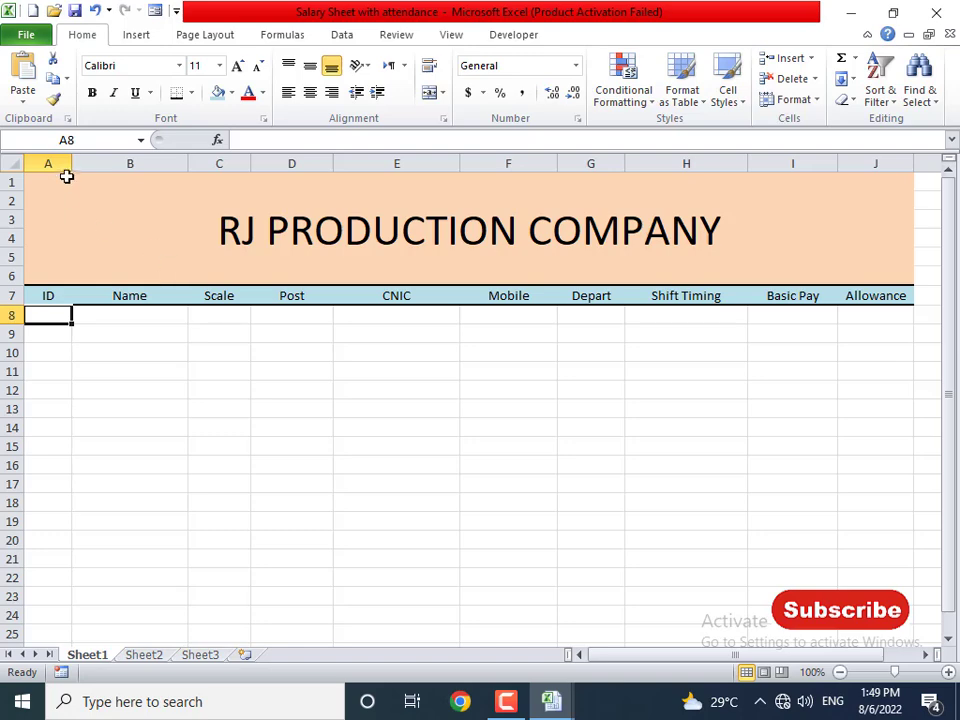
- Widen column A slightly and centre-align the data rows A8:J85
{"action": "left_click_drag", "start_coordinate": [71, 163], "coordinate": [78, 163]}
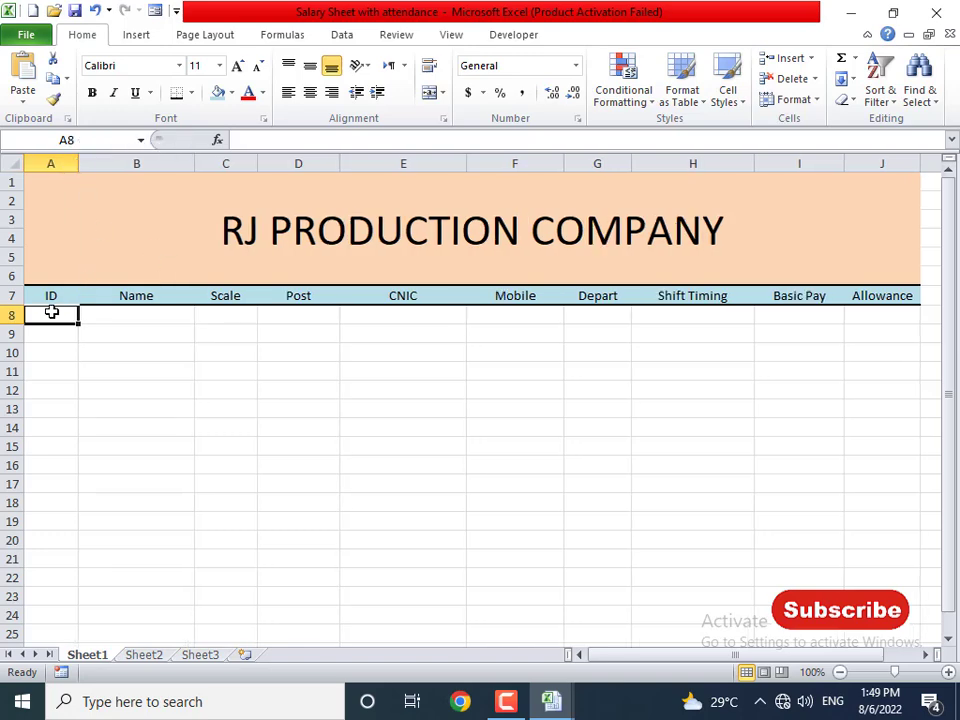
{"action": "left_click_drag", "start_coordinate": [50, 315], "coordinate": [845, 350]}
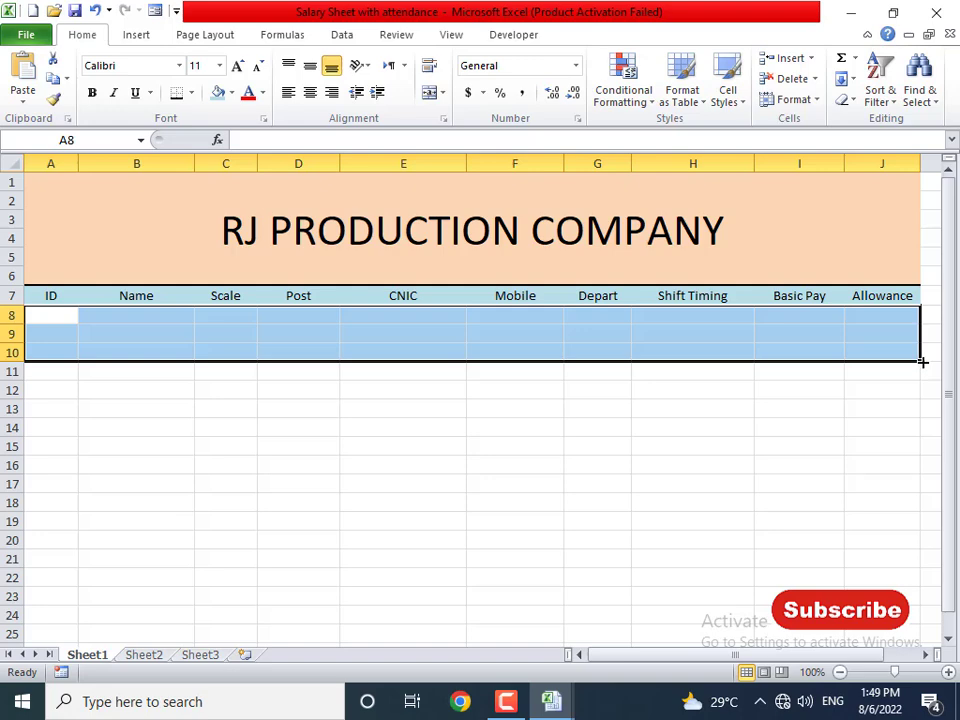
{"action": "left_click", "coordinate": [56, 313]}
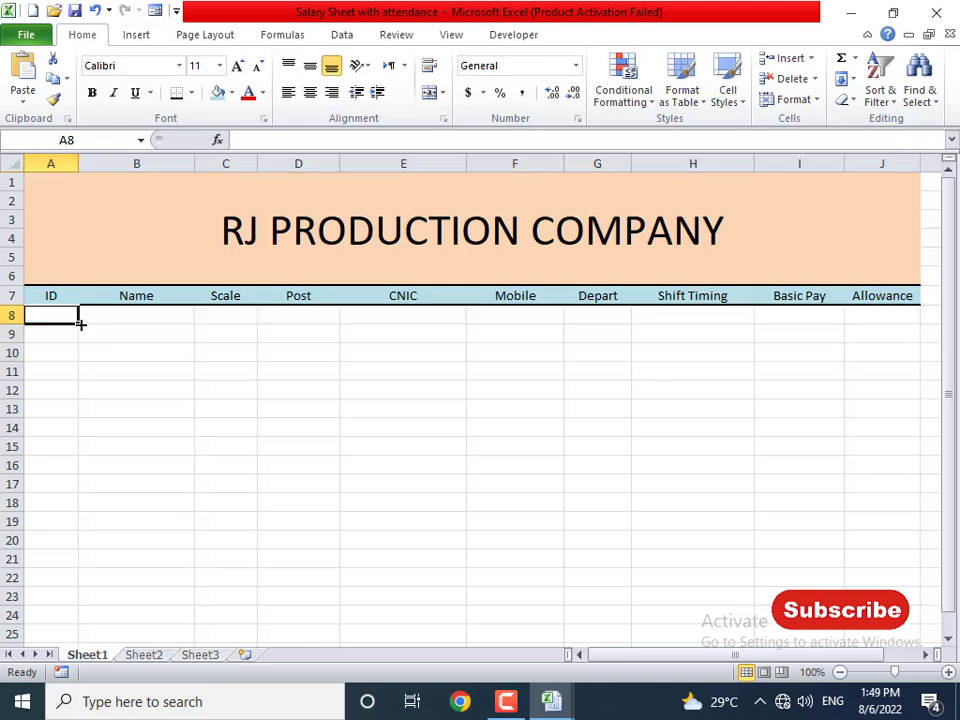
{"action": "left_click_drag", "start_coordinate": [81, 322], "coordinate": [893, 651]}
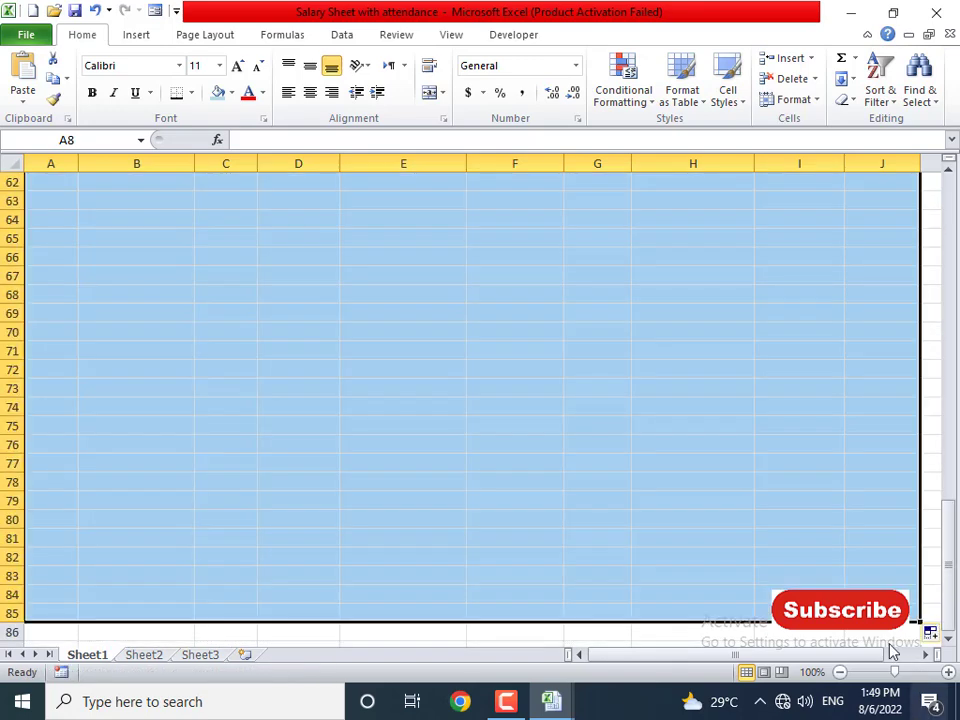
{"action": "scroll", "coordinate": [611, 486], "scroll_direction": "up", "scroll_amount": 20}
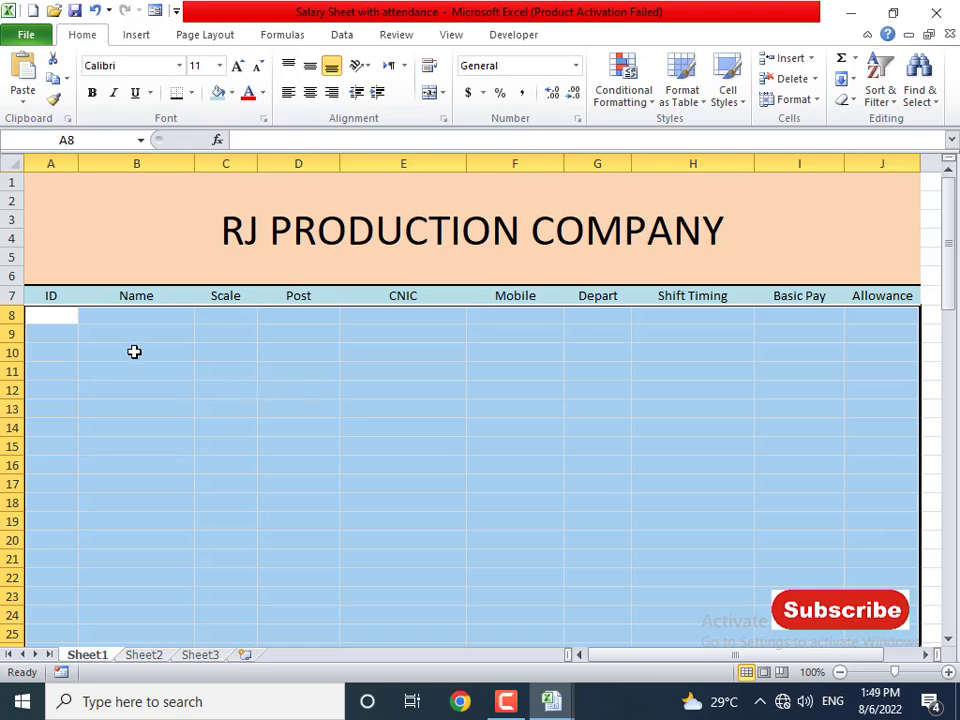
{"action": "left_click", "coordinate": [80, 331]}
{"action": "left_click_drag", "start_coordinate": [61, 316], "coordinate": [921, 632]}
{"action": "scroll", "coordinate": [866, 581], "scroll_direction": "up", "scroll_amount": 6}
{"action": "scroll", "coordinate": [866, 581], "scroll_direction": "up", "scroll_amount": 8}
{"action": "left_click", "coordinate": [311, 92]}
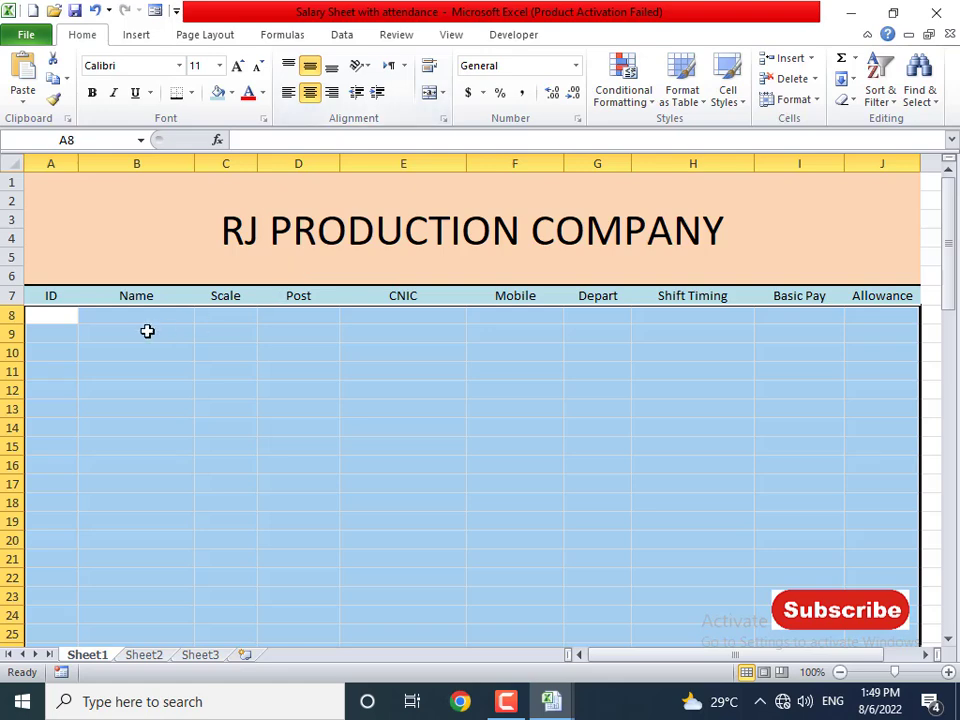
{"action": "left_click", "coordinate": [51, 315]}
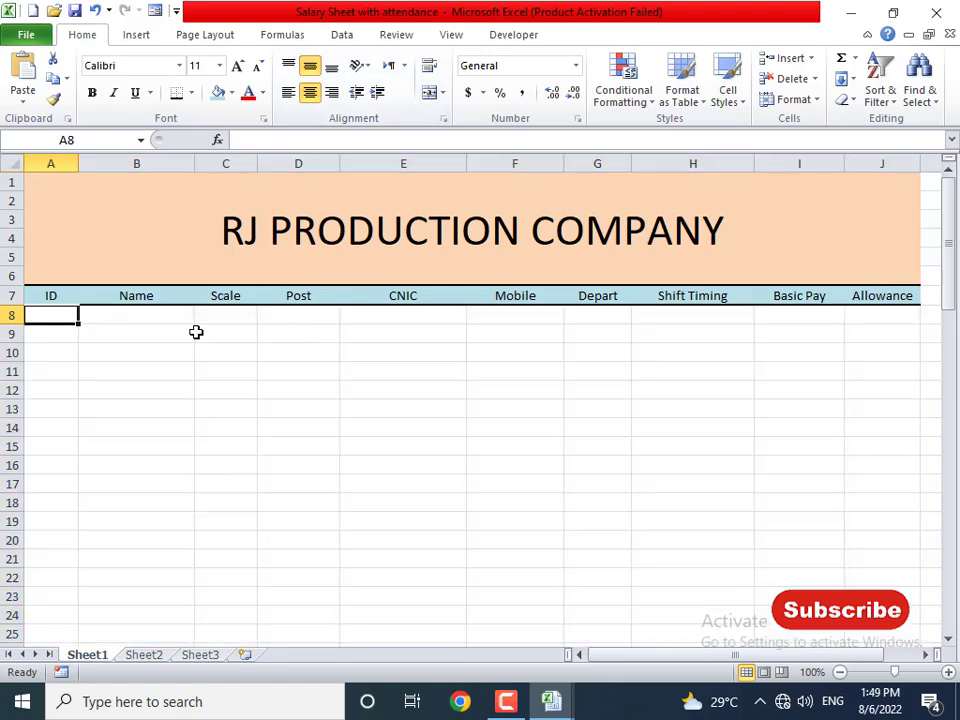
- Enter ID 1001, the employee's full name, scale A and post Manager in row 8
{"action": "type", "text": "1001"}
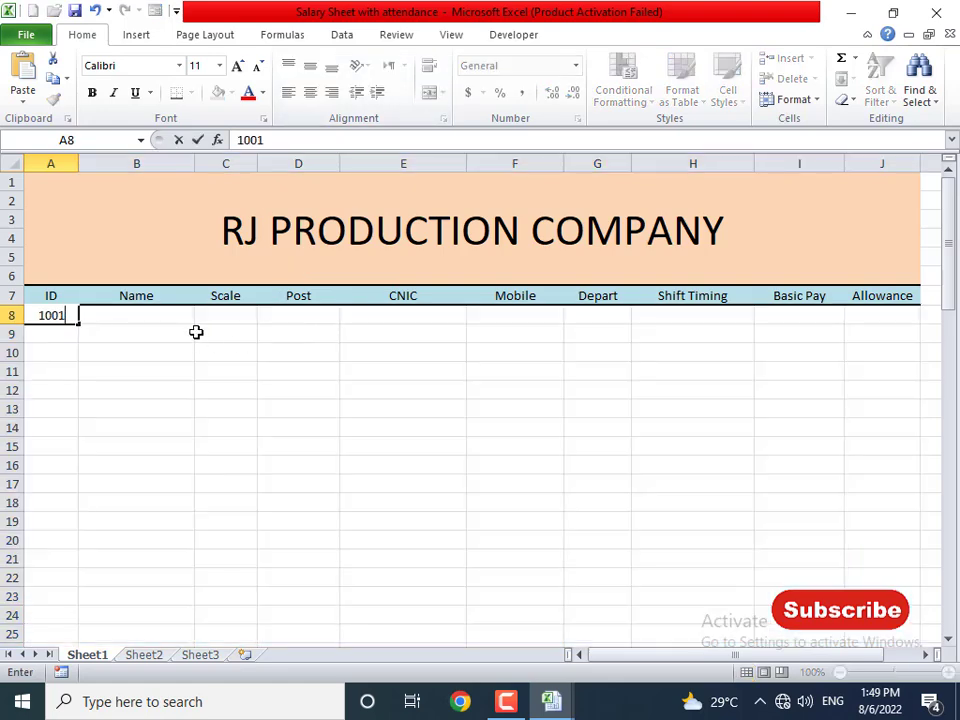
{"action": "key", "text": "Tab"}
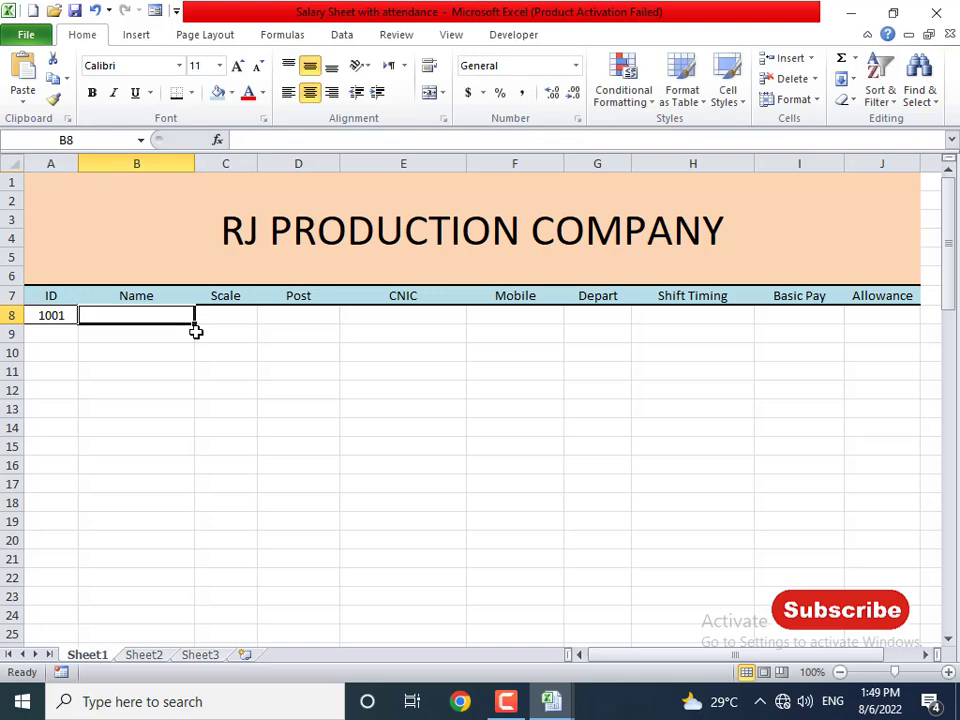
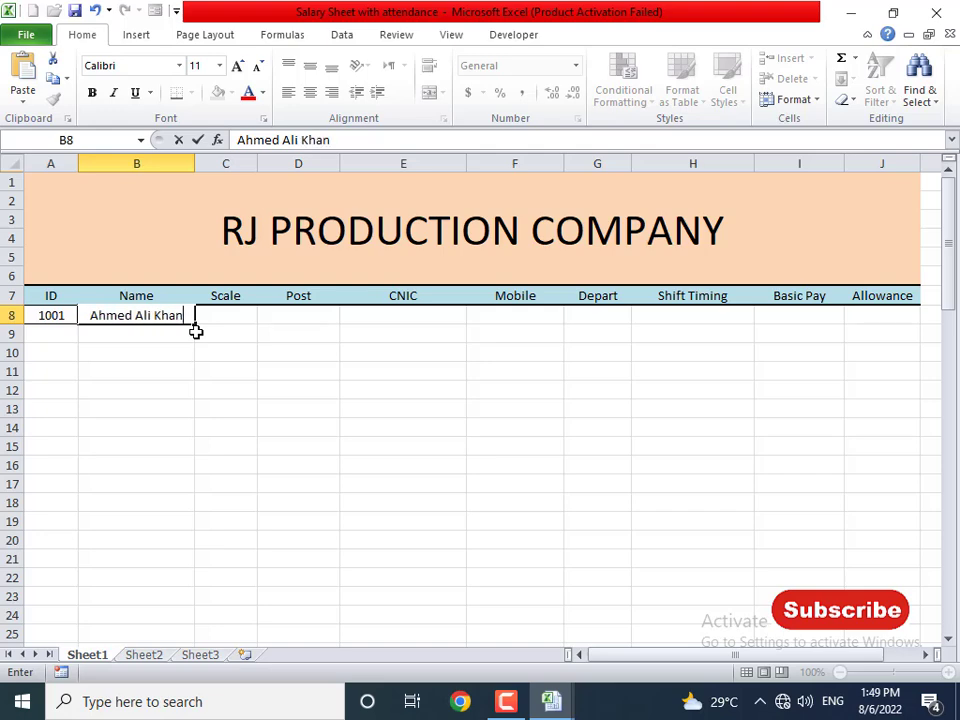
{"action": "key", "text": "Tab"}
{"action": "type", "text": "A"}
{"action": "key", "text": "Tab"}
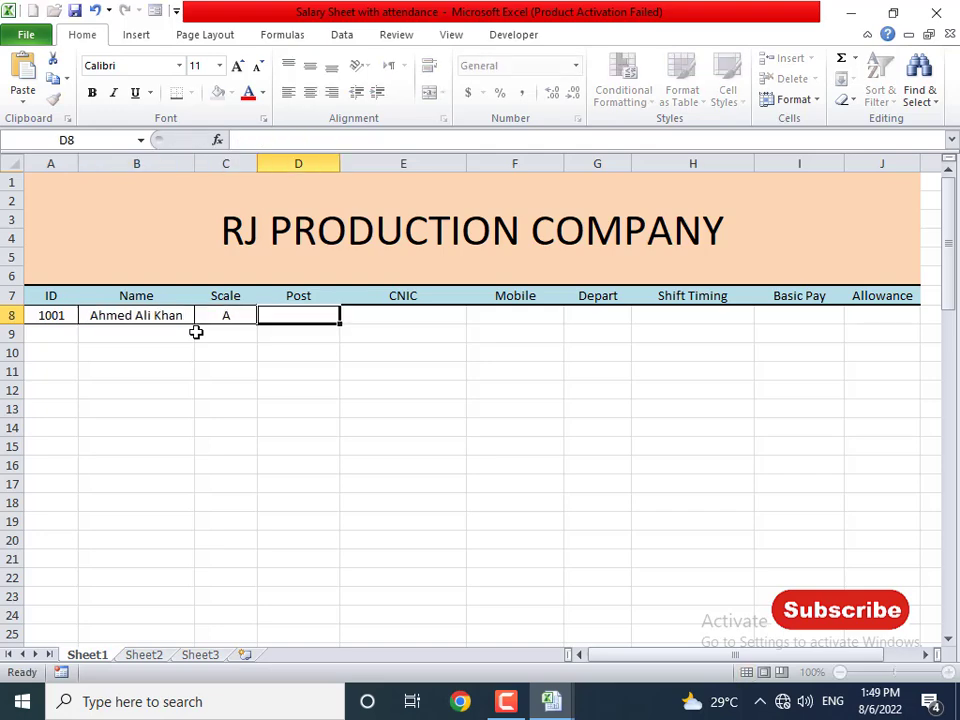
{"action": "type", "text": "Manager"}
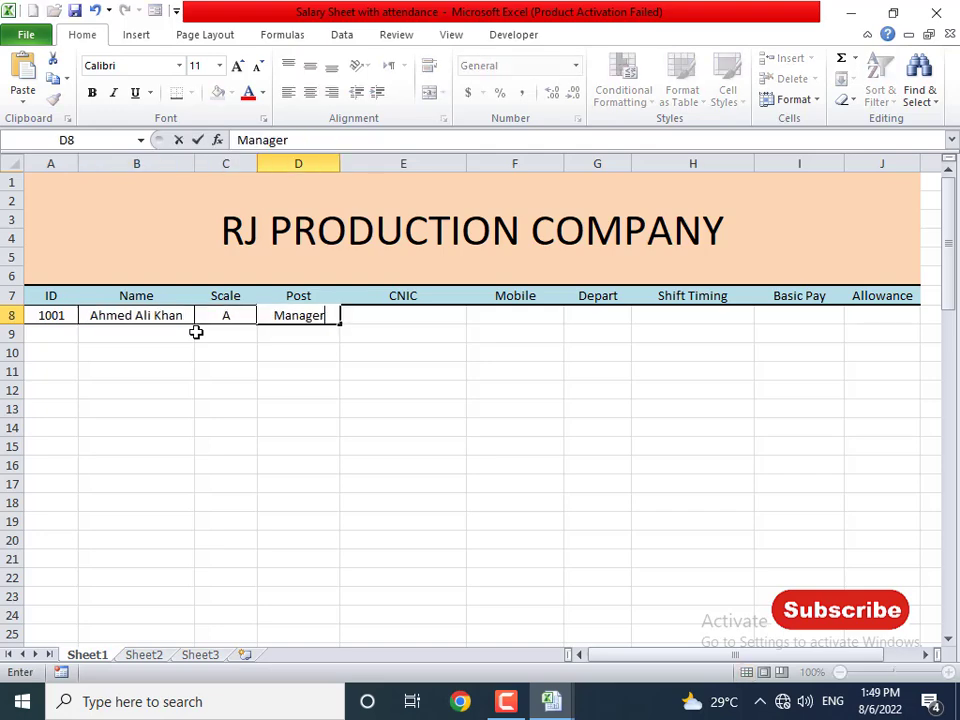
{"action": "key", "text": "Tab"}
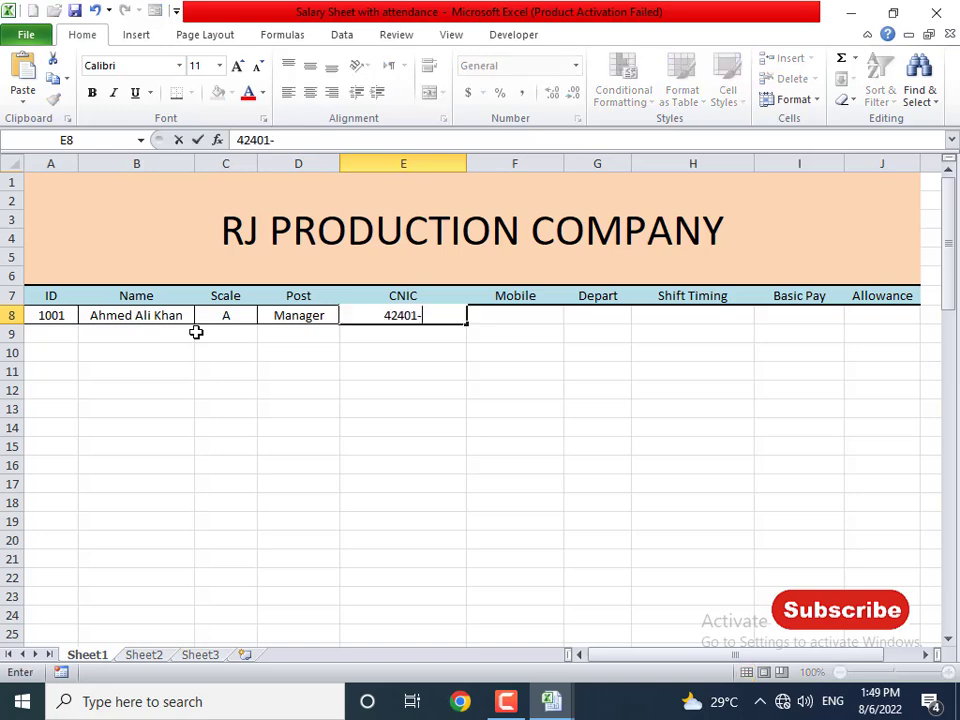
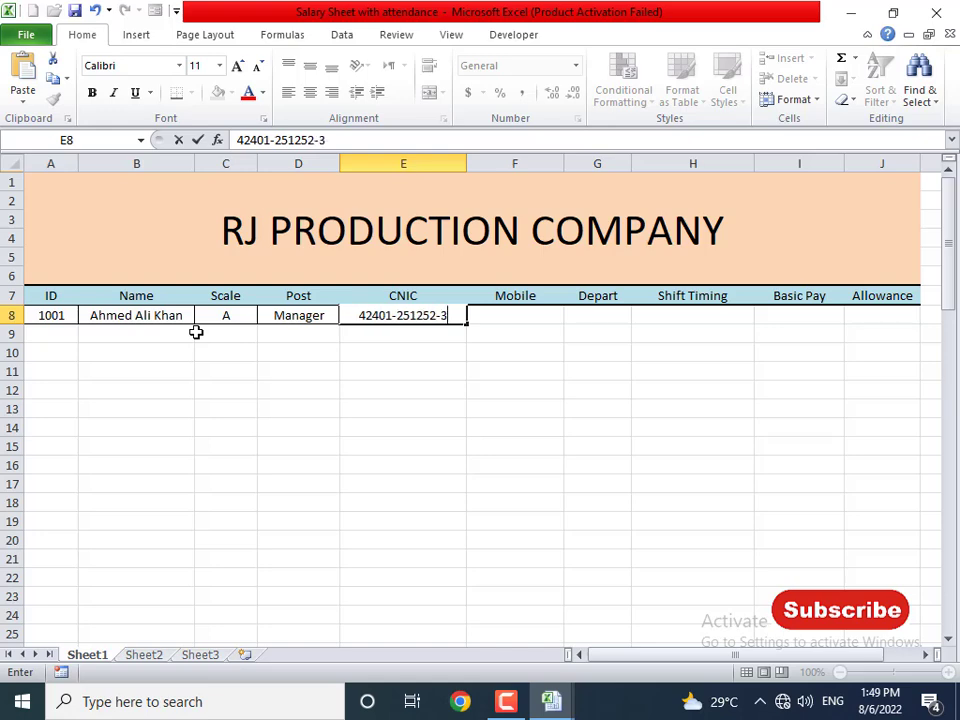
- Add the employee's CNIC and mobile number, department Sales and shift timing Monring
{"action": "key", "text": "Return"}
{"action": "key", "text": "Up"}
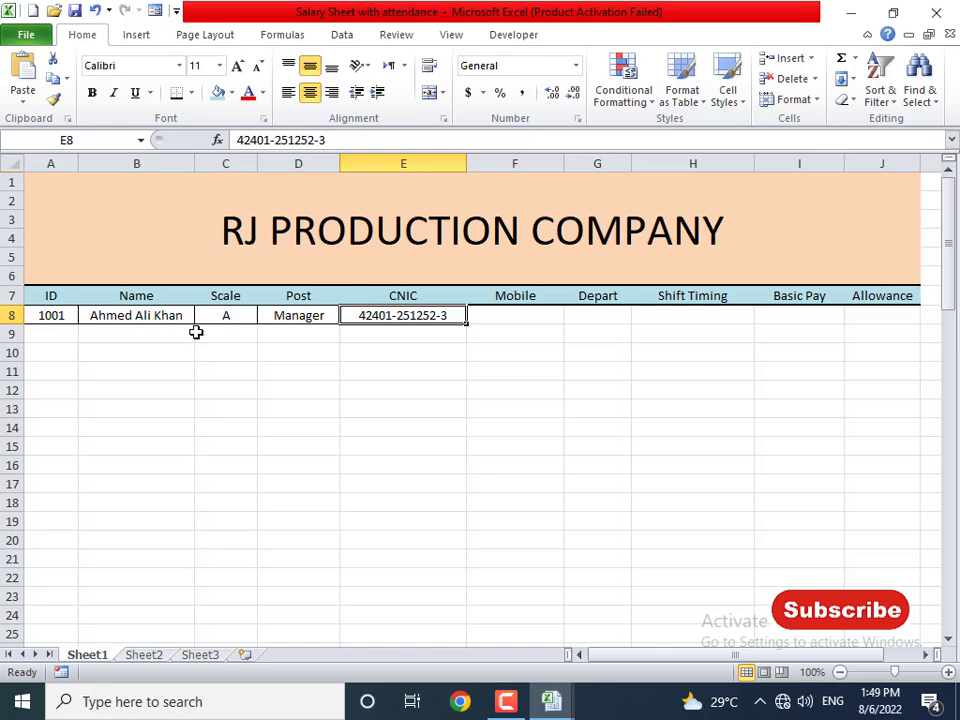
{"action": "key", "text": "Right"}
{"action": "type", "text": "0325142"}
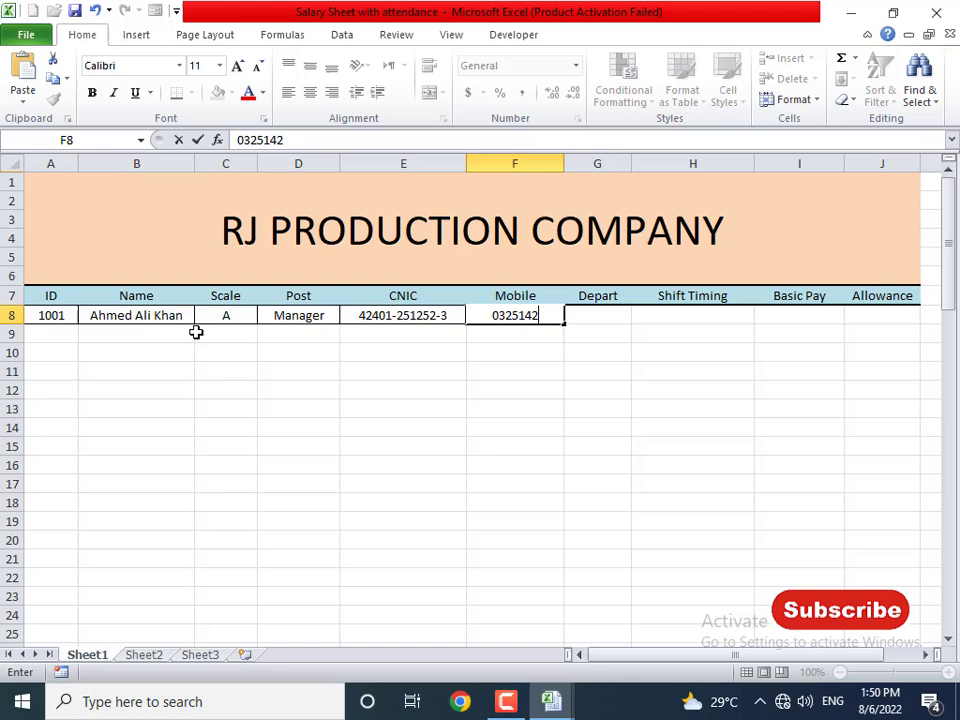
{"action": "key", "text": "Right"}
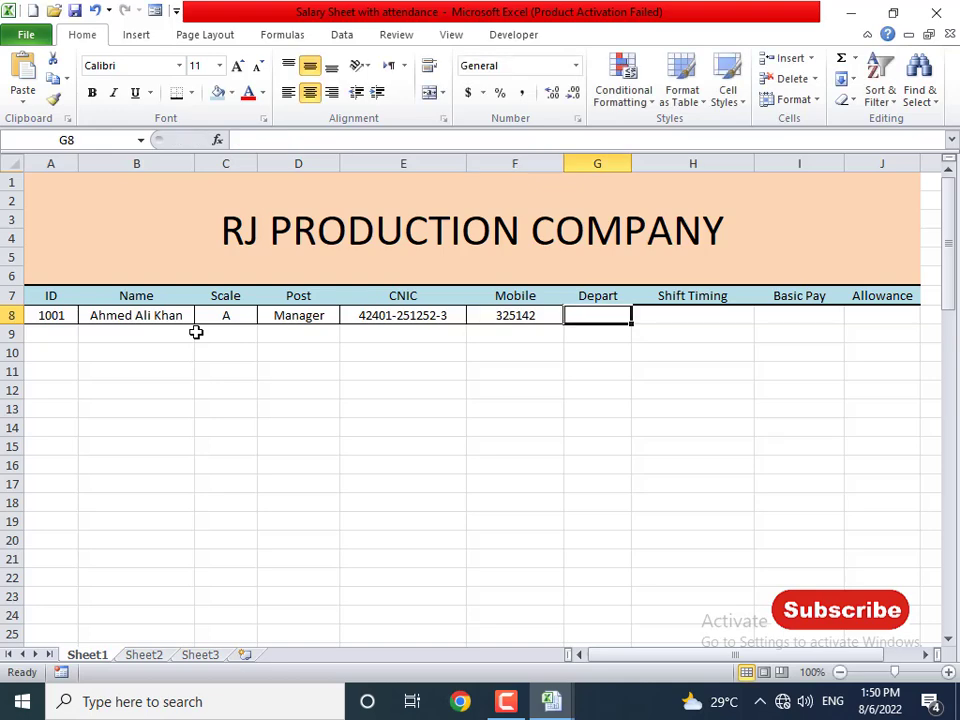
{"action": "type", "text": "Sales"}
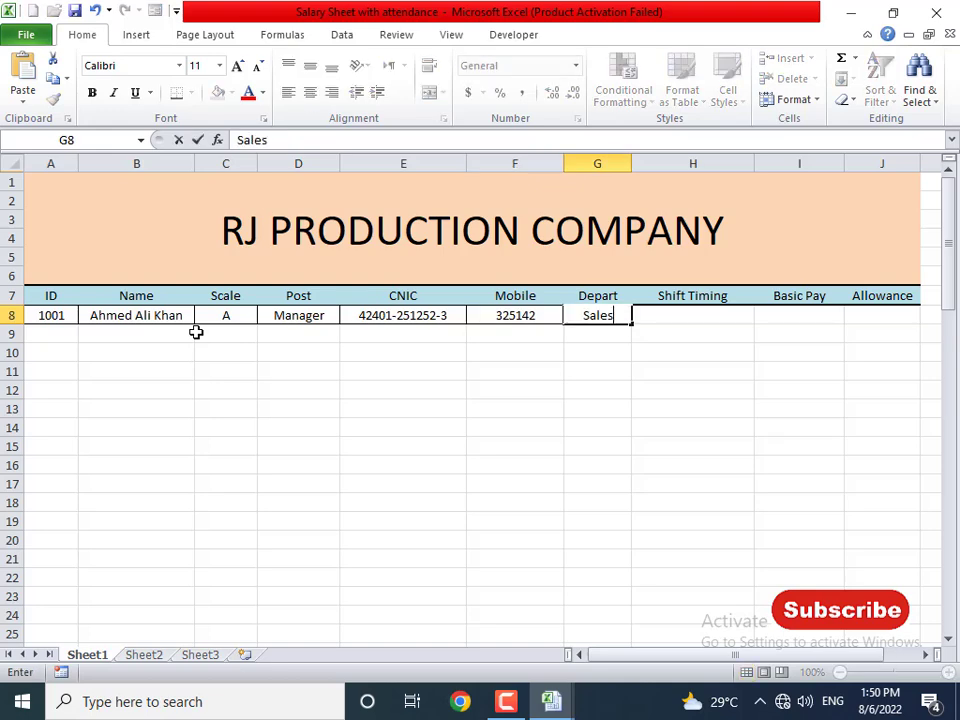
{"action": "key", "text": "Right"}
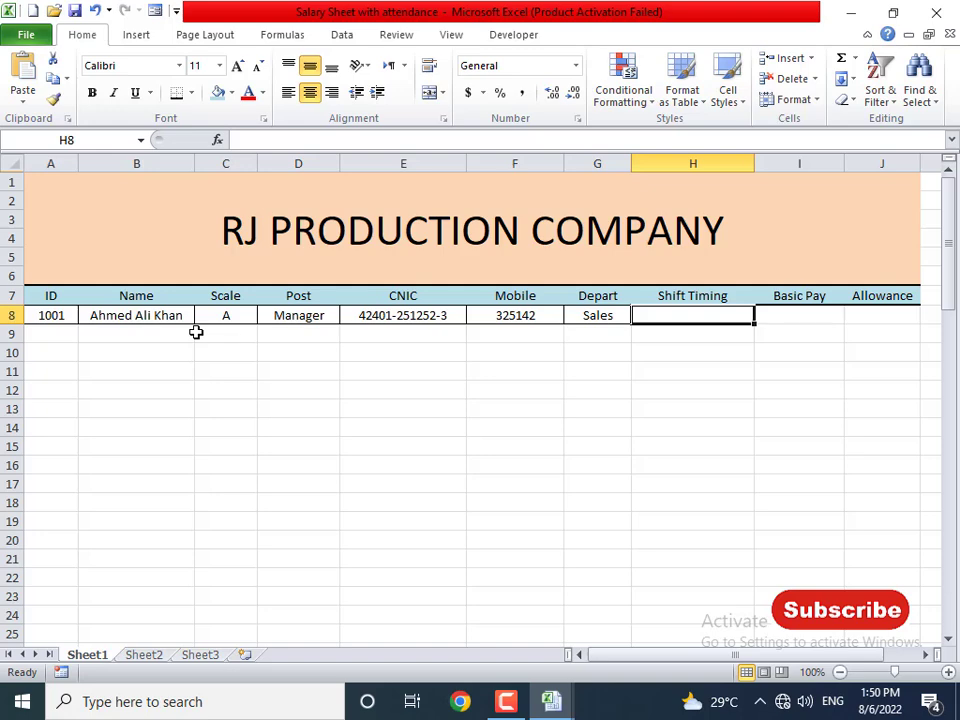
{"action": "type", "text": "Monring"}
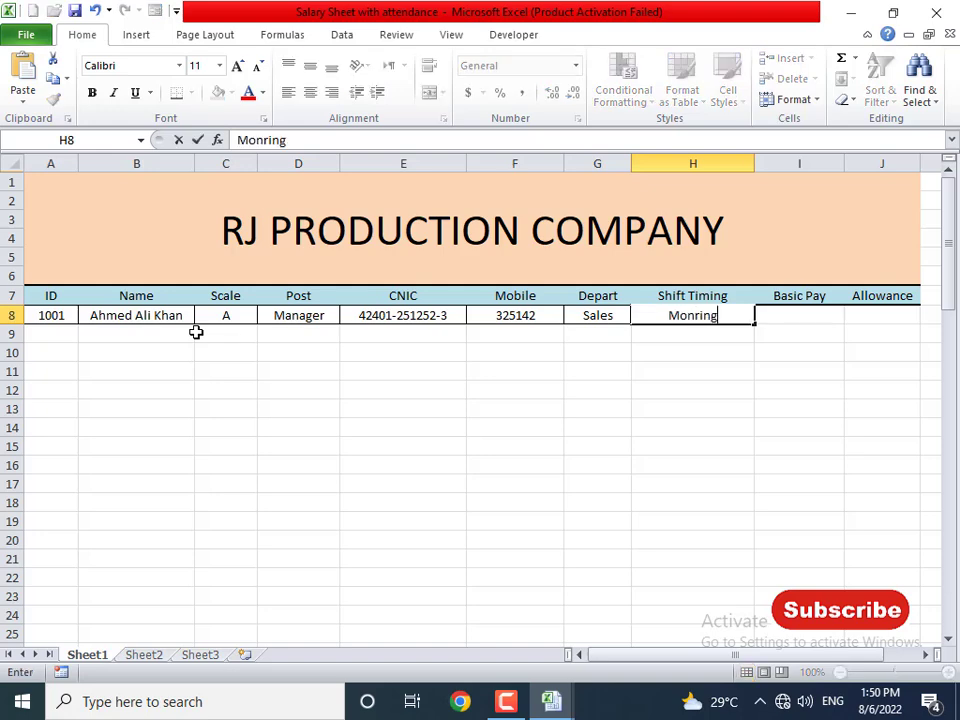
{"action": "key", "text": "Right"}
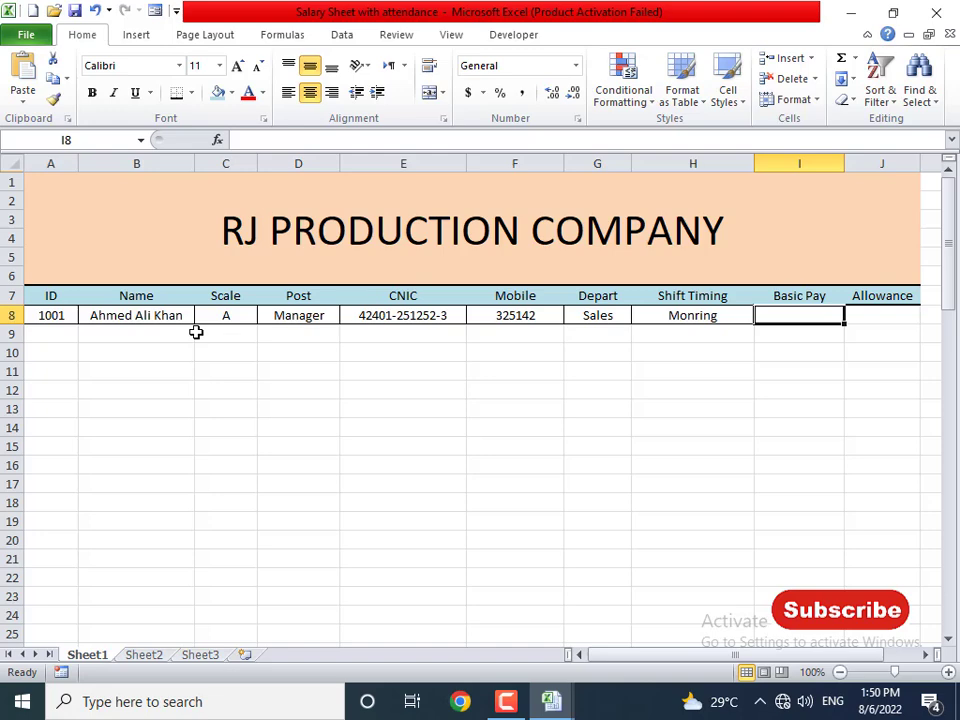
{"action": "key", "text": "Left"}
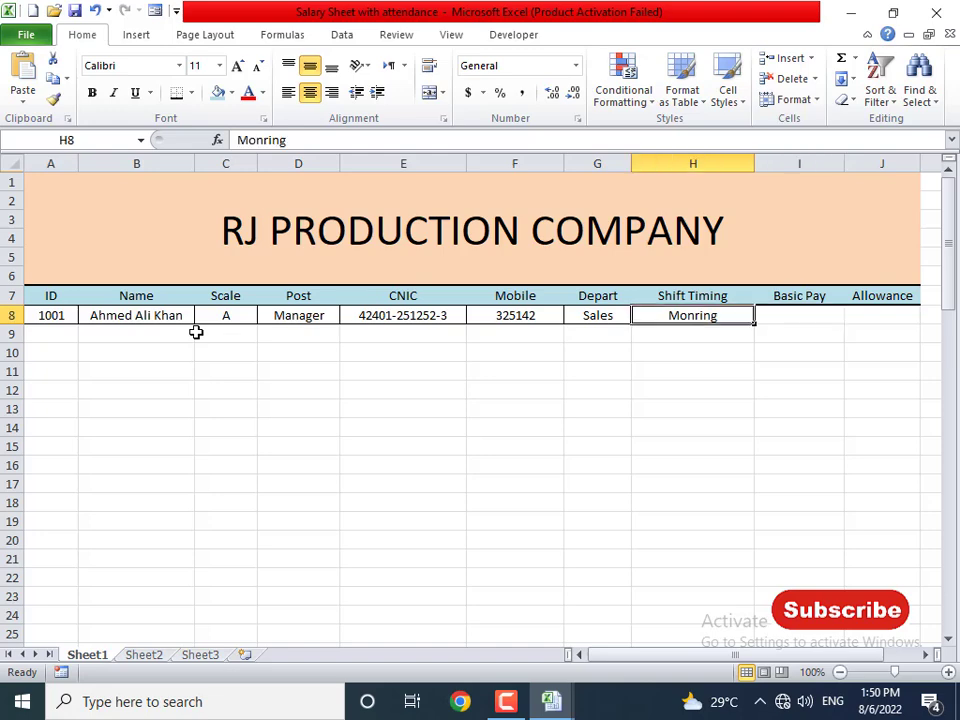
{"action": "key", "text": "alt+Tab"}
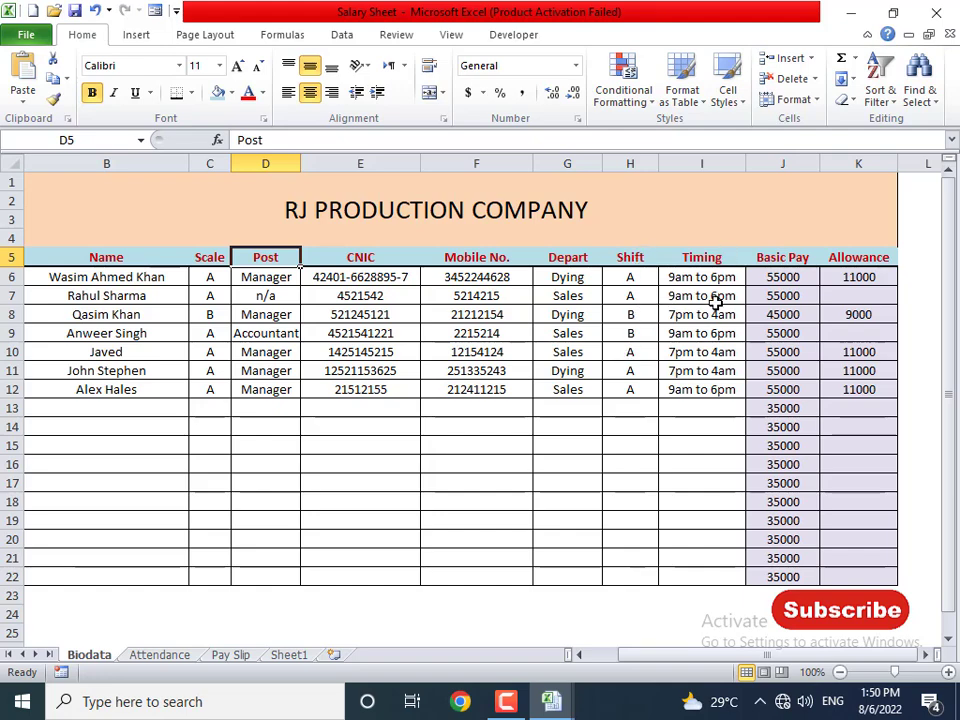
- Rename the Shift Timing header in H7 to Shift
{"action": "key", "text": "alt+Tab"}
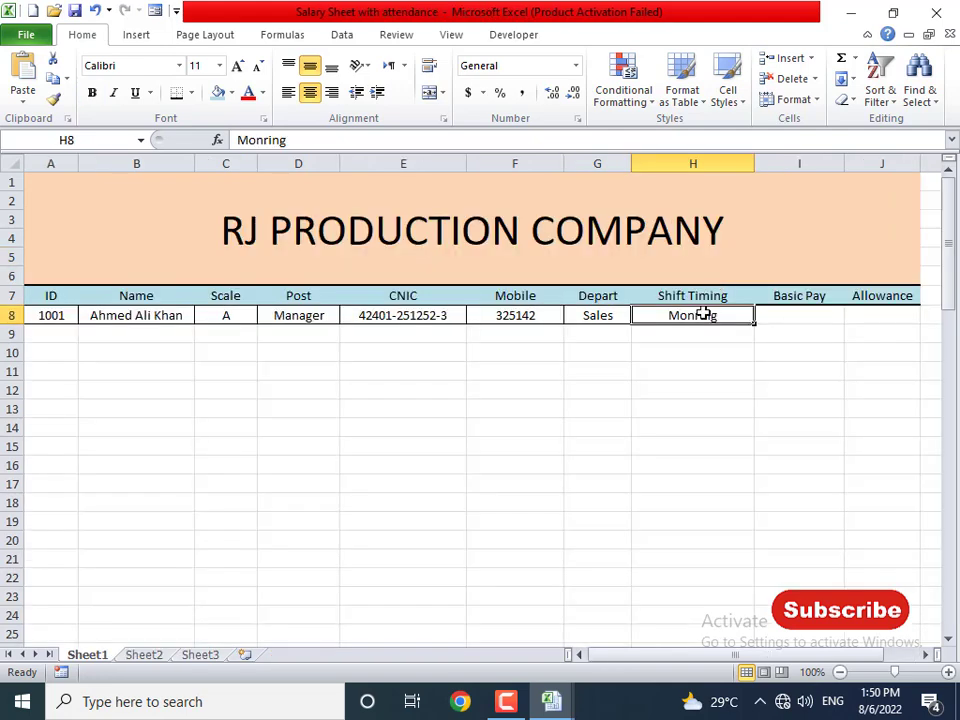
{"action": "left_click", "coordinate": [688, 296]}
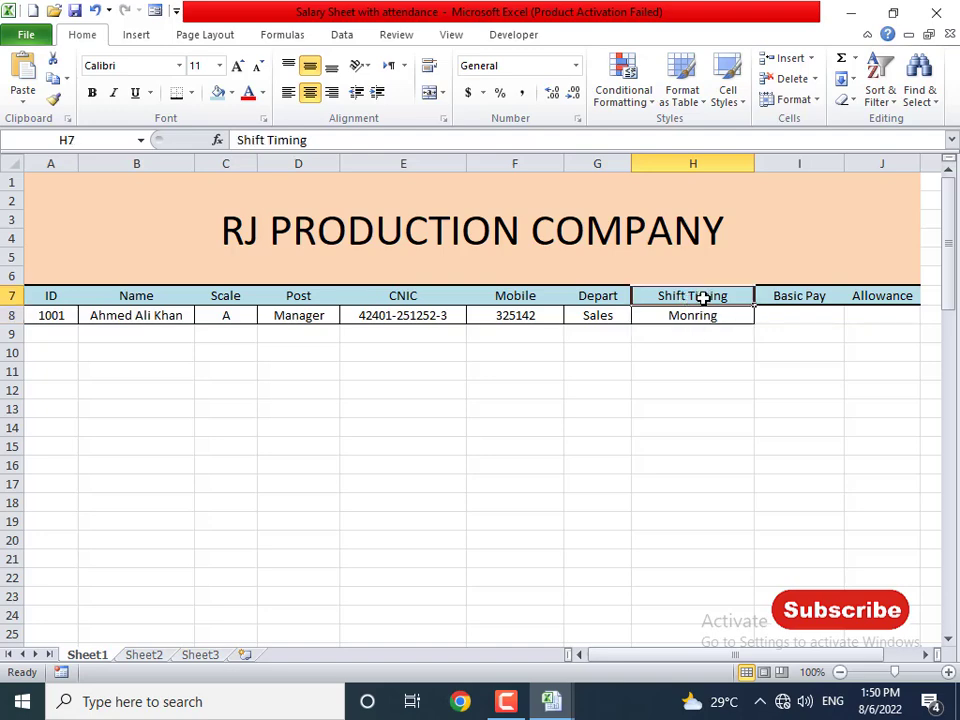
{"action": "type", "text": "S"}
{"action": "key", "text": "BackSpace"}
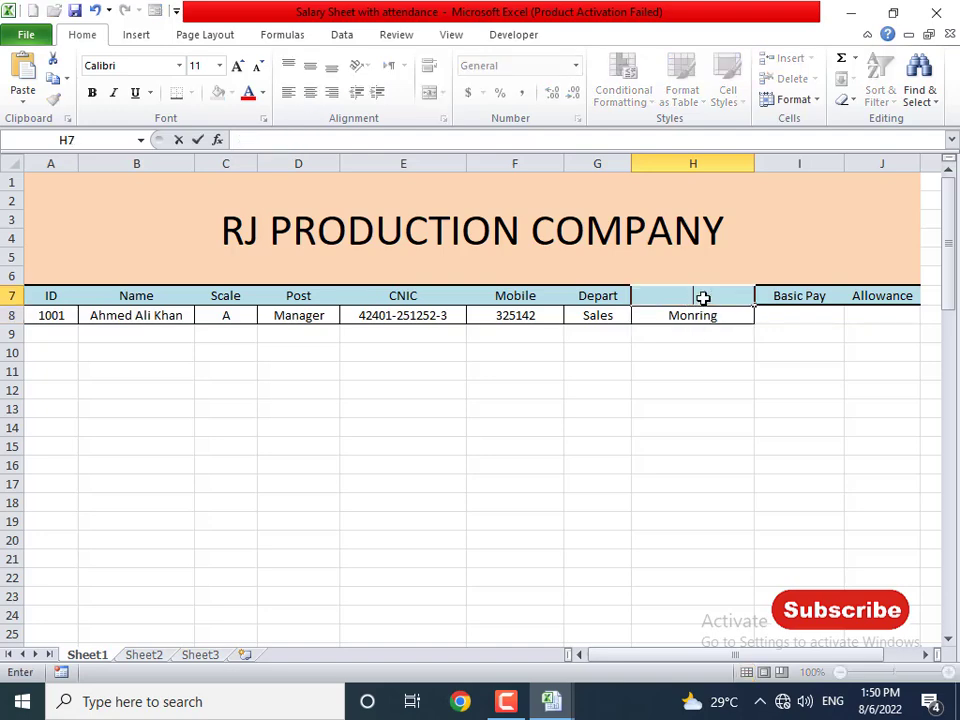
{"action": "type", "text": "Shift"}
{"action": "key", "text": "Return"}
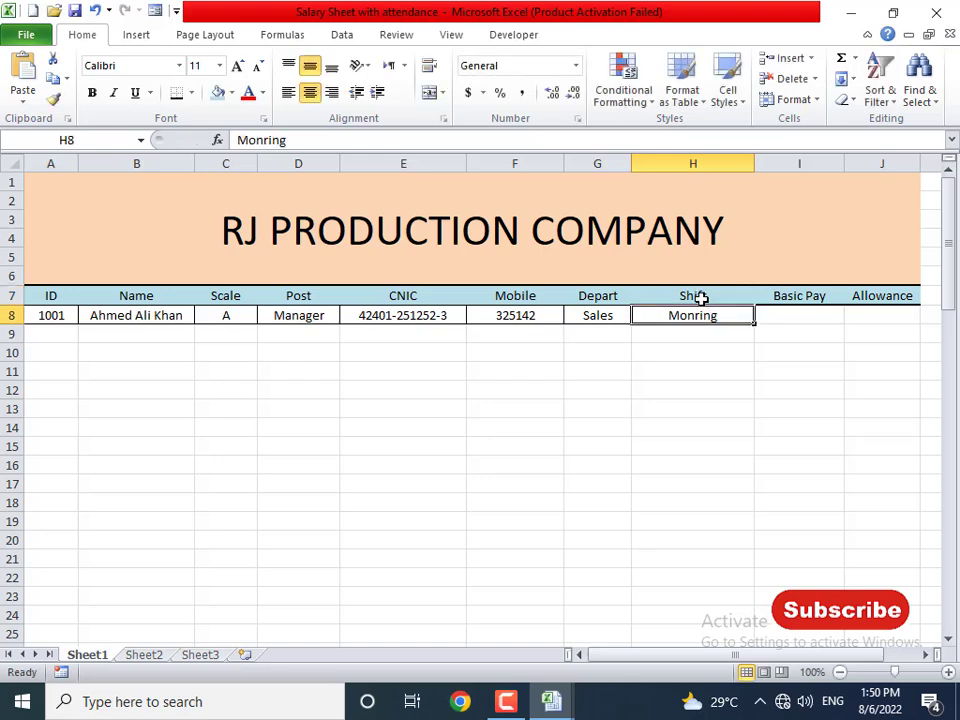
- Insert a new timing column before Basic Pay, with its header in I7 and 9am to 7pm in I8
{"action": "left_click", "coordinate": [799, 162]}
{"action": "left_click", "coordinate": [790, 58]}
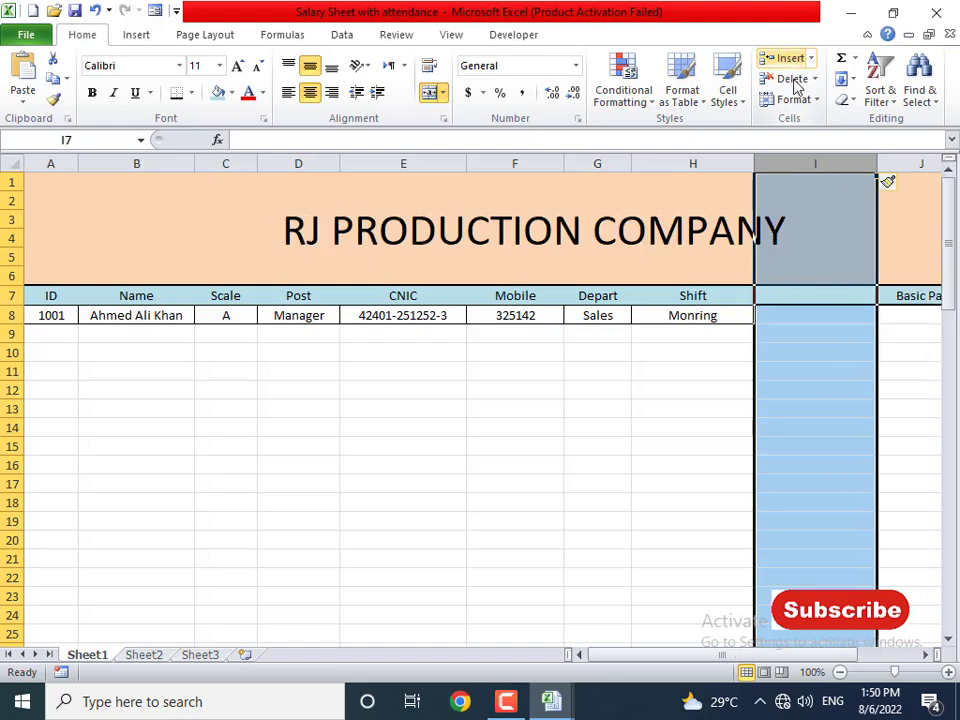
{"action": "left_click", "coordinate": [834, 297]}
{"action": "type", "text": "Timing"}
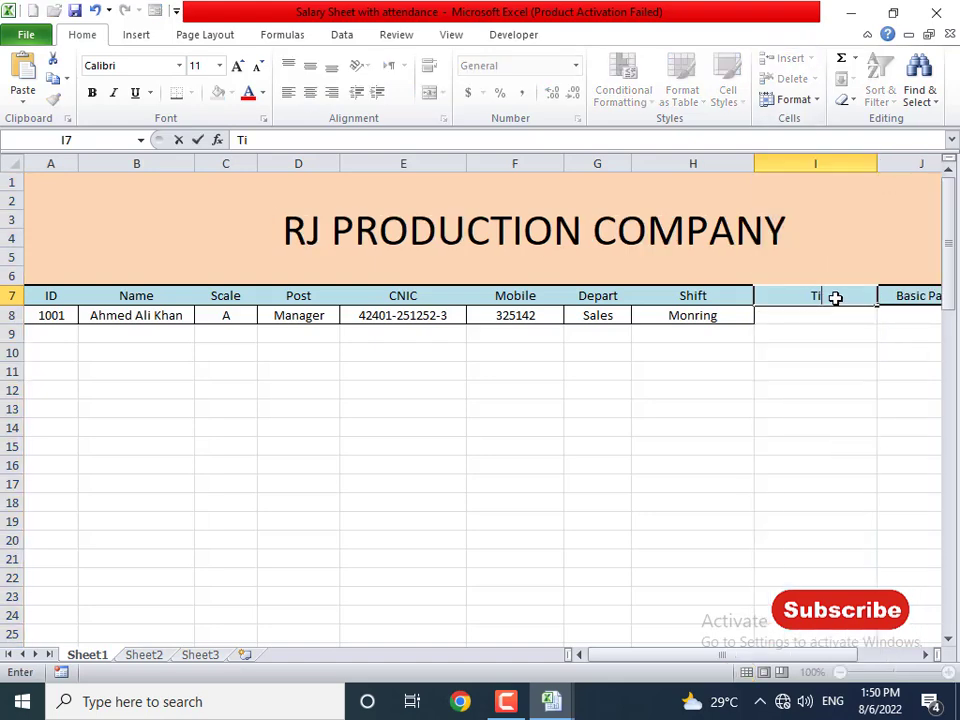
{"action": "key", "text": "Return"}
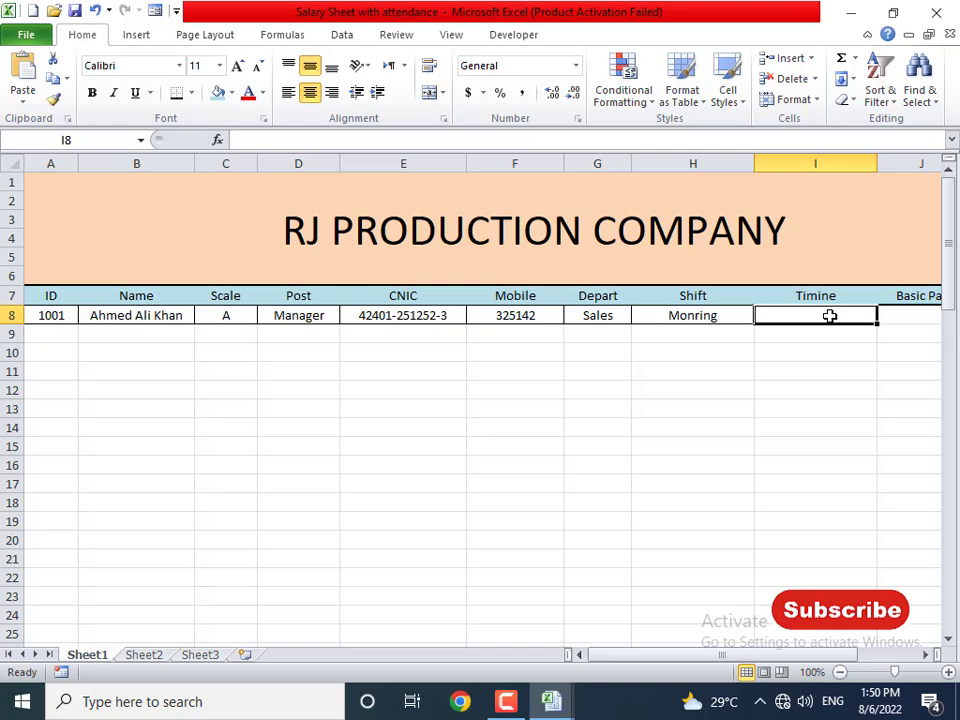
{"action": "type", "text": "9am to"}
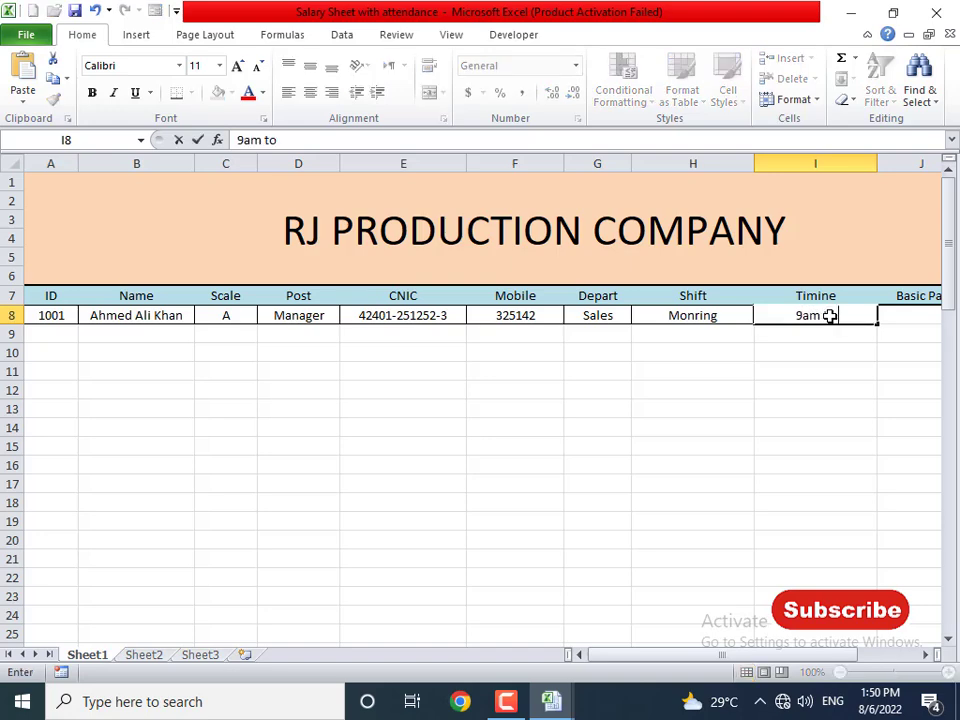
{"action": "type", "text": " 7pm"}
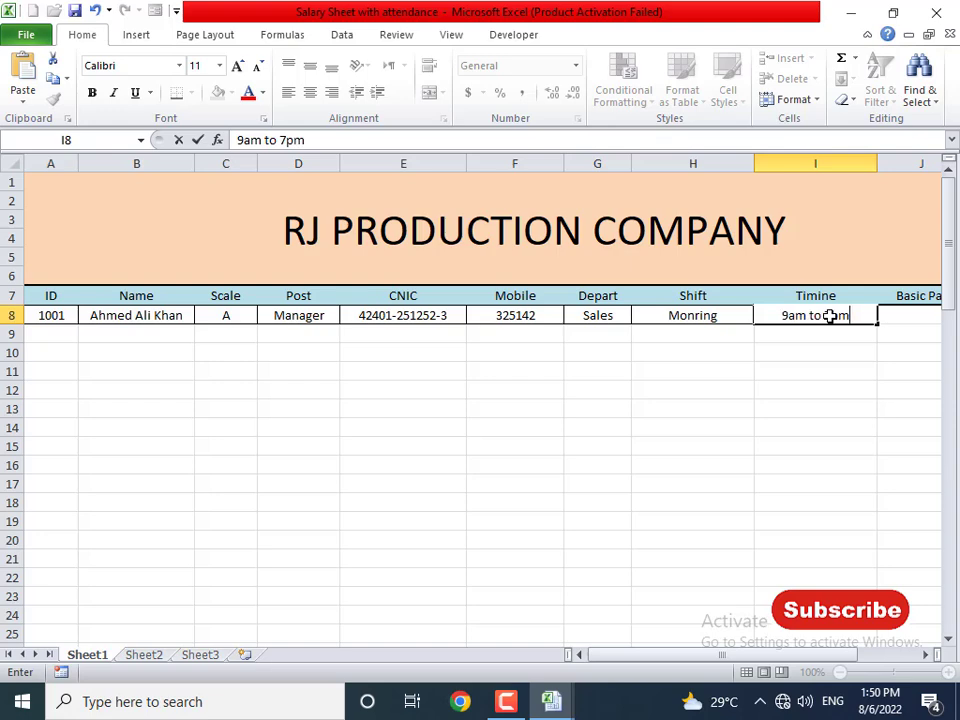
{"action": "key", "text": "Return"}
- Move to Basic Pay cell J8 and begin an IF formula
{"action": "key", "text": "Up"}
{"action": "key", "text": "Right"}
{"action": "key", "text": "Right"}
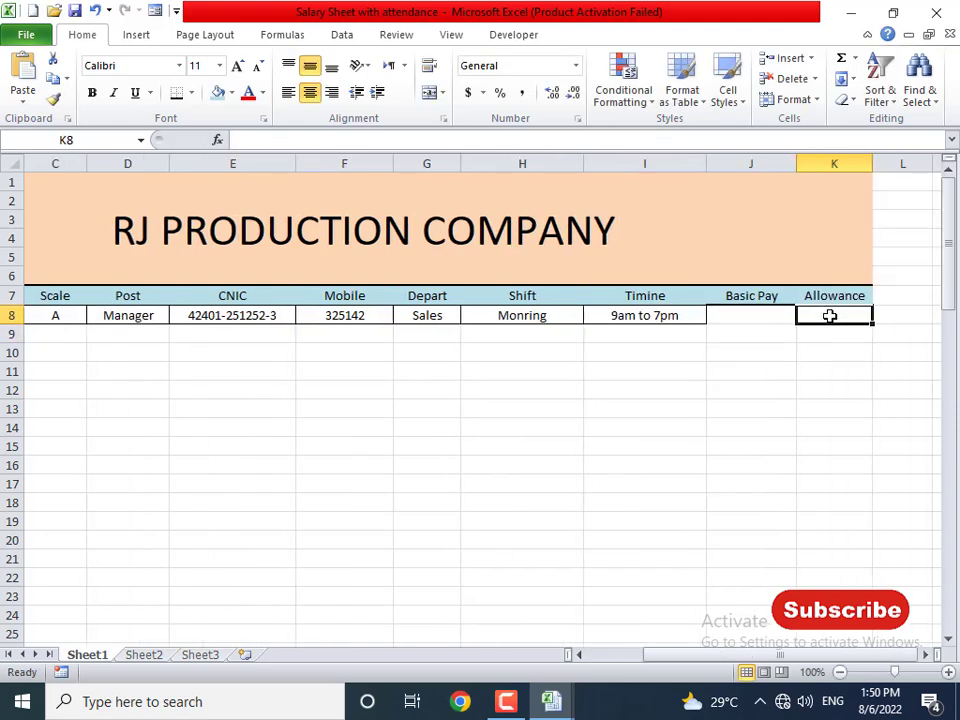
{"action": "key", "text": "Left"}
{"action": "key", "text": "Left"}
{"action": "key", "text": "Left"}
{"action": "key", "text": "Left"}
{"action": "key", "text": "Left"}
{"action": "key", "text": "Left"}
{"action": "key", "text": "Left"}
{"action": "key", "text": "Left"}
{"action": "key", "text": "Left"}
{"action": "key", "text": "Right"}
{"action": "key", "text": "Right"}
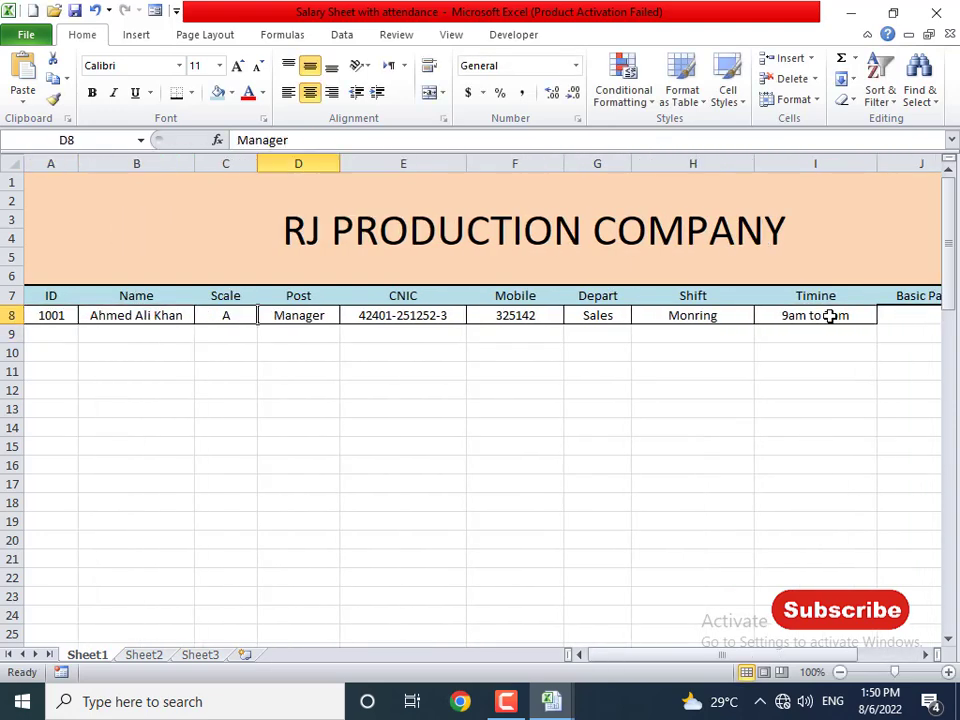
{"action": "key", "text": "Right"}
{"action": "key", "text": "Right"}
{"action": "key", "text": "Right"}
{"action": "key", "text": "Right"}
{"action": "key", "text": "Right"}
{"action": "key", "text": "Right"}
{"action": "key", "text": "Right"}
{"action": "key", "text": "Right"}
{"action": "key", "text": "Right"}
{"action": "key", "text": "Right"}
{"action": "key", "text": "Right"}
{"action": "key", "text": "Left"}
{"action": "key", "text": "Left"}
{"action": "key", "text": "Left"}
{"action": "key", "text": "Left"}
{"action": "key", "text": "Left"}
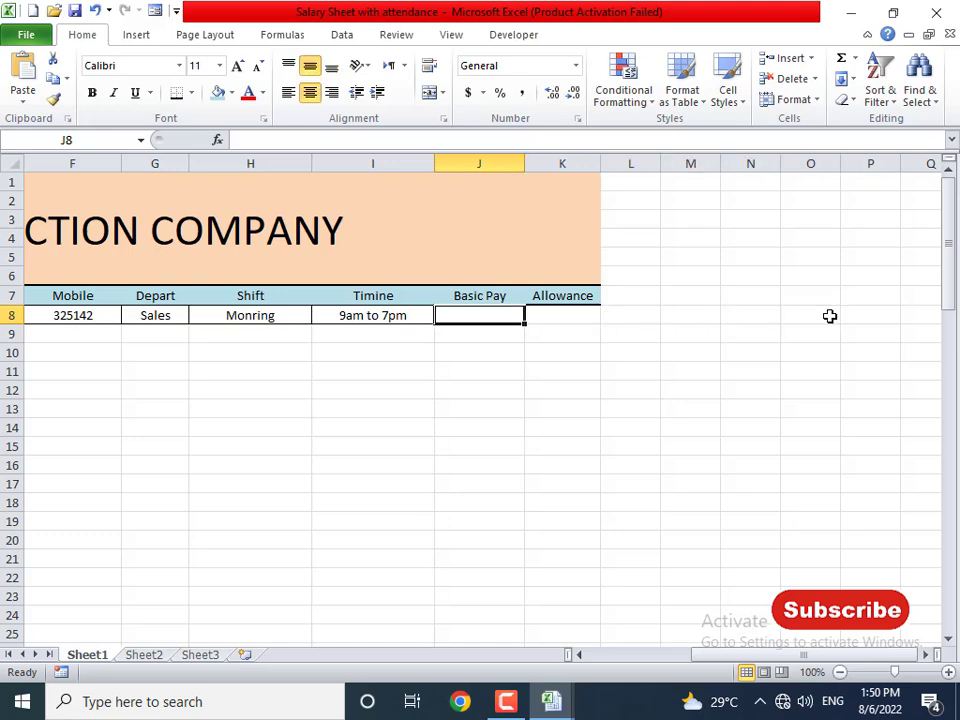
{"action": "type", "text": "=if("}
- Complete J8 as =IF(D8="Manager", 65000, 50000), giving the Manager 65000
{"action": "key", "text": "Left"}
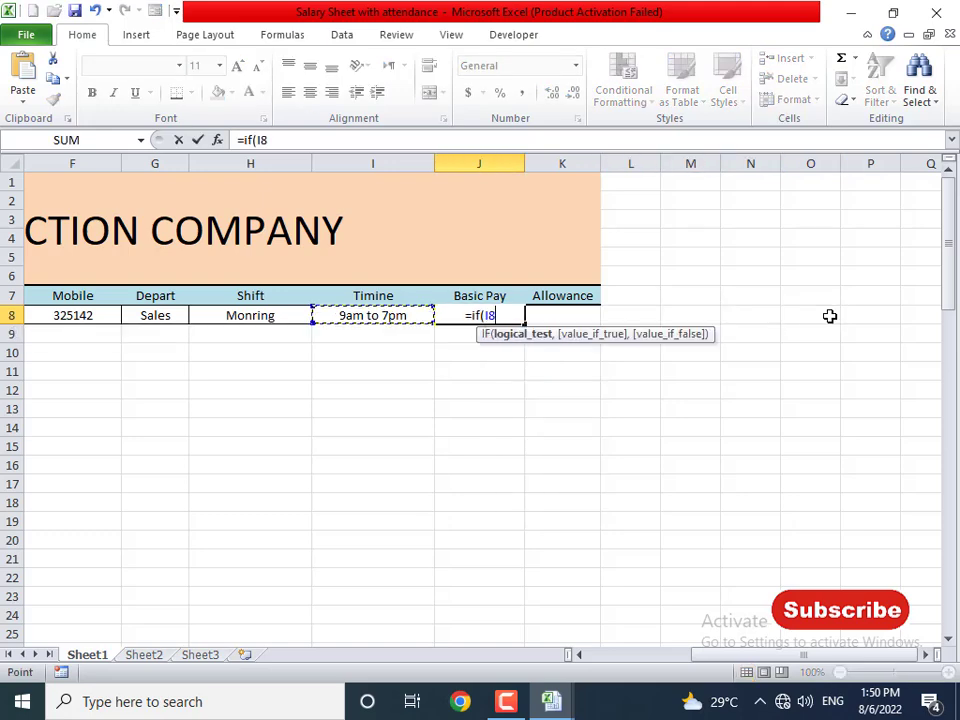
{"action": "key", "text": "Left"}
{"action": "key", "text": "Left"}
{"action": "key", "text": "Left"}
{"action": "key", "text": "Left"}
{"action": "key", "text": "Left"}
{"action": "key", "text": "Left"}
{"action": "key", "text": "Left"}
{"action": "key", "text": "Left"}
{"action": "key", "text": "Right"}
{"action": "key", "text": "Right"}
{"action": "key", "text": "Right"}
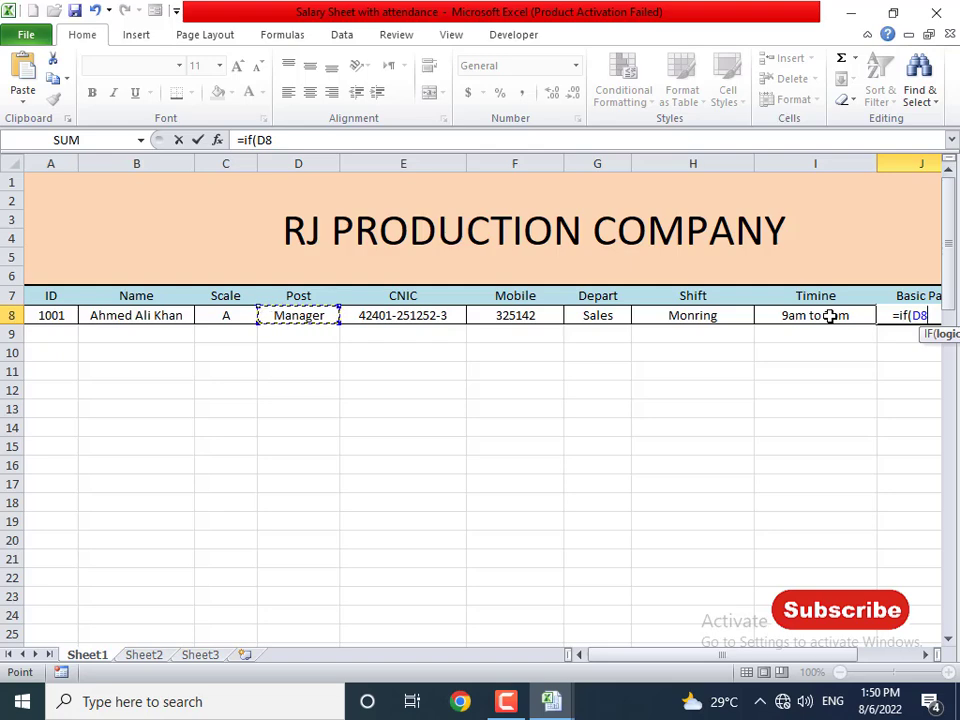
{"action": "type", "text": "=\"Mana"}
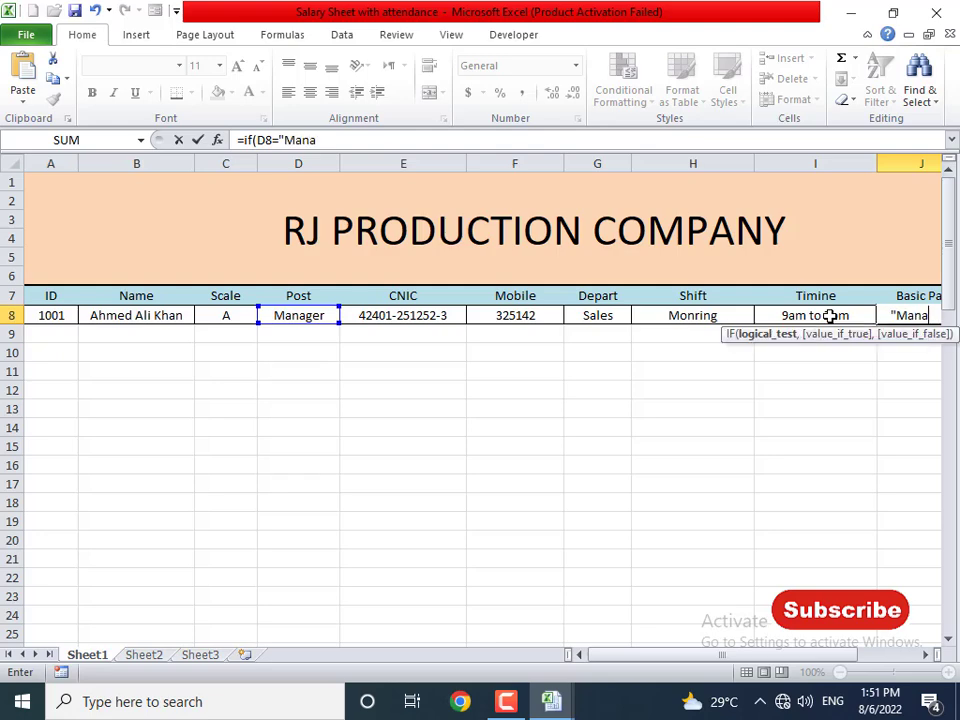
{"action": "type", "text": "ger\", 65000"}
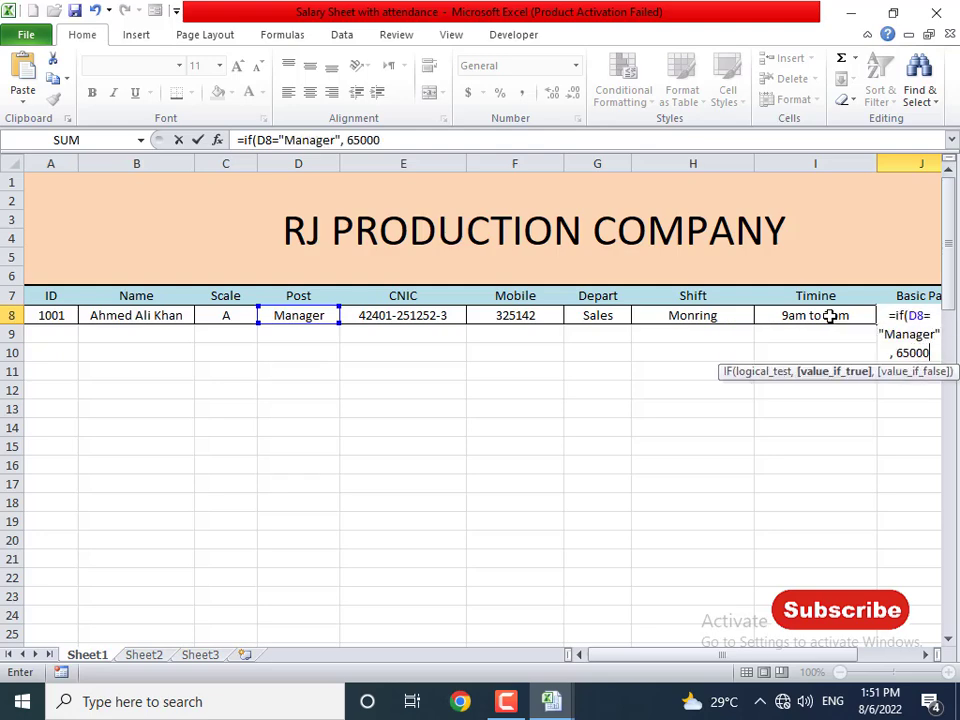
{"action": "type", "text": ", 5000"}
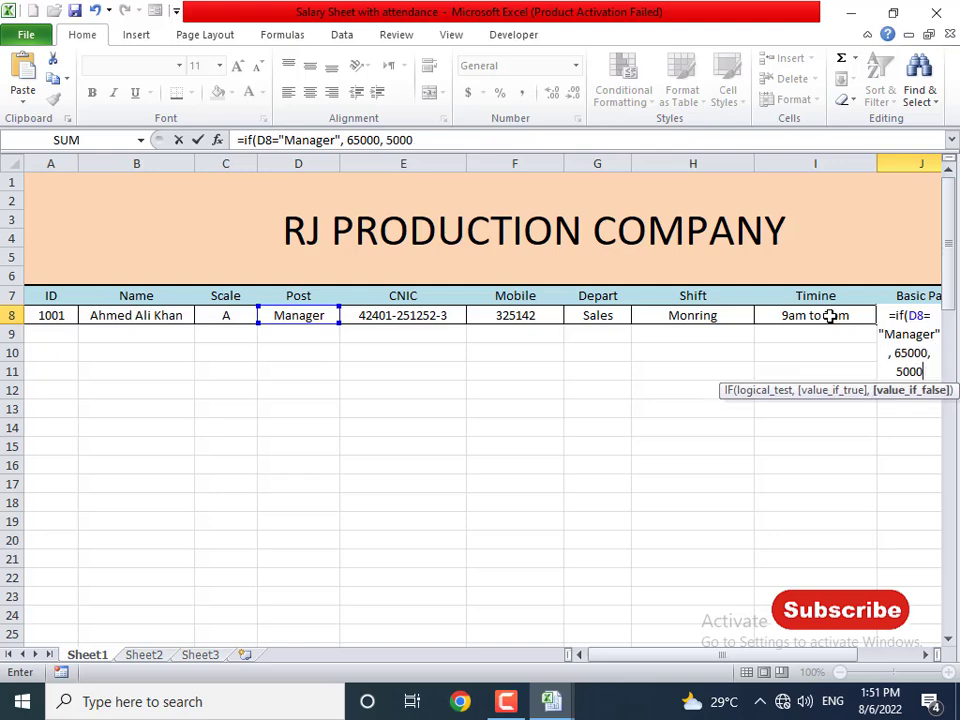
{"action": "type", "text": "0)"}
{"action": "key", "text": "Return"}
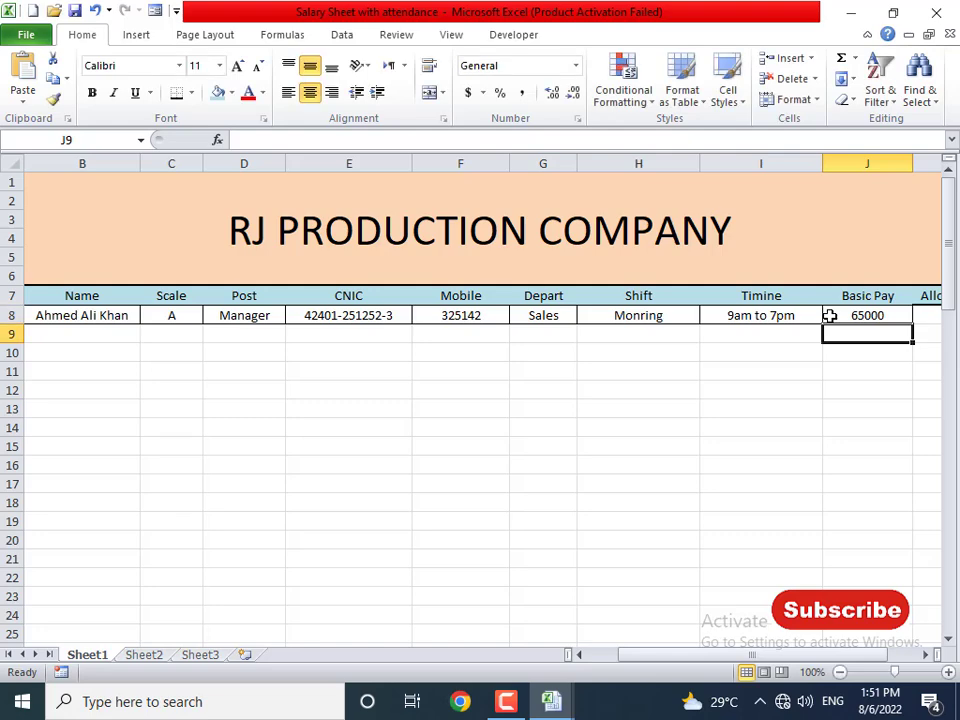
{"action": "left_click", "coordinate": [830, 315]}
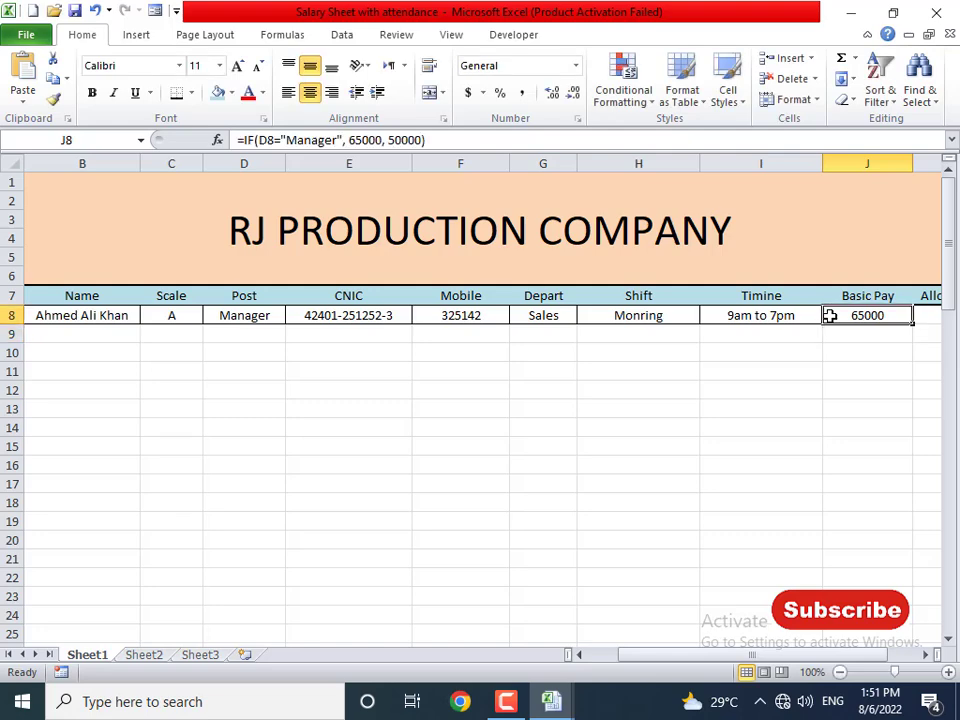
- Enter =IF(D8="Manager", 15000, 3000) in Allowance cell K8
{"action": "key", "text": "Right"}
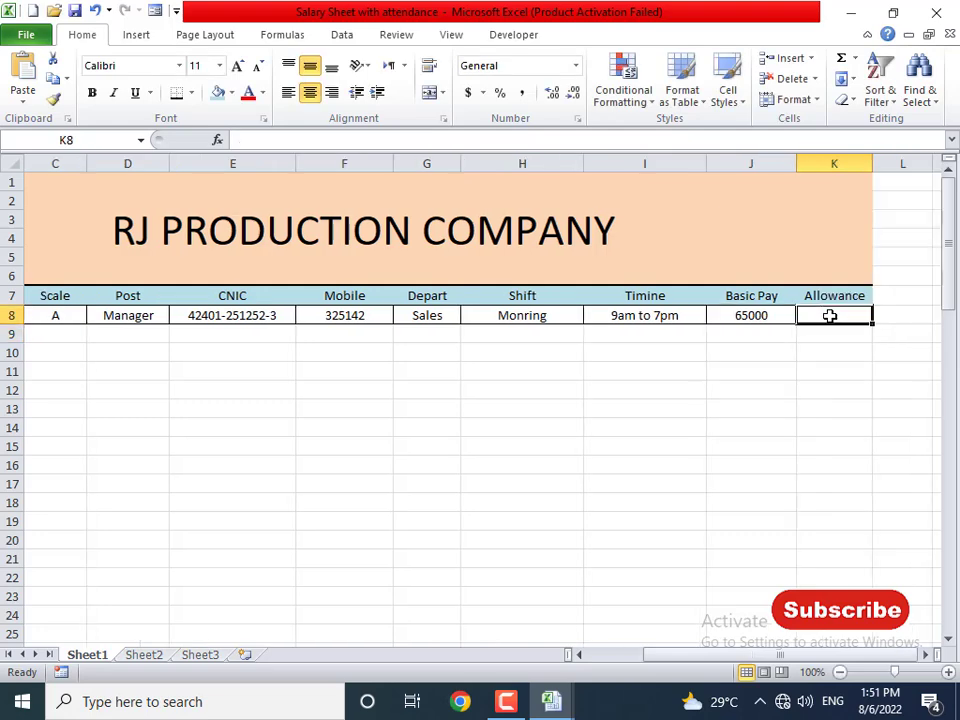
{"action": "type", "text": "=if("}
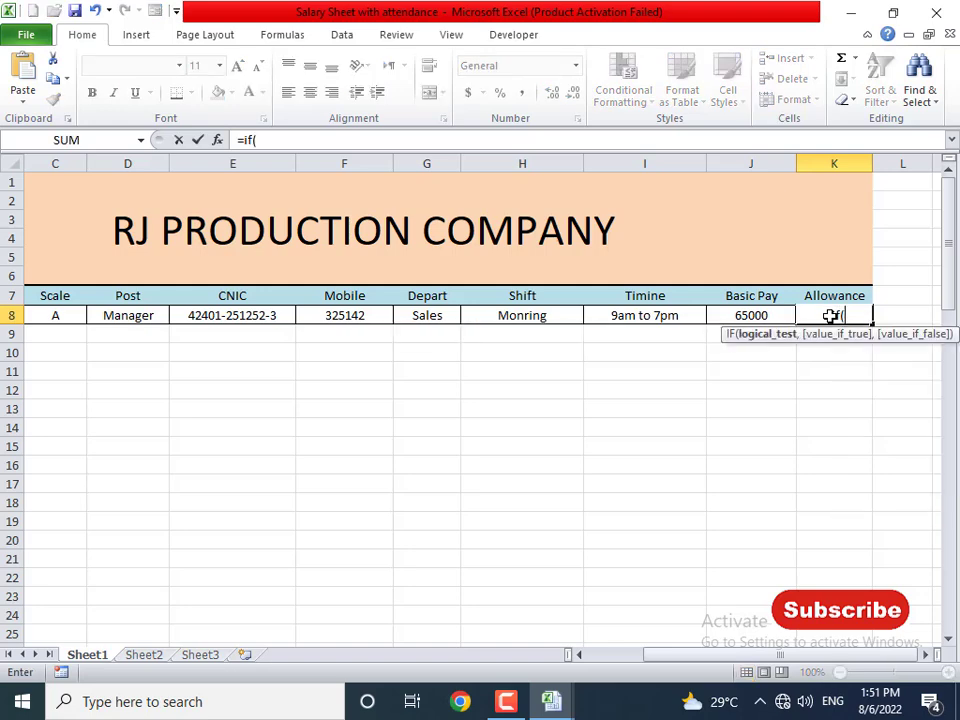
{"action": "key", "text": "Left"}
{"action": "key", "text": "ctrl+Left"}
{"action": "key", "text": "Right"}
{"action": "key", "text": "Right"}
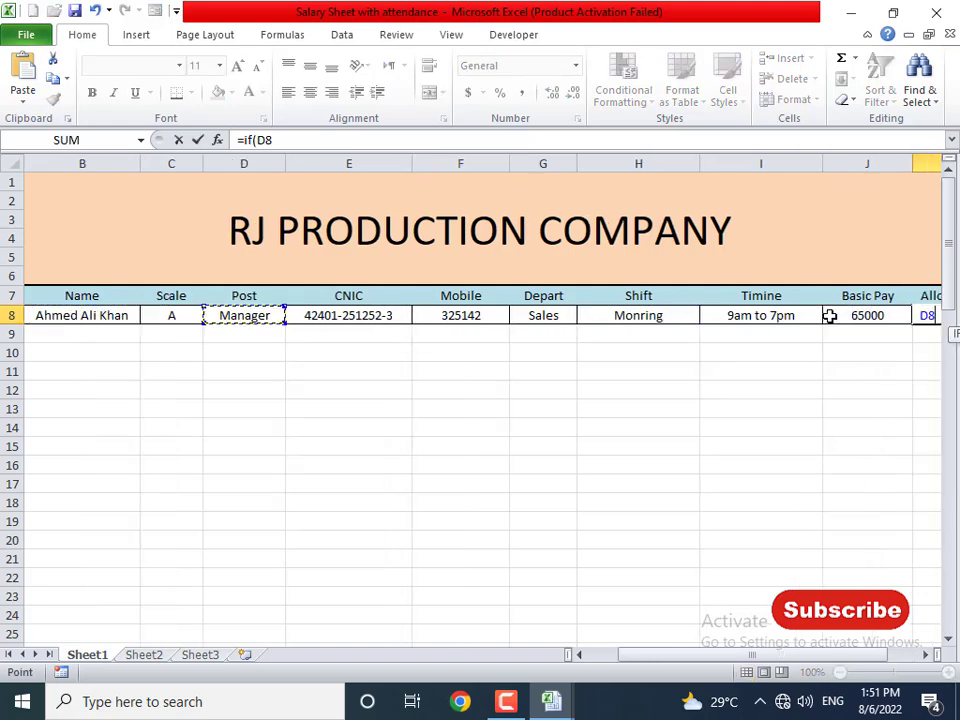
{"action": "type", "text": "="}
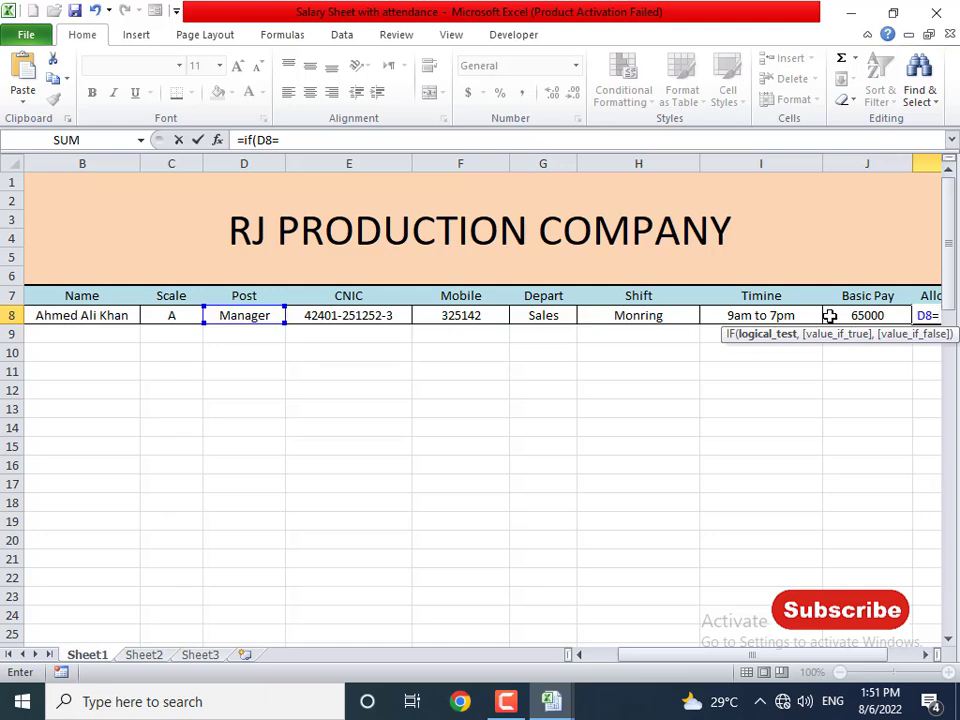
{"action": "type", "text": "\"Manager\","}
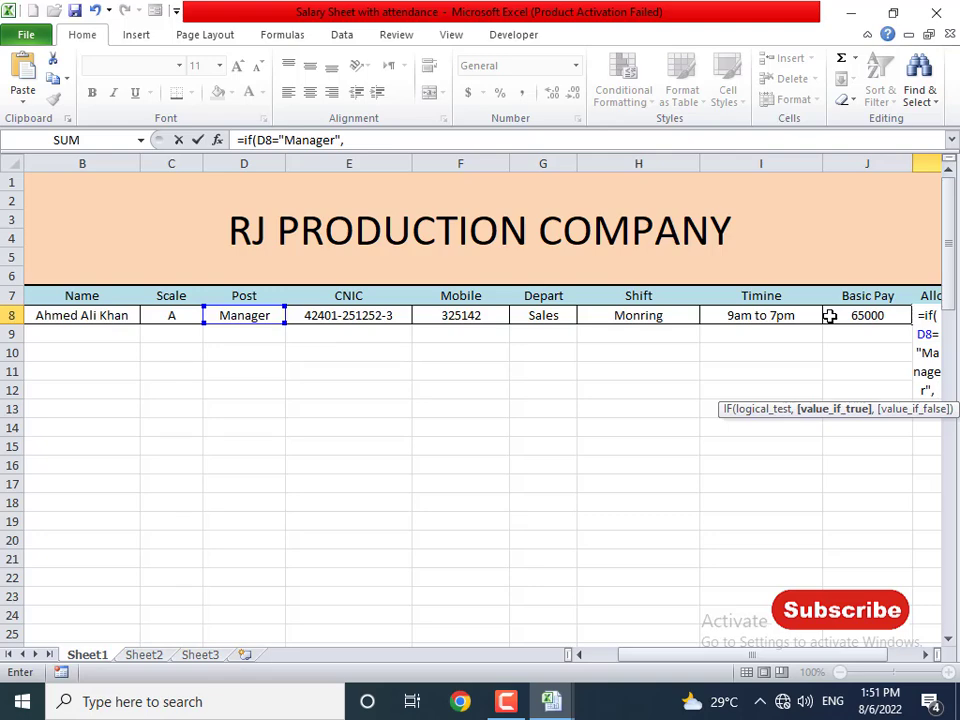
{"action": "type", "text": " 15000"}
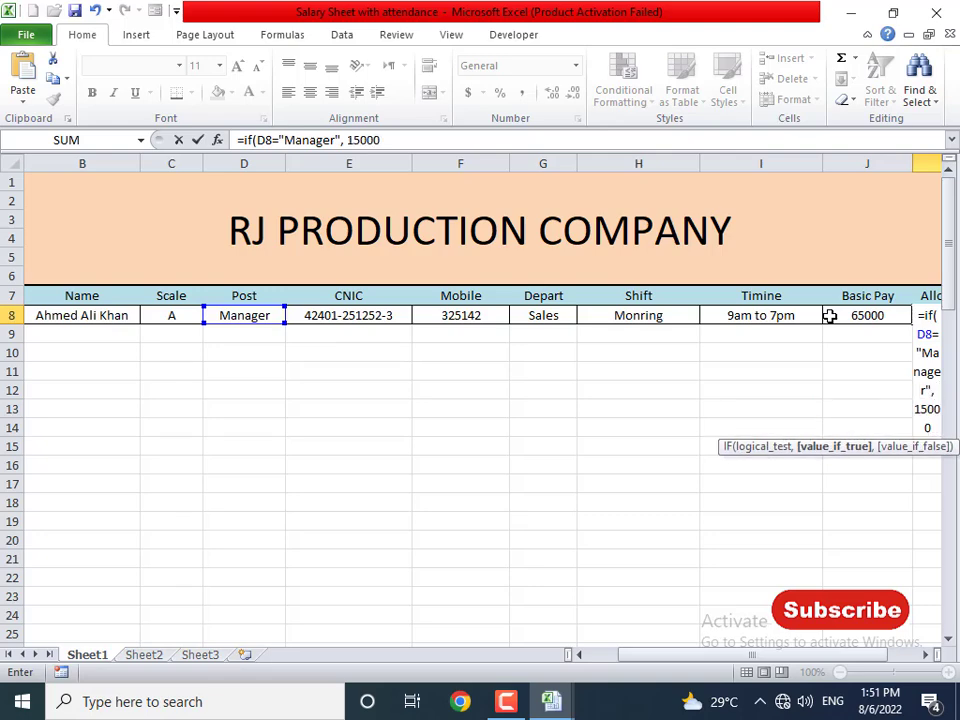
{"action": "type", "text": ","}
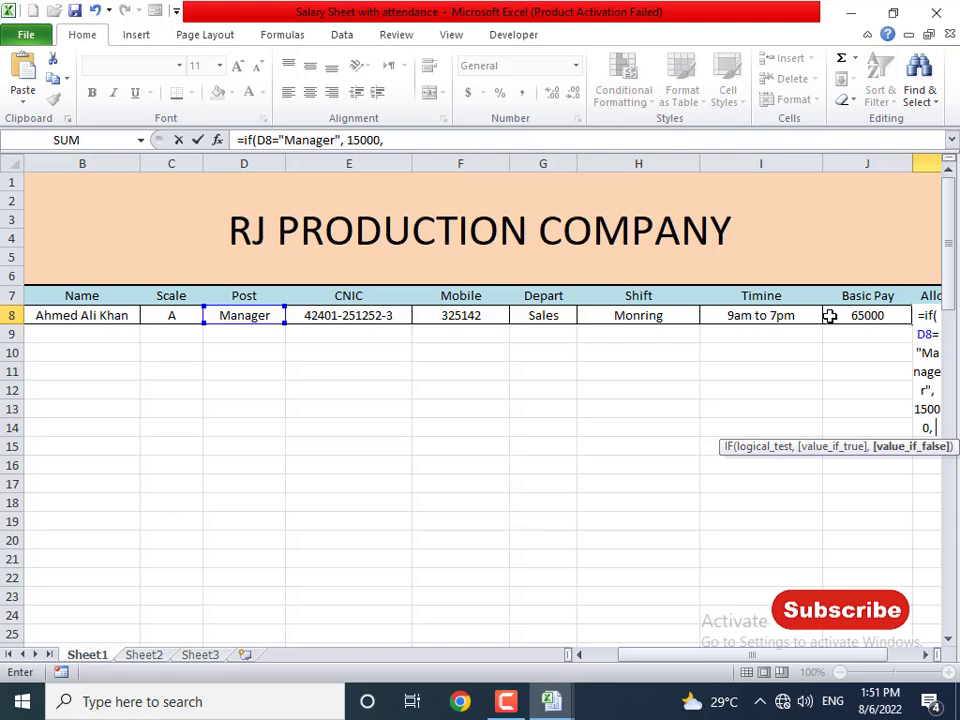
{"action": "type", "text": " 3000)"}
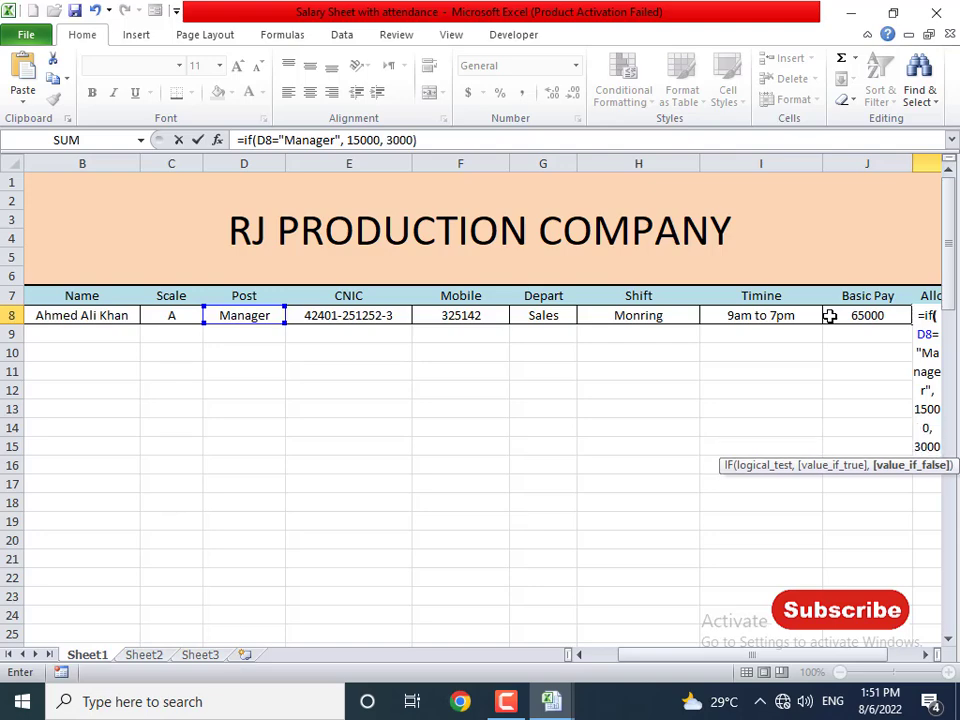
{"action": "key", "text": "Return"}
- Check the K8 formula and select the Basic Pay and Allowance cells down the sheet
{"action": "left_click", "coordinate": [830, 316]}
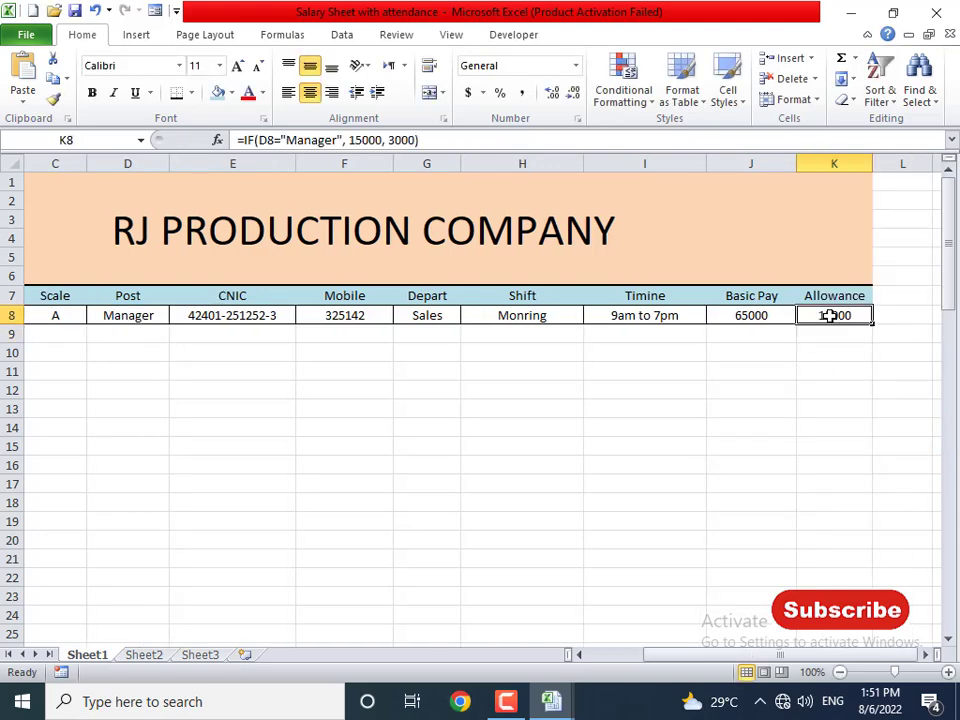
{"action": "key", "text": "Left"}
{"action": "key", "text": "Left"}
{"action": "key", "text": "Left"}
{"action": "key", "text": "Left"}
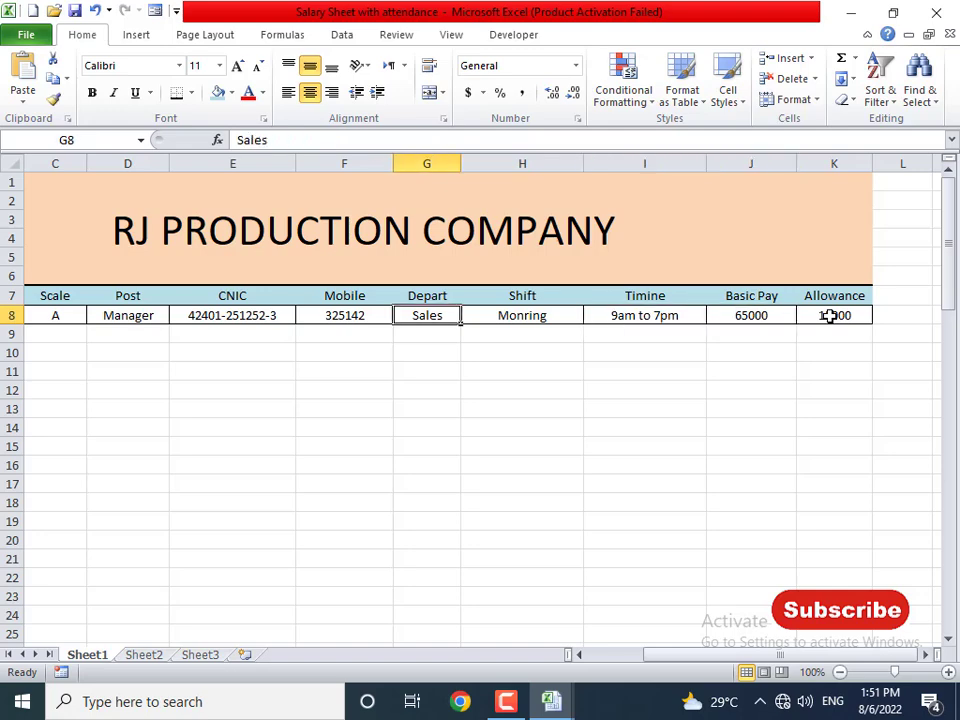
{"action": "key", "text": "Right"}
{"action": "key", "text": "Right"}
{"action": "key", "text": "Right"}
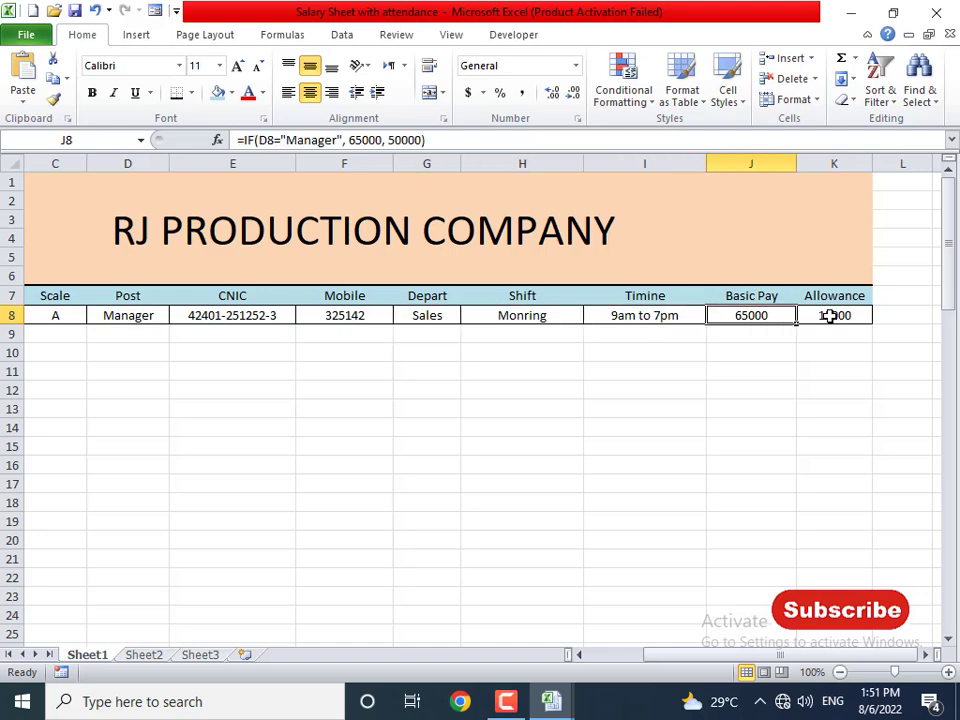
{"action": "left_click_drag", "start_coordinate": [760, 315], "coordinate": [827, 714]}
- Shade the Basic Pay and Allowance cells J8:K84 a pale fill colour
{"action": "left_click", "coordinate": [778, 315]}
{"action": "scroll", "coordinate": [754, 571], "scroll_direction": "up", "scroll_amount": 20}
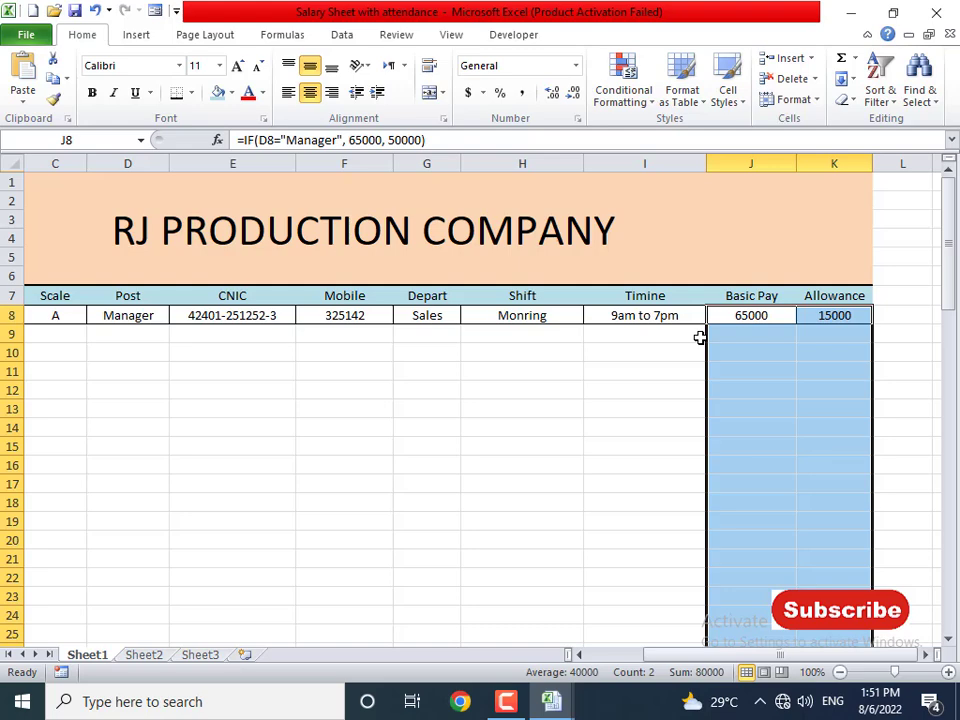
{"action": "left_click", "coordinate": [233, 92]}
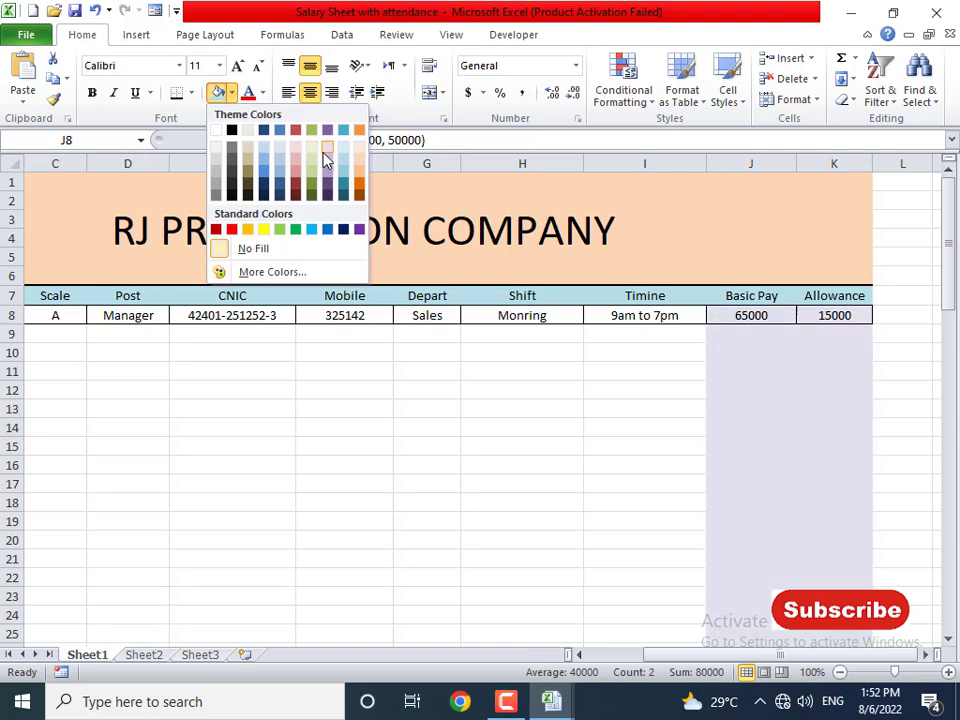
{"action": "left_click", "coordinate": [325, 158]}
{"action": "left_click", "coordinate": [506, 388]}
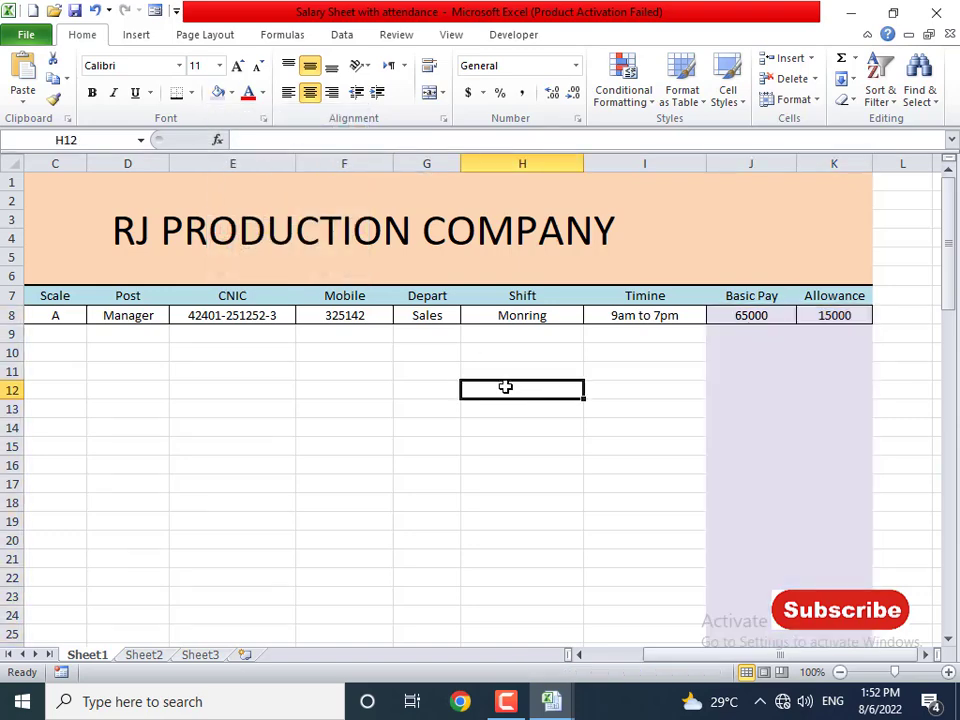
- Hide the worksheet gridlines from the View tab
{"action": "left_click", "coordinate": [451, 35]}
{"action": "left_click", "coordinate": [216, 92]}
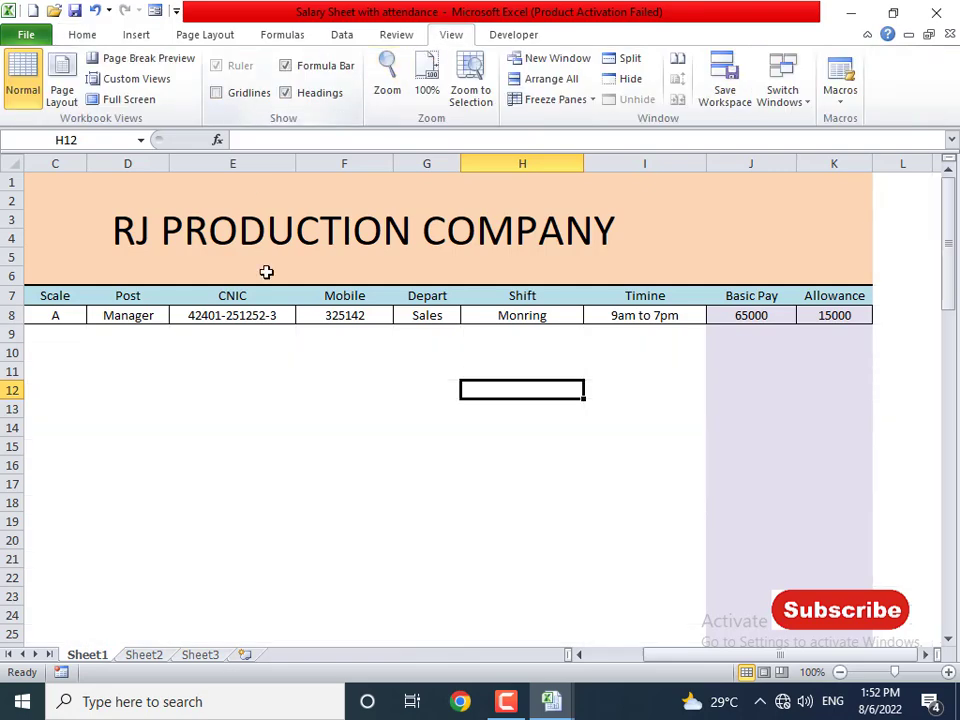
{"action": "left_click", "coordinate": [363, 498]}
- Select the table's header row starting at A7
{"action": "left_click", "coordinate": [81, 333]}
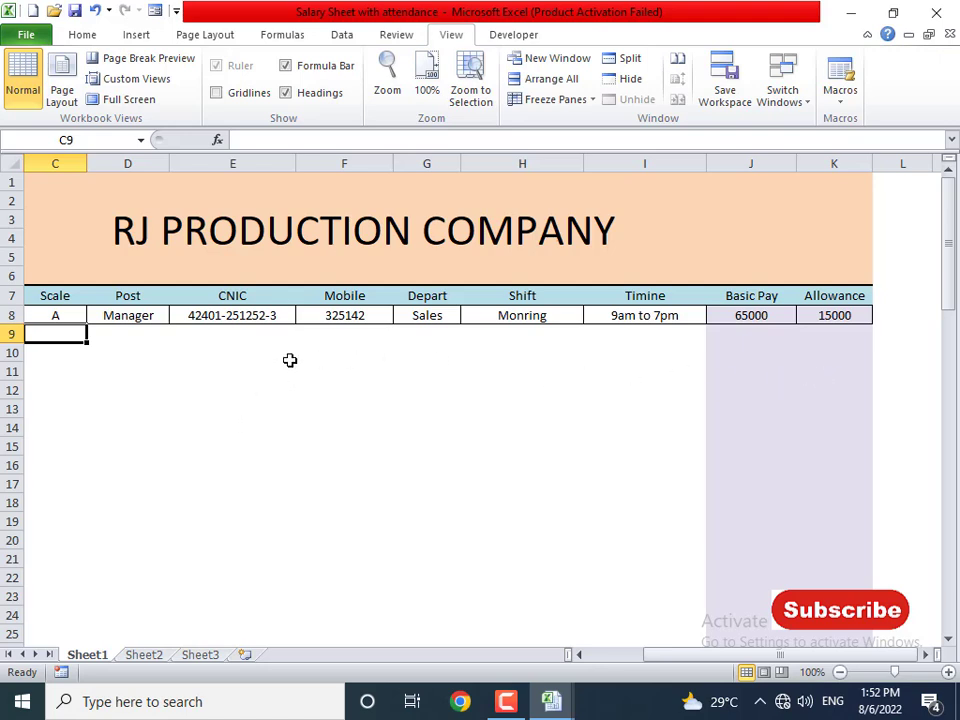
{"action": "key", "text": "Left"}
{"action": "key", "text": "Left"}
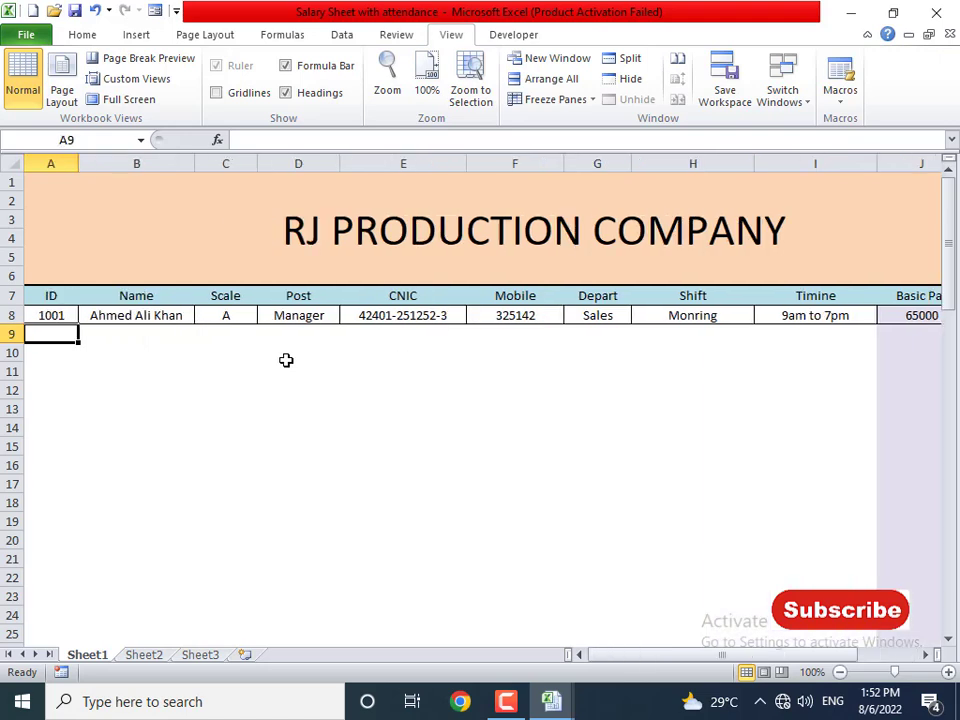
{"action": "key", "text": "Up"}
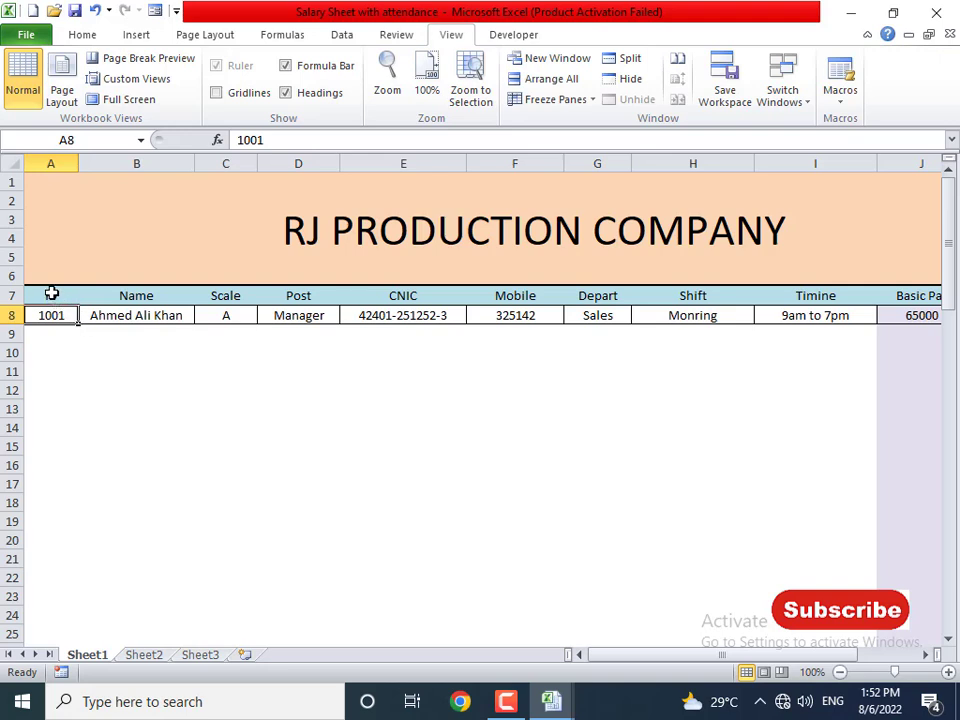
{"action": "left_click_drag", "start_coordinate": [51, 293], "coordinate": [818, 300]}
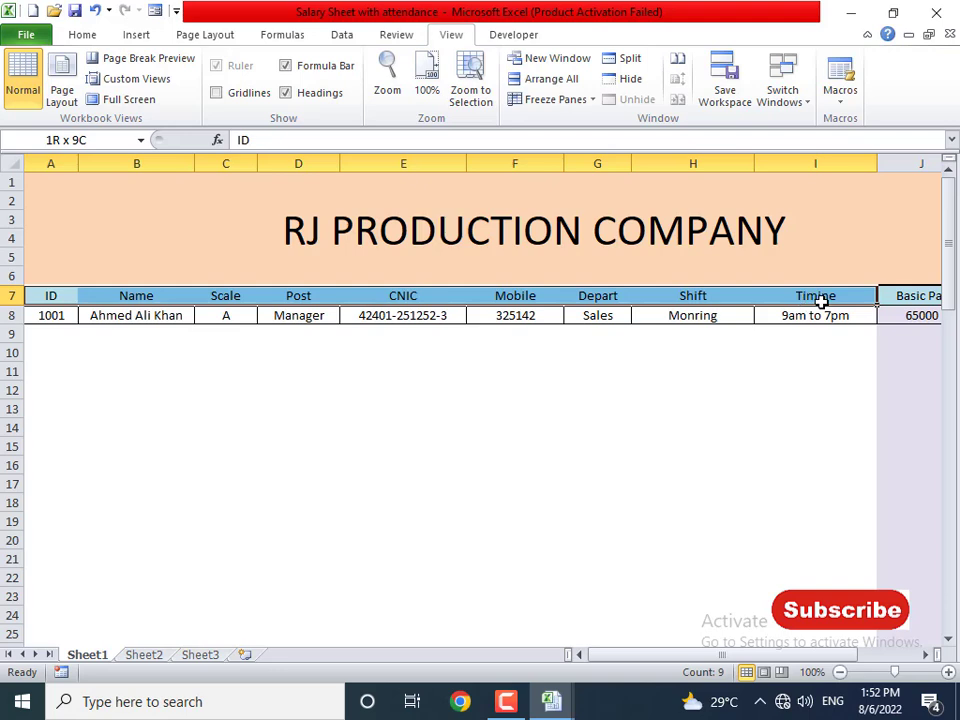
{"action": "left_click_drag", "start_coordinate": [818, 300], "coordinate": [821, 302]}
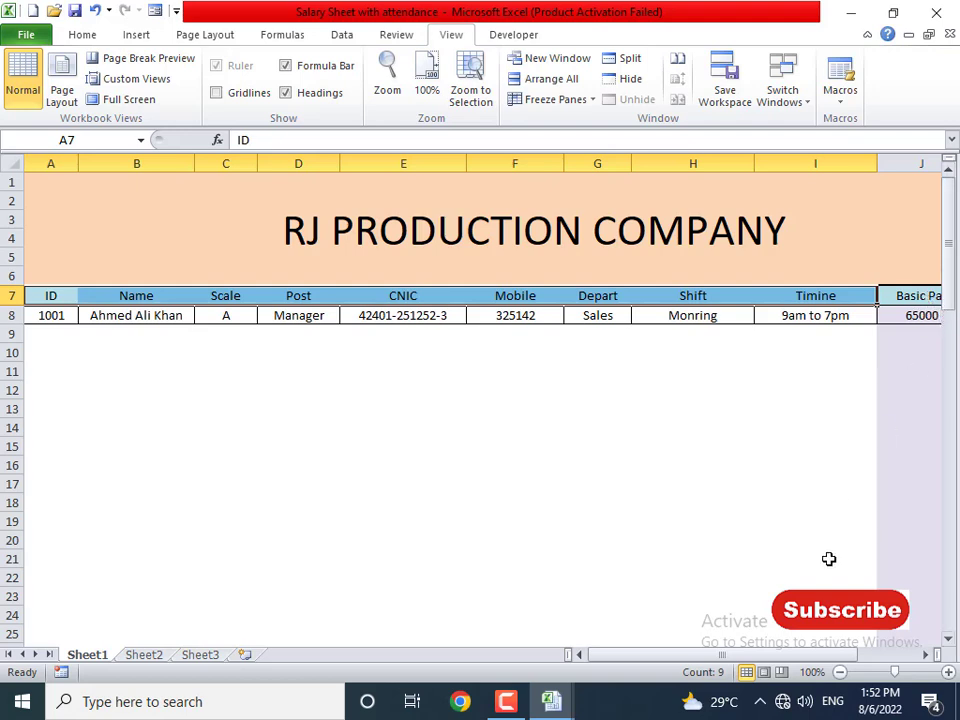
{"action": "left_click_drag", "start_coordinate": [795, 655], "coordinate": [762, 653]}
- Add employee 1002 via the Form: a Manager in Dying, timing 9am to 7PM
{"action": "key", "text": "shift+Right"}
{"action": "key", "text": "shift+Right"}
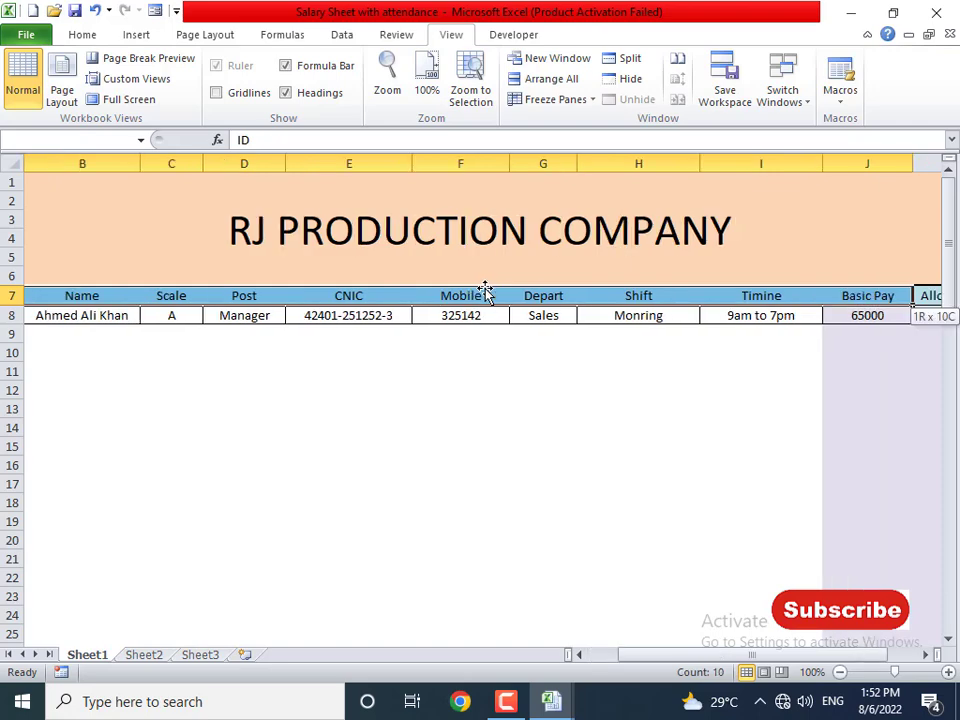
{"action": "left_click", "coordinate": [155, 10]}
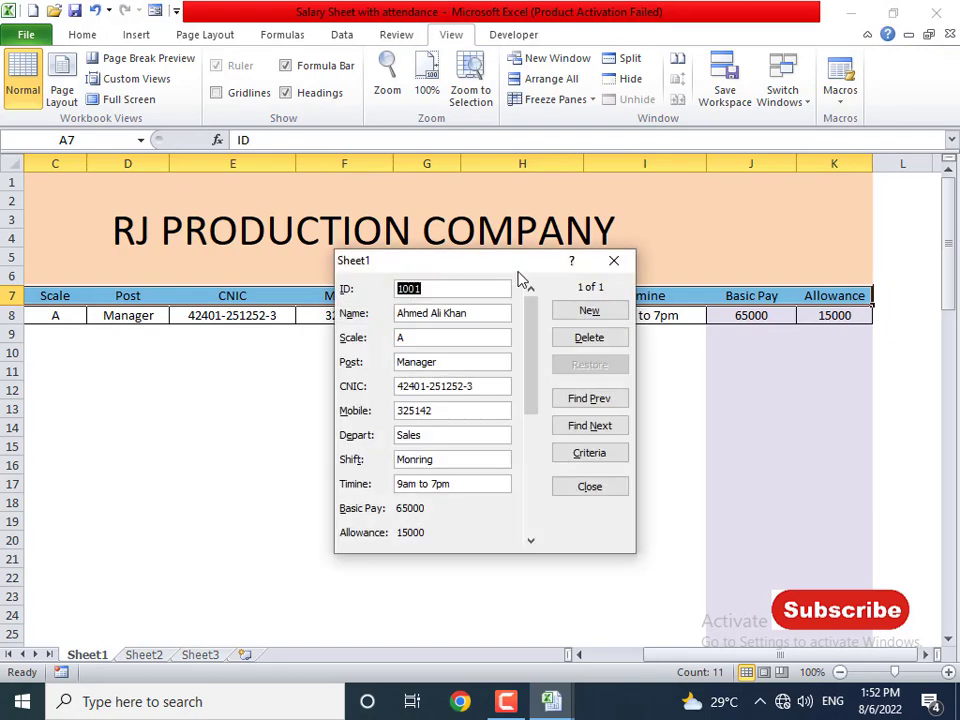
{"action": "left_click", "coordinate": [589, 311]}
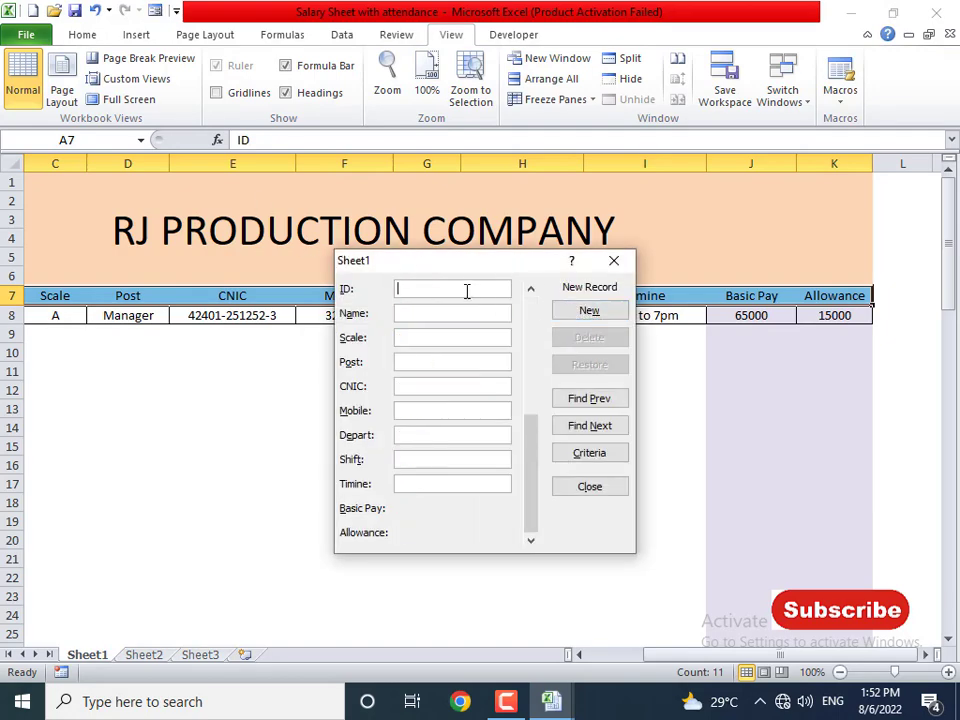
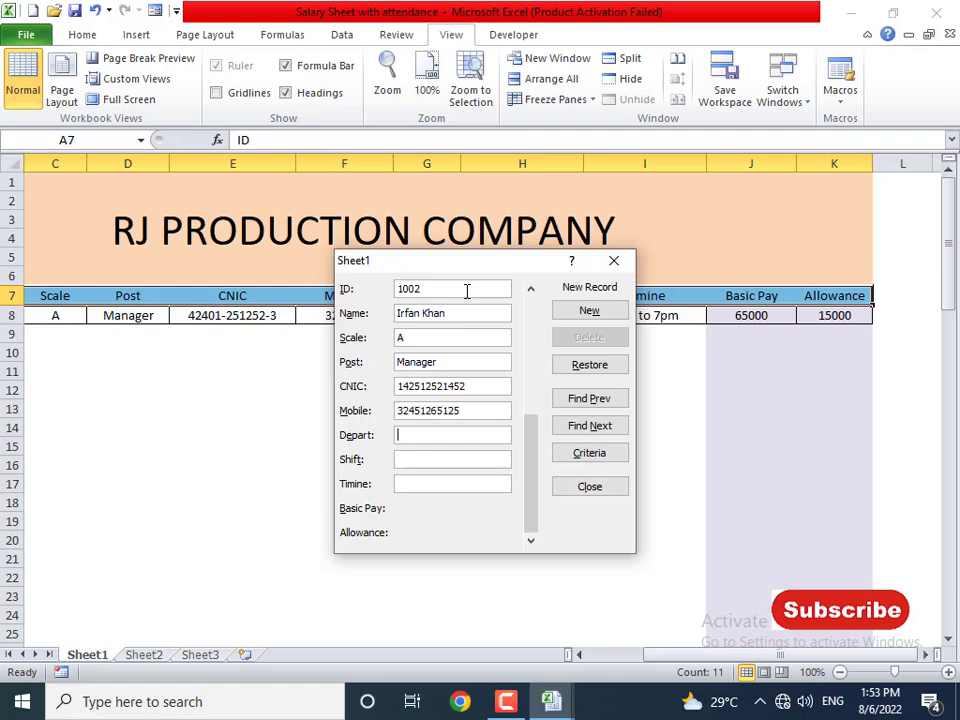
{"action": "key", "text": "Tab"}
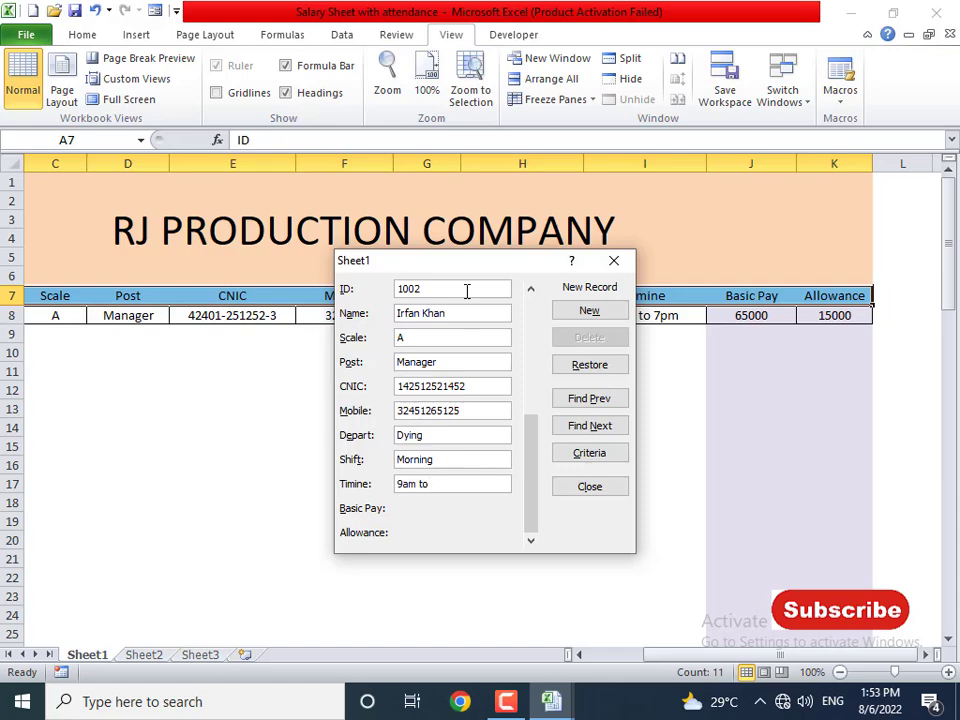
{"action": "left_click_drag", "start_coordinate": [535, 498], "coordinate": [531, 539]}
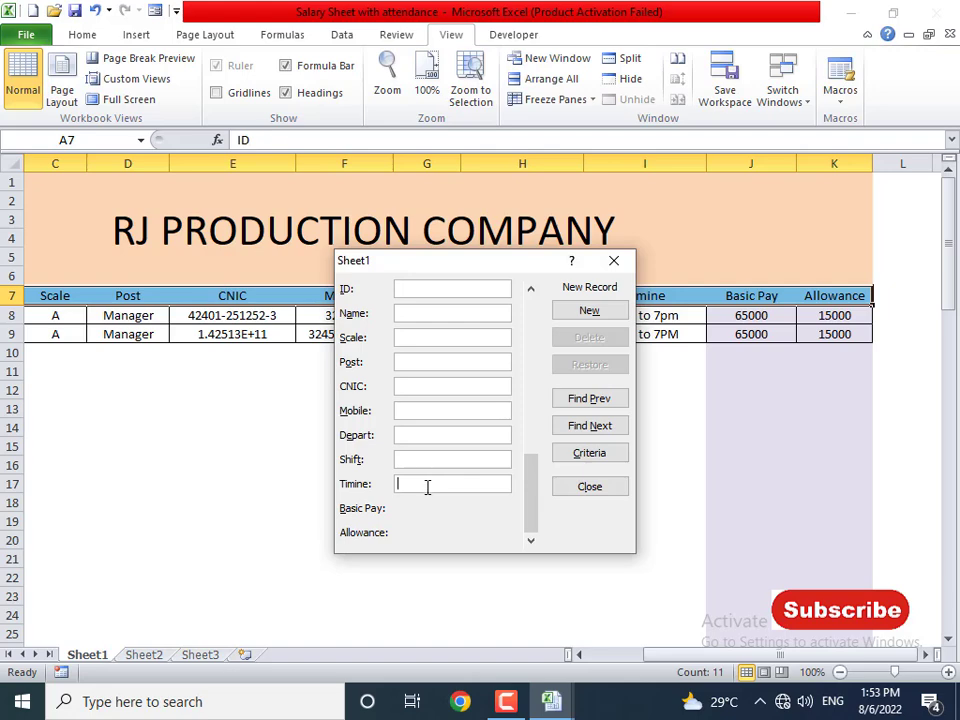
{"action": "left_click", "coordinate": [565, 485]}
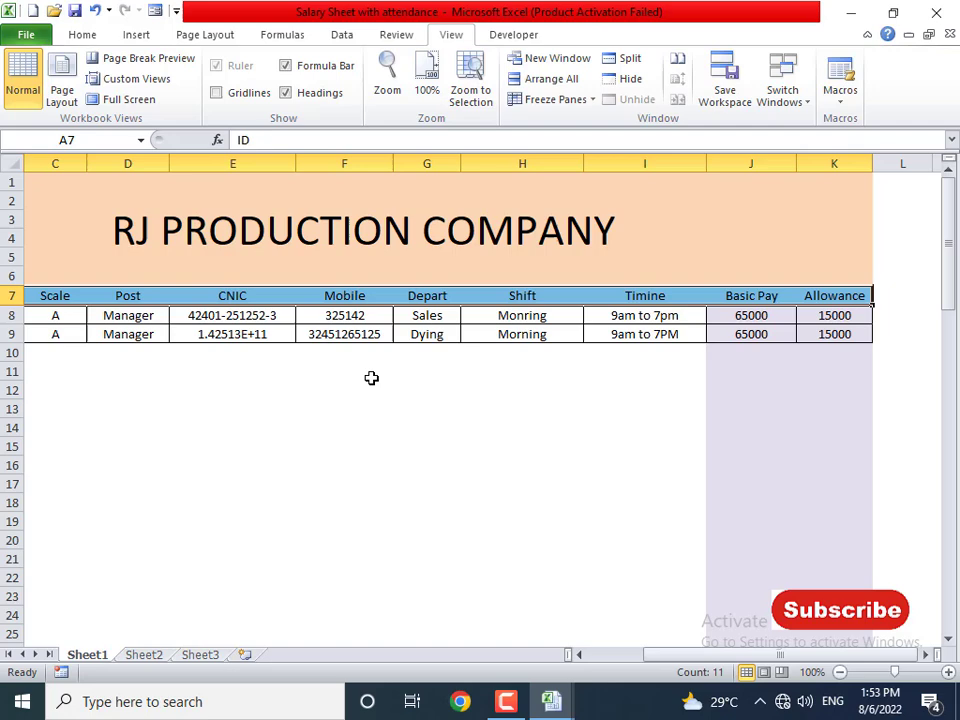
- Widen the CNIC column, set E8 to General, and paint its format onto E9
{"action": "left_click", "coordinate": [249, 334]}
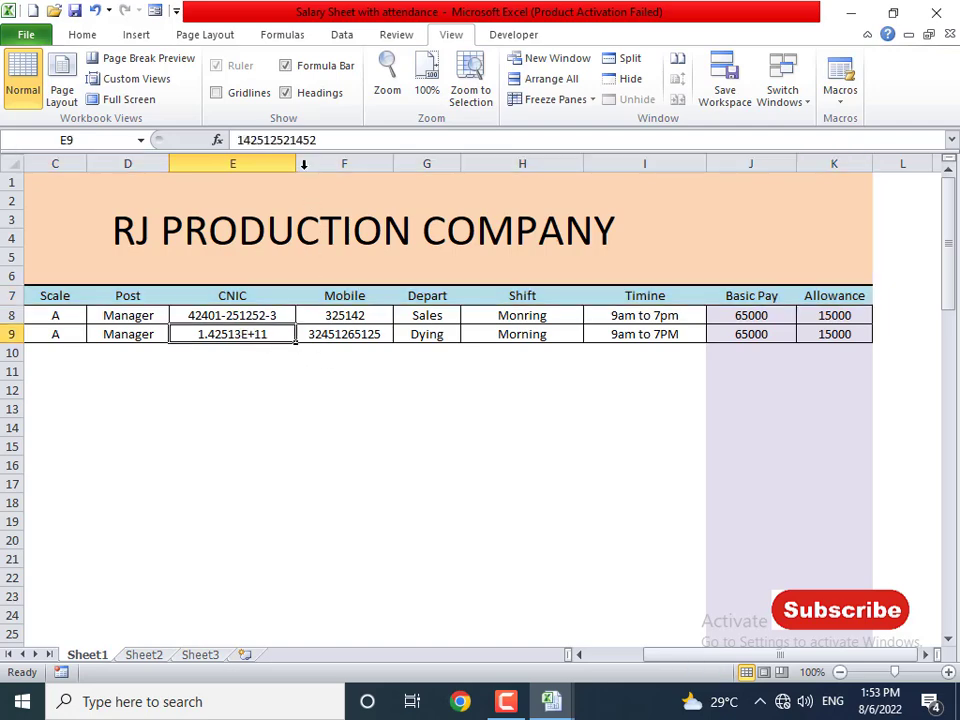
{"action": "left_click_drag", "start_coordinate": [296, 163], "coordinate": [312, 166]}
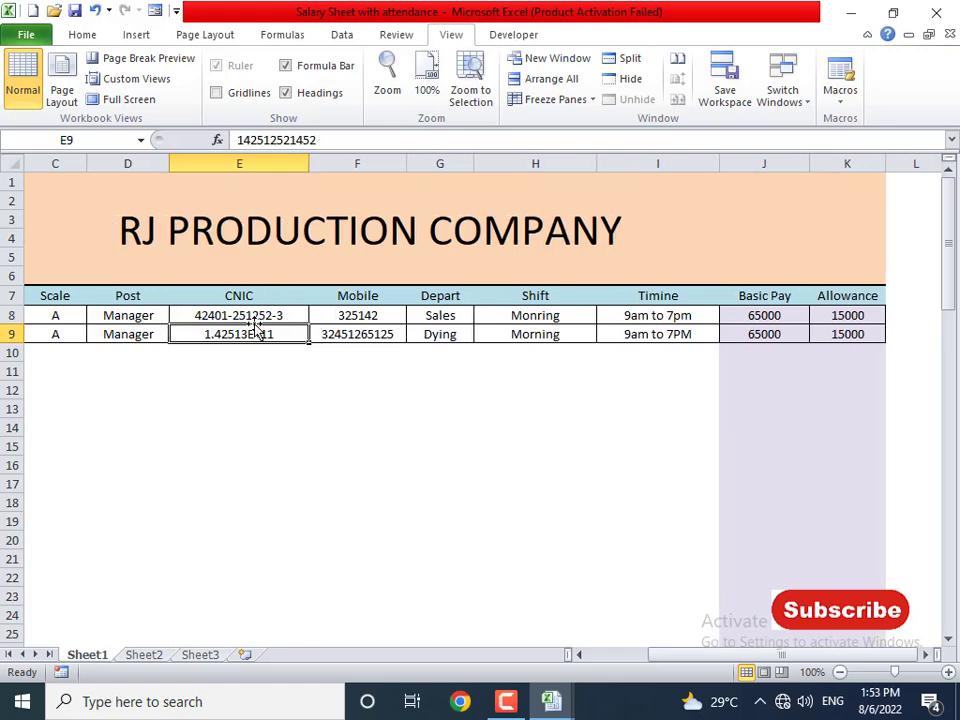
{"action": "left_click", "coordinate": [84, 34]}
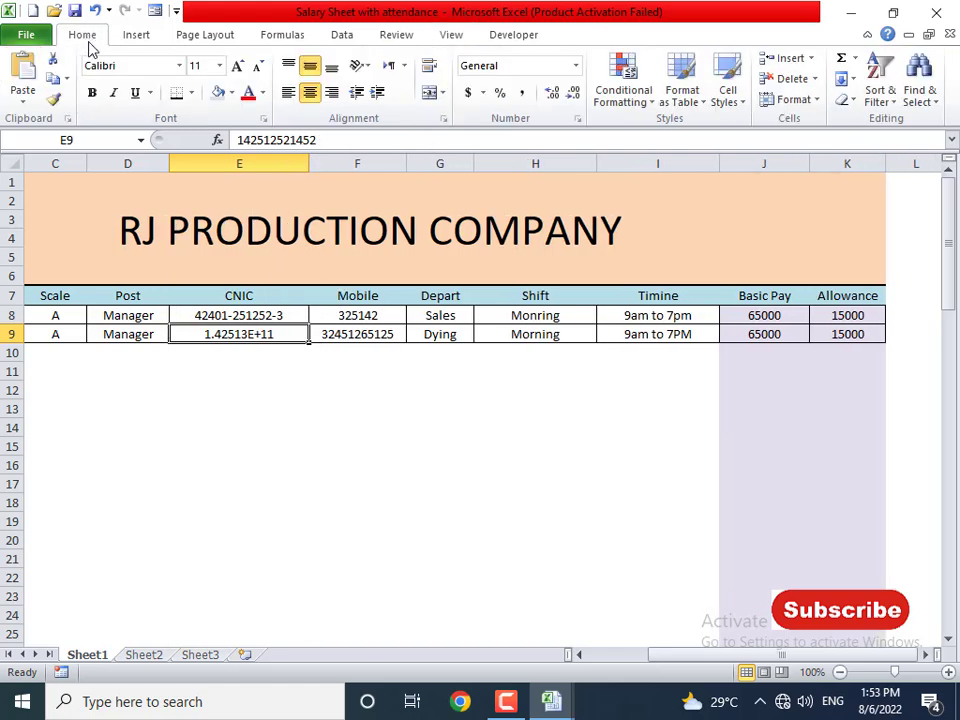
{"action": "left_click", "coordinate": [575, 66]}
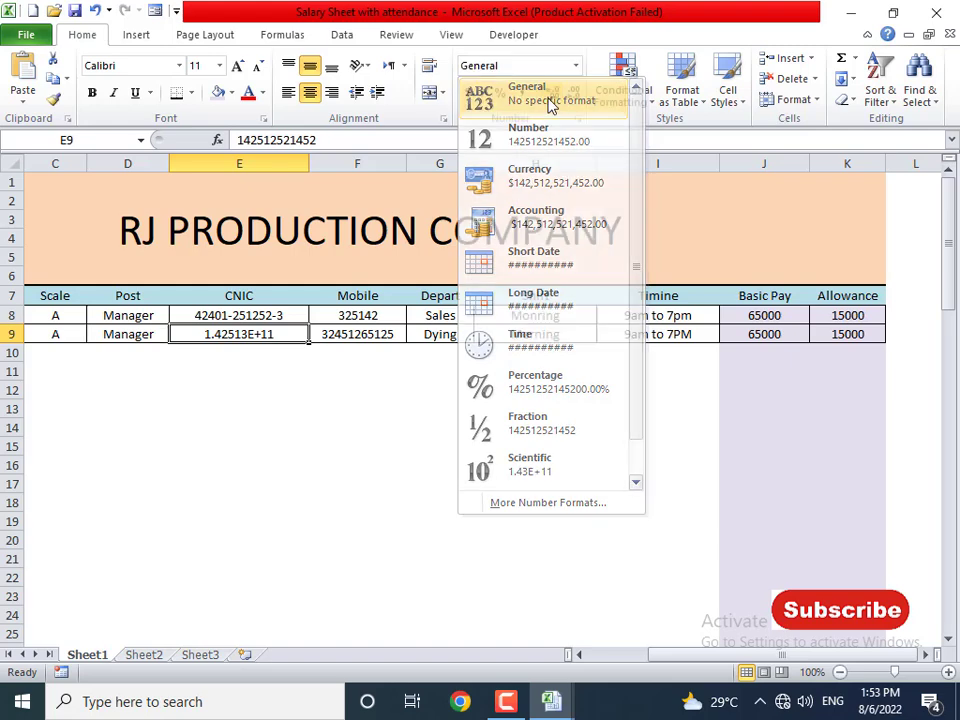
{"action": "left_click", "coordinate": [551, 97]}
{"action": "left_click", "coordinate": [245, 315]}
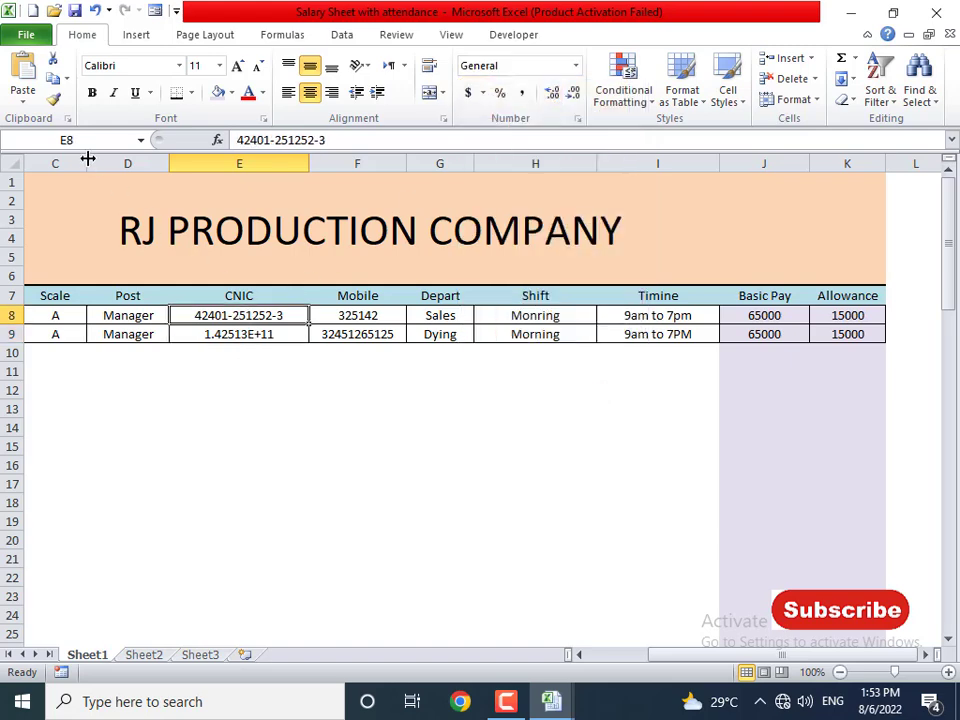
{"action": "left_click", "coordinate": [55, 99]}
{"action": "left_click", "coordinate": [220, 337]}
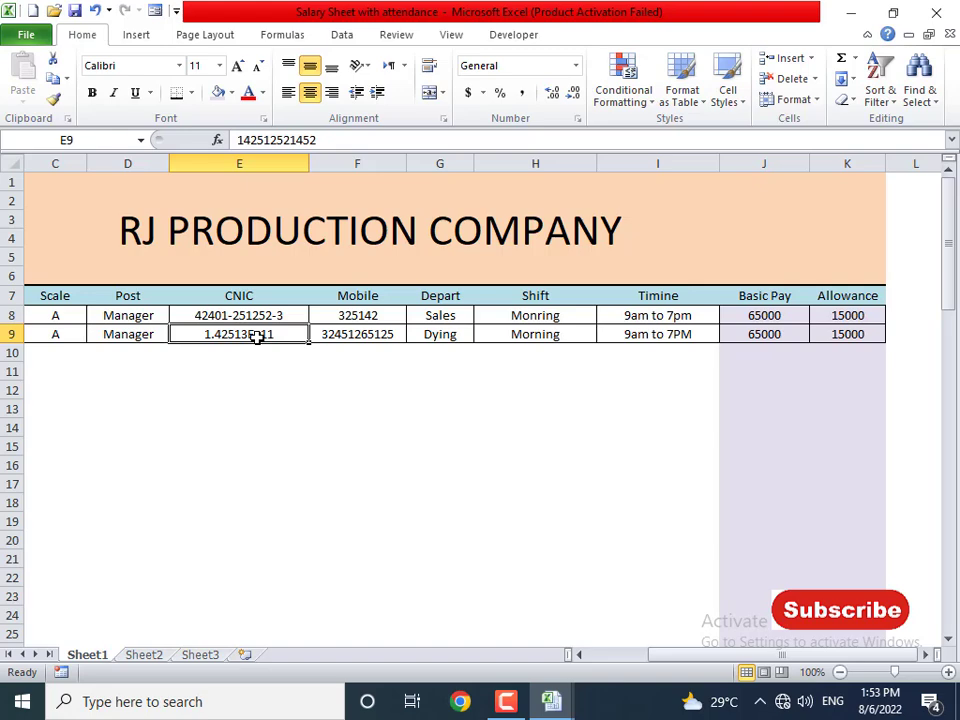
- Give E9 the custom number format 000000000
{"action": "left_click", "coordinate": [272, 316]}
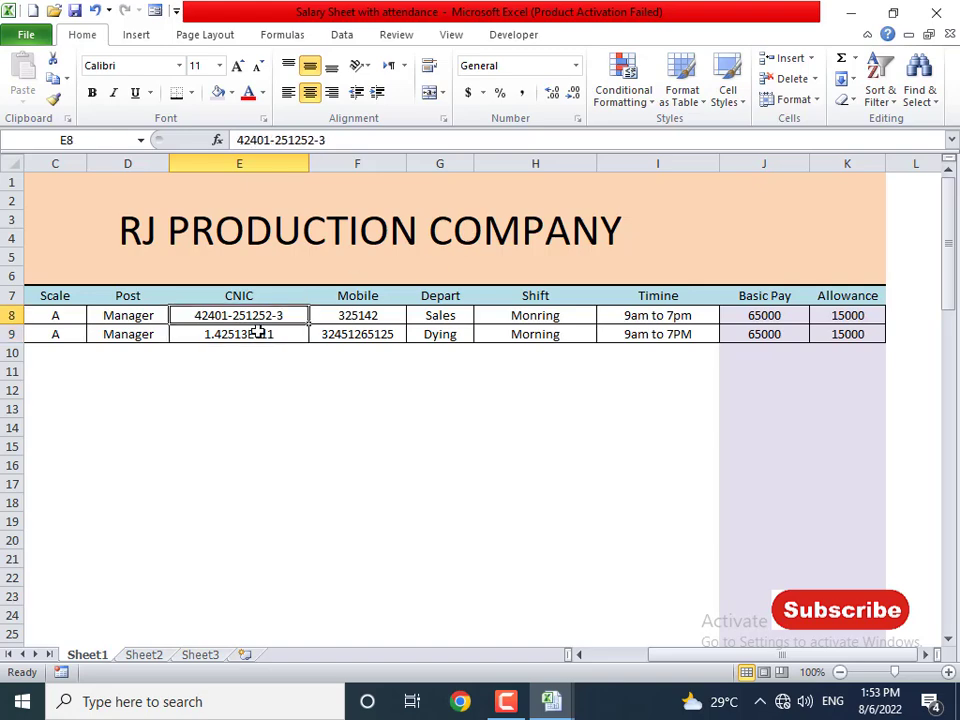
{"action": "left_click", "coordinate": [258, 334]}
{"action": "left_click", "coordinate": [578, 119]}
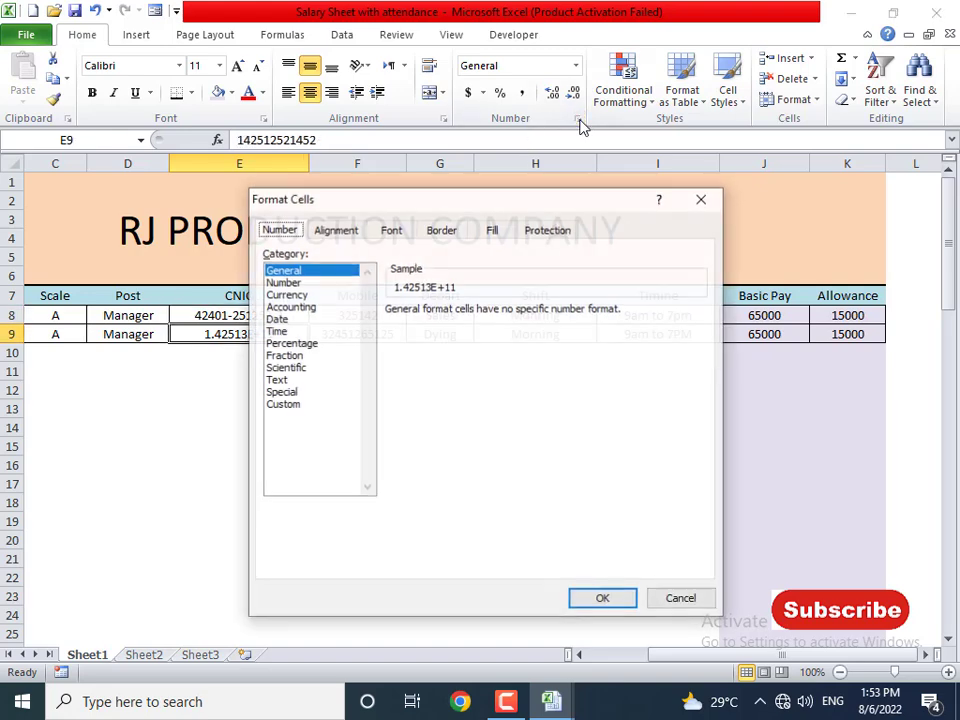
{"action": "left_click", "coordinate": [304, 404]}
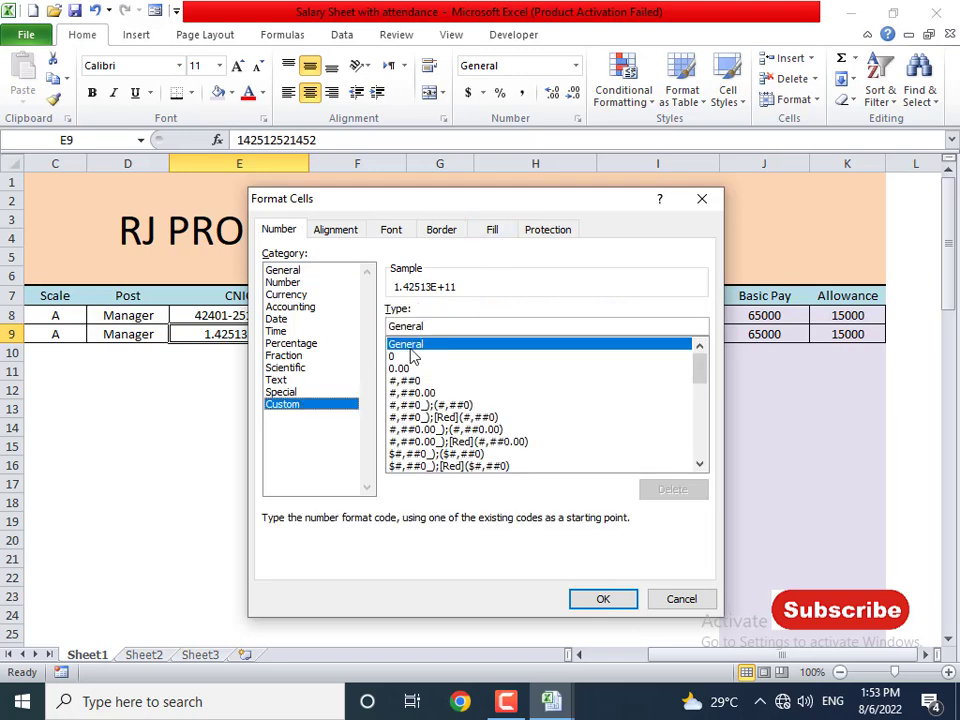
{"action": "left_click_drag", "start_coordinate": [433, 326], "coordinate": [385, 329]}
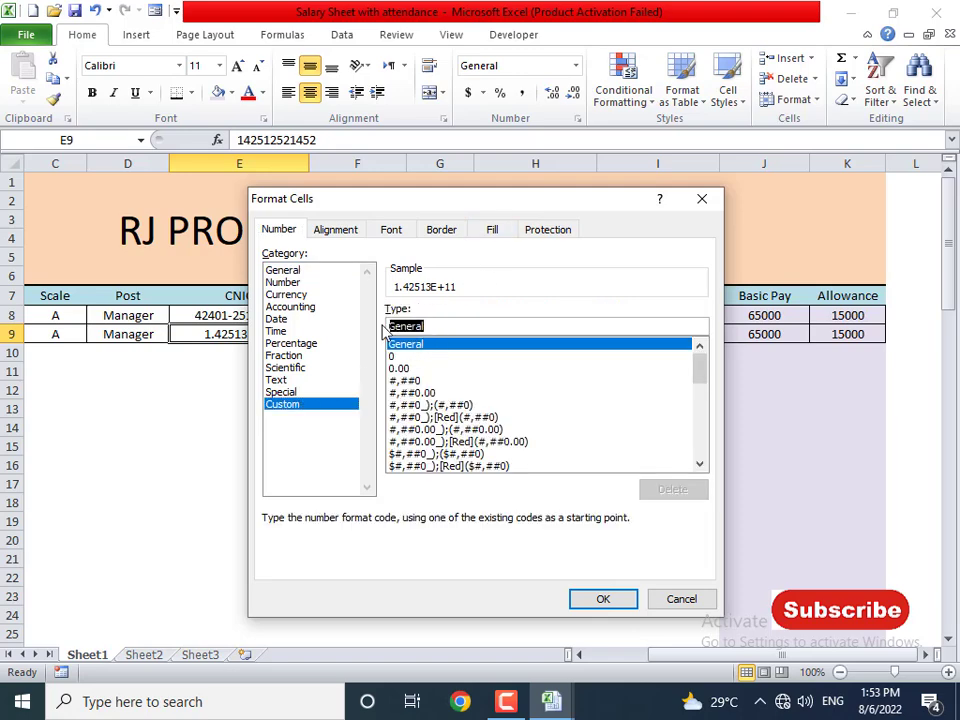
{"action": "type", "text": "0000000"}
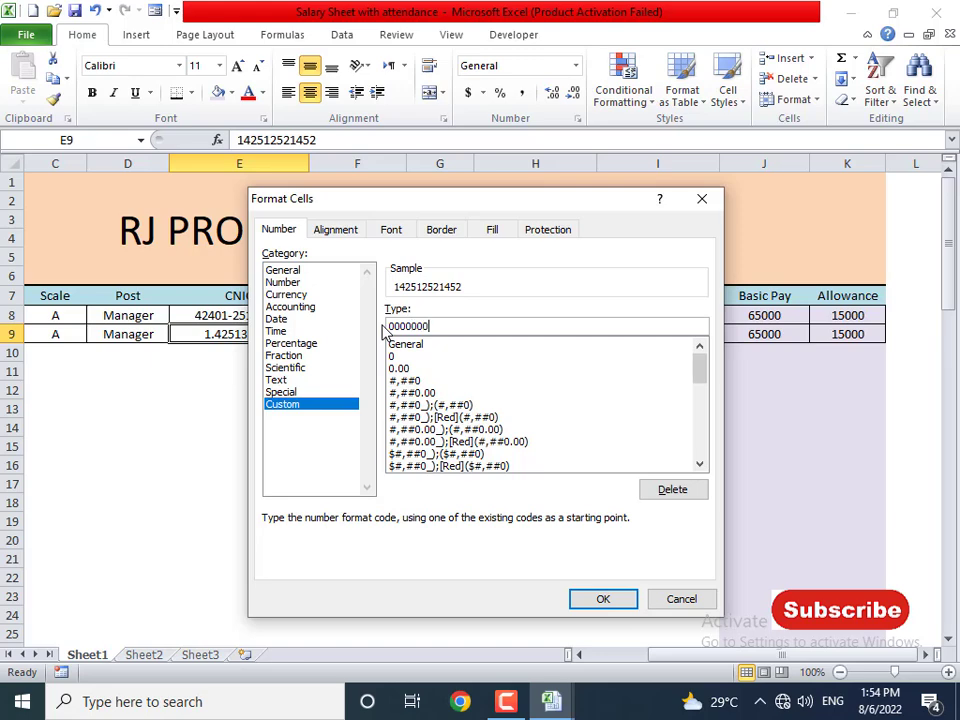
{"action": "type", "text": "00"}
{"action": "key", "text": "Return"}
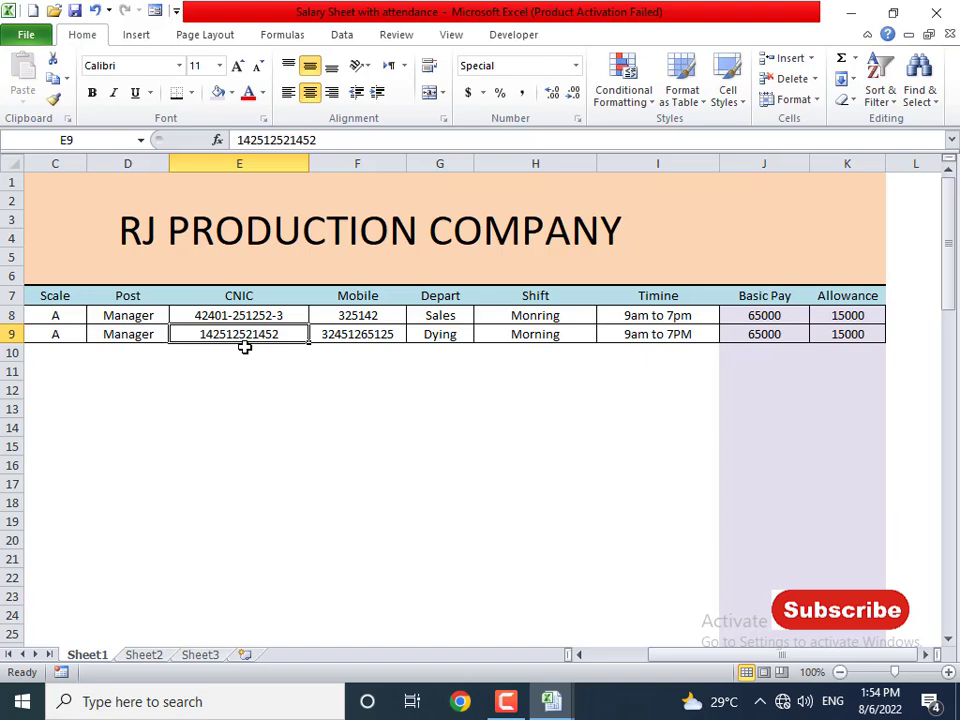
- Enter a new CNIC in E9 and a new mobile number in F9
{"action": "type", "text": "25"}
{"action": "key", "text": "Return"}
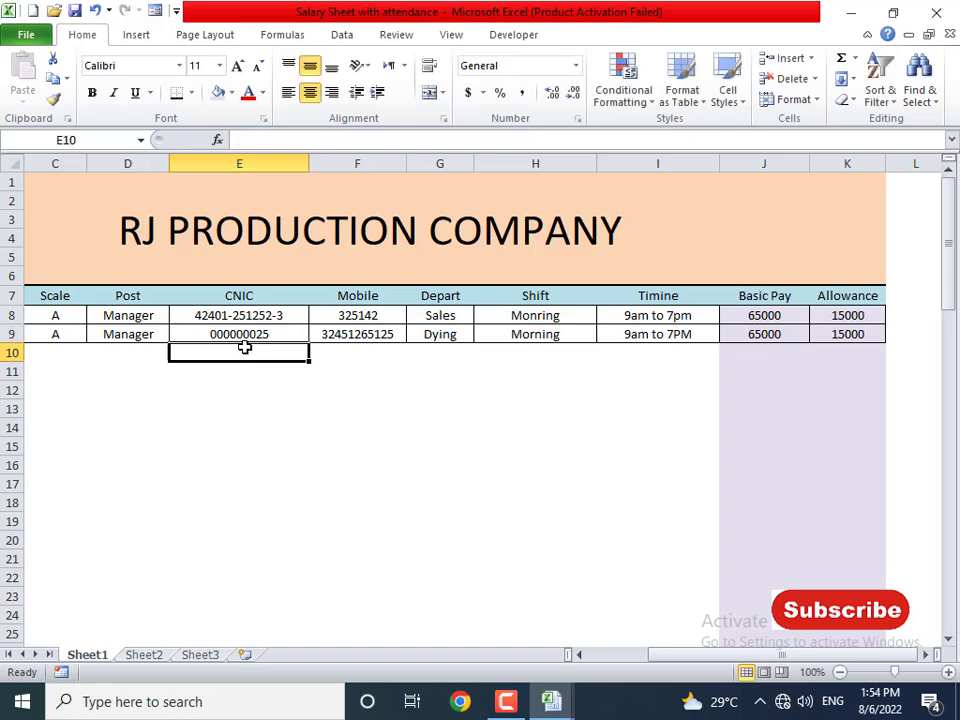
{"action": "key", "text": "Up"}
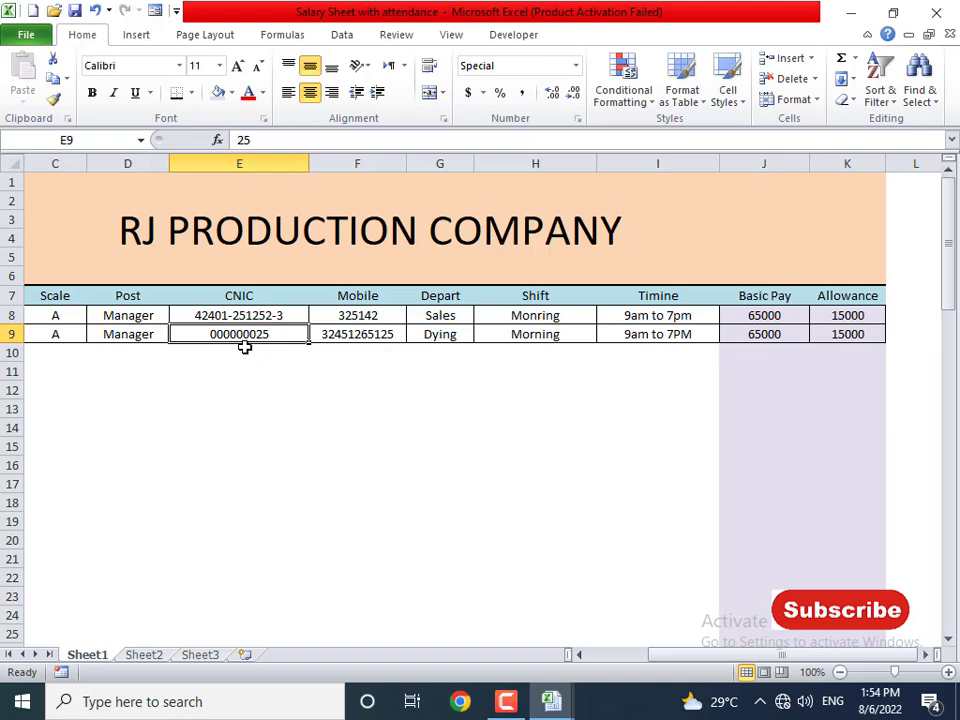
{"action": "type", "text": "21325125"}
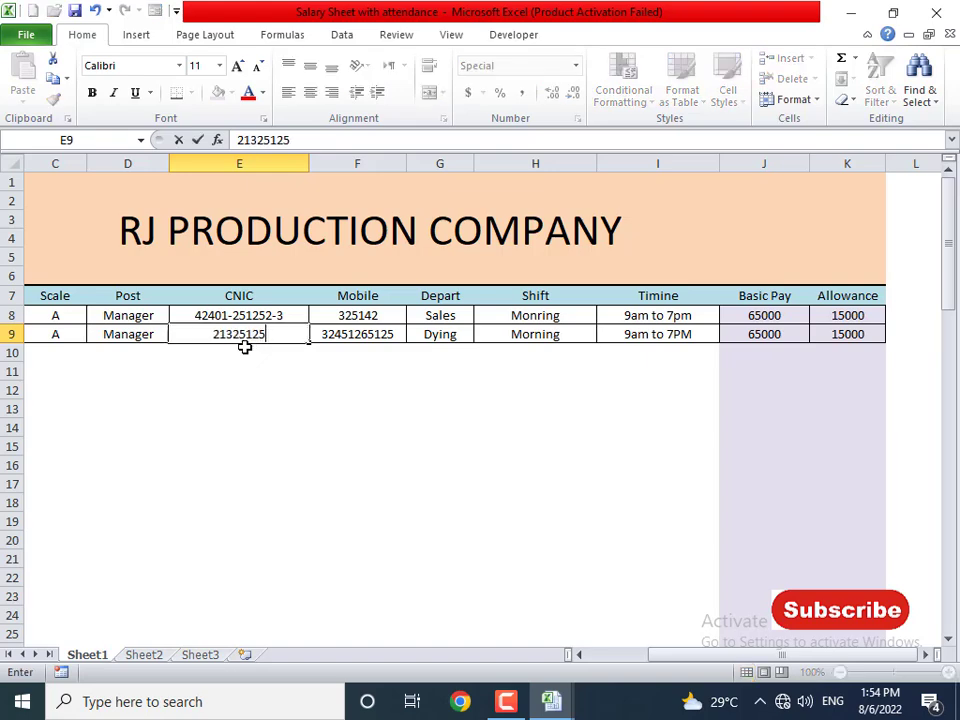
{"action": "type", "text": "213"}
{"action": "key", "text": "Return"}
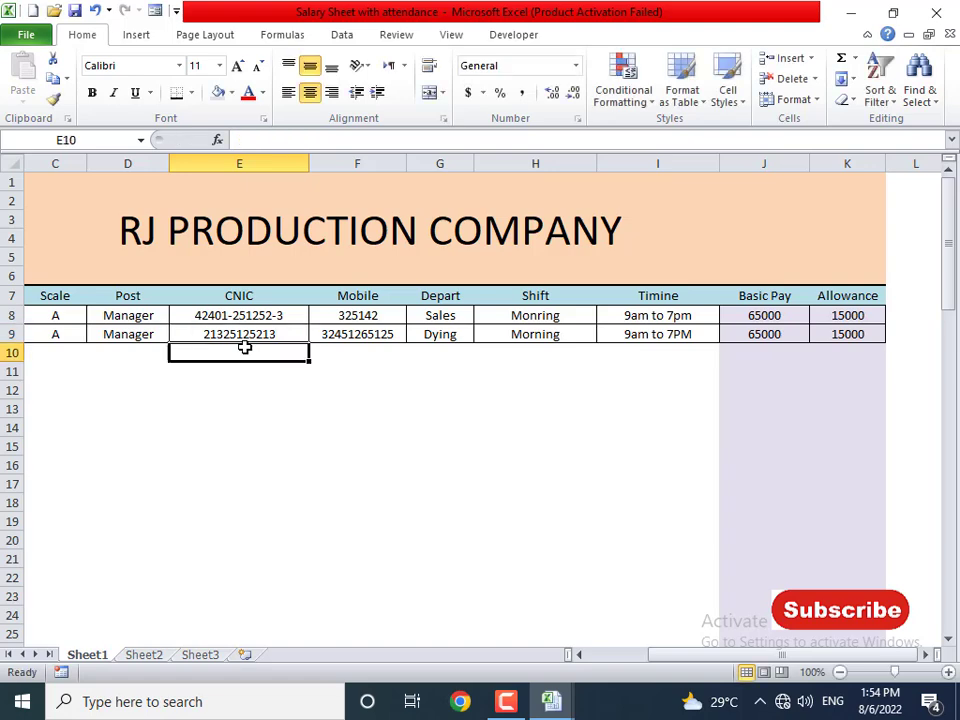
{"action": "key", "text": "Up"}
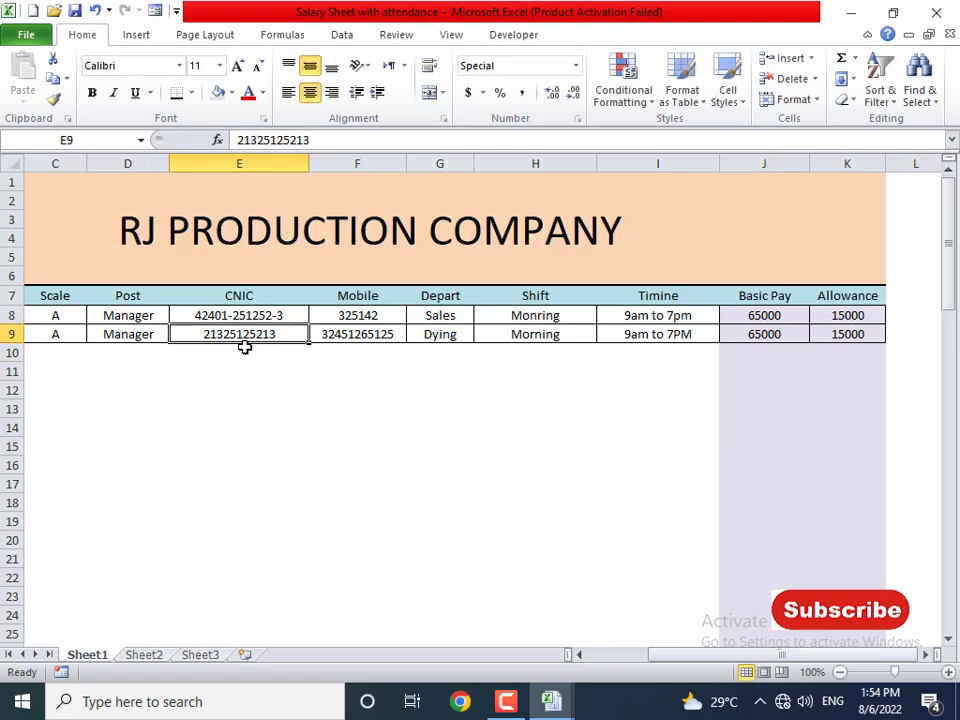
{"action": "key", "text": "Right"}
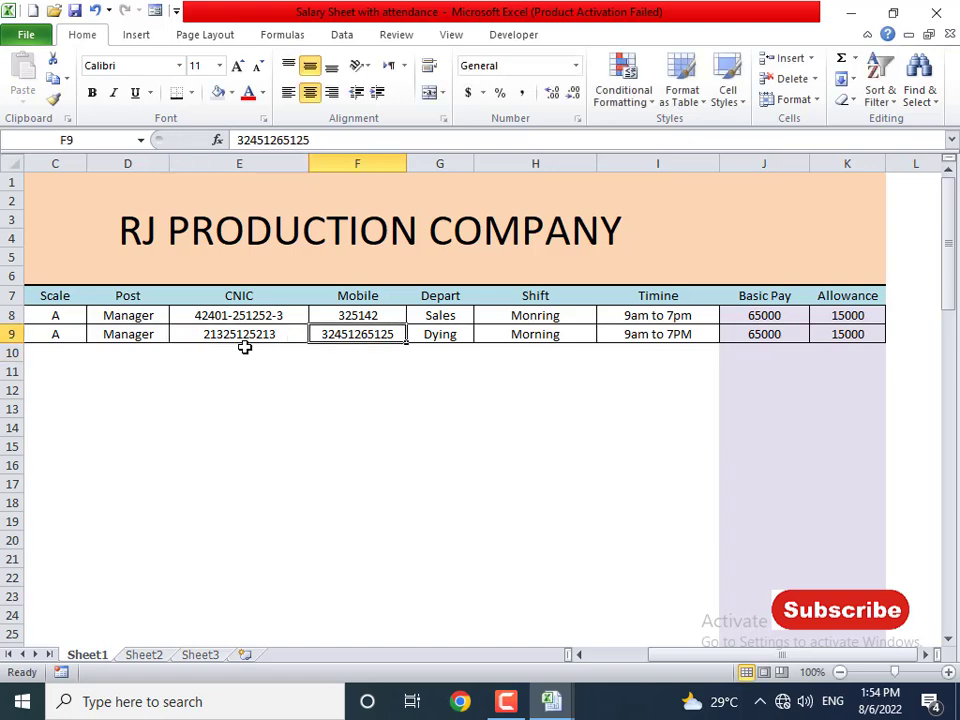
{"action": "type", "text": "252125"}
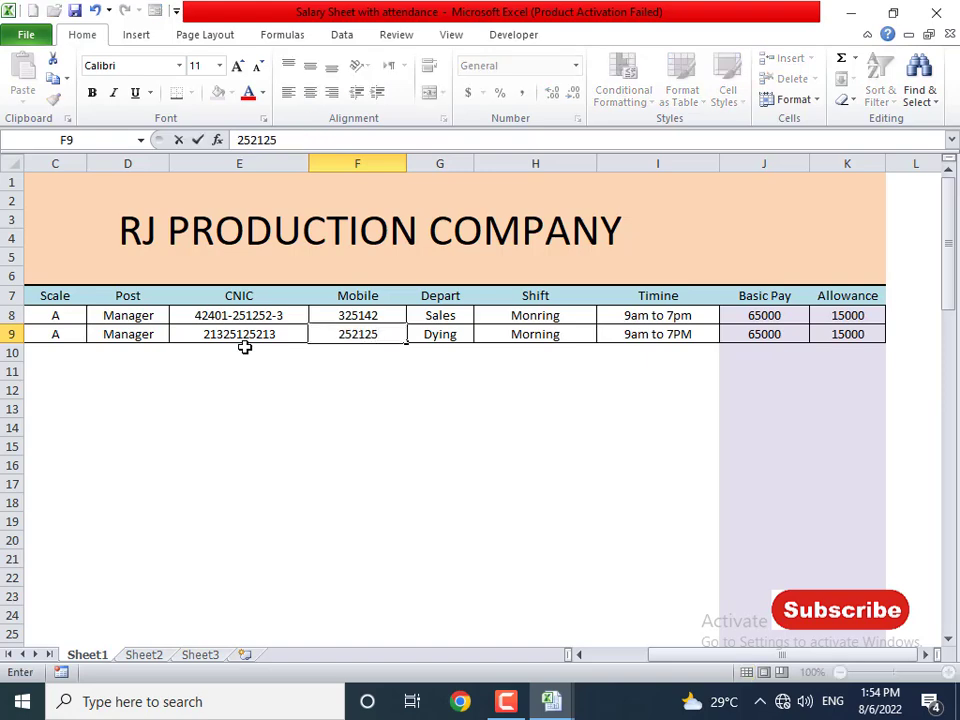
{"action": "key", "text": "Return"}
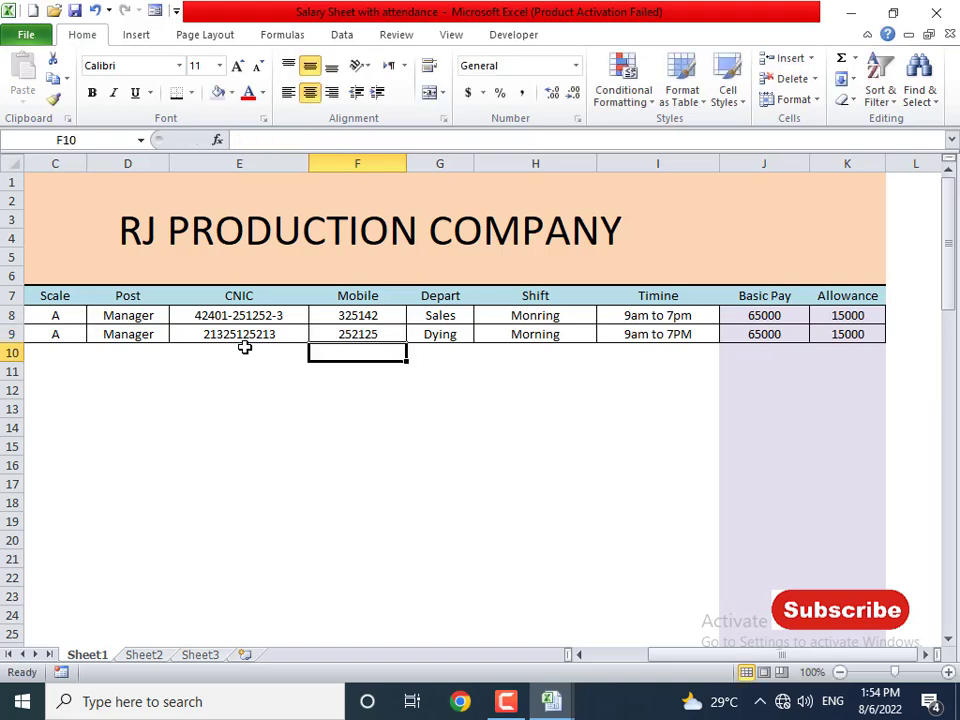
{"action": "left_click", "coordinate": [450, 316]}
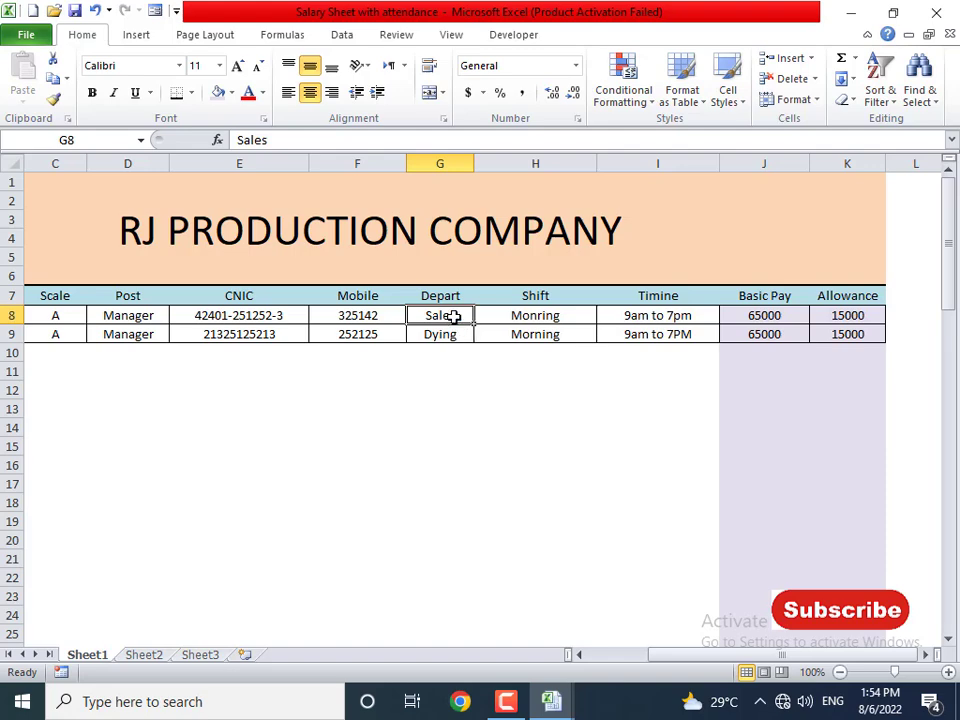
- Select the Depart cells from G8 down to about row 92
{"action": "mouse_move", "coordinate": [453, 316]}
{"action": "left_mouse_down"}
{"action": "mouse_move", "coordinate": [451, 640]}
{"action": "mouse_move", "coordinate": [451, 328]}
{"action": "left_mouse_up"}
{"action": "key", "text": "ctrl+shift+Down"}
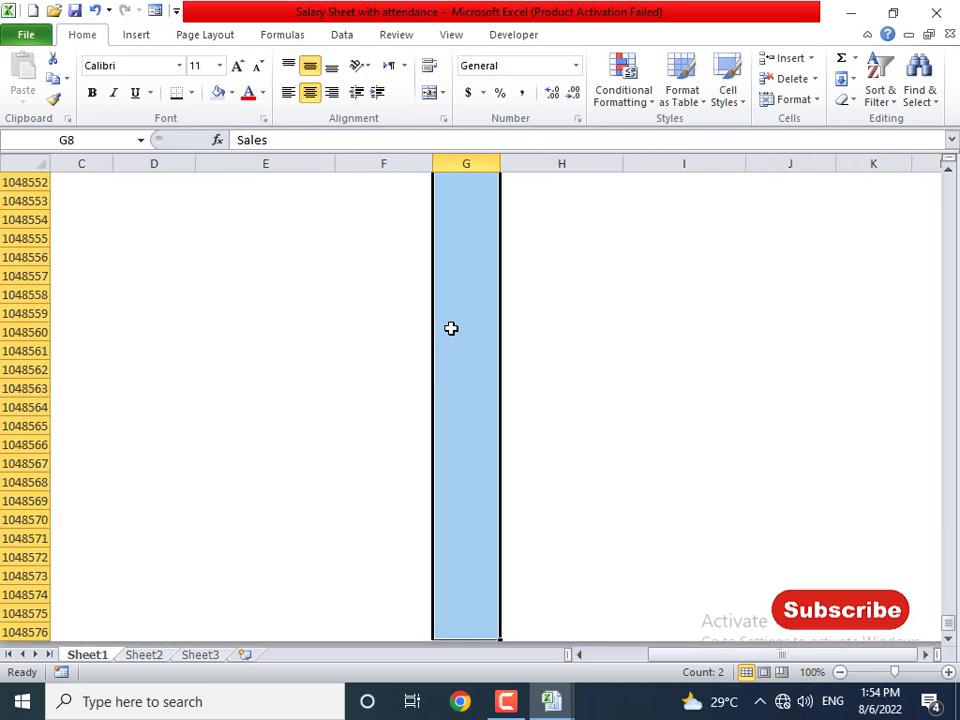
{"action": "scroll", "coordinate": [451, 328], "scroll_direction": "up", "scroll_amount": 20}
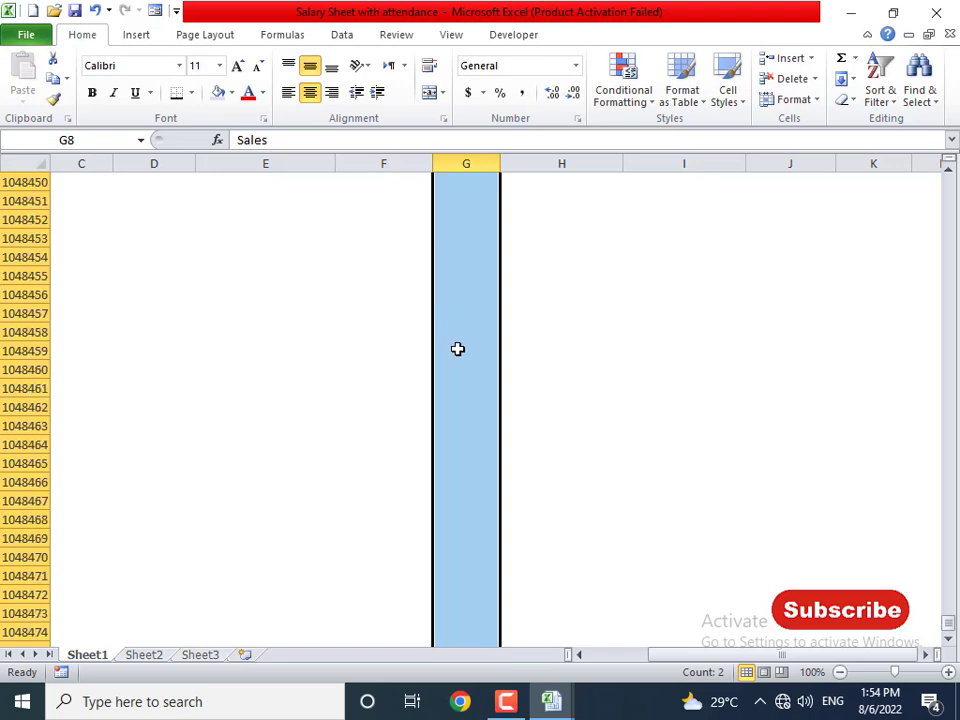
{"action": "key", "text": "ctrl+shift+Up"}
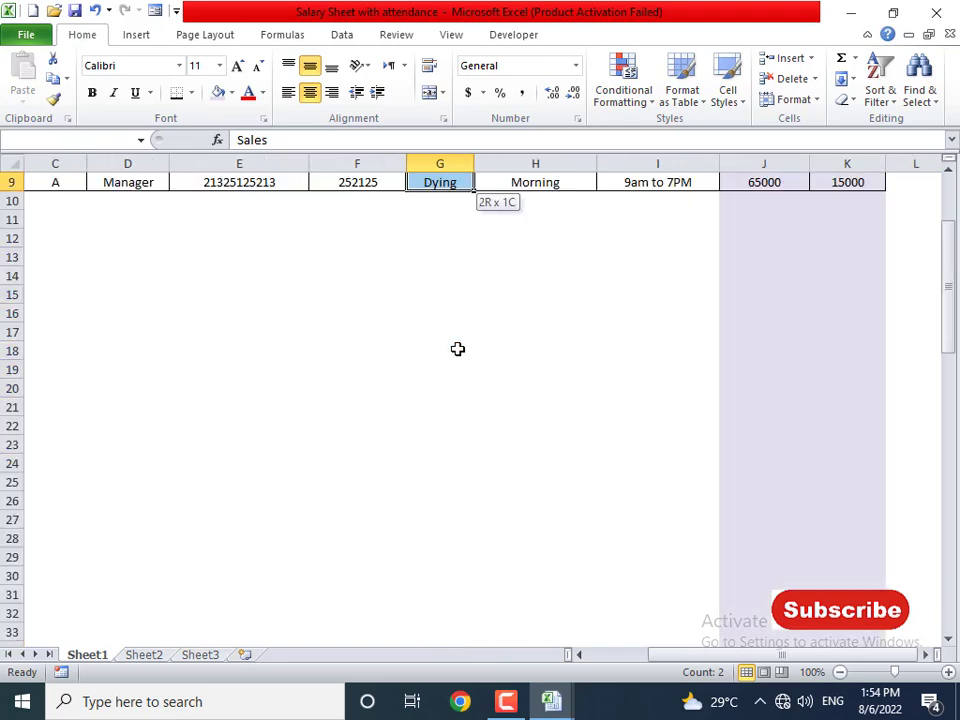
{"action": "key", "text": "shift+Down"}
{"action": "key", "text": "shift+Down"}
{"action": "key", "text": "shift+Down"}
{"action": "key", "text": "shift+Down"}
{"action": "key", "text": "shift+Down"}
{"action": "key", "text": "shift+Down"}
{"action": "key", "text": "shift+Down"}
{"action": "key", "text": "shift+Down"}
{"action": "key", "text": "shift+Down"}
{"action": "key", "text": "shift+Down"}
{"action": "key", "text": "shift+Down"}
{"action": "key", "text": "shift+Down"}
{"action": "key", "text": "shift+Down"}
{"action": "key", "text": "shift+Down"}
{"action": "key", "text": "shift+Down"}
{"action": "key", "text": "shift+Down"}
{"action": "key", "text": "shift+Down"}
{"action": "key", "text": "shift+Down"}
{"action": "key", "text": "shift+Down"}
{"action": "key", "text": "shift+Down"}
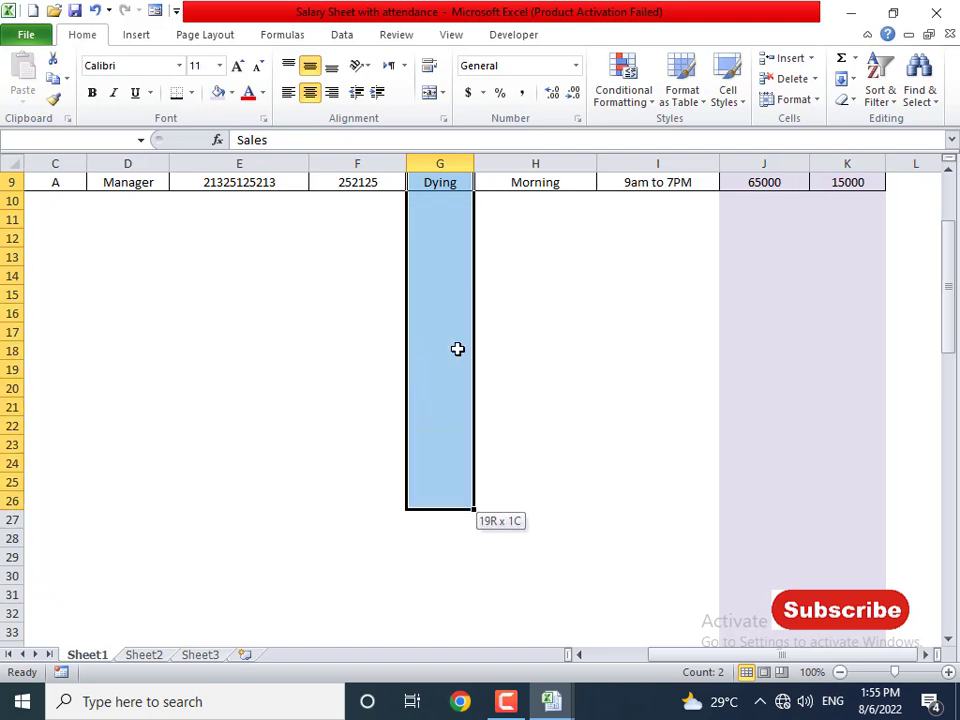
{"action": "key", "text": "shift+Down"}
{"action": "key", "text": "shift+Down"}
{"action": "key", "text": "shift+Down"}
{"action": "key", "text": "shift+Down"}
{"action": "key", "text": "shift+Down"}
{"action": "key", "text": "shift+Down"}
{"action": "key", "text": "shift+Down"}
{"action": "key", "text": "shift+Down"}
{"action": "key", "text": "shift+Down"}
{"action": "key", "text": "shift+Down"}
{"action": "key", "text": "shift+Down"}
{"action": "key", "text": "shift+Down"}
{"action": "key", "text": "shift+Down"}
{"action": "key", "text": "shift+Down"}
{"action": "key", "text": "shift+Down"}
{"action": "key", "text": "shift+Down"}
{"action": "key", "text": "shift+Down"}
{"action": "key", "text": "shift+Down"}
{"action": "key", "text": "shift+Down"}
{"action": "key", "text": "shift+Down"}
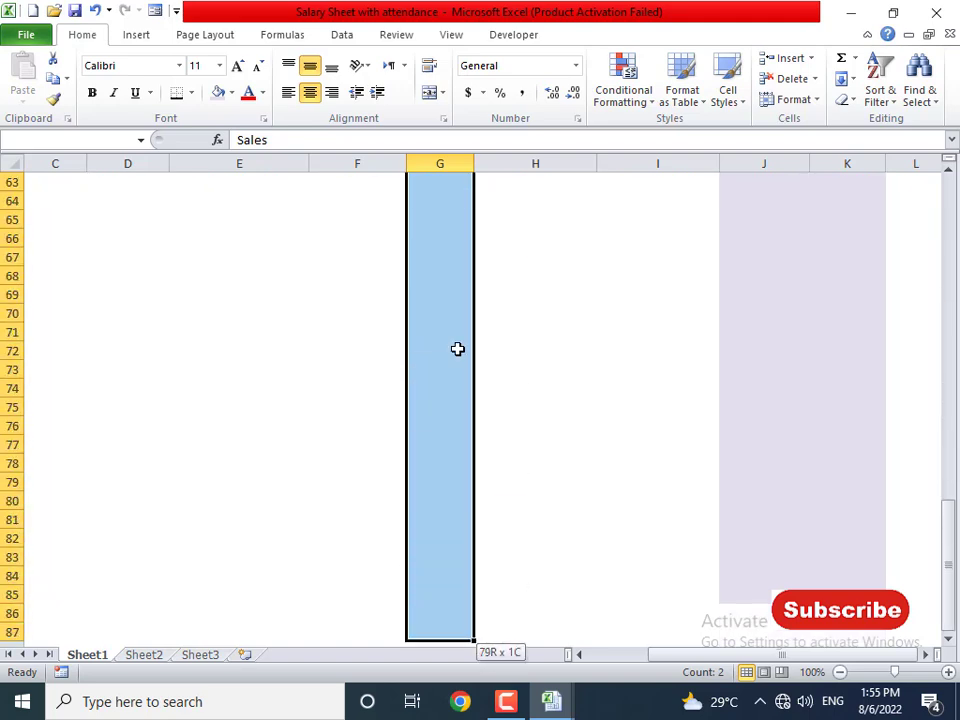
{"action": "scroll", "coordinate": [457, 348], "scroll_direction": "up", "scroll_amount": 20}
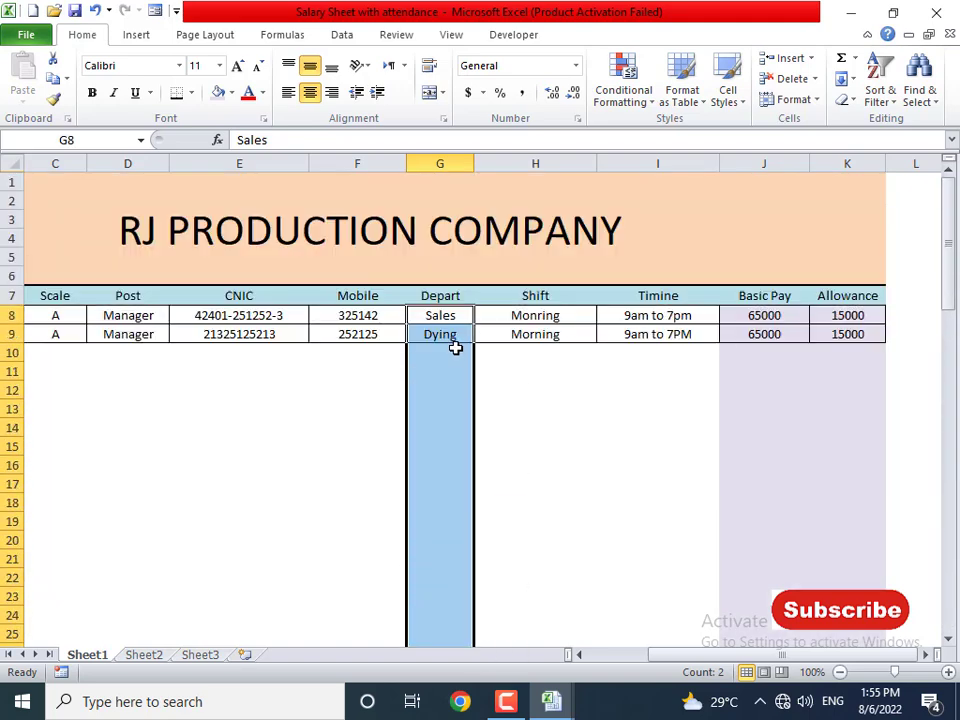
- Add a list validation of Sales, Dying, Marketing, Production to those Depart cells
{"action": "left_click", "coordinate": [345, 35]}
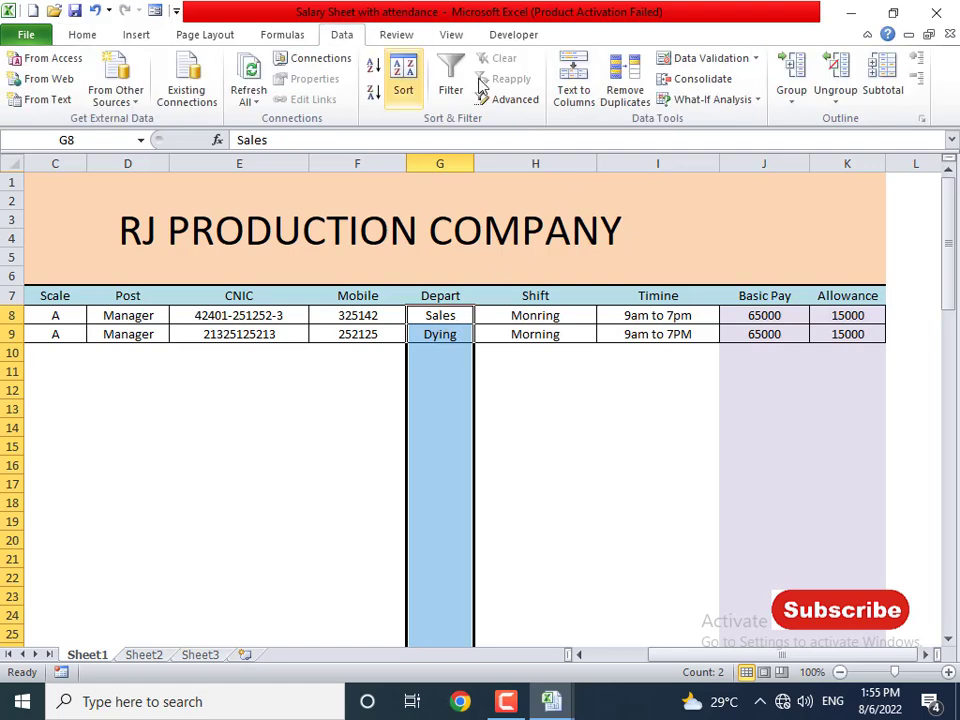
{"action": "left_click", "coordinate": [680, 58]}
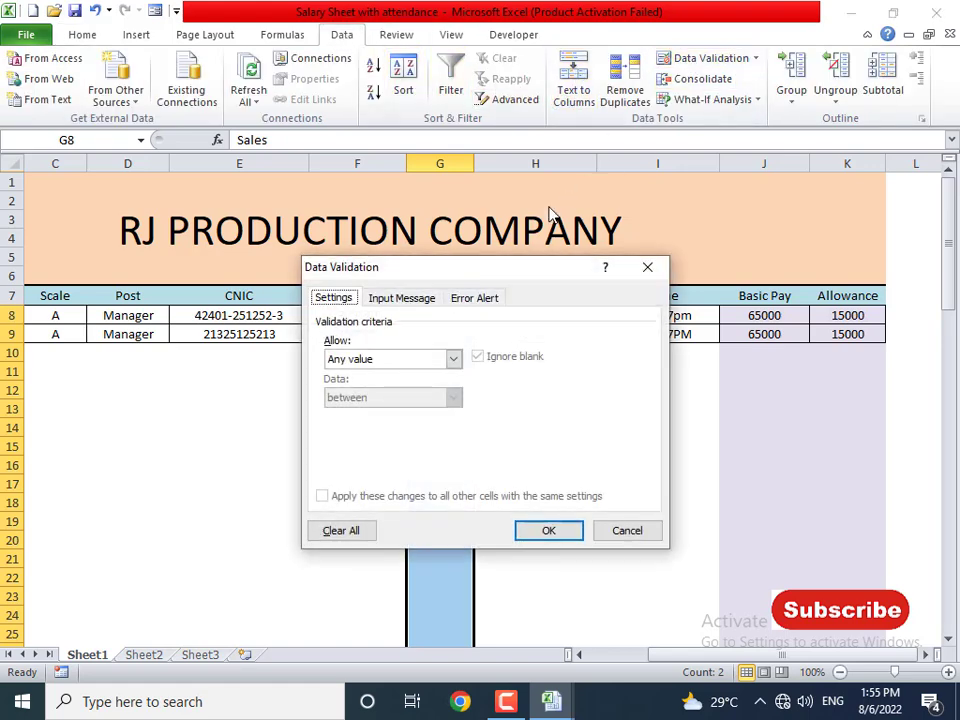
{"action": "left_click_drag", "start_coordinate": [505, 267], "coordinate": [729, 222]}
{"action": "left_click", "coordinate": [677, 314]}
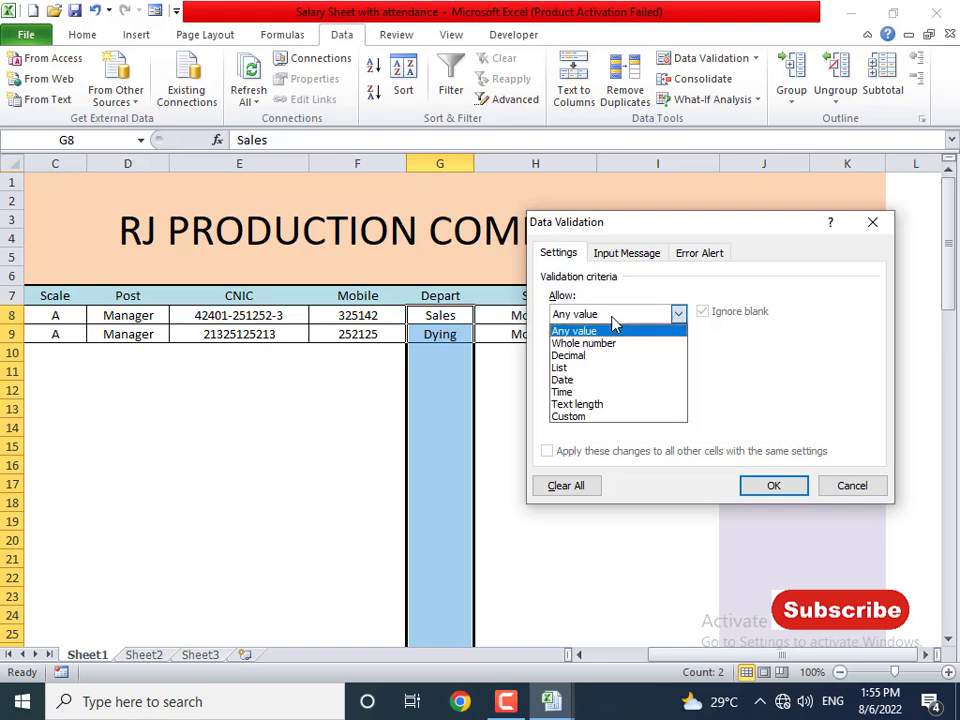
{"action": "left_click", "coordinate": [589, 369]}
{"action": "left_click", "coordinate": [585, 391]}
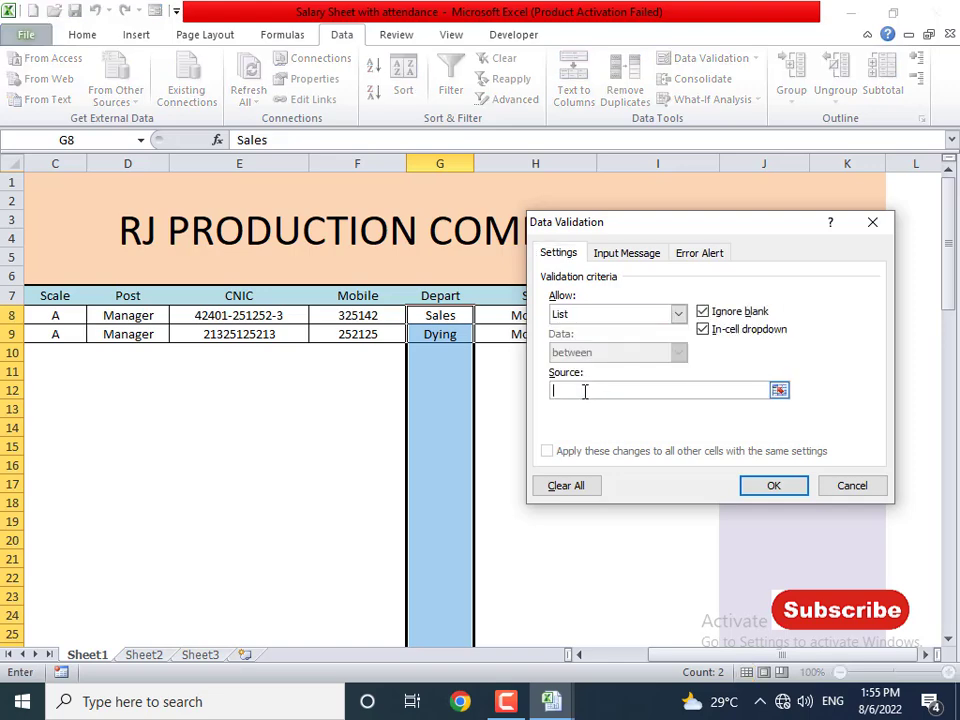
{"action": "type", "text": "Sales, Dying, Marketing,"}
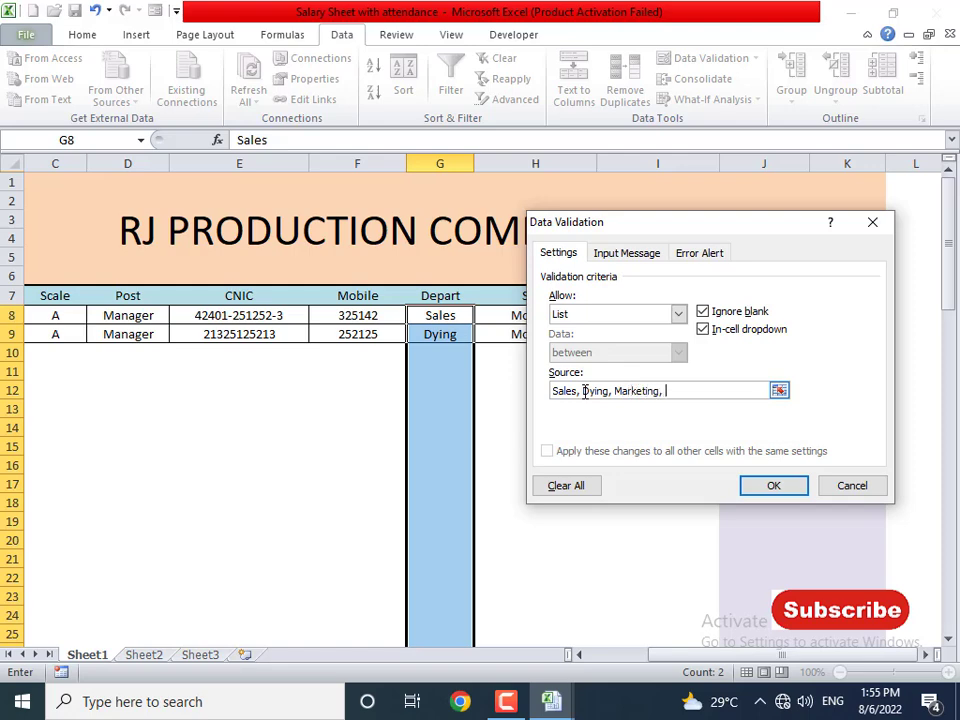
{"action": "type", "text": " Production"}
{"action": "left_click", "coordinate": [785, 490]}
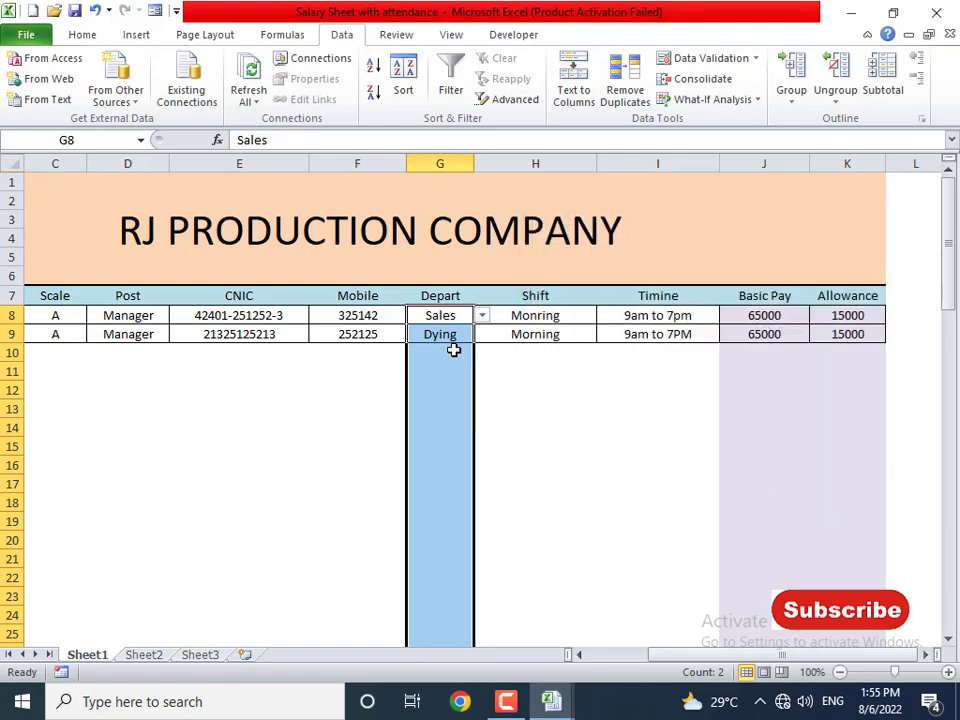
- Test G10's dropdown, trying Marketing and settling on Sales
{"action": "left_click", "coordinate": [439, 336]}
{"action": "left_click", "coordinate": [452, 356]}
{"action": "left_click", "coordinate": [481, 355]}
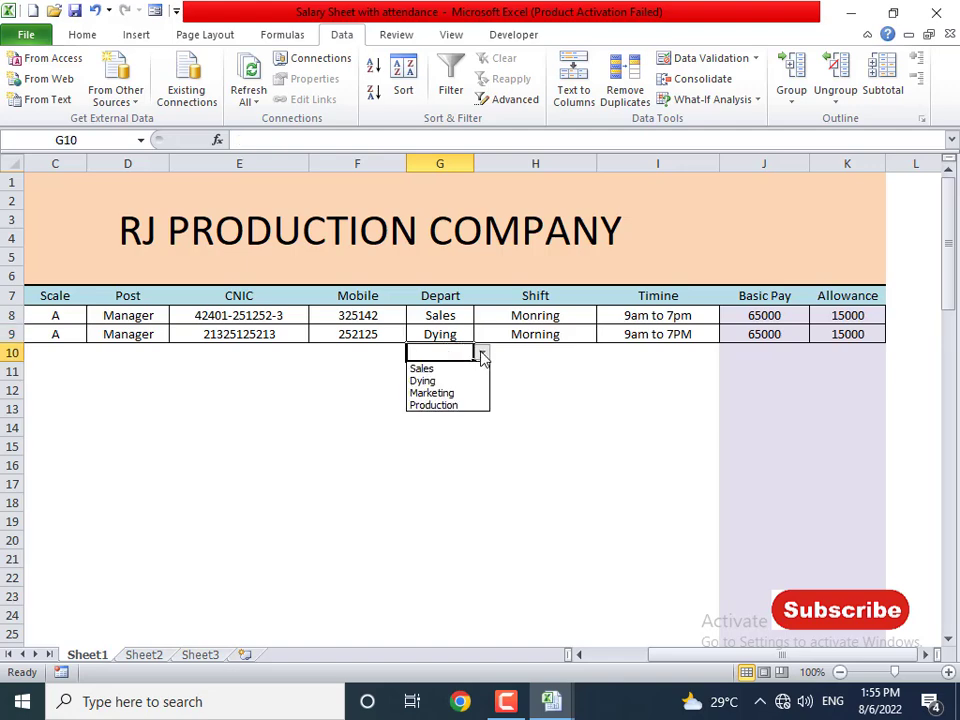
{"action": "left_click", "coordinate": [452, 393]}
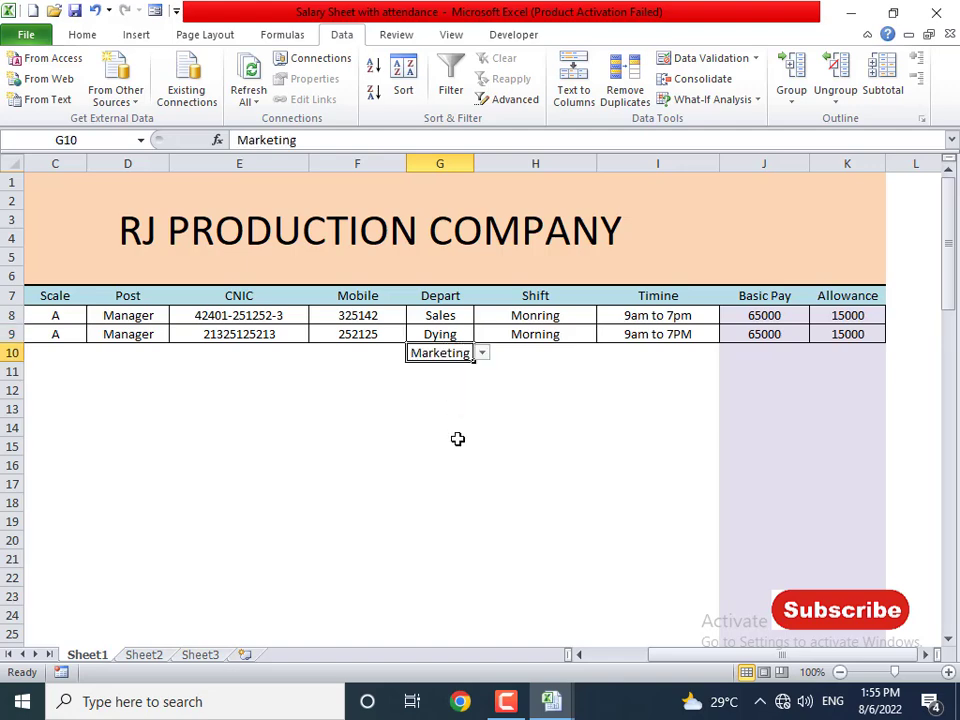
{"action": "left_click", "coordinate": [482, 353]}
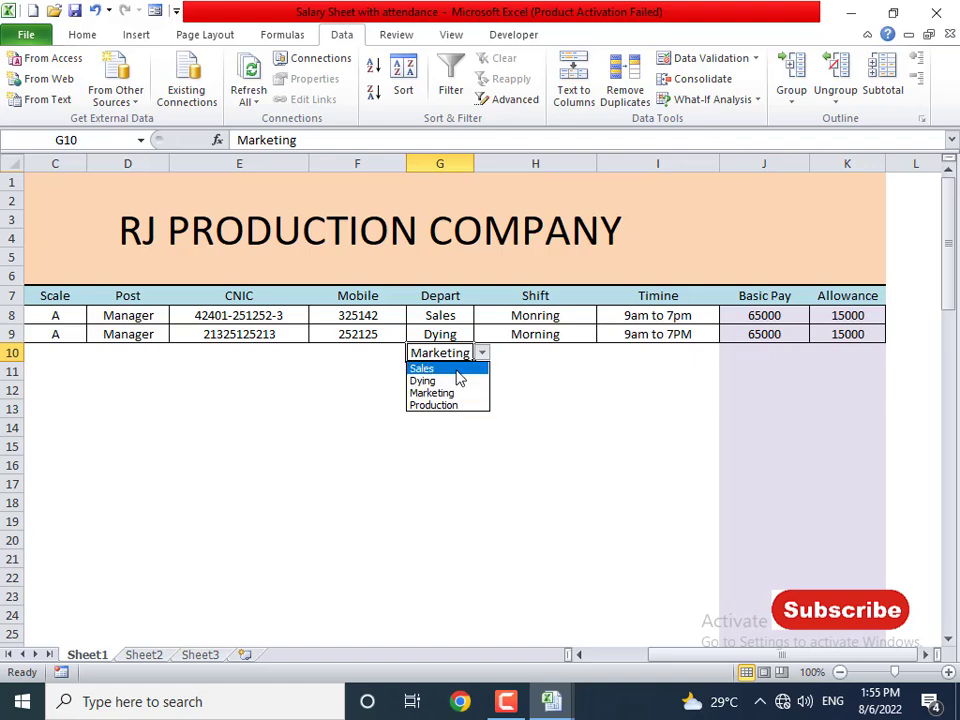
{"action": "left_click", "coordinate": [459, 377]}
{"action": "left_click", "coordinate": [510, 356]}
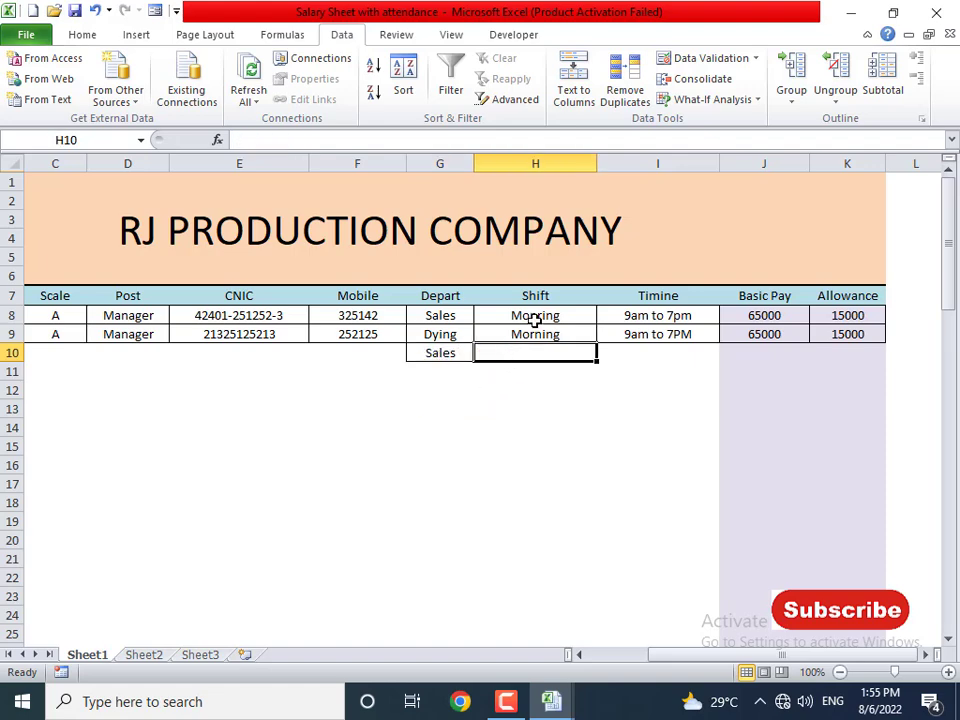
{"action": "left_click_drag", "start_coordinate": [535, 318], "coordinate": [567, 540]}
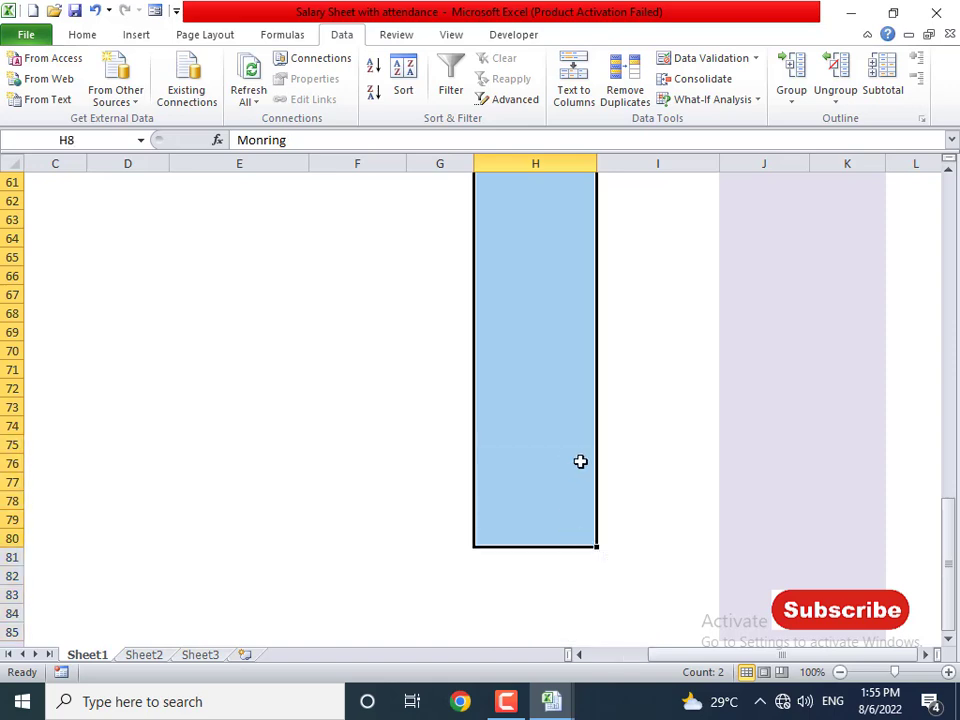
- Apply a list validation of Monring, Evening to H8:H80 and check H10's dropdown
{"action": "scroll", "coordinate": [583, 444], "scroll_direction": "up", "scroll_amount": 20}
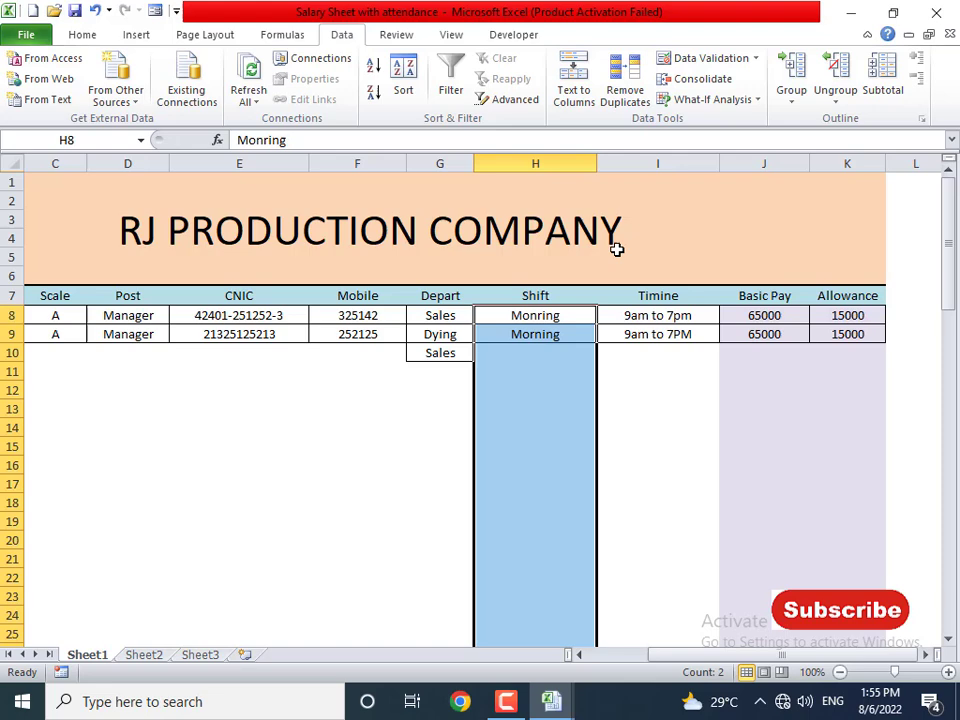
{"action": "left_click", "coordinate": [703, 58]}
{"action": "left_click", "coordinate": [577, 314]}
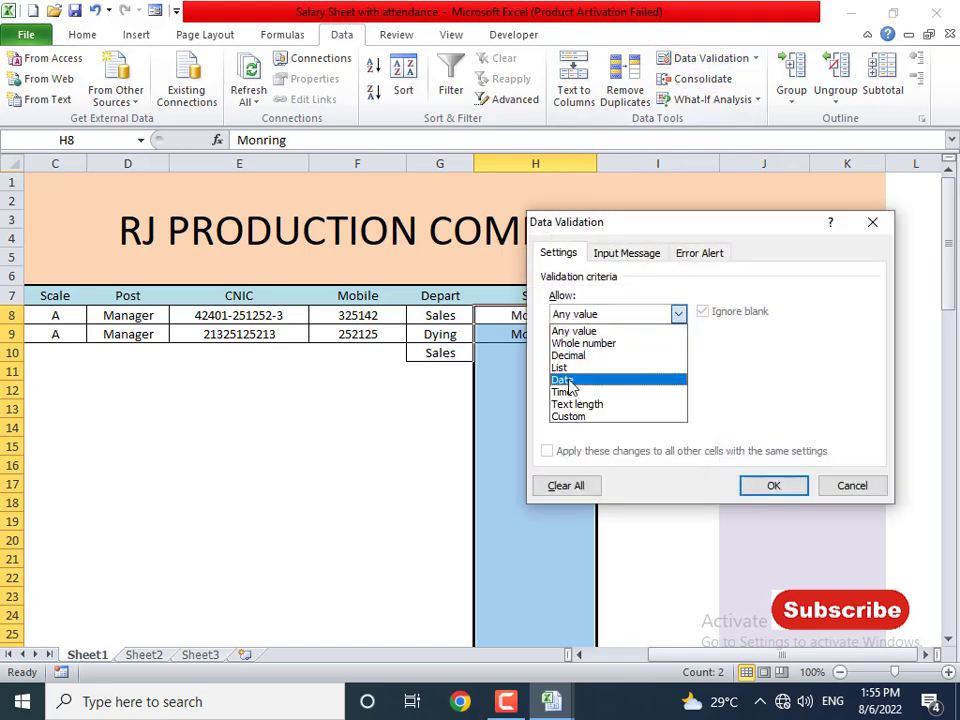
{"action": "left_click", "coordinate": [565, 368]}
{"action": "left_click", "coordinate": [587, 390]}
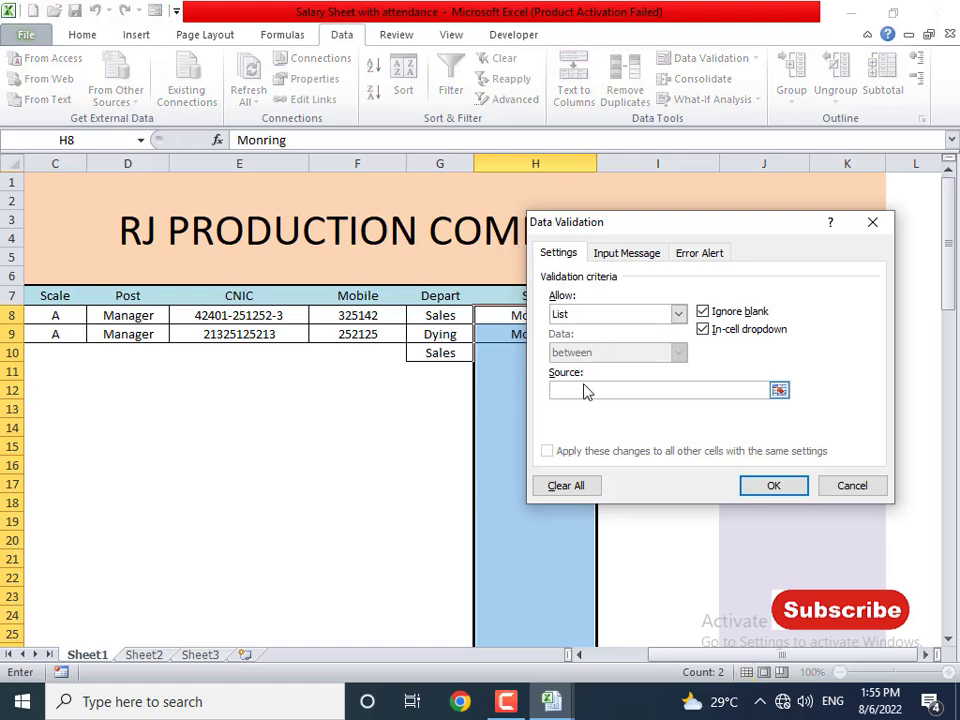
{"action": "type", "text": "Monring, Evening"}
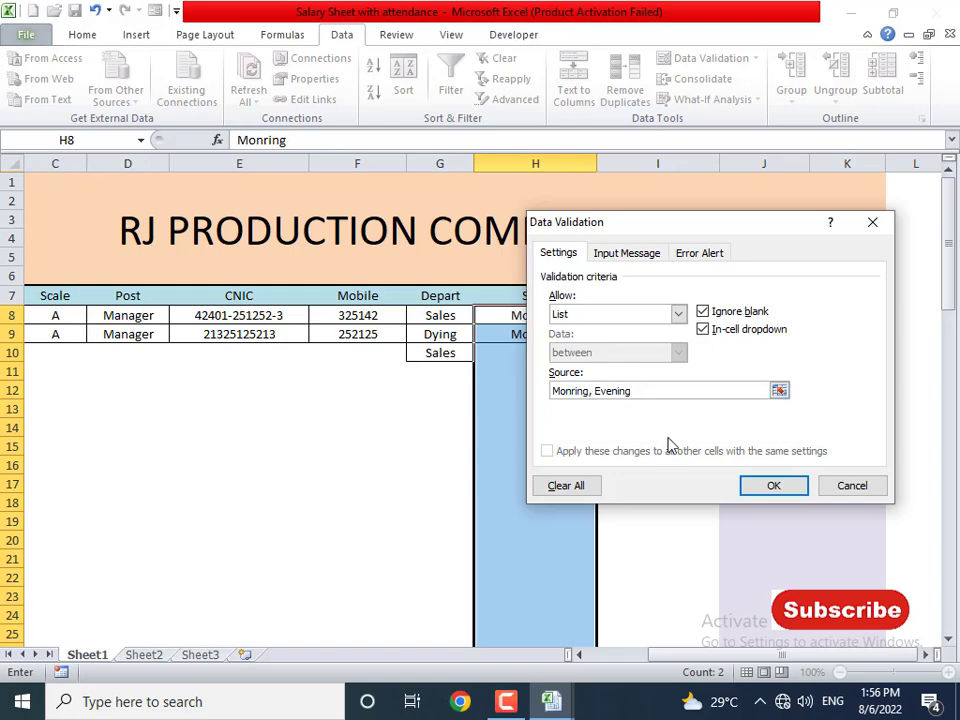
{"action": "left_click", "coordinate": [773, 485]}
{"action": "left_click", "coordinate": [540, 356]}
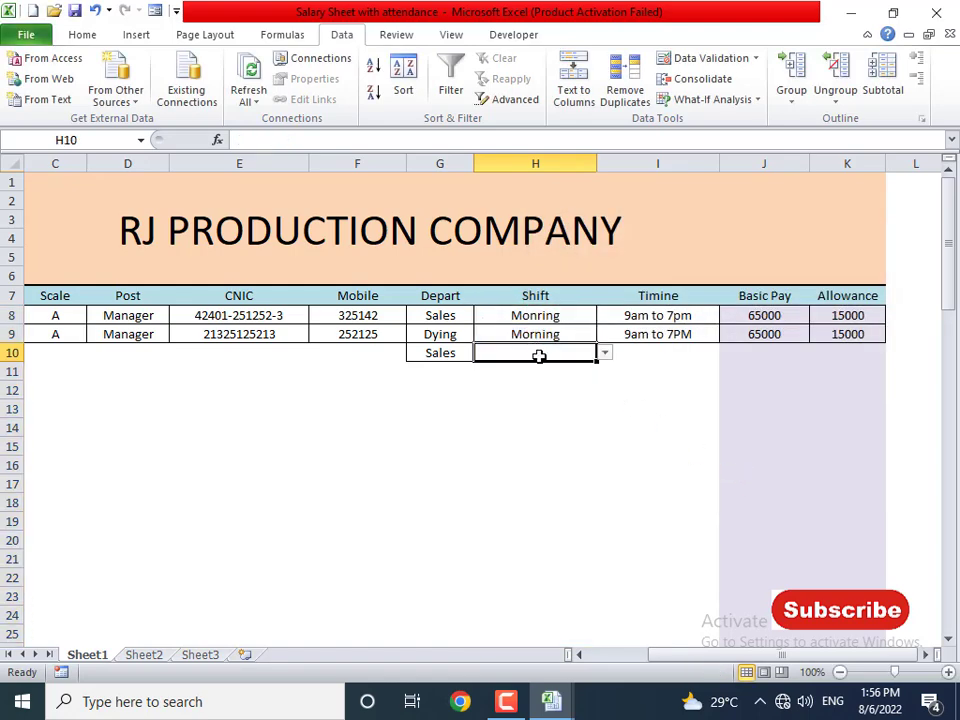
{"action": "left_click", "coordinate": [608, 354]}
{"action": "left_click", "coordinate": [608, 353]}
- Correct the I7 header from Timine to Timing
{"action": "left_click", "coordinate": [665, 297]}
{"action": "double_click", "coordinate": [665, 297]}
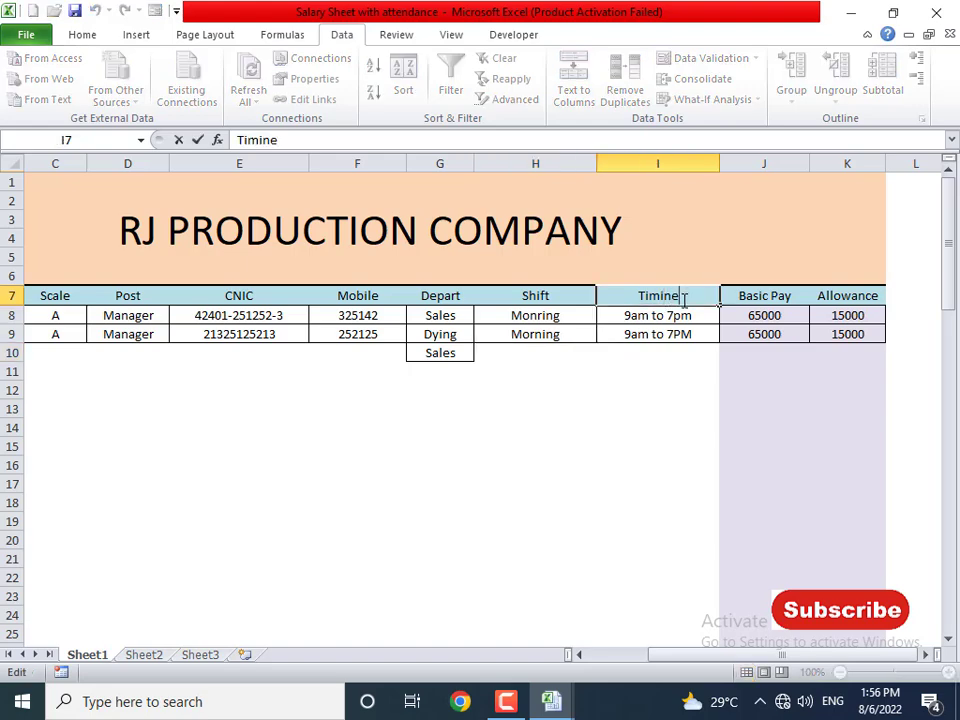
{"action": "key", "text": "BackSpace"}
{"action": "type", "text": "g"}
{"action": "key", "text": "Return"}
- Give I8:I80 a list validation of 9am to 6pm, 7pm to 4am
{"action": "left_click_drag", "start_coordinate": [657, 315], "coordinate": [656, 596]}
{"action": "left_click", "coordinate": [690, 58]}
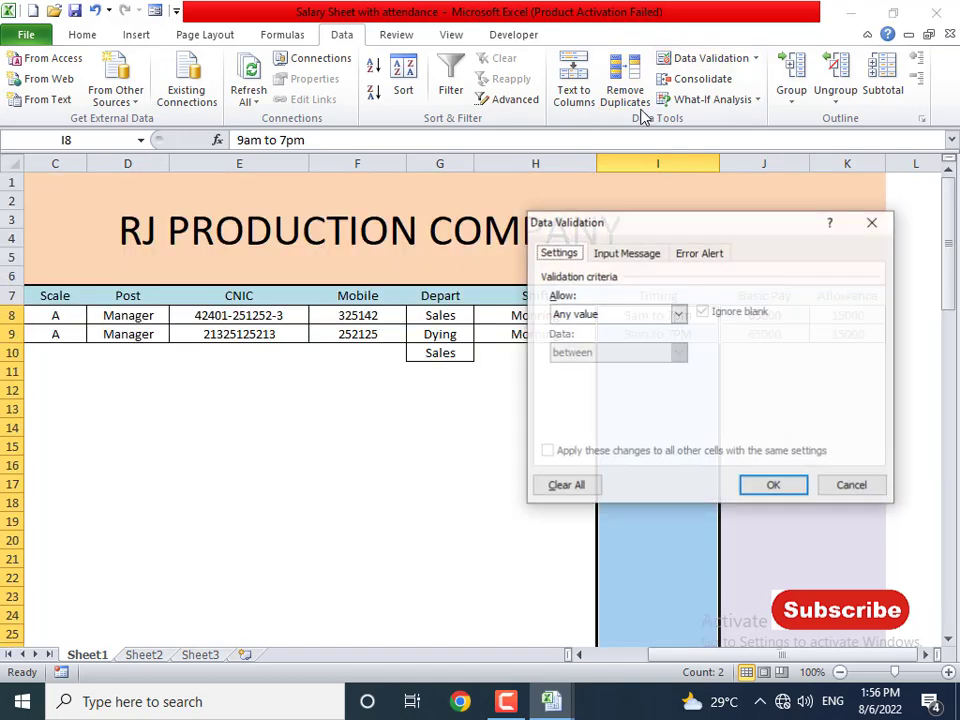
{"action": "left_click", "coordinate": [600, 316]}
{"action": "left_click", "coordinate": [588, 368]}
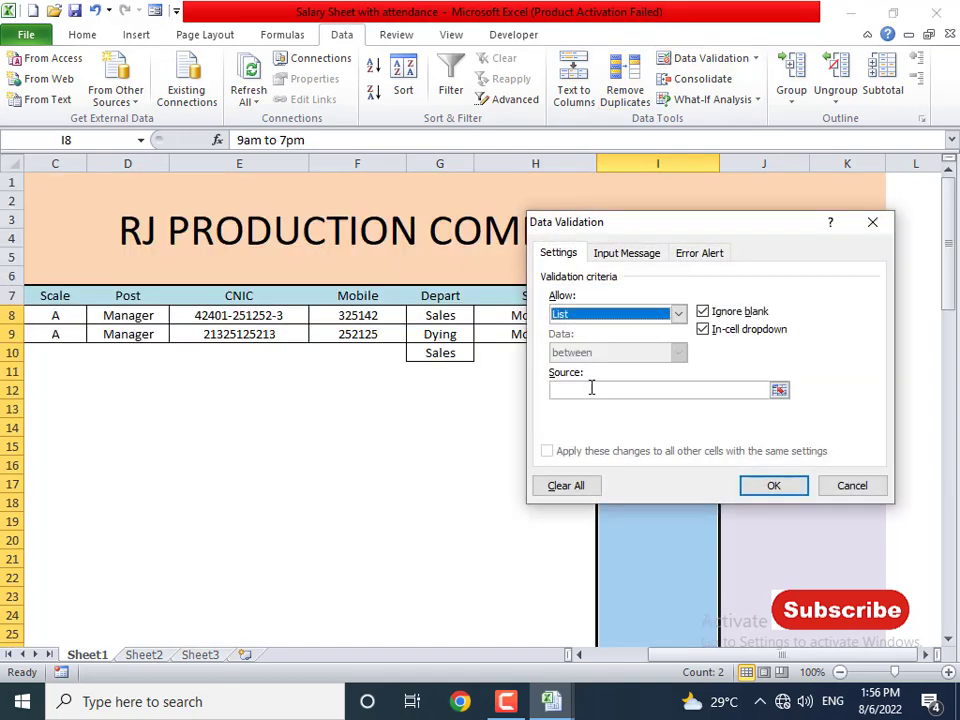
{"action": "left_click", "coordinate": [588, 390]}
{"action": "type", "text": "7am to"}
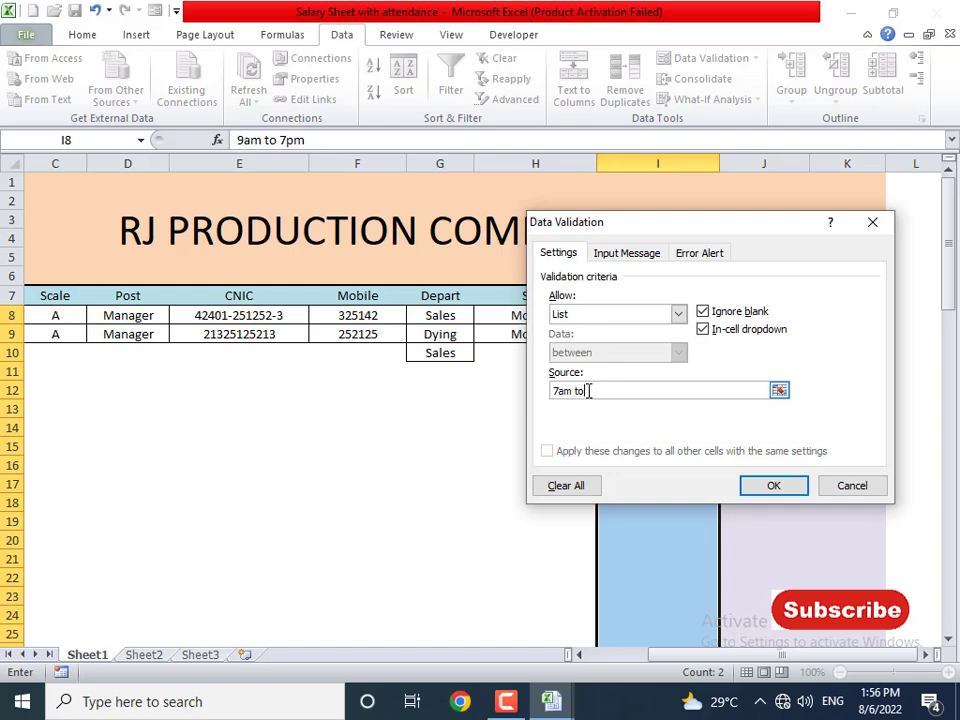
{"action": "key", "text": "BackSpace"}
{"action": "key", "text": "BackSpace"}
{"action": "key", "text": "BackSpace"}
{"action": "key", "text": "BackSpace"}
{"action": "key", "text": "BackSpace"}
{"action": "type", "text": "9am to 7pm"}
{"action": "key", "text": "BackSpace"}
{"action": "key", "text": "BackSpace"}
{"action": "key", "text": "BackSpace"}
{"action": "left_click_drag", "start_coordinate": [658, 230], "coordinate": [634, 289]}
{"action": "type", "text": "6"}
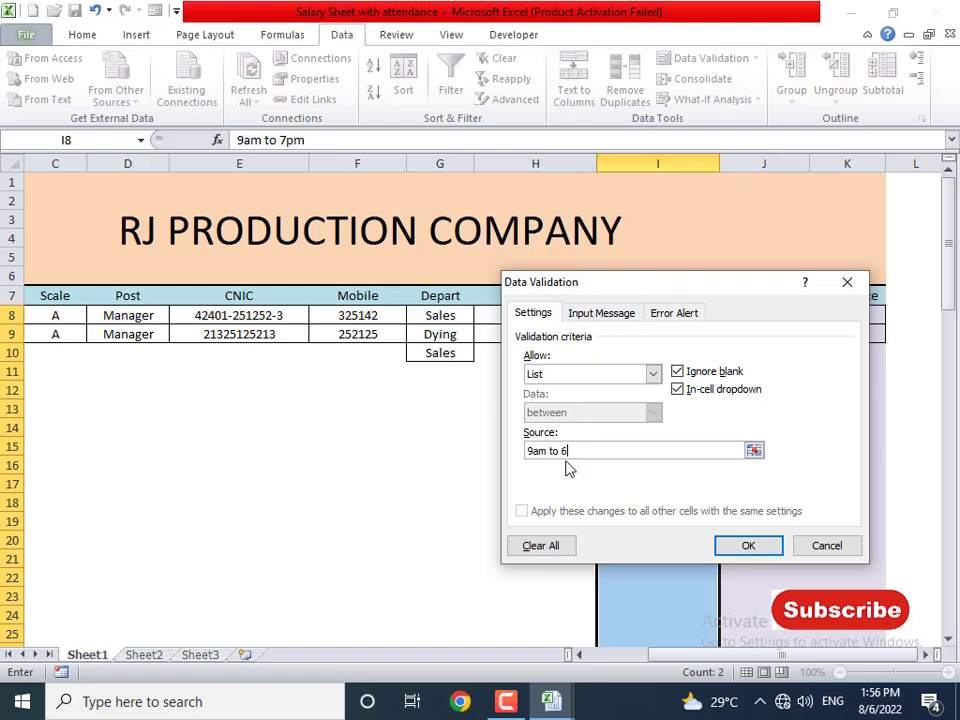
{"action": "type", "text": "pm, 7pm to 4am"}
{"action": "key", "text": "Return"}
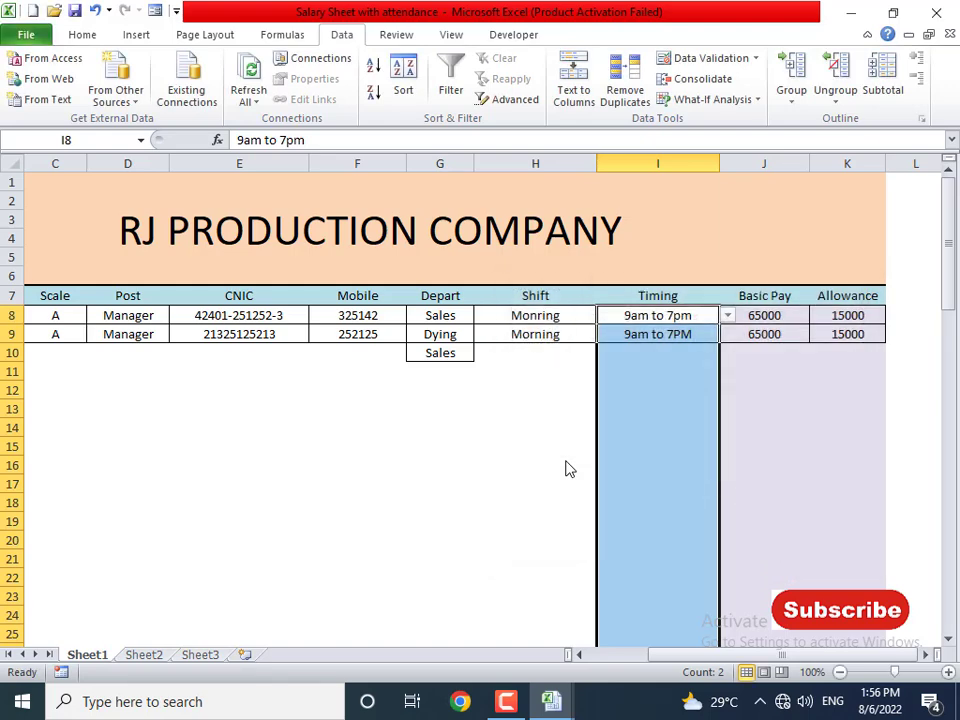
- Change I8's timing to 9am to 6pm
{"action": "left_click", "coordinate": [688, 315]}
{"action": "double_click", "coordinate": [688, 315]}
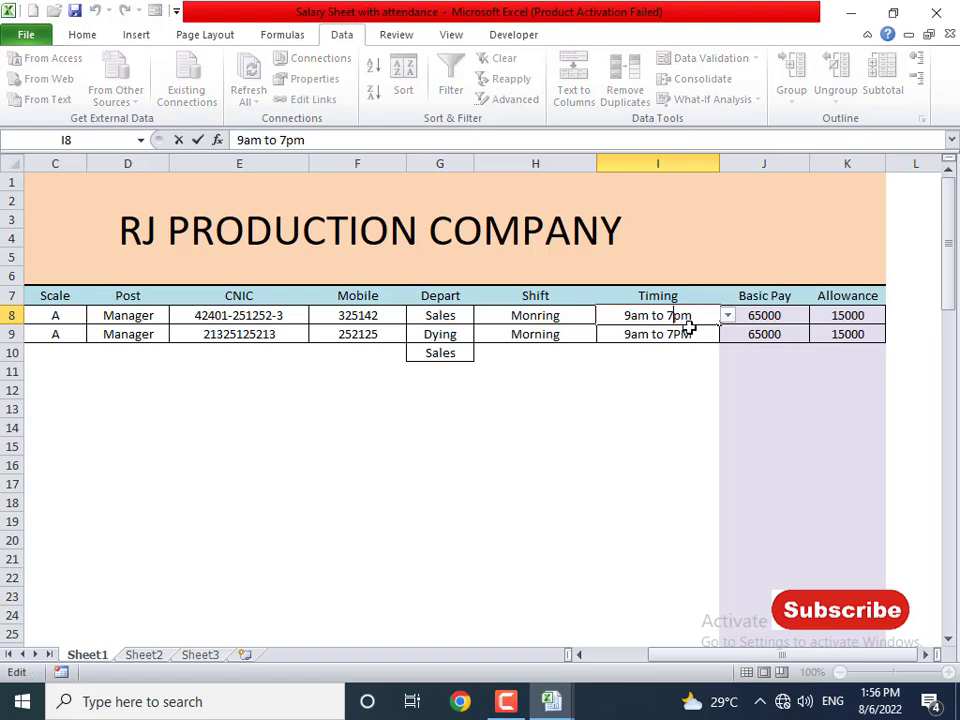
{"action": "key", "text": "BackSpace"}
{"action": "type", "text": "6"}
{"action": "key", "text": "Return"}
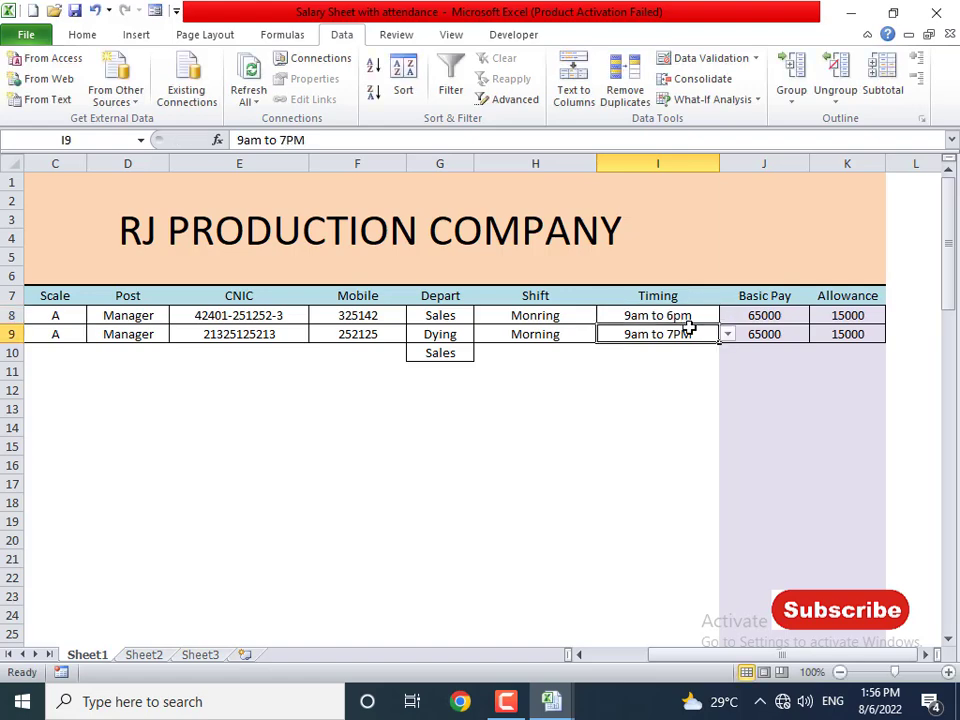
- Cancel the rejected I9 edit, clear I9, and choose 7pm to 4am from its dropdown
{"action": "double_click", "coordinate": [689, 328]}
{"action": "key", "text": "Left"}
{"action": "key", "text": "BackSpace"}
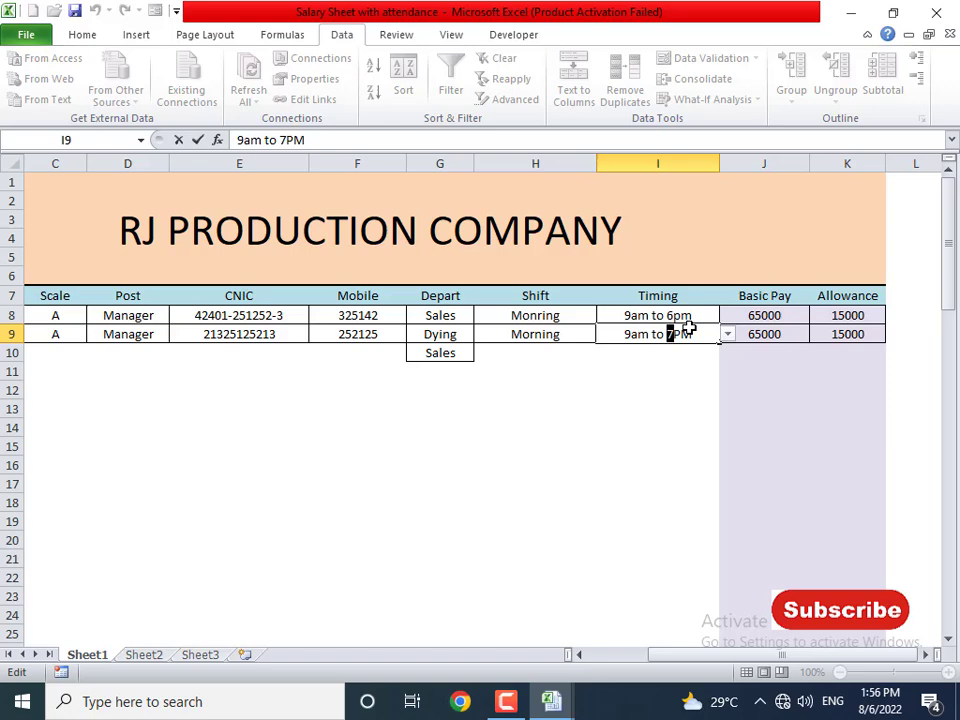
{"action": "type", "text": "6"}
{"action": "key", "text": "Return"}
{"action": "key", "text": "Return"}
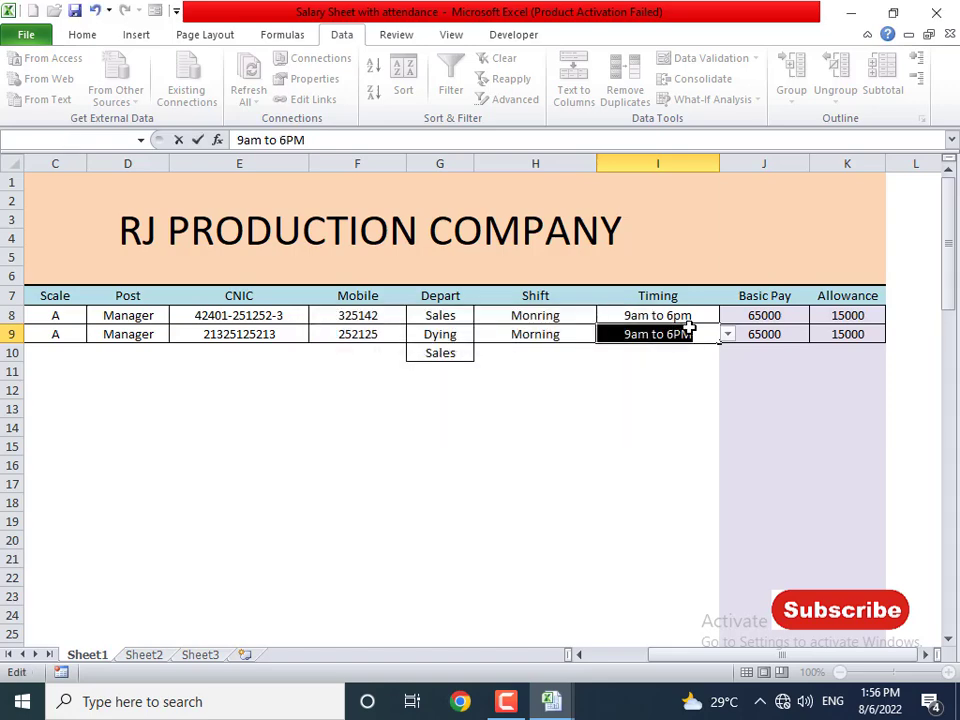
{"action": "left_click", "coordinate": [689, 334]}
{"action": "key", "text": "Return"}
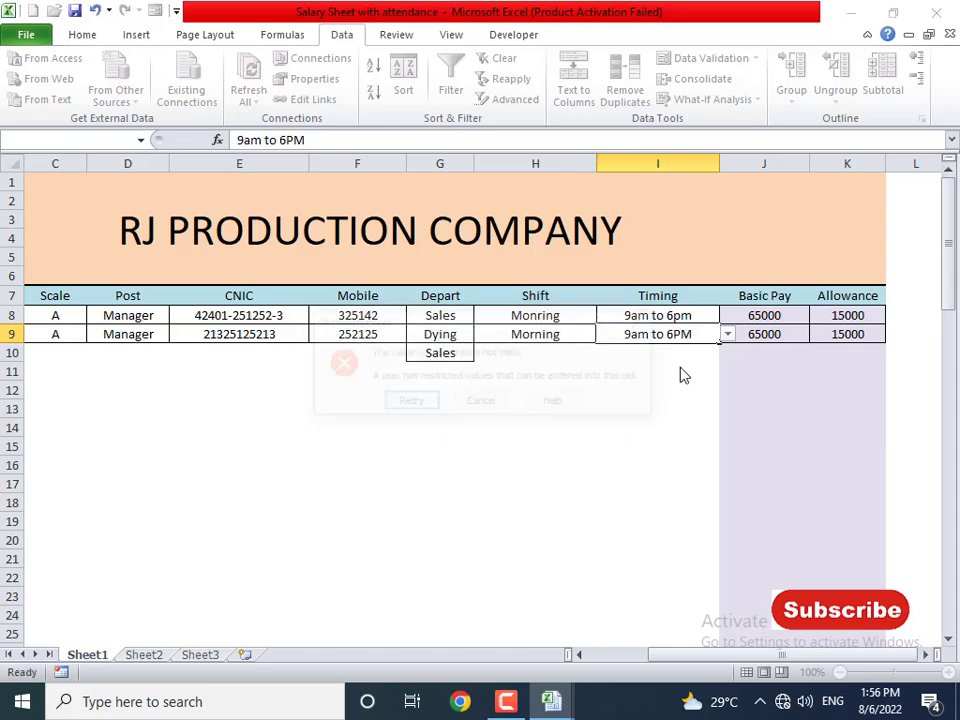
{"action": "left_click", "coordinate": [484, 409]}
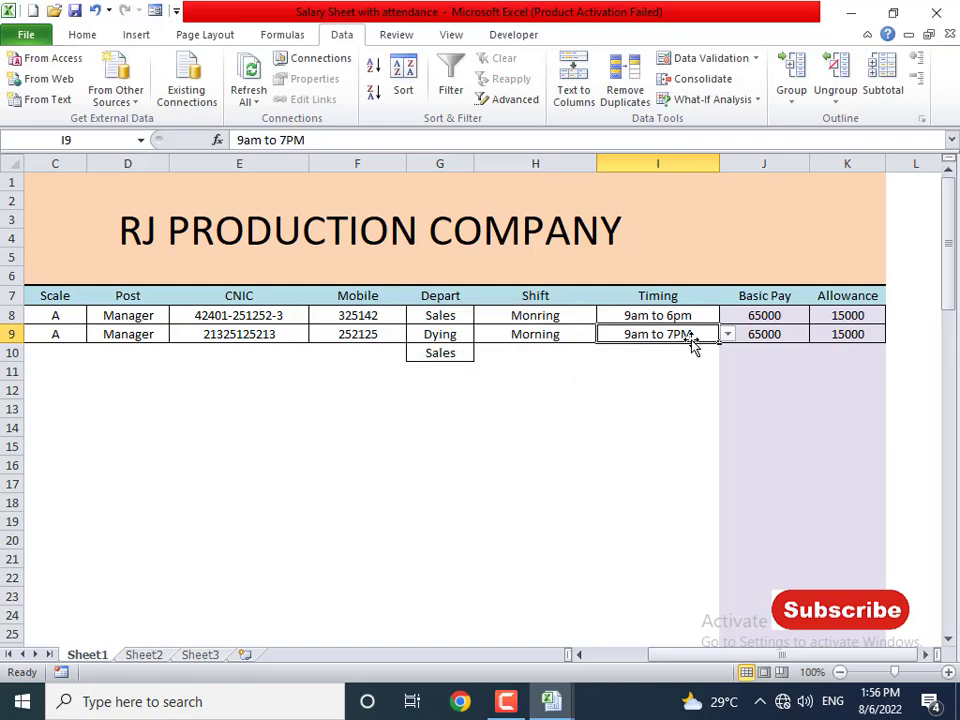
{"action": "key", "text": "Delete"}
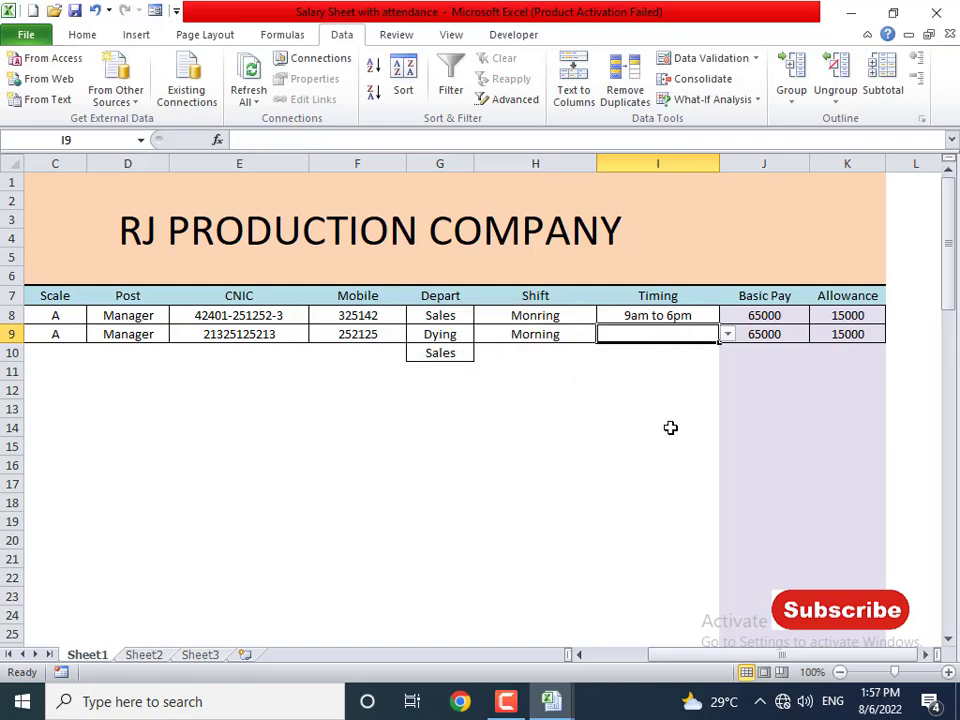
{"action": "left_click", "coordinate": [727, 337]}
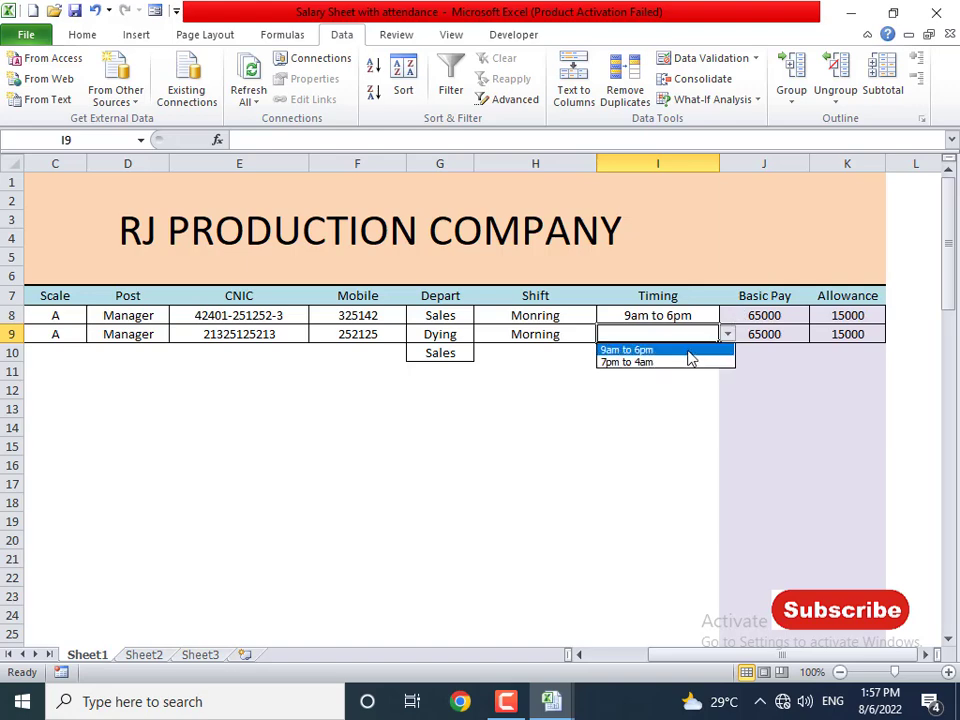
{"action": "left_click", "coordinate": [688, 362]}
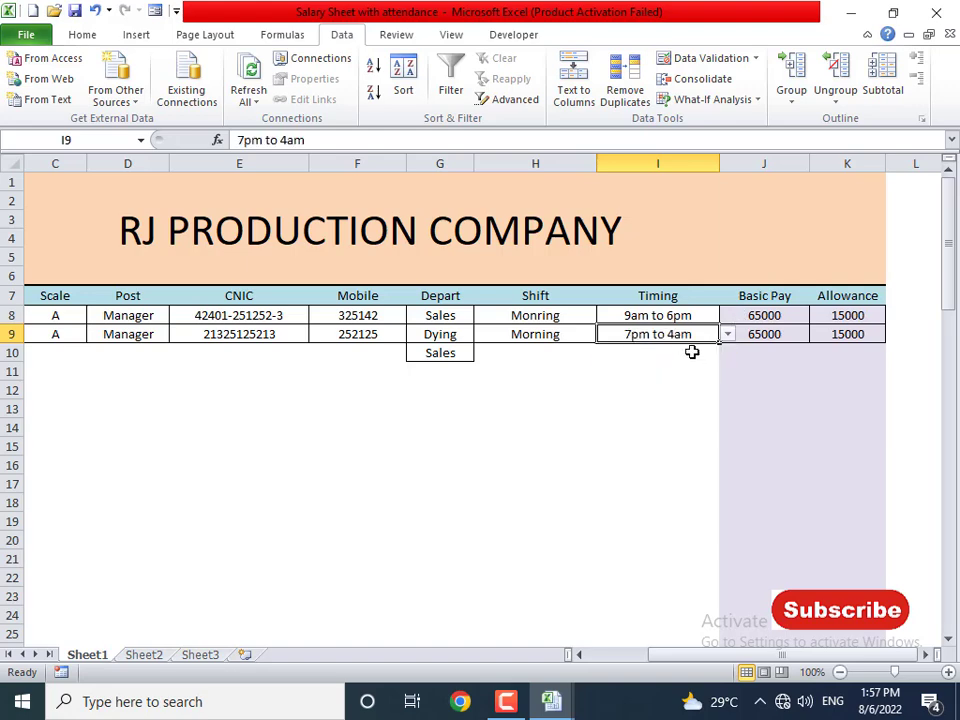
- Delete the stray Sales from G10 and select the table's header row from A7
{"action": "left_click", "coordinate": [461, 357]}
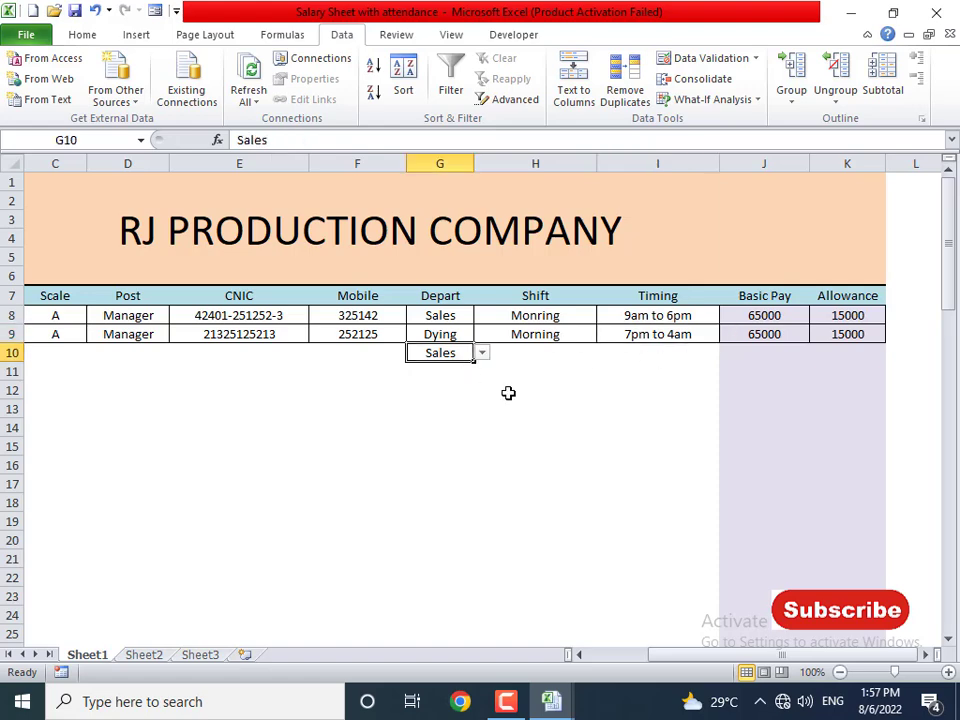
{"action": "key", "text": "Delete"}
{"action": "key", "text": "Up"}
{"action": "key", "text": "Up"}
{"action": "key", "text": "Left"}
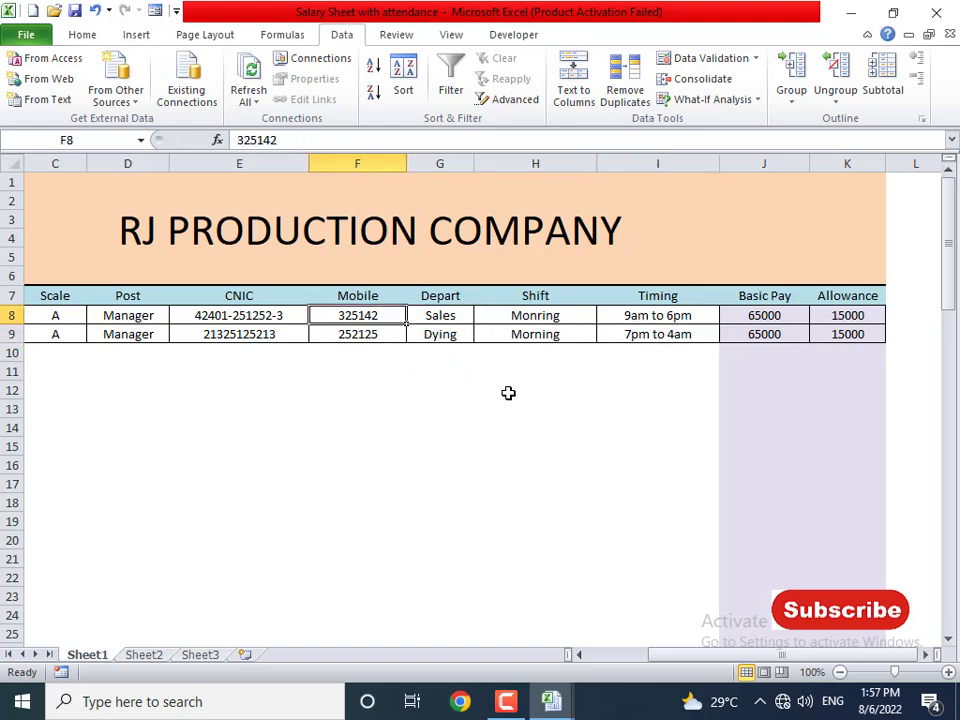
{"action": "key", "text": "Home"}
{"action": "key", "text": "Right"}
{"action": "key", "text": "Right"}
{"action": "key", "text": "Right"}
{"action": "key", "text": "Right"}
{"action": "key", "text": "Right"}
{"action": "key", "text": "Right"}
{"action": "key", "text": "Right"}
{"action": "key", "text": "Right"}
{"action": "key", "text": "Right"}
{"action": "key", "text": "Right"}
{"action": "key", "text": "Right"}
{"action": "key", "text": "Right"}
{"action": "key", "text": "Right"}
{"action": "key", "text": "Right"}
{"action": "key", "text": "Right"}
{"action": "key", "text": "Right"}
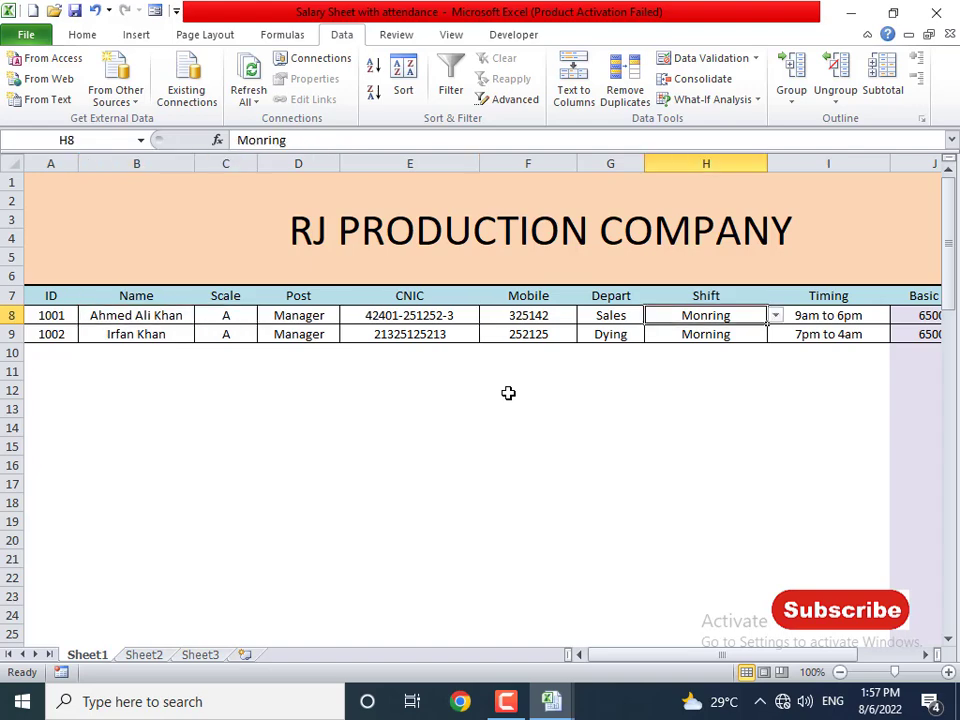
{"action": "key", "text": "Left"}
{"action": "key", "text": "Left"}
{"action": "key", "text": "Left"}
{"action": "key", "text": "Left"}
{"action": "key", "text": "Left"}
{"action": "key", "text": "Left"}
{"action": "key", "text": "Left"}
{"action": "key", "text": "Left"}
{"action": "key", "text": "Left"}
{"action": "key", "text": "Left"}
{"action": "key", "text": "Left"}
{"action": "key", "text": "Left"}
{"action": "key", "text": "Left"}
{"action": "key", "text": "Left"}
{"action": "key", "text": "Left"}
{"action": "key", "text": "Left"}
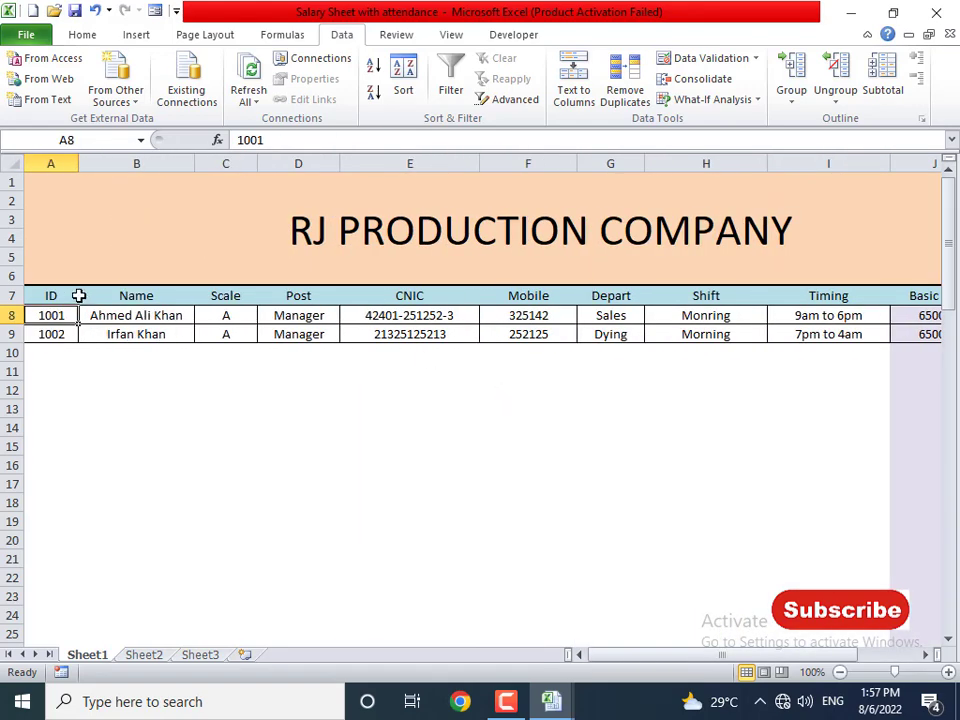
{"action": "left_click_drag", "start_coordinate": [71, 294], "coordinate": [840, 297]}
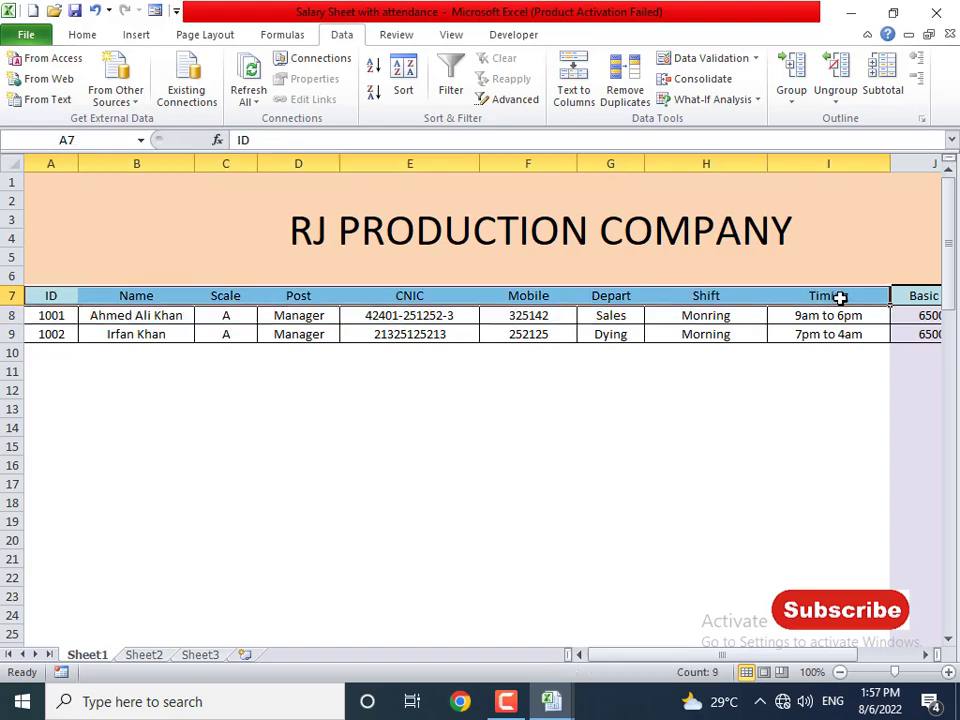
- Open the data form and try adding a new record, dismissing the 'Cannot extend table or database' errors
{"action": "left_click", "coordinate": [82, 35]}
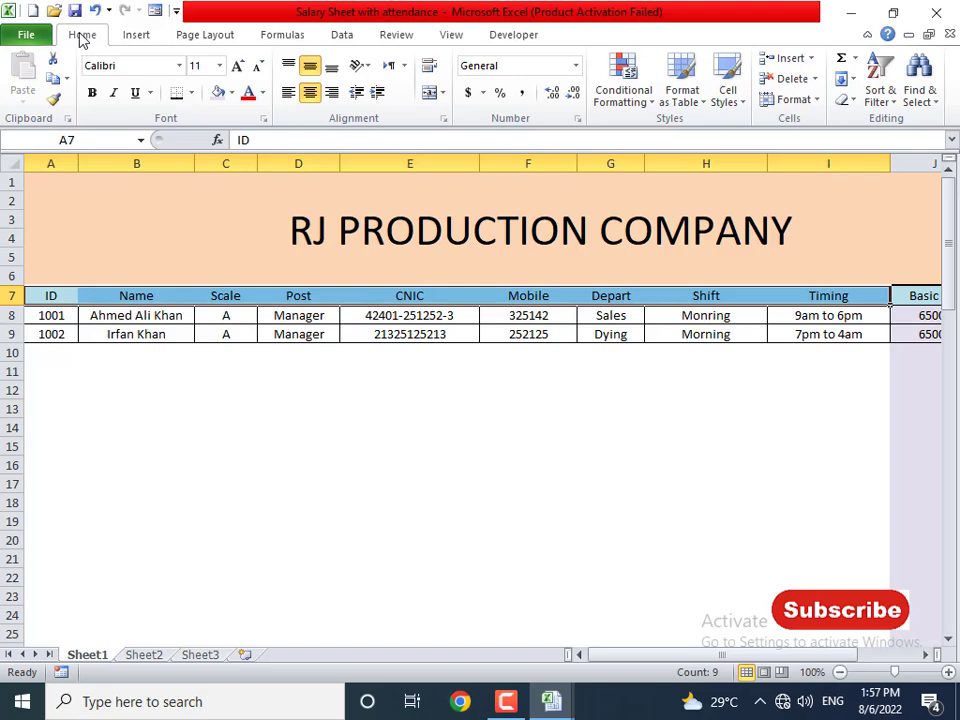
{"action": "left_click", "coordinate": [155, 10]}
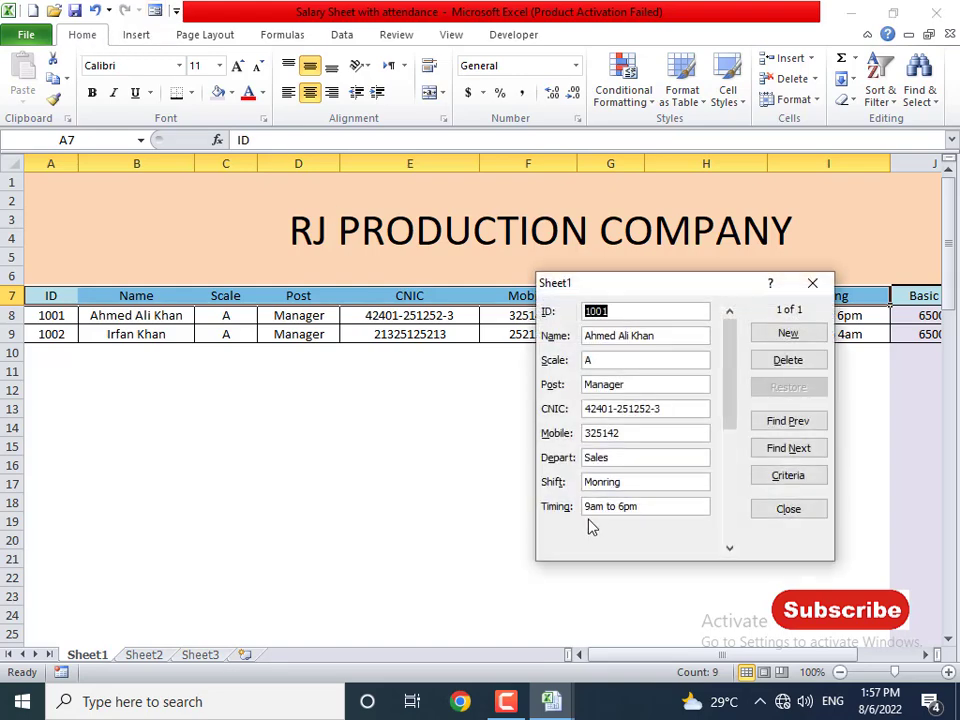
{"action": "left_click", "coordinate": [799, 333]}
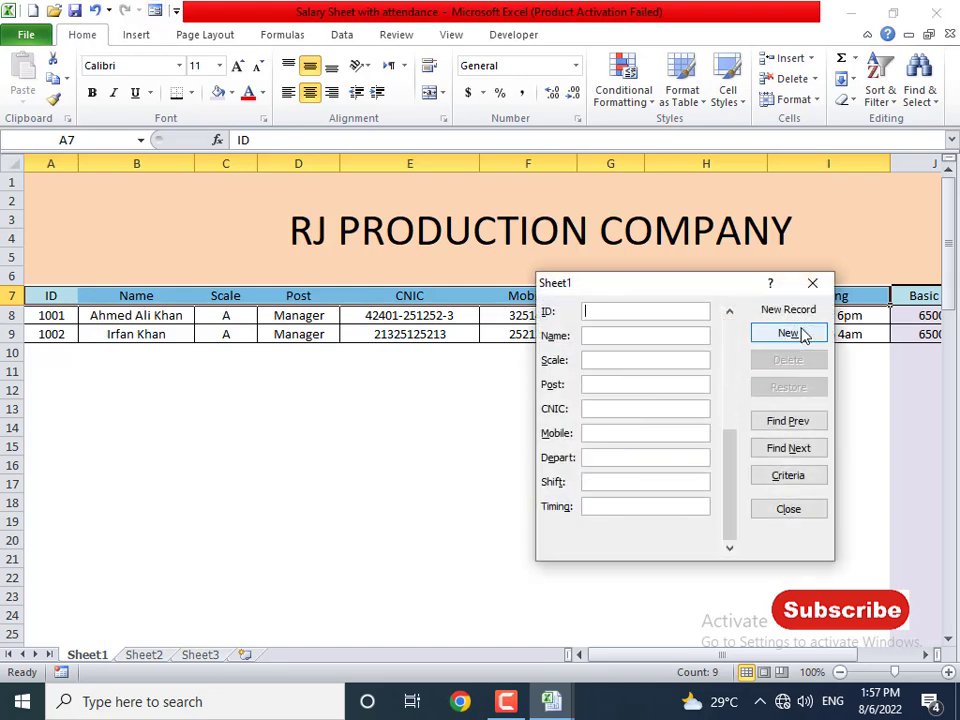
{"action": "left_click", "coordinate": [799, 333]}
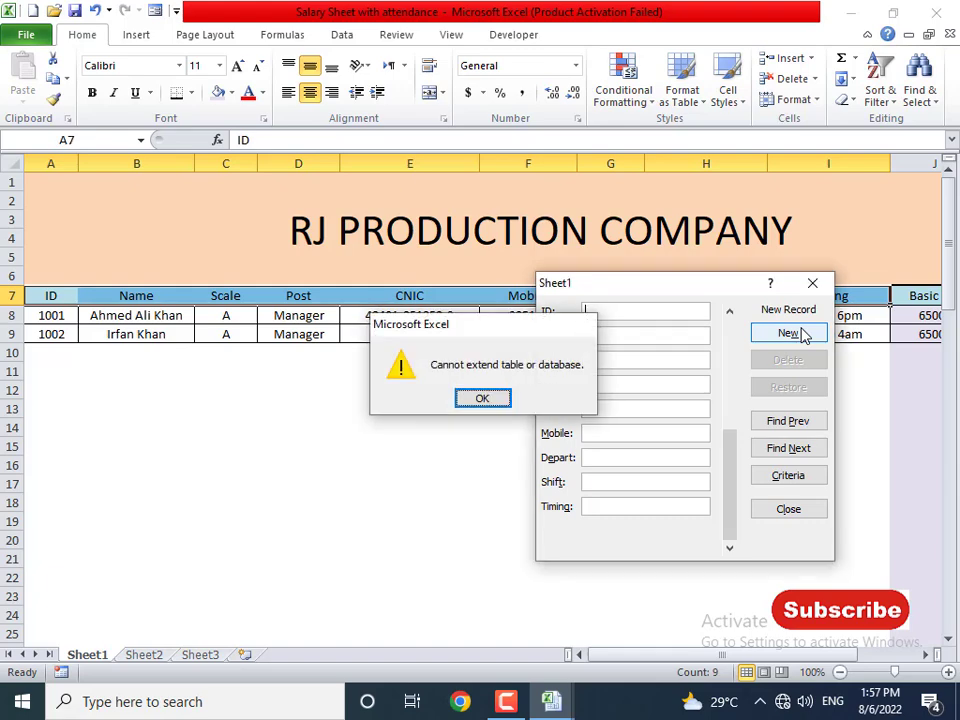
{"action": "key", "text": "Return"}
{"action": "left_click", "coordinate": [799, 335]}
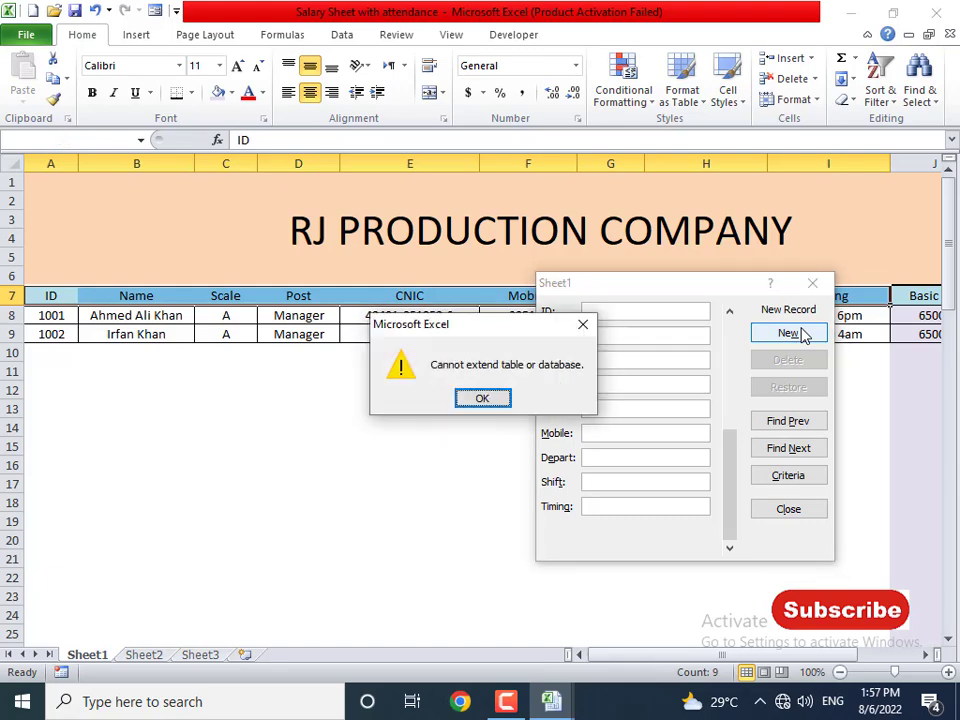
{"action": "left_click", "coordinate": [503, 400]}
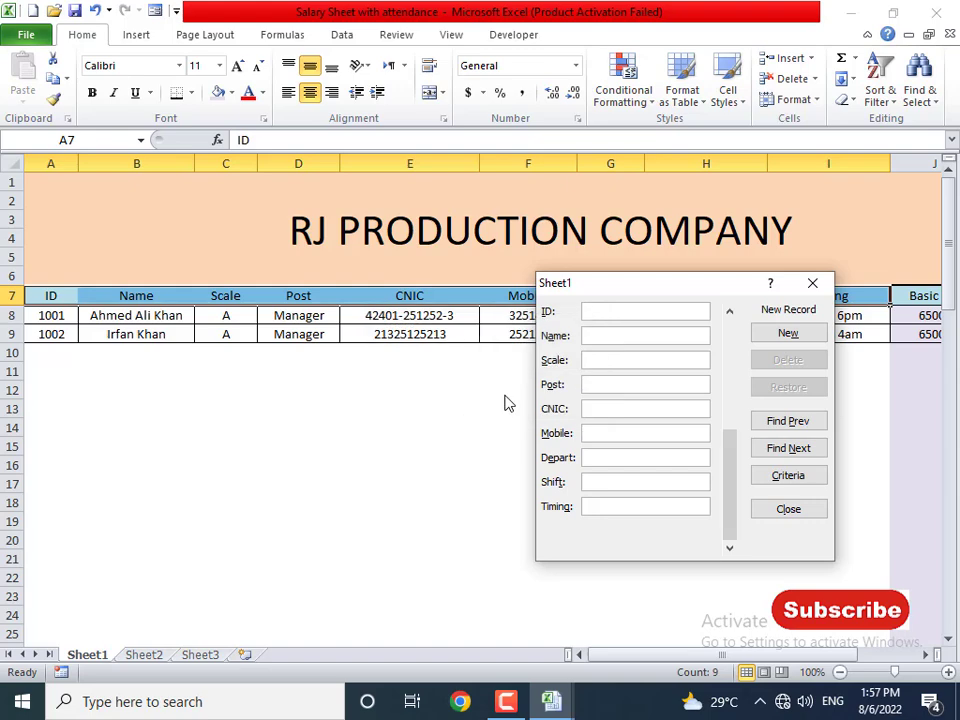
- Close the data form and select the table headers with both employee records
{"action": "left_click", "coordinate": [791, 513]}
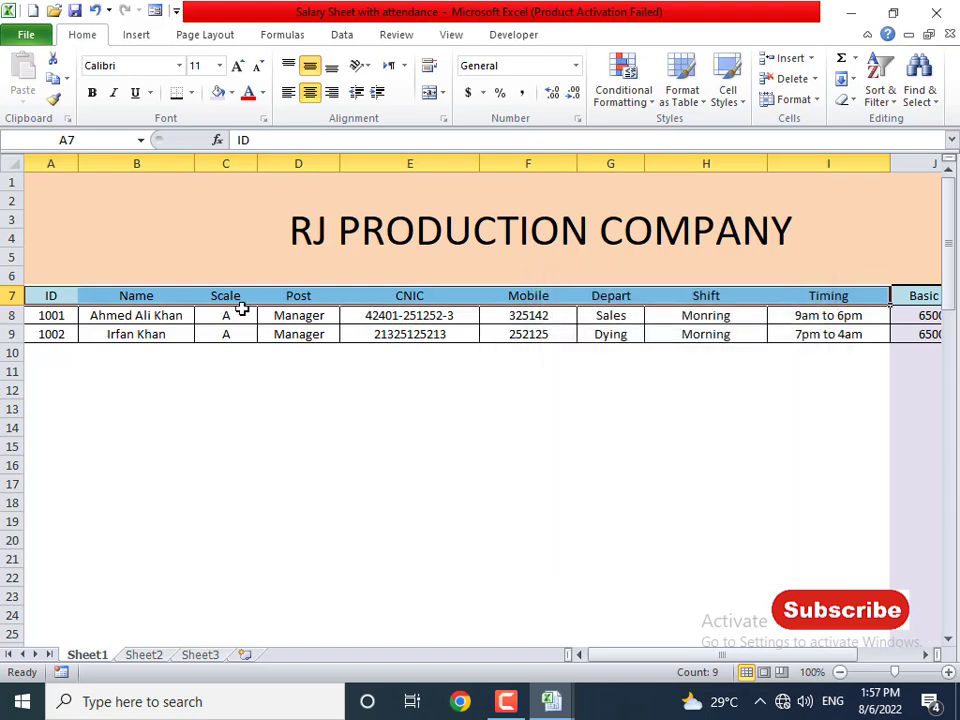
{"action": "left_click", "coordinate": [76, 331]}
{"action": "left_click_drag", "start_coordinate": [60, 297], "coordinate": [844, 330]}
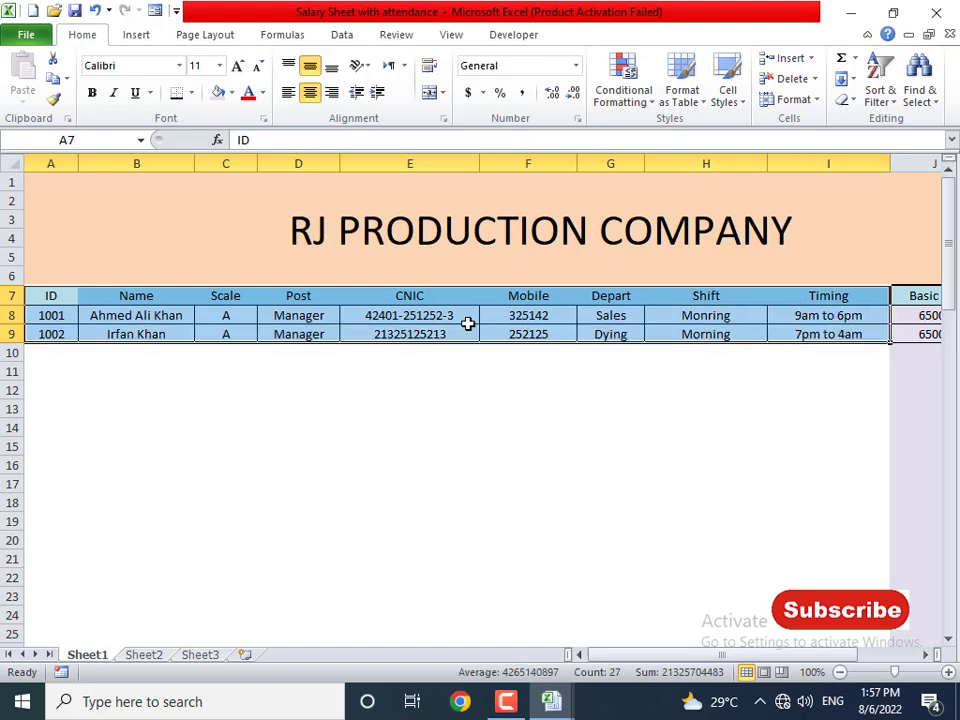
- Start new record 1003 in the data form with the employee's name, Accountant, CNIC and mobile number
{"action": "left_click", "coordinate": [155, 11]}
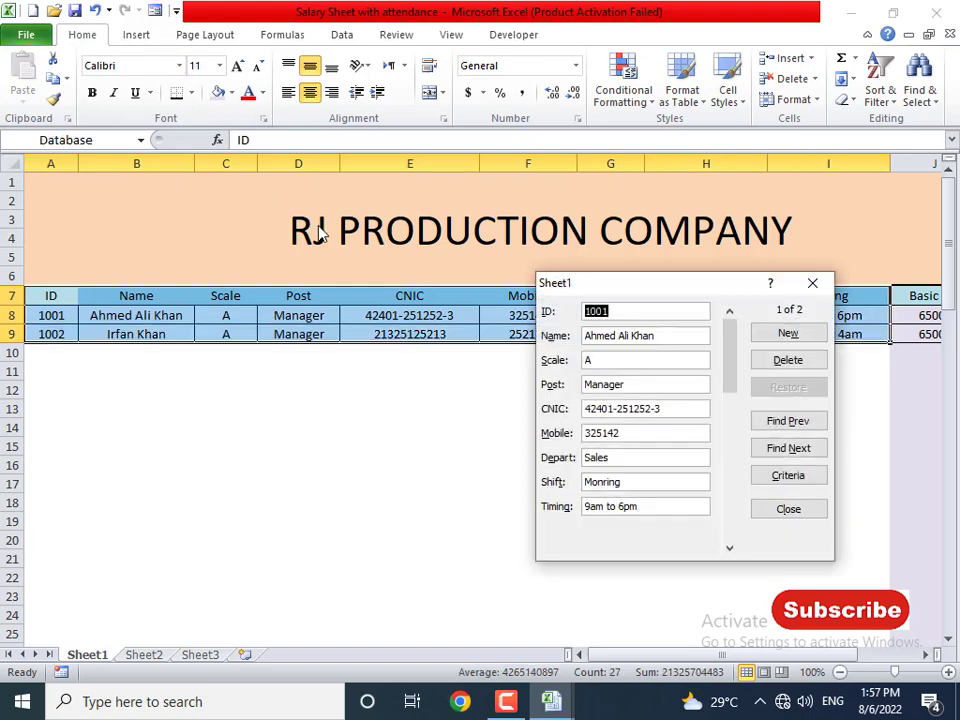
{"action": "left_click", "coordinate": [815, 333]}
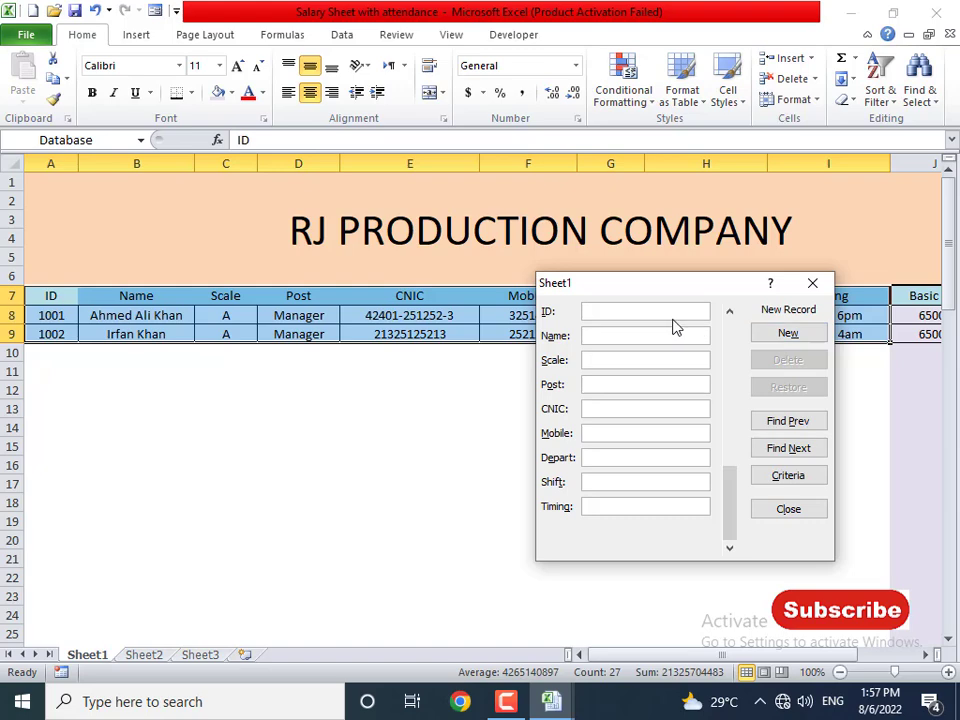
{"action": "type", "text": "1003"}
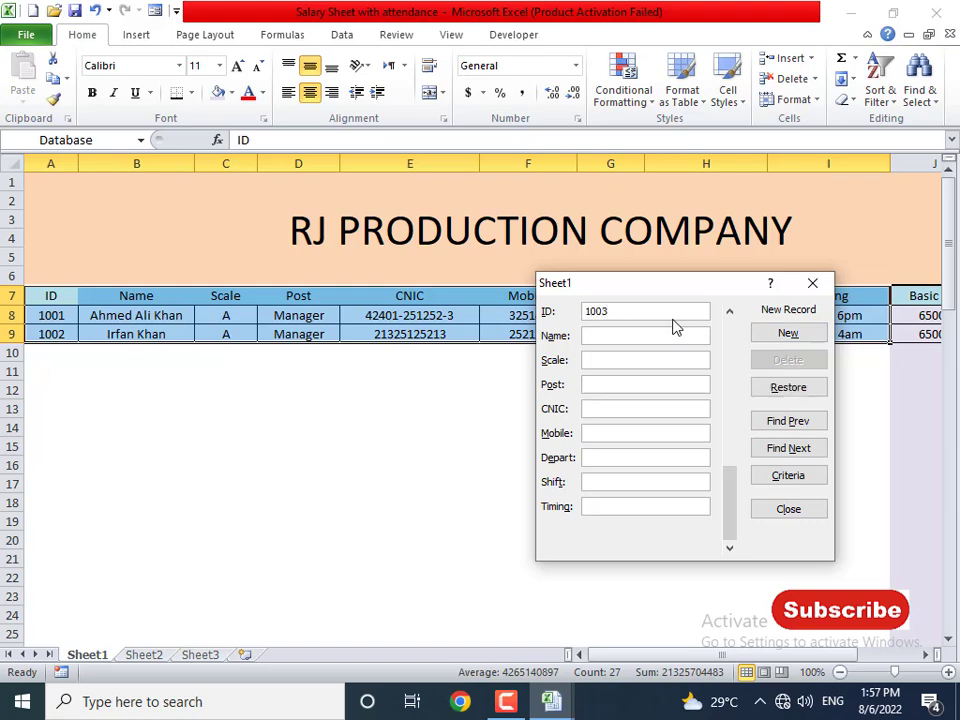
{"action": "type", "text": "Accoun"}
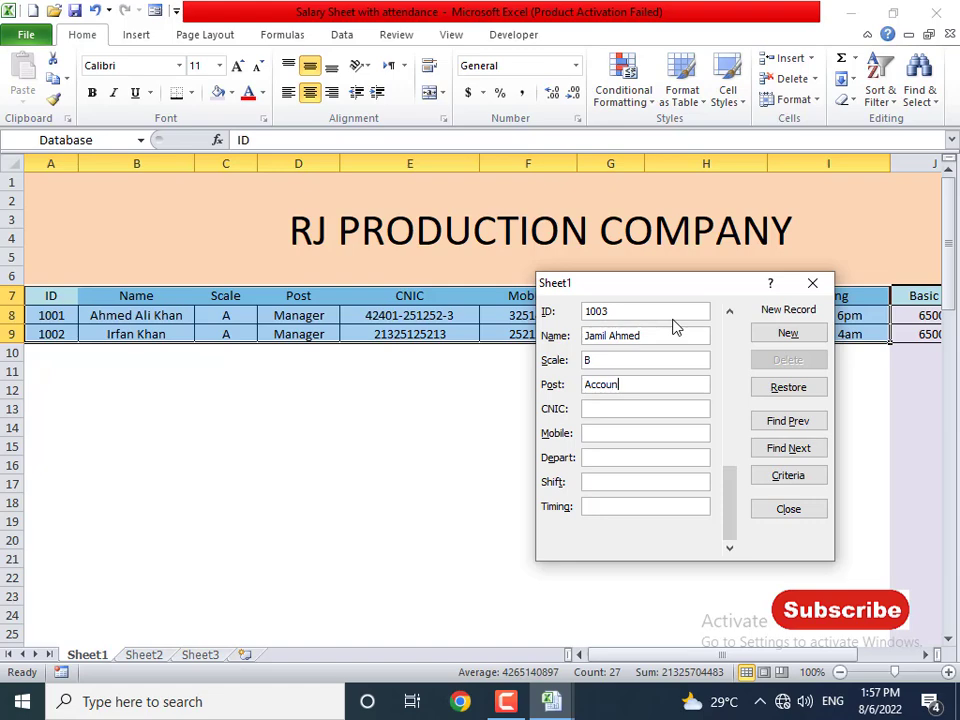
{"action": "type", "text": "tant"}
{"action": "key", "text": "Tab"}
{"action": "type", "text": "1251425"}
{"action": "key", "text": "Tab"}
{"action": "type", "text": "23251452"}
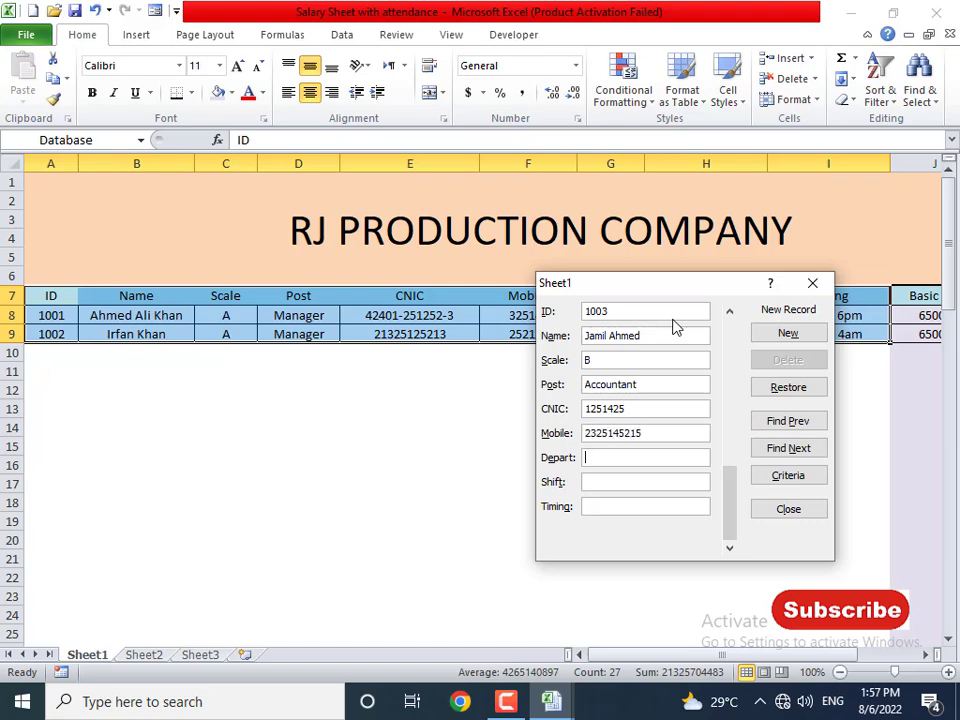
- Enter Production department, Evening shift and 7pm to 4am timing, then save the record and close the form
{"action": "left_click", "coordinate": [640, 457]}
{"action": "left_click_drag", "start_coordinate": [617, 294], "coordinate": [341, 312]}
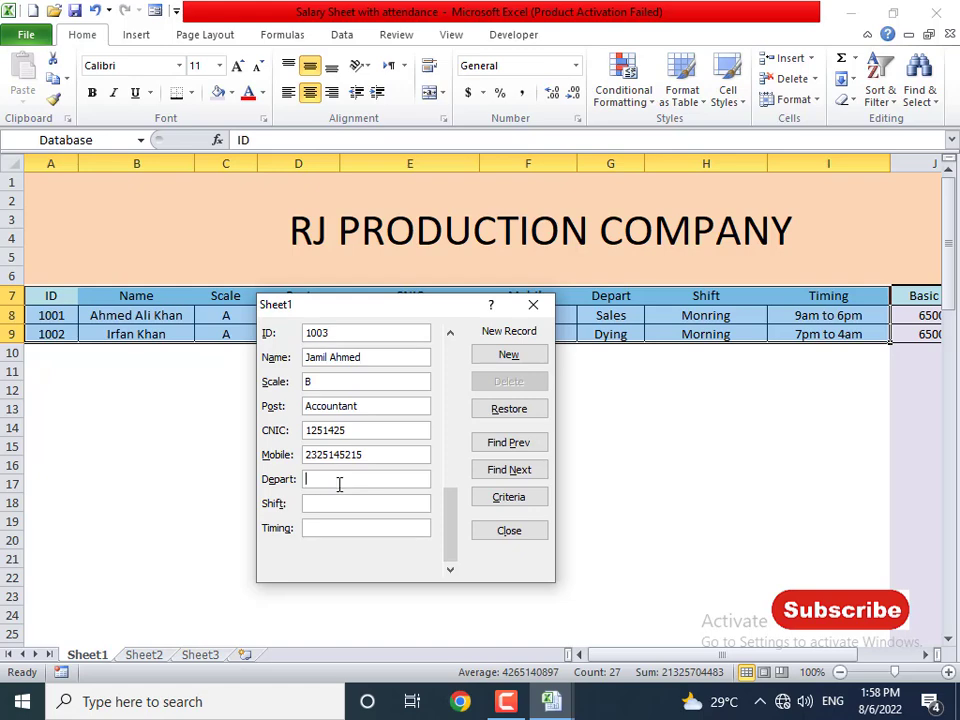
{"action": "type", "text": "Sale"}
{"action": "key", "text": "BackSpace"}
{"action": "key", "text": "BackSpace"}
{"action": "key", "text": "BackSpace"}
{"action": "key", "text": "BackSpace"}
{"action": "type", "text": "ProducMo"}
{"action": "key", "text": "BackSpace"}
{"action": "key", "text": "BackSpace"}
{"action": "type", "text": "Eveining"}
{"action": "key", "text": "Tab"}
{"action": "type", "text": "7pm to 4am"}
{"action": "left_click", "coordinate": [522, 357]}
{"action": "left_click", "coordinate": [506, 531]}
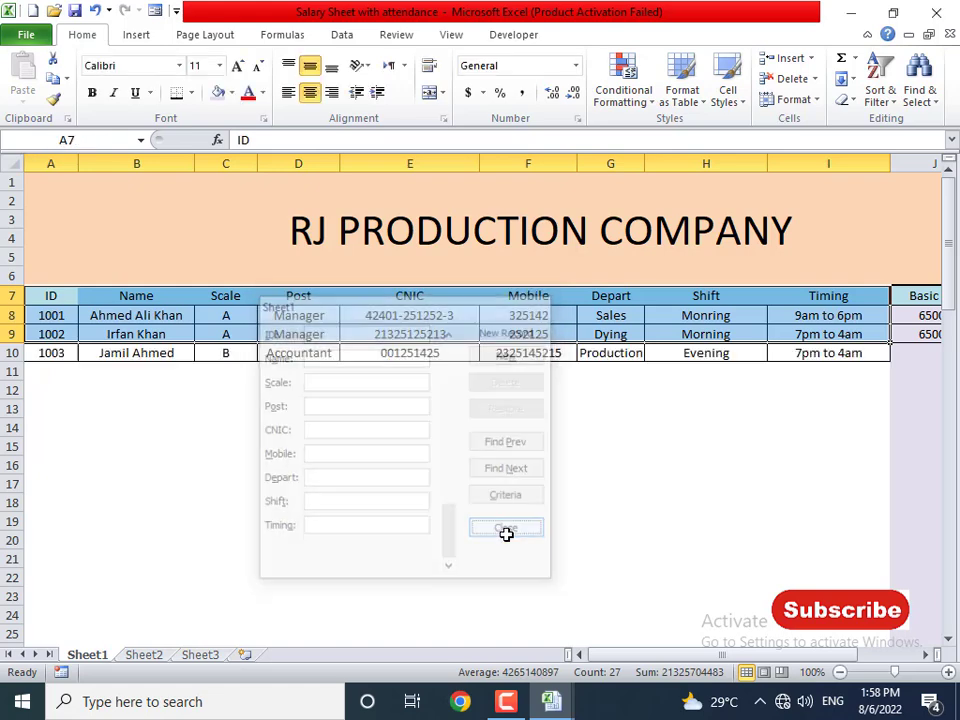
- Widen column G slightly and review the Basic Pay and Allowance formulas in rows 8 and 9
{"action": "left_click_drag", "start_coordinate": [644, 164], "coordinate": [655, 165]}
{"action": "left_click", "coordinate": [937, 350]}
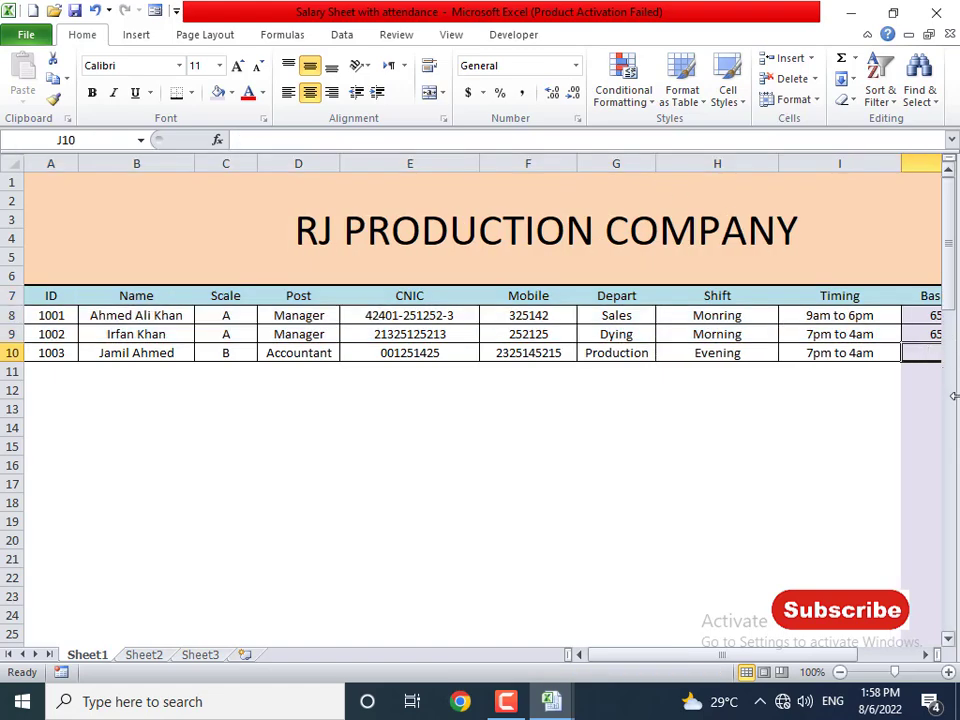
{"action": "key", "text": "Right"}
{"action": "key", "text": "Right"}
{"action": "key", "text": "Left"}
{"action": "key", "text": "Left"}
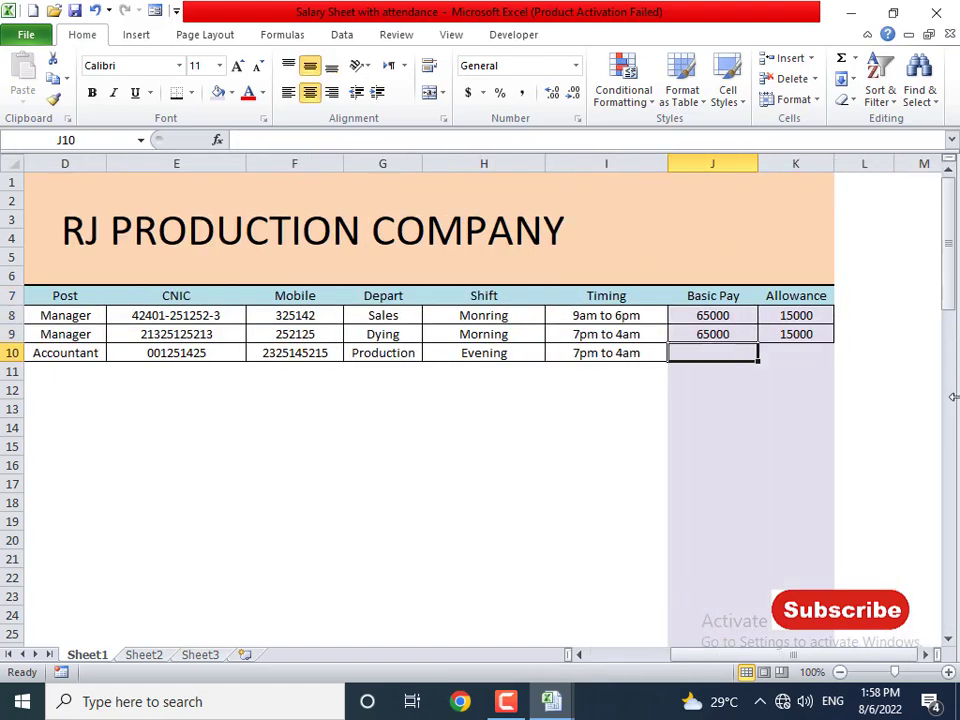
{"action": "key", "text": "Up"}
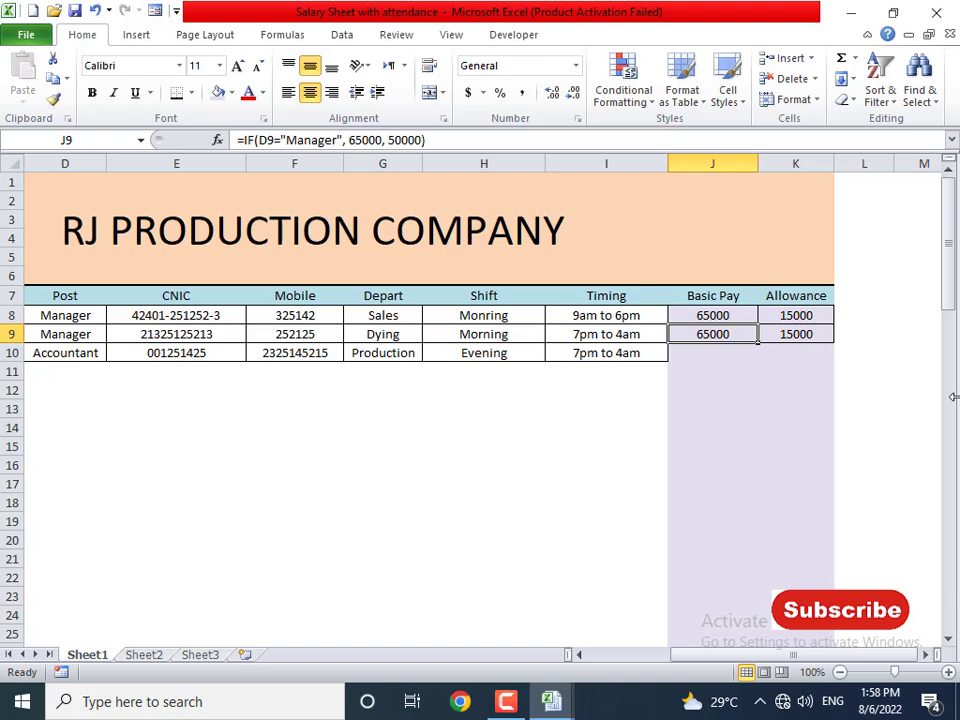
{"action": "key", "text": "Down"}
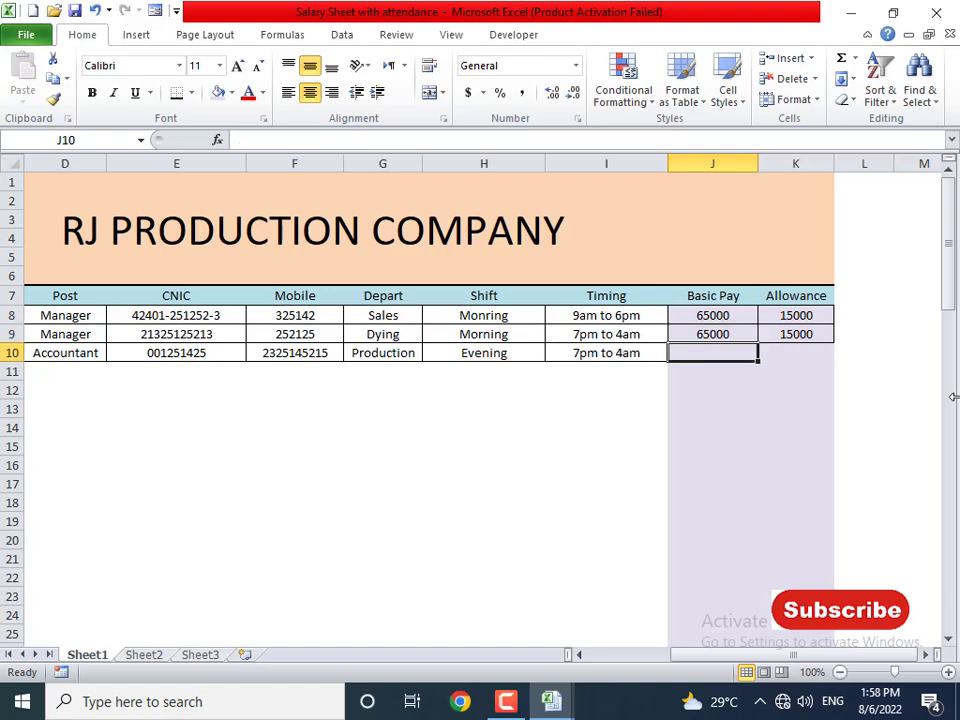
{"action": "key", "text": "Up"}
{"action": "key", "text": "Right"}
{"action": "key", "text": "Up"}
{"action": "key", "text": "Down"}
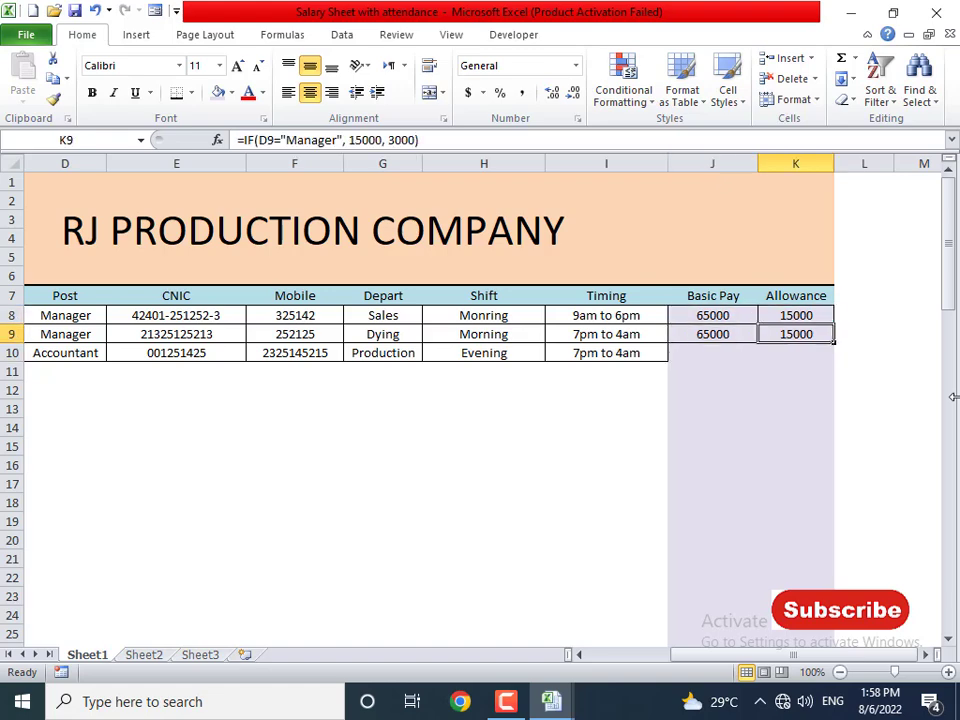
{"action": "key", "text": "Left"}
{"action": "key", "text": "Down"}
{"action": "key", "text": "Up"}
- Fill the J9:K9 pay formulas down to row 78
{"action": "key", "text": "shift+Right"}
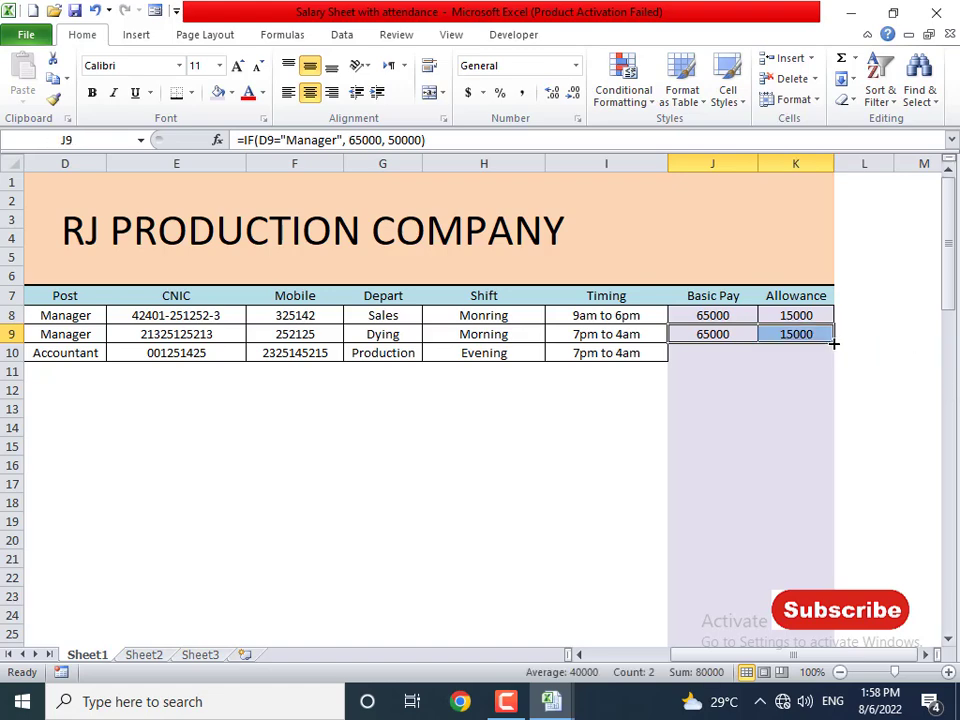
{"action": "left_click_drag", "start_coordinate": [834, 343], "coordinate": [838, 516]}
{"action": "scroll", "coordinate": [834, 518], "scroll_direction": "up", "scroll_amount": 6}
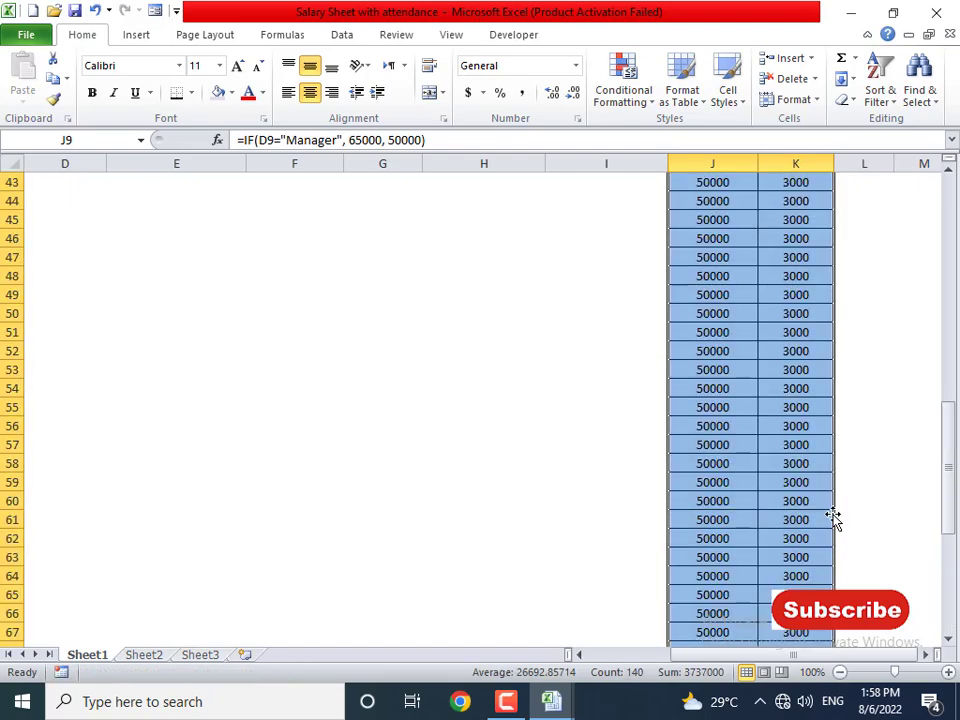
{"action": "scroll", "coordinate": [834, 518], "scroll_direction": "up", "scroll_amount": 14}
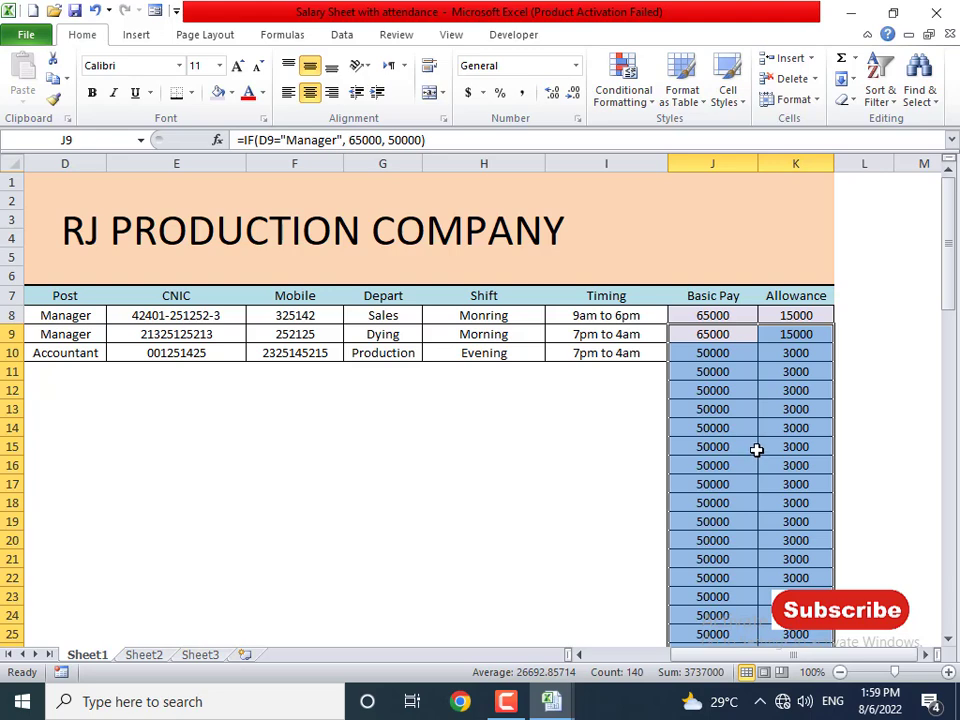
{"action": "left_click", "coordinate": [729, 360]}
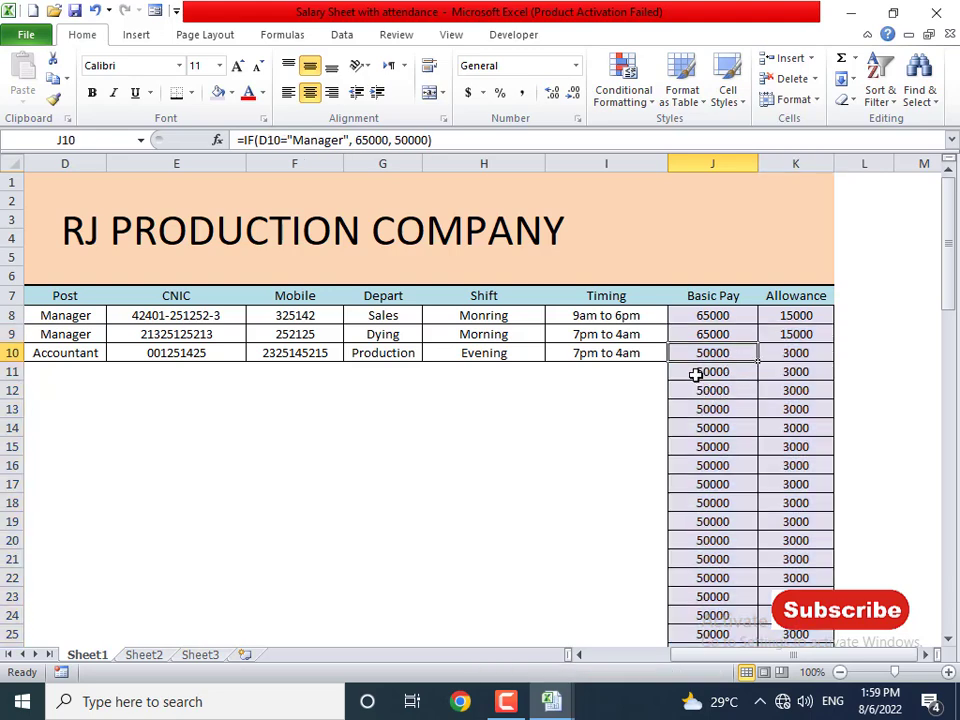
{"action": "left_click_drag", "start_coordinate": [695, 374], "coordinate": [699, 544]}
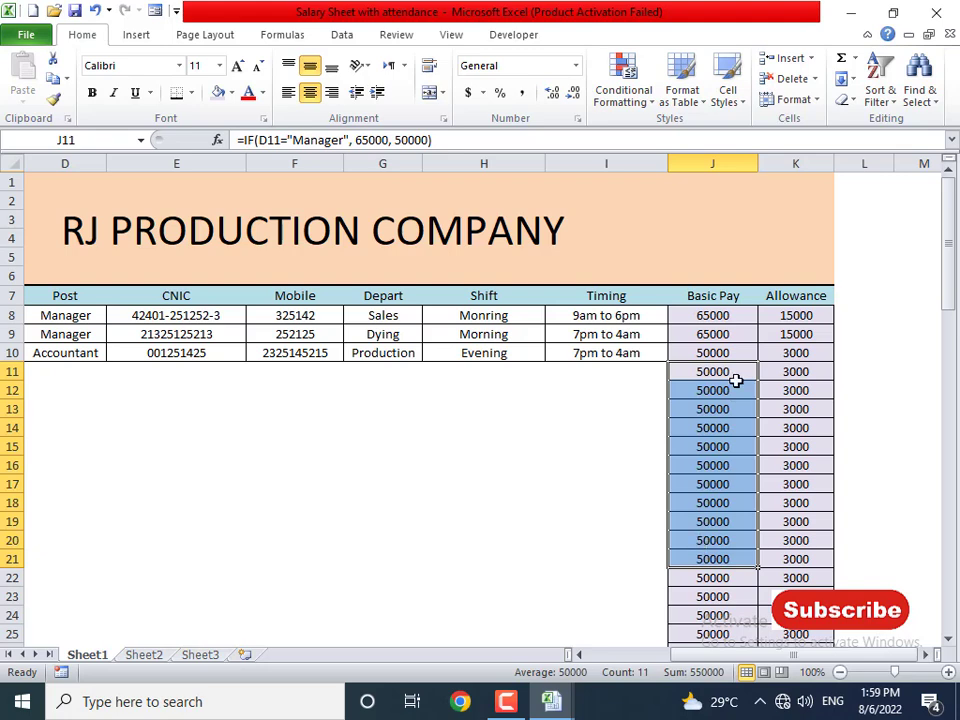
{"action": "left_click", "coordinate": [710, 357]}
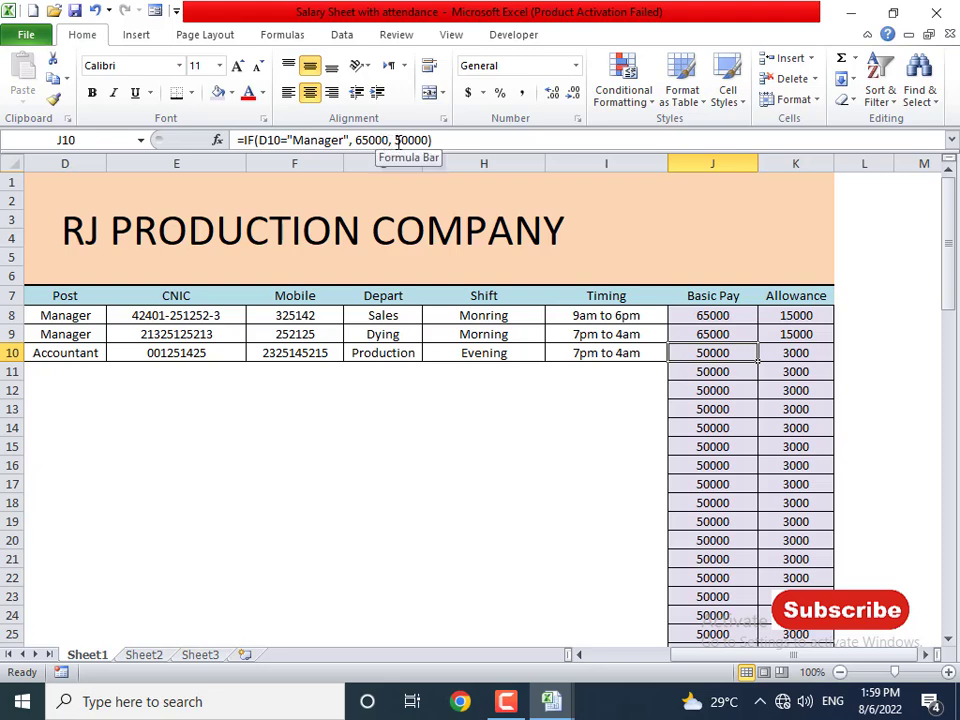
{"action": "left_click_drag", "start_coordinate": [397, 140], "coordinate": [428, 140]}
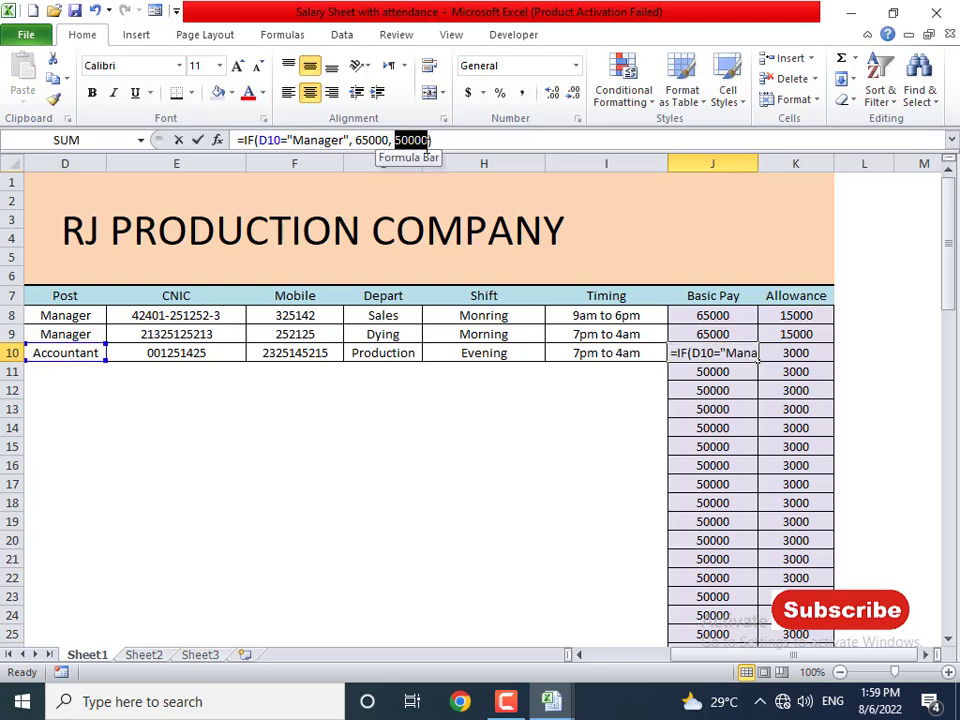
{"action": "key", "text": "ctrl+Return"}
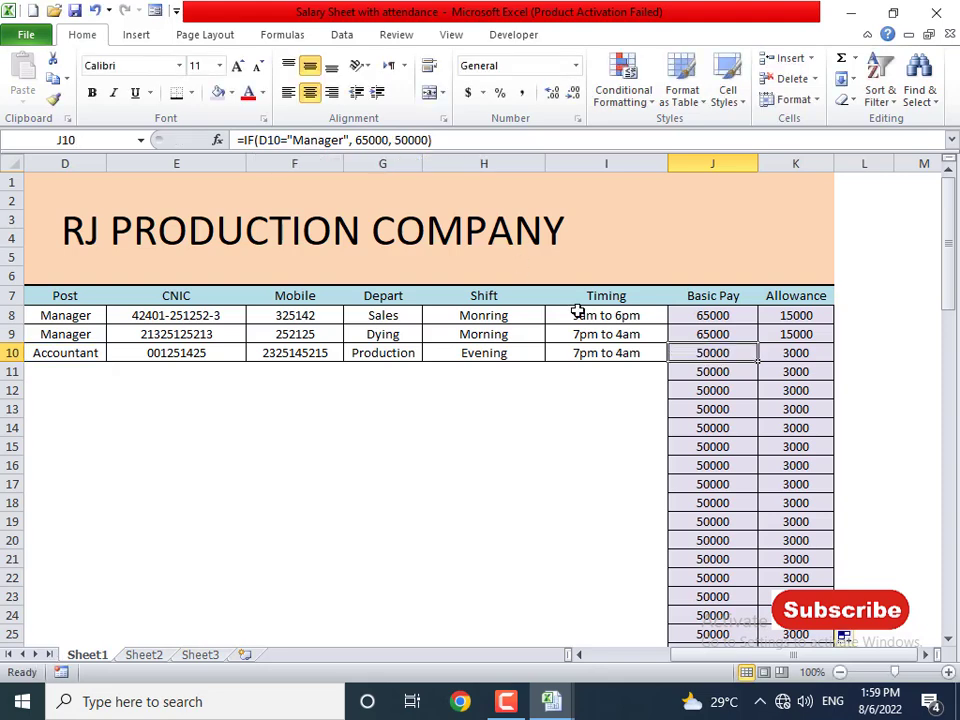
{"action": "left_click", "coordinate": [712, 390]}
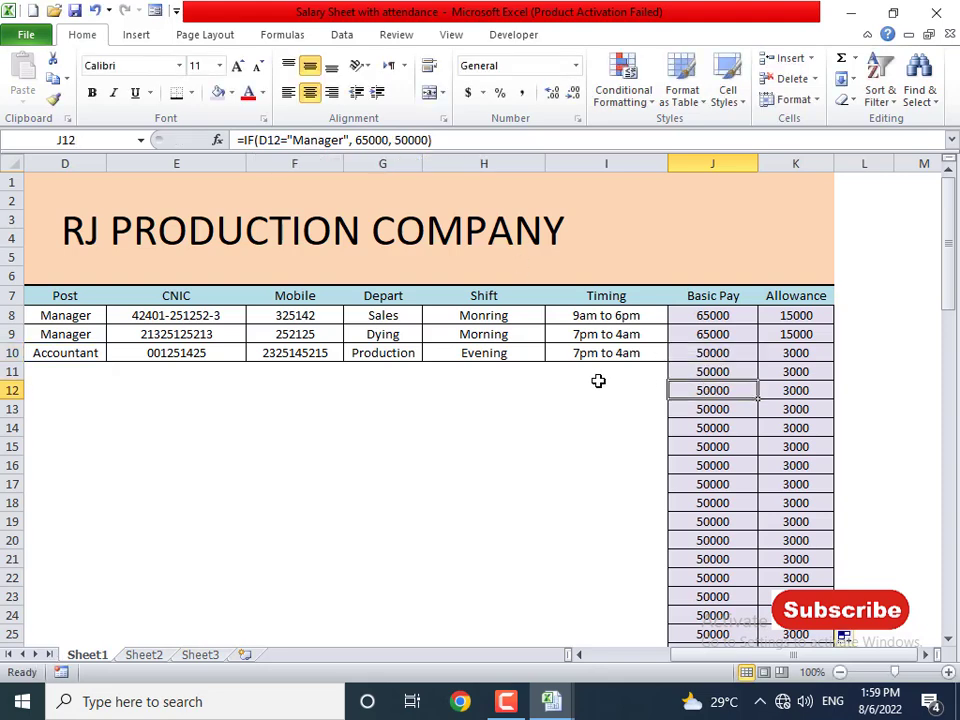
{"action": "left_click", "coordinate": [172, 377]}
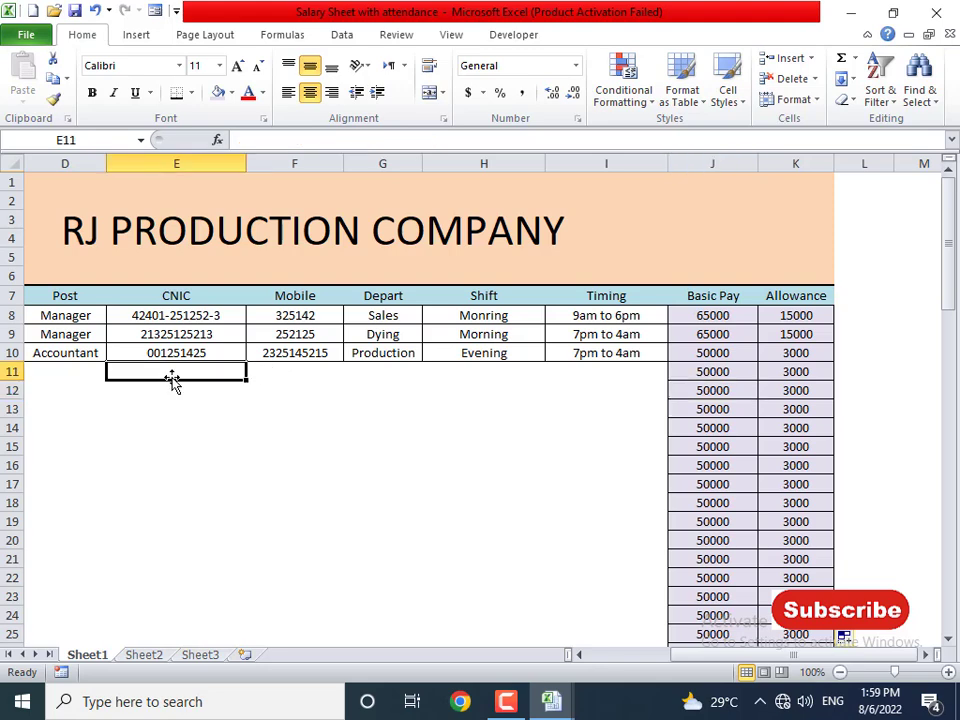
{"action": "key", "text": "Left"}
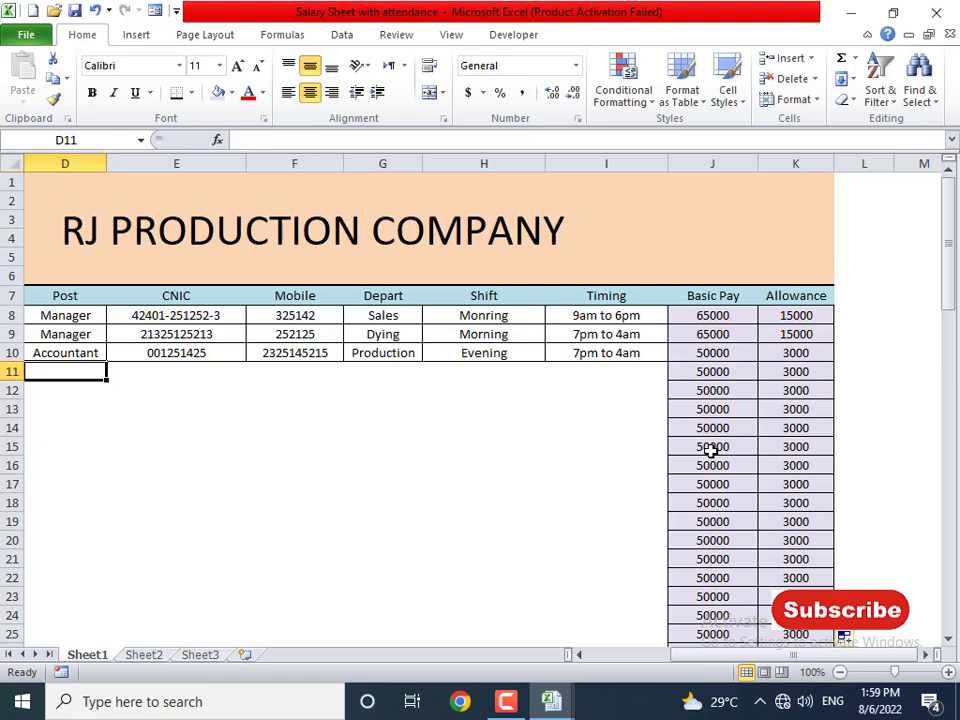
{"action": "key", "text": "Left"}
{"action": "key", "text": "Left"}
{"action": "key", "text": "Left"}
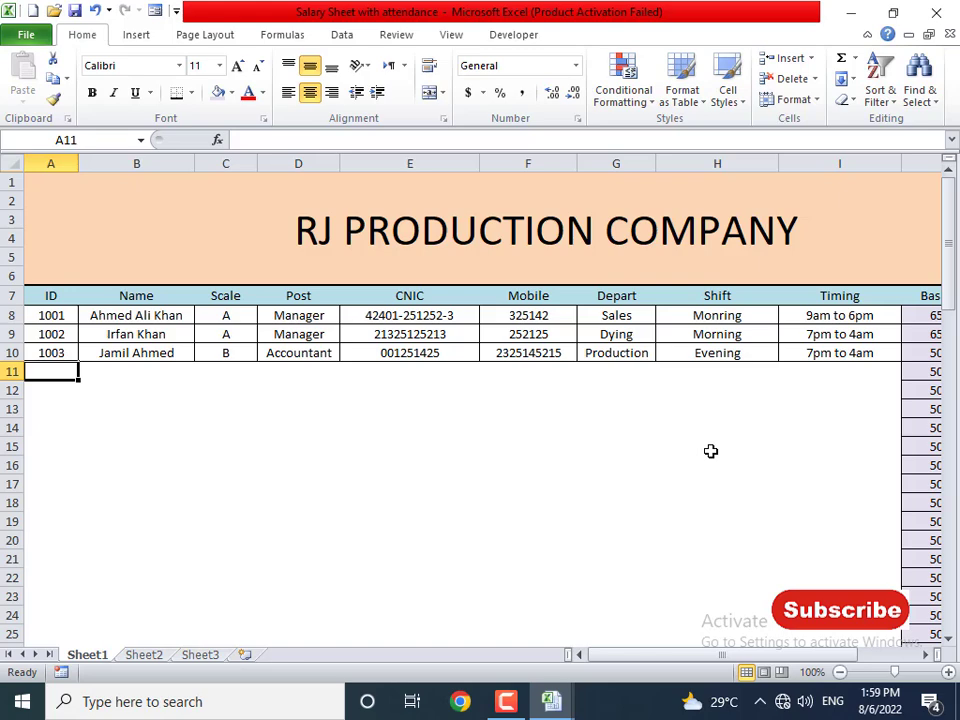
{"action": "key", "text": "Right"}
{"action": "key", "text": "Right"}
{"action": "key", "text": "Right"}
{"action": "key", "text": "Right"}
{"action": "key", "text": "Right"}
{"action": "key", "text": "Right"}
{"action": "key", "text": "Right"}
{"action": "key", "text": "Right"}
{"action": "key", "text": "Right"}
{"action": "key", "text": "Right"}
{"action": "key", "text": "Right"}
{"action": "key", "text": "Right"}
{"action": "key", "text": "Right"}
{"action": "key", "text": "Left"}
{"action": "key", "text": "Left"}
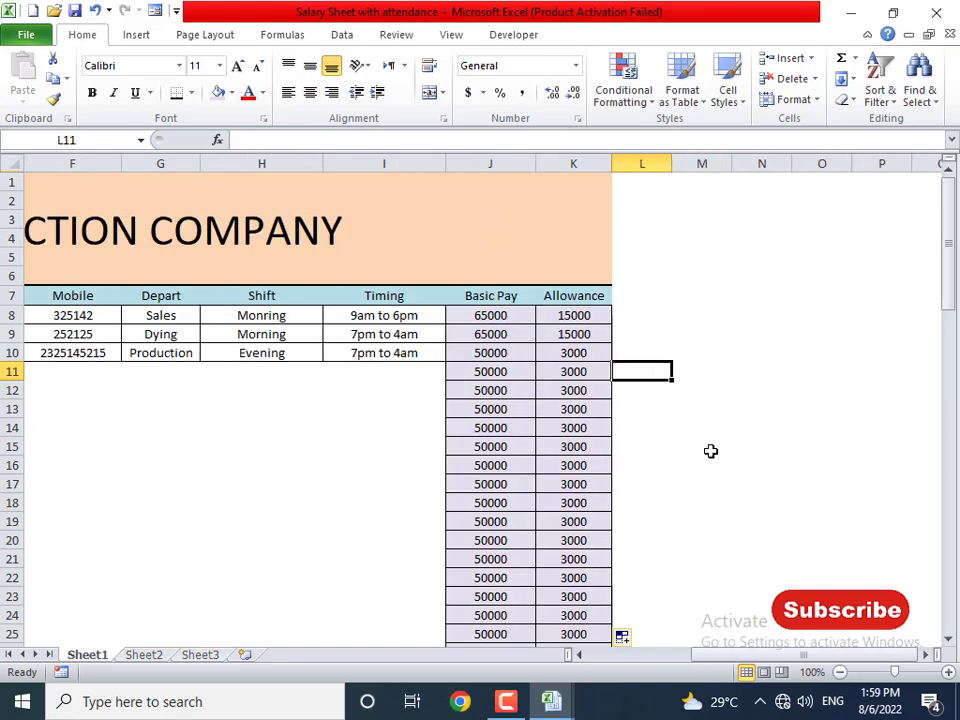
{"action": "key", "text": "Left"}
{"action": "key", "text": "Left"}
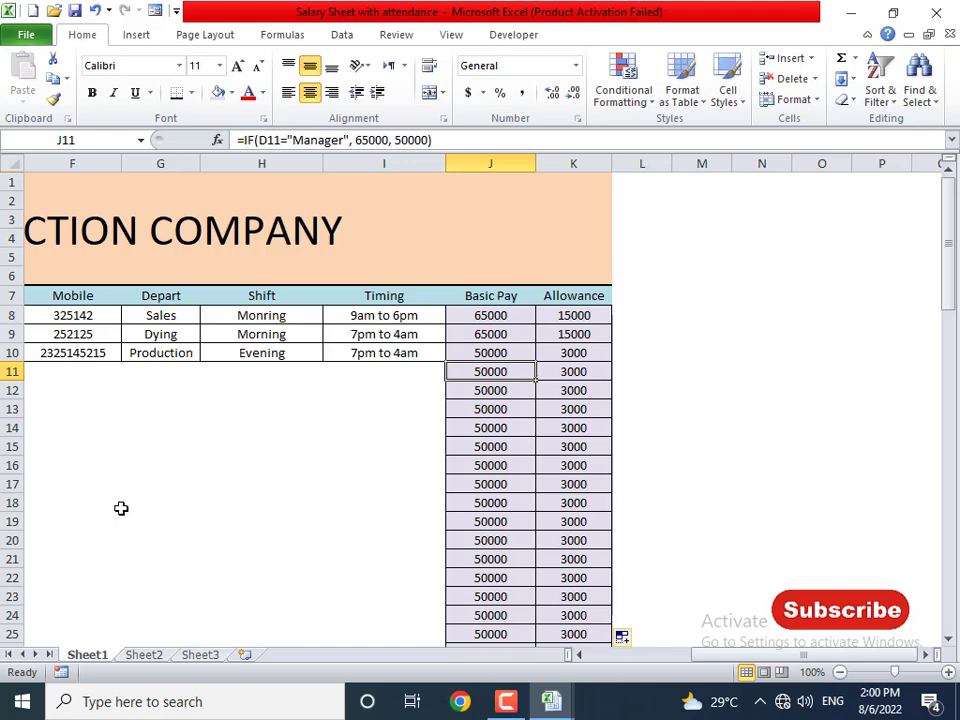
- Find the data-entry Form command under Customize Ribbon in Excel Options, then cancel without changes
{"action": "key", "text": "Left"}
{"action": "key", "text": "Left"}
{"action": "key", "text": "Left"}
{"action": "key", "text": "Left"}
{"action": "key", "text": "Left"}
{"action": "key", "text": "Left"}
{"action": "key", "text": "Left"}
{"action": "key", "text": "Left"}
{"action": "key", "text": "Left"}
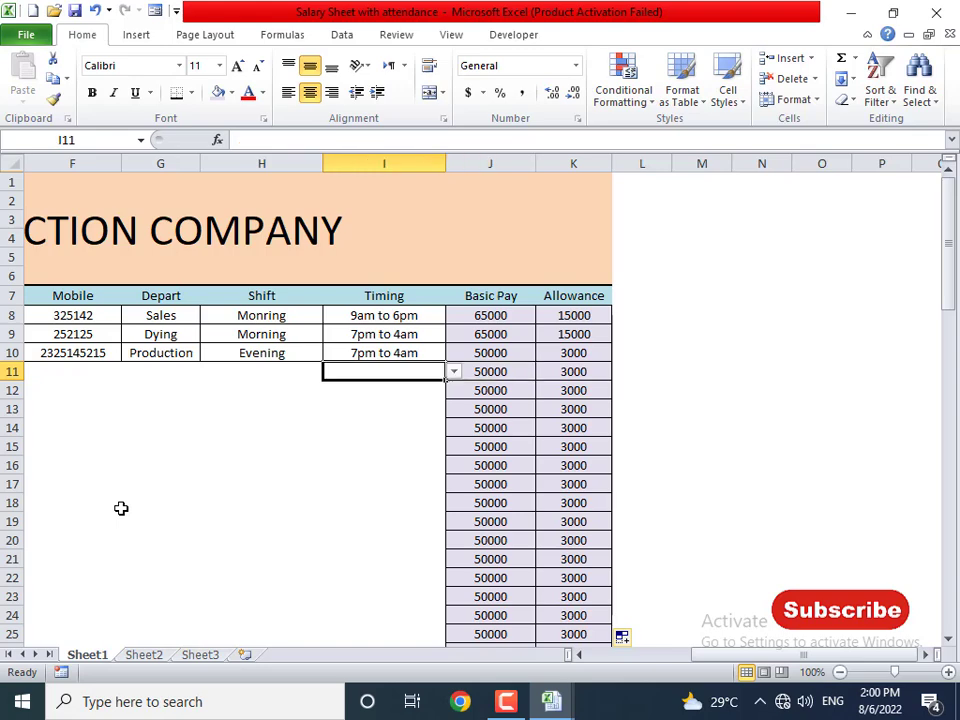
{"action": "key", "text": "Up"}
{"action": "key", "text": "Up"}
{"action": "key", "text": "Up"}
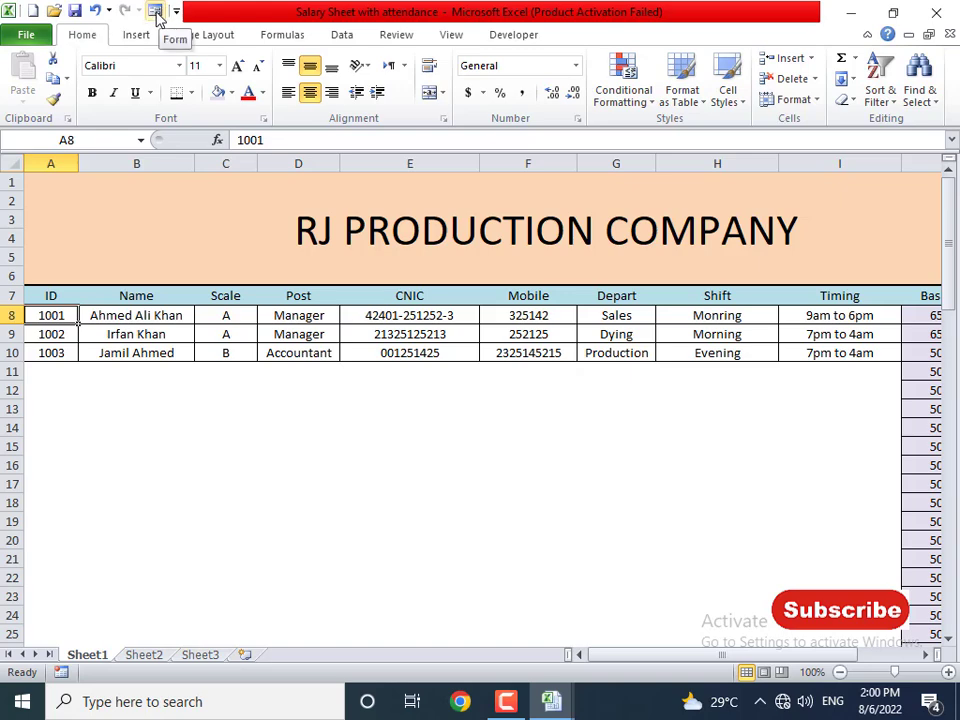
{"action": "left_click", "coordinate": [26, 34]}
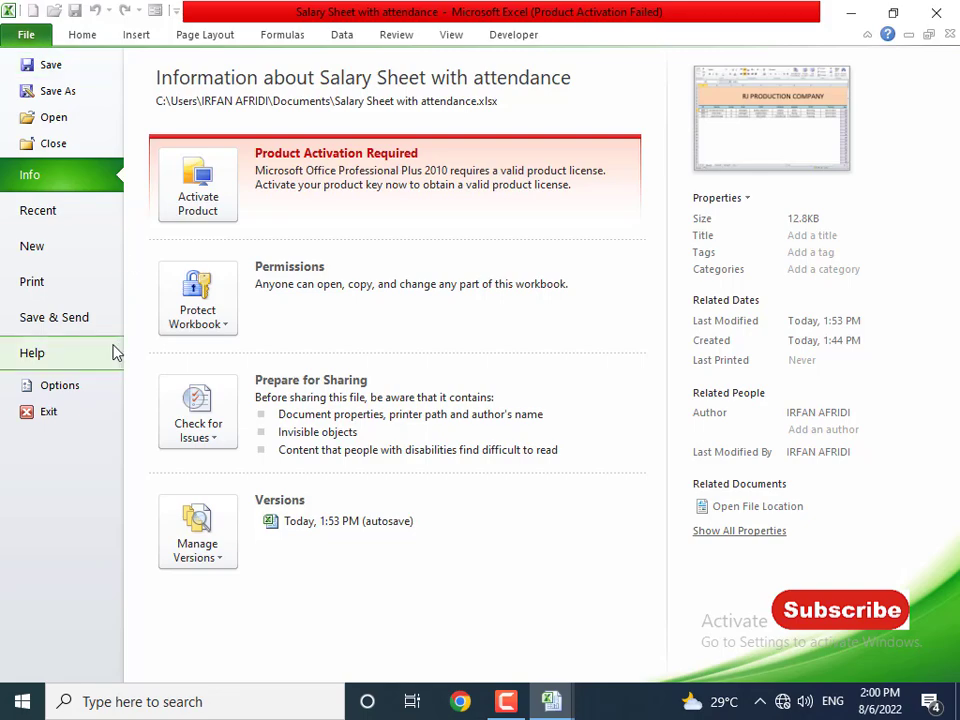
{"action": "left_click", "coordinate": [77, 390]}
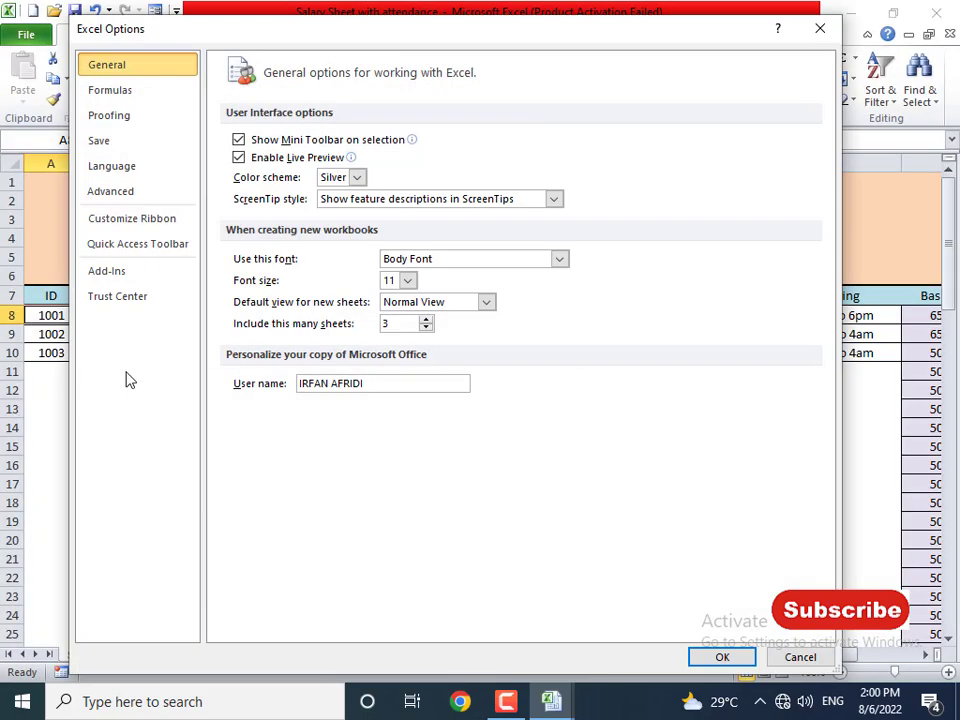
{"action": "left_click", "coordinate": [152, 220]}
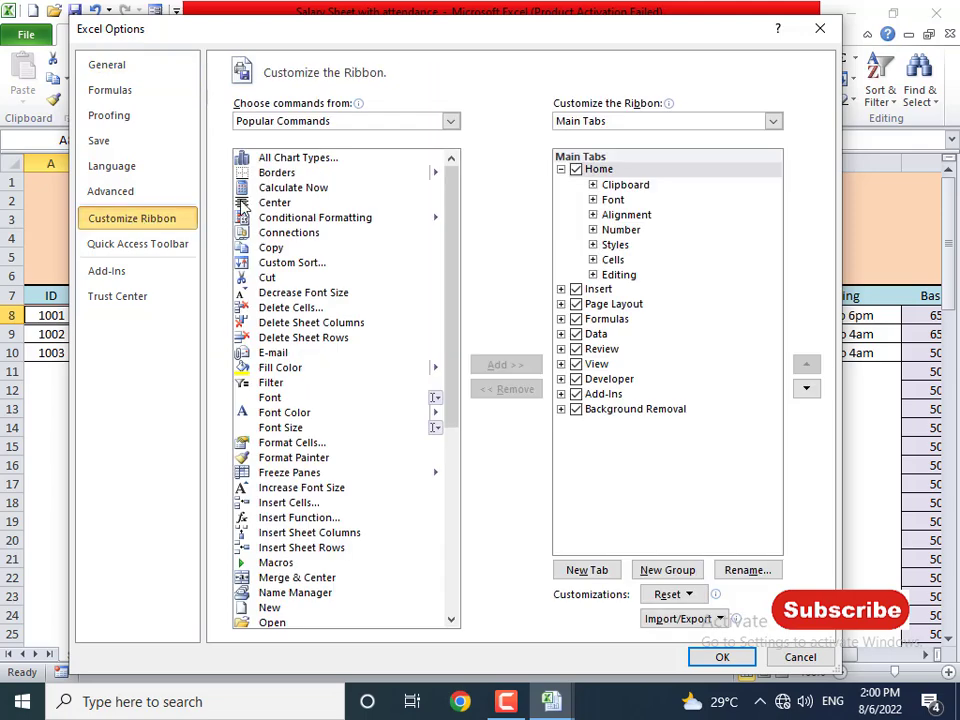
{"action": "left_click", "coordinate": [345, 135]}
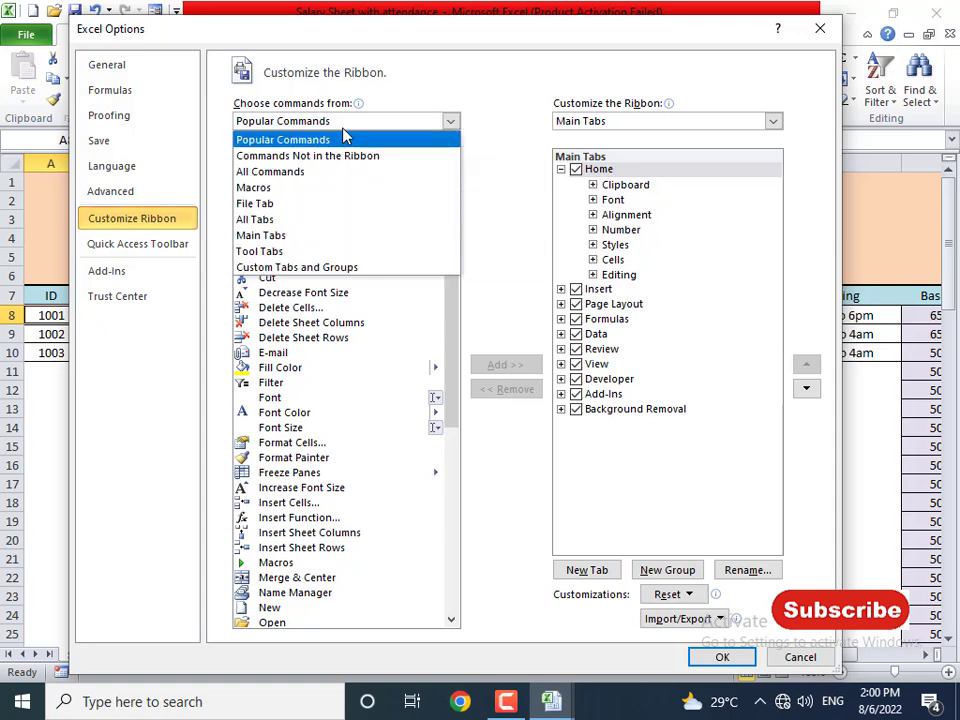
{"action": "left_click", "coordinate": [303, 178]}
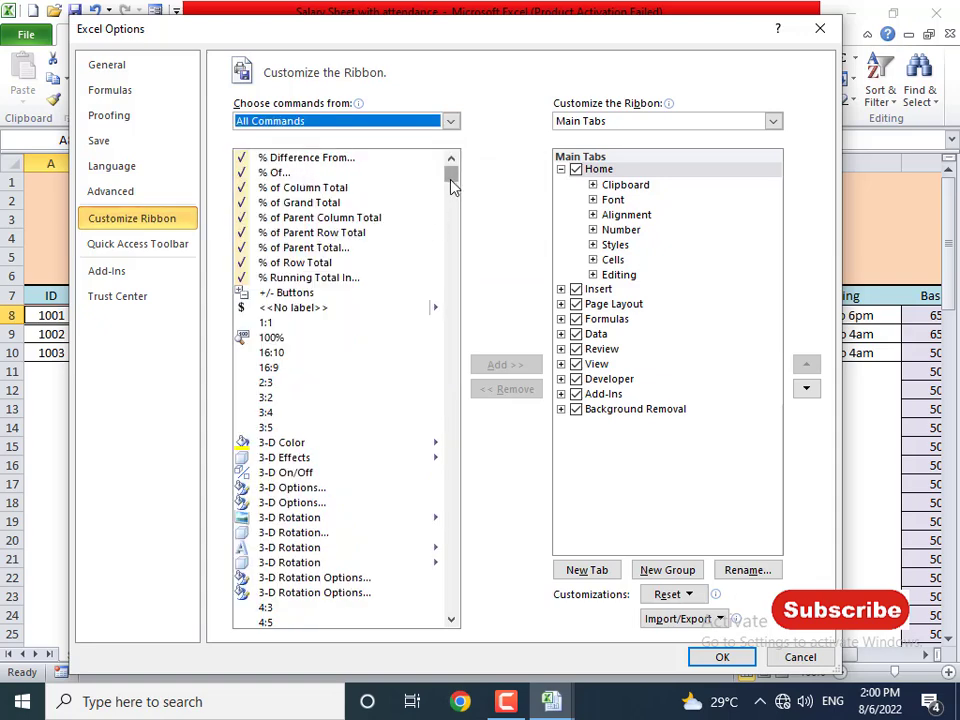
{"action": "left_click_drag", "start_coordinate": [451, 193], "coordinate": [450, 316]}
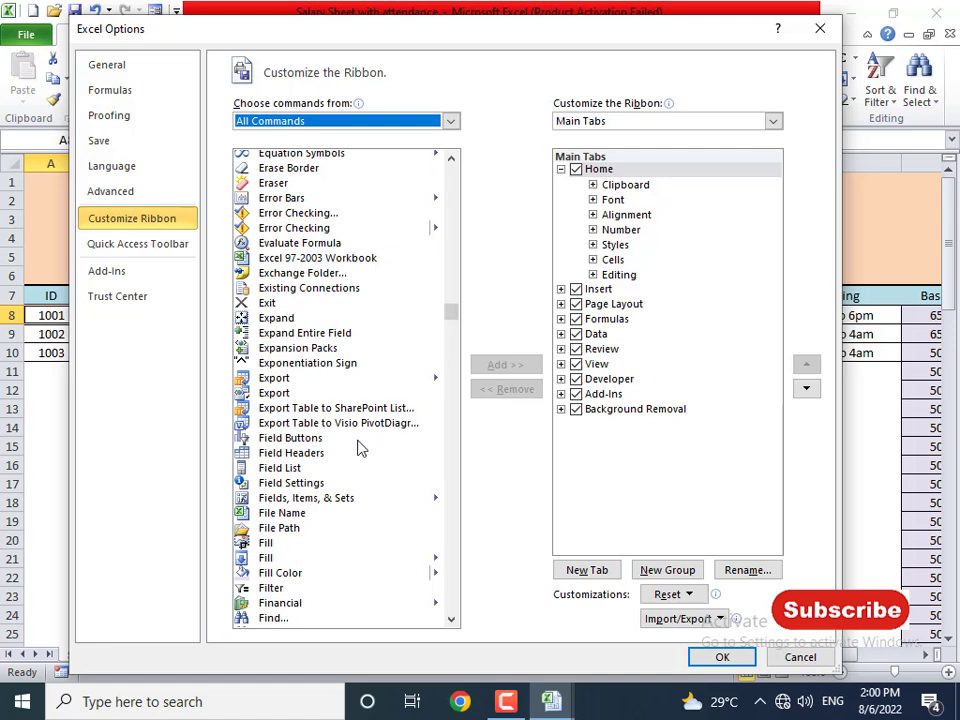
{"action": "scroll", "coordinate": [361, 450], "scroll_direction": "down", "scroll_amount": 4}
{"action": "scroll", "coordinate": [361, 453], "scroll_direction": "down", "scroll_amount": 2}
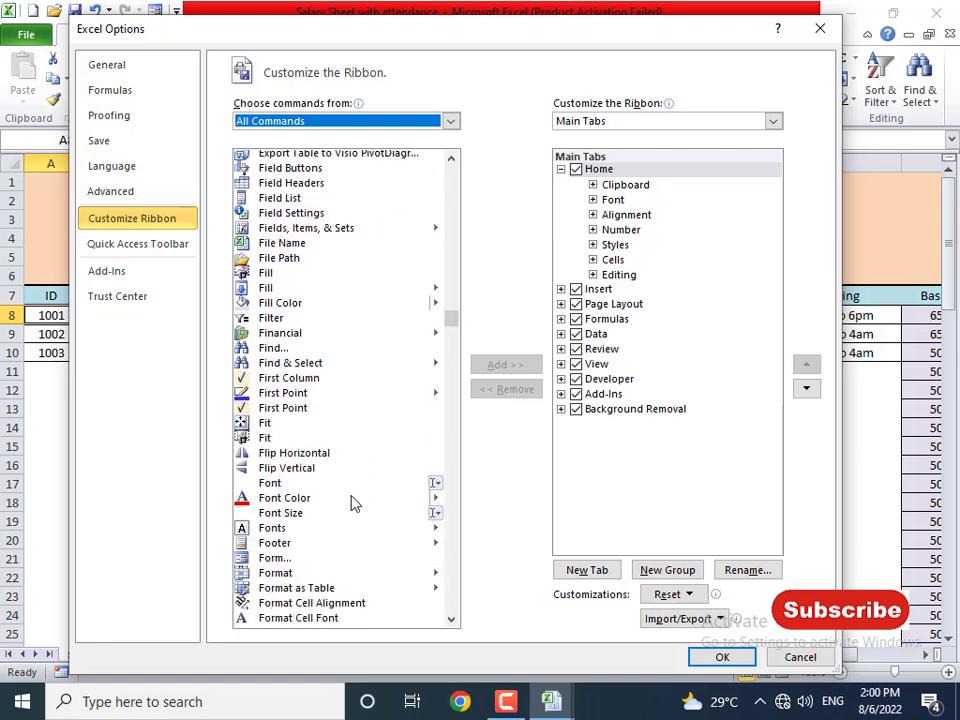
{"action": "left_click", "coordinate": [275, 558]}
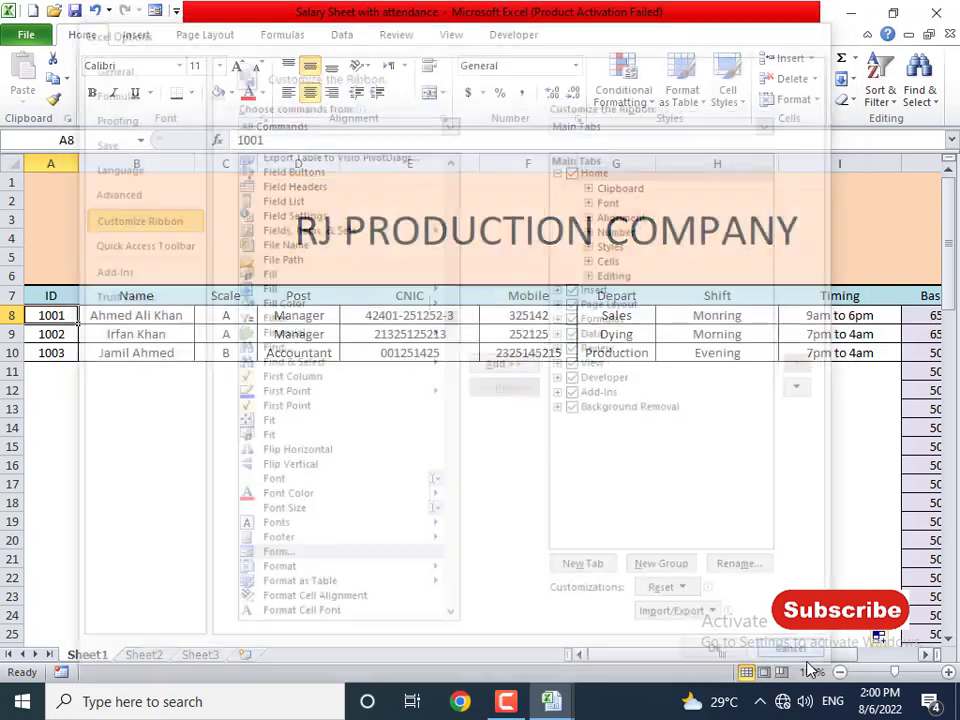
{"action": "left_click", "coordinate": [808, 661]}
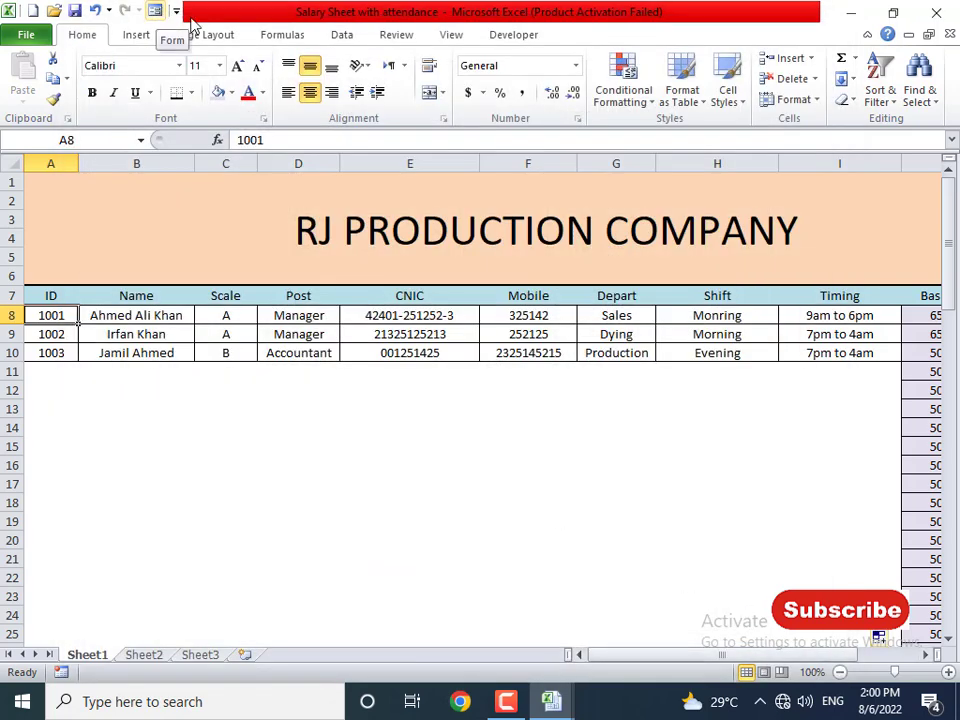
- Rename Sheet1 to 'Bio Data' and Sheet2 to 'Attendance Sheet'
{"action": "left_click", "coordinate": [518, 37]}
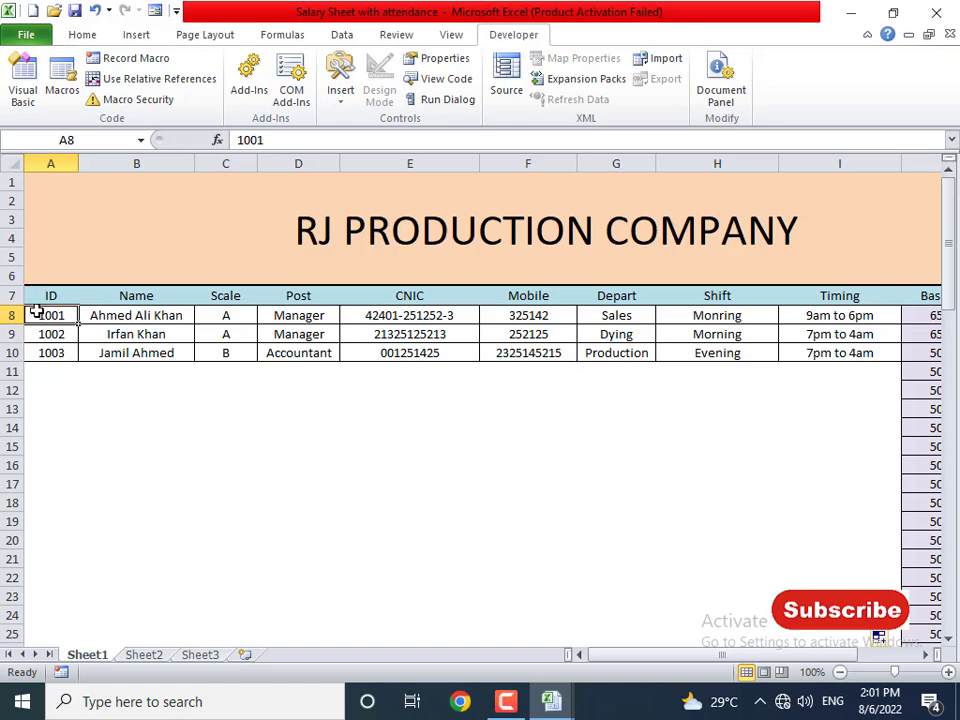
{"action": "double_click", "coordinate": [98, 653]}
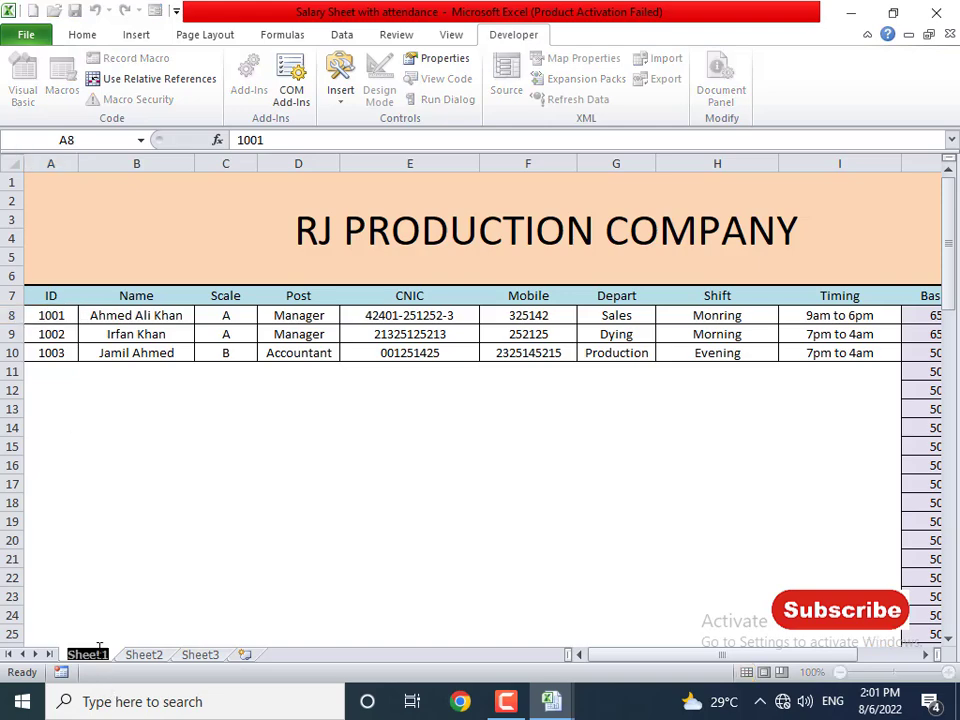
{"action": "type", "text": "Bio Data"}
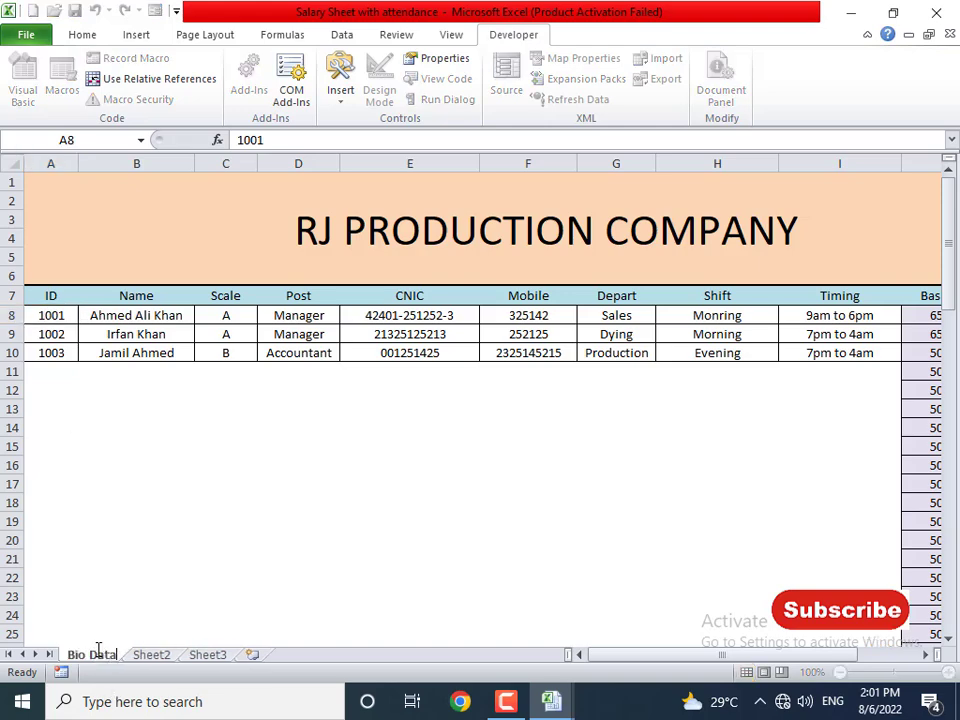
{"action": "key", "text": "Return"}
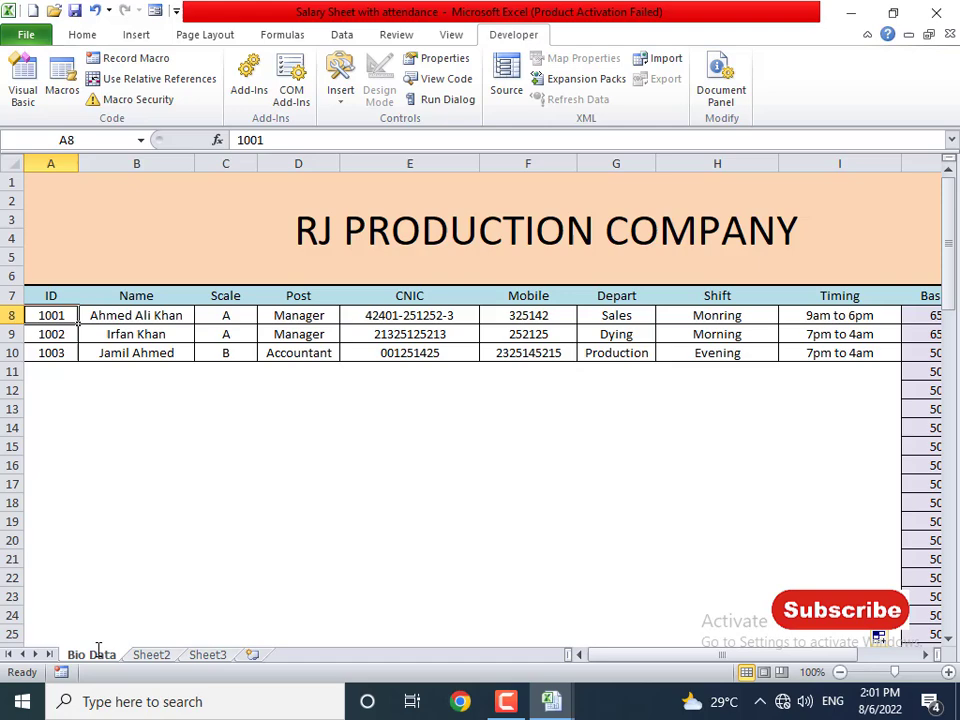
{"action": "double_click", "coordinate": [151, 654]}
{"action": "type", "text": "Atten"}
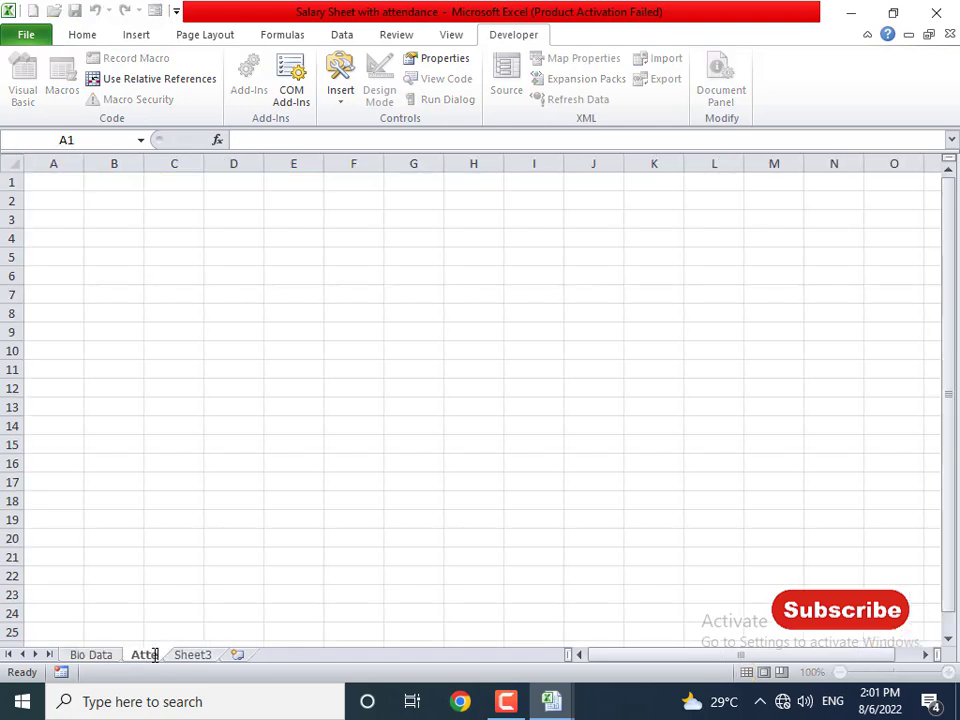
{"action": "type", "text": "dance Sheet"}
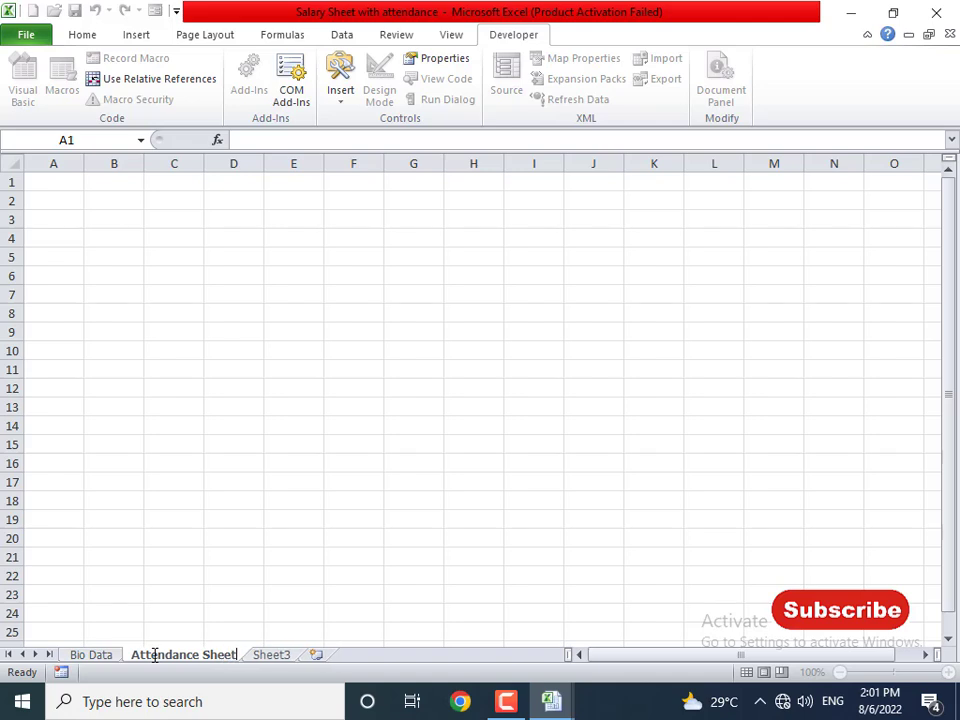
{"action": "key", "text": "Return"}
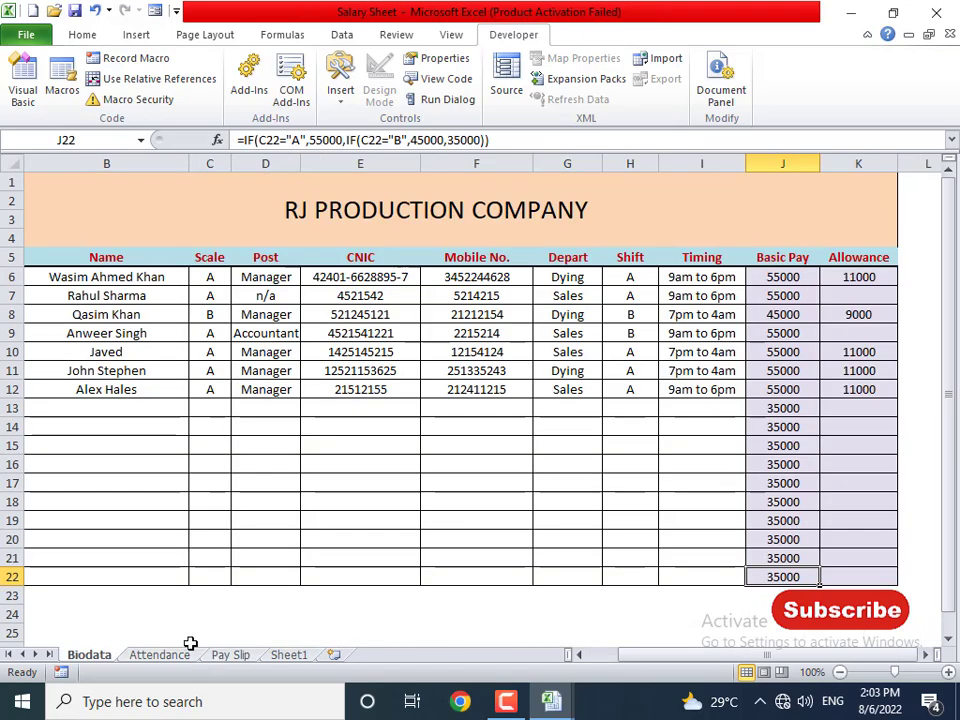
- On the finished workbook's Attendance sheet, clear the employee rows, undo, and inspect the timing formulas
{"action": "left_click", "coordinate": [188, 653]}
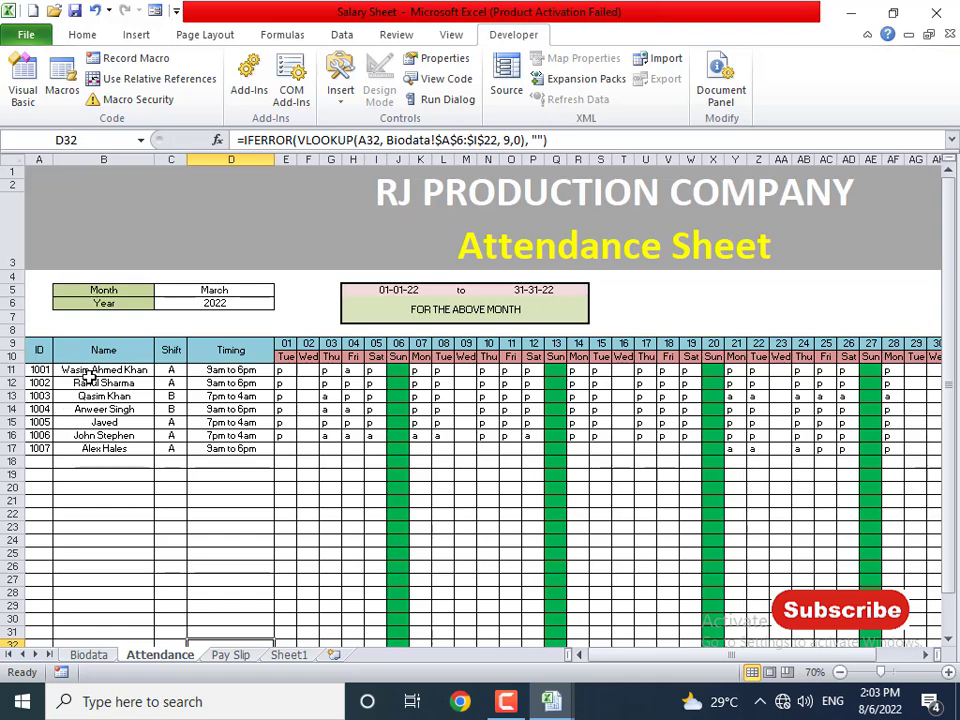
{"action": "left_click_drag", "start_coordinate": [100, 383], "coordinate": [808, 501]}
{"action": "key", "text": "Delete"}
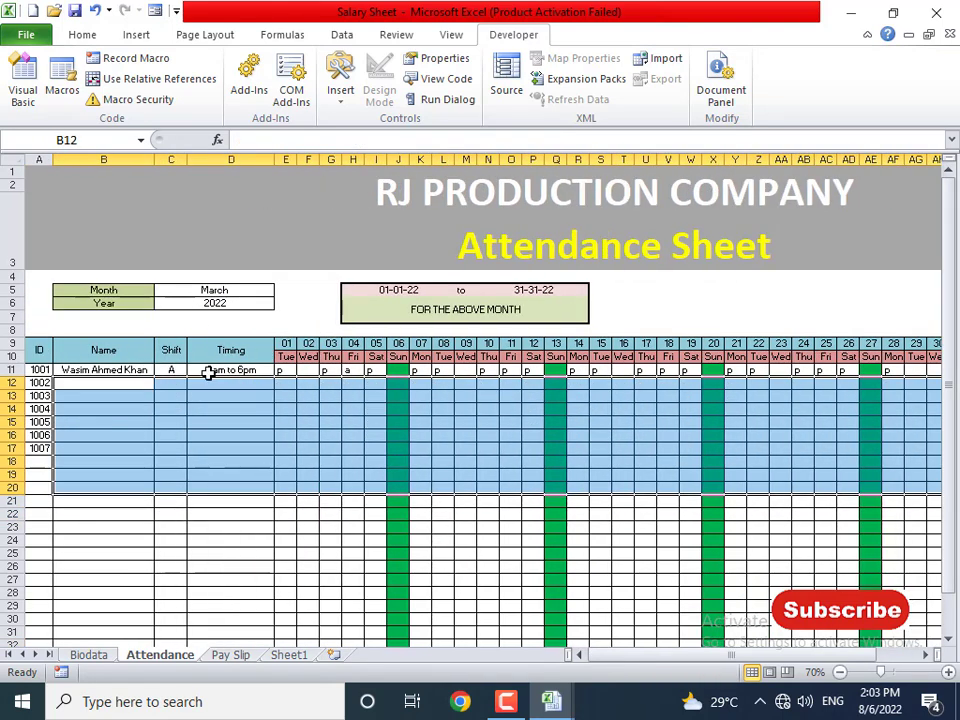
{"action": "left_click_drag", "start_coordinate": [124, 370], "coordinate": [288, 385]}
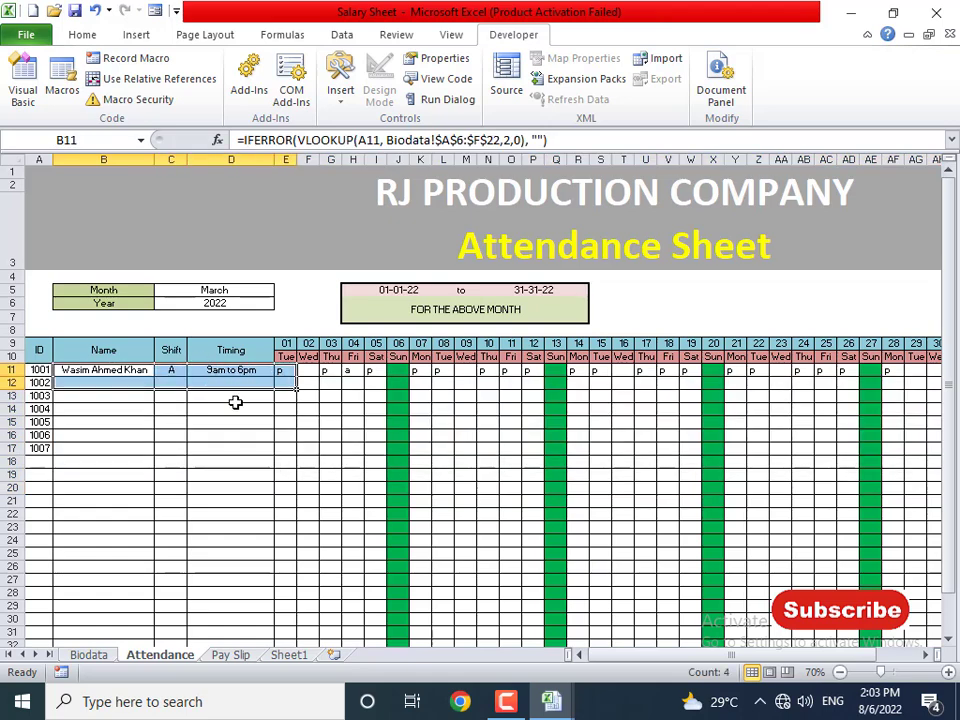
{"action": "key", "text": "ctrl+z"}
{"action": "left_click", "coordinate": [229, 448]}
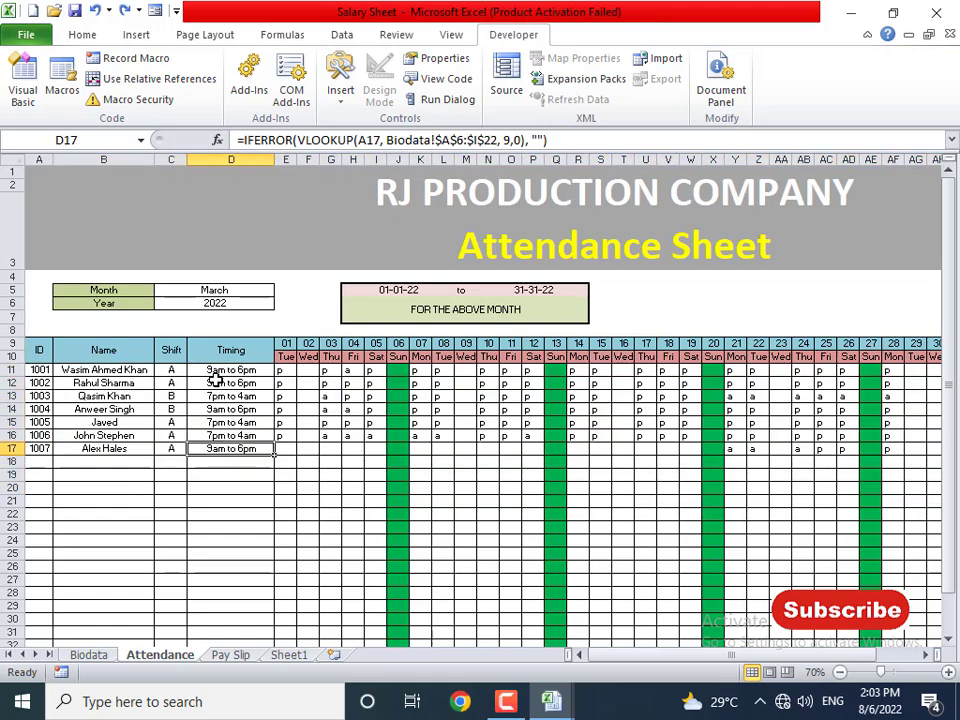
{"action": "left_click", "coordinate": [224, 385]}
- Clear the daily p/a marks and the employee IDs in A11:A17
{"action": "left_click_drag", "start_coordinate": [283, 372], "coordinate": [776, 452]}
{"action": "key", "text": "Delete"}
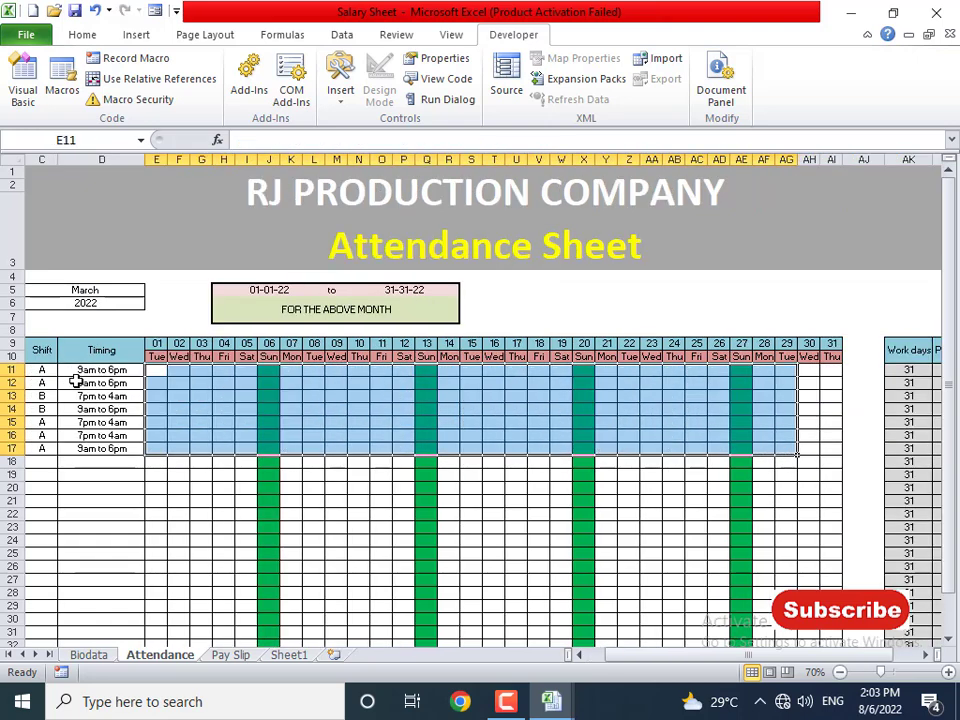
{"action": "left_click", "coordinate": [45, 372]}
{"action": "left_click_drag", "start_coordinate": [47, 372], "coordinate": [47, 382]}
{"action": "key", "text": "Left"}
{"action": "key", "text": "Left"}
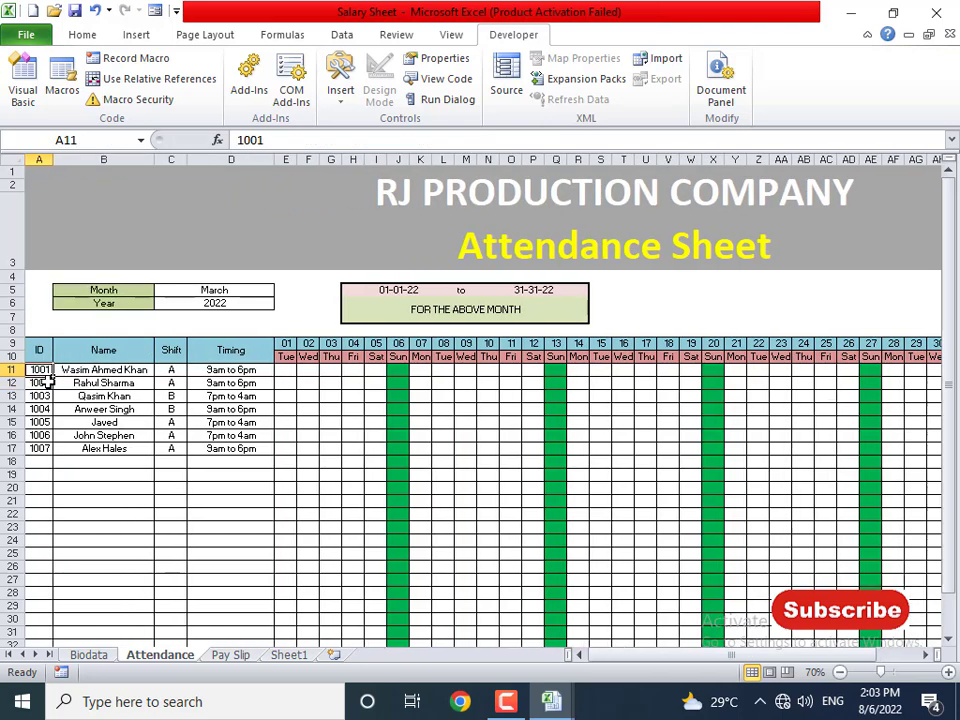
{"action": "key", "text": "shift+Down"}
{"action": "key", "text": "shift+Down"}
{"action": "key", "text": "shift+Down"}
{"action": "key", "text": "shift+Down"}
{"action": "key", "text": "shift+Down"}
{"action": "key", "text": "shift+Down"}
{"action": "key", "text": "Delete"}
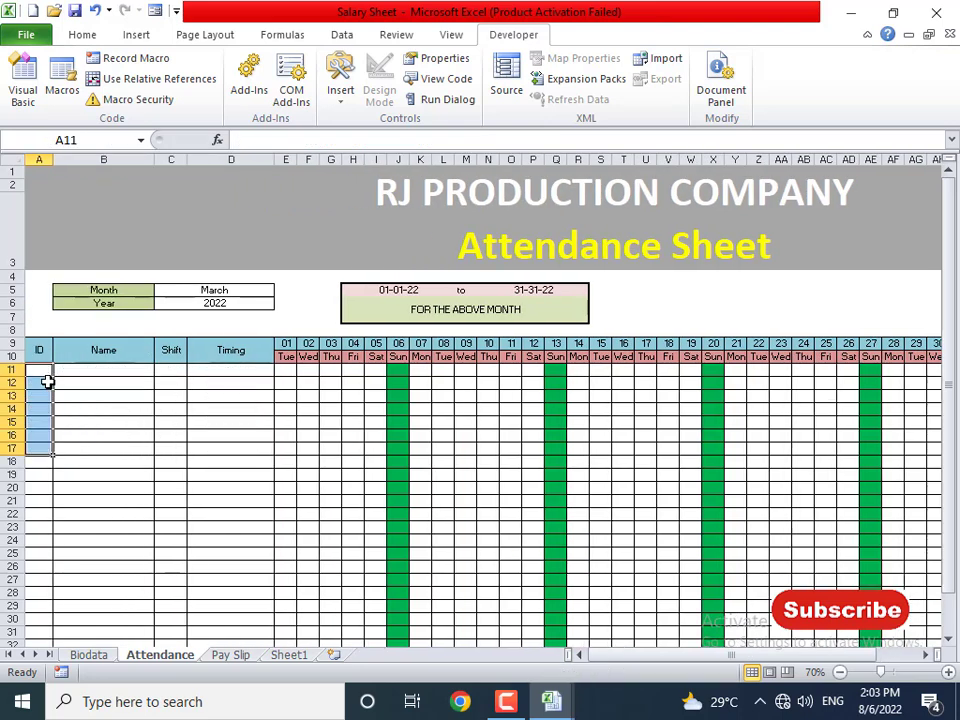
{"action": "key", "text": "Right"}
{"action": "key", "text": "Right"}
{"action": "key", "text": "Right"}
{"action": "key", "text": "Up"}
{"action": "key", "text": "Up"}
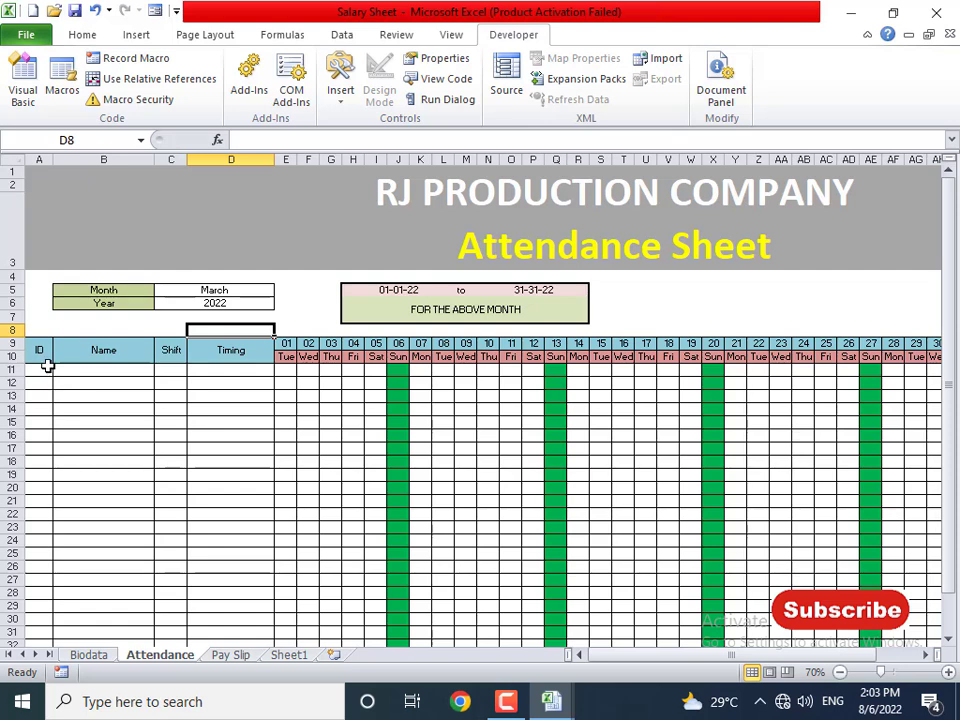
- Review the timing lookup, row 10 weekday formulas, Month/Year inputs and start/end date formulas
{"action": "left_click", "coordinate": [90, 369]}
{"action": "left_click", "coordinate": [250, 371]}
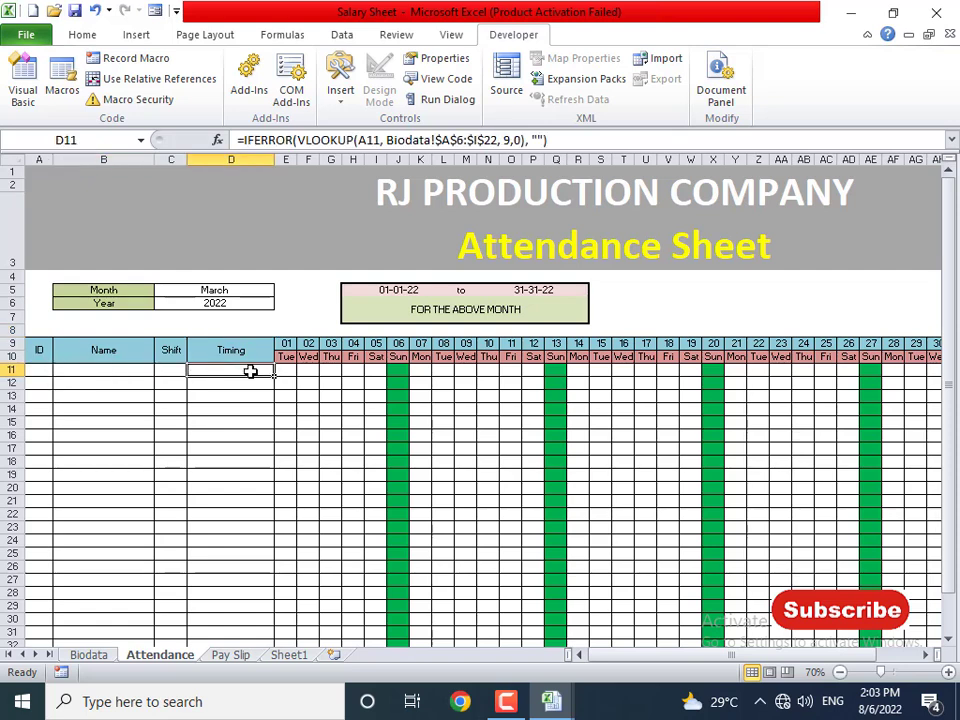
{"action": "left_click", "coordinate": [287, 359]}
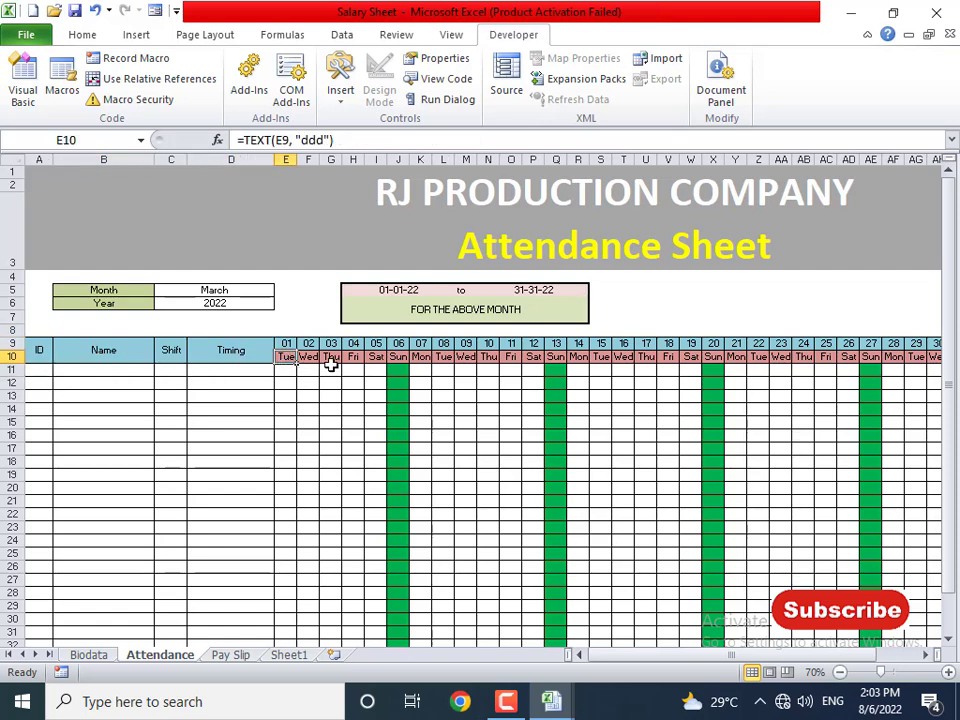
{"action": "left_click", "coordinate": [310, 359]}
{"action": "left_click", "coordinate": [332, 358]}
{"action": "left_click", "coordinate": [351, 359]}
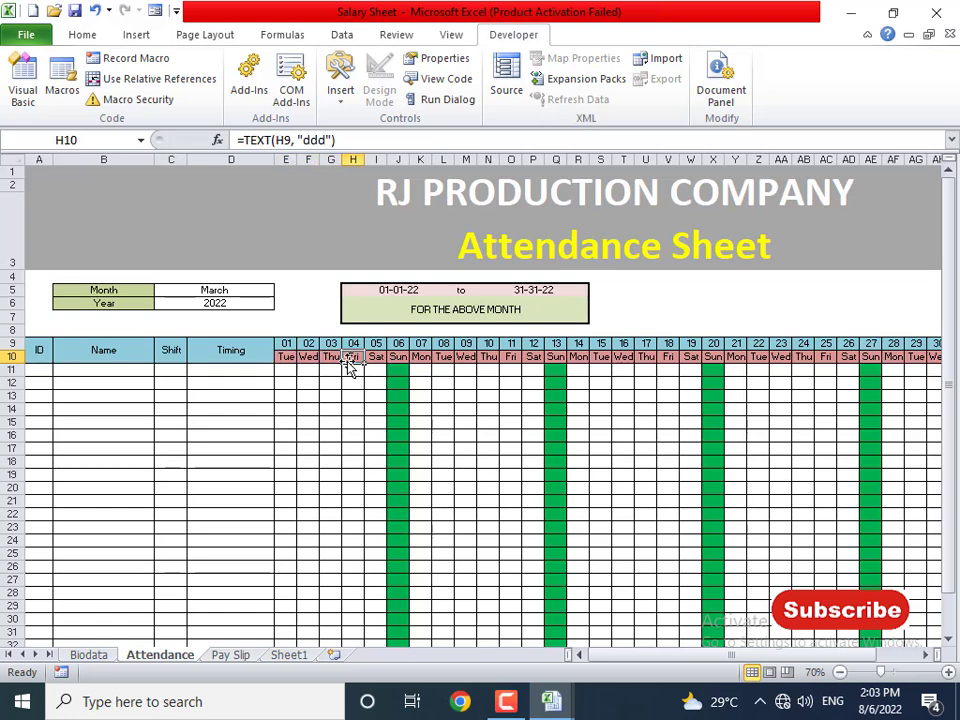
{"action": "left_click", "coordinate": [141, 292]}
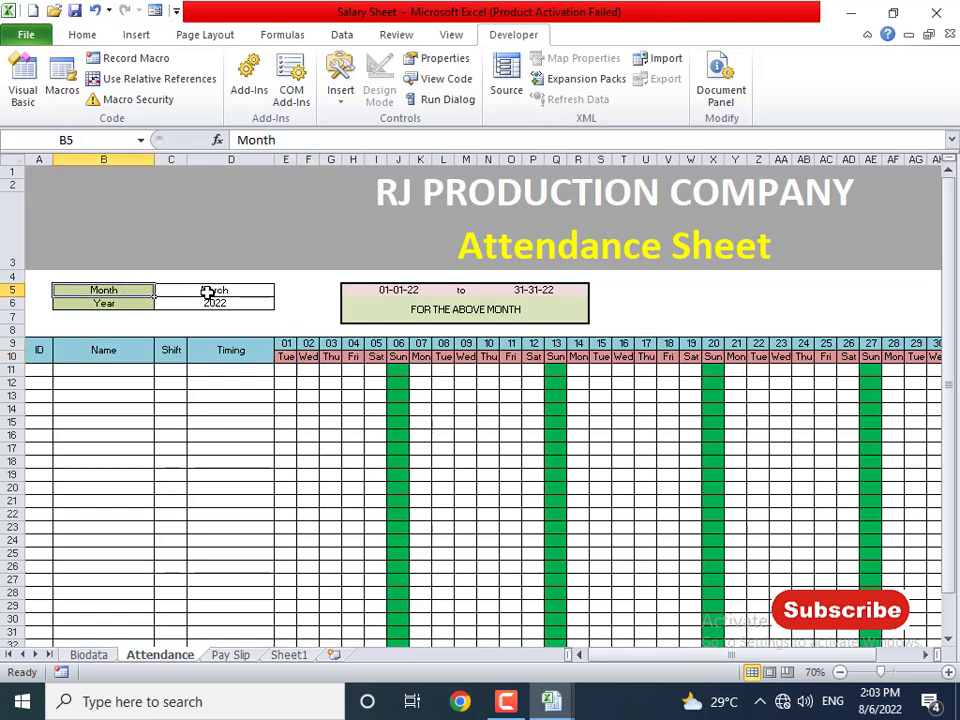
{"action": "left_click", "coordinate": [208, 292]}
{"action": "left_click", "coordinate": [210, 303]}
{"action": "left_click", "coordinate": [422, 292]}
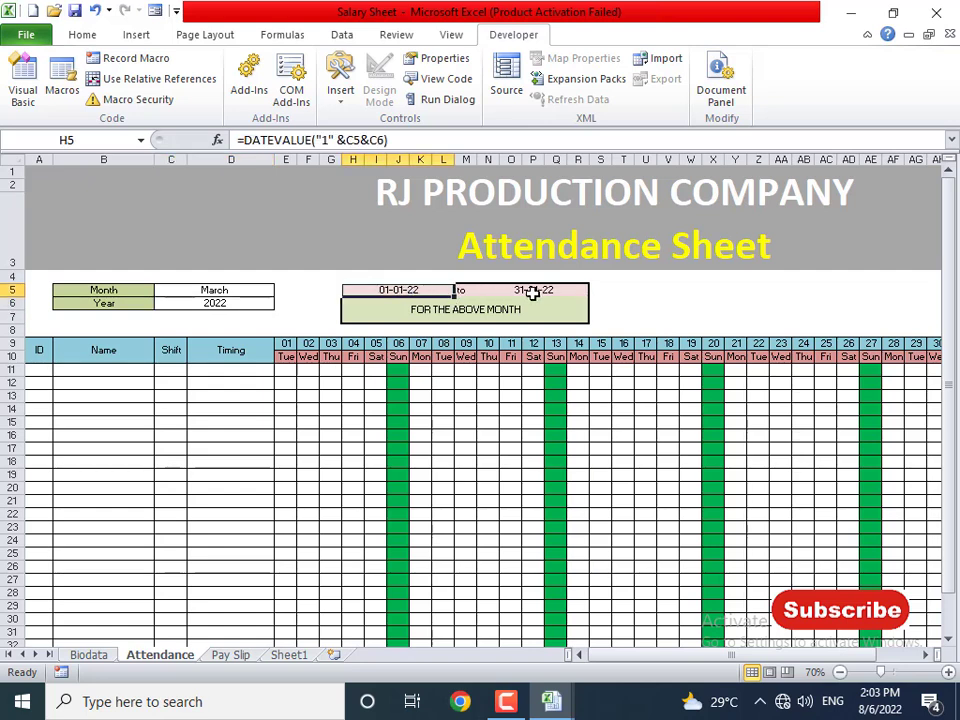
{"action": "left_click", "coordinate": [533, 290]}
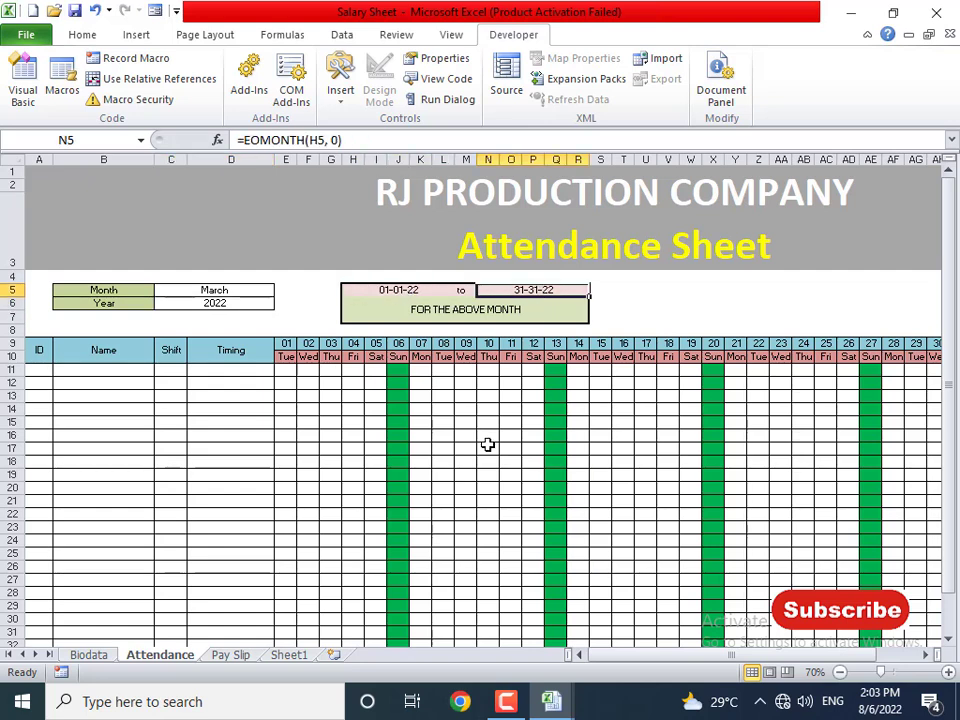
- Enter employee ID 1001 in A11 so the lookups fill in
{"action": "left_click", "coordinate": [45, 369]}
{"action": "type", "text": "100`"}
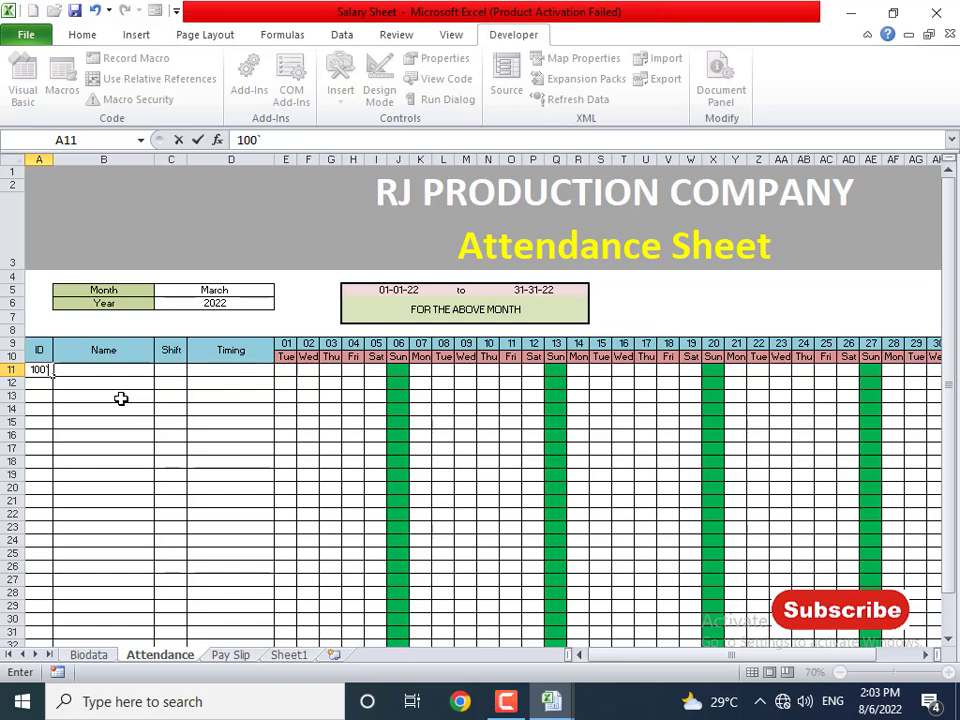
{"action": "key", "text": "BackSpace"}
{"action": "type", "text": "1"}
{"action": "key", "text": "Return"}
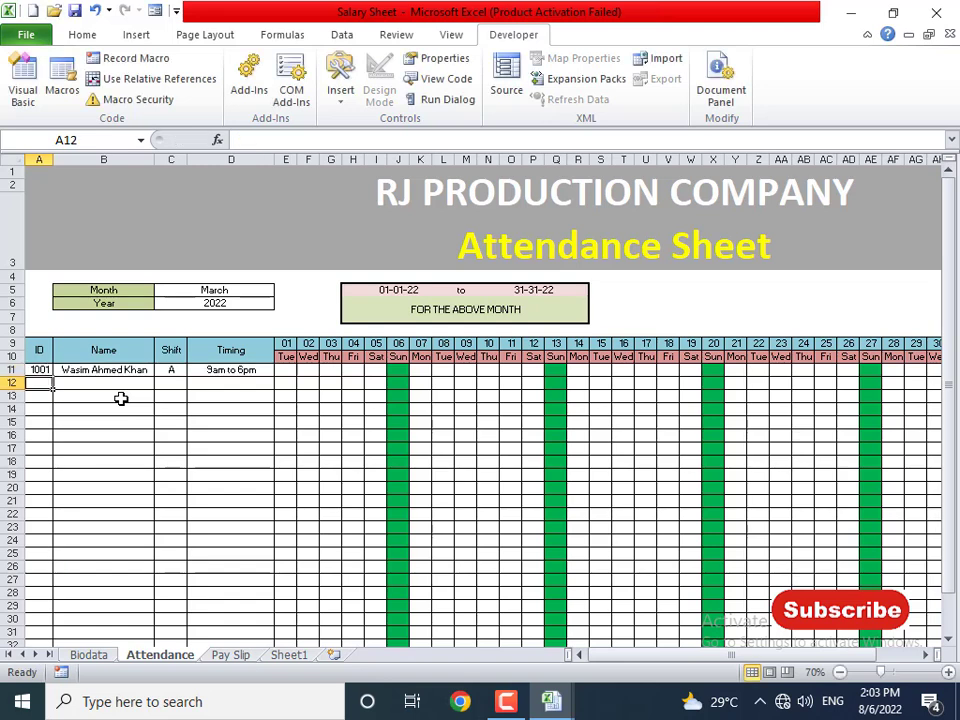
- Verify shift A and 9am to 6pm timing against the Biodata sheet
{"action": "left_click", "coordinate": [92, 655]}
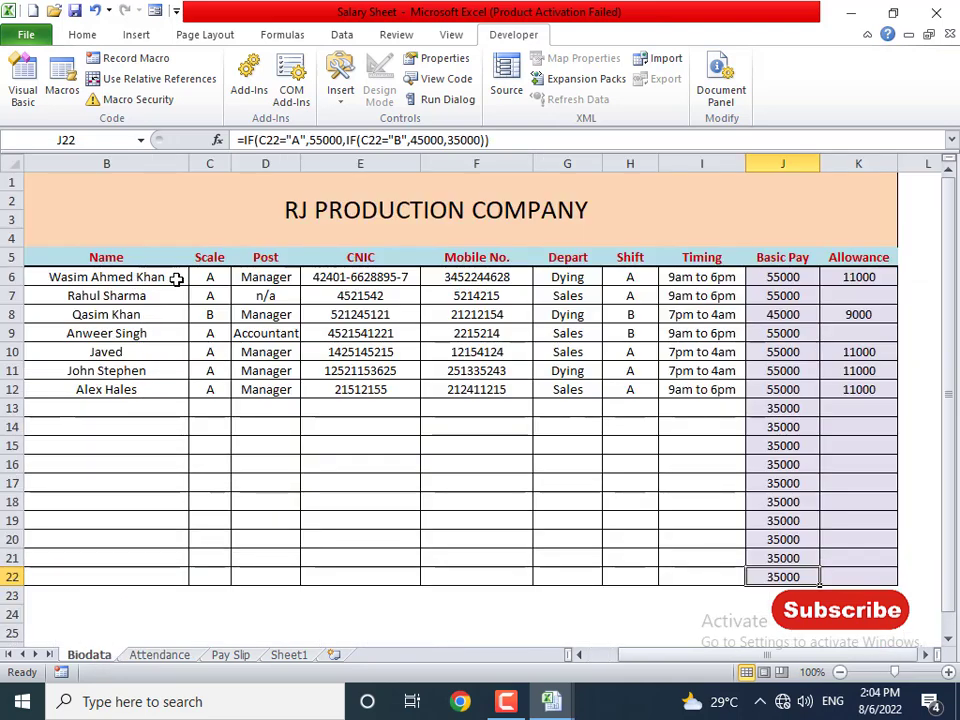
{"action": "left_click", "coordinate": [159, 655]}
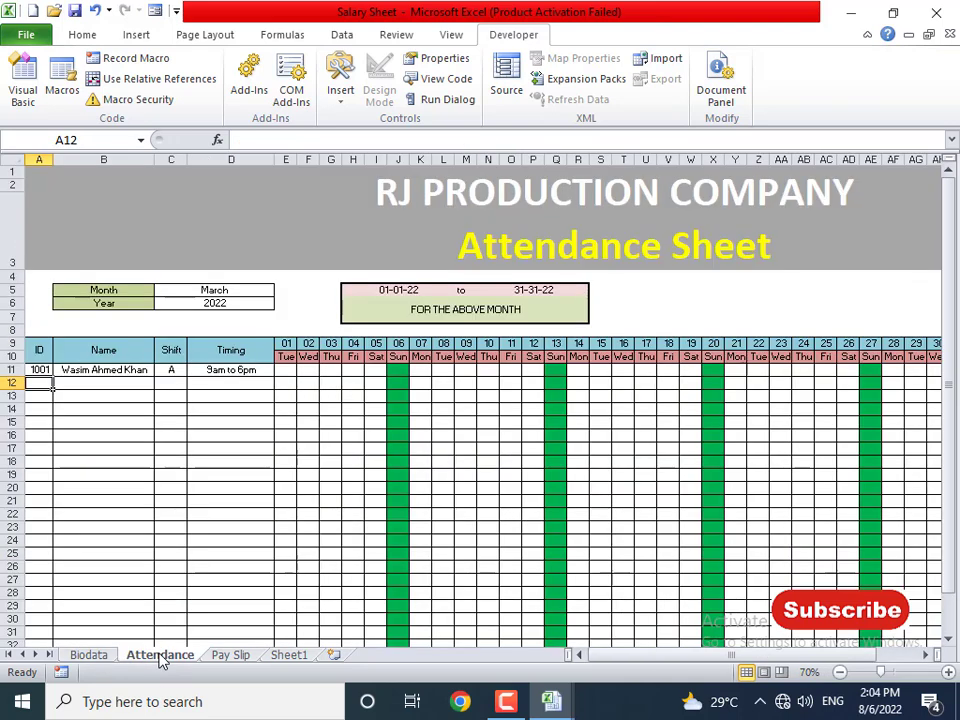
{"action": "left_click", "coordinate": [100, 657]}
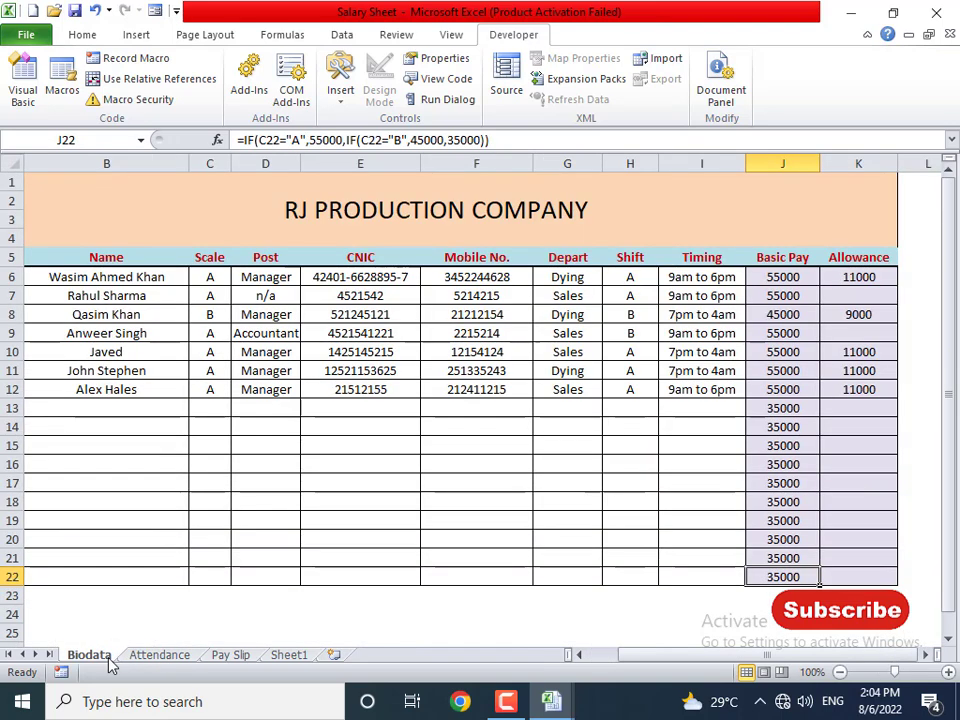
{"action": "left_click", "coordinate": [630, 280]}
{"action": "left_click", "coordinate": [695, 280]}
{"action": "left_click", "coordinate": [160, 655]}
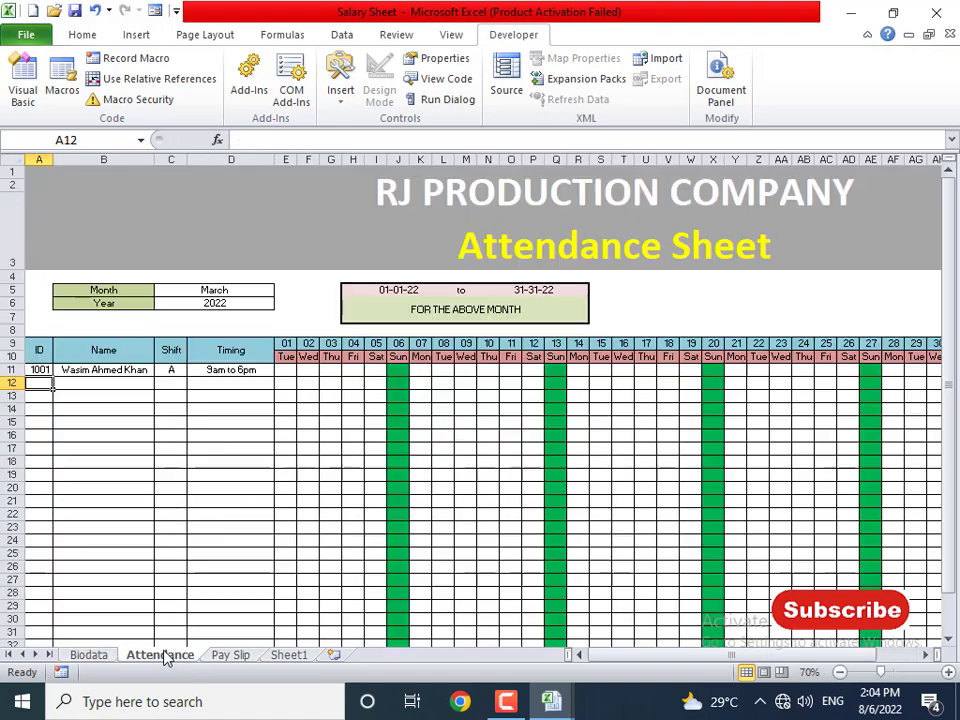
{"action": "left_click", "coordinate": [250, 369]}
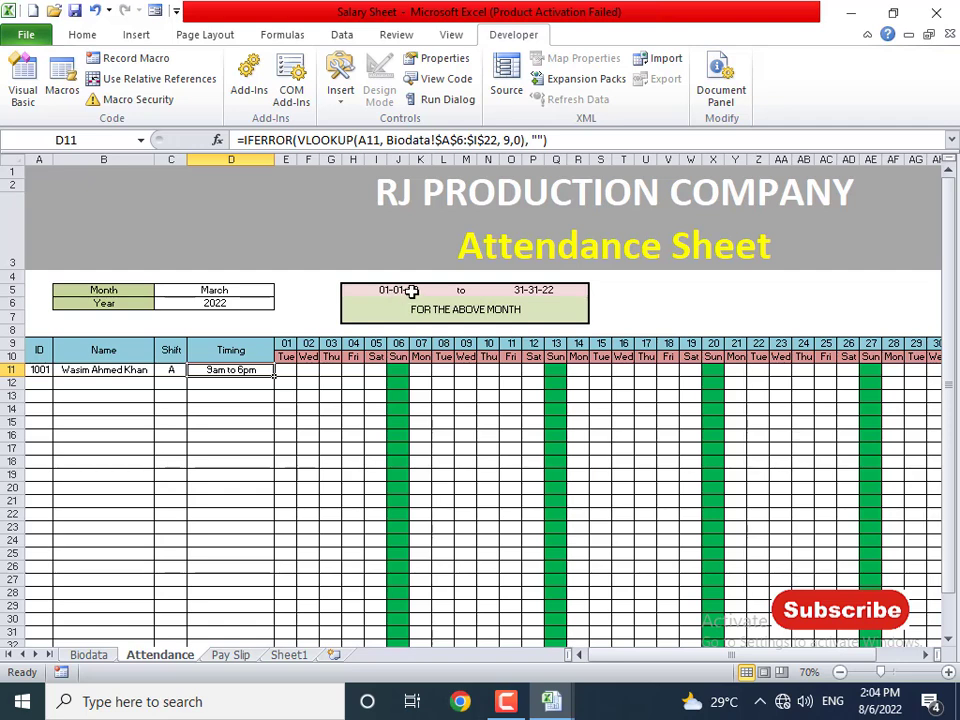
- Pick April from the Month dropdown and inspect the start and end date formulas
{"action": "left_click", "coordinate": [243, 290]}
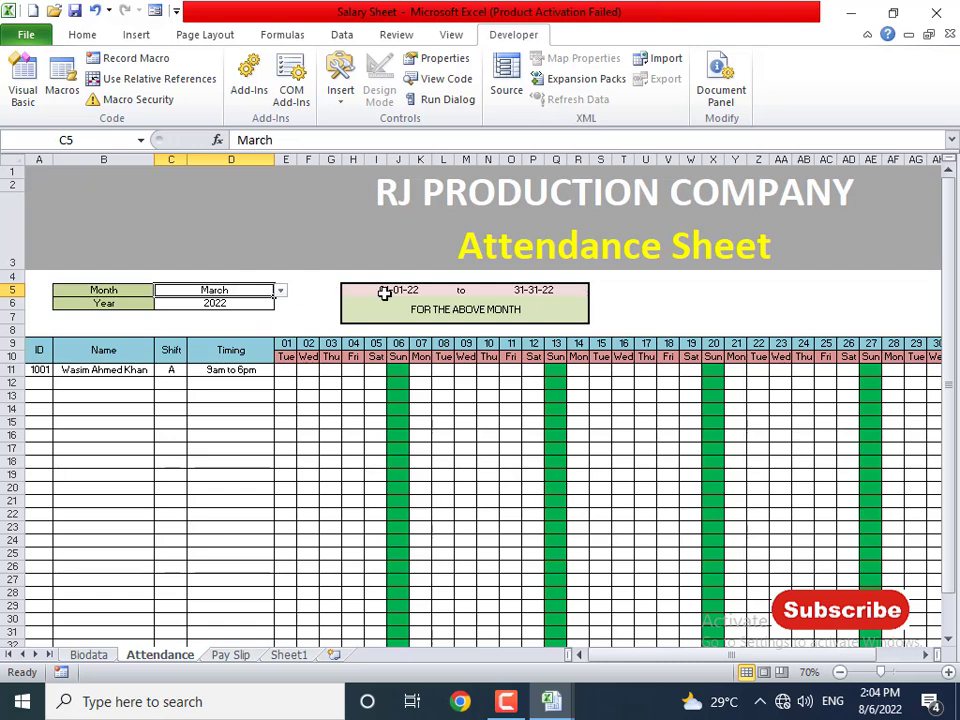
{"action": "left_click", "coordinate": [281, 291]}
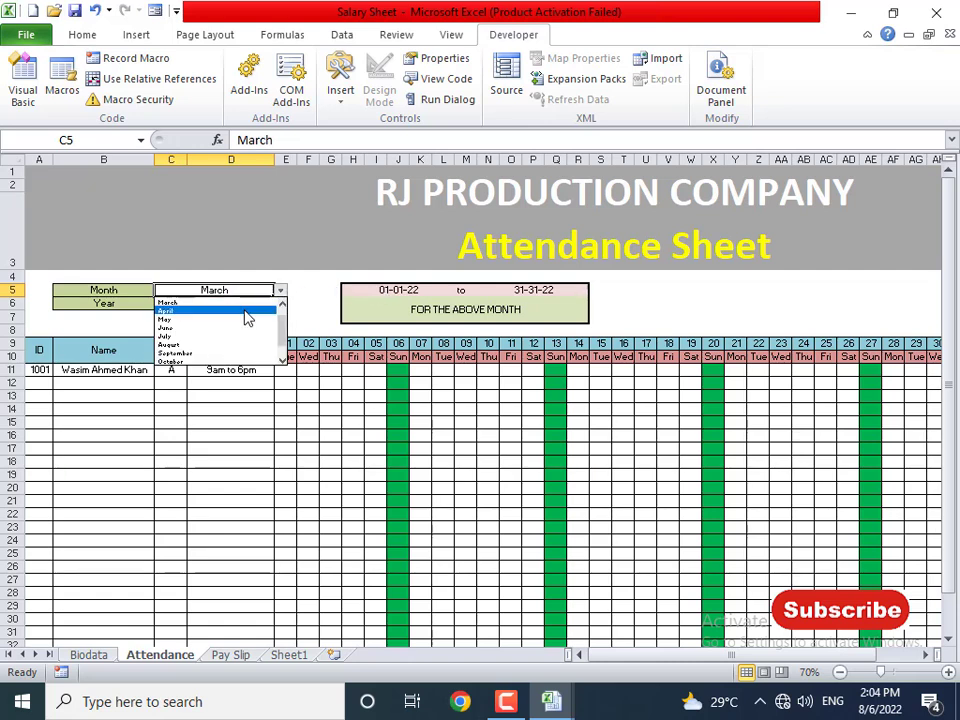
{"action": "left_click", "coordinate": [246, 317]}
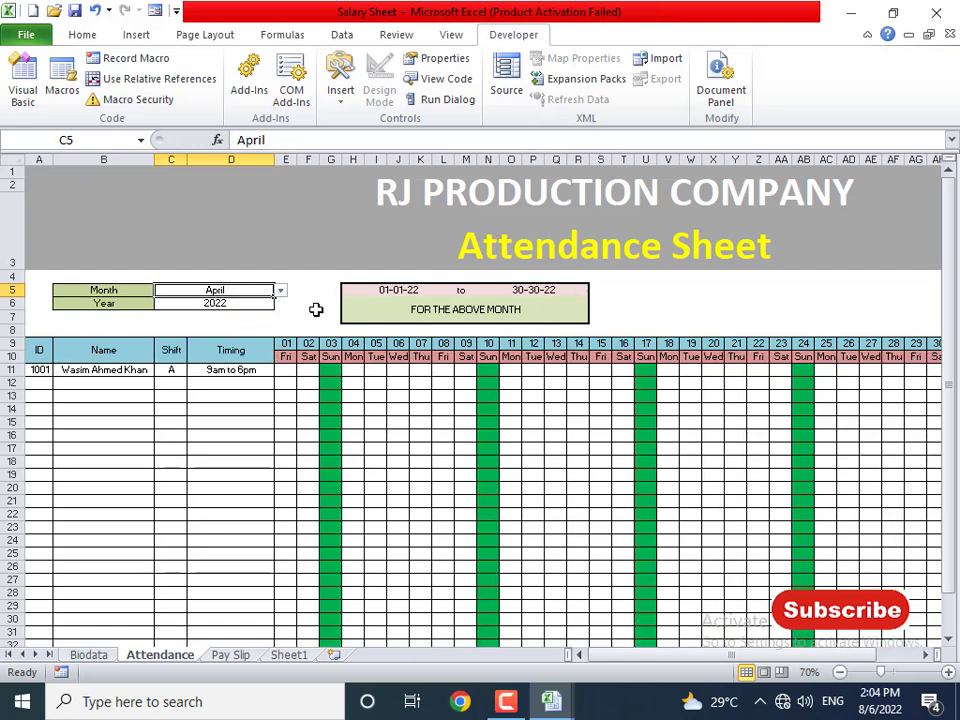
{"action": "left_click", "coordinate": [395, 290]}
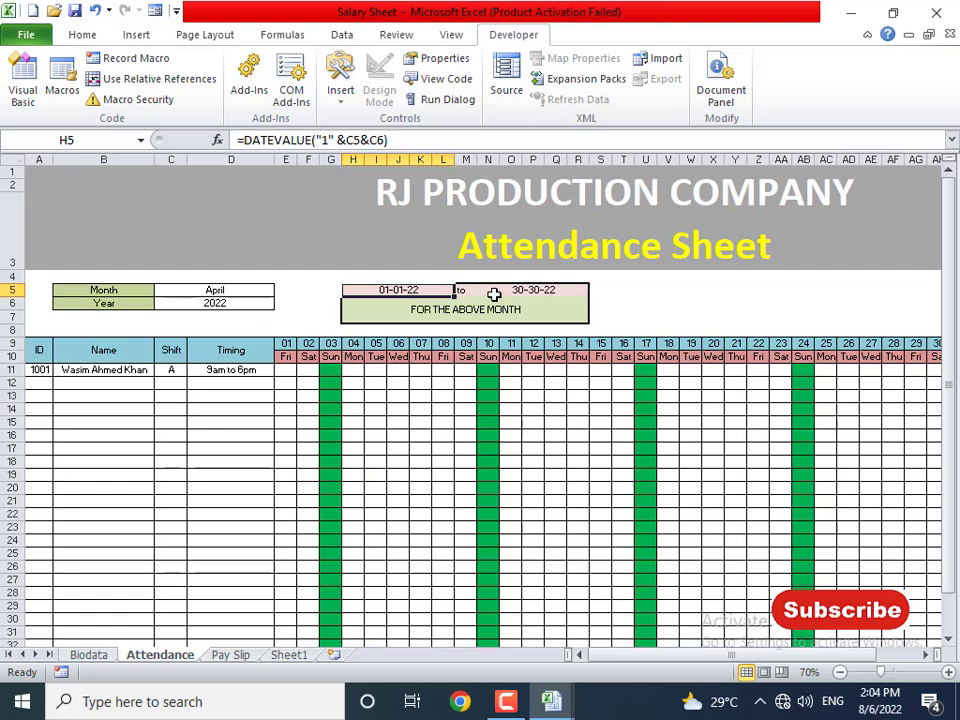
{"action": "left_click", "coordinate": [545, 289]}
{"action": "left_click", "coordinate": [411, 293]}
- Change the month to August and the year to 2024
{"action": "left_click", "coordinate": [253, 288]}
{"action": "left_click", "coordinate": [281, 292]}
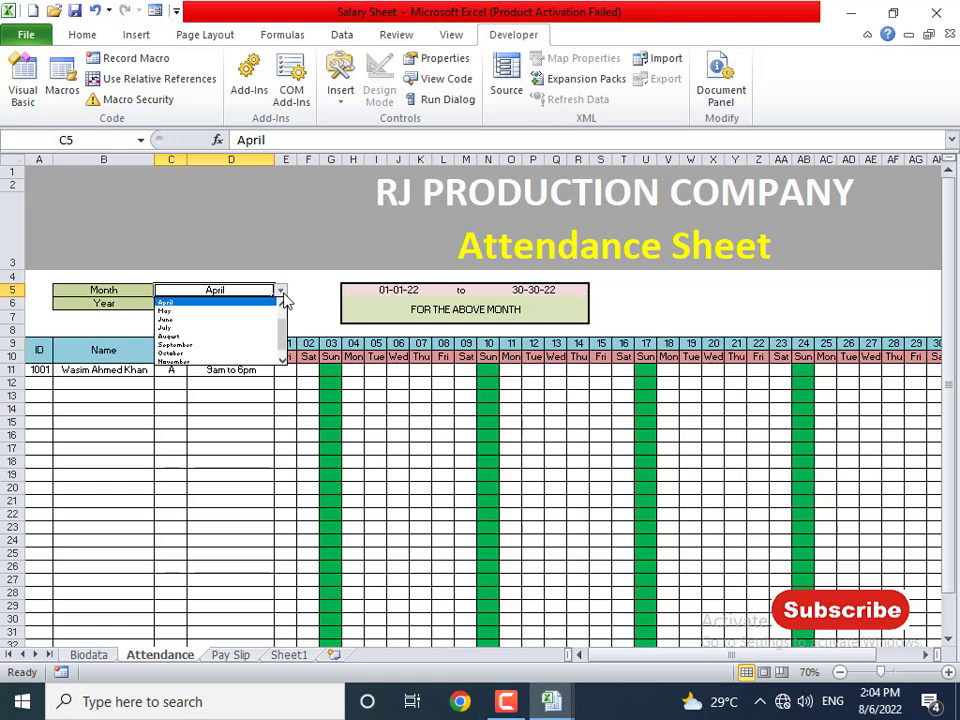
{"action": "left_click", "coordinate": [203, 337]}
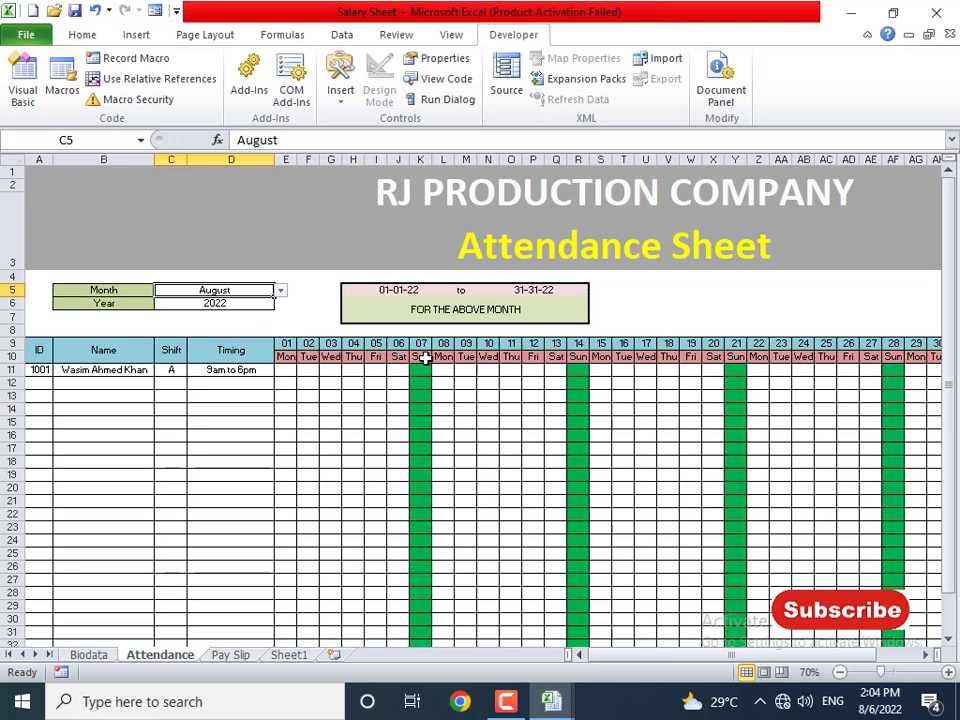
{"action": "left_click", "coordinate": [248, 303]}
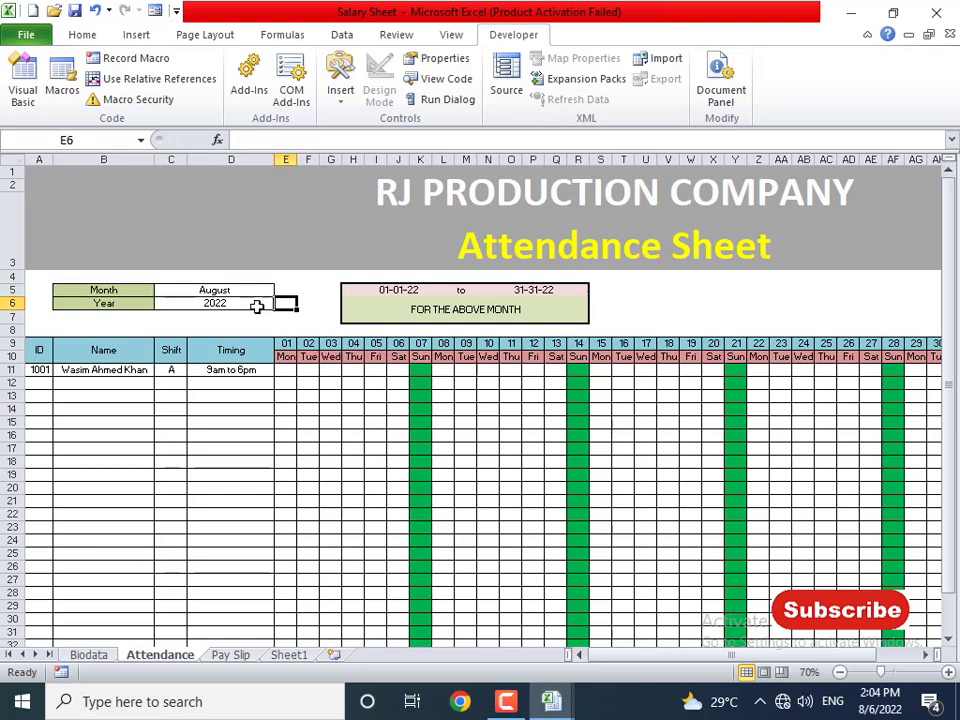
{"action": "left_click", "coordinate": [280, 304]}
{"action": "left_click", "coordinate": [237, 340]}
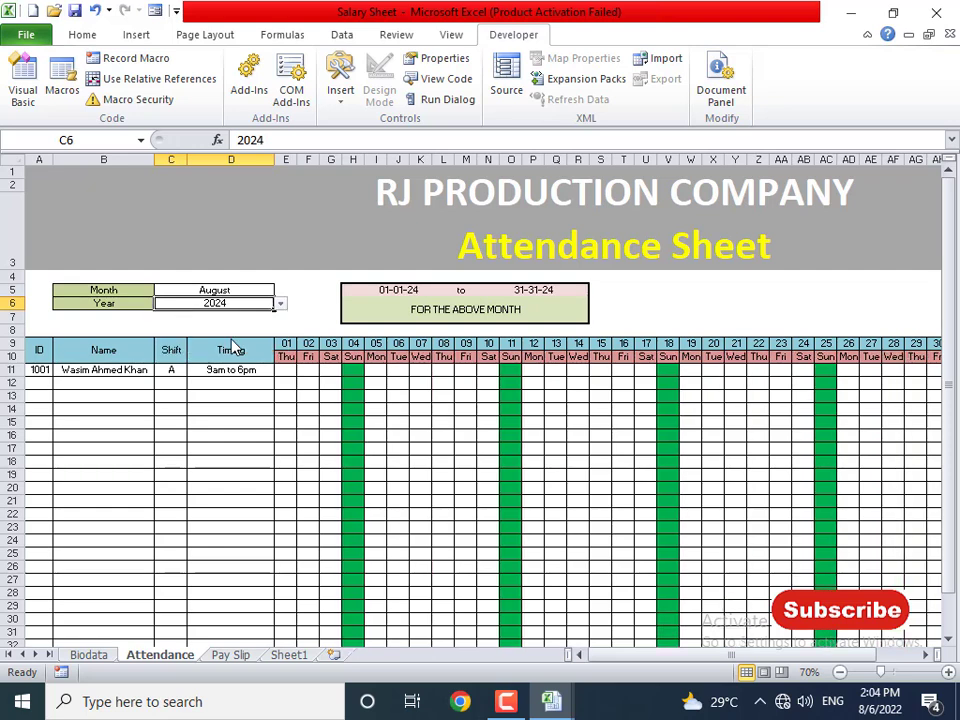
- Compare the H5 start-date and N5 end-date formulas for August 2024
{"action": "left_click", "coordinate": [398, 277]}
{"action": "left_click", "coordinate": [398, 290]}
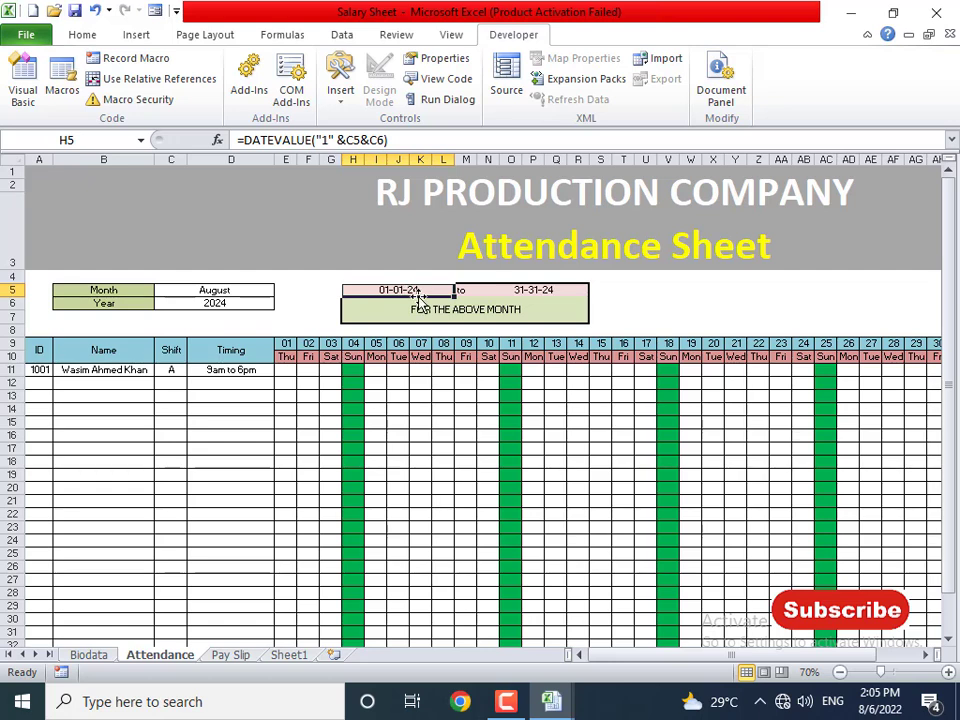
{"action": "left_click", "coordinate": [542, 296]}
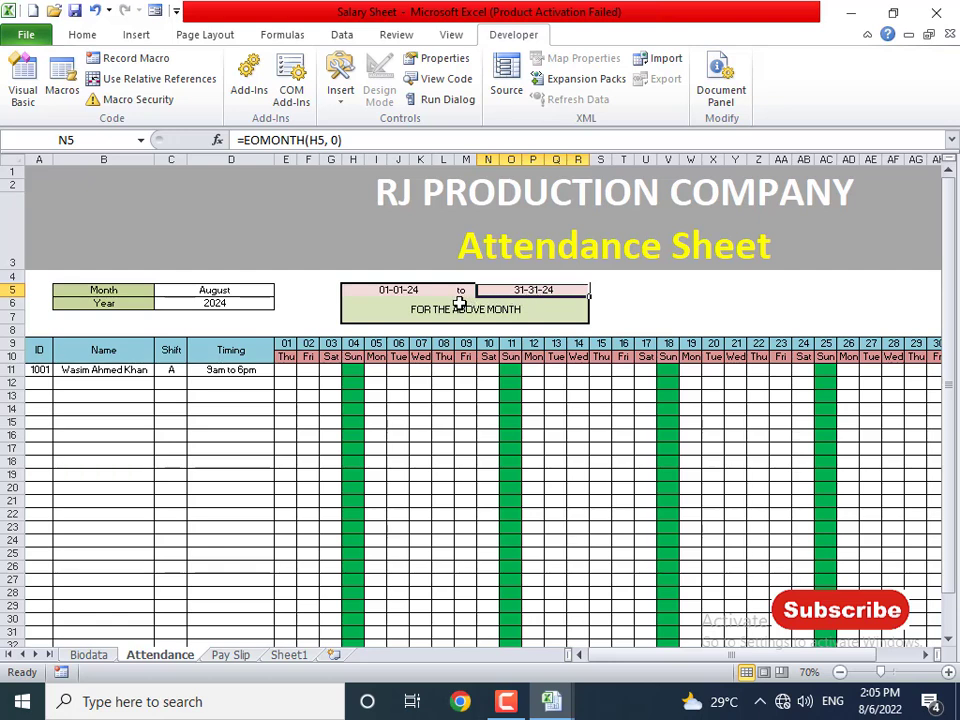
{"action": "left_click", "coordinate": [412, 291]}
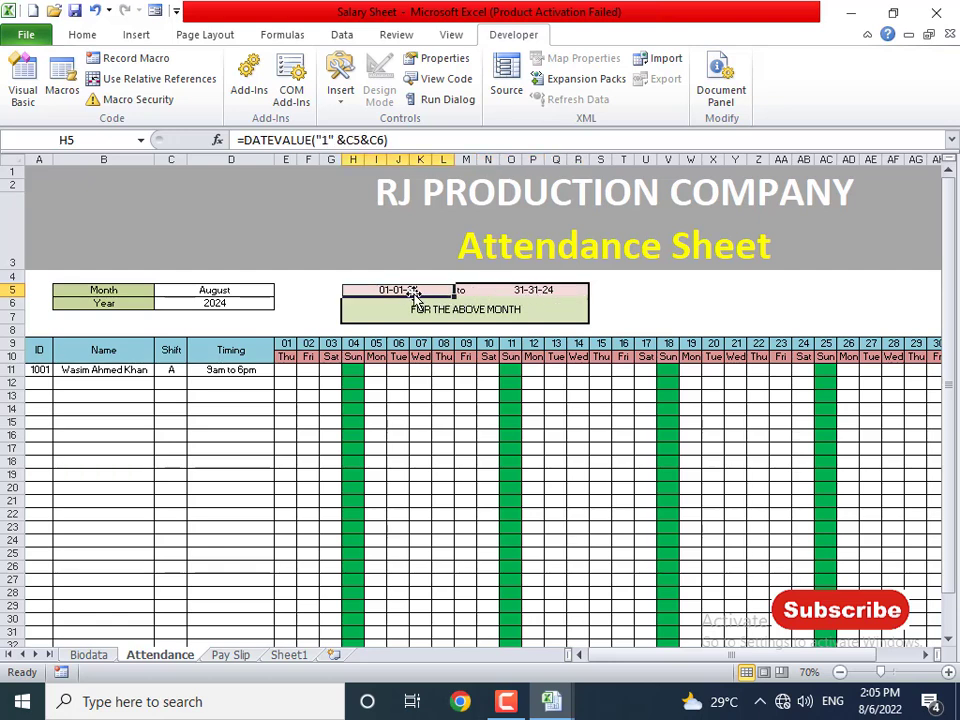
{"action": "left_click", "coordinate": [545, 293]}
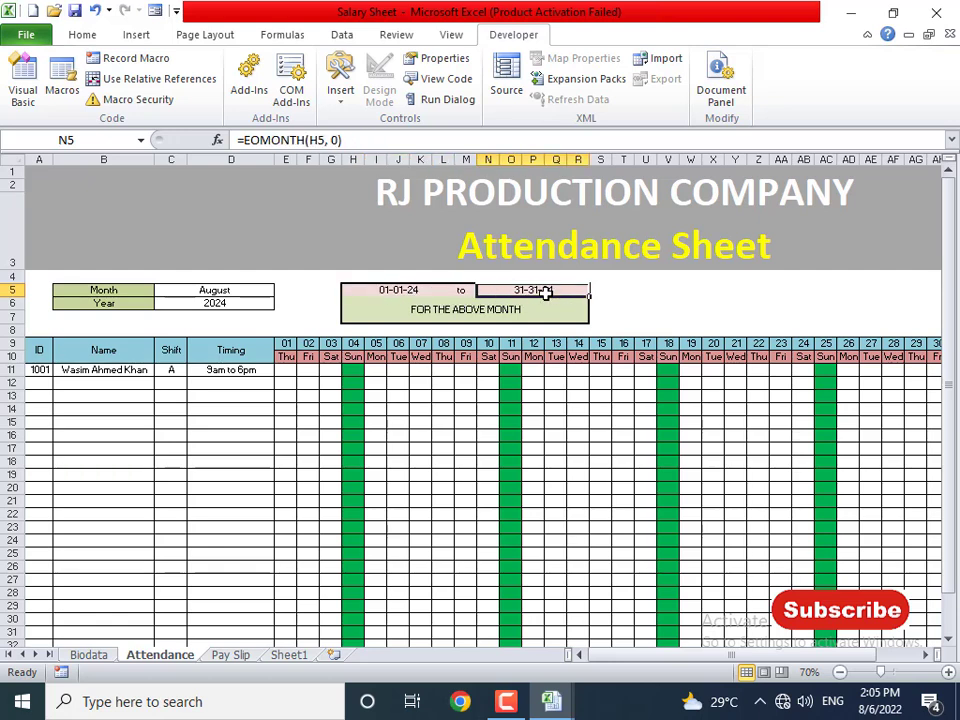
{"action": "left_click", "coordinate": [390, 292]}
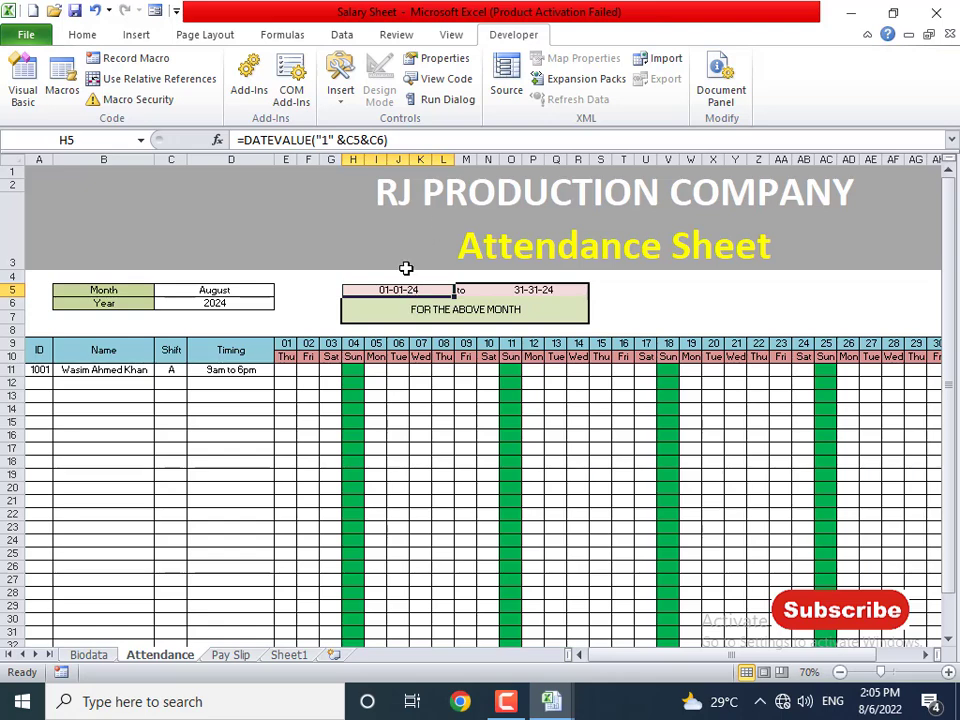
- Change the start date's custom format to dd-mm-yy so it reads 01-08-24
{"action": "key", "text": "ctrl+1"}
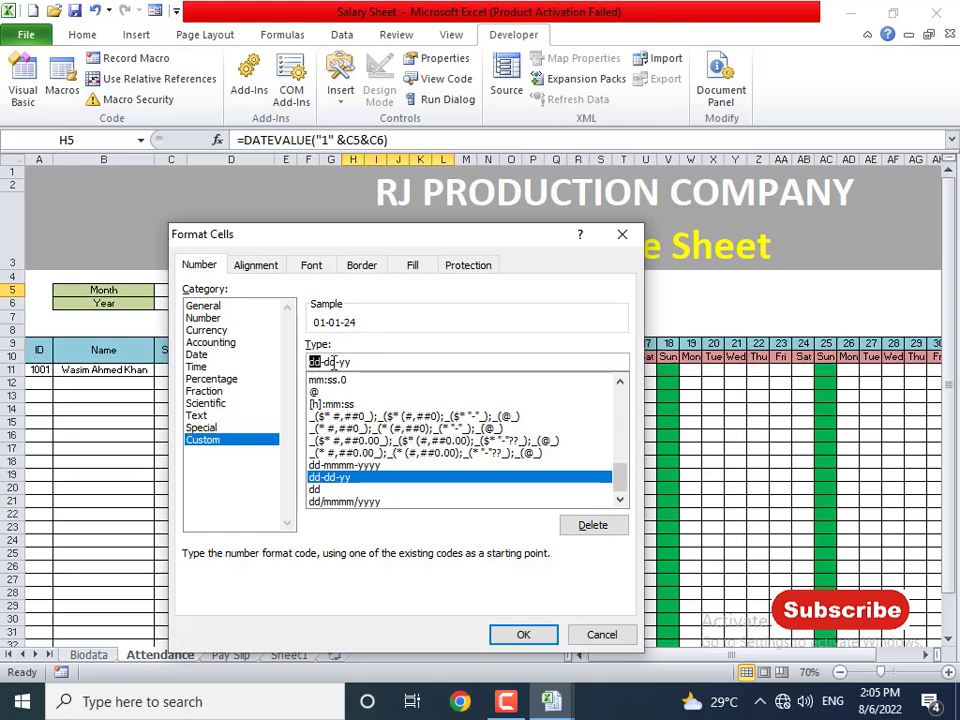
{"action": "type", "text": "mm"}
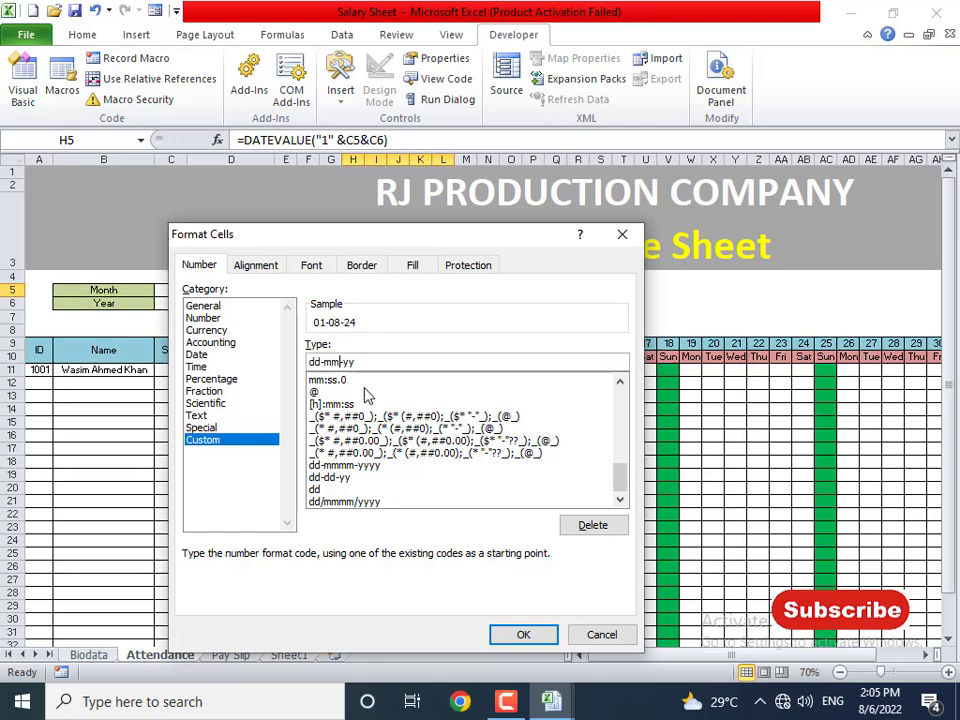
{"action": "left_click", "coordinate": [518, 638]}
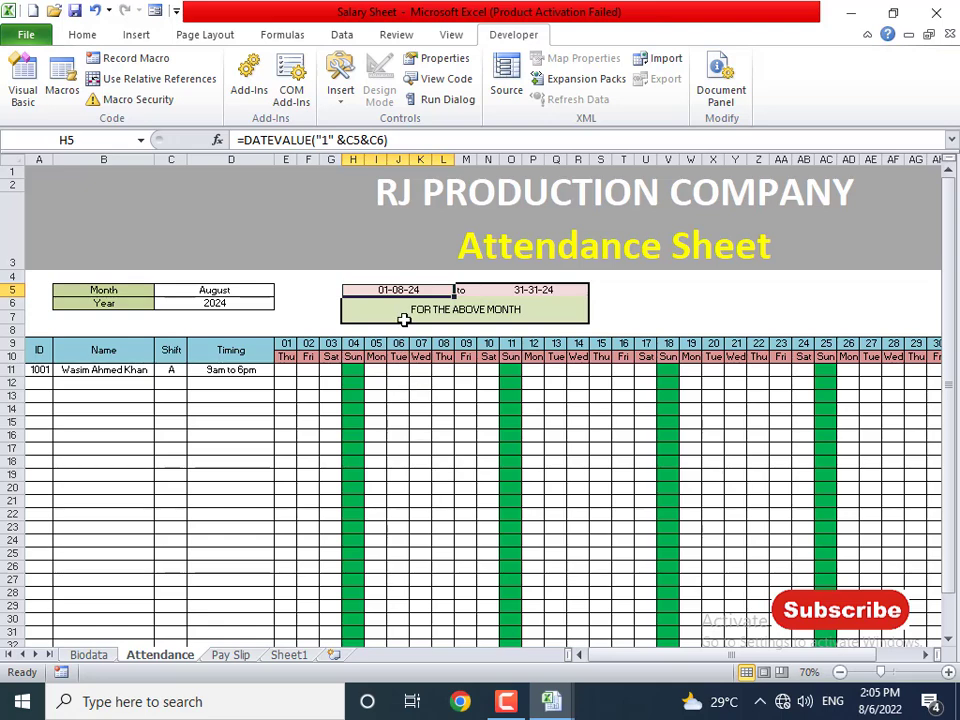
- Reformat the end date in N5 as dd-mm-yy so it reads 31-08-24
{"action": "left_click", "coordinate": [538, 290]}
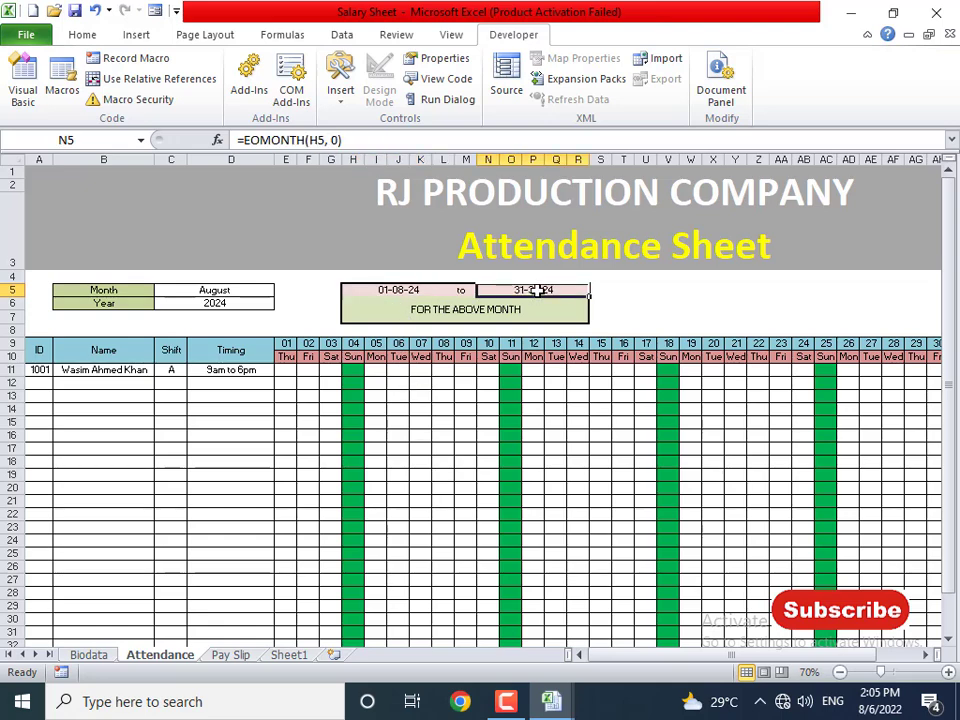
{"action": "key", "text": "ctrl+1"}
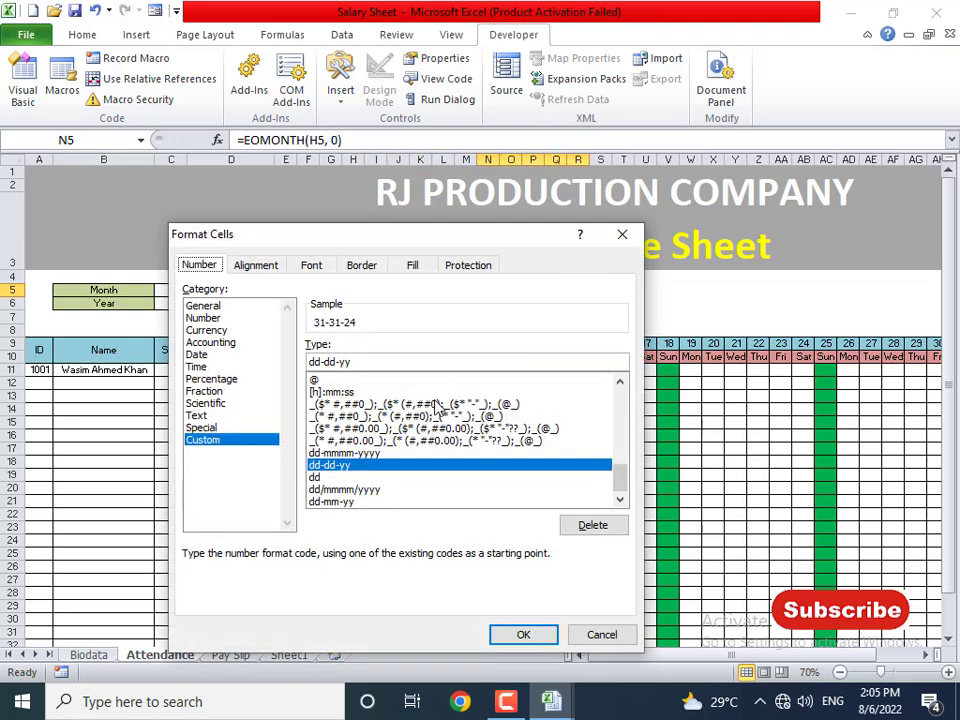
{"action": "double_click", "coordinate": [331, 362]}
{"action": "type", "text": "mm"}
{"action": "key", "text": "Return"}
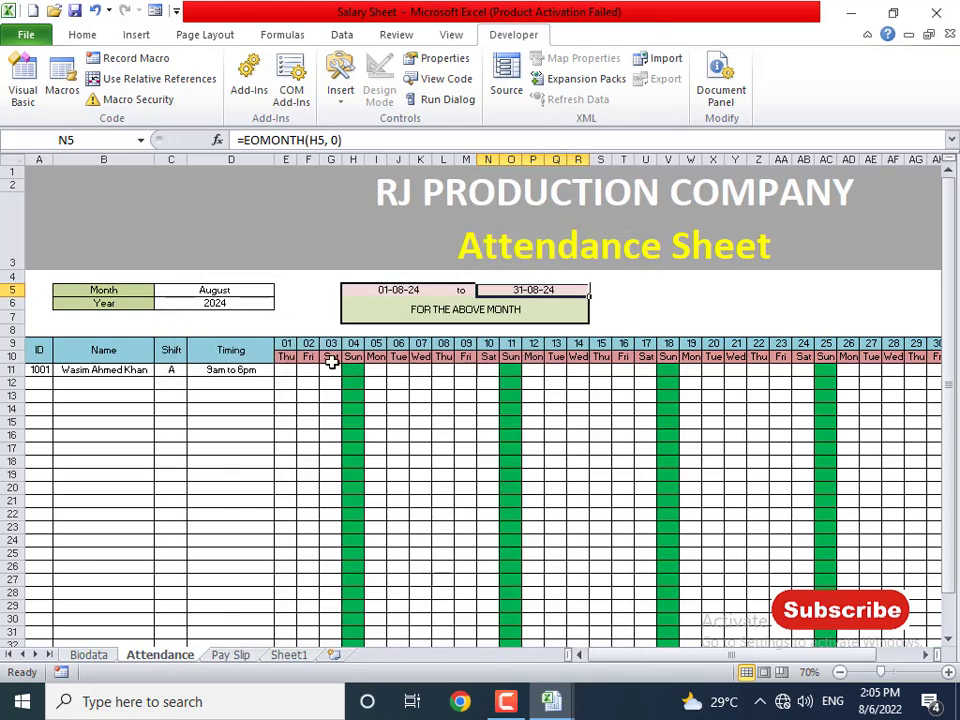
- Set the period to September 2023 and check the start and end dates
{"action": "left_click", "coordinate": [399, 295]}
{"action": "left_click", "coordinate": [253, 294]}
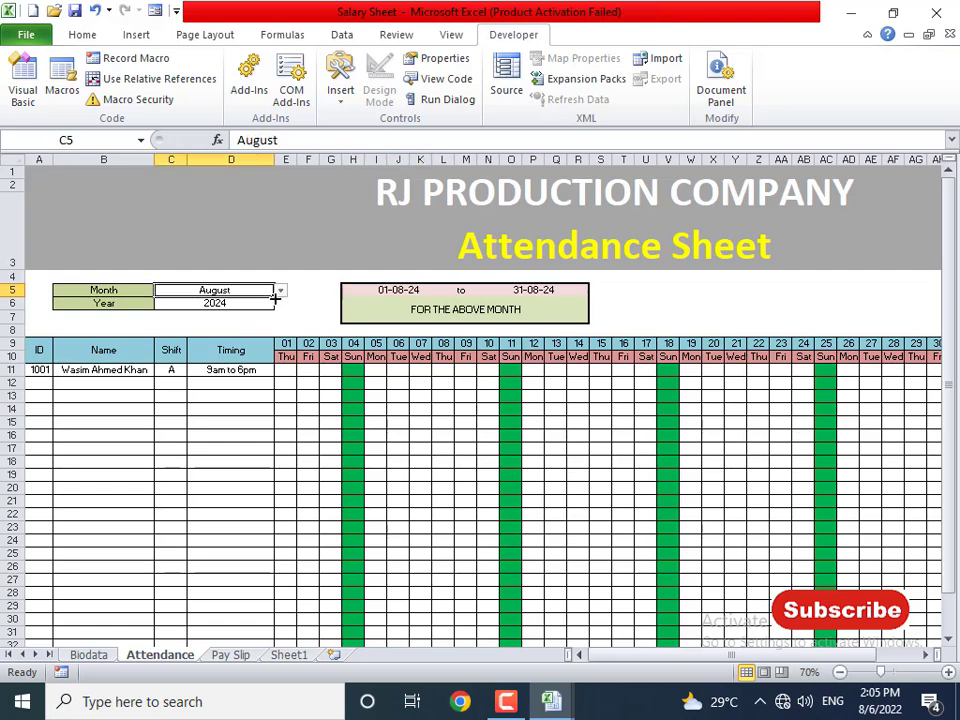
{"action": "left_click", "coordinate": [281, 290]}
{"action": "left_click", "coordinate": [218, 337]}
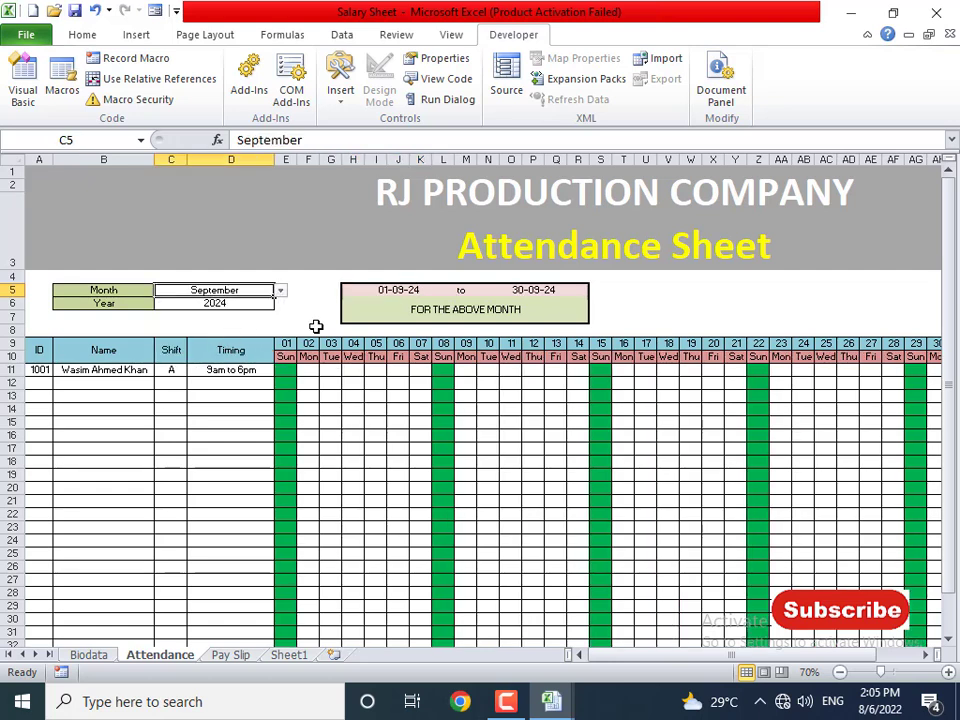
{"action": "left_click", "coordinate": [537, 290]}
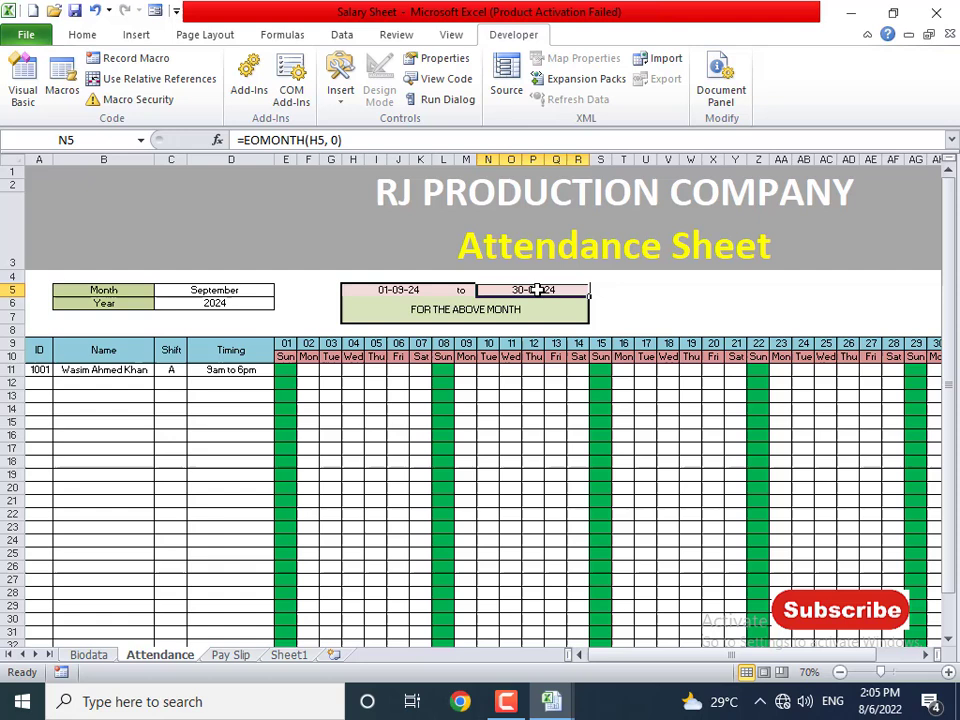
{"action": "left_click", "coordinate": [243, 305]}
{"action": "left_click", "coordinate": [280, 304]}
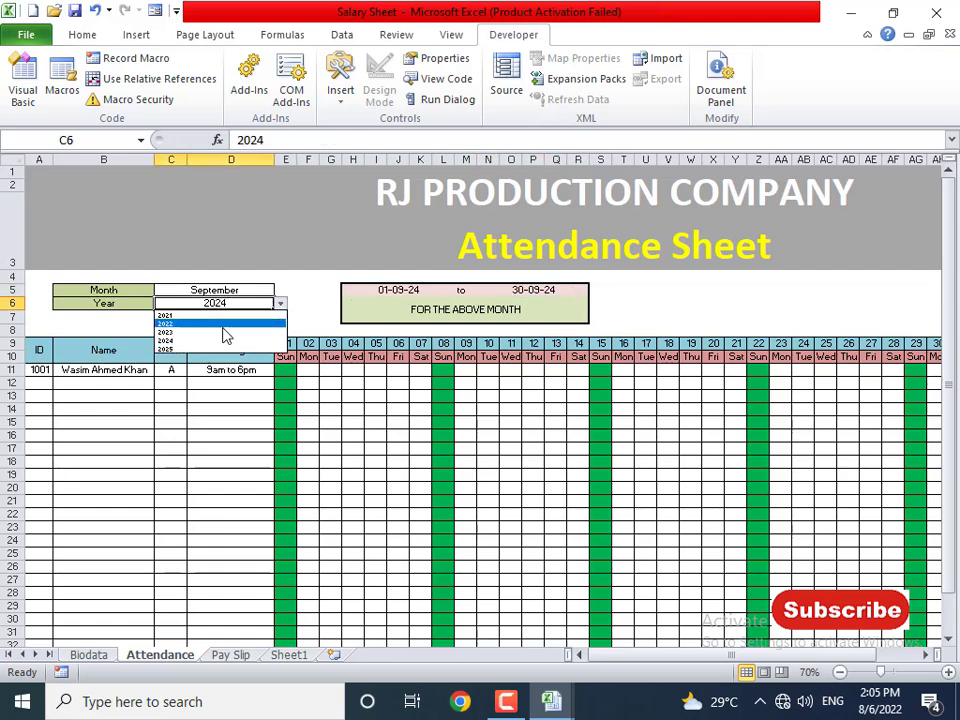
{"action": "left_click", "coordinate": [222, 337]}
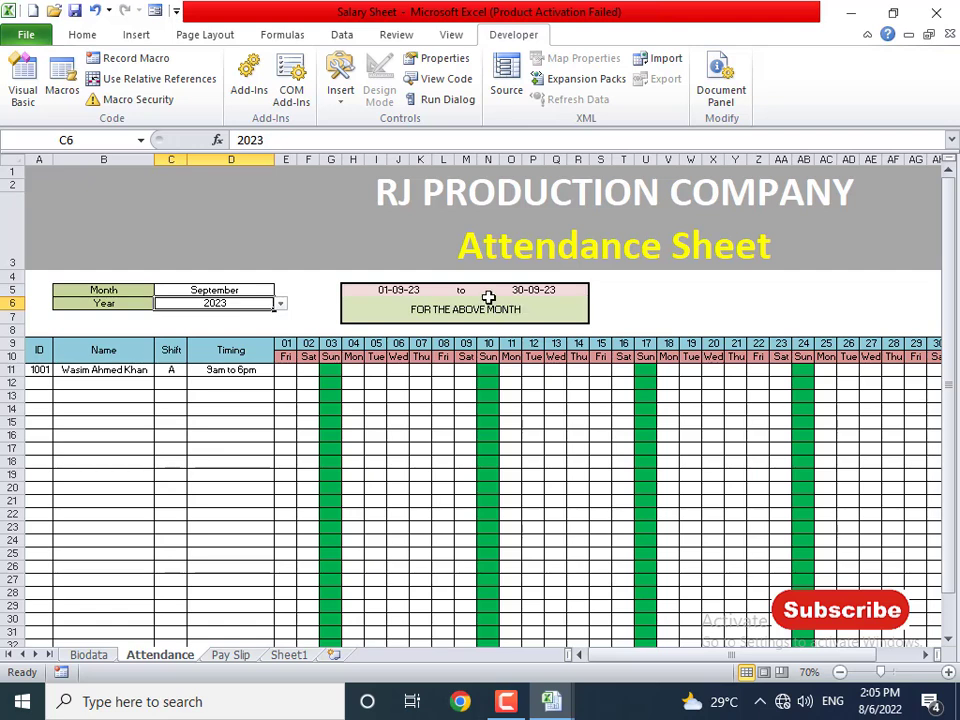
{"action": "left_click", "coordinate": [390, 291]}
{"action": "left_click", "coordinate": [505, 290]}
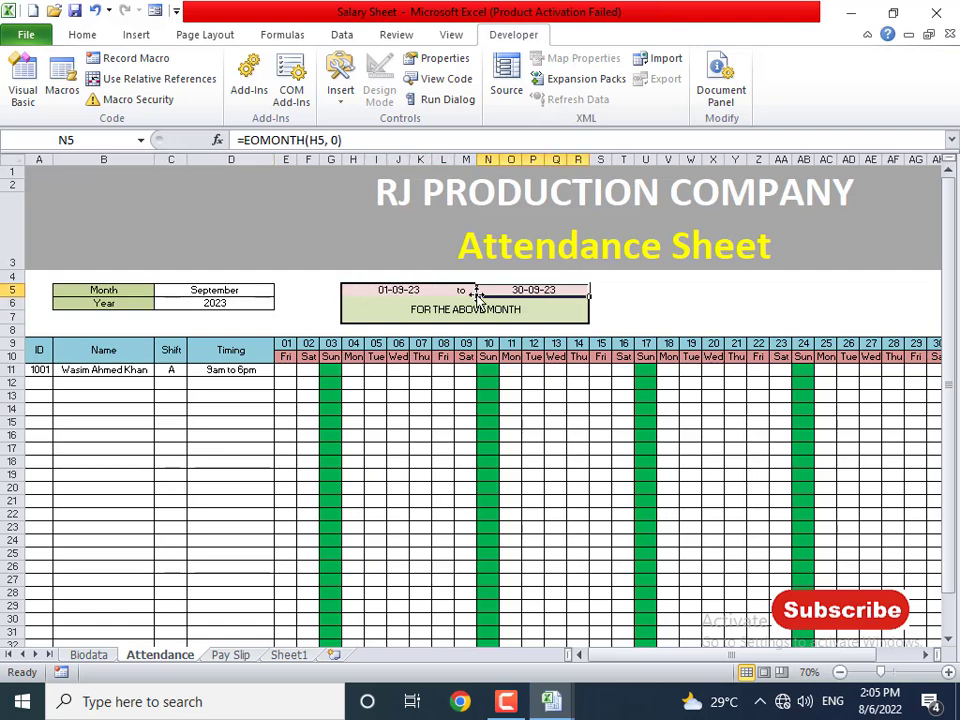
{"action": "left_click", "coordinate": [420, 288]}
- Switch to October 2022 and check the day-01 header formula
{"action": "left_click", "coordinate": [265, 289]}
{"action": "left_click", "coordinate": [281, 291]}
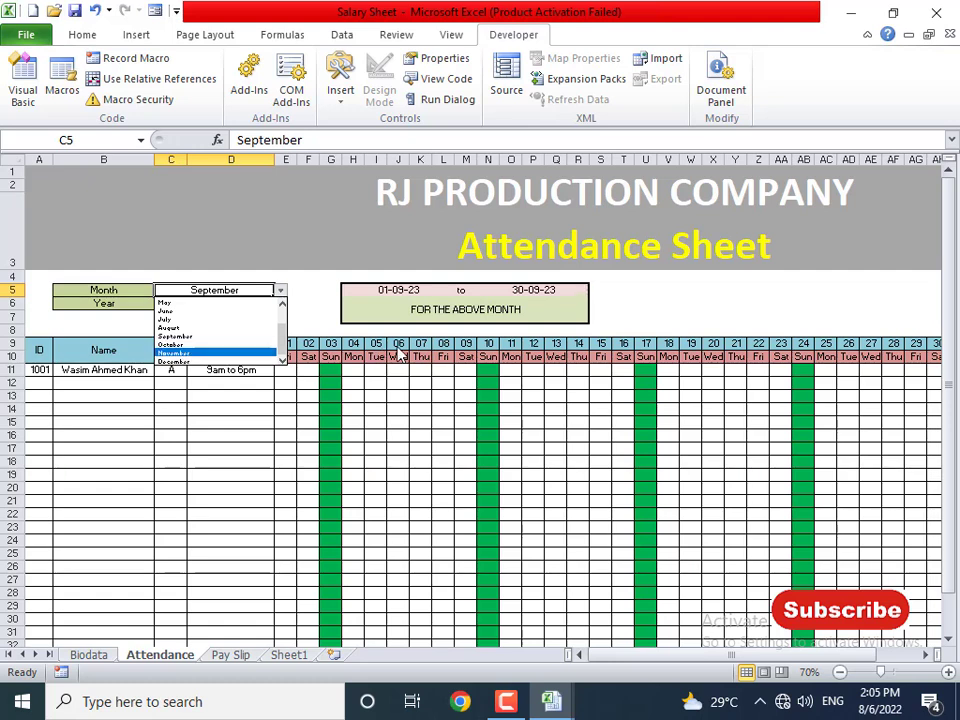
{"action": "left_click", "coordinate": [186, 344]}
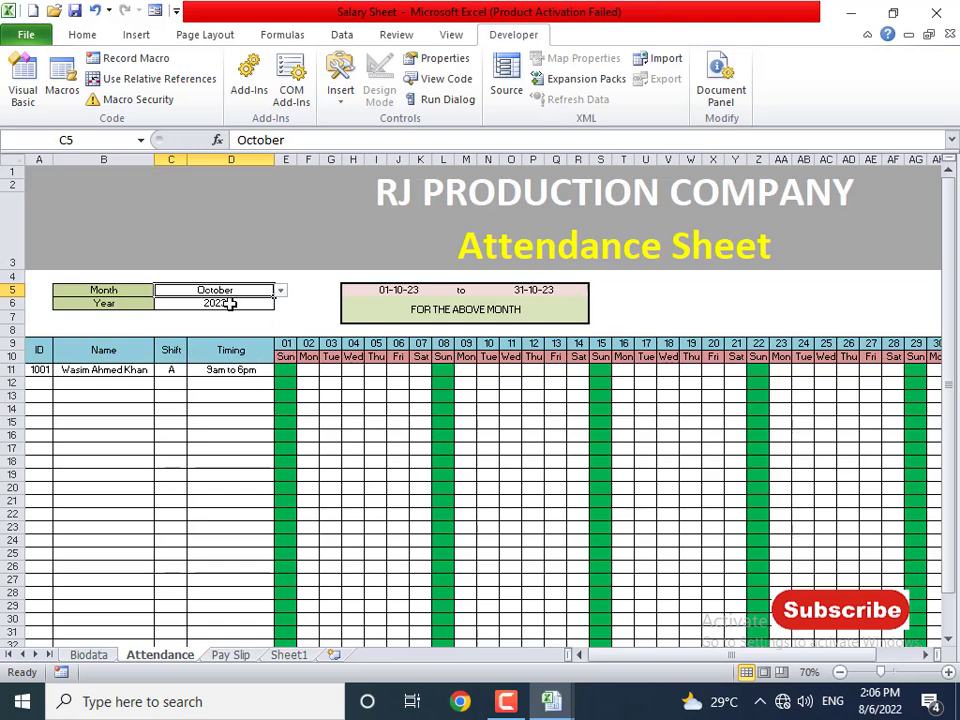
{"action": "left_click", "coordinate": [289, 345]}
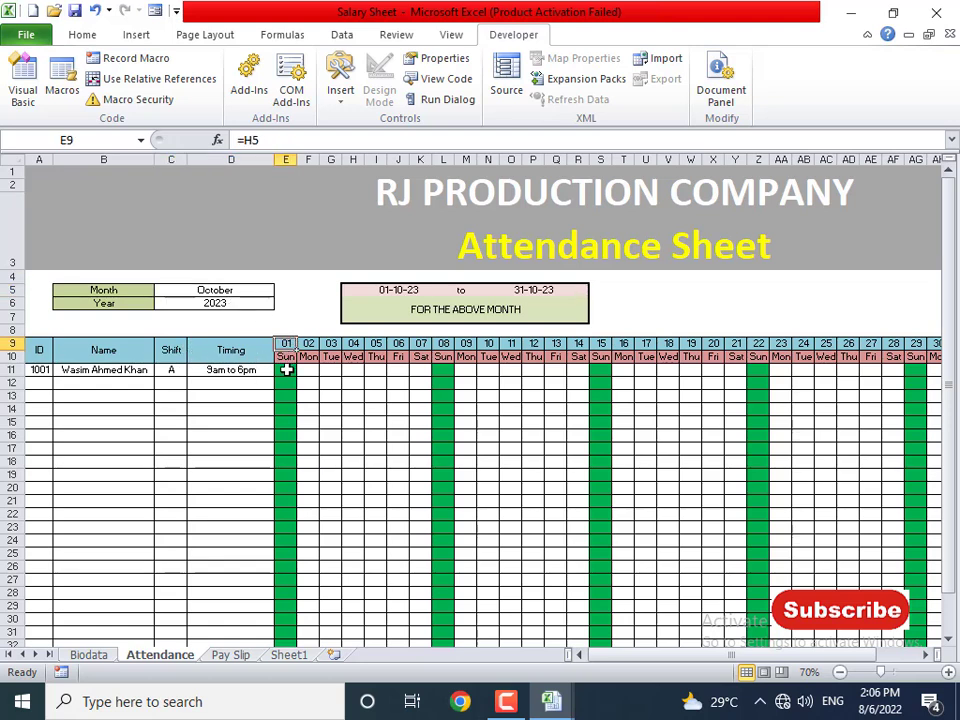
{"action": "left_click", "coordinate": [287, 371]}
{"action": "left_click", "coordinate": [250, 302]}
{"action": "left_click", "coordinate": [280, 304]}
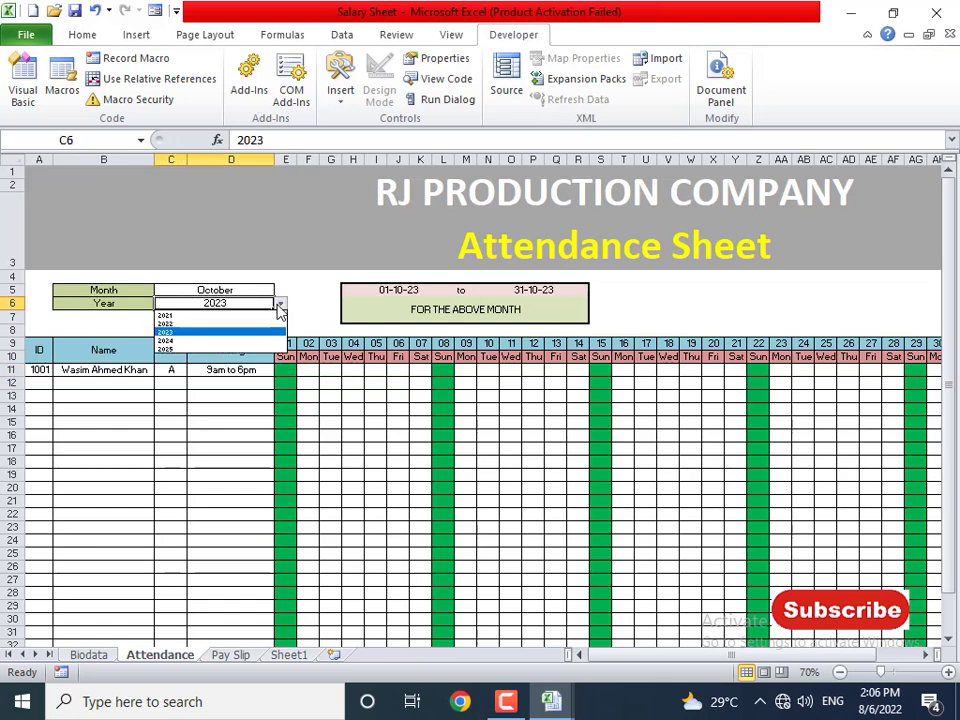
{"action": "left_click", "coordinate": [234, 324]}
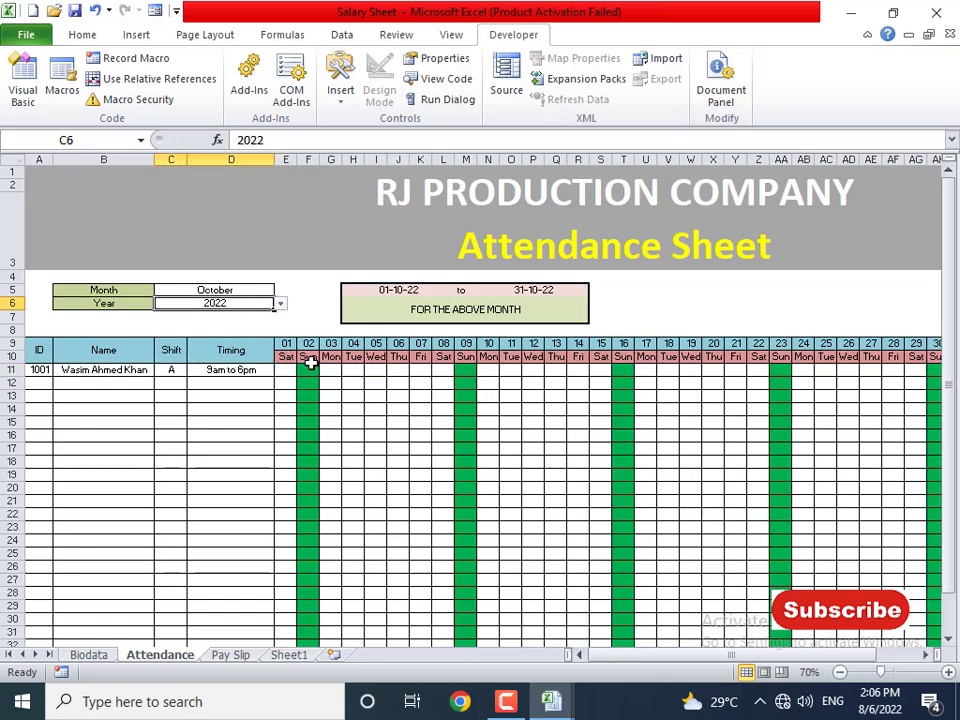
{"action": "left_click", "coordinate": [310, 370]}
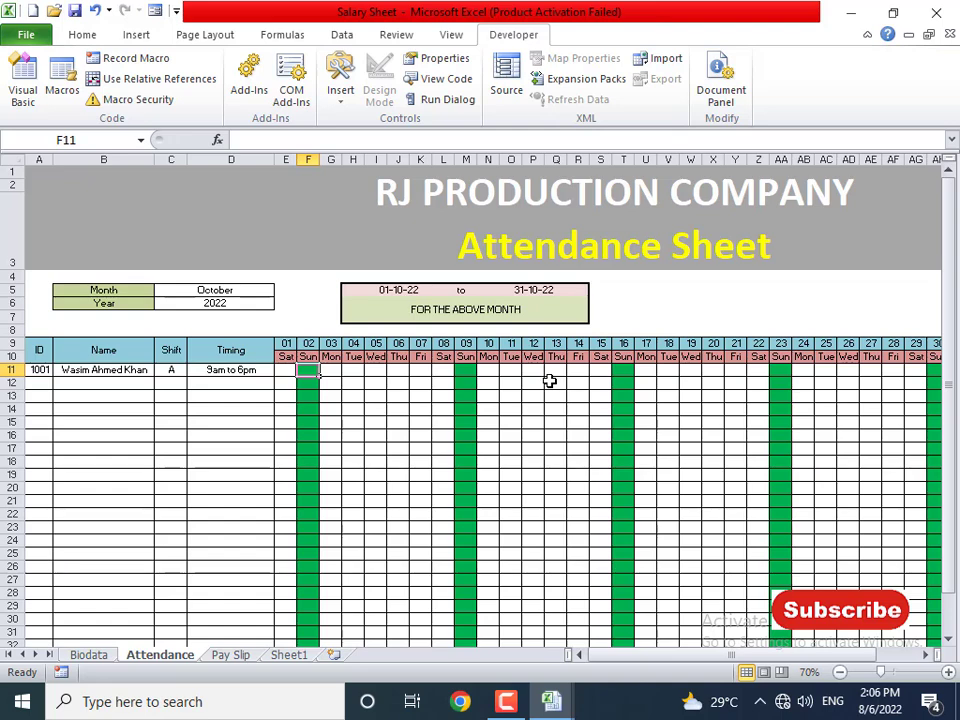
{"action": "left_click_drag", "start_coordinate": [680, 655], "coordinate": [637, 648]}
- Change the month to August, giving 01-08-22 to 31-08-22
{"action": "left_click", "coordinate": [240, 289]}
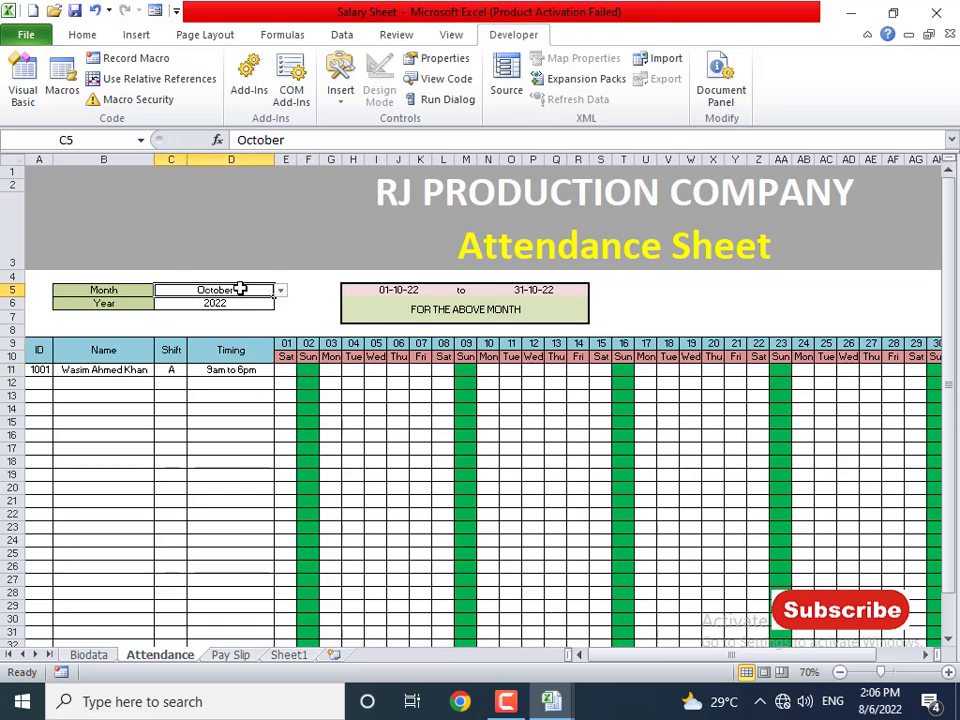
{"action": "left_click", "coordinate": [280, 293]}
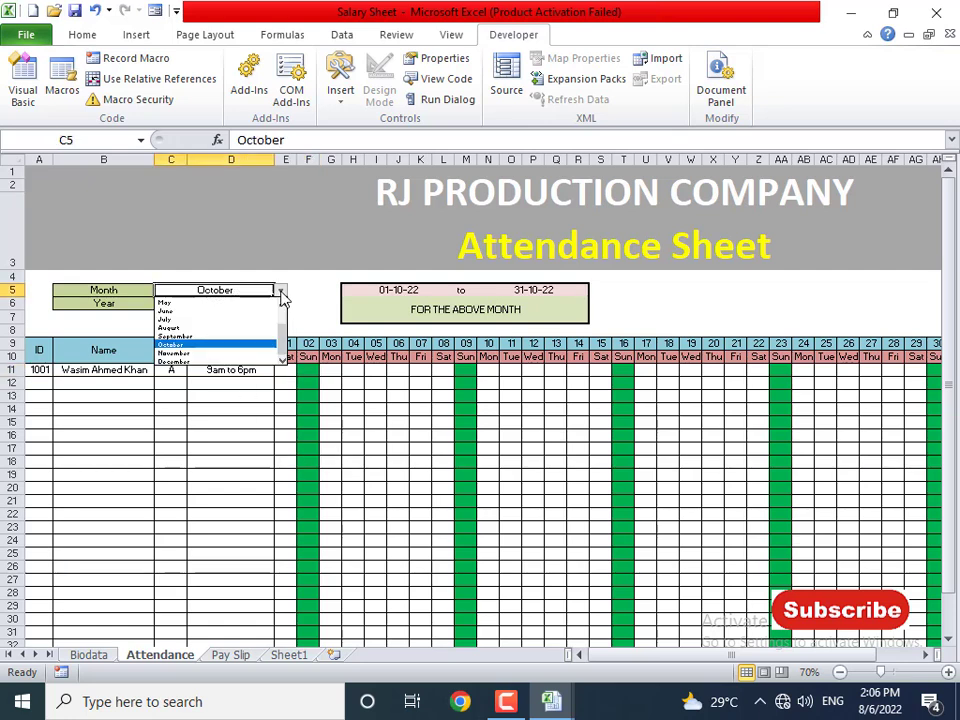
{"action": "left_click", "coordinate": [210, 328]}
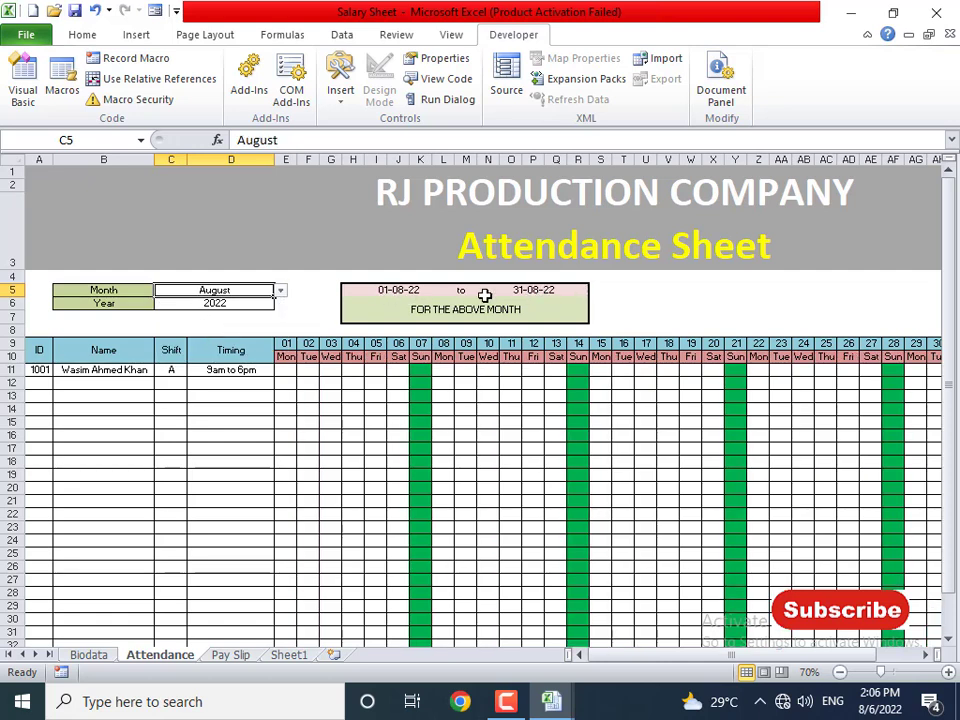
{"action": "left_click", "coordinate": [242, 305]}
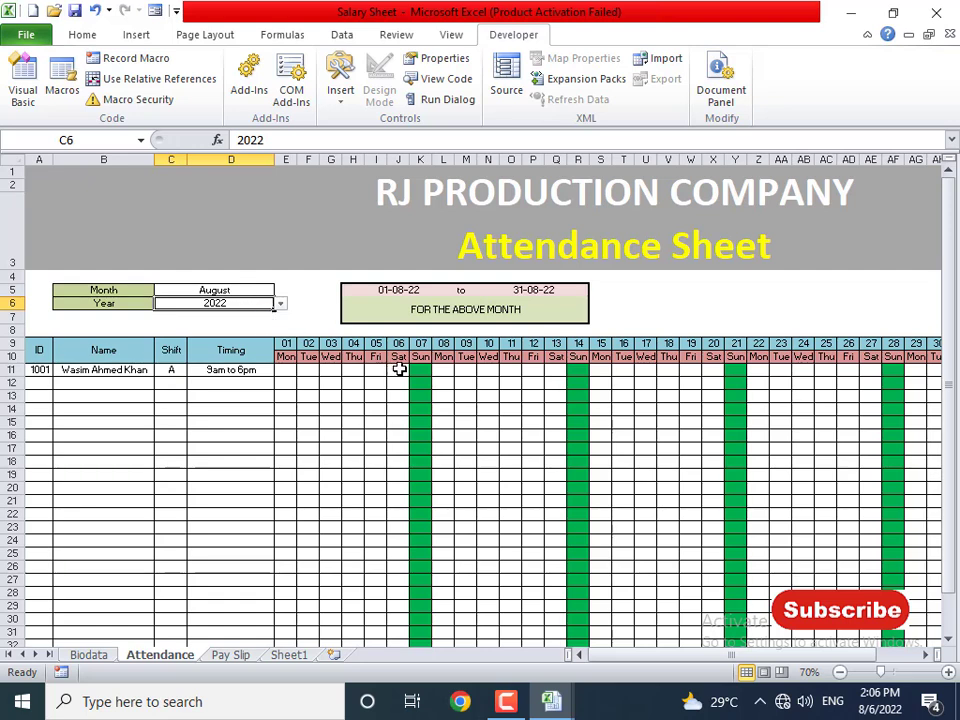
{"action": "left_click", "coordinate": [399, 370]}
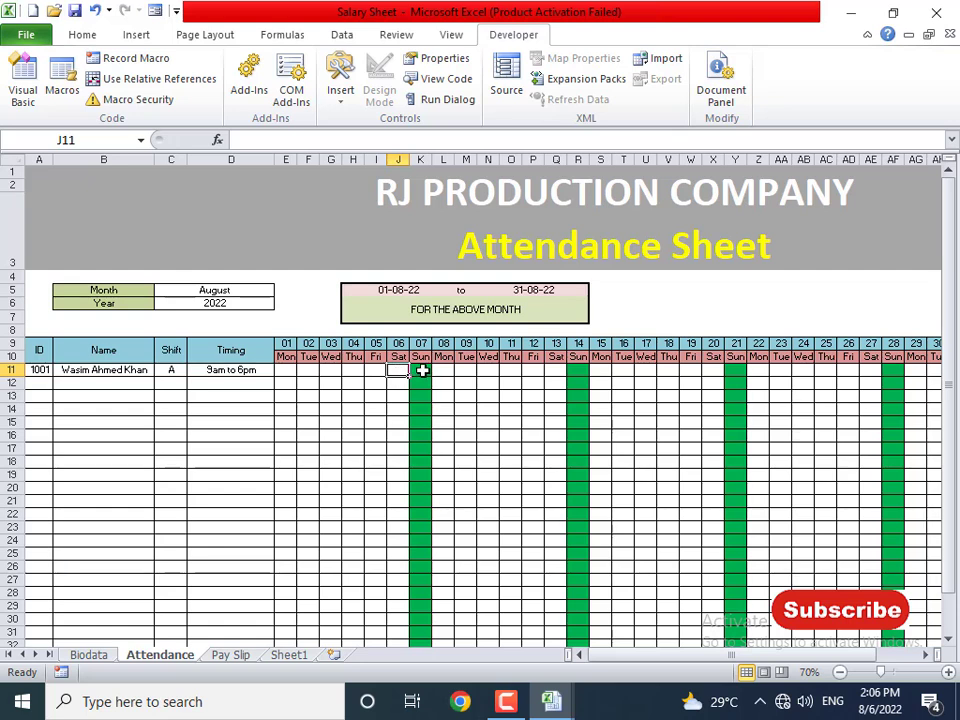
- Review the day numbers, weekday headers and the Work days formula in AK11
{"action": "left_click", "coordinate": [422, 371]}
{"action": "left_click", "coordinate": [397, 370]}
{"action": "left_click_drag", "start_coordinate": [287, 343], "coordinate": [421, 346]}
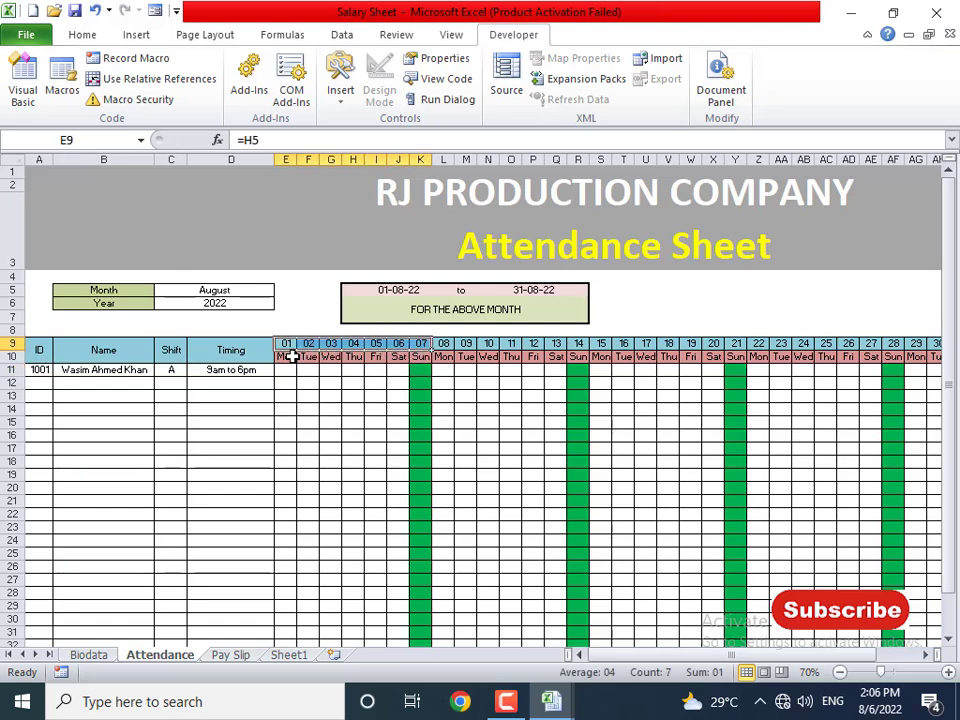
{"action": "left_click_drag", "start_coordinate": [287, 357], "coordinate": [370, 358]}
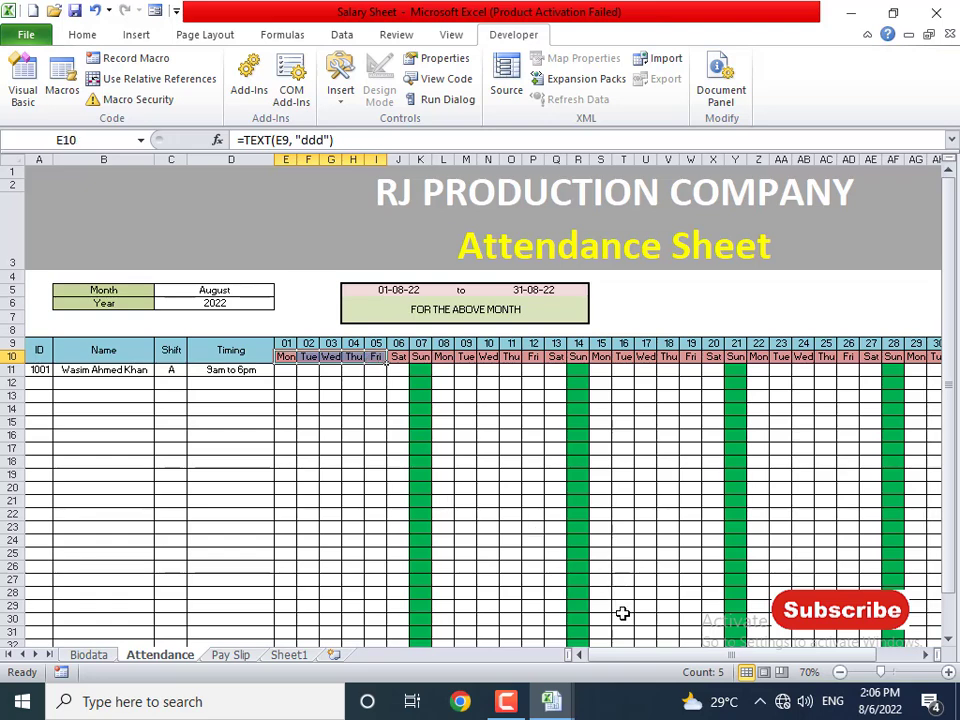
{"action": "left_click_drag", "start_coordinate": [619, 656], "coordinate": [677, 628]}
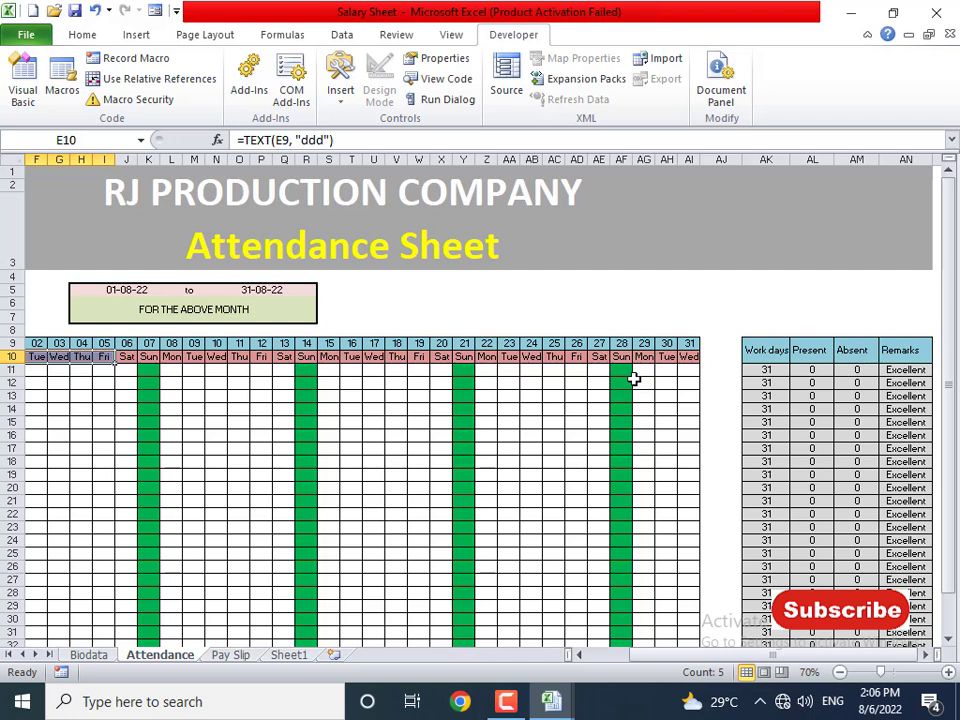
{"action": "left_click", "coordinate": [763, 372]}
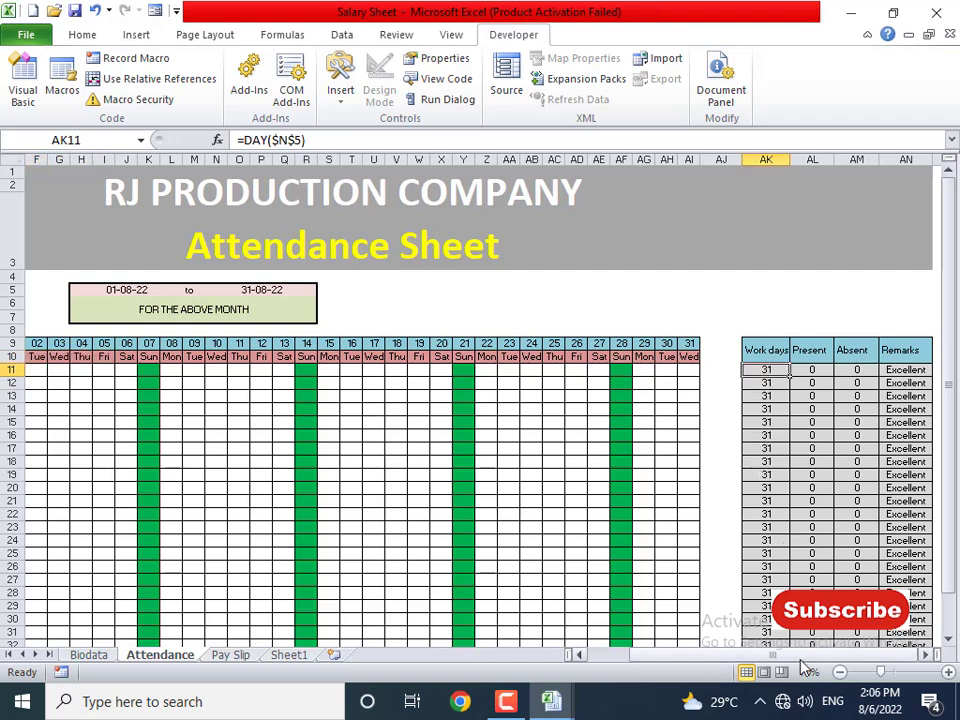
{"action": "left_click", "coordinate": [926, 655]}
{"action": "left_click", "coordinate": [926, 655]}
{"action": "left_click", "coordinate": [929, 657]}
{"action": "left_click", "coordinate": [929, 657]}
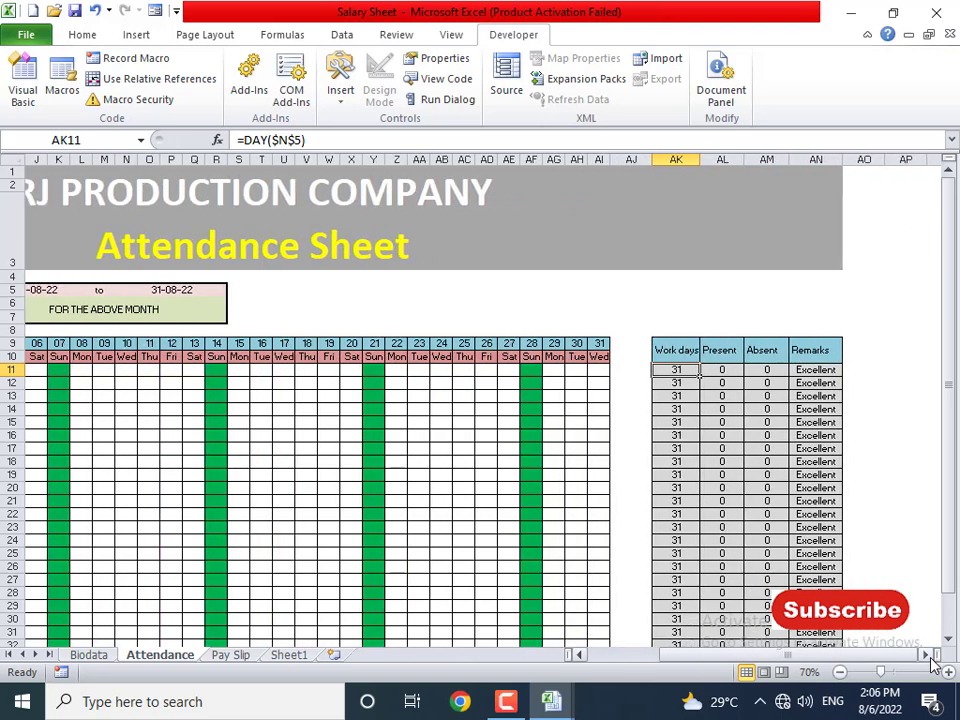
{"action": "left_click", "coordinate": [929, 657]}
{"action": "left_click", "coordinate": [929, 657]}
{"action": "left_click", "coordinate": [929, 657]}
{"action": "left_click", "coordinate": [929, 657]}
{"action": "left_click", "coordinate": [929, 657]}
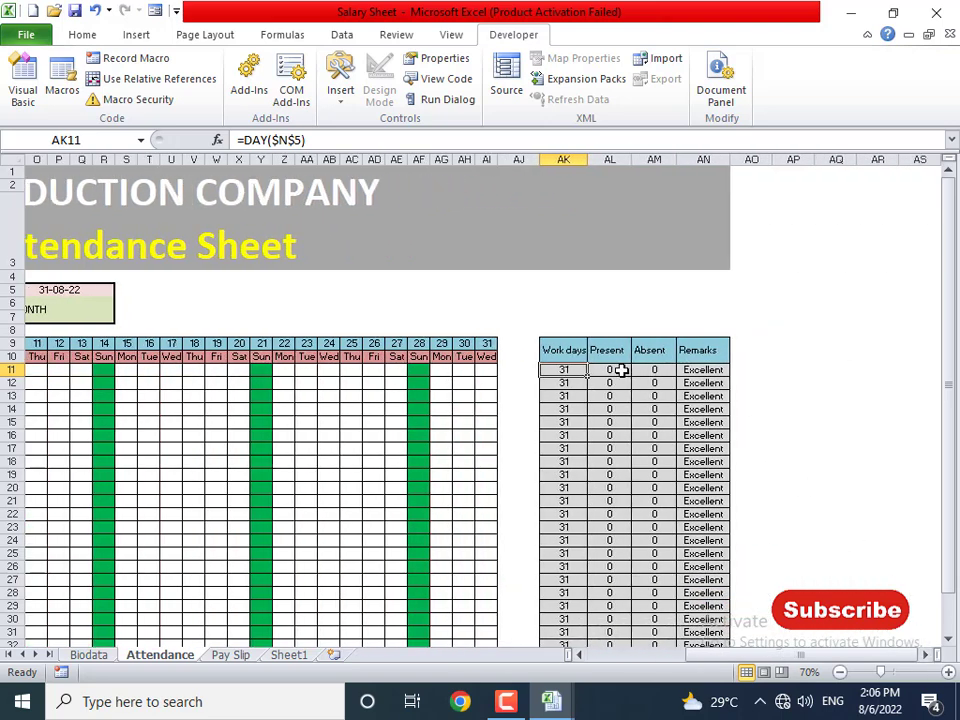
- Inspect the Present, Absent and Remarks formulas, then widen the Remarks column
{"action": "left_click", "coordinate": [617, 370]}
{"action": "left_click", "coordinate": [655, 373]}
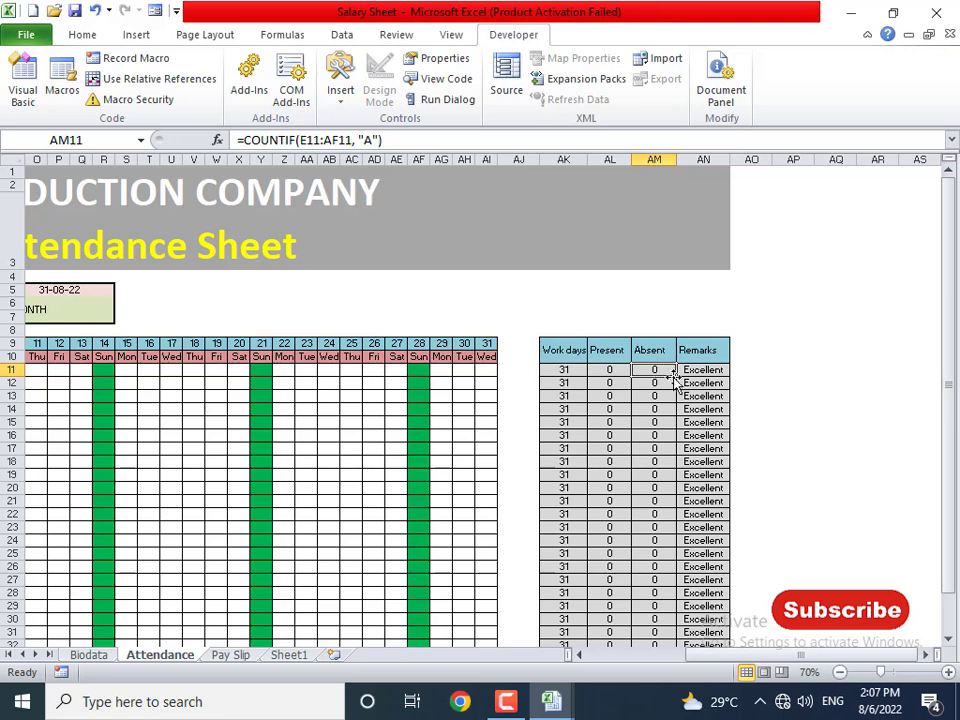
{"action": "left_click", "coordinate": [720, 372]}
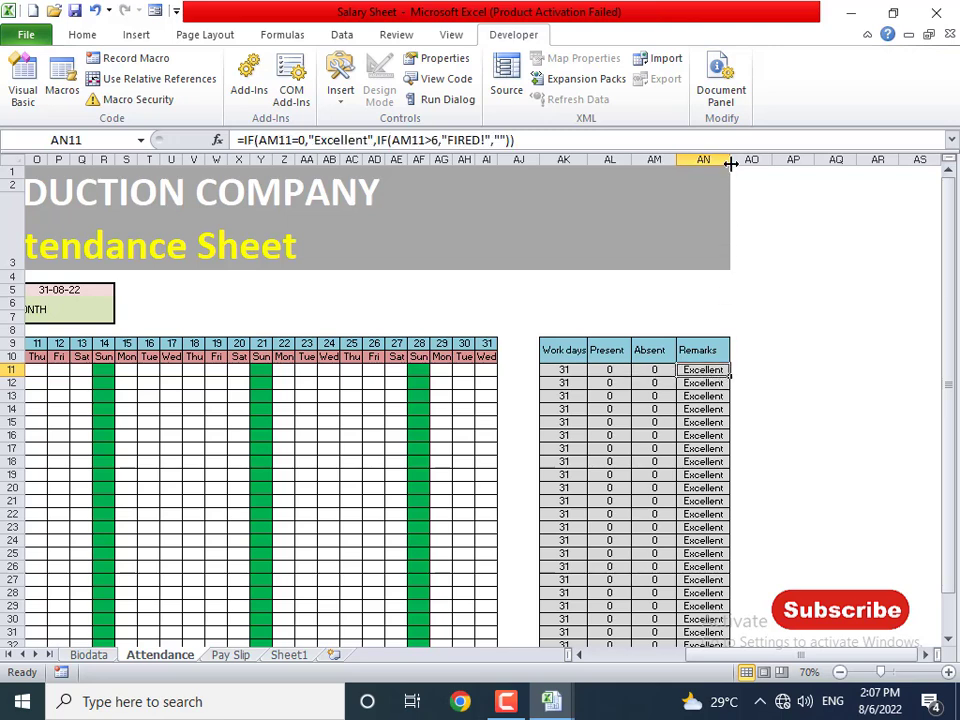
{"action": "left_click_drag", "start_coordinate": [731, 164], "coordinate": [757, 162]}
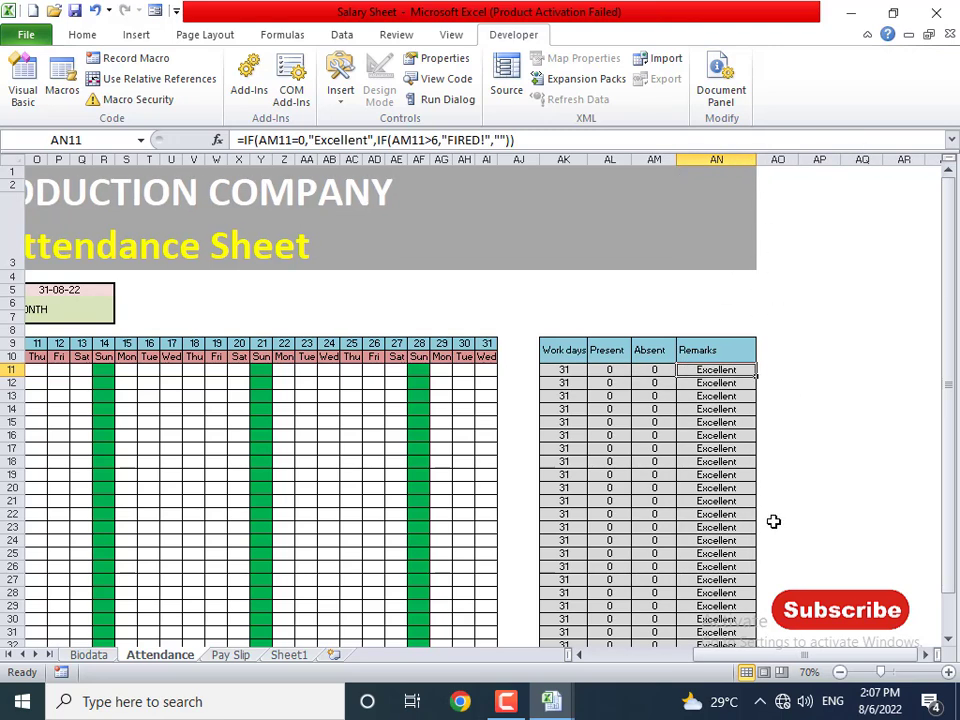
{"action": "left_click_drag", "start_coordinate": [831, 655], "coordinate": [707, 662]}
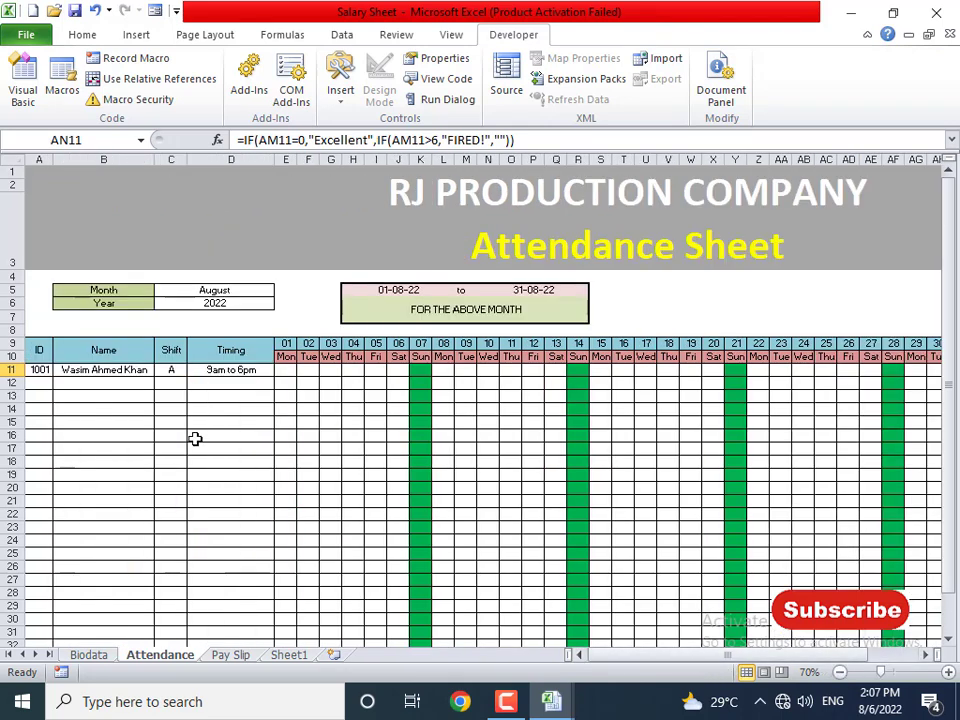
- Fill p into row 11 for August's first week and days 08 to 13
{"action": "left_click_drag", "start_coordinate": [289, 371], "coordinate": [397, 370]}
{"action": "type", "text": "p"}
{"action": "key", "text": "ctrl+Return"}
{"action": "key", "text": "Right"}
{"action": "key", "text": "Right"}
{"action": "key", "text": "Right"}
{"action": "key", "text": "Right"}
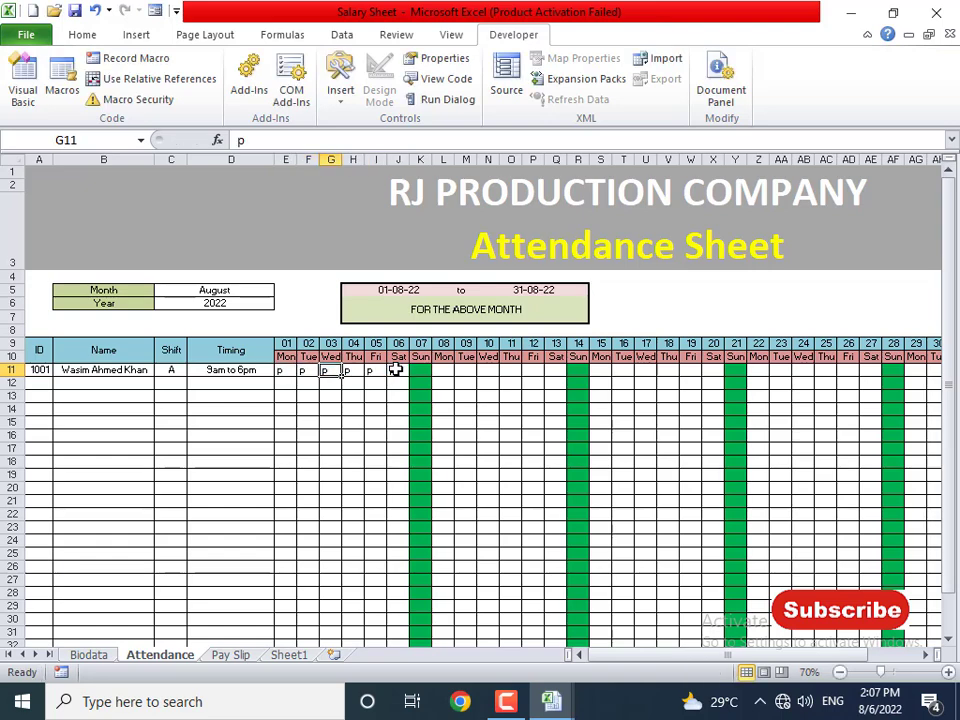
{"action": "key", "text": "Right"}
{"action": "key", "text": "Right"}
{"action": "key", "text": "Right"}
{"action": "key", "text": "shift+Right"}
{"action": "key", "text": "shift+Right"}
{"action": "key", "text": "shift+Right"}
{"action": "key", "text": "shift+Right"}
{"action": "key", "text": "shift+Right"}
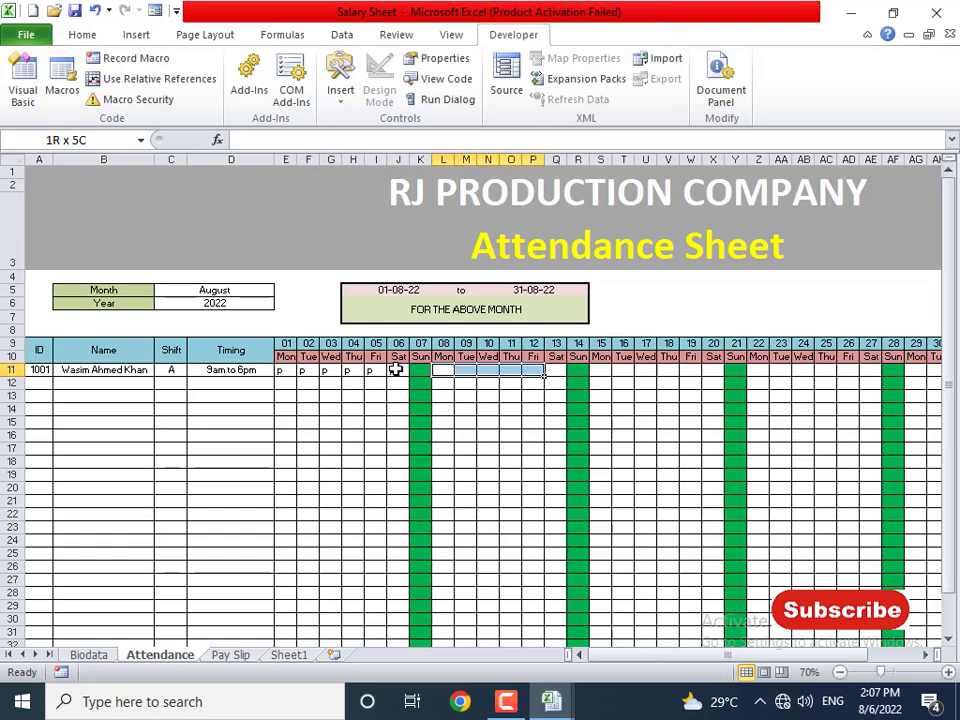
{"action": "type", "text": "p"}
{"action": "key", "text": "ctrl+Return"}
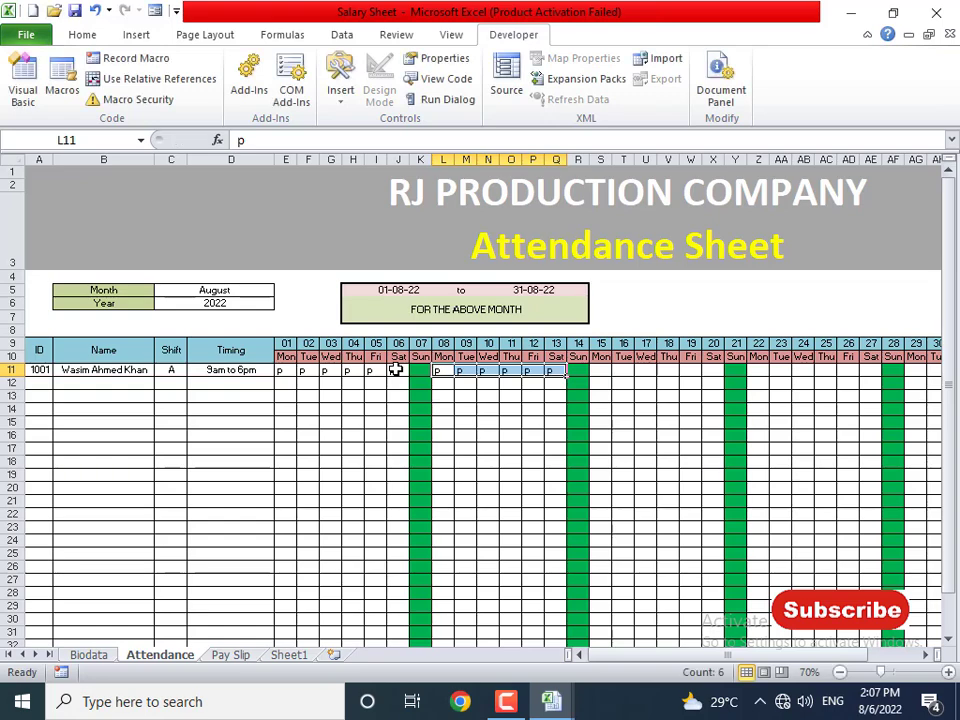
- Fill p into the third week and days 22 to 27 in row 11
{"action": "key", "text": "Right"}
{"action": "key", "text": "Right"}
{"action": "key", "text": "Right"}
{"action": "key", "text": "Right"}
{"action": "key", "text": "Right"}
{"action": "key", "text": "Right"}
{"action": "key", "text": "Right"}
{"action": "key", "text": "shift+Right"}
{"action": "key", "text": "shift+Right"}
{"action": "key", "text": "shift+Right"}
{"action": "key", "text": "shift+Right"}
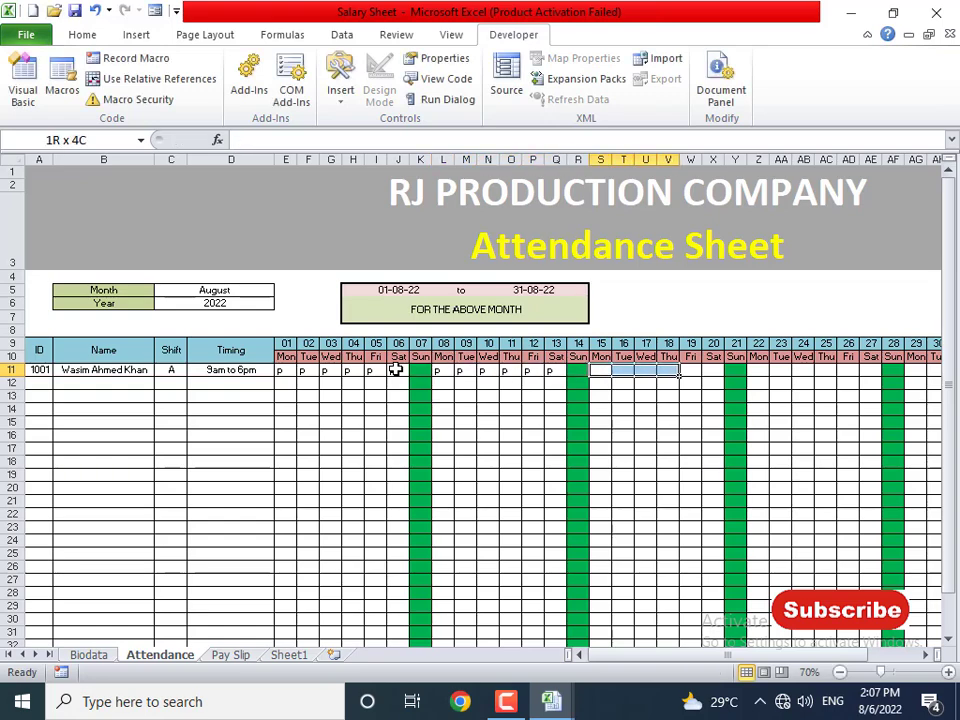
{"action": "type", "text": "p"}
{"action": "key", "text": "ctrl+Return"}
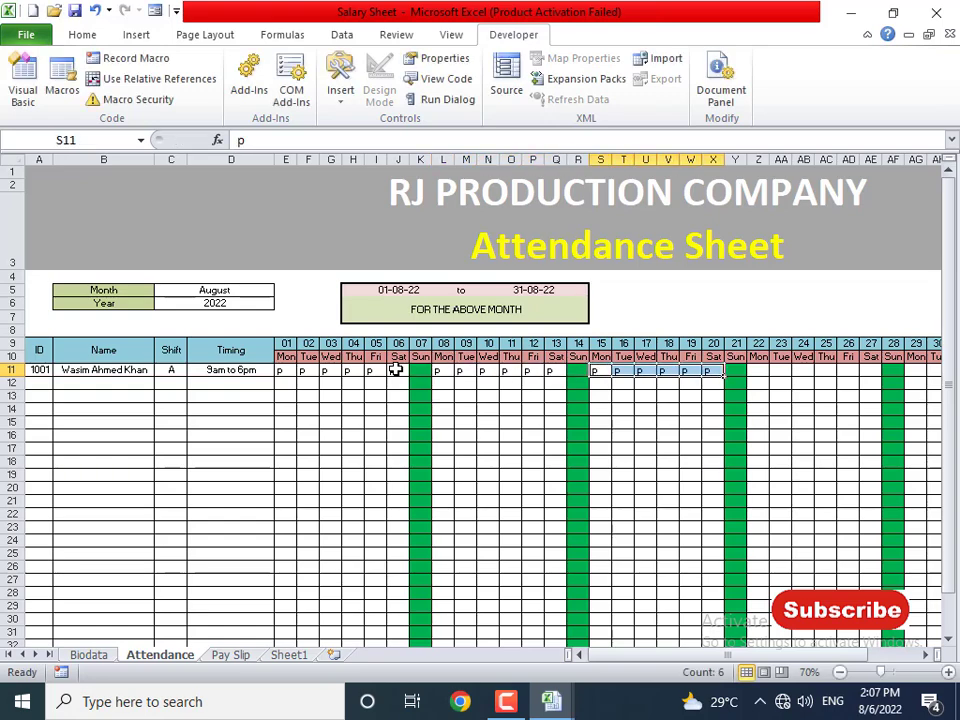
{"action": "key", "text": "Right"}
{"action": "key", "text": "Right"}
{"action": "key", "text": "Right"}
- Fill p into days 29 to 31, cancelling the accidental Print to PDF save prompt
{"action": "key", "text": "Right"}
{"action": "key", "text": "Right"}
{"action": "key", "text": "Right"}
{"action": "key", "text": "Right"}
{"action": "key", "text": "shift+Right"}
{"action": "key", "text": "shift+Right"}
{"action": "key", "text": "shift+Right"}
{"action": "key", "text": "shift+Right"}
{"action": "key", "text": "shift+Right"}
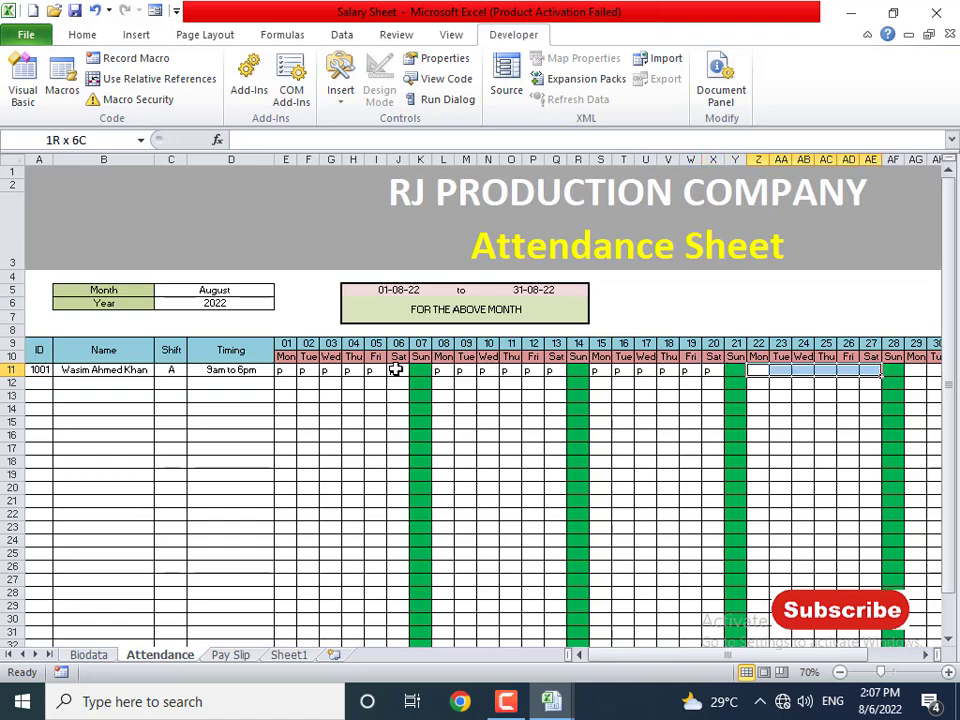
{"action": "type", "text": "p"}
{"action": "key", "text": "ctrl+Return"}
{"action": "key", "text": "Right"}
{"action": "key", "text": "Right"}
{"action": "key", "text": "Right"}
{"action": "key", "text": "Right"}
{"action": "key", "text": "Right"}
{"action": "key", "text": "Right"}
{"action": "key", "text": "Right"}
{"action": "key", "text": "Right"}
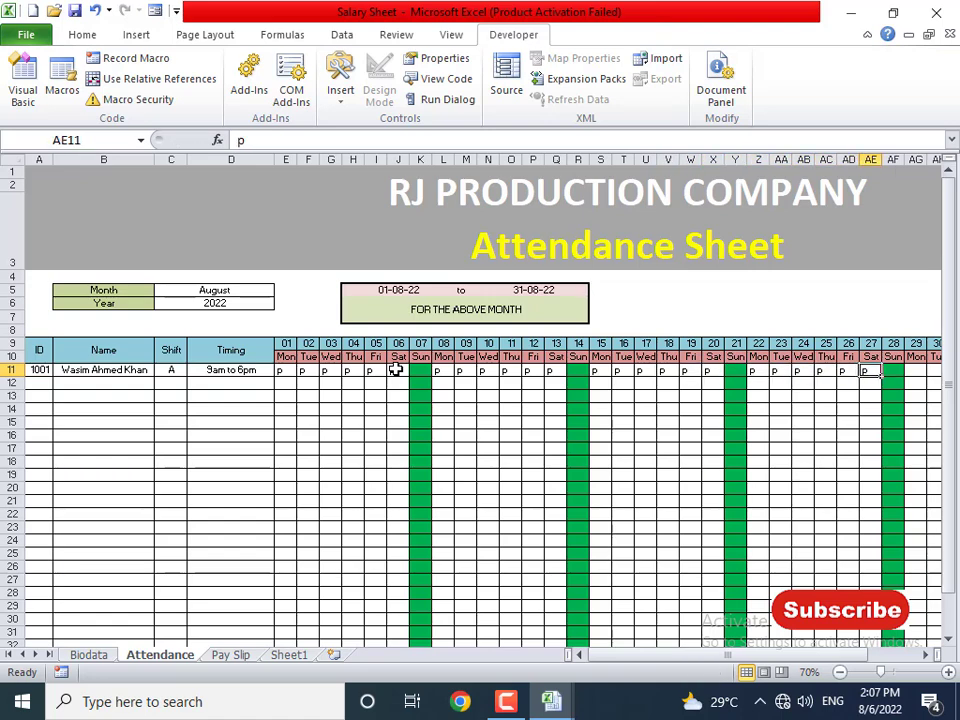
{"action": "key", "text": "Right"}
{"action": "key", "text": "Left"}
{"action": "key", "text": "Left"}
{"action": "key", "text": "shift+Right"}
{"action": "key", "text": "shift+Right"}
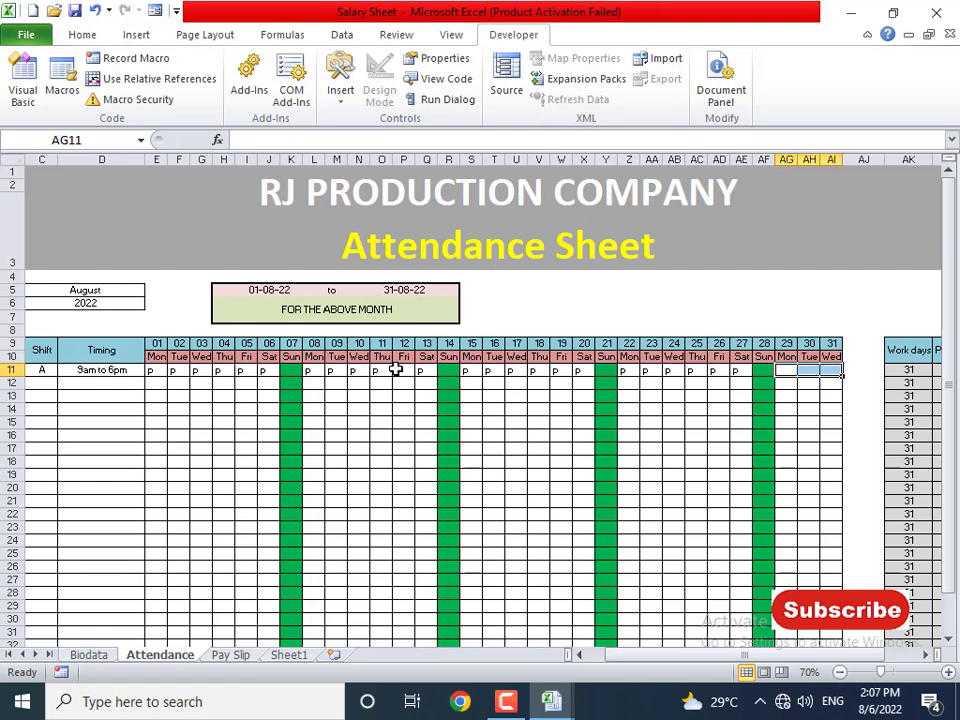
{"action": "key", "text": "ctrl+p"}
{"action": "key", "text": "Return"}
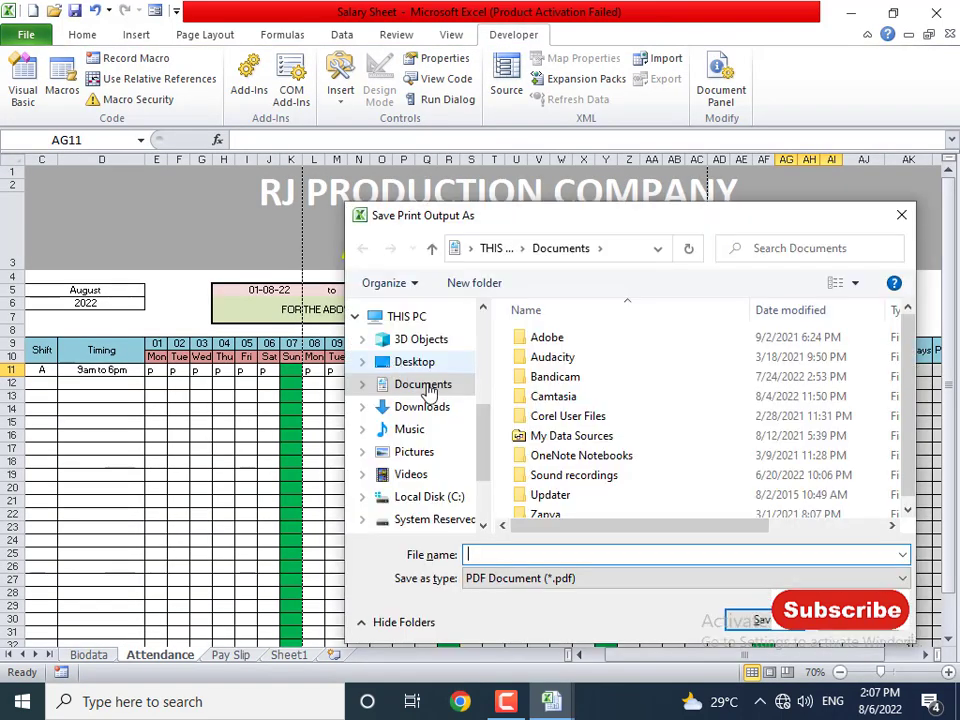
{"action": "key", "text": "Escape"}
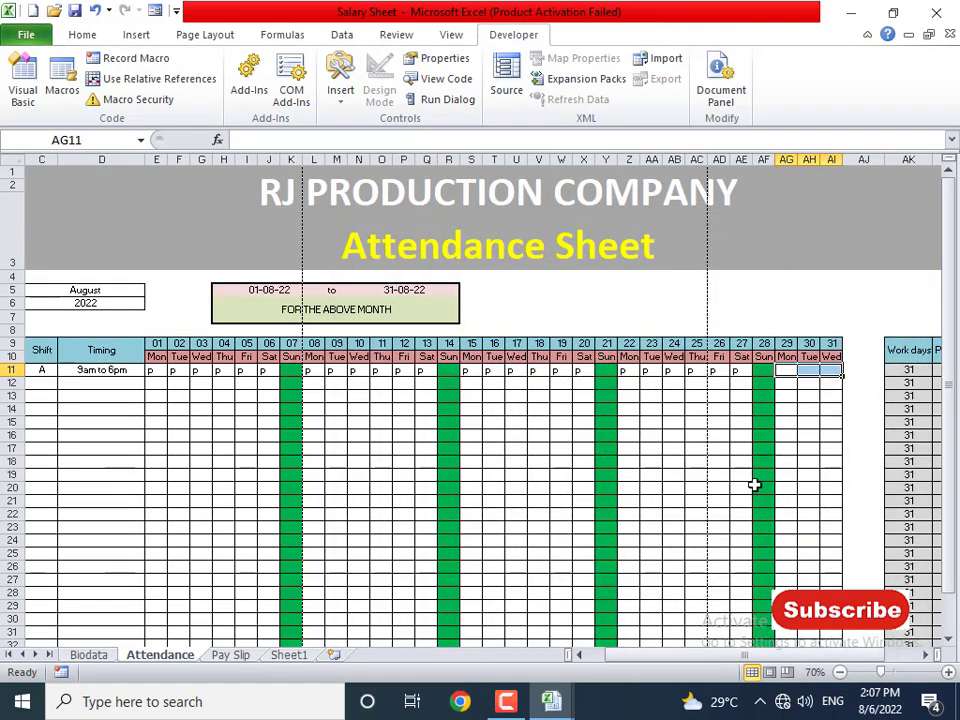
{"action": "type", "text": "p"}
{"action": "key", "text": "ctrl+Return"}
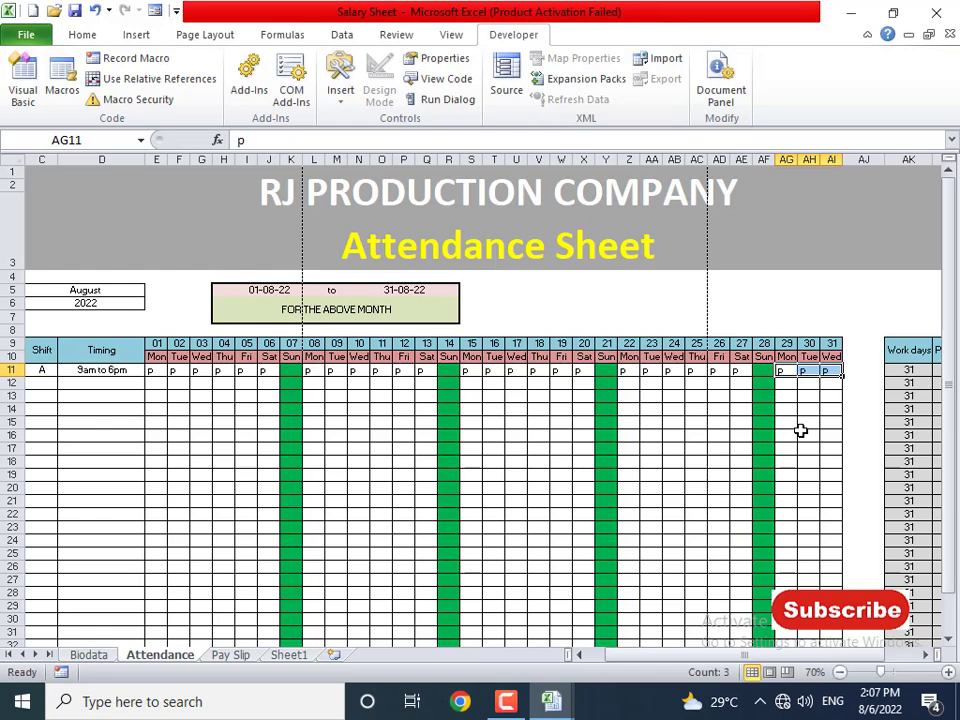
{"action": "left_click_drag", "start_coordinate": [790, 655], "coordinate": [822, 660]}
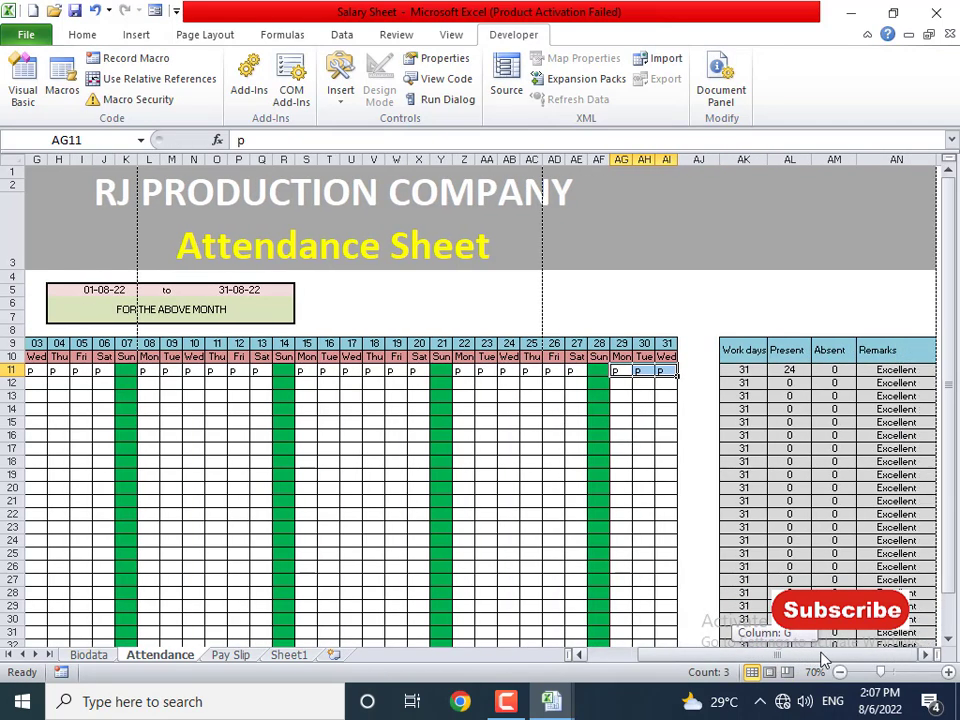
- After checking the Present, Absent and Remarks formulas, mark days 29 to 31 absent with a
{"action": "left_click", "coordinate": [790, 370]}
{"action": "left_click", "coordinate": [845, 371]}
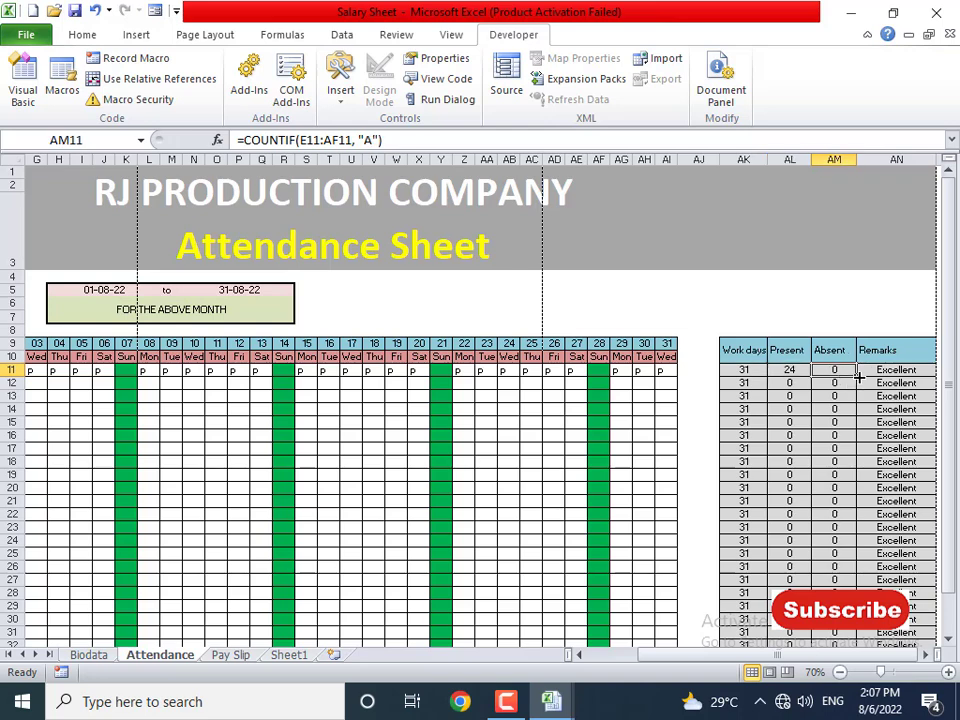
{"action": "left_click", "coordinate": [904, 373]}
{"action": "left_click", "coordinate": [625, 371]}
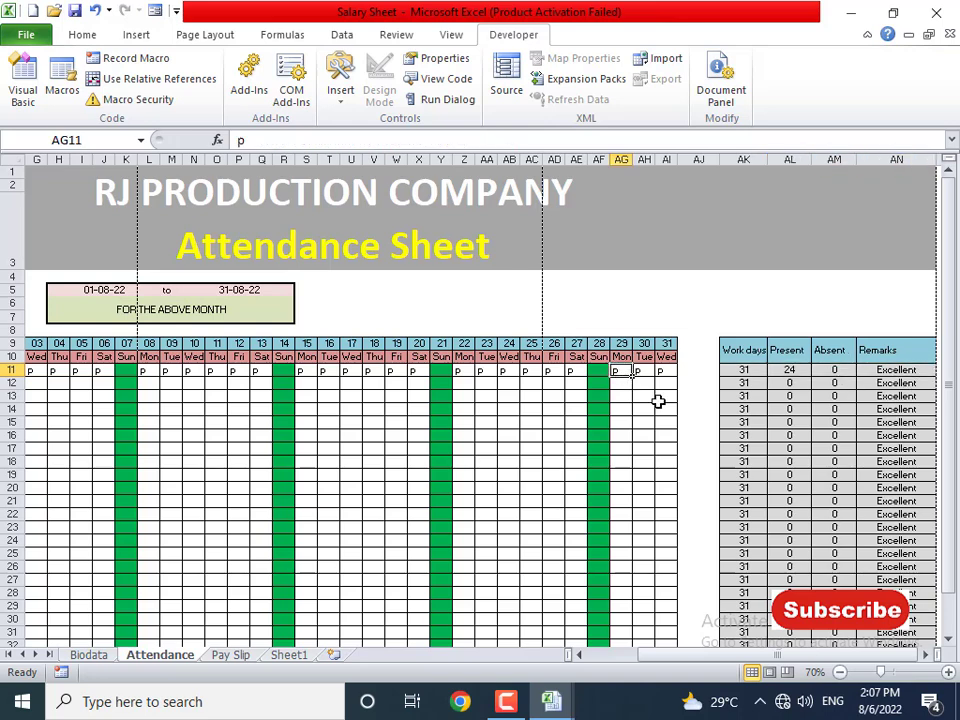
{"action": "type", "text": "a"}
{"action": "key", "text": "Tab"}
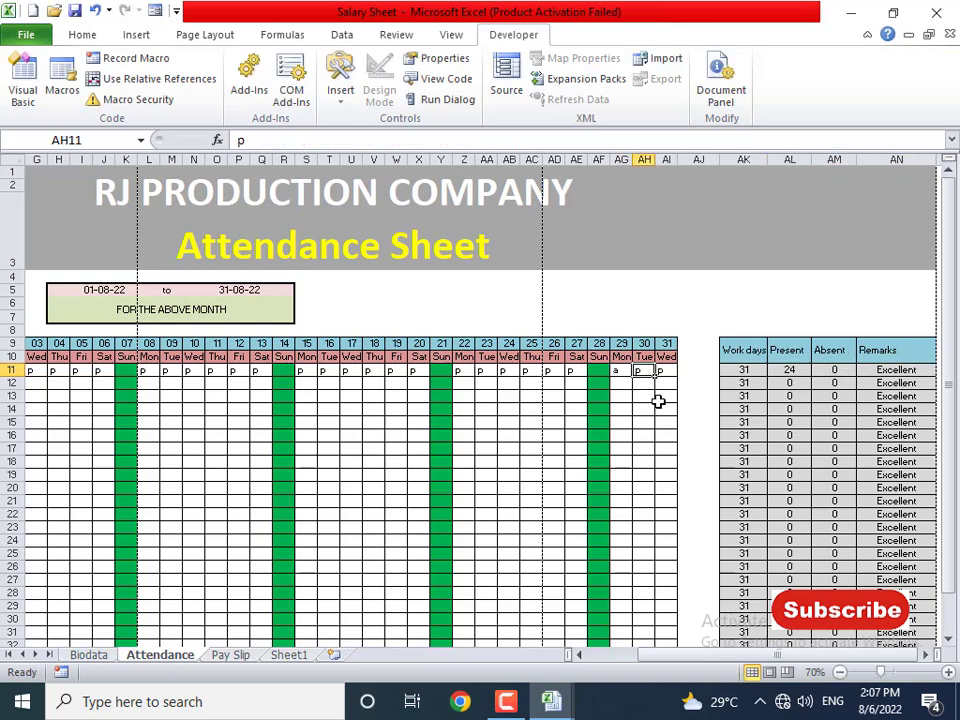
{"action": "type", "text": "a"}
{"action": "key", "text": "Tab"}
{"action": "type", "text": "a"}
{"action": "key", "text": "Left"}
{"action": "key", "text": "Left"}
{"action": "key", "text": "Left"}
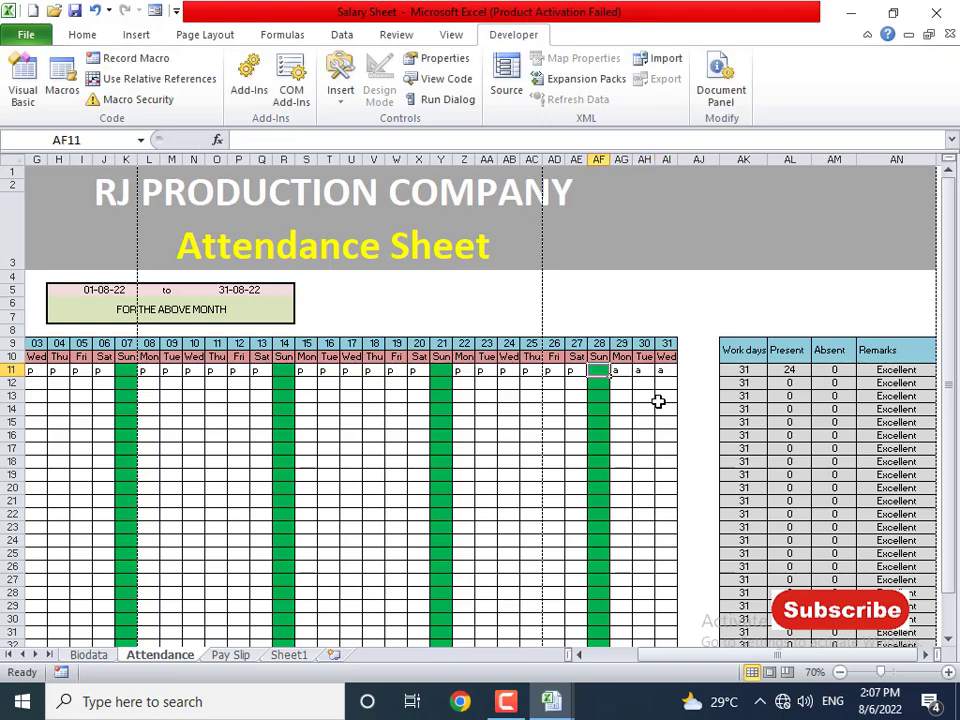
- Mark the first employee's days from 27 back to 19 absent with a in row 11
{"action": "key", "text": "Left"}
{"action": "type", "text": "a"}
{"action": "key", "text": "Left"}
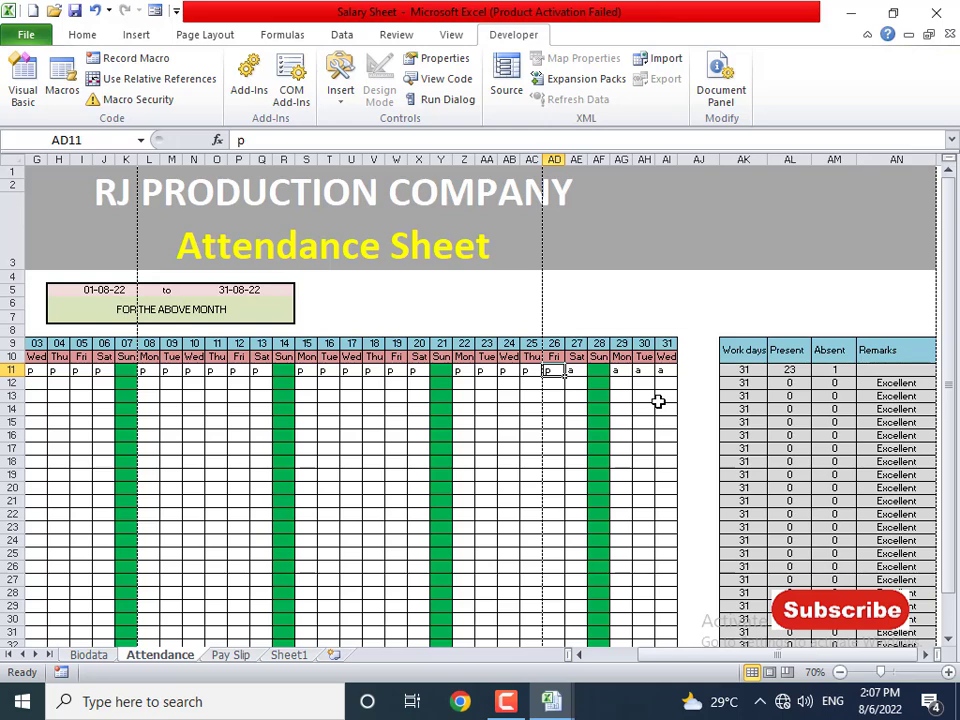
{"action": "key", "text": "Left"}
{"action": "type", "text": "a"}
{"action": "key", "text": "Left"}
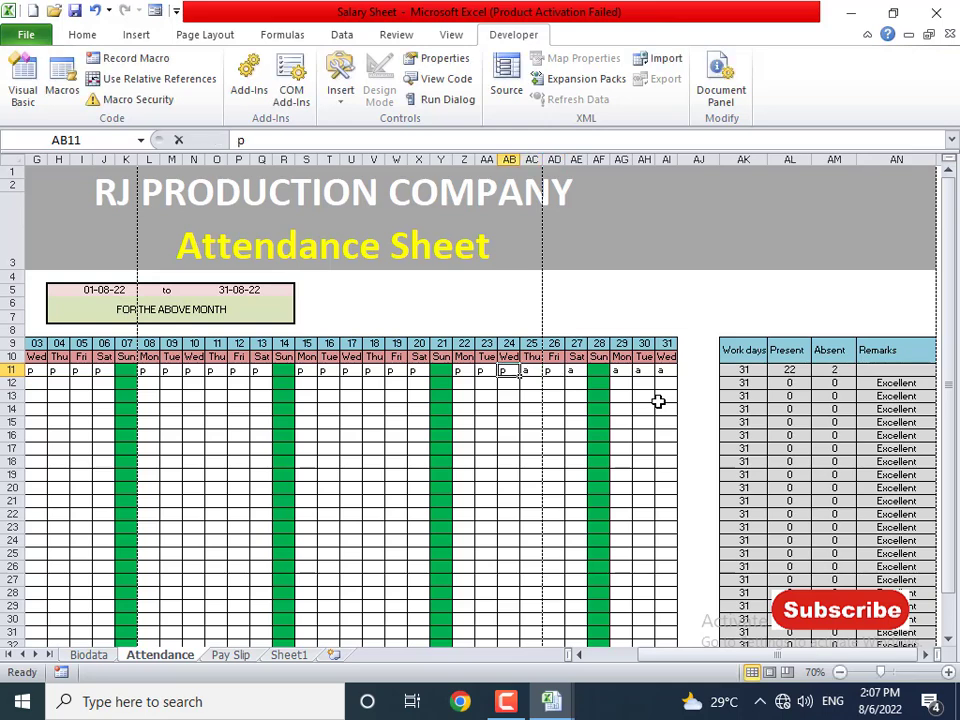
{"action": "type", "text": "a"}
{"action": "key", "text": "Left"}
{"action": "type", "text": "a"}
{"action": "key", "text": "Left"}
{"action": "type", "text": "a"}
{"action": "key", "text": "Left"}
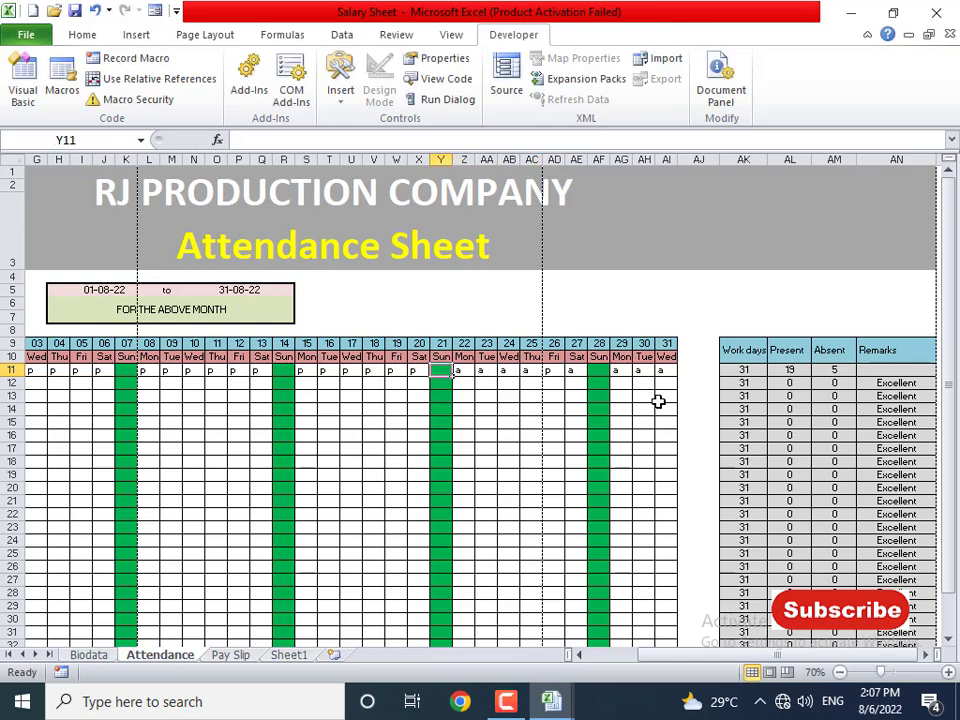
{"action": "key", "text": "Left"}
{"action": "key", "text": "Left"}
{"action": "type", "text": "a"}
{"action": "key", "text": "Left"}
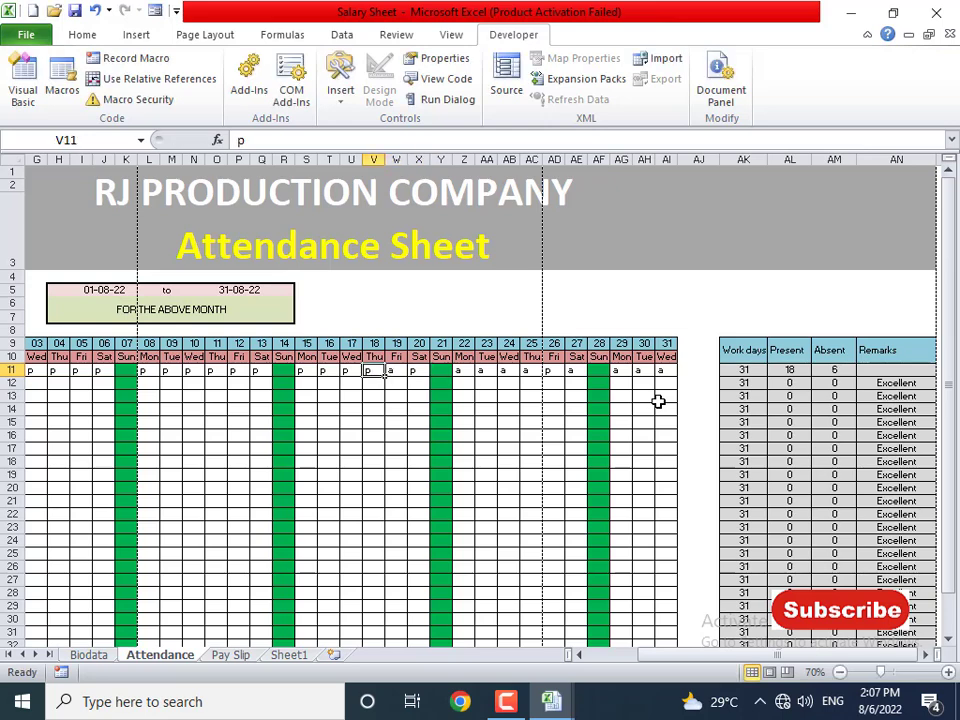
{"action": "key", "text": "Right"}
{"action": "key", "text": "Right"}
{"action": "key", "text": "Right"}
{"action": "key", "text": "Right"}
{"action": "key", "text": "Right"}
{"action": "key", "text": "Right"}
{"action": "key", "text": "Right"}
{"action": "key", "text": "Right"}
{"action": "key", "text": "Right"}
{"action": "key", "text": "Right"}
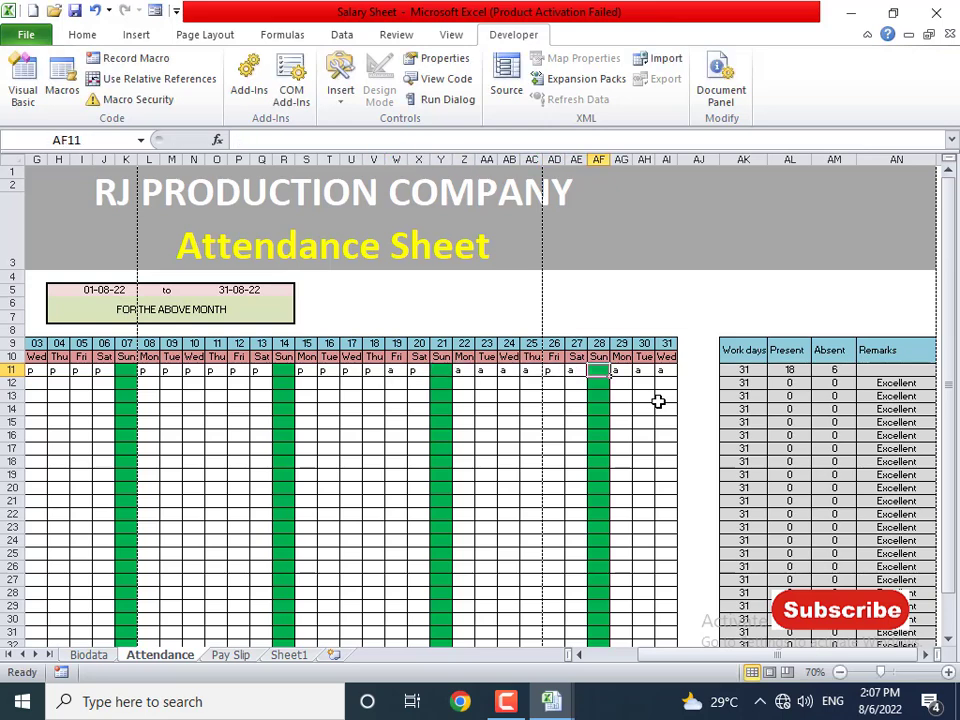
{"action": "key", "text": "Right"}
{"action": "key", "text": "Right"}
{"action": "key", "text": "Right"}
{"action": "key", "text": "Right"}
{"action": "key", "text": "Right"}
{"action": "key", "text": "Right"}
{"action": "key", "text": "Right"}
{"action": "key", "text": "Right"}
{"action": "key", "text": "Right"}
- Mark day 26 absent so Absent reaches 7 and the remark reads FIRED!
{"action": "key", "text": "Left"}
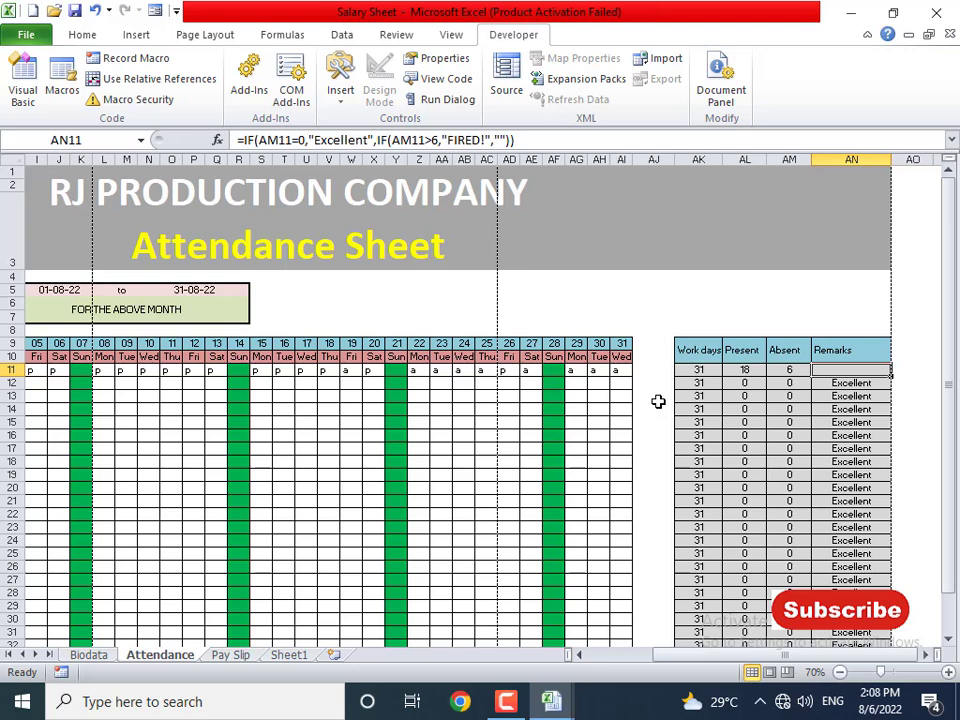
{"action": "key", "text": "Down"}
{"action": "key", "text": "Up"}
{"action": "key", "text": "Left"}
{"action": "key", "text": "Left"}
{"action": "key", "text": "Left"}
{"action": "key", "text": "Left"}
{"action": "key", "text": "Left"}
{"action": "key", "text": "Left"}
{"action": "key", "text": "Left"}
{"action": "key", "text": "Left"}
{"action": "key", "text": "Left"}
{"action": "key", "text": "Left"}
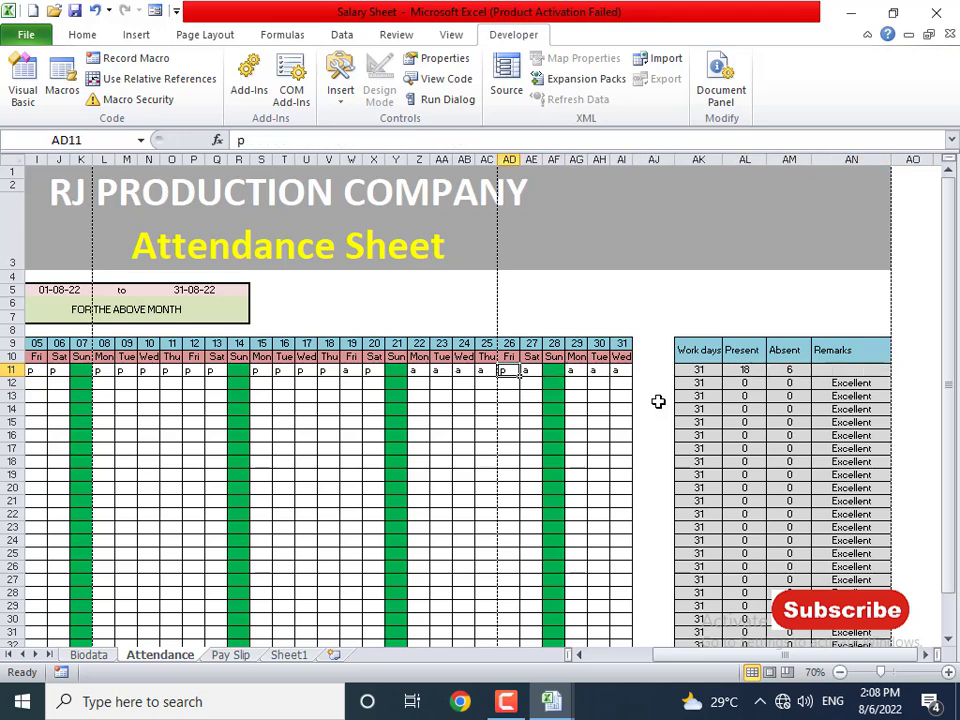
{"action": "type", "text": "a"}
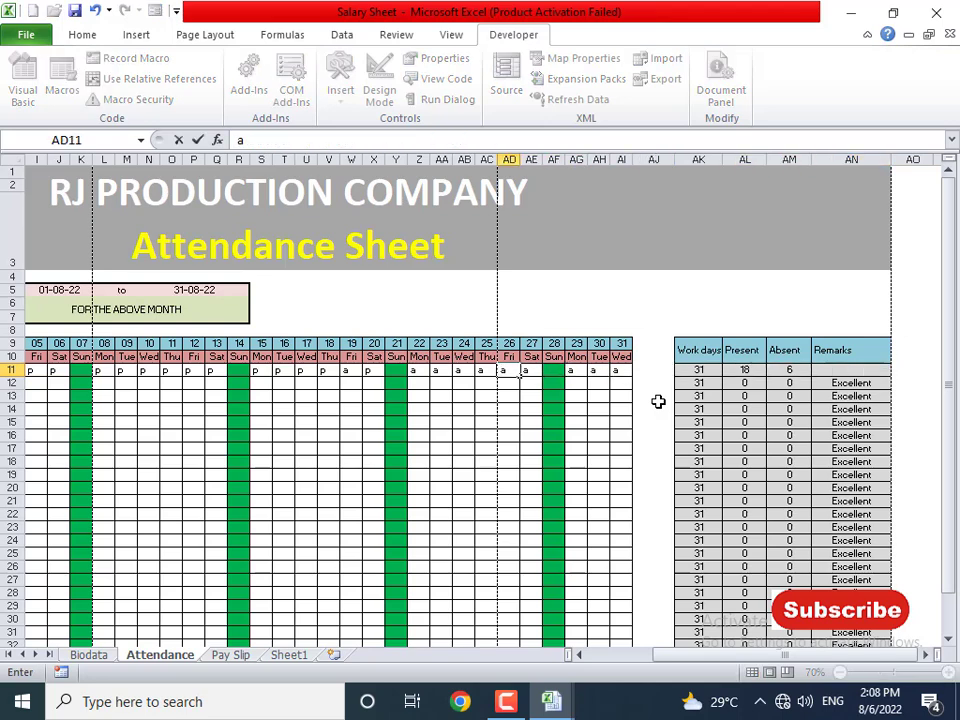
{"action": "key", "text": "Left"}
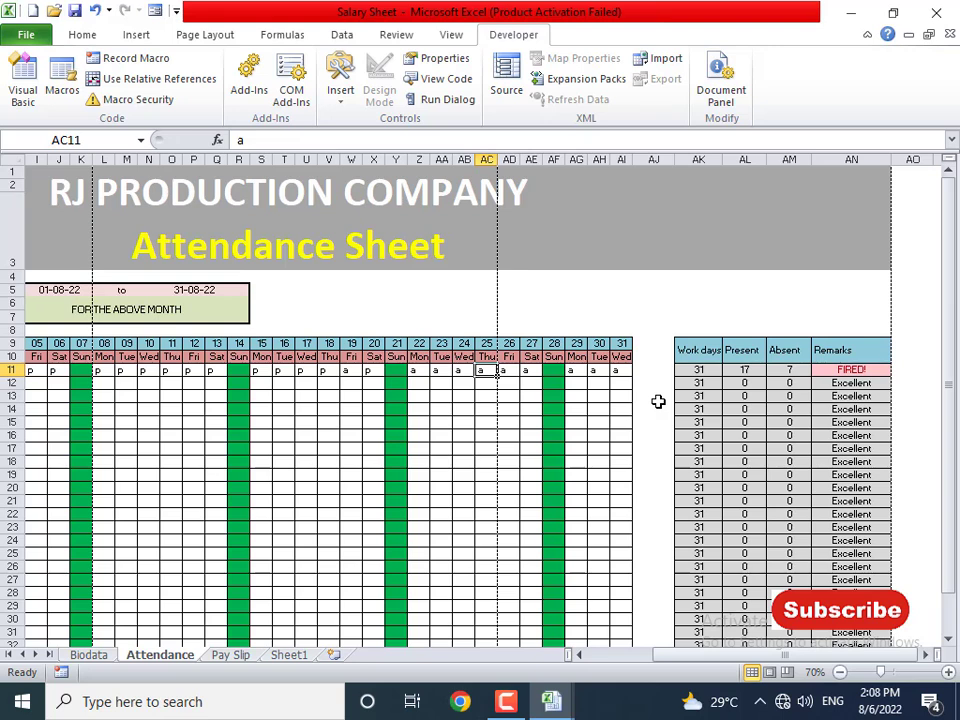
{"action": "key", "text": "Right"}
{"action": "key", "text": "Right"}
{"action": "key", "text": "Right"}
{"action": "key", "text": "Right"}
{"action": "key", "text": "Right"}
{"action": "key", "text": "Right"}
{"action": "key", "text": "Right"}
{"action": "key", "text": "Right"}
{"action": "key", "text": "Right"}
{"action": "key", "text": "Right"}
{"action": "key", "text": "Right"}
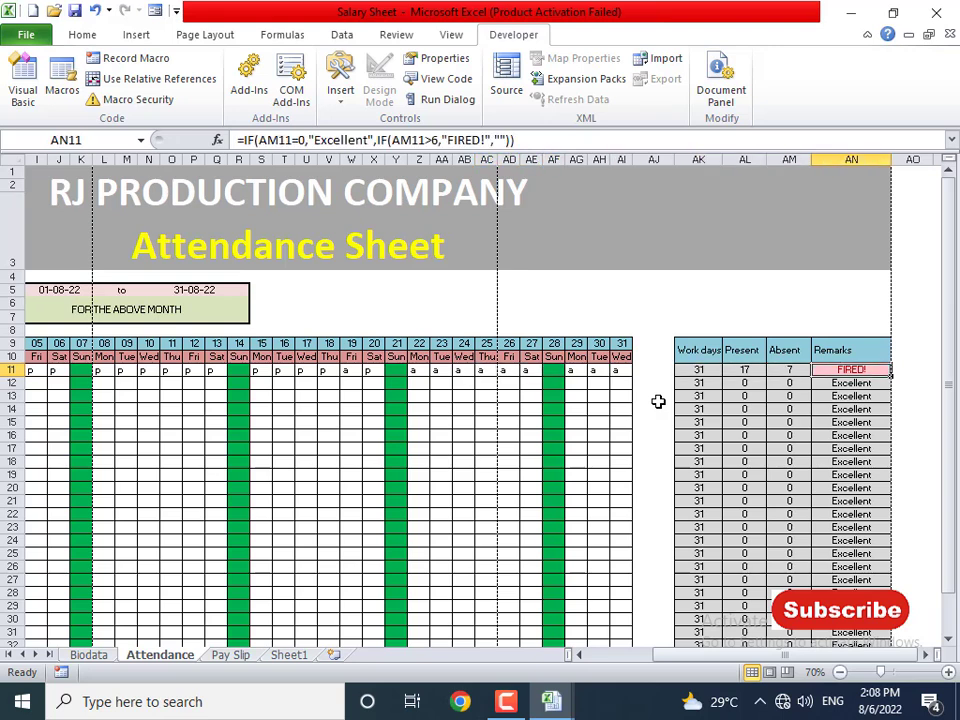
{"action": "key", "text": "Left"}
{"action": "key", "text": "Left"}
{"action": "key", "text": "Left"}
{"action": "key", "text": "Left"}
{"action": "key", "text": "Left"}
{"action": "key", "text": "Left"}
{"action": "key", "text": "Left"}
{"action": "key", "text": "Left"}
{"action": "key", "text": "Left"}
{"action": "key", "text": "Left"}
{"action": "key", "text": "Left"}
{"action": "key", "text": "Left"}
{"action": "key", "text": "Left"}
{"action": "key", "text": "Left"}
{"action": "key", "text": "Left"}
{"action": "key", "text": "Left"}
{"action": "key", "text": "Left"}
{"action": "key", "text": "Left"}
{"action": "key", "text": "Left"}
{"action": "key", "text": "Left"}
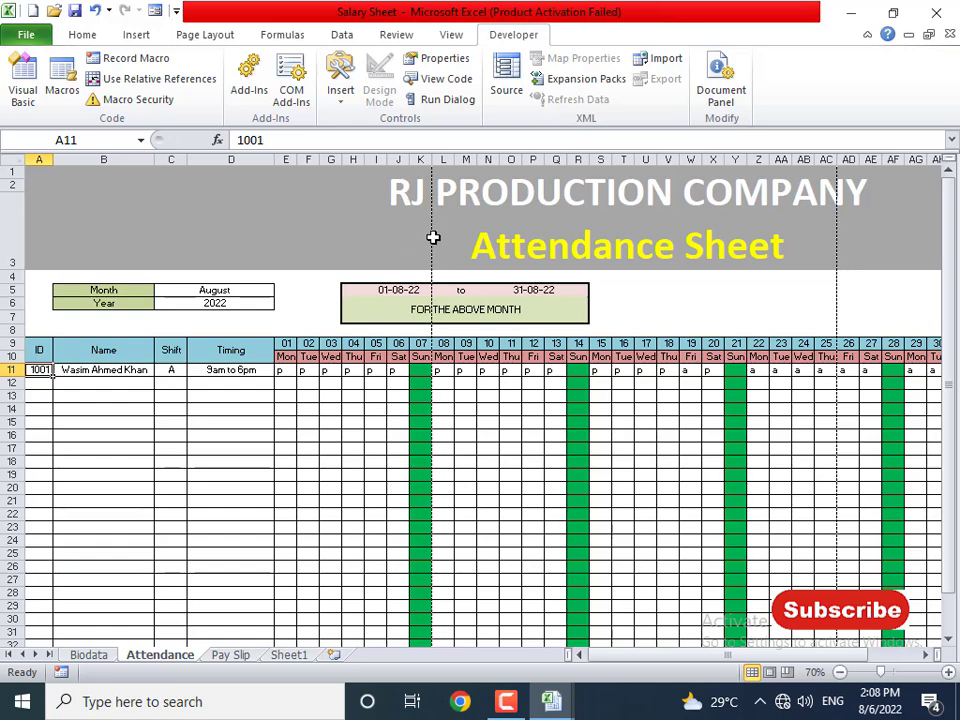
- Turn off Show page breaks for the Attendance sheet in Excel Options > Advanced
{"action": "left_click", "coordinate": [26, 34]}
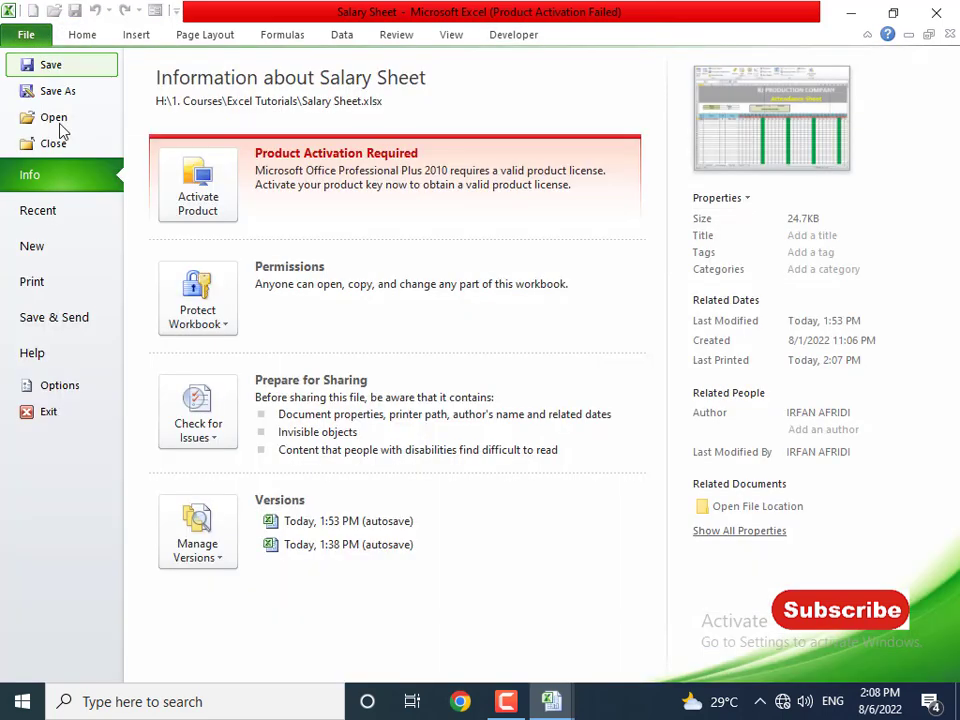
{"action": "left_click", "coordinate": [60, 385]}
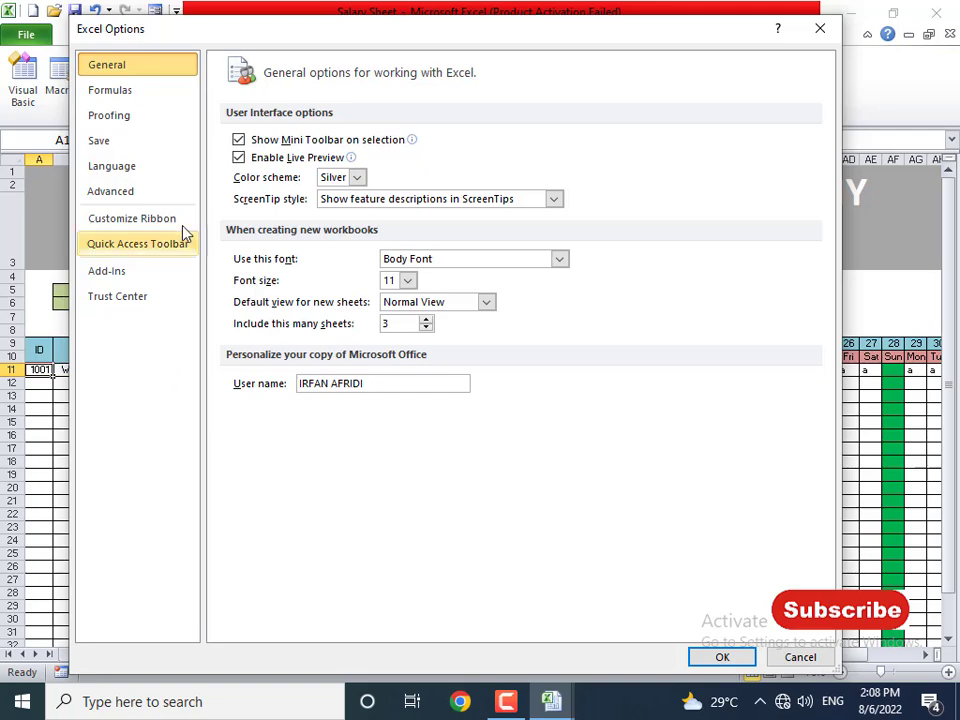
{"action": "left_click", "coordinate": [126, 190]}
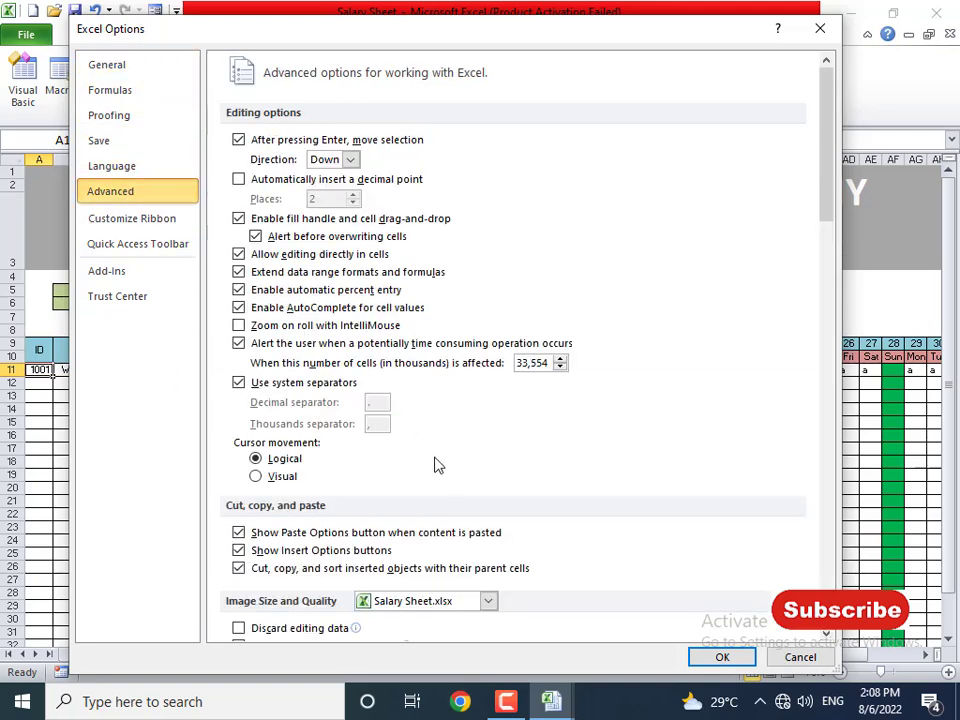
{"action": "scroll", "coordinate": [440, 470], "scroll_direction": "down", "scroll_amount": 8}
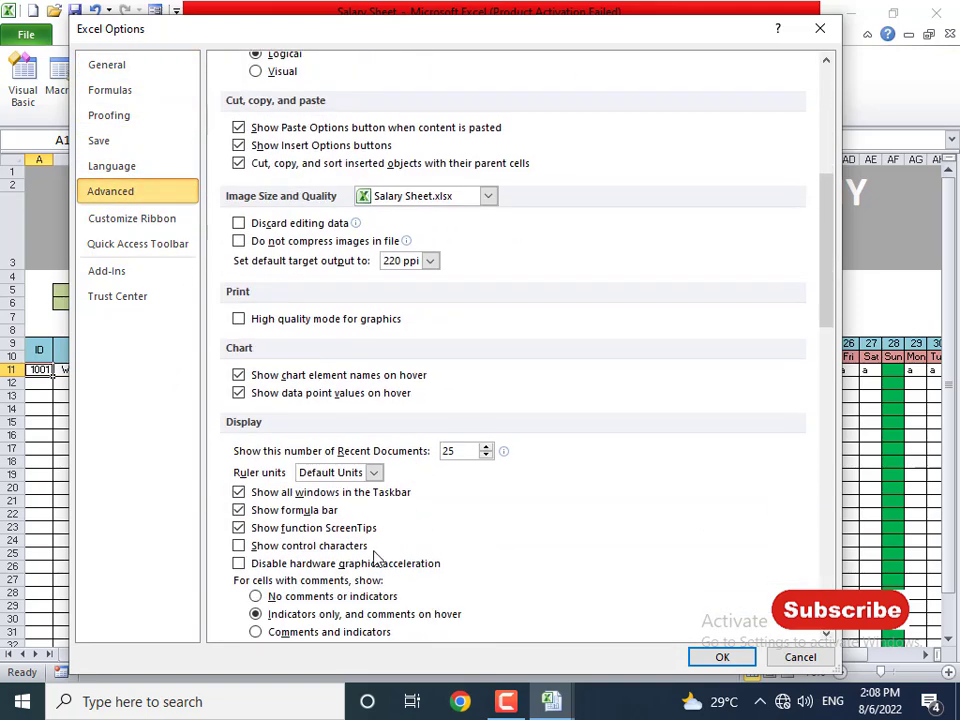
{"action": "scroll", "coordinate": [375, 560], "scroll_direction": "down", "scroll_amount": 5}
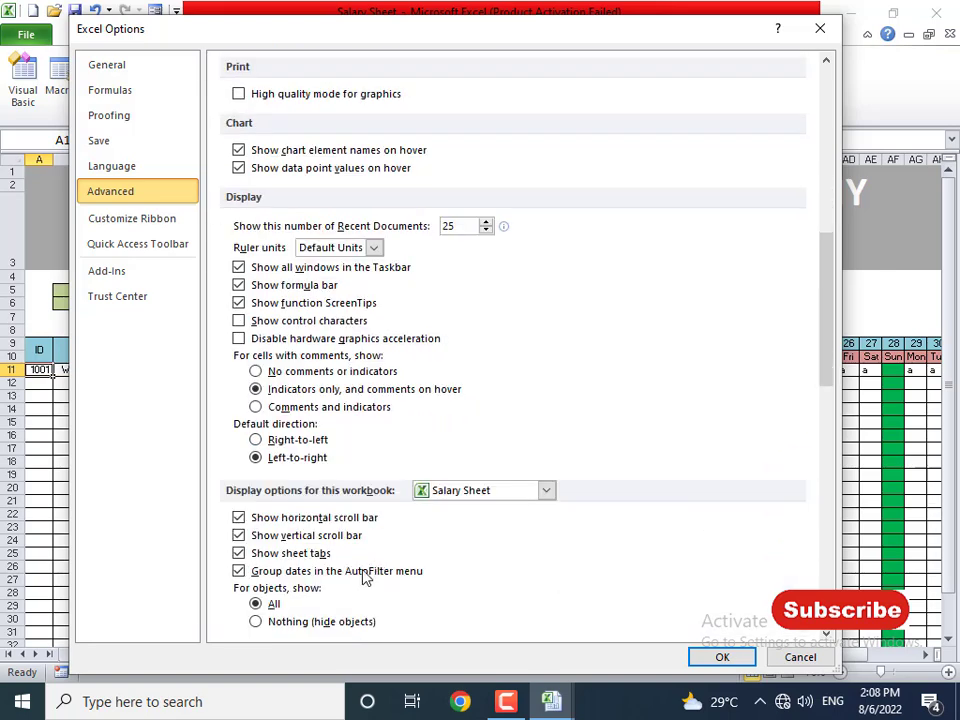
{"action": "scroll", "coordinate": [346, 585], "scroll_direction": "down", "scroll_amount": 3}
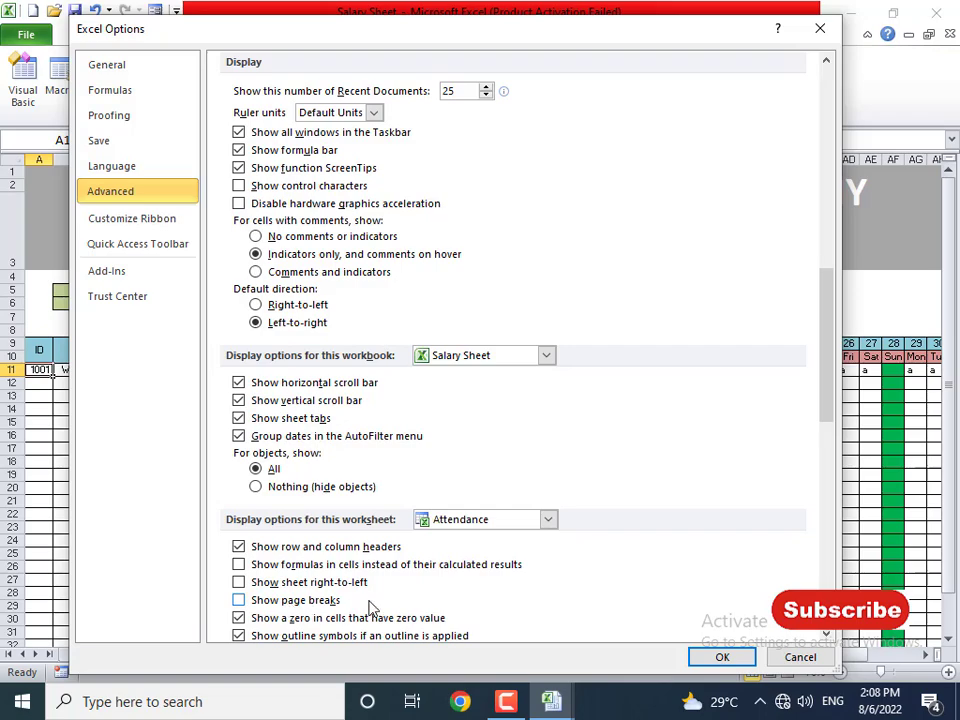
{"action": "left_click", "coordinate": [738, 662]}
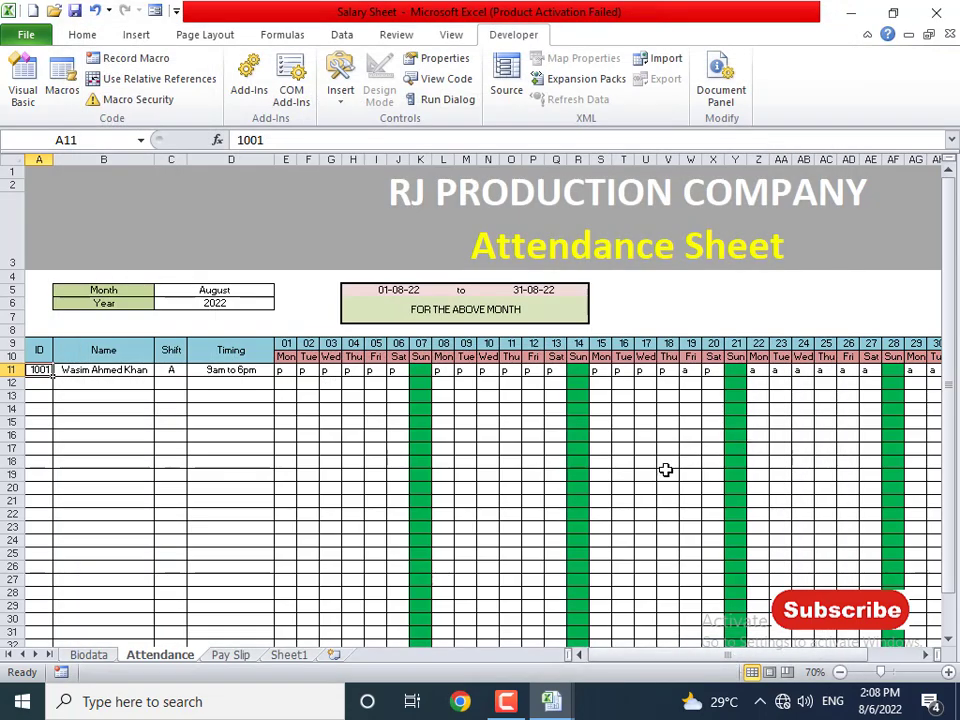
{"action": "left_click", "coordinate": [600, 502]}
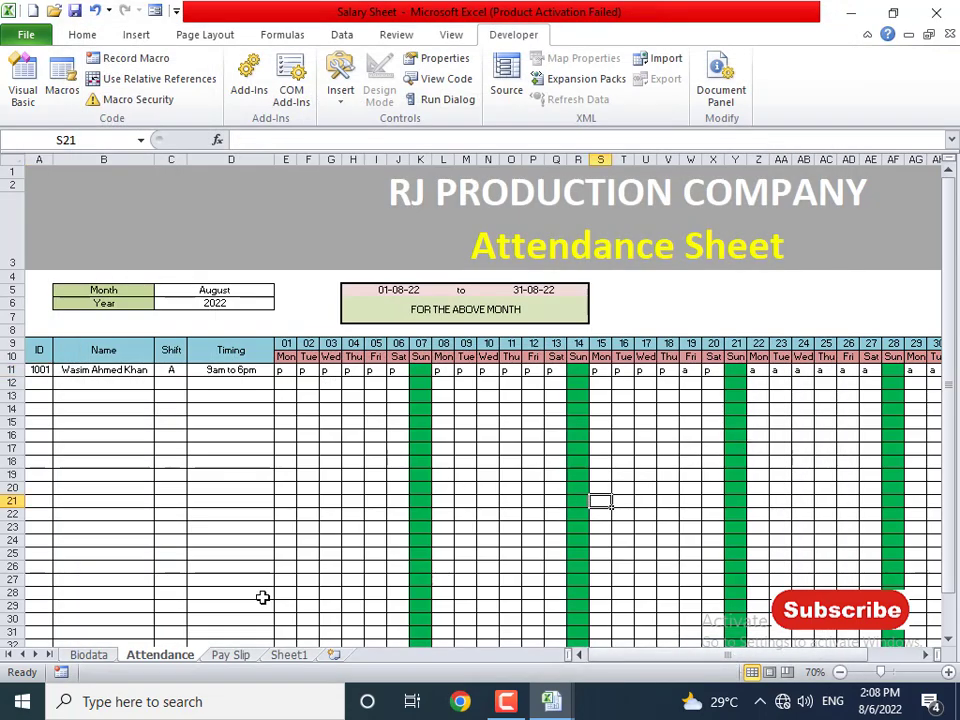
- Review the RJ PRODUCTION COMPANY title, Month and Year labels, and the August and 2022 cells
{"action": "left_click", "coordinate": [253, 229]}
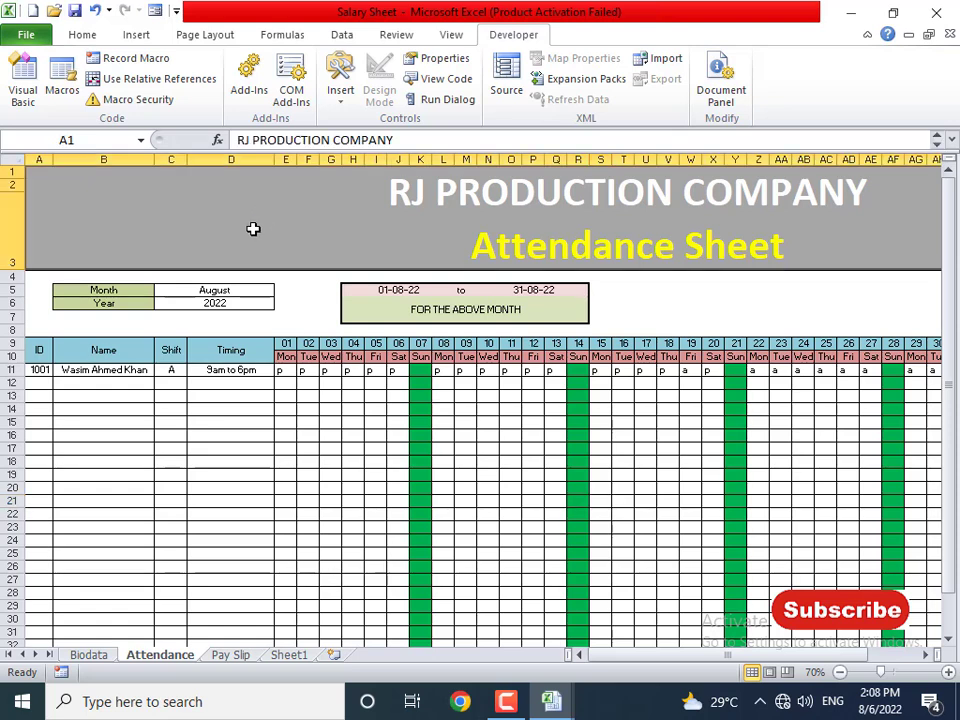
{"action": "left_click", "coordinate": [90, 290]}
{"action": "left_click", "coordinate": [137, 302]}
{"action": "left_click", "coordinate": [206, 290]}
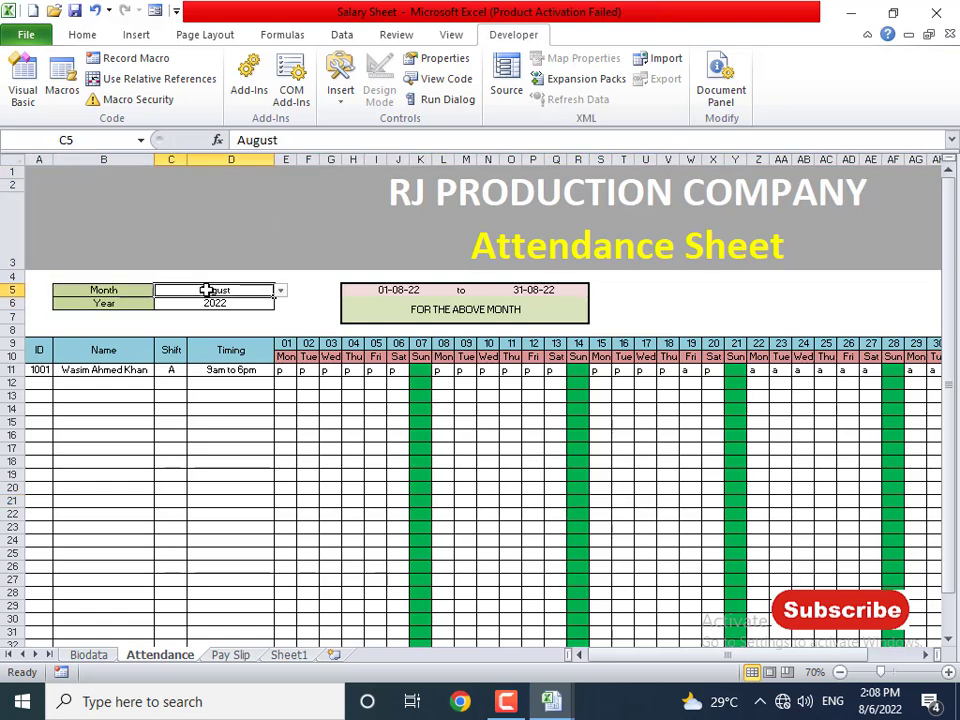
{"action": "left_click", "coordinate": [197, 302]}
{"action": "left_click", "coordinate": [137, 289]}
{"action": "left_click", "coordinate": [133, 302]}
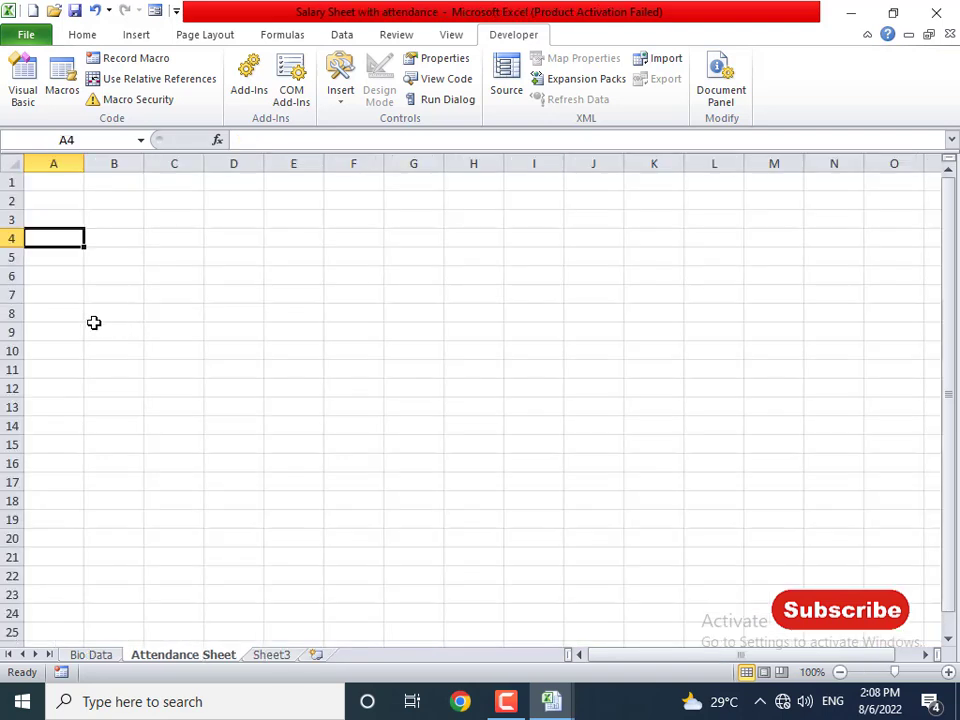
- Label B8 'Month:' and B9 'Year:' in the Salary Sheet with attendance workbook
{"action": "left_click", "coordinate": [138, 294]}
{"action": "left_click", "coordinate": [136, 317]}
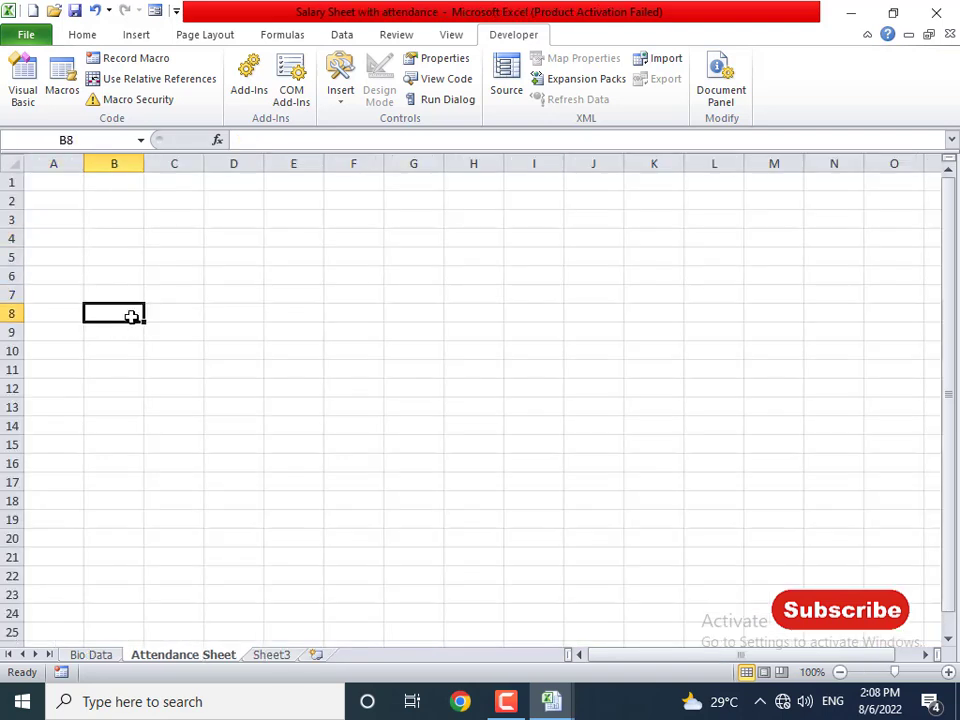
{"action": "type", "text": "Month"}
{"action": "key", "text": "Return"}
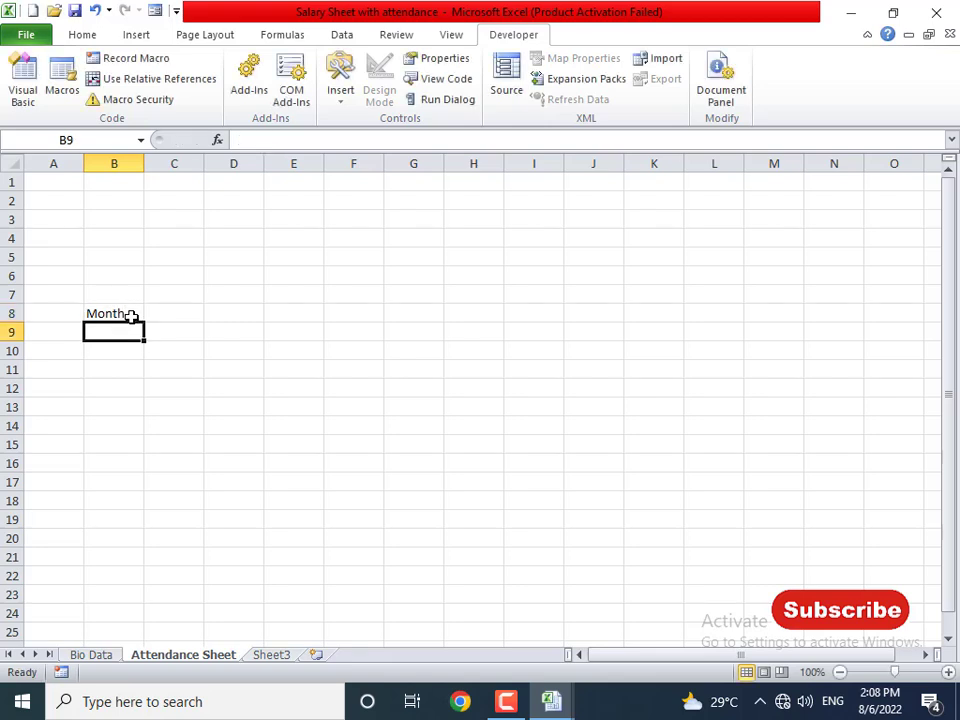
{"action": "type", "text": "Year"}
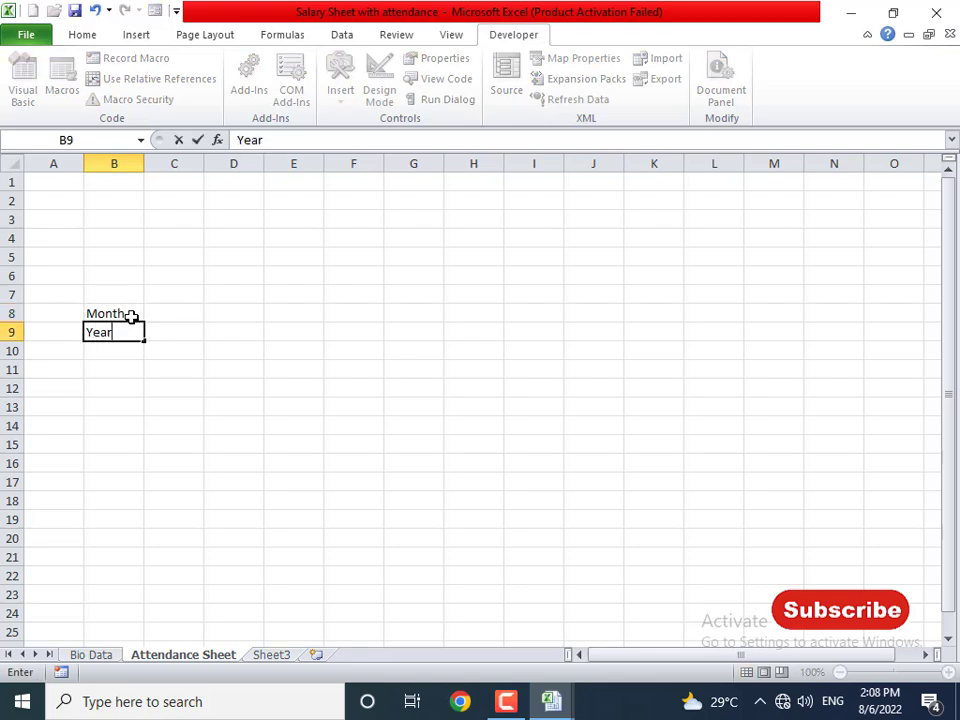
{"action": "key", "text": "Right"}
{"action": "key", "text": "Up"}
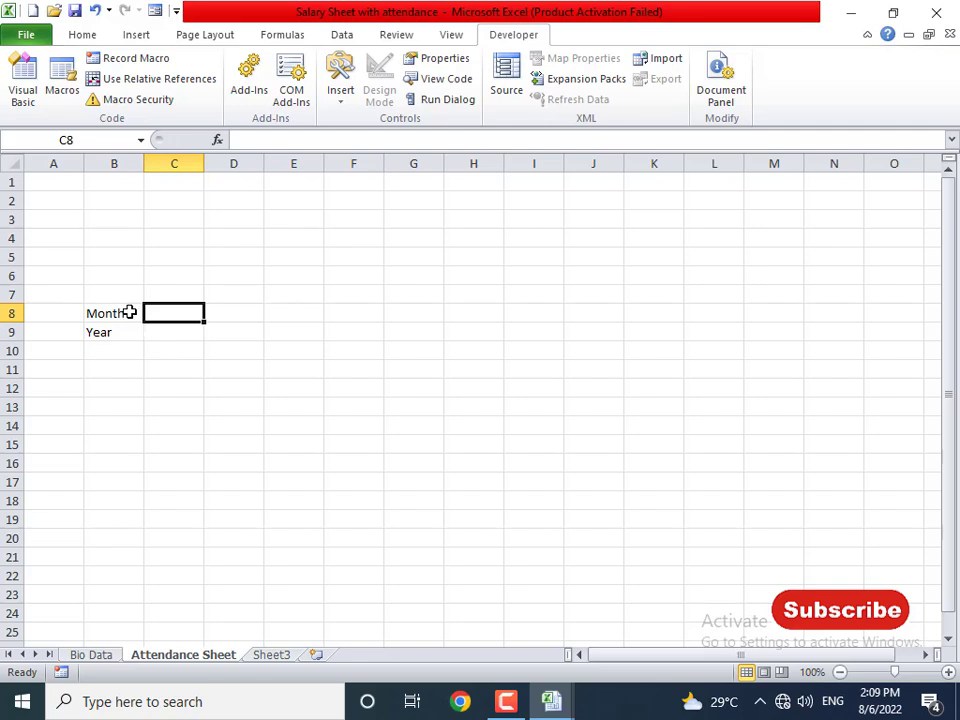
{"action": "left_click", "coordinate": [131, 314]}
{"action": "double_click", "coordinate": [138, 314]}
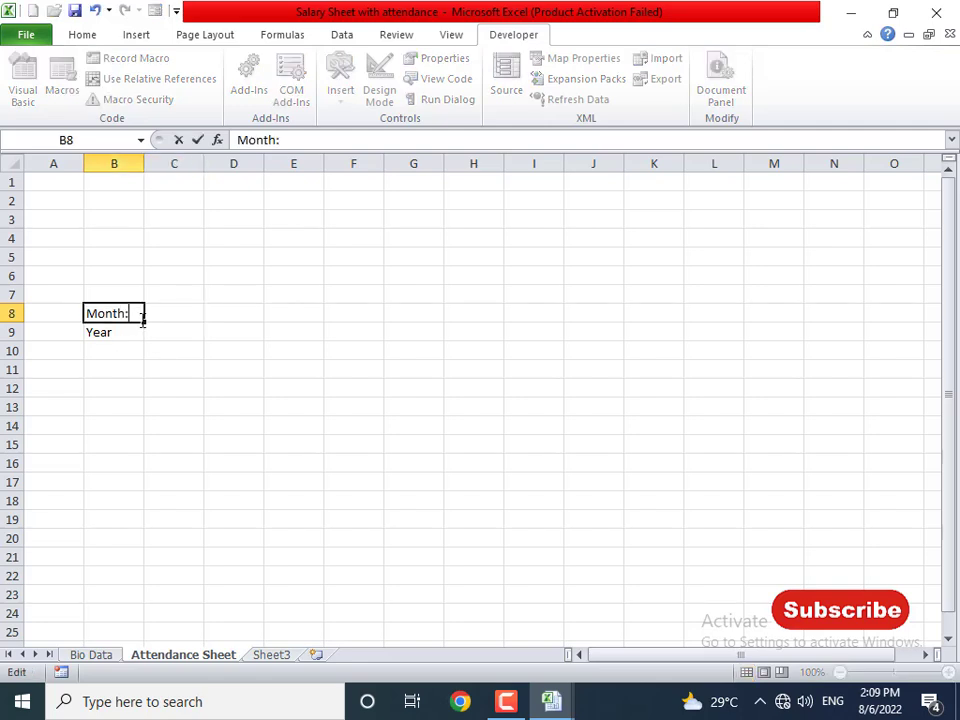
{"action": "key", "text": "Return"}
{"action": "key", "text": "F2"}
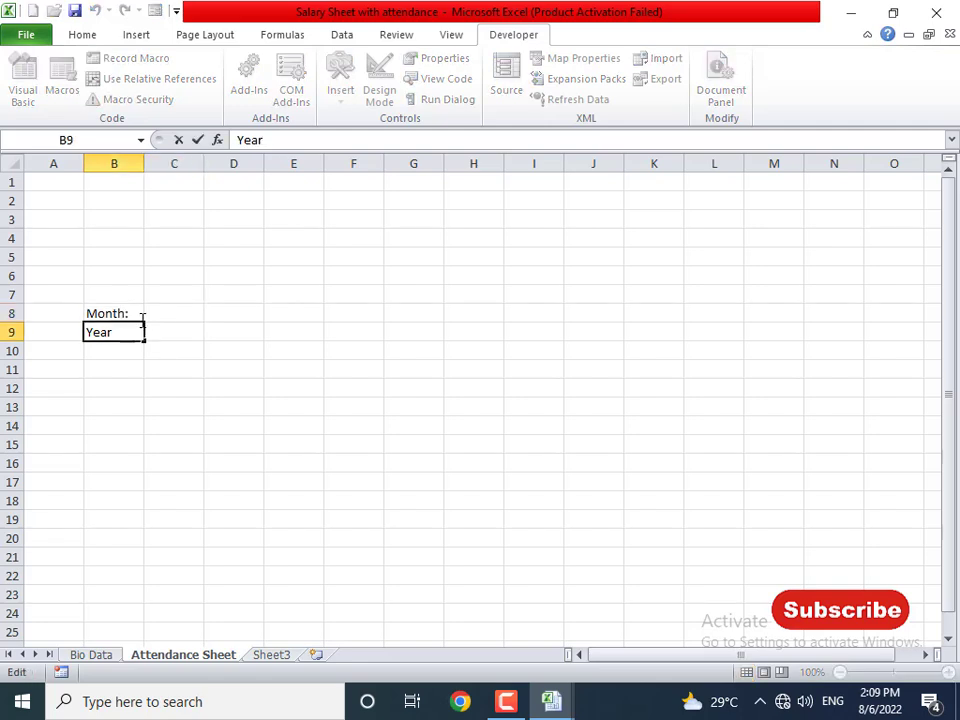
{"action": "type", "text": ":"}
{"action": "key", "text": "Return"}
- On Sheet3, fill January through December into A1:A12 and widen column A
{"action": "left_click", "coordinate": [285, 658]}
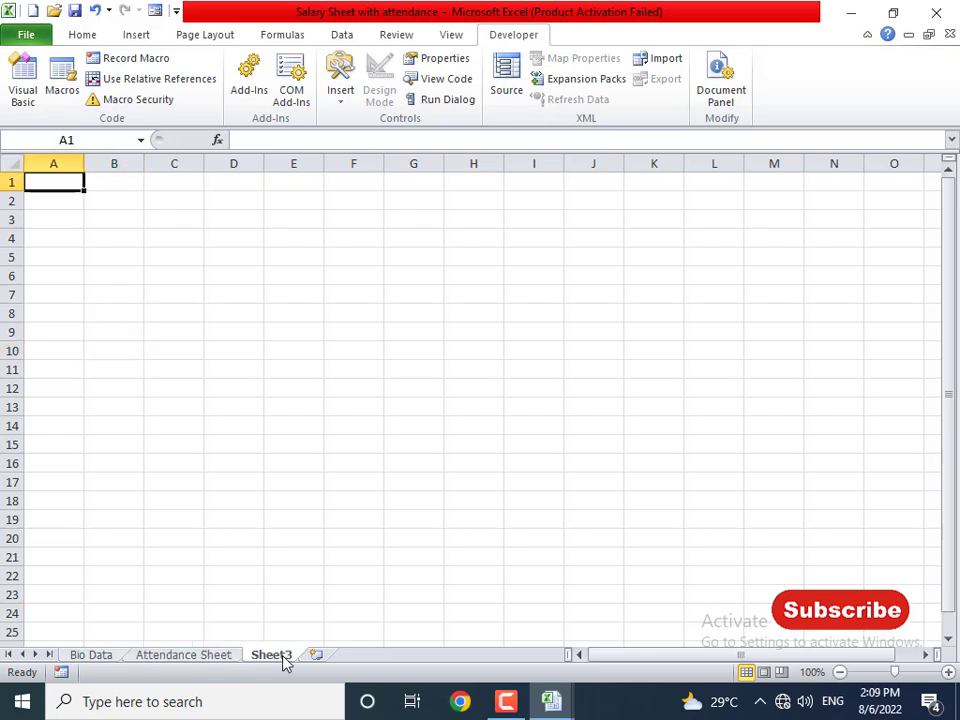
{"action": "type", "text": "Ja"}
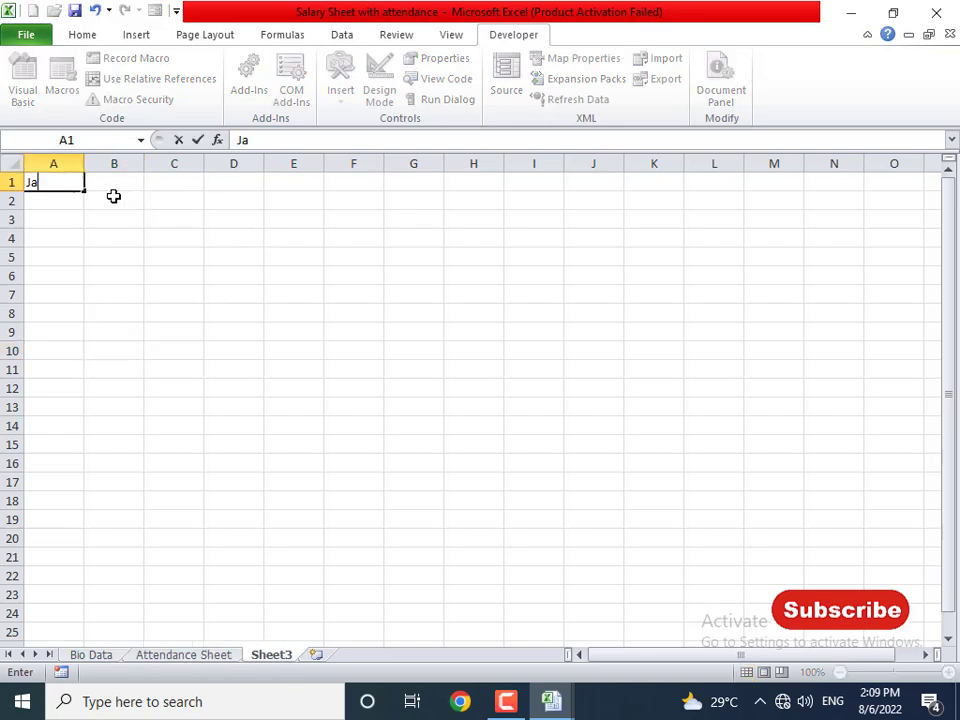
{"action": "type", "text": "nuary"}
{"action": "key", "text": "ctrl+Return"}
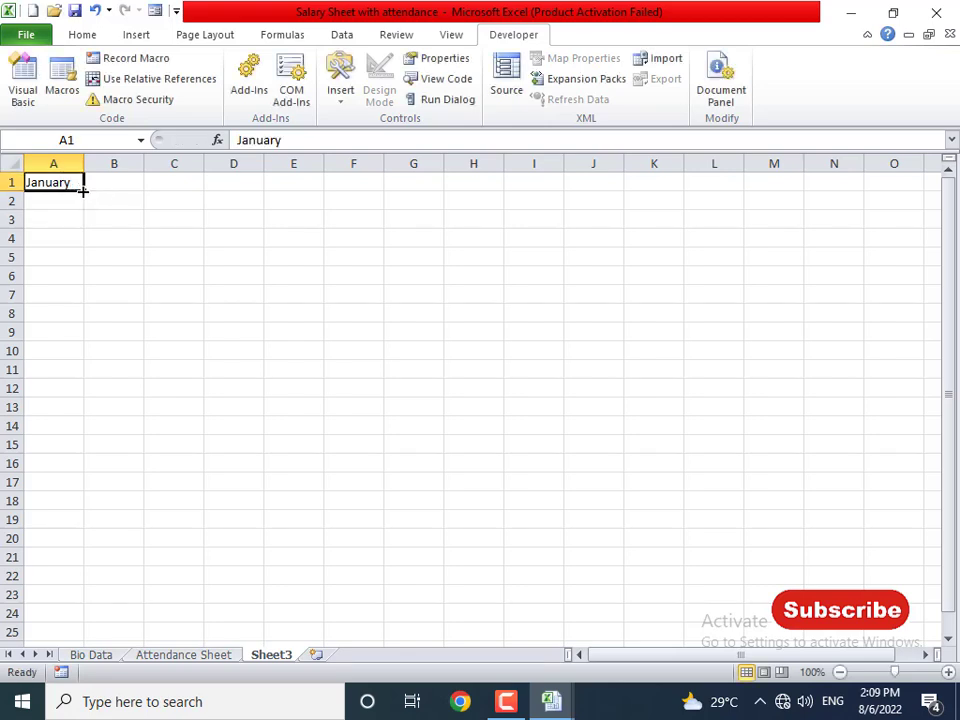
{"action": "left_click_drag", "start_coordinate": [85, 191], "coordinate": [92, 396]}
{"action": "left_click_drag", "start_coordinate": [84, 163], "coordinate": [106, 163]}
{"action": "left_click", "coordinate": [231, 424]}
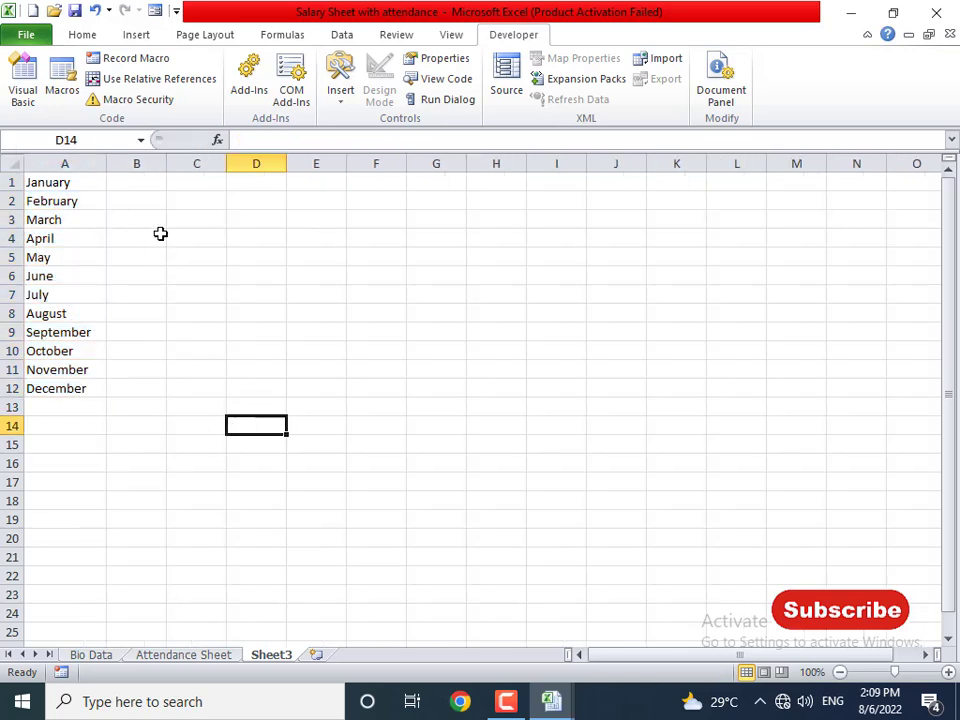
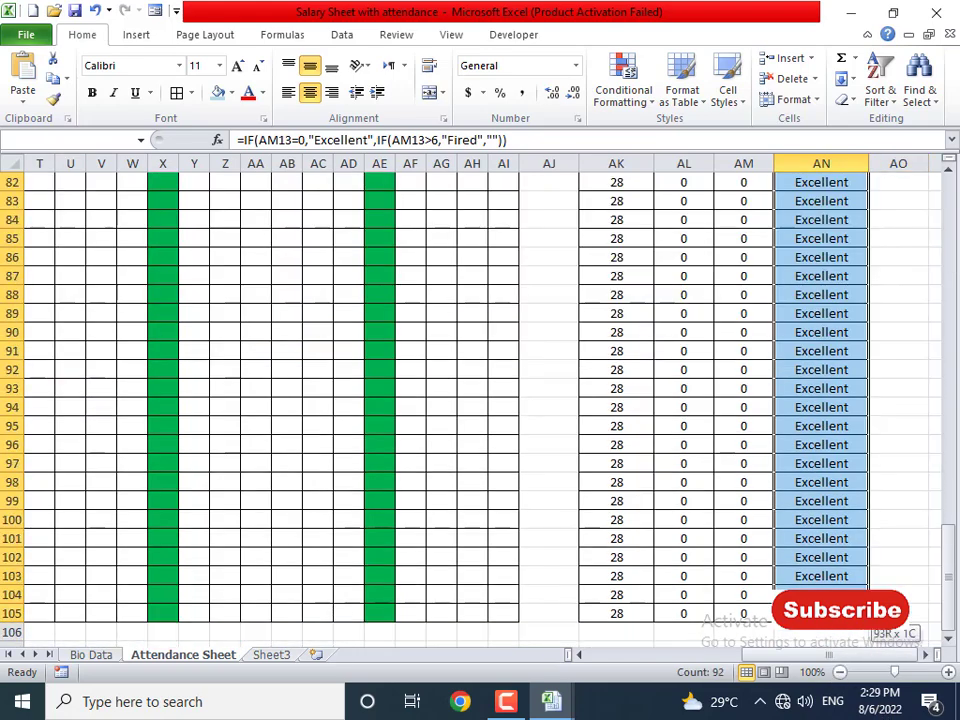
- Add a Text that Contains rule for 'Fired' using Yellow Fill with Dark Yellow Text
{"action": "scroll", "coordinate": [709, 379], "scroll_direction": "up", "scroll_amount": 10}
{"action": "scroll", "coordinate": [681, 370], "scroll_direction": "up", "scroll_amount": 17}
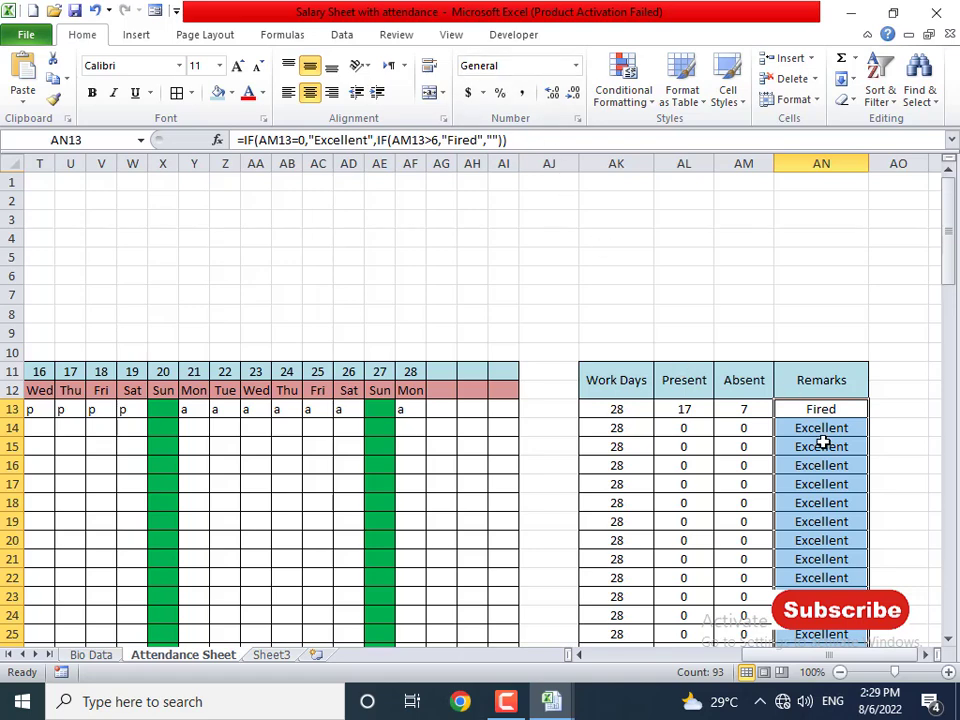
{"action": "left_click", "coordinate": [630, 95]}
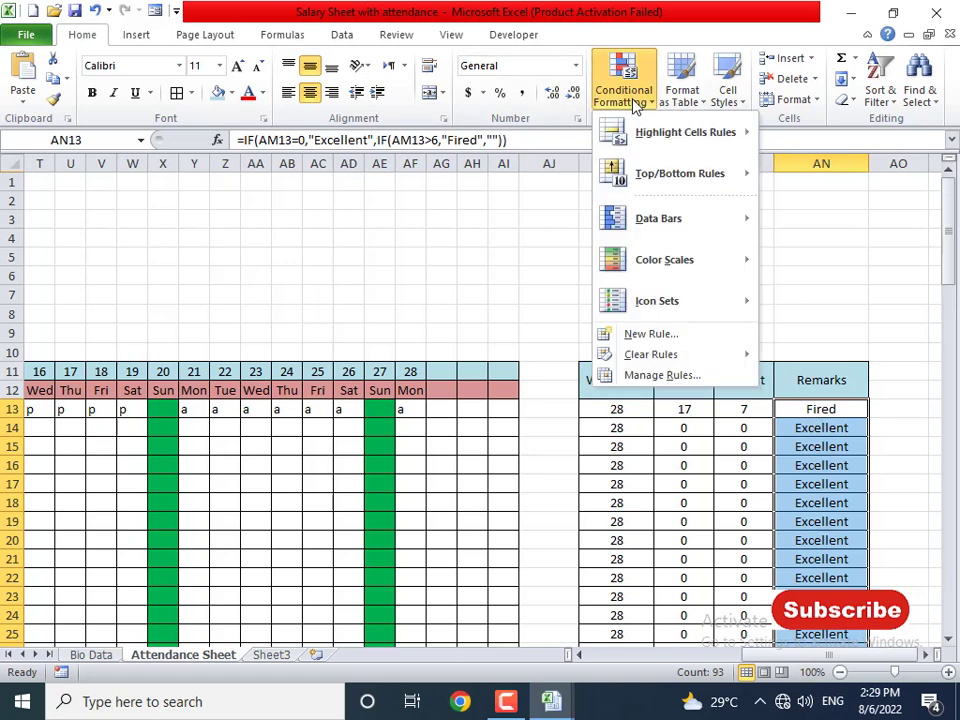
{"action": "mouse_move", "coordinate": [680, 132]}
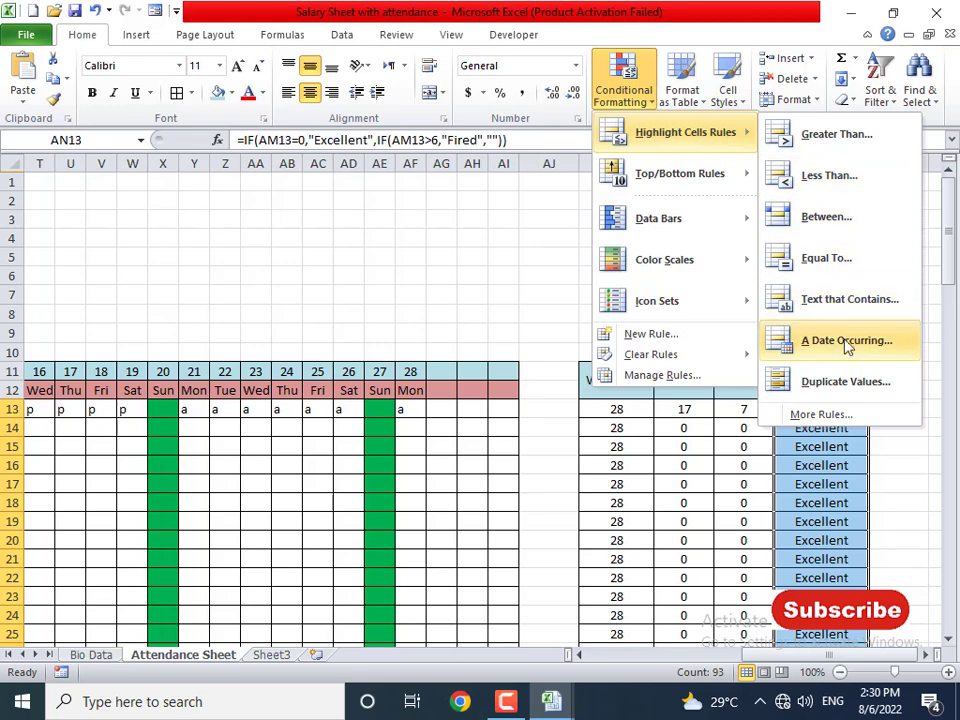
{"action": "left_click", "coordinate": [850, 302]}
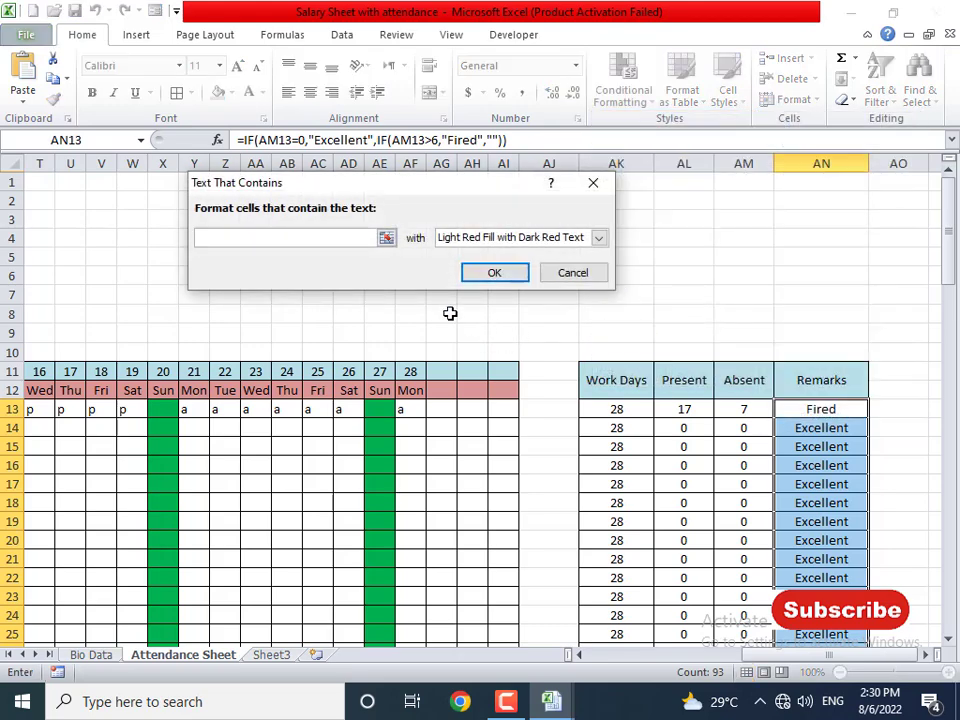
{"action": "type", "text": "Fired"}
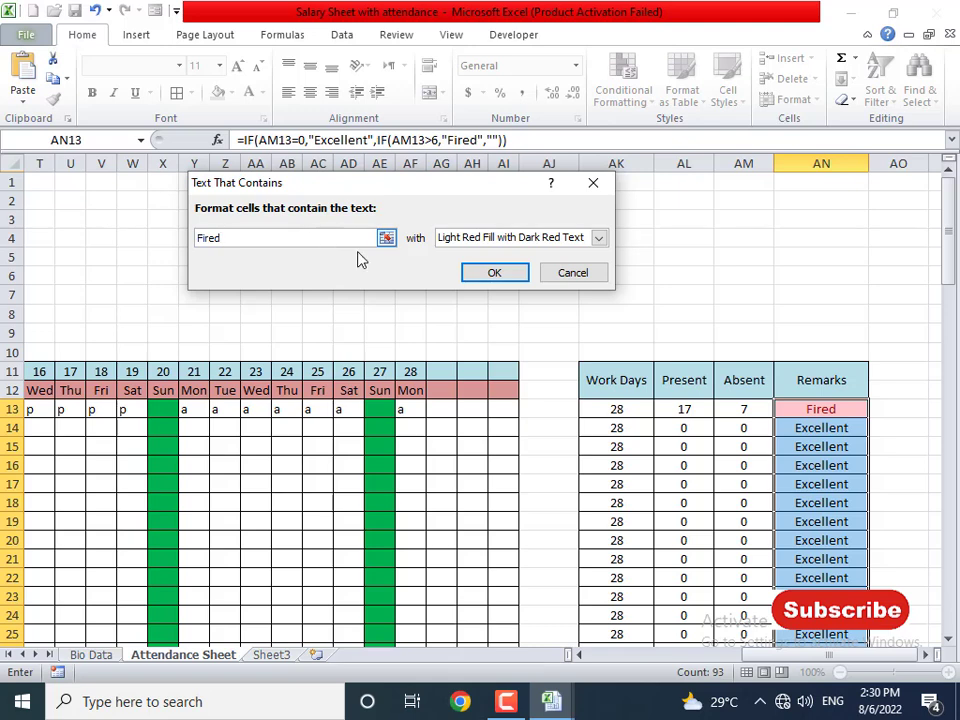
{"action": "left_click", "coordinate": [490, 239]}
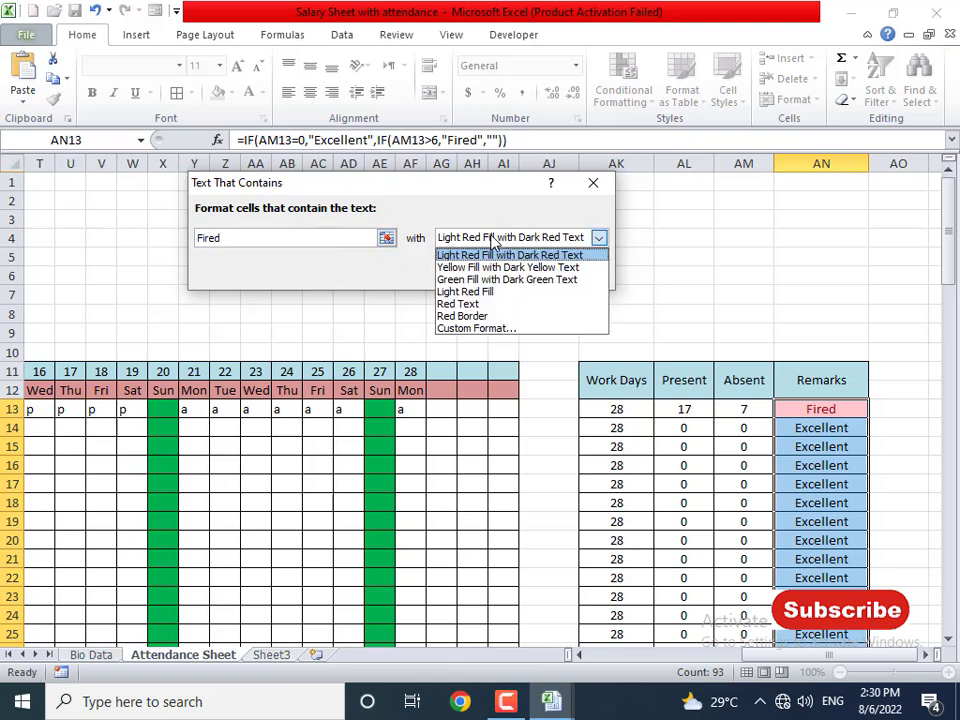
{"action": "left_click", "coordinate": [490, 279]}
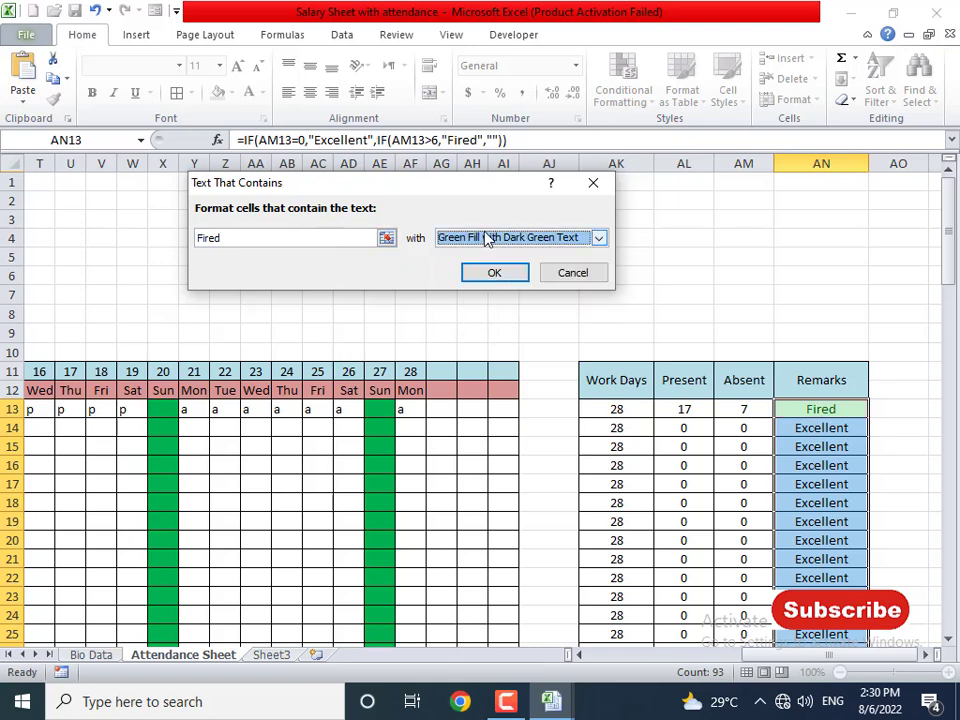
{"action": "left_click", "coordinate": [493, 238]}
{"action": "left_click", "coordinate": [482, 267]}
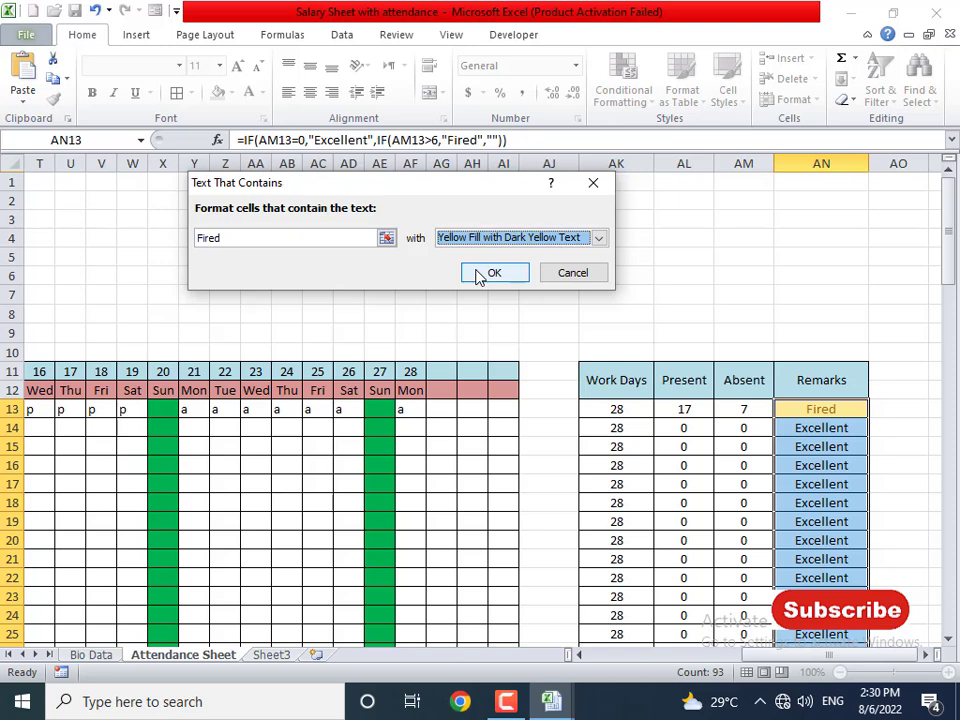
{"action": "left_click", "coordinate": [492, 274]}
{"action": "left_click", "coordinate": [804, 481]}
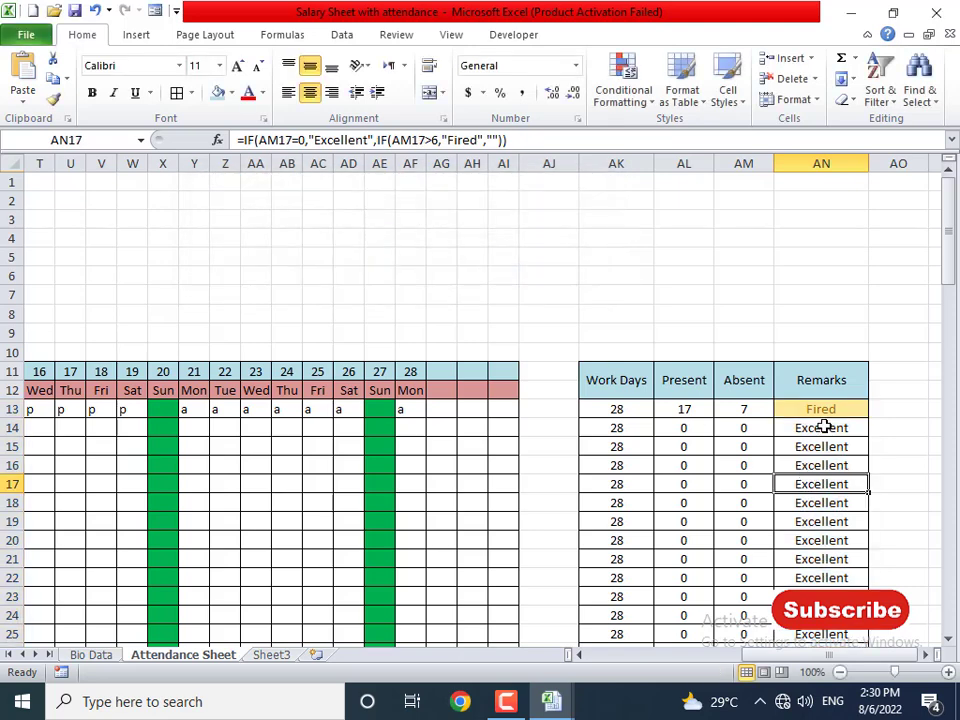
{"action": "left_click", "coordinate": [822, 412]}
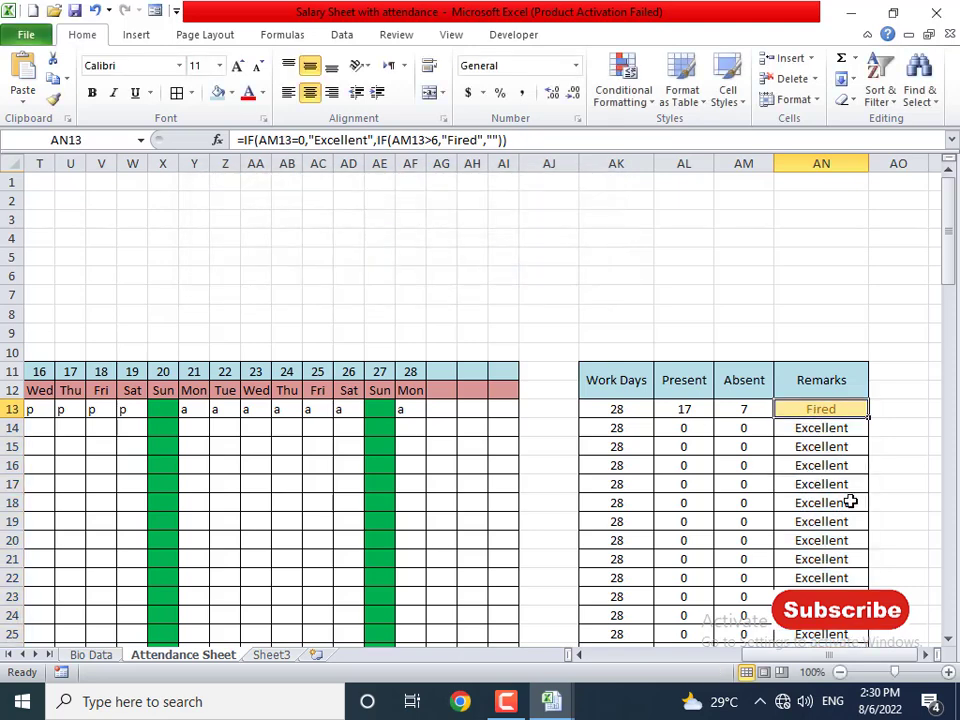
- Enter employee ID 1001 in A13 on the Attendance Sheet
{"action": "key", "text": "Left"}
{"action": "key", "text": "Left"}
{"action": "key", "text": "Left"}
{"action": "key", "text": "Left"}
{"action": "key", "text": "Left"}
{"action": "key", "text": "Left"}
{"action": "key", "text": "Left"}
{"action": "key", "text": "Left"}
{"action": "key", "text": "Left"}
{"action": "key", "text": "Left"}
{"action": "key", "text": "Left"}
{"action": "key", "text": "Left"}
{"action": "key", "text": "Left"}
{"action": "key", "text": "Left"}
{"action": "key", "text": "Left"}
{"action": "key", "text": "Left"}
{"action": "key", "text": "Left"}
{"action": "key", "text": "Left"}
{"action": "key", "text": "Left"}
{"action": "key", "text": "Left"}
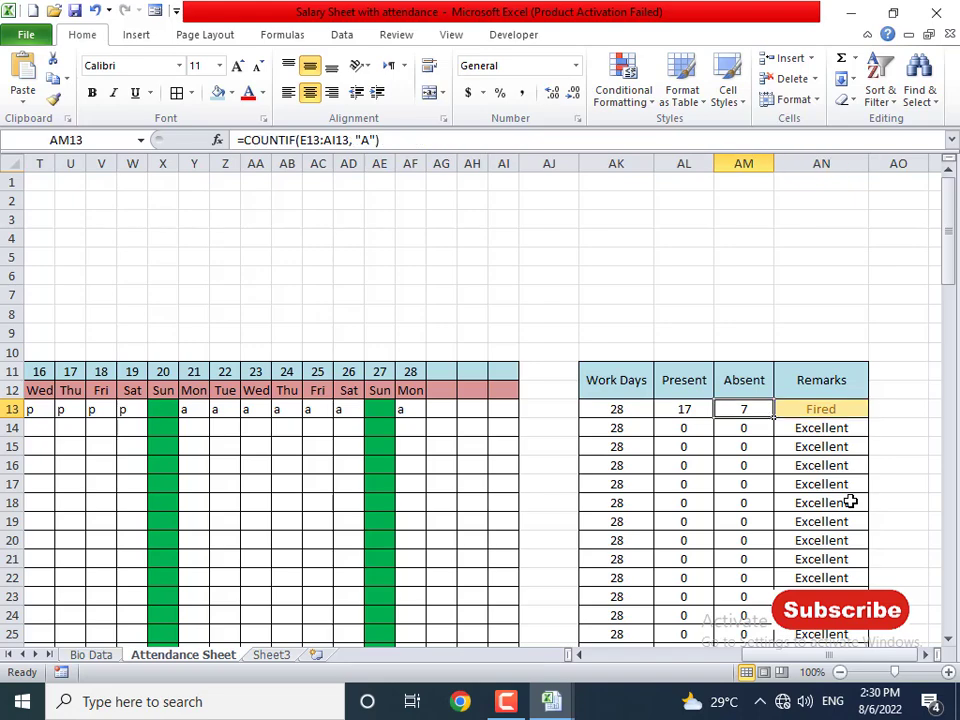
{"action": "key", "text": "Left"}
{"action": "key", "text": "Left"}
{"action": "key", "text": "Left"}
{"action": "key", "text": "Left"}
{"action": "key", "text": "Left"}
{"action": "key", "text": "Left"}
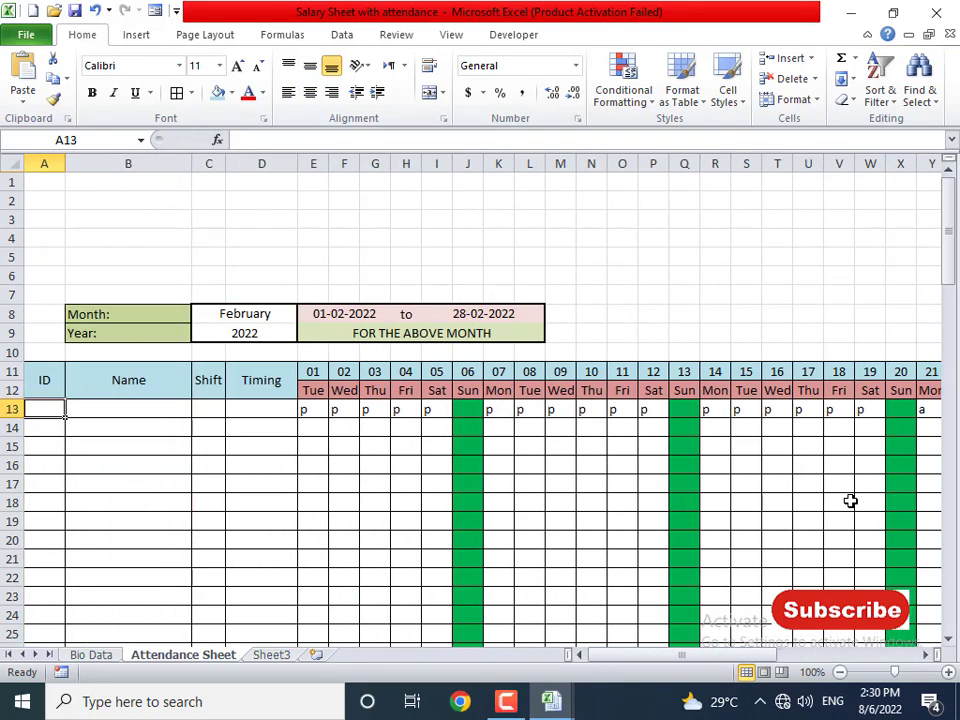
{"action": "key", "text": "Right"}
{"action": "key", "text": "Right"}
{"action": "key", "text": "Right"}
{"action": "key", "text": "Right"}
{"action": "key", "text": "Right"}
{"action": "key", "text": "Right"}
{"action": "key", "text": "Right"}
{"action": "key", "text": "Right"}
{"action": "key", "text": "Right"}
{"action": "key", "text": "Right"}
{"action": "key", "text": "Right"}
{"action": "key", "text": "Right"}
{"action": "key", "text": "Right"}
{"action": "key", "text": "Right"}
{"action": "key", "text": "Right"}
{"action": "key", "text": "Right"}
{"action": "key", "text": "Right"}
{"action": "key", "text": "Right"}
{"action": "key", "text": "Right"}
{"action": "key", "text": "Right"}
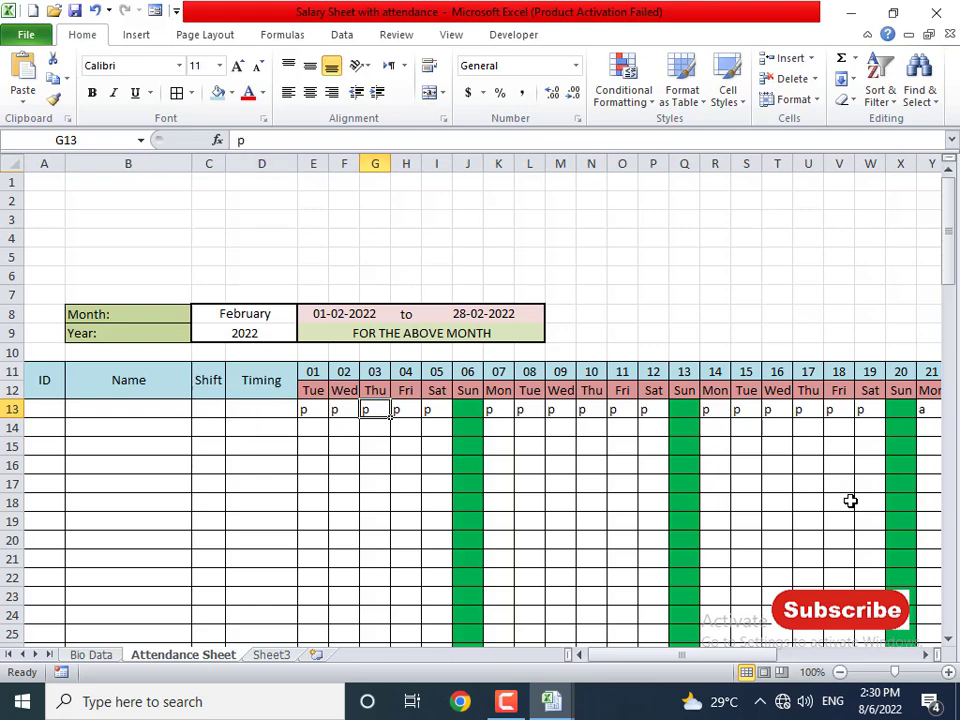
{"action": "key", "text": "Right"}
{"action": "key", "text": "Right"}
{"action": "key", "text": "Right"}
{"action": "key", "text": "Right"}
{"action": "key", "text": "Right"}
{"action": "key", "text": "Right"}
{"action": "key", "text": "Right"}
{"action": "key", "text": "Right"}
{"action": "key", "text": "Right"}
{"action": "key", "text": "Right"}
{"action": "key", "text": "Right"}
{"action": "key", "text": "Right"}
{"action": "key", "text": "Right"}
{"action": "key", "text": "Right"}
{"action": "key", "text": "Right"}
{"action": "key", "text": "Right"}
{"action": "key", "text": "Right"}
{"action": "key", "text": "Right"}
{"action": "key", "text": "Right"}
{"action": "key", "text": "Right"}
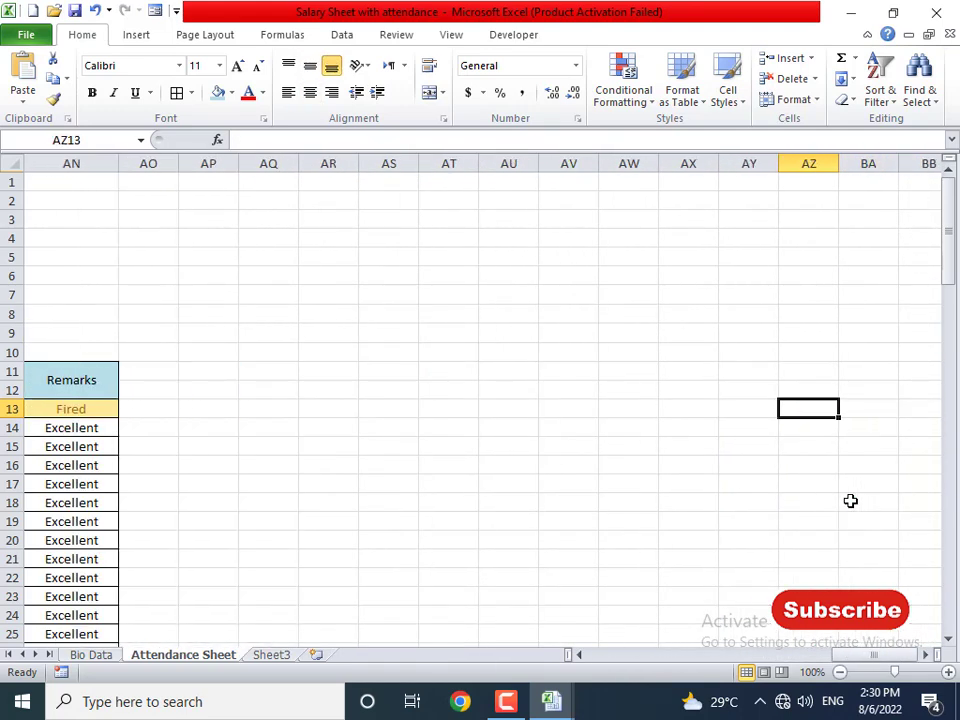
{"action": "key", "text": "Left"}
{"action": "key", "text": "Left"}
{"action": "key", "text": "Left"}
{"action": "key", "text": "Left"}
{"action": "key", "text": "Left"}
{"action": "key", "text": "Left"}
{"action": "key", "text": "Left"}
{"action": "key", "text": "Left"}
{"action": "key", "text": "Left"}
{"action": "key", "text": "Left"}
{"action": "key", "text": "Left"}
{"action": "key", "text": "Left"}
{"action": "key", "text": "Left"}
{"action": "key", "text": "Left"}
{"action": "key", "text": "Left"}
{"action": "key", "text": "Left"}
{"action": "key", "text": "Left"}
{"action": "key", "text": "Left"}
{"action": "key", "text": "Left"}
{"action": "key", "text": "Left"}
{"action": "key", "text": "Left"}
{"action": "key", "text": "Left"}
{"action": "key", "text": "Left"}
{"action": "key", "text": "Left"}
{"action": "key", "text": "Left"}
{"action": "key", "text": "Left"}
{"action": "key", "text": "Left"}
{"action": "key", "text": "Left"}
{"action": "key", "text": "Left"}
{"action": "key", "text": "Left"}
{"action": "key", "text": "Left"}
{"action": "key", "text": "Left"}
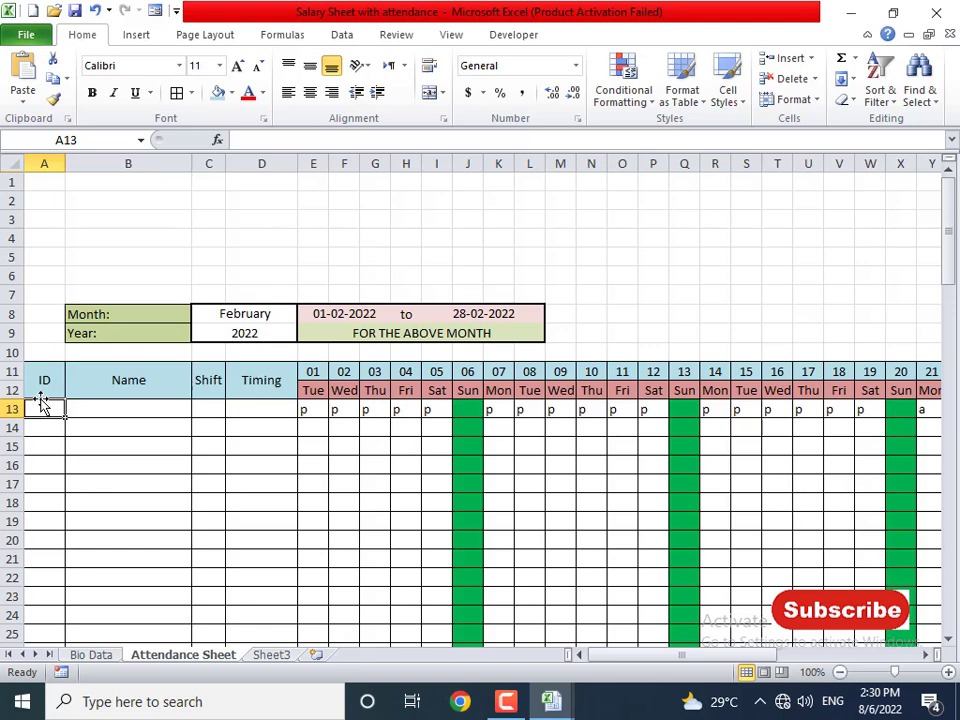
{"action": "type", "text": "1001"}
{"action": "key", "text": "Tab"}
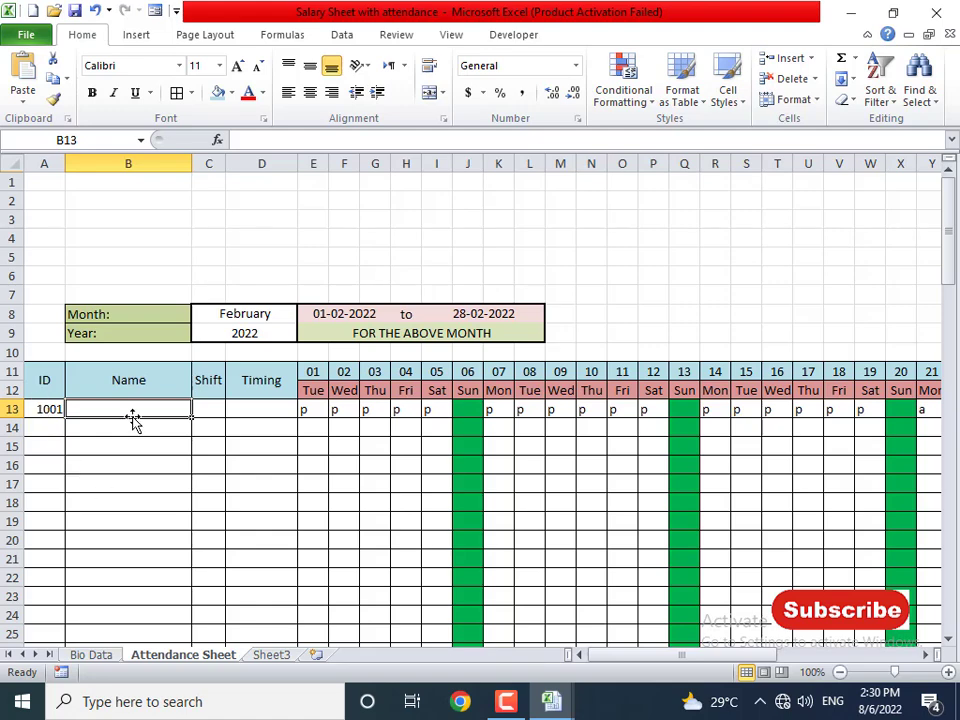
- In B13 enter =VLOOKUP(A13,'Bio Data'!A7:I10,2,0) to fetch the employee's name
{"action": "type", "text": "=vlookup"}
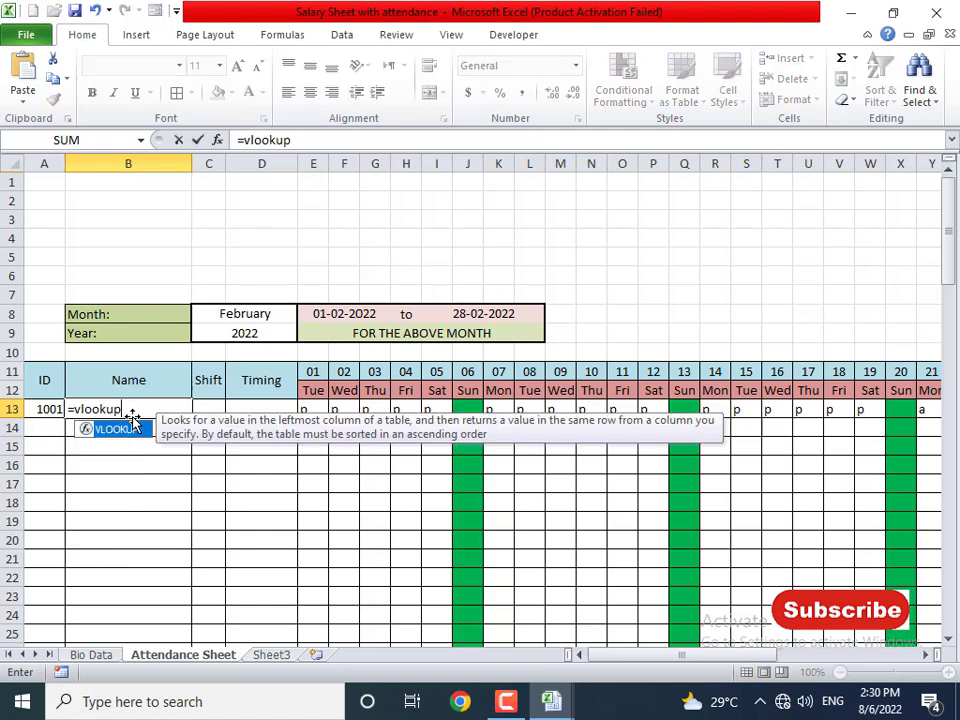
{"action": "type", "text": "(A13,"}
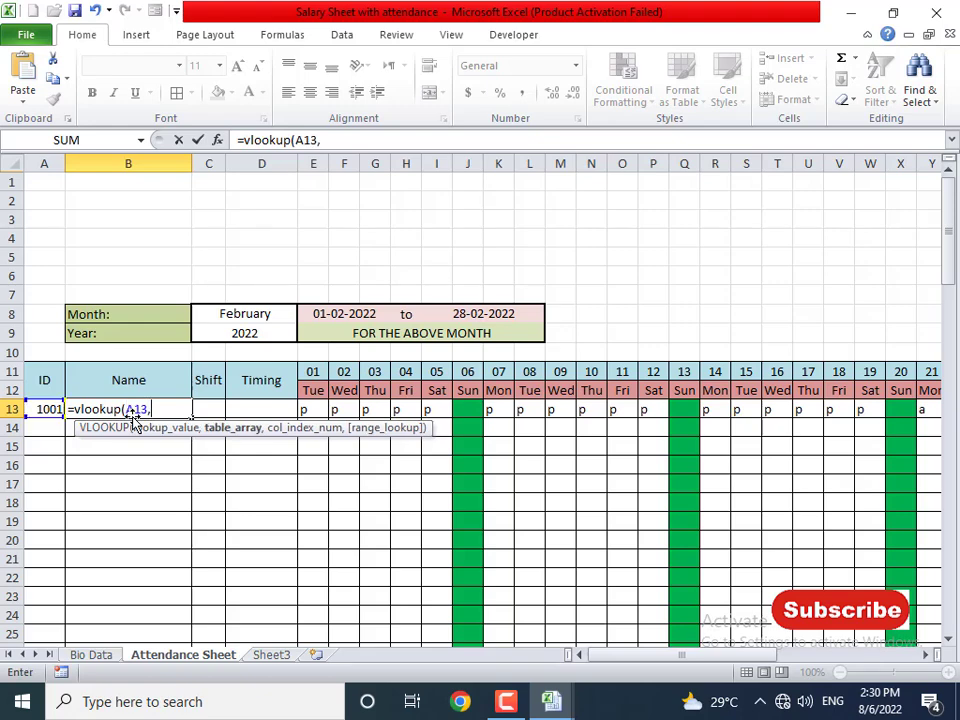
{"action": "left_click", "coordinate": [92, 655]}
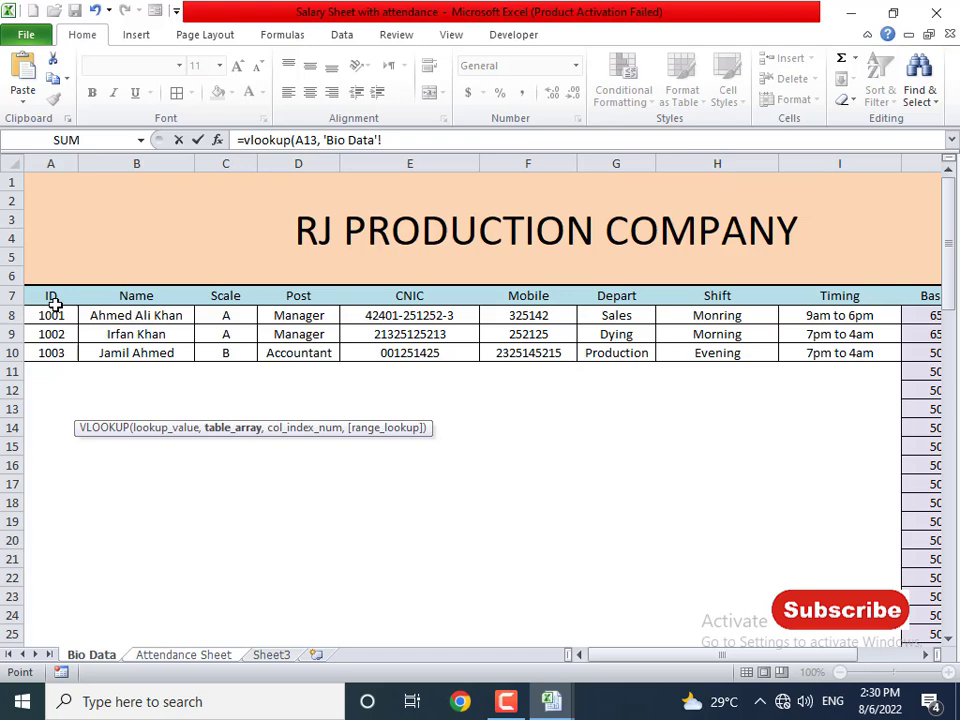
{"action": "left_click_drag", "start_coordinate": [51, 299], "coordinate": [842, 354]}
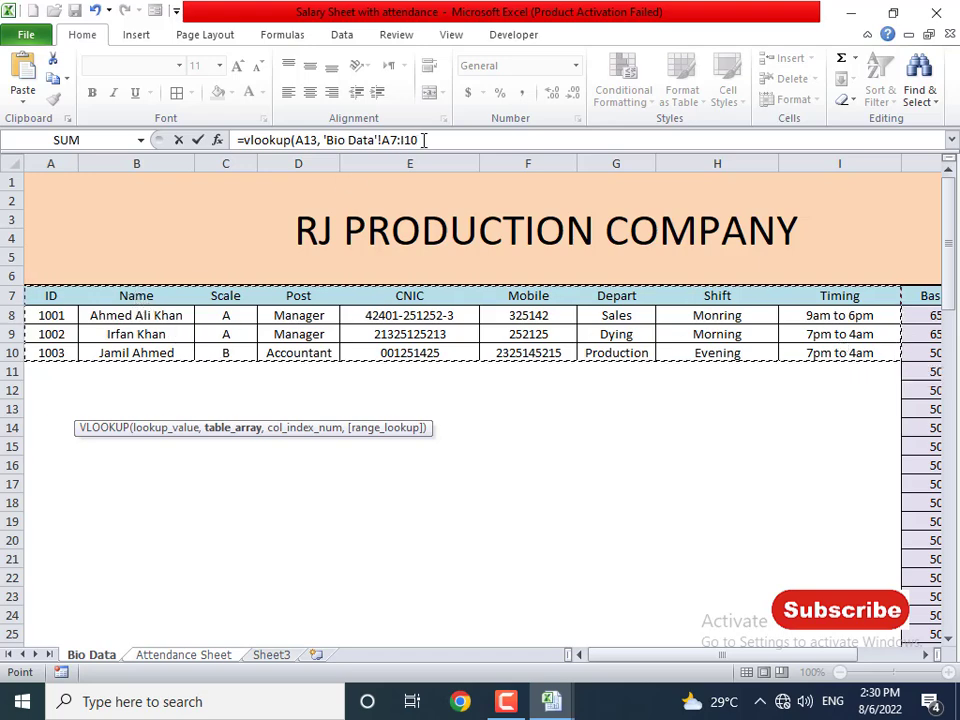
{"action": "type", "text": ","}
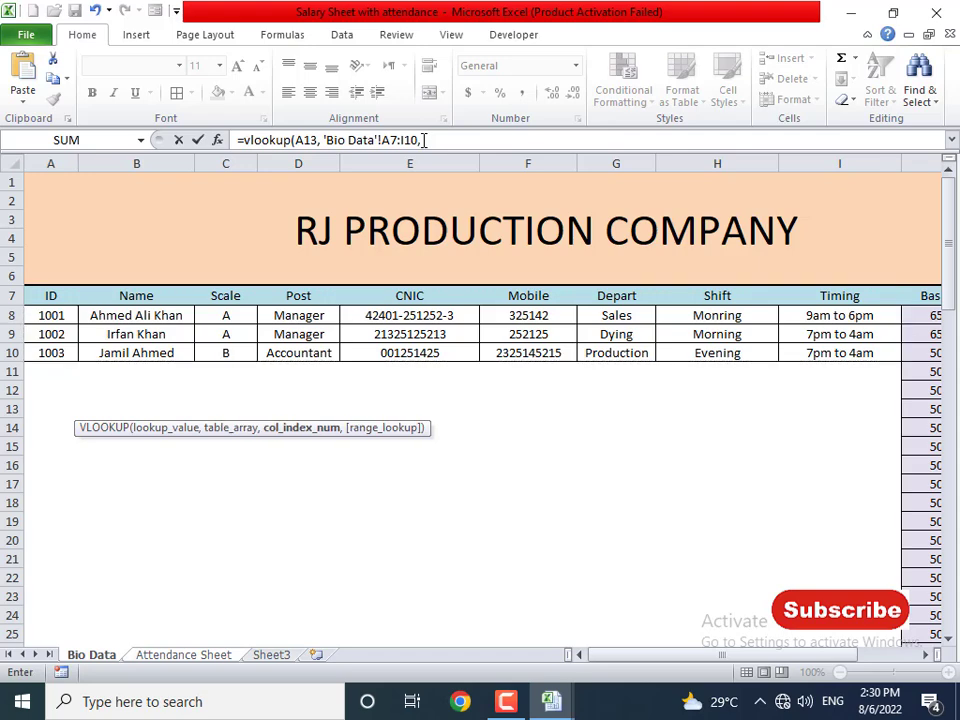
{"action": "type", "text": "2,0)"}
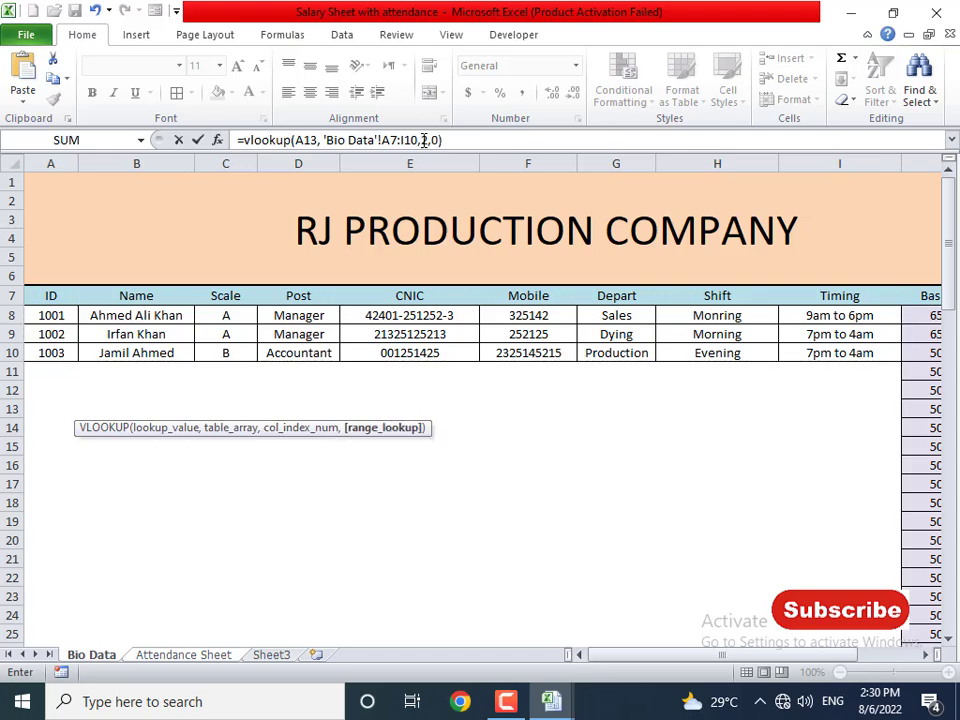
{"action": "key", "text": "Return"}
{"action": "left_click", "coordinate": [148, 403]}
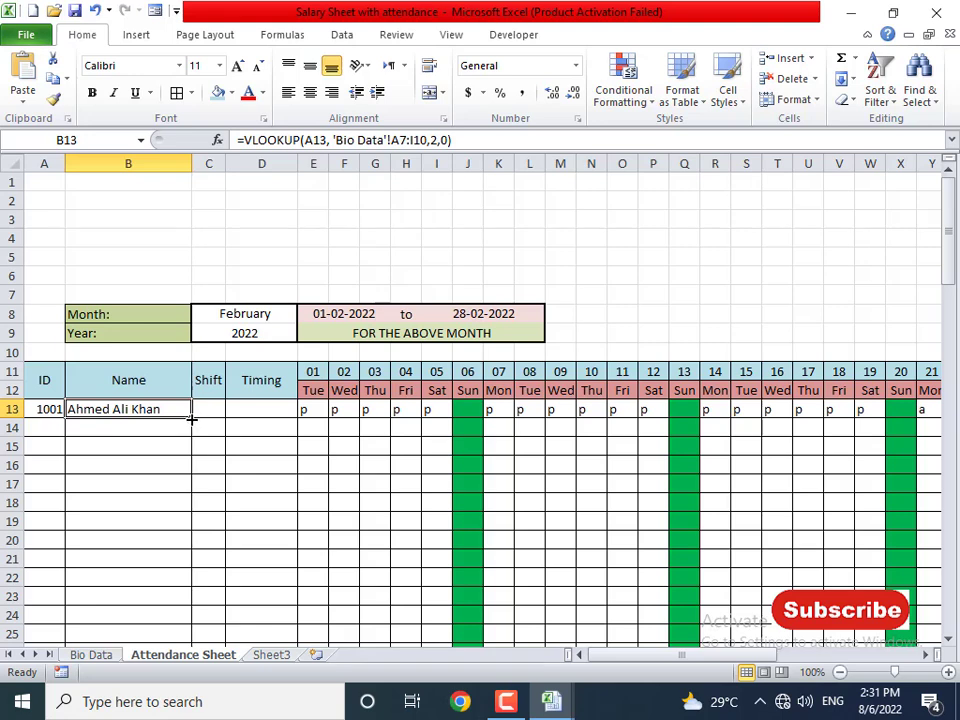
- Center-align the contents of the attendance table
{"action": "left_click_drag", "start_coordinate": [163, 406], "coordinate": [240, 418]}
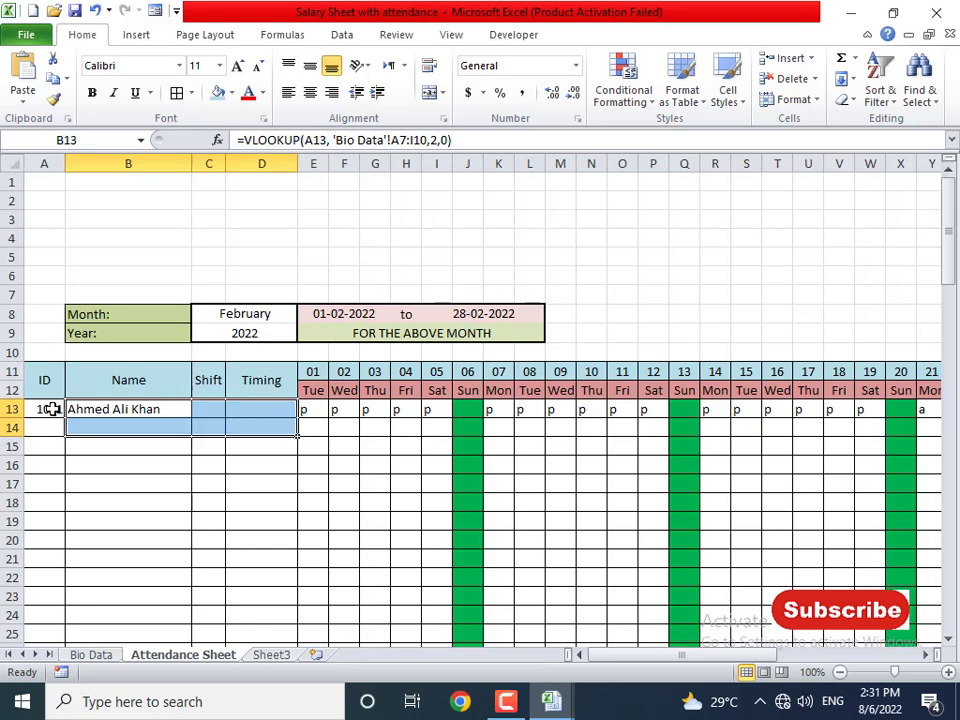
{"action": "left_click_drag", "start_coordinate": [51, 409], "coordinate": [831, 649]}
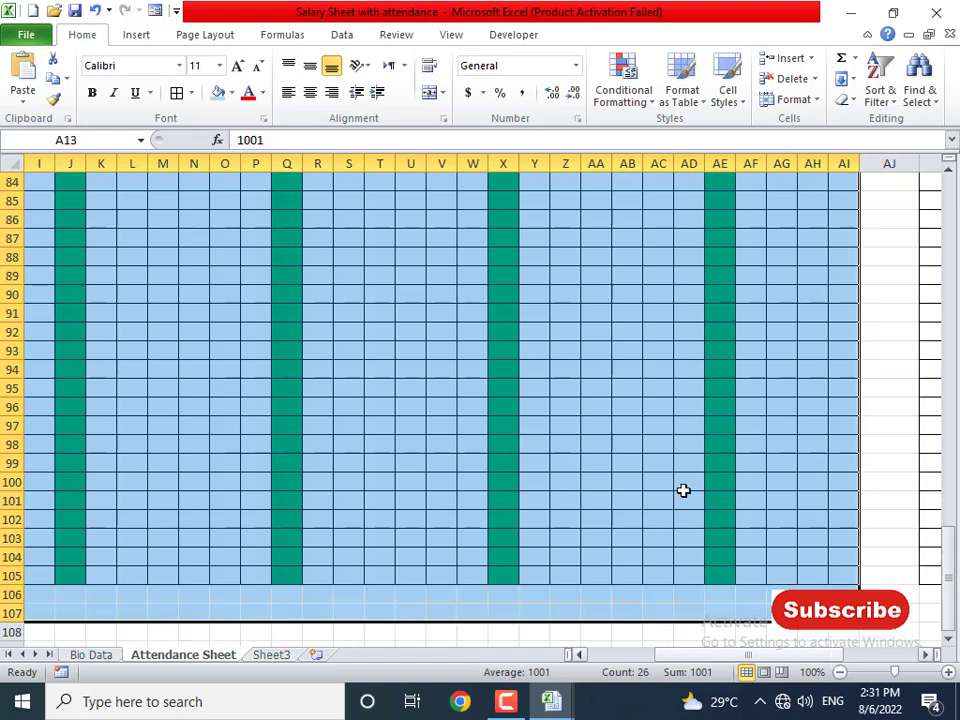
{"action": "left_click", "coordinate": [310, 92]}
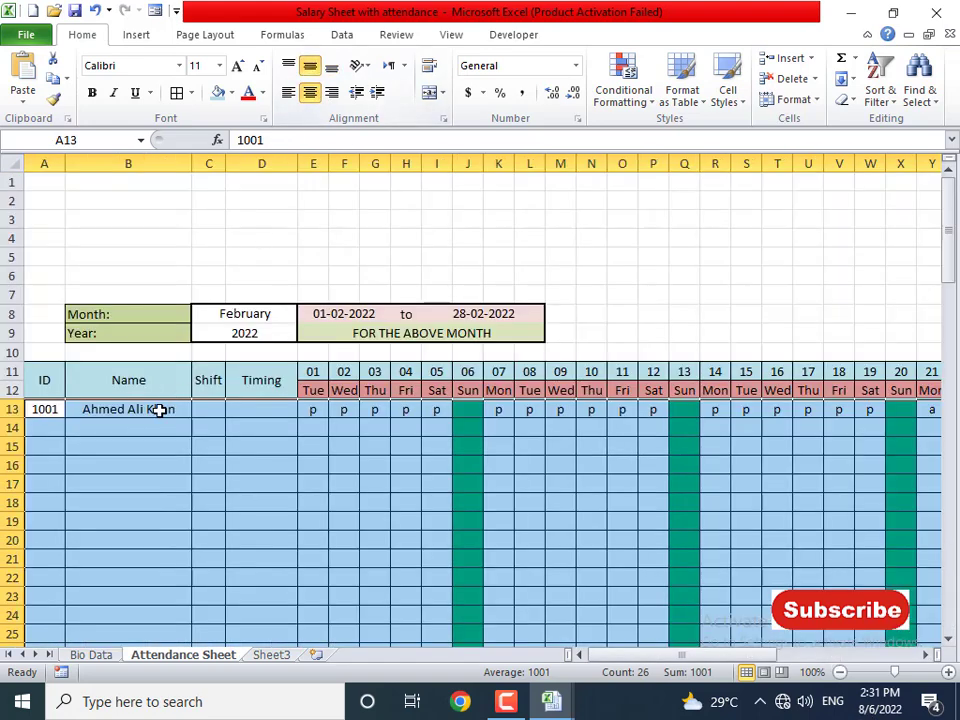
- Test the Name lookup with IDs 1002, 1003 and 1004, leaving 1002 in A13
{"action": "left_click", "coordinate": [159, 410]}
{"action": "left_click", "coordinate": [60, 409]}
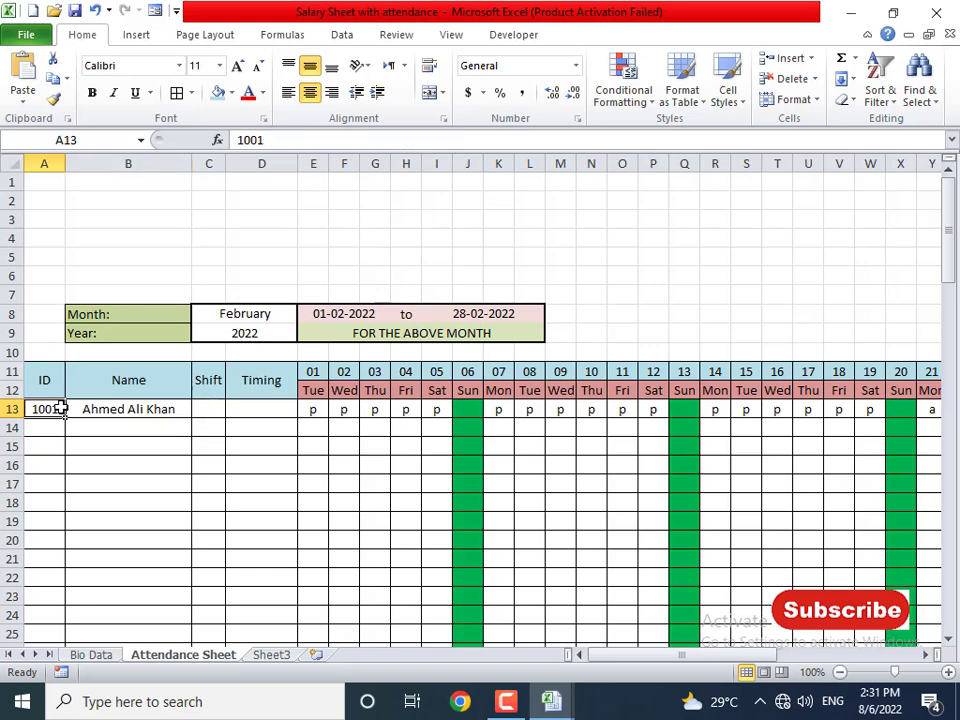
{"action": "type", "text": "1002"}
{"action": "key", "text": "Return"}
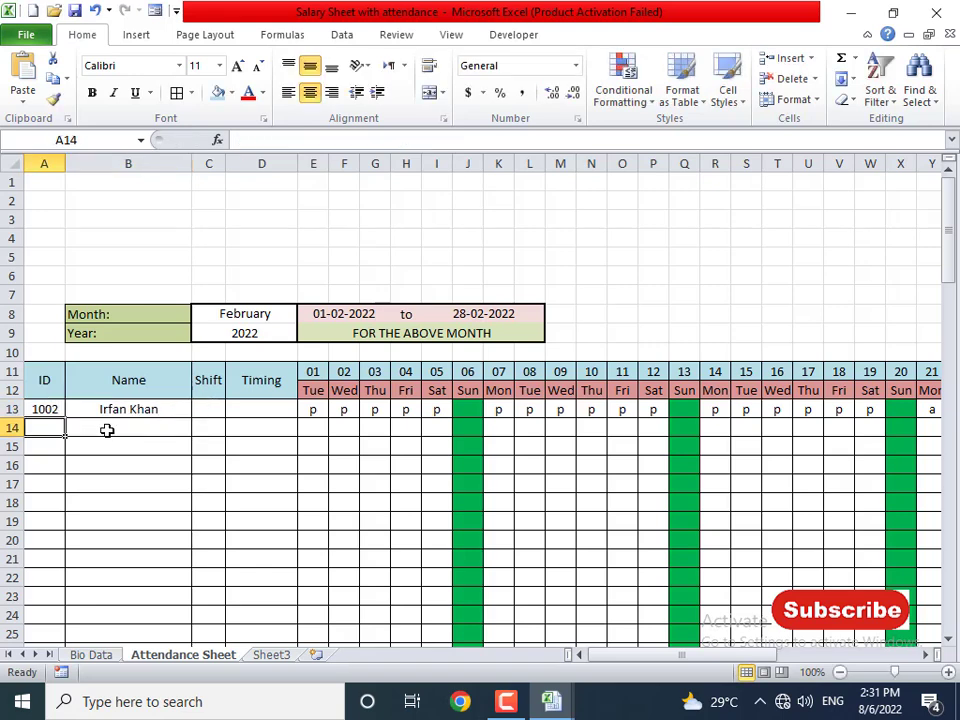
{"action": "key", "text": "Up"}
{"action": "type", "text": "1003"}
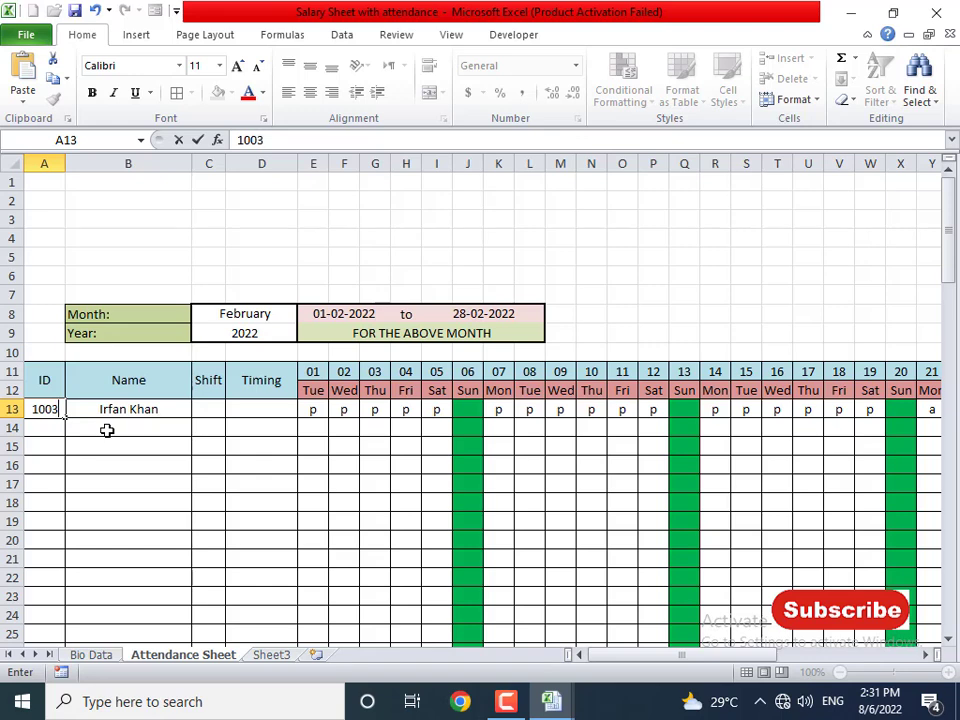
{"action": "key", "text": "Return"}
{"action": "key", "text": "Up"}
{"action": "type", "text": "1004"}
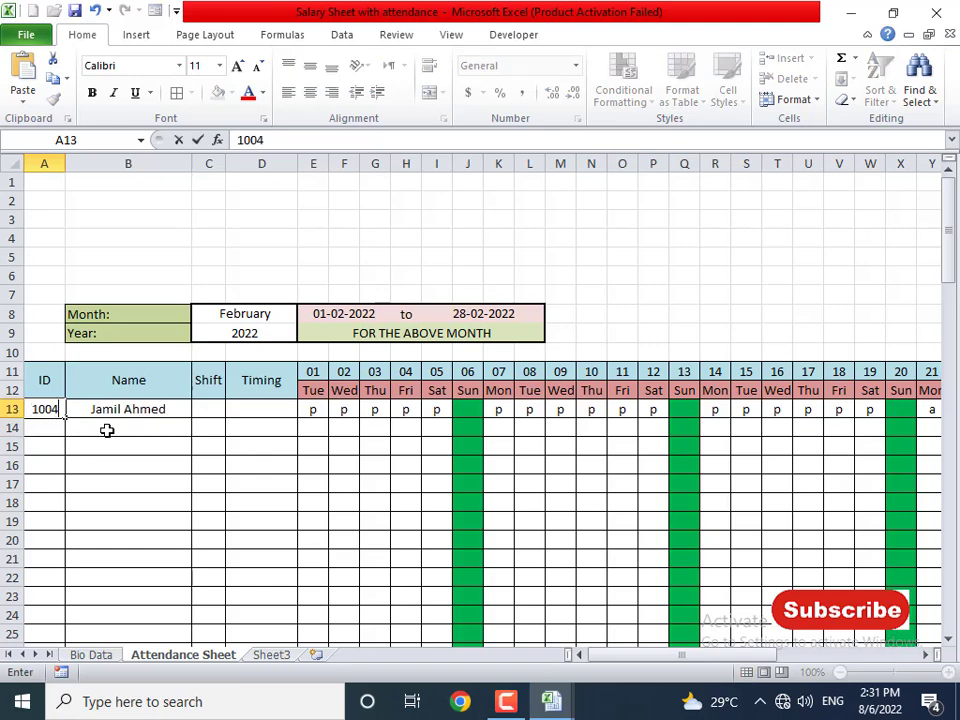
{"action": "key", "text": "Return"}
{"action": "key", "text": "Up"}
{"action": "type", "text": "1002"}
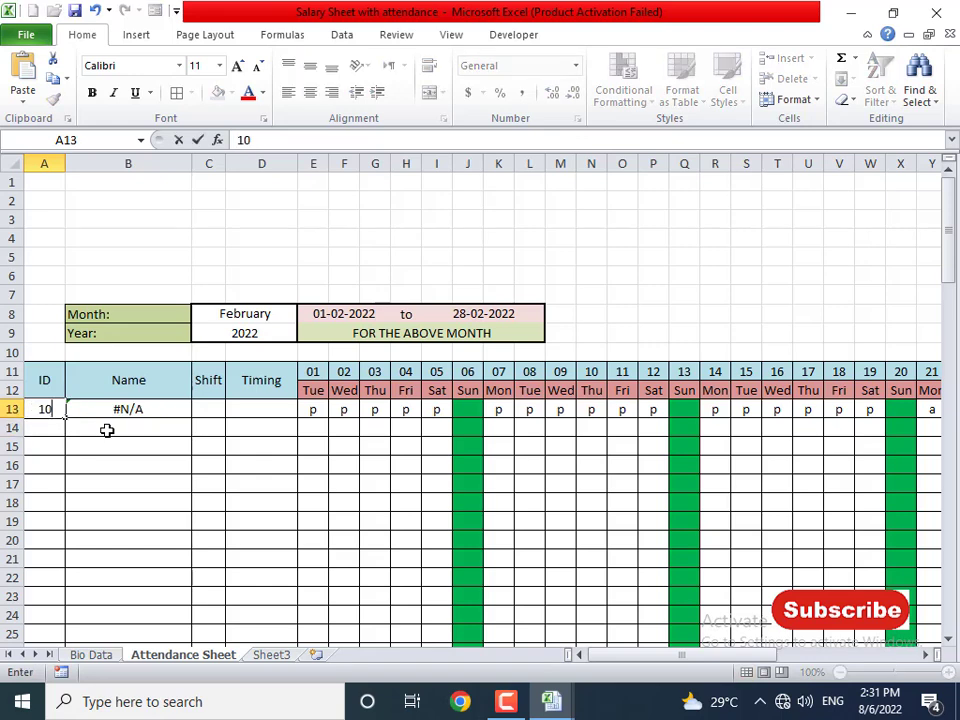
{"action": "key", "text": "Return"}
- Begin a =VLOOKUP( formula in the Shift cell C13
{"action": "key", "text": "Up"}
{"action": "key", "text": "Right"}
{"action": "key", "text": "Right"}
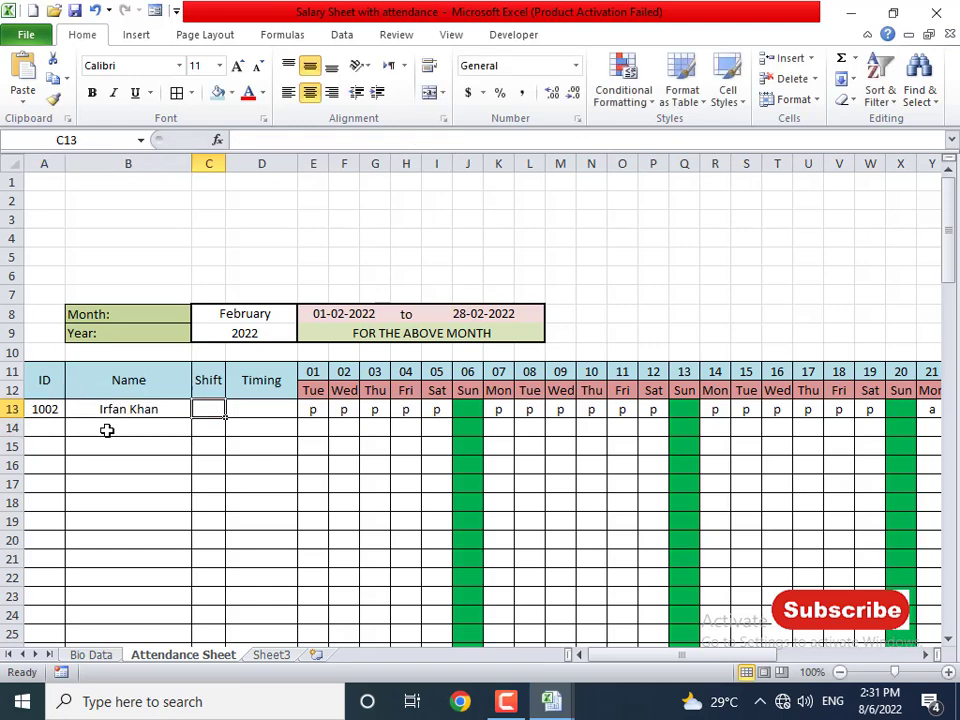
{"action": "type", "text": "=v"}
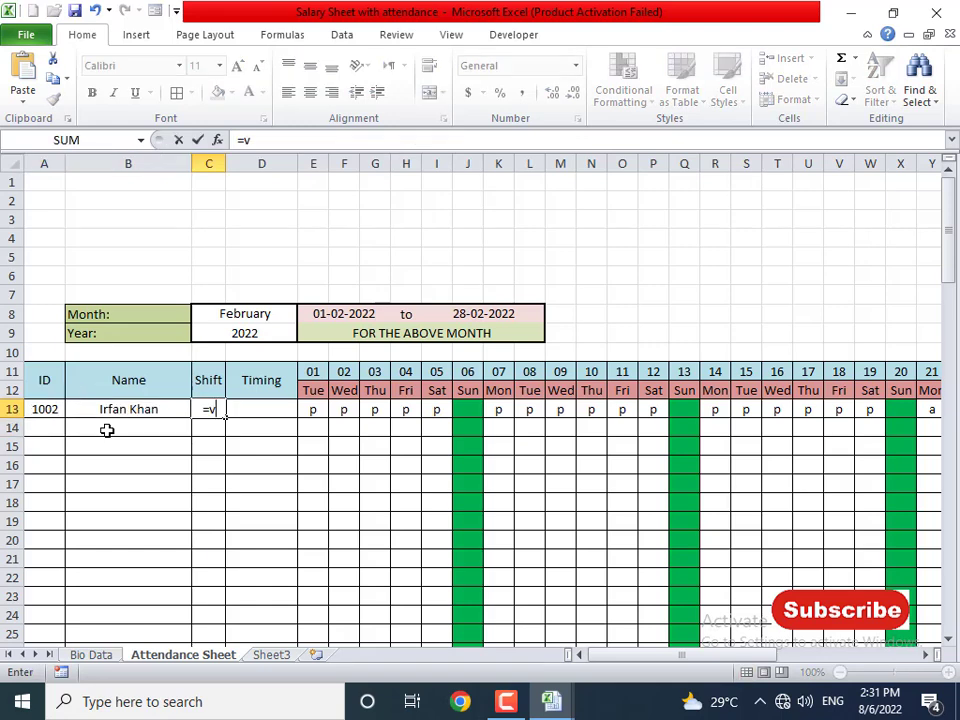
{"action": "type", "text": "lookup("}
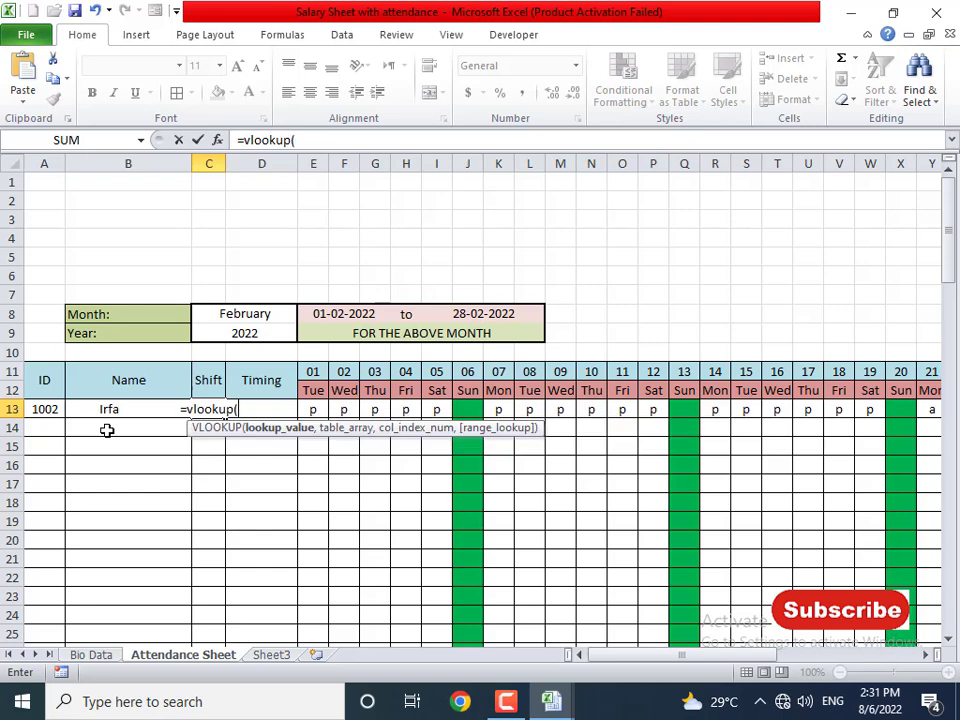
- Complete C13 as =VLOOKUP(A13,'Bio Data'!A7:H10,8,0), returning Morning, and widen column C
{"action": "left_click", "coordinate": [60, 409]}
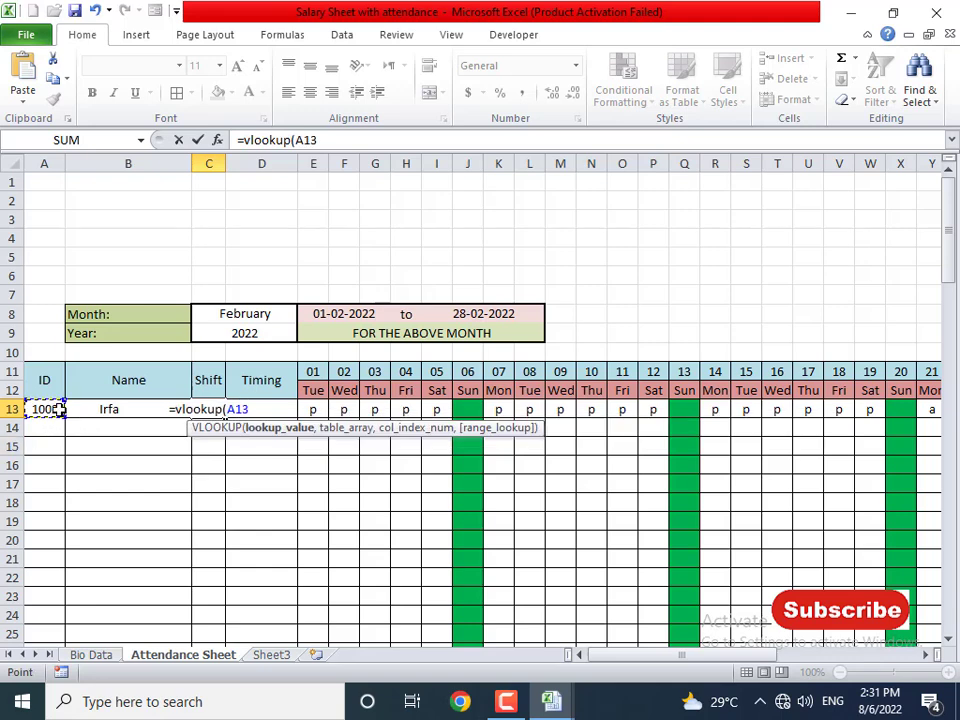
{"action": "type", "text": ","}
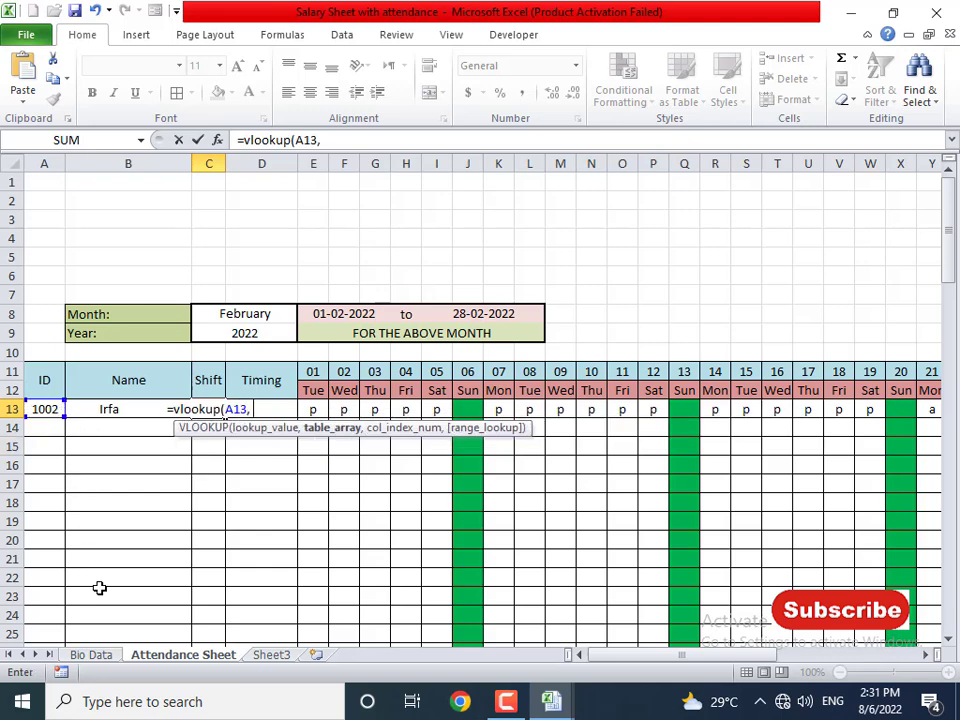
{"action": "left_click", "coordinate": [96, 655]}
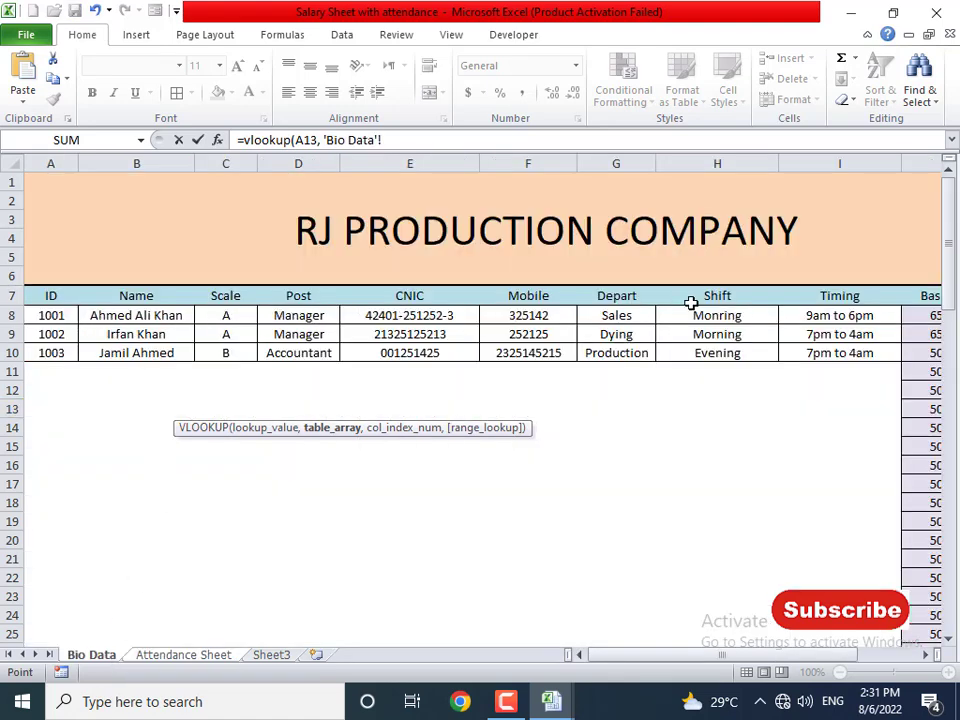
{"action": "left_click_drag", "start_coordinate": [66, 300], "coordinate": [709, 354]}
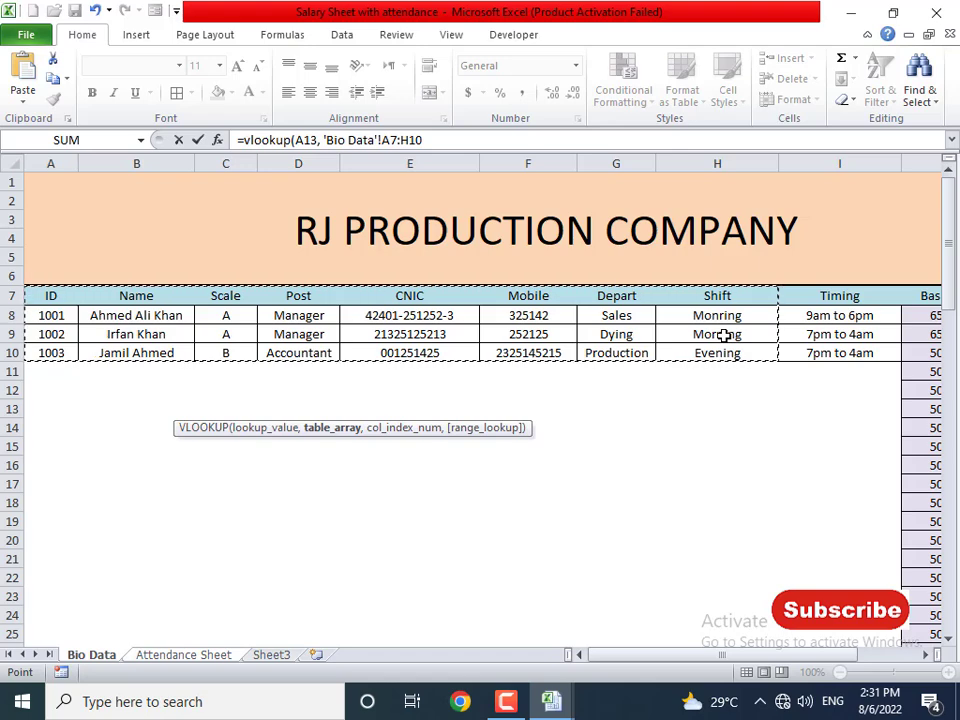
{"action": "type", "text": ","}
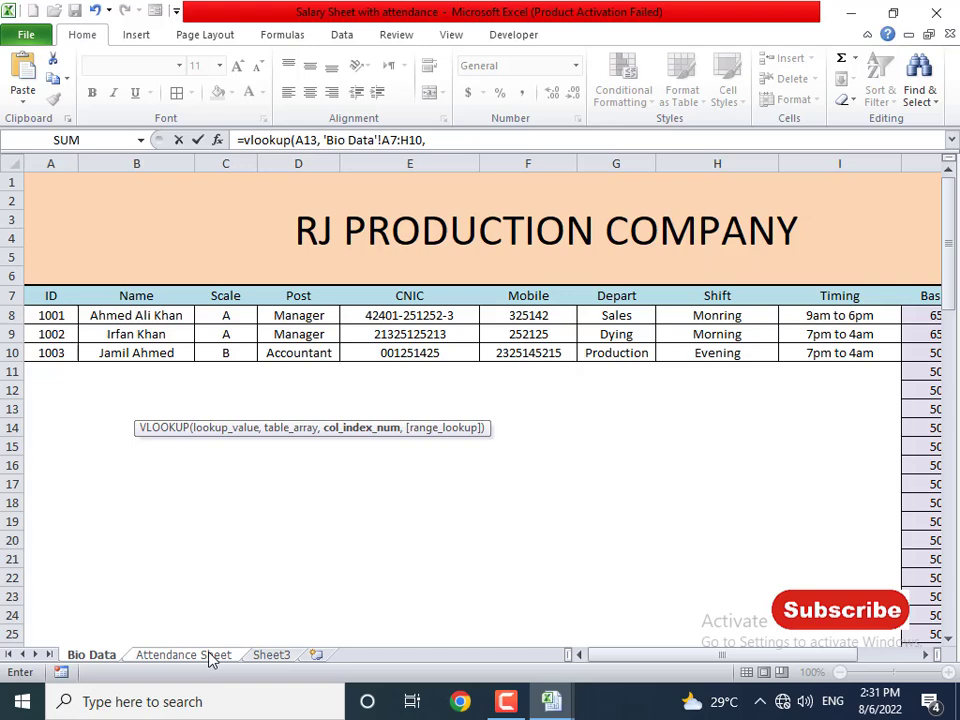
{"action": "type", "text": "8, 0"}
{"action": "key", "text": "Return"}
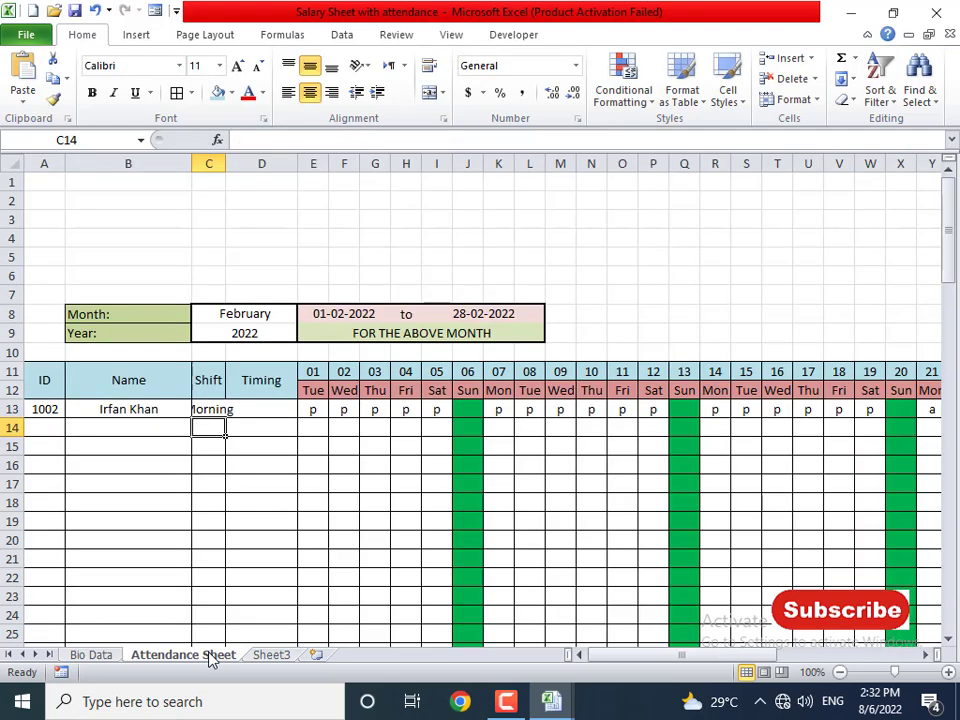
{"action": "key", "text": "Up"}
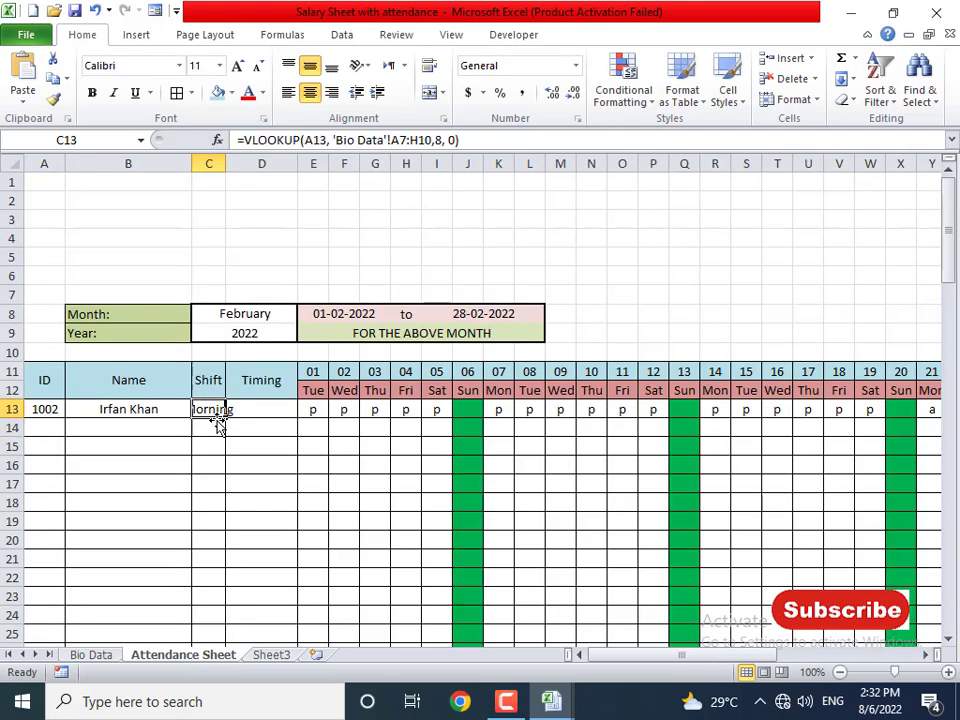
{"action": "left_click_drag", "start_coordinate": [228, 160], "coordinate": [267, 170]}
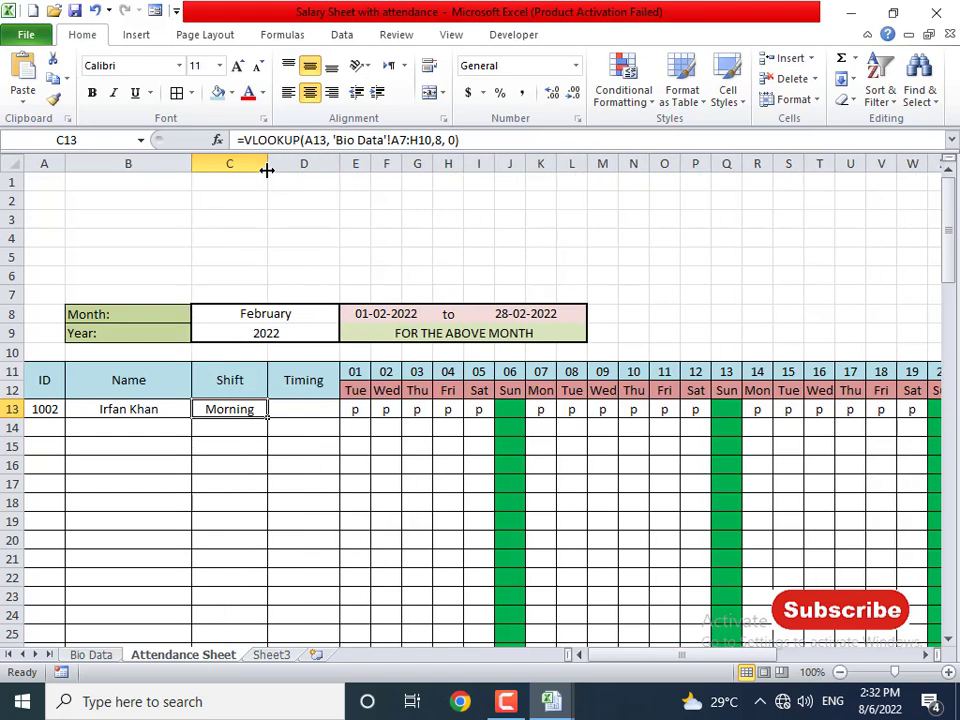
- Enter =VLOOKUP(A13,'Bio Data'!A7:I10,9,0) in Timing cell D13, returning 7pm to 4am
{"action": "left_click", "coordinate": [323, 409]}
{"action": "type", "text": "="}
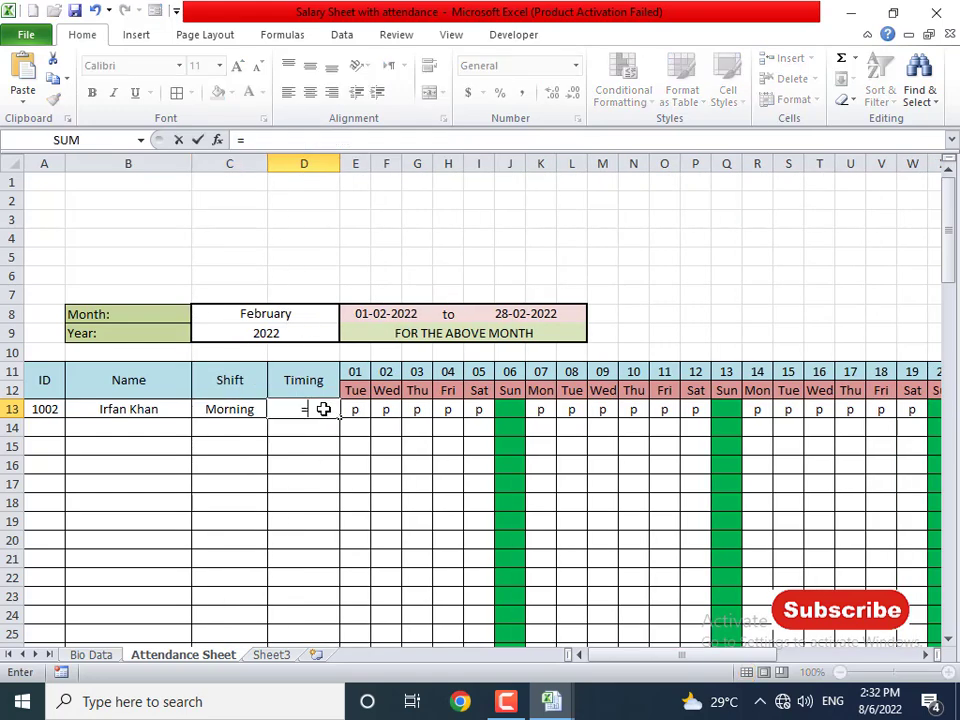
{"action": "type", "text": "vlookup("}
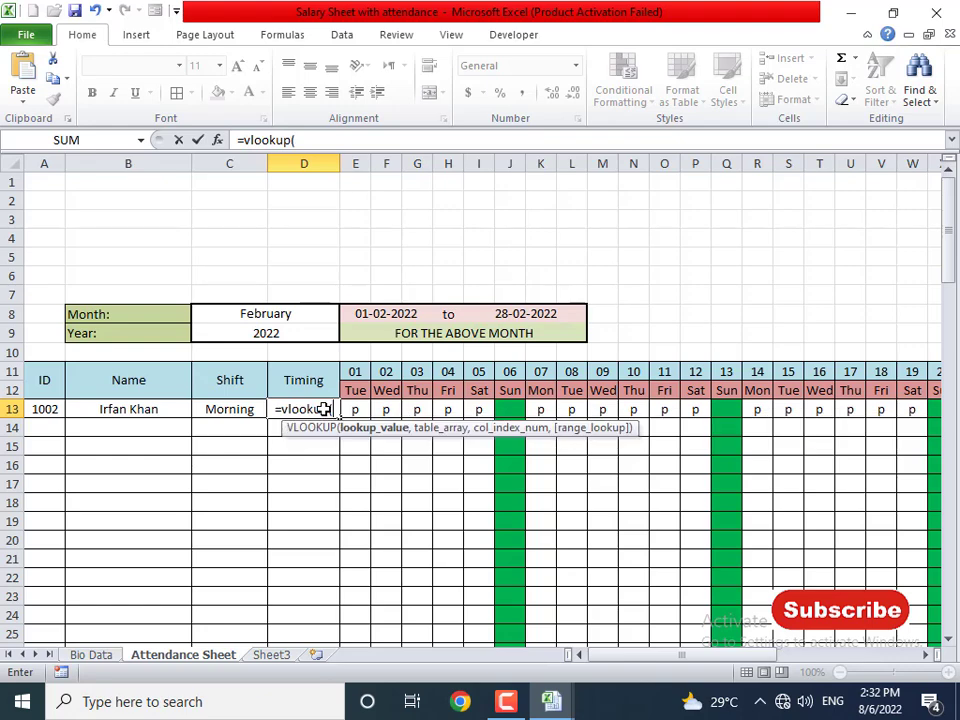
{"action": "key", "text": "Left"}
{"action": "key", "text": "Left"}
{"action": "key", "text": "Left"}
{"action": "type", "text": ","}
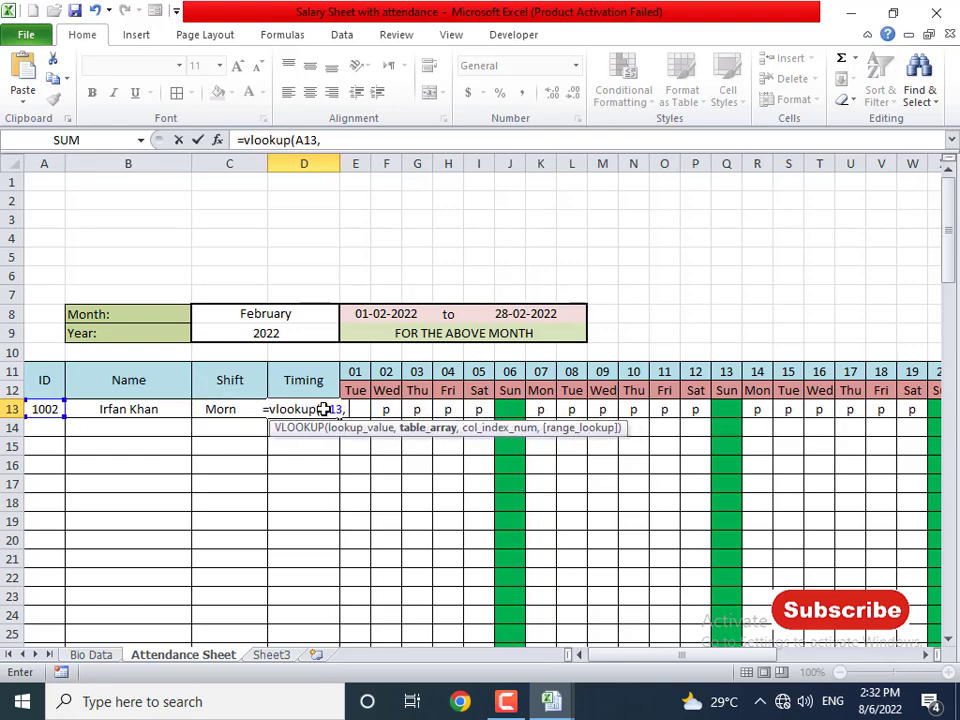
{"action": "left_click", "coordinate": [95, 653]}
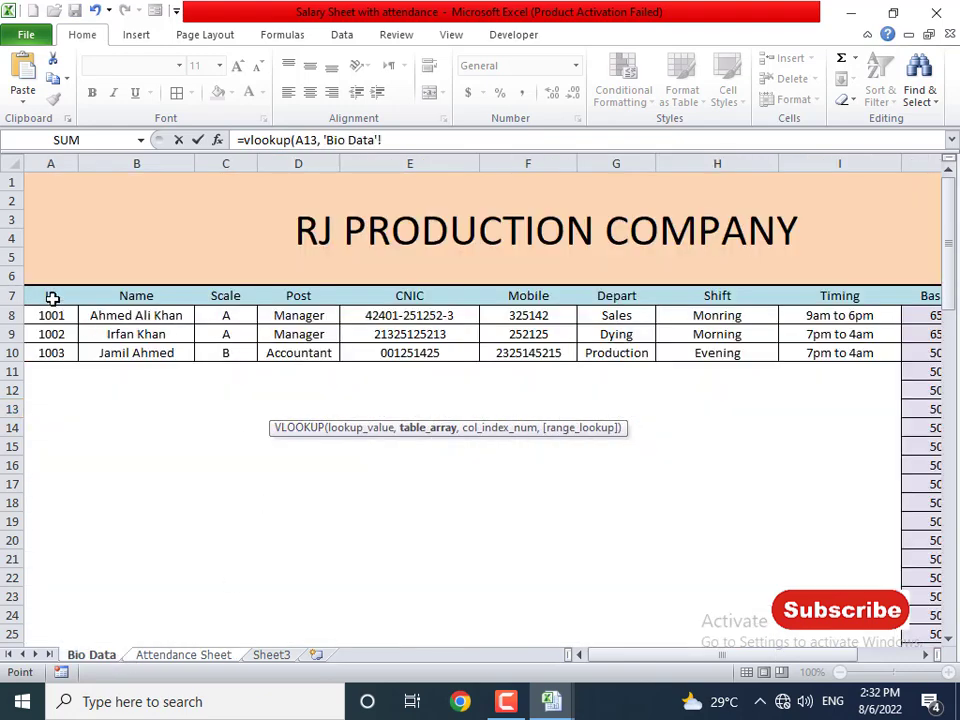
{"action": "left_click_drag", "start_coordinate": [51, 298], "coordinate": [812, 345]}
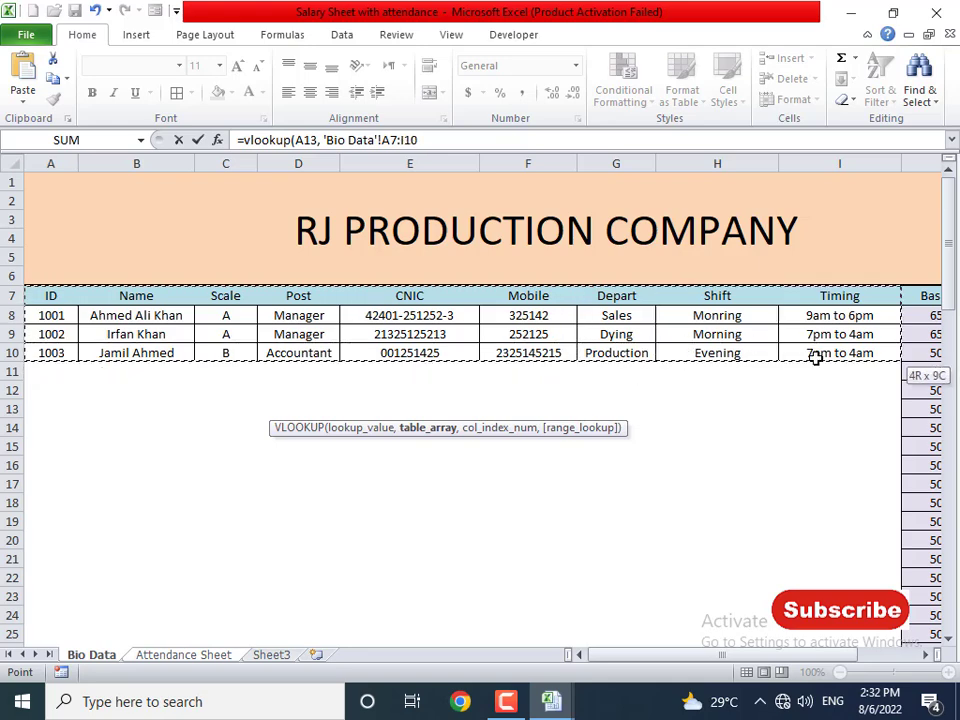
{"action": "type", "text": ","}
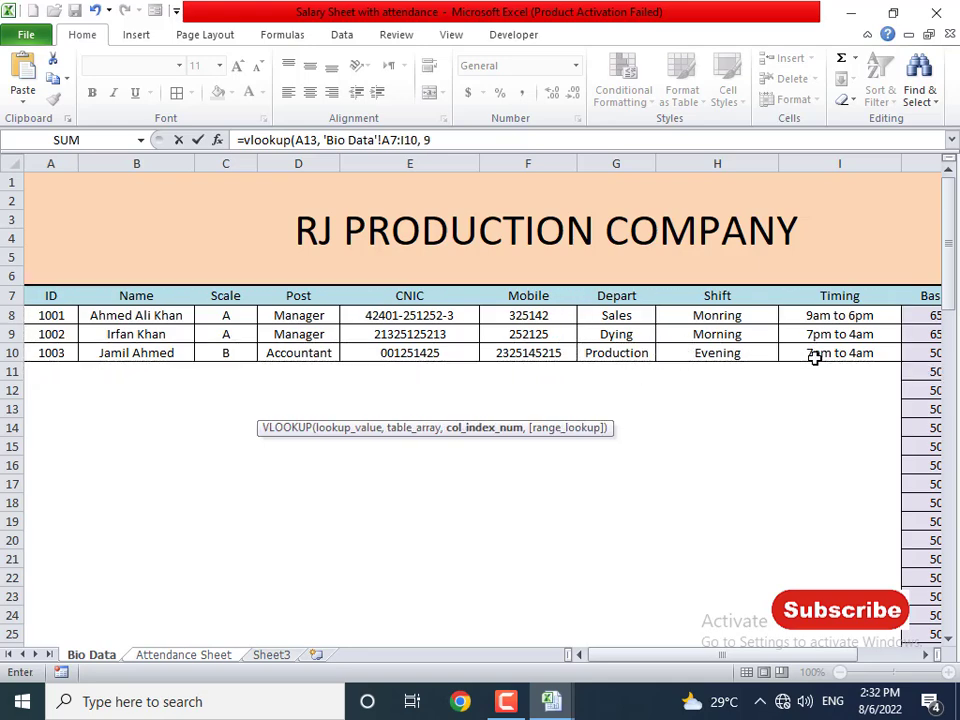
{"action": "type", "text": " 9, 0"}
{"action": "key", "text": "Return"}
{"action": "key", "text": "Up"}
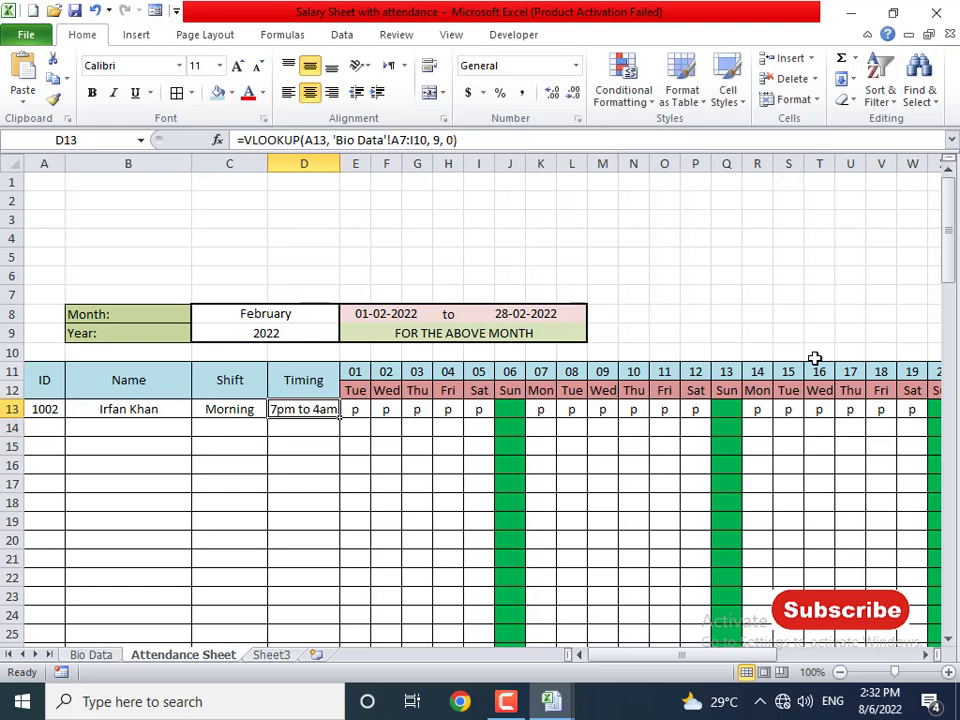
{"action": "key", "text": "Left"}
{"action": "key", "text": "Left"}
{"action": "key", "text": "Left"}
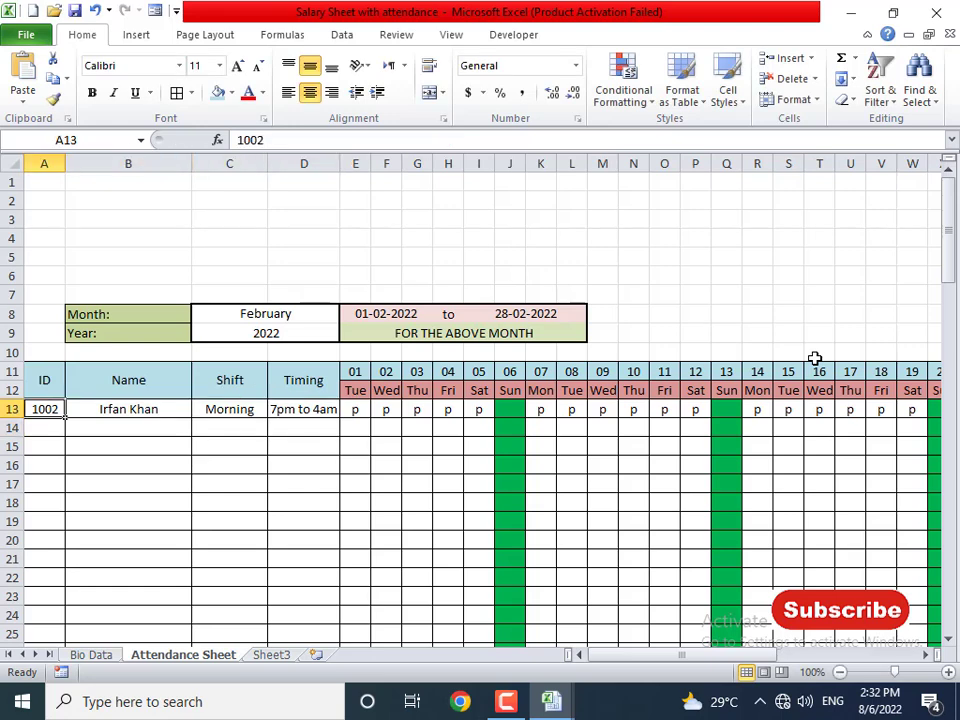
- Try IDs 1002, 1003, 1001 and 1005 (#N/A) in A13, finishing with 1001
{"action": "type", "text": "1002"}
{"action": "key", "text": "Return"}
{"action": "key", "text": "Up"}
{"action": "type", "text": "1003"}
{"action": "key", "text": "Return"}
{"action": "key", "text": "Up"}
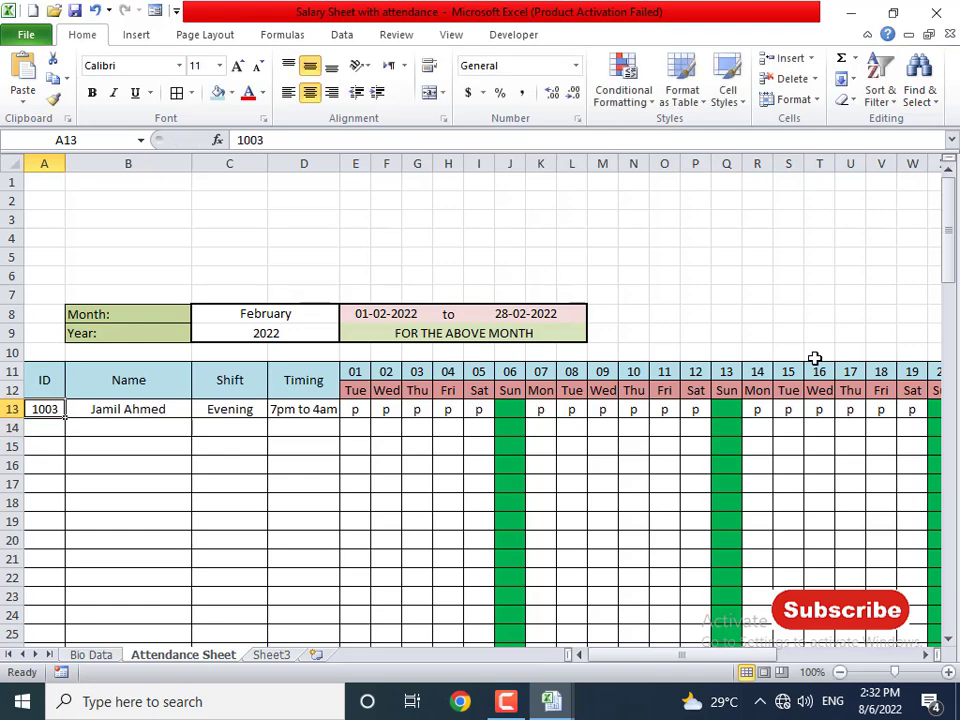
{"action": "type", "text": "1001"}
{"action": "key", "text": "Return"}
{"action": "key", "text": "Up"}
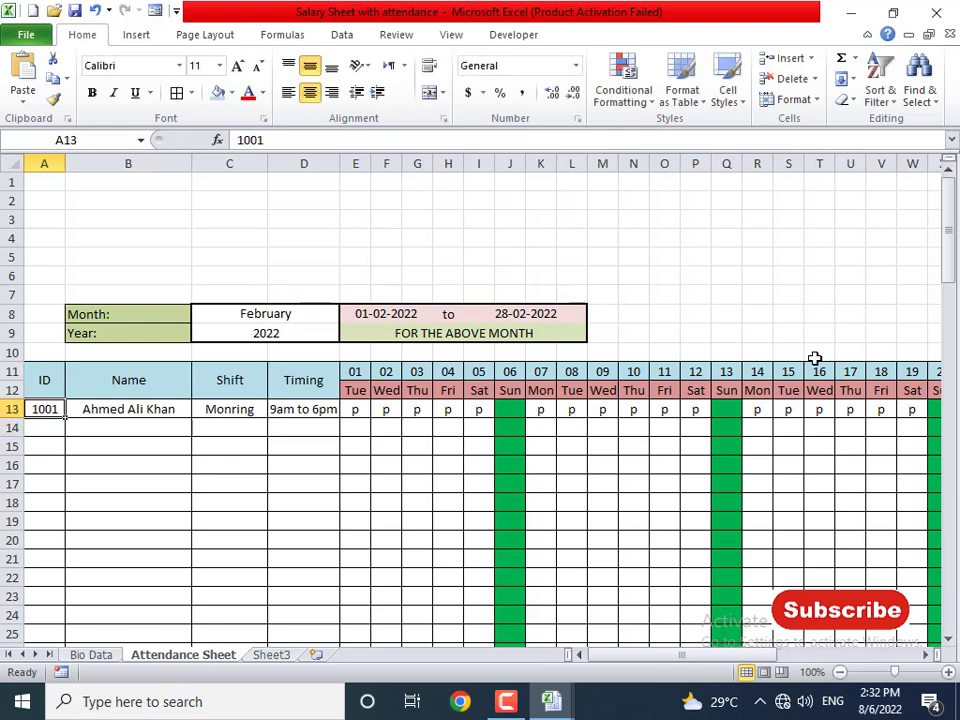
{"action": "type", "text": "1005"}
{"action": "key", "text": "Return"}
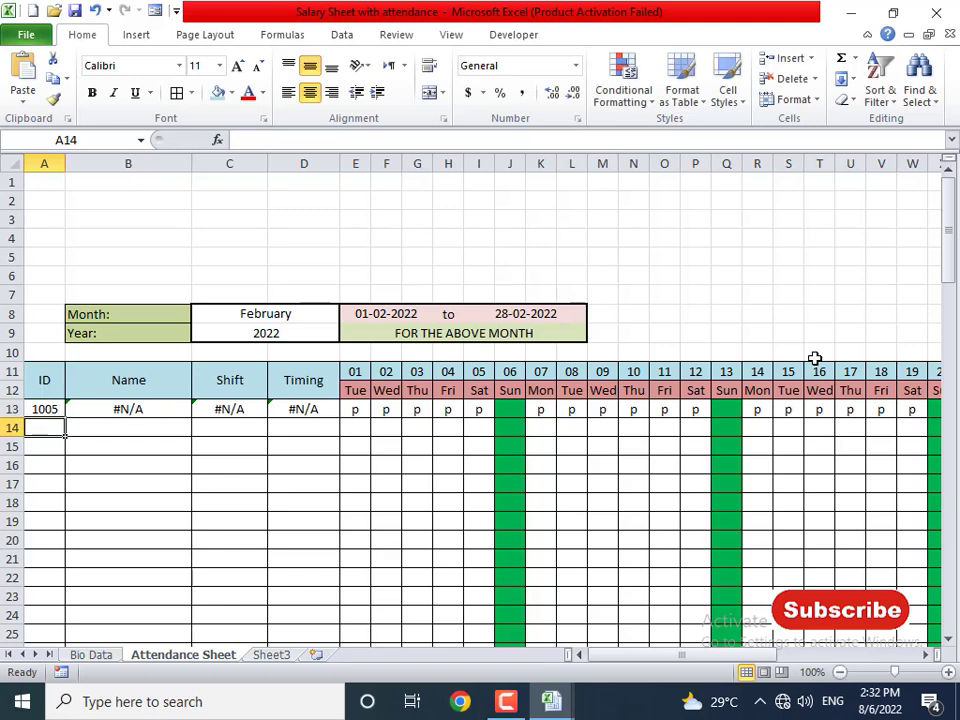
{"action": "key", "text": "Up"}
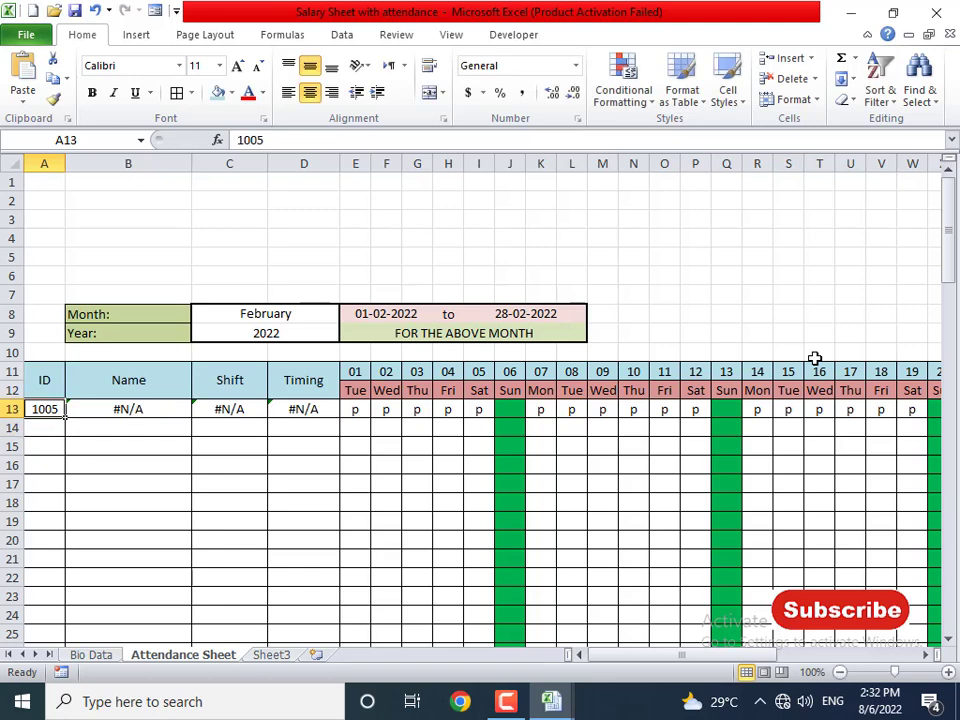
{"action": "type", "text": "1001"}
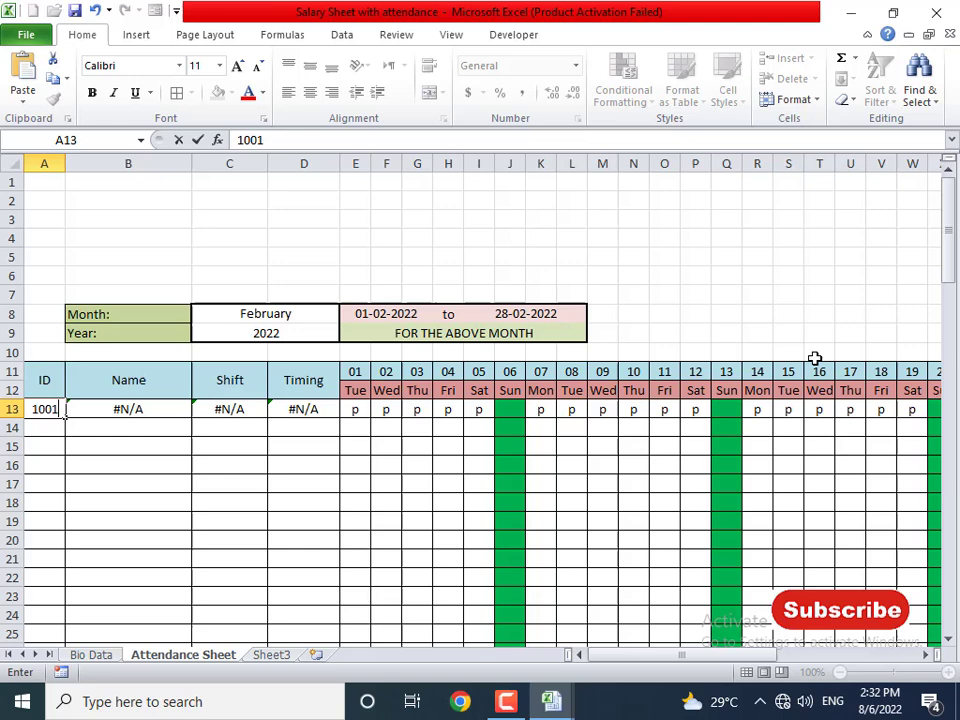
{"action": "key", "text": "Return"}
{"action": "key", "text": "Up"}
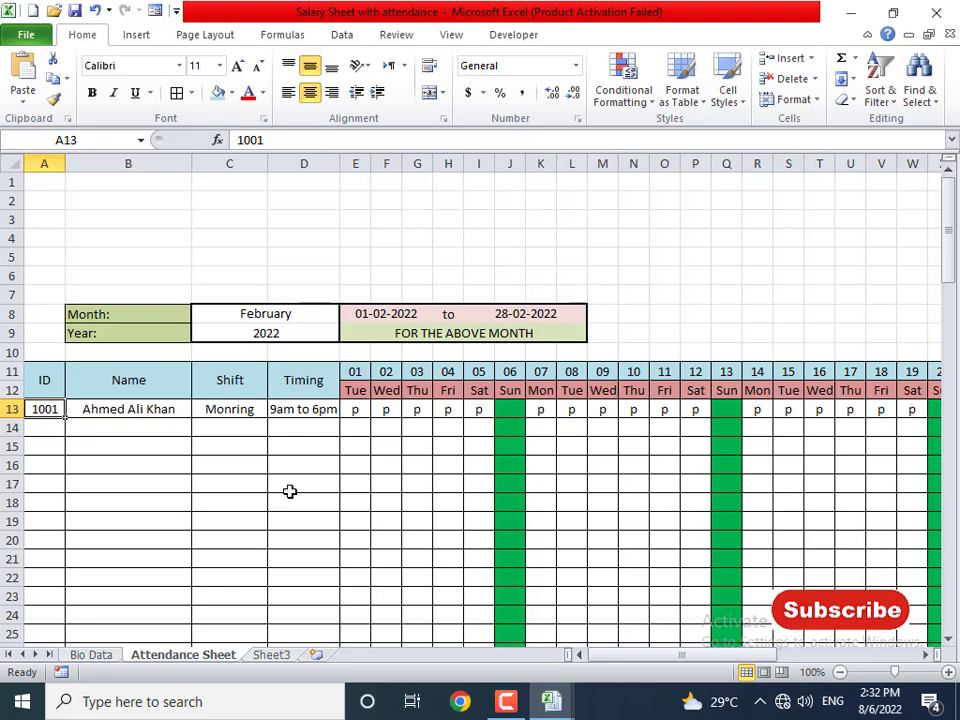
- Give the Work Days to Remarks summary block a light blue fill
{"action": "left_click_drag", "start_coordinate": [686, 656], "coordinate": [852, 638]}
{"action": "left_click_drag", "start_coordinate": [690, 410], "coordinate": [930, 620]}
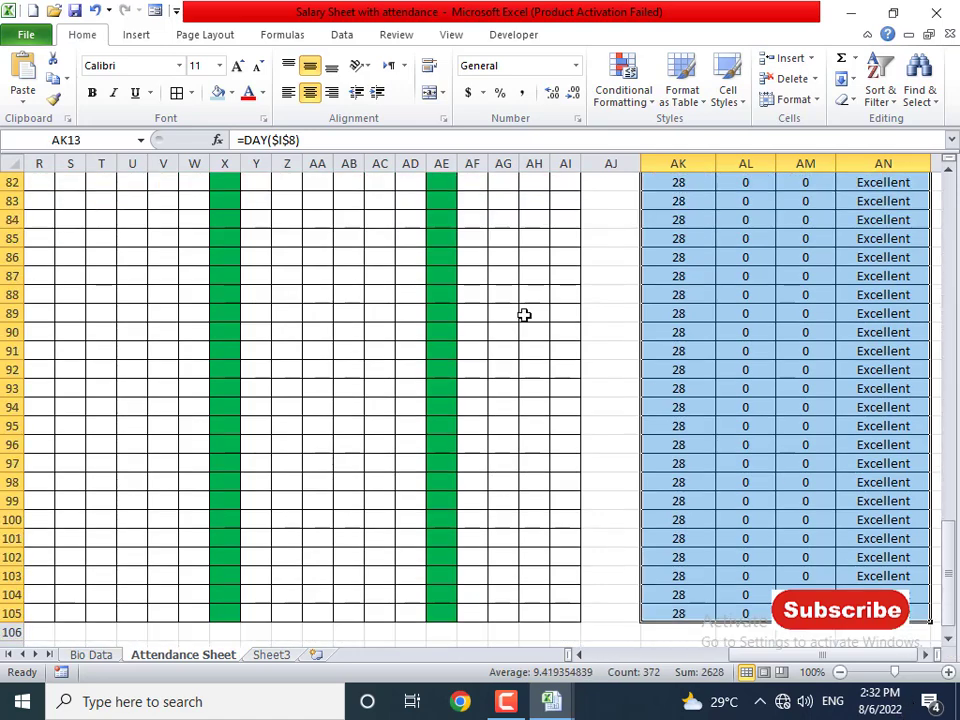
{"action": "left_click", "coordinate": [231, 93]}
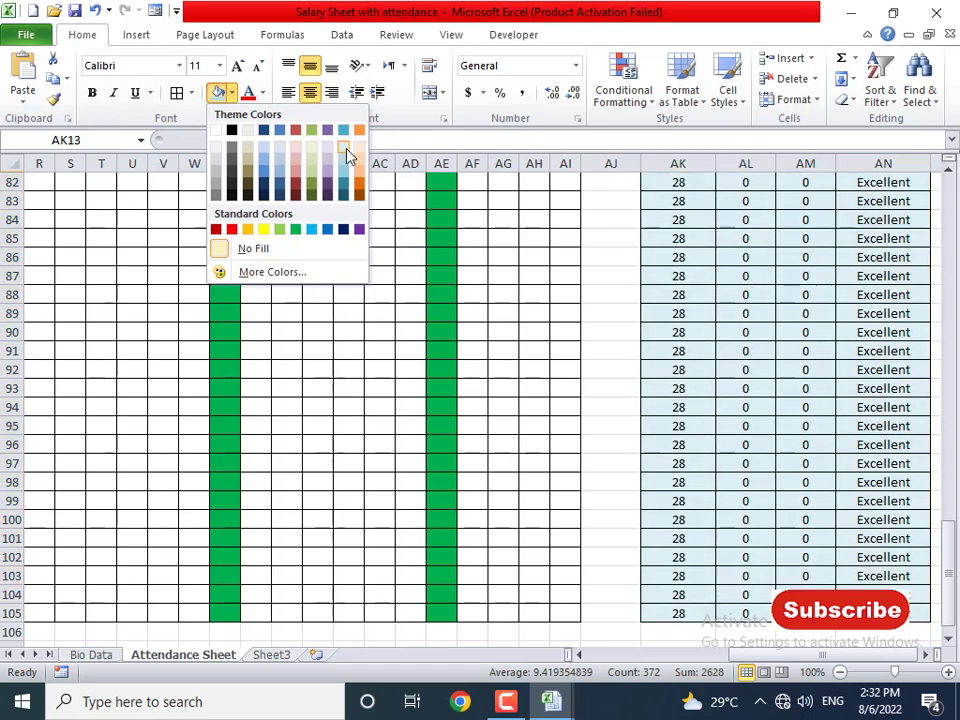
{"action": "left_click", "coordinate": [358, 152]}
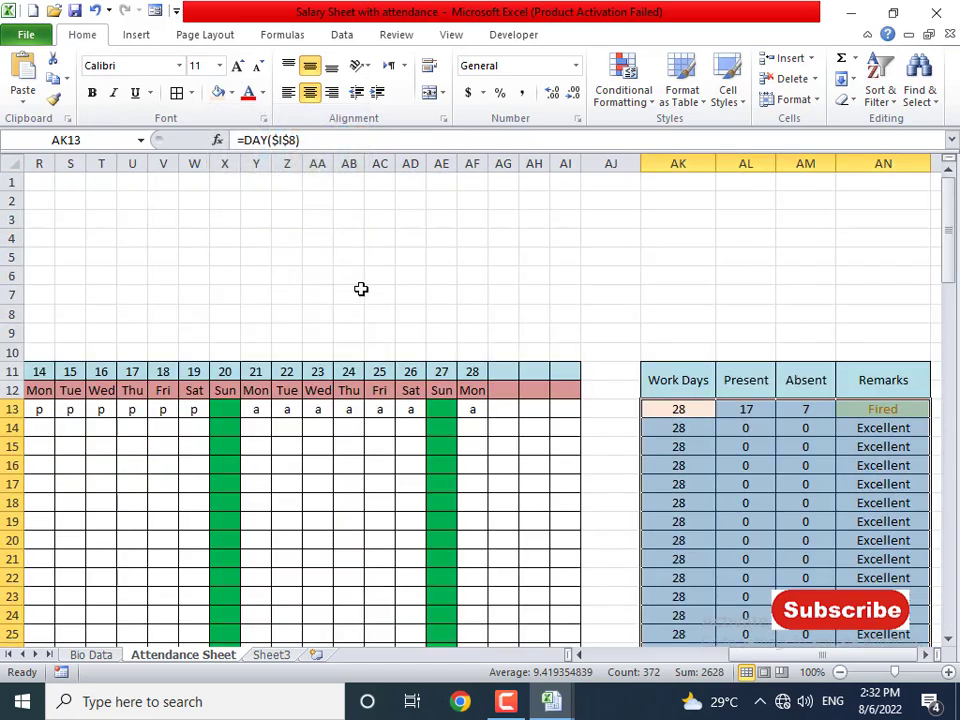
{"action": "left_click", "coordinate": [400, 383]}
- Widen the Timing column D so 9am to 6pm fits
{"action": "left_click_drag", "start_coordinate": [745, 658], "coordinate": [553, 681]}
{"action": "scroll", "coordinate": [294, 553], "scroll_direction": "down", "scroll_amount": 3}
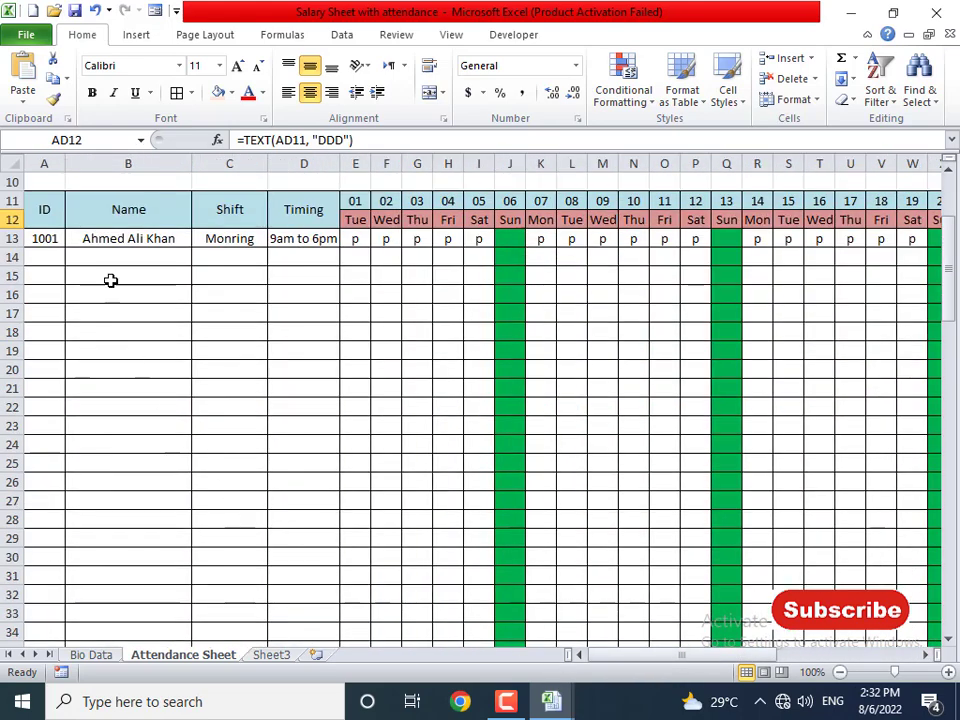
{"action": "left_click_drag", "start_coordinate": [107, 240], "coordinate": [272, 579]}
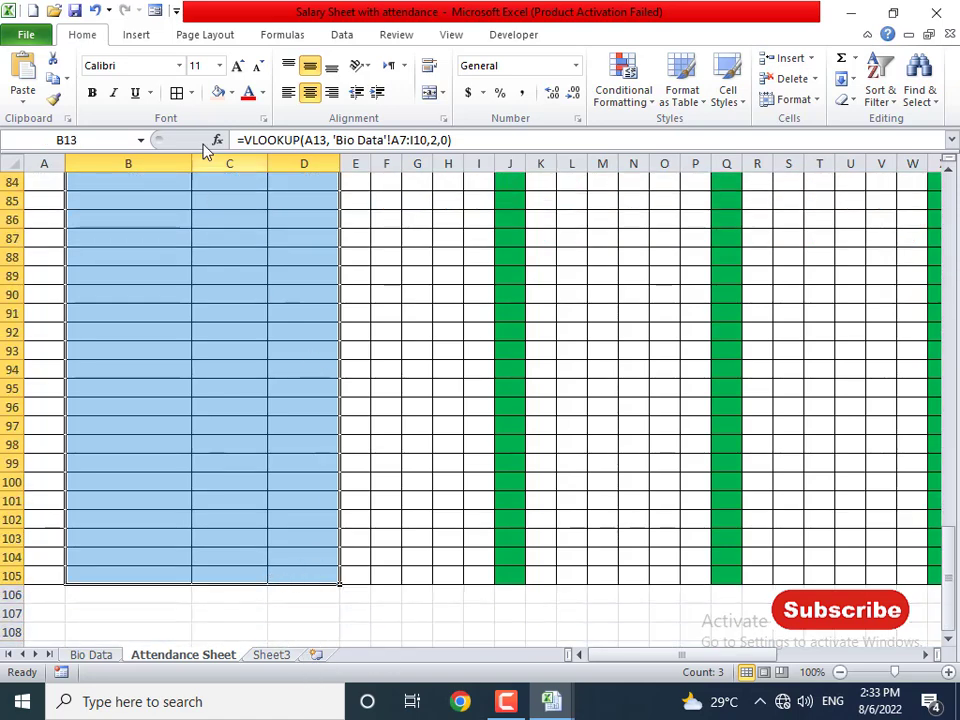
{"action": "scroll", "coordinate": [236, 394], "scroll_direction": "up", "scroll_amount": 20}
{"action": "left_click", "coordinate": [219, 482]}
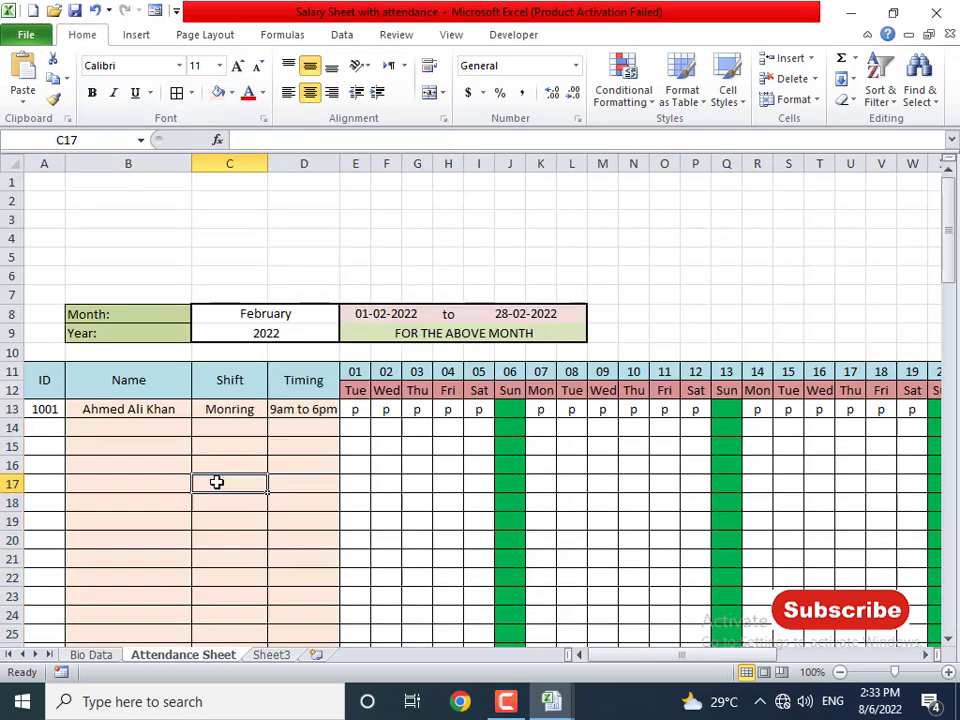
{"action": "left_click", "coordinate": [122, 425]}
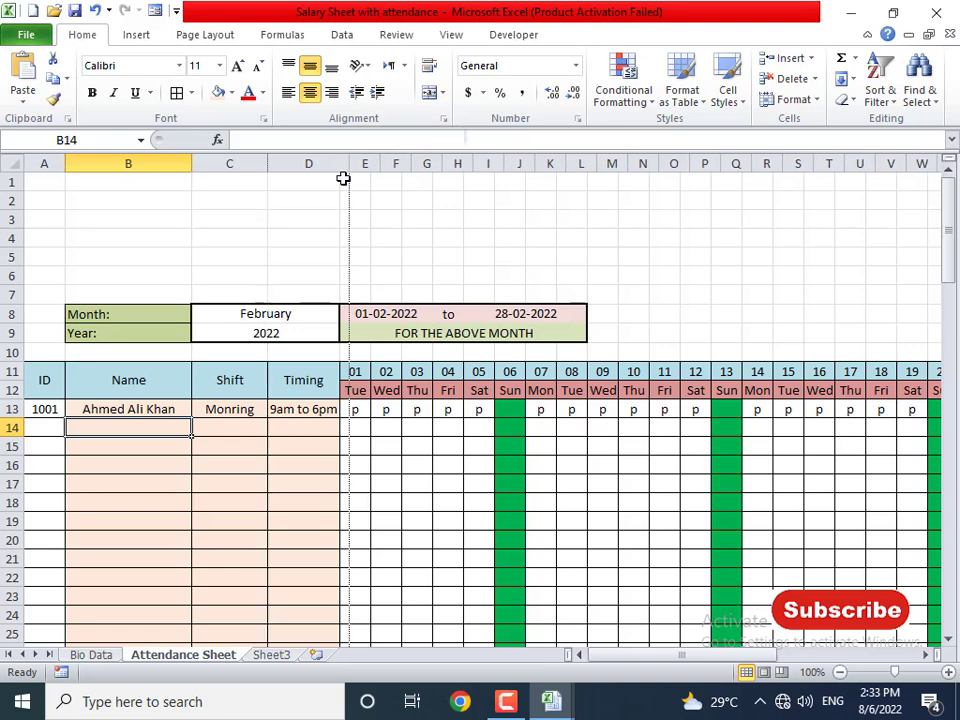
{"action": "left_click_drag", "start_coordinate": [340, 156], "coordinate": [349, 158]}
{"action": "left_click", "coordinate": [139, 408]}
- Inspect the Shift and Timing lookups for 1001, tracing the misspelled Monring to Bio Data
{"action": "left_click", "coordinate": [227, 415]}
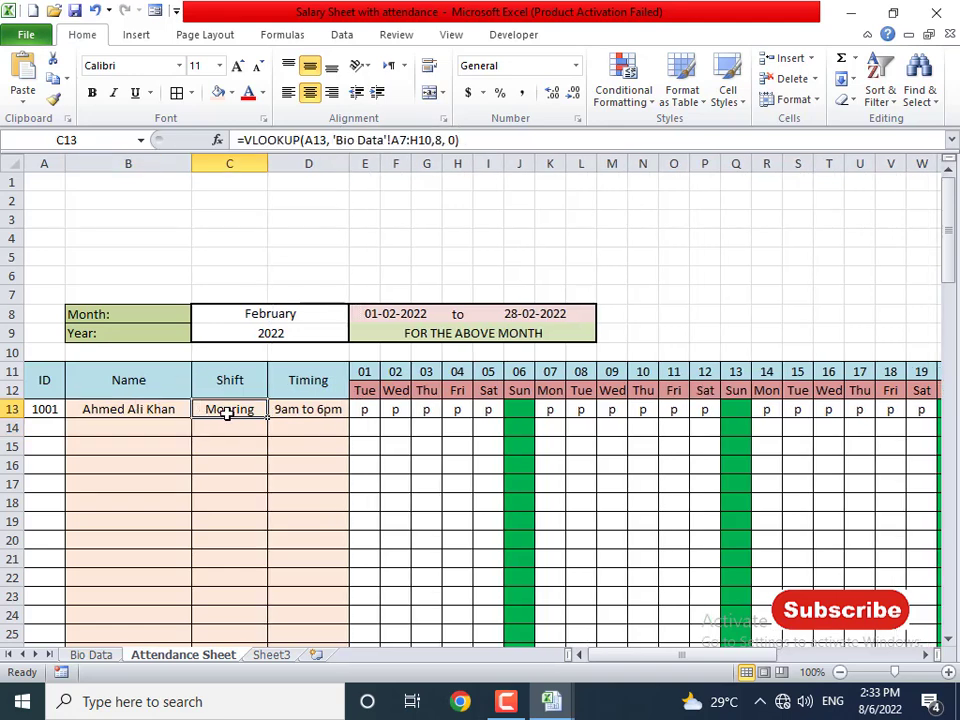
{"action": "left_click", "coordinate": [308, 413]}
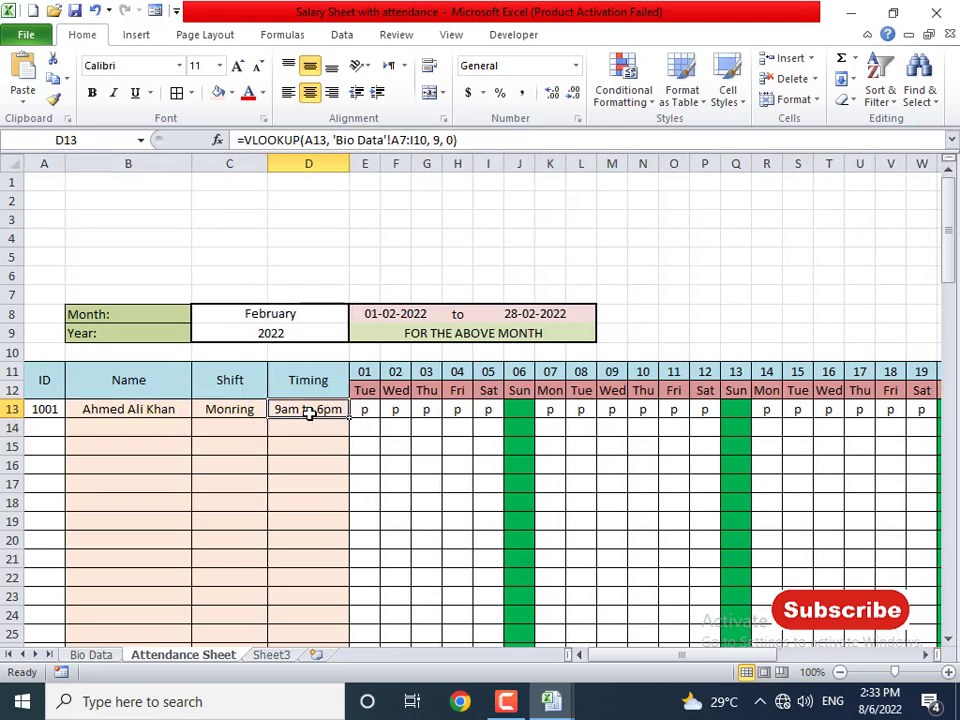
{"action": "left_click", "coordinate": [224, 412]}
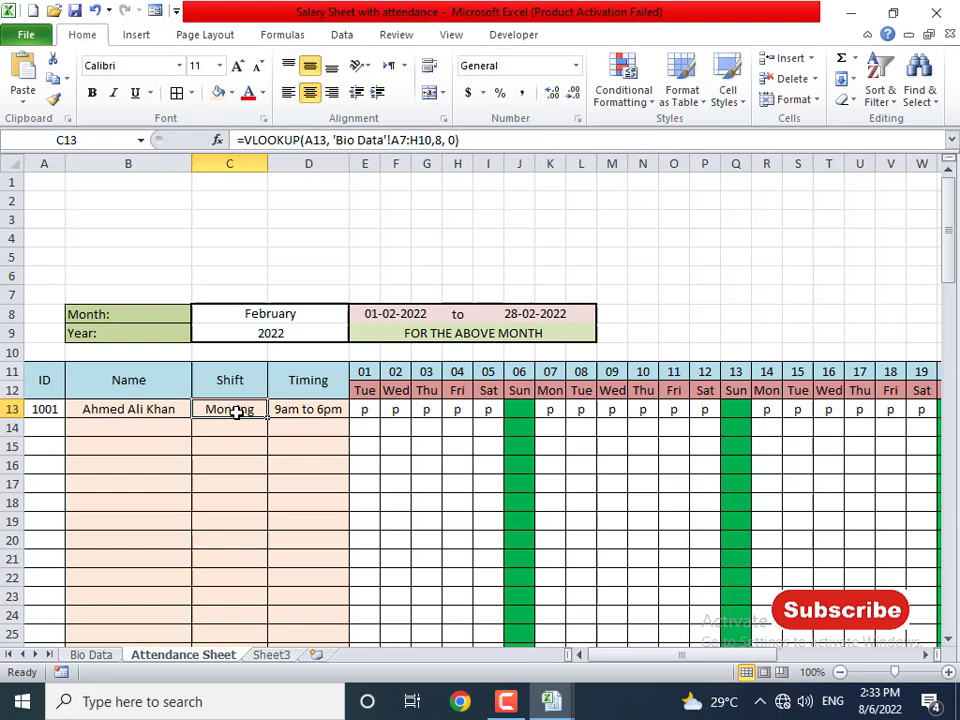
{"action": "left_click", "coordinate": [91, 655]}
- Select shift cells H8:H10 and review their list Data Validation source
{"action": "left_click", "coordinate": [721, 317]}
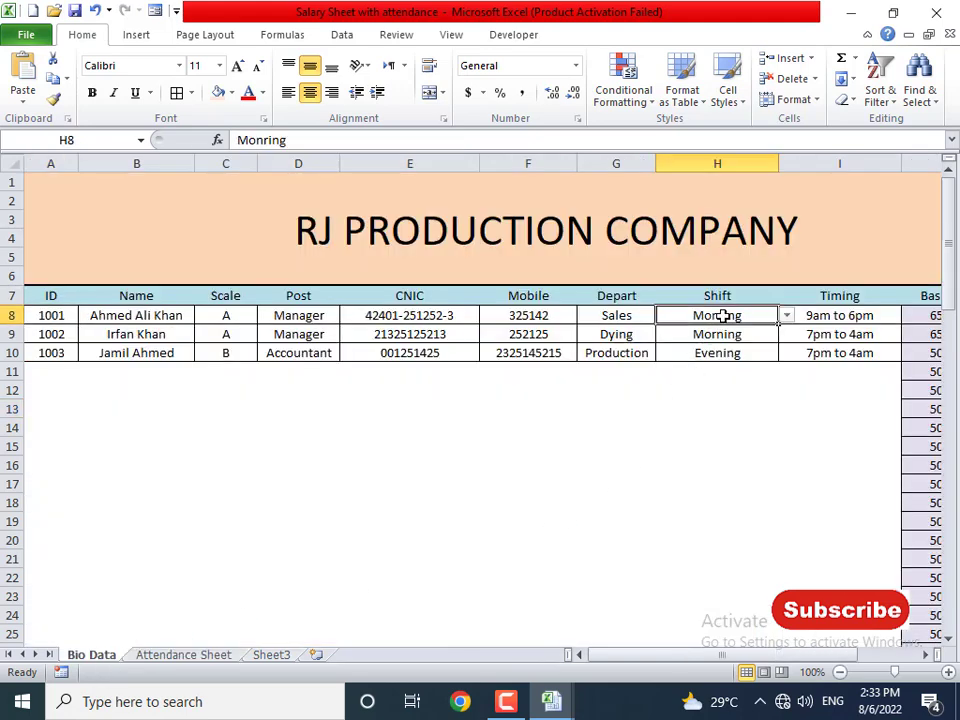
{"action": "left_click", "coordinate": [787, 316]}
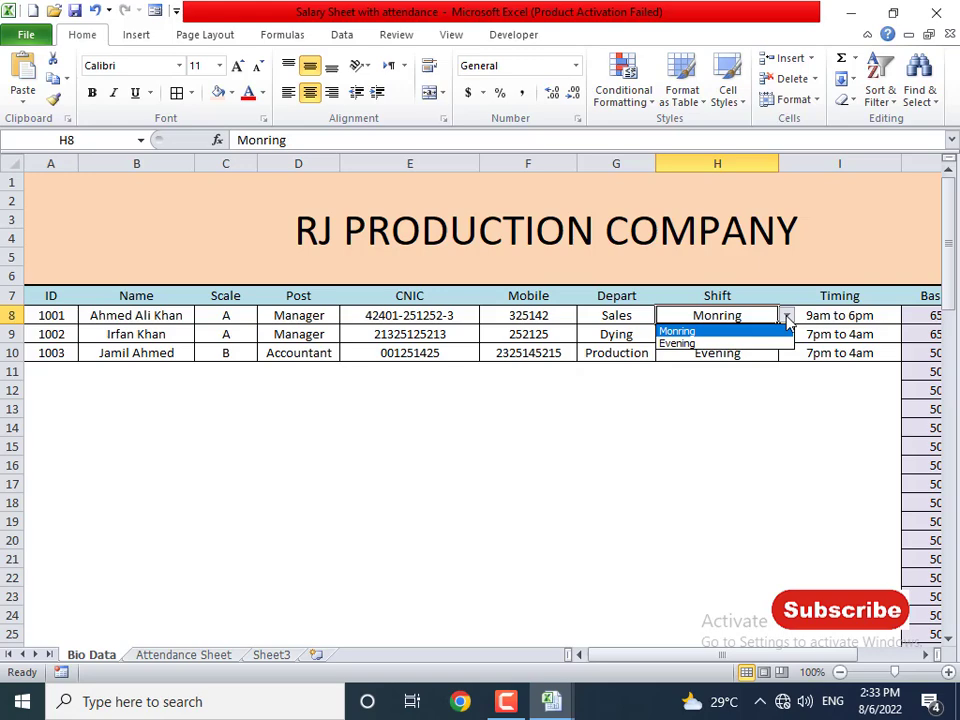
{"action": "left_click", "coordinate": [763, 315]}
{"action": "left_click_drag", "start_coordinate": [763, 315], "coordinate": [731, 497]}
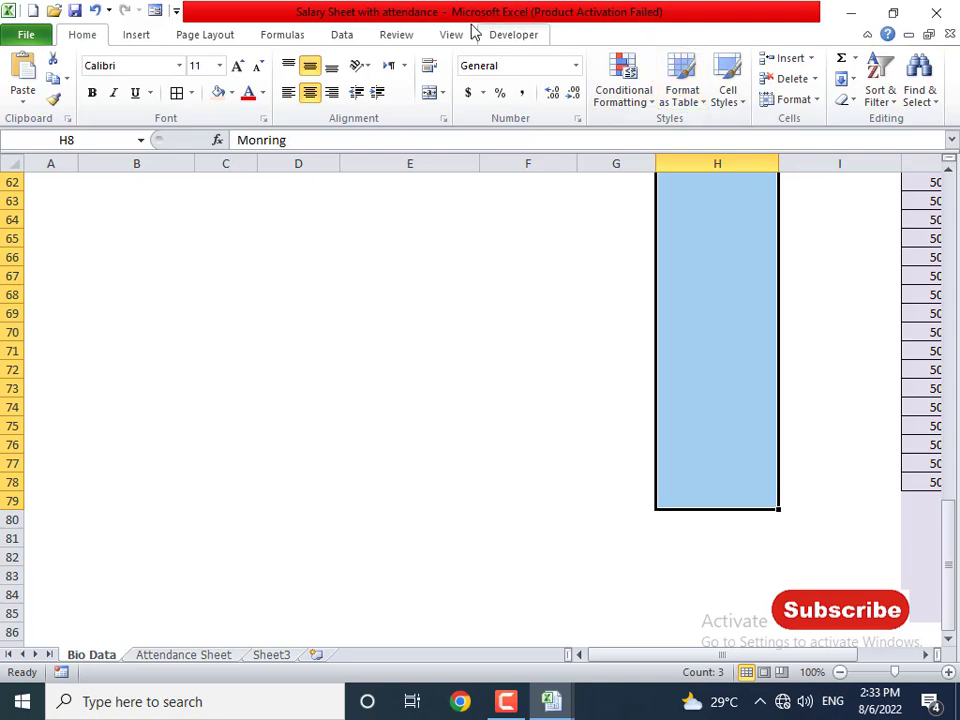
{"action": "left_click", "coordinate": [342, 37]}
{"action": "left_click", "coordinate": [721, 63]}
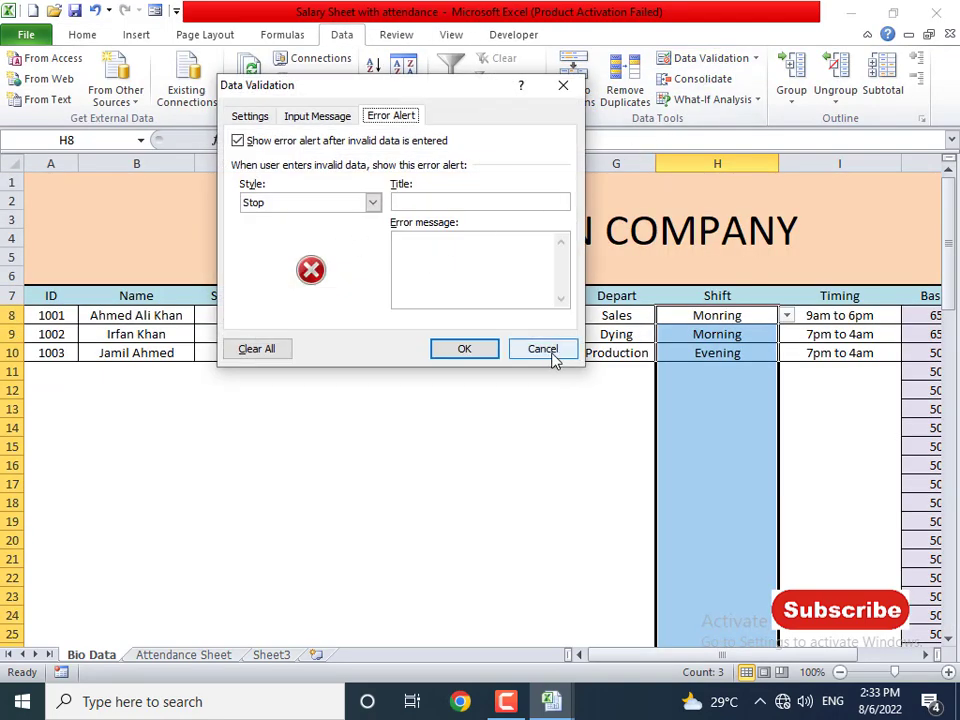
{"action": "left_click", "coordinate": [253, 118]}
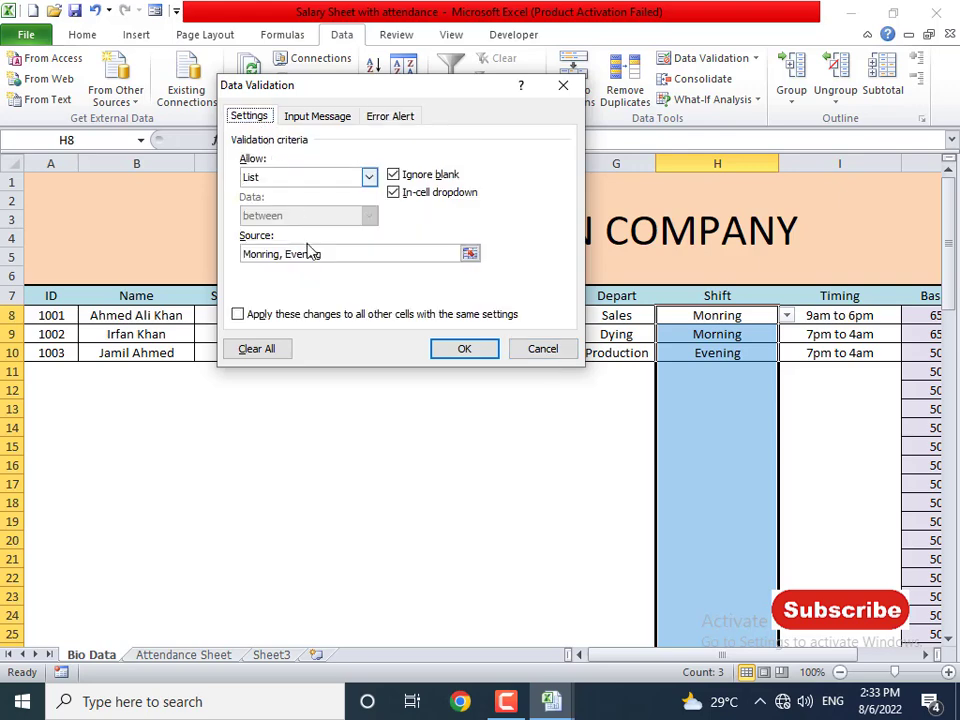
{"action": "left_click", "coordinate": [269, 254]}
{"action": "key", "text": "Left"}
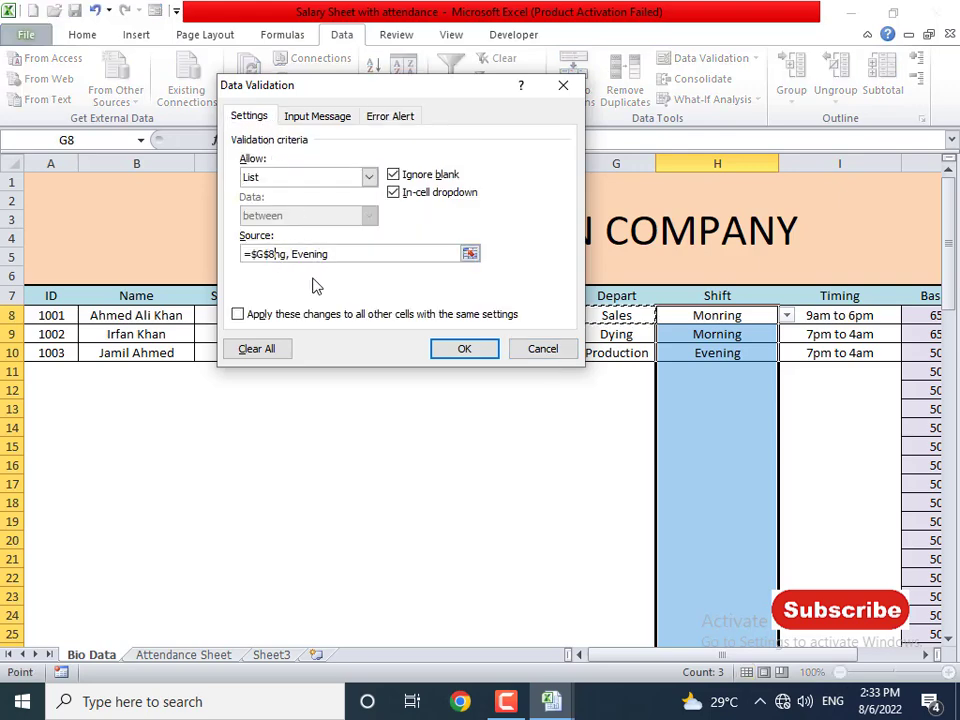
{"action": "key", "text": "Escape"}
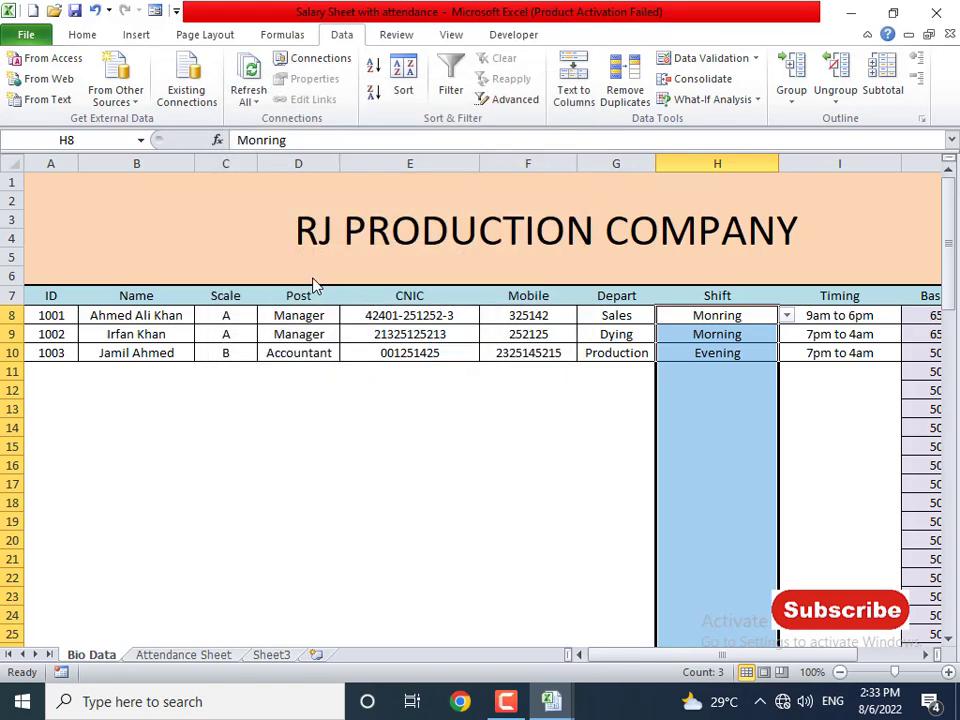
- Edit the validation source to fix the Monring spelling and save the list
{"action": "left_click", "coordinate": [706, 58]}
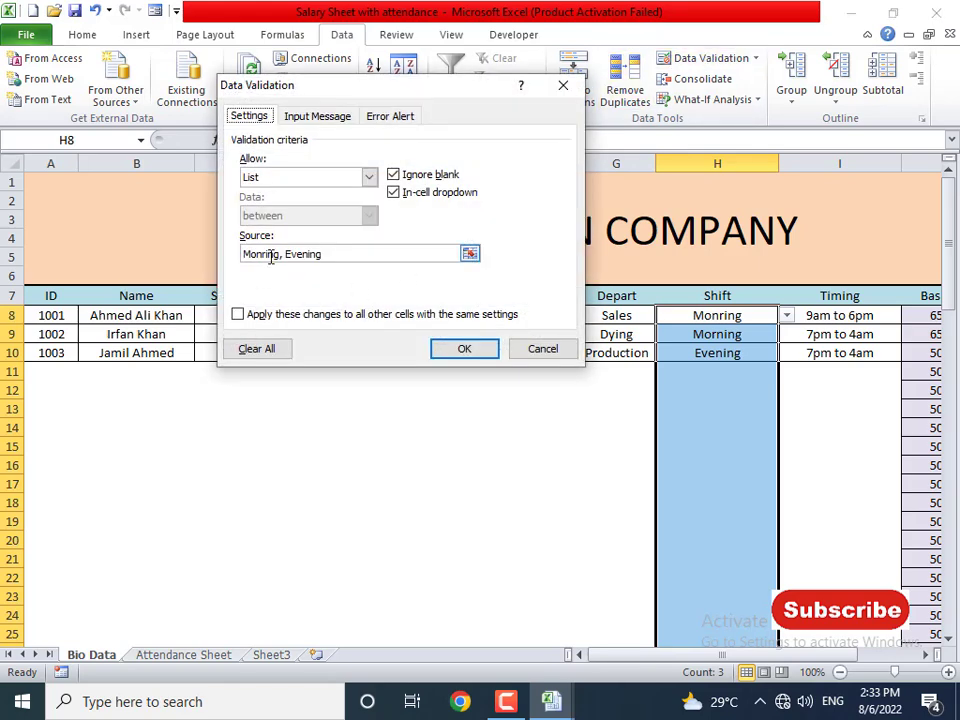
{"action": "left_click", "coordinate": [263, 254]}
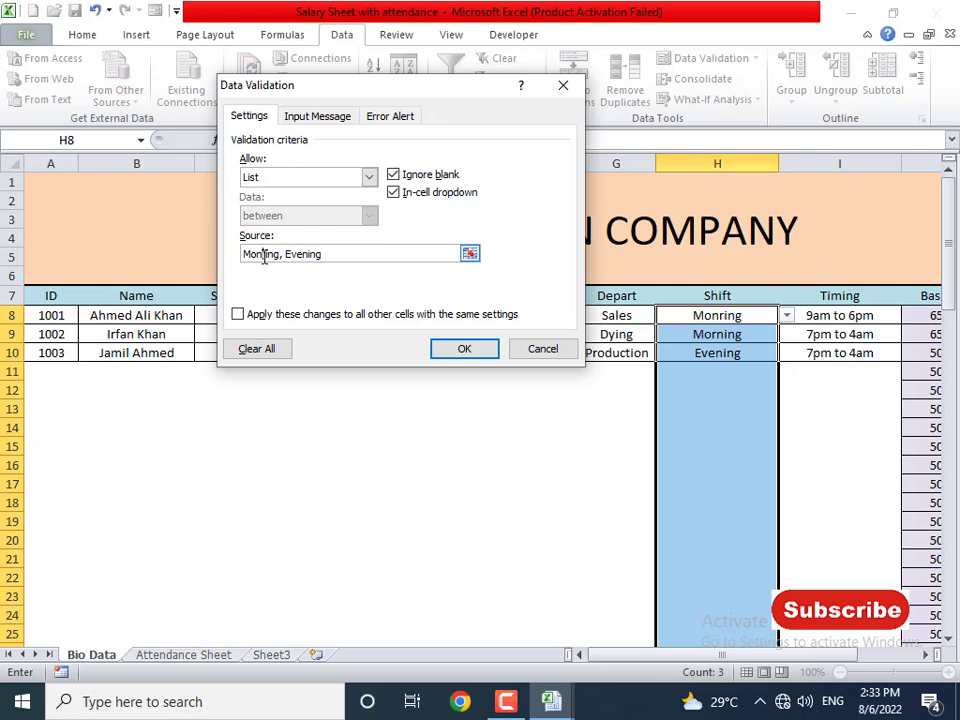
{"action": "key", "text": "BackSpace"}
{"action": "type", "text": "n"}
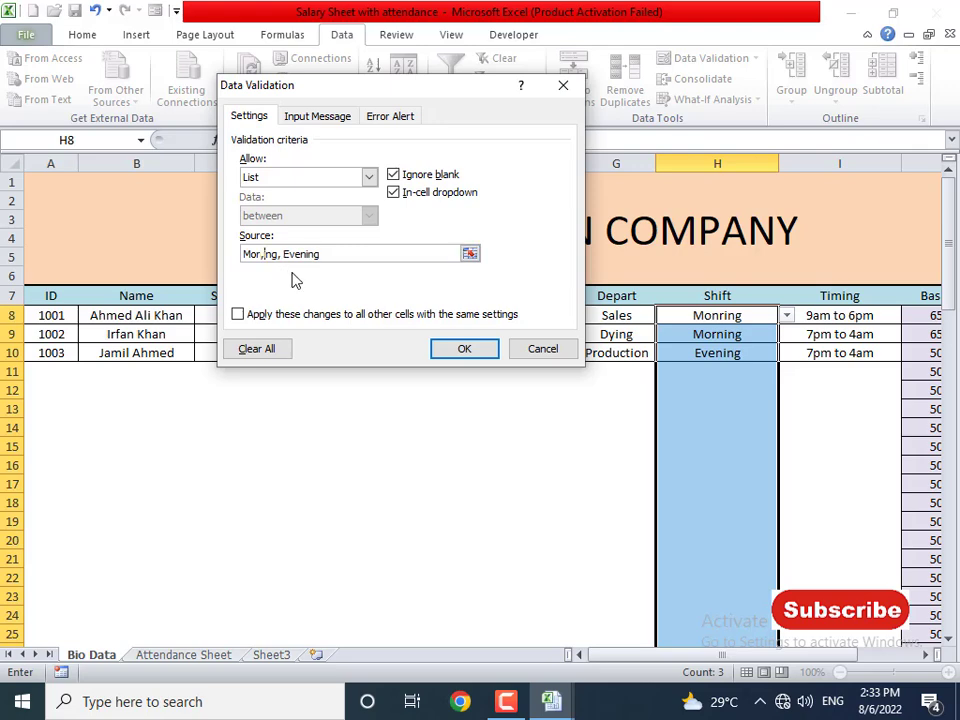
{"action": "key", "text": "Delete"}
{"action": "type", "text": "n"}
{"action": "key", "text": "Return"}
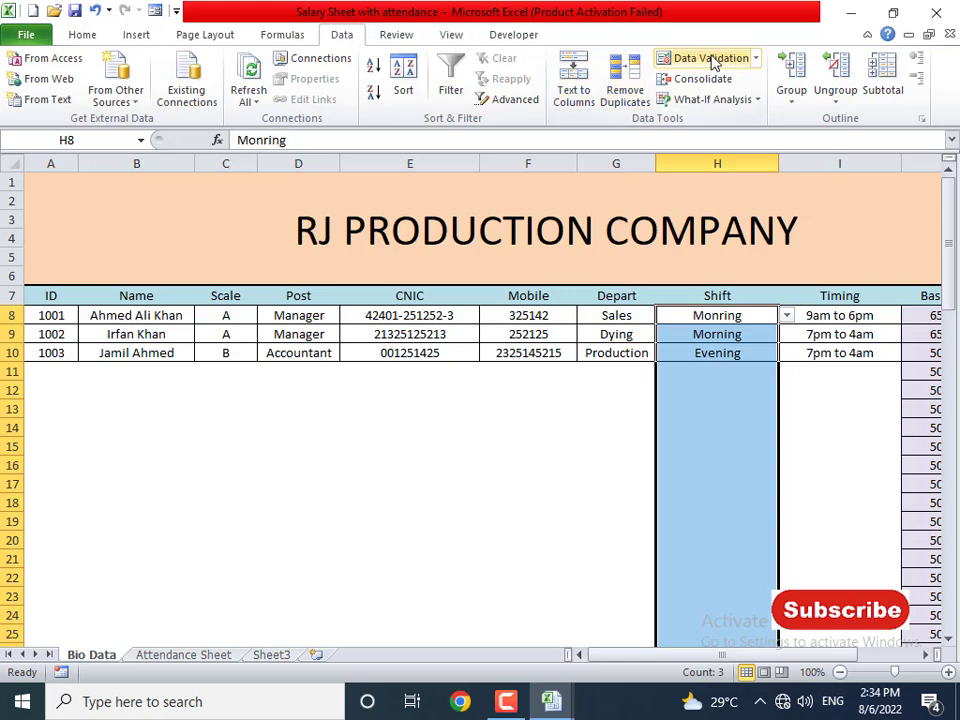
- Clear the shift validation and recreate it as a List with source 'Morning, Evening'
{"action": "left_click", "coordinate": [707, 59]}
{"action": "left_click", "coordinate": [262, 352]}
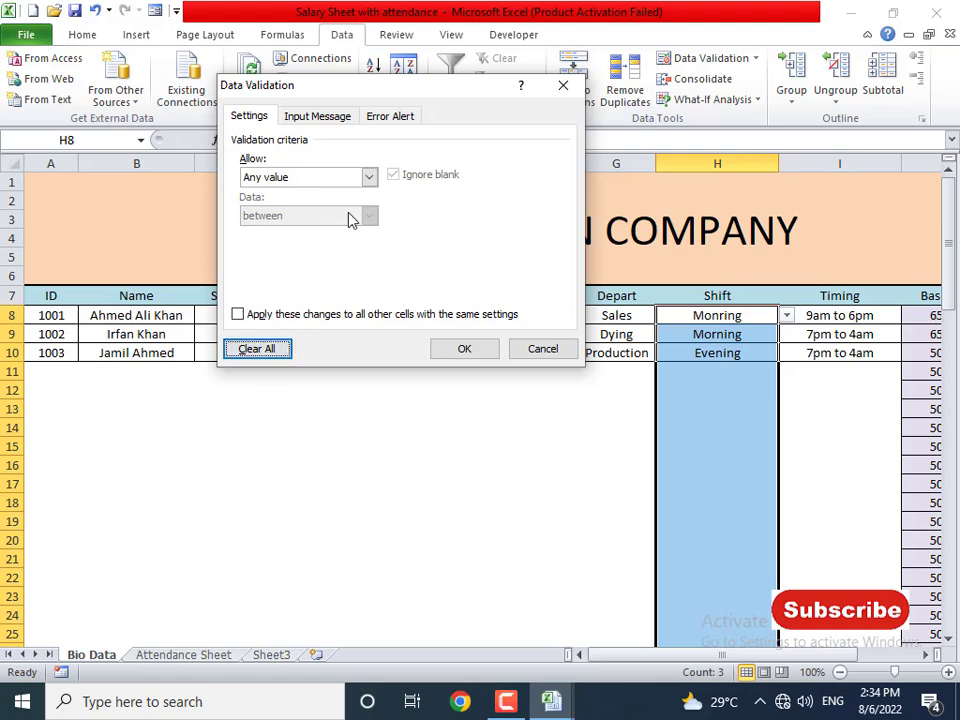
{"action": "left_click", "coordinate": [326, 184]}
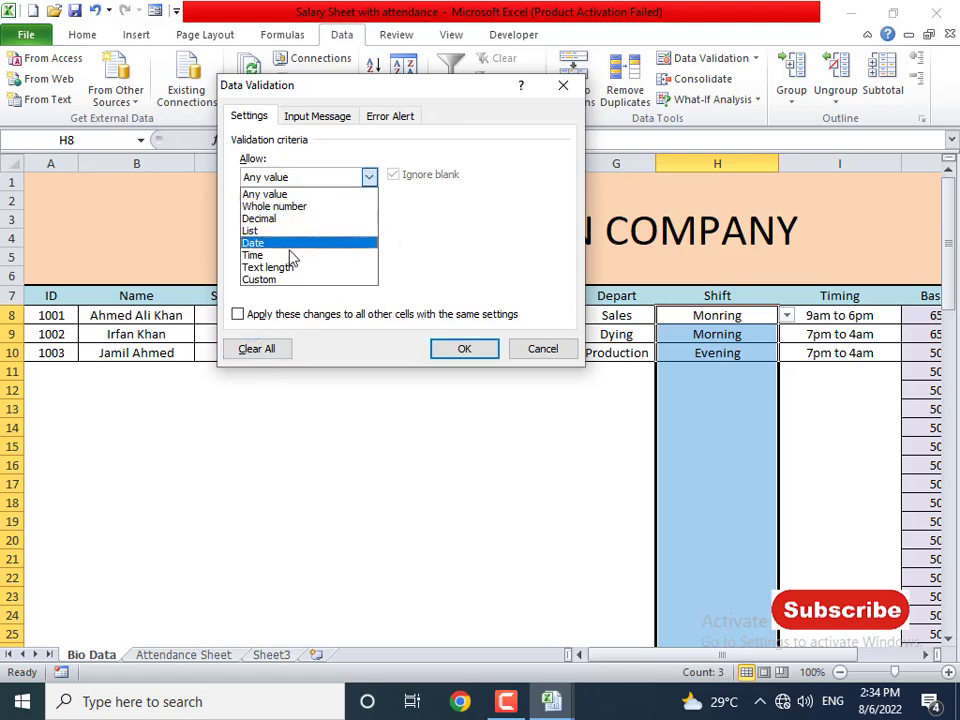
{"action": "left_click", "coordinate": [278, 233]}
{"action": "left_click", "coordinate": [290, 252]}
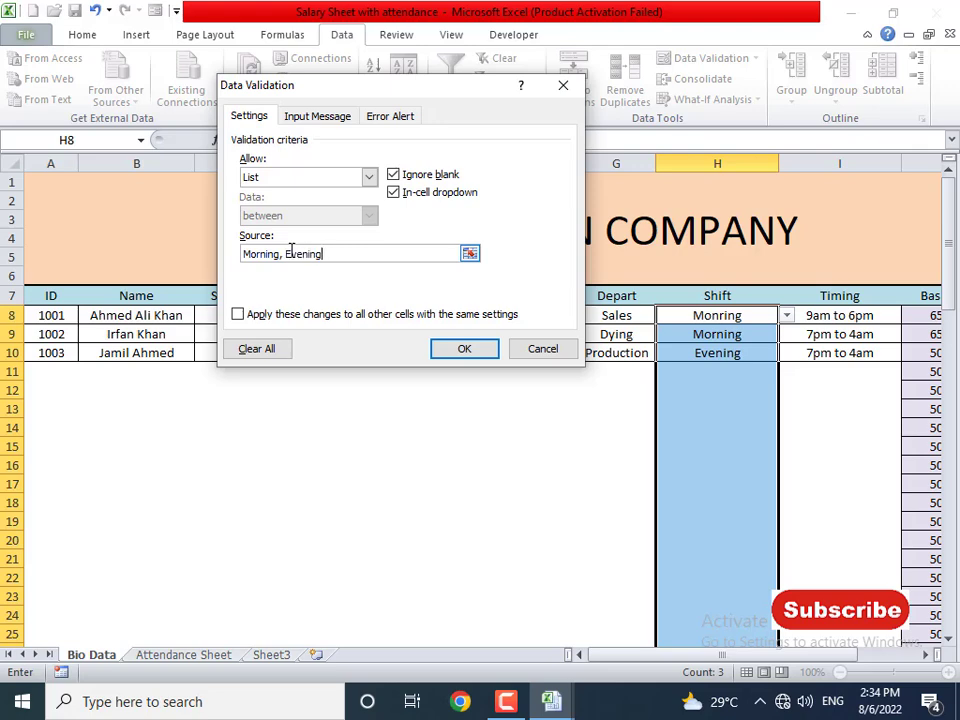
{"action": "key", "text": "Return"}
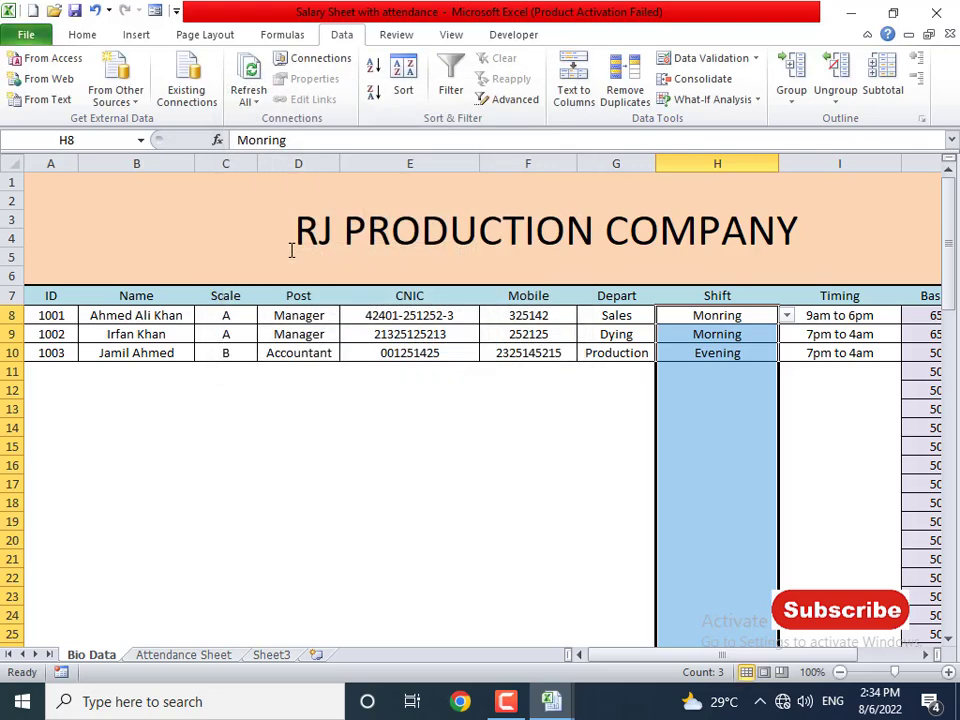
- Choose Morning from the shift dropdowns in H8 and H9
{"action": "left_click", "coordinate": [755, 336]}
{"action": "left_click", "coordinate": [744, 316]}
{"action": "left_click", "coordinate": [806, 315]}
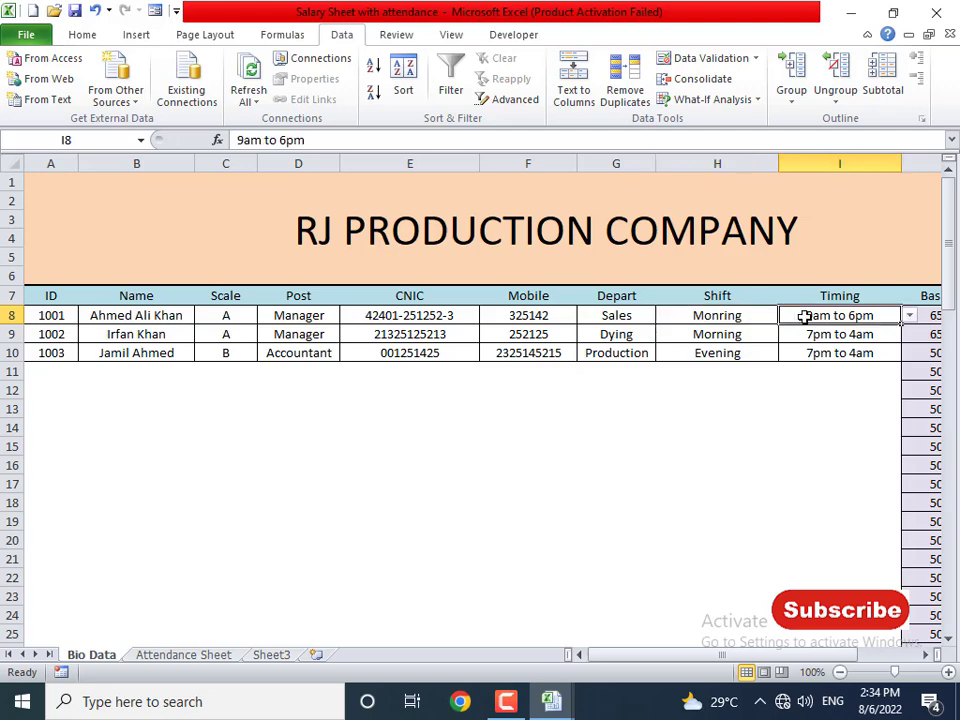
{"action": "left_click", "coordinate": [767, 315]}
{"action": "left_click", "coordinate": [786, 316]}
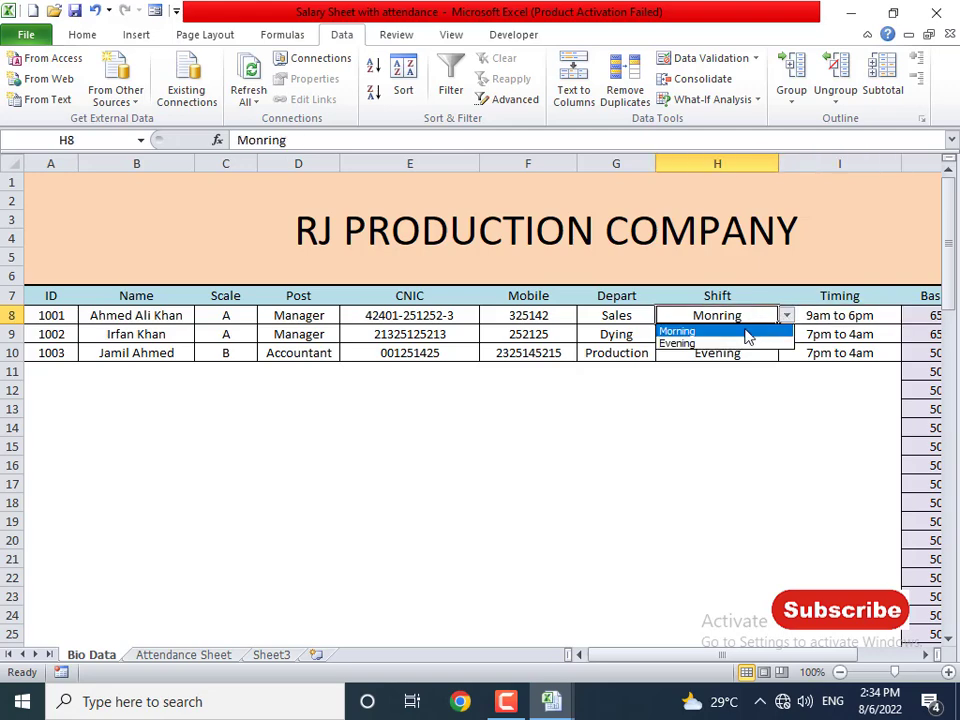
{"action": "left_click", "coordinate": [748, 334]}
{"action": "left_click", "coordinate": [770, 335]}
{"action": "left_click", "coordinate": [786, 335]}
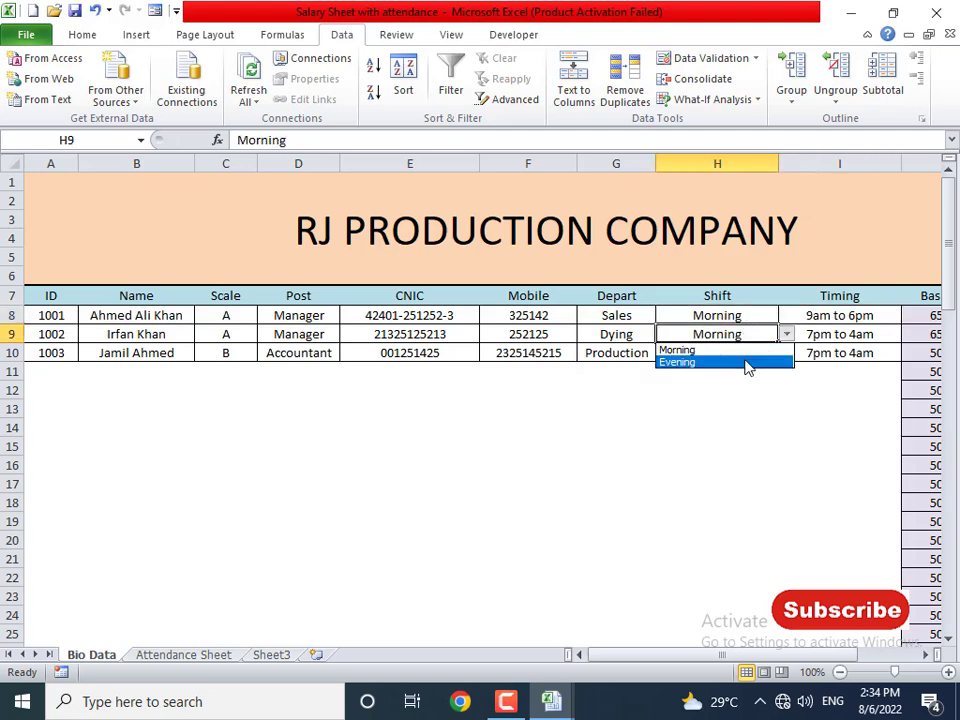
{"action": "left_click", "coordinate": [740, 350]}
{"action": "left_click", "coordinate": [752, 353]}
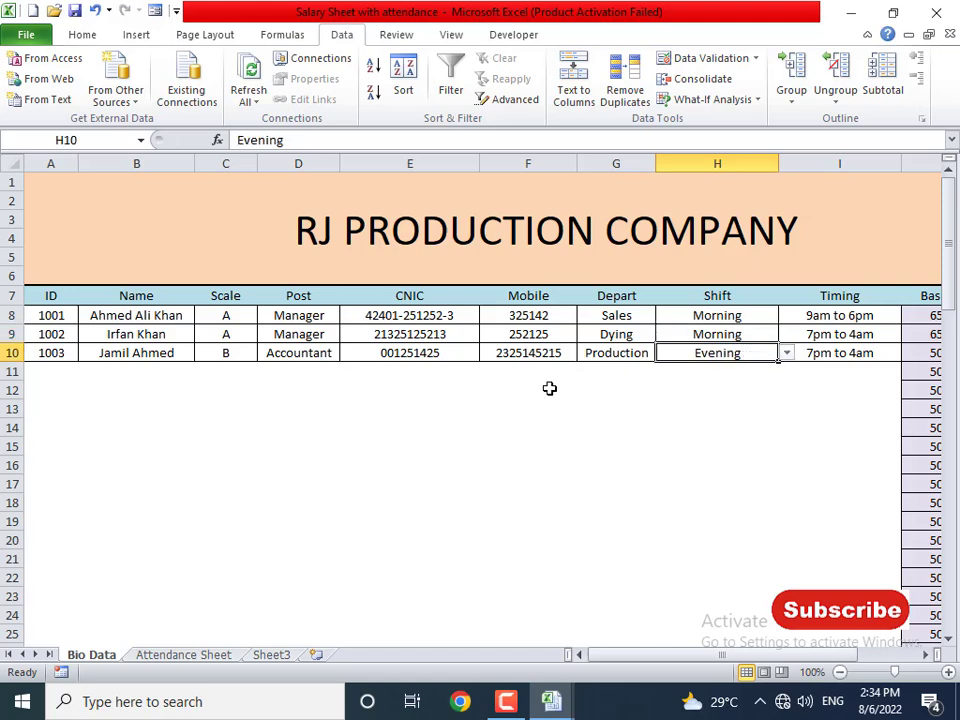
{"action": "left_click", "coordinate": [200, 655]}
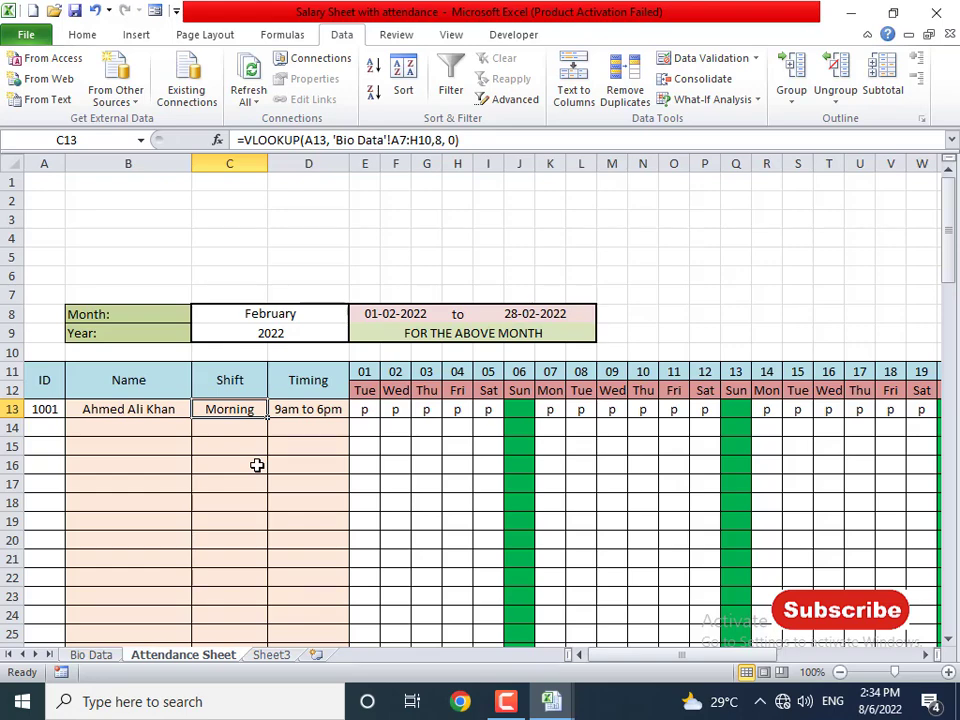
- Uncheck Gridlines on the View tab so the Attendance Sheet shows no grid
{"action": "scroll", "coordinate": [257, 477], "scroll_direction": "down", "scroll_amount": 20}
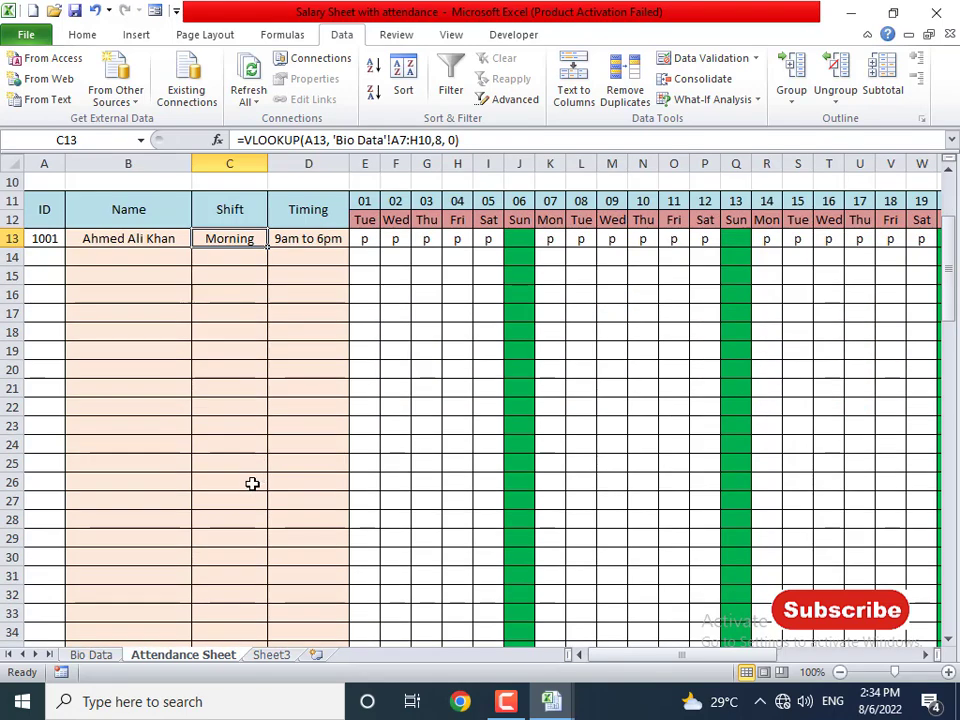
{"action": "scroll", "coordinate": [252, 483], "scroll_direction": "down", "scroll_amount": 4}
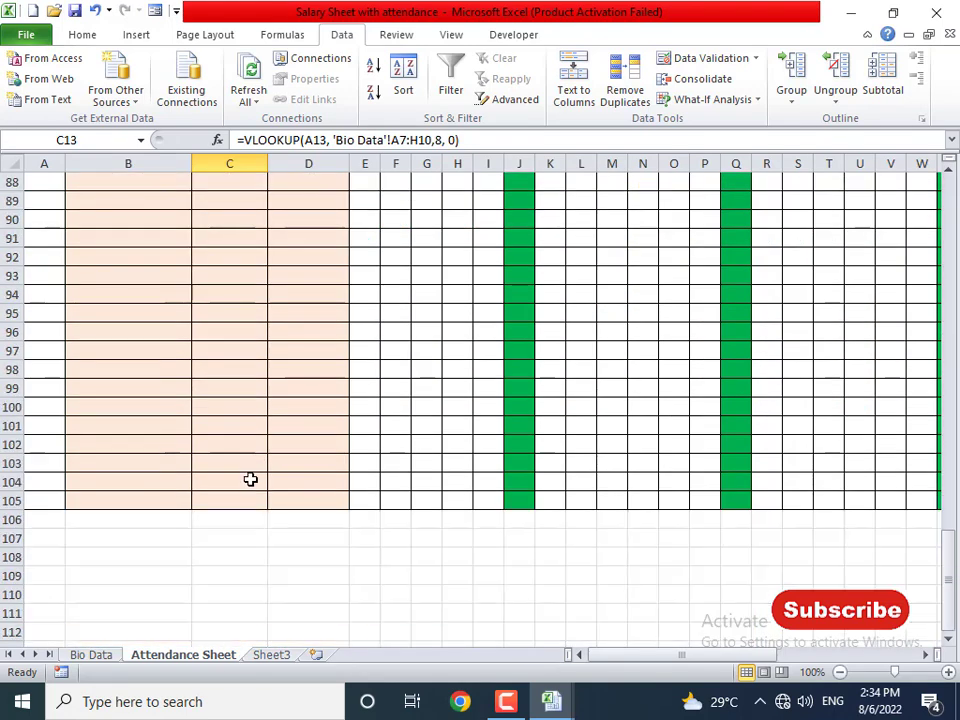
{"action": "scroll", "coordinate": [251, 480], "scroll_direction": "up", "scroll_amount": 20}
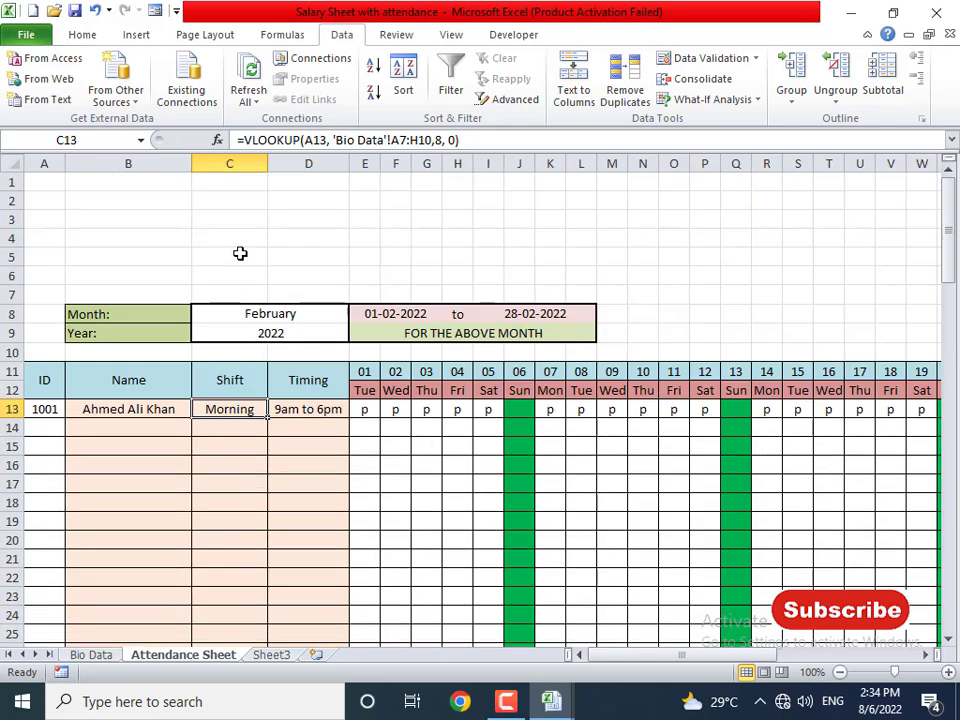
{"action": "left_click", "coordinate": [227, 219]}
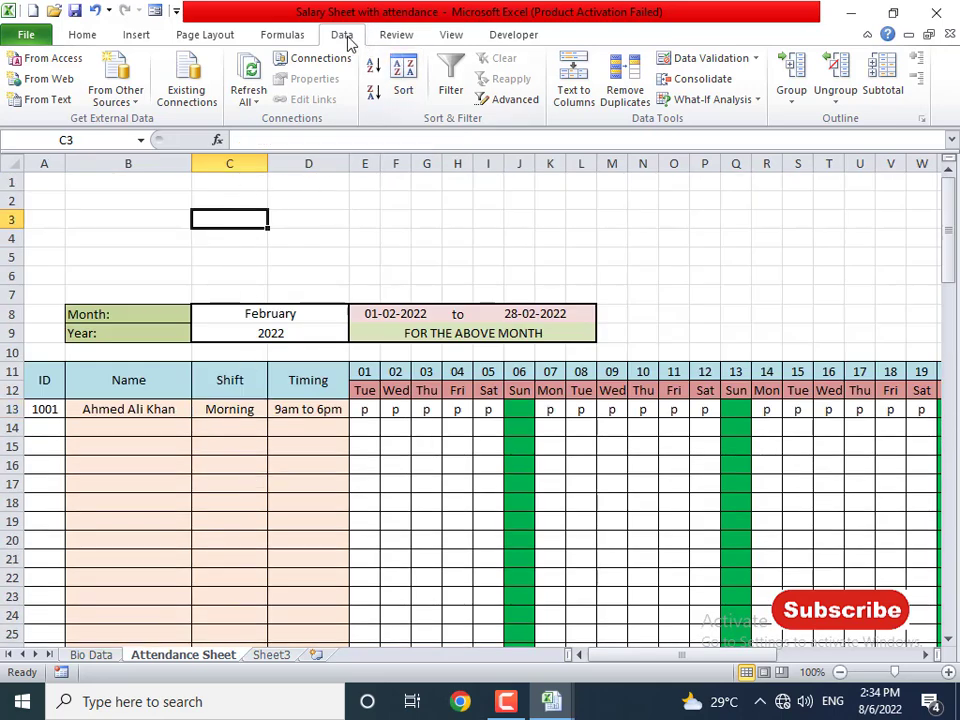
{"action": "left_click", "coordinate": [447, 36]}
{"action": "left_click", "coordinate": [250, 92]}
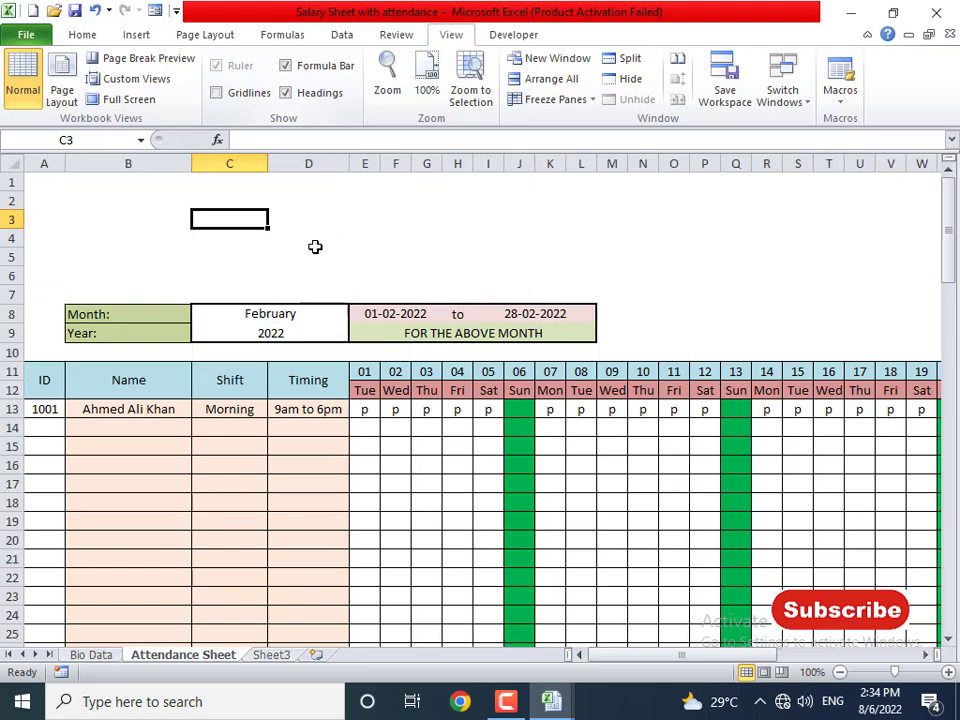
{"action": "left_click_drag", "start_coordinate": [312, 240], "coordinate": [312, 256]}
{"action": "left_click", "coordinate": [360, 483]}
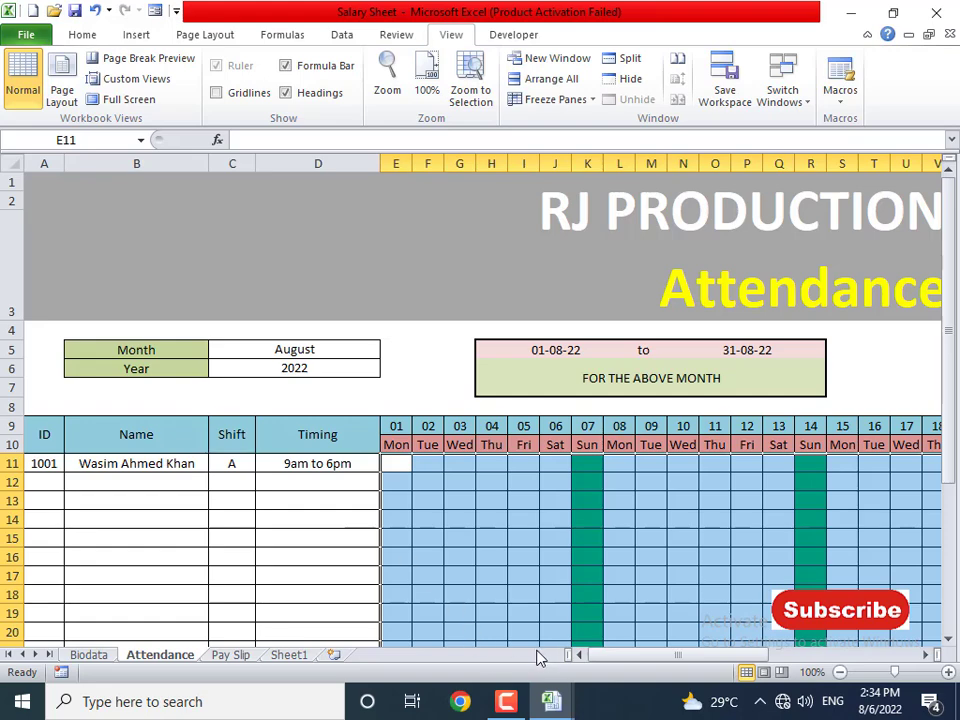
- Merge and centre A1:AN7, then type 'RJ PRODUCTION COMPANY' into the merged block
{"action": "left_click_drag", "start_coordinate": [611, 664], "coordinate": [645, 686]}
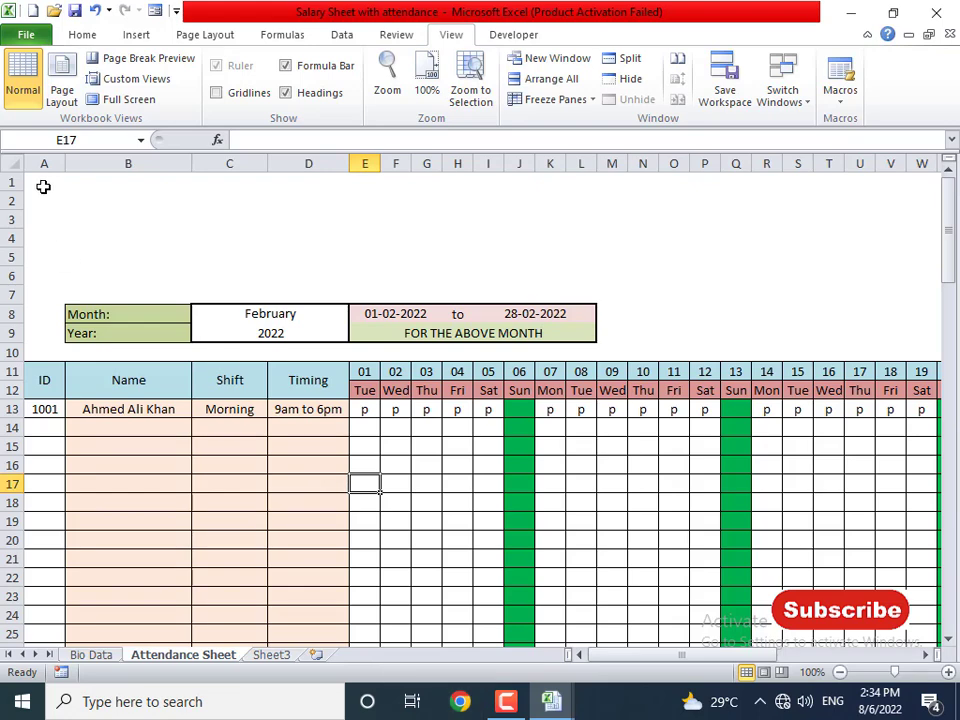
{"action": "left_click_drag", "start_coordinate": [43, 186], "coordinate": [859, 298]}
{"action": "left_click", "coordinate": [83, 35]}
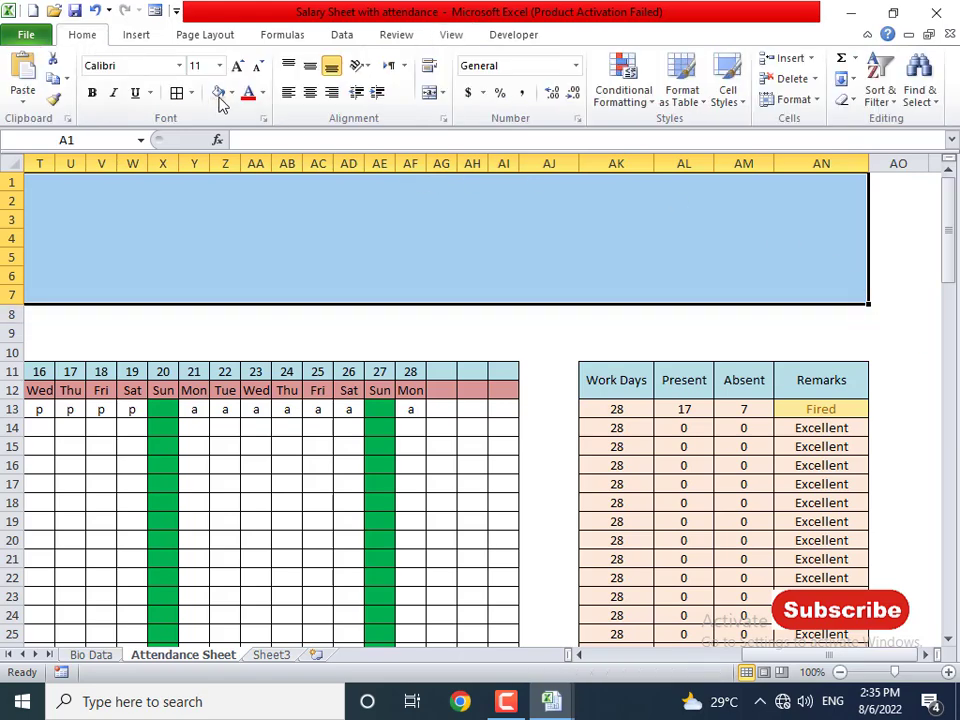
{"action": "left_click", "coordinate": [428, 92]}
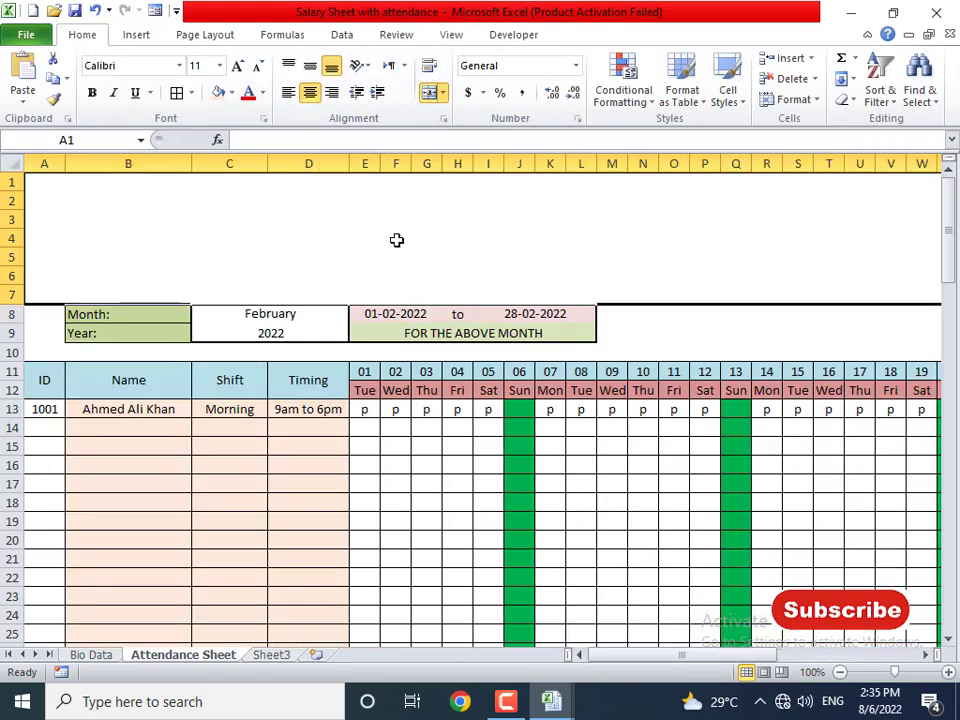
{"action": "type", "text": "RJ PR"}
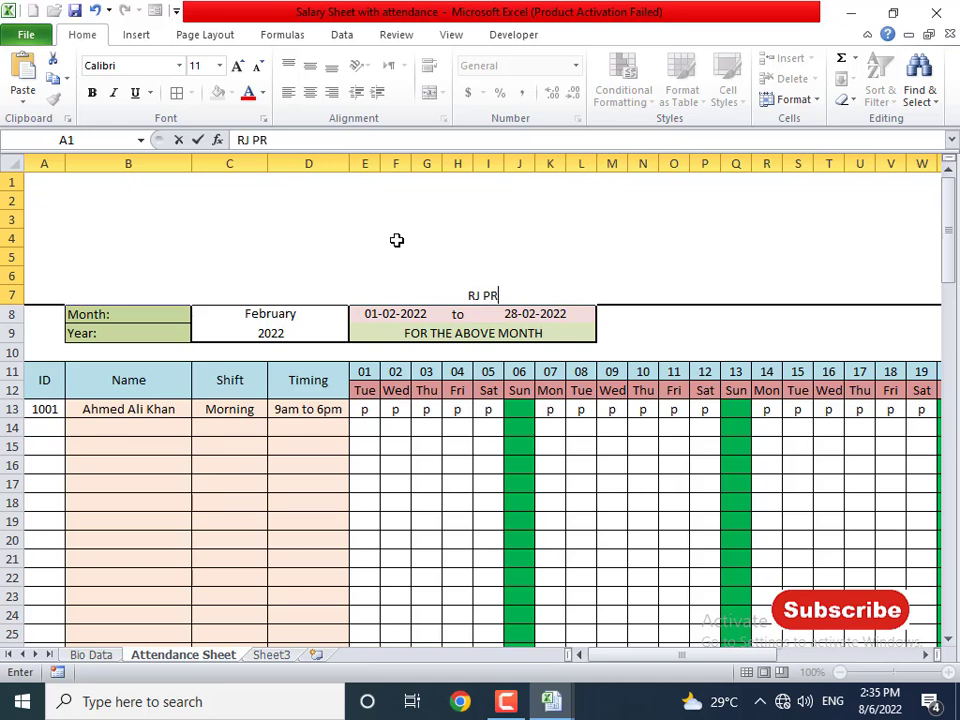
{"action": "type", "text": "ODUCTION COMPANY"}
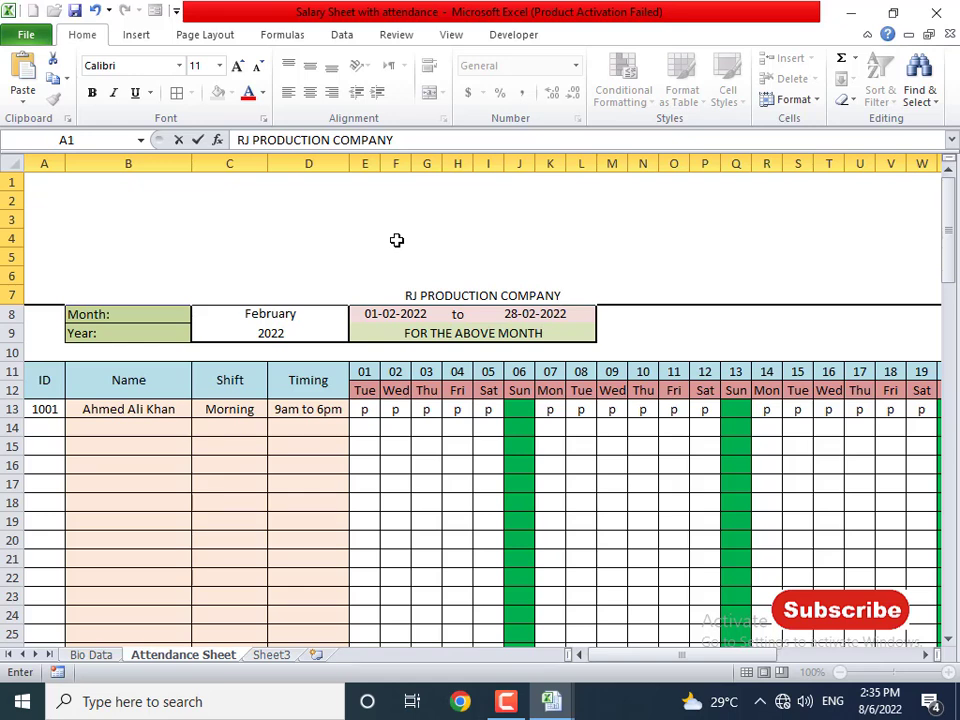
- Add 'ATTENDANCE SHEET' as a second line beneath RJ PRODUCTION COMPANY in the title cell
{"action": "key", "text": "alt+Return"}
{"action": "type", "text": "ATTE"}
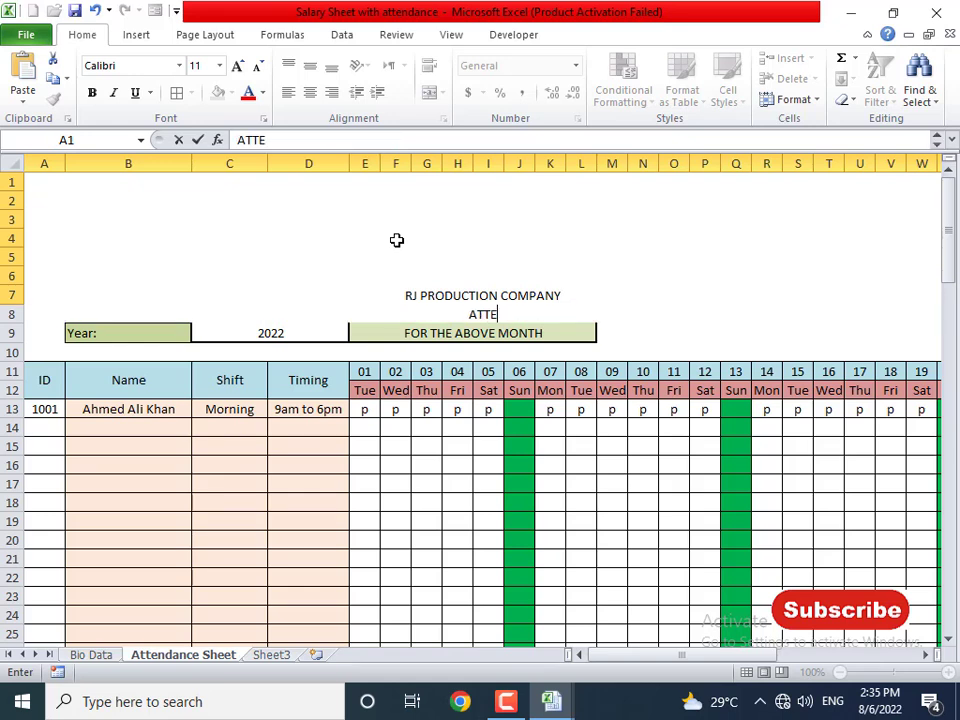
{"action": "type", "text": "NDANCE SHEET"}
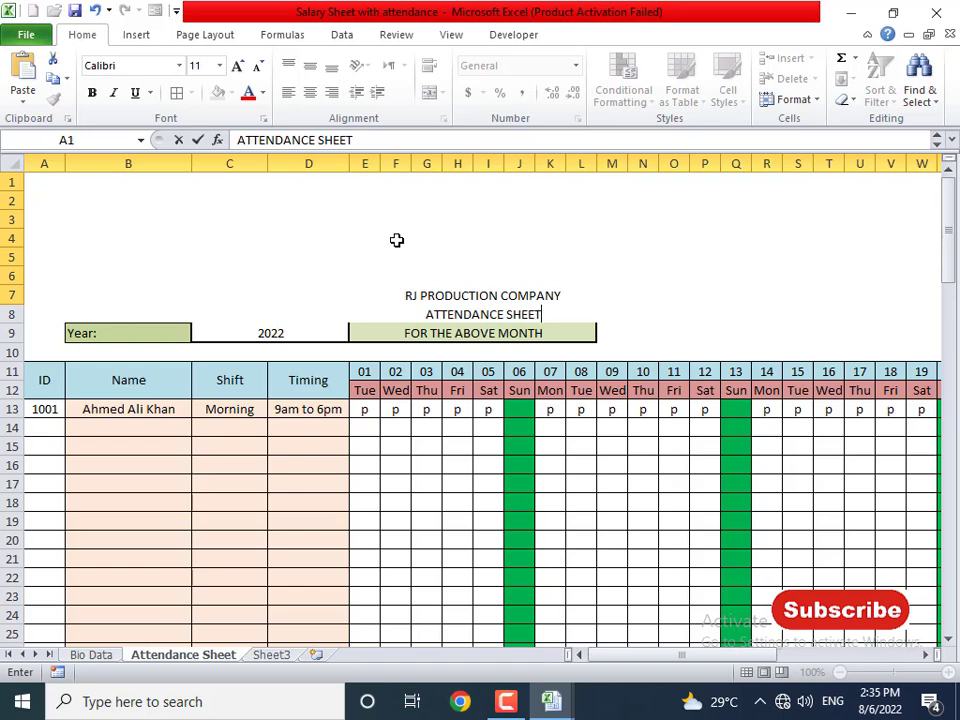
{"action": "key", "text": "Return"}
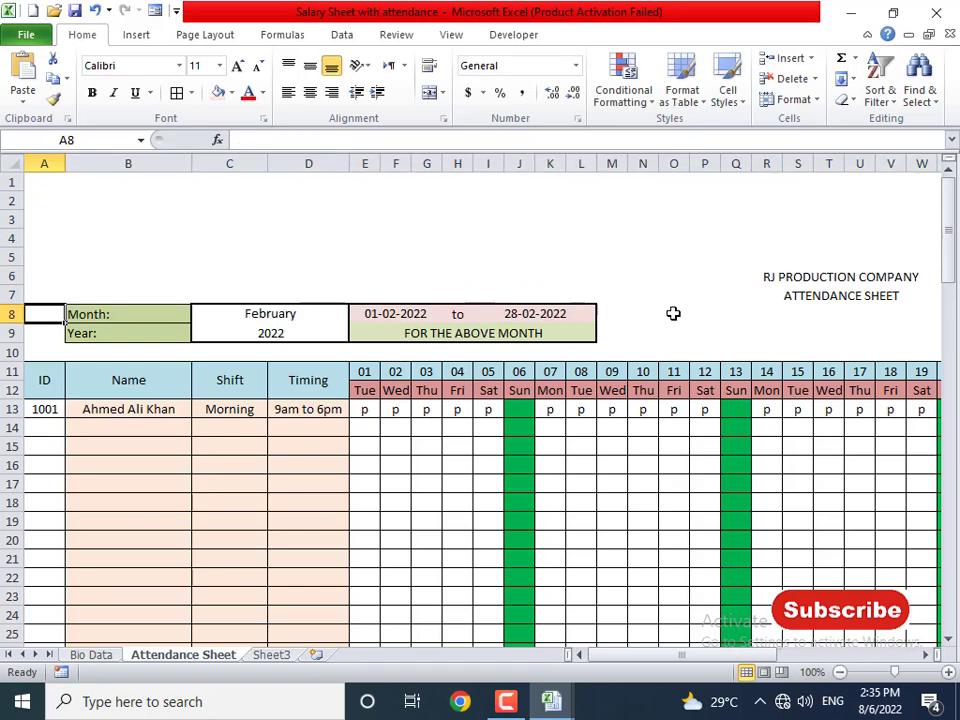
- Middle-align the merged title and enlarge its font to size 26
{"action": "left_click", "coordinate": [823, 282]}
{"action": "left_click", "coordinate": [310, 66]}
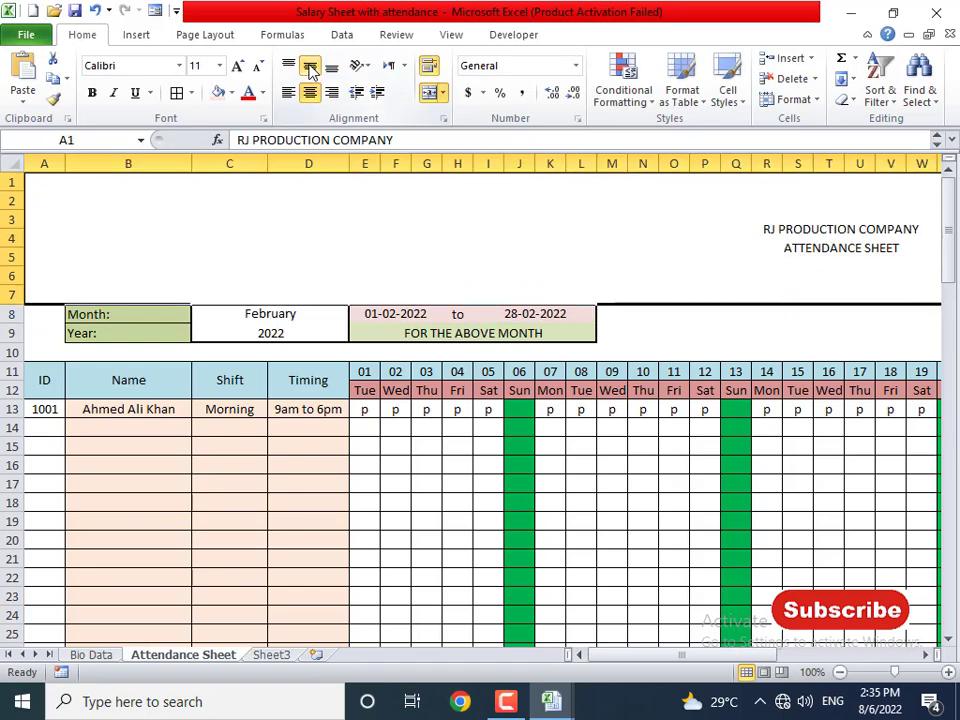
{"action": "left_click", "coordinate": [237, 66]}
{"action": "left_click", "coordinate": [237, 66]}
{"action": "left_click", "coordinate": [237, 66]}
{"action": "left_click", "coordinate": [237, 66]}
{"action": "left_click", "coordinate": [237, 66]}
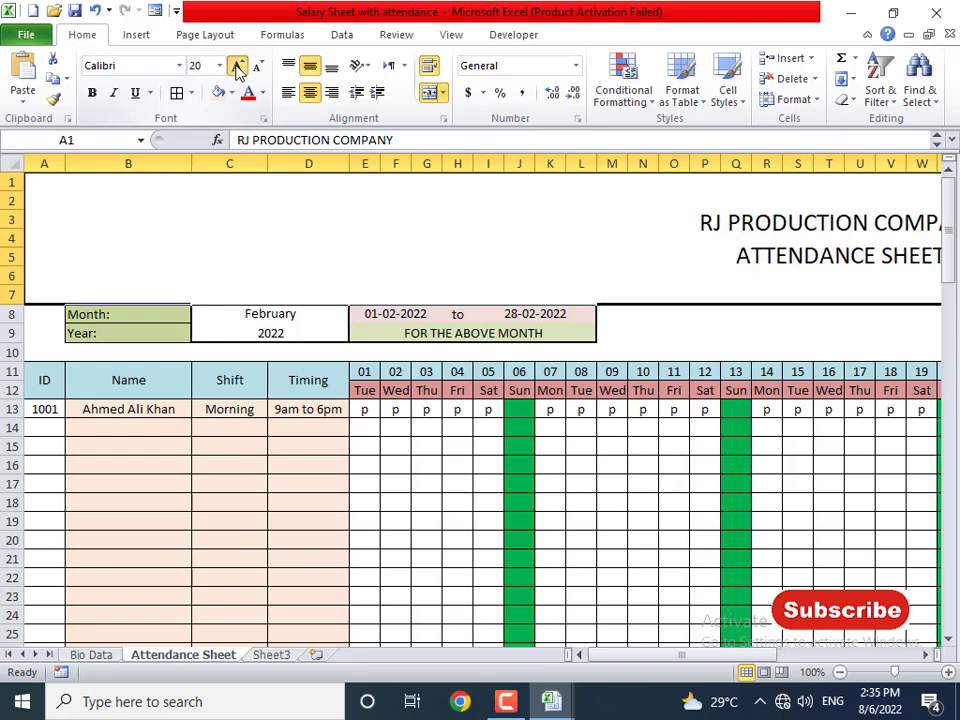
{"action": "left_click", "coordinate": [237, 66]}
{"action": "left_click", "coordinate": [237, 66]}
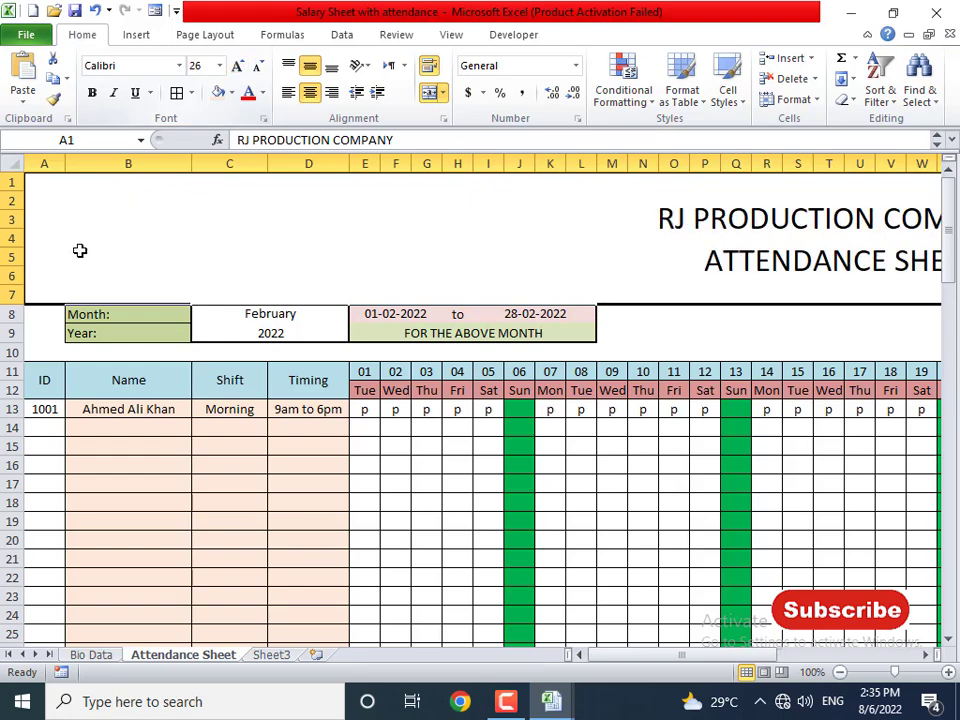
{"action": "left_click", "coordinate": [12, 293]}
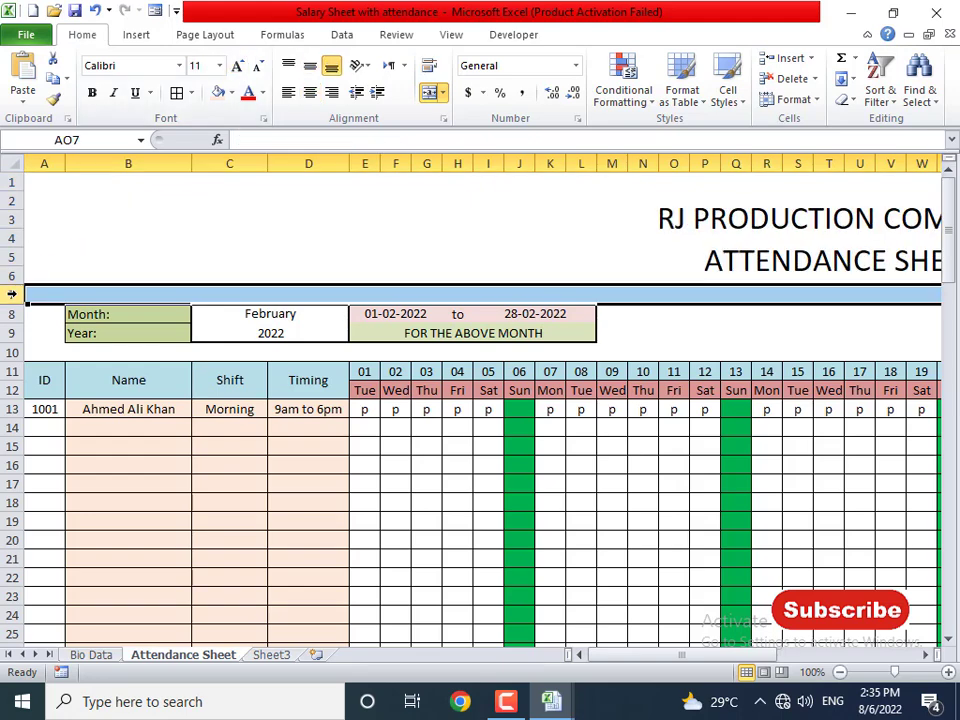
- Insert blank rows at row 7 and row 9 below the title block
{"action": "key", "text": "ctrl+plus"}
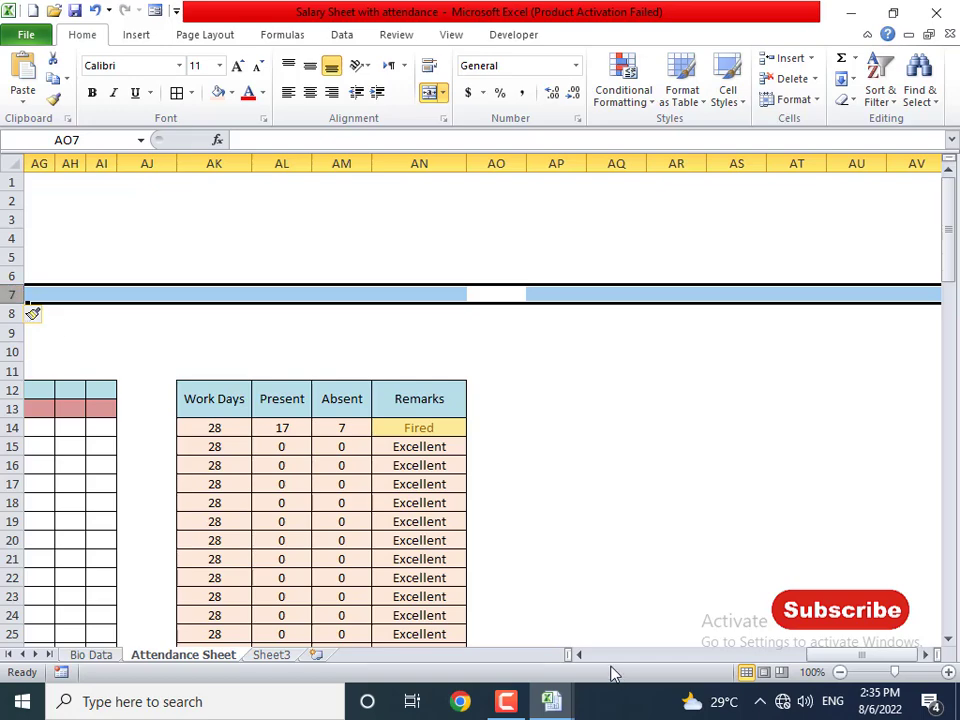
{"action": "left_click_drag", "start_coordinate": [836, 655], "coordinate": [523, 661]}
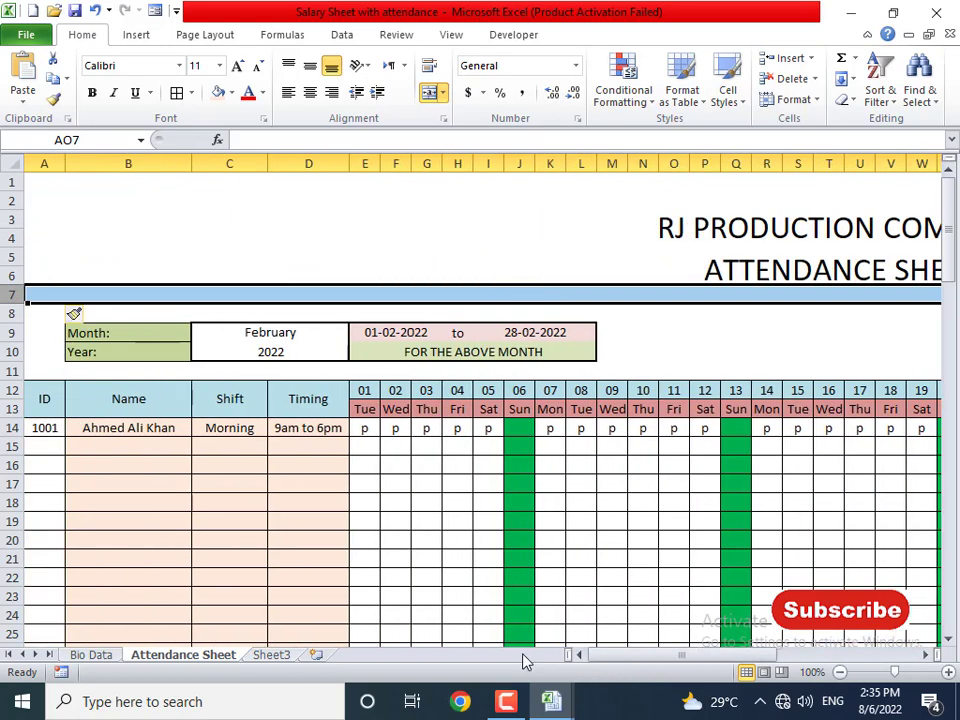
{"action": "key", "text": "ctrl+Home"}
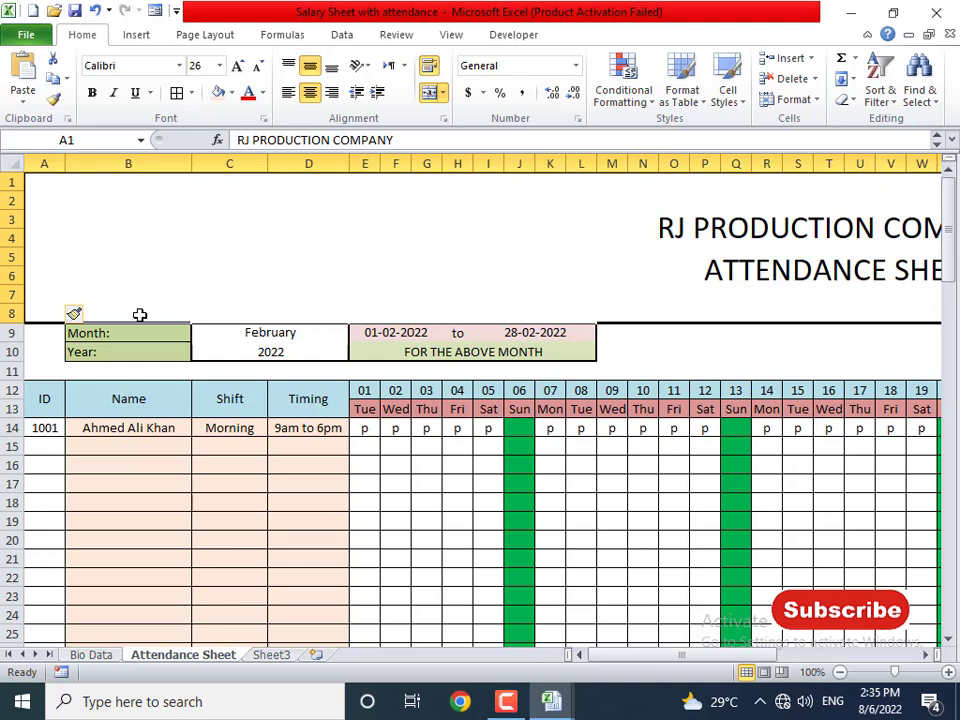
{"action": "left_click", "coordinate": [27, 335]}
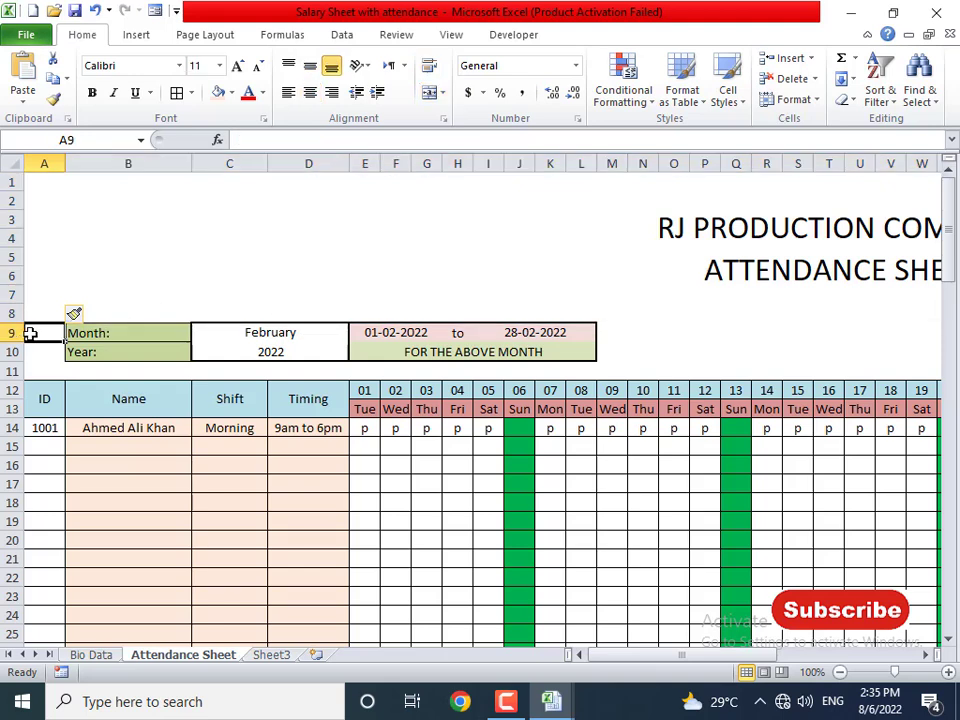
{"action": "key", "text": "ctrl+shift+plus"}
{"action": "key", "text": "Escape"}
{"action": "left_click", "coordinate": [8, 334]}
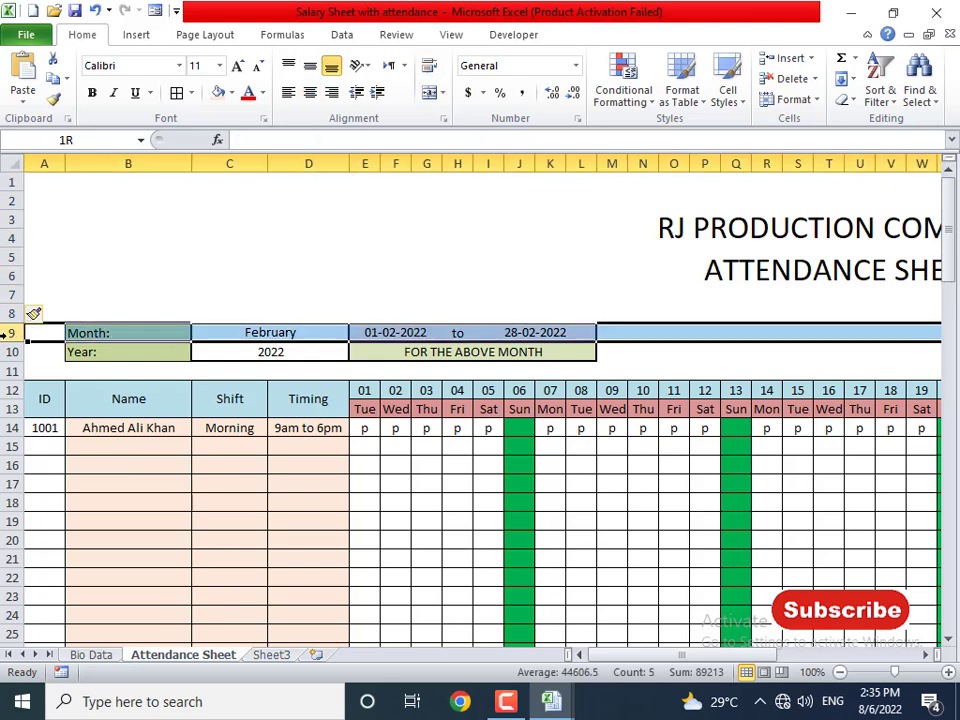
{"action": "key", "text": "ctrl+shift+plus"}
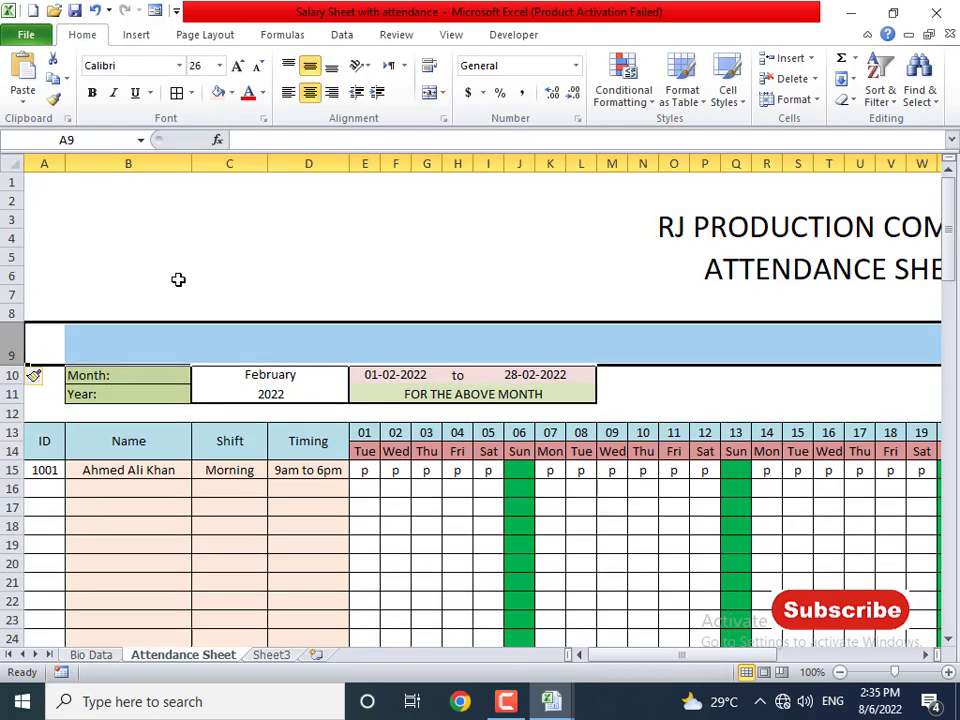
- Make row 8 taller and reselect the merged title cell A1
{"action": "left_click", "coordinate": [76, 326]}
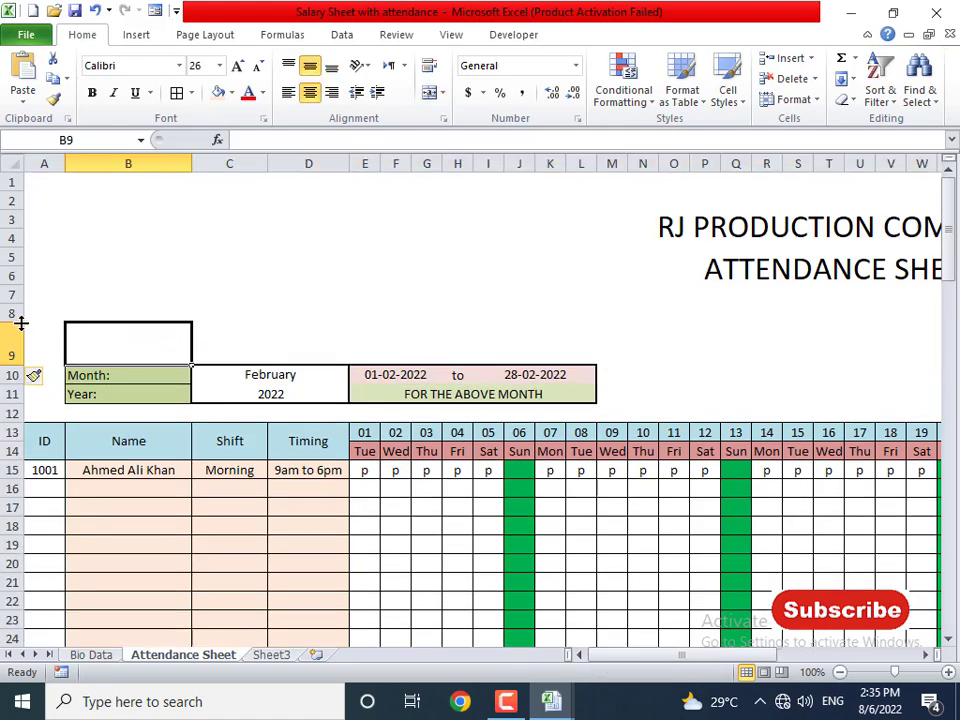
{"action": "left_click_drag", "start_coordinate": [20, 322], "coordinate": [9, 347]}
{"action": "left_click", "coordinate": [375, 296]}
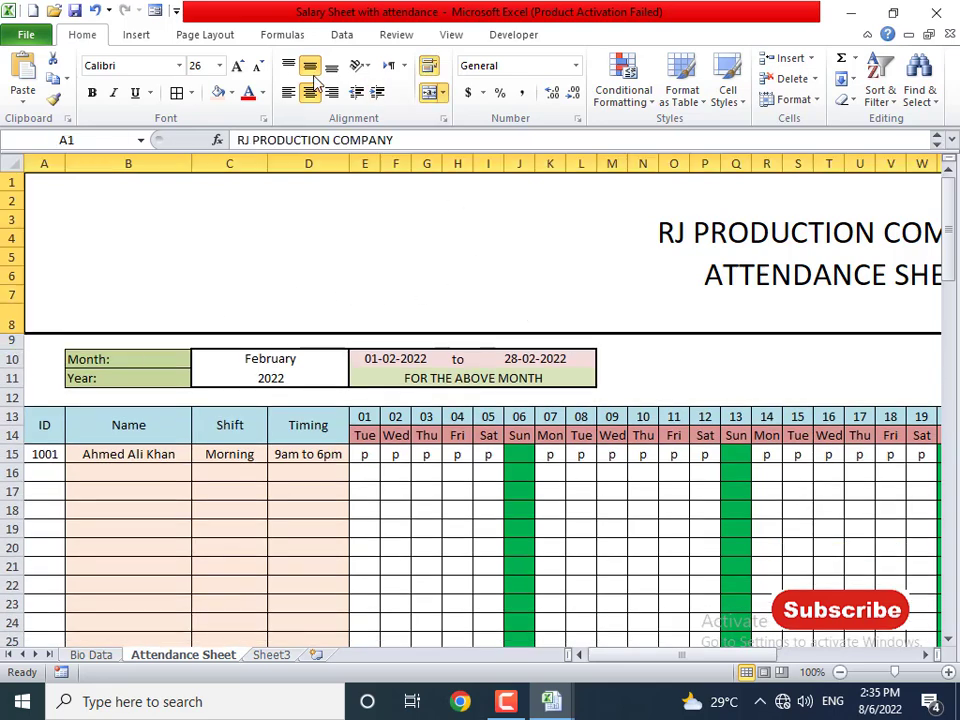
{"action": "key", "text": "alt+Tab"}
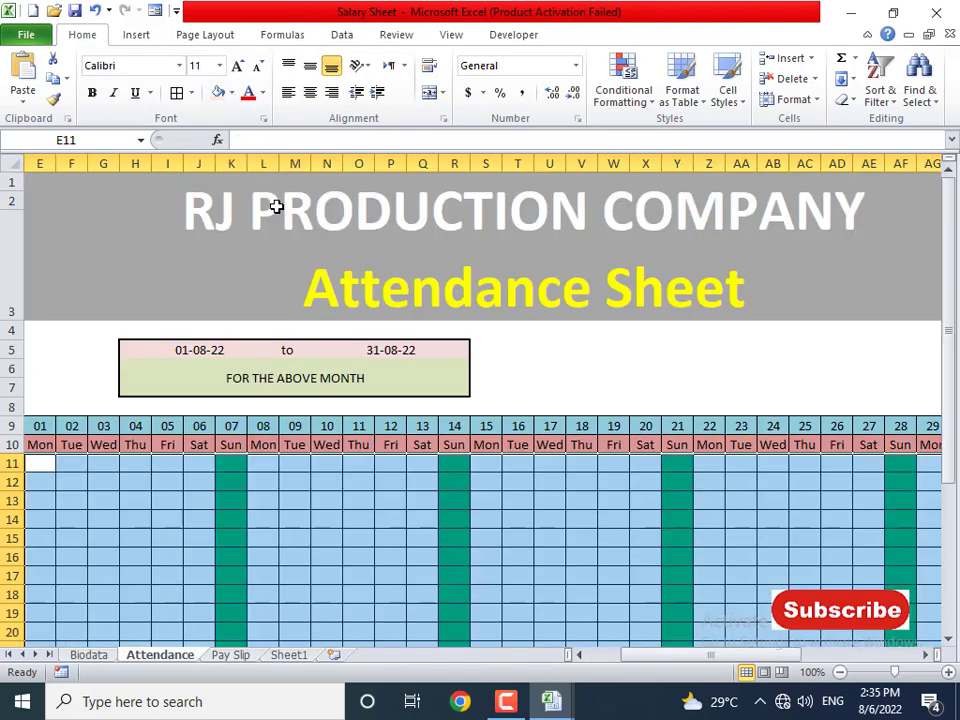
{"action": "key", "text": "alt+Tab"}
- Fill the title block grey, enlarge its text to 72, and heighten row 8
{"action": "left_click", "coordinate": [231, 93]}
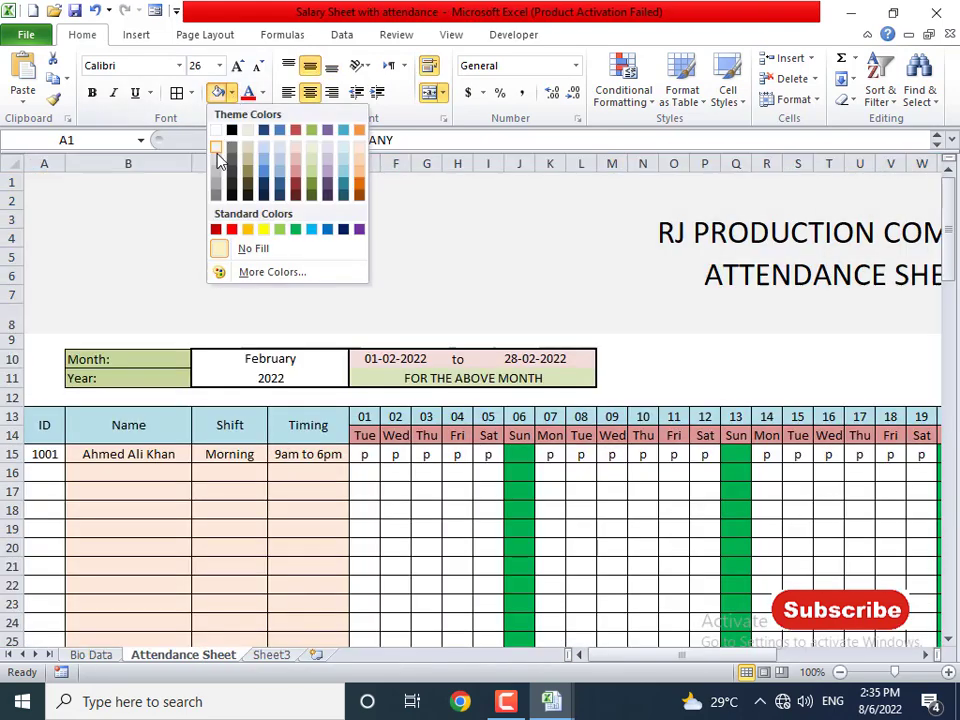
{"action": "left_click", "coordinate": [217, 176]}
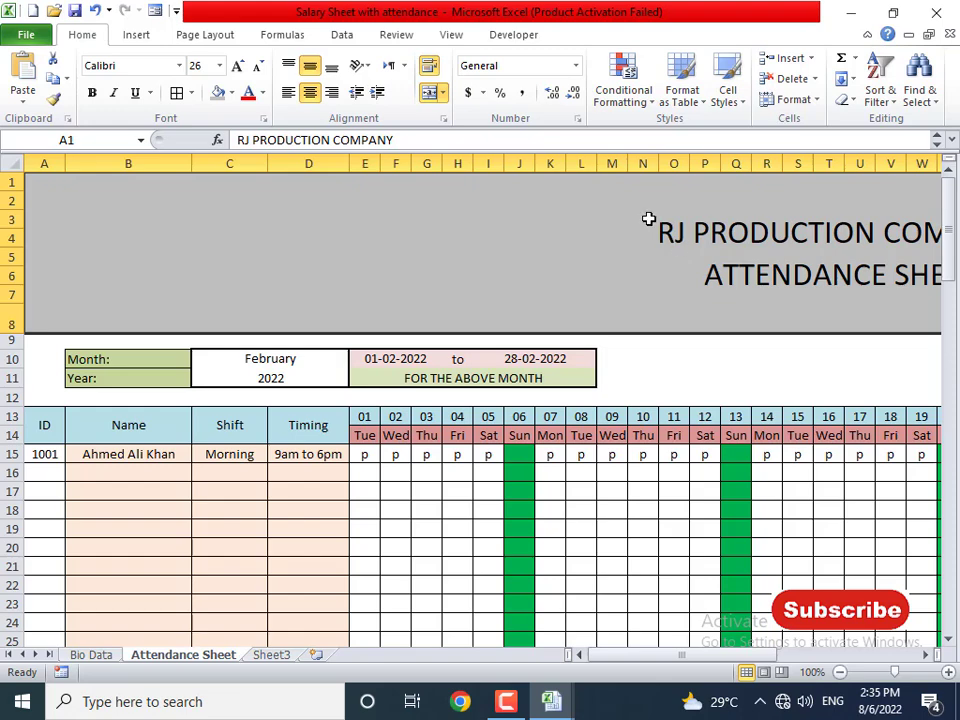
{"action": "left_click", "coordinate": [237, 66]}
{"action": "left_click", "coordinate": [237, 66]}
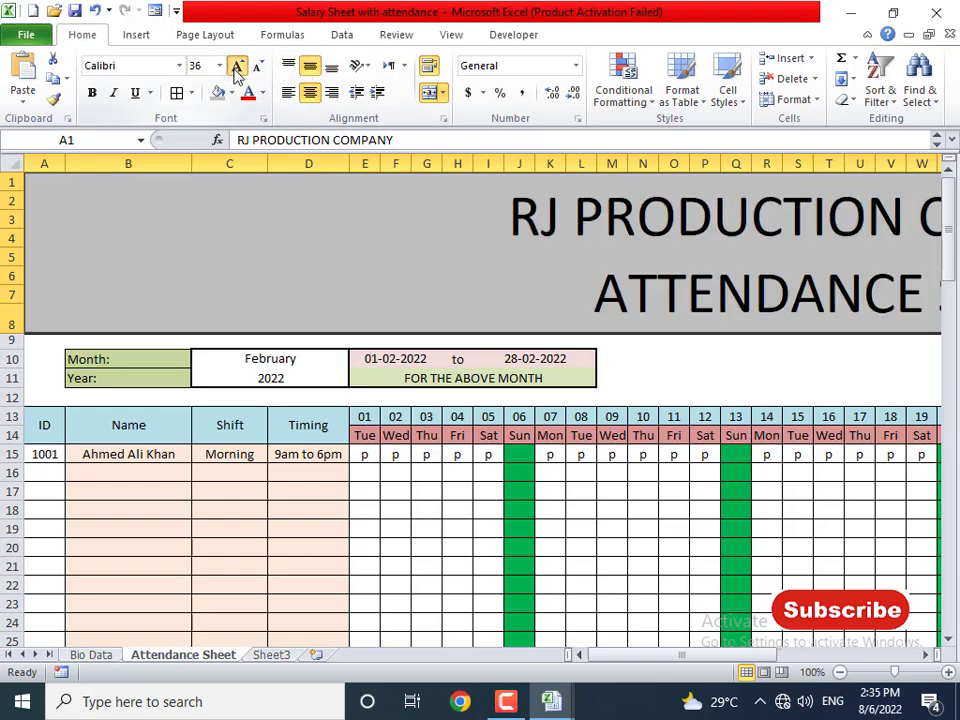
{"action": "left_click", "coordinate": [237, 66]}
{"action": "left_click", "coordinate": [237, 66]}
{"action": "left_click_drag", "start_coordinate": [4, 333], "coordinate": [4, 400]}
- Resize just the RJ PRODUCTION COMPANY line's font within the title cell
{"action": "double_click", "coordinate": [456, 360]}
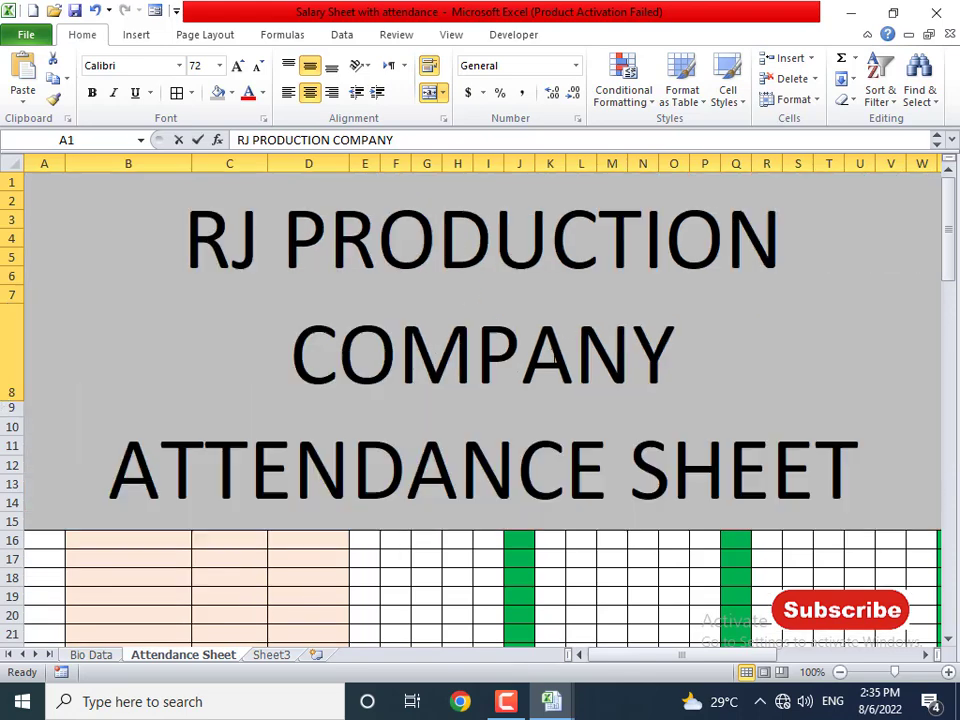
{"action": "double_click", "coordinate": [456, 360]}
{"action": "left_click_drag", "start_coordinate": [188, 232], "coordinate": [676, 330]}
{"action": "left_click", "coordinate": [254, 66]}
{"action": "left_click", "coordinate": [254, 66]}
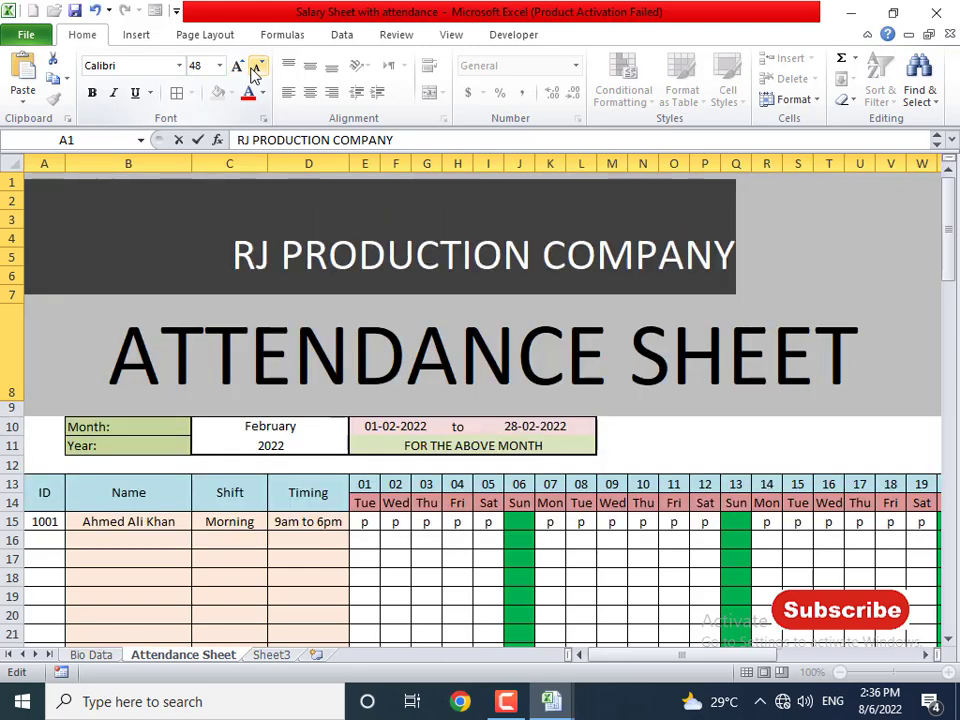
{"action": "left_click", "coordinate": [219, 65]}
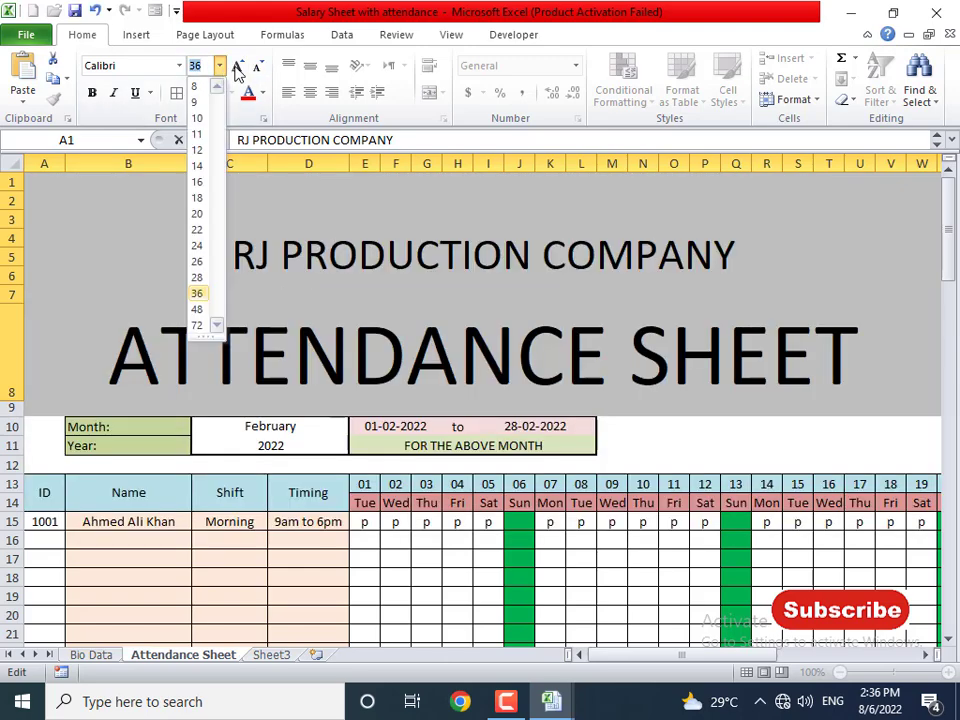
{"action": "left_click", "coordinate": [237, 66]}
{"action": "left_click", "coordinate": [237, 66]}
{"action": "left_click", "coordinate": [258, 66]}
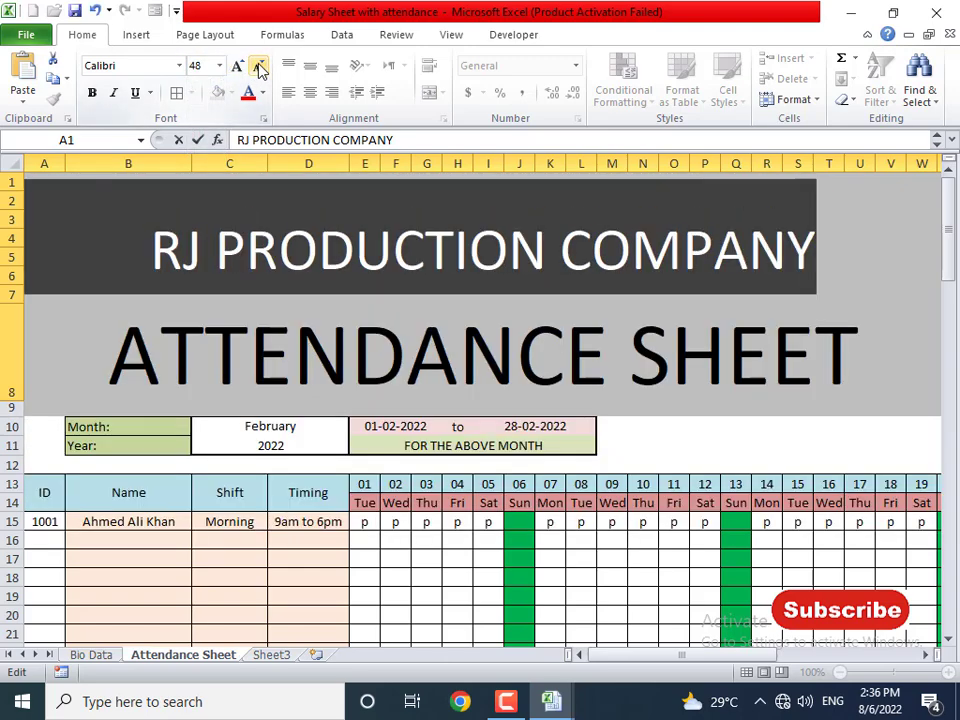
{"action": "left_click", "coordinate": [196, 66]}
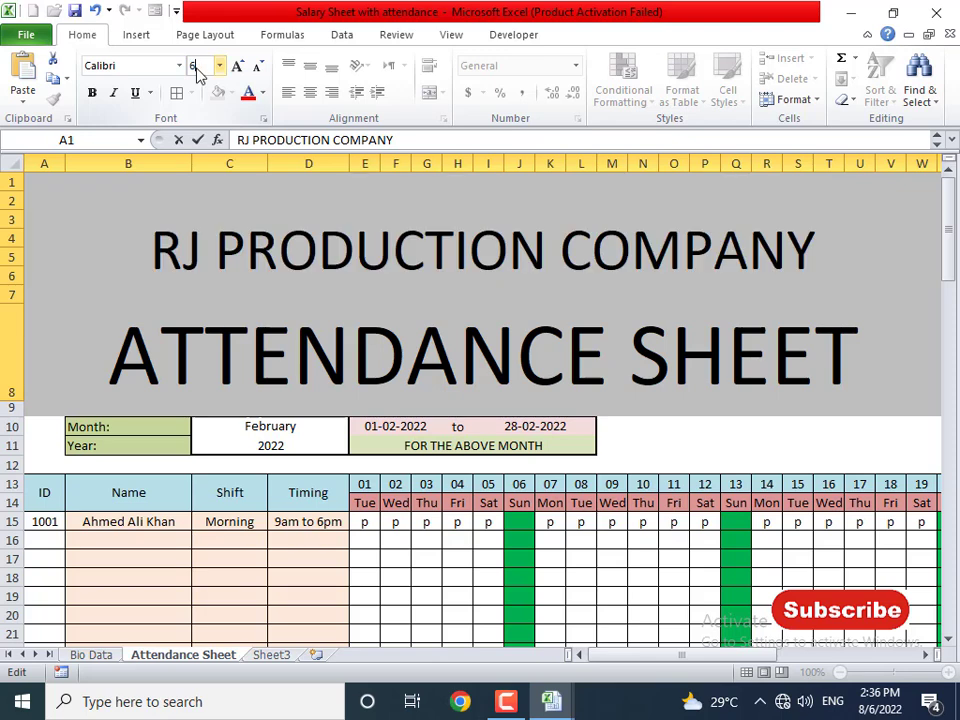
{"action": "key", "text": "Return"}
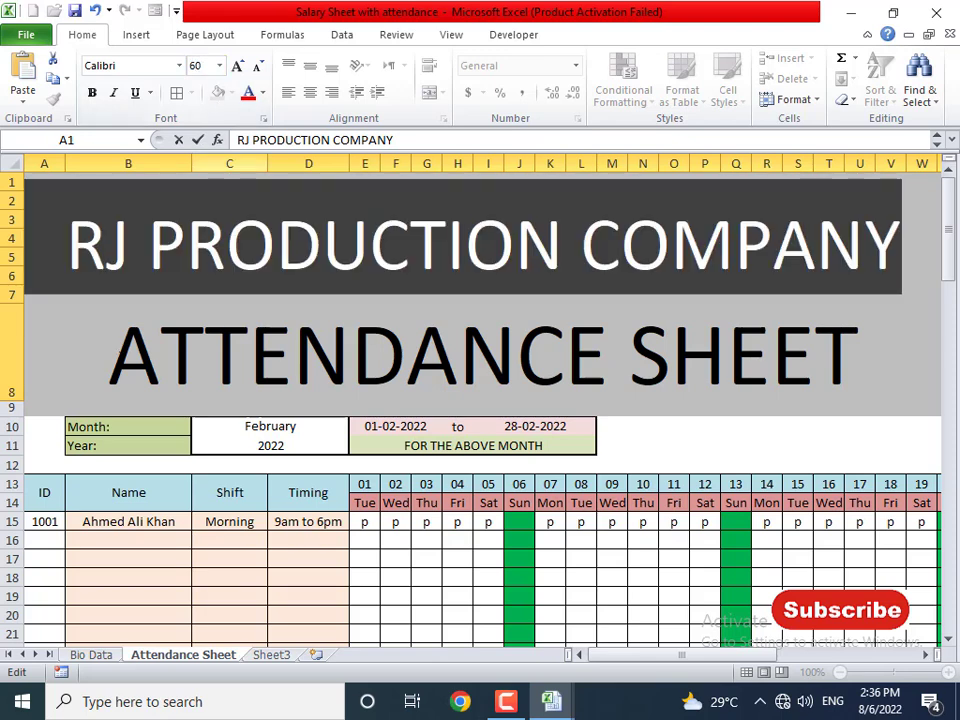
- Set the ATTENDANCE SHEET line to size 45 in yellow
{"action": "left_click_drag", "start_coordinate": [110, 350], "coordinate": [883, 369]}
{"action": "left_click", "coordinate": [196, 66]}
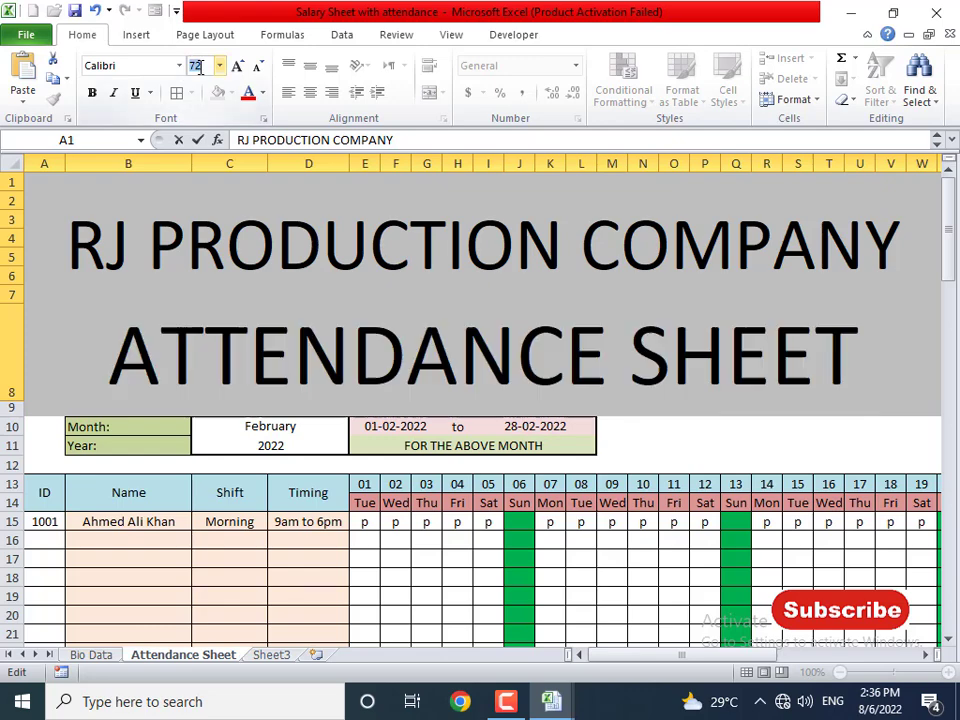
{"action": "type", "text": "45"}
{"action": "key", "text": "Return"}
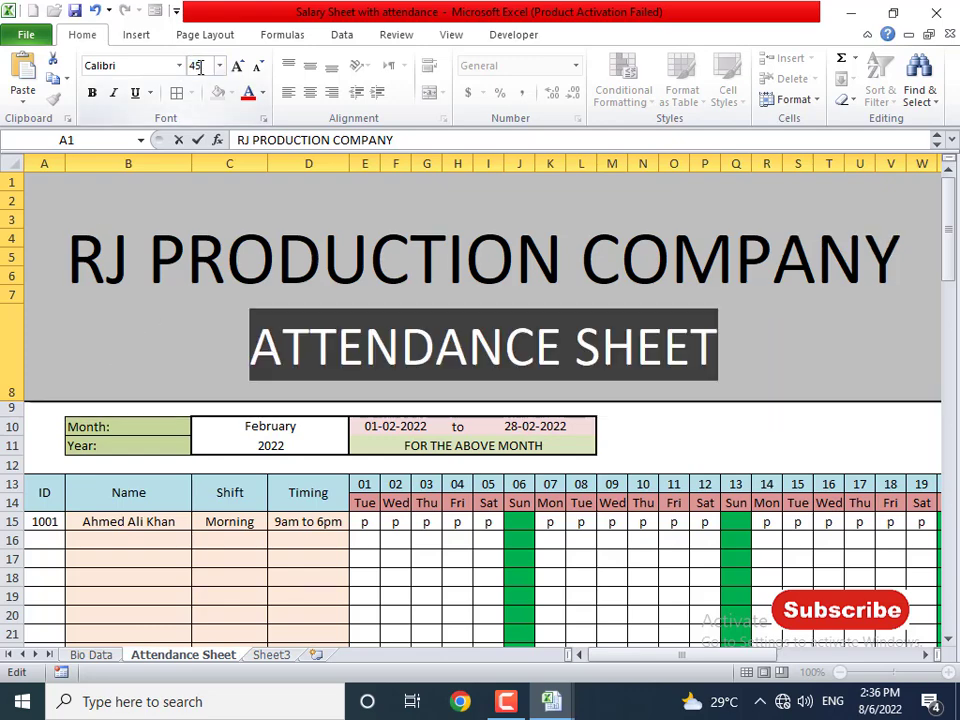
{"action": "left_click", "coordinate": [262, 92]}
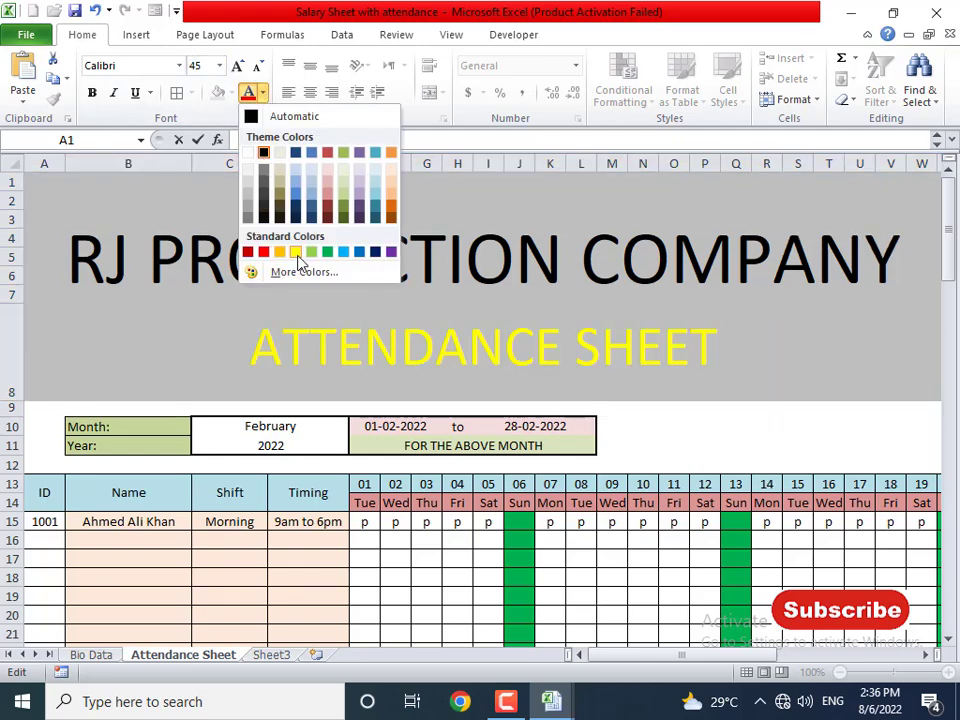
{"action": "left_click", "coordinate": [295, 251]}
{"action": "left_click", "coordinate": [220, 465]}
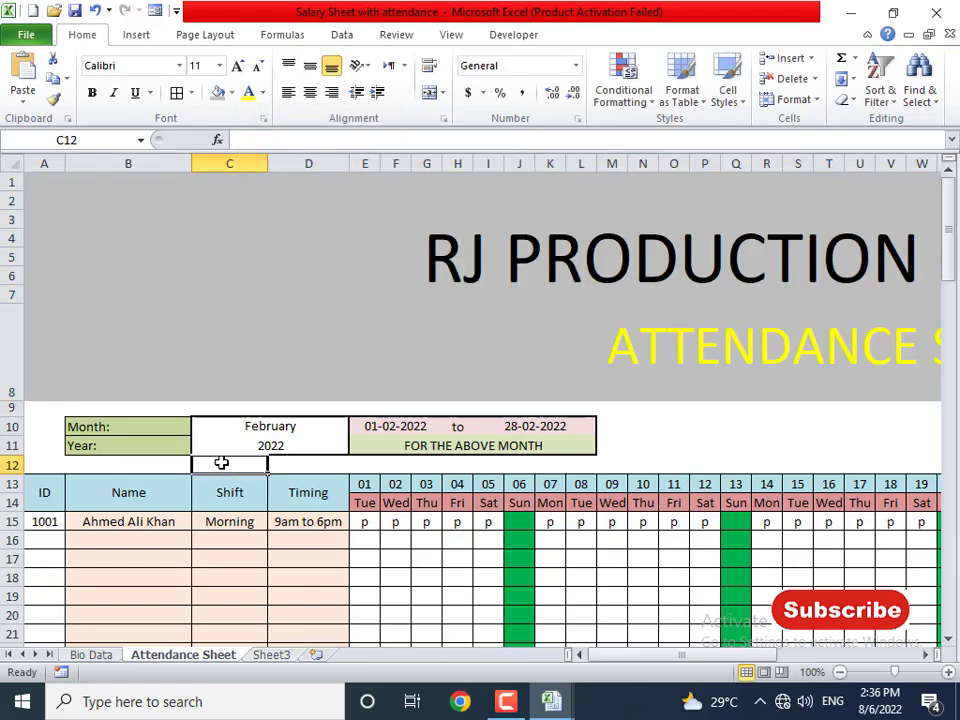
- Make the RJ PRODUCTION COMPANY line of the title white
{"action": "key", "text": "alt+Tab"}
{"action": "key", "text": "alt+Tab"}
{"action": "left_click", "coordinate": [435, 261]}
{"action": "double_click", "coordinate": [436, 262]}
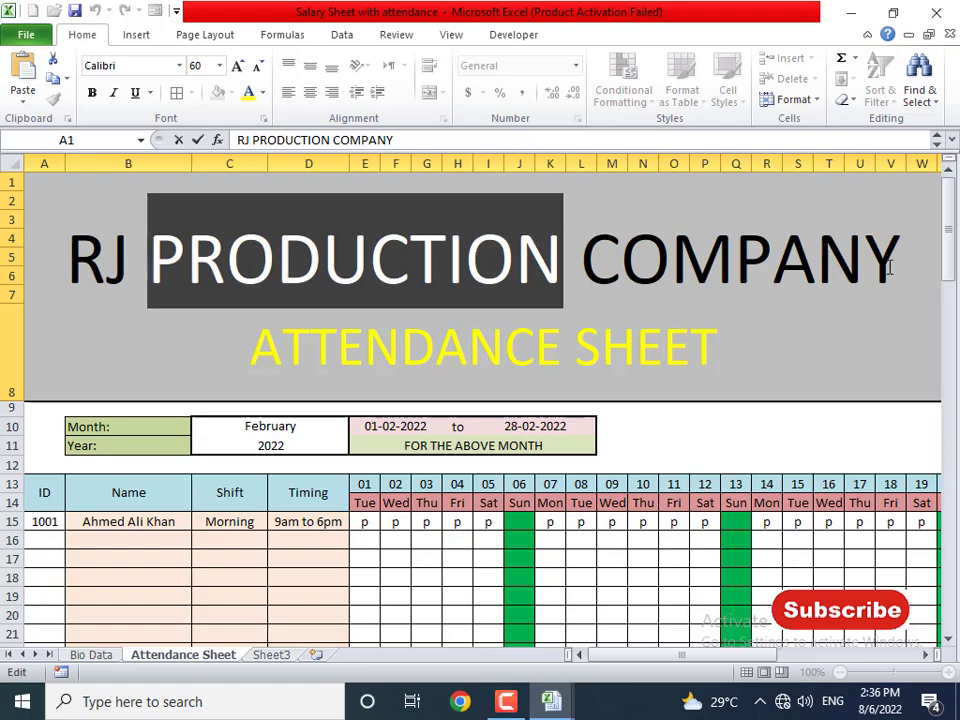
{"action": "left_click_drag", "start_coordinate": [898, 262], "coordinate": [75, 265]}
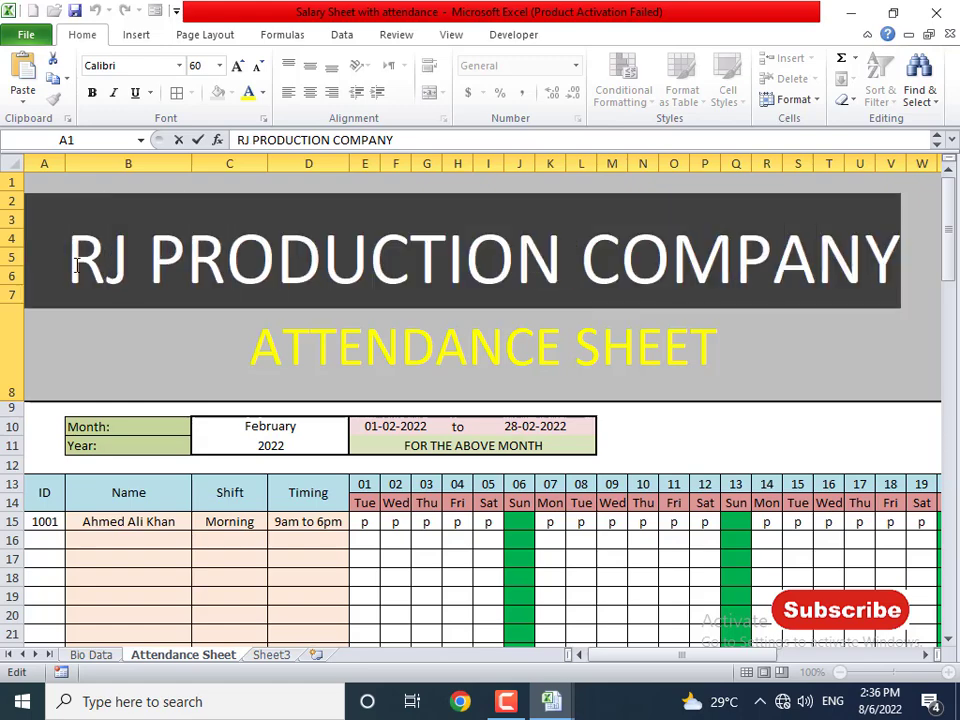
{"action": "left_click", "coordinate": [262, 92]}
{"action": "left_click", "coordinate": [250, 152]}
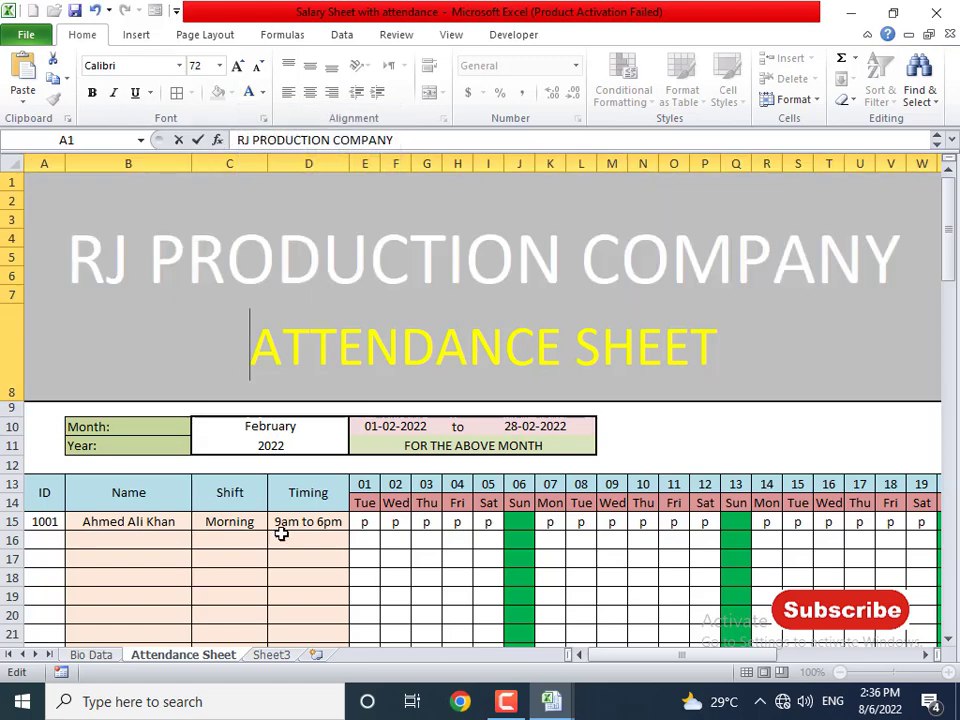
{"action": "left_click", "coordinate": [312, 576]}
{"action": "scroll", "coordinate": [318, 539], "scroll_direction": "down", "scroll_amount": 4, "text": "ctrl"}
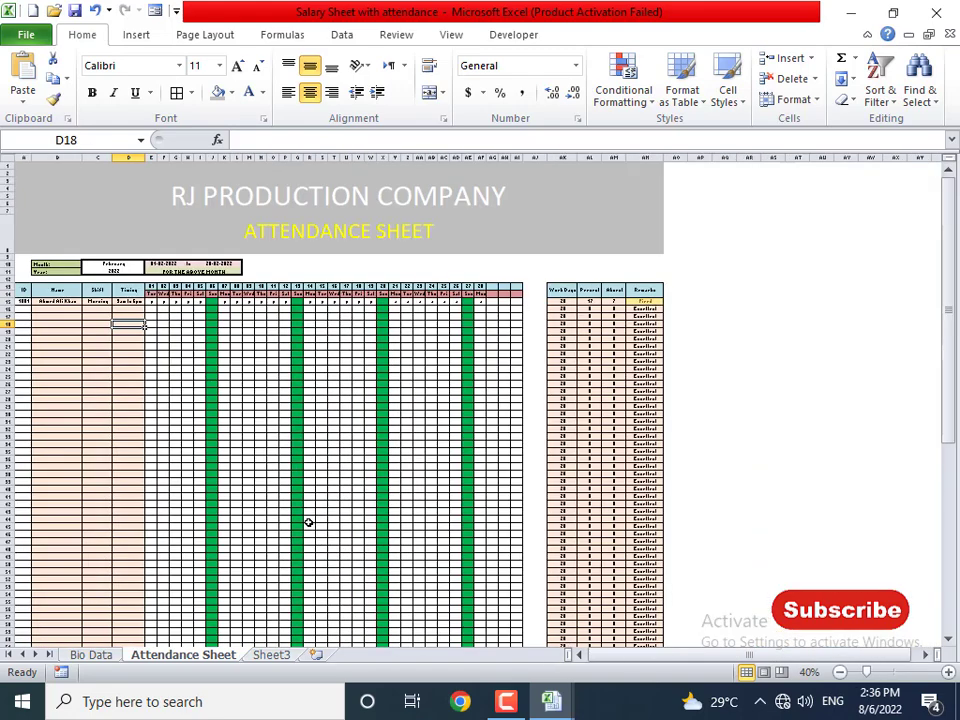
- Scroll over the Attendance Sheet and select the Month and Year value cells
{"action": "left_click", "coordinate": [310, 519]}
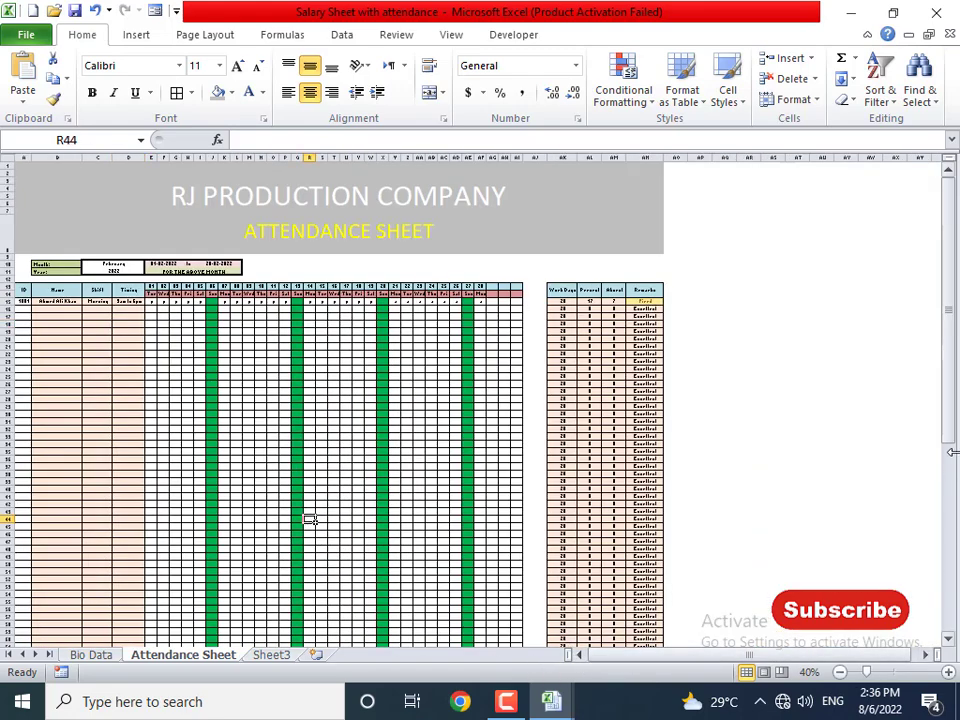
{"action": "left_click_drag", "start_coordinate": [952, 452], "coordinate": [952, 620]}
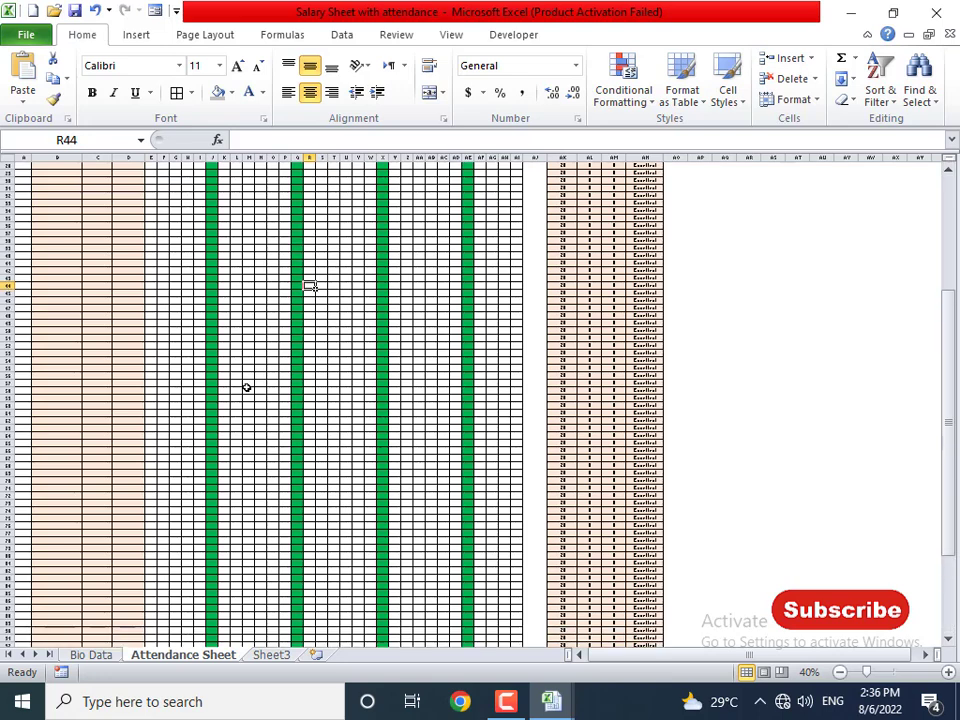
{"action": "scroll", "coordinate": [247, 387], "scroll_direction": "up", "scroll_amount": 4}
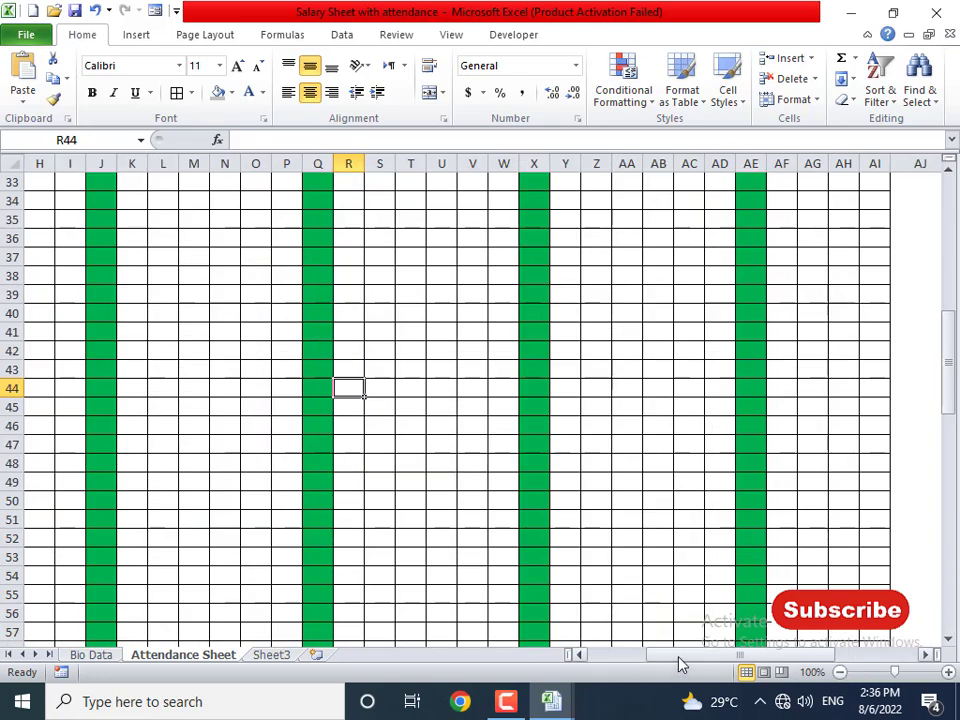
{"action": "left_click_drag", "start_coordinate": [679, 657], "coordinate": [574, 652]}
{"action": "scroll", "coordinate": [281, 437], "scroll_direction": "up", "scroll_amount": 11}
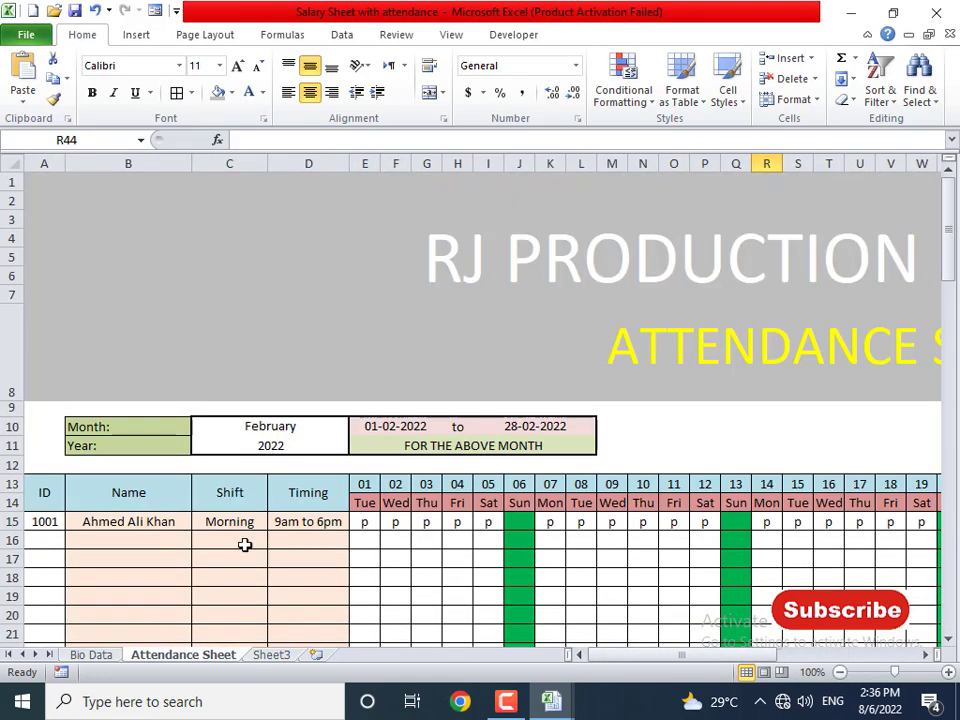
{"action": "left_click", "coordinate": [244, 557]}
{"action": "left_click", "coordinate": [270, 446]}
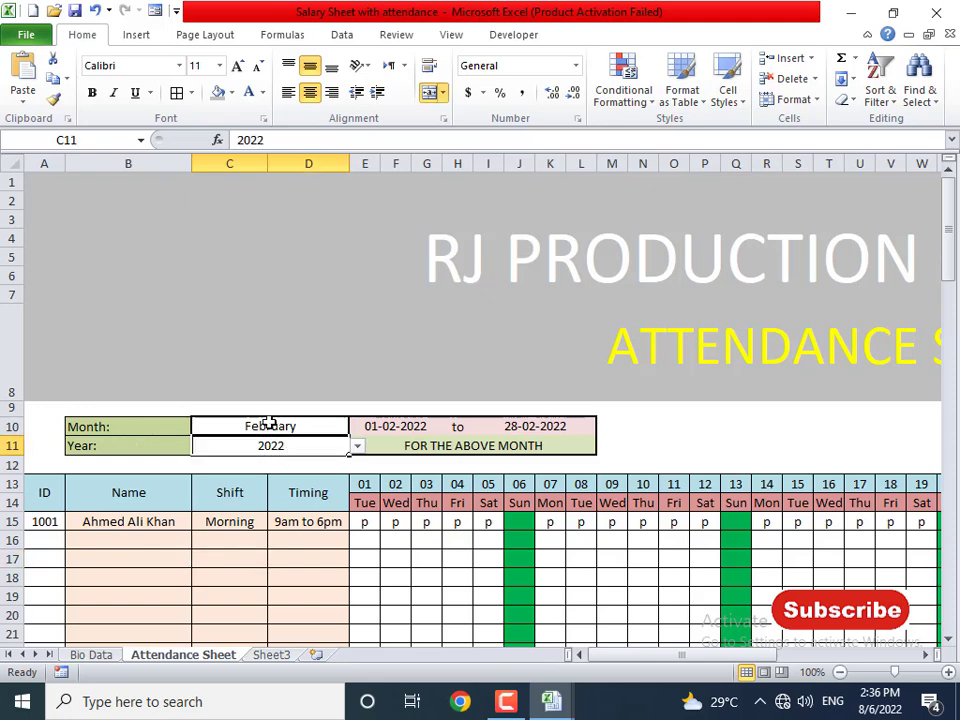
{"action": "left_click_drag", "start_coordinate": [253, 424], "coordinate": [208, 446]}
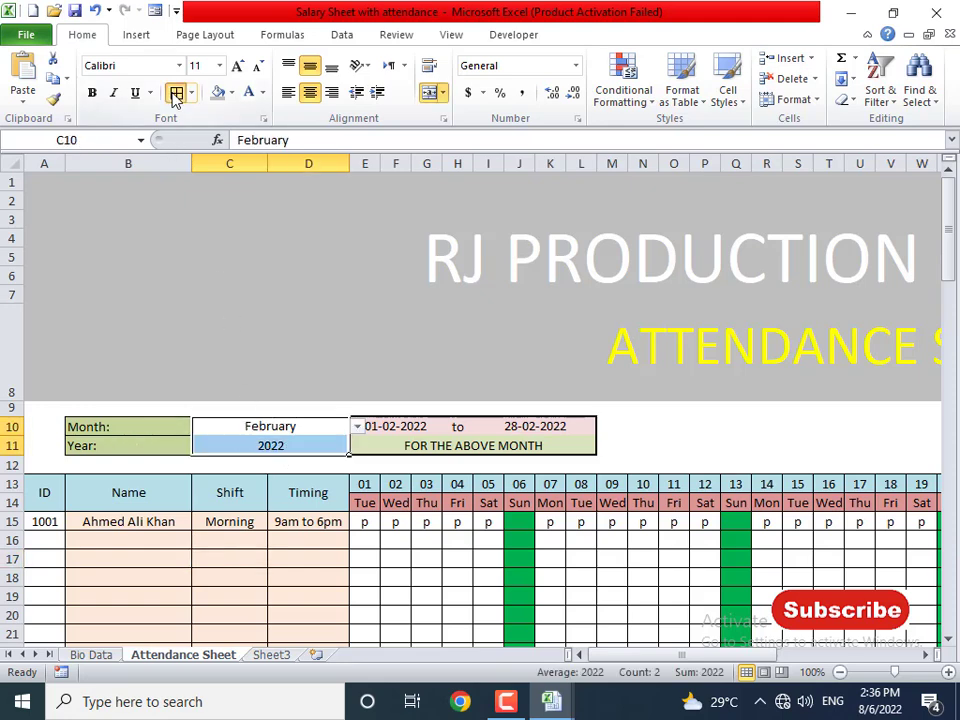
{"action": "left_click", "coordinate": [312, 539]}
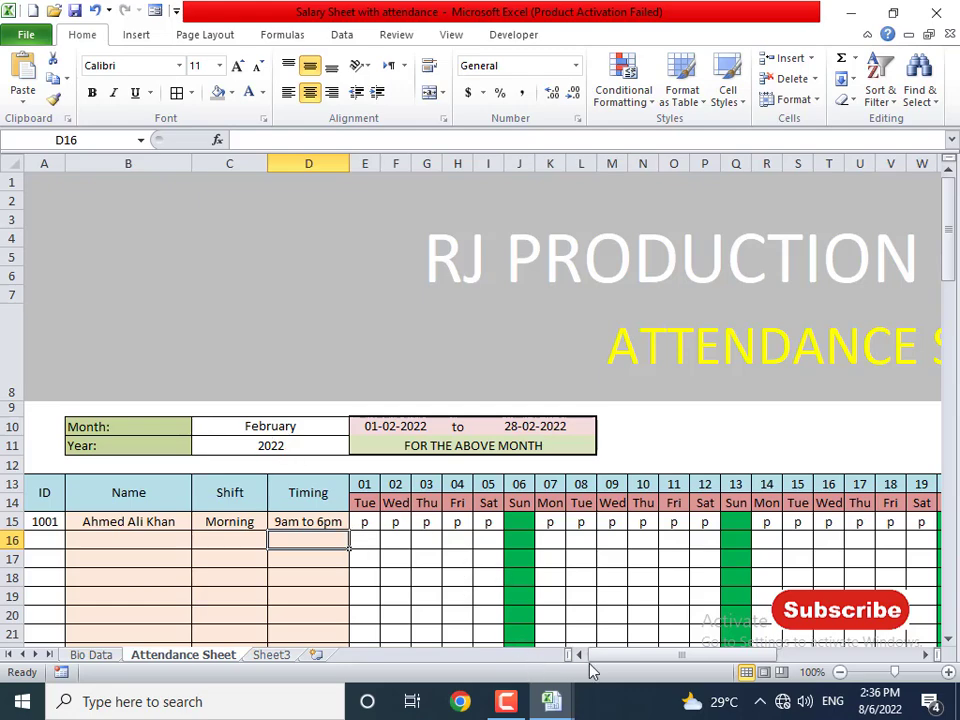
- Switch to the other open Salary Sheet workbook
{"action": "left_click_drag", "start_coordinate": [590, 668], "coordinate": [790, 660]}
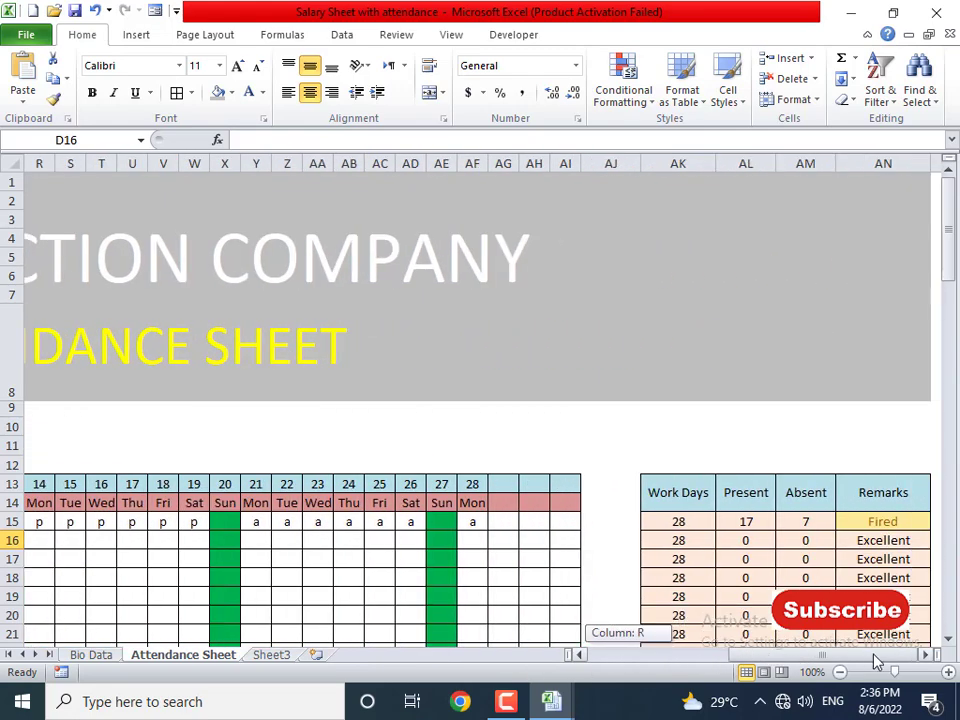
{"action": "left_click_drag", "start_coordinate": [876, 662], "coordinate": [577, 667]}
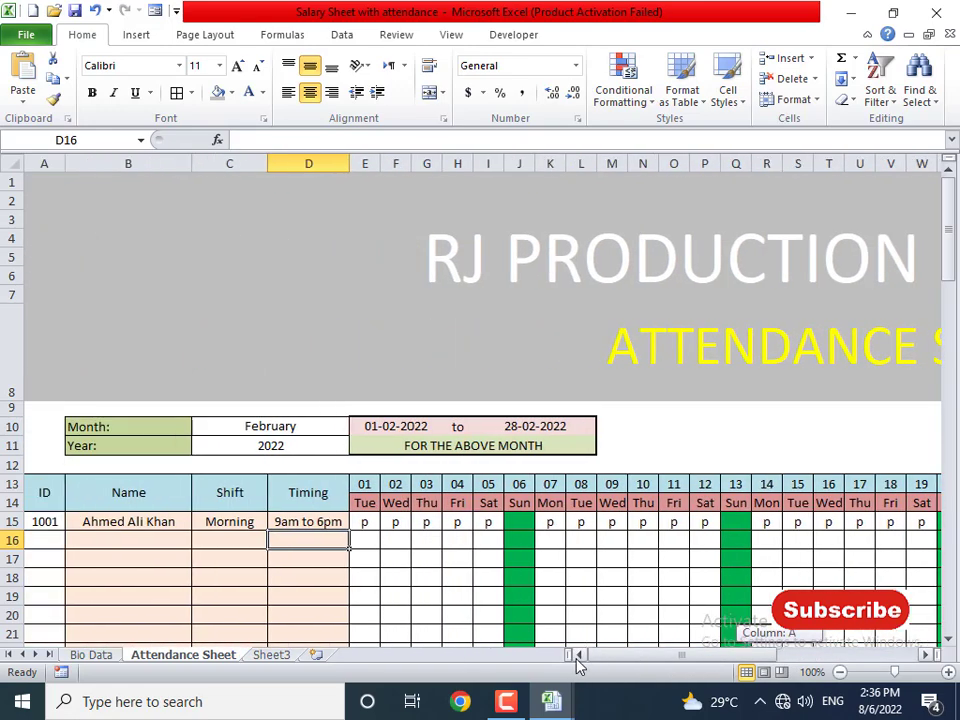
{"action": "scroll", "coordinate": [253, 561], "scroll_direction": "down", "scroll_amount": 13}
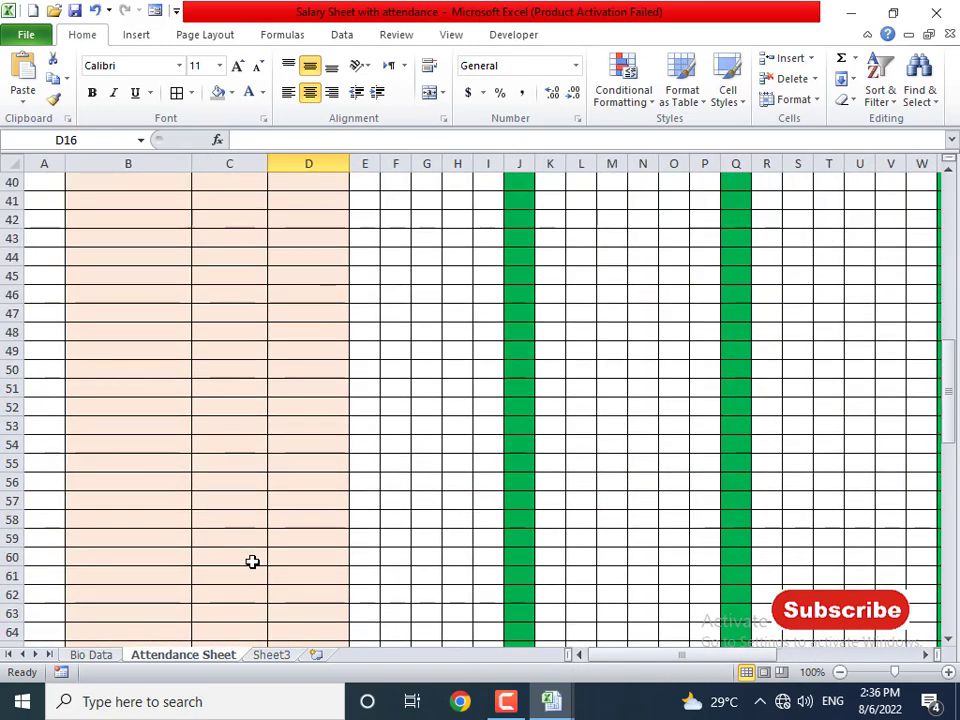
{"action": "key", "text": "alt+Tab"}
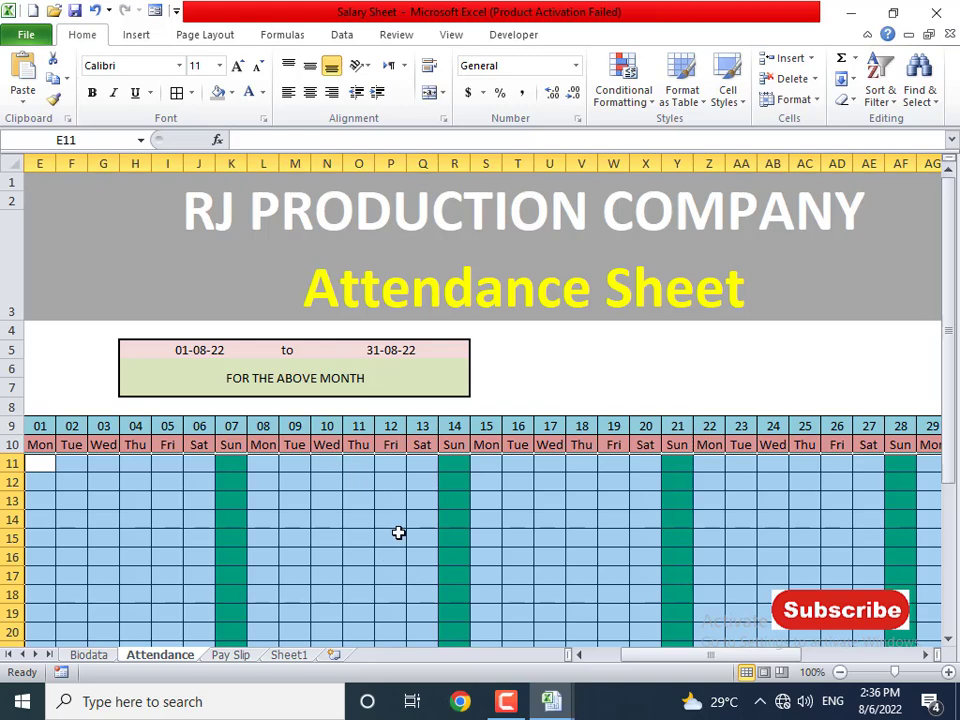
- Inspect the Name, Shift and Timing lookup formulas in B11:D11 of the reference workbook
{"action": "left_click_drag", "start_coordinate": [612, 655], "coordinate": [482, 666]}
{"action": "scroll", "coordinate": [409, 606], "scroll_direction": "down", "scroll_amount": 10}
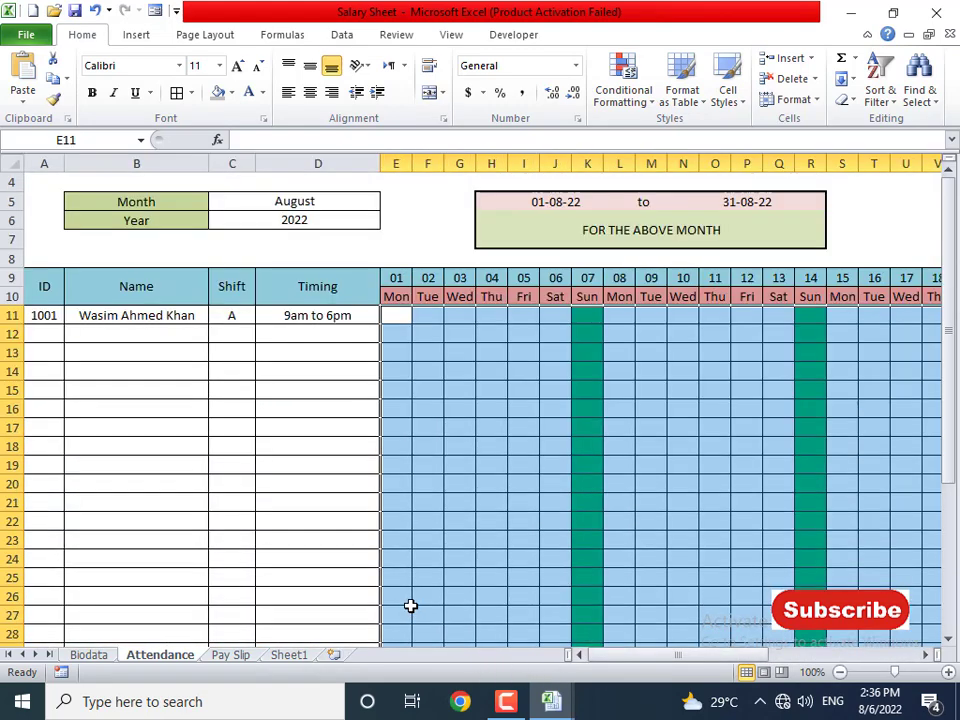
{"action": "scroll", "coordinate": [409, 606], "scroll_direction": "up", "scroll_amount": 7}
{"action": "scroll", "coordinate": [498, 617], "scroll_direction": "up", "scroll_amount": 3}
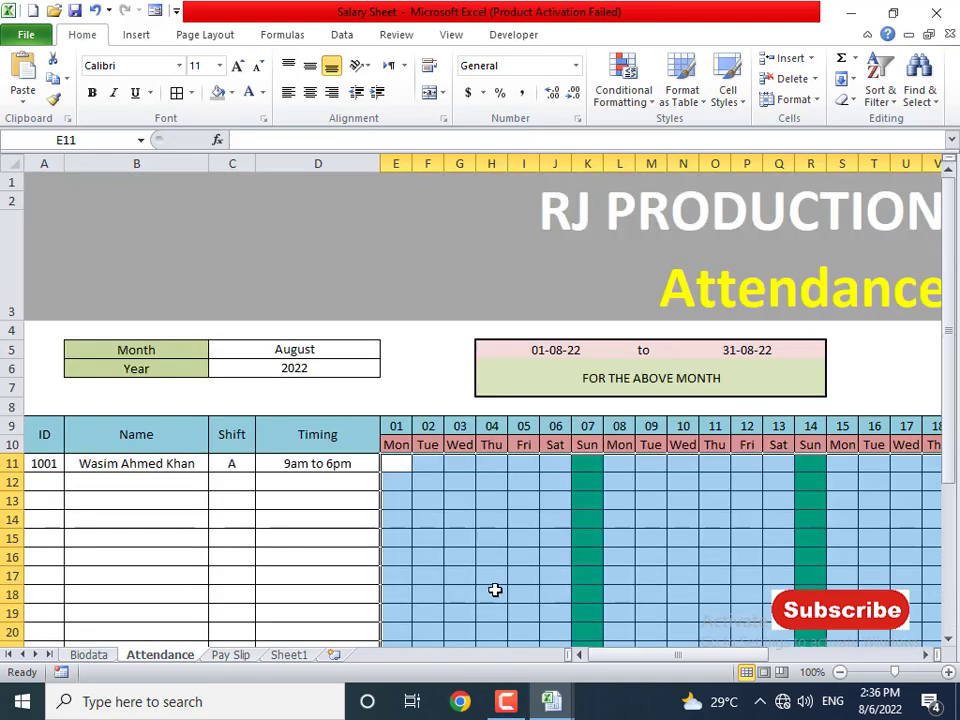
{"action": "left_click", "coordinate": [145, 467]}
{"action": "left_click", "coordinate": [242, 465]}
{"action": "left_click", "coordinate": [305, 464]}
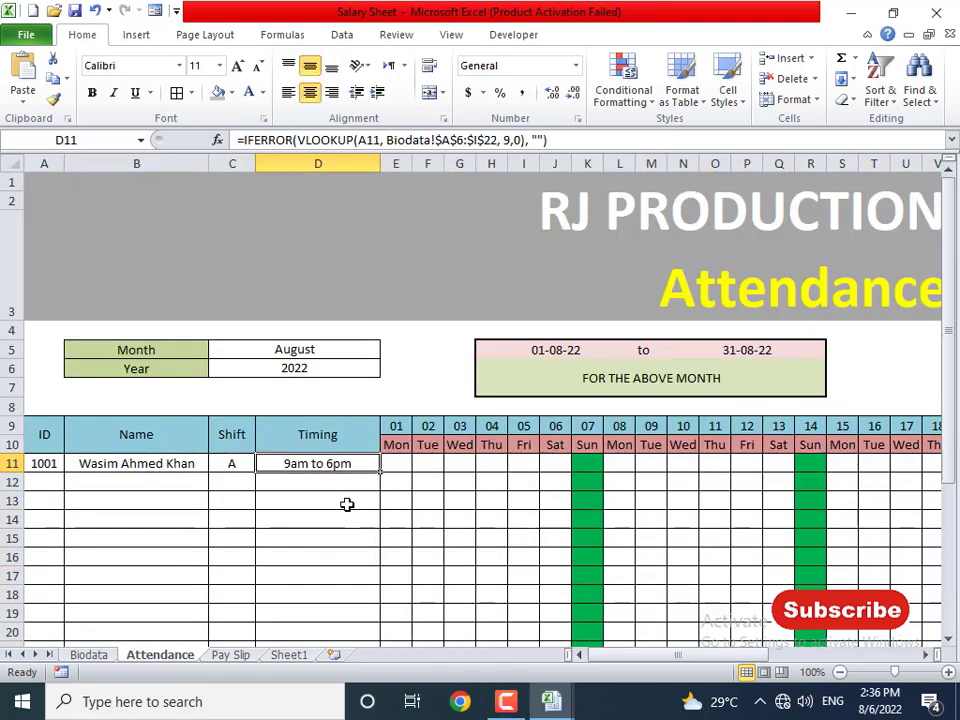
- Check ID 1001 in A11, then view the Pay Slip and Biodata sheets
{"action": "left_click", "coordinate": [558, 487]}
{"action": "left_click", "coordinate": [58, 466]}
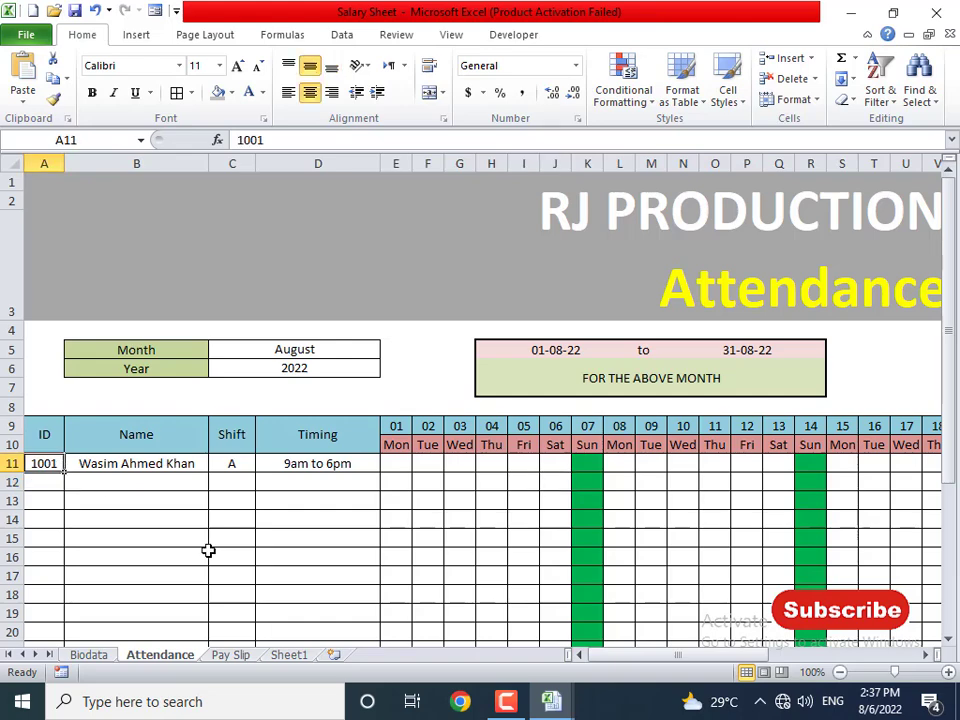
{"action": "left_click", "coordinate": [231, 655]}
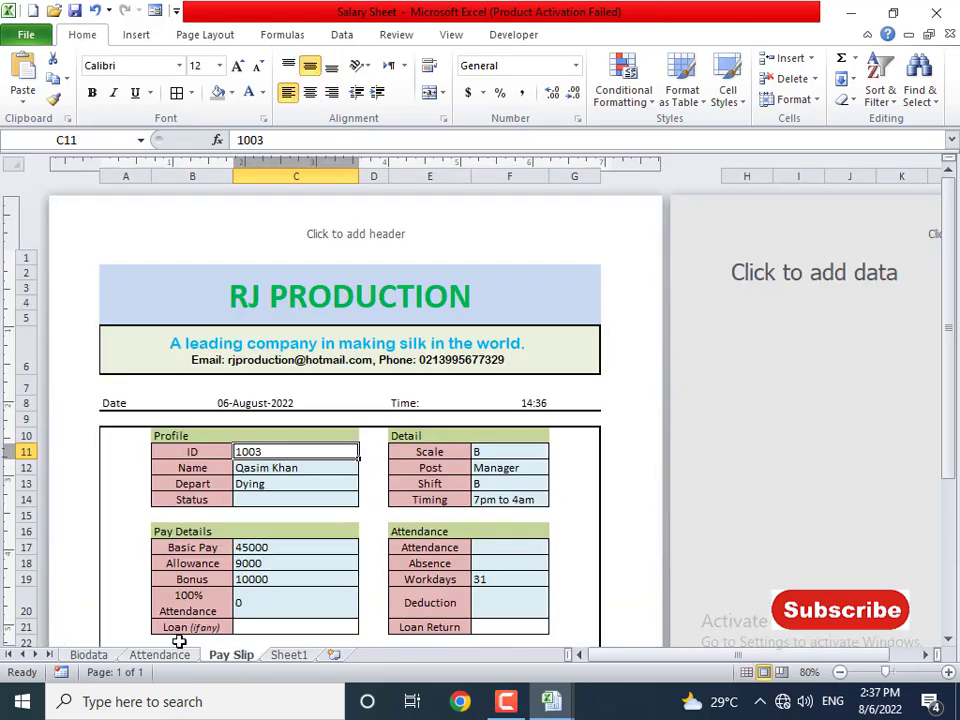
{"action": "left_click", "coordinate": [89, 655]}
- Back in the attendance workbook, enter ID 1005 in cell A15
{"action": "key", "text": "ctrl+Tab"}
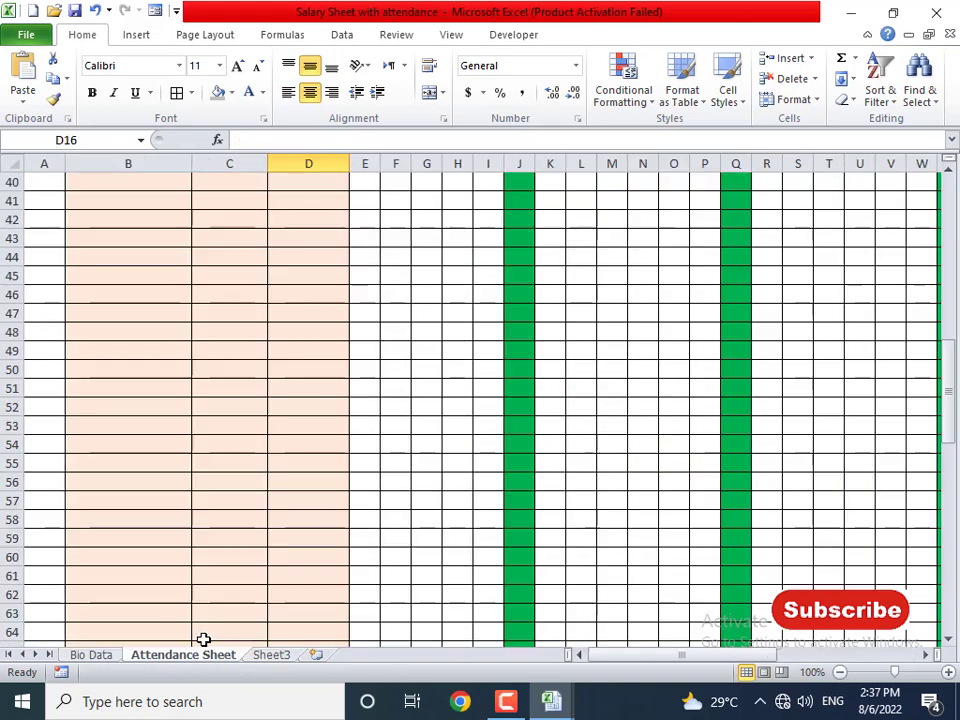
{"action": "scroll", "coordinate": [199, 394], "scroll_direction": "up", "scroll_amount": 13}
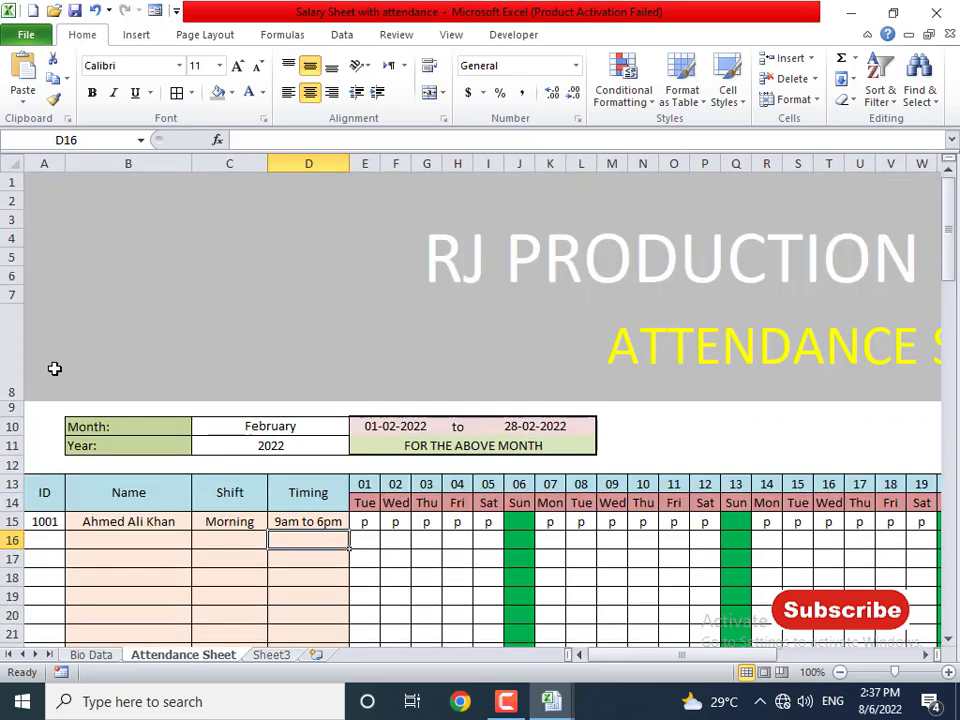
{"action": "left_click", "coordinate": [44, 521]}
{"action": "type", "text": "10"}
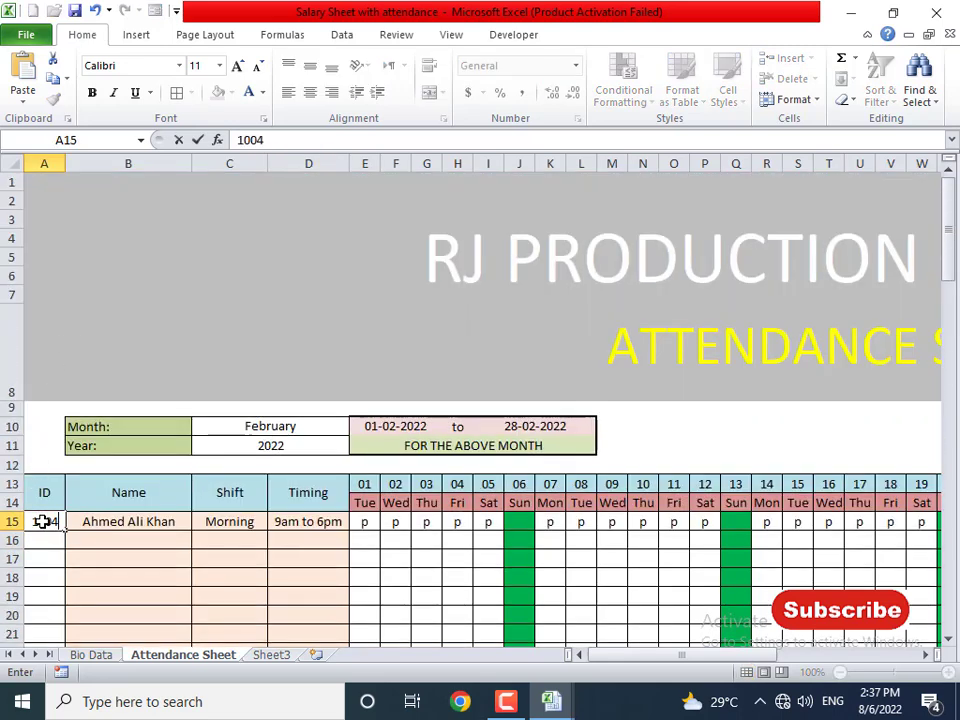
{"action": "type", "text": "05"}
{"action": "key", "text": "Return"}
- Change B15 to =IFERROR(VLOOKUP(A15,'Bio Data'!A7:I10,2,0),"") so it shows blank
{"action": "left_click", "coordinate": [44, 521]}
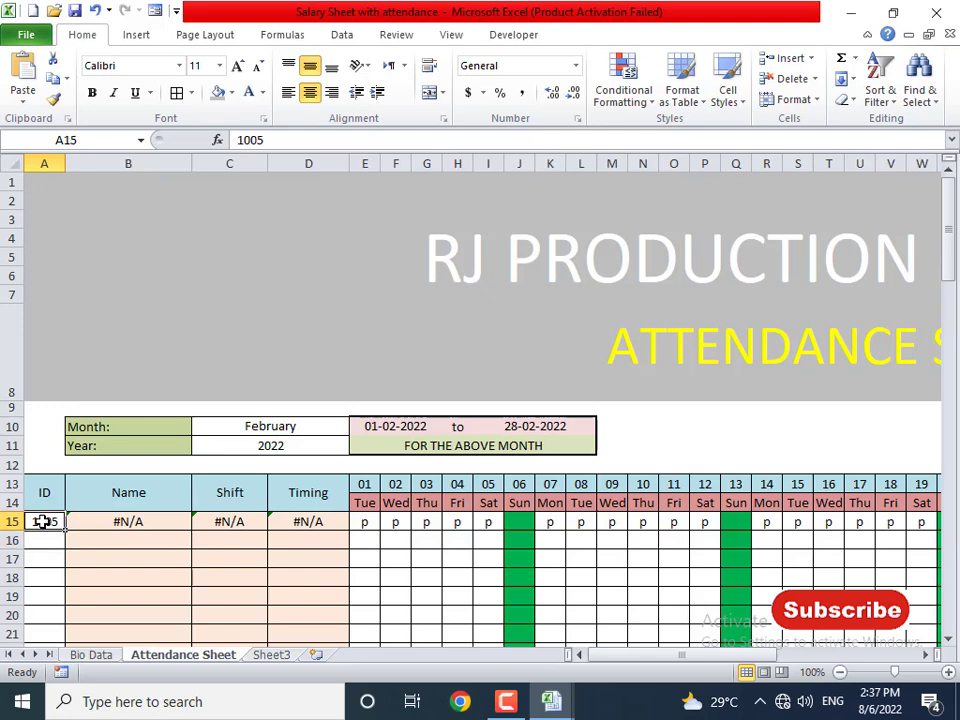
{"action": "key", "text": "Right"}
{"action": "key", "text": "Right"}
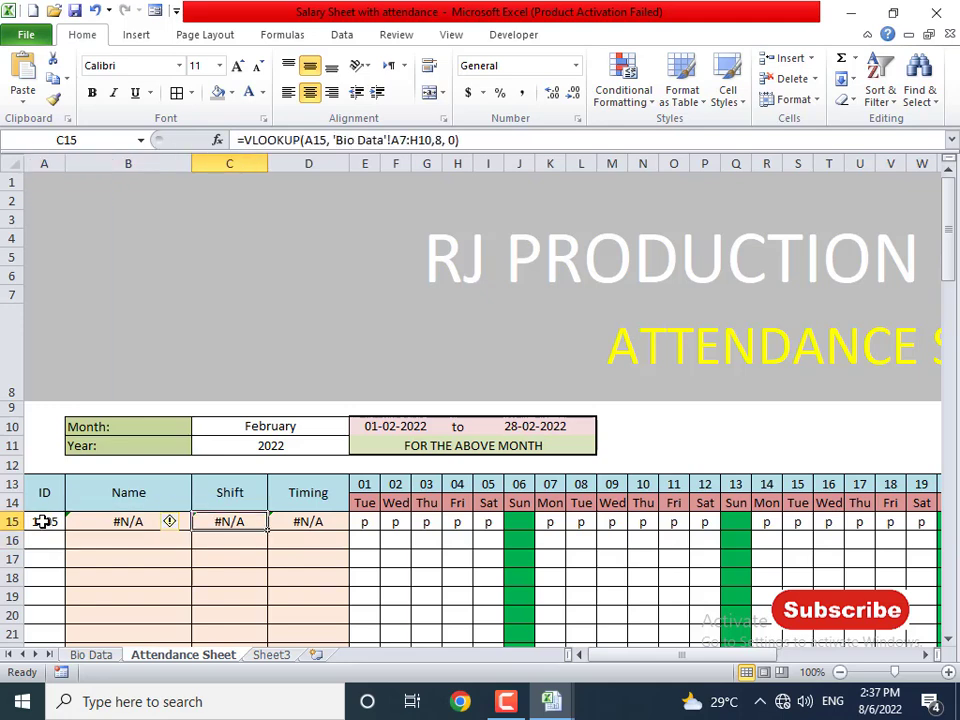
{"action": "key", "text": "Right"}
{"action": "left_click", "coordinate": [44, 521]}
{"action": "key", "text": "Right"}
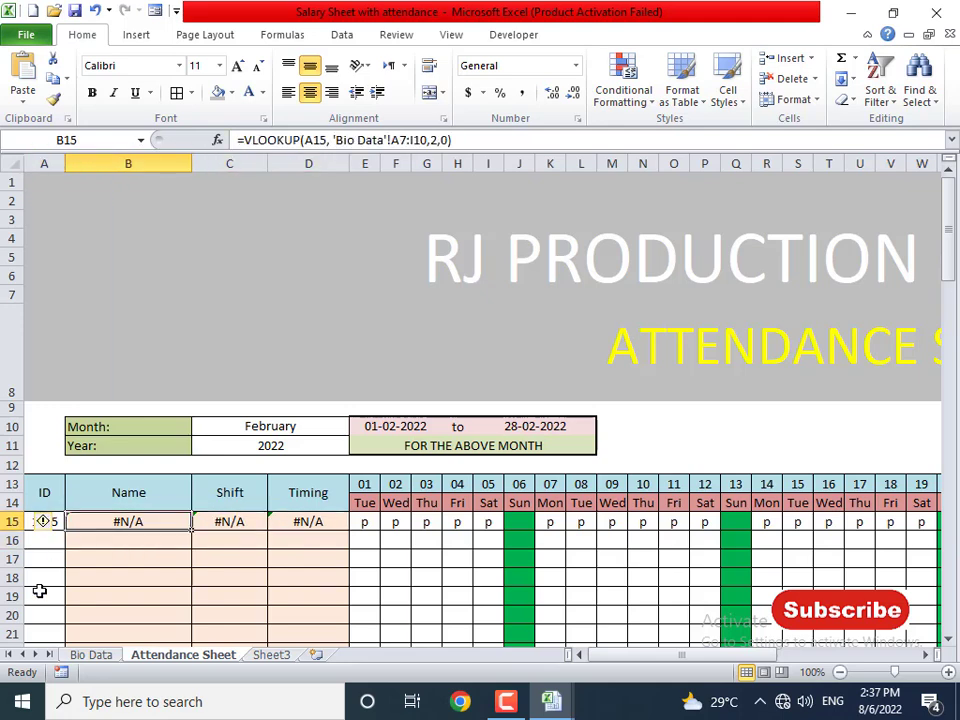
{"action": "left_click", "coordinate": [250, 141]}
{"action": "type", "text": "iferror("}
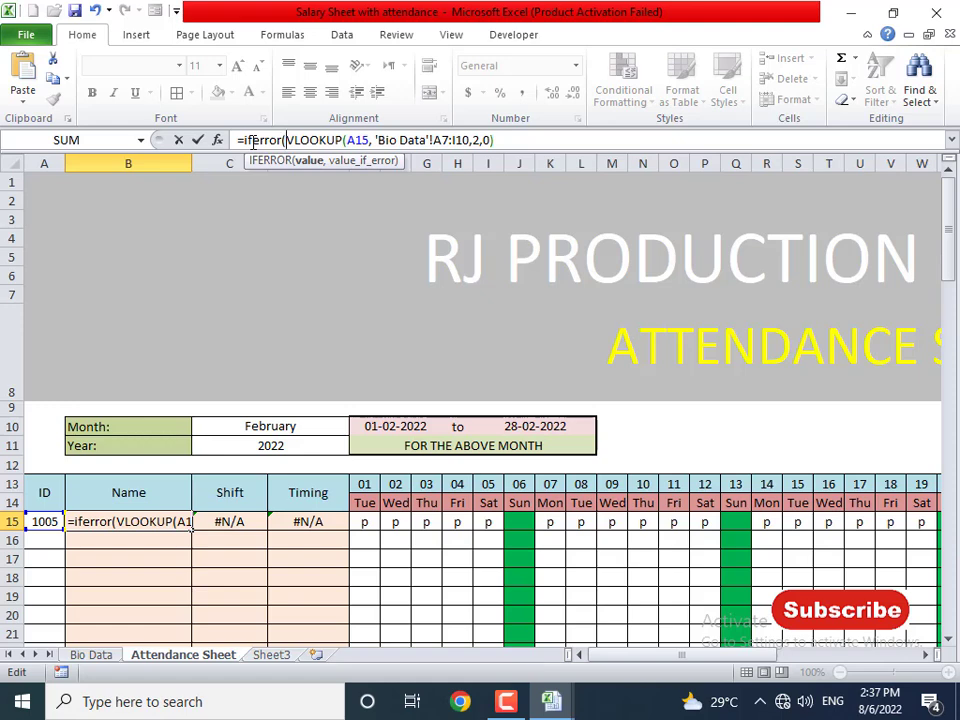
{"action": "key", "text": "End"}
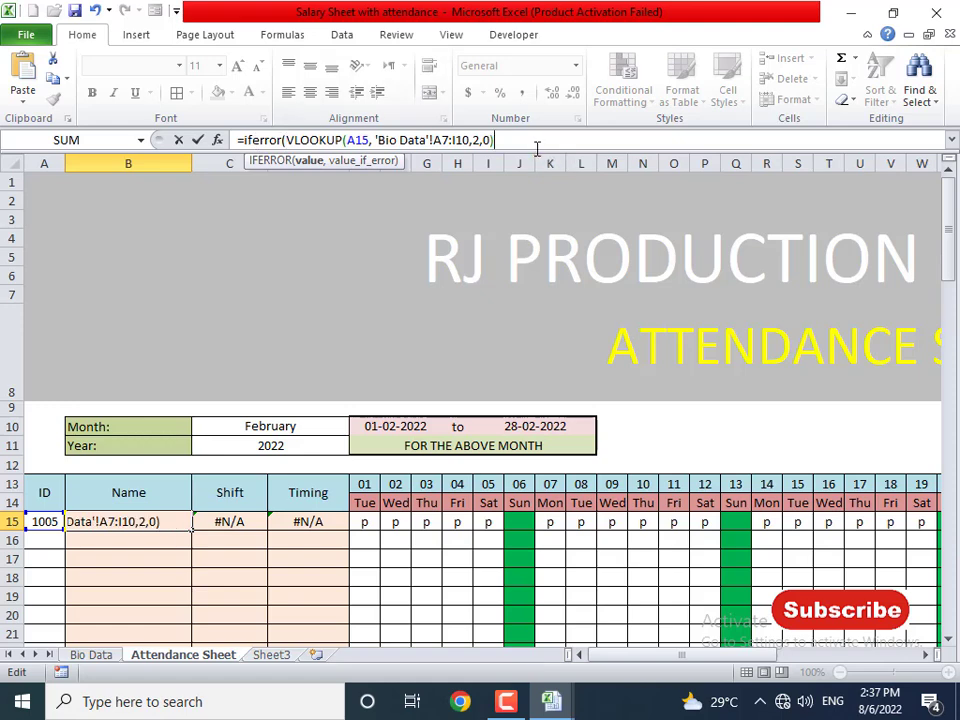
{"action": "type", "text": ","}
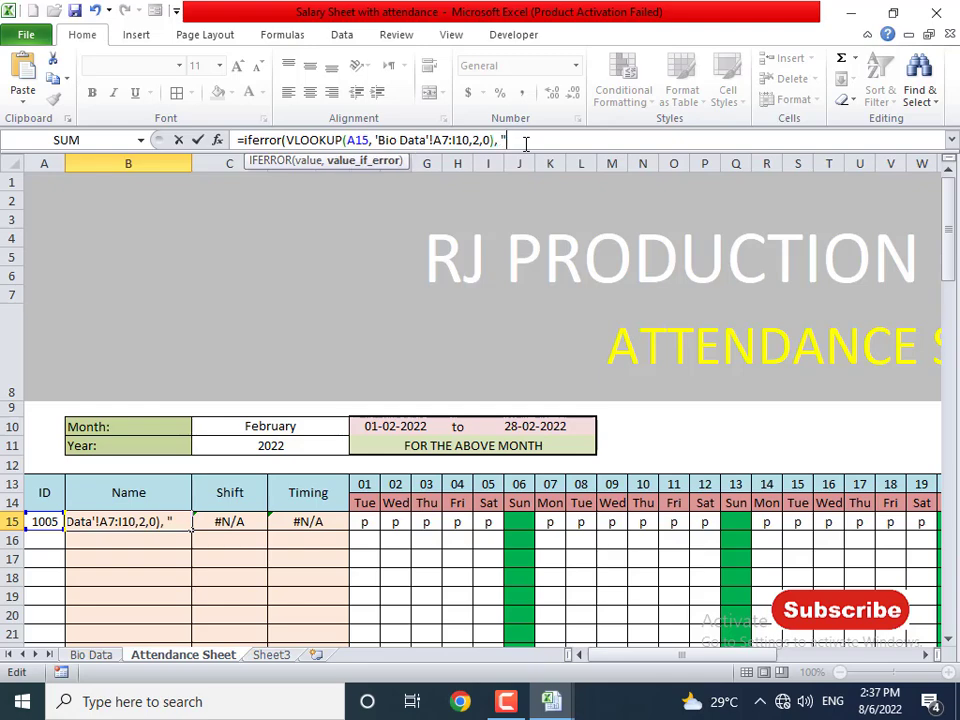
{"action": "key", "text": "Return"}
{"action": "key", "text": "Return"}
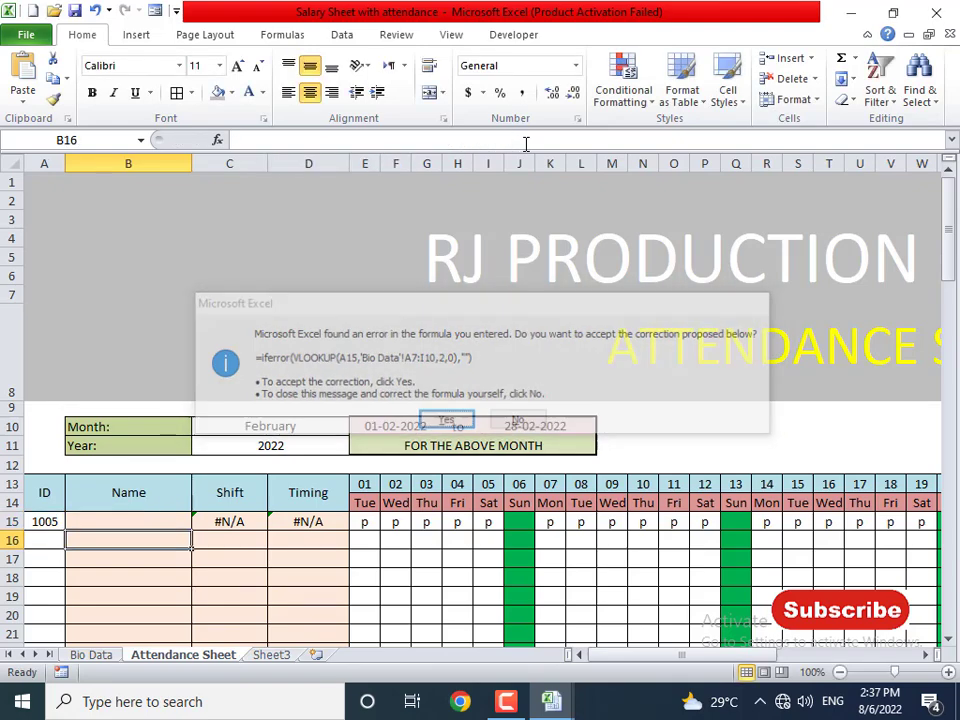
{"action": "key", "text": "Up"}
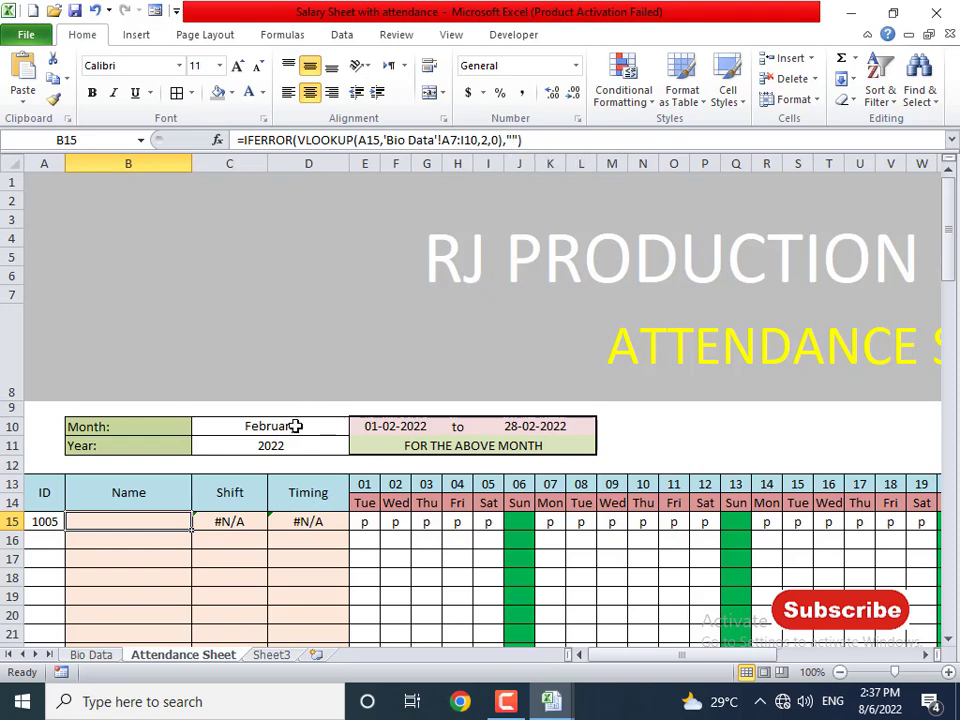
- Wrap the Shift lookup in C15 in IFERROR with a blank "" fallback
{"action": "left_click", "coordinate": [240, 521]}
{"action": "double_click", "coordinate": [240, 521]}
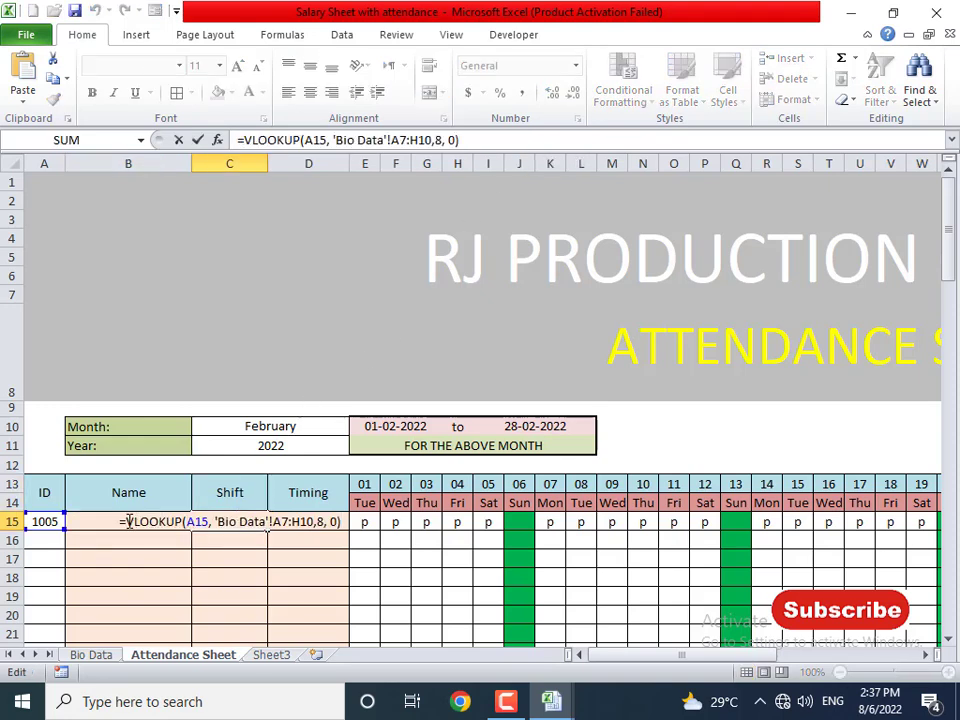
{"action": "type", "text": "iferror("}
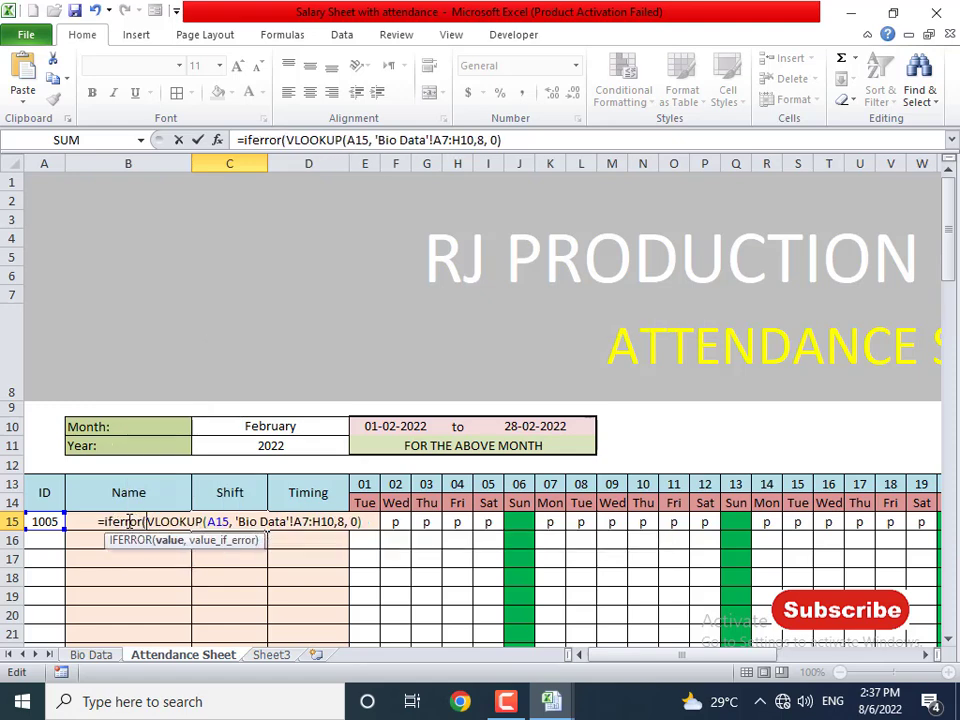
{"action": "key", "text": "End"}
{"action": "type", "text": ", \"\""}
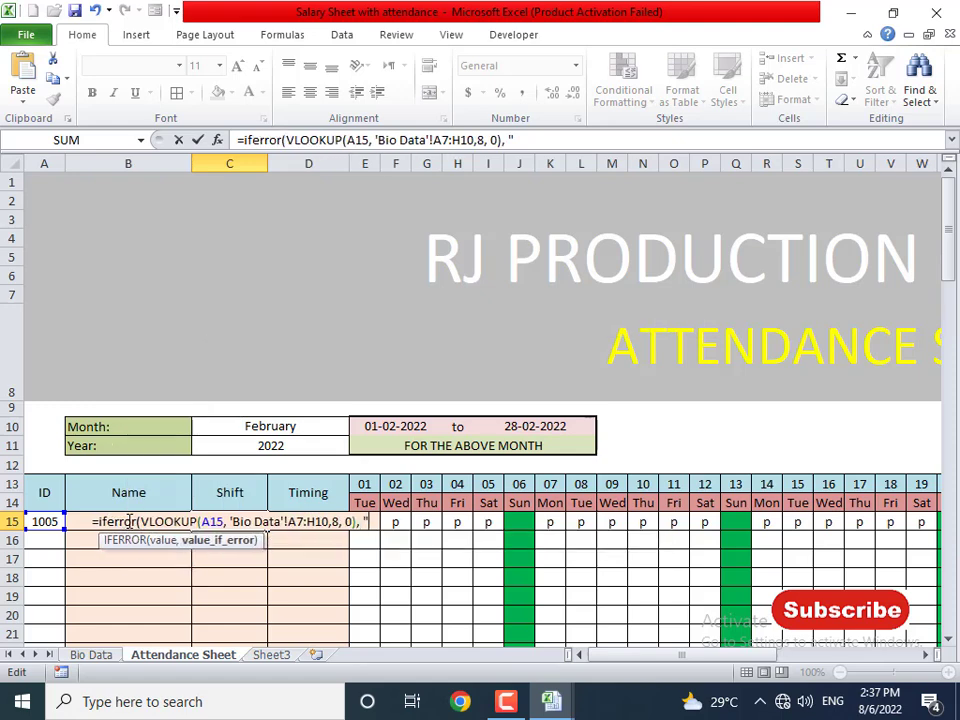
{"action": "key", "text": "Return"}
{"action": "key", "text": "Return"}
{"action": "key", "text": "Up"}
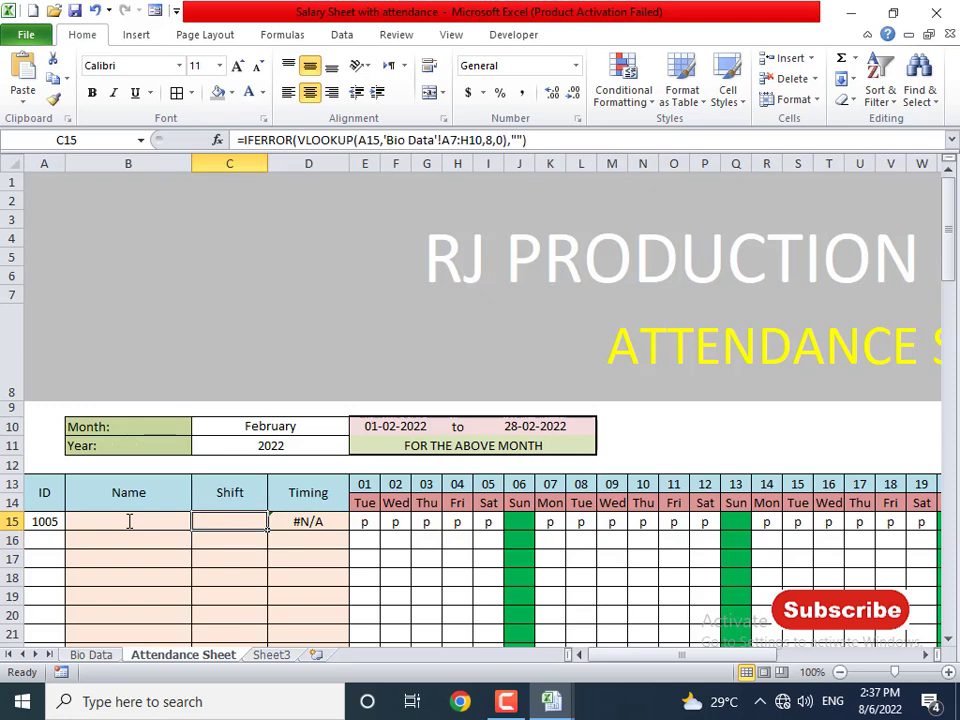
- Wrap the Timing lookup in D15 in IFERROR with a blank "" fallback
{"action": "key", "text": "Right"}
{"action": "key", "text": "F2"}
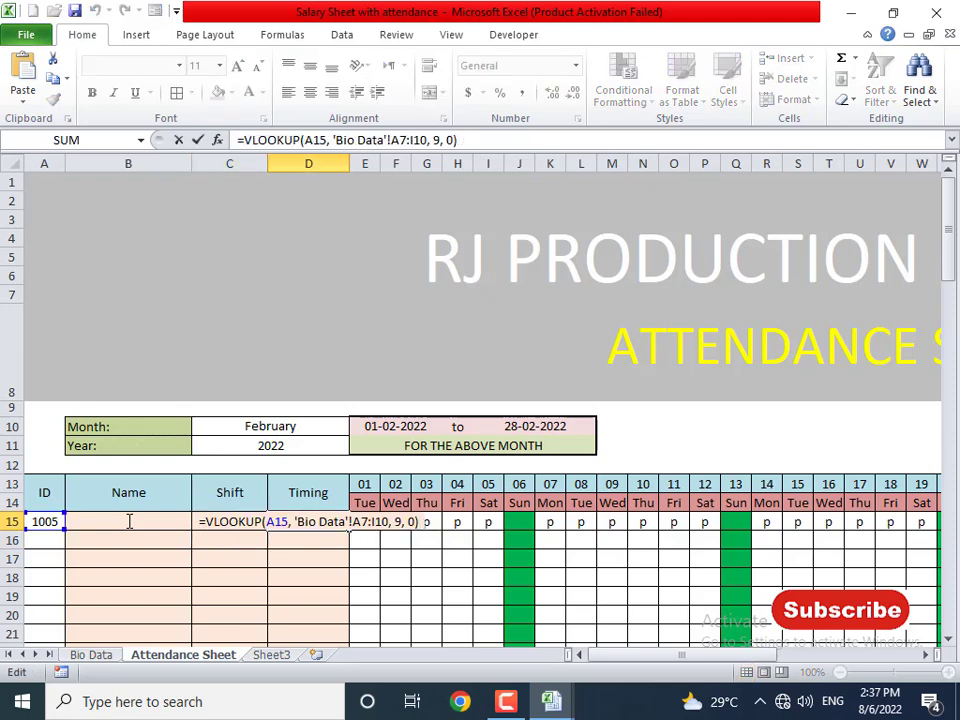
{"action": "type", "text": "iferror("}
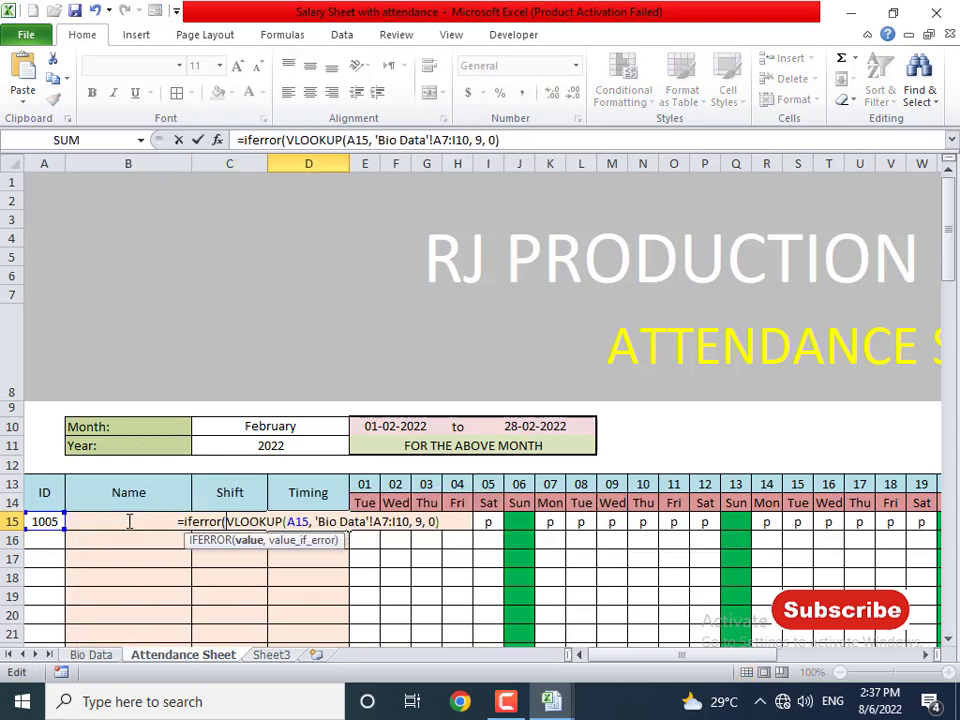
{"action": "key", "text": "End"}
{"action": "type", "text": ", \"\")"}
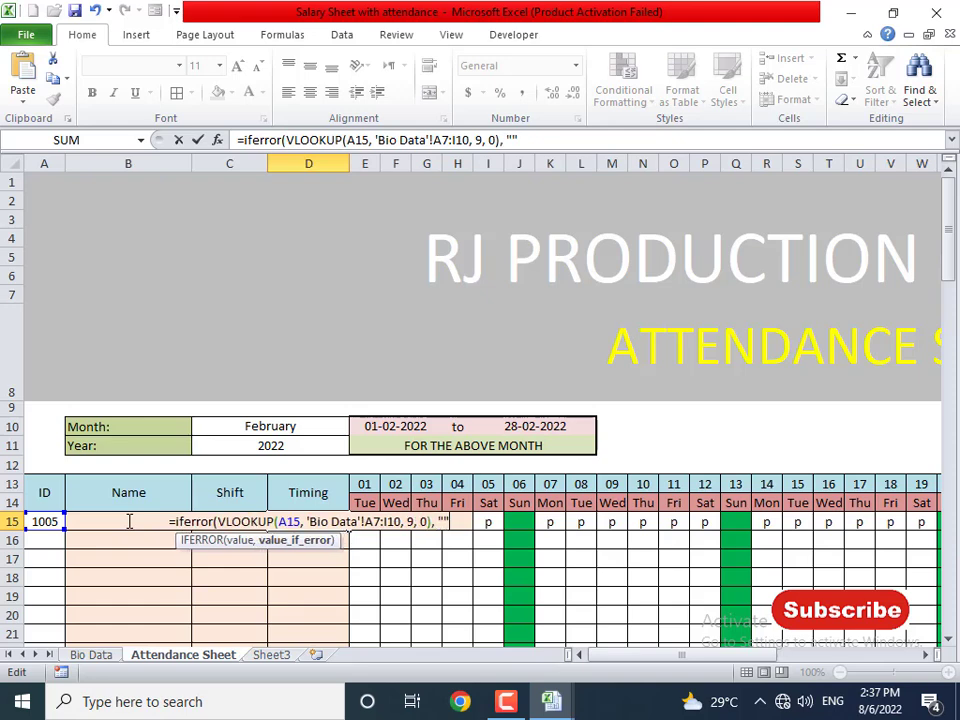
{"action": "key", "text": "Return"}
{"action": "key", "text": "Up"}
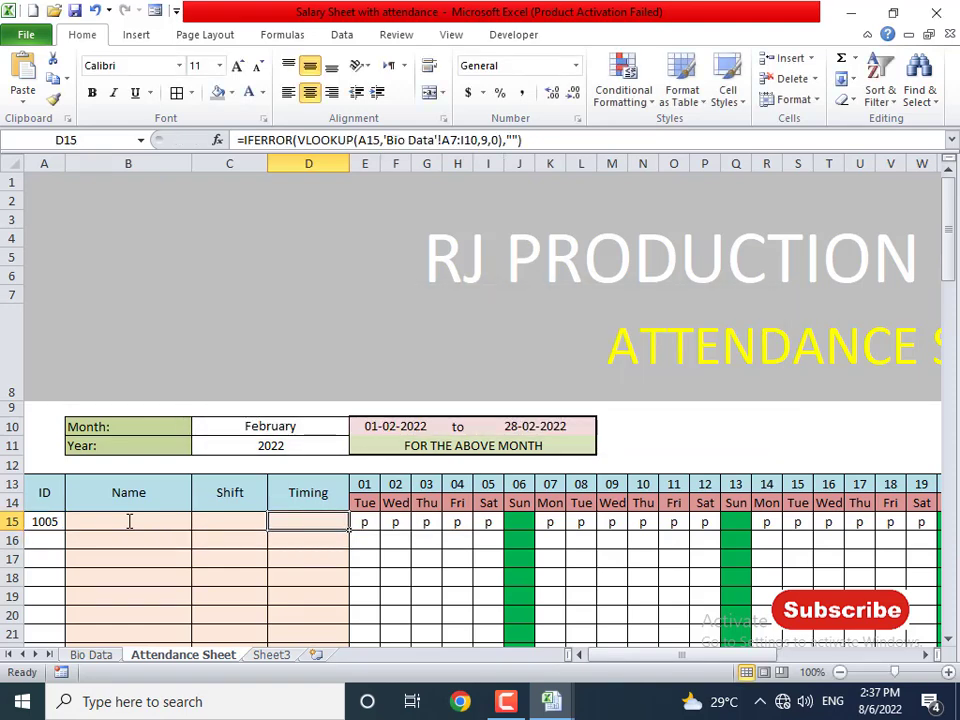
- Fill the Name, Shift and Timing formulas from B15:D15 down to row 107
{"action": "left_click_drag", "start_coordinate": [131, 522], "coordinate": [336, 523]}
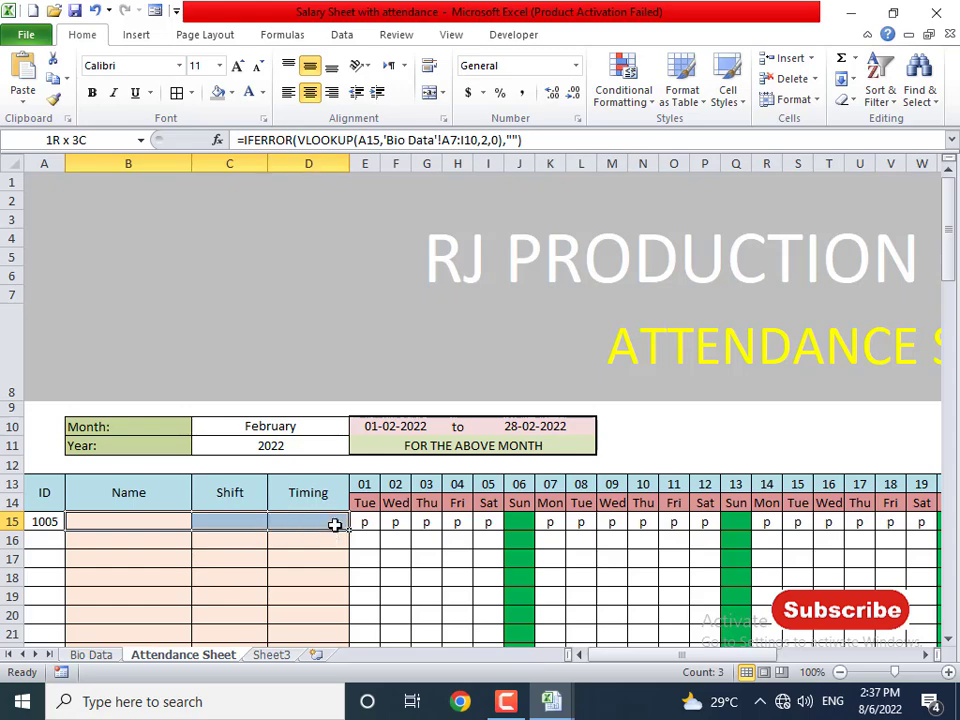
{"action": "scroll", "coordinate": [330, 556], "scroll_direction": "down", "scroll_amount": 3}
{"action": "left_click_drag", "start_coordinate": [349, 286], "coordinate": [317, 581]}
{"action": "scroll", "coordinate": [317, 581], "scroll_direction": "up", "scroll_amount": 20}
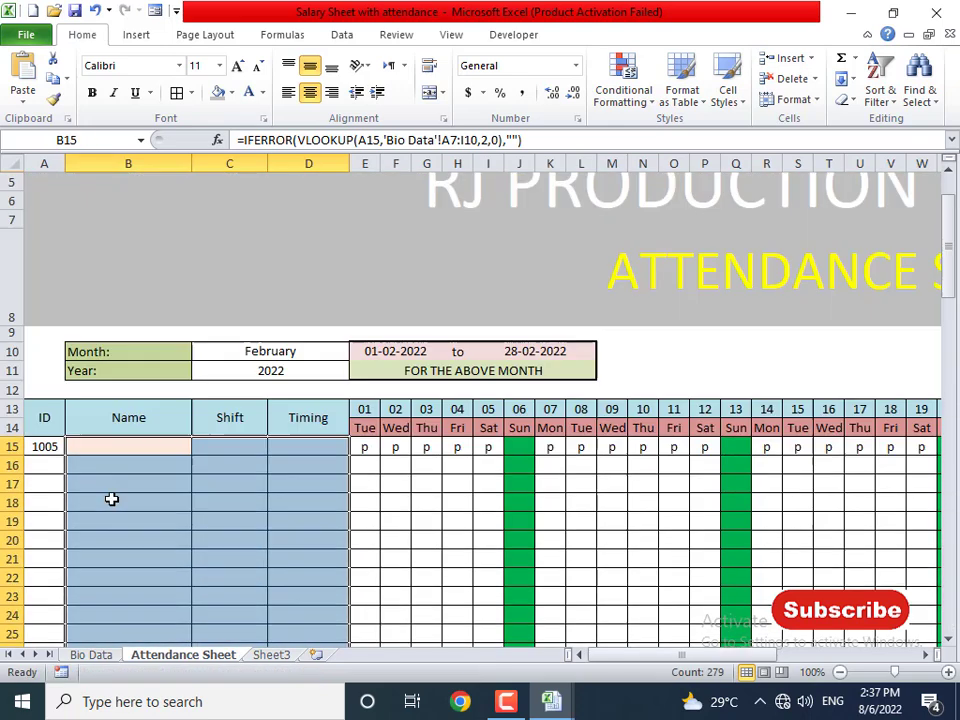
- Enter trial IDs 1006 and 1004 in cells A16 and A17
{"action": "left_click", "coordinate": [47, 538]}
{"action": "type", "text": "10"}
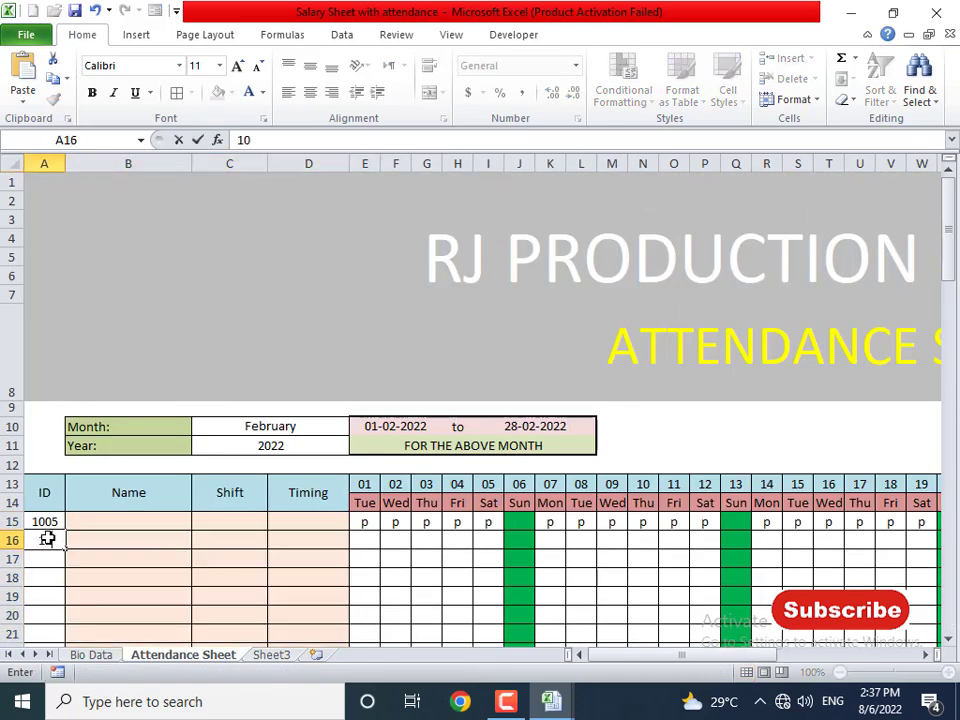
{"action": "type", "text": "06"}
{"action": "key", "text": "Return"}
{"action": "type", "text": "1004"}
{"action": "key", "text": "Return"}
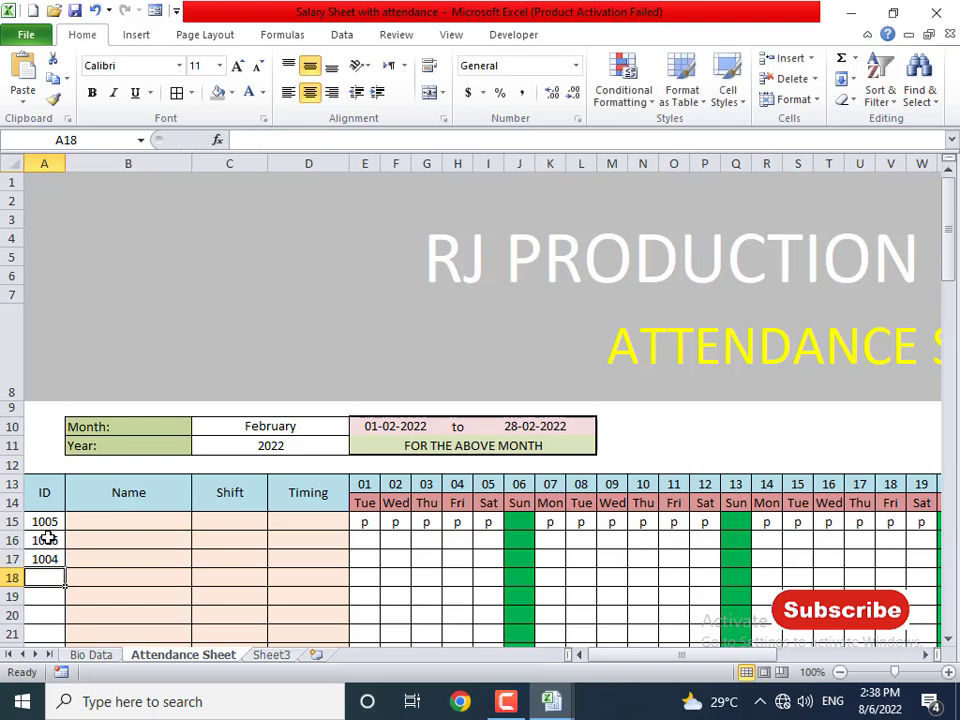
- Clear the trial IDs and enter 1001 in A15 so its lookups populate
{"action": "key", "text": "Up"}
{"action": "key", "text": "shift+Up"}
{"action": "key", "text": "shift+Up"}
{"action": "key", "text": "Delete"}
{"action": "type", "text": "1"}
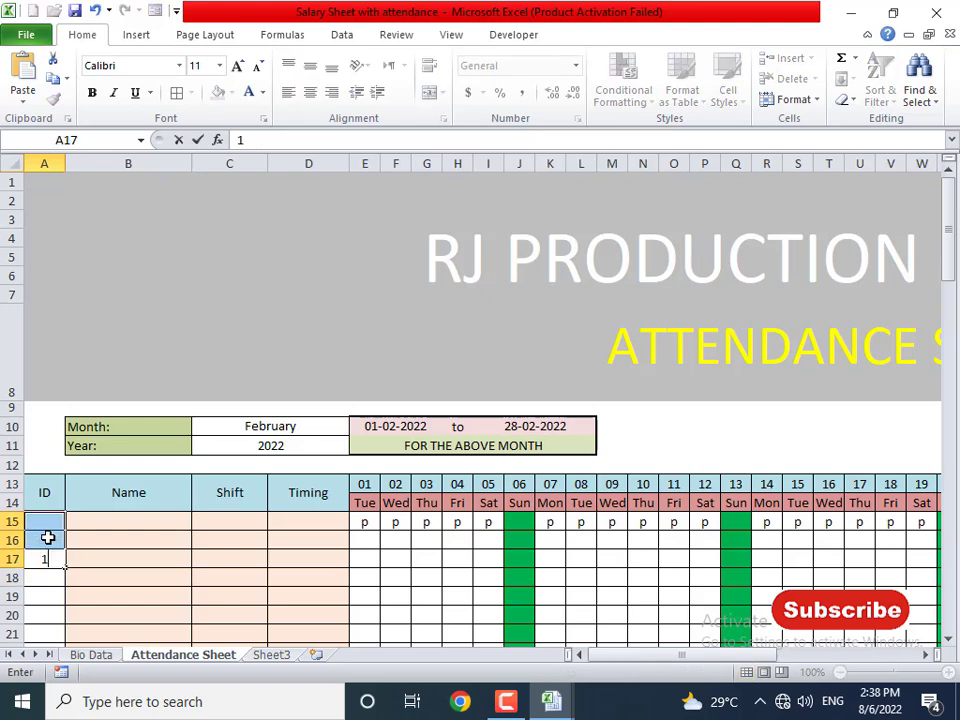
{"action": "type", "text": "00"}
{"action": "key", "text": "Escape"}
{"action": "key", "text": "Up"}
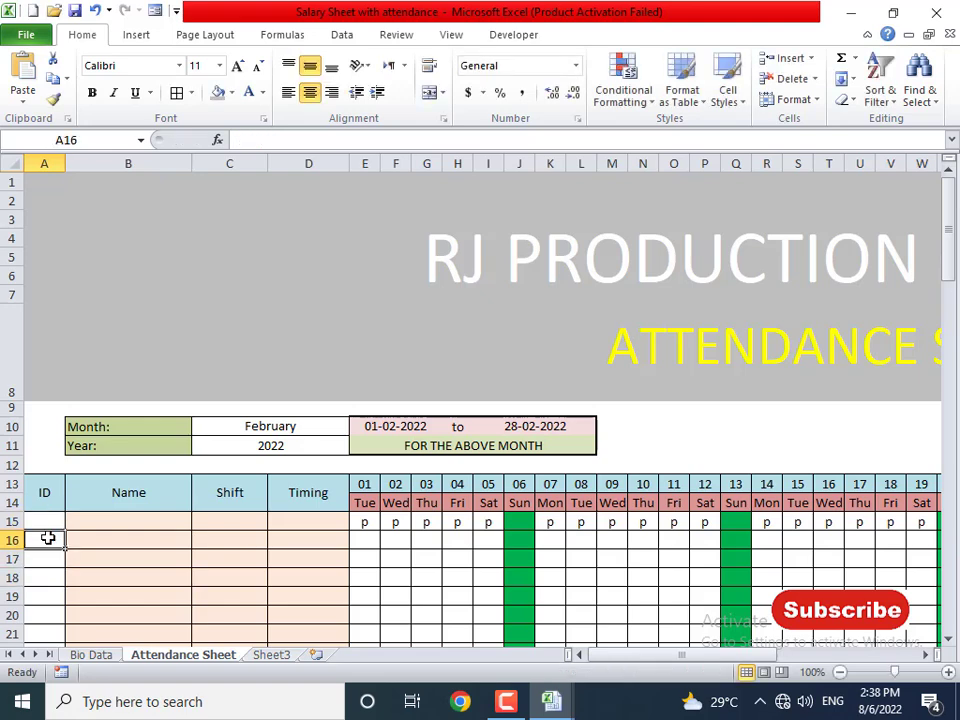
{"action": "key", "text": "Up"}
{"action": "type", "text": "1001"}
{"action": "key", "text": "Return"}
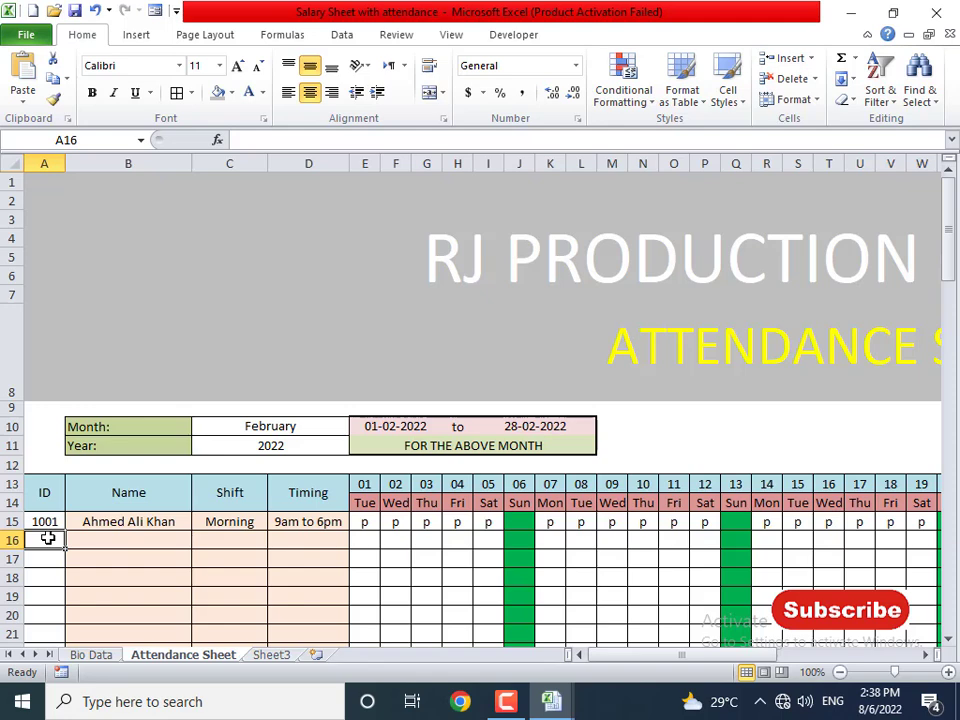
- Enter ID 1002 in A16 so the second employee's name, shift and timing fill in
{"action": "type", "text": "10"}
{"action": "key", "text": "Return"}
{"action": "key", "text": "Right"}
{"action": "key", "text": "Right"}
{"action": "key", "text": "Right"}
{"action": "key", "text": "Right"}
{"action": "key", "text": "Right"}
{"action": "key", "text": "Right"}
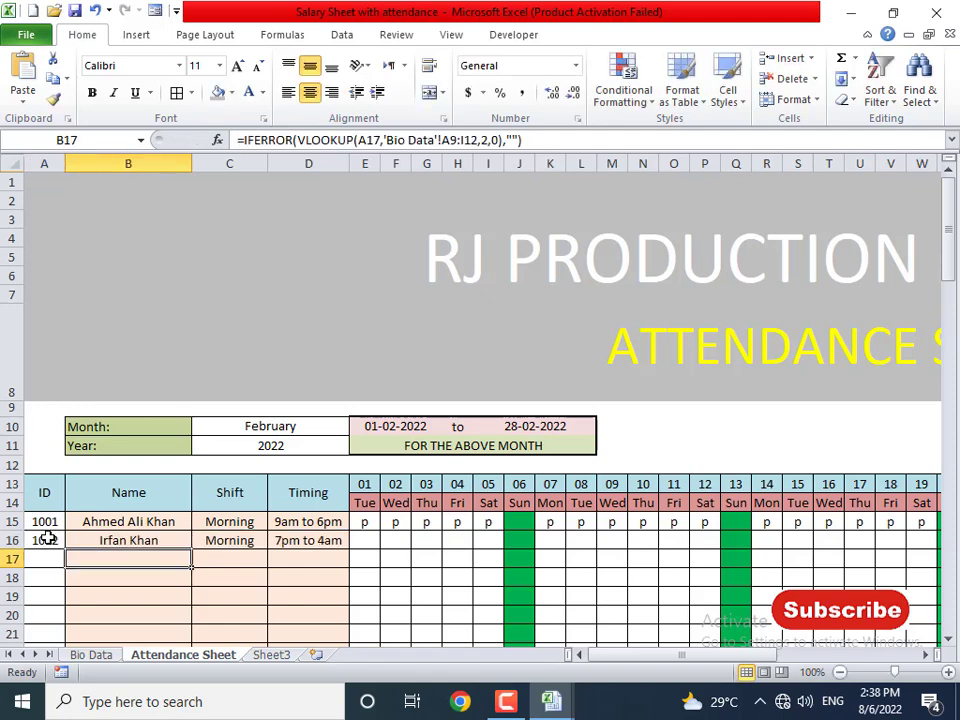
{"action": "key", "text": "Up"}
{"action": "key", "text": "Left"}
{"action": "key", "text": "Left"}
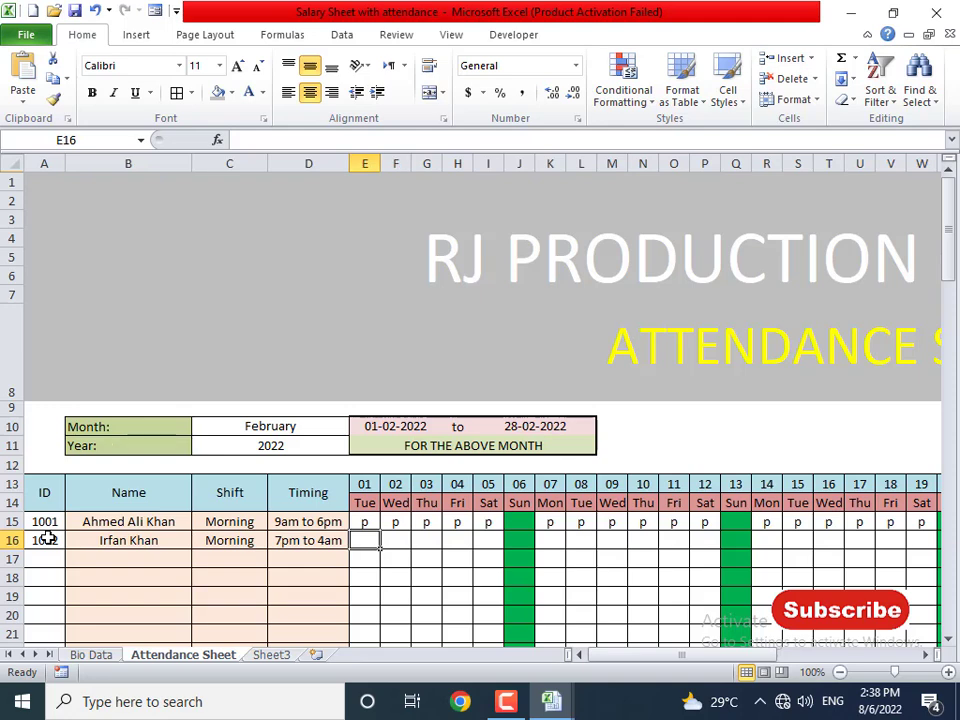
{"action": "key", "text": "Left"}
{"action": "key", "text": "Left"}
{"action": "key", "text": "Left"}
{"action": "key", "text": "Left"}
{"action": "key", "text": "Down"}
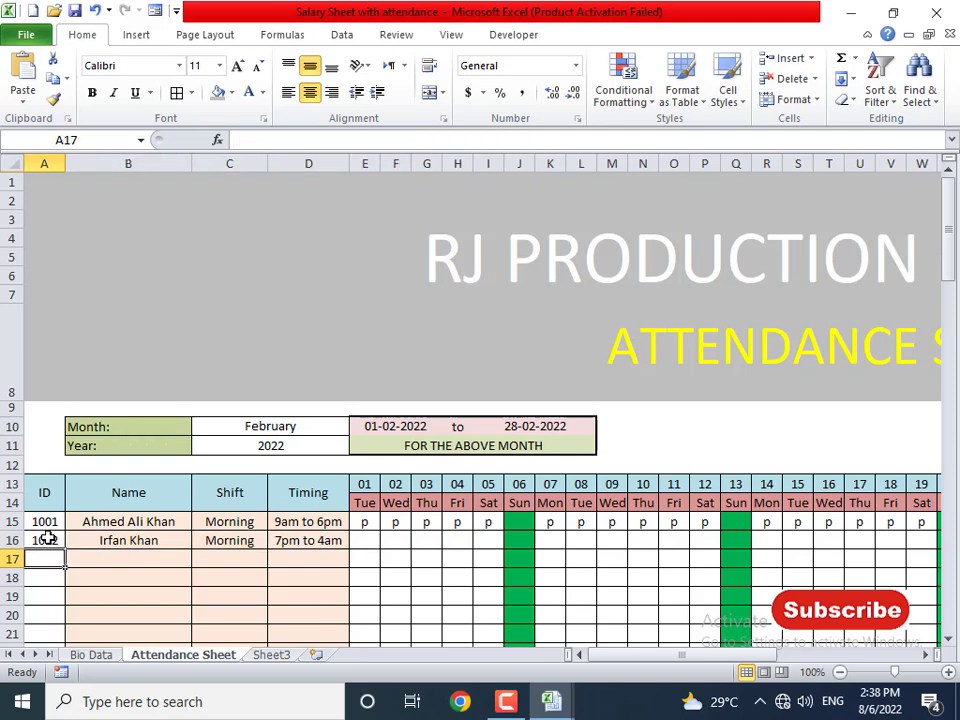
- Enter IDs 1003, 1004, 1005 and 1006 down A17:A20
{"action": "type", "text": "1003"}
{"action": "key", "text": "Return"}
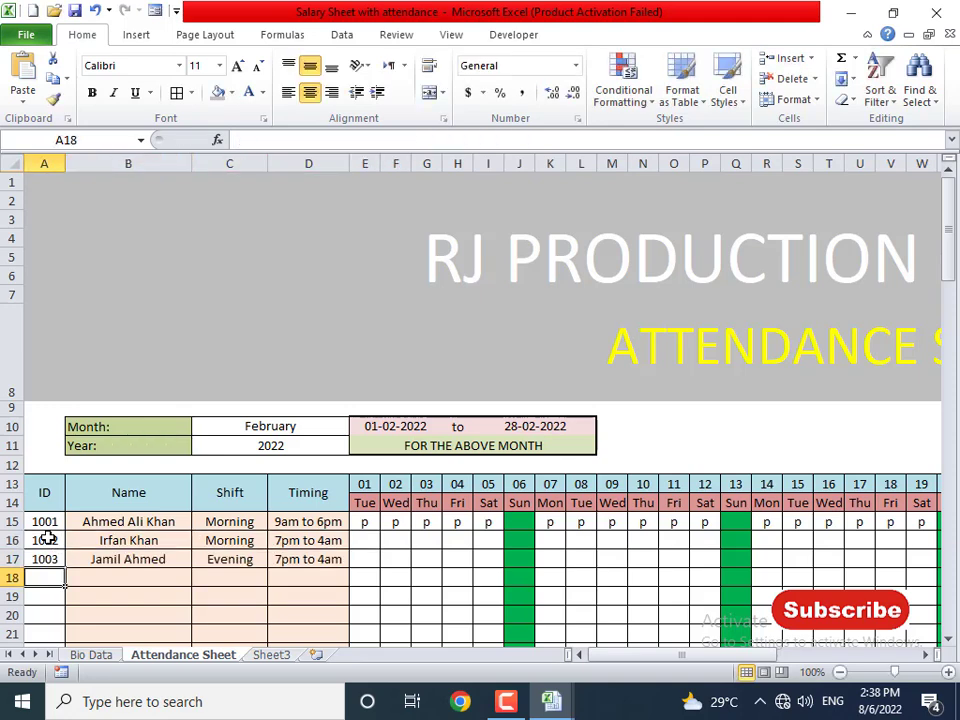
{"action": "type", "text": "1004"}
{"action": "key", "text": "Return"}
{"action": "type", "text": "1005"}
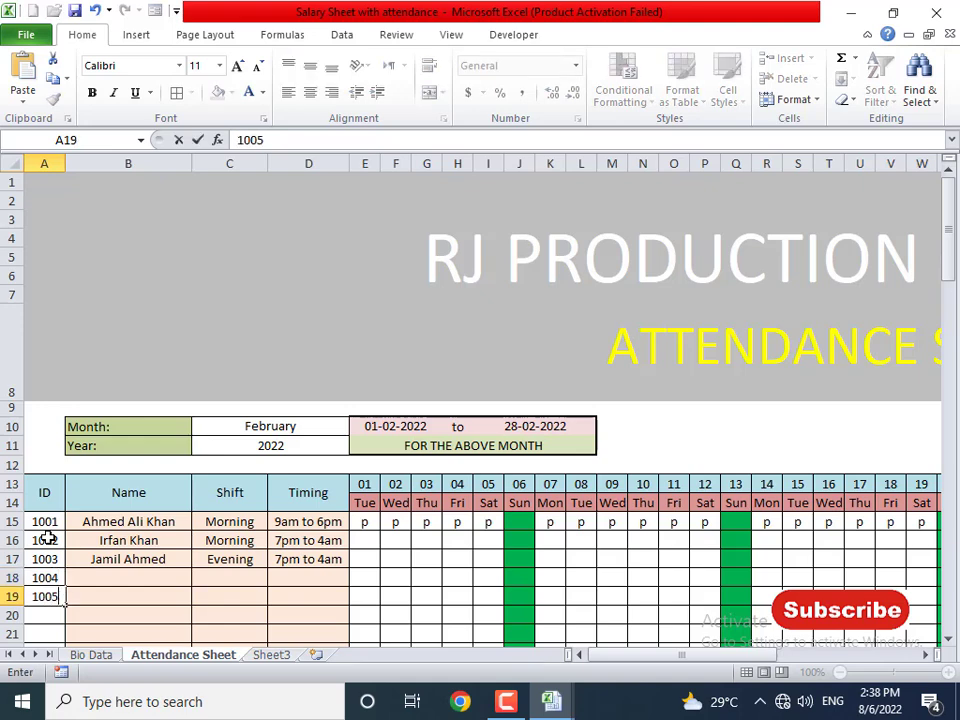
{"action": "key", "text": "Return"}
{"action": "type", "text": "1006"}
{"action": "key", "text": "Return"}
- Enter IDs 1007 and 1008 in A21:A22, correcting the mistyped 1000
{"action": "type", "text": "1000"}
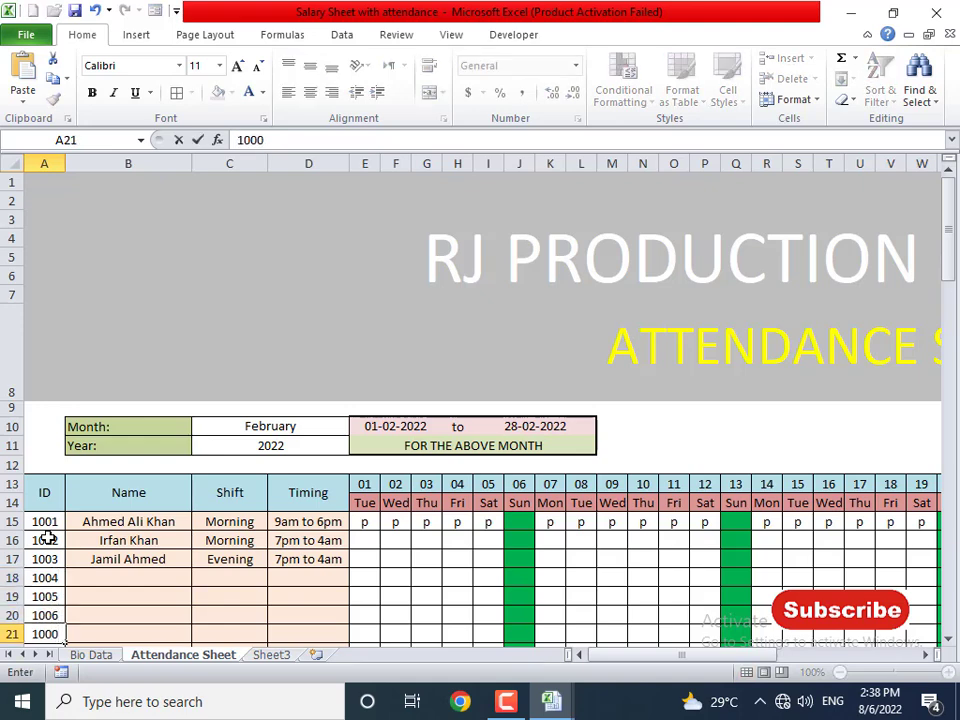
{"action": "key", "text": "BackSpace"}
{"action": "type", "text": "7"}
{"action": "key", "text": "Return"}
{"action": "type", "text": "1008"}
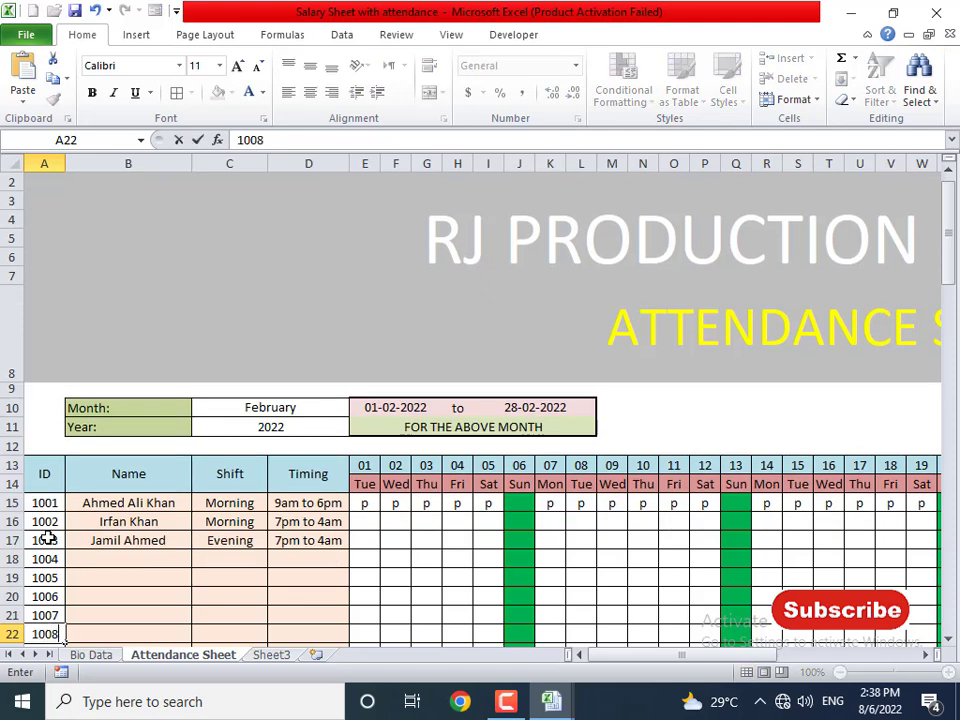
{"action": "key", "text": "Up"}
{"action": "key", "text": "Up"}
{"action": "key", "text": "Up"}
{"action": "key", "text": "Up"}
{"action": "key", "text": "Right"}
{"action": "key", "text": "Right"}
{"action": "key", "text": "Right"}
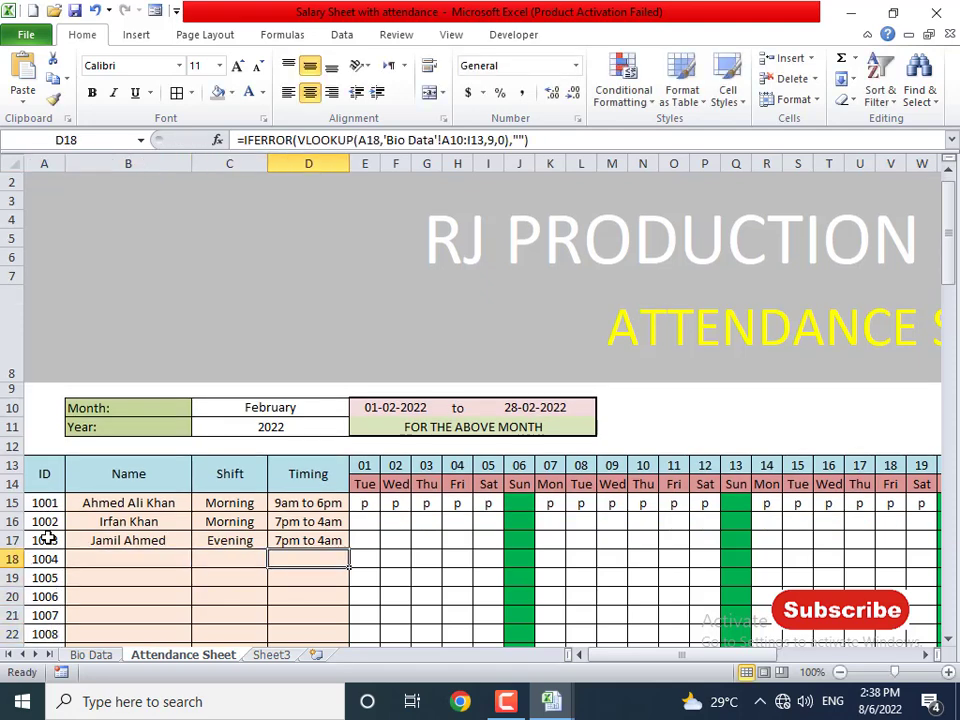
{"action": "key", "text": "Right"}
{"action": "key", "text": "Up"}
{"action": "key", "text": "Up"}
- Mark days 01 to 03 present with p for rows 16 and 17
{"action": "type", "text": "p"}
{"action": "key", "text": "Return"}
{"action": "type", "text": "p"}
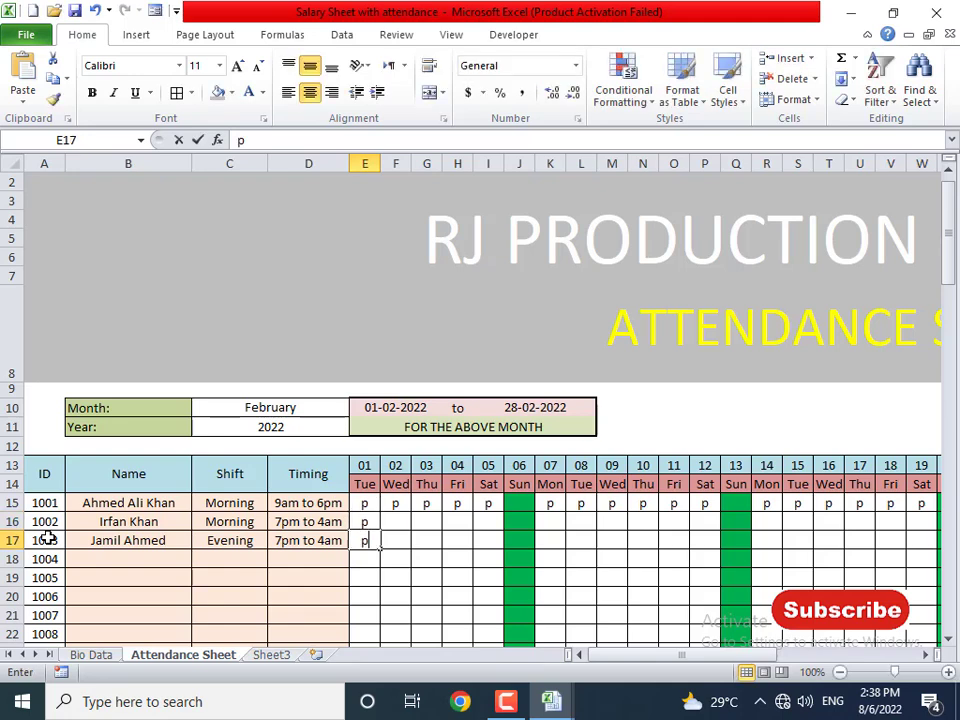
{"action": "key", "text": "Right"}
{"action": "key", "text": "Up"}
{"action": "type", "text": "p"}
{"action": "key", "text": "Return"}
{"action": "type", "text": "p"}
{"action": "key", "text": "Right"}
{"action": "key", "text": "Up"}
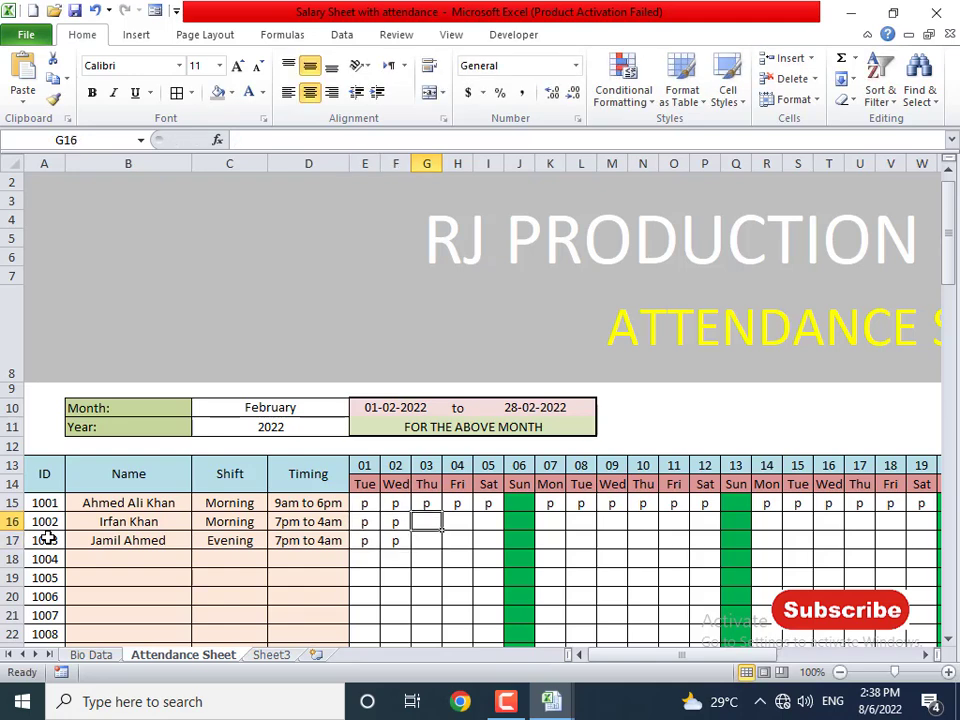
{"action": "type", "text": "p"}
{"action": "key", "text": "Return"}
- Fill p into days 04 and 05 for rows 16 and 17 at once
{"action": "type", "text": "p"}
{"action": "key", "text": "Right"}
{"action": "key", "text": "Up"}
{"action": "key", "text": "shift+Right"}
{"action": "key", "text": "shift+Down"}
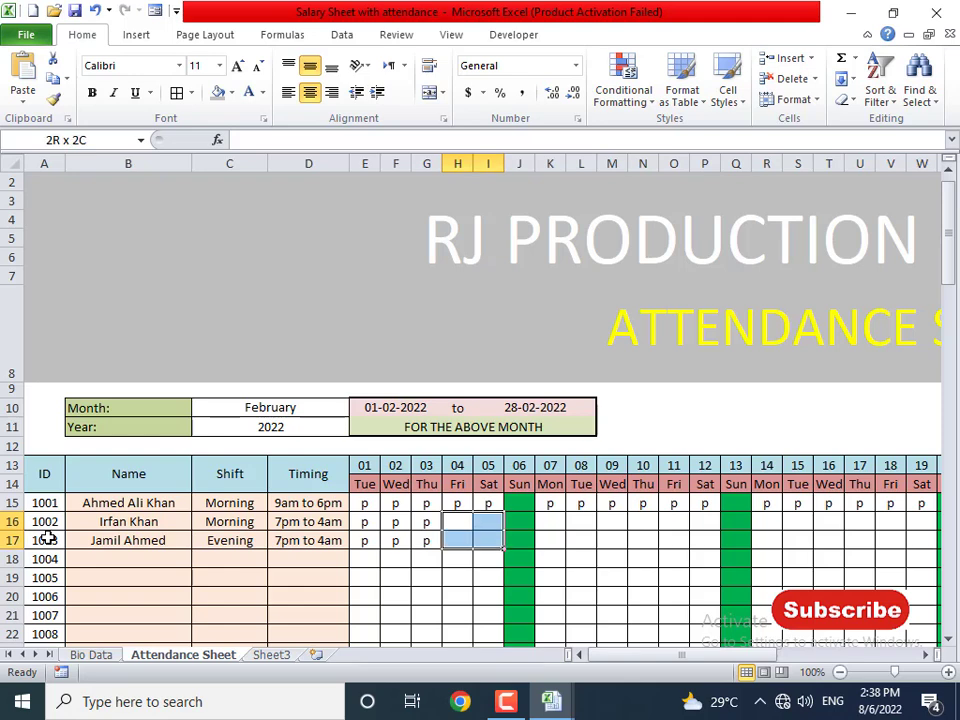
{"action": "type", "text": "p"}
{"action": "key", "text": "ctrl+Return"}
- Select days 07 to 12 for rows 16–17 and close the accidental save print output window
{"action": "key", "text": "Right"}
{"action": "key", "text": "Right"}
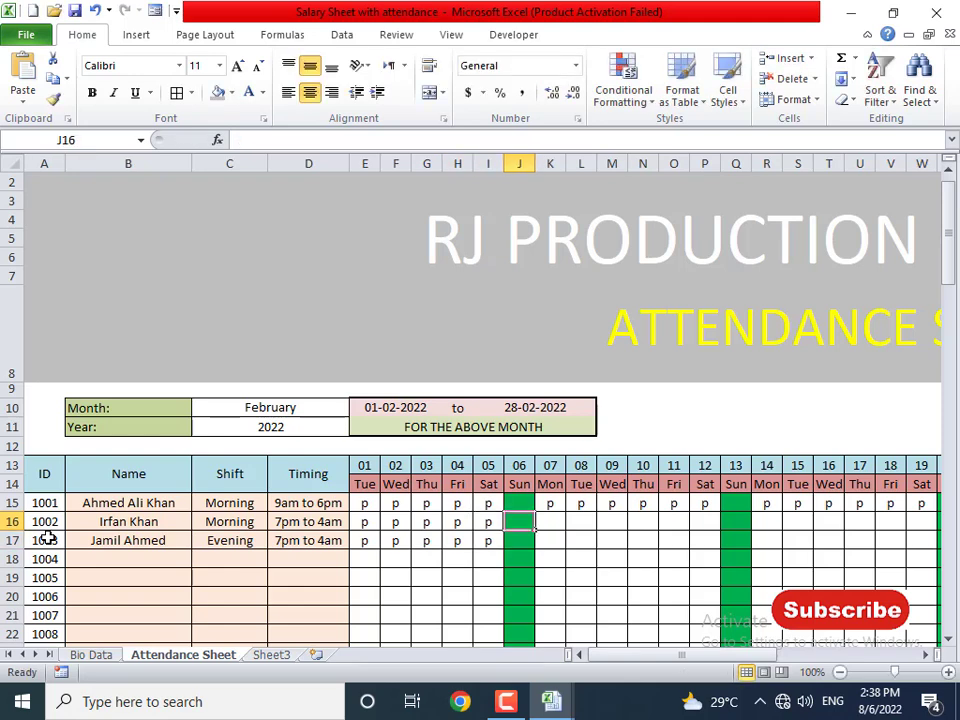
{"action": "key", "text": "Right"}
{"action": "key", "text": "shift+Right"}
{"action": "key", "text": "shift+Right"}
{"action": "key", "text": "shift+Right"}
{"action": "key", "text": "shift+Right"}
{"action": "key", "text": "shift+Right"}
{"action": "key", "text": "shift+Down"}
{"action": "key", "text": "shift+Down"}
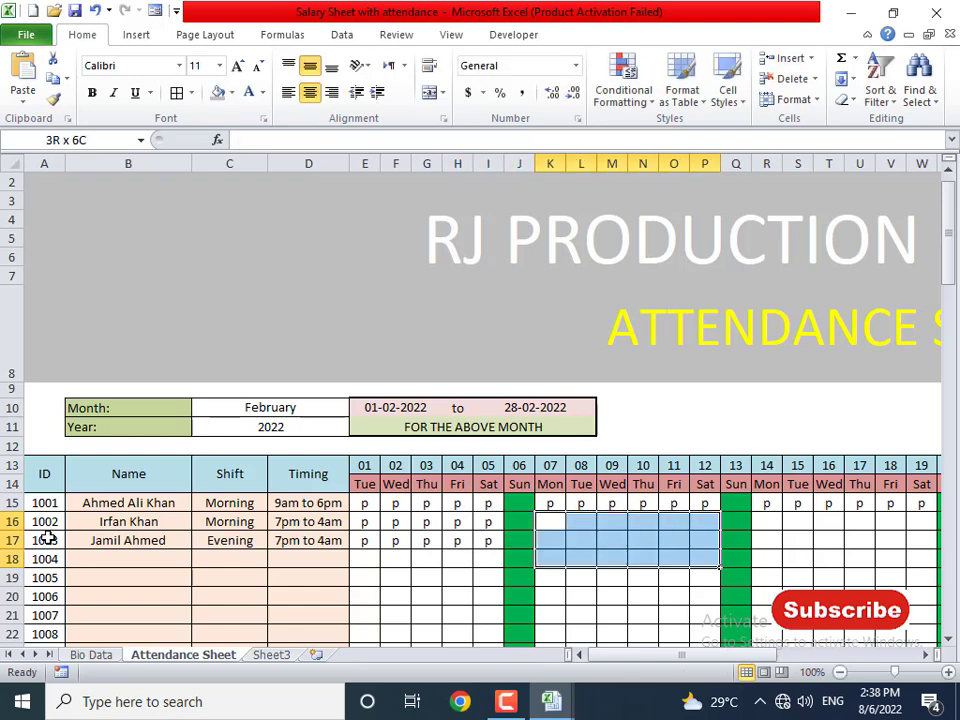
{"action": "key", "text": "shift+Up"}
{"action": "key", "text": "ctrl+p"}
{"action": "key", "text": "Return"}
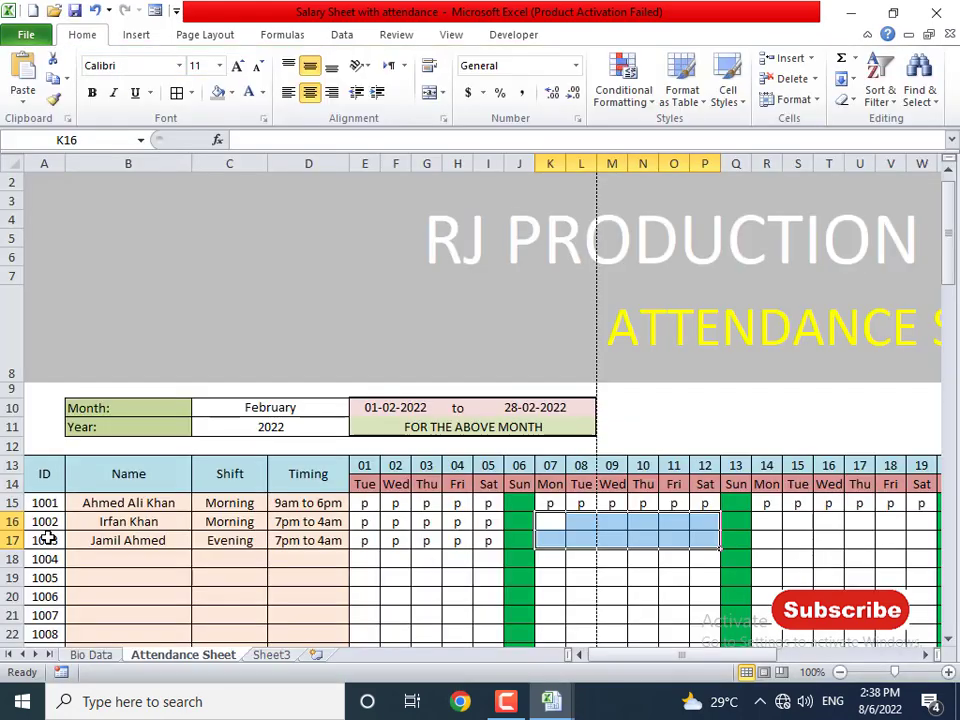
{"action": "left_click", "coordinate": [877, 620]}
- Fill p into days 14 to 19 for rows 16 and 17
{"action": "left_click", "coordinate": [769, 521]}
{"action": "key", "text": "shift+Down"}
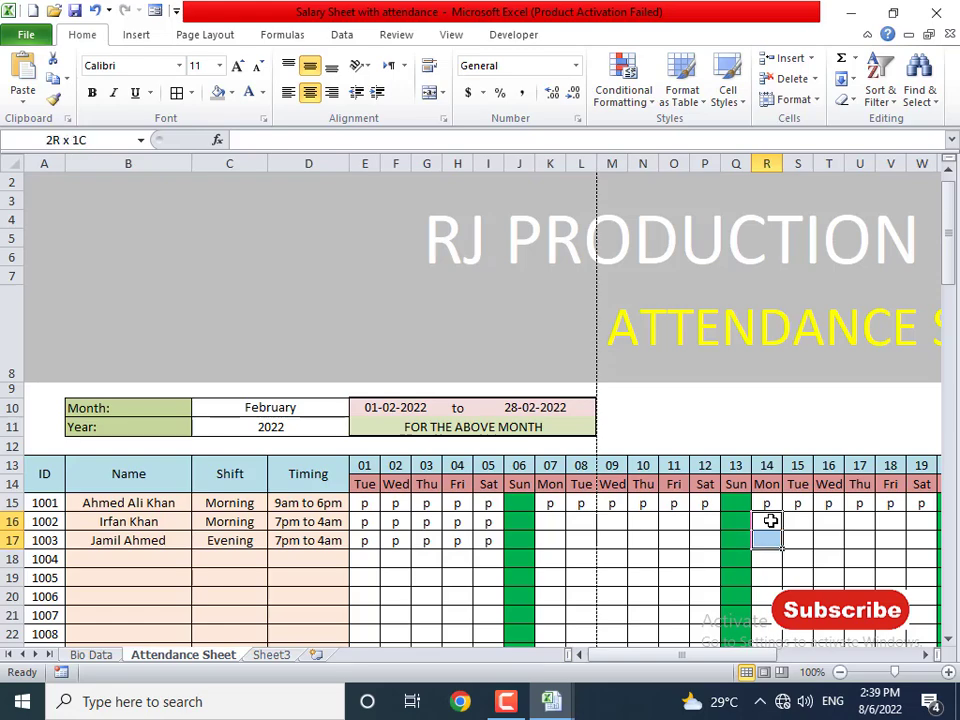
{"action": "key", "text": "shift+Right"}
{"action": "key", "text": "shift+Right"}
{"action": "key", "text": "shift+Right"}
{"action": "key", "text": "shift+Right"}
{"action": "key", "text": "shift+Right"}
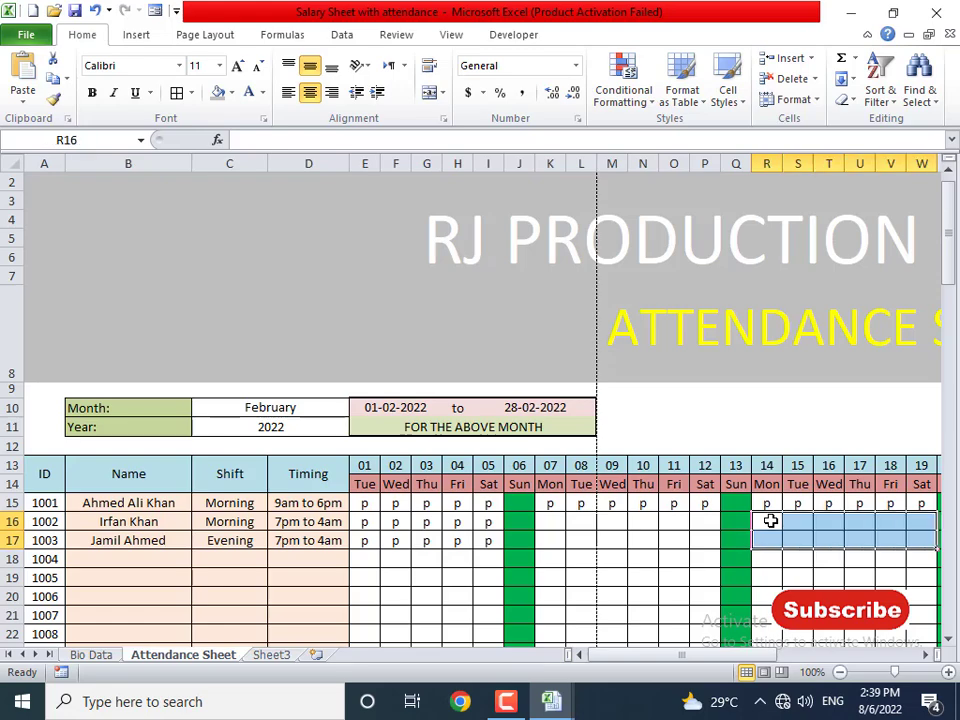
{"action": "type", "text": "p"}
{"action": "key", "text": "ctrl+Return"}
{"action": "key", "text": "Right"}
{"action": "key", "text": "Right"}
{"action": "key", "text": "Right"}
{"action": "key", "text": "Right"}
{"action": "key", "text": "Right"}
{"action": "key", "text": "Right"}
{"action": "key", "text": "Right"}
{"action": "key", "text": "Right"}
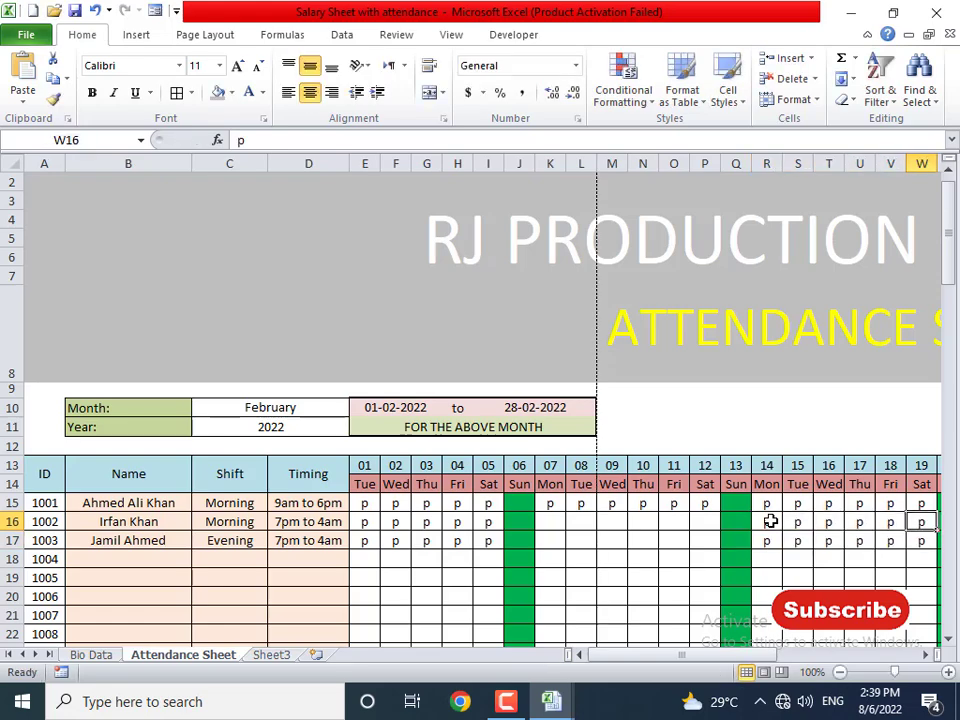
- Fill p into days 21 to 26 for rows 16 and 17
{"action": "key", "text": "Left"}
{"action": "key", "text": "shift+Down"}
{"action": "key", "text": "shift+Right"}
{"action": "key", "text": "shift+Right"}
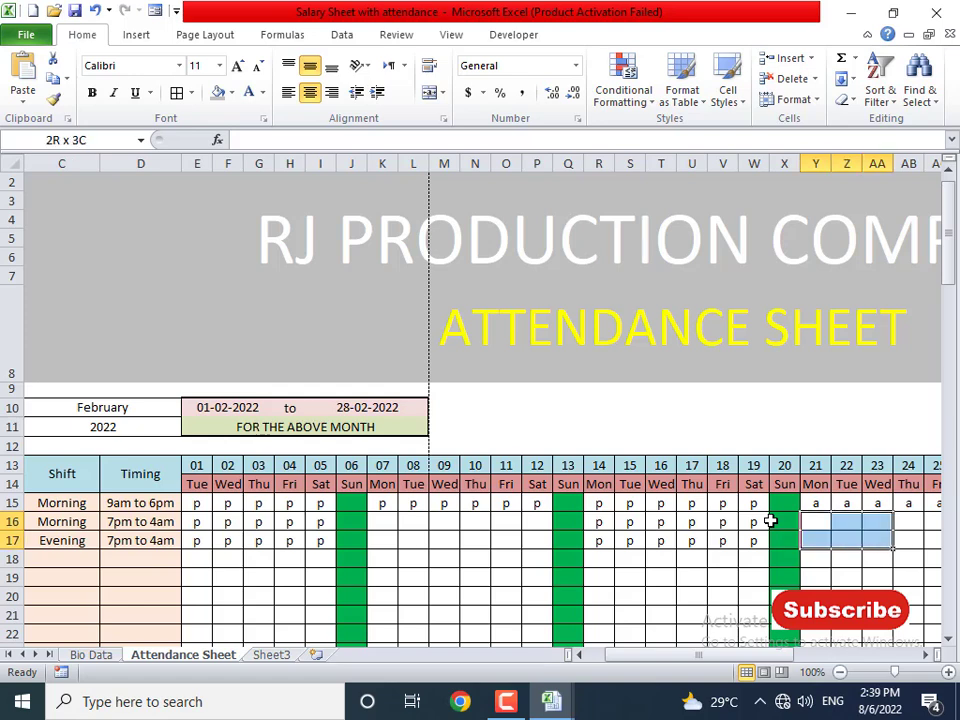
{"action": "key", "text": "shift+Right"}
{"action": "key", "text": "shift+Right"}
{"action": "key", "text": "shift+Right"}
{"action": "key", "text": "shift+Right"}
{"action": "key", "text": "shift+Left"}
{"action": "type", "text": "p"}
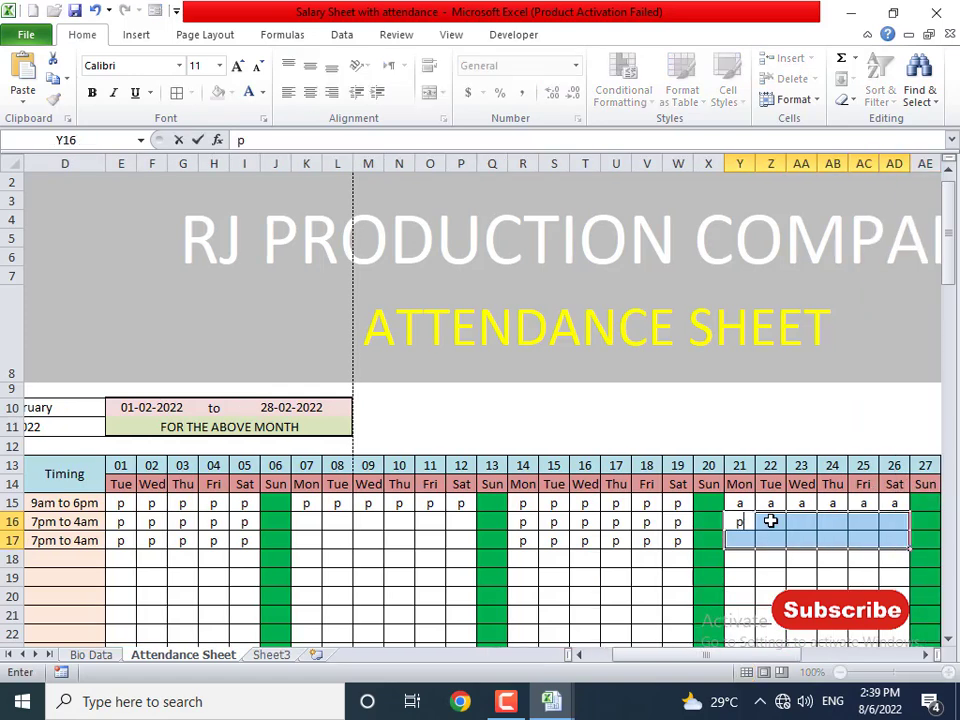
{"action": "key", "text": "ctrl+Return"}
{"action": "key", "text": "Right"}
{"action": "key", "text": "Right"}
{"action": "key", "text": "Right"}
{"action": "key", "text": "Right"}
{"action": "key", "text": "Right"}
{"action": "key", "text": "Right"}
{"action": "key", "text": "Right"}
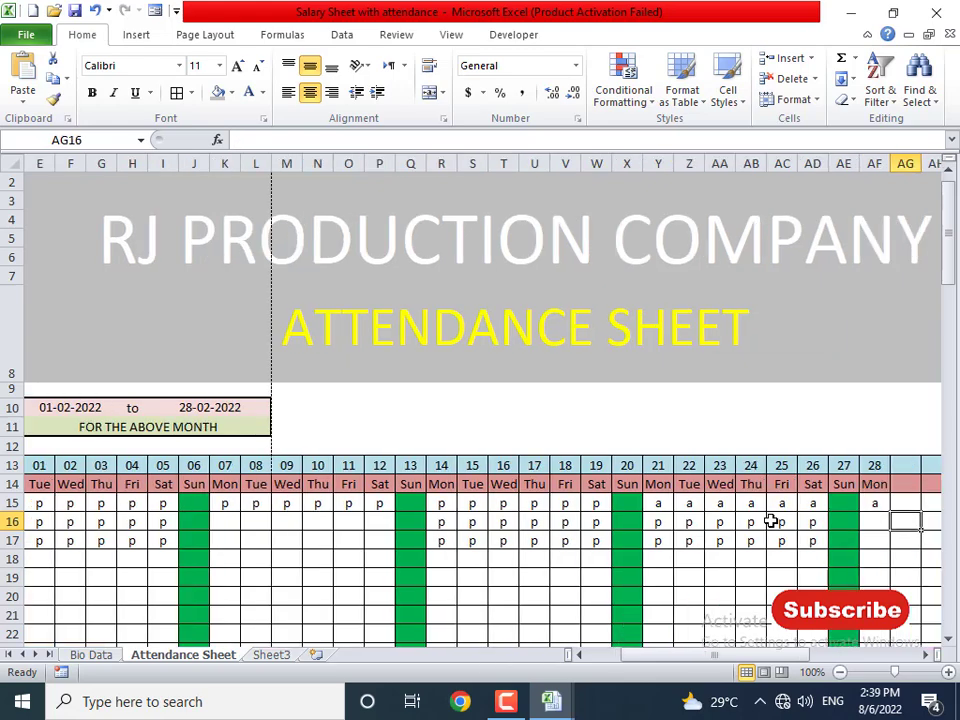
- Mark day 28 present for both rows and return to the start of the table
{"action": "key", "text": "shift+Down"}
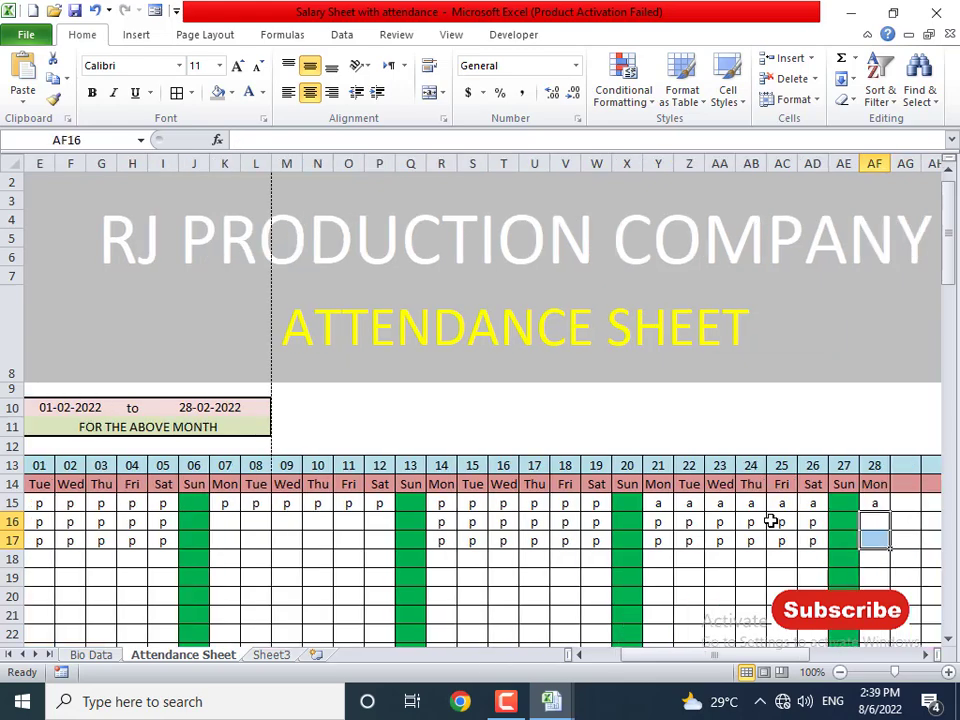
{"action": "type", "text": "p"}
{"action": "key", "text": "ctrl+Return"}
{"action": "key", "text": "Left"}
{"action": "key", "text": "Left"}
{"action": "key", "text": "Left"}
{"action": "key", "text": "Left"}
{"action": "key", "text": "Left"}
{"action": "key", "text": "Left"}
{"action": "key", "text": "Left"}
{"action": "key", "text": "Left"}
{"action": "key", "text": "Left"}
{"action": "key", "text": "Left"}
{"action": "key", "text": "Left"}
{"action": "key", "text": "Left"}
{"action": "key", "text": "Left"}
{"action": "key", "text": "Left"}
{"action": "key", "text": "Left"}
{"action": "key", "text": "Left"}
{"action": "key", "text": "Left"}
{"action": "key", "text": "Left"}
{"action": "key", "text": "Left"}
{"action": "key", "text": "Left"}
{"action": "key", "text": "Left"}
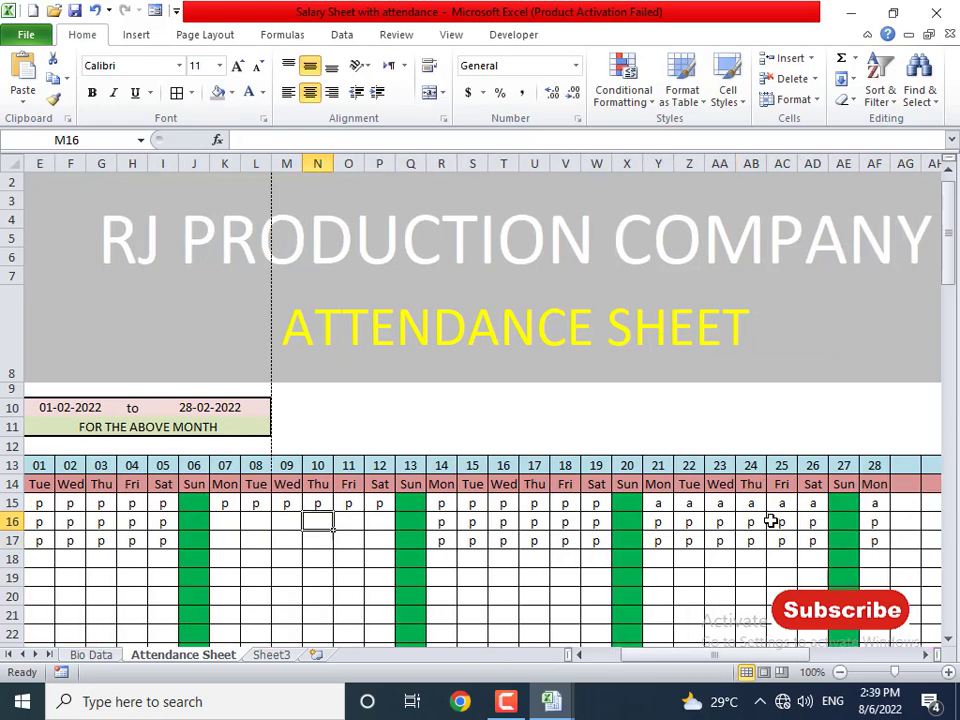
{"action": "key", "text": "Up"}
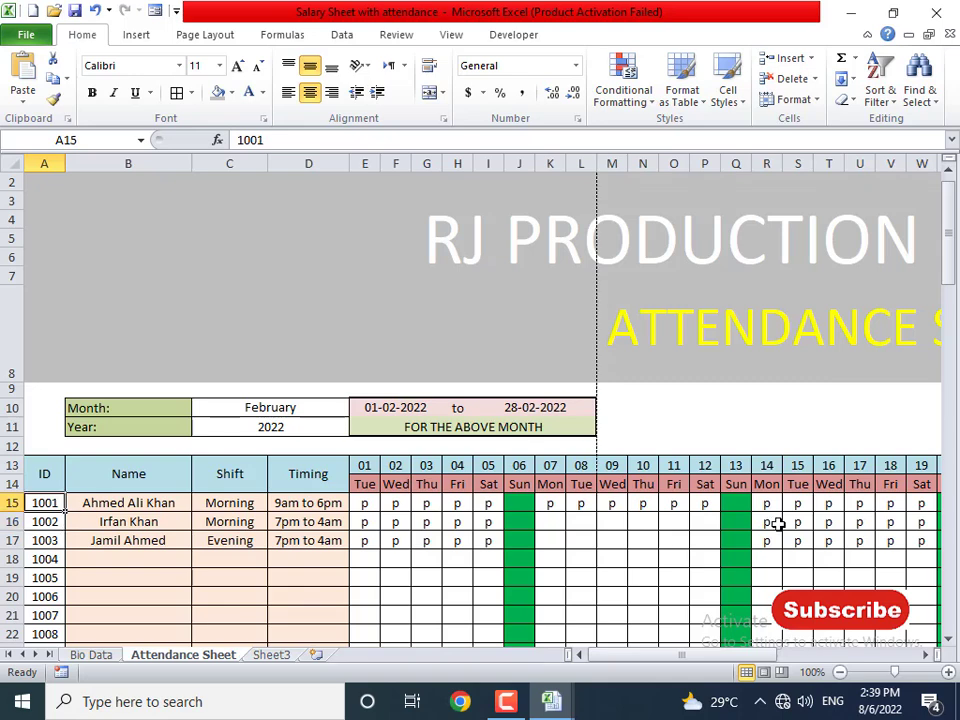
- Set the C10 month to August and clear the stray mark on Sunday 7 August
{"action": "left_click", "coordinate": [317, 411]}
{"action": "left_click", "coordinate": [359, 408]}
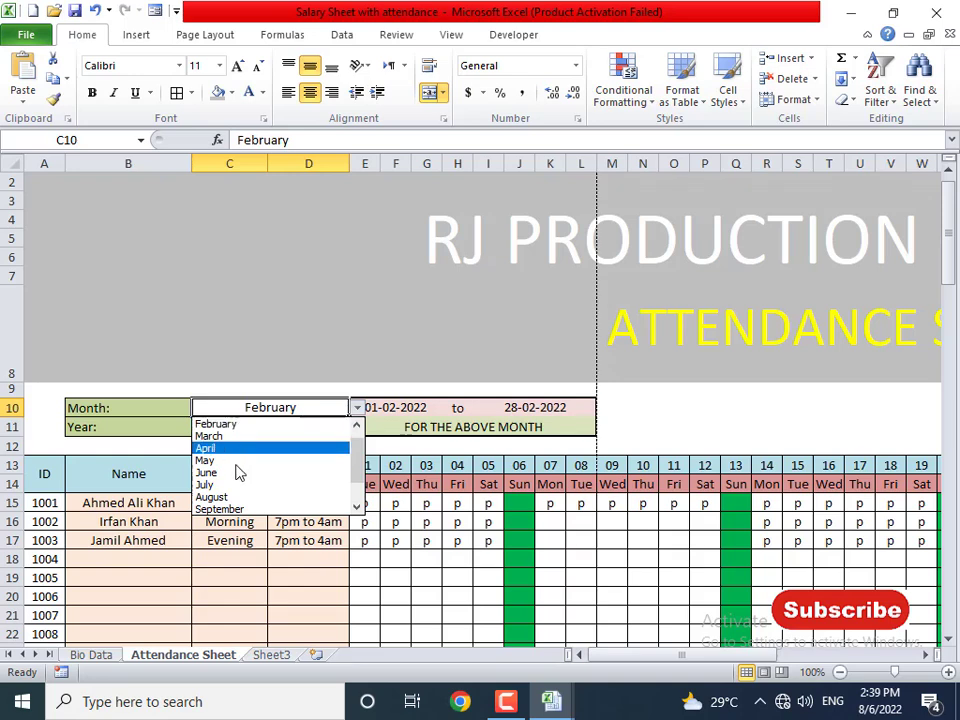
{"action": "left_click", "coordinate": [222, 497]}
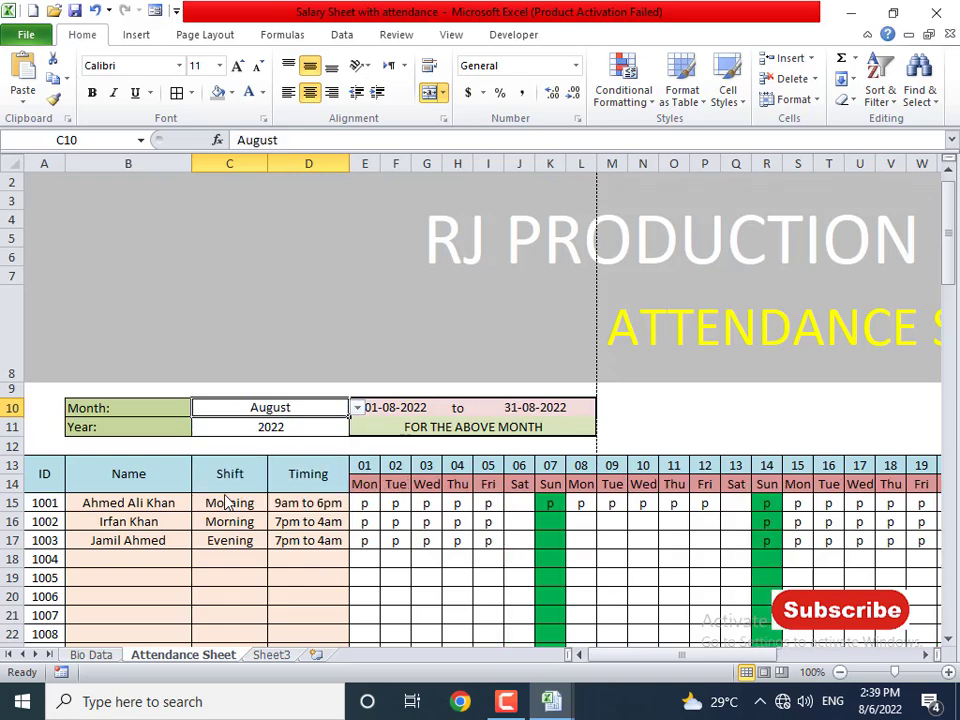
{"action": "left_click", "coordinate": [538, 504]}
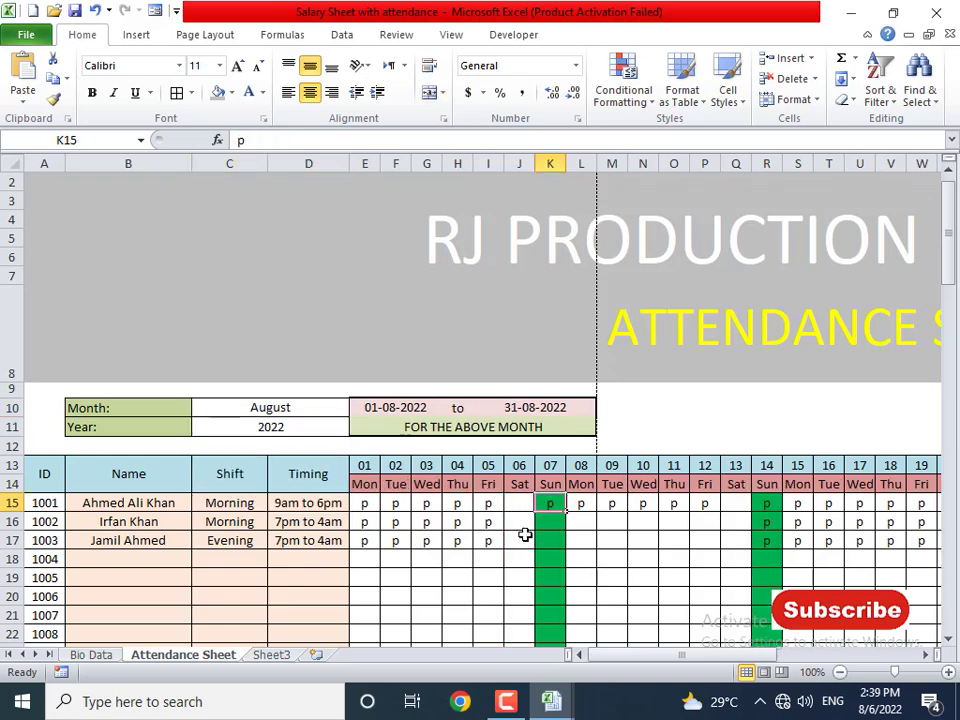
{"action": "key", "text": "Delete"}
- Mark Saturdays 6 and 13 August present for all three employees and blank Sunday 14
{"action": "left_click_drag", "start_coordinate": [520, 504], "coordinate": [522, 540]}
{"action": "type", "text": "p"}
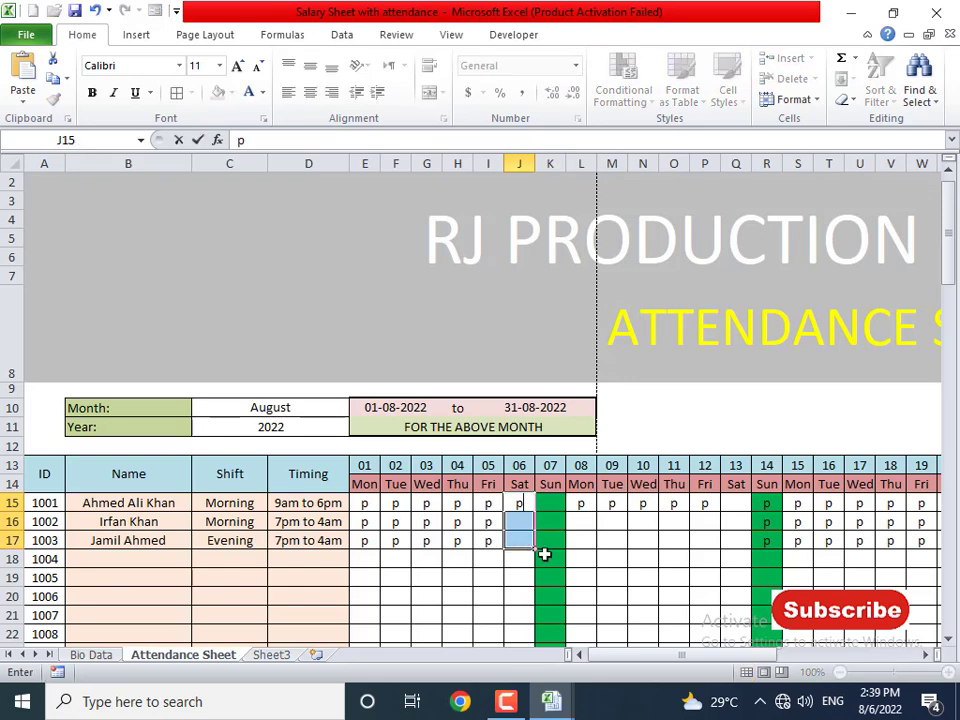
{"action": "key", "text": "ctrl+Return"}
{"action": "key", "text": "Right"}
{"action": "key", "text": "Right"}
{"action": "key", "text": "Right"}
{"action": "key", "text": "Right"}
{"action": "key", "text": "Right"}
{"action": "key", "text": "Right"}
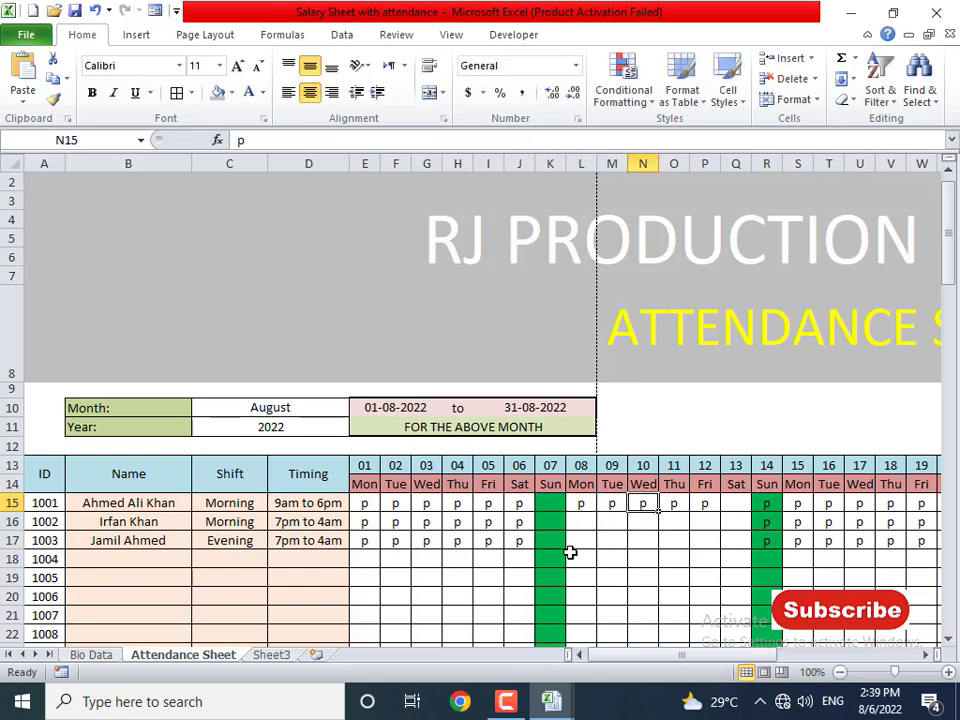
{"action": "key", "text": "Right"}
{"action": "key", "text": "shift+Down"}
{"action": "key", "text": "shift+Down"}
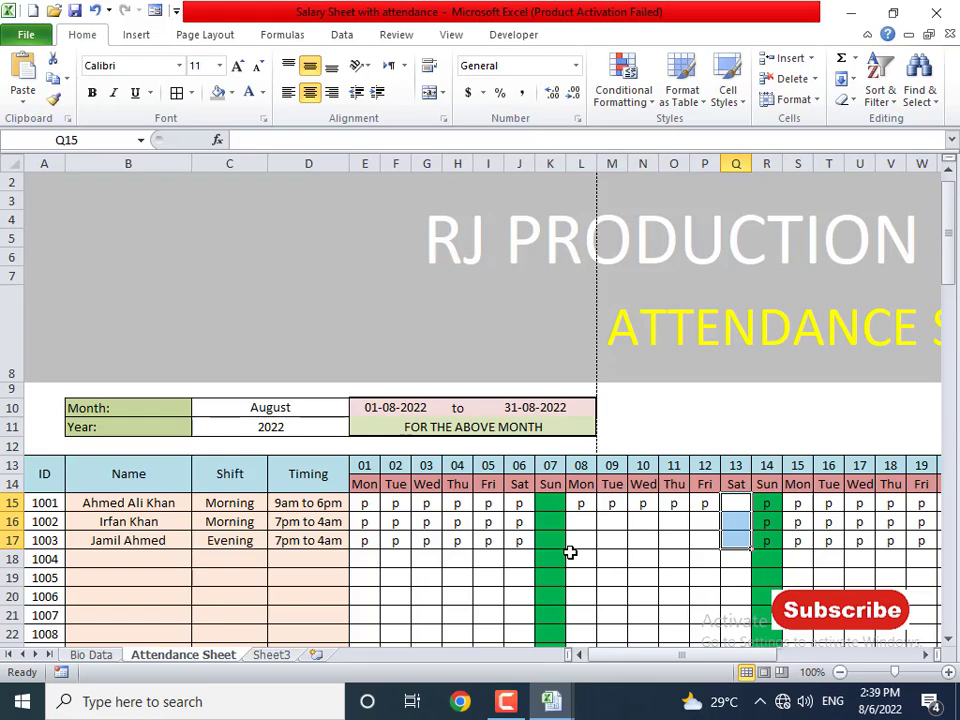
{"action": "type", "text": "p"}
{"action": "key", "text": "ctrl+Return"}
{"action": "key", "text": "Right"}
{"action": "key", "text": "shift+Down"}
{"action": "key", "text": "shift+Down"}
{"action": "key", "text": "Delete"}
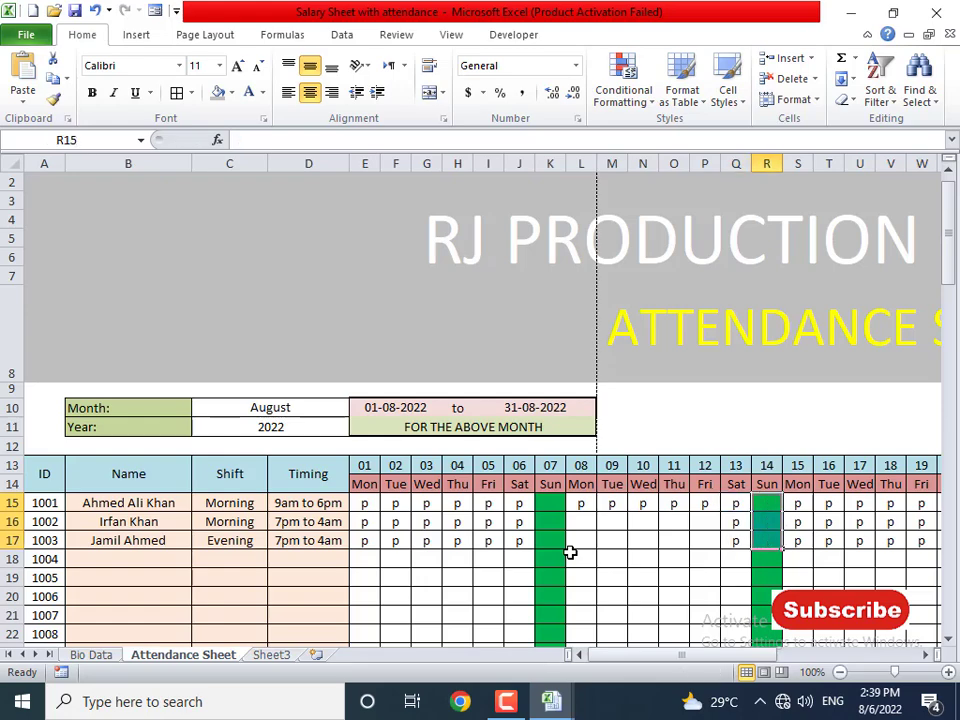
- Mark Saturday 20 August present for all three employees and blank Sunday 21
{"action": "key", "text": "Right"}
{"action": "key", "text": "Right"}
{"action": "key", "text": "Right"}
{"action": "key", "text": "Right"}
{"action": "key", "text": "Right"}
{"action": "key", "text": "Right"}
{"action": "key", "text": "Right"}
{"action": "key", "text": "Left"}
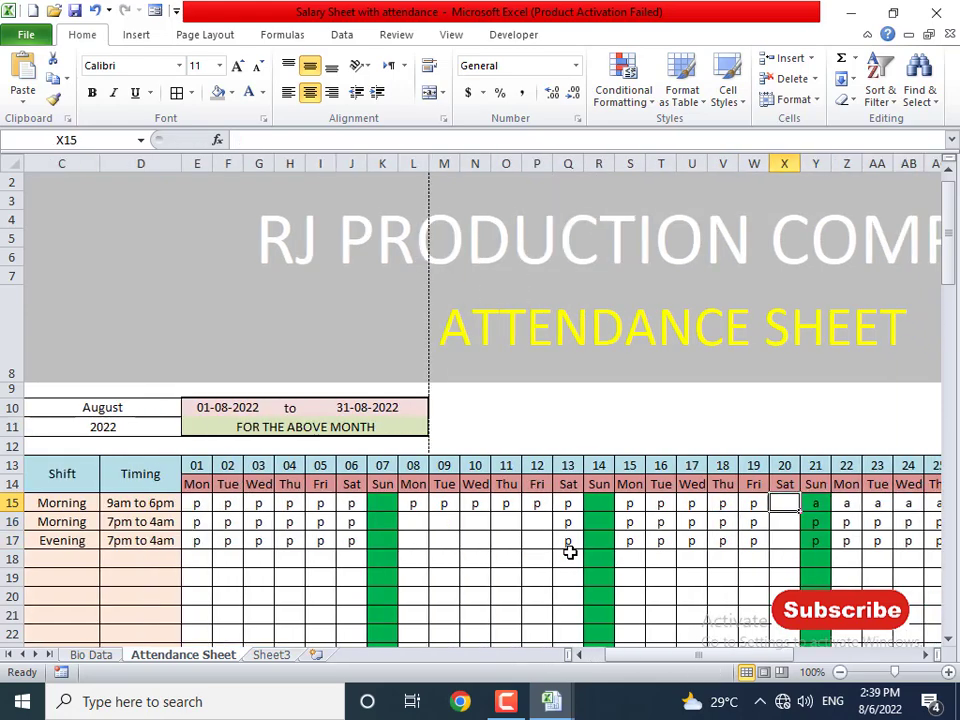
{"action": "key", "text": "shift+Down"}
{"action": "key", "text": "shift+Down"}
{"action": "type", "text": "p"}
{"action": "key", "text": "ctrl+Return"}
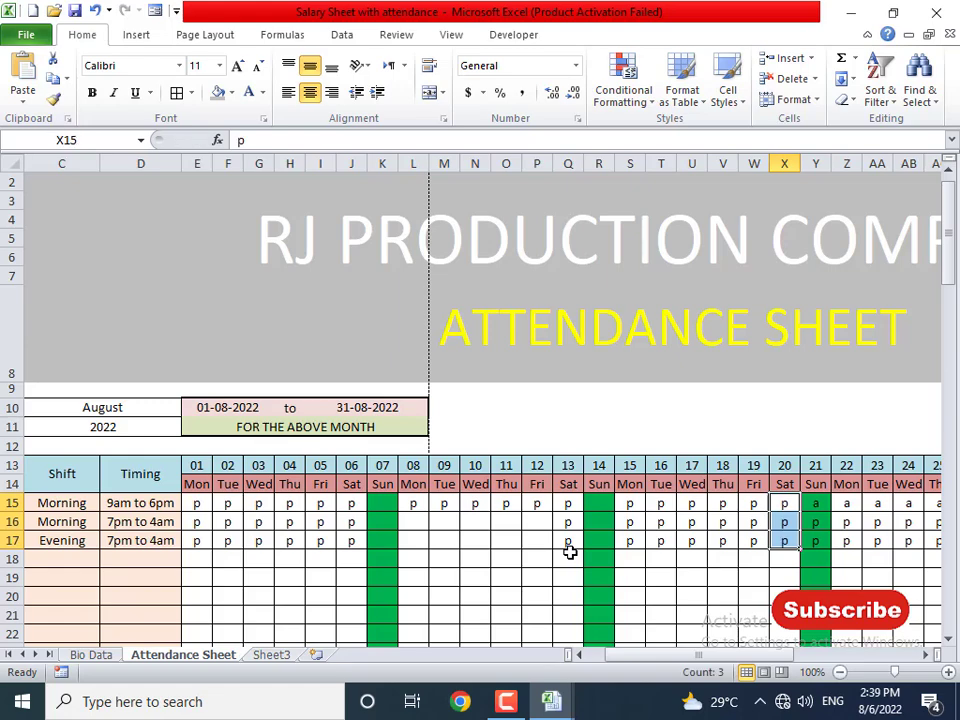
{"action": "key", "text": "Right"}
{"action": "key", "text": "shift+Down"}
{"action": "key", "text": "shift+Down"}
{"action": "key", "text": "Delete"}
- Mark Saturday 27 August present for all three employees and blank Sunday 28
{"action": "key", "text": "Right"}
{"action": "key", "text": "Right"}
{"action": "key", "text": "Right"}
{"action": "key", "text": "Right"}
{"action": "key", "text": "Right"}
{"action": "key", "text": "Right"}
{"action": "key", "text": "Right"}
{"action": "key", "text": "Right"}
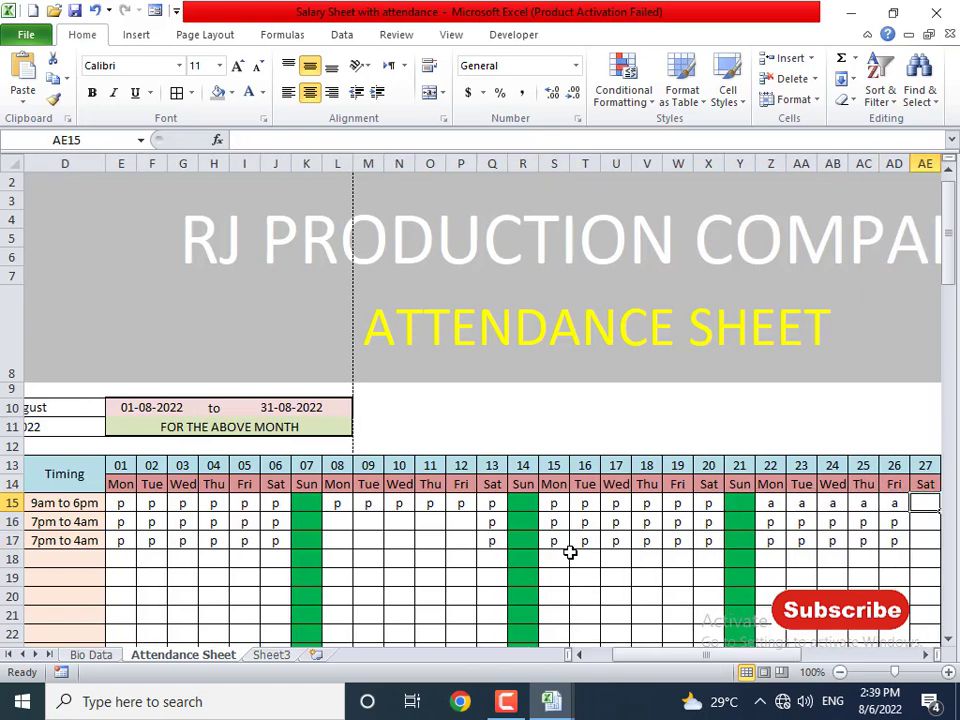
{"action": "key", "text": "Left"}
{"action": "key", "text": "Left"}
{"action": "key", "text": "shift+Down"}
{"action": "key", "text": "shift+Down"}
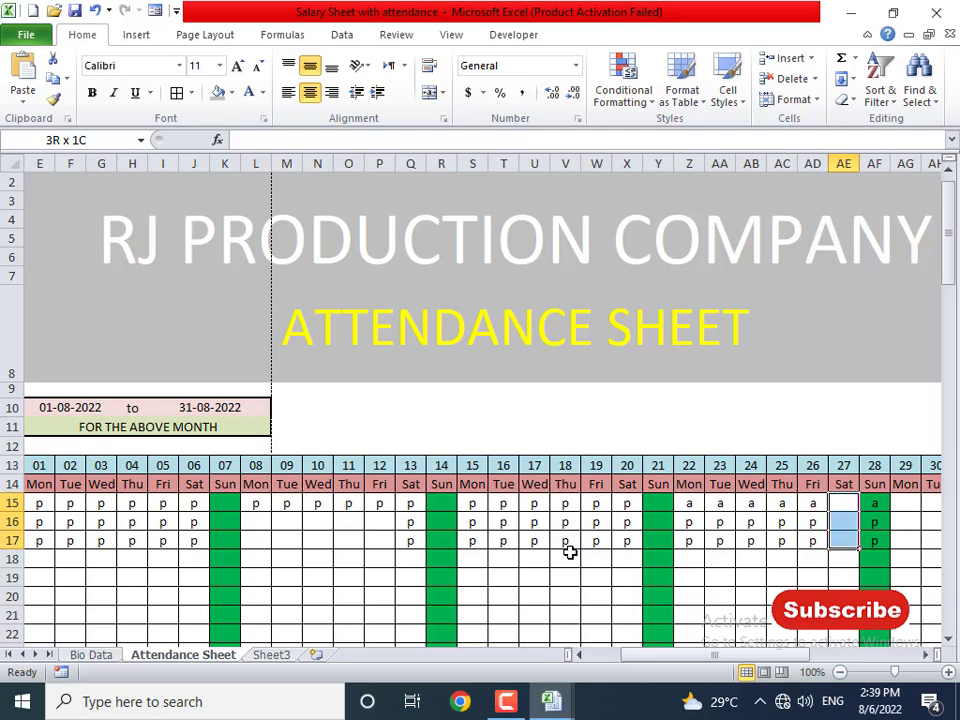
{"action": "type", "text": "p"}
{"action": "key", "text": "ctrl+Return"}
{"action": "key", "text": "Right"}
{"action": "key", "text": "shift+Down"}
{"action": "key", "text": "shift+Down"}
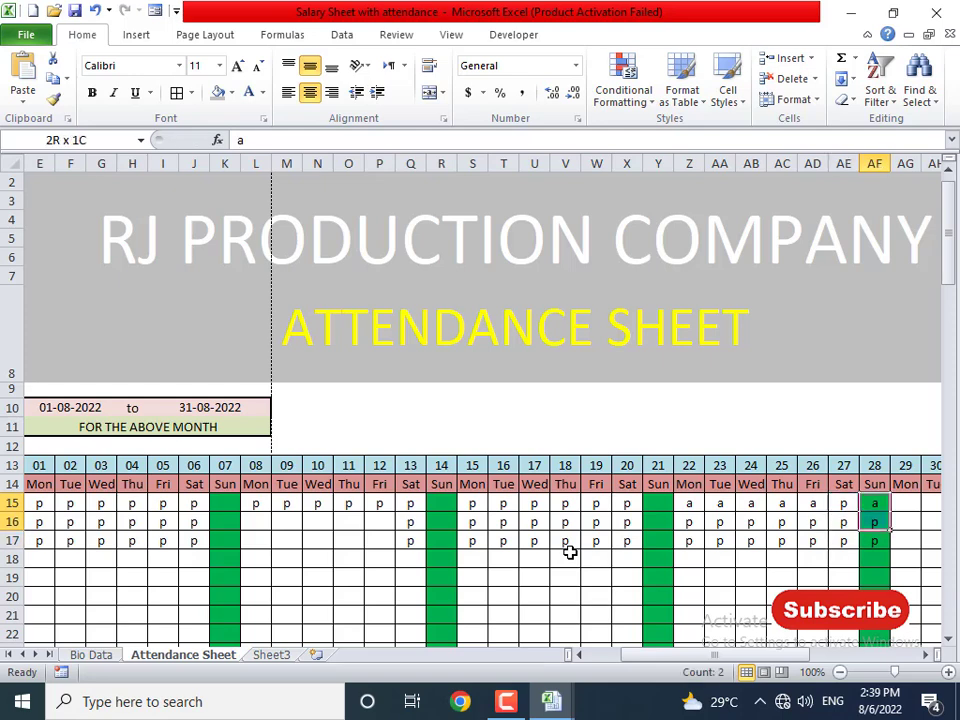
{"action": "key", "text": "Delete"}
- Fill p into days 29 to 31 for all three employees and check the Present/Absent totals
{"action": "key", "text": "Right"}
{"action": "key", "text": "Right"}
{"action": "key", "text": "Right"}
{"action": "key", "text": "Right"}
{"action": "key", "text": "Left"}
{"action": "key", "text": "shift+Left"}
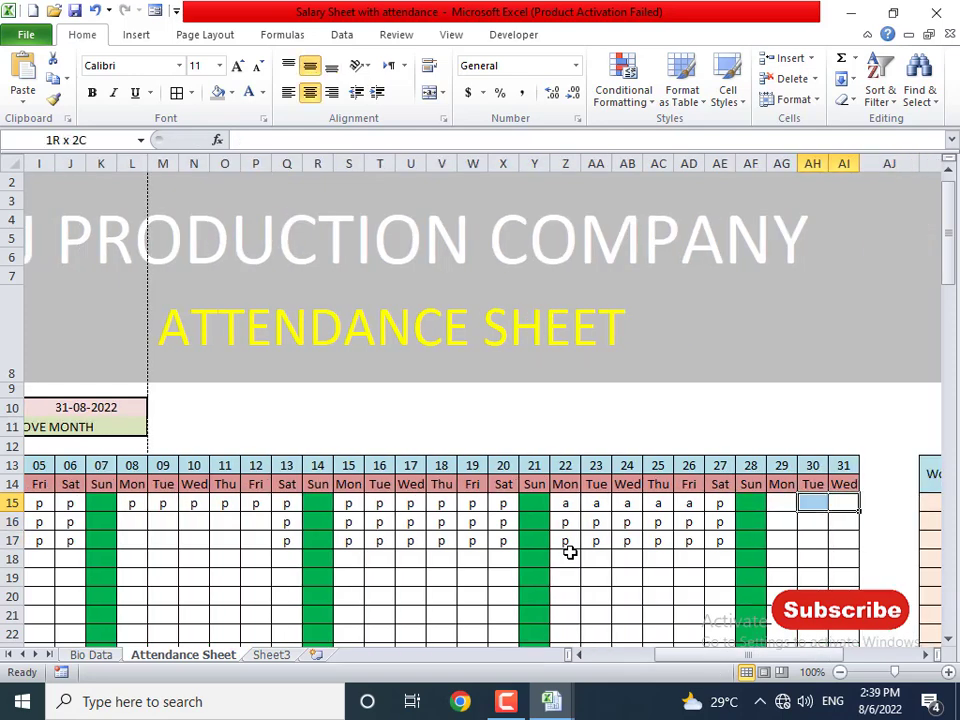
{"action": "key", "text": "shift+Down"}
{"action": "key", "text": "shift+Down"}
{"action": "key", "text": "shift+Left"}
{"action": "type", "text": "p"}
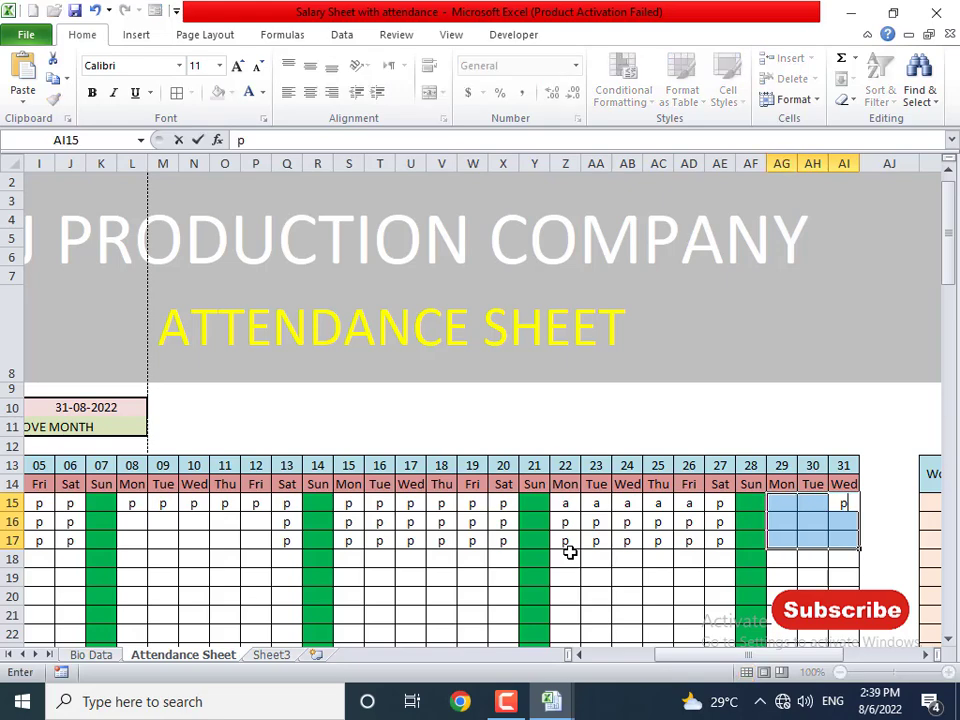
{"action": "key", "text": "ctrl+Return"}
{"action": "key", "text": "Right"}
{"action": "key", "text": "Right"}
{"action": "key", "text": "Right"}
{"action": "key", "text": "Right"}
{"action": "key", "text": "Right"}
{"action": "key", "text": "Right"}
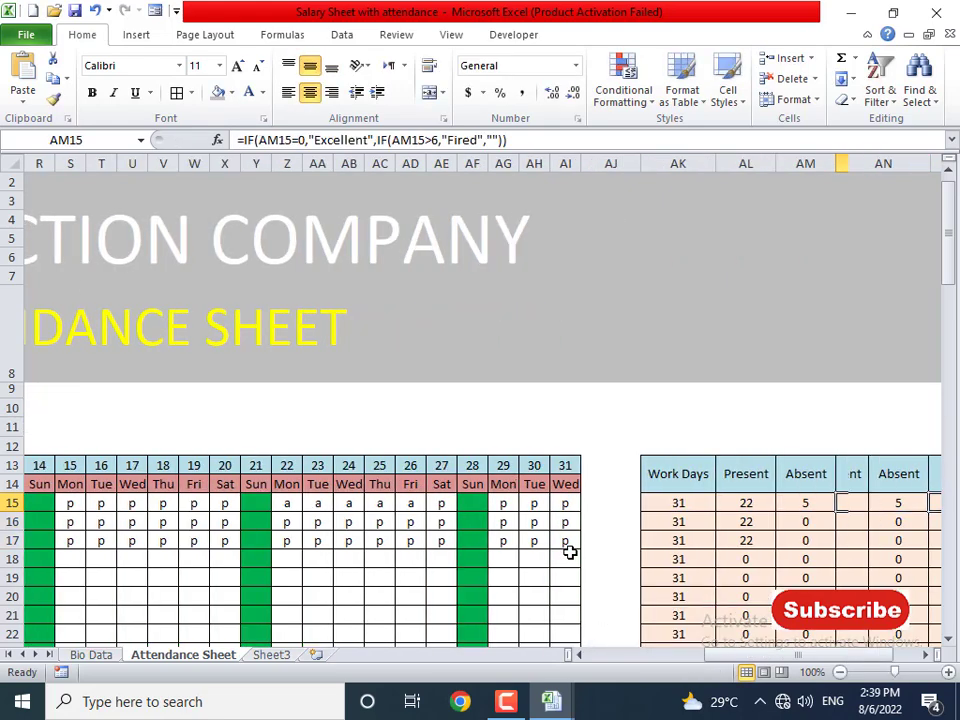
{"action": "key", "text": "Left"}
{"action": "key", "text": "Left"}
{"action": "key", "text": "Left"}
{"action": "key", "text": "Left"}
{"action": "key", "text": "Left"}
{"action": "key", "text": "Left"}
{"action": "key", "text": "Left"}
{"action": "key", "text": "Left"}
{"action": "key", "text": "Left"}
{"action": "key", "text": "Left"}
{"action": "key", "text": "Left"}
{"action": "key", "text": "Left"}
{"action": "key", "text": "Left"}
{"action": "key", "text": "Left"}
{"action": "key", "text": "Left"}
{"action": "key", "text": "Left"}
{"action": "key", "text": "Left"}
{"action": "key", "text": "Left"}
{"action": "key", "text": "Left"}
{"action": "key", "text": "Left"}
{"action": "key", "text": "Left"}
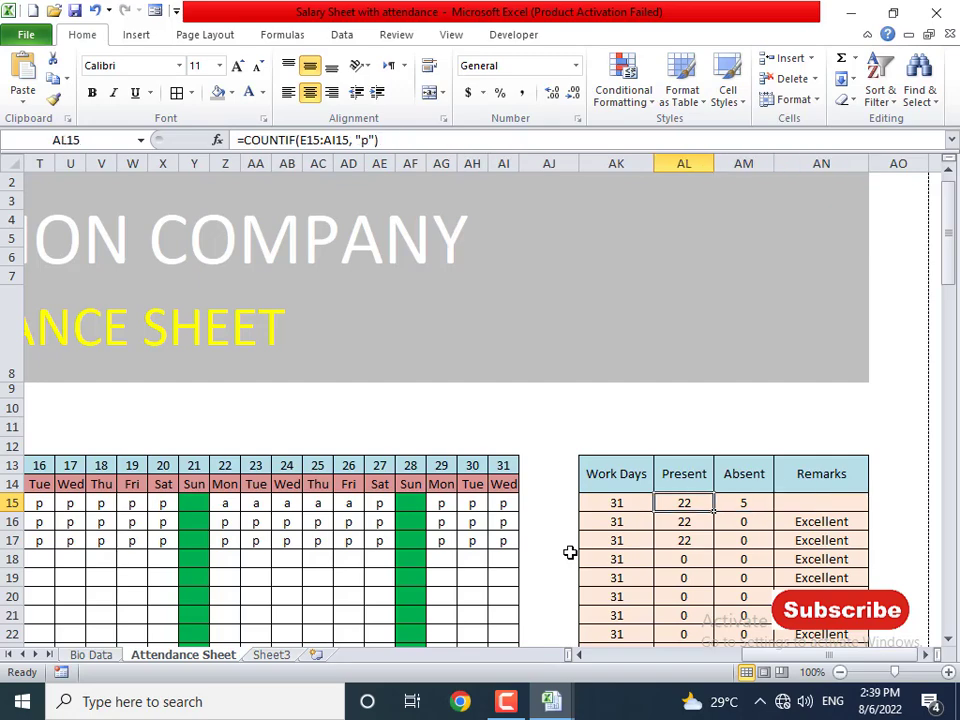
{"action": "key", "text": "Left"}
{"action": "key", "text": "Left"}
{"action": "key", "text": "Left"}
{"action": "key", "text": "Left"}
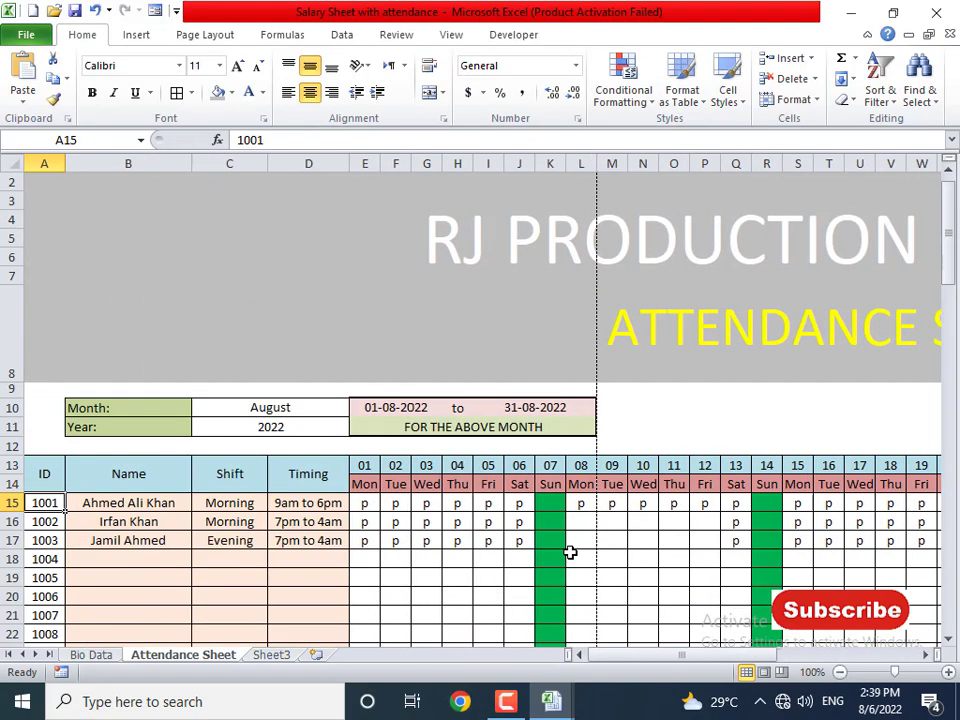
- On Bio Data, add ID 1004 with the employee's name, scale A and post Manager
{"action": "left_click", "coordinate": [93, 655]}
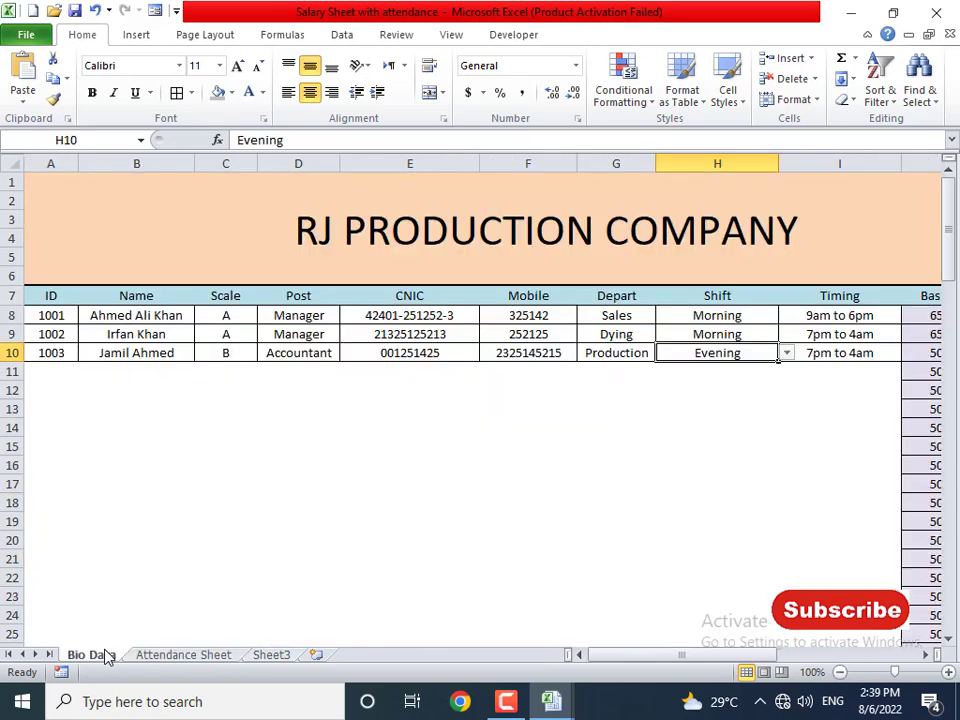
{"action": "left_click", "coordinate": [53, 372]}
{"action": "type", "text": "1004"}
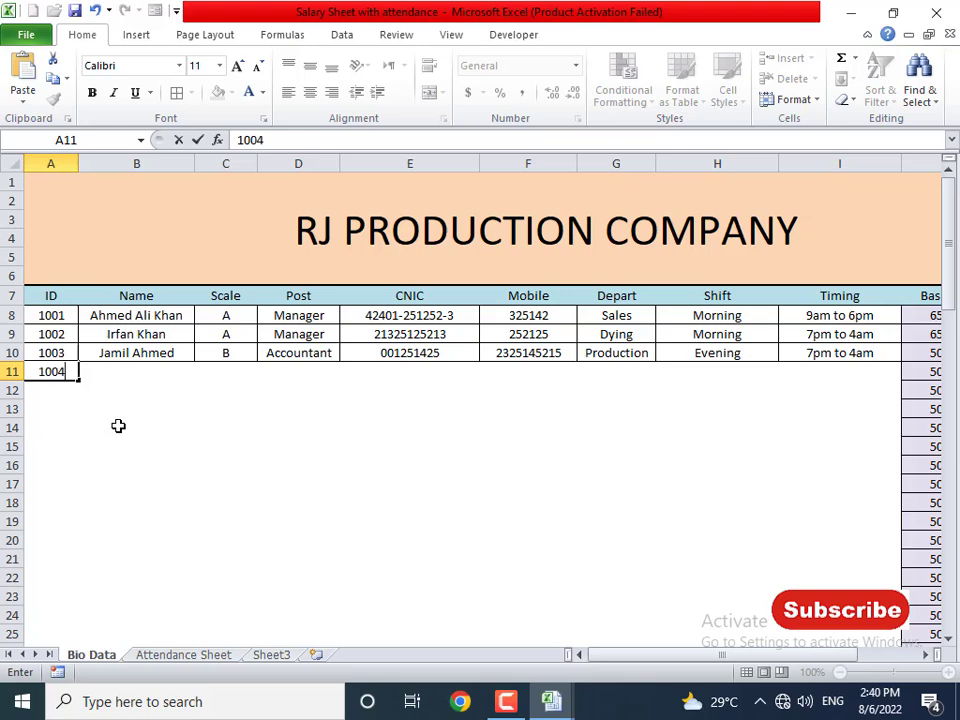
{"action": "key", "text": "Tab"}
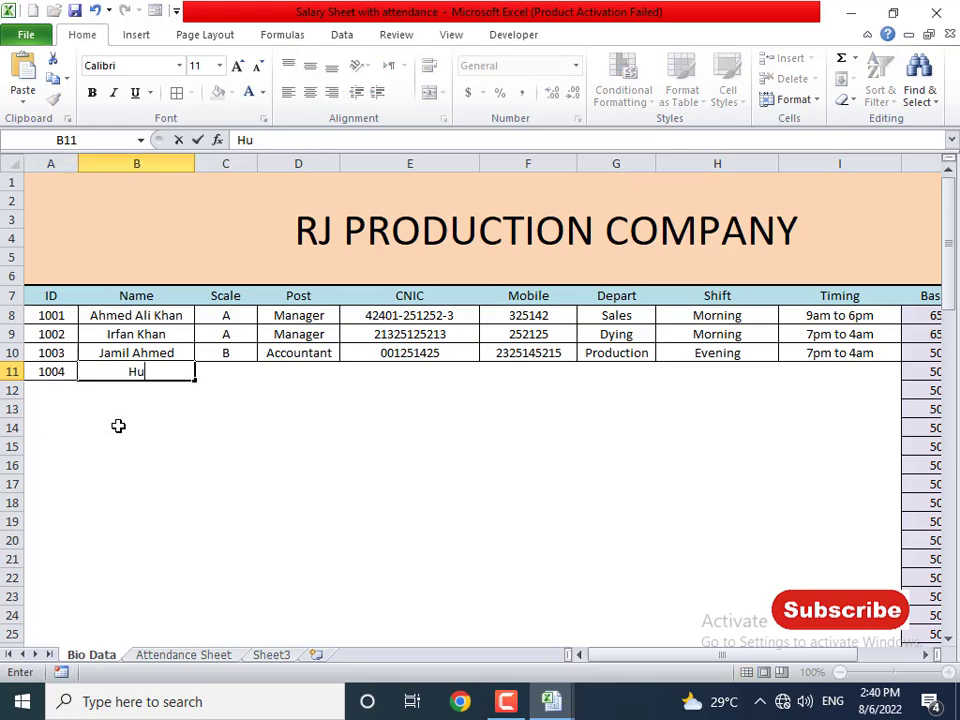
{"action": "key", "text": "Tab"}
{"action": "type", "text": "A"}
{"action": "key", "text": "Tab"}
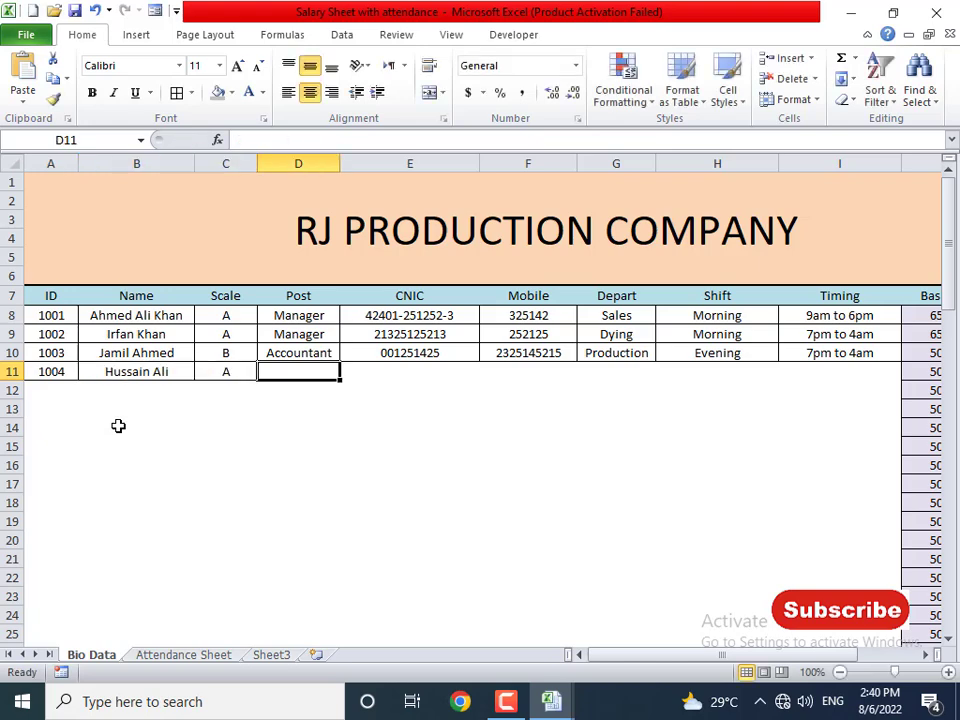
{"action": "type", "text": "Manager"}
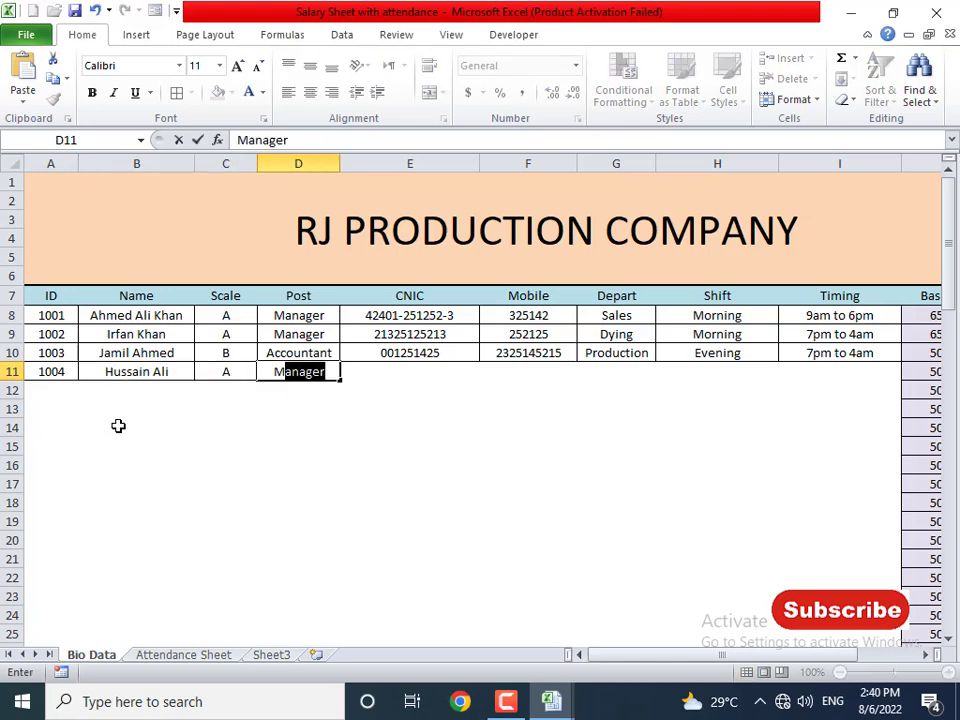
{"action": "key", "text": "Return"}
- Fill in the employee's CNIC and mobile number, department Sales and Evening shift
{"action": "key", "text": "Up"}
{"action": "key", "text": "Right"}
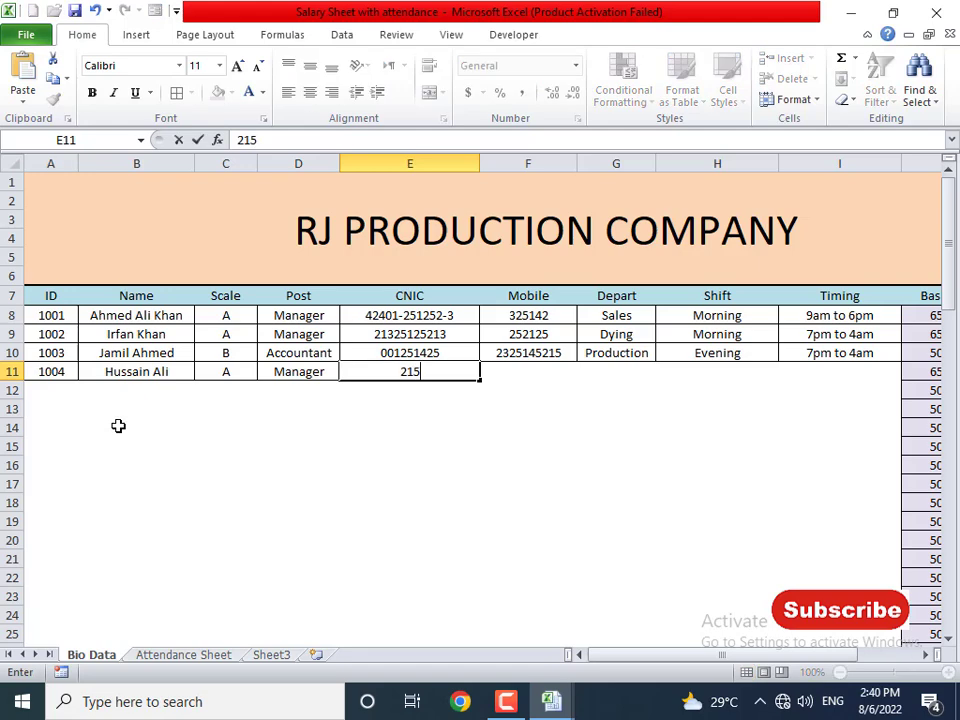
{"action": "key", "text": "Tab"}
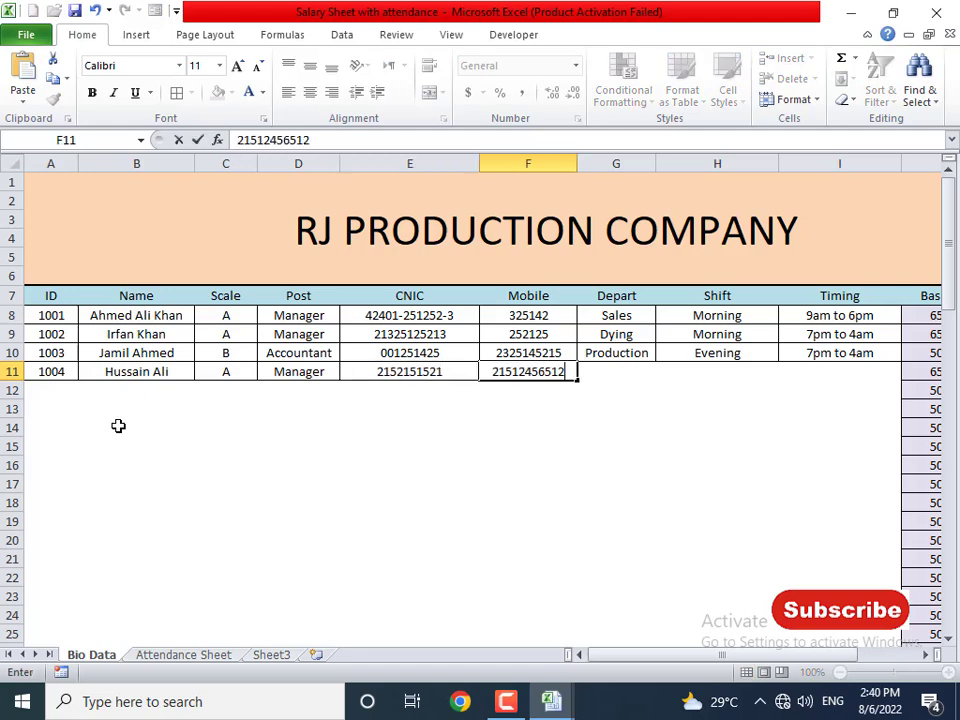
{"action": "key", "text": "Tab"}
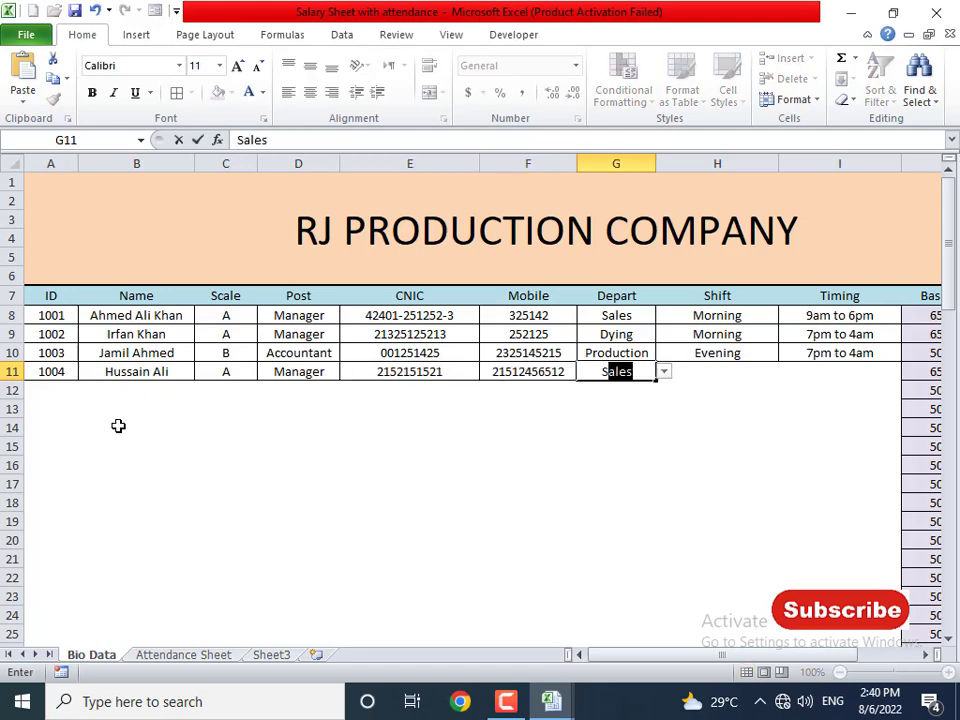
{"action": "key", "text": "Tab"}
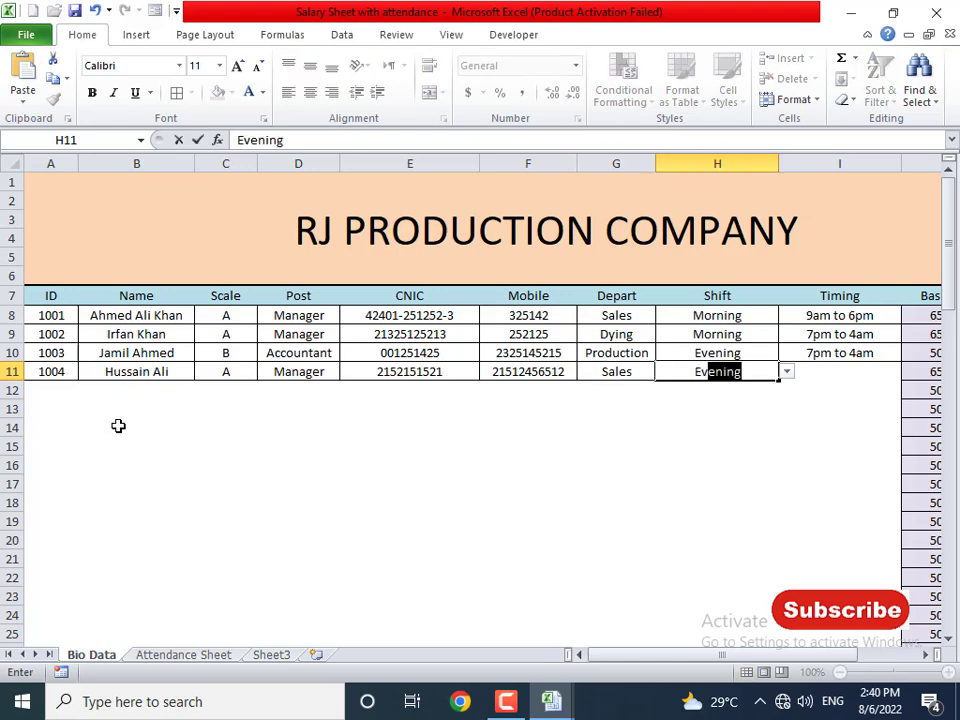
{"action": "key", "text": "Tab"}
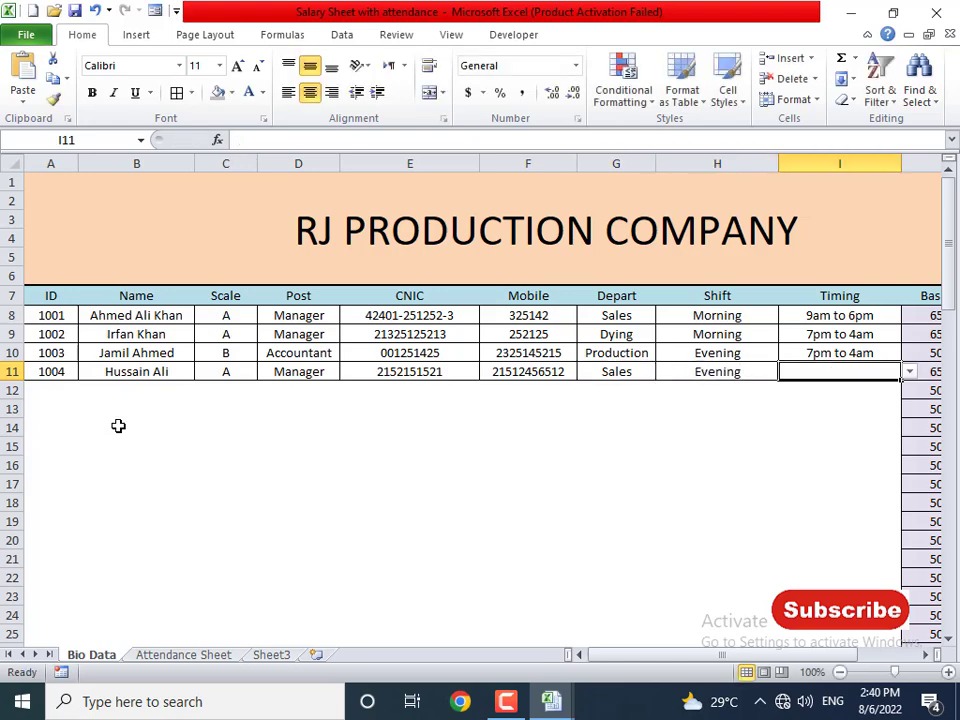
- Enter the timing 7pm to 4am and return to column A of row 11
{"action": "type", "text": "7"}
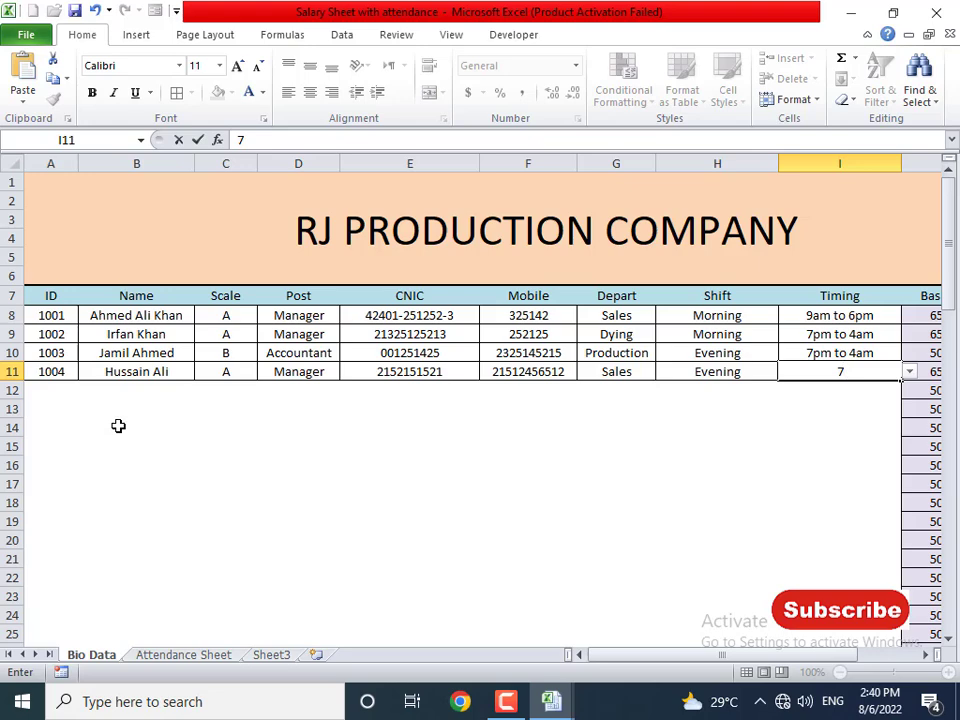
{"action": "type", "text": "pm to "}
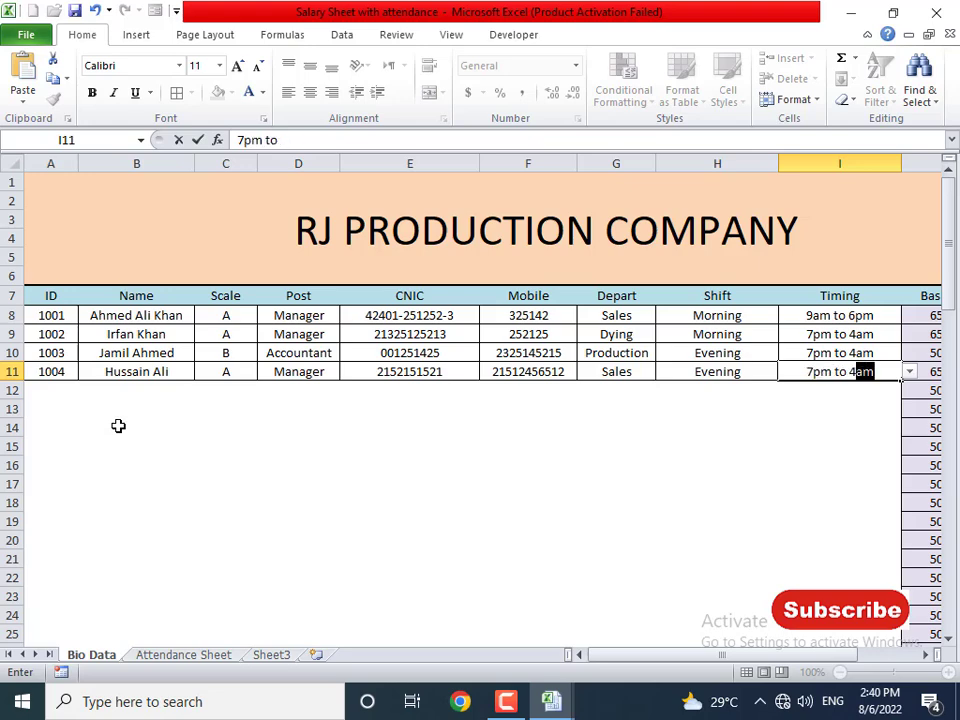
{"action": "type", "text": "4am"}
{"action": "key", "text": "Return"}
{"action": "key", "text": "Up"}
{"action": "key", "text": "Right"}
{"action": "key", "text": "Right"}
{"action": "key", "text": "Right"}
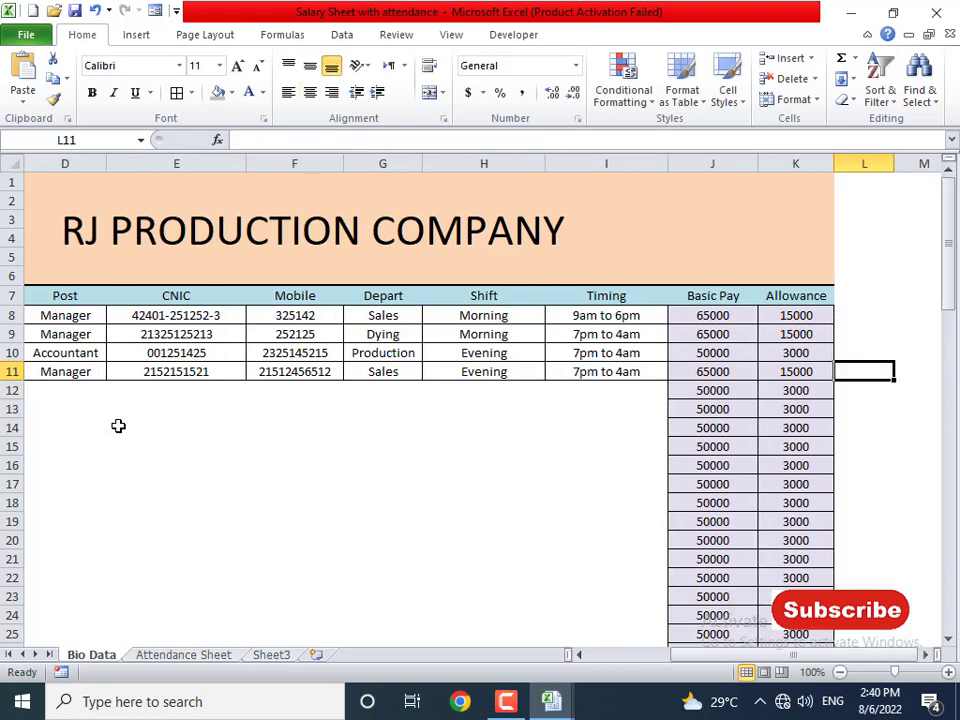
{"action": "key", "text": "Left"}
{"action": "key", "text": "Left"}
{"action": "key", "text": "Home"}
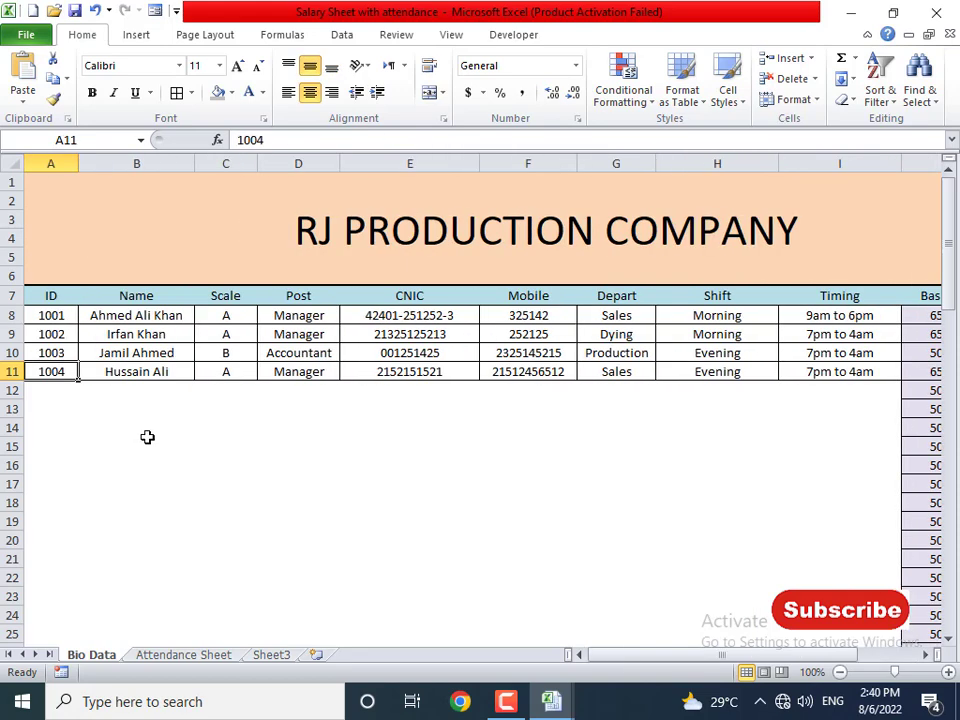
- On the Attendance Sheet, mark ID 1004 present (p) for days 01–06
{"action": "left_click", "coordinate": [183, 655]}
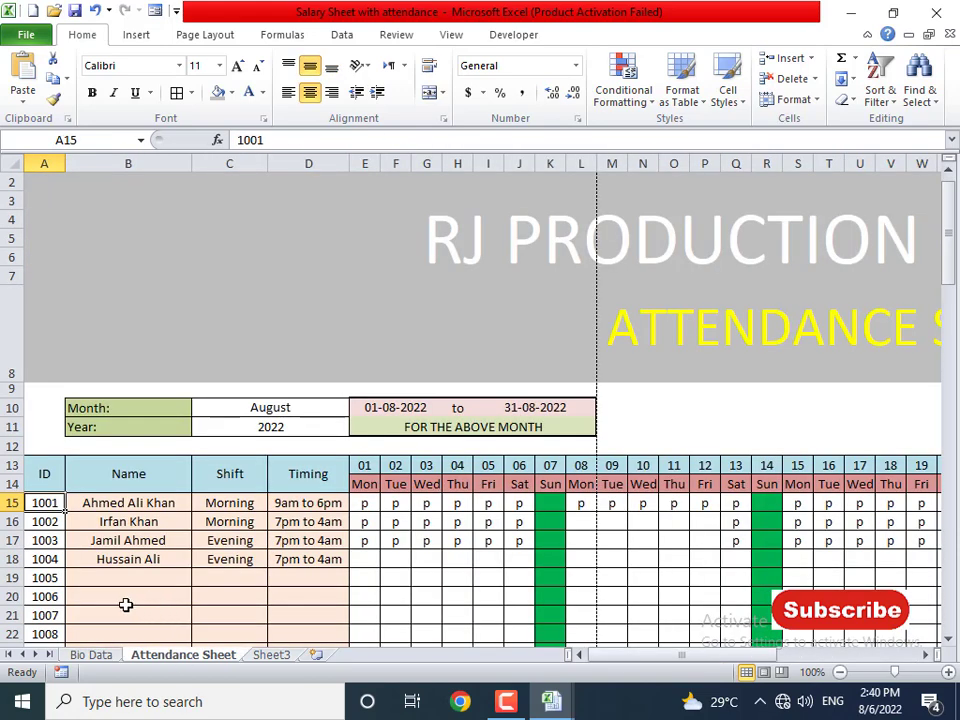
{"action": "left_click", "coordinate": [56, 561]}
{"action": "left_click", "coordinate": [133, 558]}
{"action": "left_click_drag", "start_coordinate": [377, 557], "coordinate": [514, 556]}
{"action": "type", "text": "p"}
{"action": "key", "text": "ctrl+Return"}
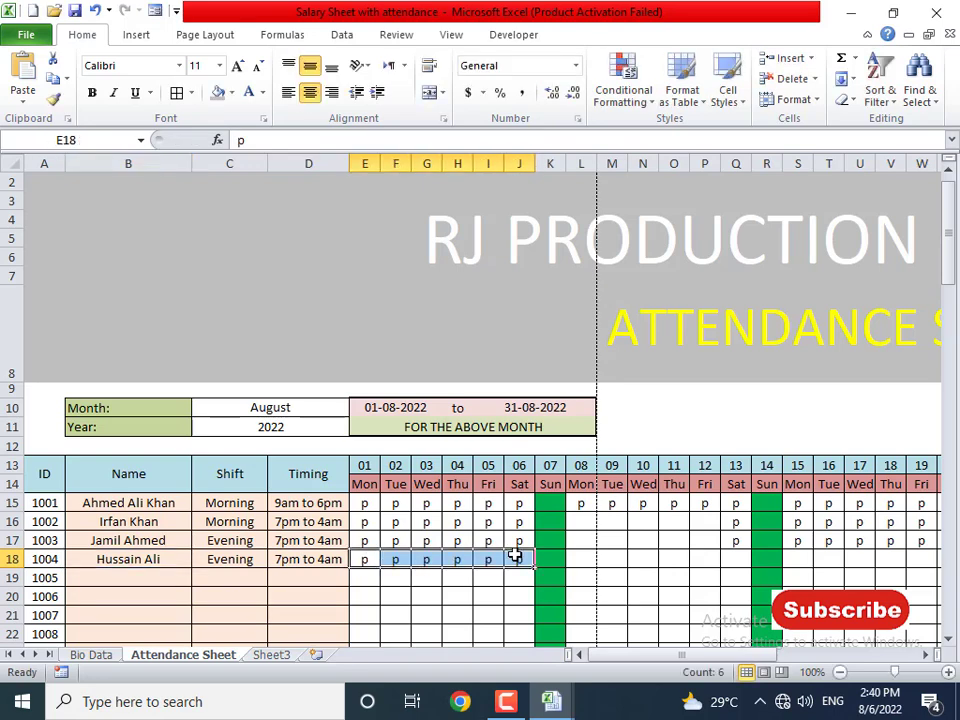
- Mark IDs 1002–1004 present (p) for days 08–13
{"action": "key", "text": "Right"}
{"action": "key", "text": "Right"}
{"action": "key", "text": "Right"}
{"action": "key", "text": "Right"}
{"action": "key", "text": "Right"}
{"action": "key", "text": "Up"}
{"action": "key", "text": "Up"}
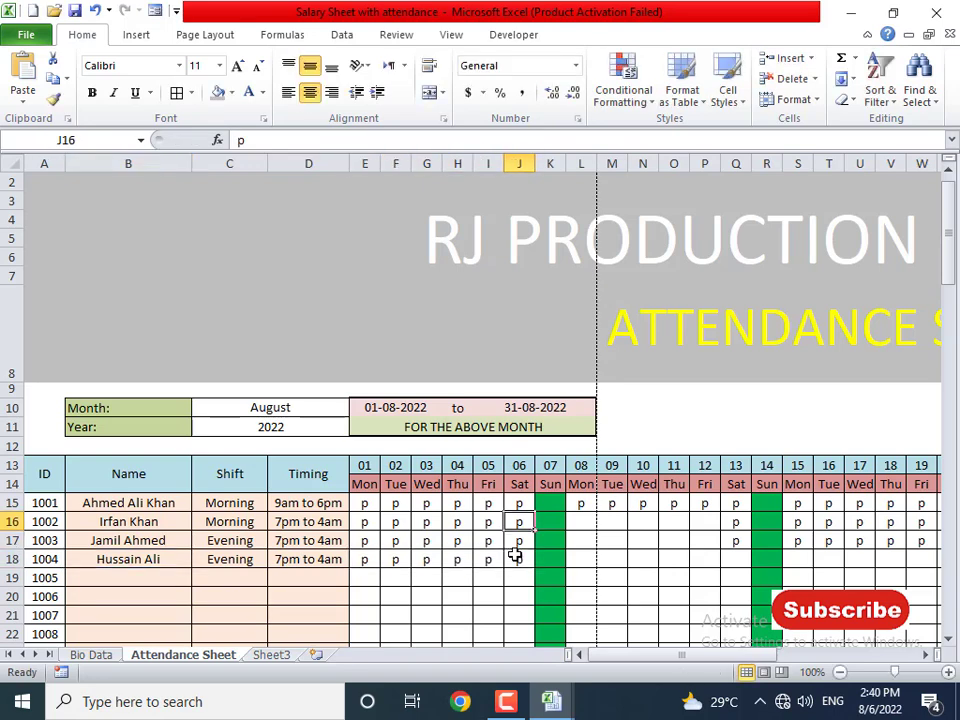
{"action": "key", "text": "Right"}
{"action": "key", "text": "Right"}
{"action": "key", "text": "shift+Right"}
{"action": "key", "text": "shift+Right"}
{"action": "key", "text": "shift+Right"}
{"action": "key", "text": "shift+Down"}
{"action": "key", "text": "shift+Down"}
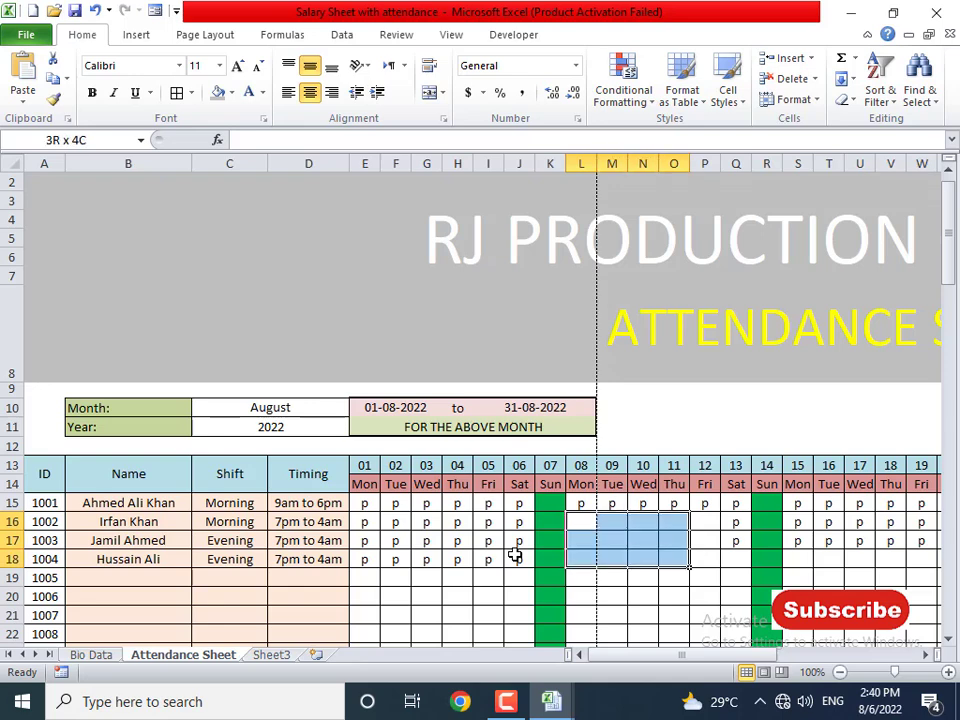
{"action": "key", "text": "shift+Right"}
{"action": "key", "text": "shift+Right"}
{"action": "type", "text": "p"}
{"action": "key", "text": "ctrl+Return"}
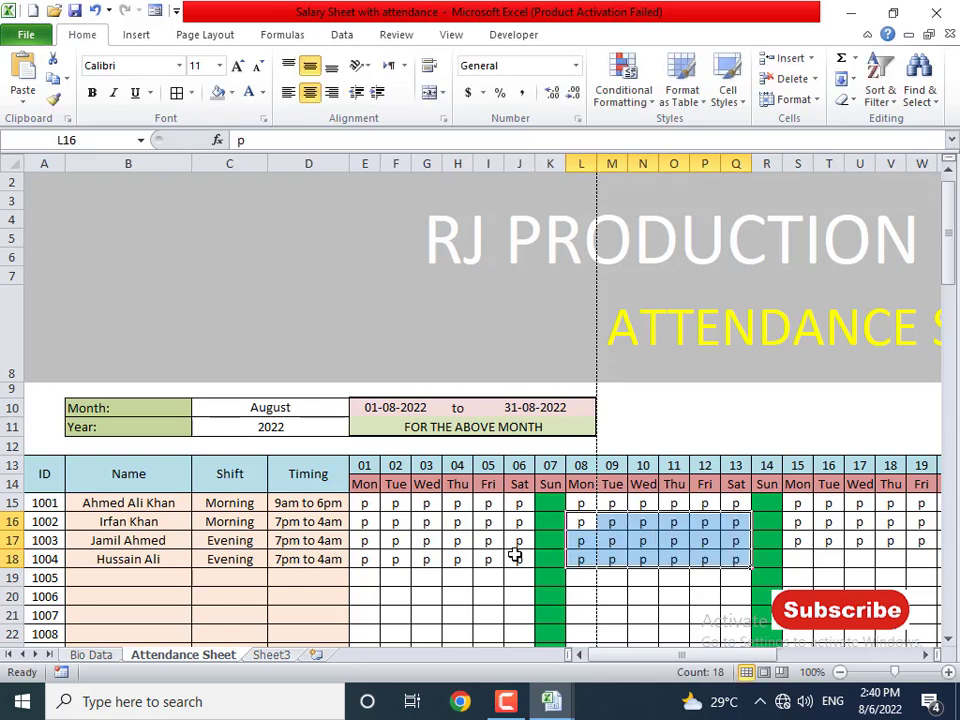
{"action": "key", "text": "Right"}
{"action": "key", "text": "Right"}
{"action": "key", "text": "Right"}
{"action": "key", "text": "Right"}
{"action": "key", "text": "Down"}
- Mark ID 1004 present (p) for days 15–20
{"action": "key", "text": "Right"}
{"action": "key", "text": "Right"}
{"action": "key", "text": "Down"}
{"action": "key", "text": "shift+Right"}
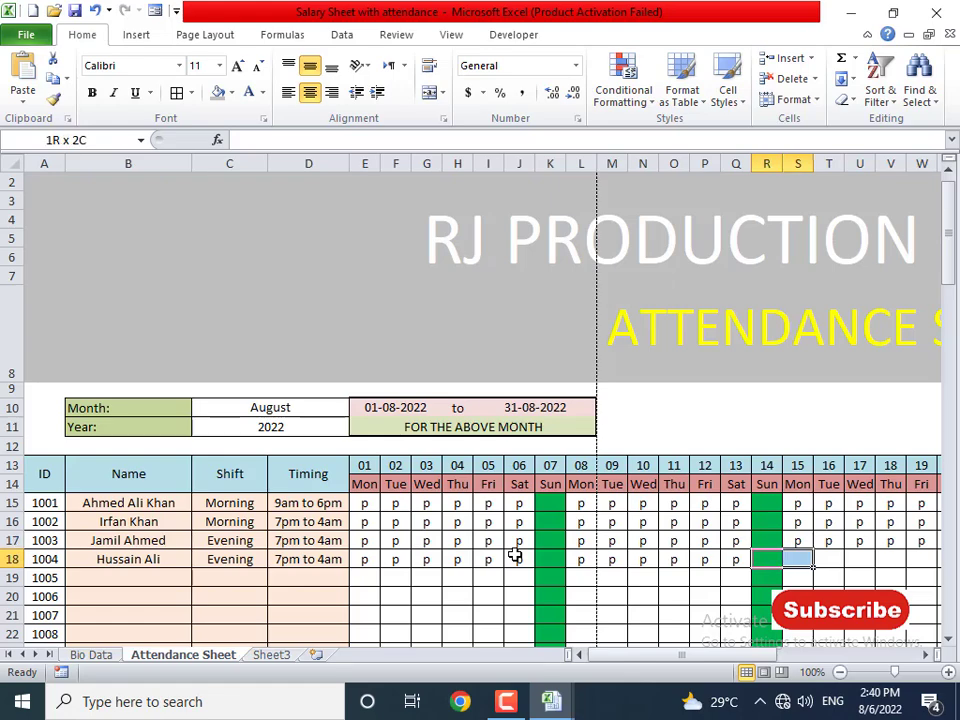
{"action": "key", "text": "Right"}
{"action": "key", "text": "shift+Right"}
{"action": "key", "text": "shift+Right"}
{"action": "key", "text": "shift+Right"}
{"action": "key", "text": "shift+Right"}
{"action": "key", "text": "shift+Right"}
{"action": "key", "text": "shift+Right"}
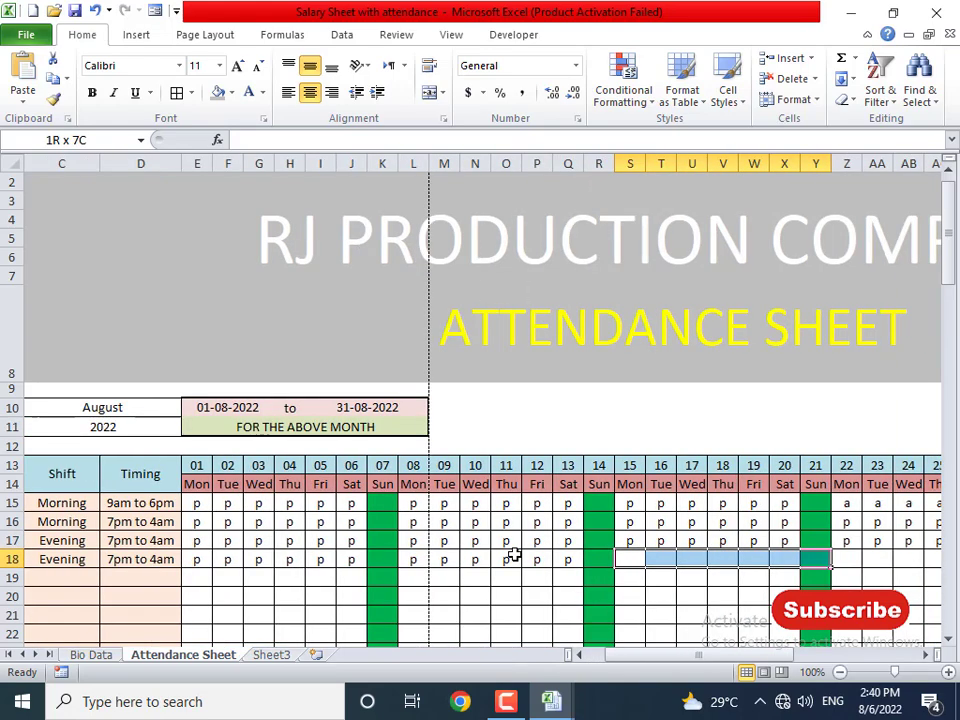
{"action": "key", "text": "shift+Left"}
{"action": "type", "text": "p"}
{"action": "key", "text": "ctrl+Return"}
- Mark ID 1004 present (p) for days 22–27 and 29–31
{"action": "key", "text": "Right"}
{"action": "key", "text": "Right"}
{"action": "key", "text": "Right"}
{"action": "key", "text": "Right"}
{"action": "key", "text": "Right"}
{"action": "key", "text": "Right"}
{"action": "key", "text": "Right"}
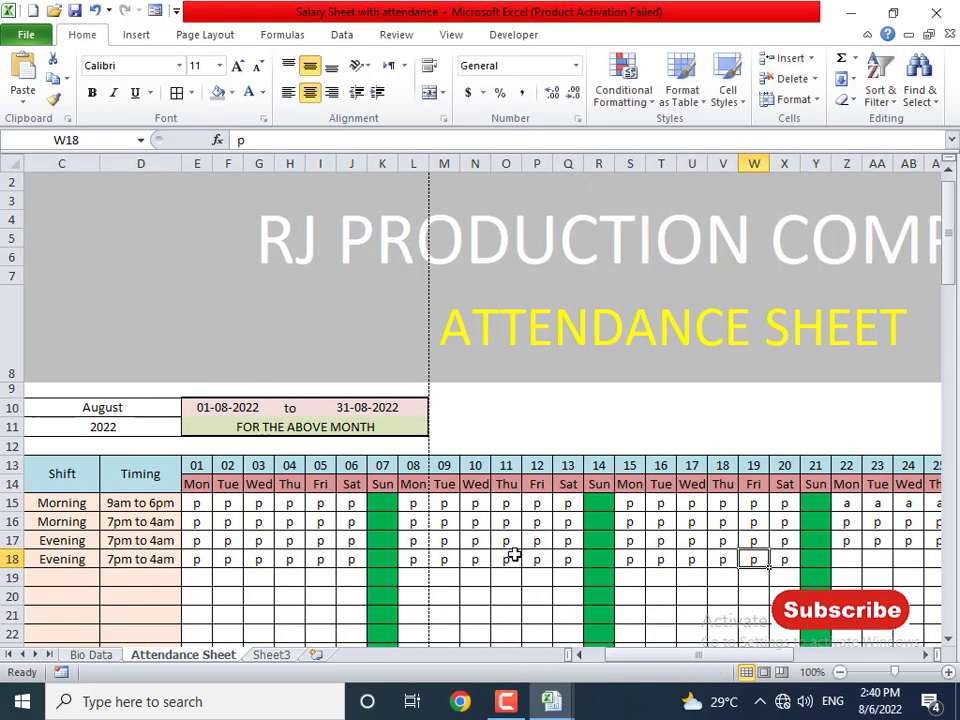
{"action": "key", "text": "shift+Right"}
{"action": "key", "text": "shift+Right"}
{"action": "key", "text": "shift+Right"}
{"action": "key", "text": "shift+Right"}
{"action": "key", "text": "shift+Right"}
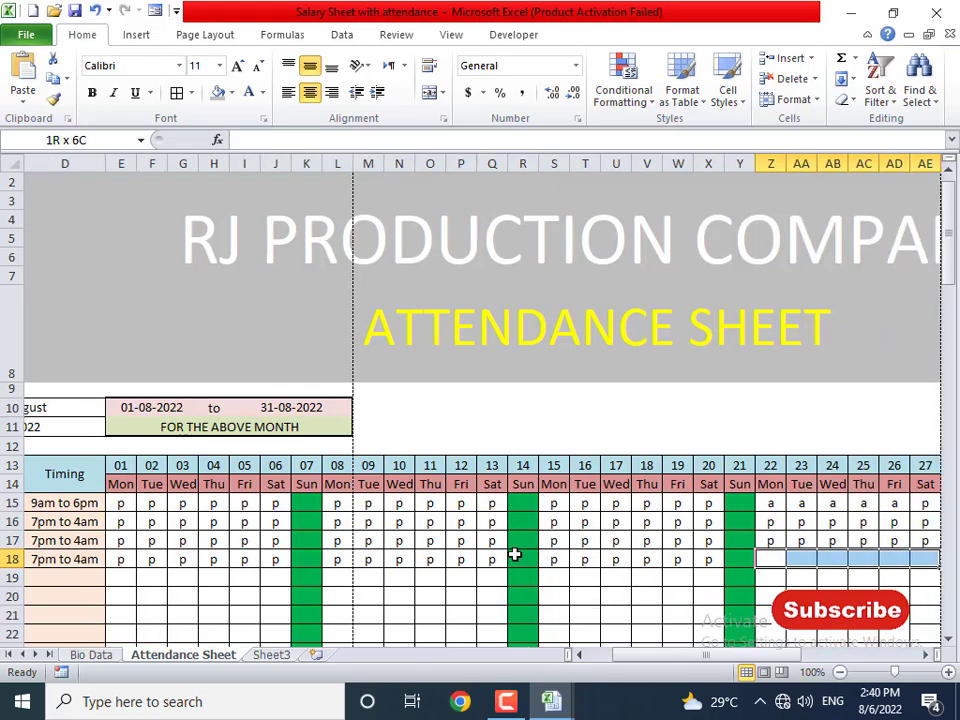
{"action": "type", "text": "p"}
{"action": "key", "text": "ctrl+Return"}
{"action": "key", "text": "Right"}
{"action": "key", "text": "Right"}
{"action": "key", "text": "Right"}
{"action": "key", "text": "Right"}
{"action": "key", "text": "Right"}
{"action": "key", "text": "Right"}
{"action": "key", "text": "Right"}
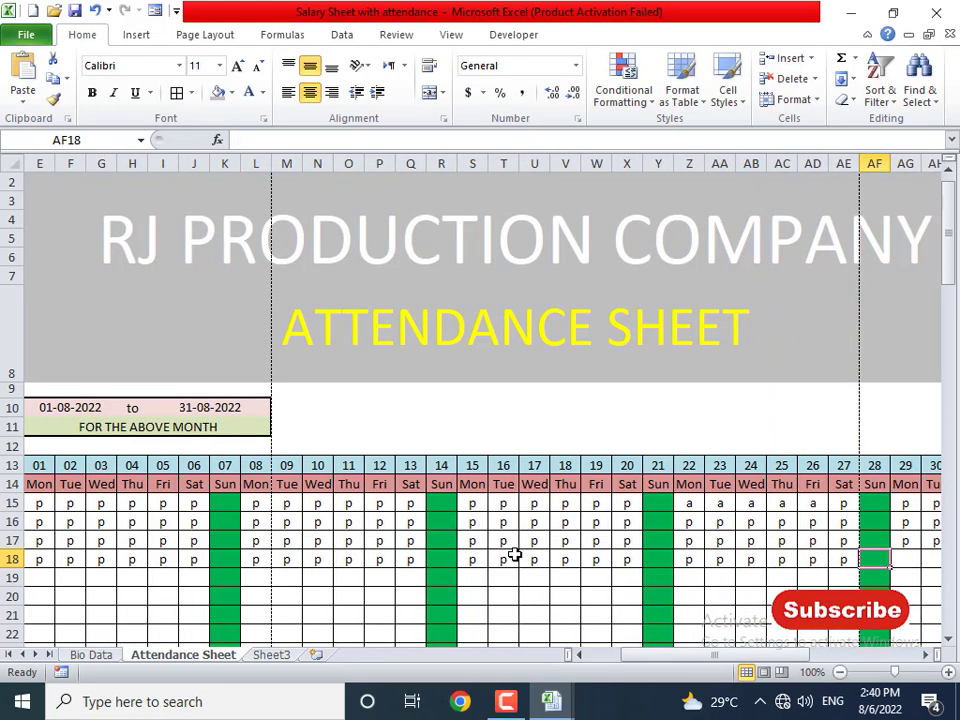
{"action": "key", "text": "shift+Right"}
{"action": "key", "text": "shift+Right"}
{"action": "key", "text": "shift+Right"}
{"action": "key", "text": "shift+Left"}
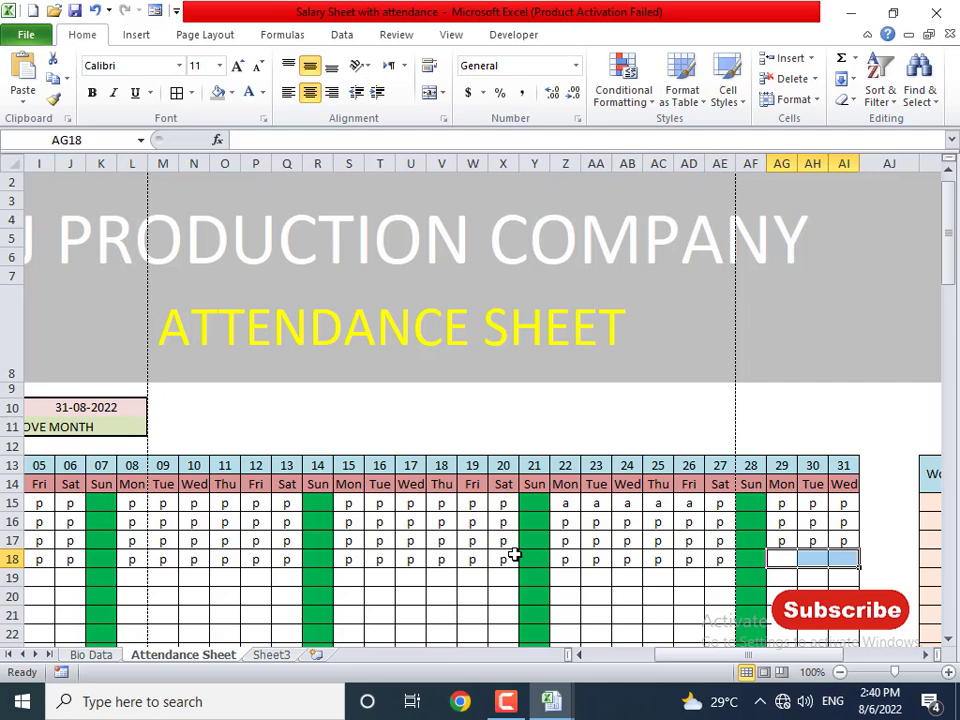
{"action": "type", "text": "p"}
{"action": "key", "text": "ctrl+Return"}
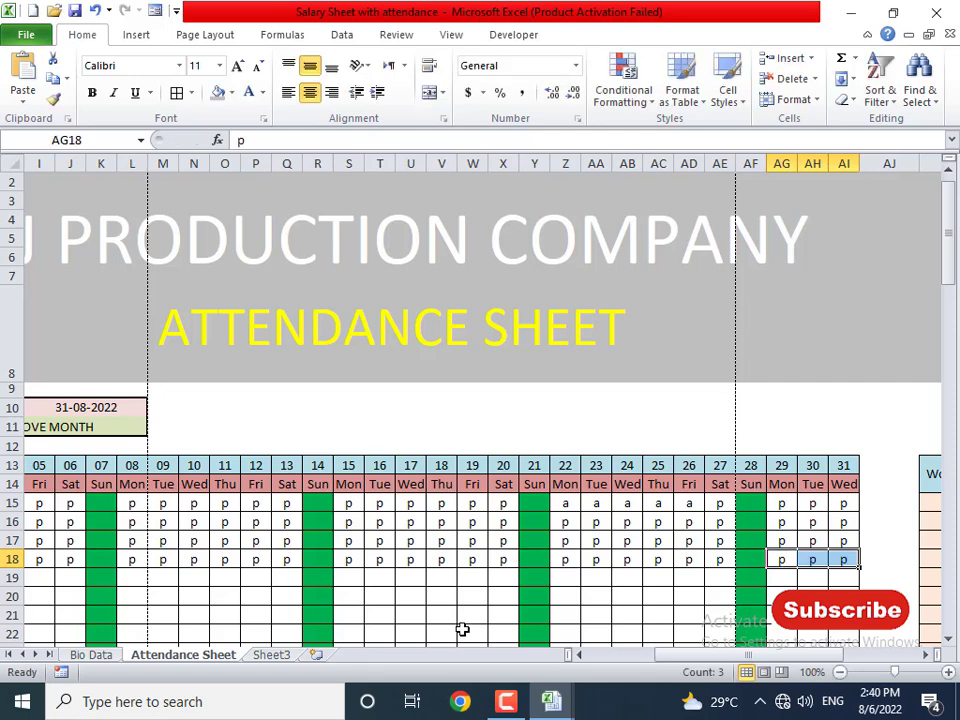
- Switch to the Salary Sheet workbook's Pay Slip sheet
{"action": "left_click", "coordinate": [212, 610]}
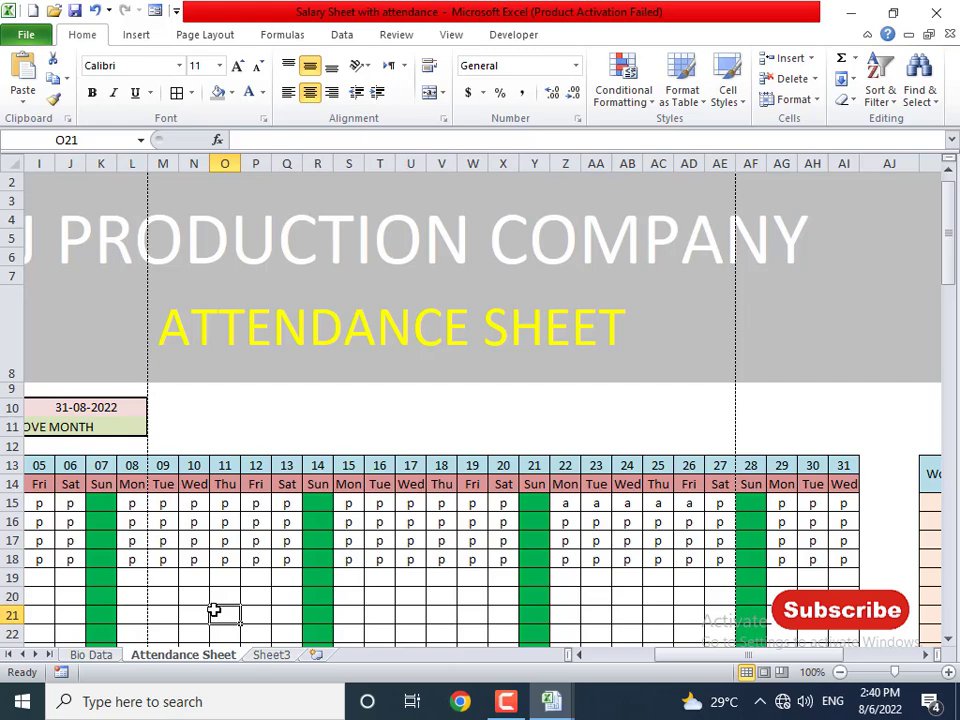
{"action": "key", "text": "ctrl+Tab"}
{"action": "left_click", "coordinate": [228, 655]}
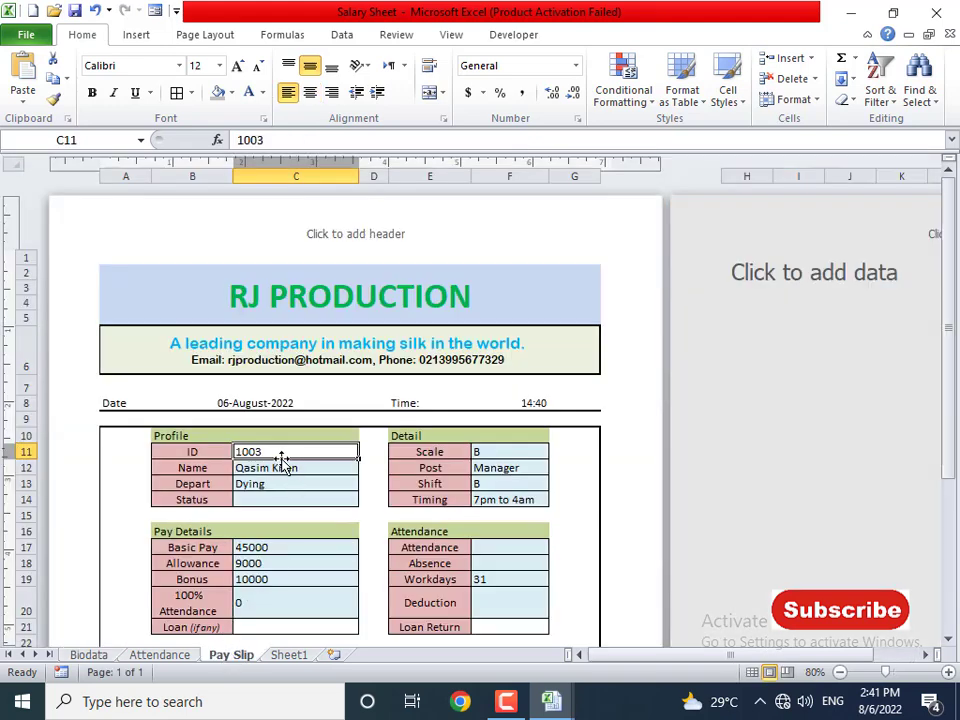
- Enter employee ID 1004 on the Pay Slip and check the Status lookup formula
{"action": "left_click", "coordinate": [260, 497]}
{"action": "left_click", "coordinate": [249, 453]}
{"action": "type", "text": "1004"}
{"action": "key", "text": "Return"}
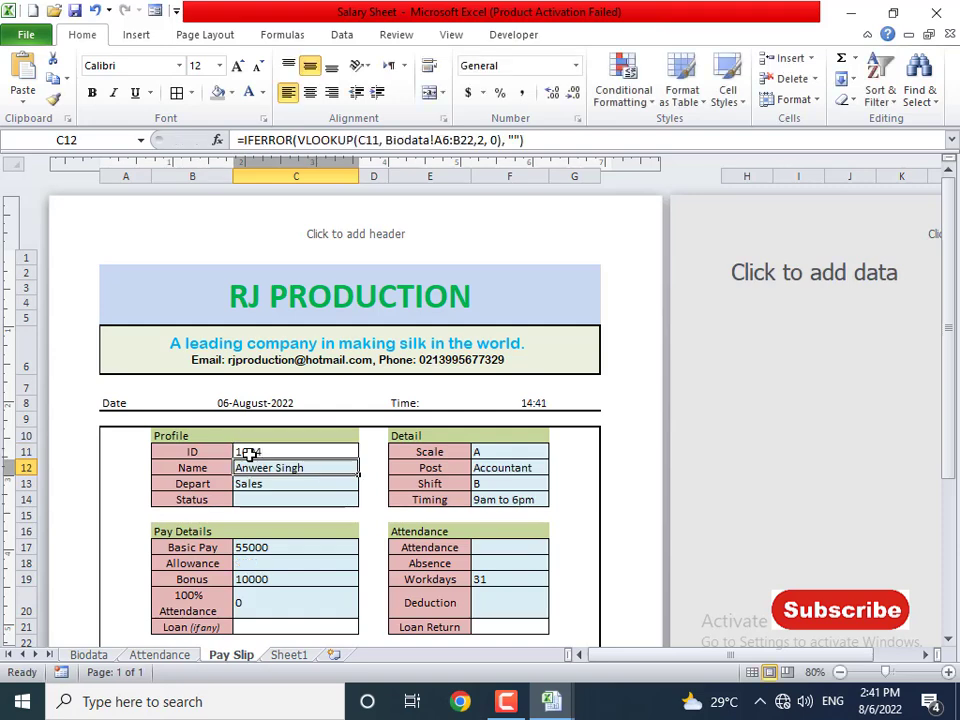
{"action": "key", "text": "Return"}
{"action": "key", "text": "Return"}
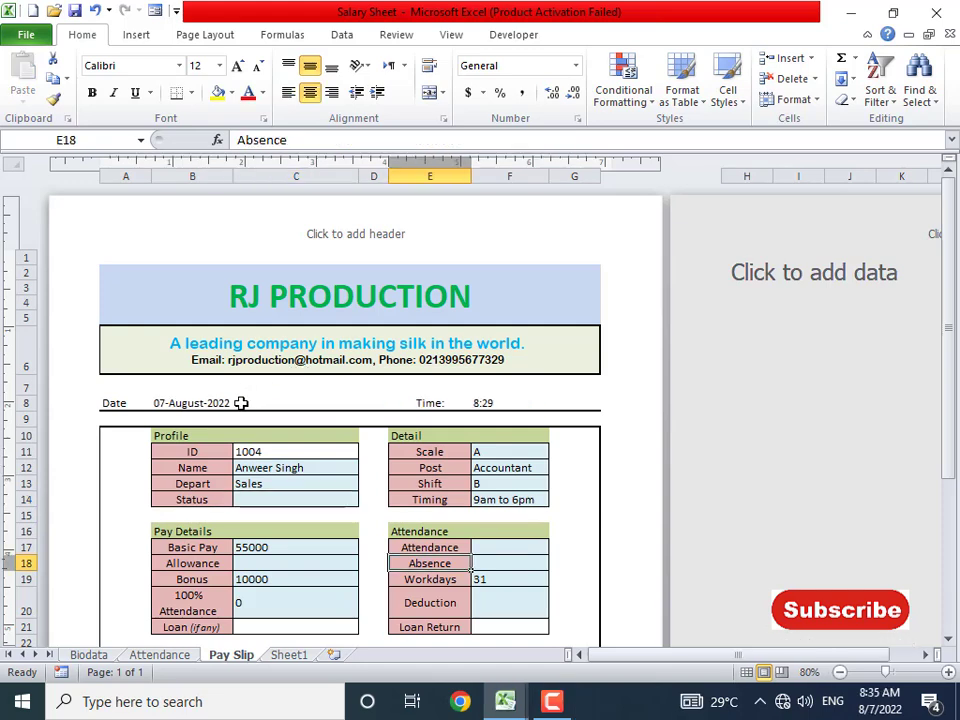
- Change the employee ID to 1005 and review the loaded details
{"action": "left_click", "coordinate": [253, 448]}
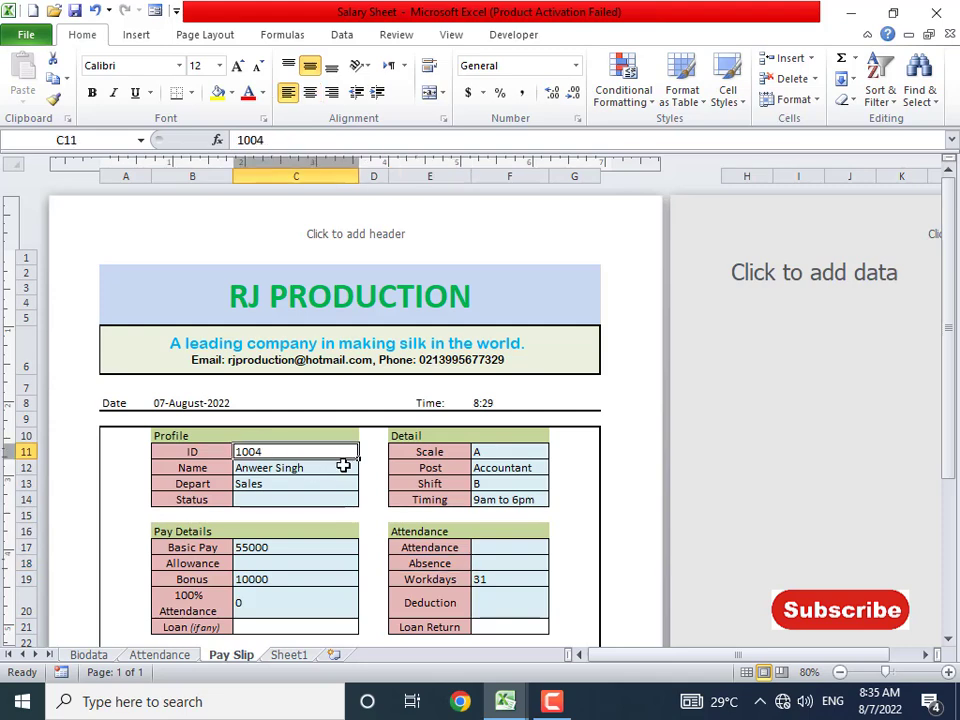
{"action": "type", "text": "1"}
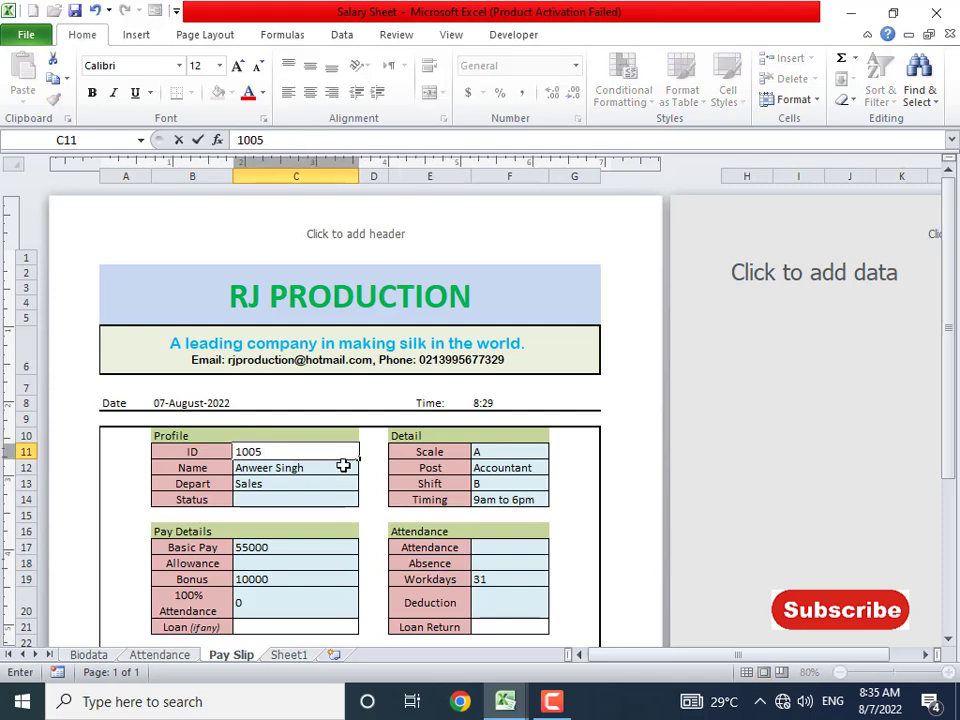
{"action": "type", "text": "005"}
{"action": "key", "text": "Return"}
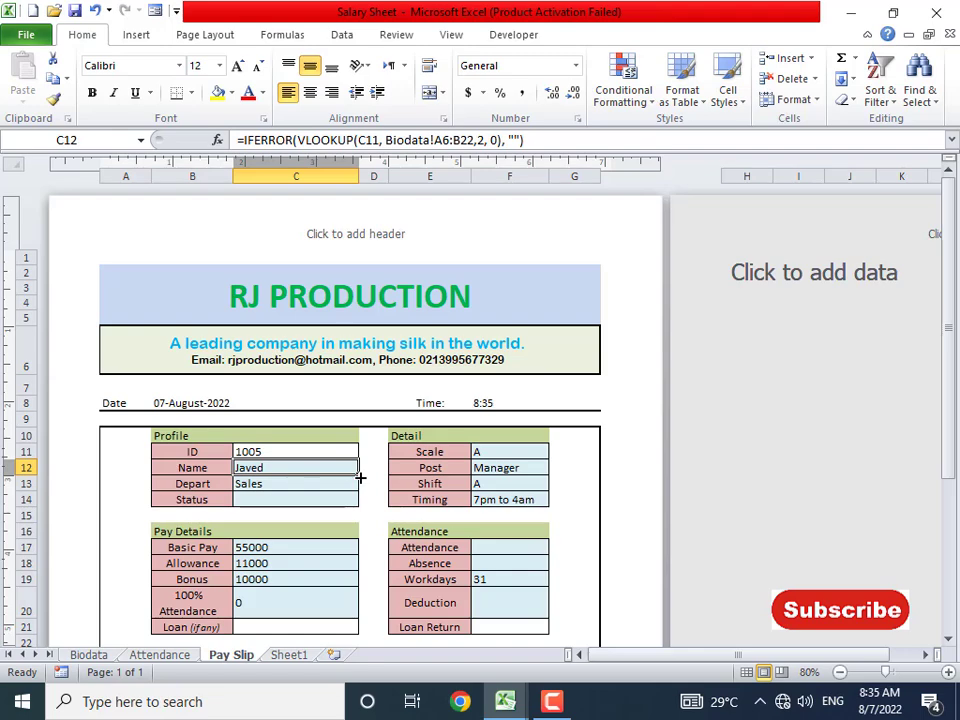
{"action": "scroll", "coordinate": [360, 478], "scroll_direction": "down", "scroll_amount": 7}
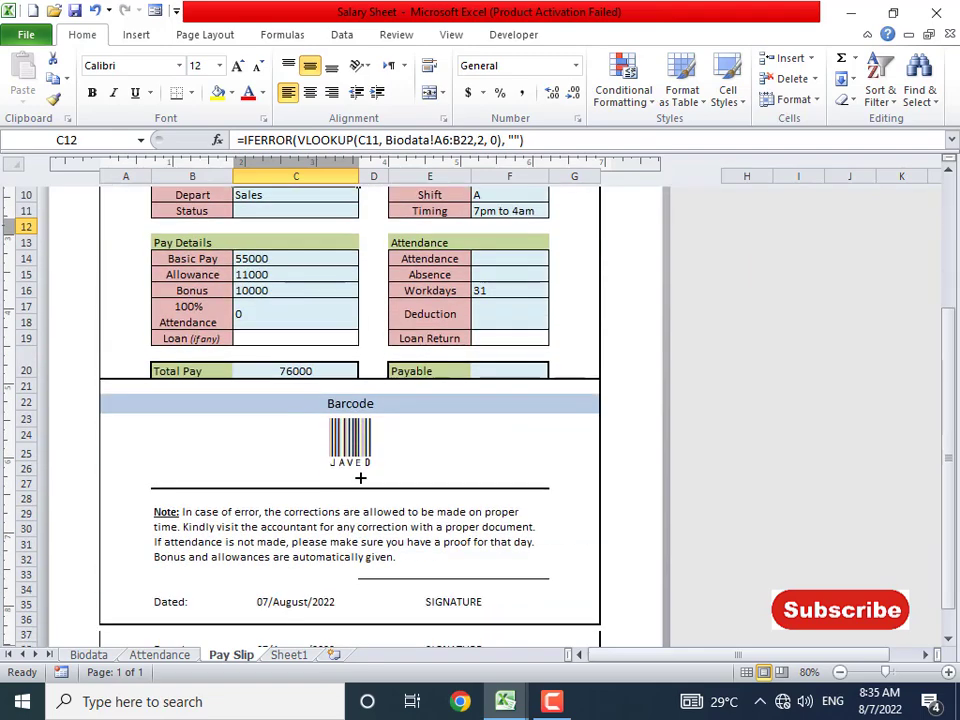
{"action": "scroll", "coordinate": [360, 478], "scroll_direction": "up", "scroll_amount": 5}
{"action": "scroll", "coordinate": [360, 478], "scroll_direction": "up", "scroll_amount": 3}
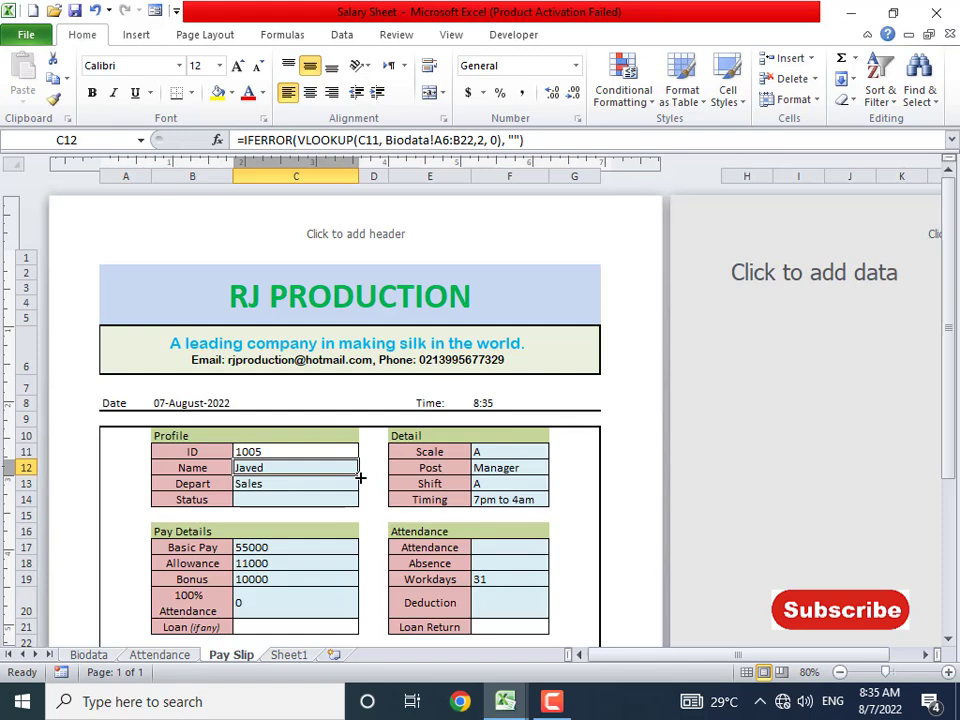
- Inspect the RJ PRODUCTION title and tagline cells, then return to the attendance workbook
{"action": "left_click", "coordinate": [364, 294]}
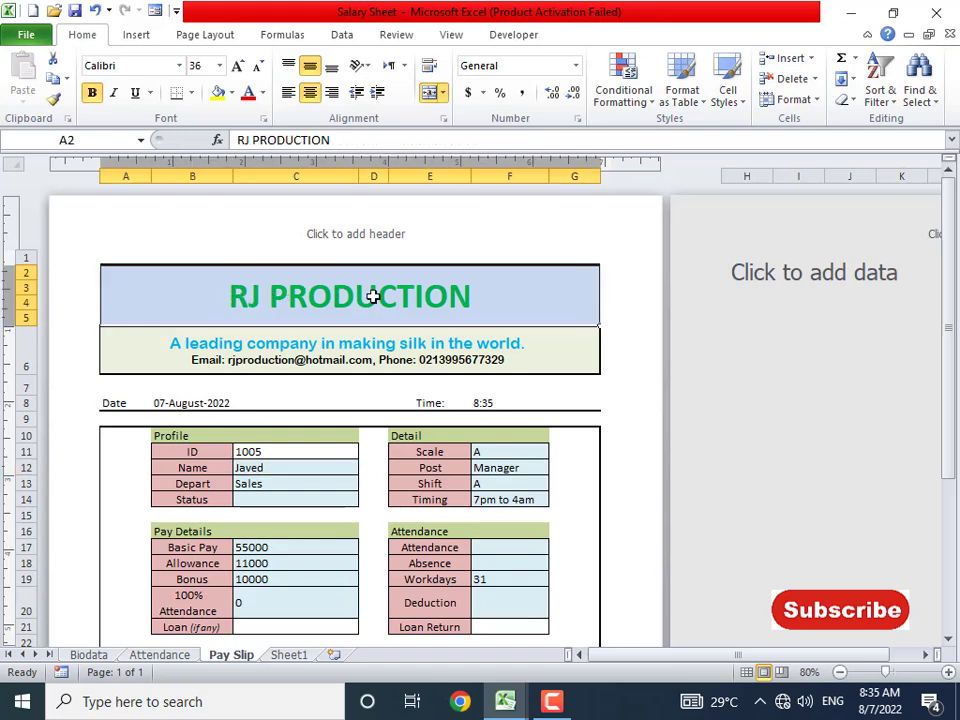
{"action": "left_click", "coordinate": [321, 336]}
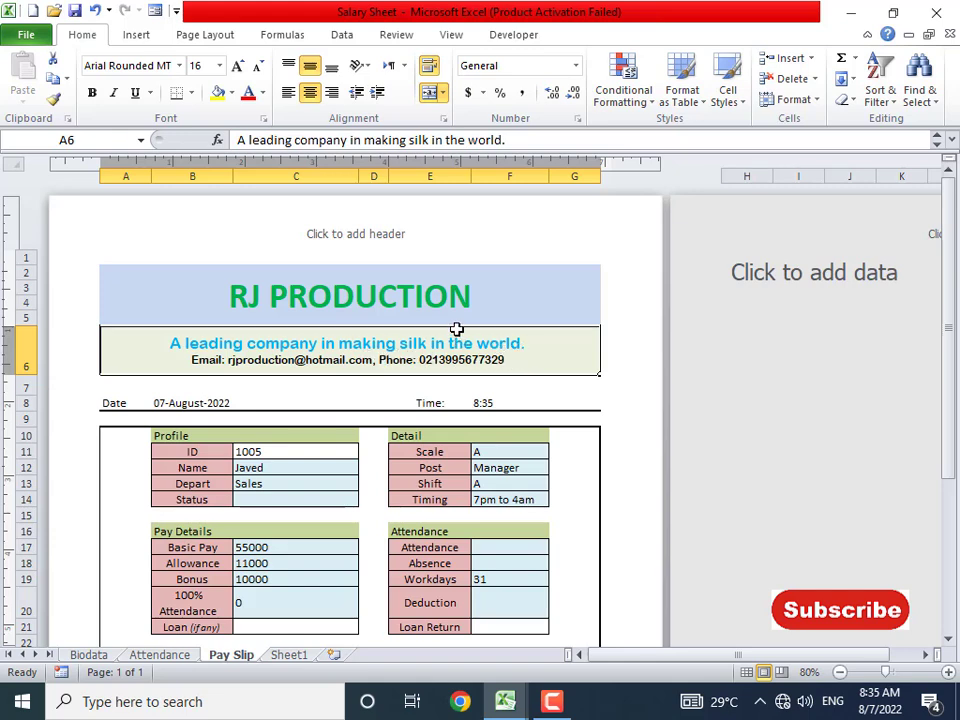
{"action": "key", "text": "alt+Tab"}
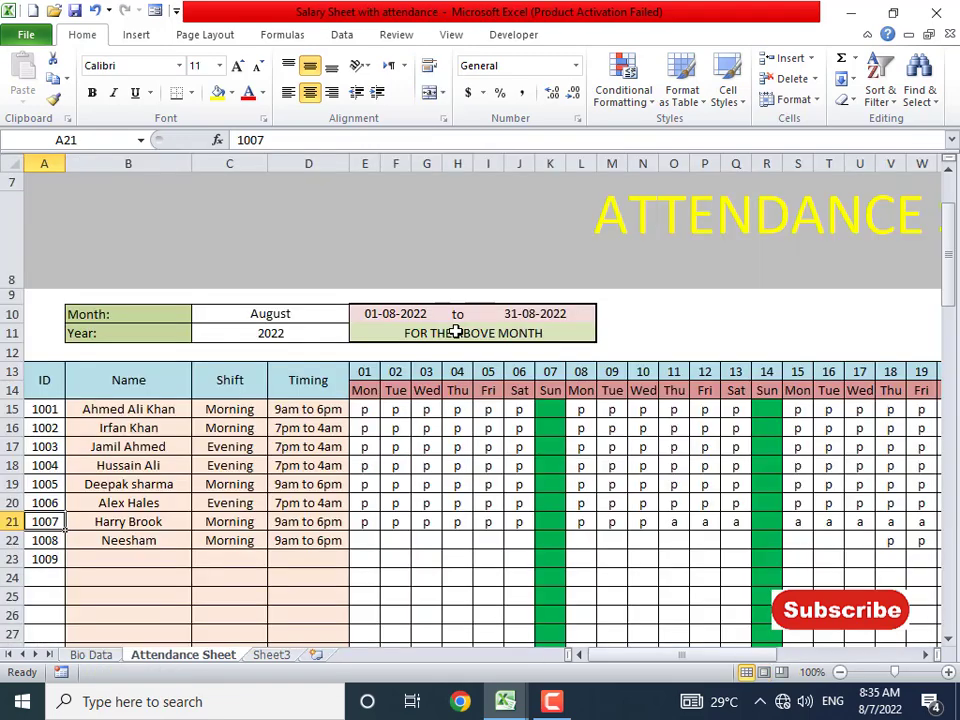
- Insert a new sheet named 'Pay Slip' before Sheet3 and show it in Page Layout view
{"action": "left_click", "coordinate": [274, 658]}
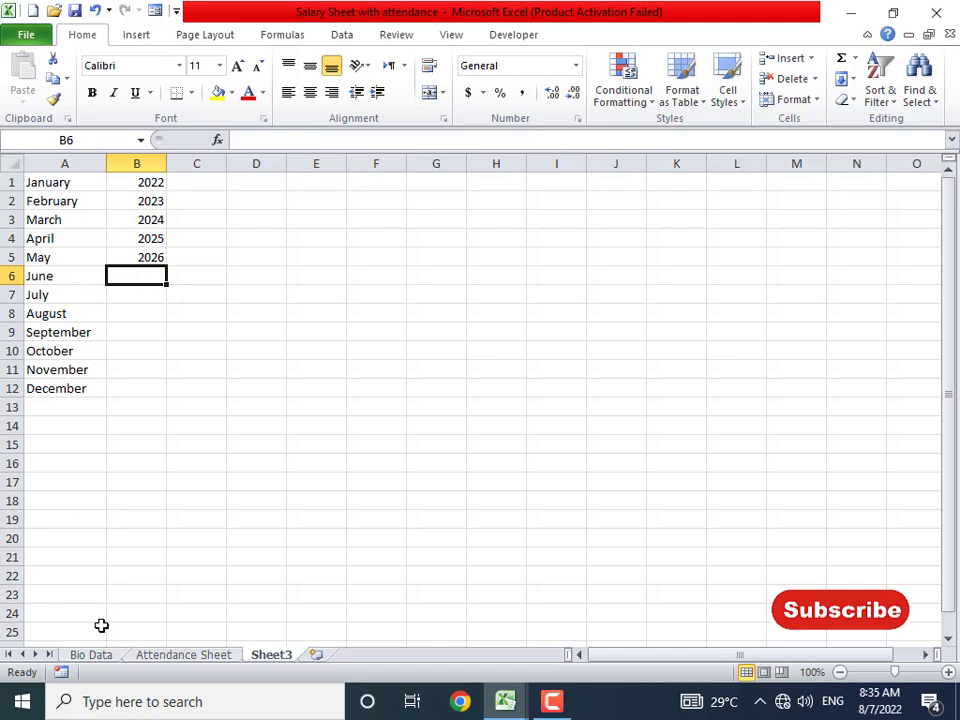
{"action": "left_click", "coordinate": [318, 656]}
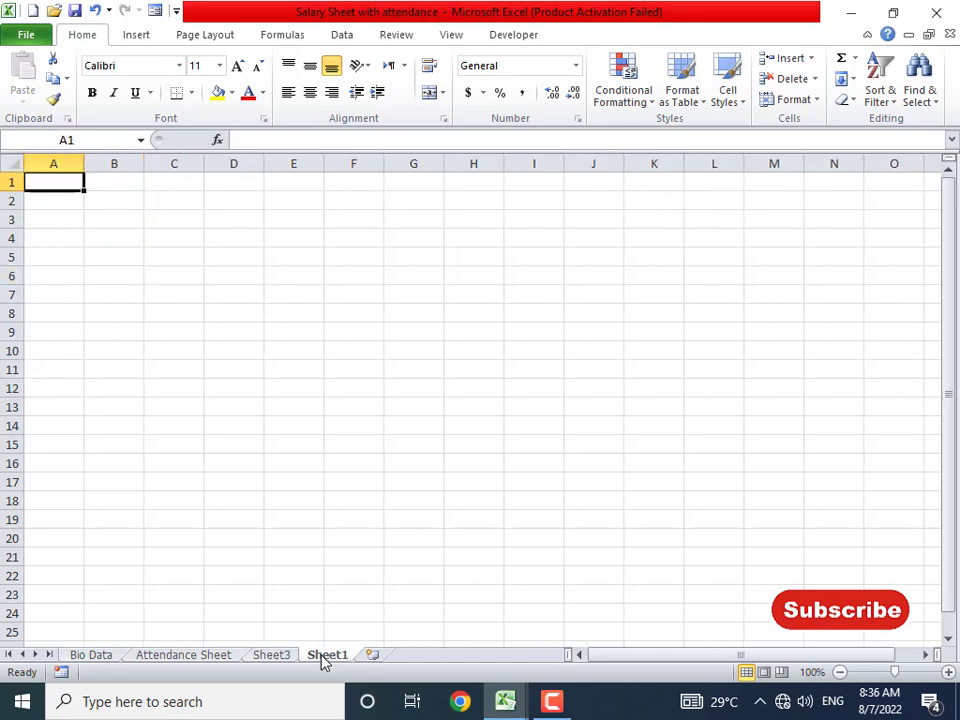
{"action": "left_click_drag", "start_coordinate": [336, 658], "coordinate": [281, 660]}
{"action": "double_click", "coordinate": [280, 656]}
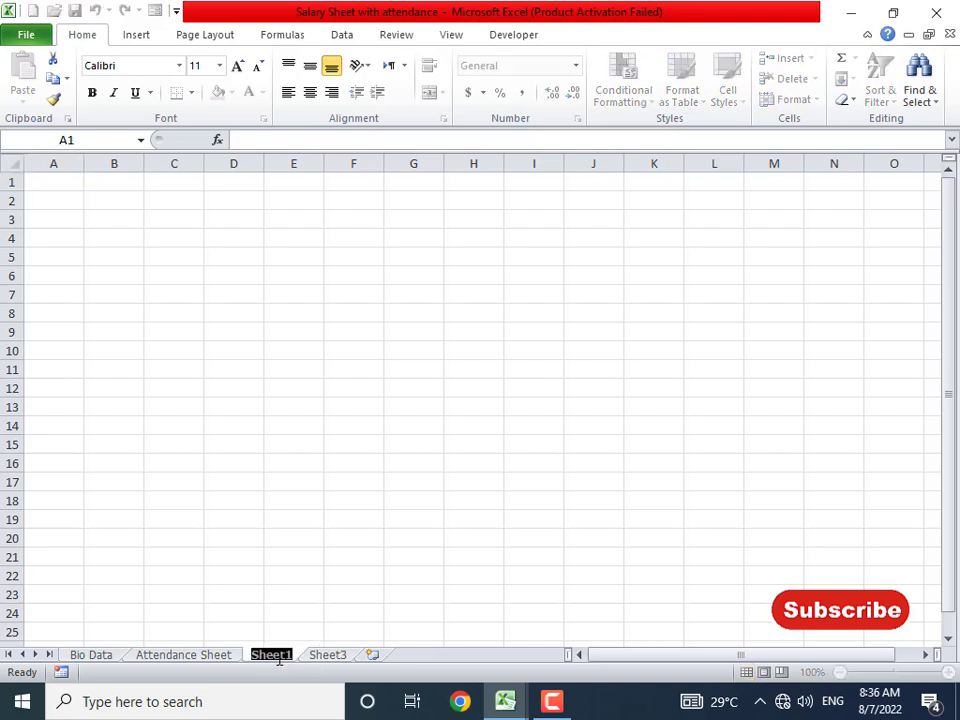
{"action": "type", "text": "Pay Slip"}
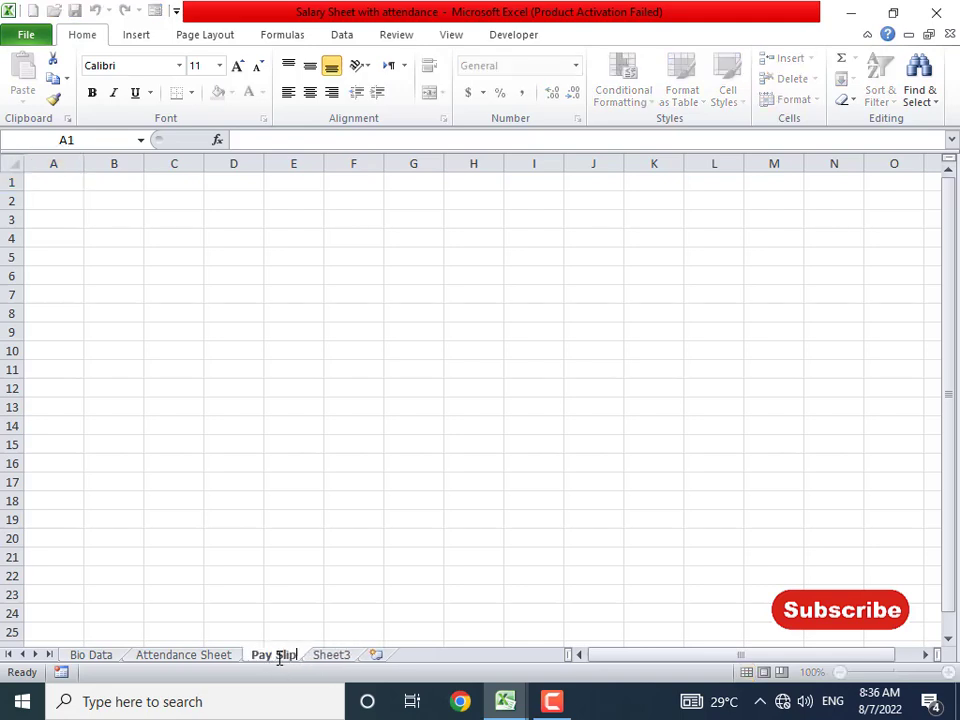
{"action": "key", "text": "Return"}
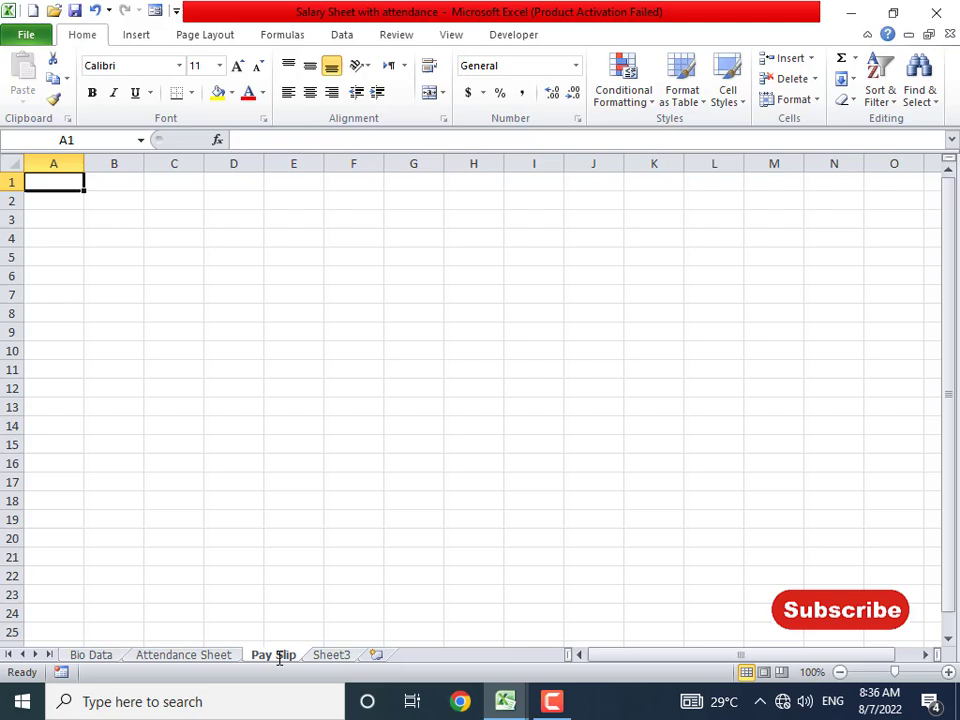
{"action": "left_click", "coordinate": [764, 673]}
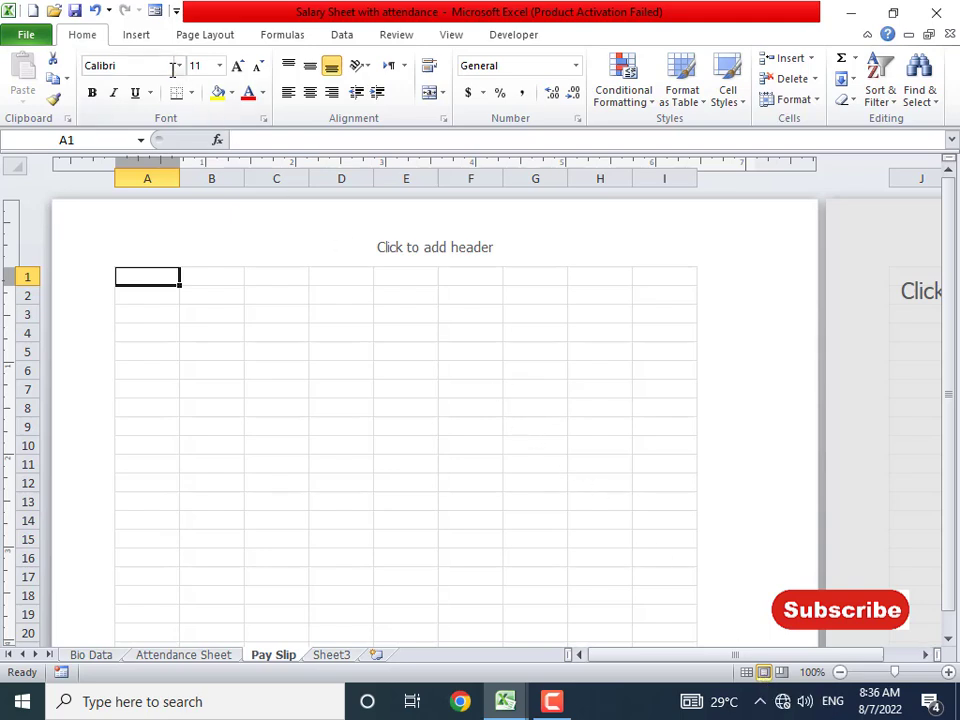
- Set the Pay Slip paper size to A4
{"action": "left_click", "coordinate": [200, 34]}
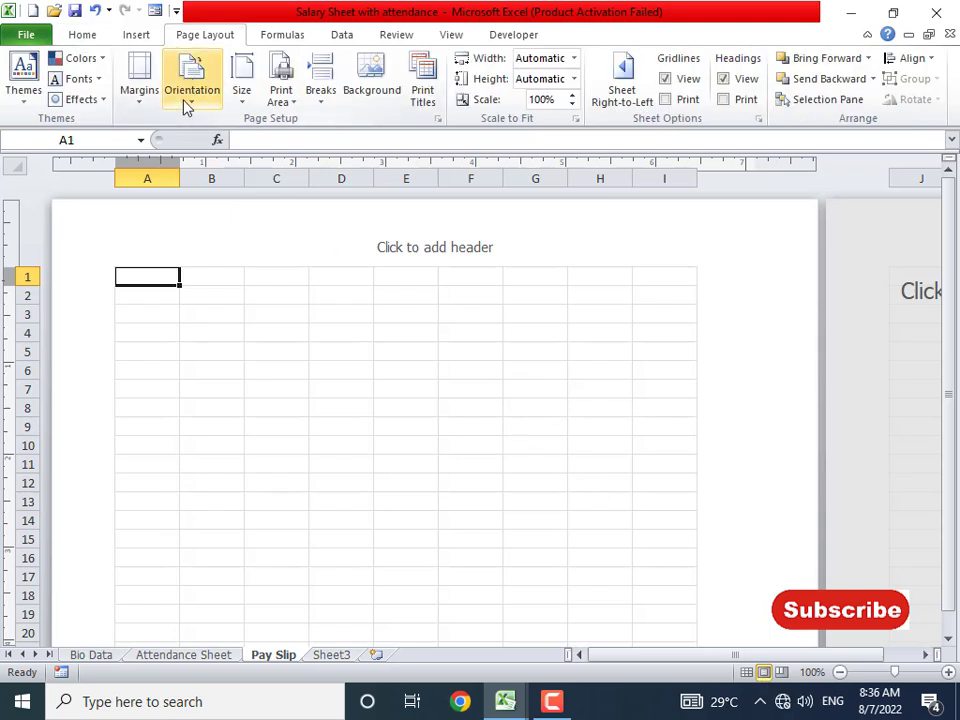
{"action": "left_click", "coordinate": [243, 92]}
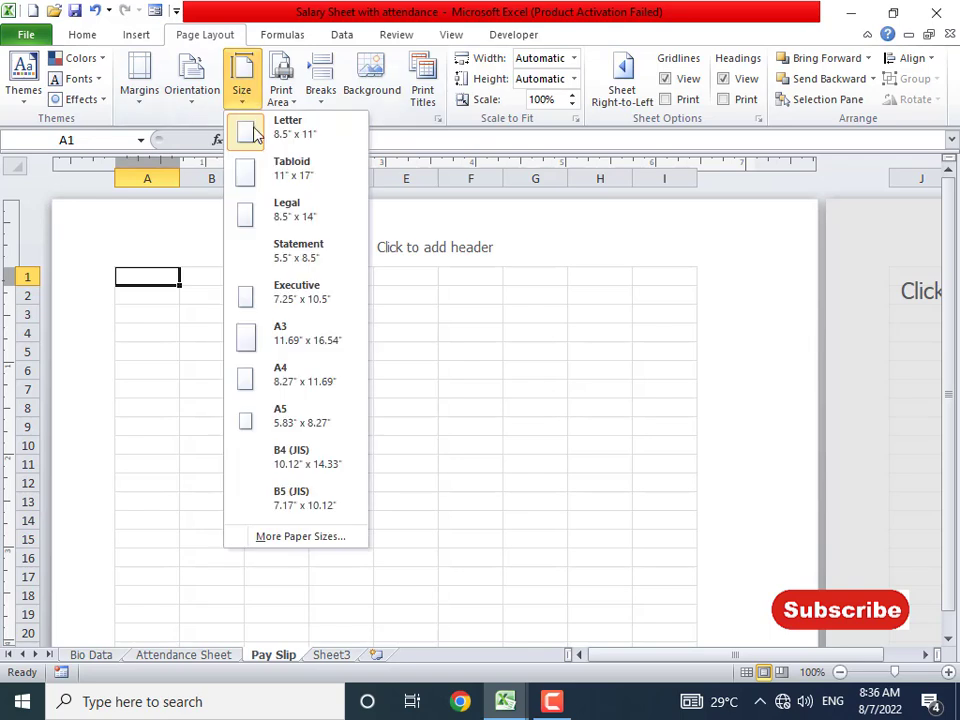
{"action": "left_click", "coordinate": [286, 383]}
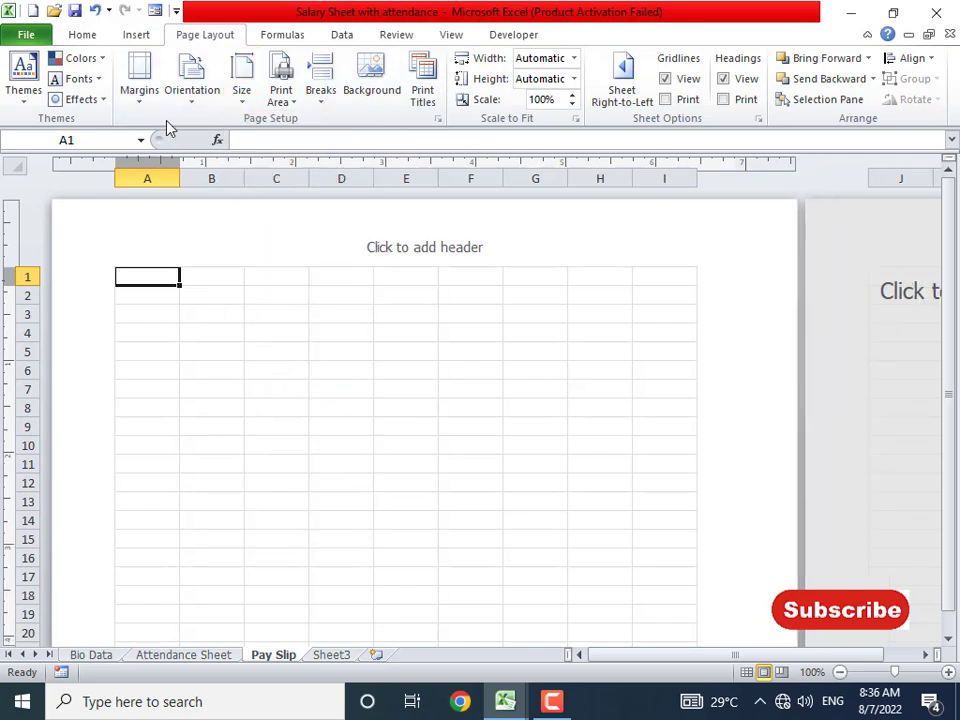
{"action": "left_click", "coordinate": [448, 390]}
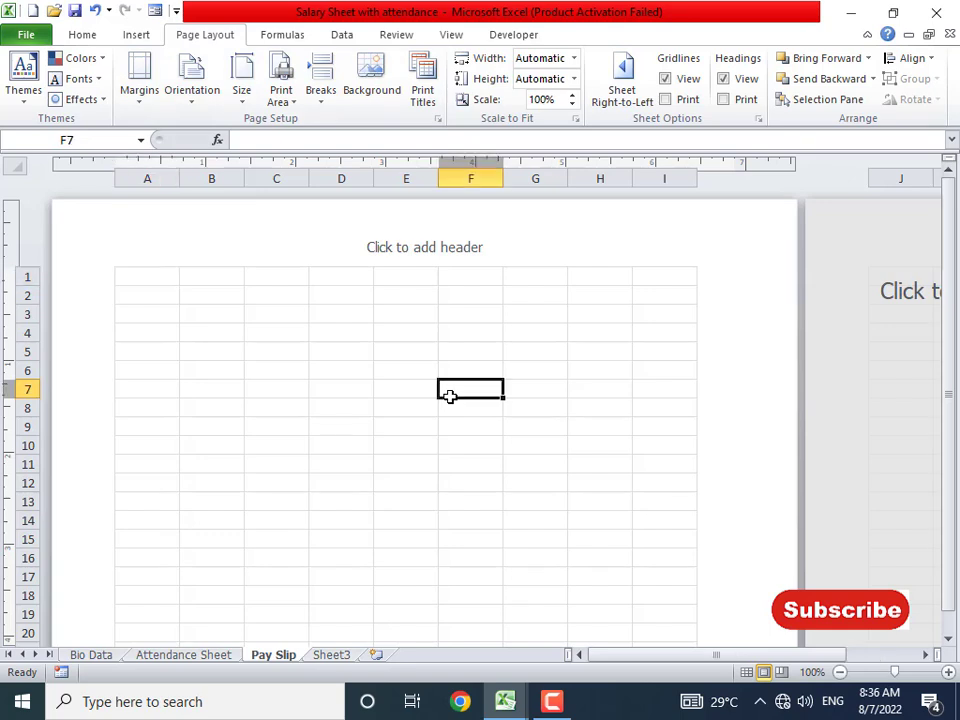
- Apply a first set of custom margins, lowering the top margin to 0.5
{"action": "left_click", "coordinate": [141, 106]}
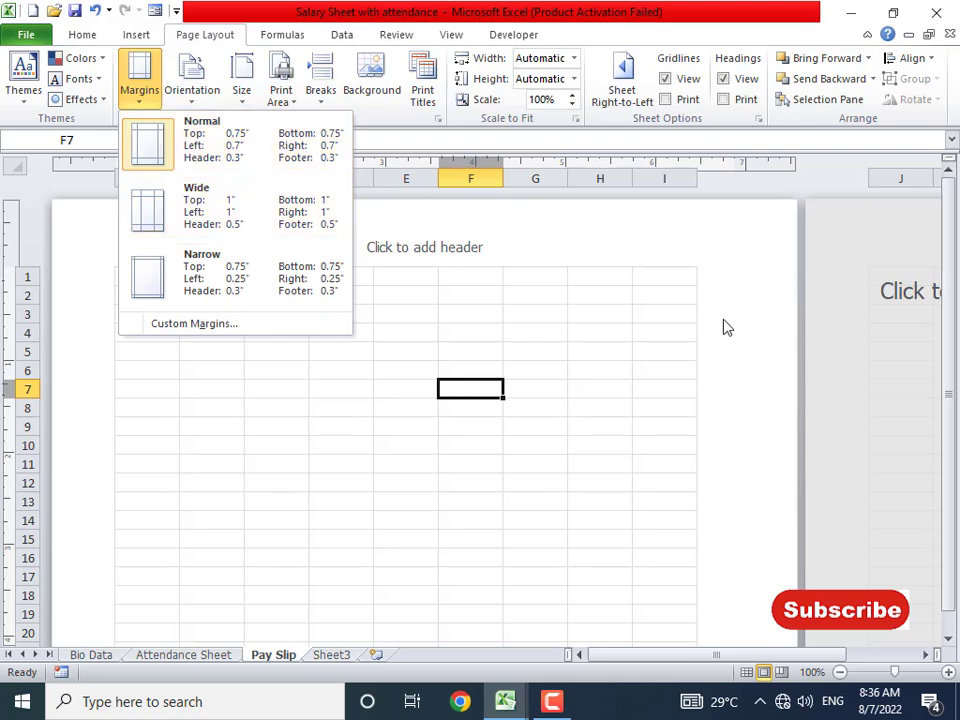
{"action": "left_click", "coordinate": [226, 325]}
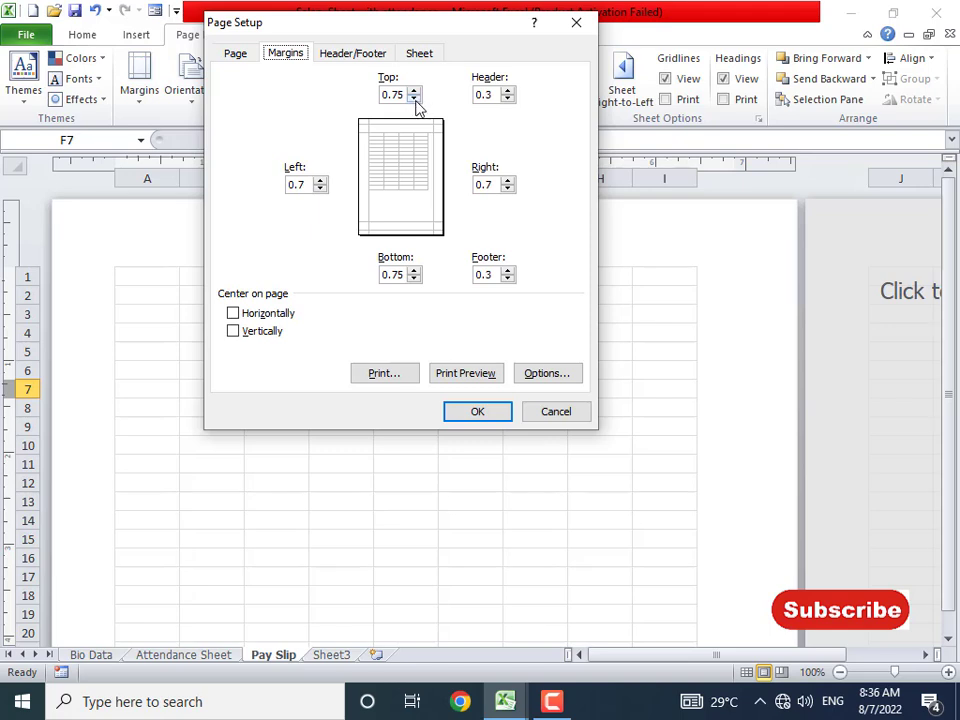
{"action": "left_click", "coordinate": [414, 99]}
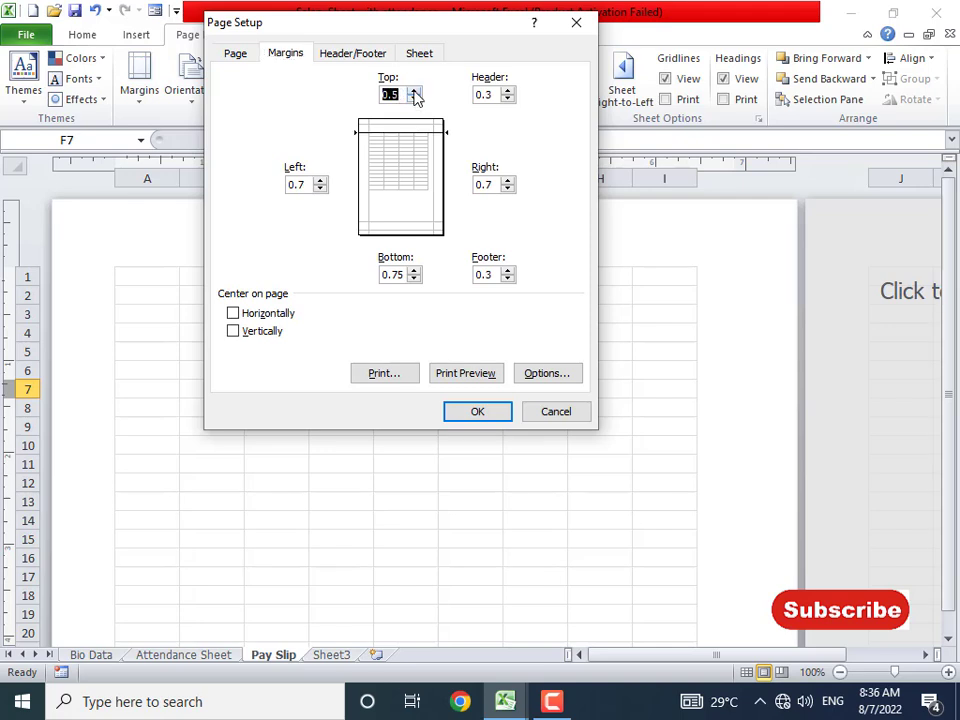
{"action": "left_click", "coordinate": [321, 190]}
{"action": "left_click", "coordinate": [321, 190]}
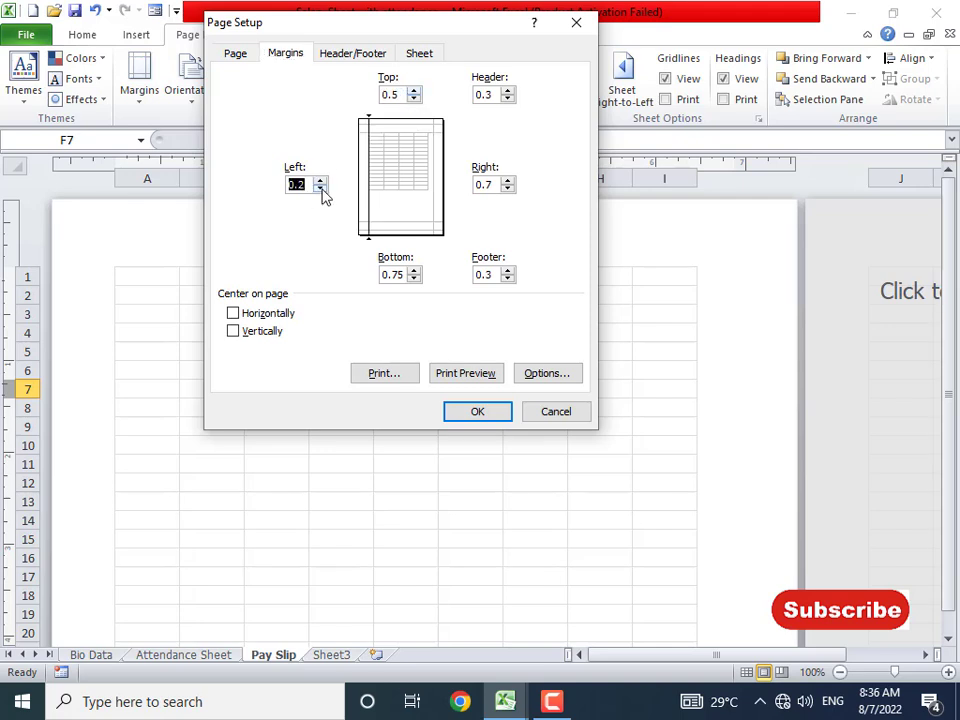
{"action": "left_click", "coordinate": [320, 182]}
{"action": "left_click", "coordinate": [306, 187]}
{"action": "left_click", "coordinate": [483, 185]}
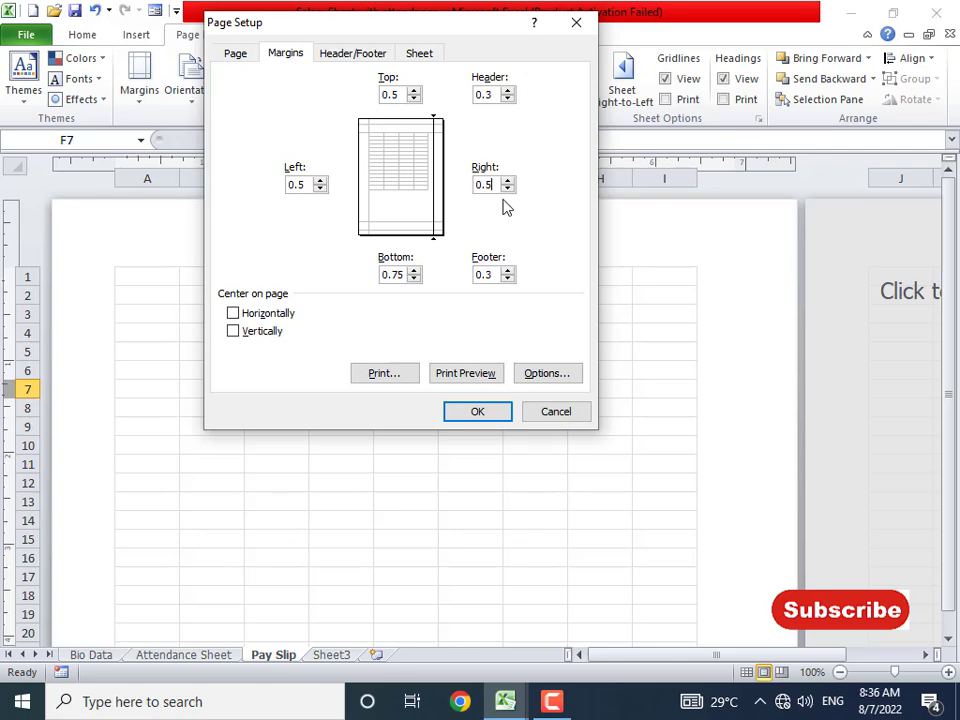
{"action": "left_click", "coordinate": [397, 275]}
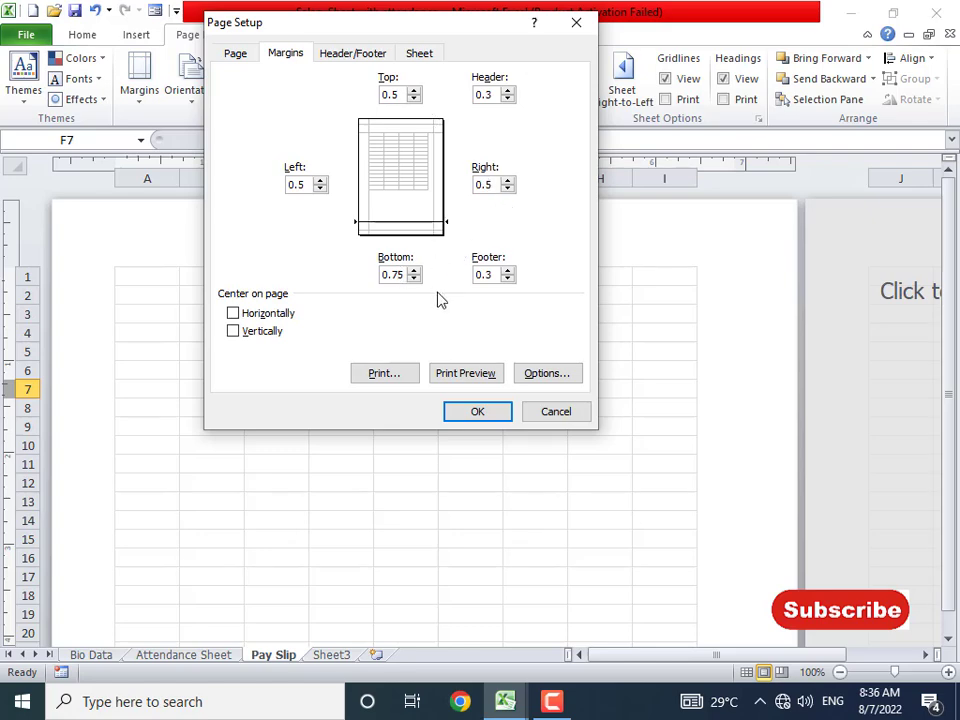
{"action": "key", "text": "Return"}
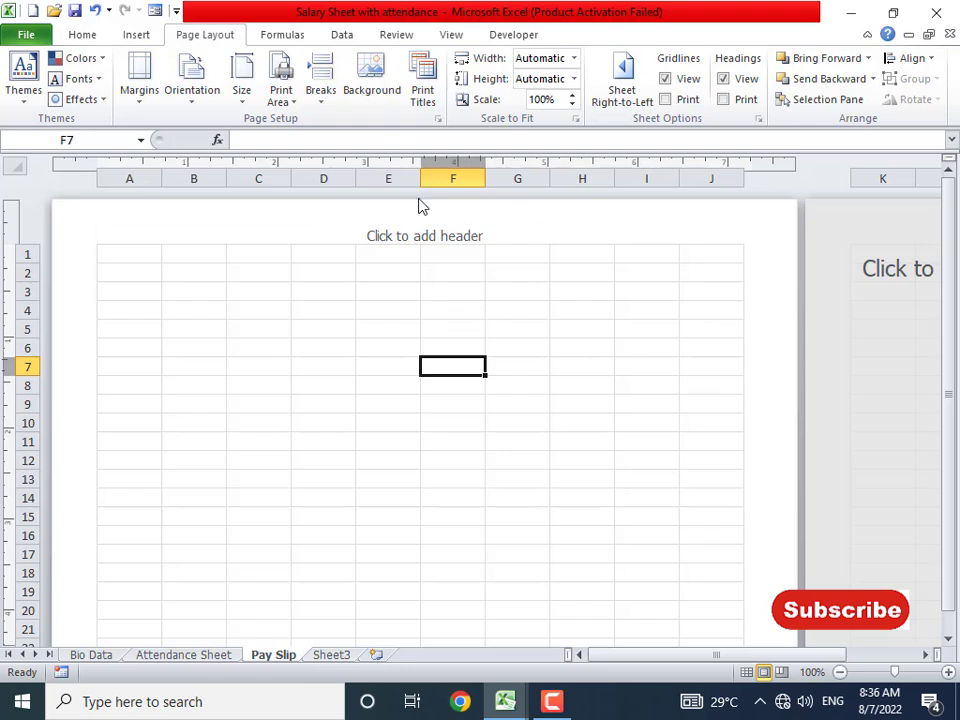
- Set the top, left, right and bottom margins to 0.7 inch
{"action": "left_click", "coordinate": [143, 100]}
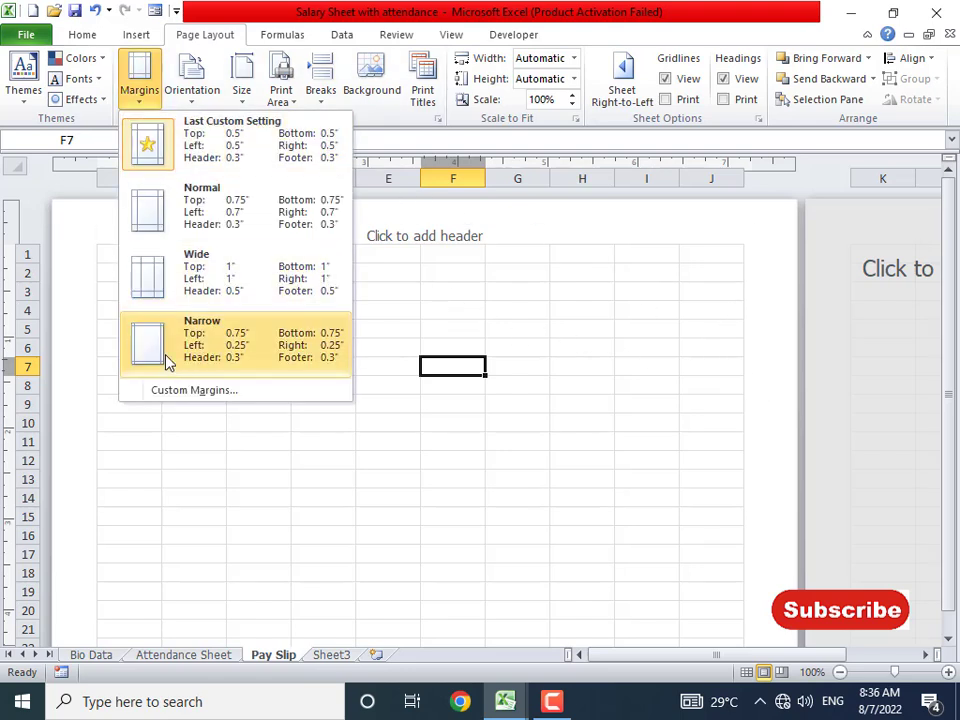
{"action": "left_click", "coordinate": [174, 392]}
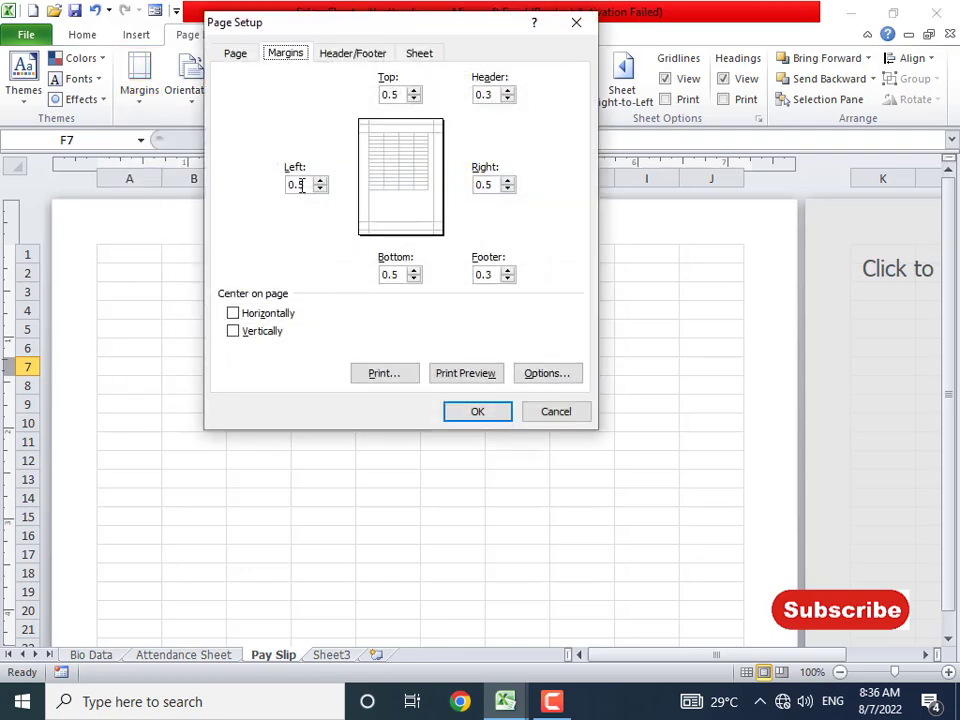
{"action": "left_click", "coordinate": [301, 186]}
{"action": "double_click", "coordinate": [389, 94]}
{"action": "type", "text": "0.7"}
{"action": "double_click", "coordinate": [484, 184]}
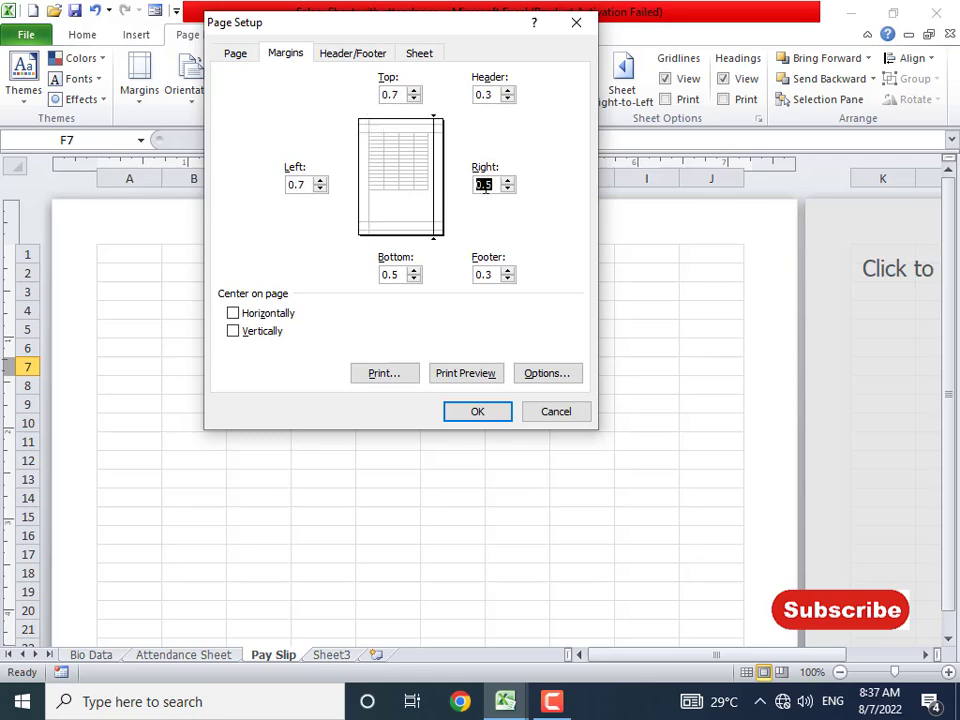
{"action": "type", "text": "0.7"}
{"action": "double_click", "coordinate": [390, 274]}
{"action": "type", "text": "0.7"}
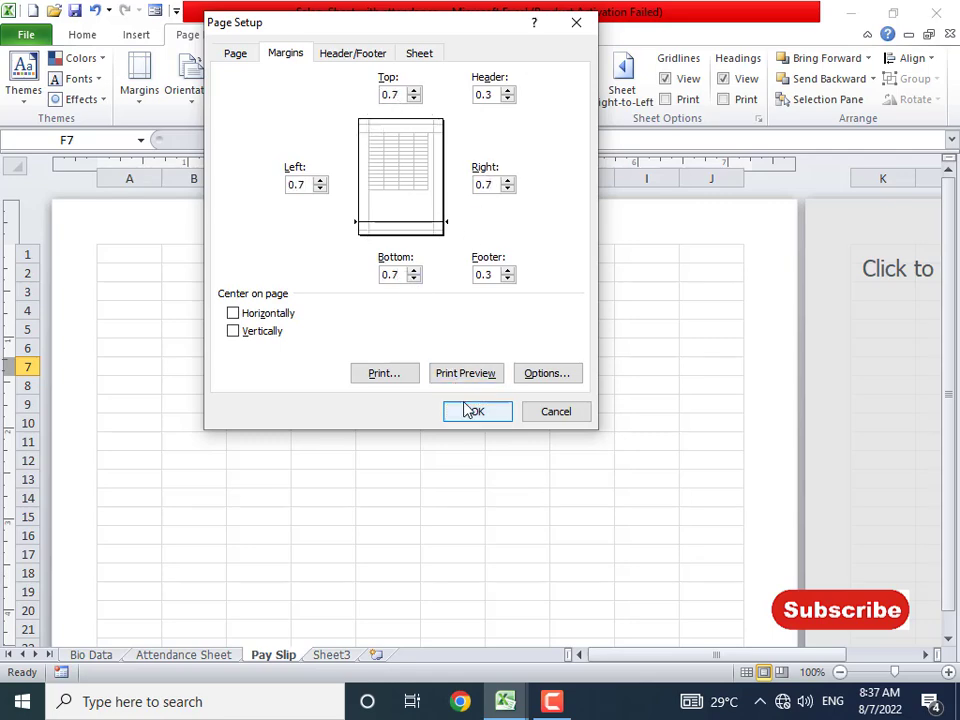
{"action": "left_click", "coordinate": [474, 410]}
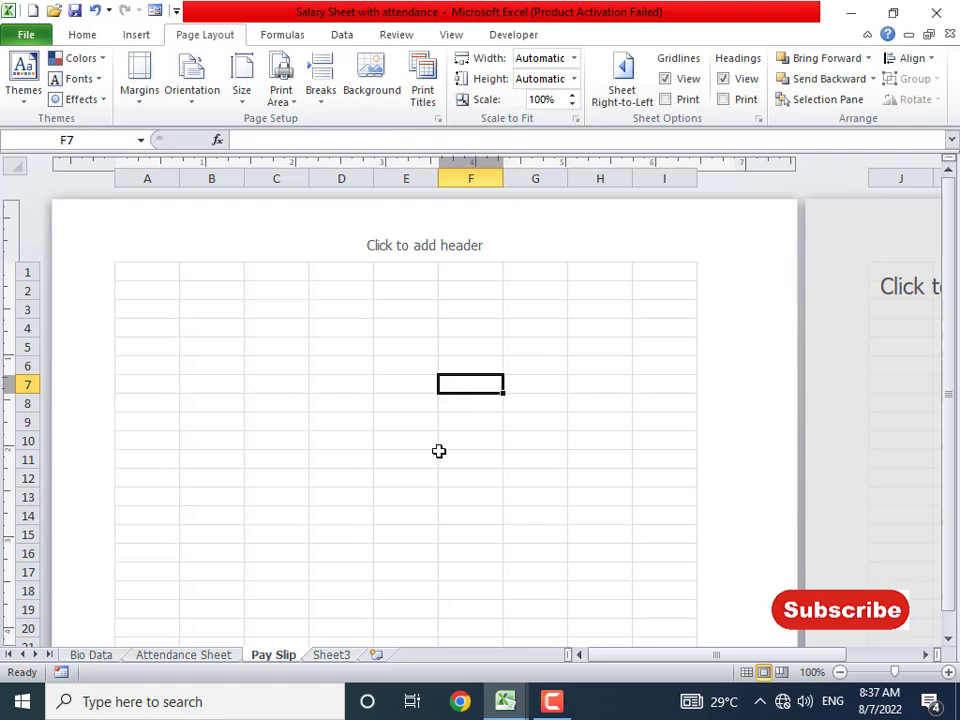
- Merge and centre A1:I4 and enter the heading 'RJ PRODUCTION COMPANY'
{"action": "scroll", "coordinate": [362, 432], "scroll_direction": "down", "scroll_amount": 14}
{"action": "scroll", "coordinate": [362, 432], "scroll_direction": "up", "scroll_amount": 14}
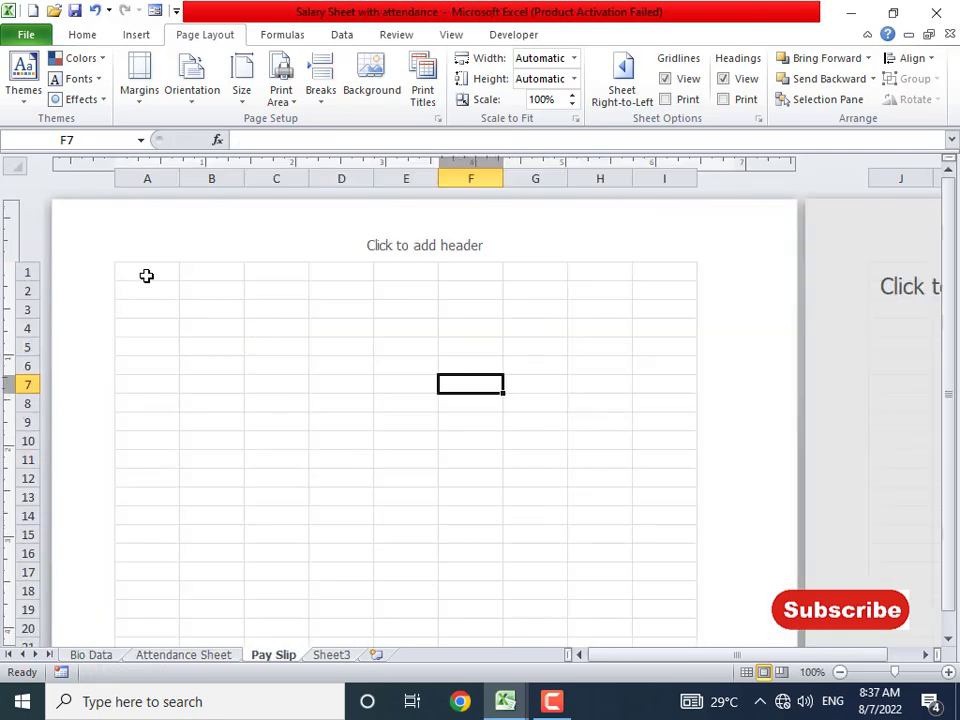
{"action": "left_click_drag", "start_coordinate": [146, 276], "coordinate": [656, 345]}
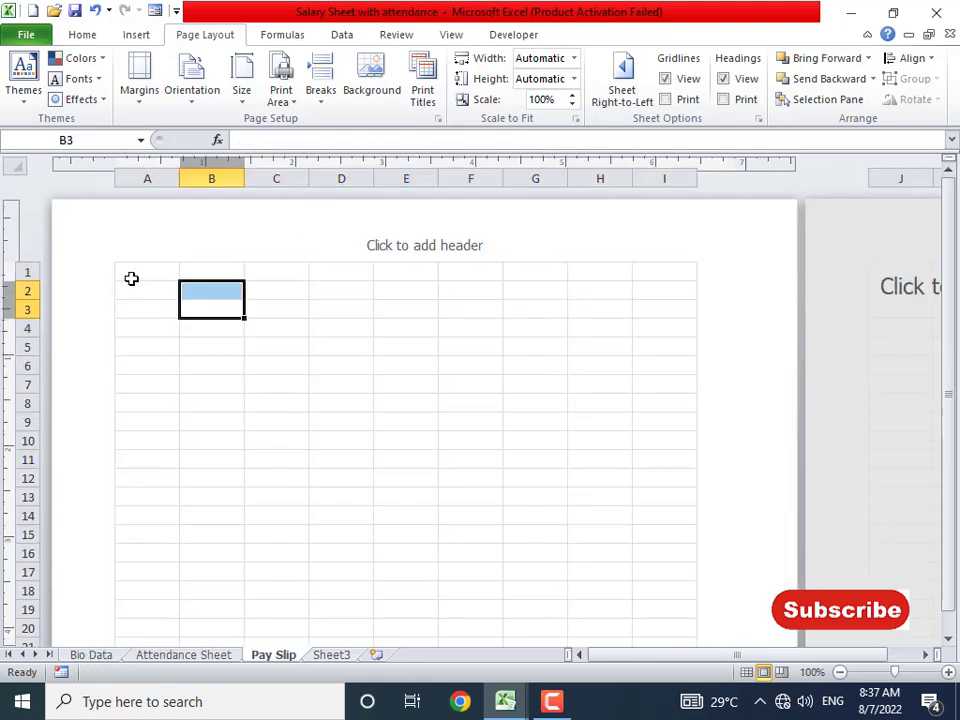
{"action": "left_click_drag", "start_coordinate": [131, 279], "coordinate": [662, 329]}
{"action": "left_click", "coordinate": [100, 36]}
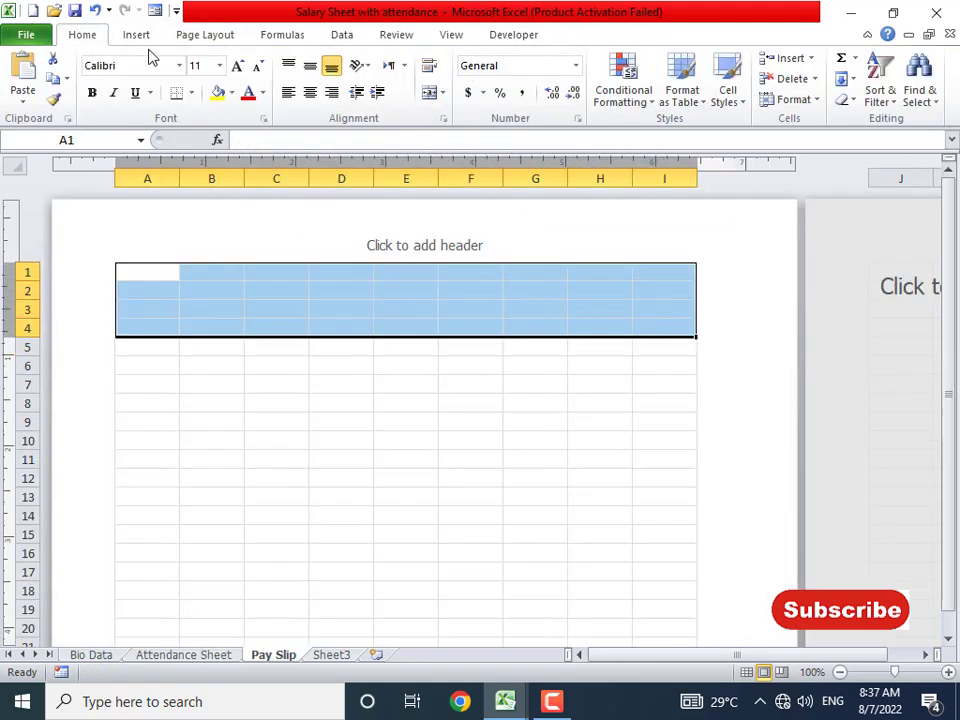
{"action": "left_click", "coordinate": [429, 93]}
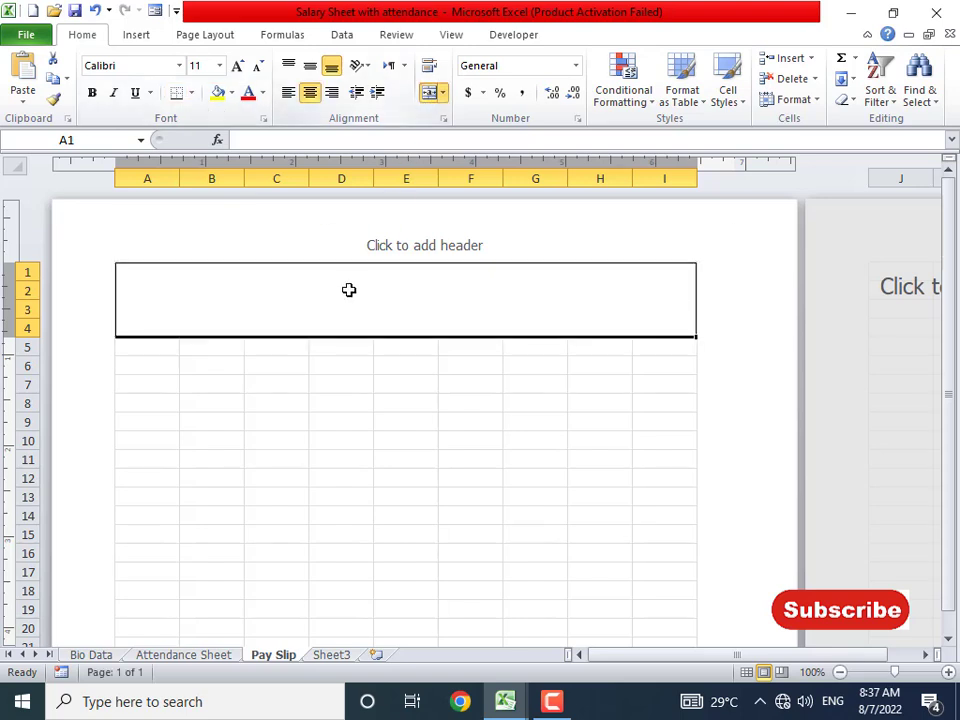
{"action": "type", "text": "RJ "}
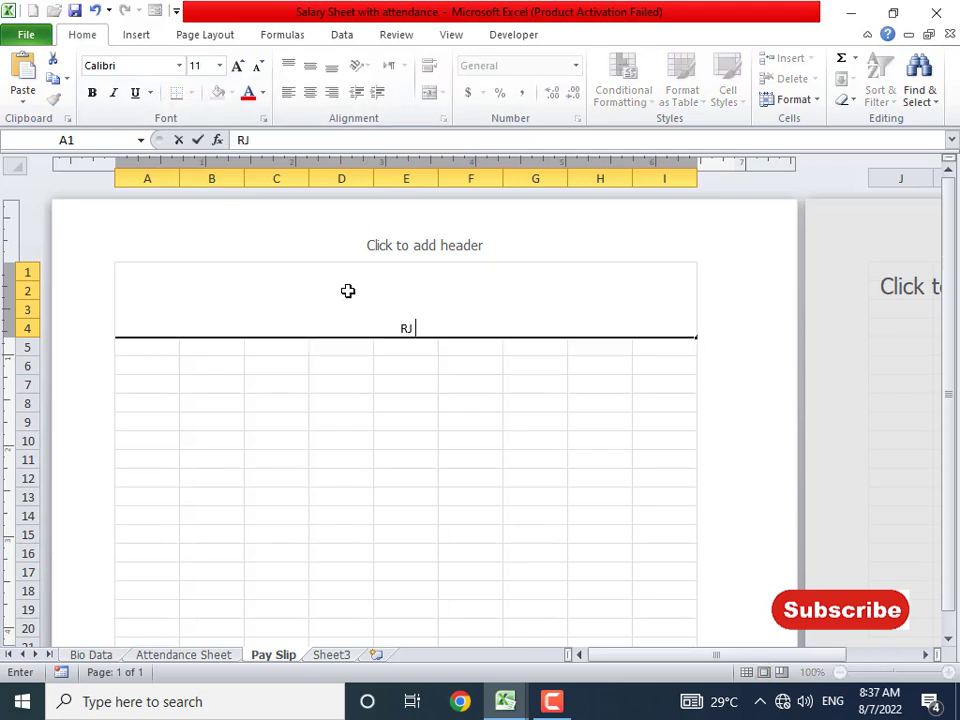
{"action": "type", "text": "PRODUCTION"}
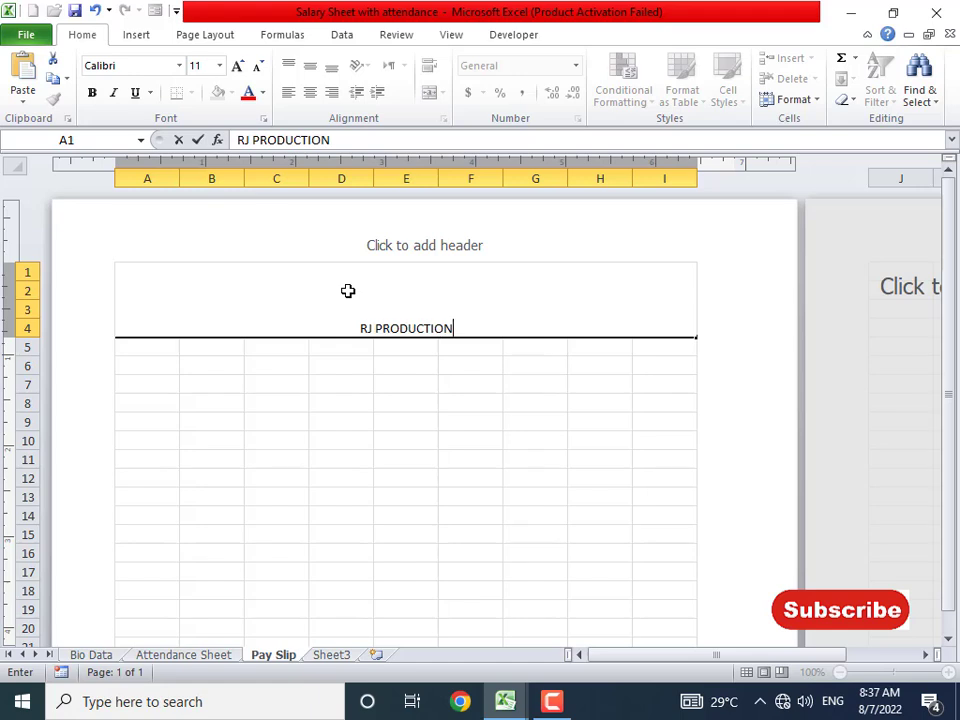
{"action": "type", "text": " COMPANY"}
{"action": "key", "text": "Return"}
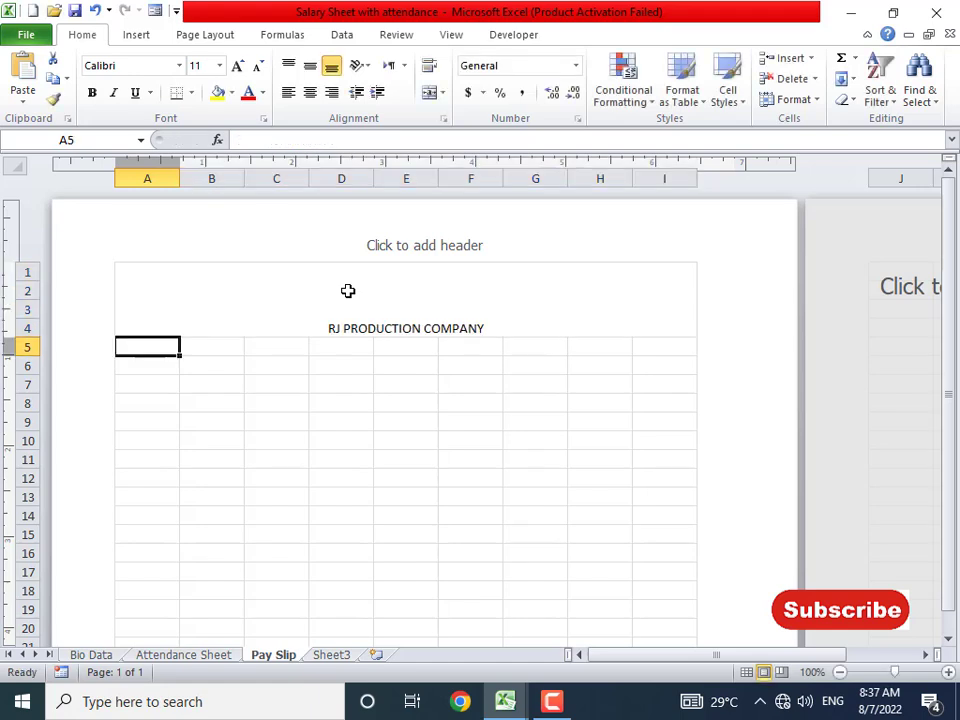
- Middle-align the heading, enlarge it to size 22, and merge A5:I7 below
{"action": "left_click", "coordinate": [348, 290]}
{"action": "left_click", "coordinate": [310, 65]}
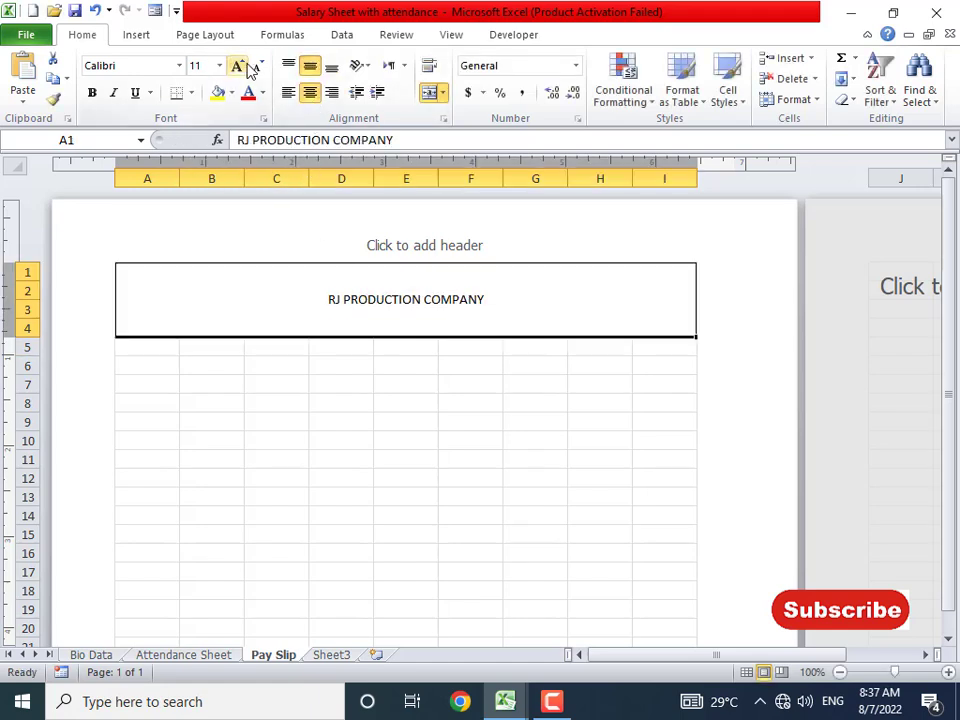
{"action": "left_click", "coordinate": [238, 65]}
{"action": "left_click", "coordinate": [238, 65]}
{"action": "left_click", "coordinate": [238, 65]}
{"action": "left_click", "coordinate": [238, 65]}
{"action": "left_click", "coordinate": [238, 65]}
{"action": "left_click", "coordinate": [238, 65]}
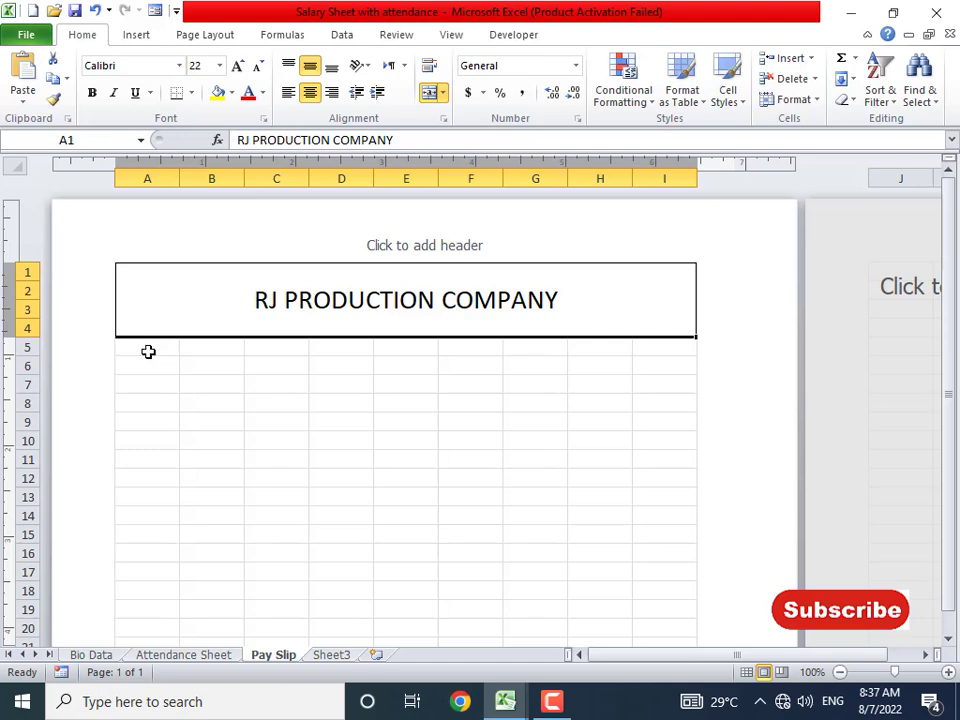
{"action": "left_click_drag", "start_coordinate": [148, 350], "coordinate": [657, 380]}
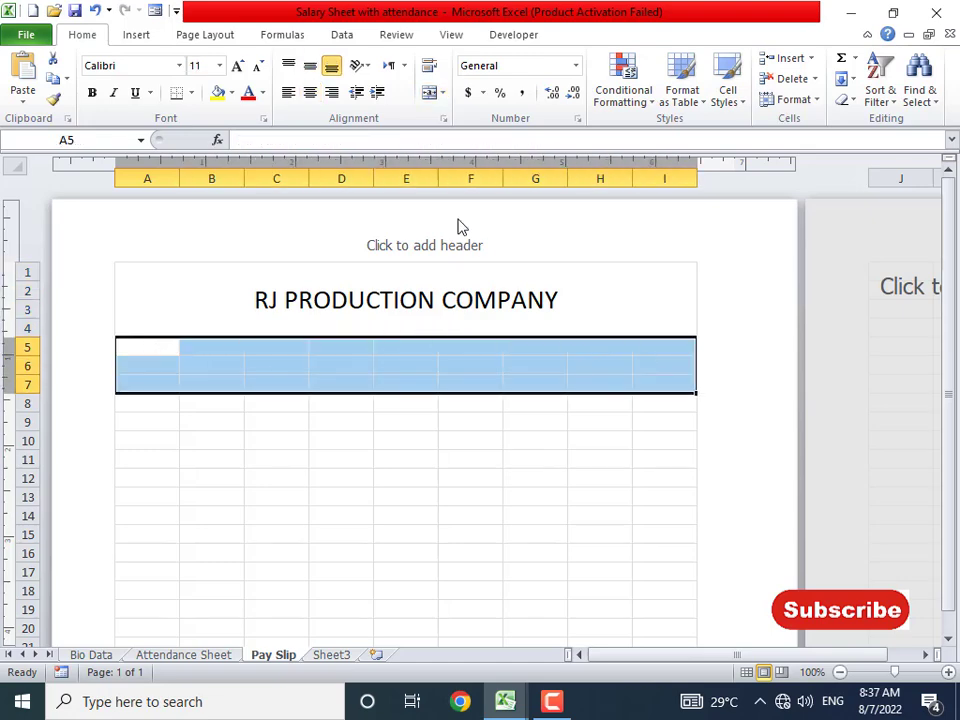
{"action": "left_click", "coordinate": [427, 94]}
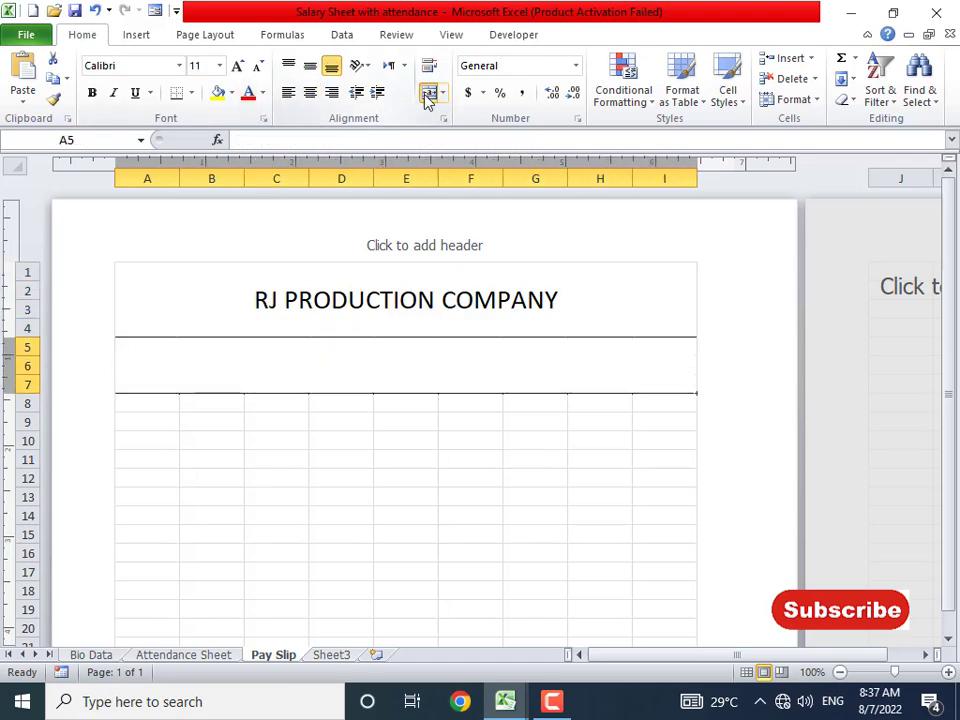
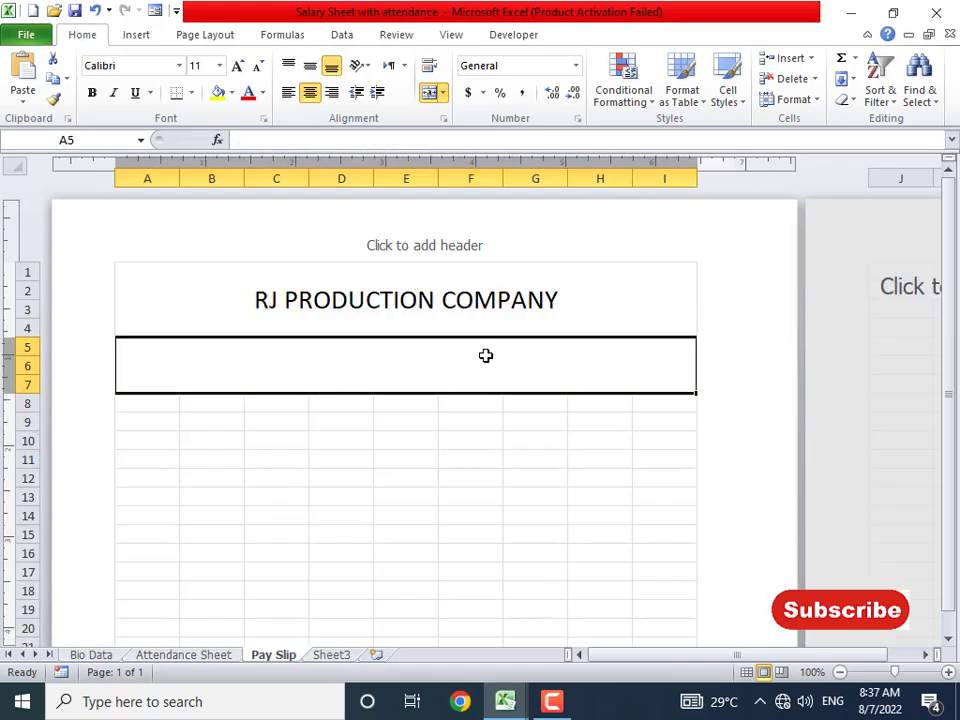
- In A5, enter 'A leading company in making Silk in the world' with the company email and phone on a second line
{"action": "type", "text": "A leadin"}
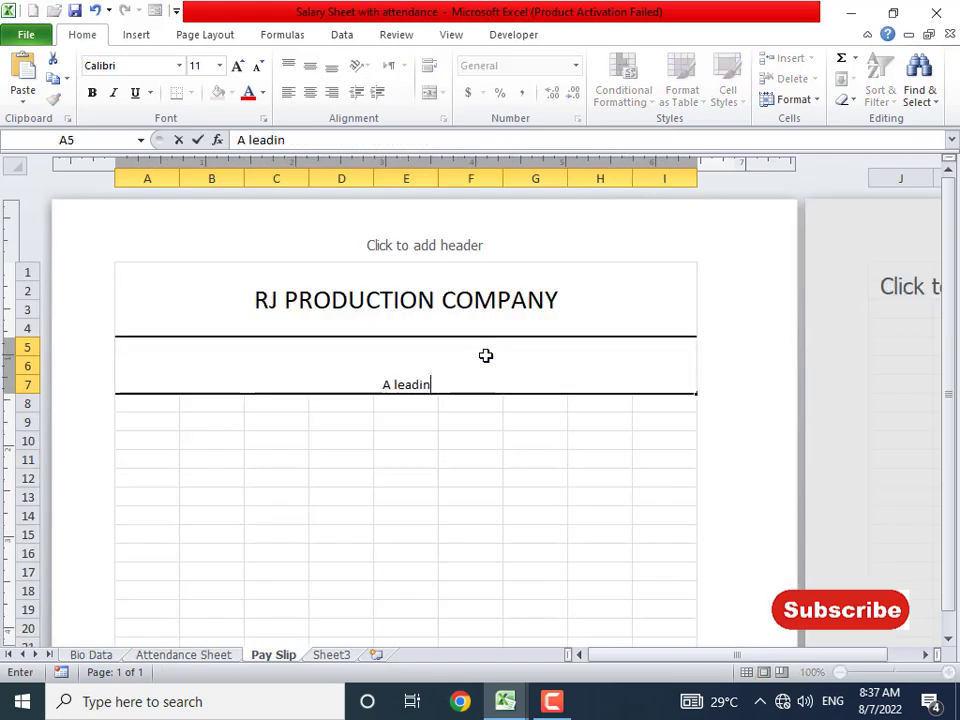
{"action": "type", "text": "g company"}
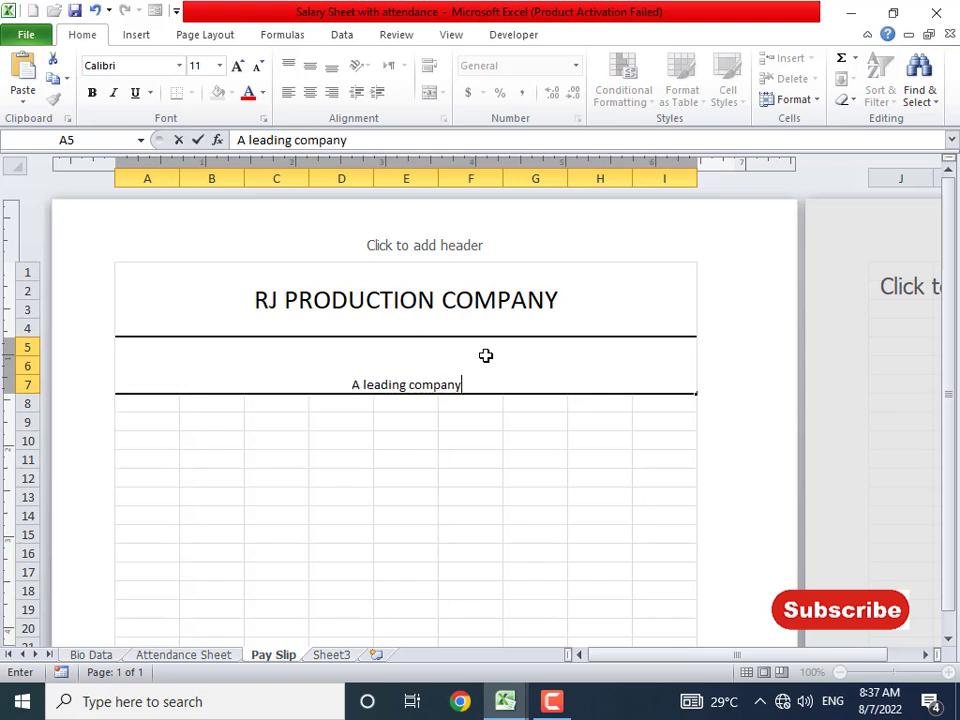
{"action": "type", "text": " in making"}
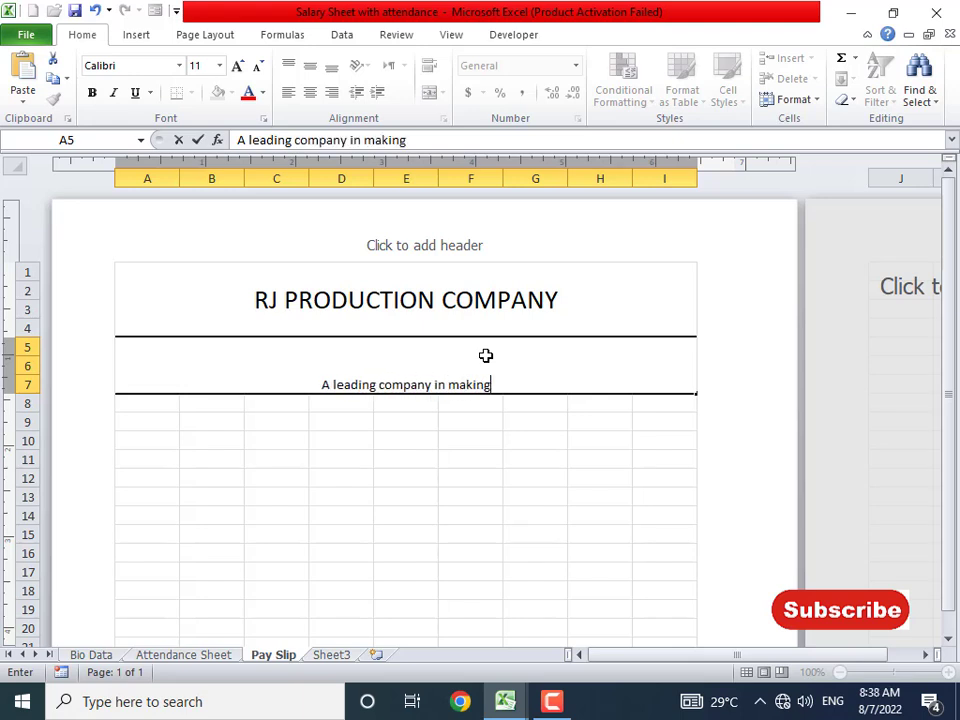
{"action": "type", "text": " Silk in "}
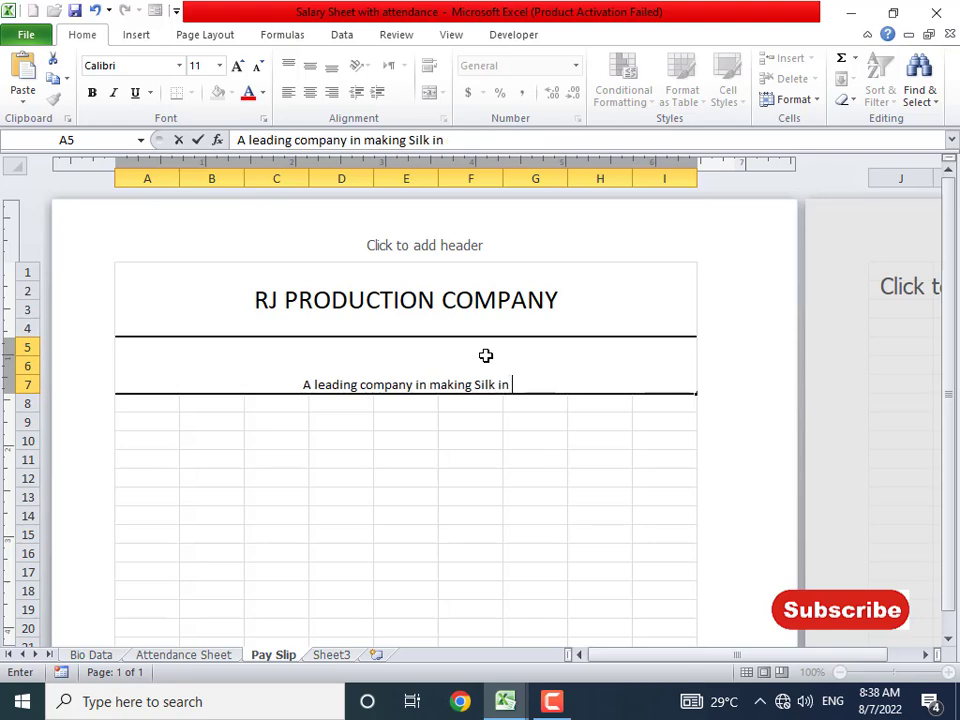
{"action": "type", "text": "the world"}
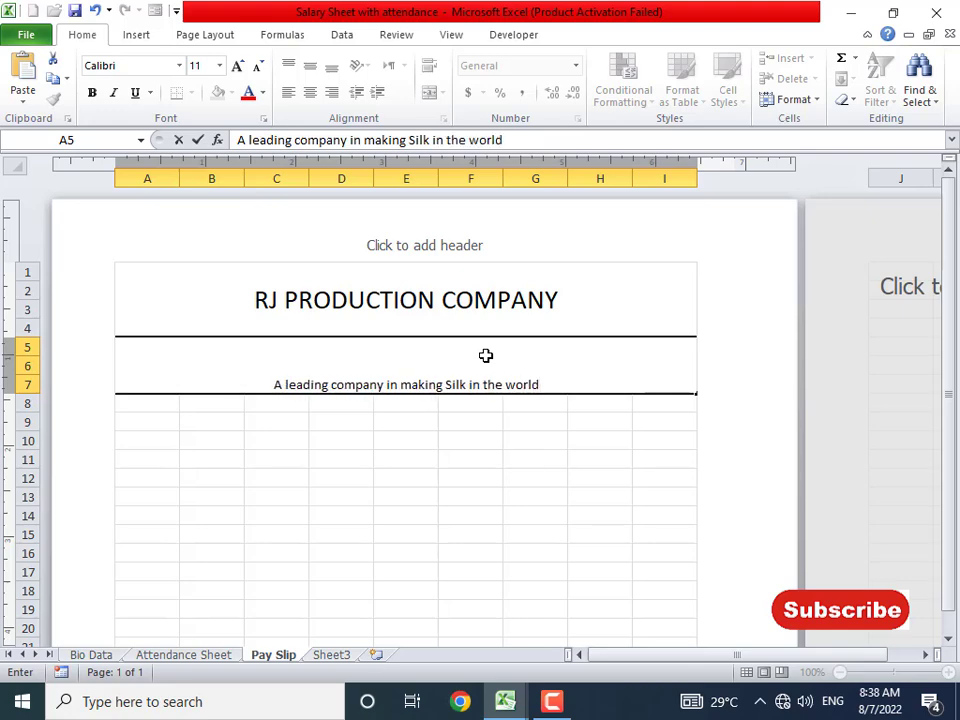
{"action": "key", "text": "alt+Return"}
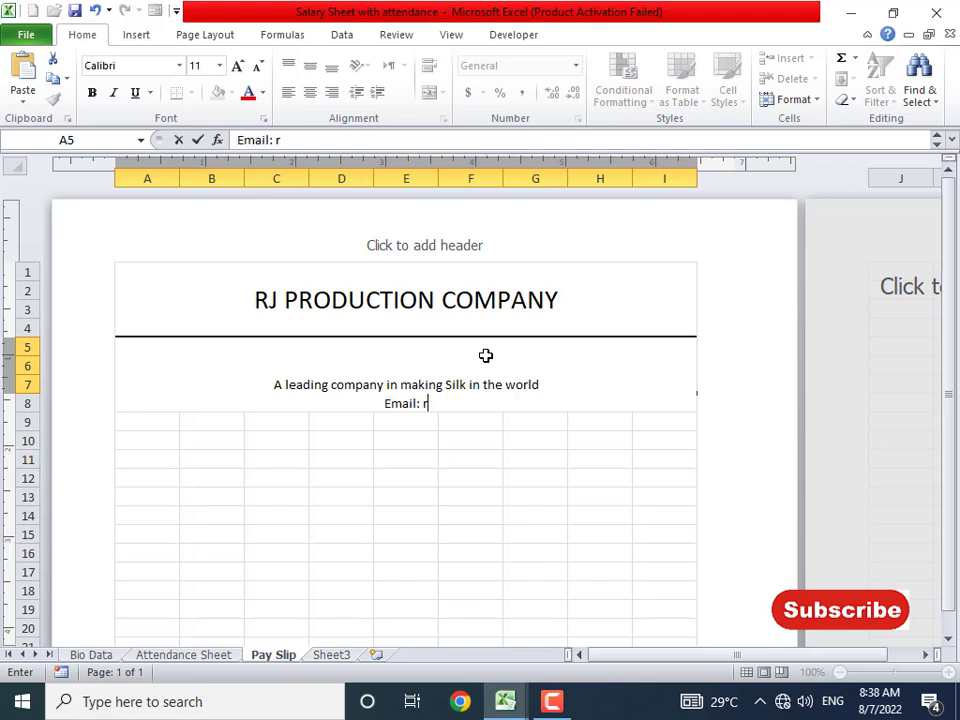
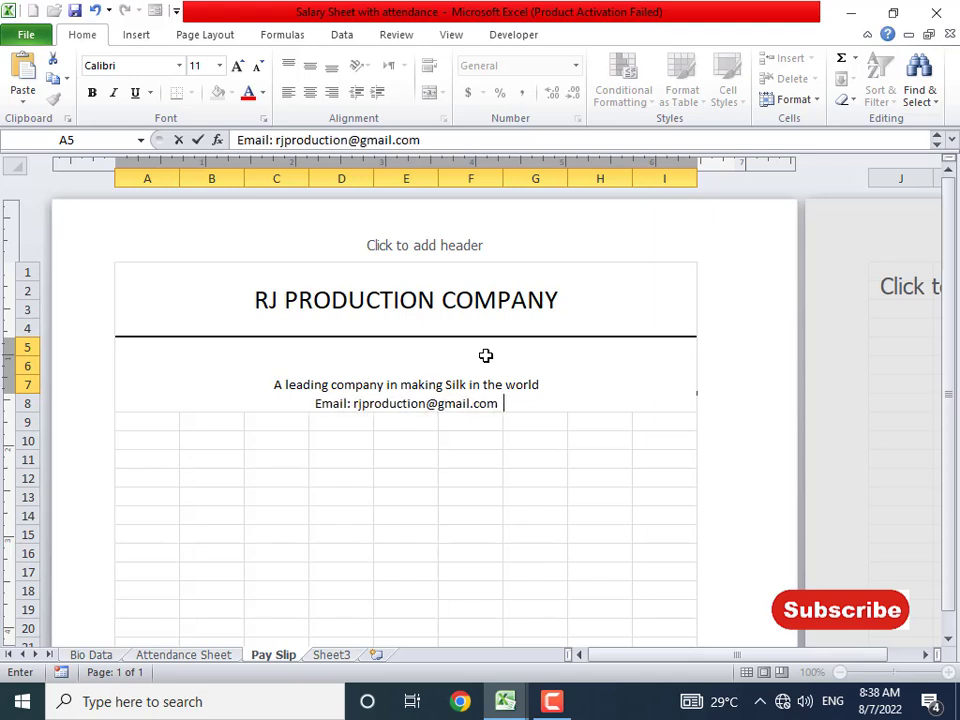
{"action": "type", "text": "Phone:"}
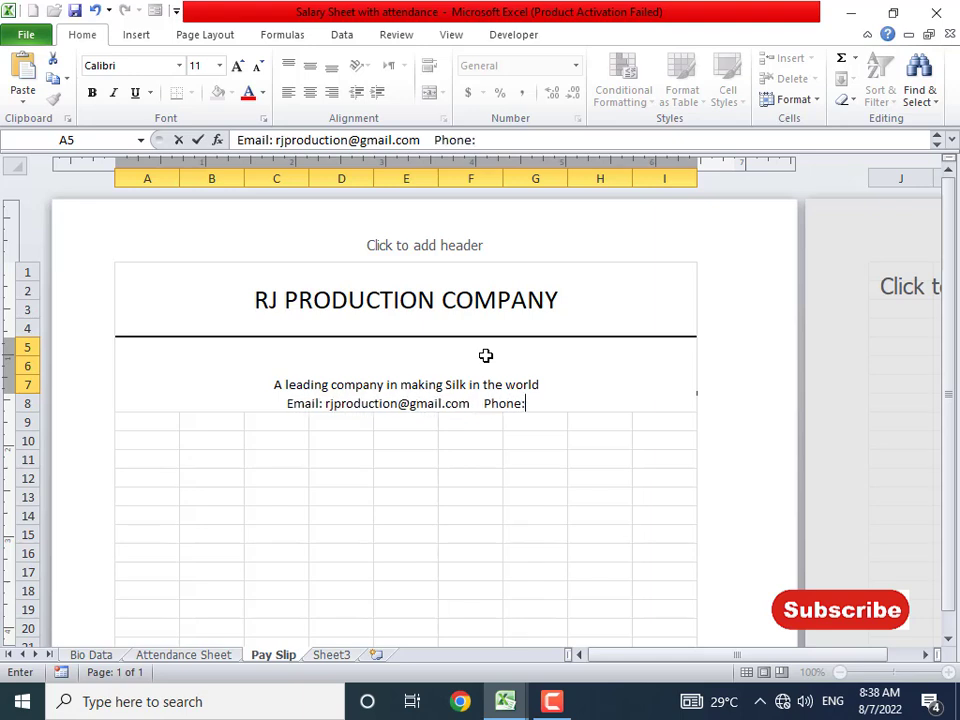
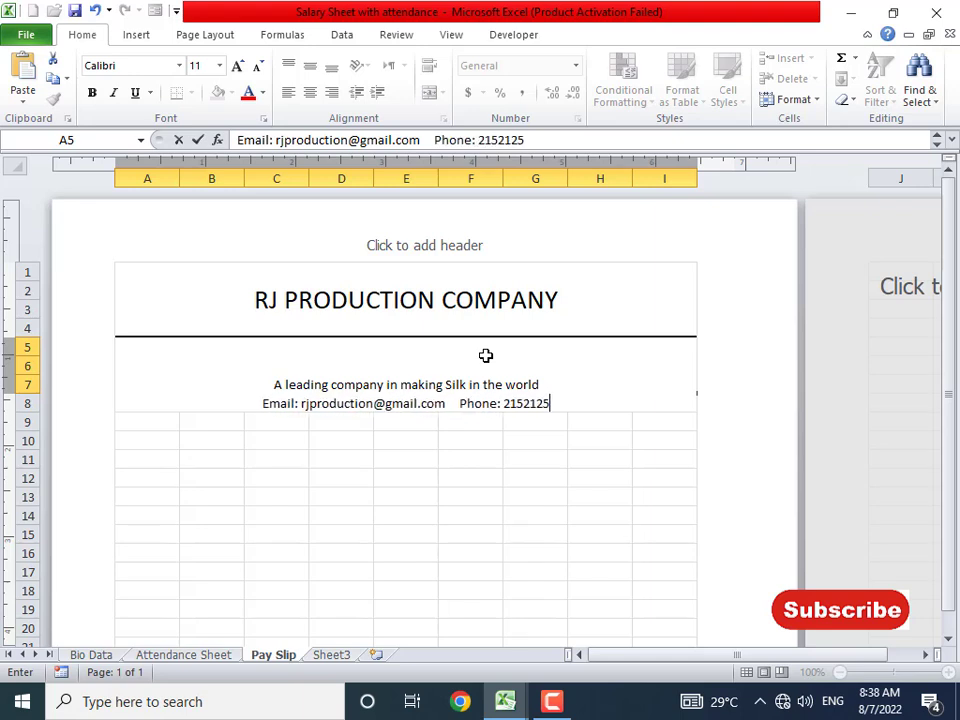
{"action": "key", "text": "Return"}
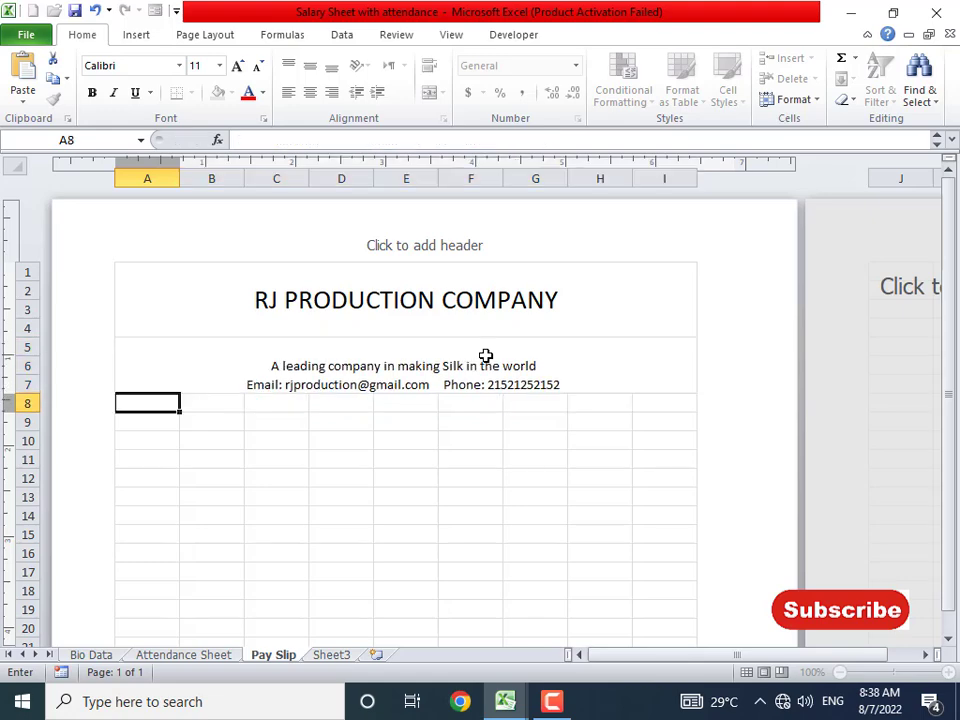
- Enlarge the tagline text in A5 to size 18
{"action": "left_click", "coordinate": [375, 364]}
{"action": "double_click", "coordinate": [259, 364]}
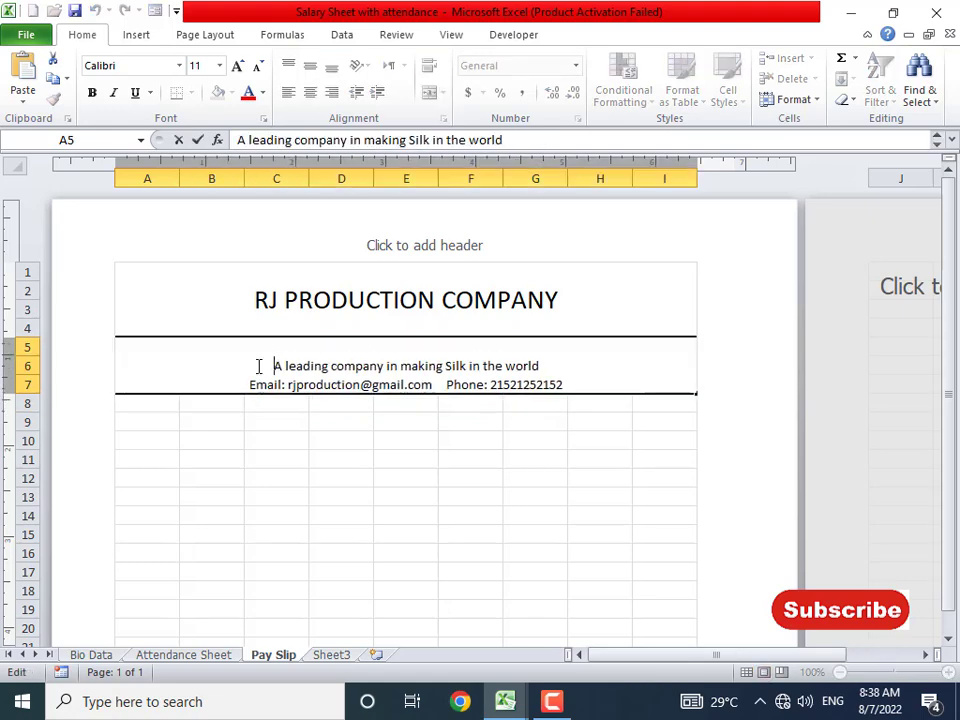
{"action": "left_click_drag", "start_coordinate": [259, 364], "coordinate": [596, 375]}
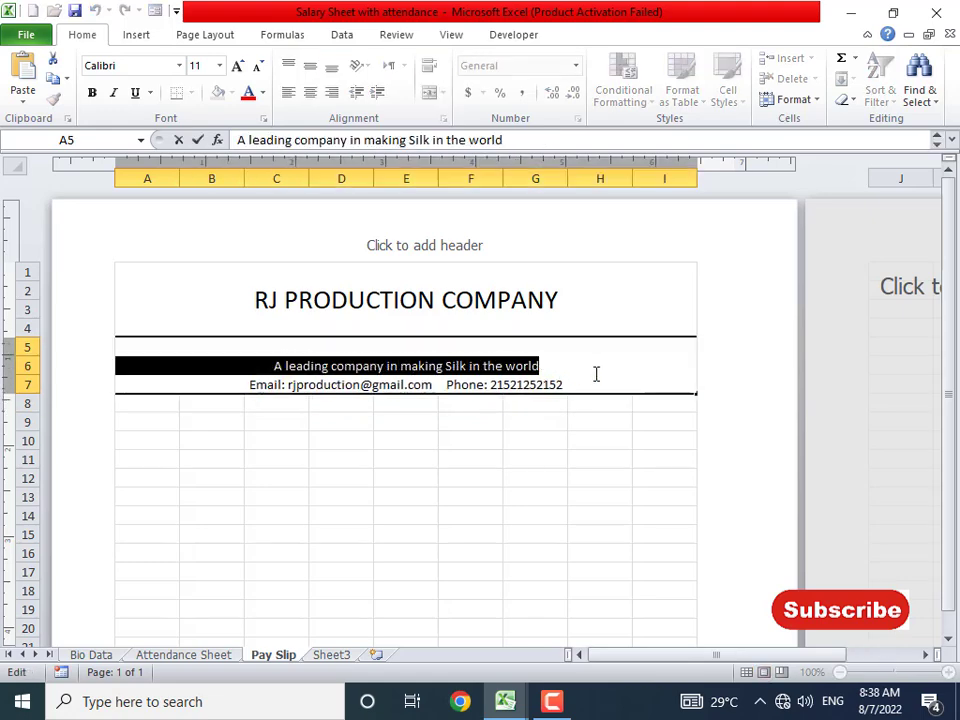
{"action": "left_click", "coordinate": [237, 65]}
{"action": "left_click", "coordinate": [237, 65]}
{"action": "left_click", "coordinate": [238, 66]}
{"action": "left_click", "coordinate": [238, 66]}
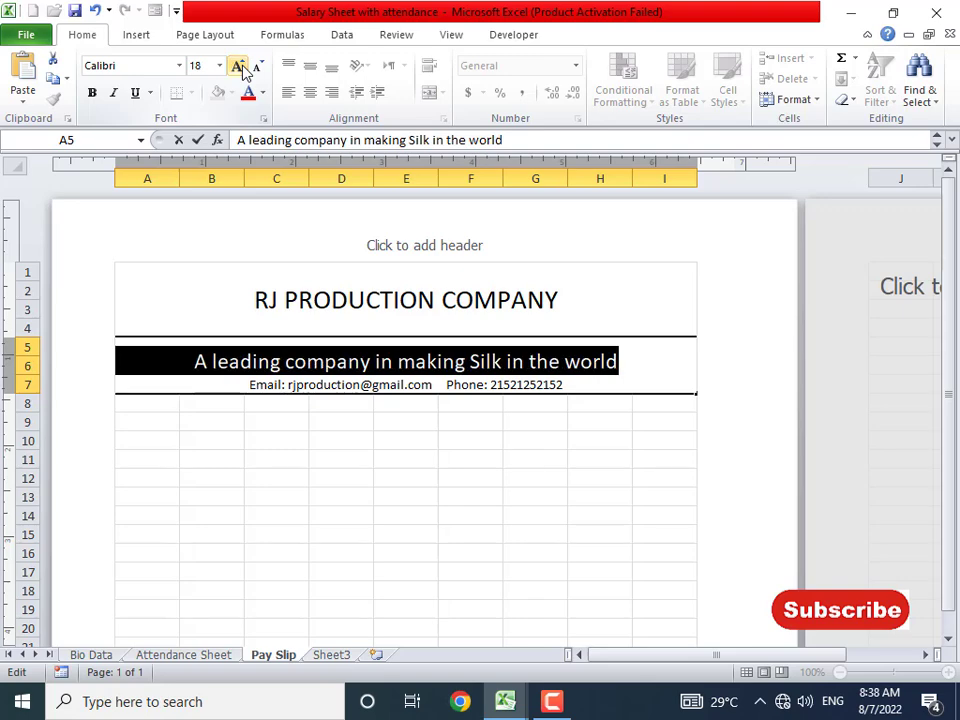
{"action": "left_click", "coordinate": [349, 441]}
{"action": "key", "text": "alt+Tab"}
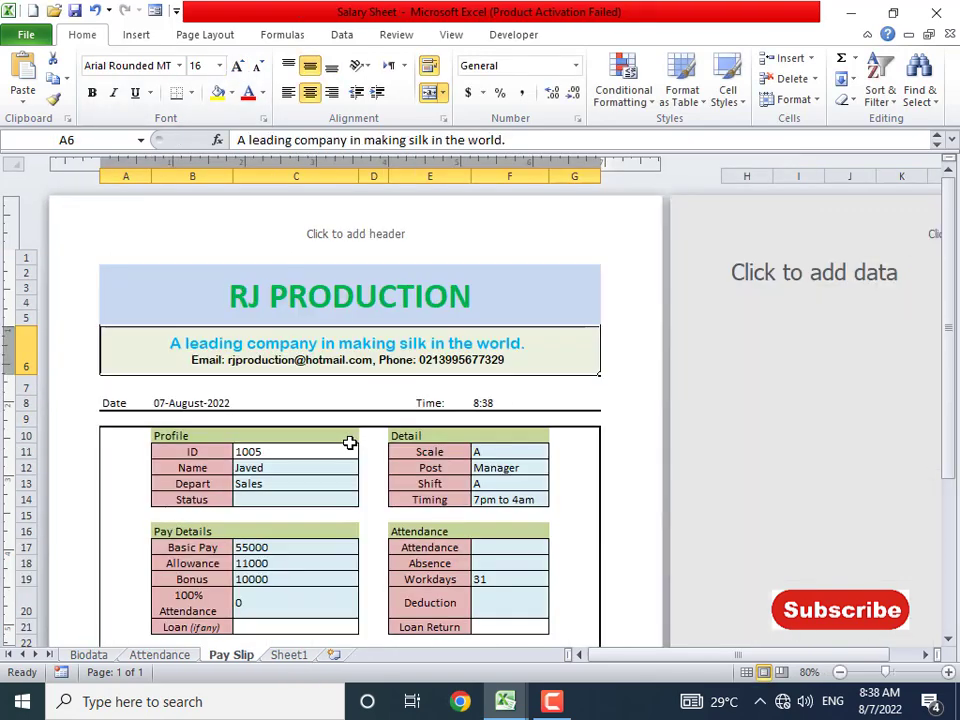
{"action": "key", "text": "alt+Tab"}
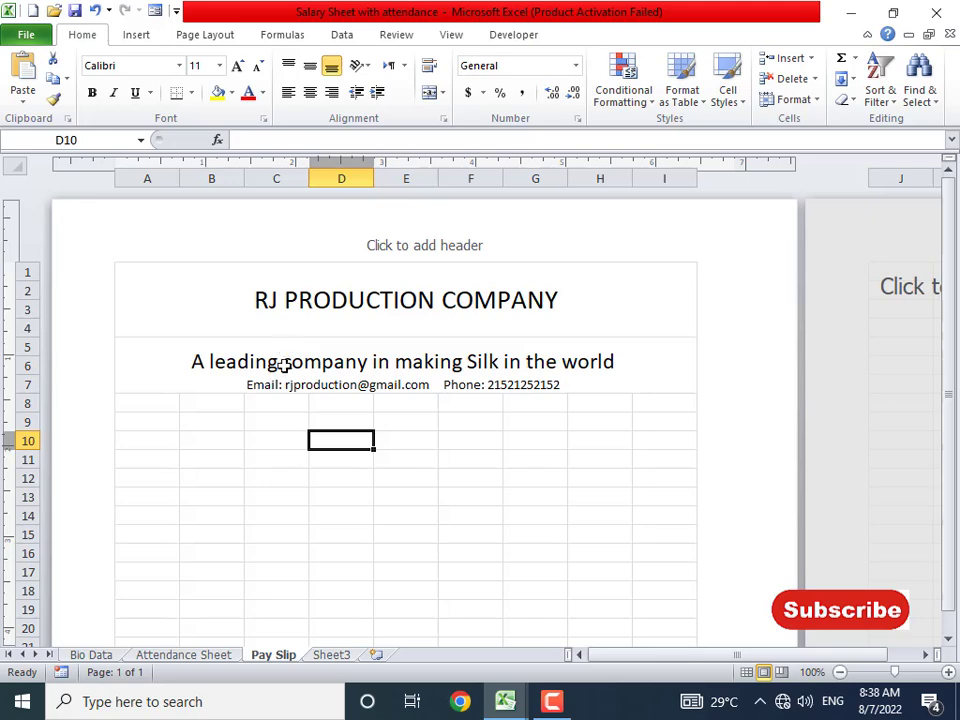
- Enlarge the email and phone line beneath the tagline to size 12
{"action": "double_click", "coordinate": [271, 381]}
{"action": "left_click_drag", "start_coordinate": [250, 385], "coordinate": [607, 397]}
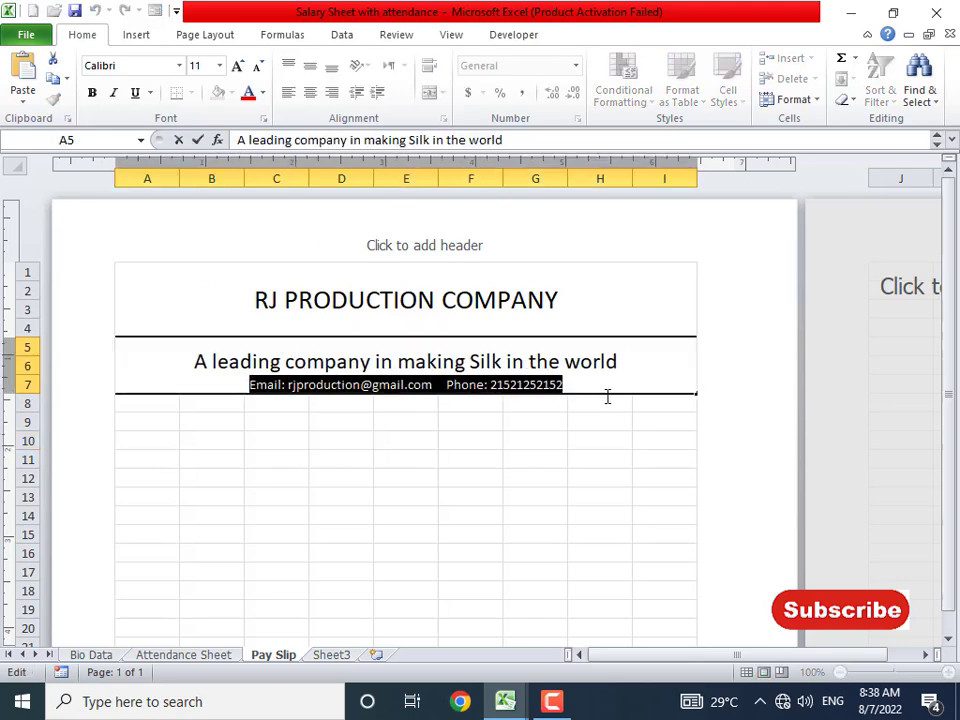
{"action": "left_click", "coordinate": [241, 71]}
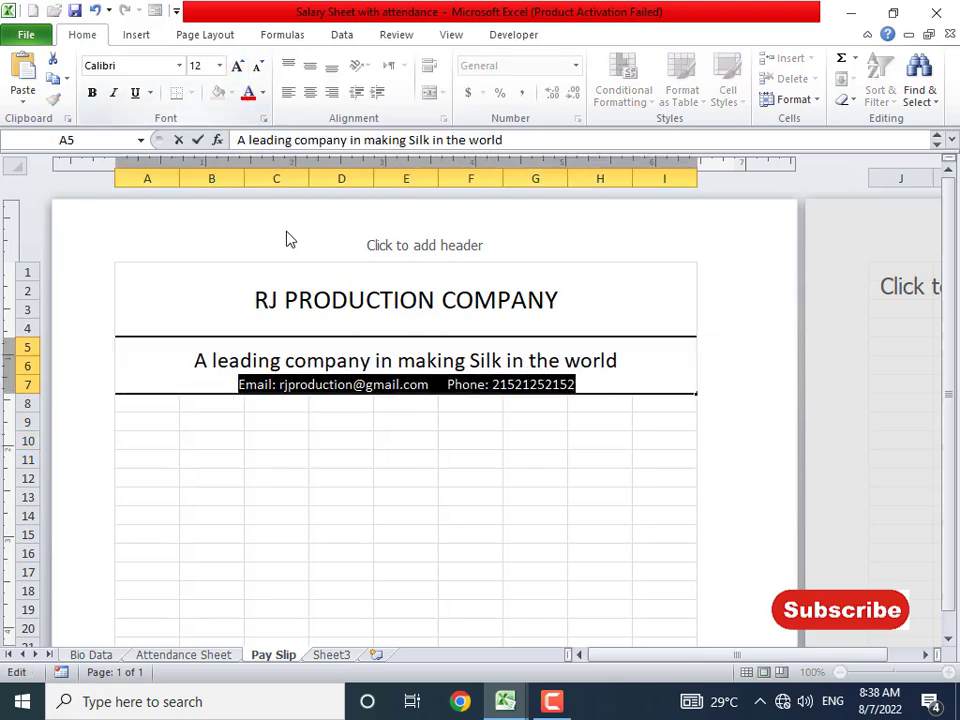
{"action": "left_click", "coordinate": [307, 422]}
{"action": "left_click", "coordinate": [316, 299]}
{"action": "key", "text": "alt+Tab"}
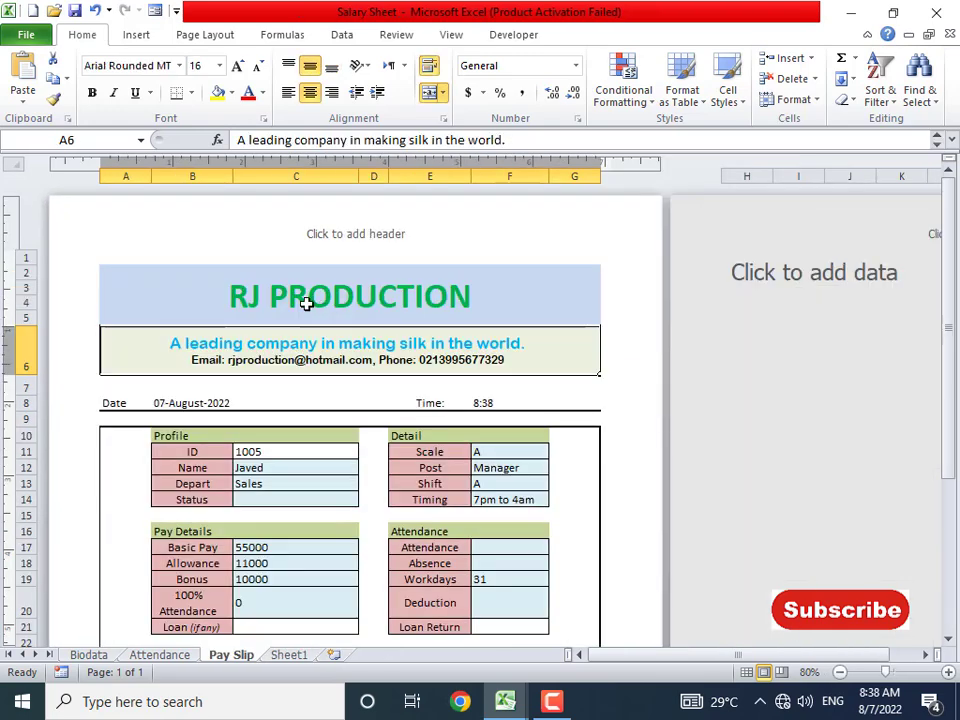
{"action": "key", "text": "alt+Tab"}
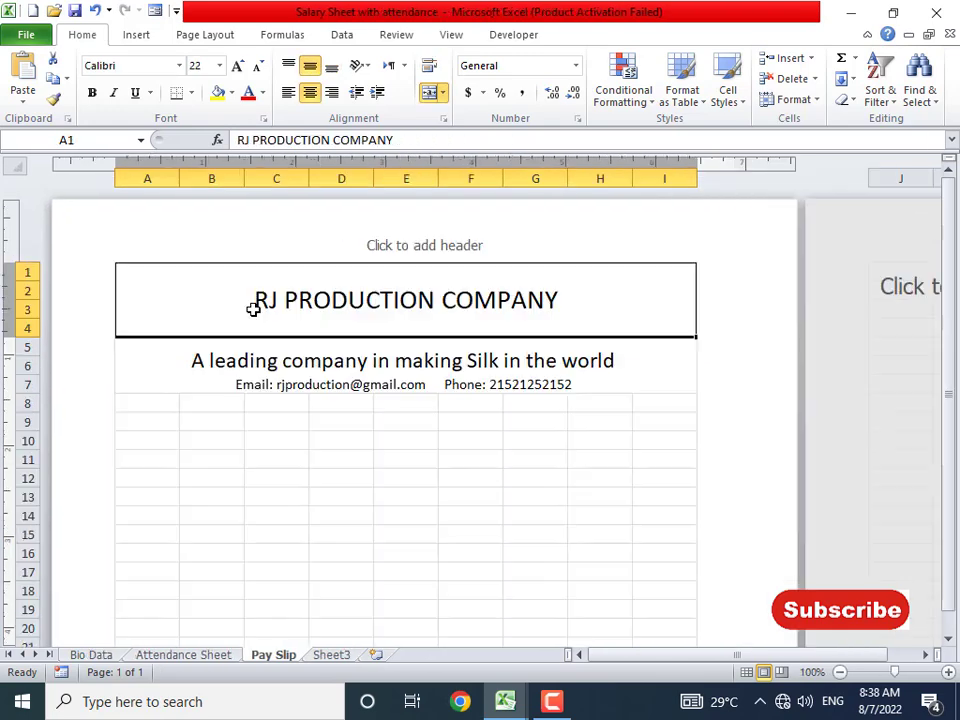
- Fill the RJ PRODUCTION COMPANY header with a light blue background
{"action": "left_click", "coordinate": [231, 92]}
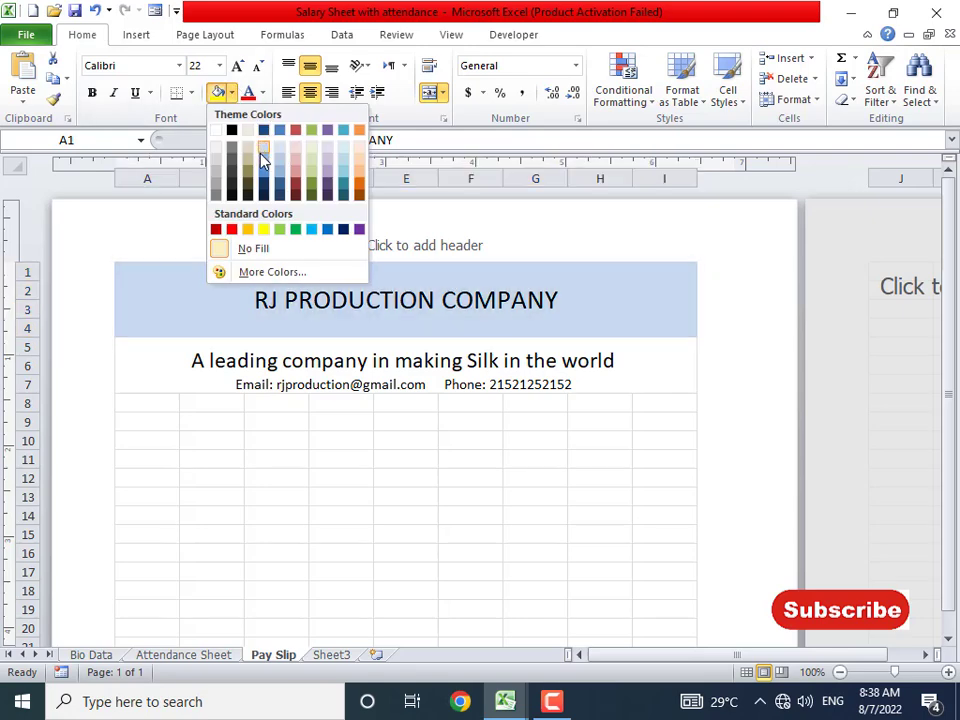
{"action": "left_click", "coordinate": [265, 150]}
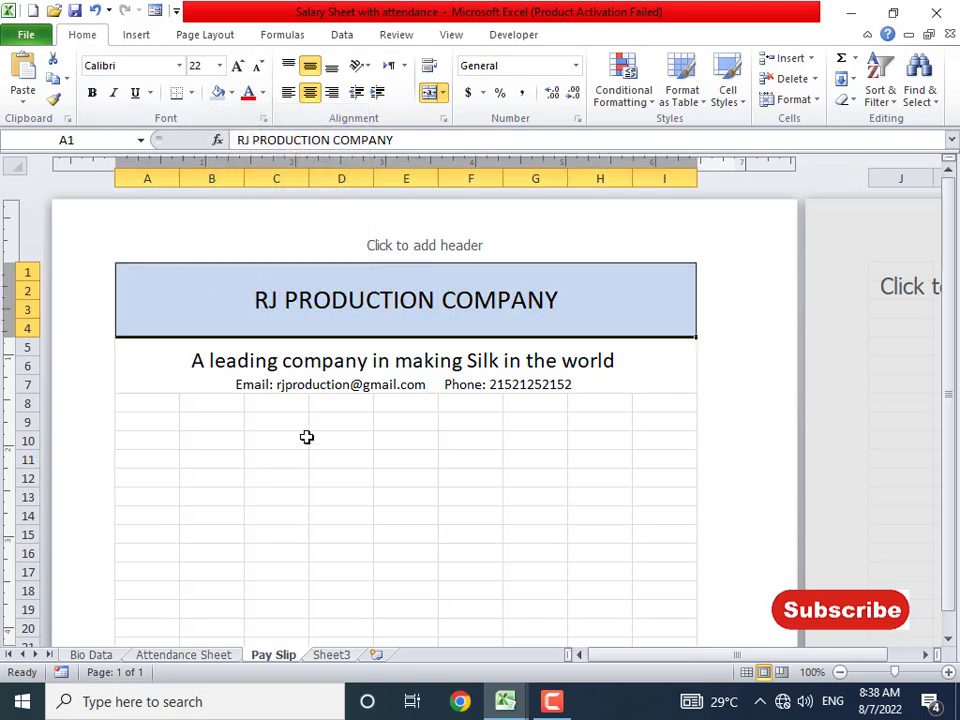
{"action": "left_click", "coordinate": [303, 439]}
- Make the header text green, bold and size 26
{"action": "double_click", "coordinate": [272, 299]}
{"action": "left_click_drag", "start_coordinate": [120, 300], "coordinate": [613, 296]}
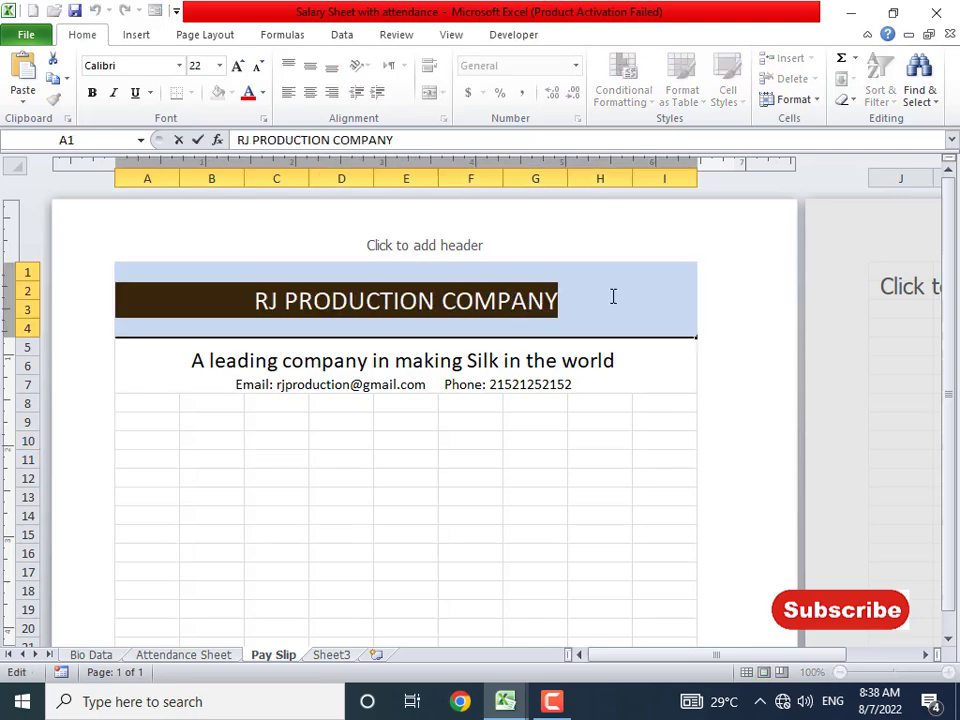
{"action": "left_click", "coordinate": [261, 93]}
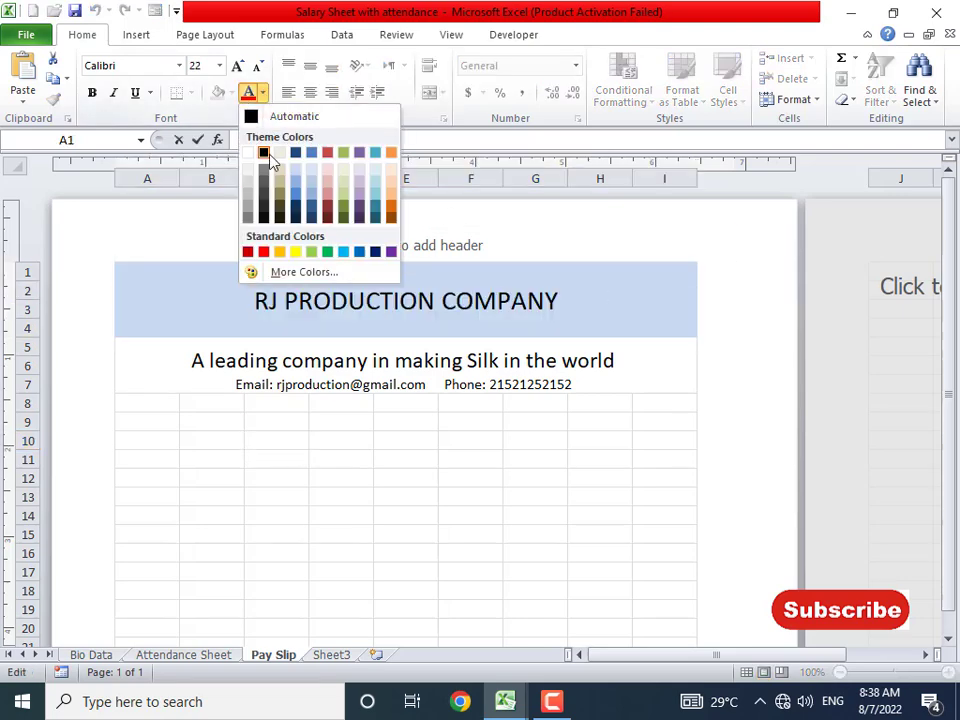
{"action": "left_click", "coordinate": [328, 253]}
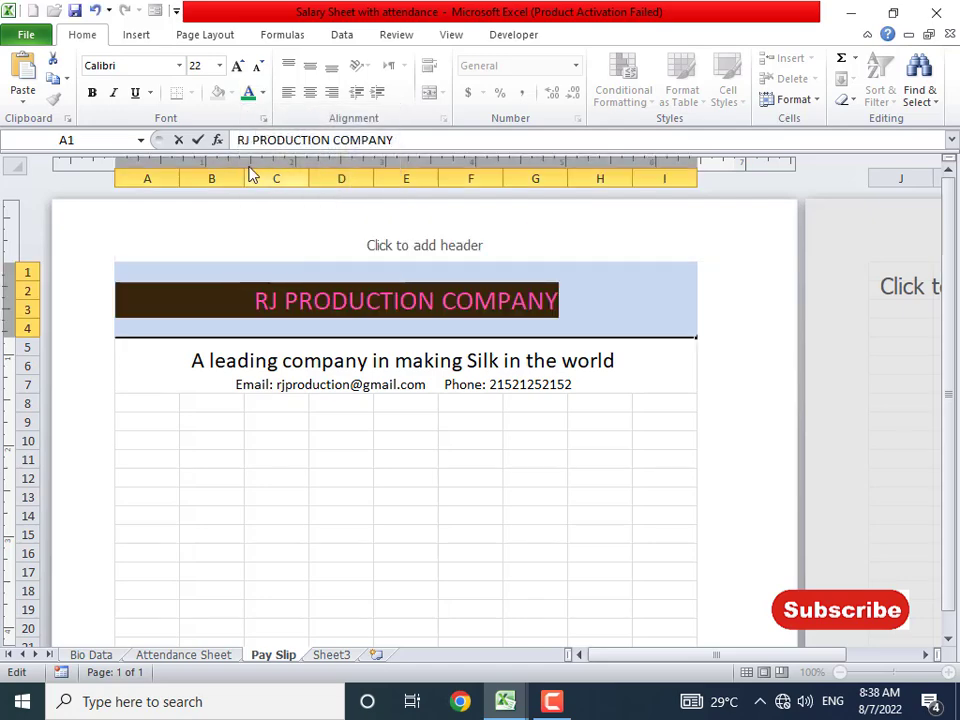
{"action": "left_click", "coordinate": [238, 66]}
{"action": "left_click", "coordinate": [238, 66]}
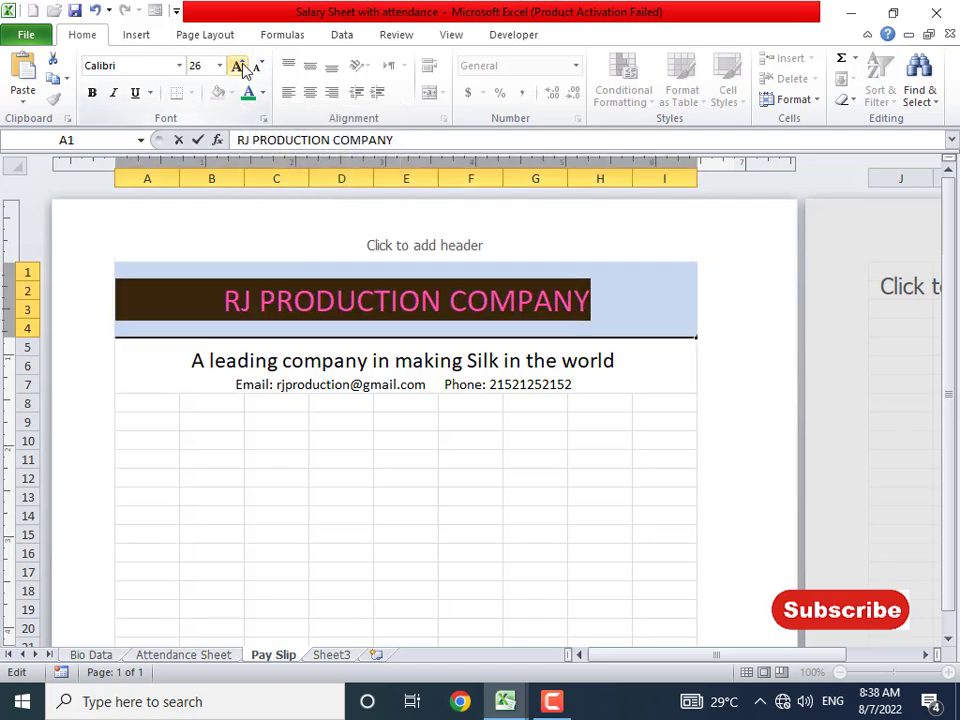
{"action": "left_click", "coordinate": [92, 92]}
{"action": "left_click", "coordinate": [291, 408]}
{"action": "double_click", "coordinate": [257, 363]}
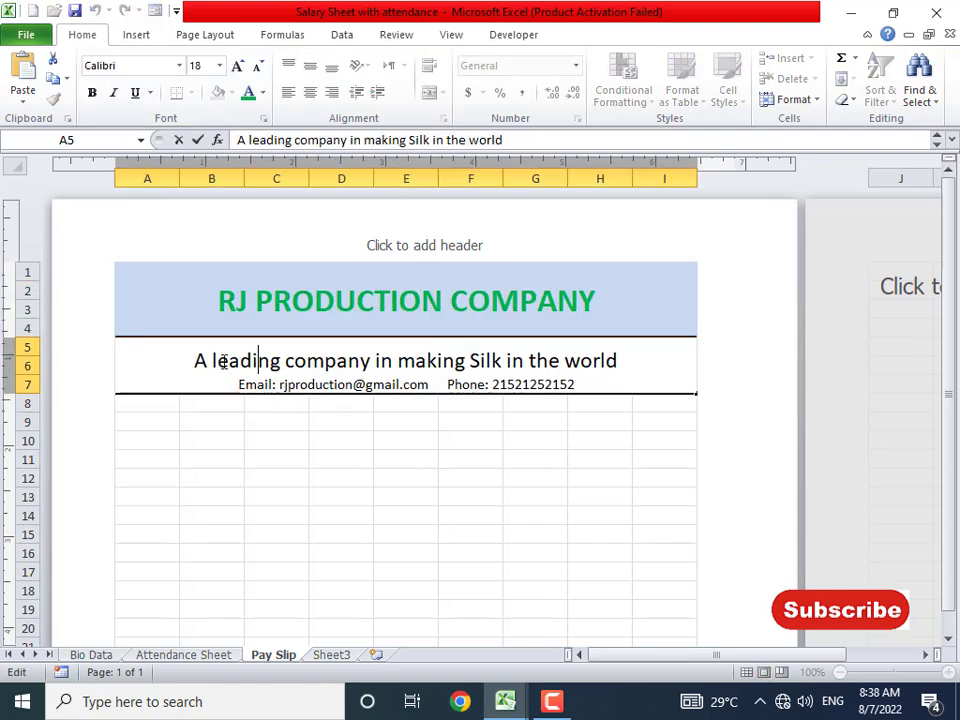
- Colour the tagline text light blue
{"action": "left_click_drag", "start_coordinate": [197, 359], "coordinate": [693, 346]}
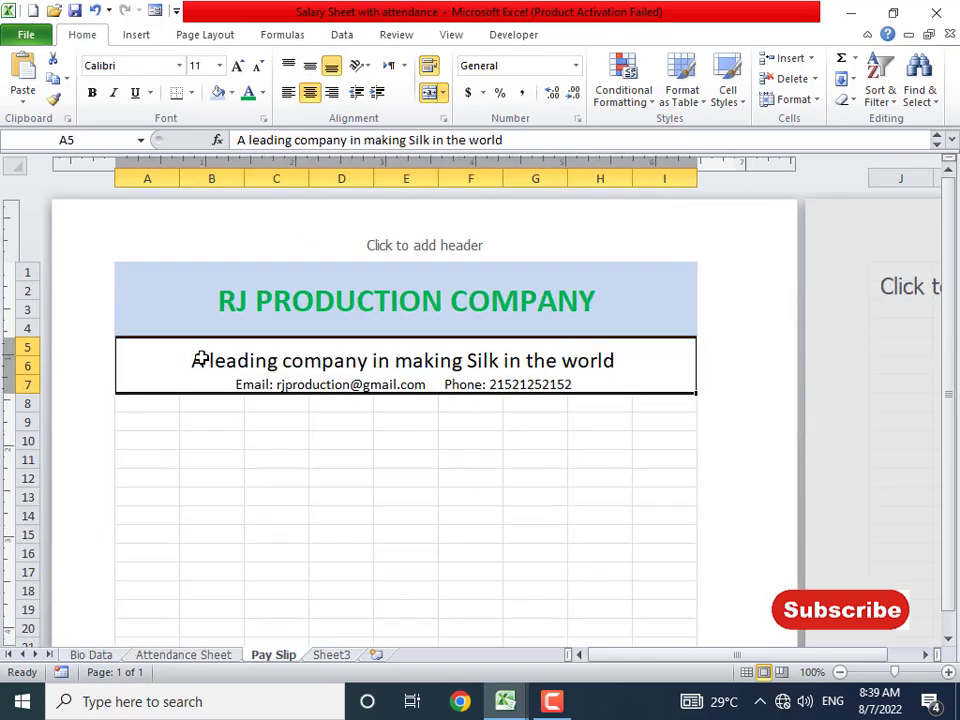
{"action": "double_click", "coordinate": [200, 360]}
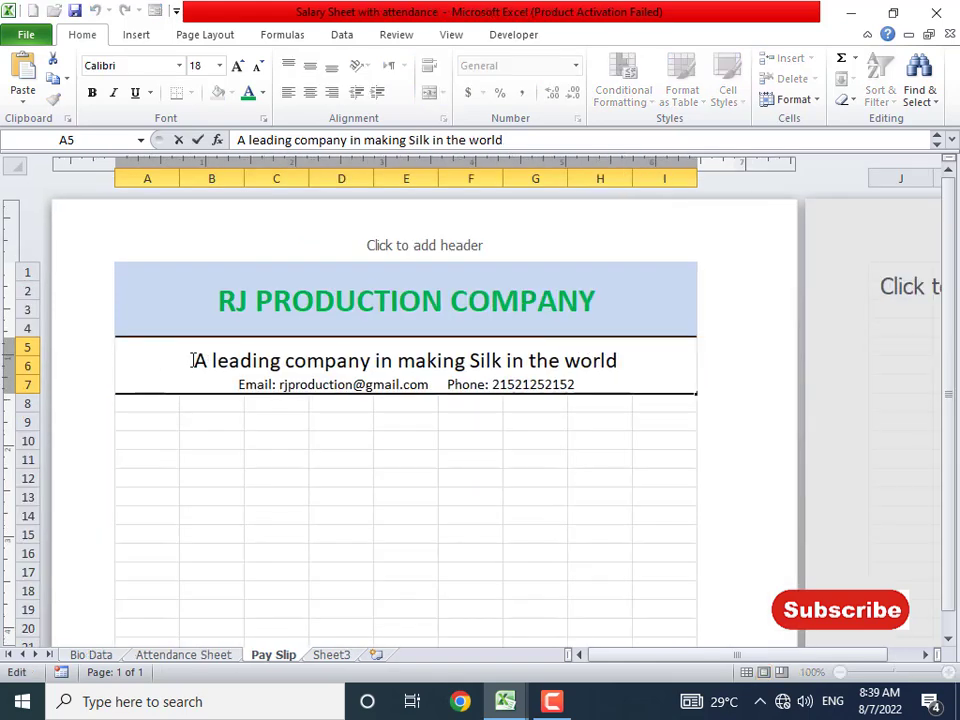
{"action": "left_click_drag", "start_coordinate": [193, 360], "coordinate": [714, 373]}
{"action": "left_click", "coordinate": [263, 92]}
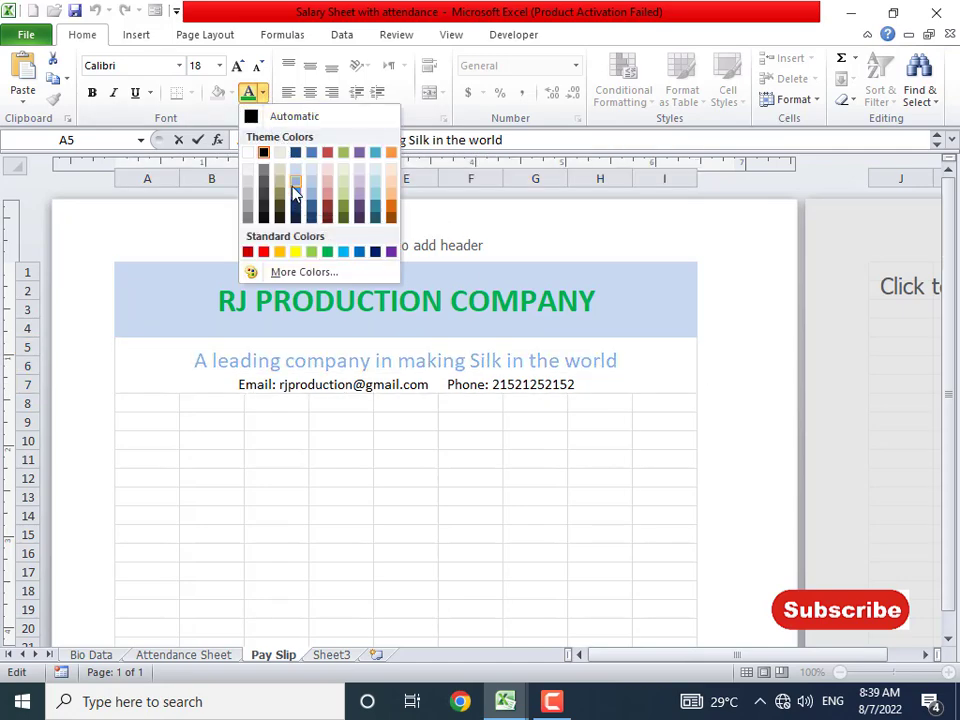
{"action": "left_click", "coordinate": [343, 251]}
{"action": "left_click", "coordinate": [212, 456]}
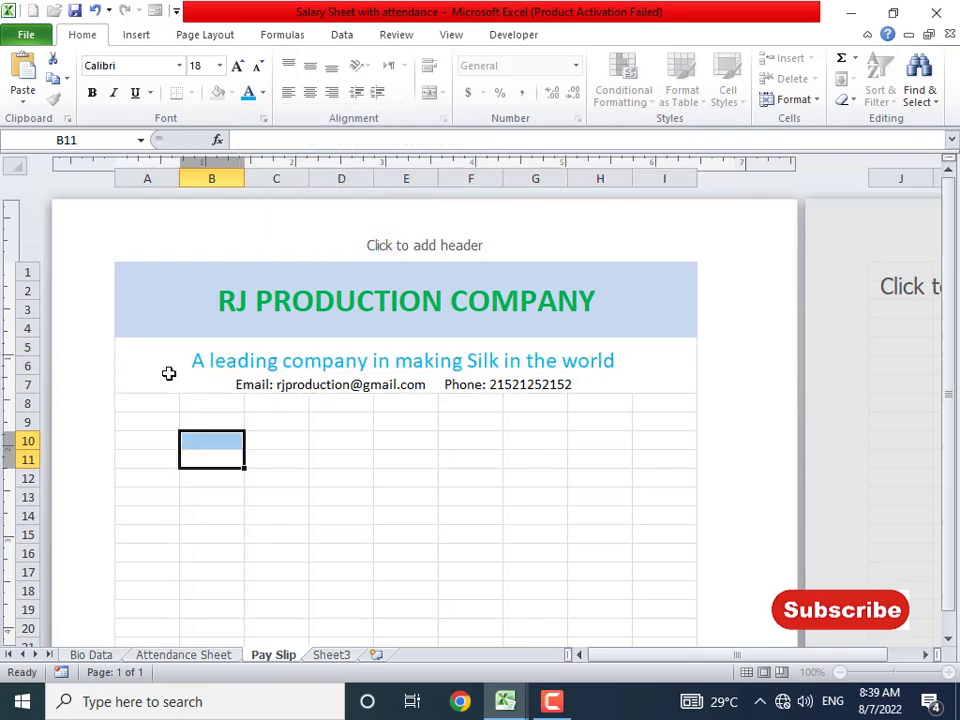
- Fill the rows 5–7 tagline block light green
{"action": "left_click", "coordinate": [167, 371]}
{"action": "left_click", "coordinate": [233, 93]}
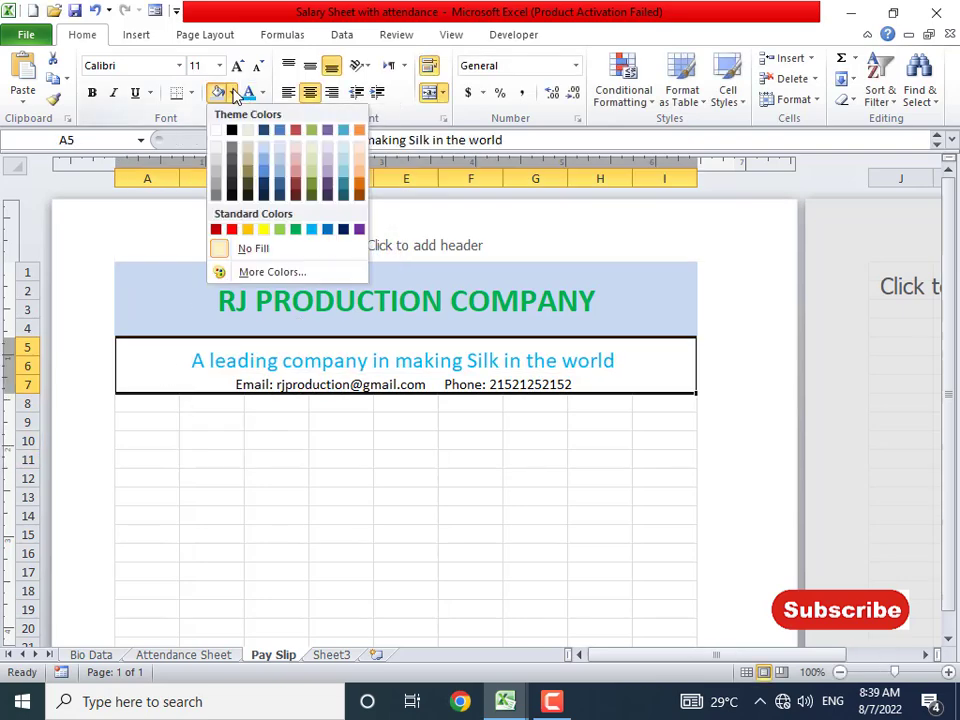
{"action": "left_click", "coordinate": [313, 165]}
{"action": "left_click", "coordinate": [343, 461]}
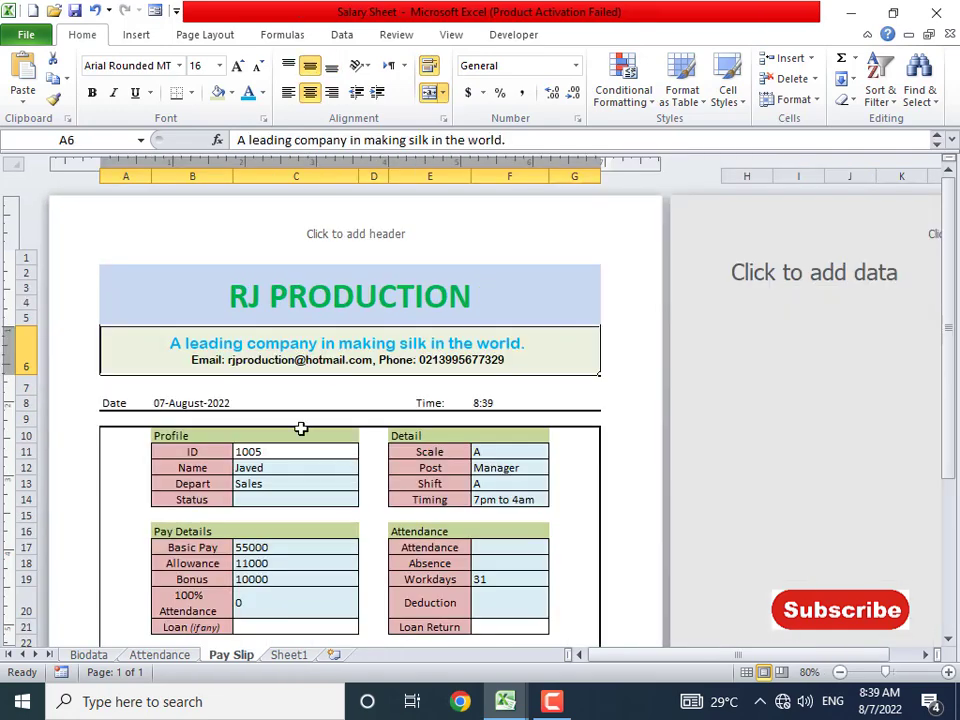
- Put a thick box border around the tagline block
{"action": "left_click", "coordinate": [484, 400]}
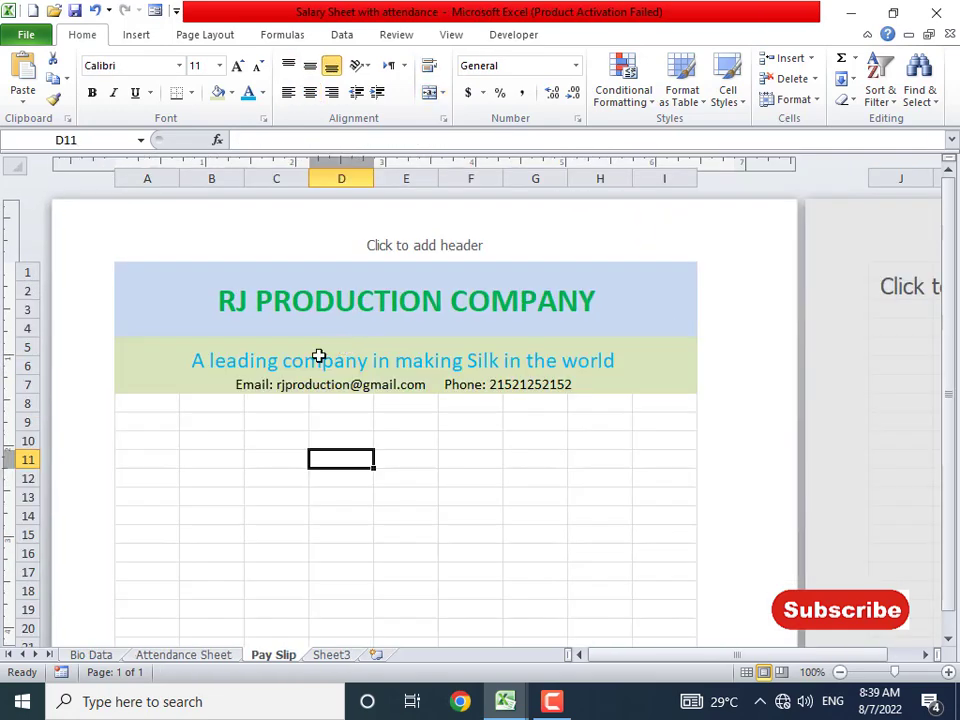
{"action": "left_click", "coordinate": [317, 358]}
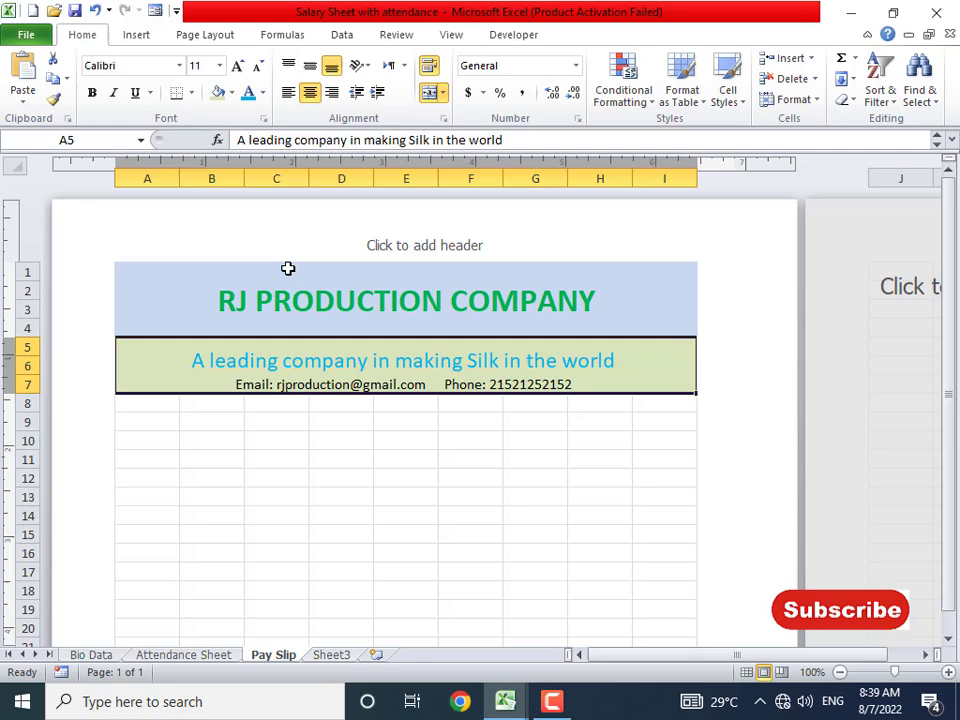
{"action": "left_click", "coordinate": [192, 92]}
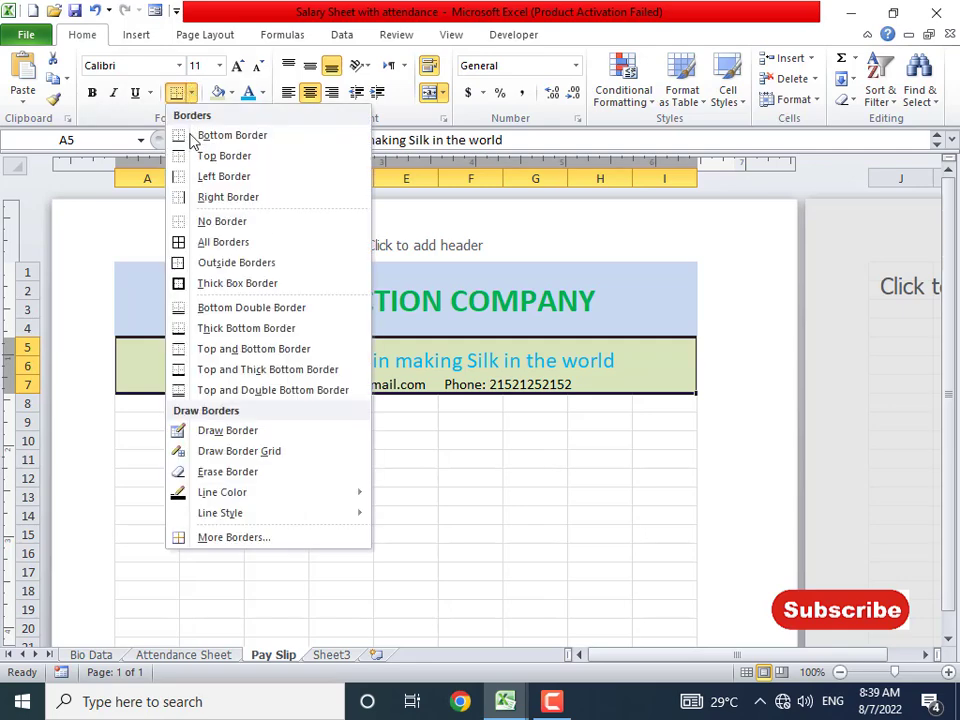
{"action": "left_click", "coordinate": [219, 288]}
{"action": "left_click", "coordinate": [291, 470]}
{"action": "key", "text": "alt+Tab"}
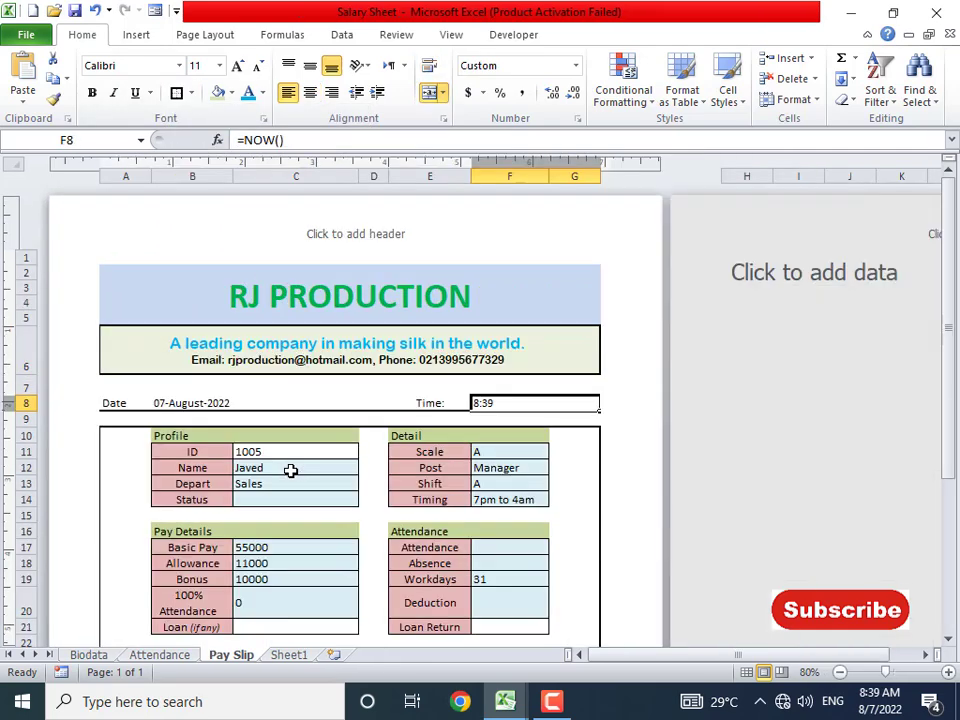
{"action": "left_click", "coordinate": [121, 387]}
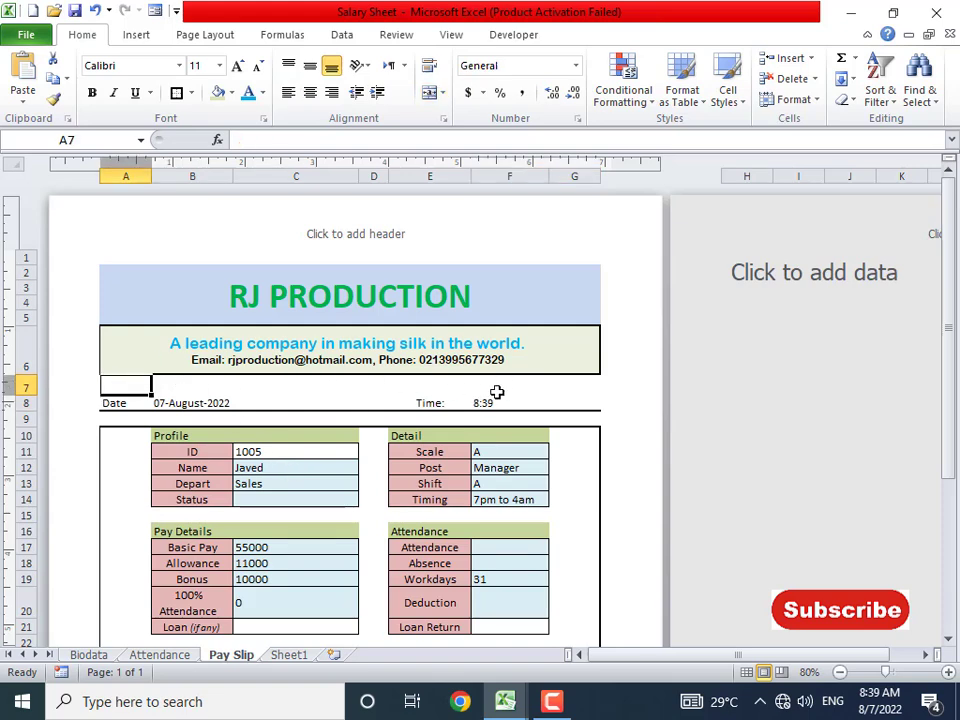
{"action": "key", "text": "alt+Tab"}
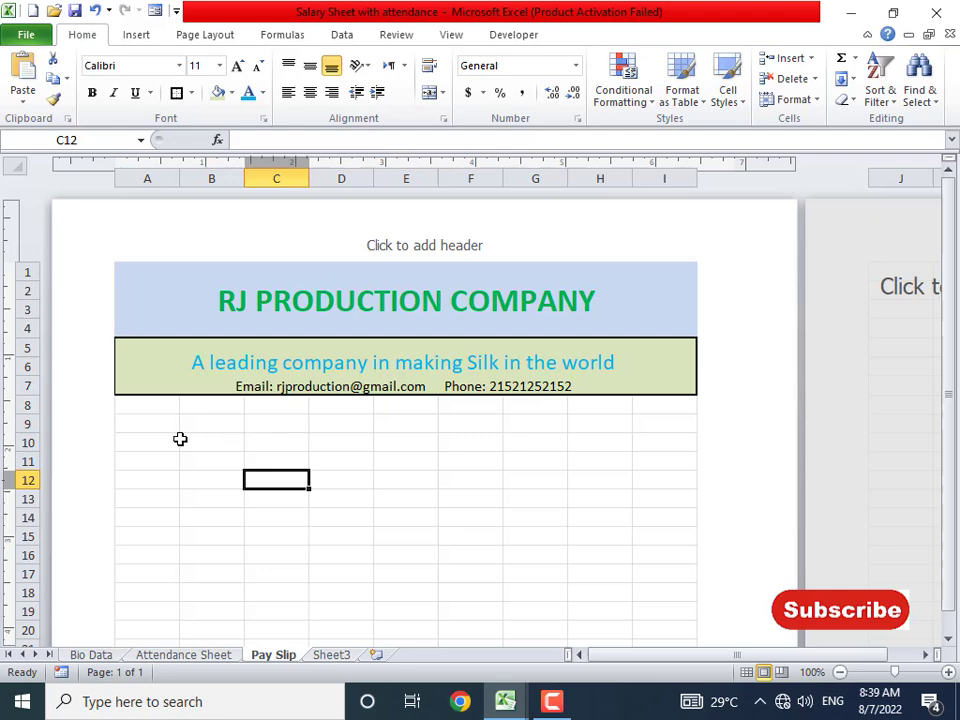
{"action": "key", "text": "alt+Tab"}
- Label A9 'Date' and enter =TODAY() in B9 to show 8/7/2022
{"action": "left_click", "coordinate": [158, 406]}
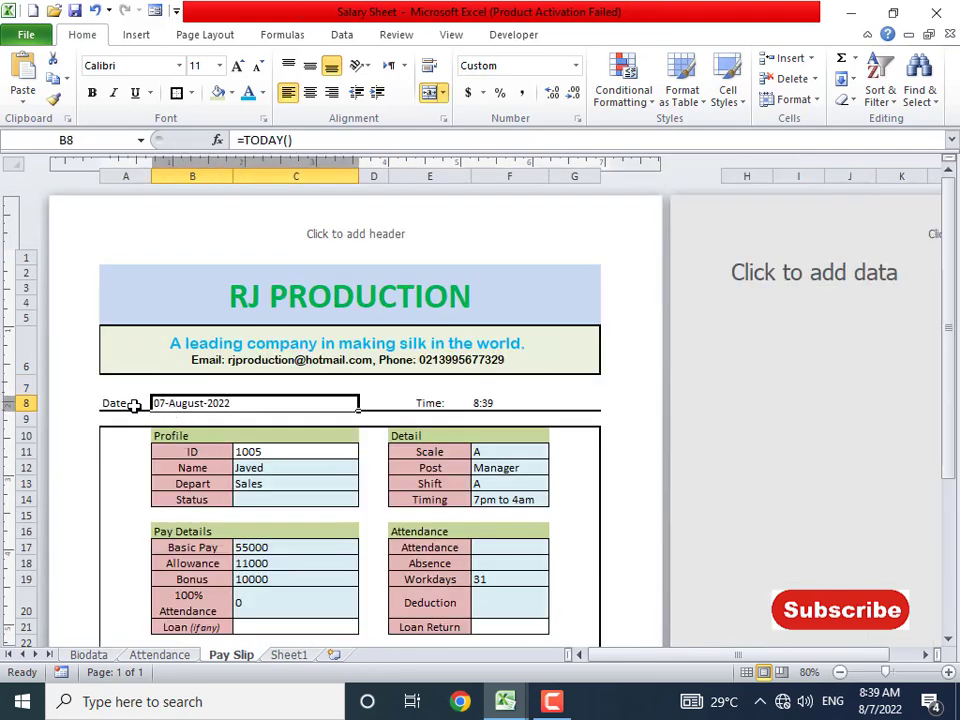
{"action": "left_click", "coordinate": [128, 405]}
{"action": "left_click", "coordinate": [160, 405]}
{"action": "left_click", "coordinate": [140, 405]}
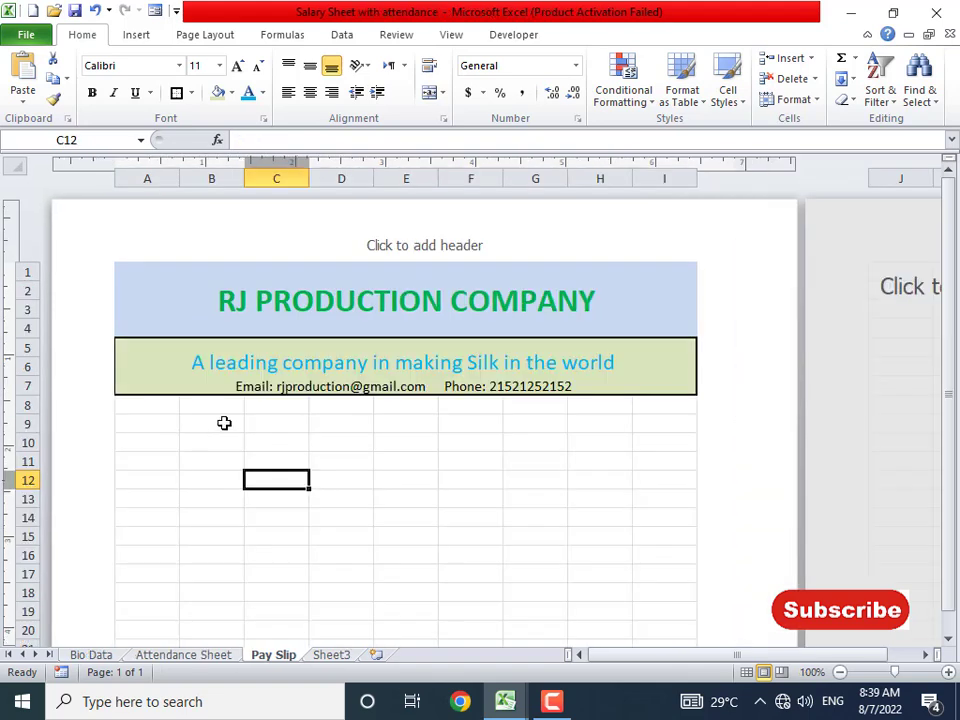
{"action": "left_click", "coordinate": [200, 420]}
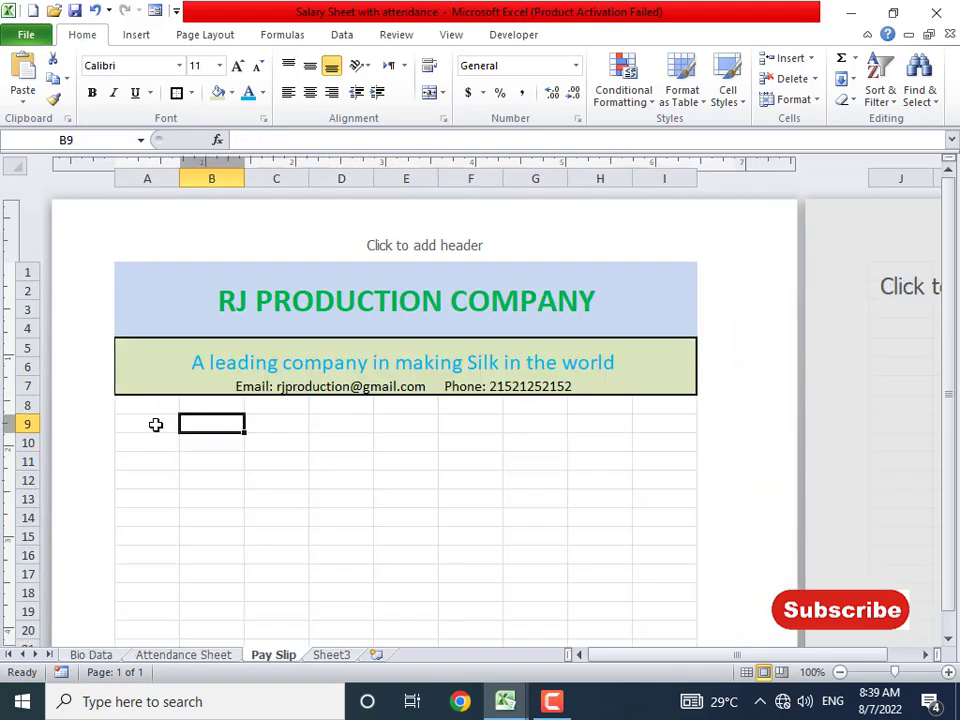
{"action": "left_click", "coordinate": [155, 424]}
{"action": "type", "text": "Date:"}
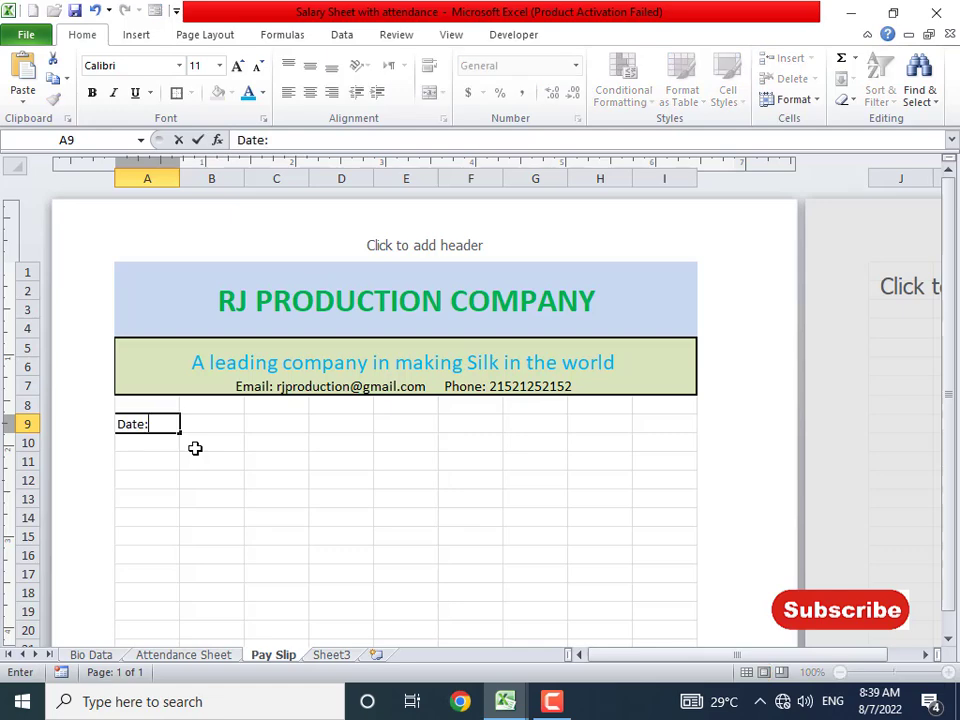
{"action": "key", "text": "Tab"}
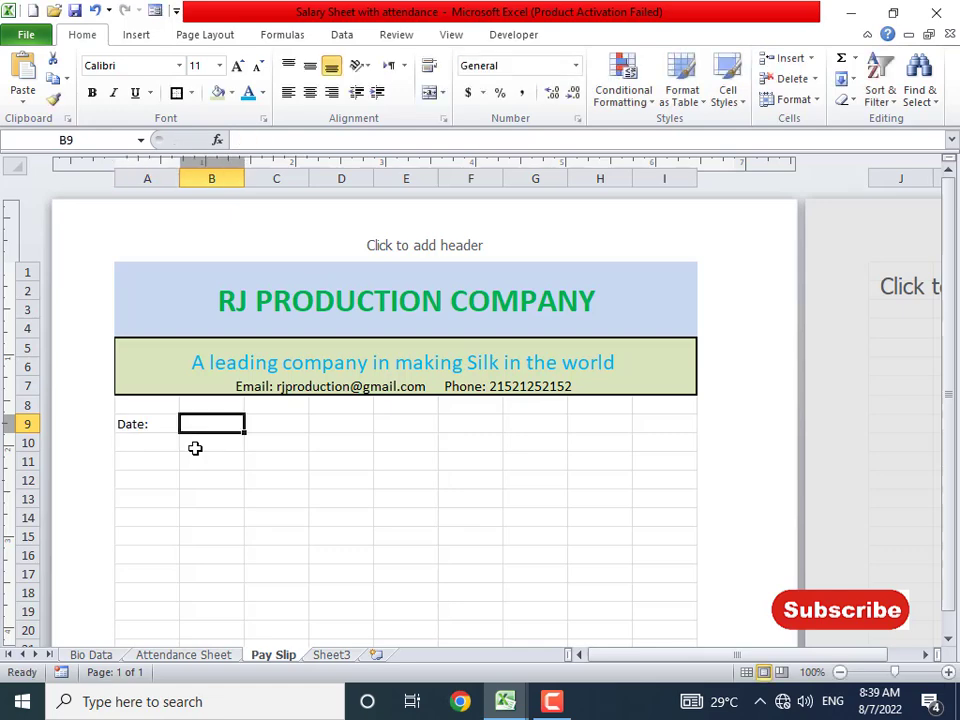
{"action": "type", "text": "=today()"}
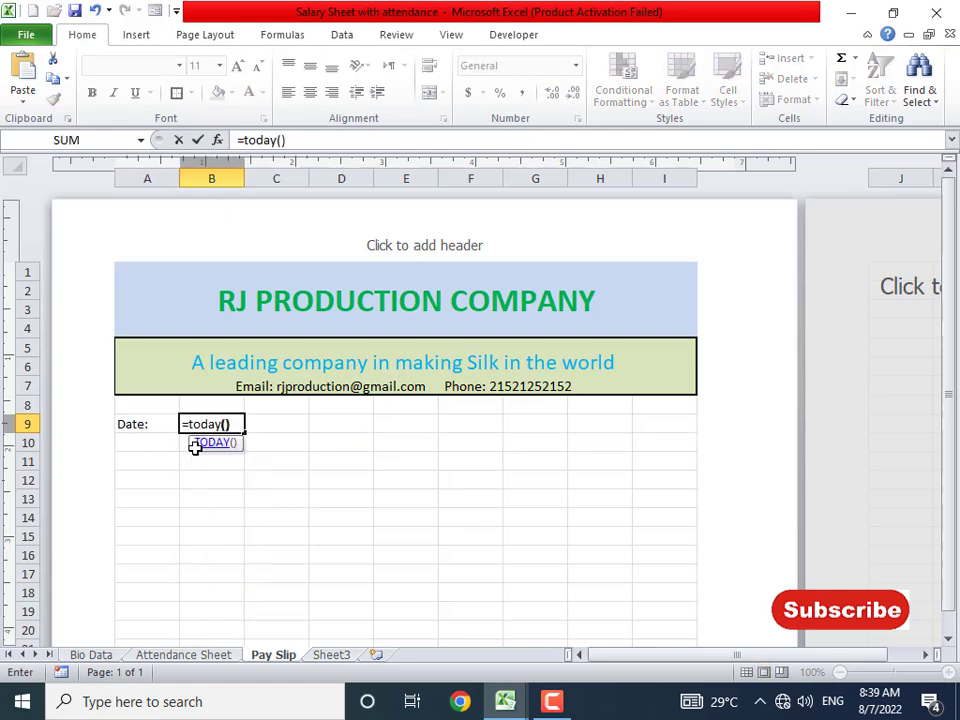
{"action": "key", "text": "Return"}
{"action": "key", "text": "Up"}
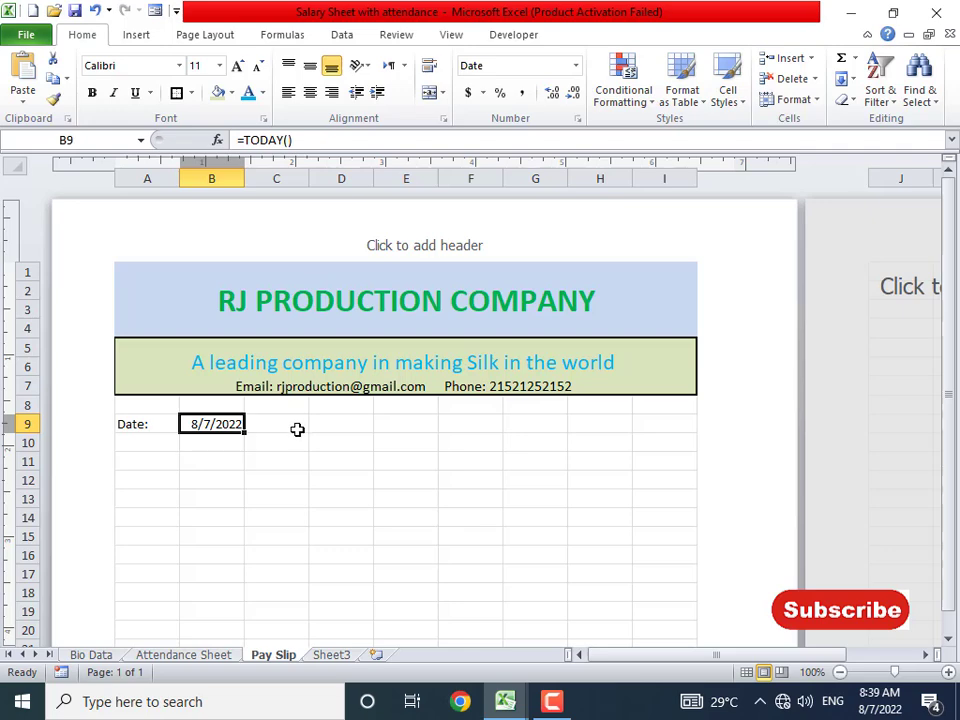
{"action": "left_click", "coordinate": [526, 423]}
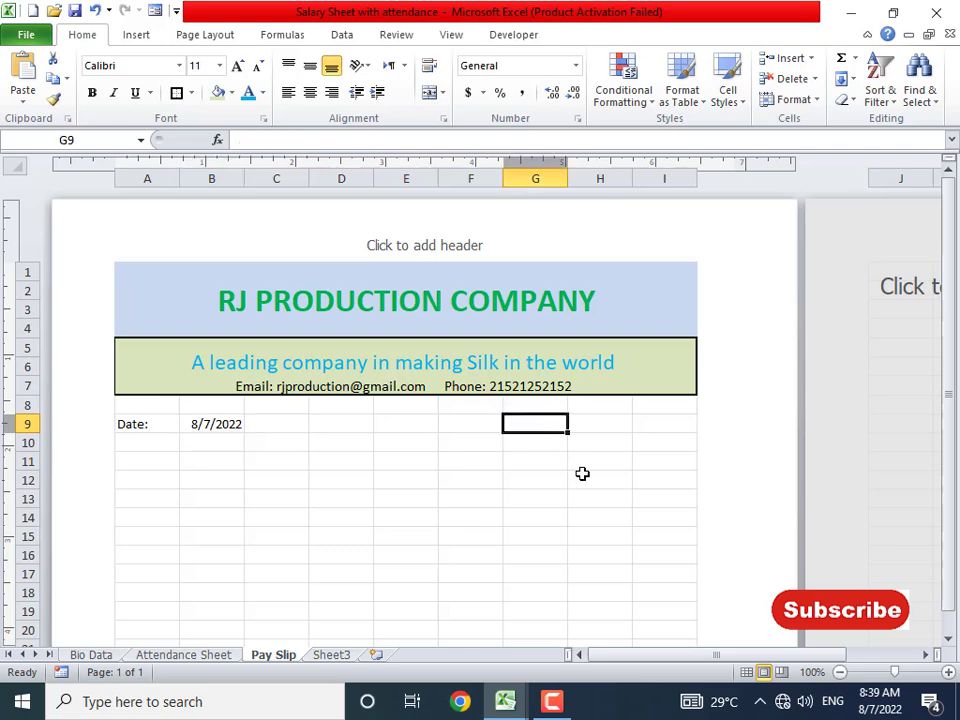
- Label H9 'Time:' and enter =NOW() in I9
{"action": "key", "text": "Right"}
{"action": "type", "text": "Time"}
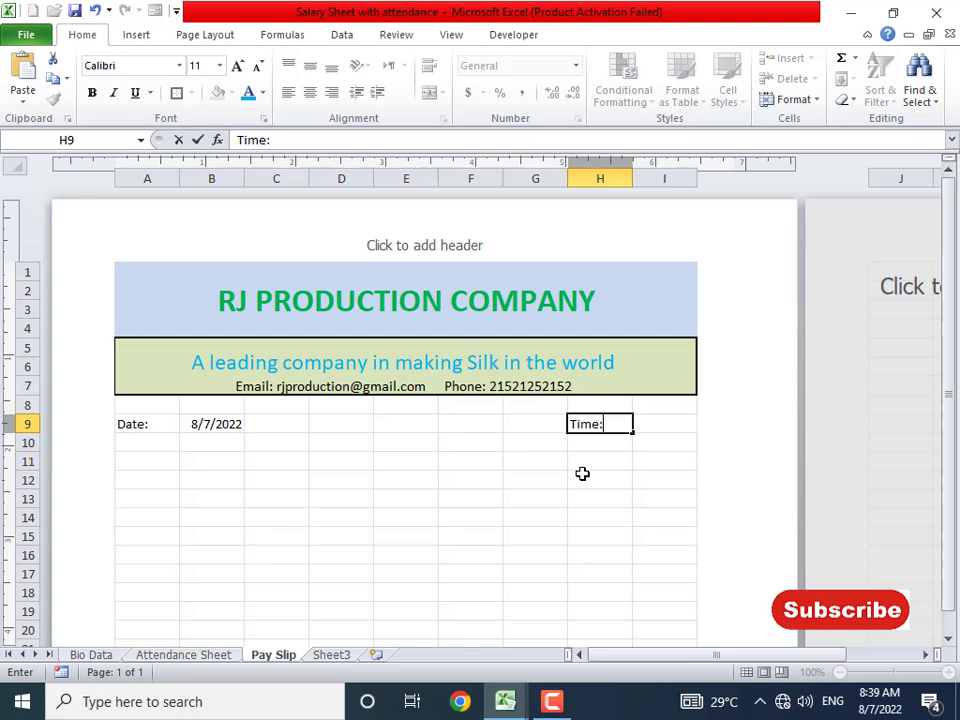
{"action": "type", "text": ":"}
{"action": "key", "text": "Right"}
{"action": "type", "text": "=now()"}
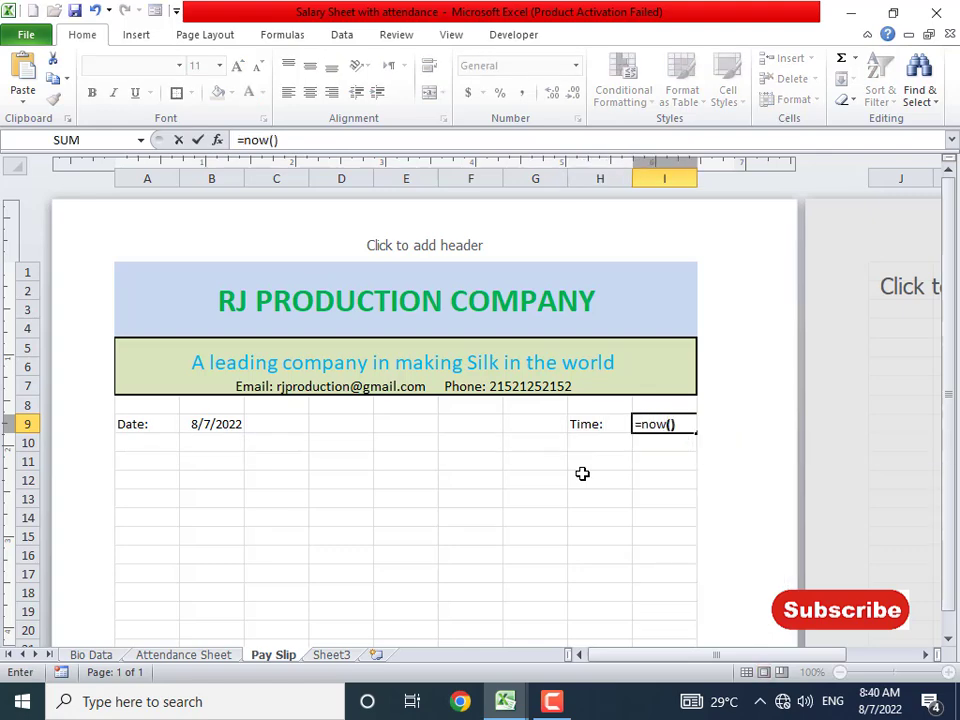
{"action": "key", "text": "Return"}
{"action": "key", "text": "Up"}
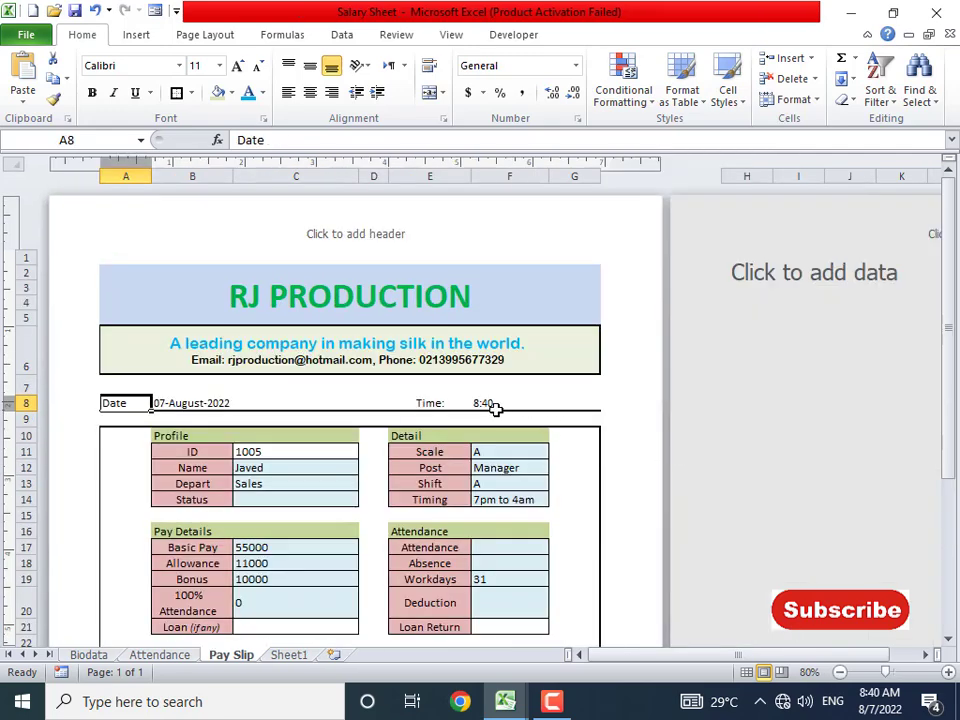
{"action": "left_click", "coordinate": [493, 406]}
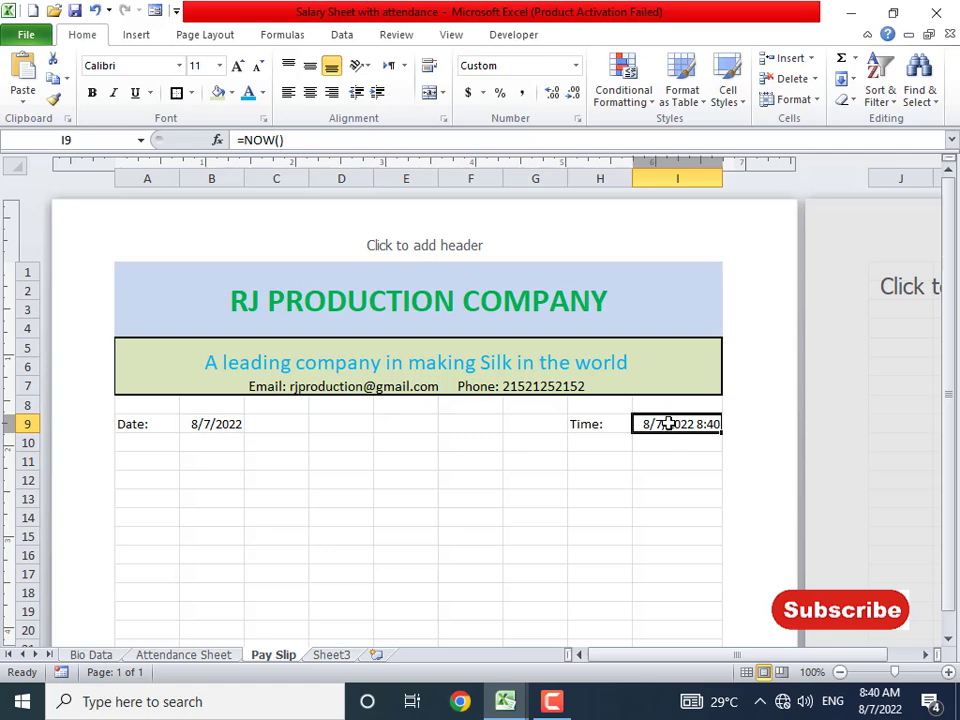
- Format I9 with the custom hh:mm code so it shows 08:40
{"action": "key", "text": "ctrl+1"}
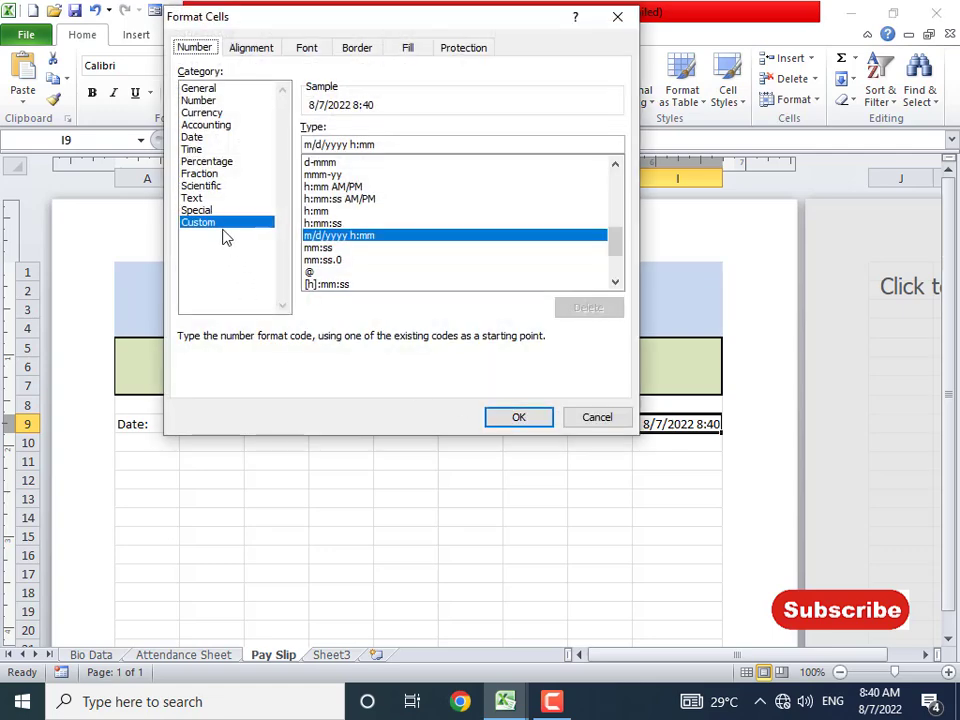
{"action": "left_click", "coordinate": [351, 144]}
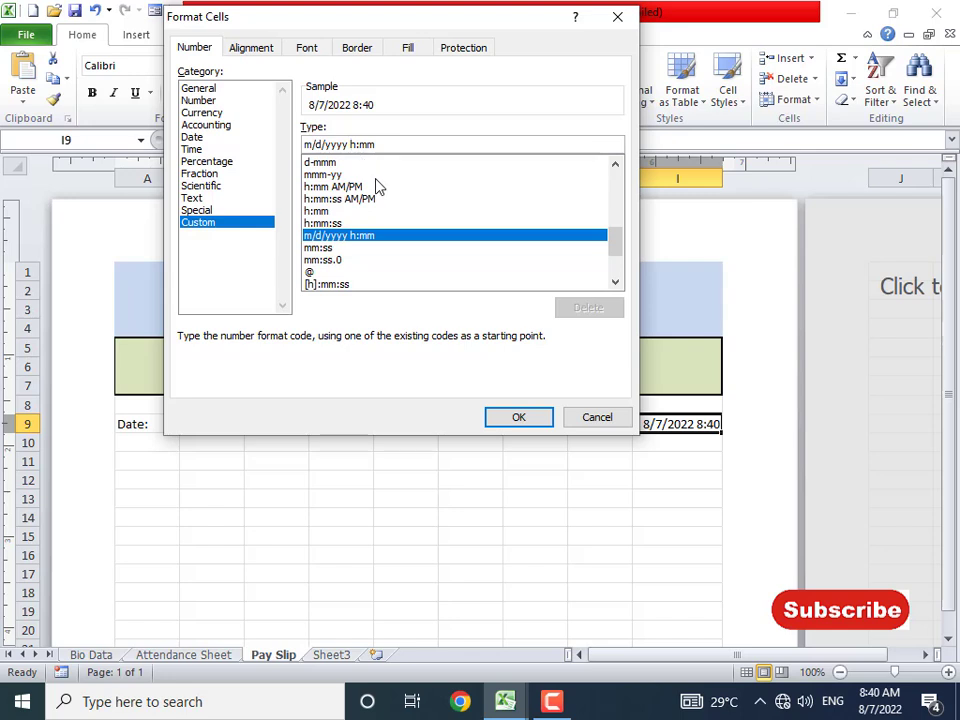
{"action": "key", "text": "BackSpace"}
{"action": "key", "text": "BackSpace"}
{"action": "key", "text": "BackSpace"}
{"action": "key", "text": "BackSpace"}
{"action": "key", "text": "BackSpace"}
{"action": "key", "text": "BackSpace"}
{"action": "key", "text": "BackSpace"}
{"action": "key", "text": "BackSpace"}
{"action": "key", "text": "BackSpace"}
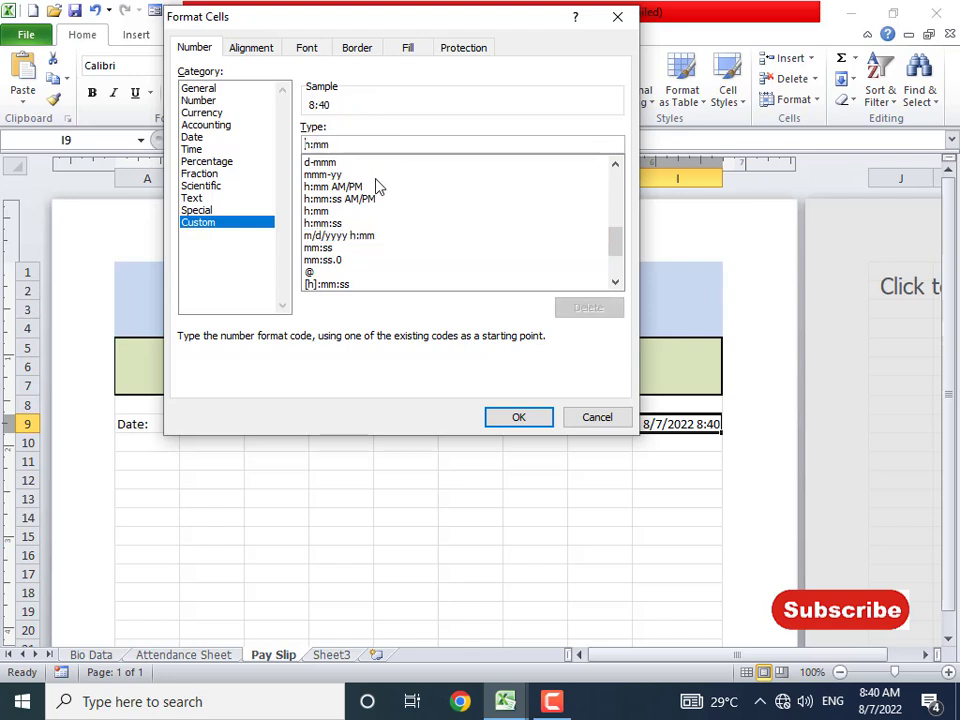
{"action": "type", "text": "h"}
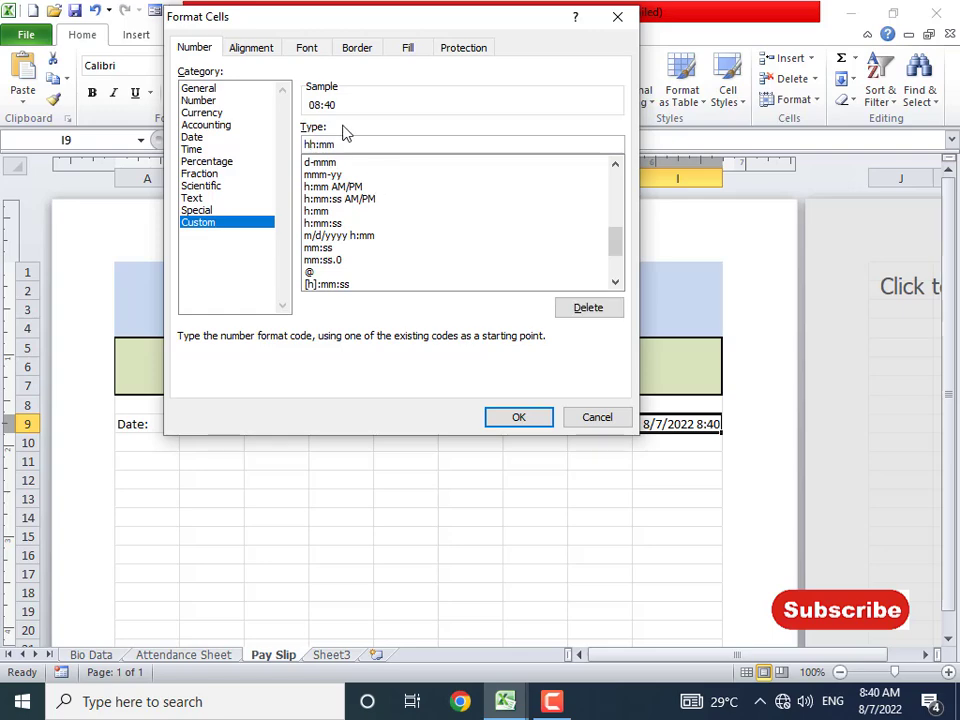
{"action": "left_click", "coordinate": [510, 416]}
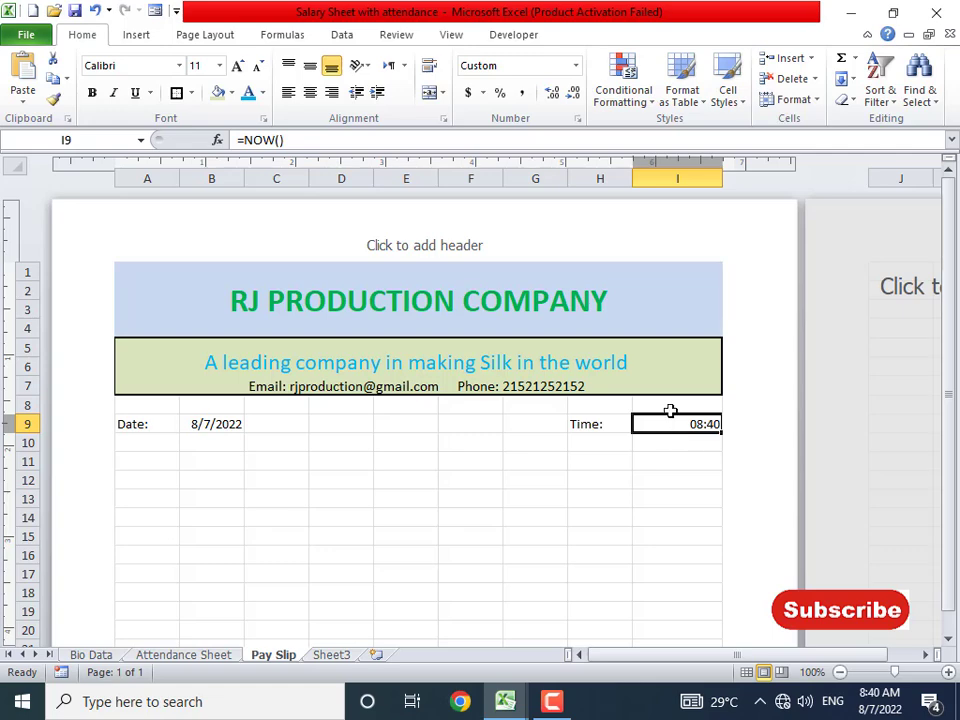
- Left-align the time in I9 and the date in B9
{"action": "left_click", "coordinate": [288, 93]}
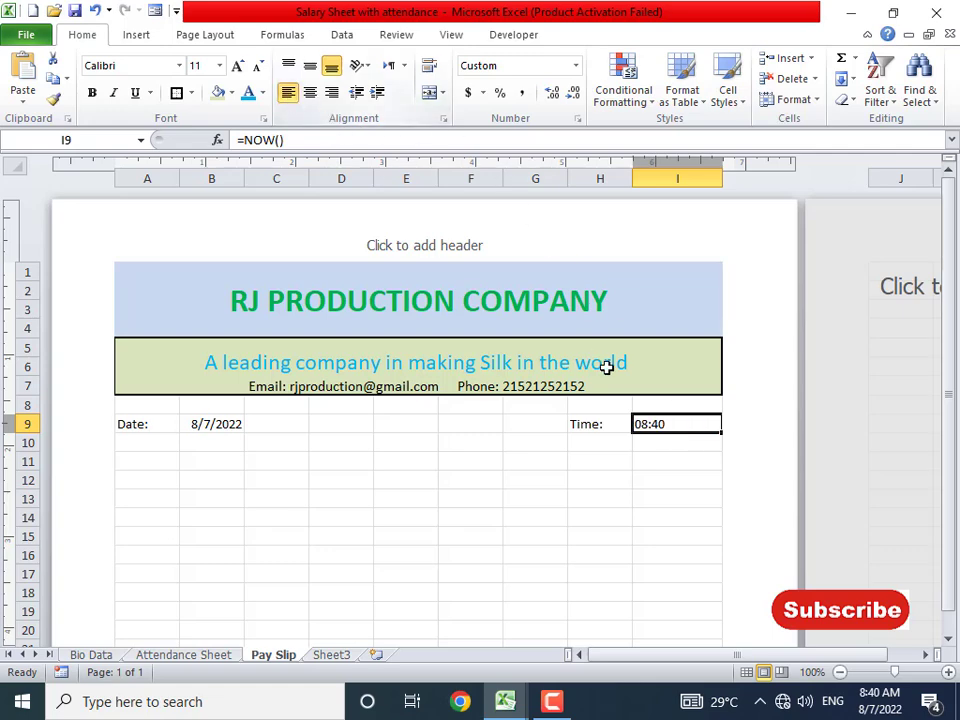
{"action": "left_click", "coordinate": [199, 424]}
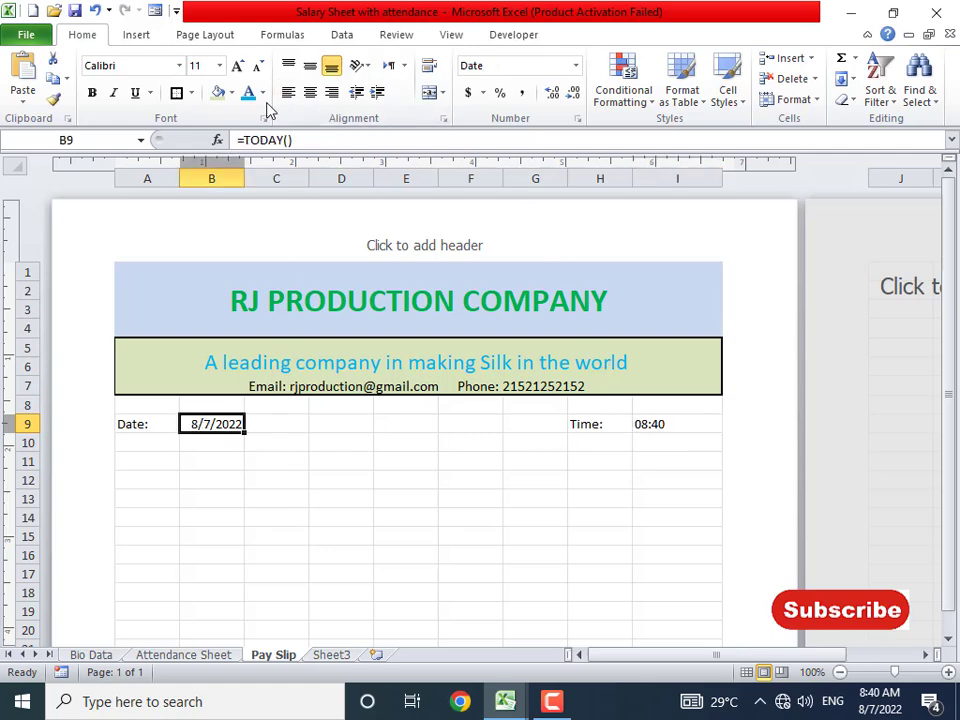
{"action": "left_click", "coordinate": [288, 93]}
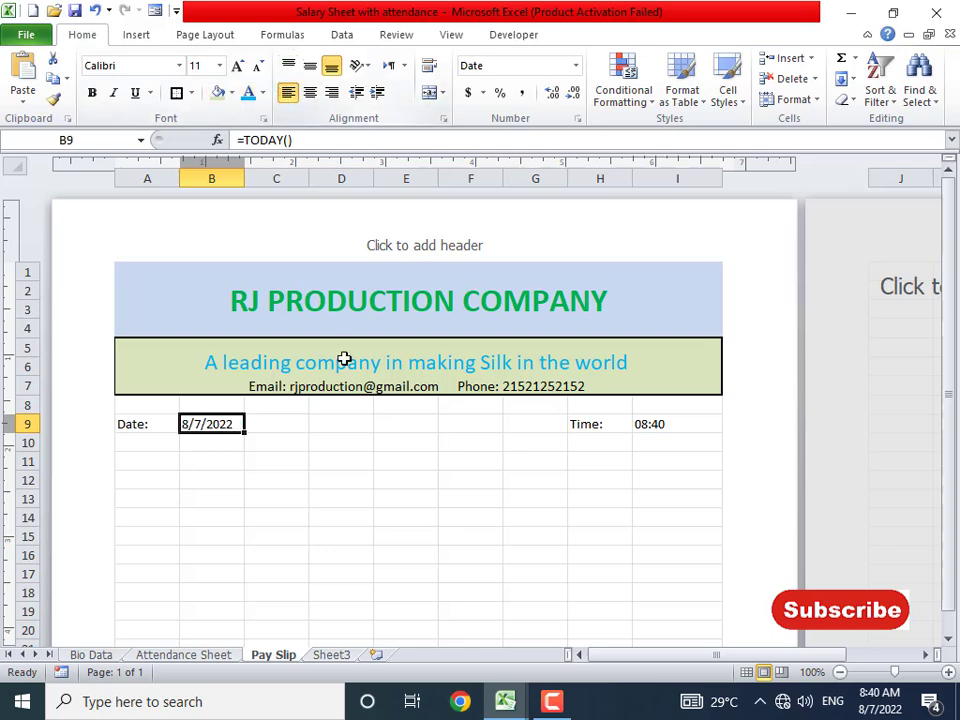
{"action": "left_click", "coordinate": [314, 535]}
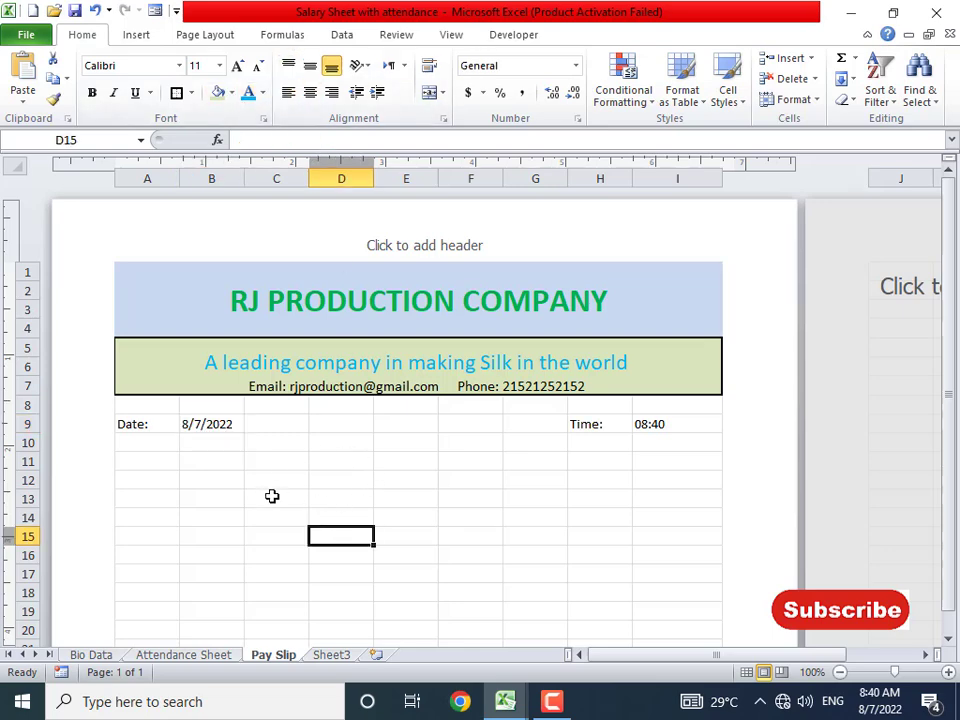
- Add a thick bottom border under the Date and Time row A9:I9
{"action": "key", "text": "alt+Tab"}
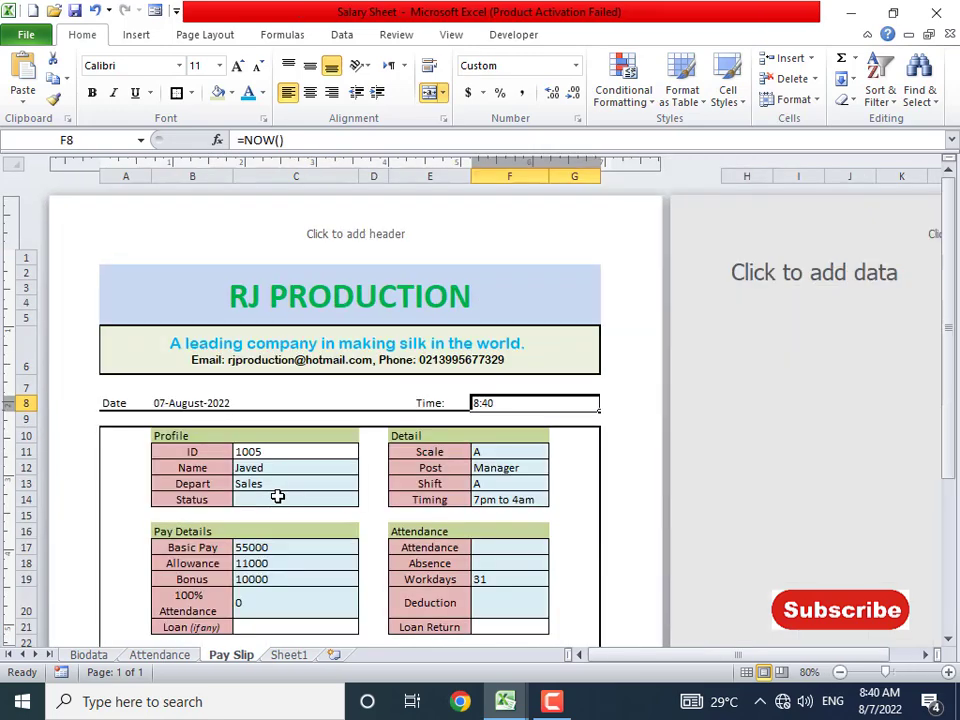
{"action": "left_click", "coordinate": [295, 402]}
{"action": "left_click", "coordinate": [540, 402]}
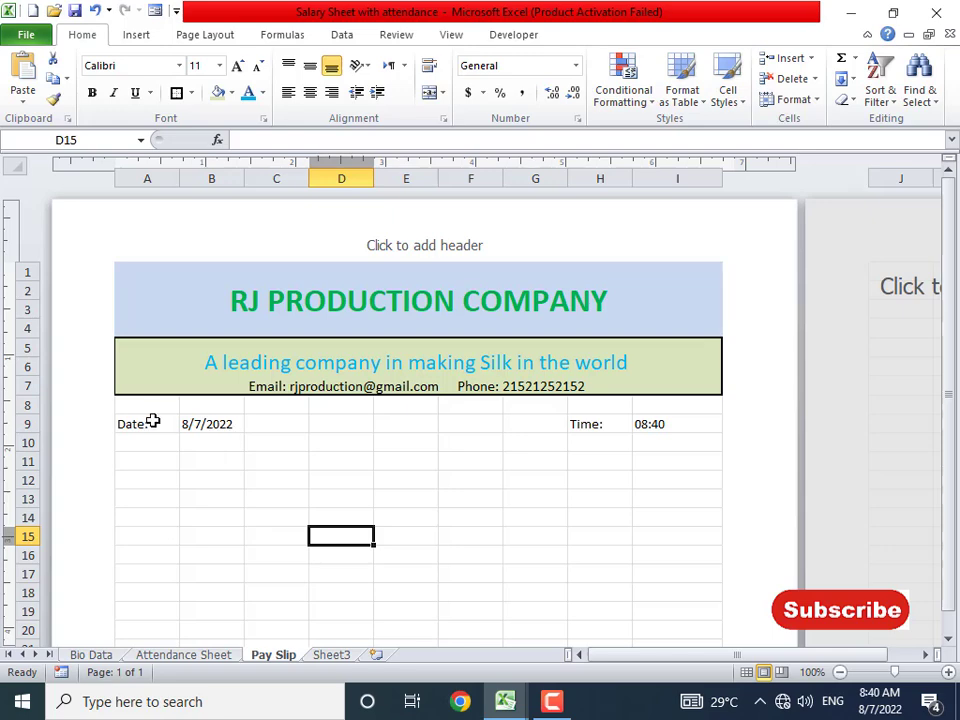
{"action": "left_click_drag", "start_coordinate": [154, 420], "coordinate": [690, 424]}
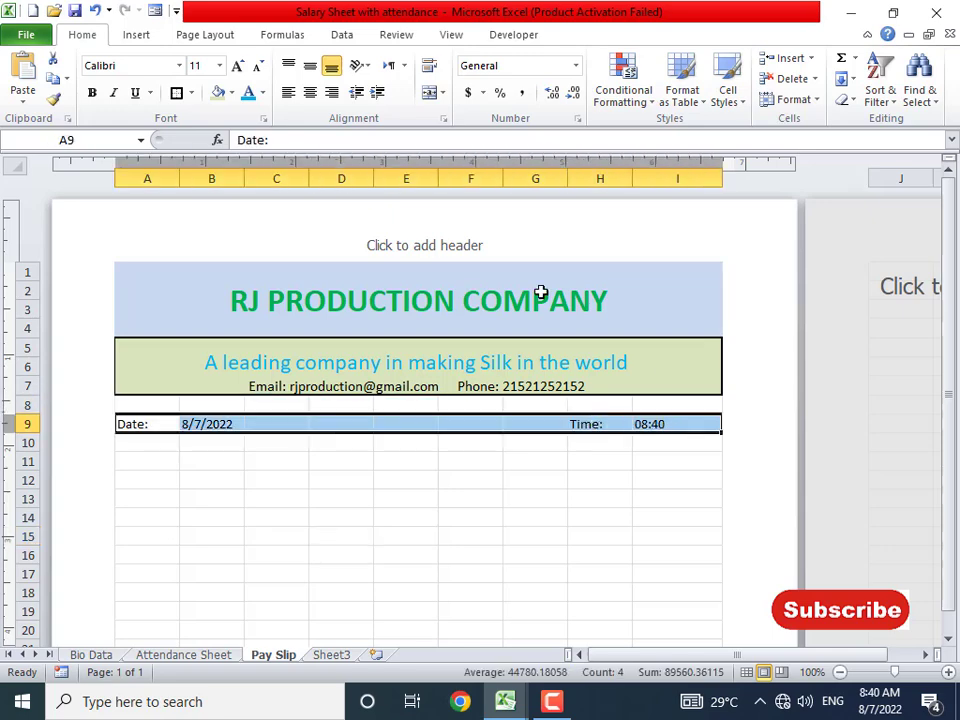
{"action": "left_click", "coordinate": [192, 93]}
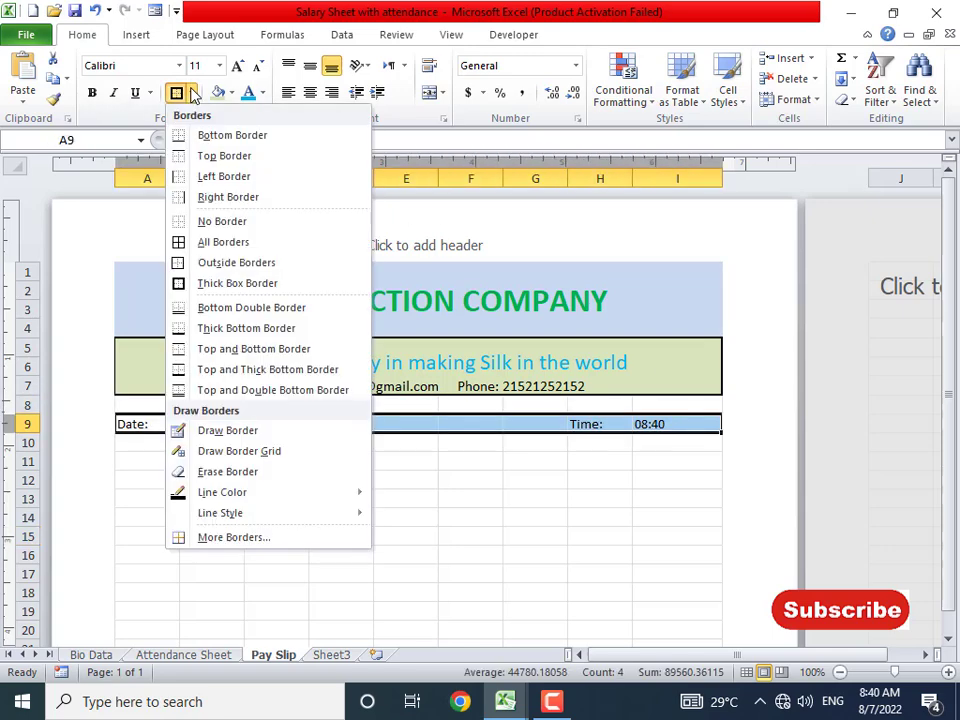
{"action": "left_click", "coordinate": [243, 338]}
{"action": "left_click", "coordinate": [205, 478]}
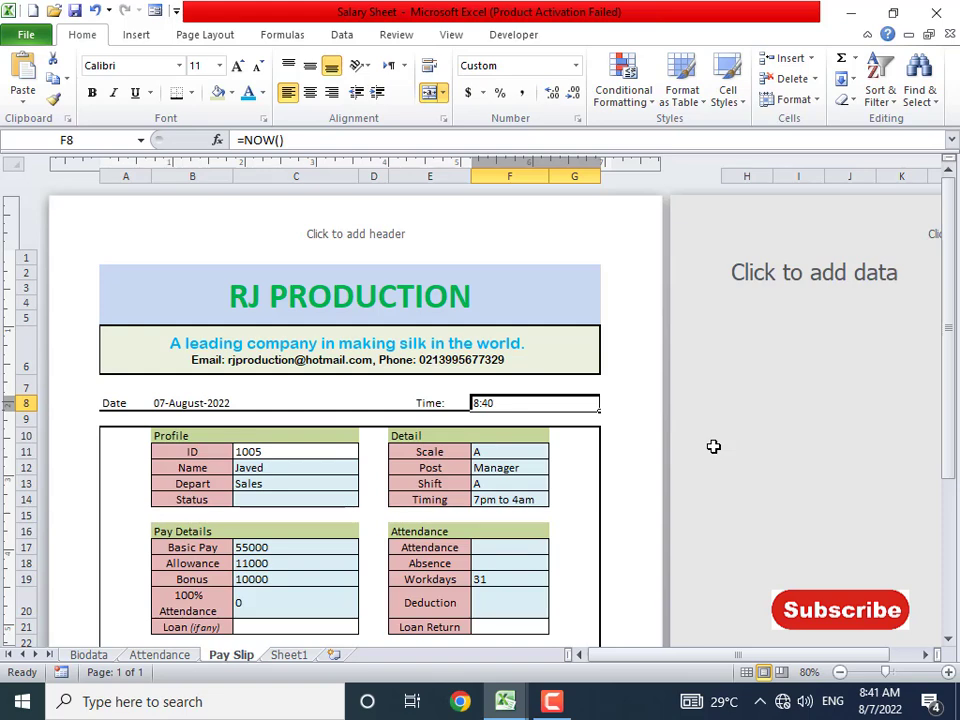
{"action": "scroll", "coordinate": [713, 450], "scroll_direction": "down", "scroll_amount": 2}
{"action": "scroll", "coordinate": [714, 455], "scroll_direction": "down", "scroll_amount": 2}
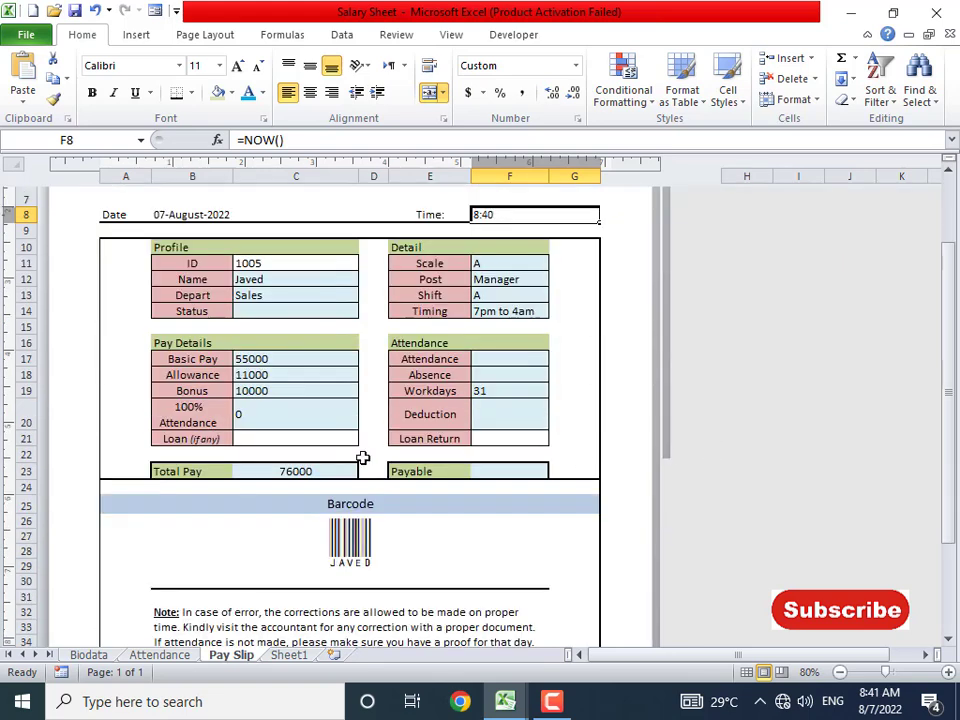
{"action": "scroll", "coordinate": [319, 428], "scroll_direction": "up", "scroll_amount": 2}
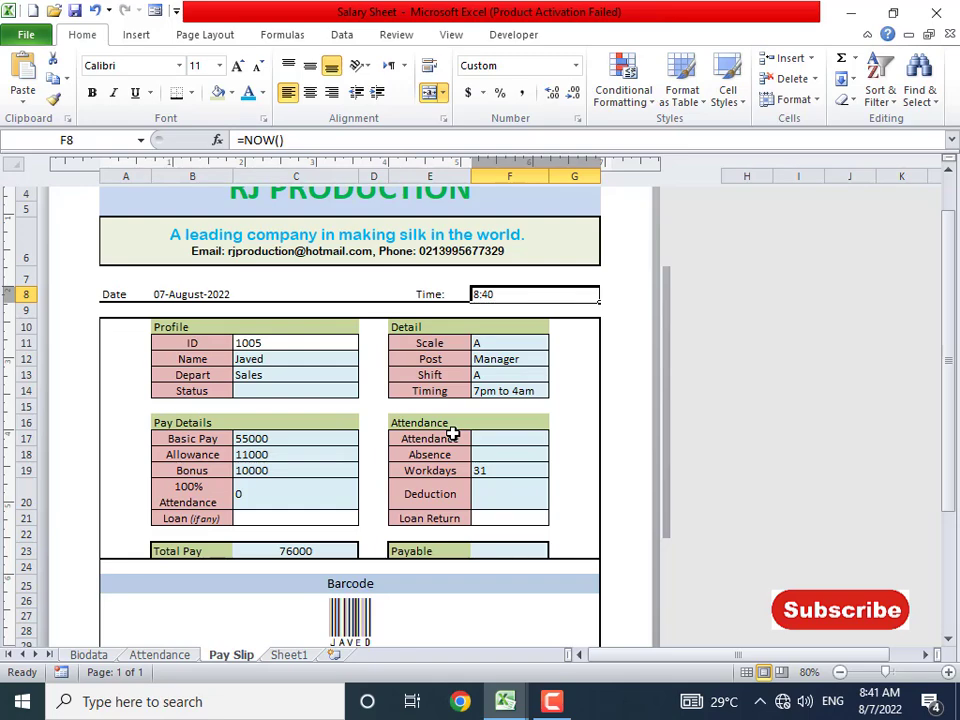
{"action": "scroll", "coordinate": [427, 505], "scroll_direction": "down", "scroll_amount": 3}
{"action": "scroll", "coordinate": [427, 505], "scroll_direction": "down", "scroll_amount": 1}
{"action": "scroll", "coordinate": [407, 502], "scroll_direction": "up", "scroll_amount": 4}
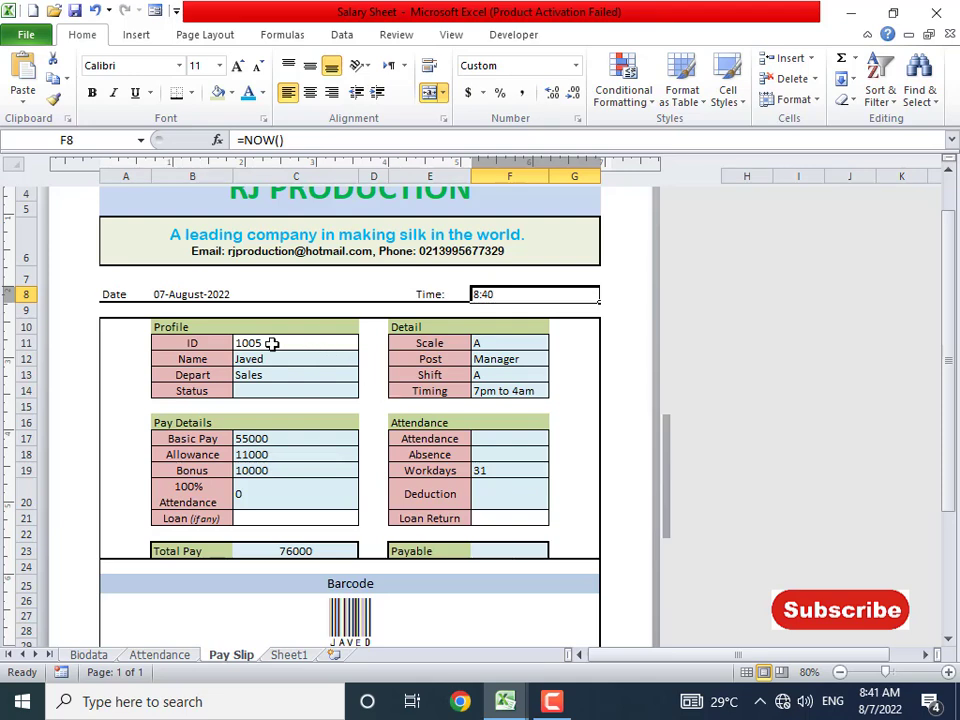
{"action": "left_click", "coordinate": [197, 328]}
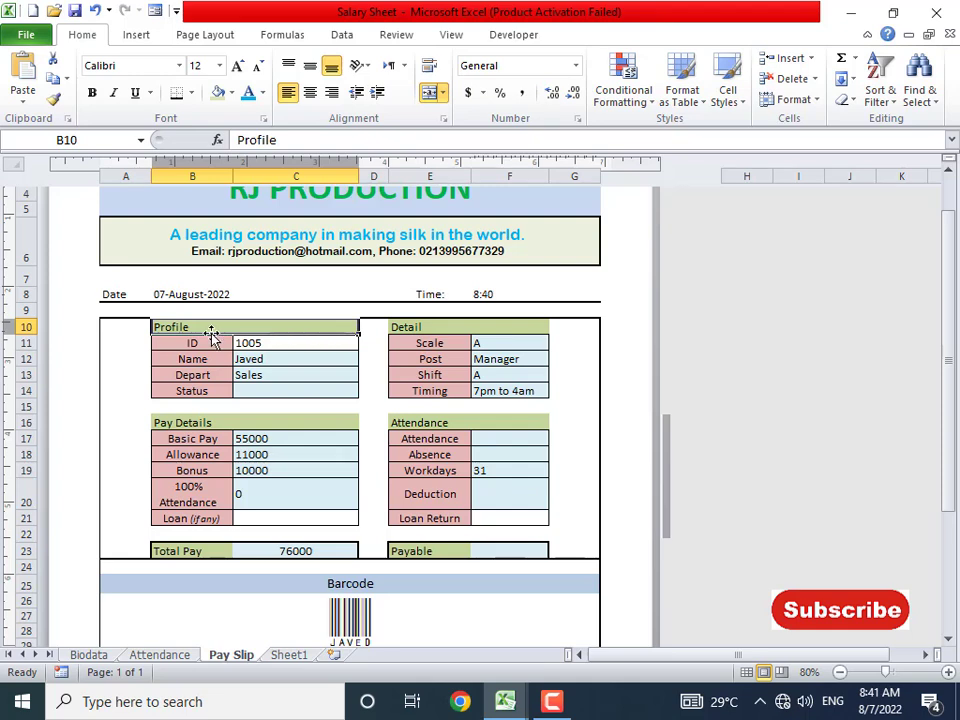
{"action": "left_click", "coordinate": [311, 343]}
{"action": "left_click", "coordinate": [297, 363]}
{"action": "left_click", "coordinate": [292, 378]}
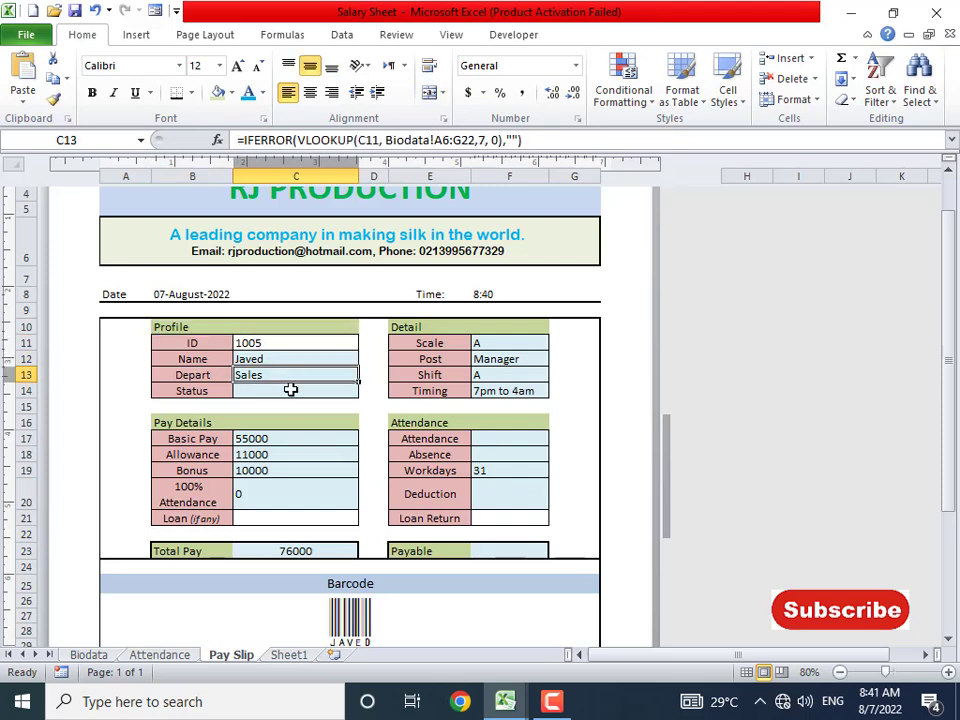
{"action": "left_click", "coordinate": [289, 390]}
{"action": "left_click", "coordinate": [274, 358]}
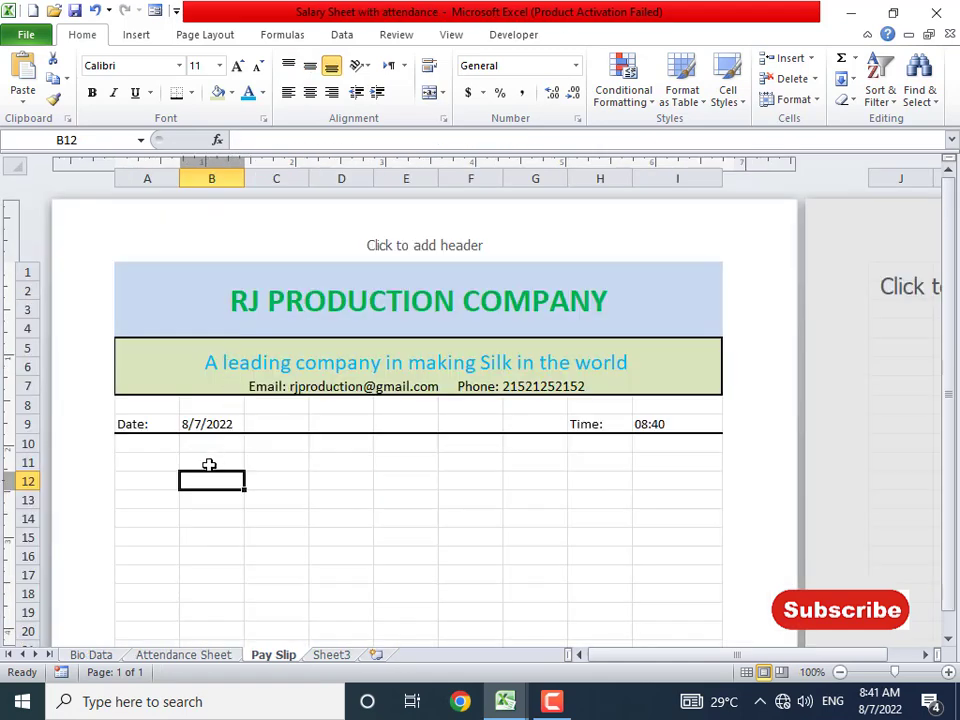
- Enter the Profile heading in B11 with labels ID, Name, Depart and Status below
{"action": "left_click", "coordinate": [200, 460]}
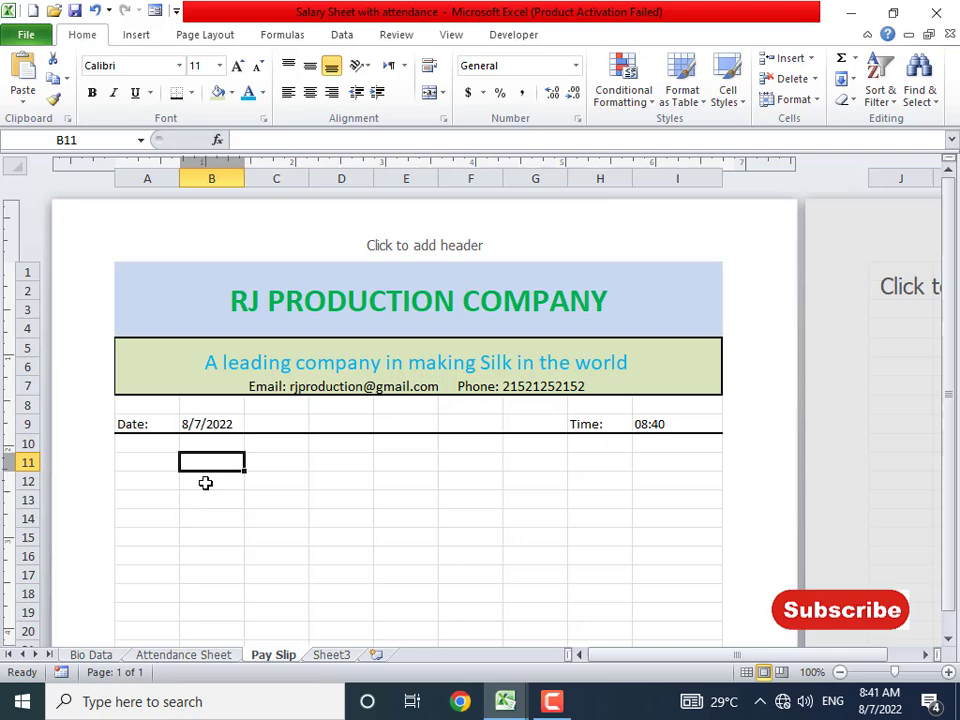
{"action": "type", "text": "Profile"}
{"action": "key", "text": "Return"}
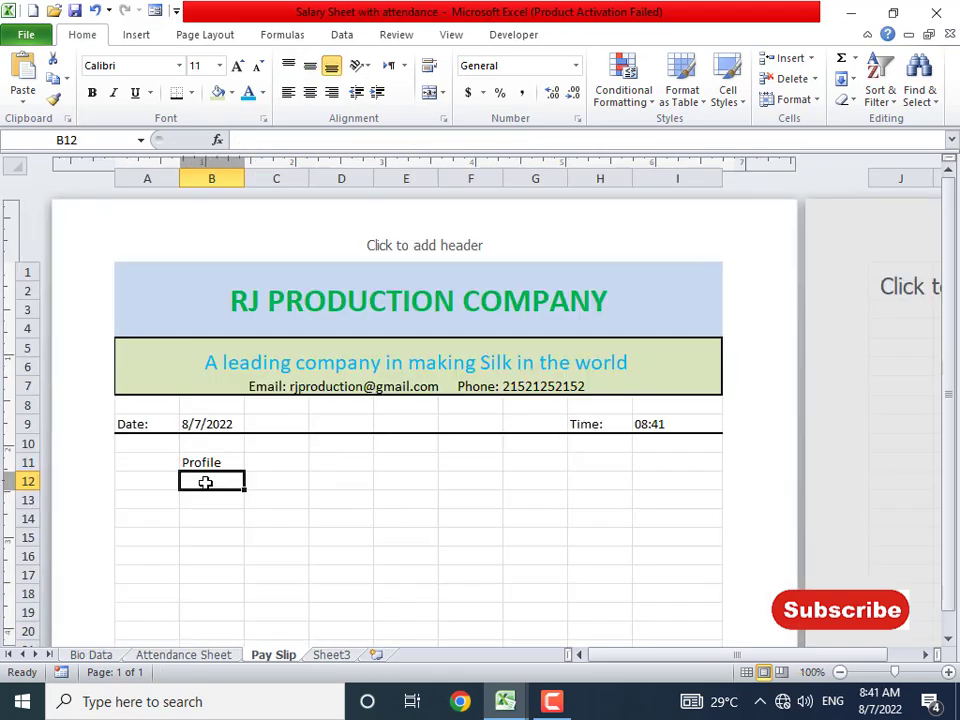
{"action": "type", "text": "ID"}
{"action": "key", "text": "Return"}
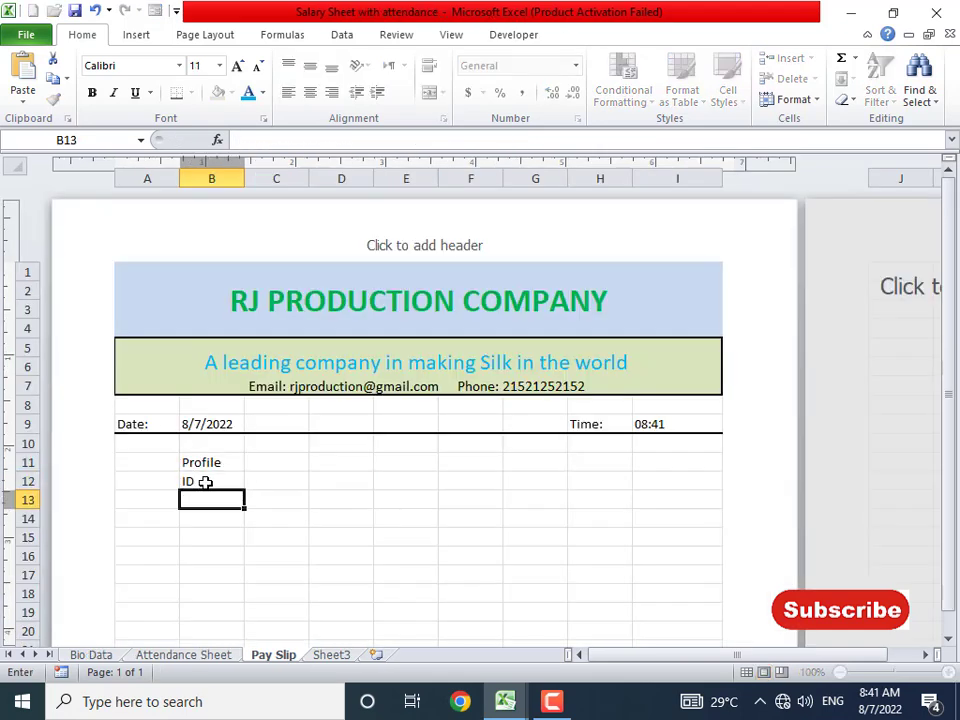
{"action": "type", "text": "Name"}
{"action": "key", "text": "Return"}
{"action": "type", "text": "Dep"}
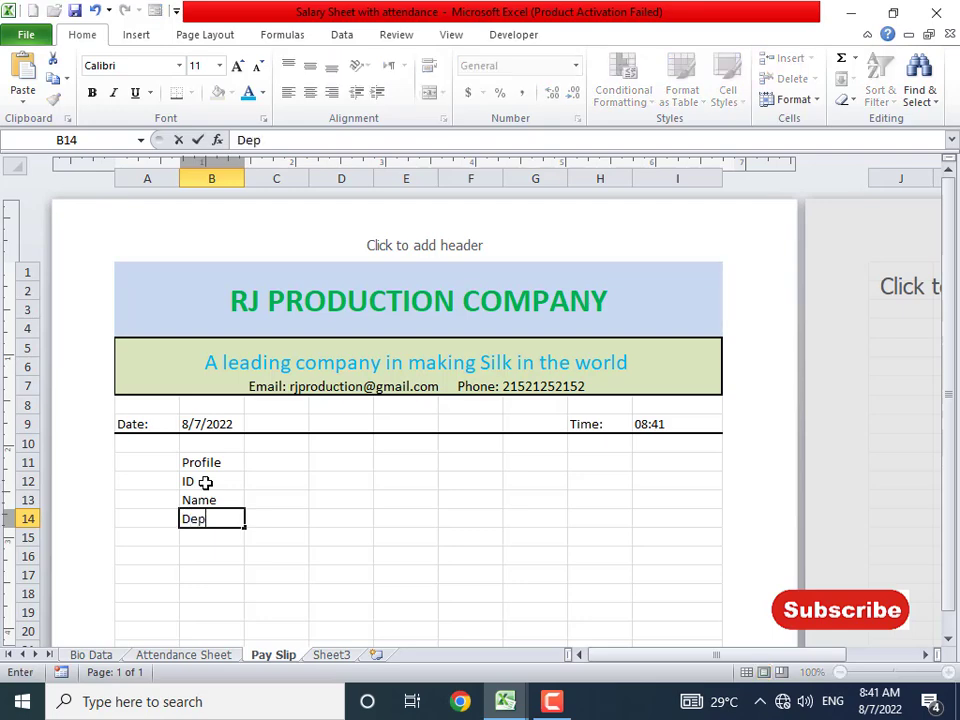
{"action": "type", "text": "art"}
{"action": "key", "text": "Return"}
{"action": "type", "text": "Status"}
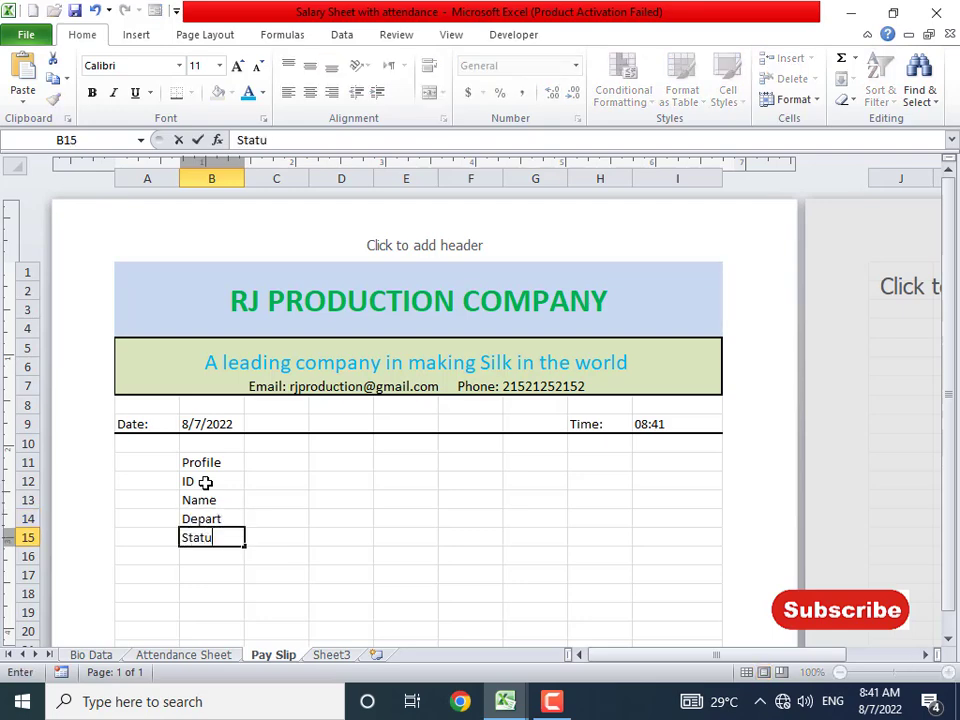
{"action": "key", "text": "Return"}
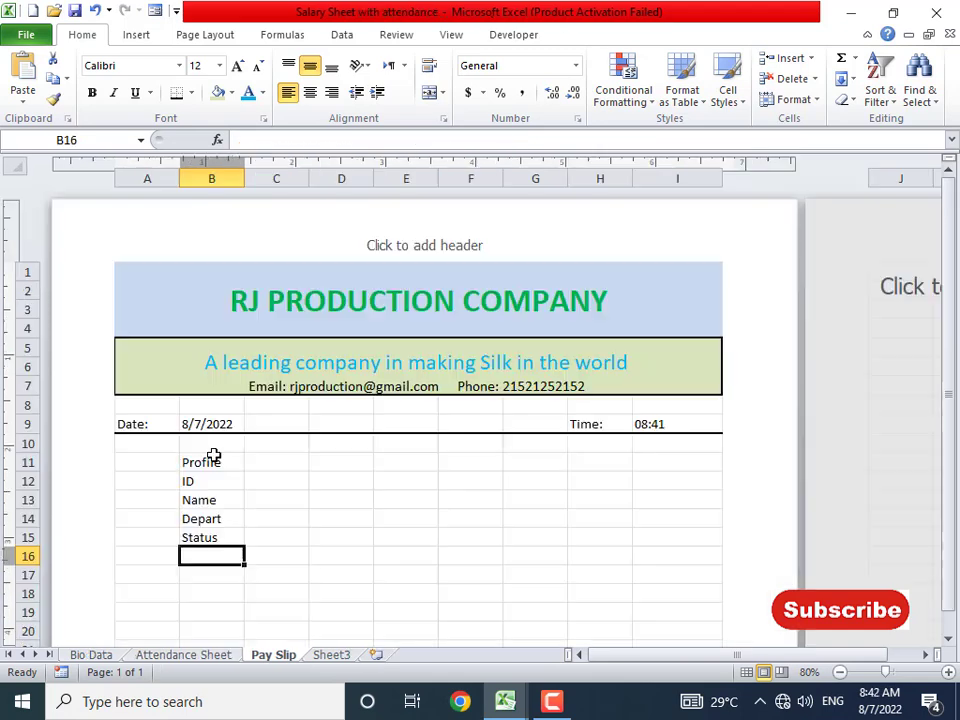
- Add the Pay Details heading with labels Basic Pay, Allowance and Bonus beneath it
{"action": "left_click", "coordinate": [219, 576]}
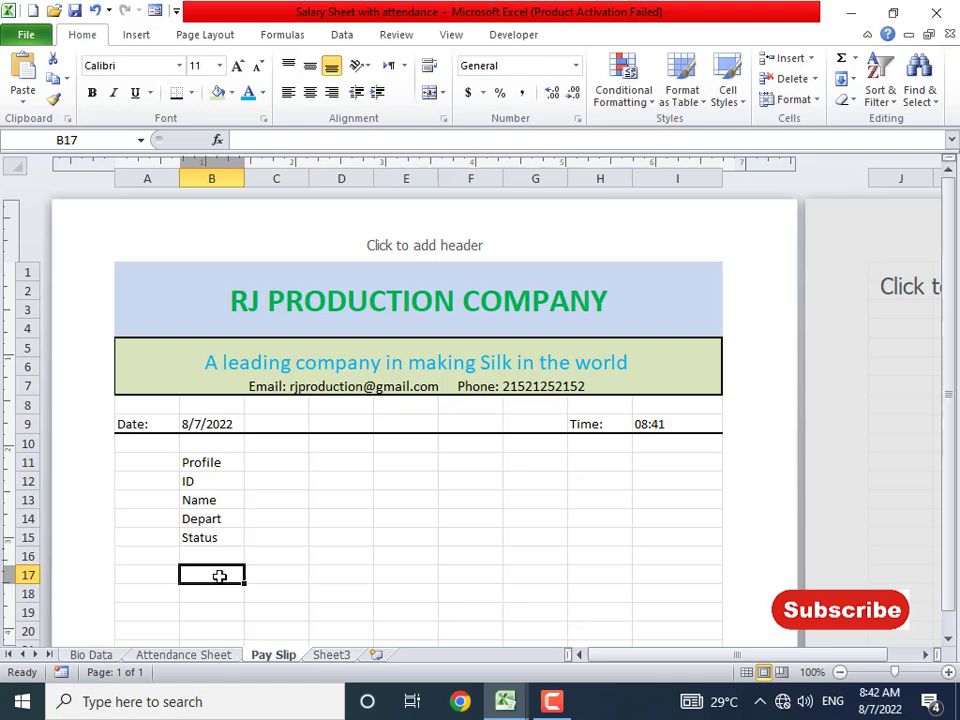
{"action": "type", "text": "Pay De"}
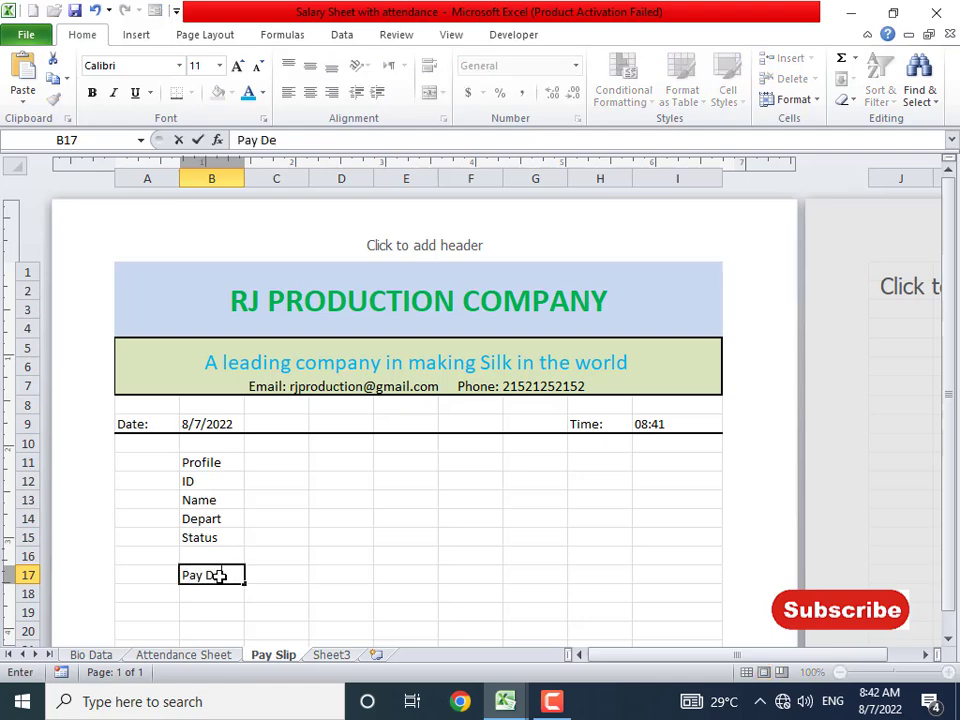
{"action": "type", "text": "tails"}
{"action": "scroll", "coordinate": [220, 576], "scroll_direction": "down", "scroll_amount": 3}
{"action": "key", "text": "Return"}
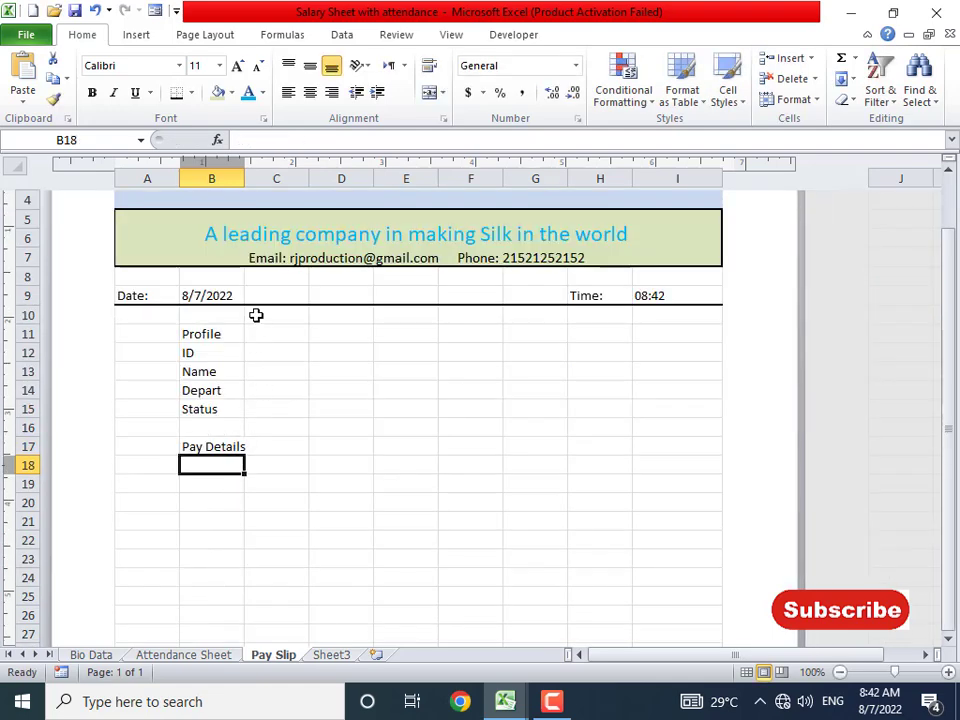
{"action": "left_click_drag", "start_coordinate": [243, 178], "coordinate": [252, 178]}
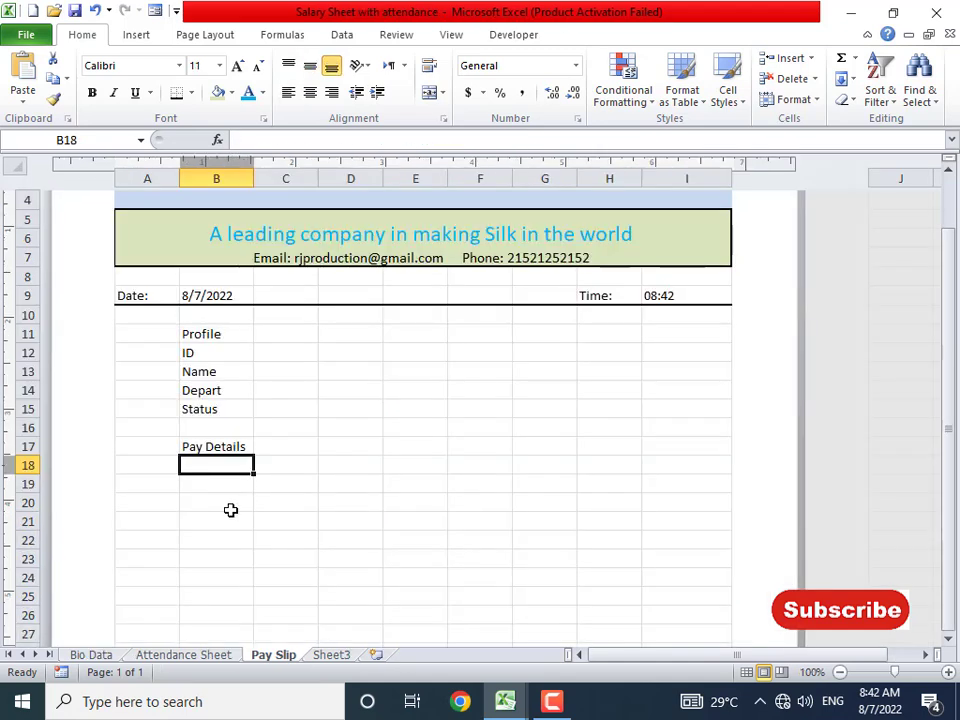
{"action": "type", "text": "Basic"}
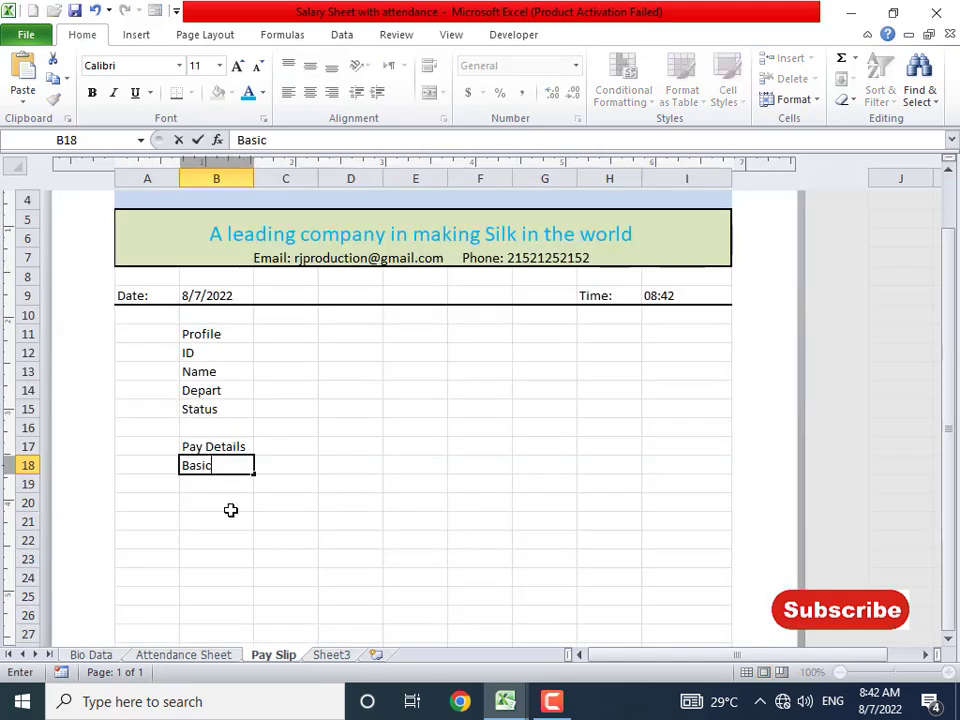
{"action": "type", "text": " Pay\\"}
{"action": "key", "text": "Return"}
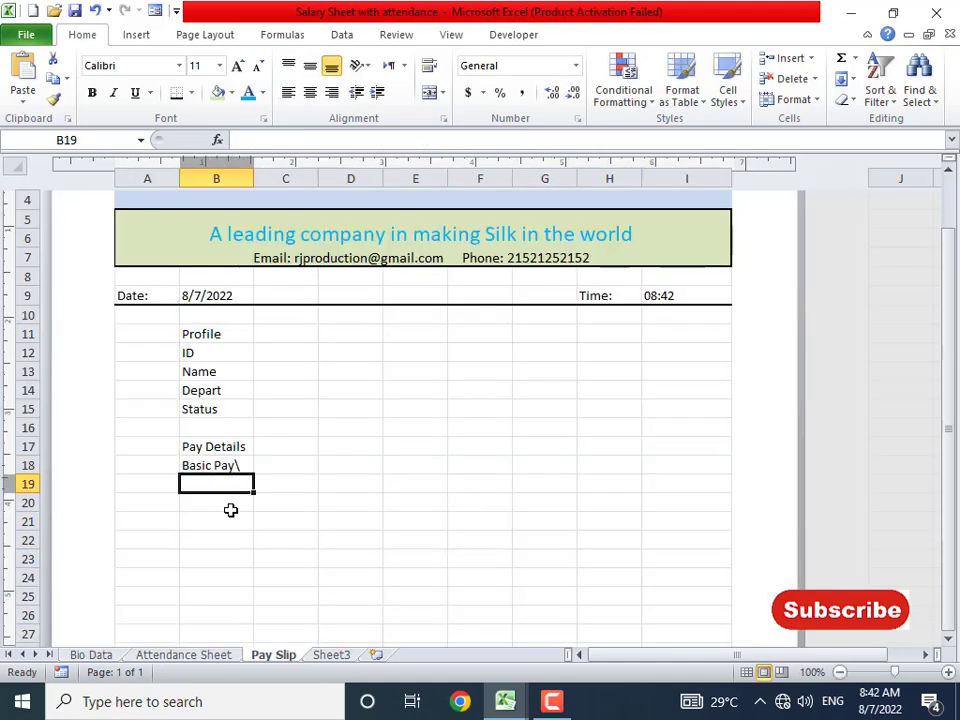
{"action": "key", "text": "Up"}
{"action": "key", "text": "F2"}
{"action": "key", "text": "BackSpace"}
{"action": "key", "text": "Return"}
{"action": "type", "text": "A"}
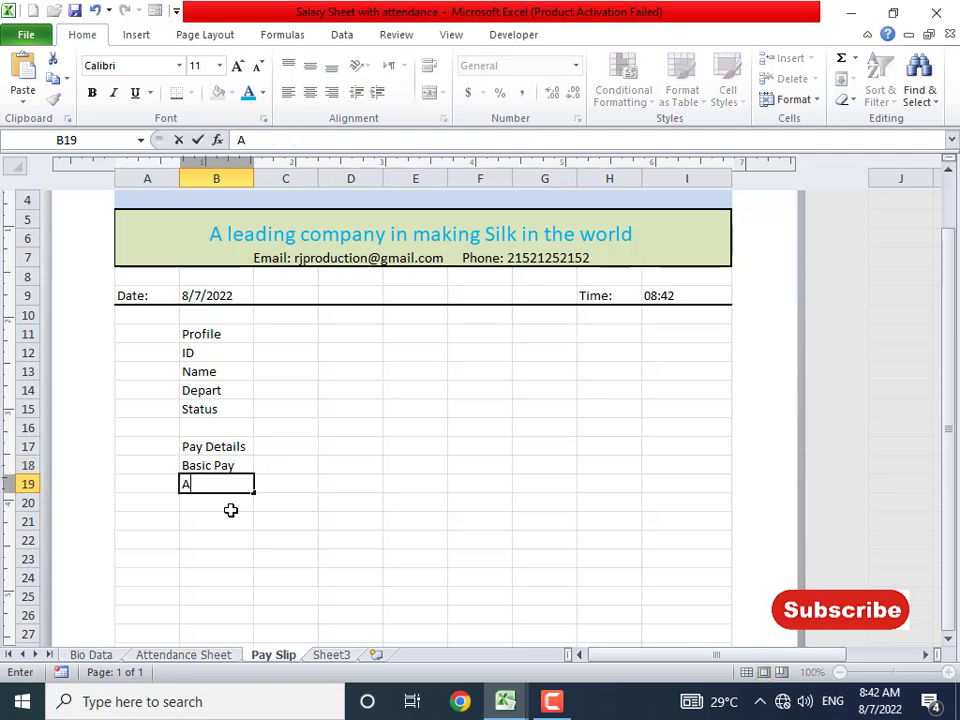
{"action": "type", "text": "llowance"}
{"action": "key", "text": "Return"}
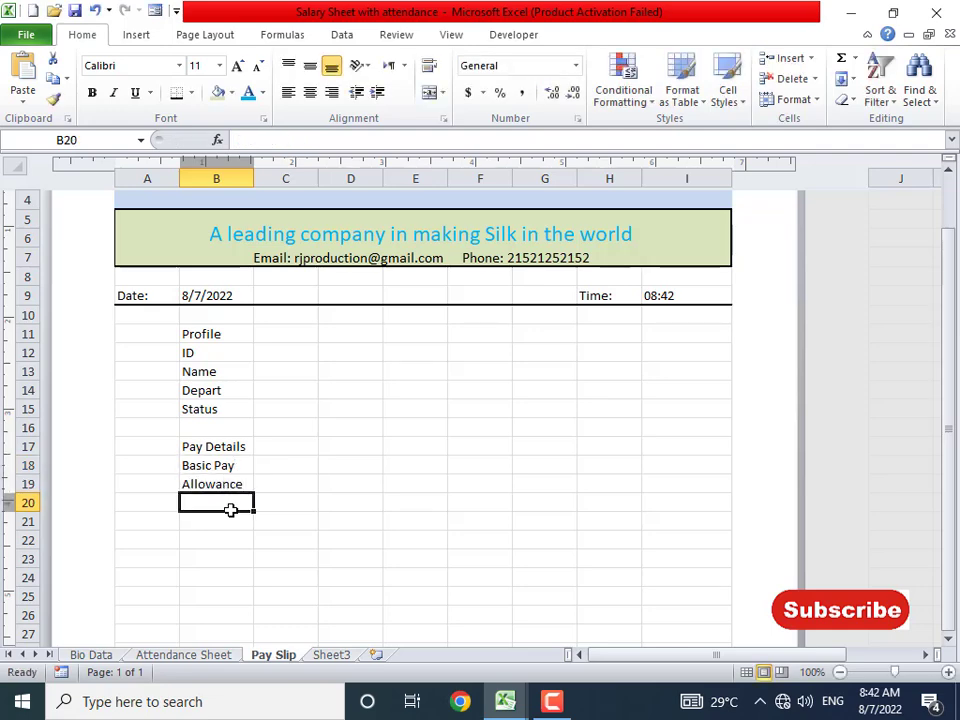
{"action": "type", "text": "Bonus"}
{"action": "key", "text": "Return"}
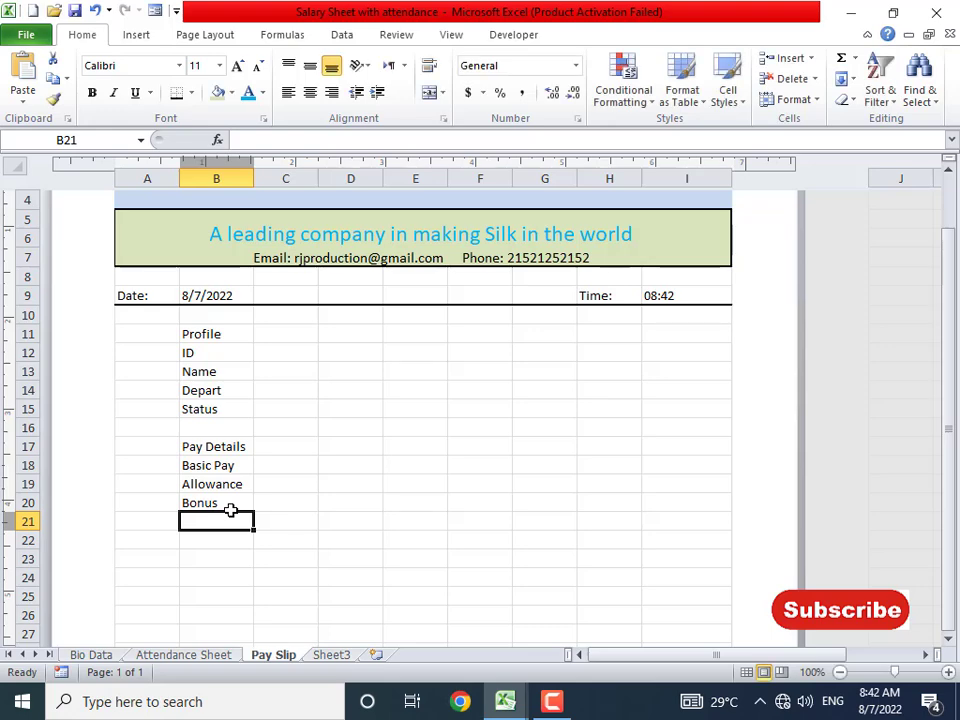
- Add '100% Attendance' in B21 wrapped onto two lines and widen column B to fit
{"action": "type", "text": "100"}
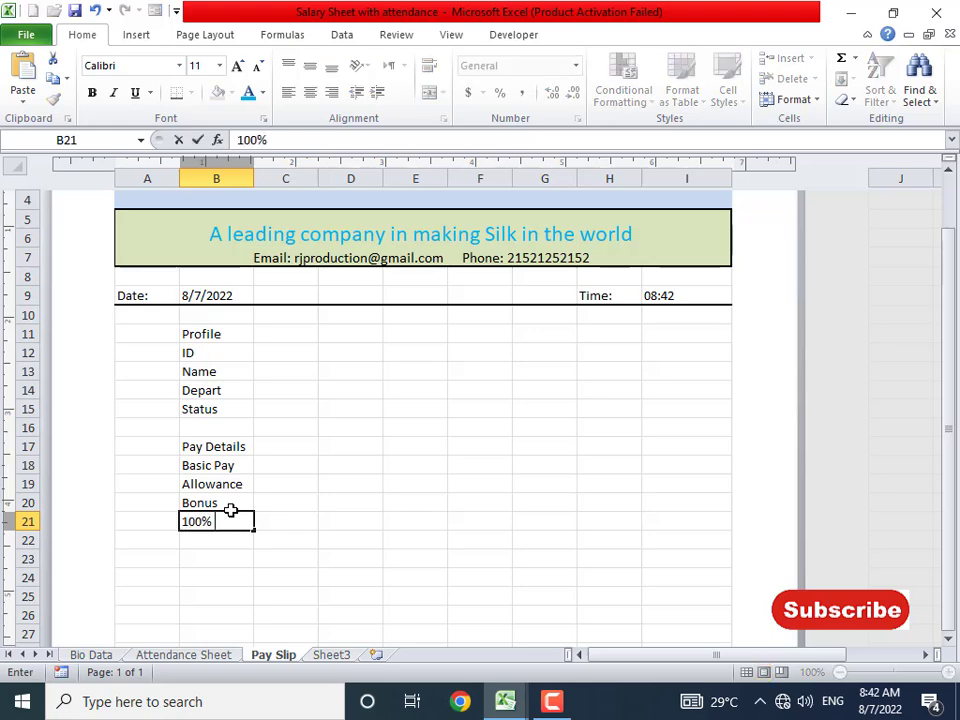
{"action": "type", "text": "% Attendance"}
{"action": "key", "text": "Return"}
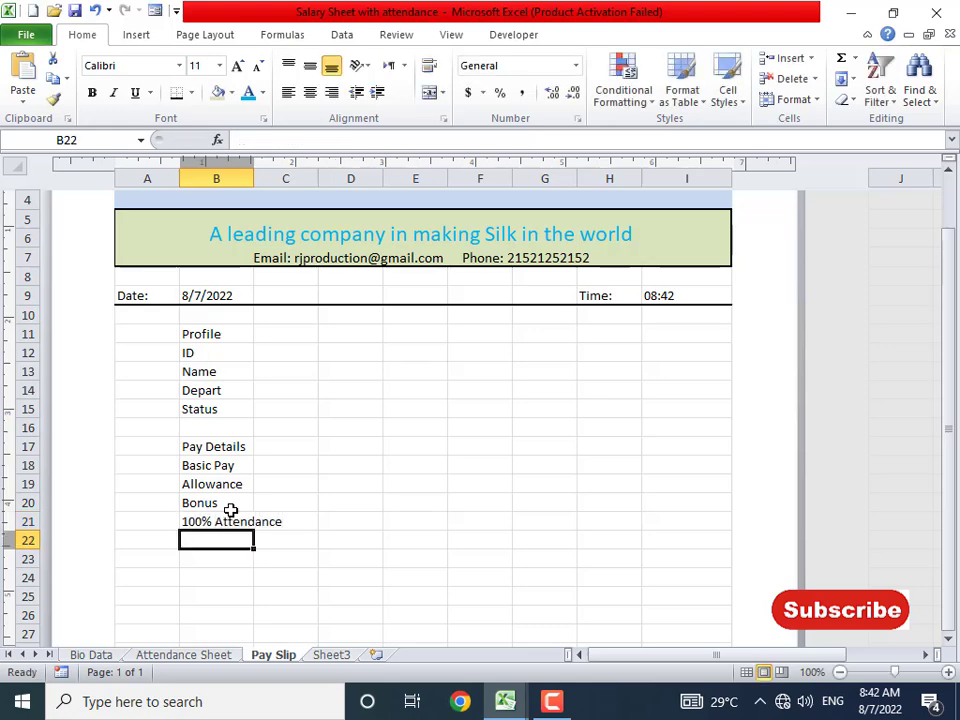
{"action": "key", "text": "Up"}
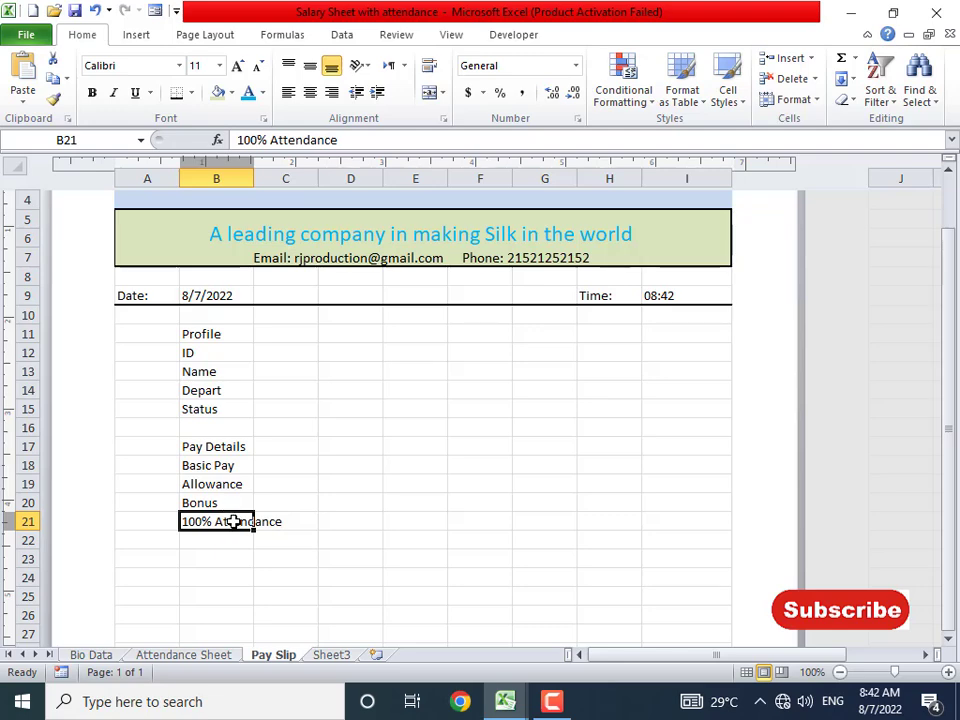
{"action": "double_click", "coordinate": [232, 521]}
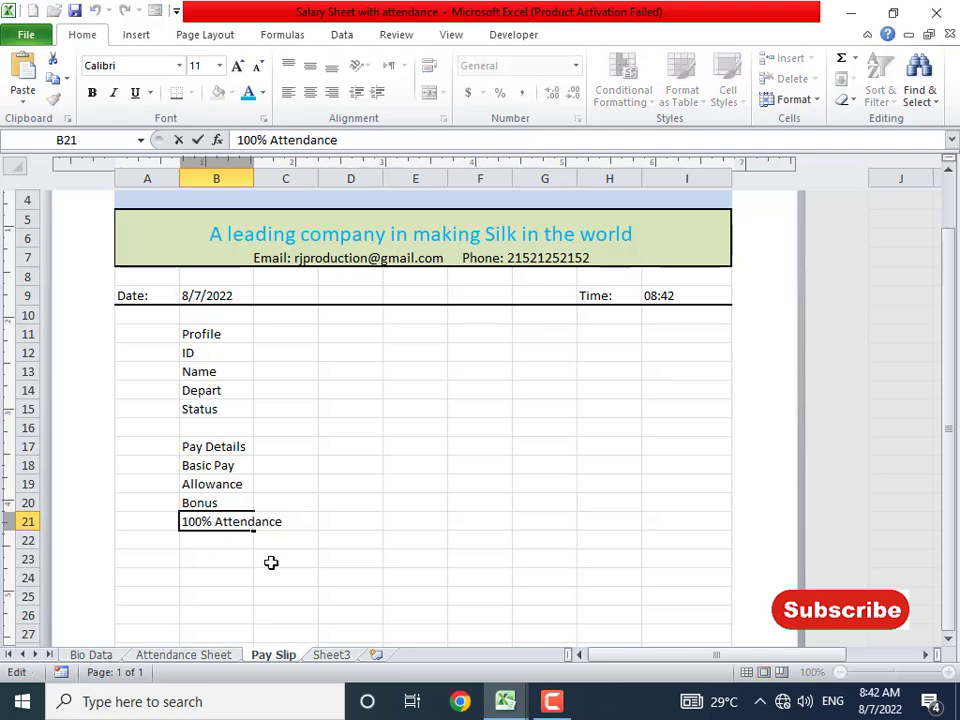
{"action": "key", "text": "BackSpace"}
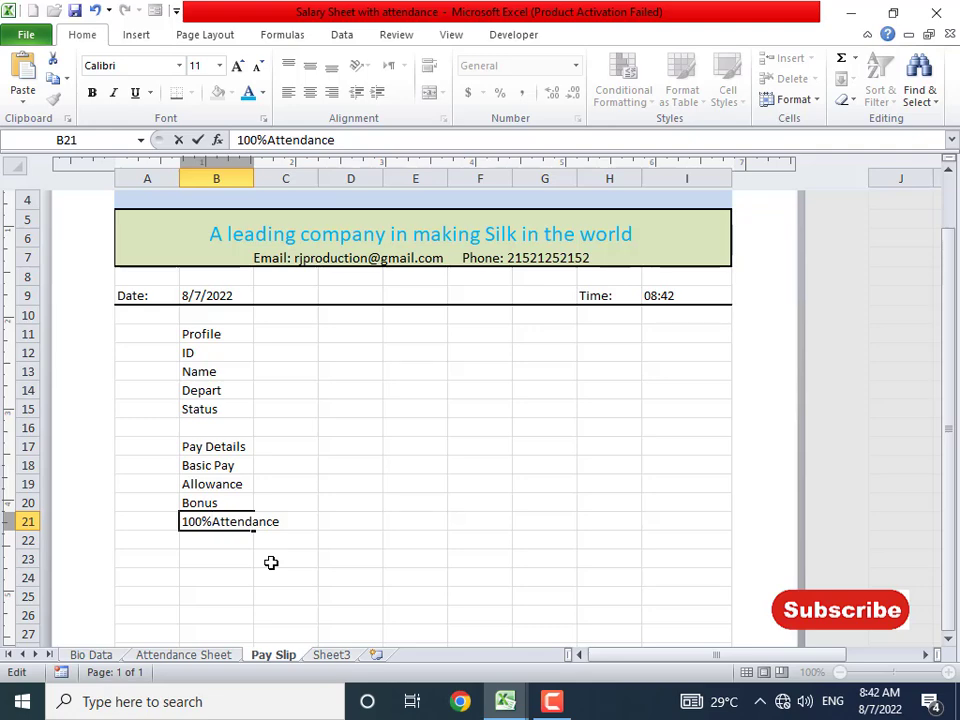
{"action": "key", "text": "alt+Return"}
{"action": "key", "text": "Return"}
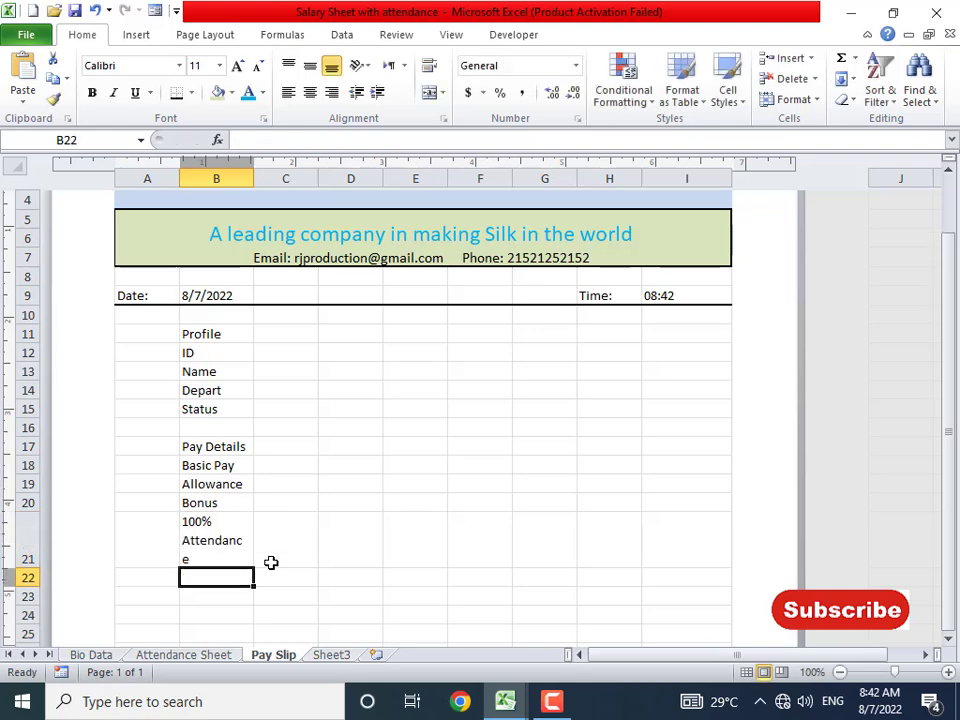
{"action": "left_click", "coordinate": [246, 550]}
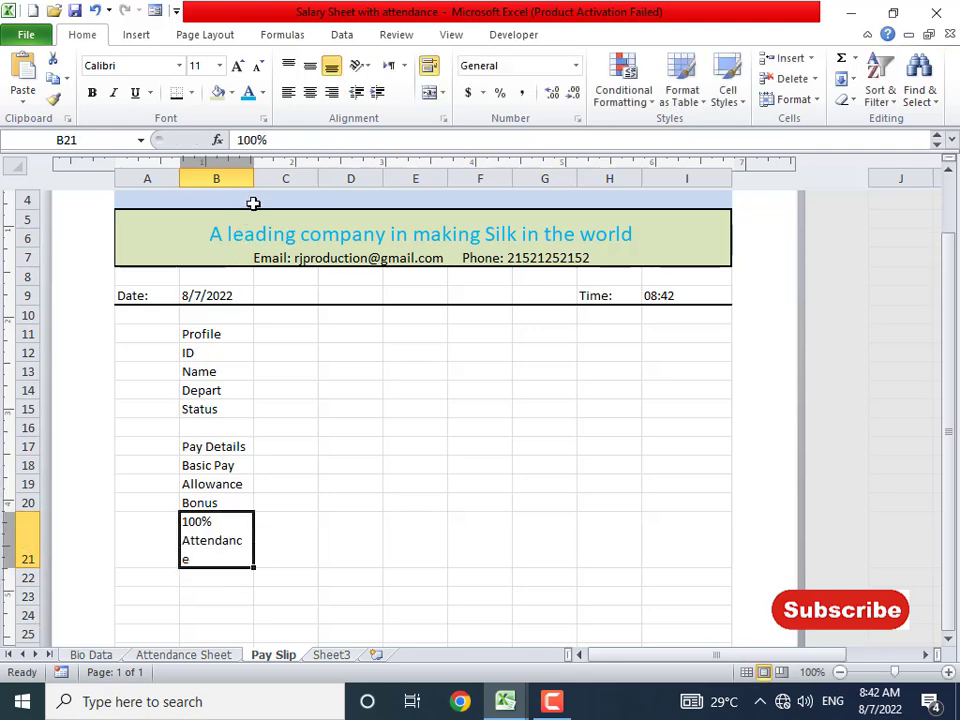
{"action": "left_click_drag", "start_coordinate": [253, 179], "coordinate": [258, 180]}
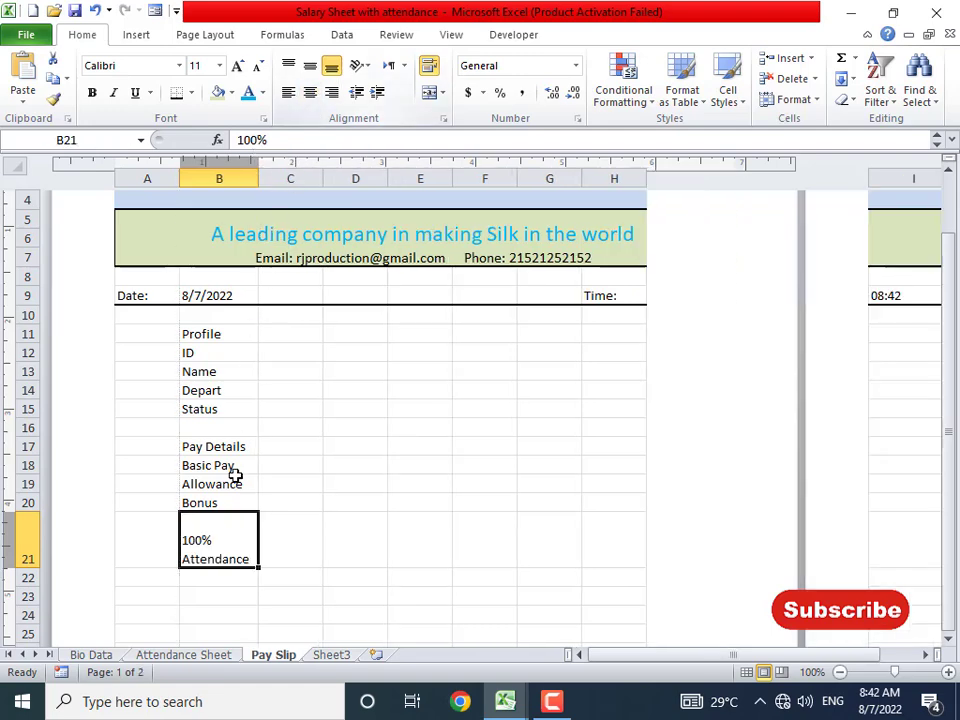
{"action": "left_click", "coordinate": [225, 577]}
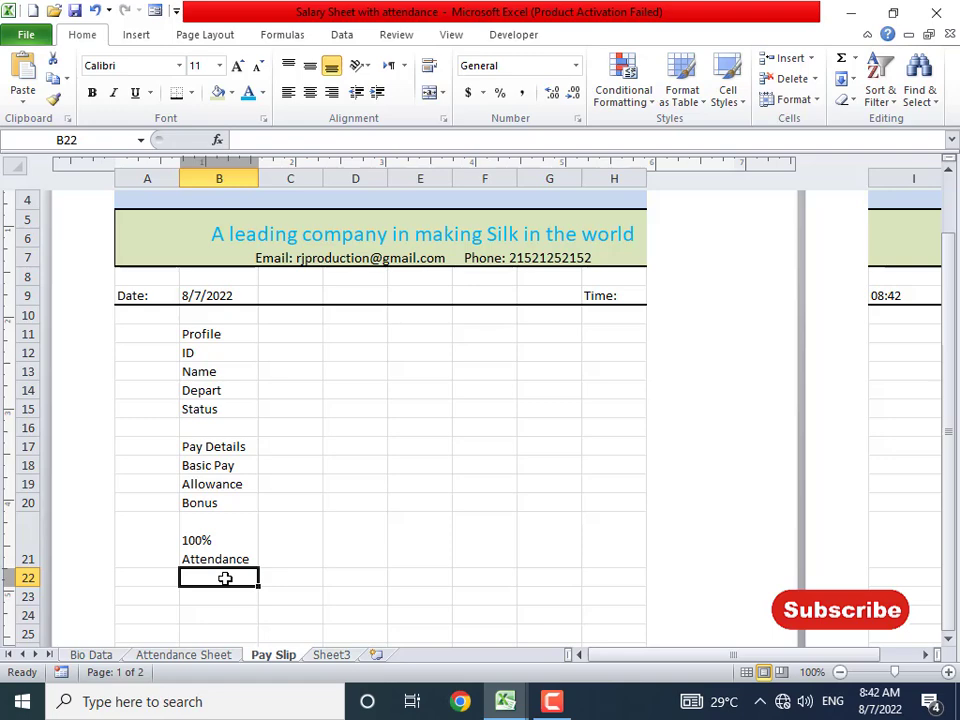
- Enter 'Loan (If any)' in B22 with '(If any)' shrunk two sizes and italic
{"action": "type", "text": "Loan (If any"}
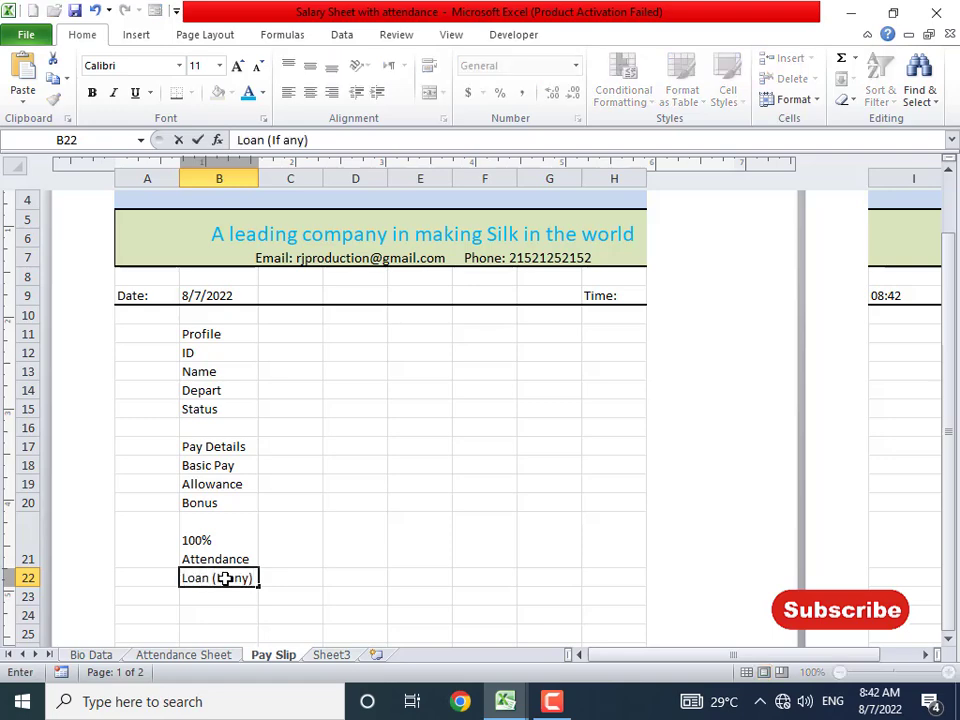
{"action": "key", "text": "shift+Left"}
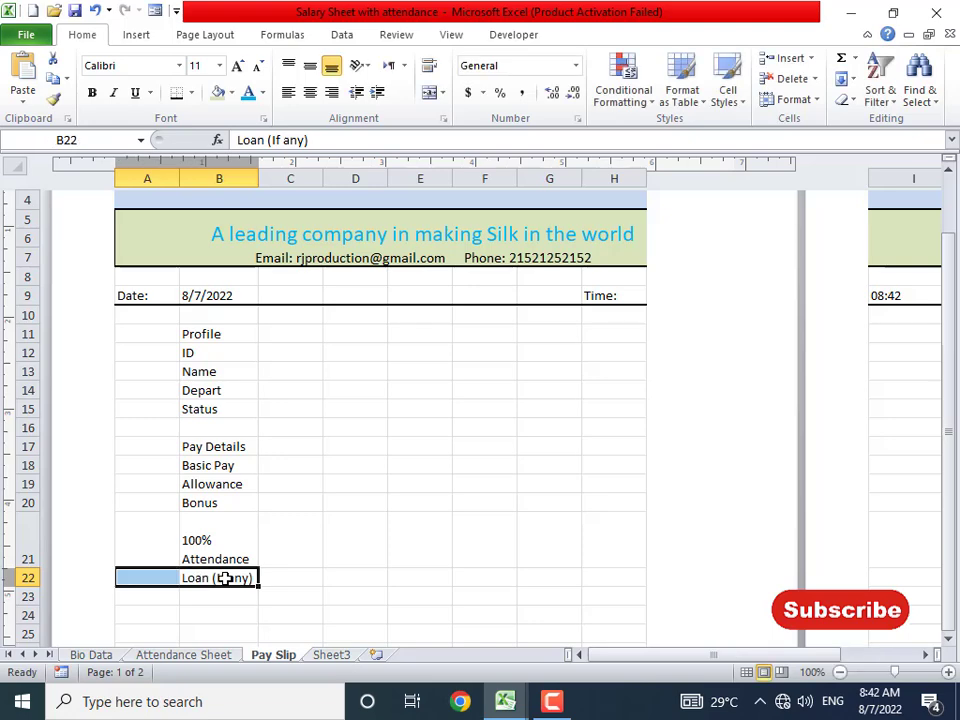
{"action": "double_click", "coordinate": [216, 578]}
{"action": "left_click_drag", "start_coordinate": [214, 578], "coordinate": [257, 578]}
{"action": "left_click", "coordinate": [257, 65]}
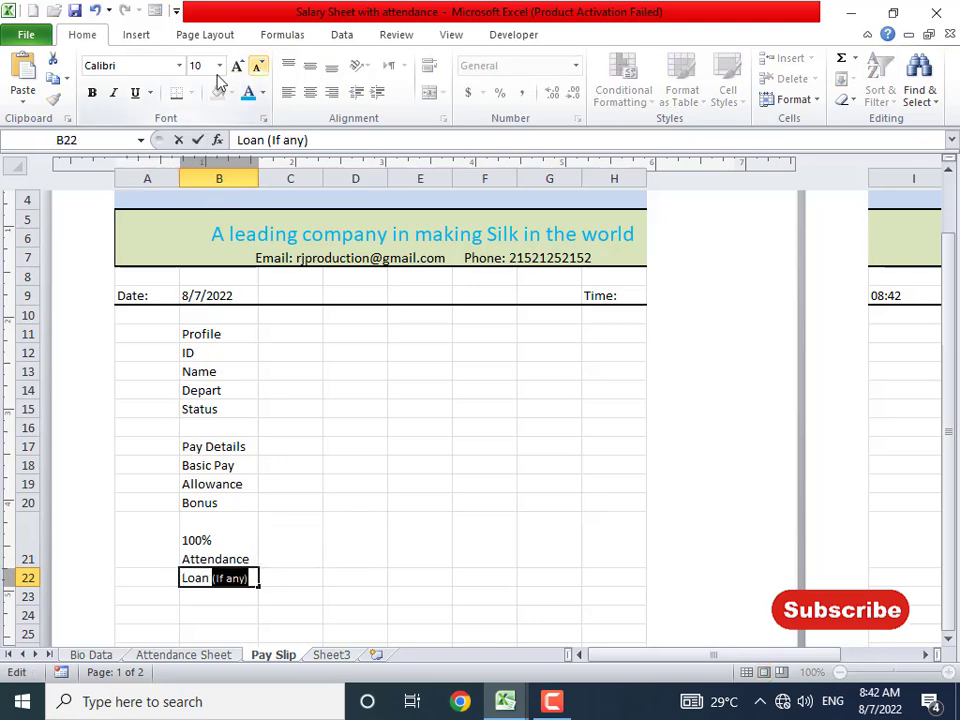
{"action": "left_click", "coordinate": [257, 65]}
{"action": "left_click", "coordinate": [113, 92]}
{"action": "left_click", "coordinate": [390, 430]}
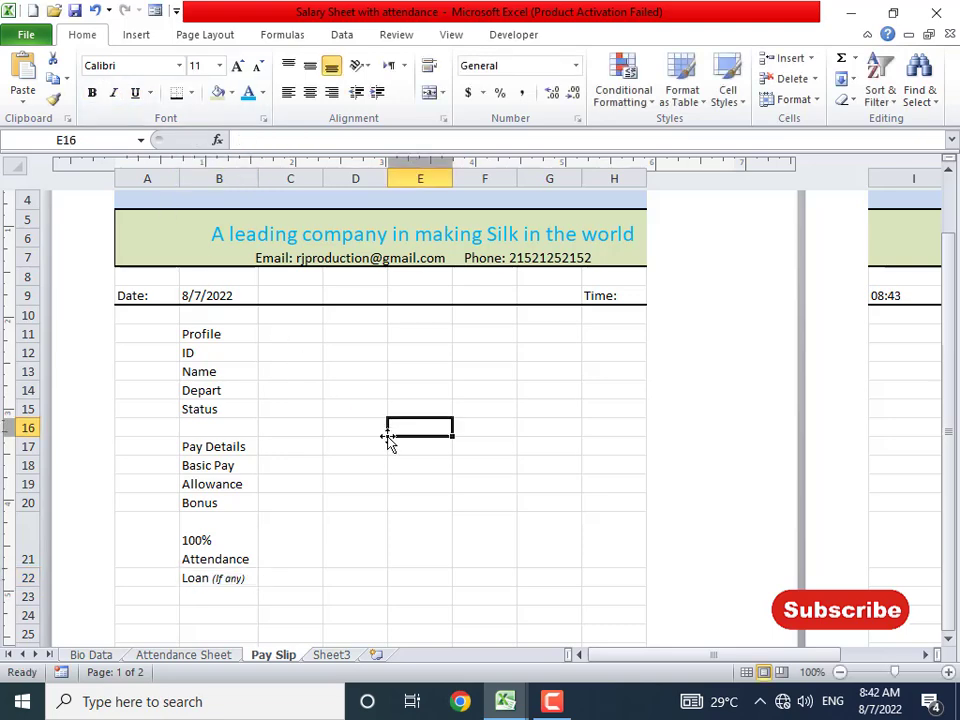
- Widen column C to 131 pixels and narrow column D to about 20 pixels
{"action": "left_click", "coordinate": [313, 530]}
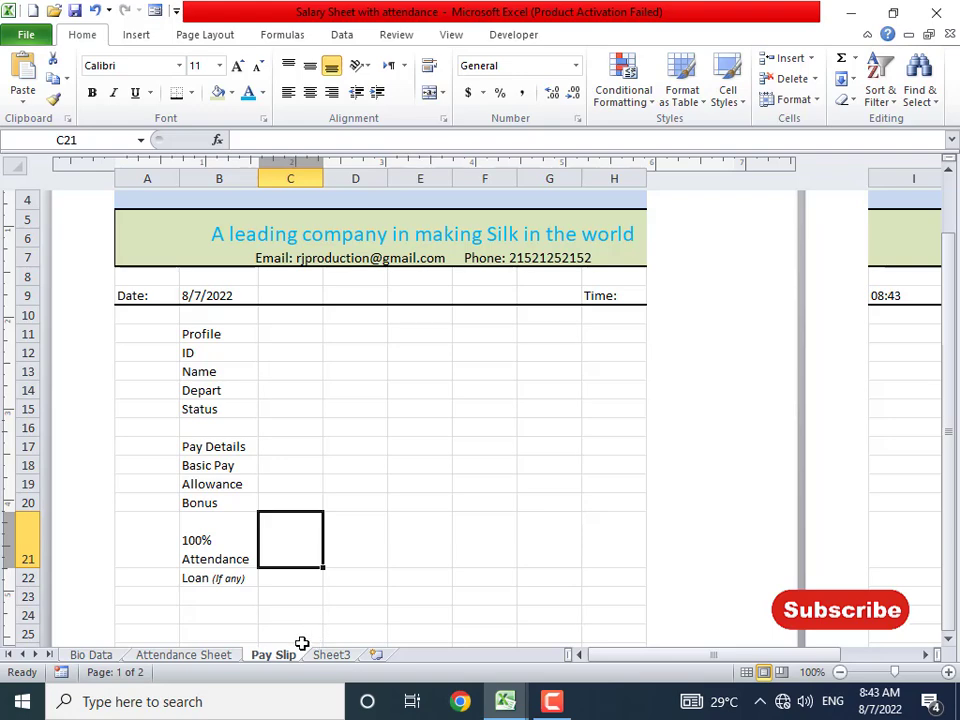
{"action": "key", "text": "alt+Tab"}
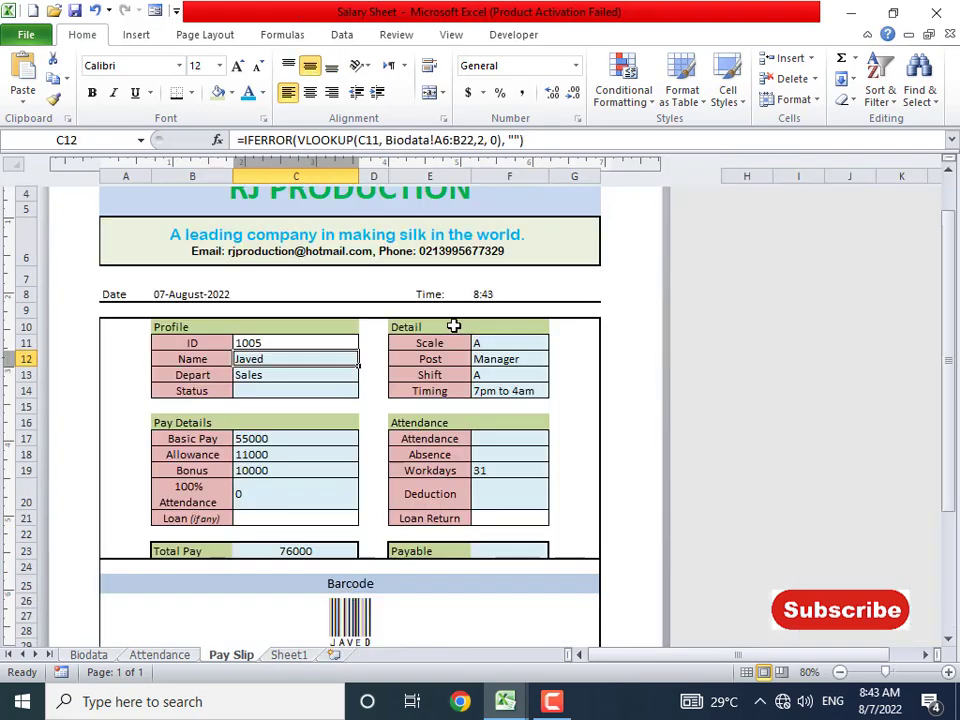
{"action": "key", "text": "alt+Tab"}
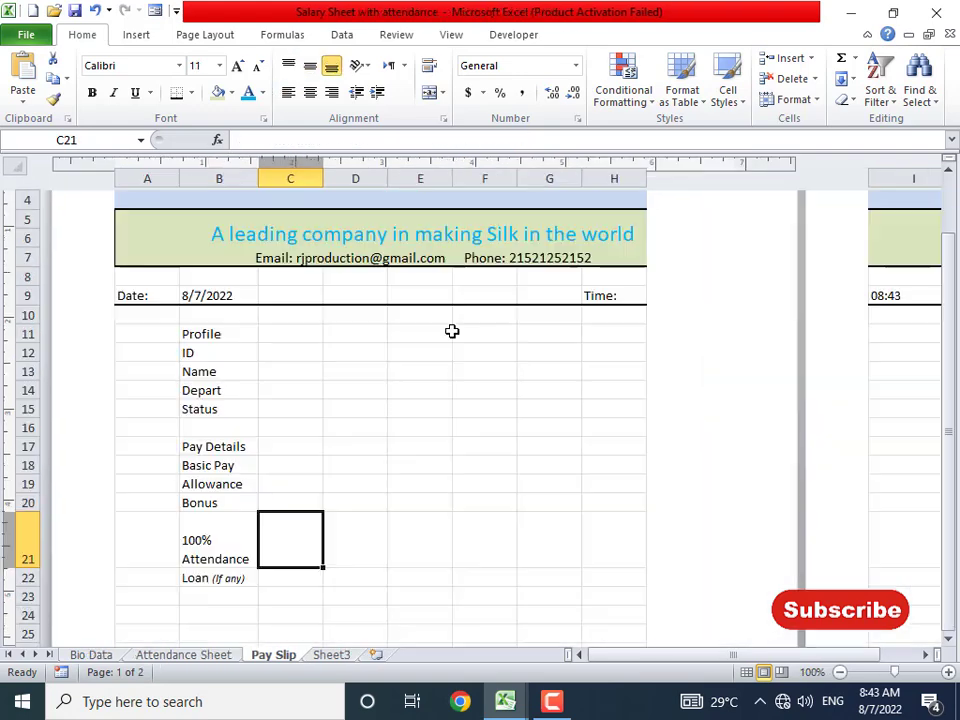
{"action": "left_click", "coordinate": [300, 332]}
{"action": "key", "text": "alt+Tab"}
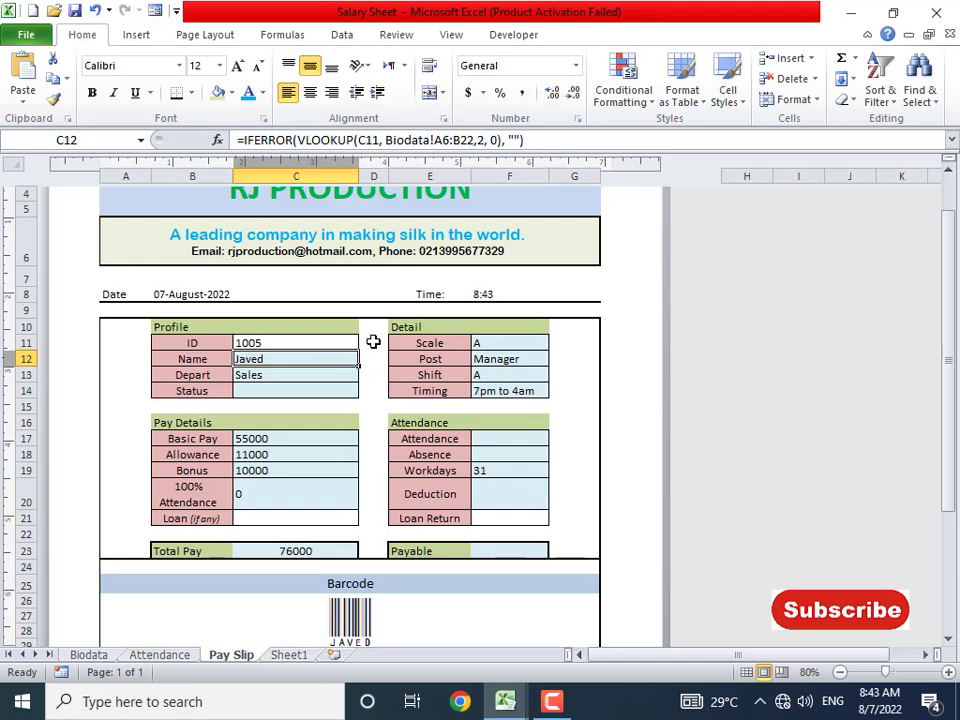
{"action": "key", "text": "alt+Tab"}
{"action": "left_click_drag", "start_coordinate": [322, 178], "coordinate": [381, 178]}
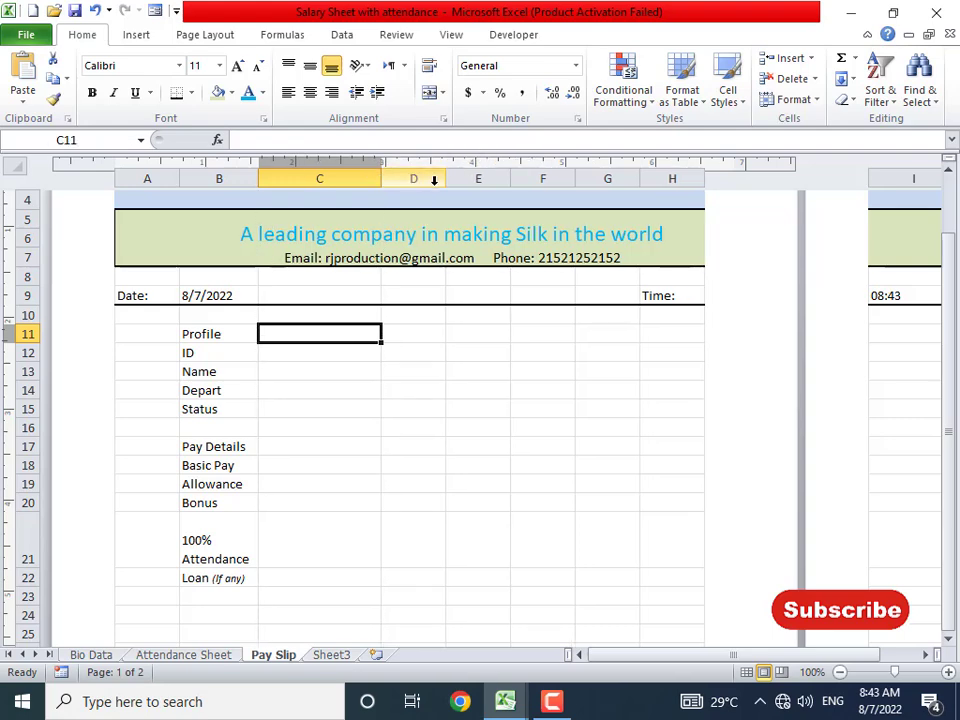
{"action": "left_click_drag", "start_coordinate": [446, 178], "coordinate": [412, 195]}
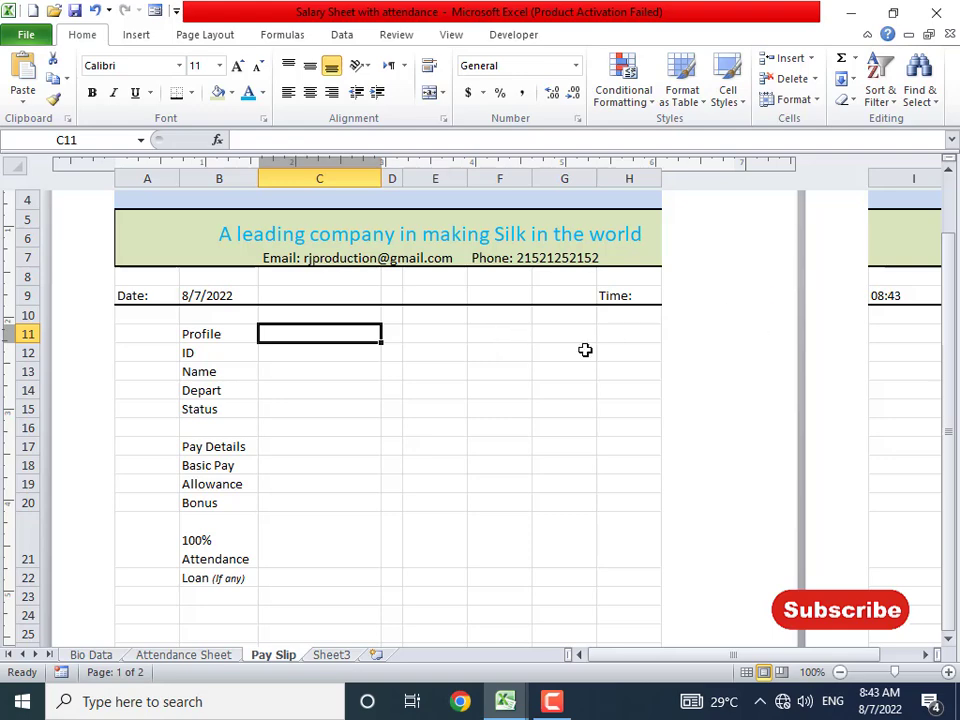
- Enter the labels Detail, Scale, Post, Shift and Timing down E11:E15
{"action": "left_click", "coordinate": [443, 336]}
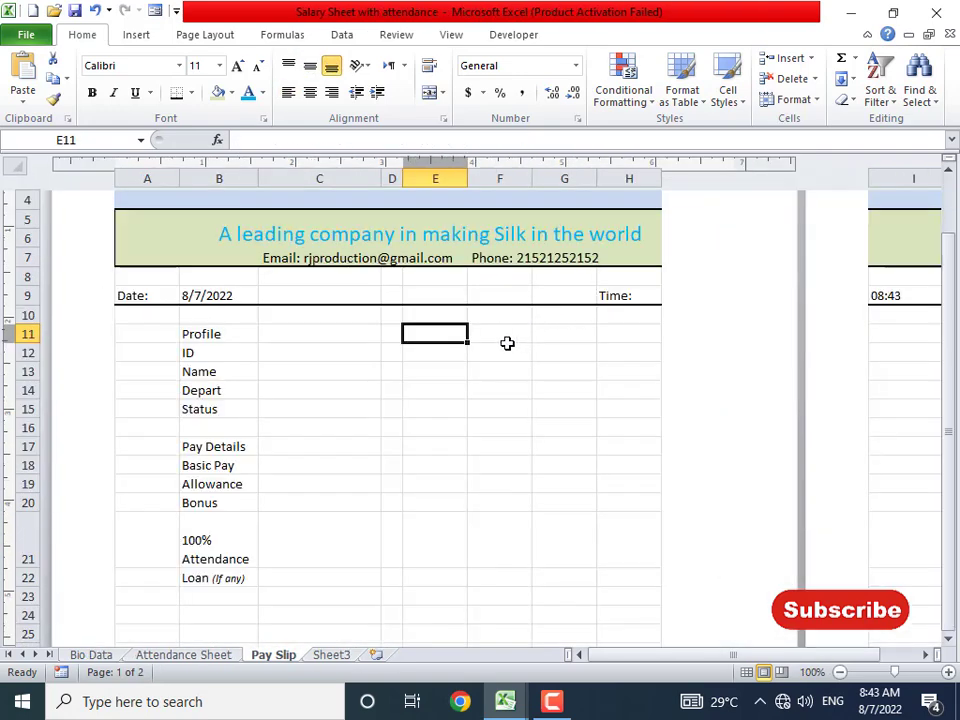
{"action": "type", "text": "detail"}
{"action": "key", "text": "BackSpace"}
{"action": "key", "text": "BackSpace"}
{"action": "key", "text": "BackSpace"}
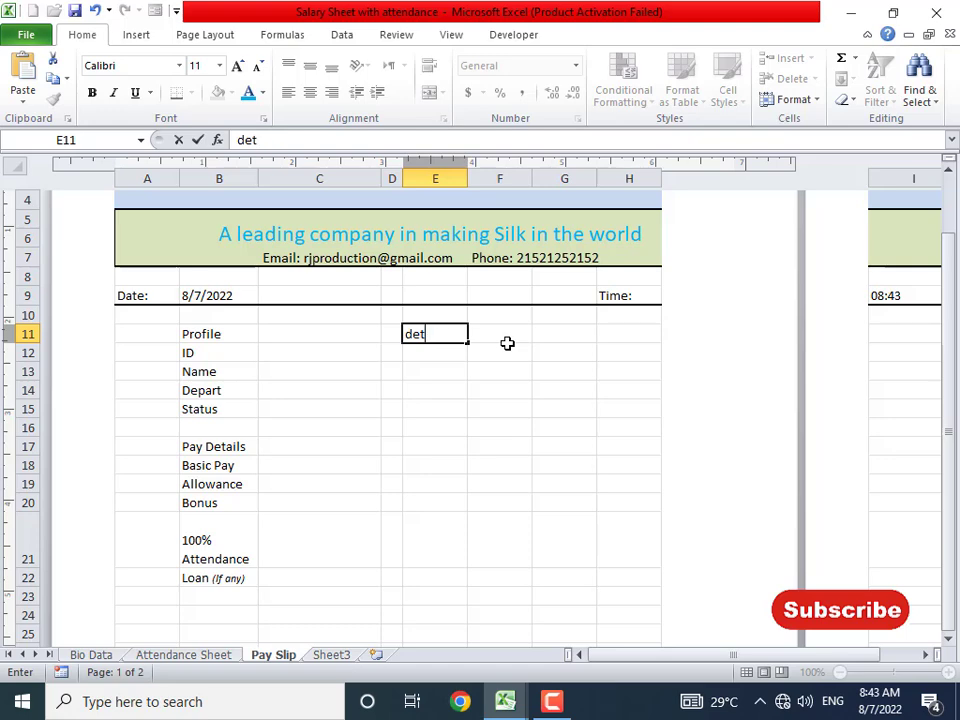
{"action": "type", "text": "ail"}
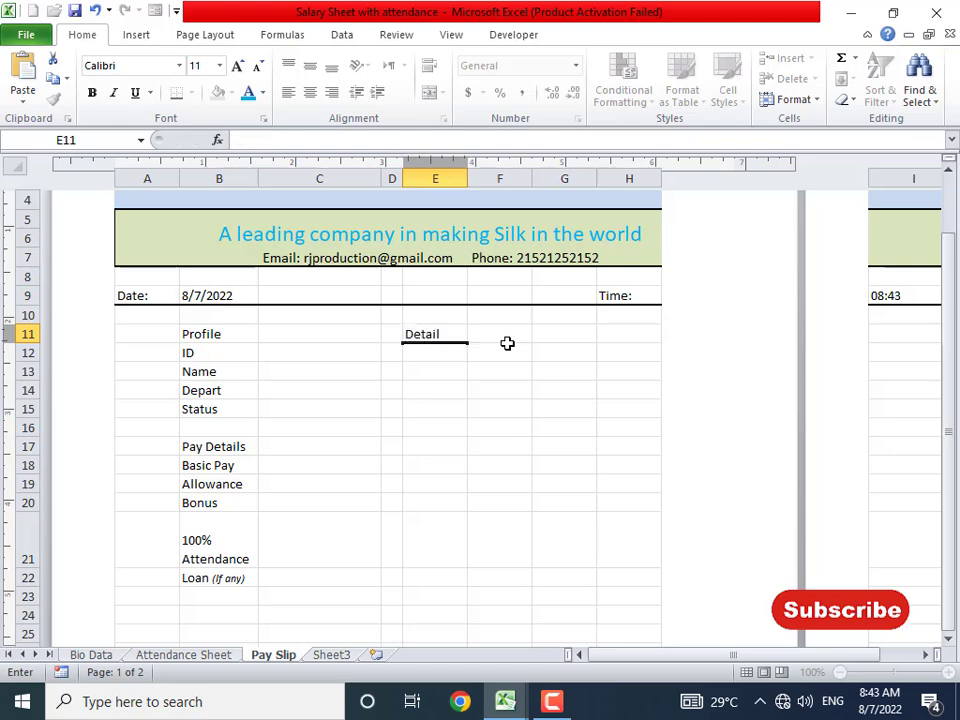
{"action": "key", "text": "Return"}
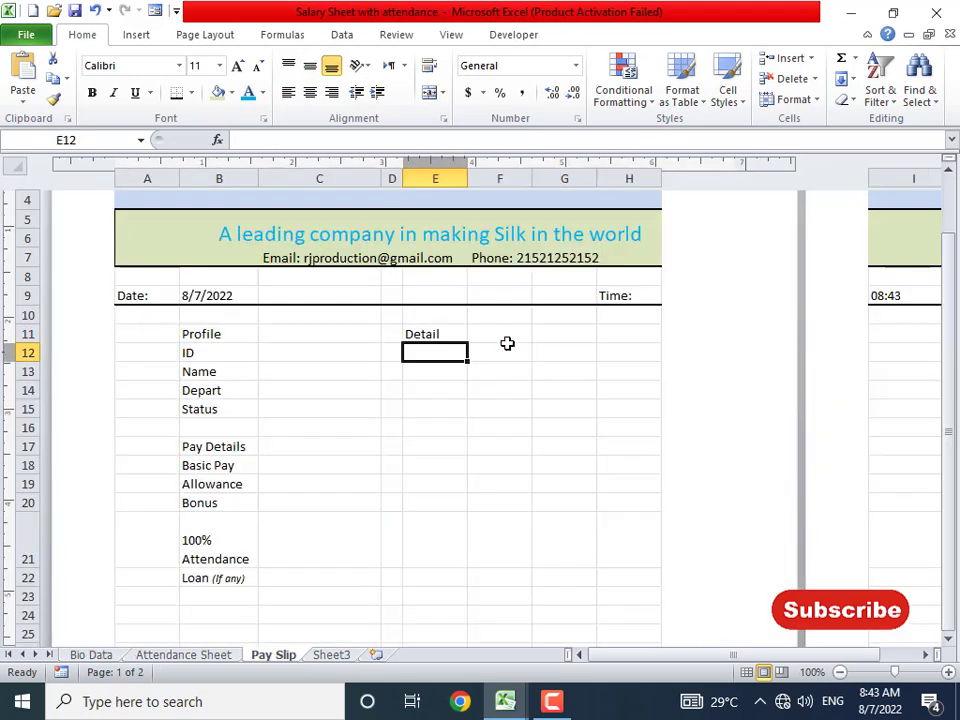
{"action": "type", "text": "Scale"}
{"action": "key", "text": "Return"}
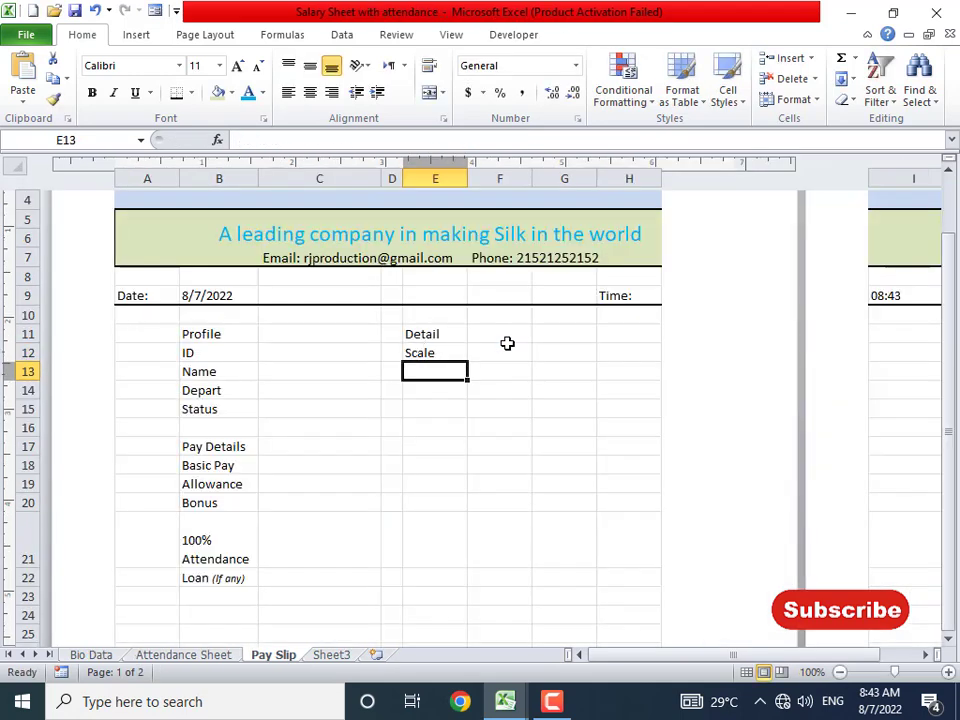
{"action": "type", "text": "Post"}
{"action": "key", "text": "Return"}
{"action": "type", "text": "Sh"}
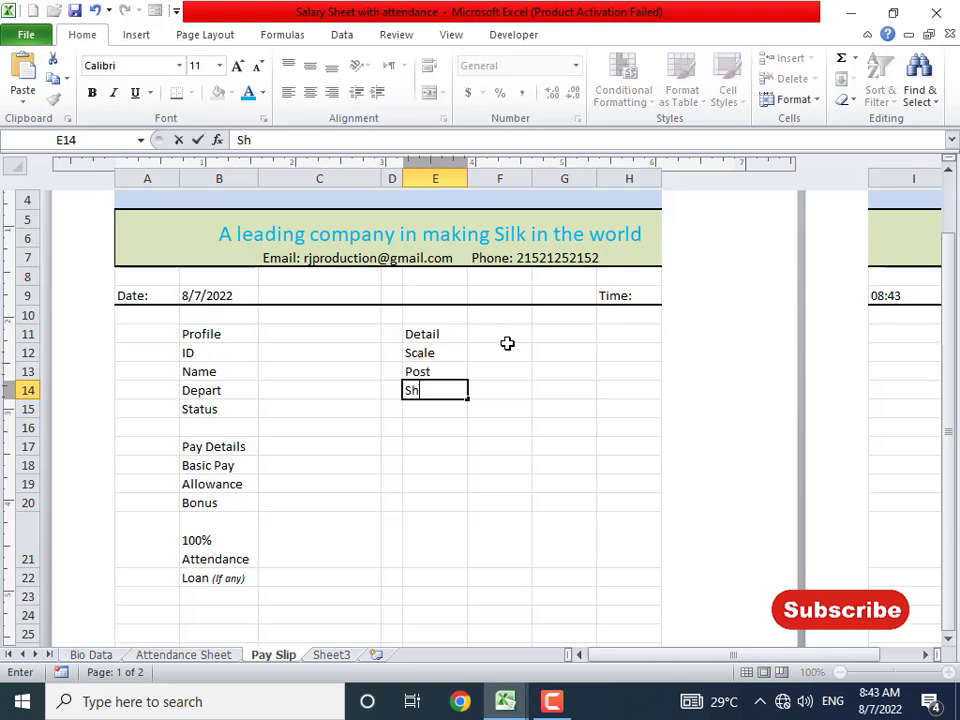
{"action": "type", "text": "ift"}
{"action": "key", "text": "Return"}
{"action": "type", "text": "Timing"}
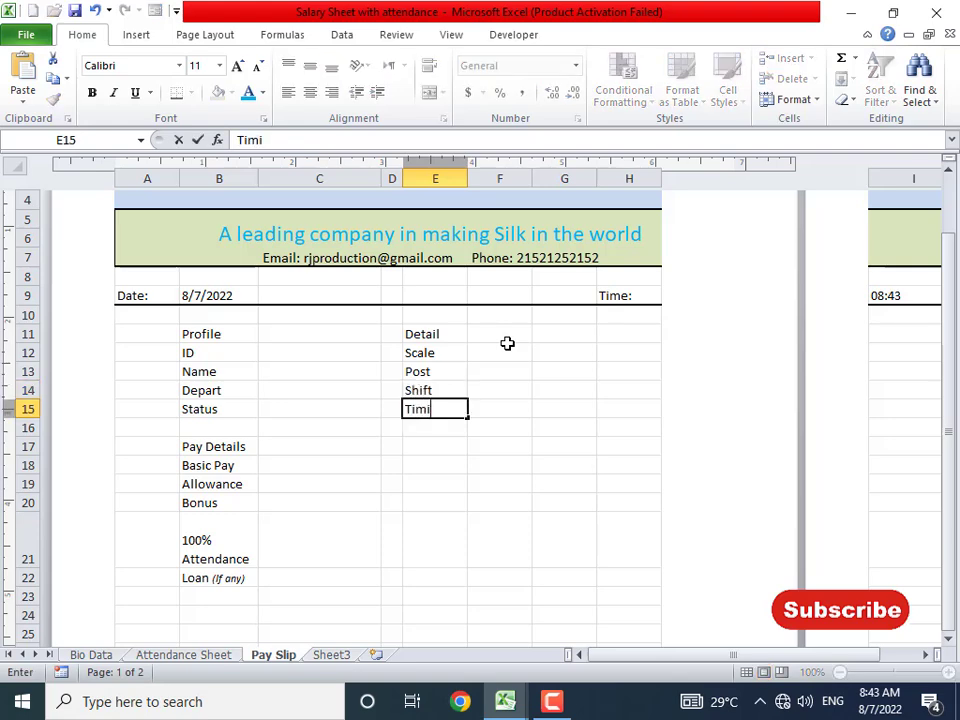
{"action": "key", "text": "Return"}
{"action": "key", "text": "Return"}
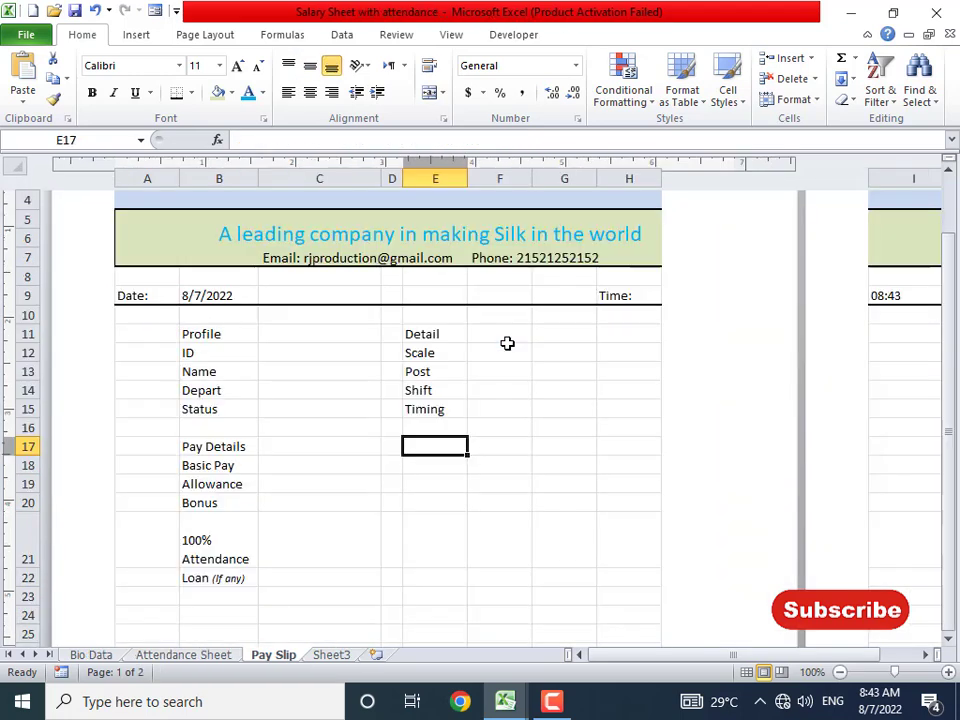
- Add the Attendance heading in E17 and widen column E so it fits
{"action": "type", "text": "Attendanc"}
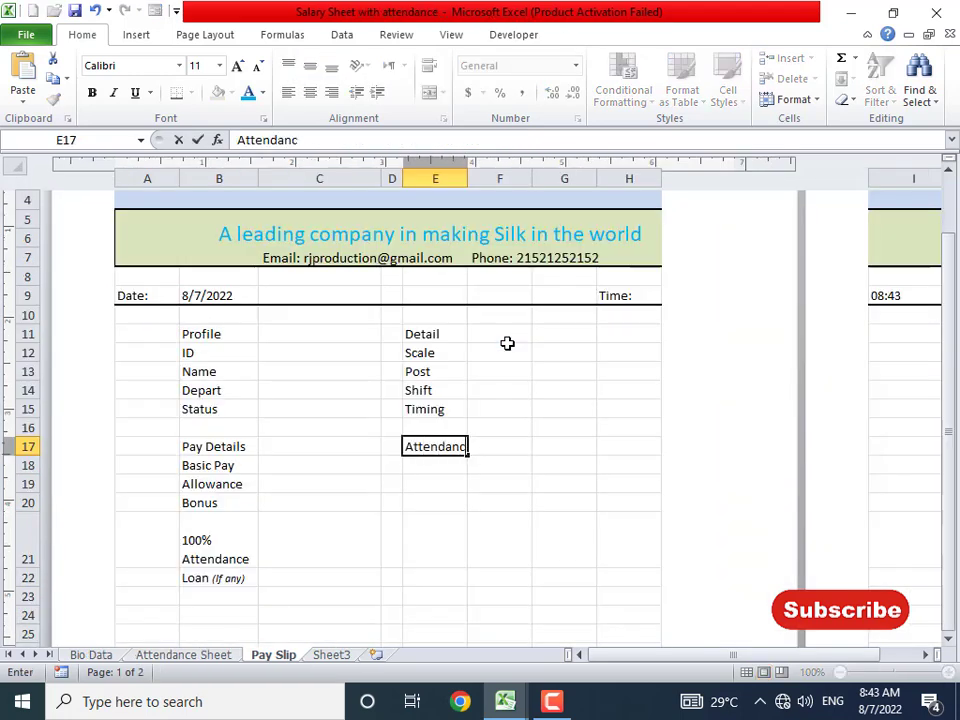
{"action": "type", "text": "e"}
{"action": "key", "text": "Return"}
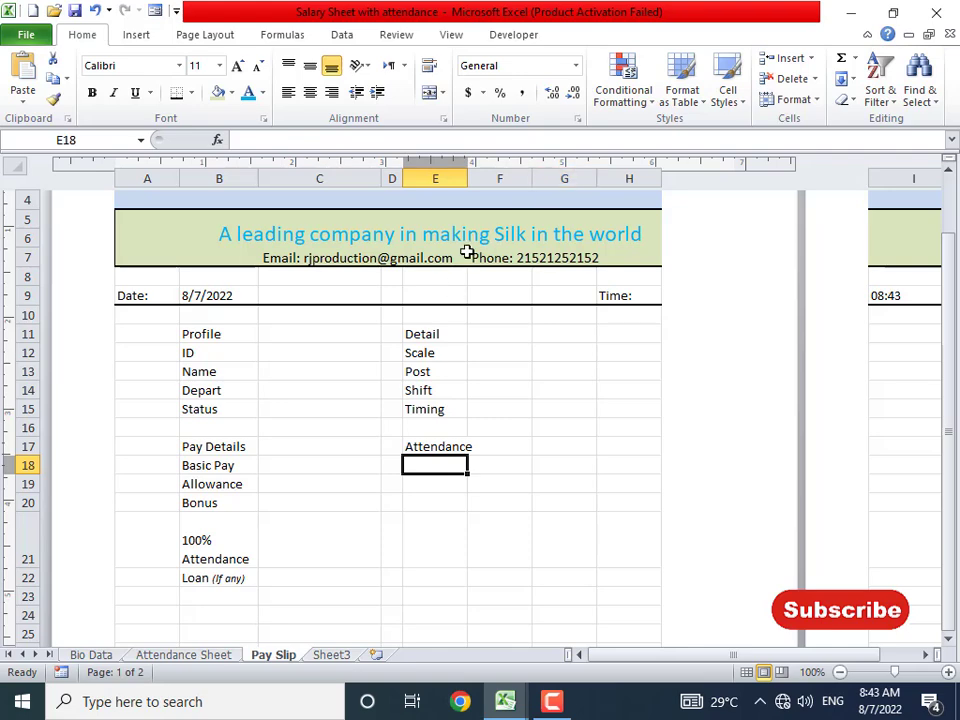
{"action": "left_click_drag", "start_coordinate": [468, 183], "coordinate": [478, 183]}
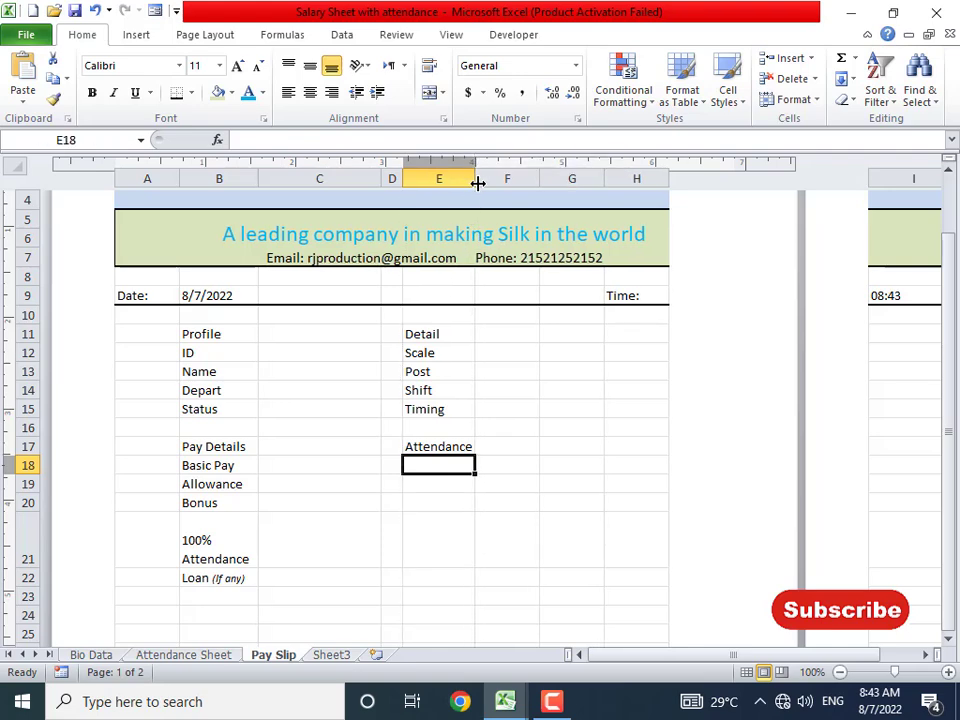
{"action": "key", "text": "alt+Tab"}
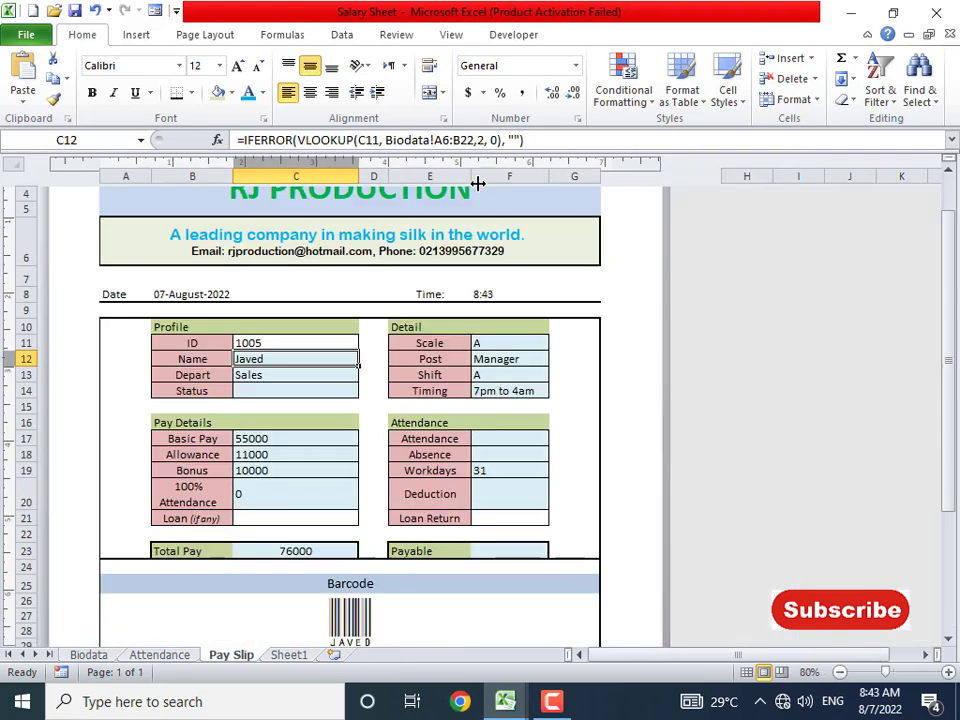
- Enter Present and Absent as the first Attendance labels in E18:E19
{"action": "left_click", "coordinate": [485, 435]}
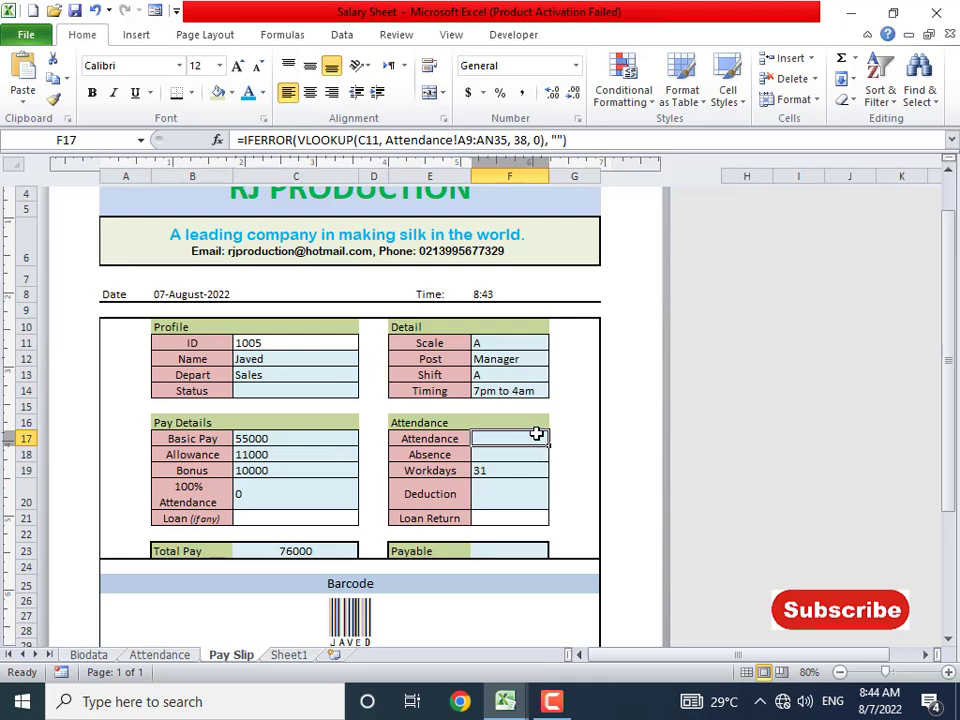
{"action": "left_click", "coordinate": [450, 438]}
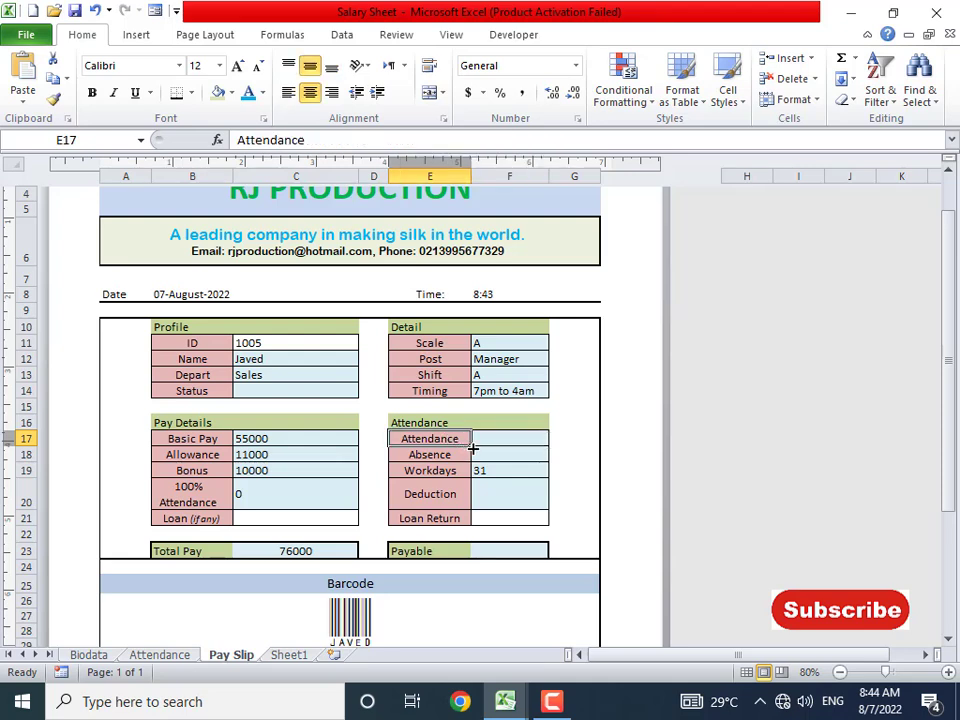
{"action": "type", "text": "Present"}
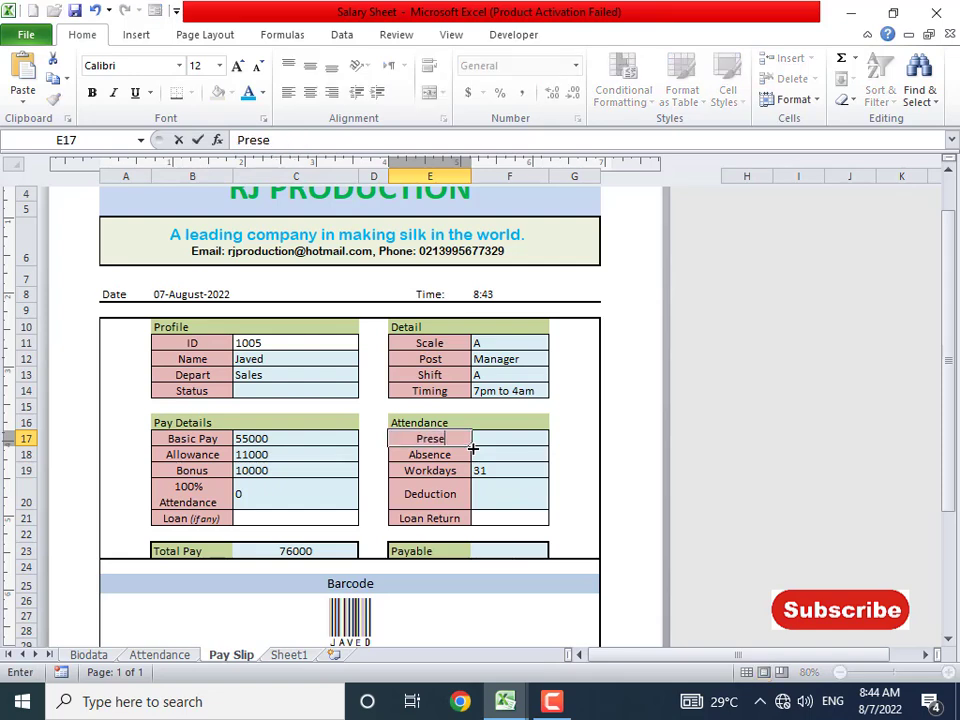
{"action": "key", "text": "Return"}
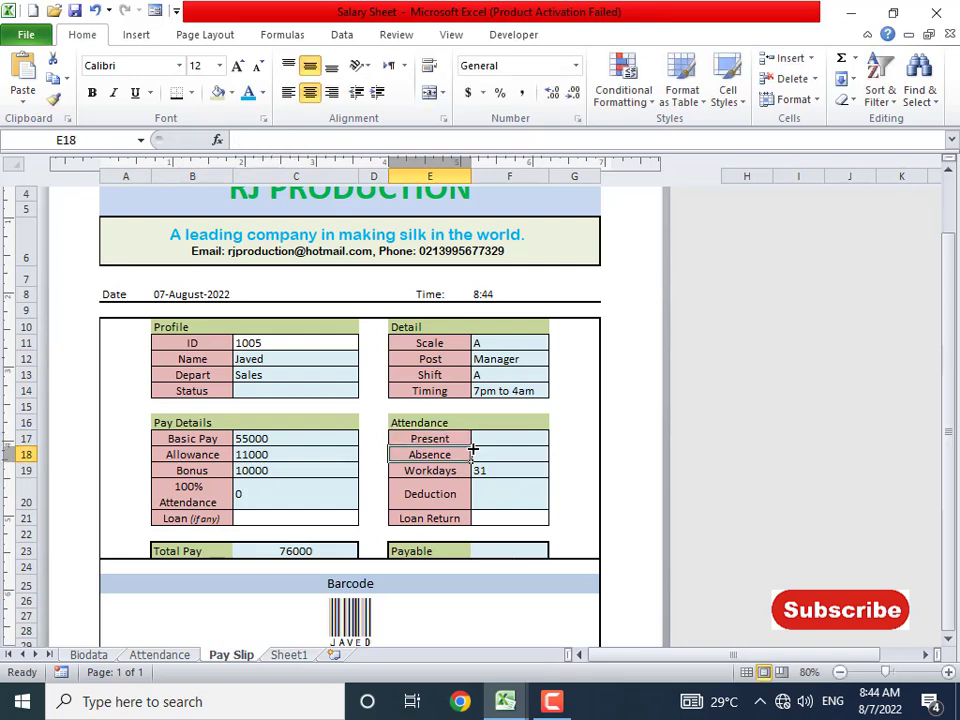
{"action": "key", "text": "alt+Tab"}
{"action": "type", "text": "Pre"}
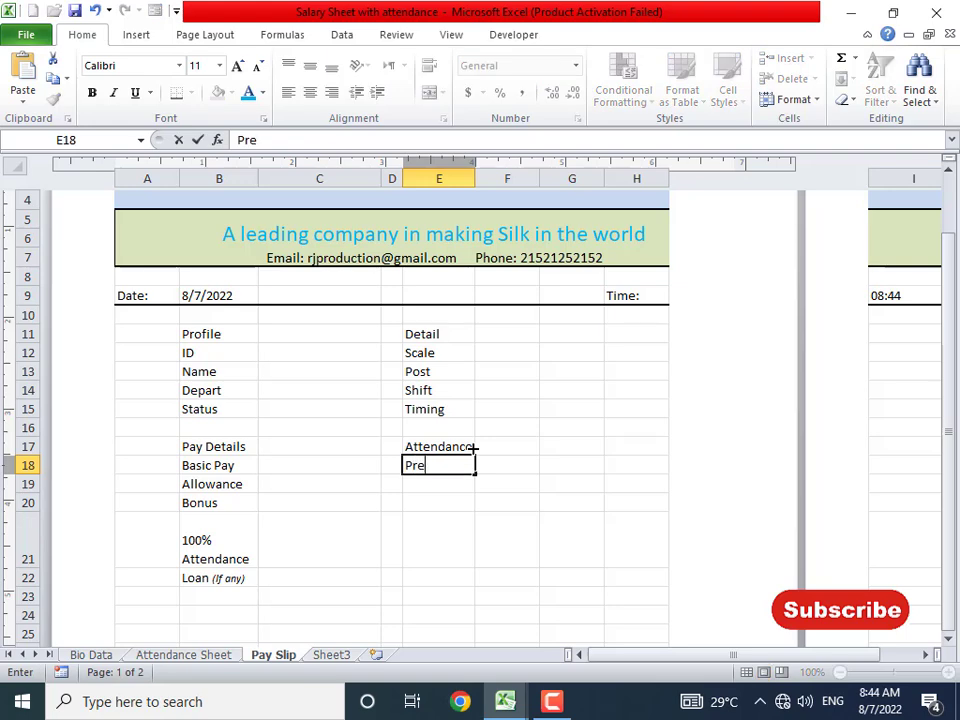
{"action": "key", "text": "Return"}
{"action": "type", "text": "Absent"}
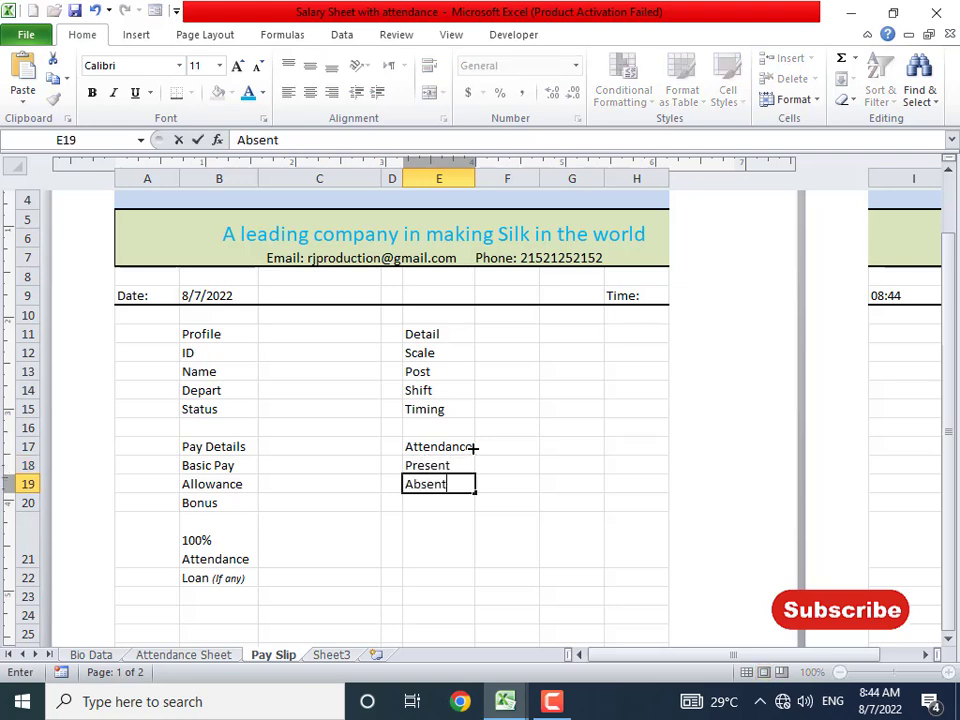
{"action": "key", "text": "Return"}
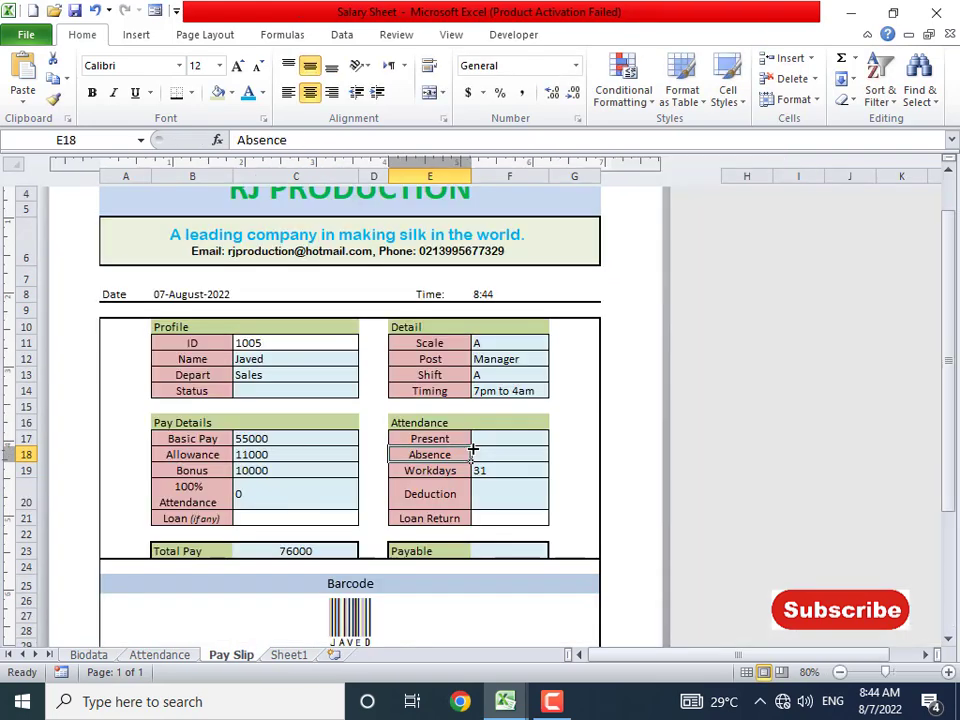
- Add Work Days, Deduction and Loan Return in E20:E22 and widen column E slightly
{"action": "key", "text": "alt+Tab"}
{"action": "key", "text": "alt+Tab"}
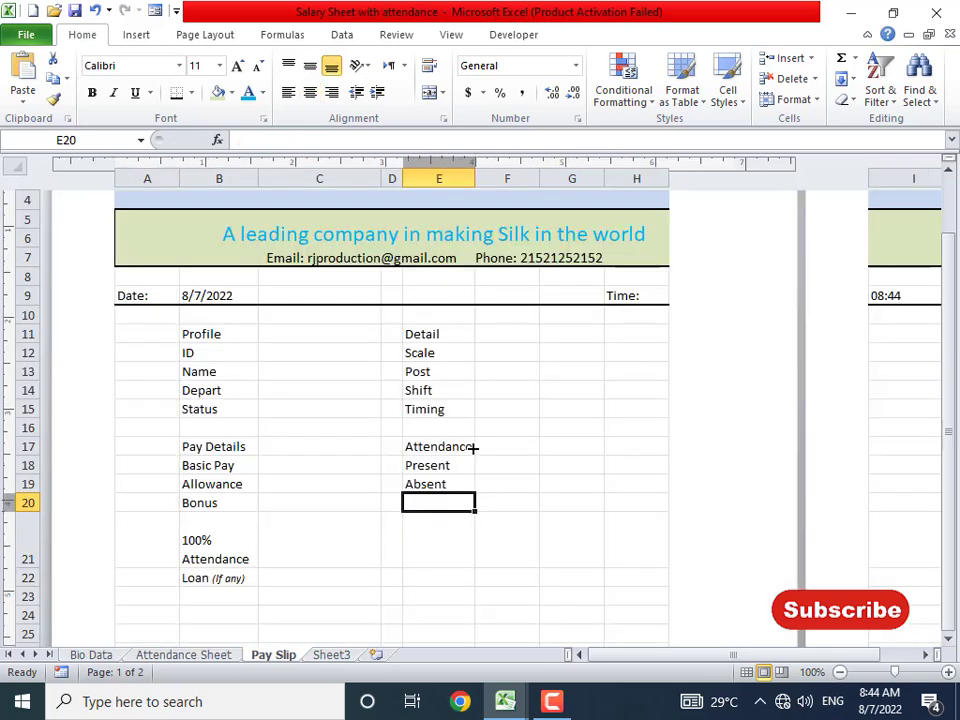
{"action": "type", "text": "Work Days"}
{"action": "key", "text": "Return"}
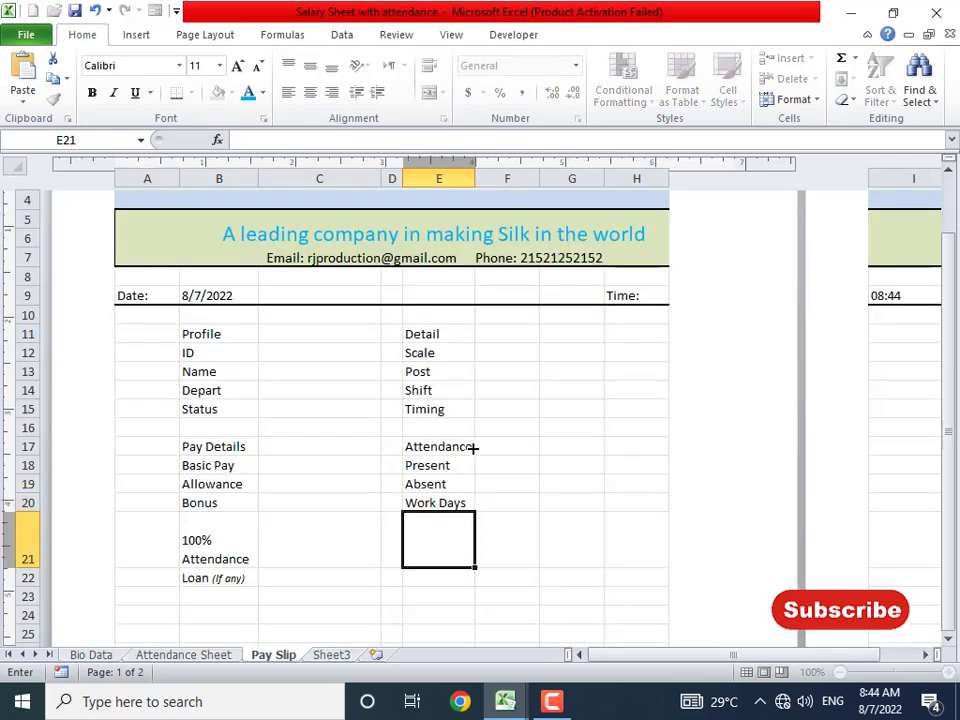
{"action": "type", "text": "Deduction"}
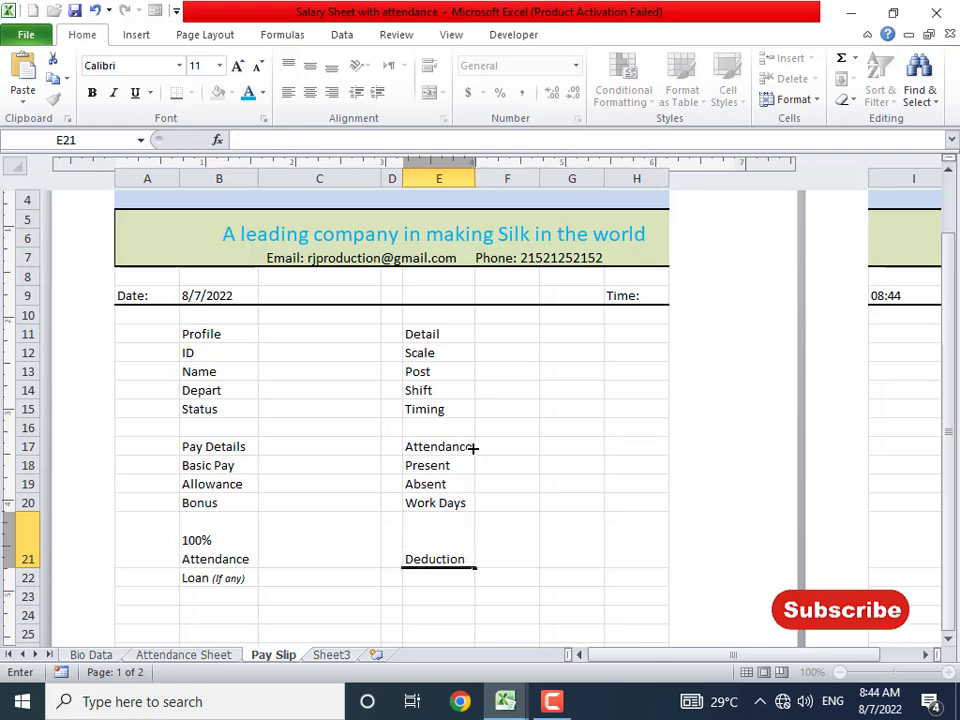
{"action": "key", "text": "Return"}
{"action": "type", "text": "Loan"}
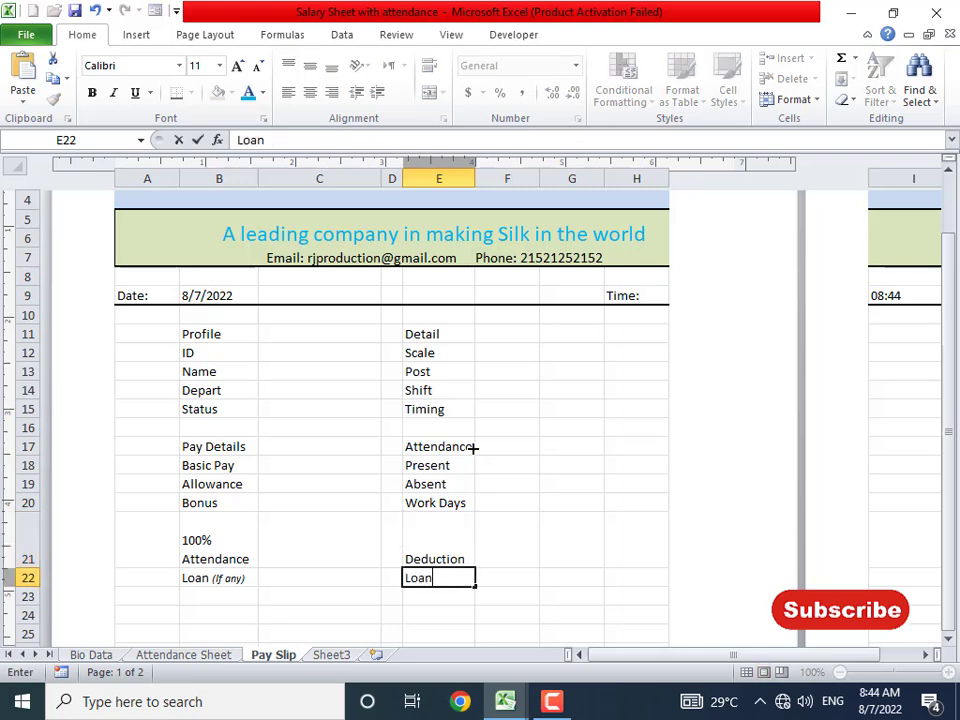
{"action": "type", "text": " Return"}
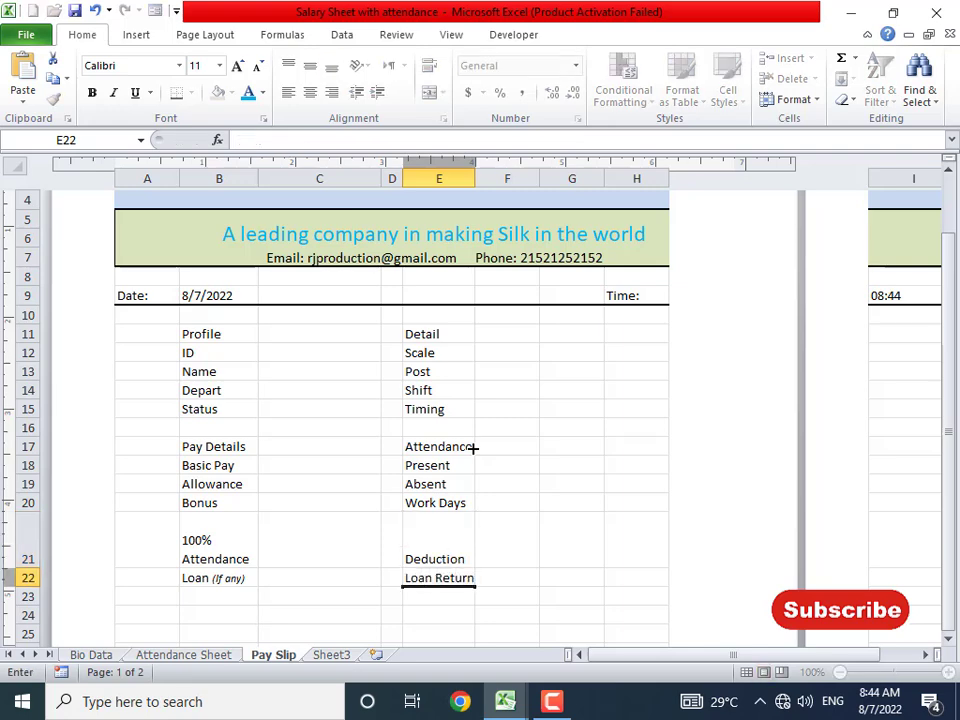
{"action": "key", "text": "Return"}
{"action": "left_click_drag", "start_coordinate": [477, 183], "coordinate": [480, 183]}
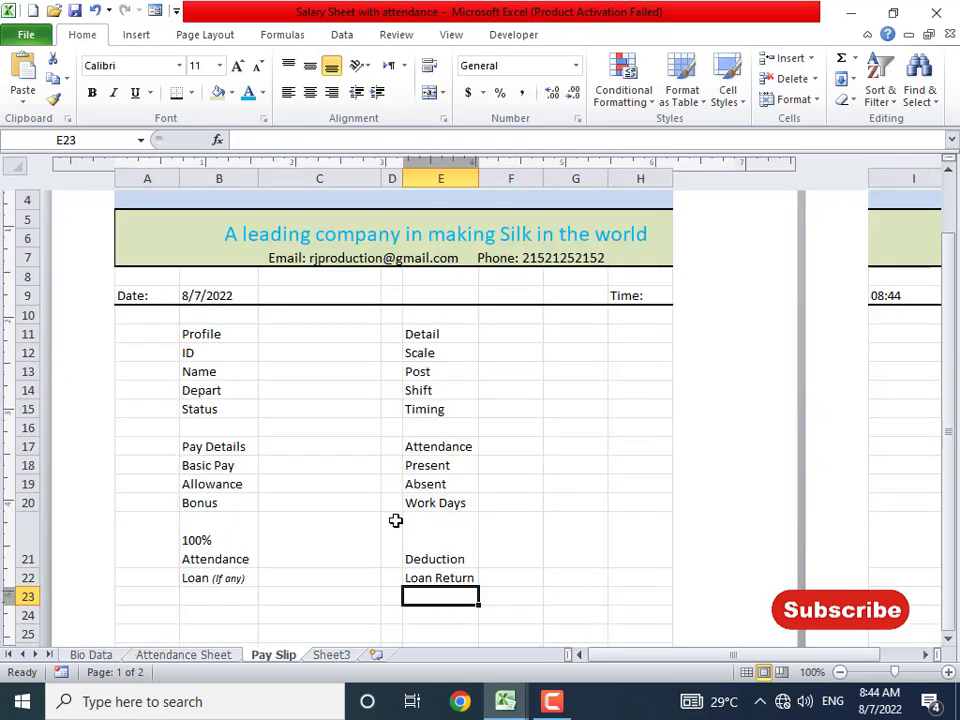
- Label B24 as Total Pay and E24 as Payable
{"action": "scroll", "coordinate": [257, 597], "scroll_direction": "down", "scroll_amount": 1}
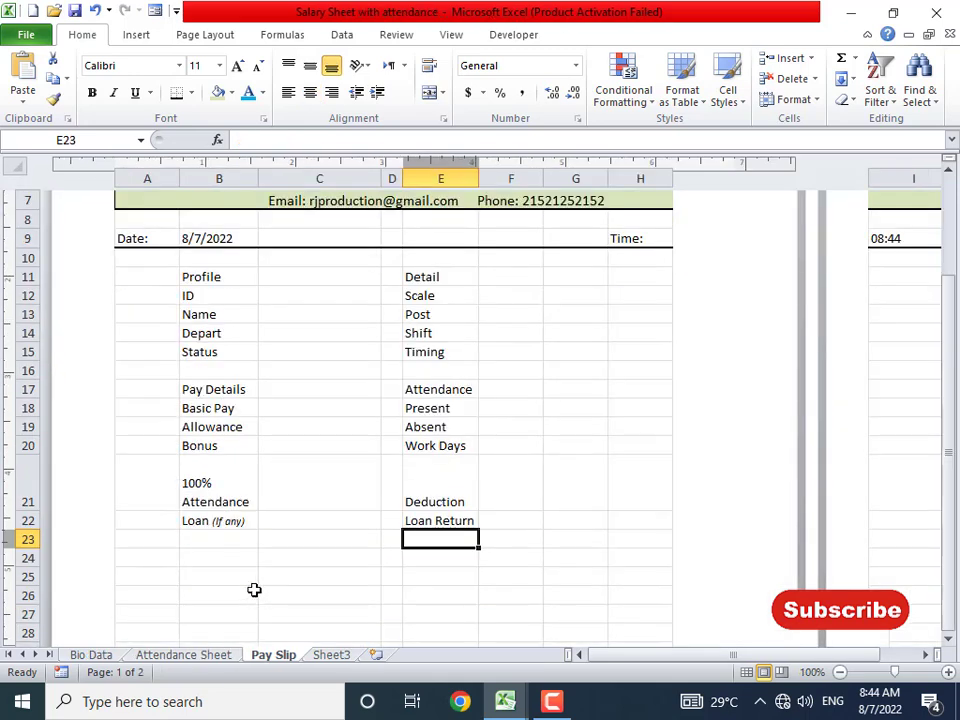
{"action": "left_click", "coordinate": [218, 544]}
{"action": "left_click", "coordinate": [206, 559]}
{"action": "type", "text": "T"}
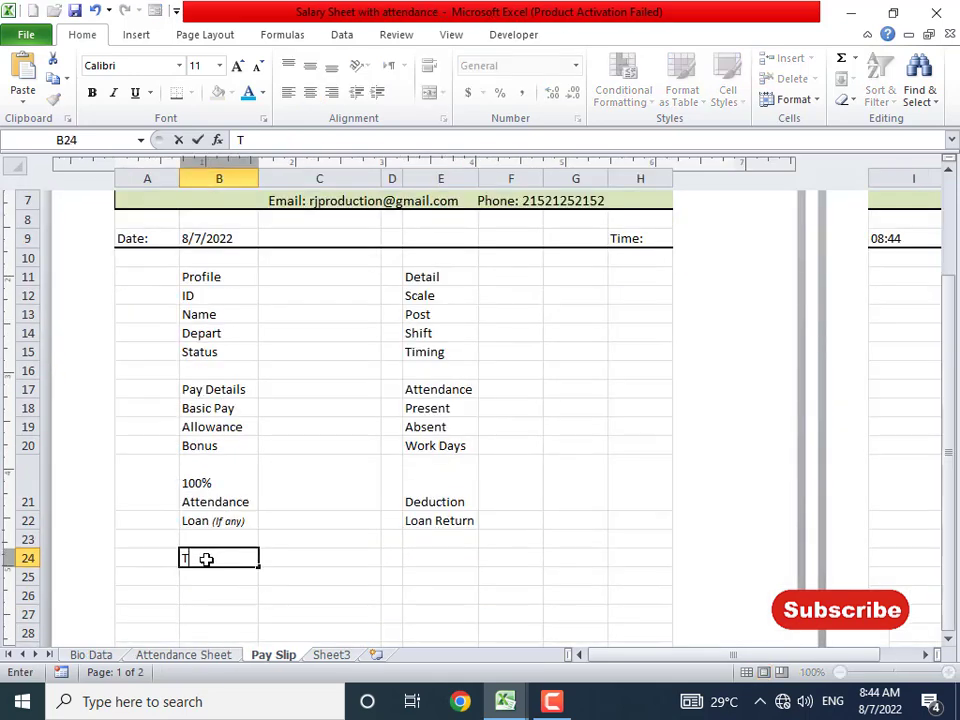
{"action": "type", "text": "otal Pay"}
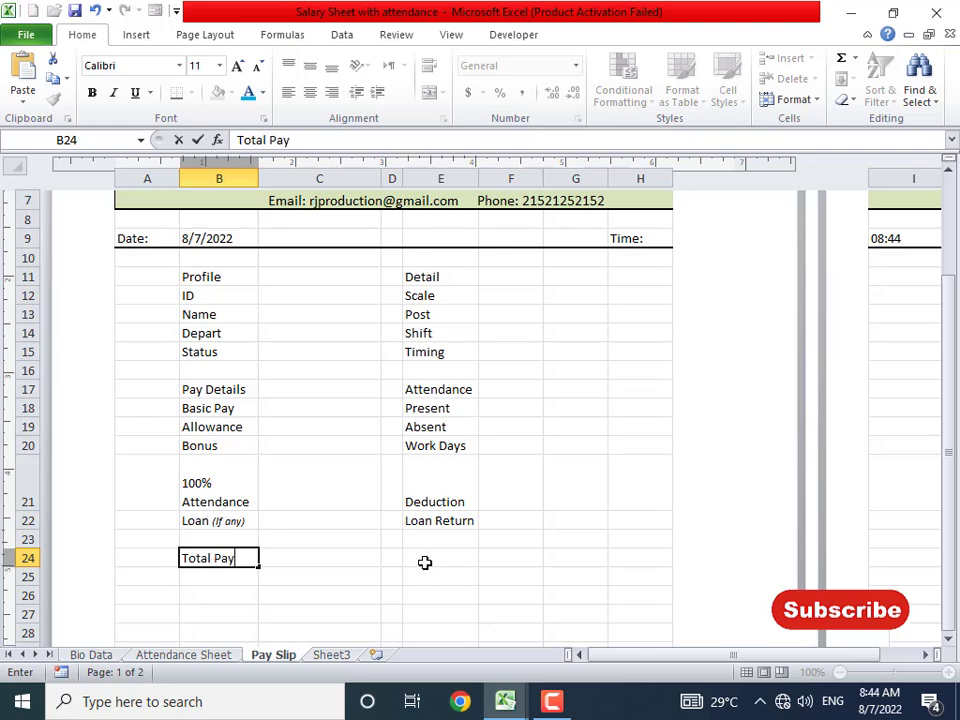
{"action": "left_click", "coordinate": [424, 563]}
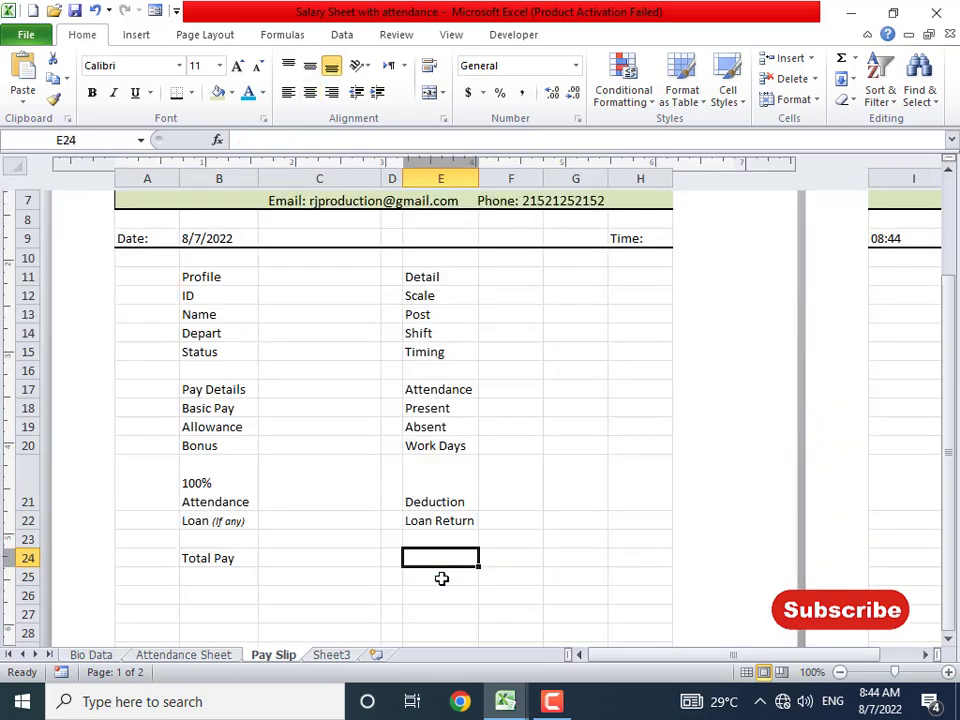
{"action": "type", "text": "Pay"}
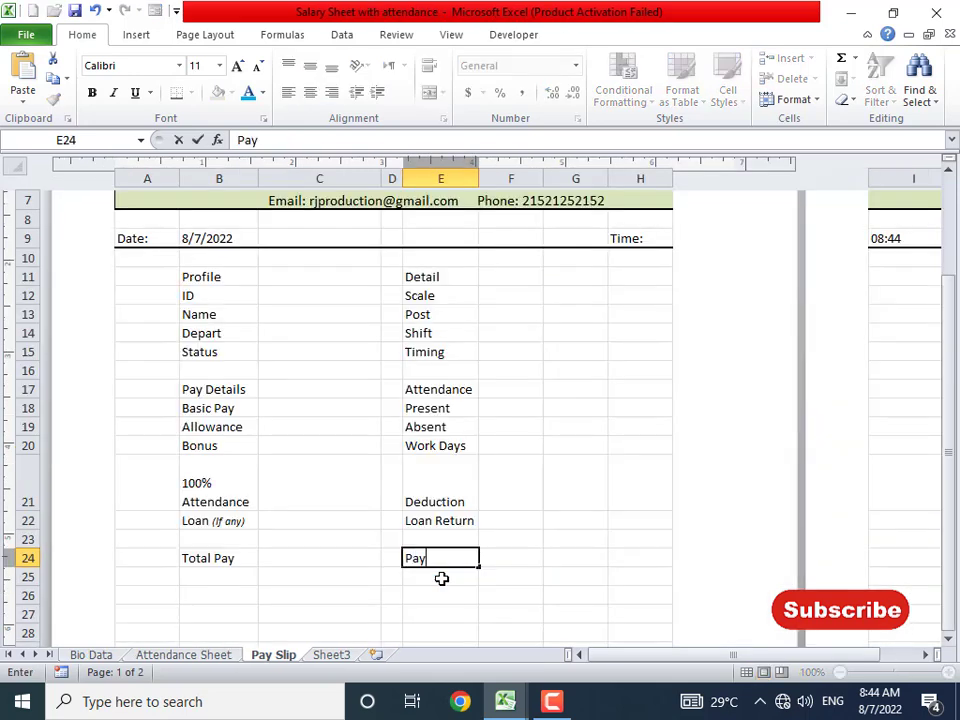
{"action": "type", "text": "able"}
{"action": "key", "text": "Return"}
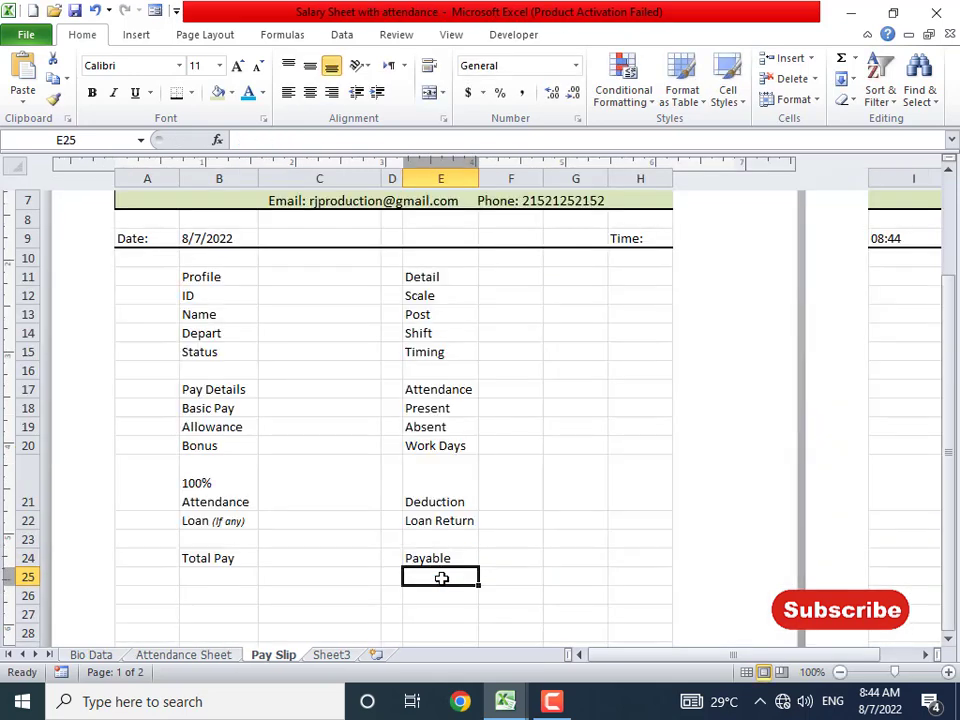
- Relabel E24 as Receivable, correcting its spelling
{"action": "left_click", "coordinate": [440, 560]}
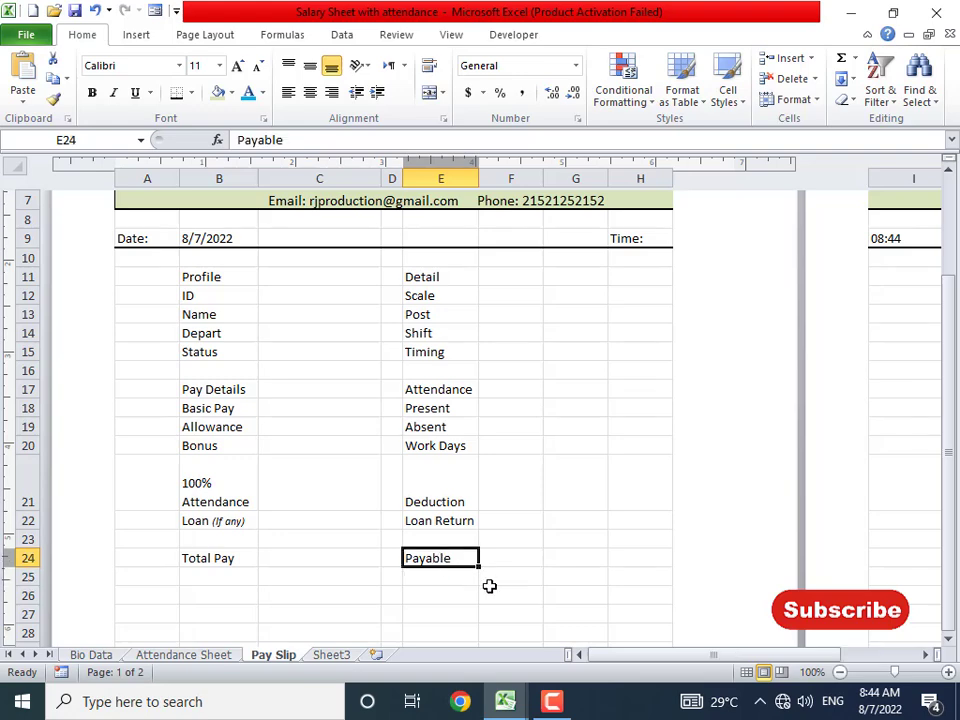
{"action": "type", "text": "R"}
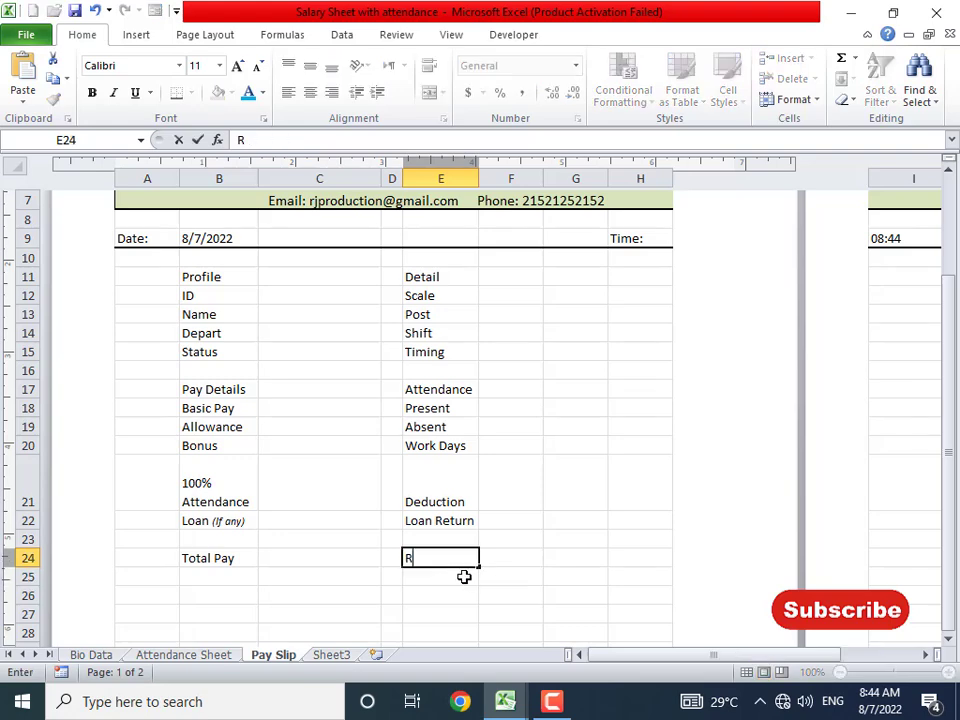
{"action": "type", "text": "eceiable"}
{"action": "key", "text": "Return"}
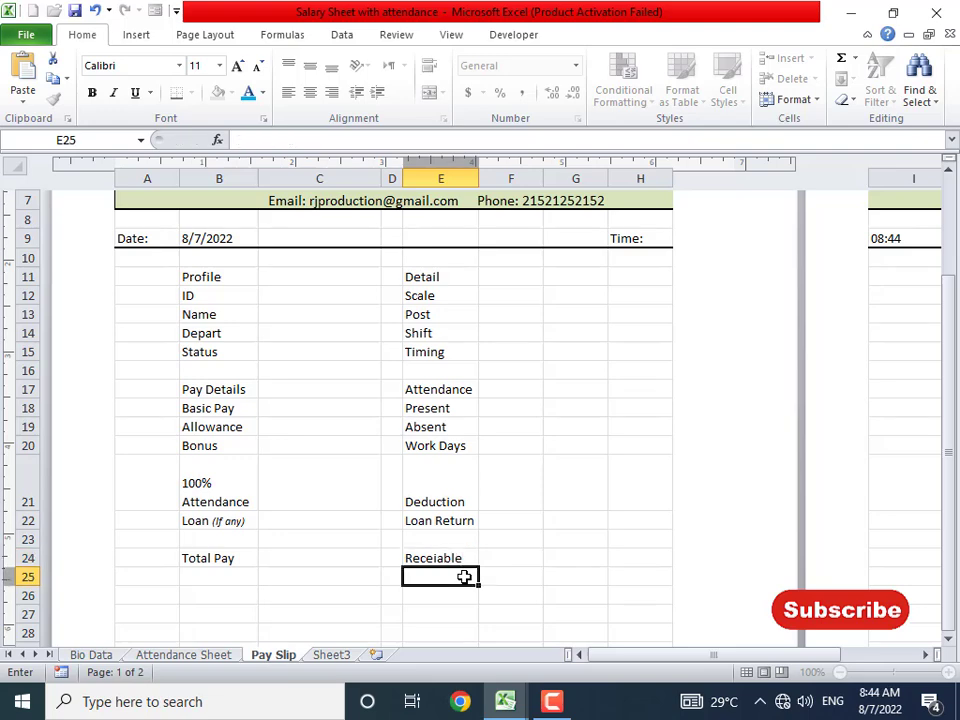
{"action": "key", "text": "Up"}
{"action": "type", "text": "Re"}
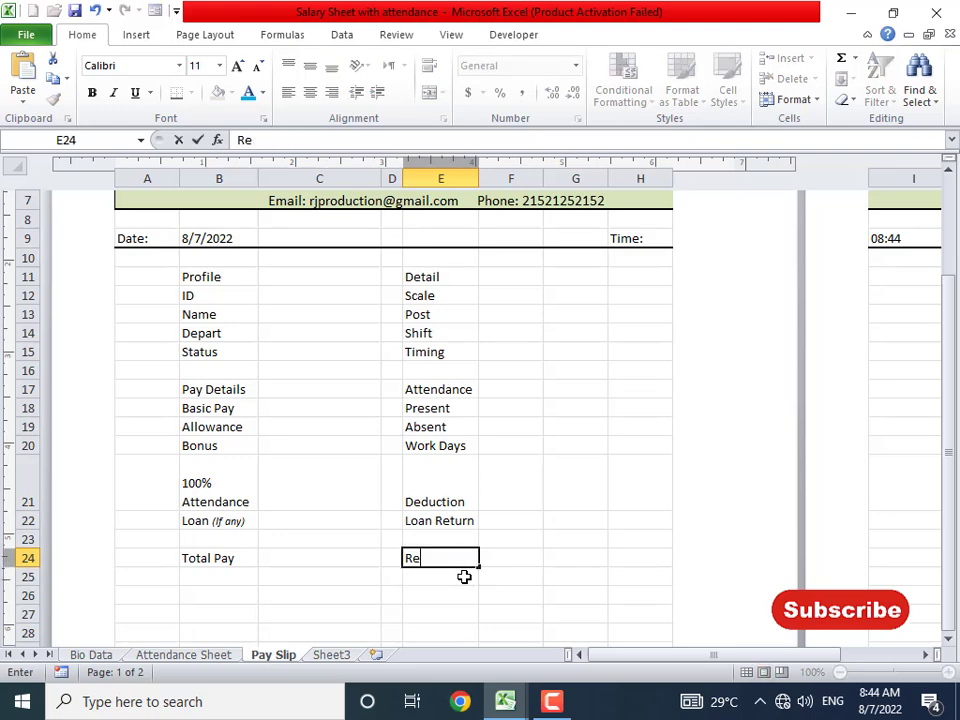
{"action": "type", "text": "ceiable"}
{"action": "key", "text": "Return"}
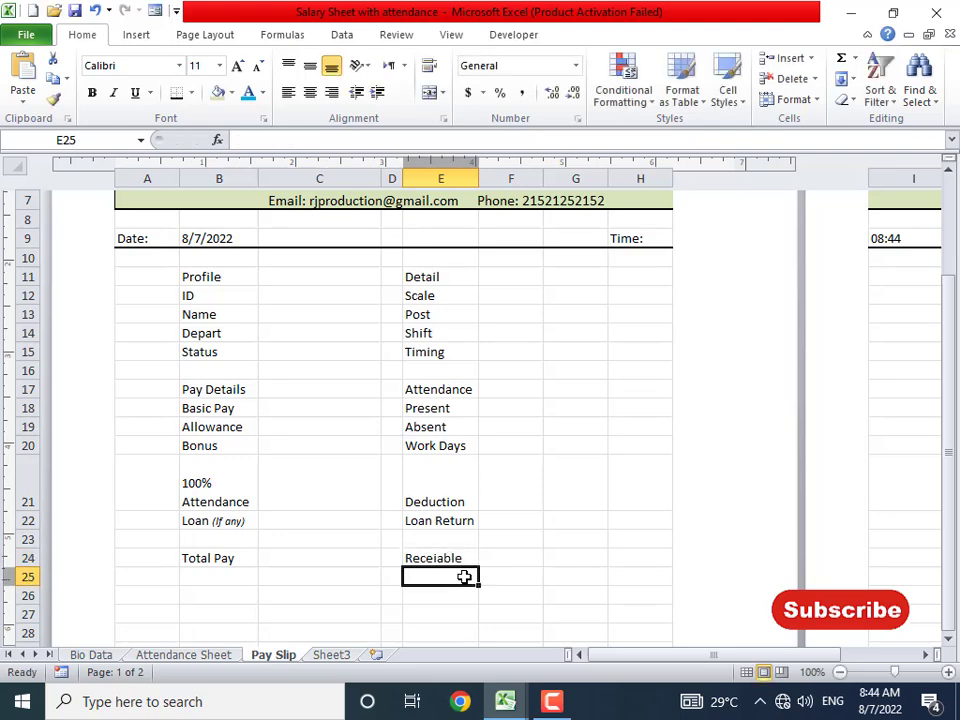
{"action": "key", "text": "Up"}
{"action": "key", "text": "F2"}
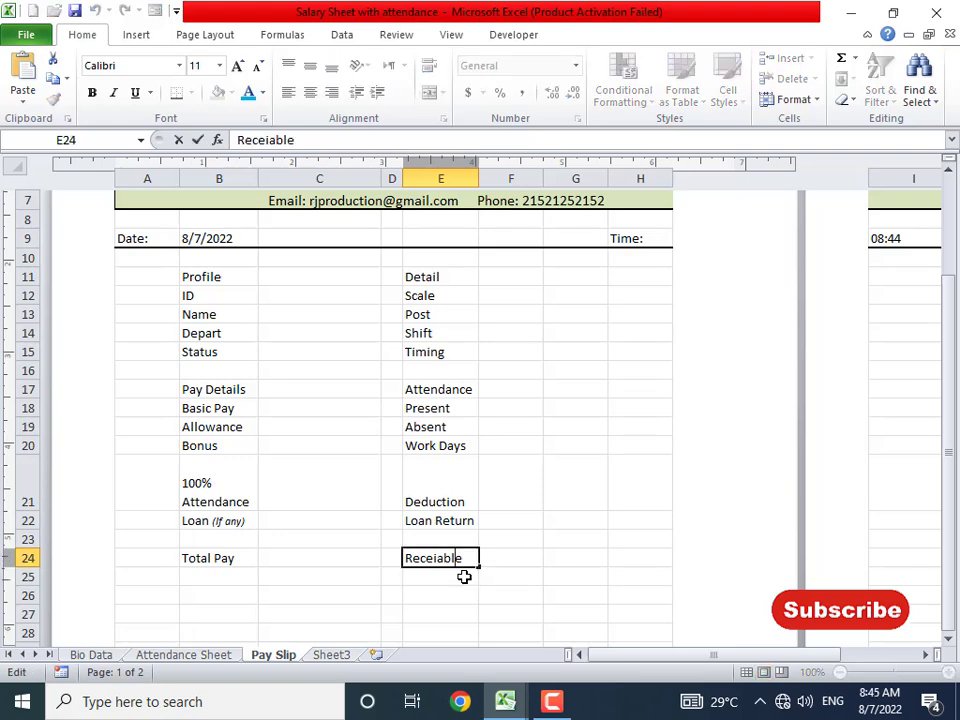
{"action": "key", "text": "Left"}
{"action": "key", "text": "Left"}
{"action": "key", "text": "Left"}
{"action": "key", "text": "Left"}
{"action": "type", "text": "v"}
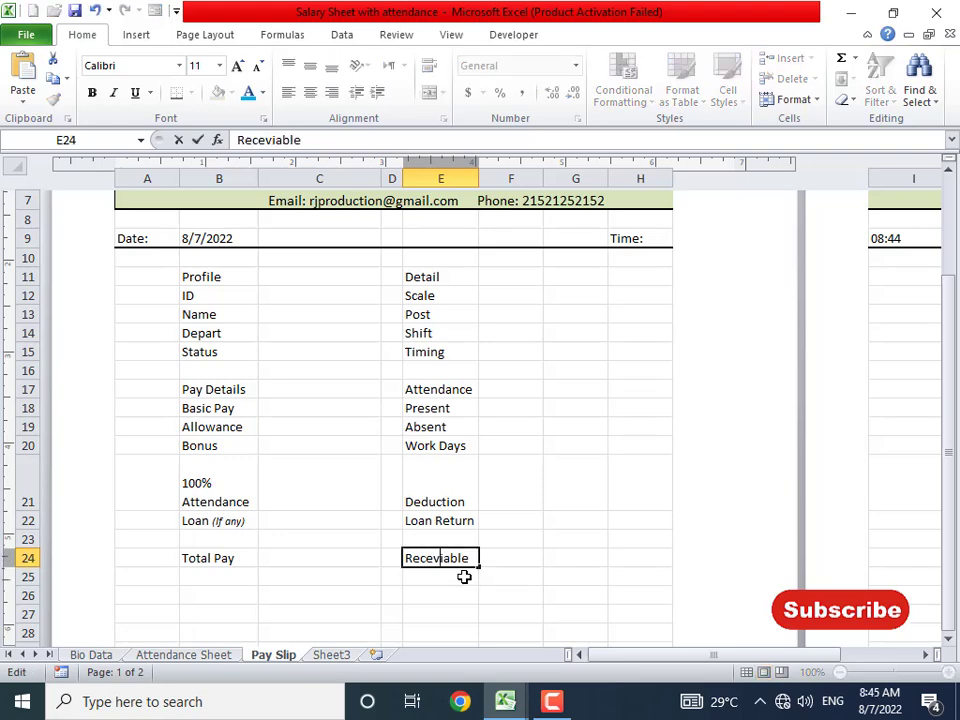
{"action": "key", "text": "BackSpace"}
{"action": "type", "text": "v"}
{"action": "key", "text": "Return"}
- Change the E24 label back to Payable
{"action": "key", "text": "Up"}
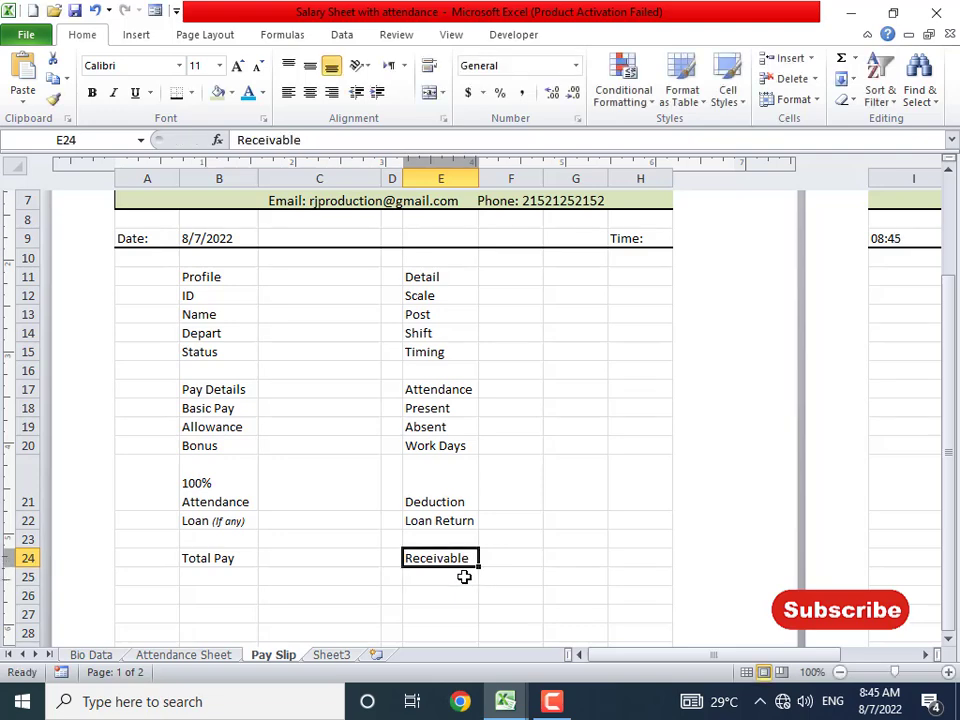
{"action": "type", "text": "Payable"}
{"action": "key", "text": "Return"}
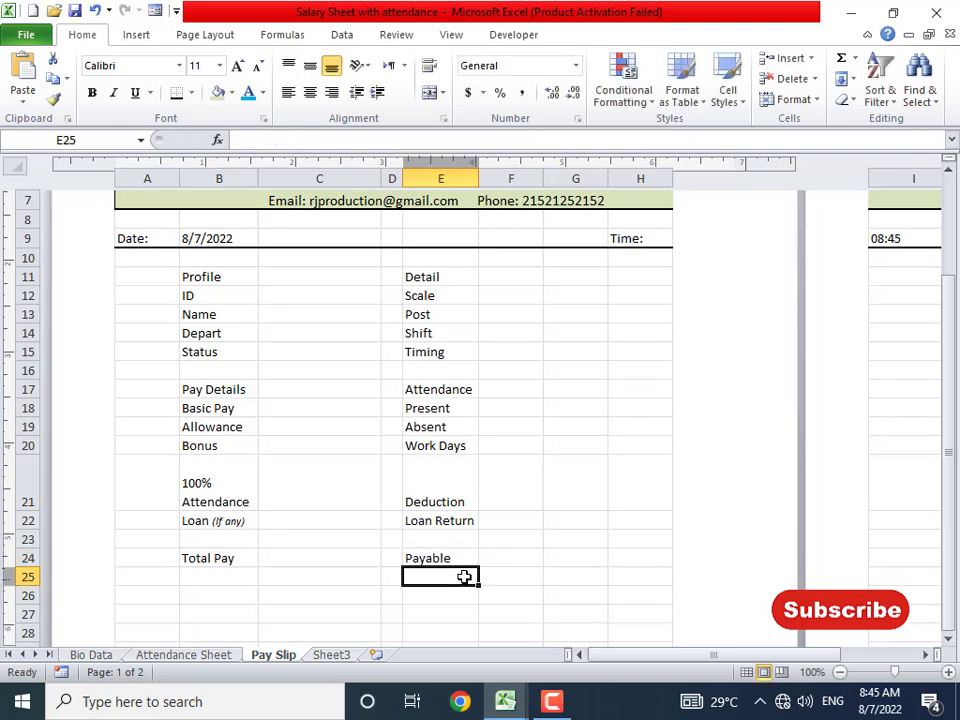
{"action": "scroll", "coordinate": [417, 484], "scroll_direction": "down", "scroll_amount": 1}
{"action": "scroll", "coordinate": [363, 453], "scroll_direction": "up", "scroll_amount": 4}
{"action": "scroll", "coordinate": [371, 458], "scroll_direction": "down", "scroll_amount": 2}
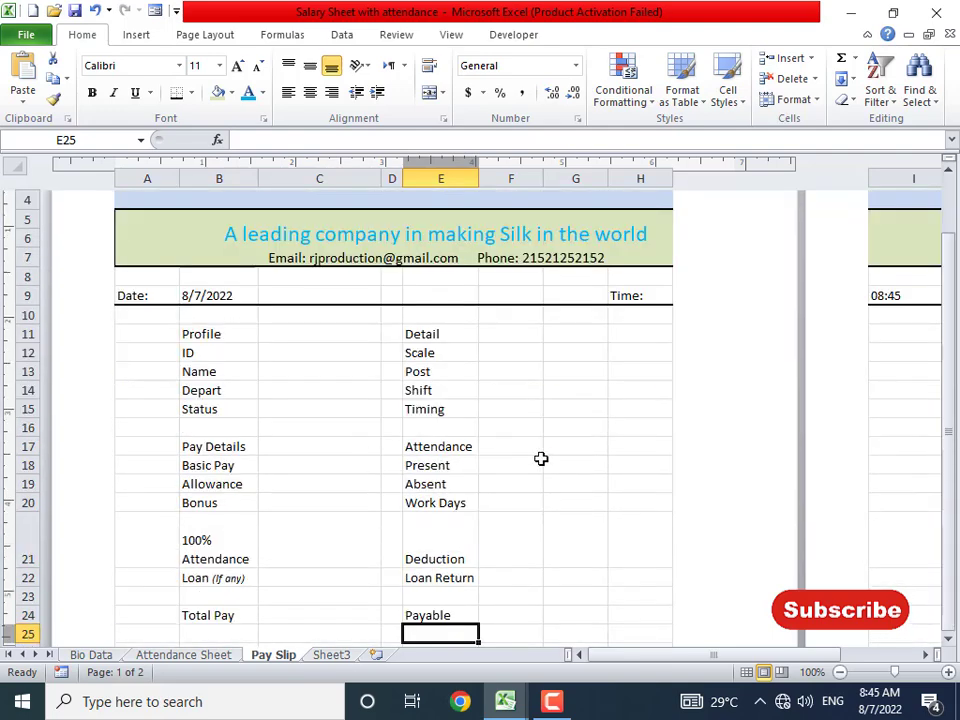
- Widen columns E and F and move the Time: label and 08:45 into G9:H9
{"action": "left_click", "coordinate": [512, 331]}
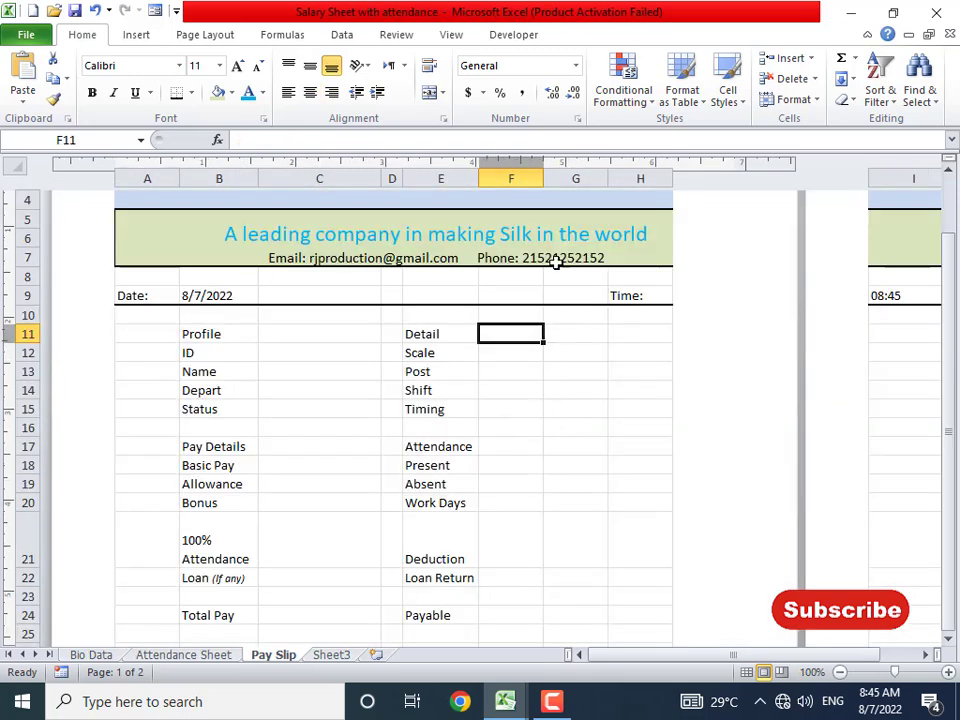
{"action": "left_click_drag", "start_coordinate": [543, 178], "coordinate": [571, 175]}
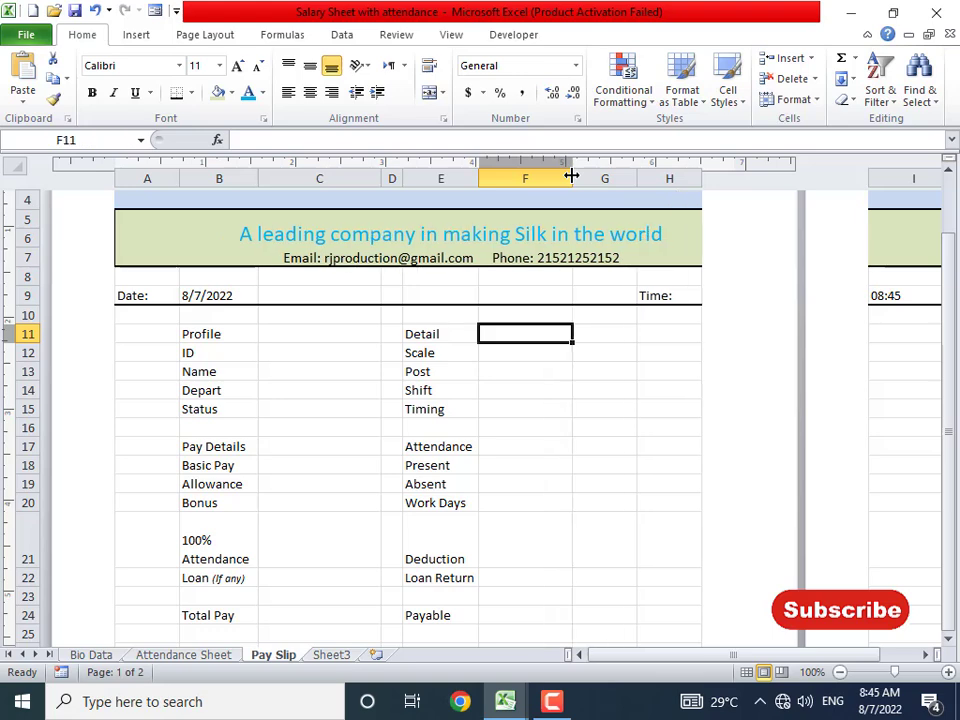
{"action": "left_click_drag", "start_coordinate": [483, 186], "coordinate": [488, 180]}
{"action": "left_click", "coordinate": [673, 295]}
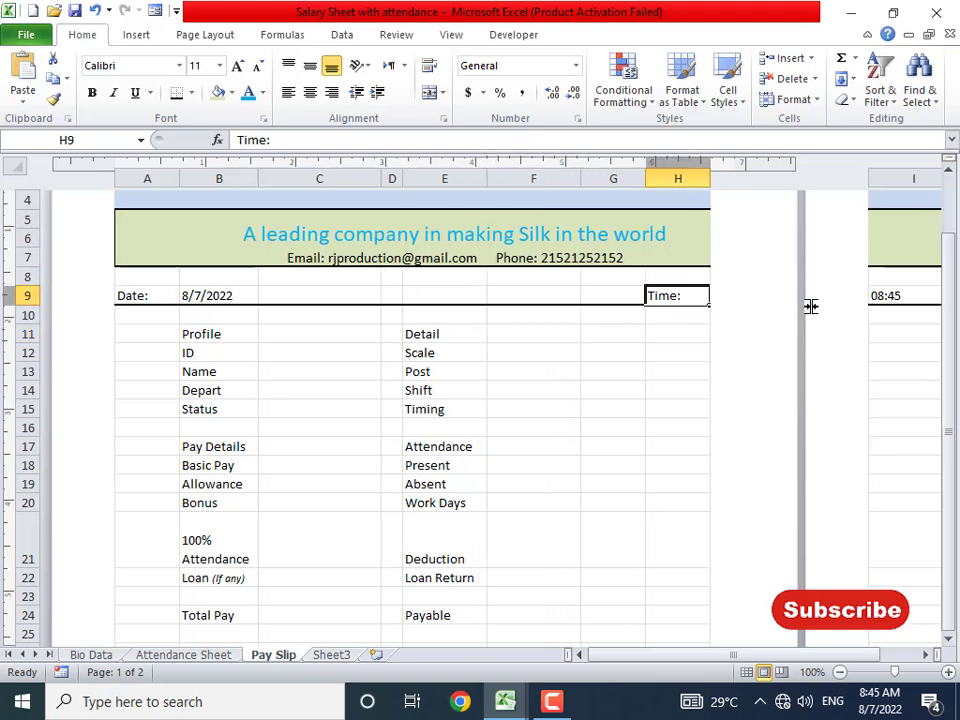
{"action": "left_click", "coordinate": [896, 296], "text": "shift"}
{"action": "left_click_drag", "start_coordinate": [647, 293], "coordinate": [561, 298]}
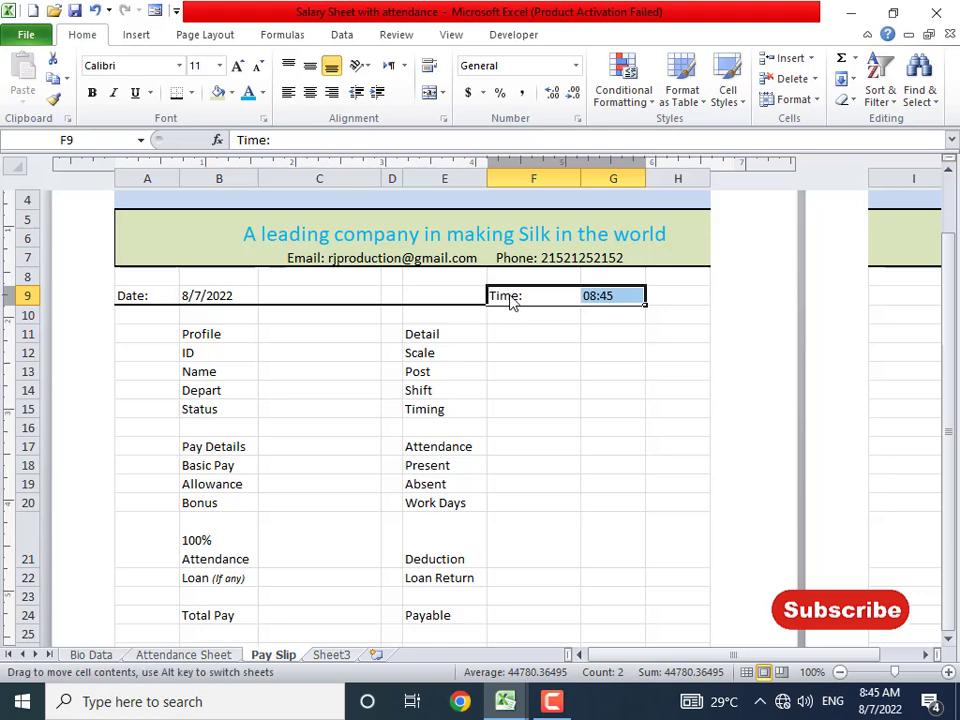
{"action": "left_click_drag", "start_coordinate": [533, 303], "coordinate": [655, 328]}
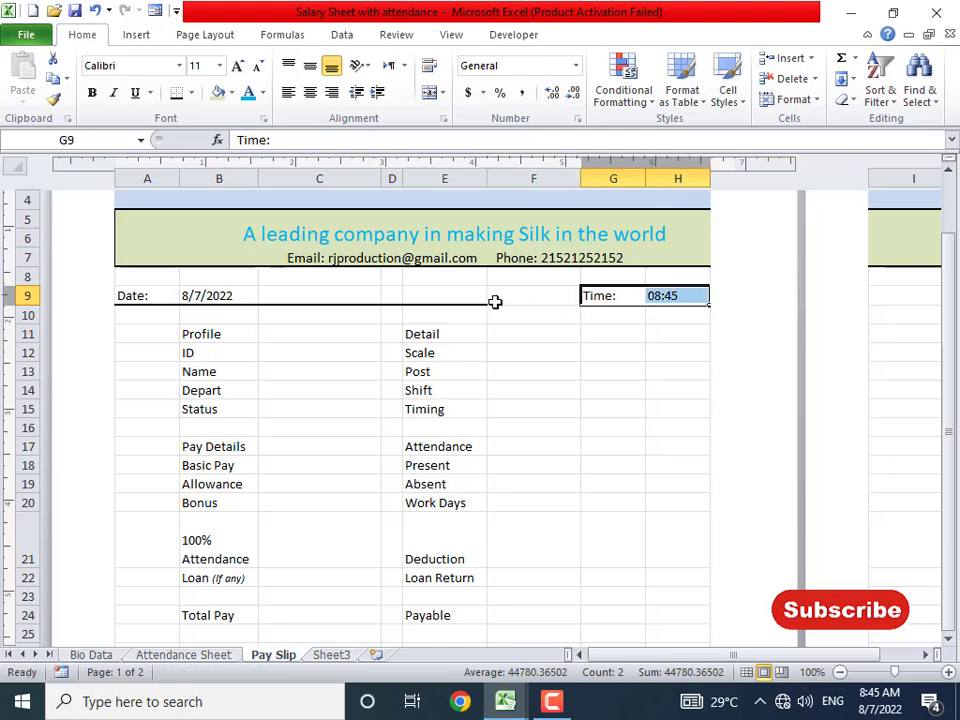
- Underline the date/time row E9:H9 with a bottom border
{"action": "left_click_drag", "start_coordinate": [445, 296], "coordinate": [673, 296]}
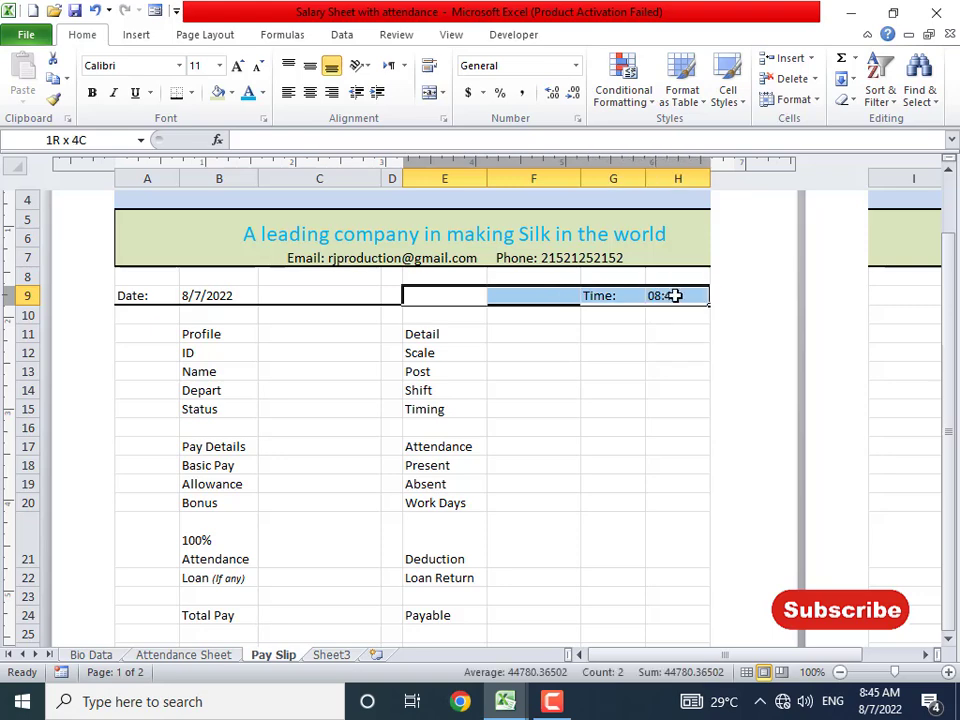
{"action": "left_click", "coordinate": [175, 96]}
{"action": "left_click", "coordinate": [619, 441]}
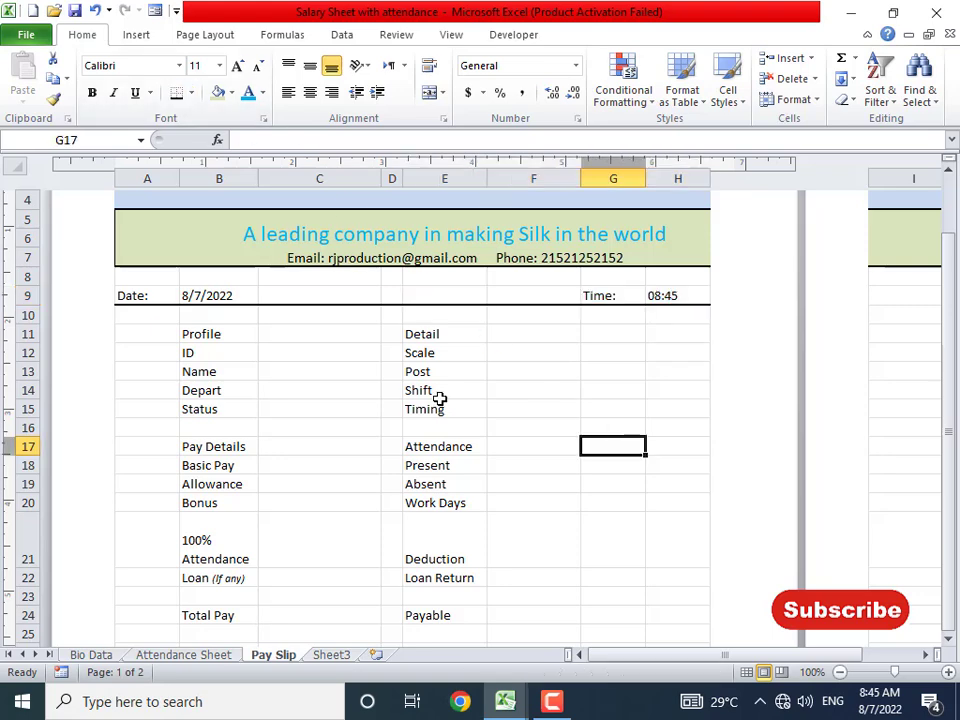
{"action": "scroll", "coordinate": [440, 396], "scroll_direction": "down", "scroll_amount": 1}
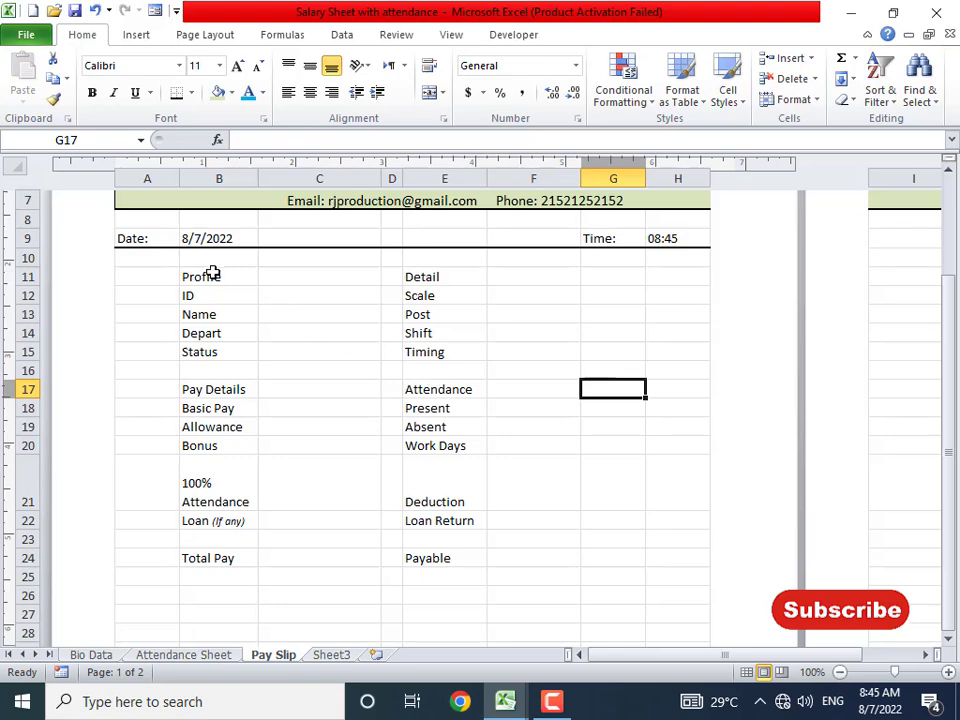
{"action": "left_click_drag", "start_coordinate": [205, 274], "coordinate": [321, 274]}
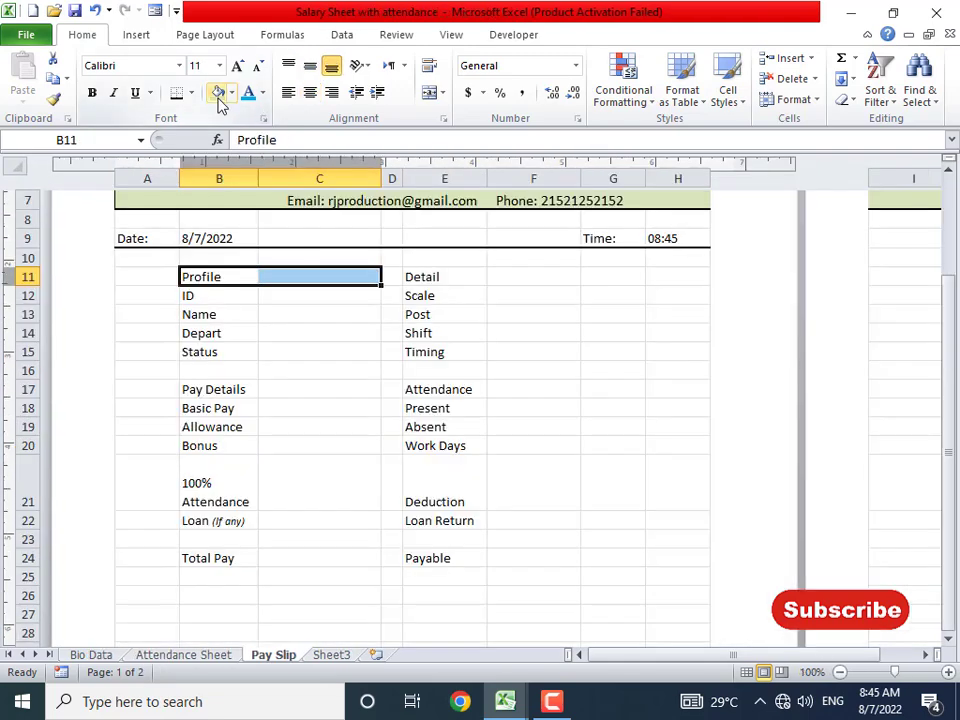
- Fill the Profile header light green and shade labels B12:B15 and B17:B22 light red
{"action": "left_click", "coordinate": [218, 92]}
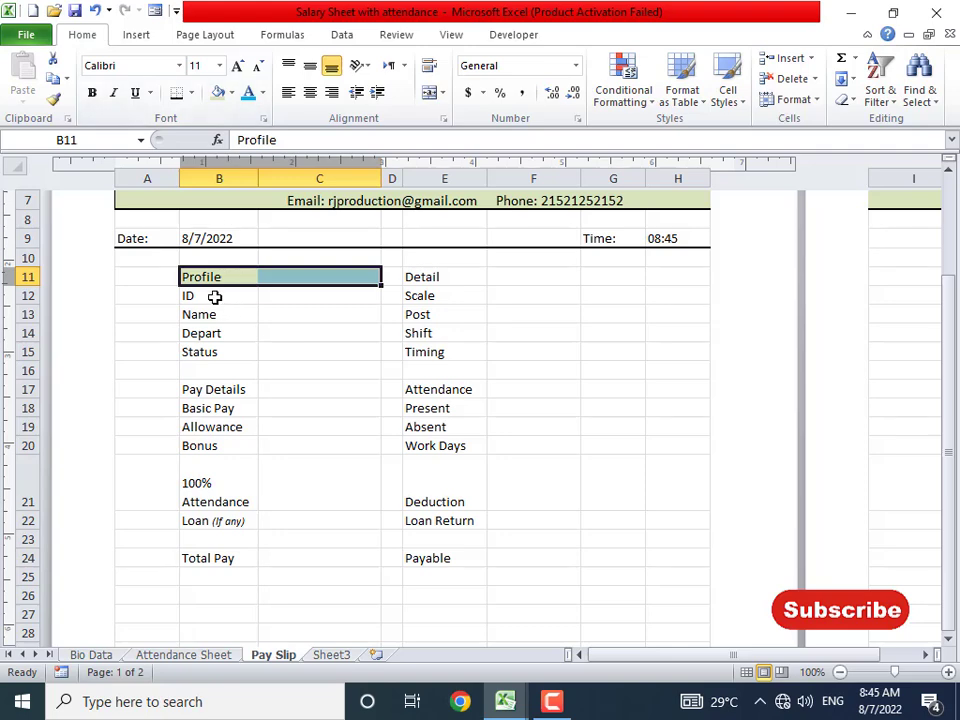
{"action": "left_click_drag", "start_coordinate": [214, 296], "coordinate": [214, 353]}
{"action": "left_click", "coordinate": [232, 93]}
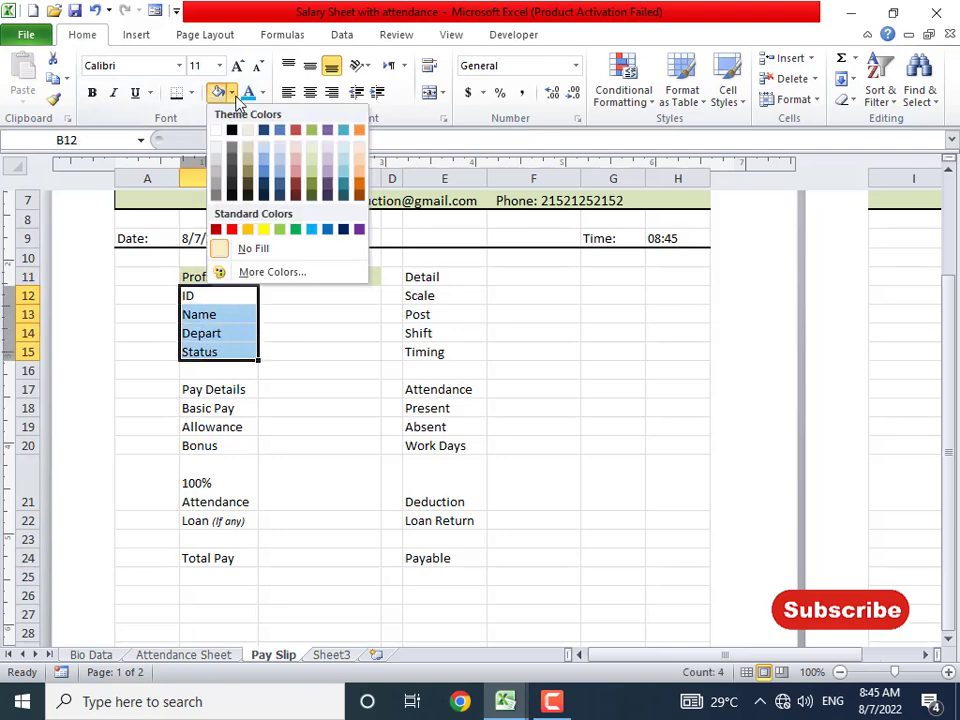
{"action": "left_click", "coordinate": [295, 159]}
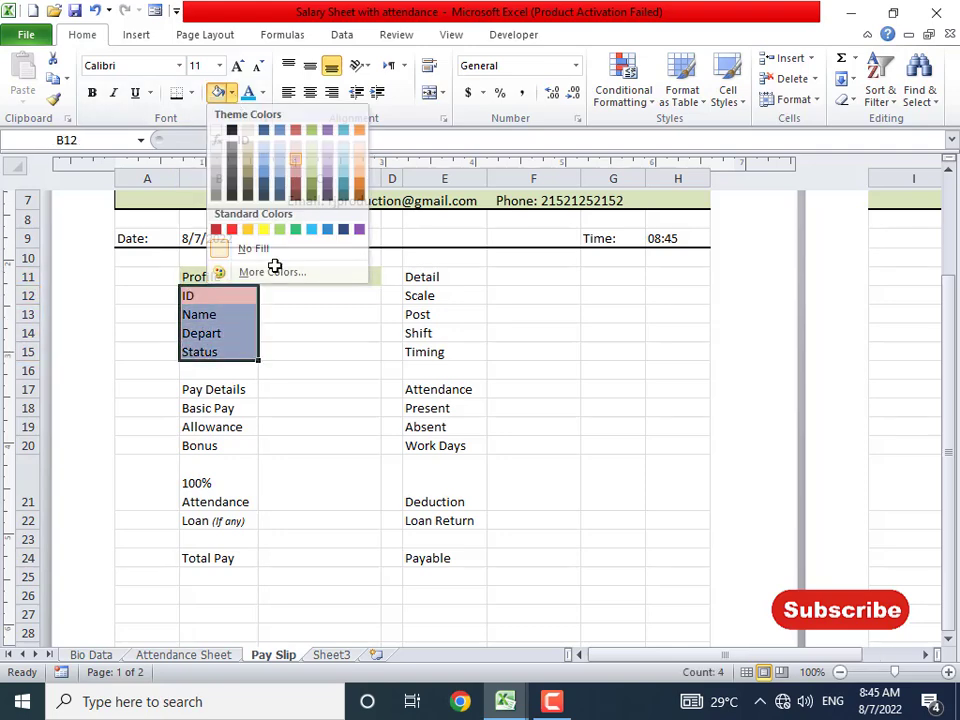
{"action": "left_click_drag", "start_coordinate": [222, 389], "coordinate": [214, 446]}
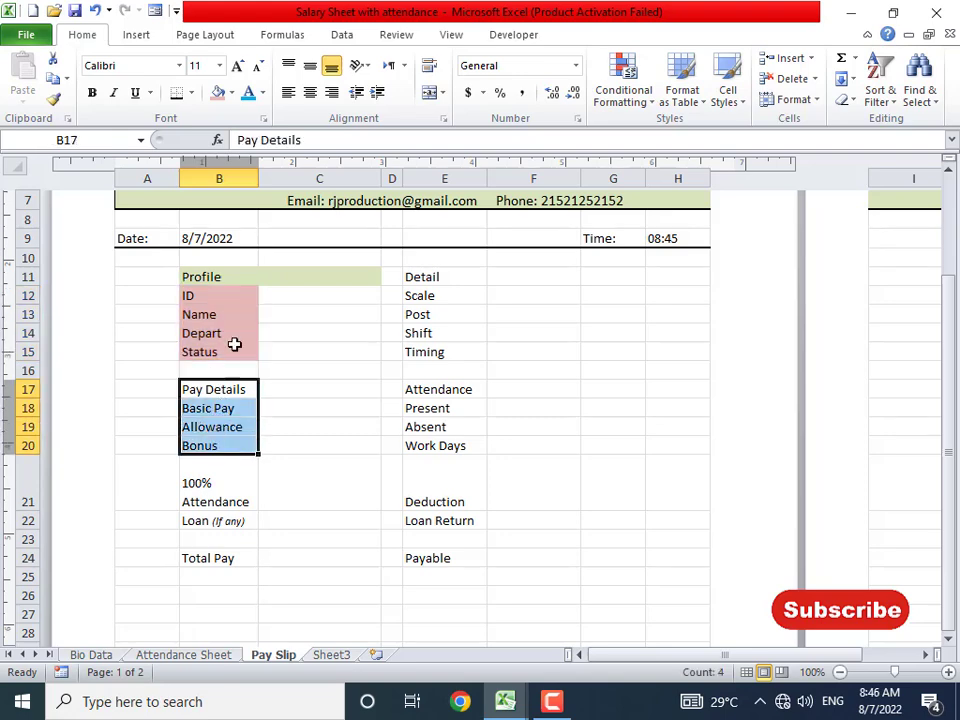
{"action": "left_click", "coordinate": [218, 93]}
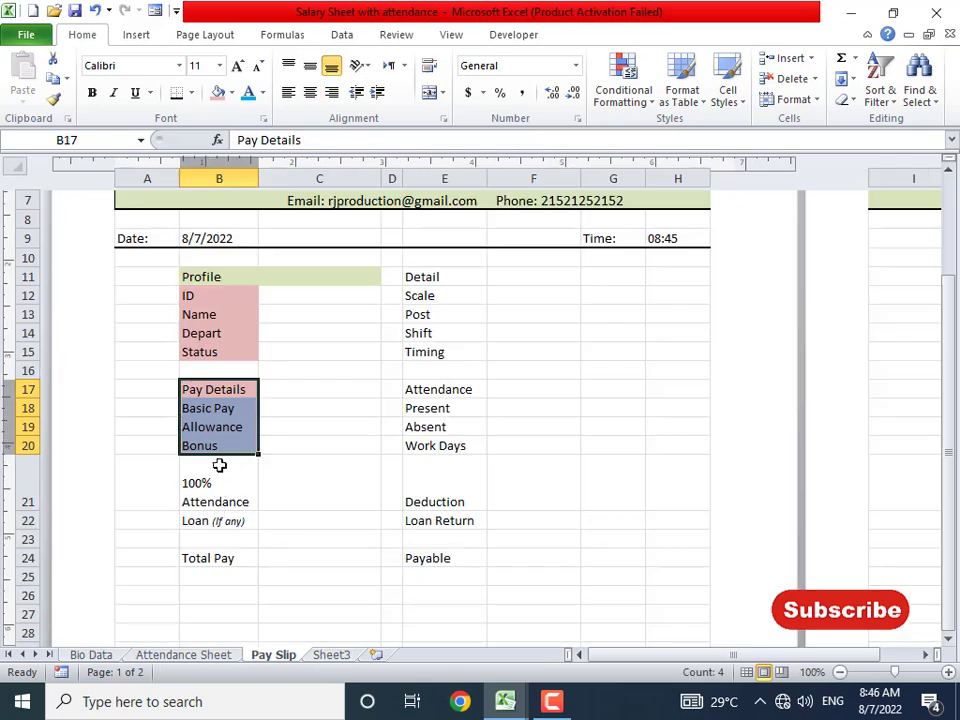
{"action": "left_click_drag", "start_coordinate": [219, 465], "coordinate": [206, 519]}
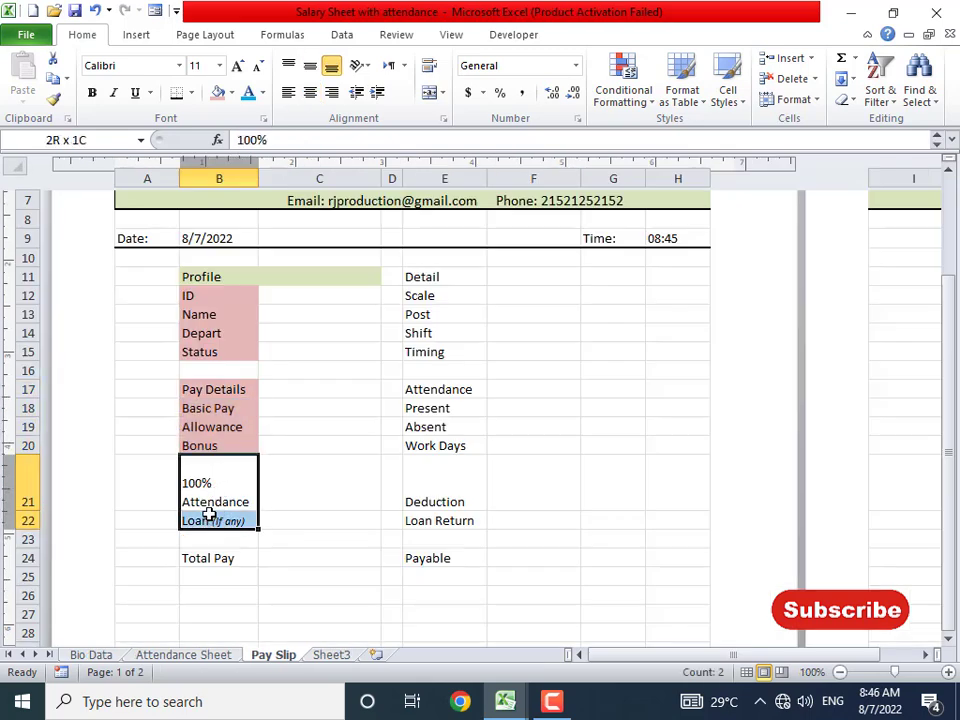
{"action": "left_click", "coordinate": [218, 93]}
- Shade the column E labels E12:E15 and E18:E22 light red
{"action": "left_click_drag", "start_coordinate": [430, 298], "coordinate": [435, 354]}
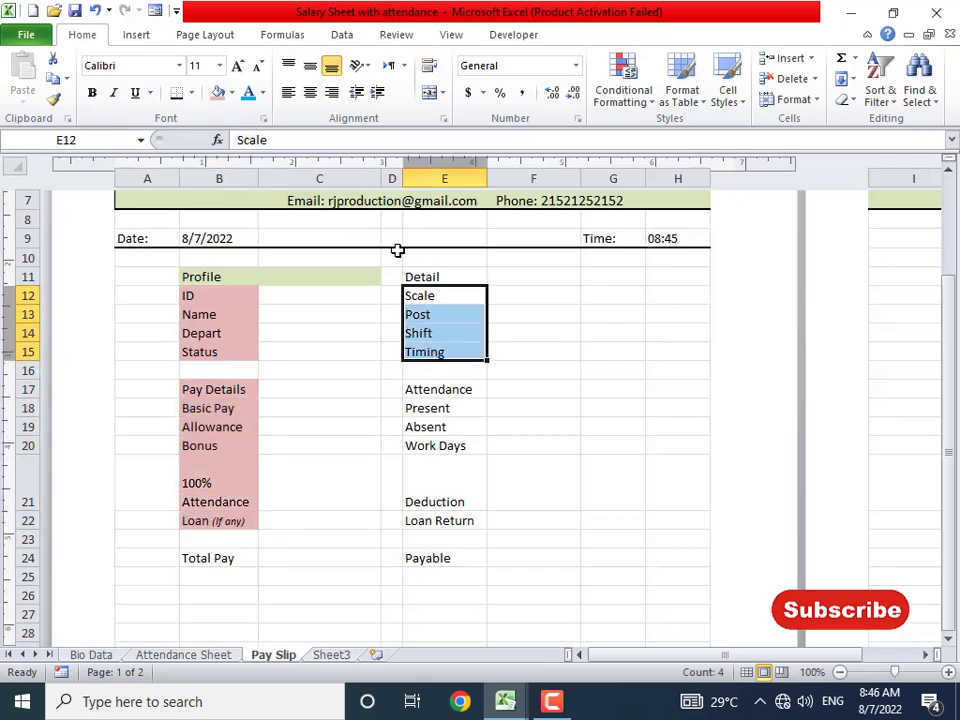
{"action": "left_click", "coordinate": [218, 93]}
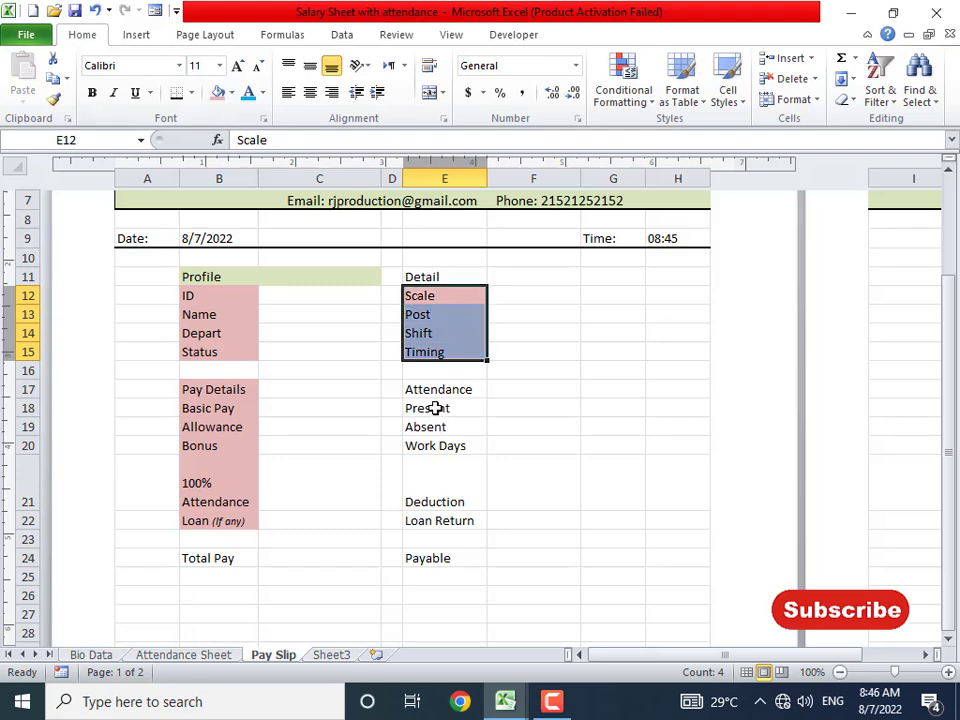
{"action": "left_click_drag", "start_coordinate": [436, 408], "coordinate": [433, 520]}
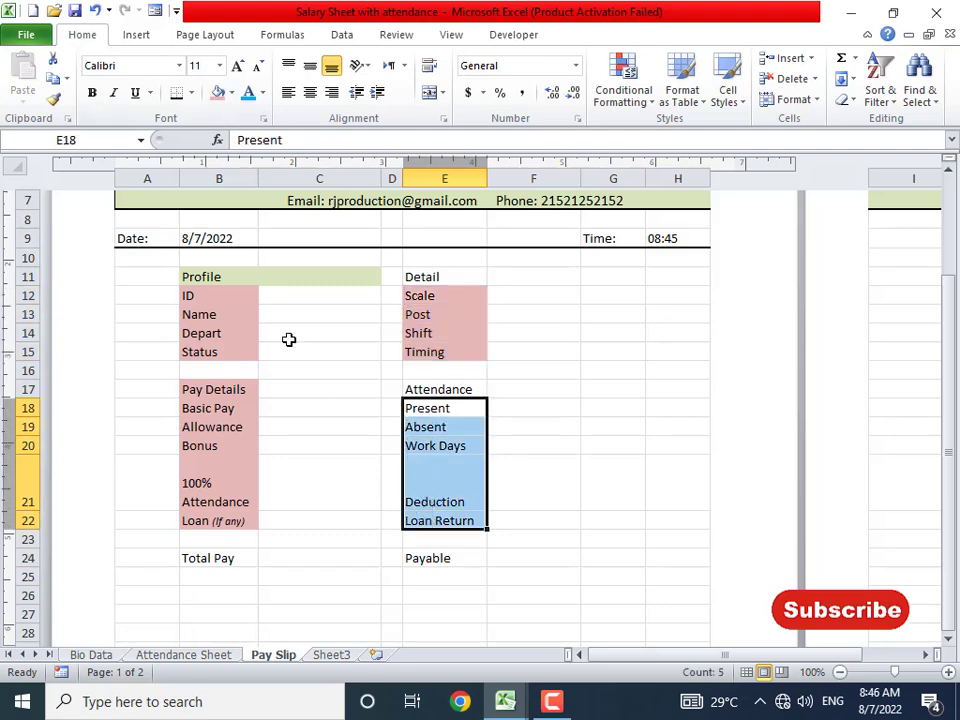
{"action": "left_click", "coordinate": [217, 94]}
{"action": "left_click", "coordinate": [229, 559]}
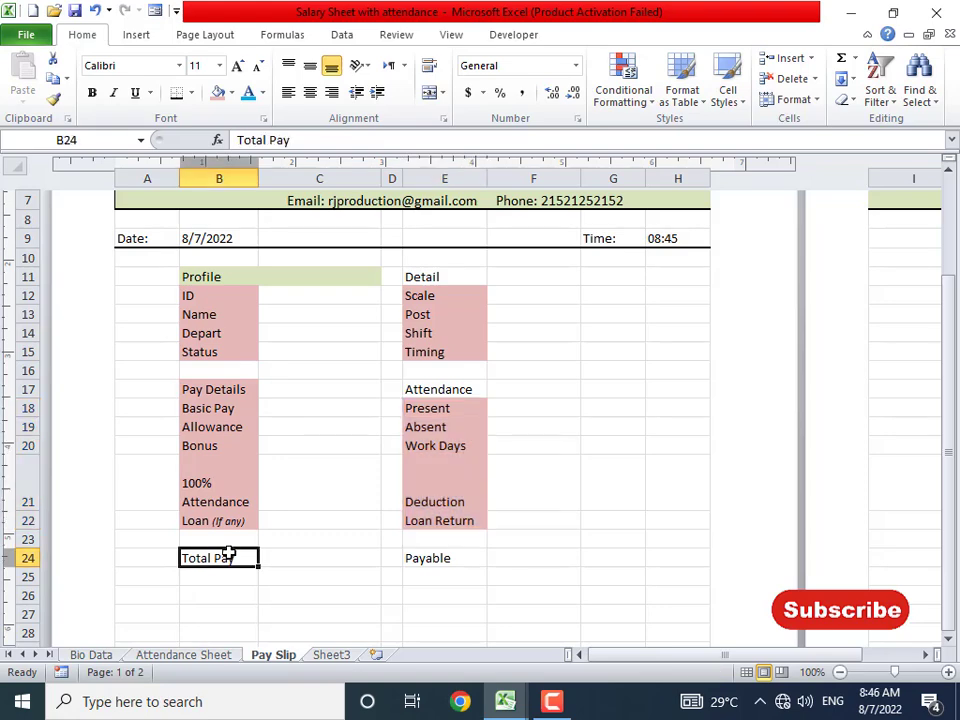
{"action": "key", "text": "alt+Tab"}
{"action": "key", "text": "alt+Tab"}
- Format-paint the Profile header's green style onto the Detail, Attendance and Pay Details headers
{"action": "left_click", "coordinate": [218, 279]}
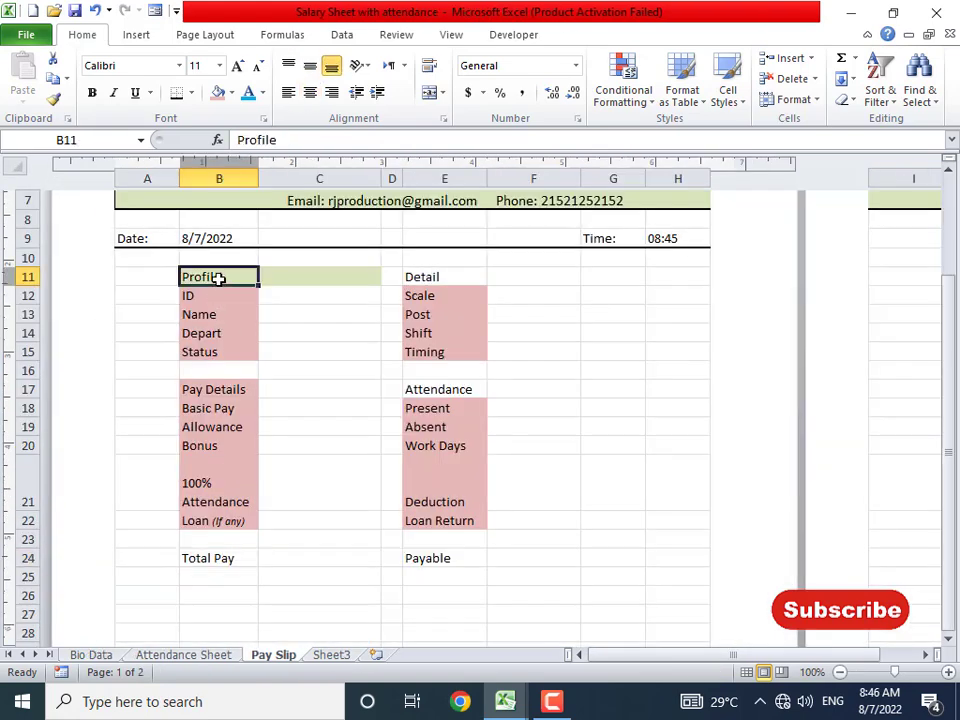
{"action": "left_click", "coordinate": [53, 98]}
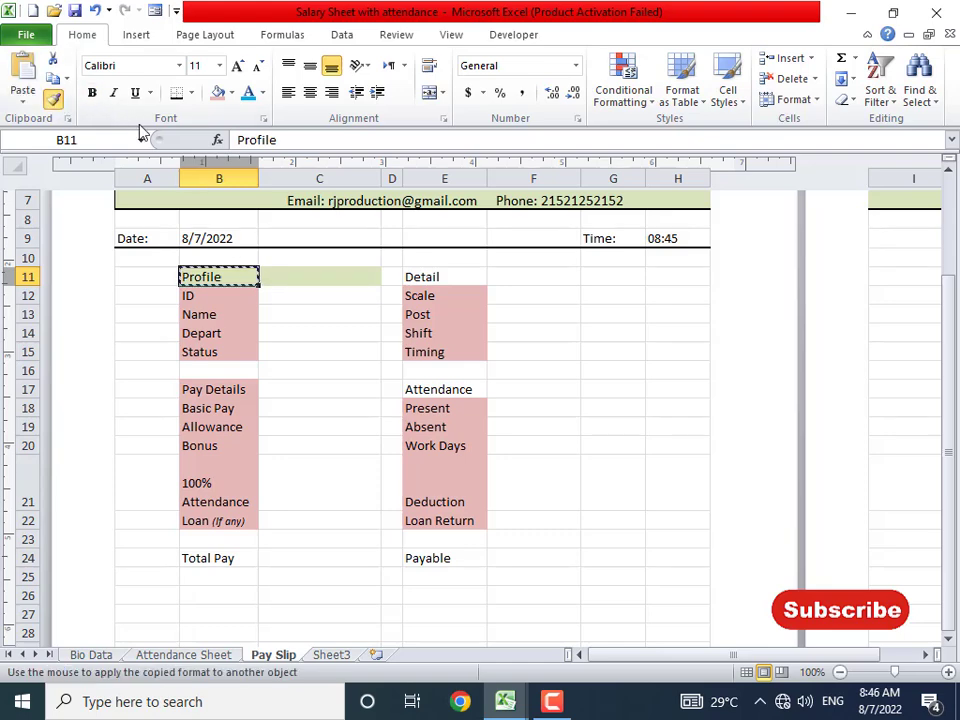
{"action": "left_click_drag", "start_coordinate": [482, 277], "coordinate": [510, 276]}
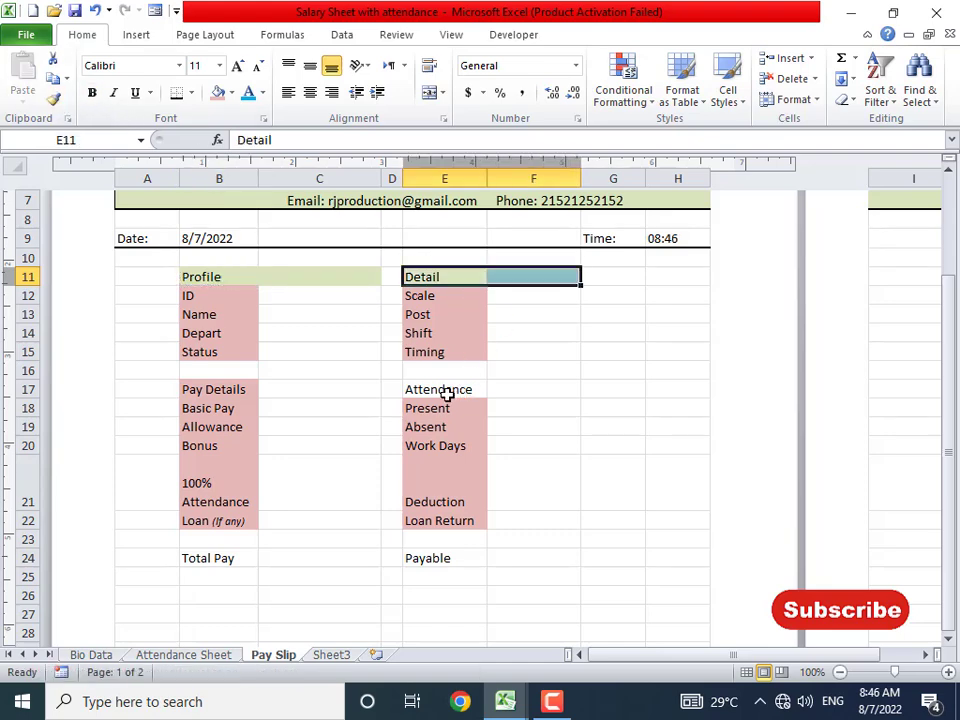
{"action": "left_click", "coordinate": [53, 98]}
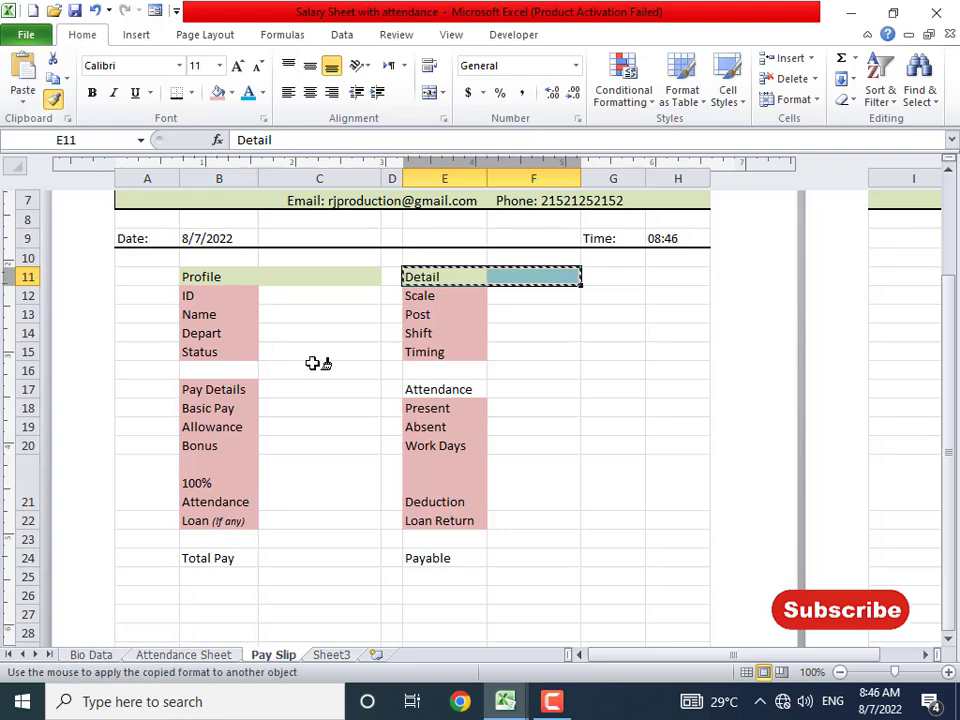
{"action": "left_click_drag", "start_coordinate": [427, 389], "coordinate": [520, 390]}
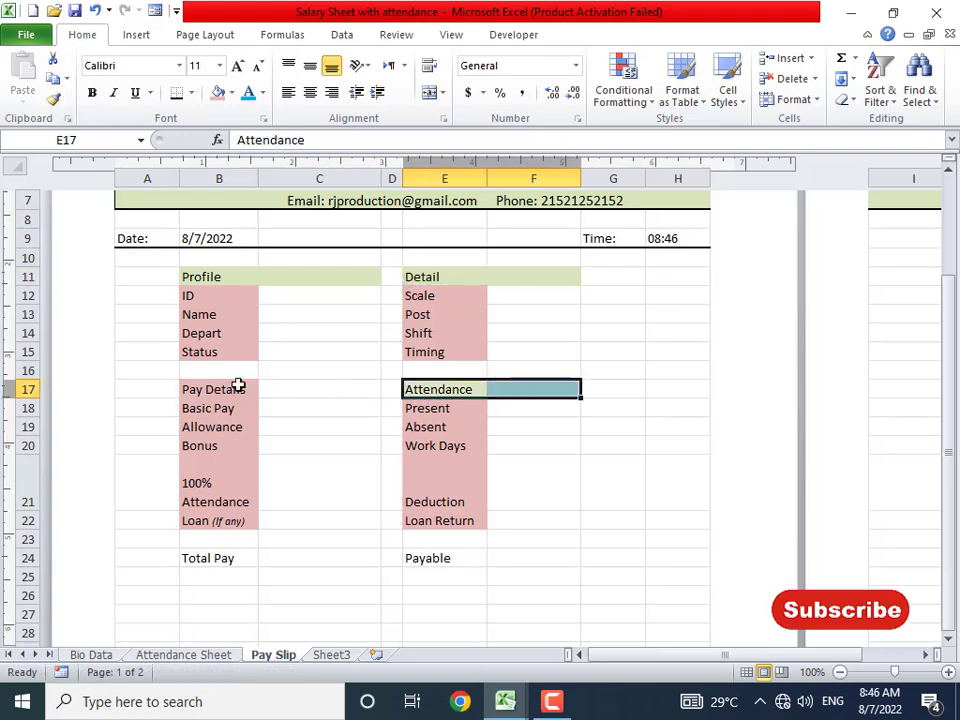
{"action": "left_click", "coordinate": [53, 98]}
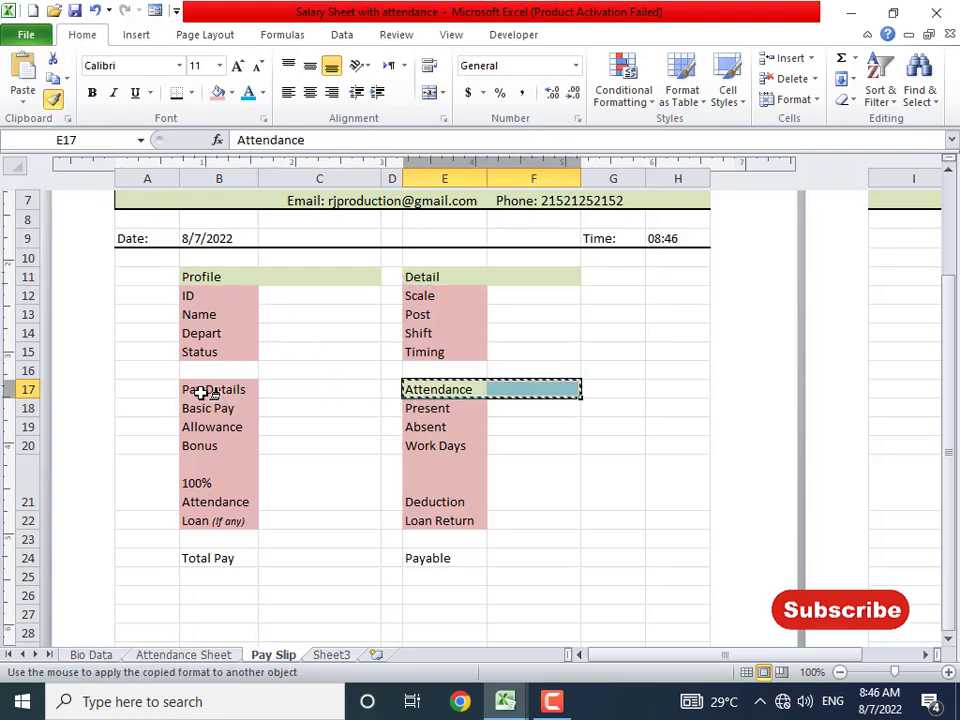
{"action": "left_click_drag", "start_coordinate": [199, 389], "coordinate": [305, 395]}
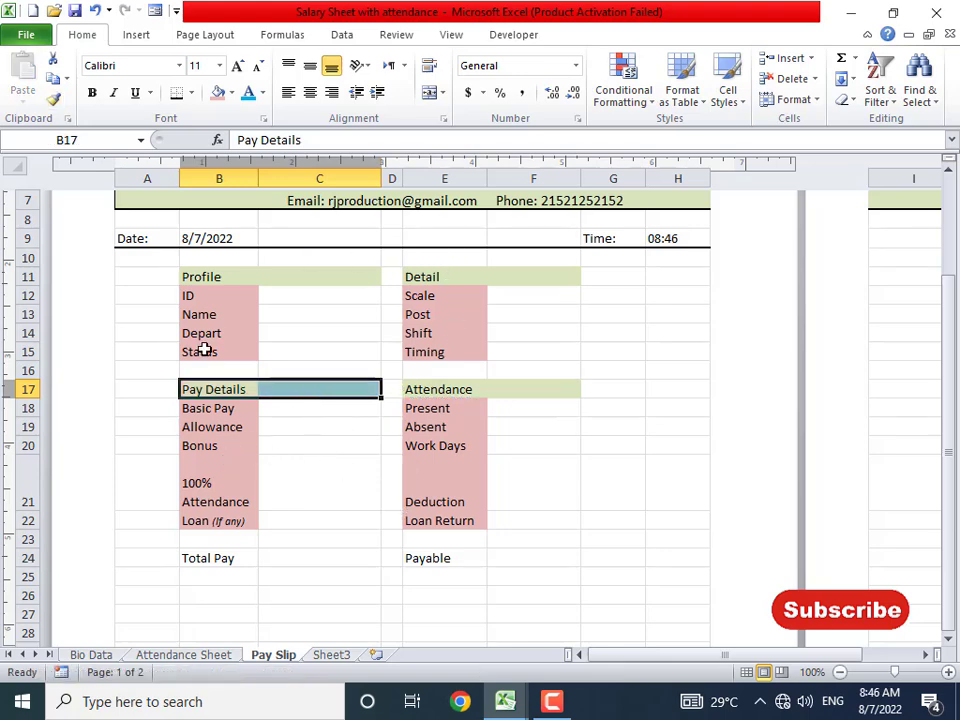
- Copy the Pay Details green fill onto the Total Pay and Payable cells
{"action": "key", "text": "alt+Tab"}
{"action": "key", "text": "alt+Tab"}
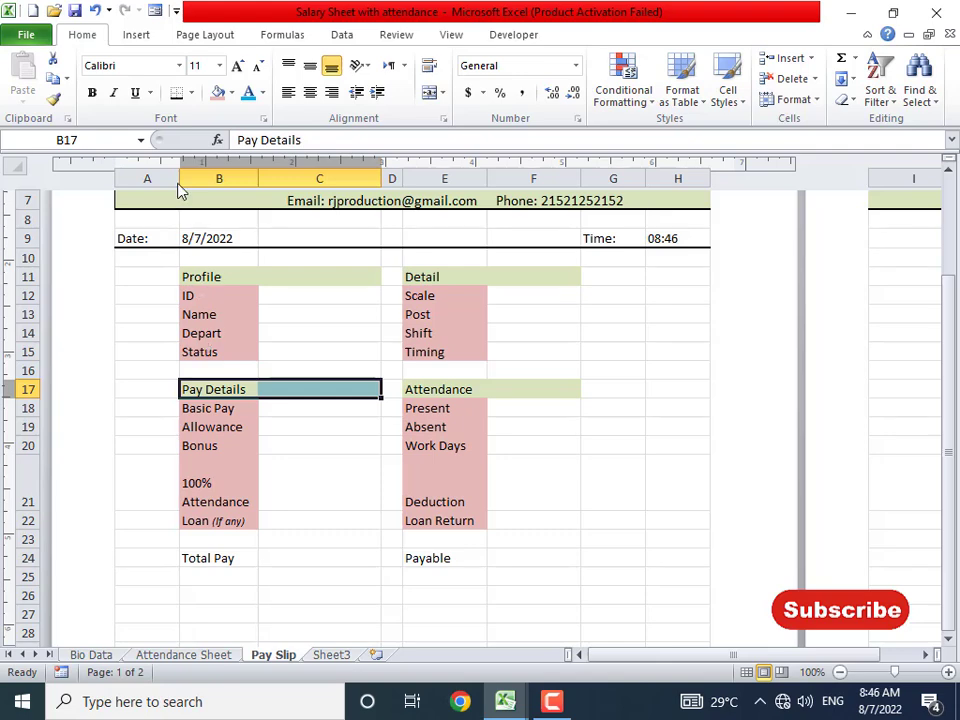
{"action": "left_click", "coordinate": [233, 389]}
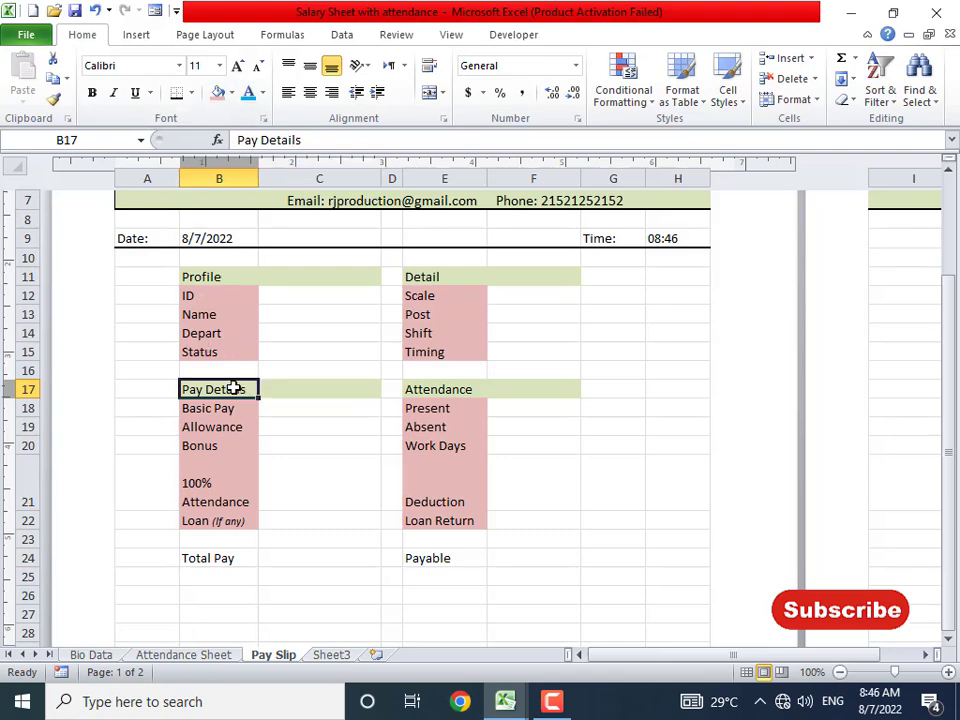
{"action": "left_click", "coordinate": [54, 98]}
{"action": "left_click", "coordinate": [229, 558]}
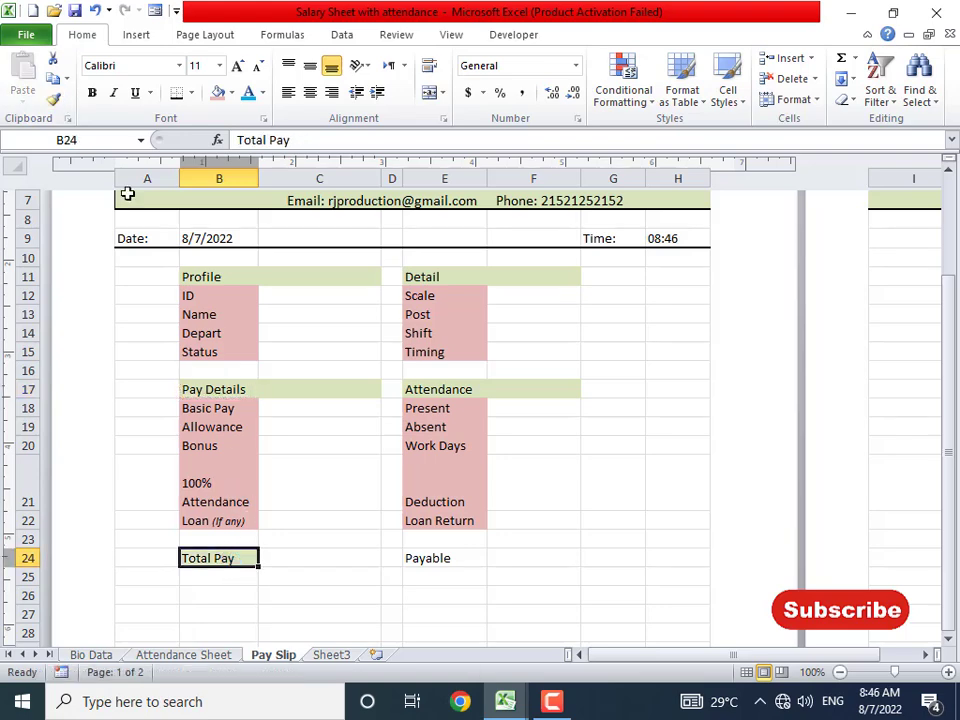
{"action": "left_click", "coordinate": [54, 98]}
{"action": "left_click", "coordinate": [456, 556]}
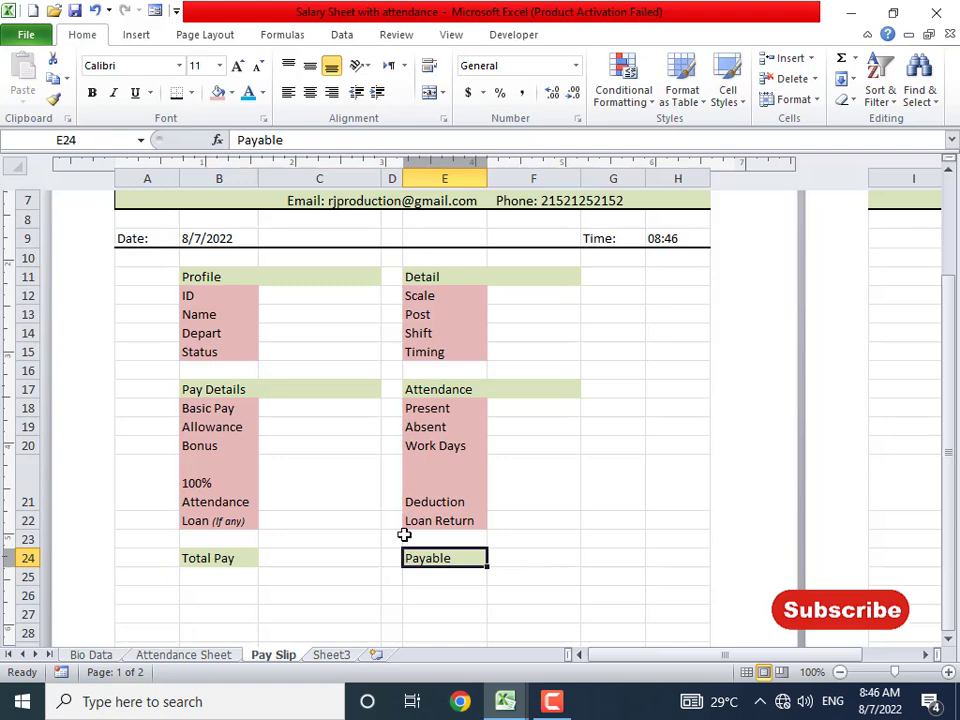
{"action": "left_click", "coordinate": [320, 421]}
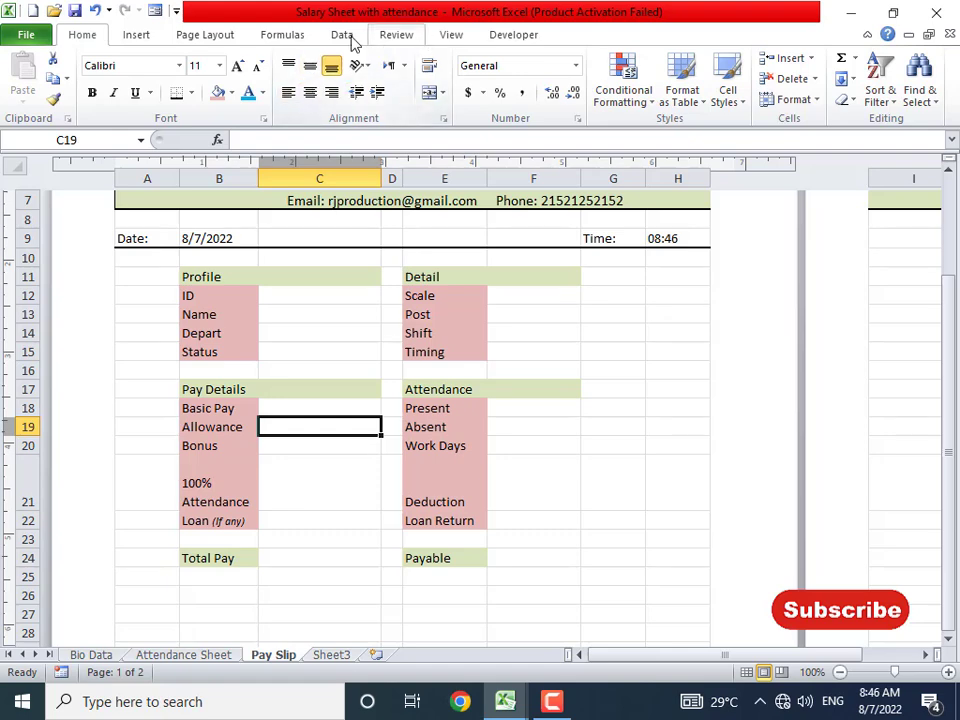
- Turn off gridlines on the Pay Slip and compare it with the finished Salary Sheet
{"action": "left_click", "coordinate": [445, 36]}
{"action": "left_click", "coordinate": [250, 93]}
{"action": "left_click", "coordinate": [604, 447]}
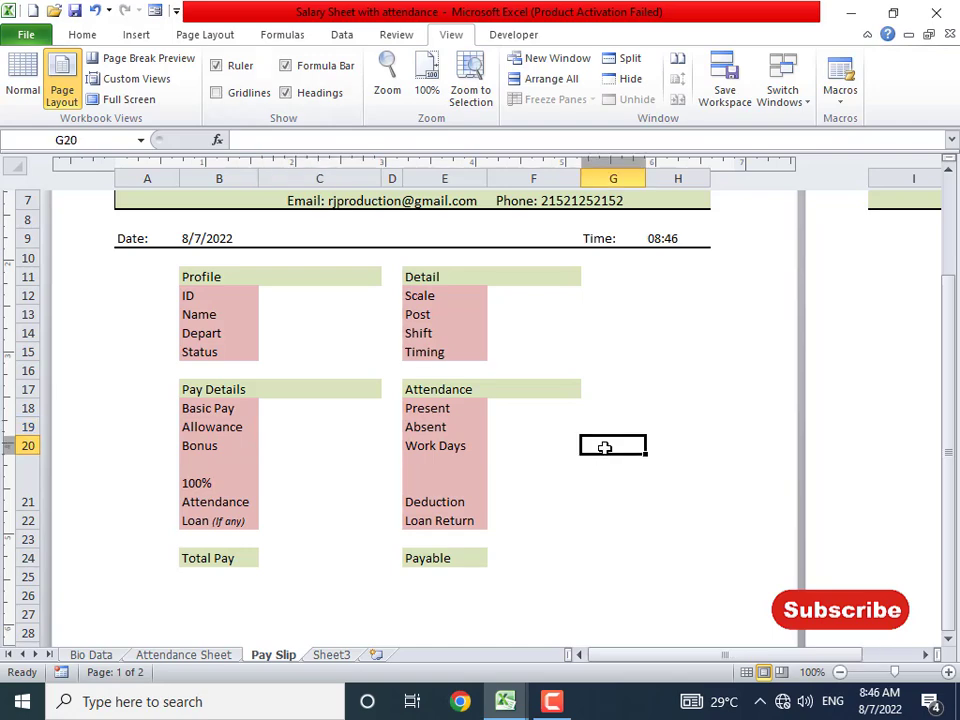
{"action": "scroll", "coordinate": [602, 446], "scroll_direction": "down", "scroll_amount": 9}
{"action": "scroll", "coordinate": [602, 446], "scroll_direction": "up", "scroll_amount": 10}
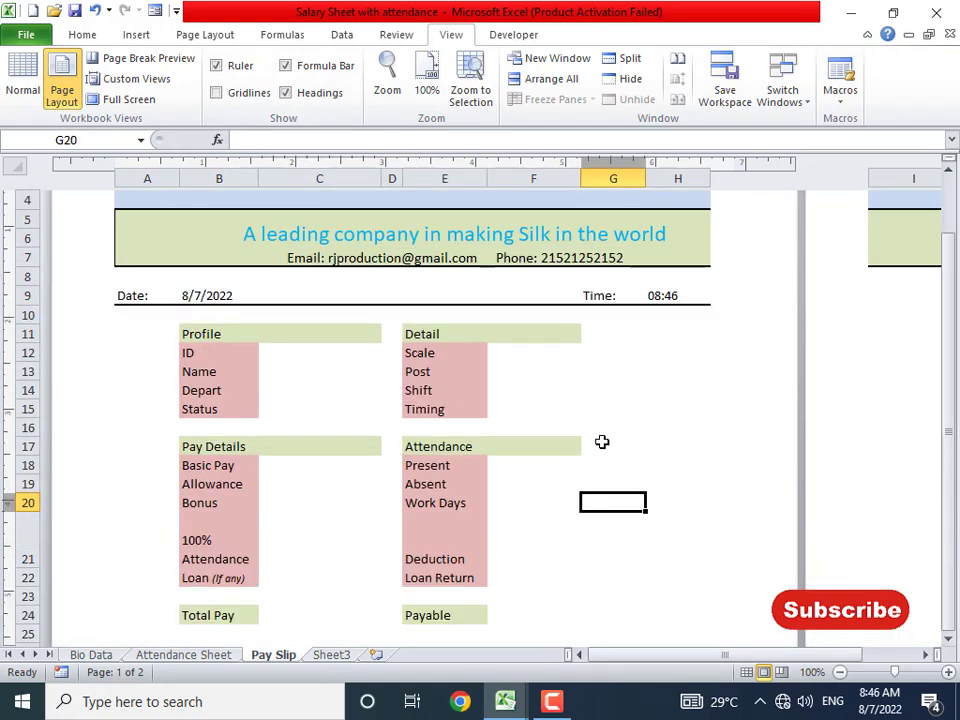
{"action": "key", "text": "alt+Tab"}
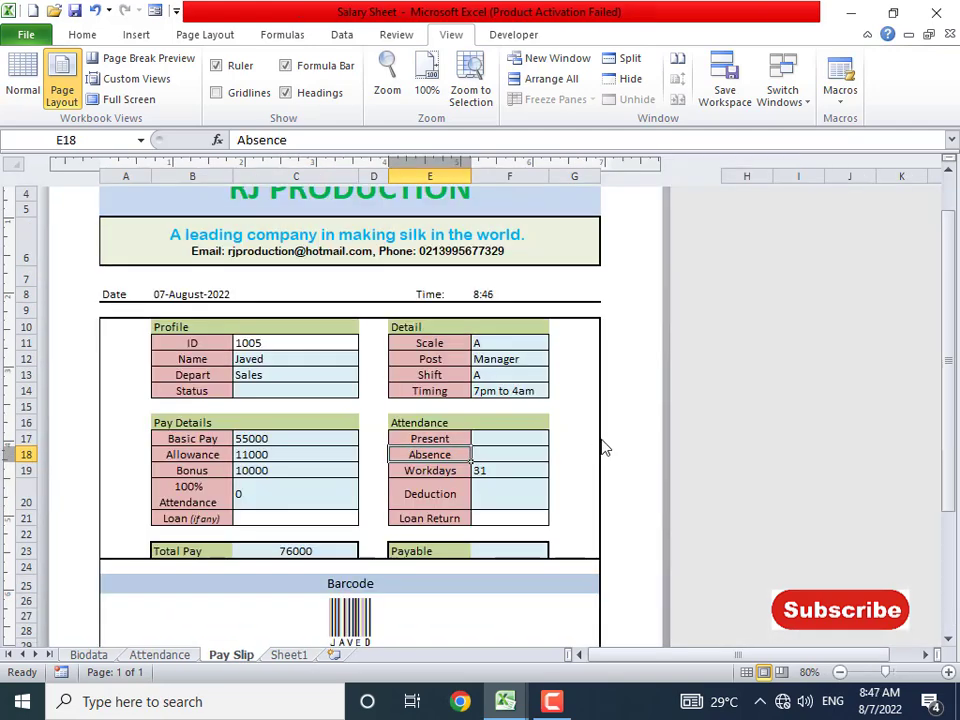
{"action": "scroll", "coordinate": [602, 446], "scroll_direction": "down", "scroll_amount": 3}
{"action": "scroll", "coordinate": [602, 446], "scroll_direction": "up", "scroll_amount": 2}
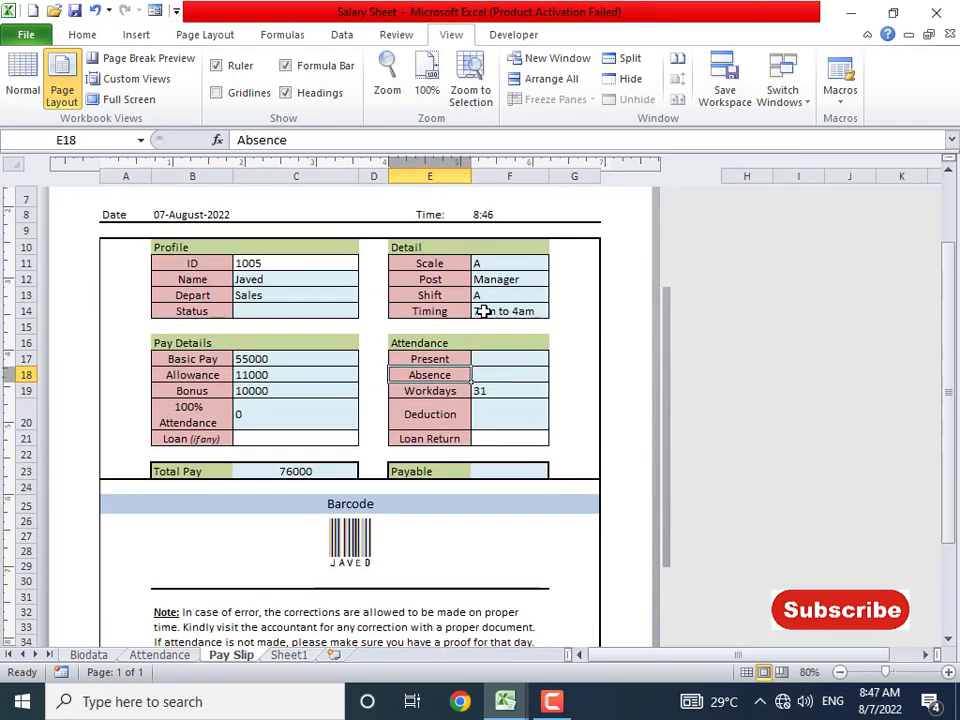
{"action": "key", "text": "alt+Tab"}
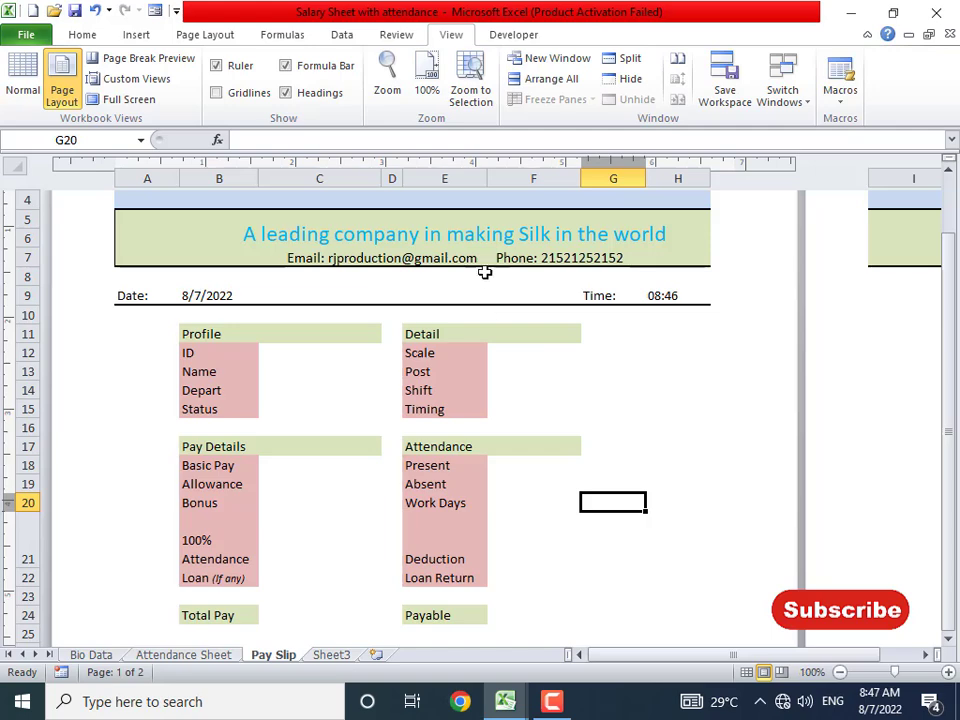
- Apply All Borders to the Profile block B11:C15
{"action": "left_click", "coordinate": [253, 336]}
{"action": "left_click_drag", "start_coordinate": [281, 354], "coordinate": [341, 414]}
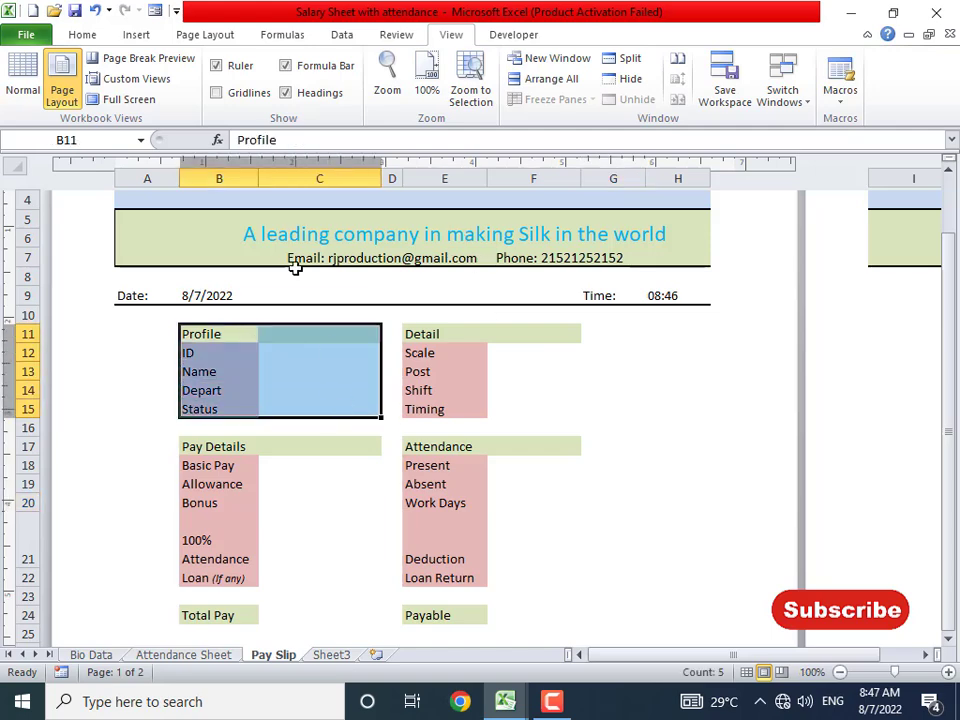
{"action": "left_click", "coordinate": [82, 35]}
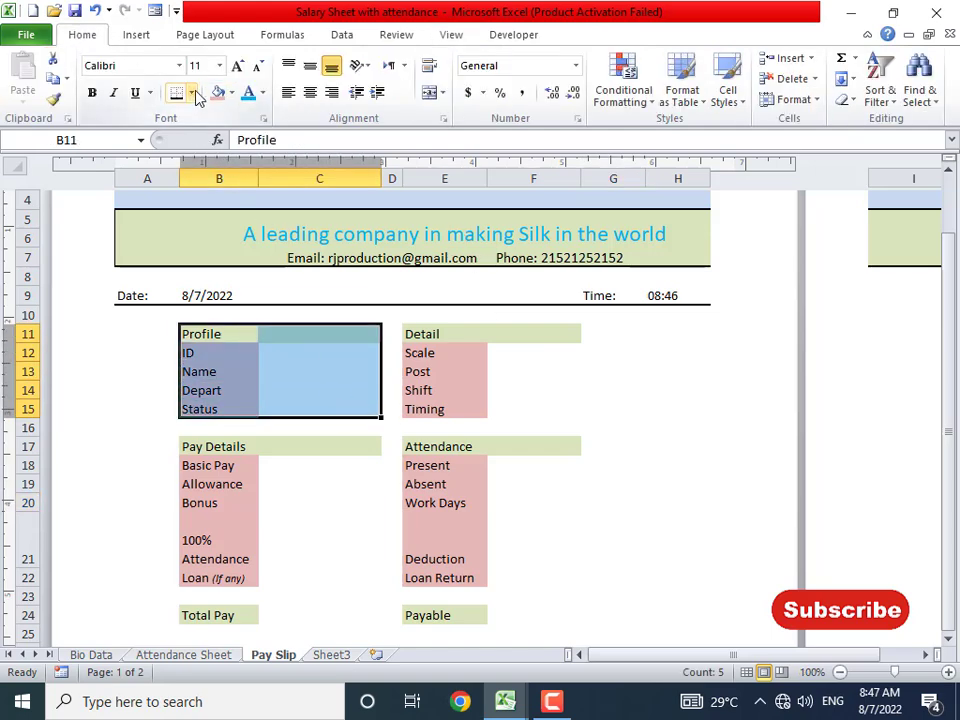
{"action": "left_click", "coordinate": [191, 92]}
{"action": "left_click", "coordinate": [210, 242]}
- Add all borders to the Pay Details and Attendance blocks and the Total Pay and Payable rows
{"action": "left_click_drag", "start_coordinate": [433, 340], "coordinate": [544, 409]}
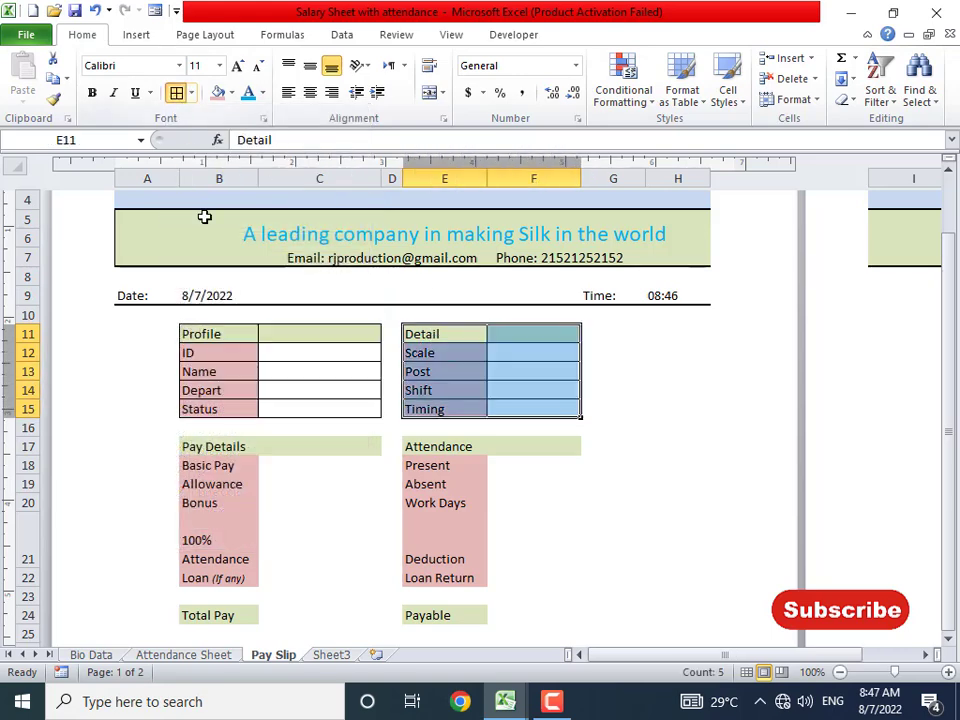
{"action": "scroll", "coordinate": [230, 270], "scroll_direction": "down", "scroll_amount": 2}
{"action": "left_click_drag", "start_coordinate": [227, 324], "coordinate": [350, 460]}
{"action": "left_click", "coordinate": [176, 92]}
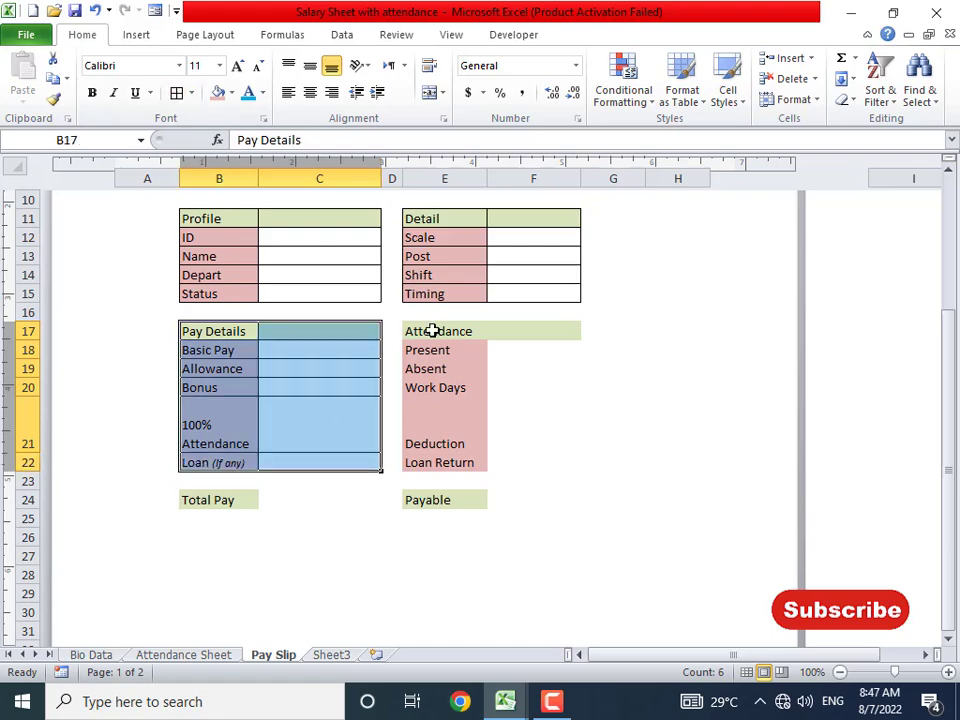
{"action": "left_click_drag", "start_coordinate": [432, 332], "coordinate": [533, 458]}
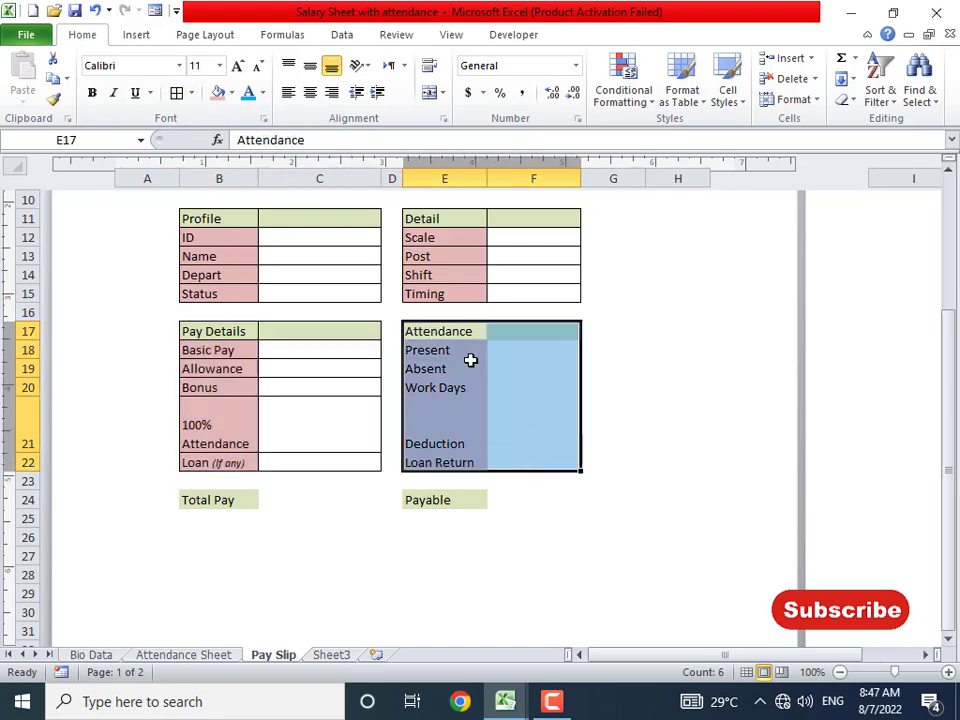
{"action": "left_click", "coordinate": [176, 92]}
{"action": "left_click_drag", "start_coordinate": [236, 499], "coordinate": [334, 506]}
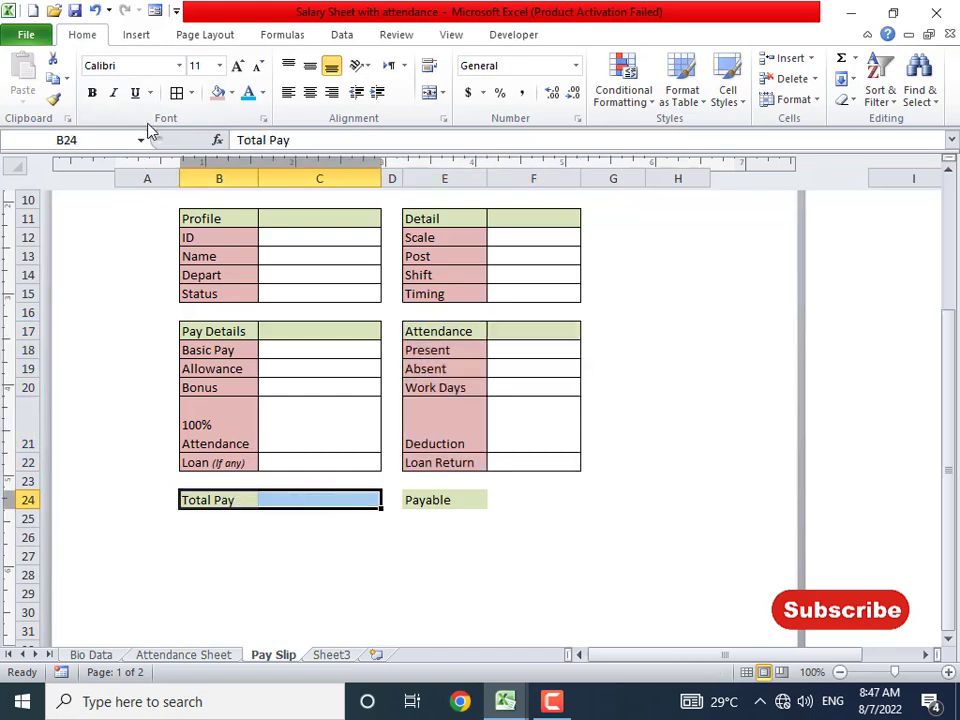
{"action": "left_click", "coordinate": [176, 92]}
{"action": "left_click_drag", "start_coordinate": [429, 499], "coordinate": [545, 502]}
{"action": "left_click", "coordinate": [699, 480]}
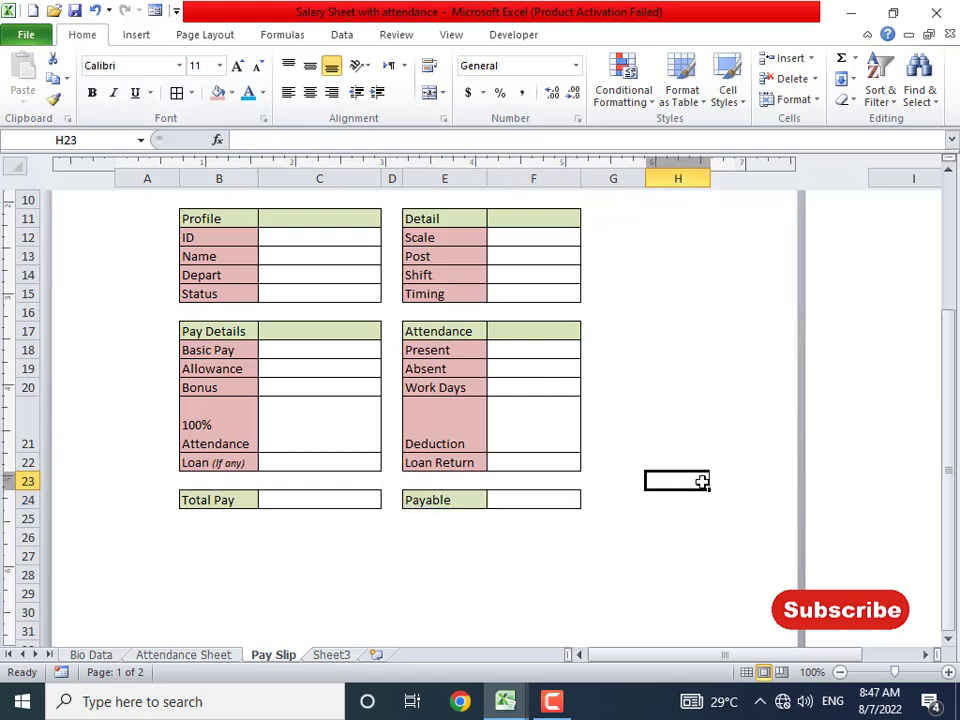
{"action": "scroll", "coordinate": [702, 482], "scroll_direction": "up", "scroll_amount": 4}
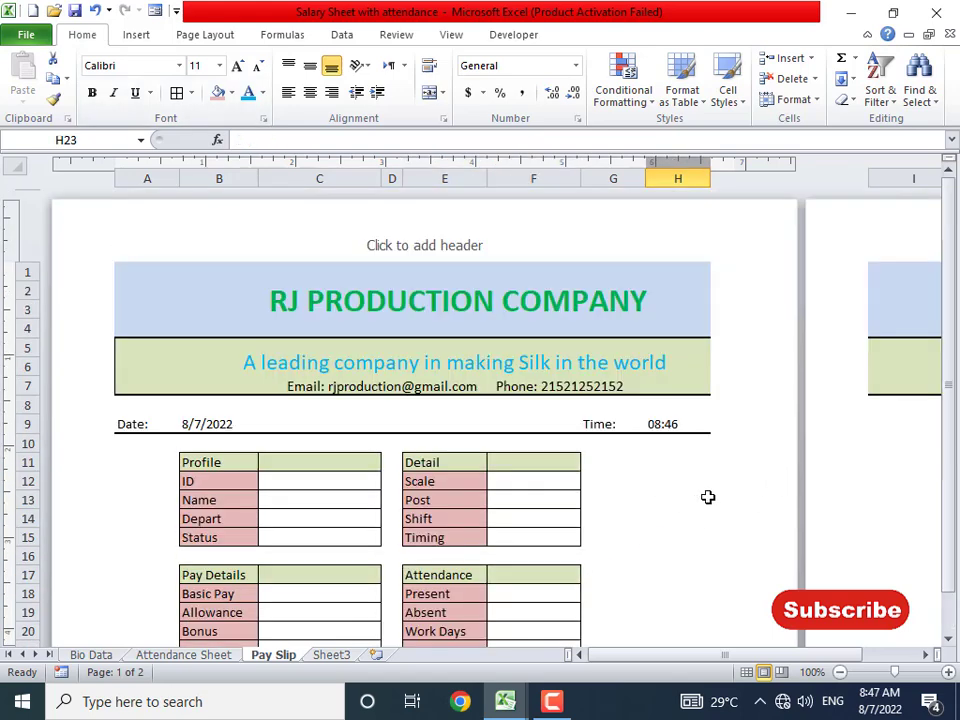
- Widen columns D and F
{"action": "scroll", "coordinate": [707, 497], "scroll_direction": "down", "scroll_amount": 2, "text": "ctrl"}
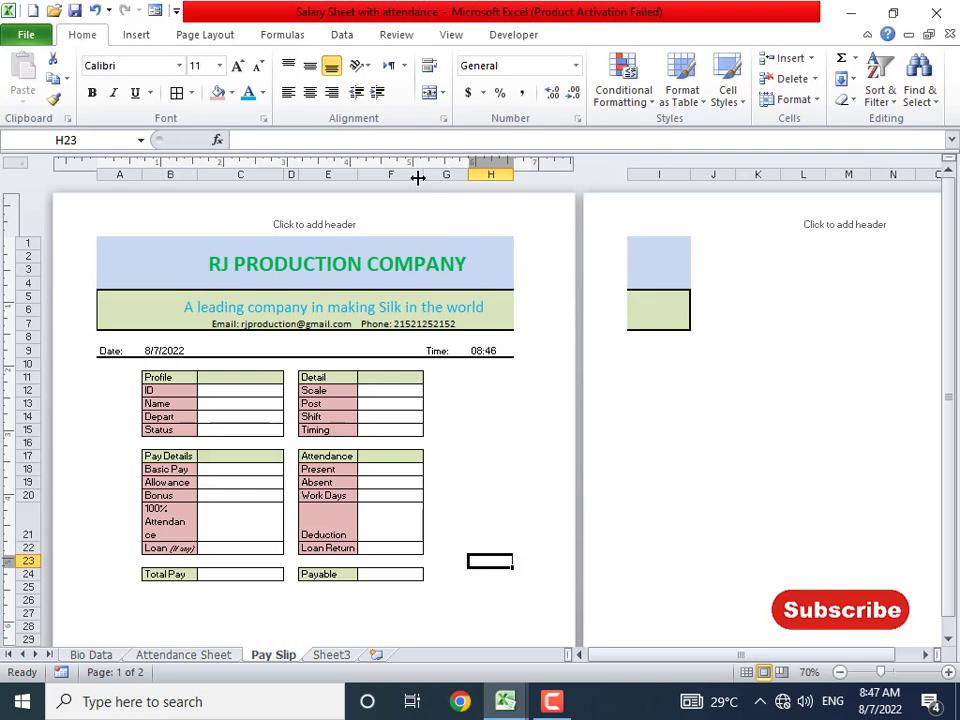
{"action": "left_click_drag", "start_coordinate": [300, 178], "coordinate": [325, 179]}
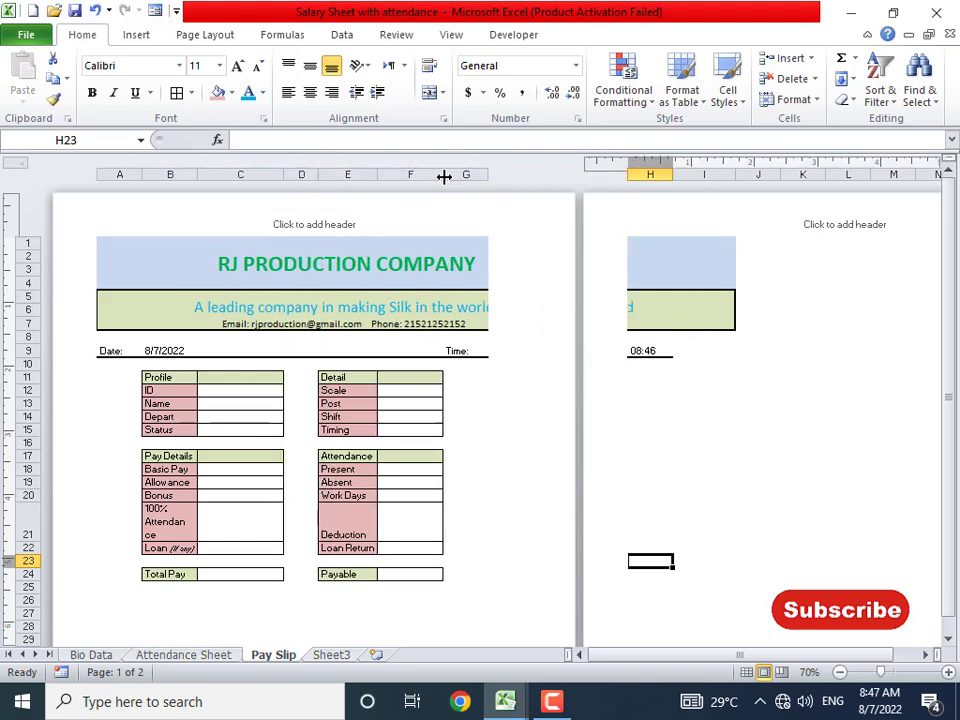
{"action": "left_click_drag", "start_coordinate": [444, 177], "coordinate": [451, 177]}
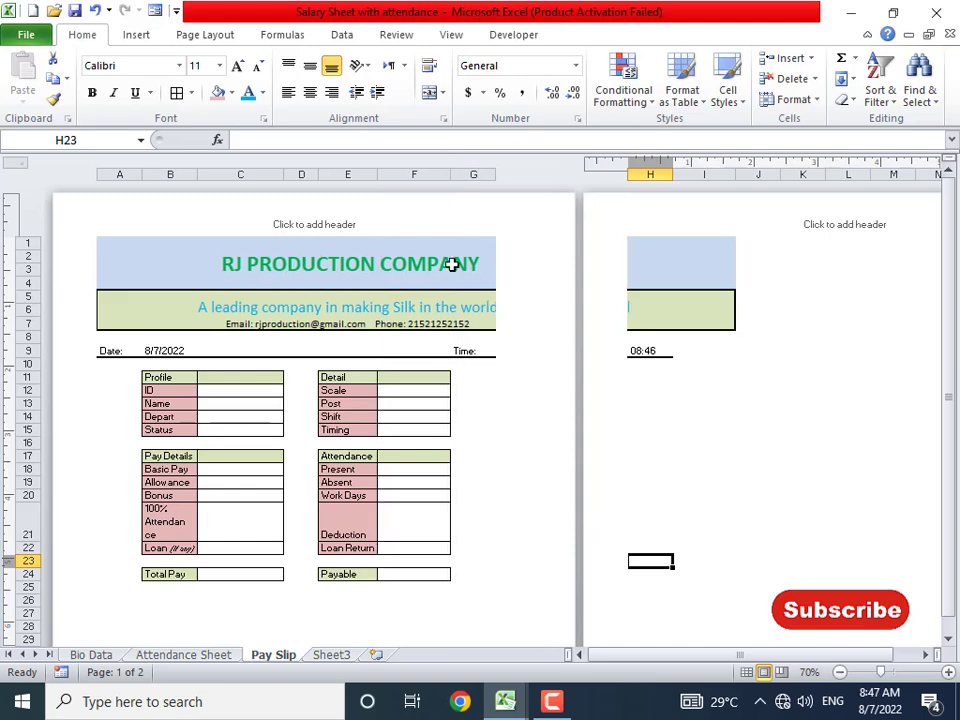
{"action": "scroll", "coordinate": [452, 456], "scroll_direction": "down", "scroll_amount": 1}
{"action": "scroll", "coordinate": [453, 465], "scroll_direction": "up", "scroll_amount": 1}
{"action": "left_click_drag", "start_coordinate": [455, 174], "coordinate": [461, 175]}
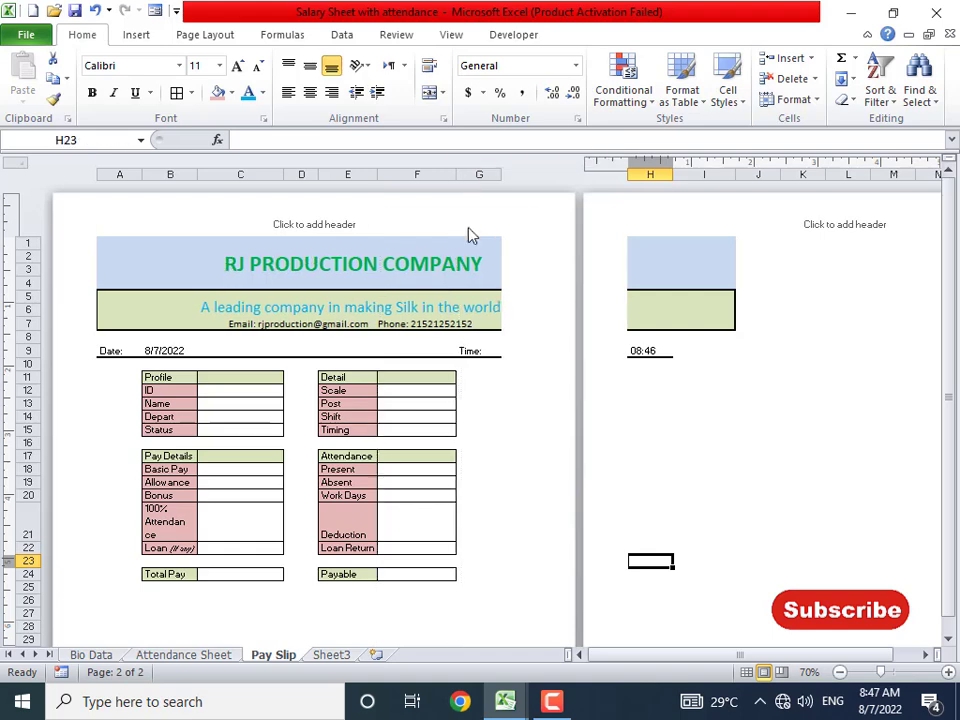
{"action": "left_click", "coordinate": [476, 337]}
- Move the Time: label into F9 and the current time into G9
{"action": "left_click", "coordinate": [476, 350]}
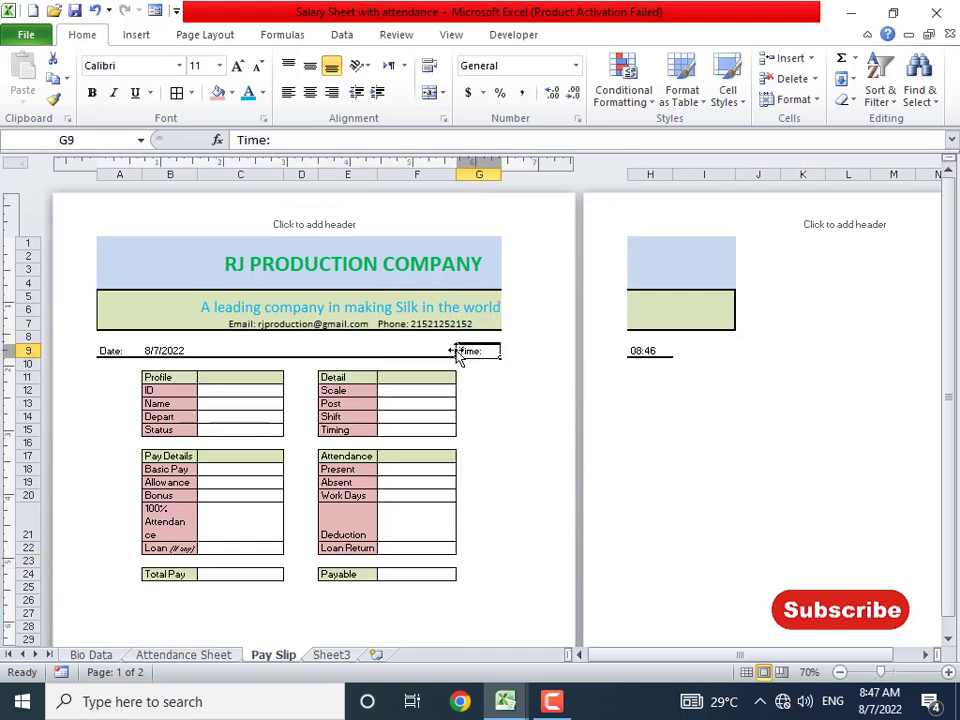
{"action": "left_click_drag", "start_coordinate": [457, 356], "coordinate": [408, 350]}
{"action": "left_click", "coordinate": [640, 355]}
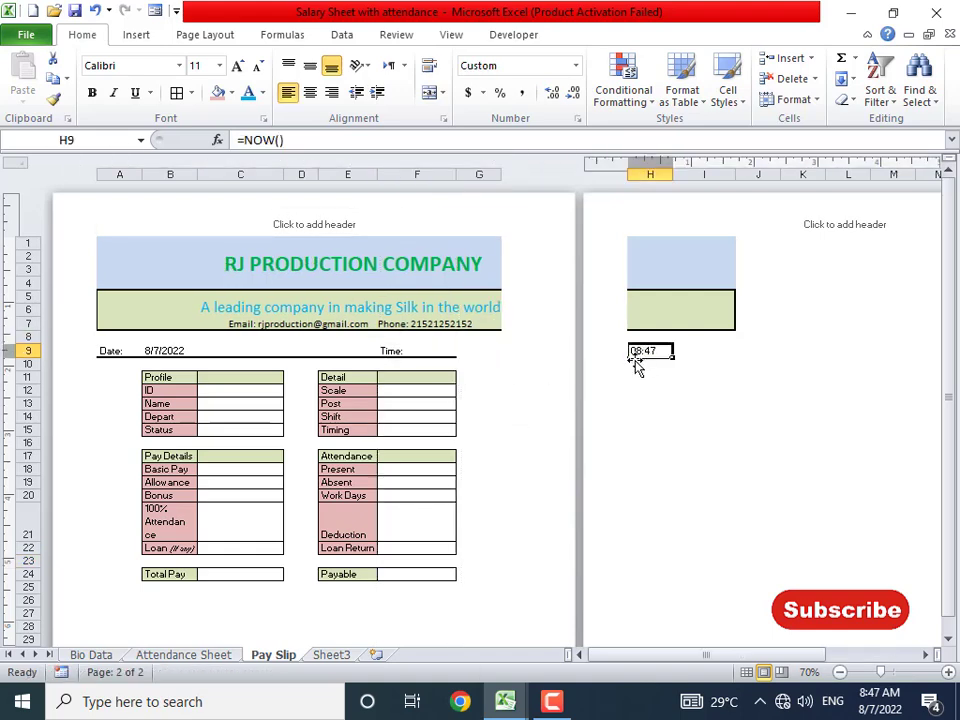
{"action": "left_click_drag", "start_coordinate": [627, 349], "coordinate": [509, 358]}
- Delete the two empty leftover columns starting at column H
{"action": "left_click", "coordinate": [677, 283]}
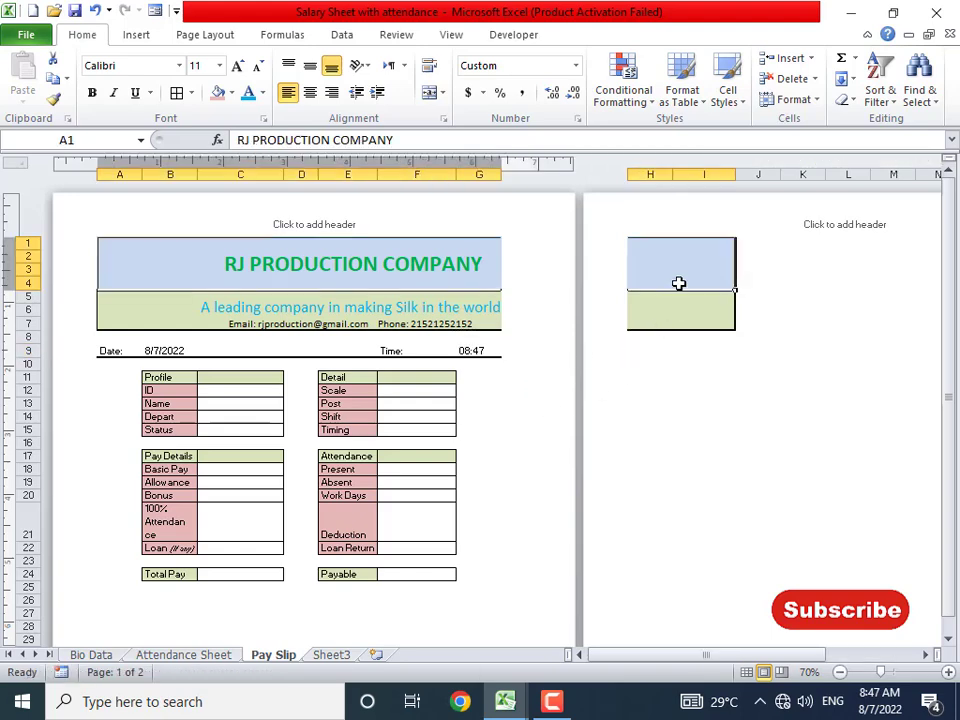
{"action": "left_click", "coordinate": [657, 166]}
{"action": "key", "text": "ctrl+minus"}
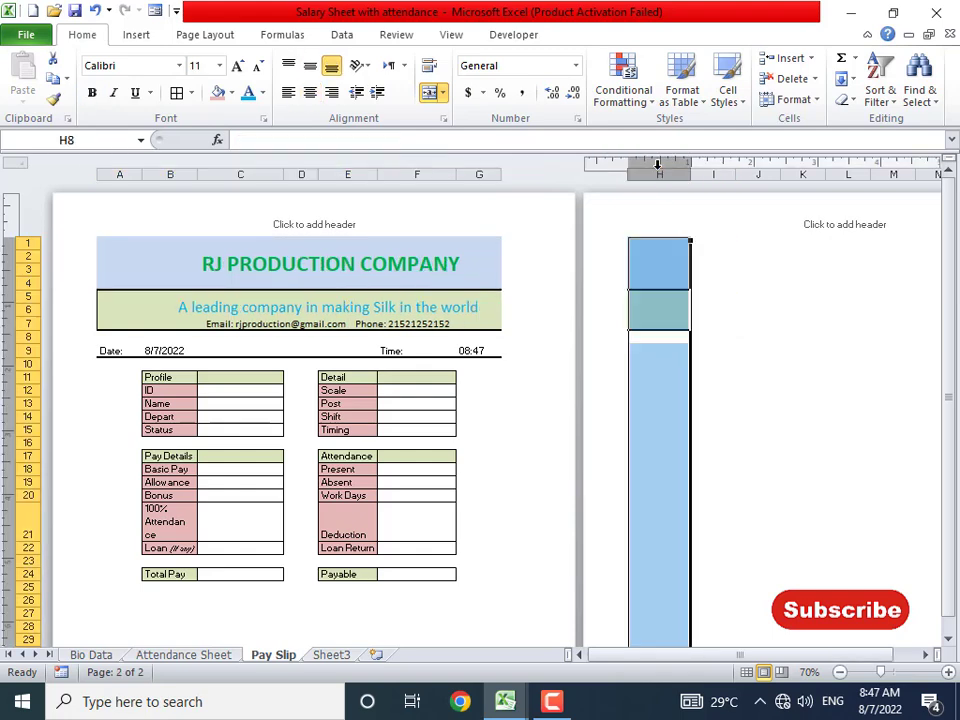
{"action": "key", "text": "ctrl+minus"}
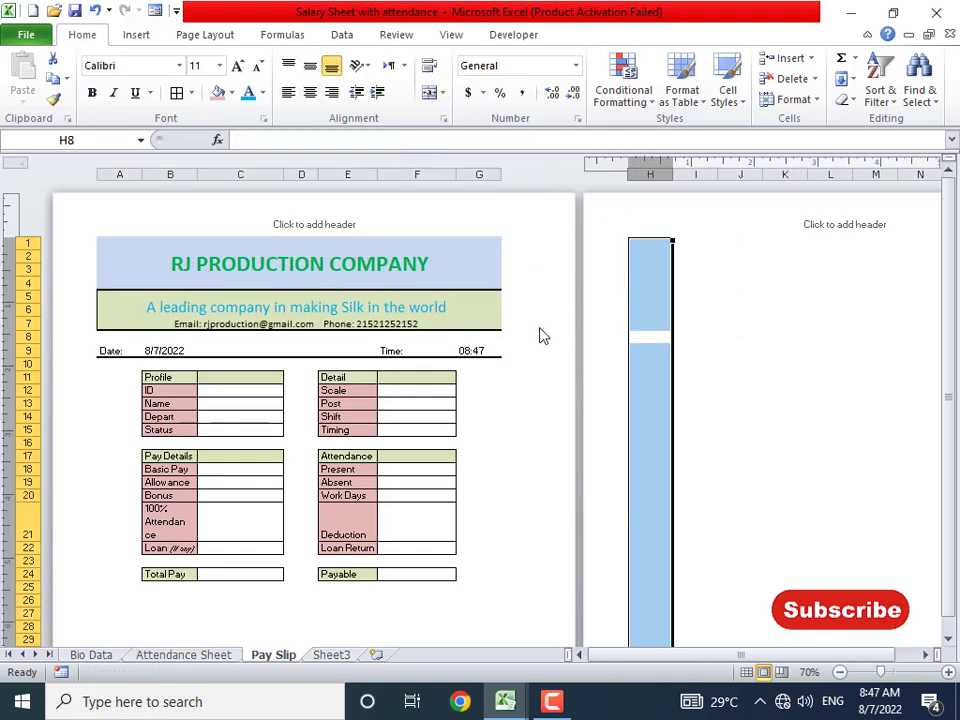
- Check the resized form, then switch to the finished Salary Sheet workbook
{"action": "left_click", "coordinate": [439, 264]}
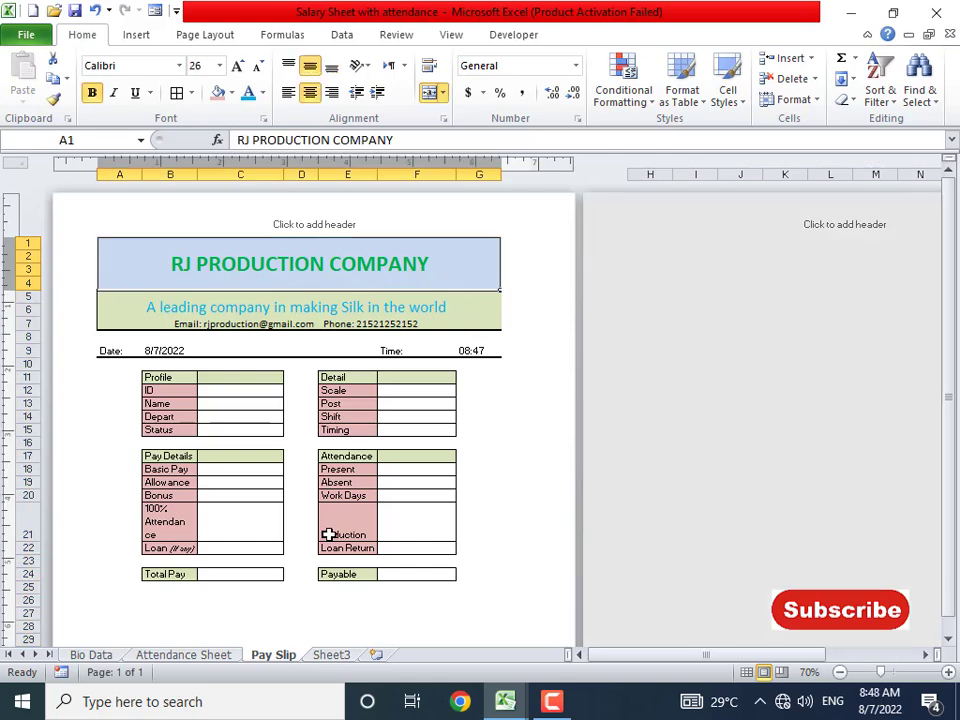
{"action": "scroll", "coordinate": [328, 535], "scroll_direction": "up", "scroll_amount": 2, "text": "ctrl"}
{"action": "scroll", "coordinate": [466, 522], "scroll_direction": "down", "scroll_amount": 5}
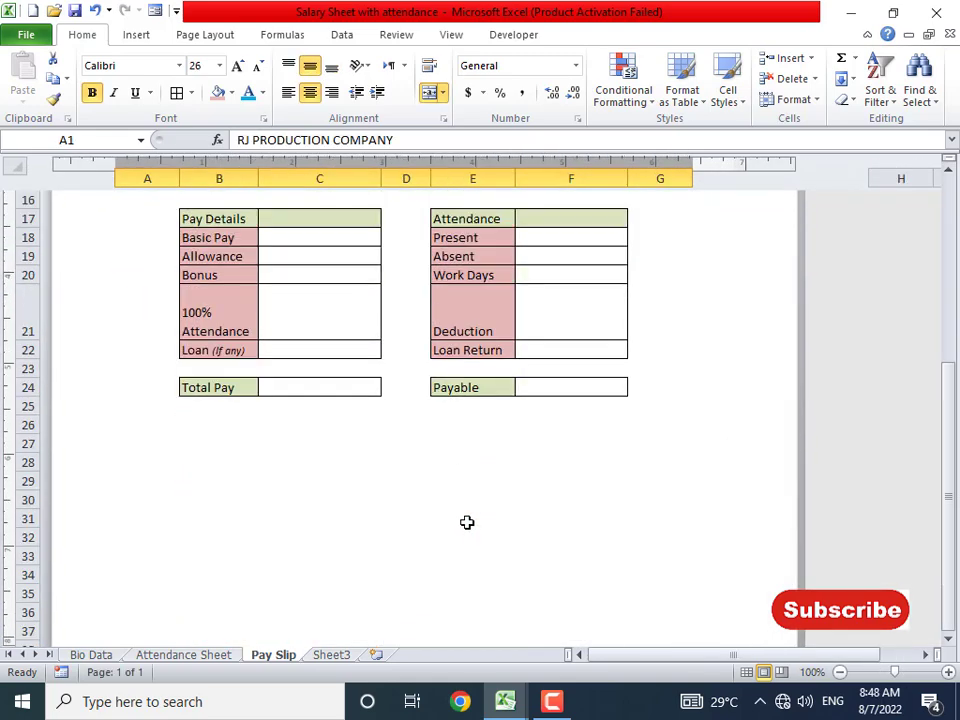
{"action": "scroll", "coordinate": [466, 522], "scroll_direction": "up", "scroll_amount": 5}
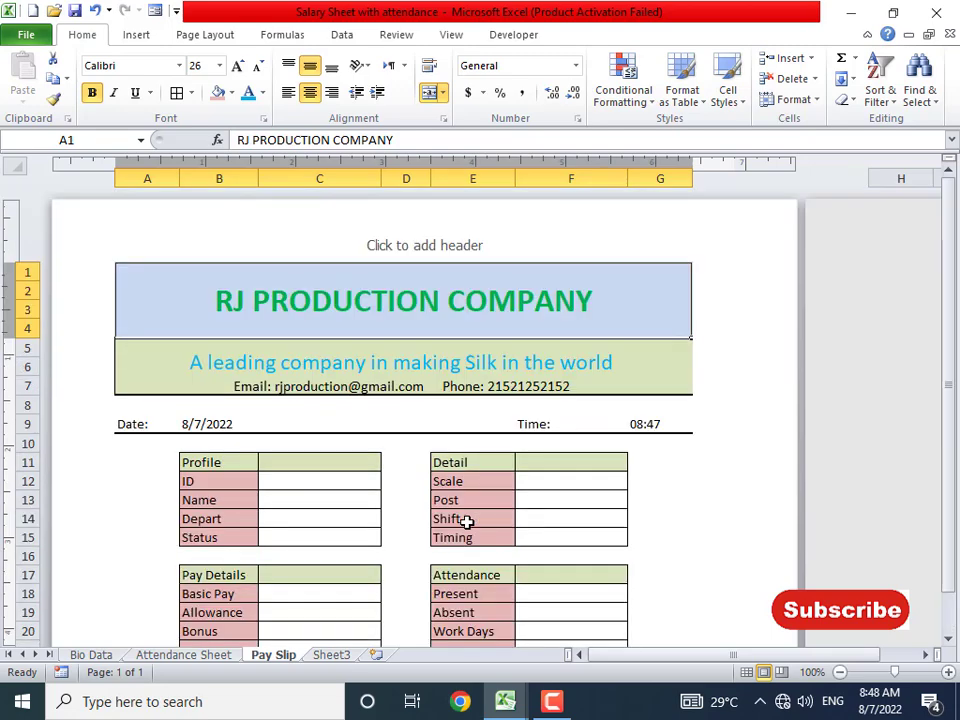
{"action": "scroll", "coordinate": [466, 522], "scroll_direction": "down", "scroll_amount": 3}
{"action": "key", "text": "alt+Tab"}
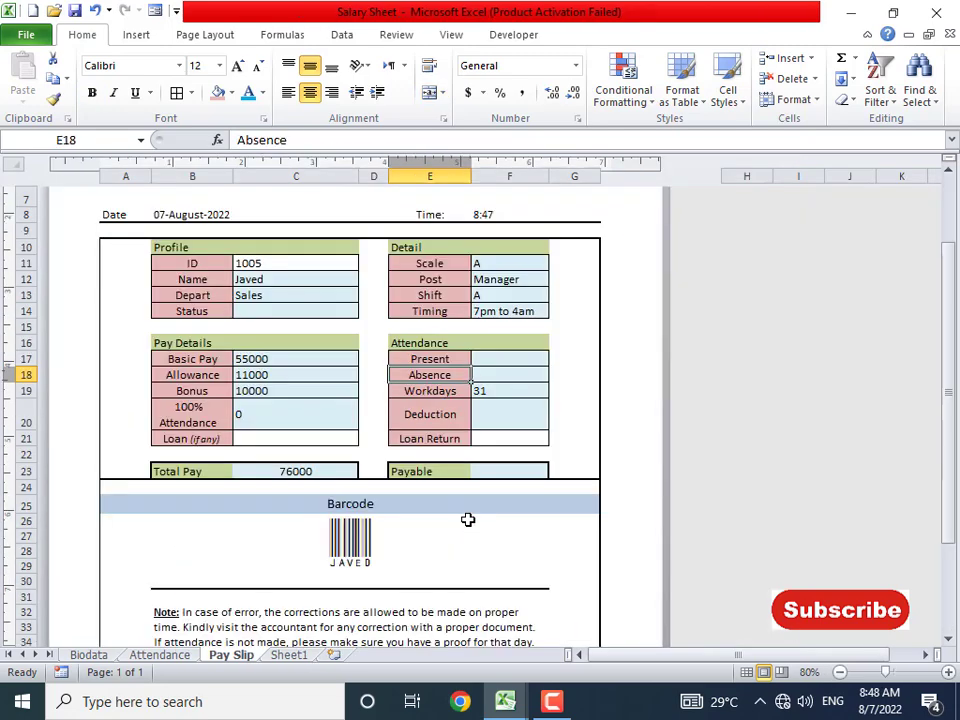
- Compare with the finished Salary Sheet and trial-select the form area in the new workbook
{"action": "scroll", "coordinate": [469, 516], "scroll_direction": "down", "scroll_amount": 3}
{"action": "scroll", "coordinate": [469, 516], "scroll_direction": "up", "scroll_amount": 2}
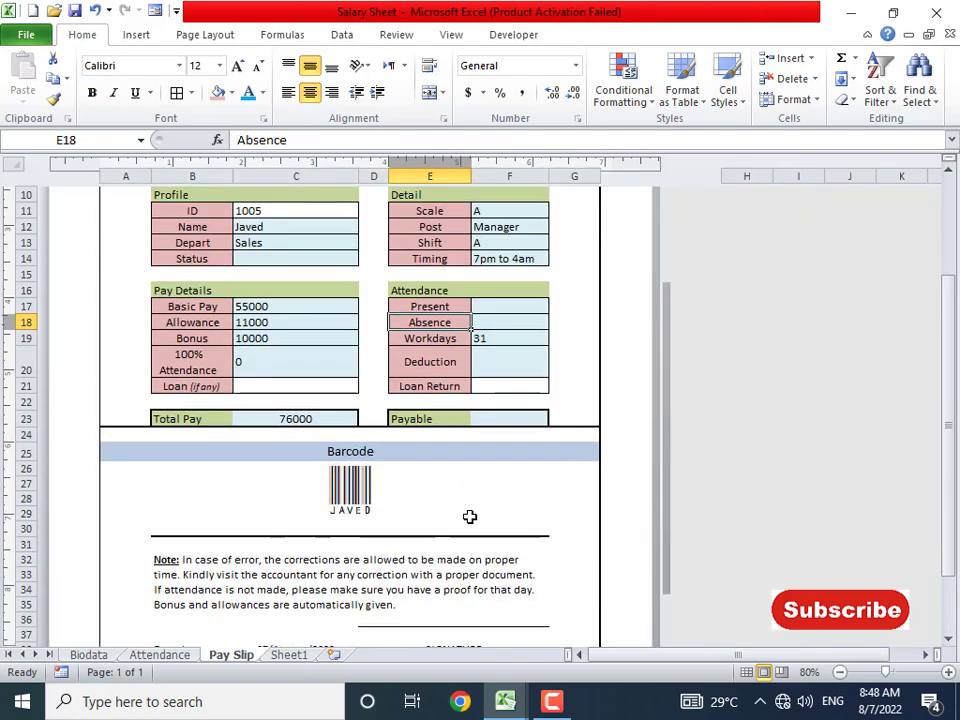
{"action": "scroll", "coordinate": [426, 358], "scroll_direction": "up", "scroll_amount": 2}
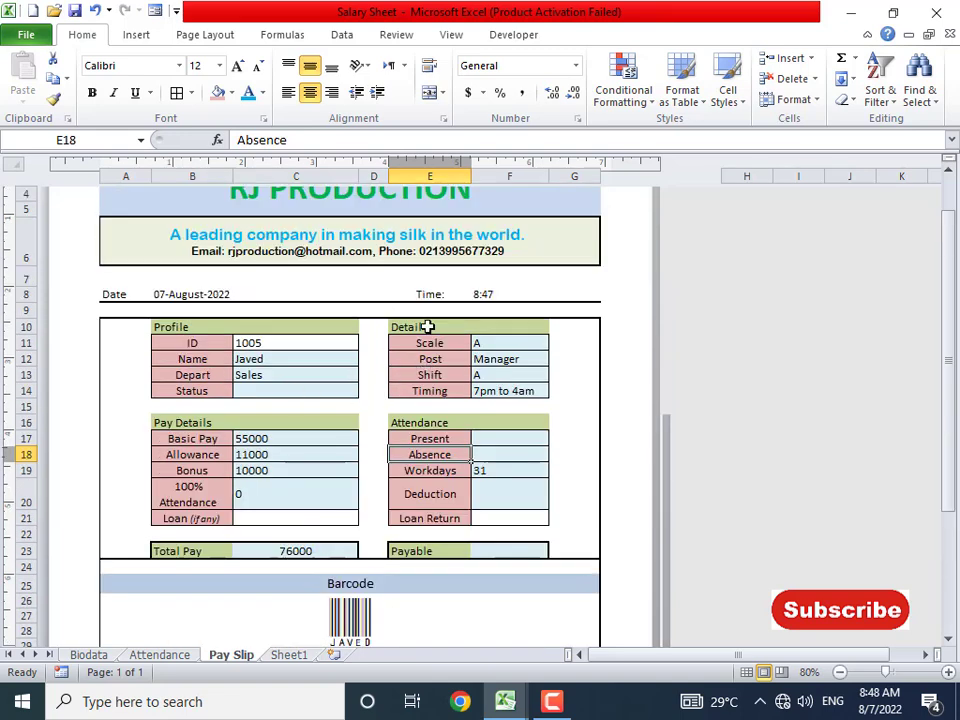
{"action": "key", "text": "alt+Tab"}
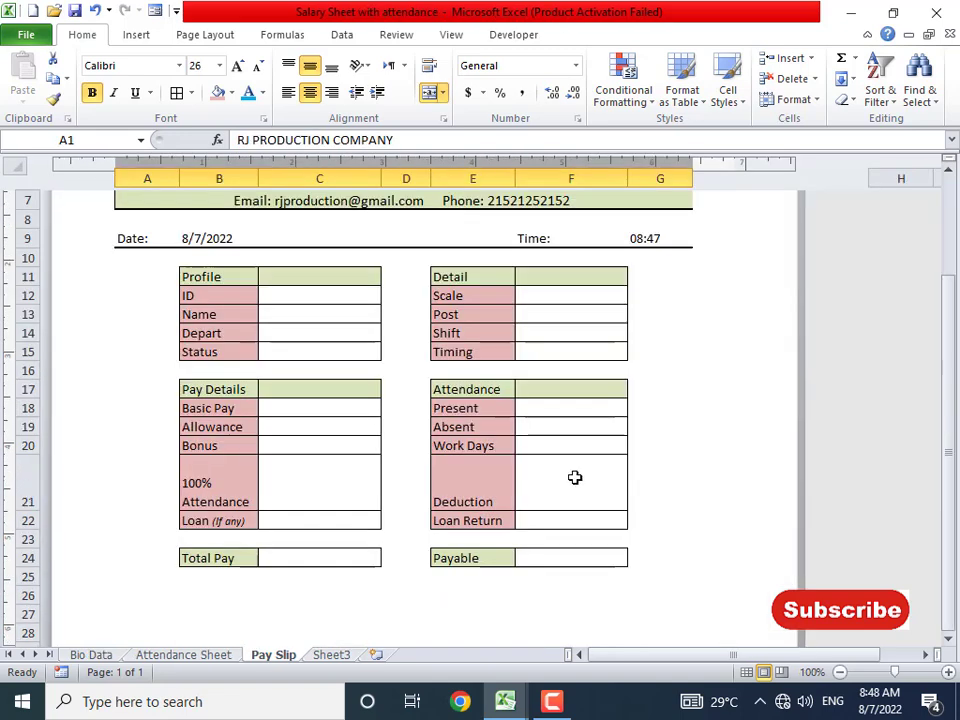
{"action": "left_click", "coordinate": [130, 266]}
{"action": "left_click_drag", "start_coordinate": [130, 275], "coordinate": [570, 577]}
{"action": "left_click", "coordinate": [194, 351]}
{"action": "key", "text": "alt+Tab"}
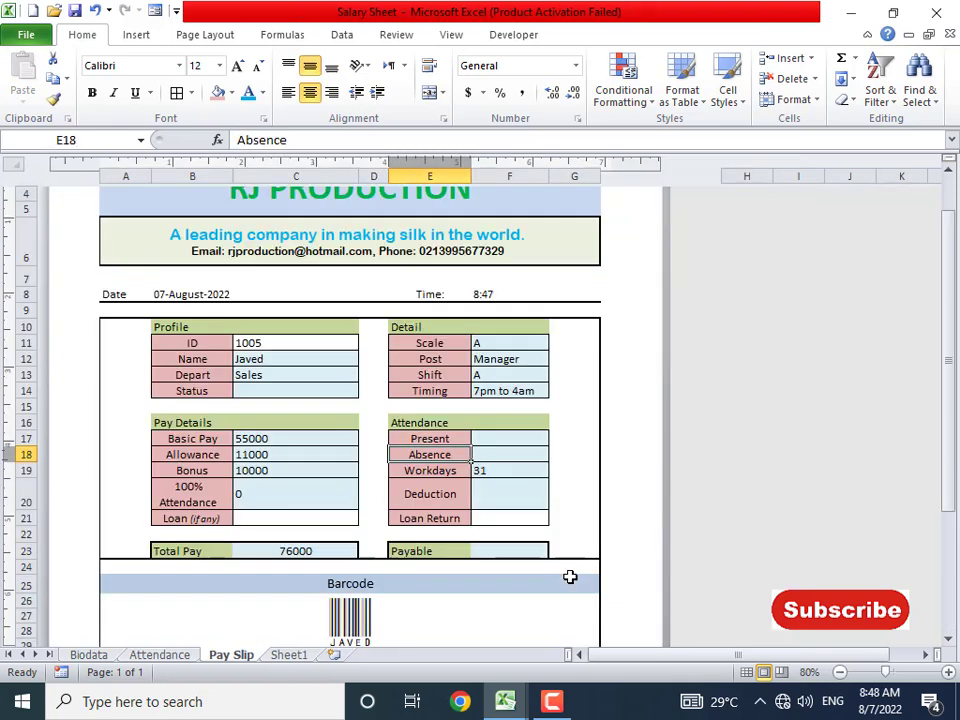
{"action": "key", "text": "alt+Tab"}
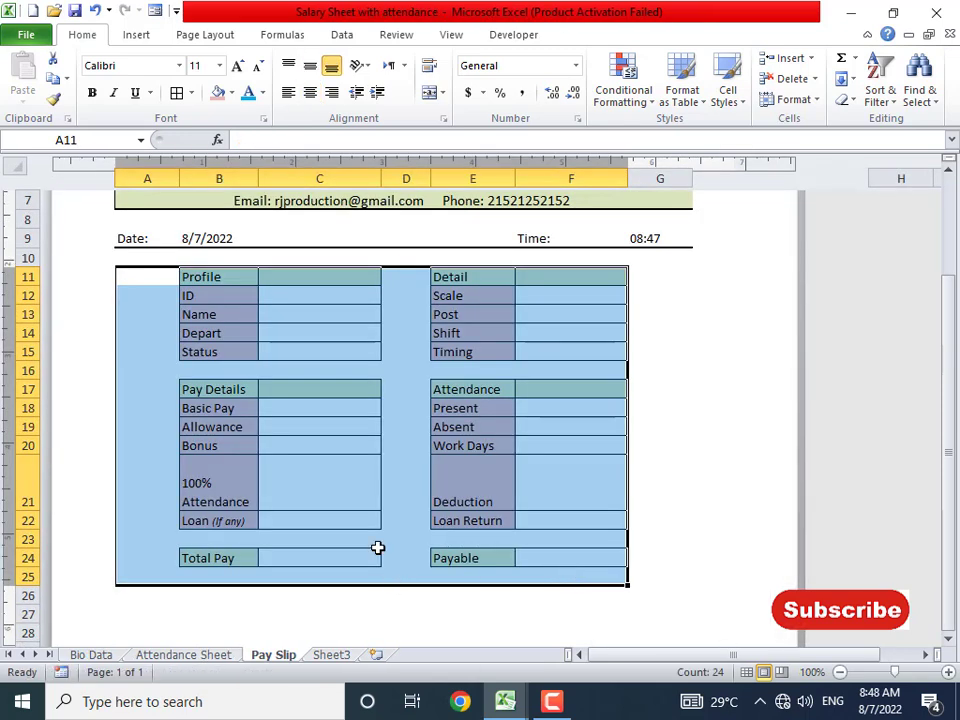
{"action": "left_click", "coordinate": [150, 282]}
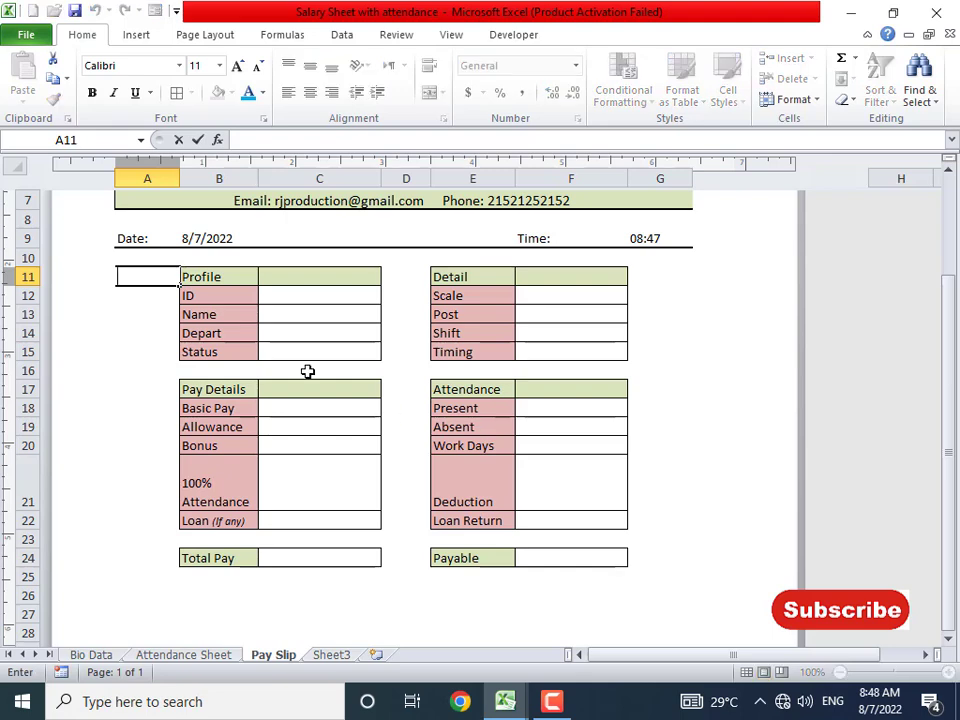
{"action": "left_click", "coordinate": [309, 371]}
- Put a thick box border around the form block A11:G24
{"action": "left_click_drag", "start_coordinate": [150, 269], "coordinate": [665, 566]}
{"action": "left_click", "coordinate": [191, 92]}
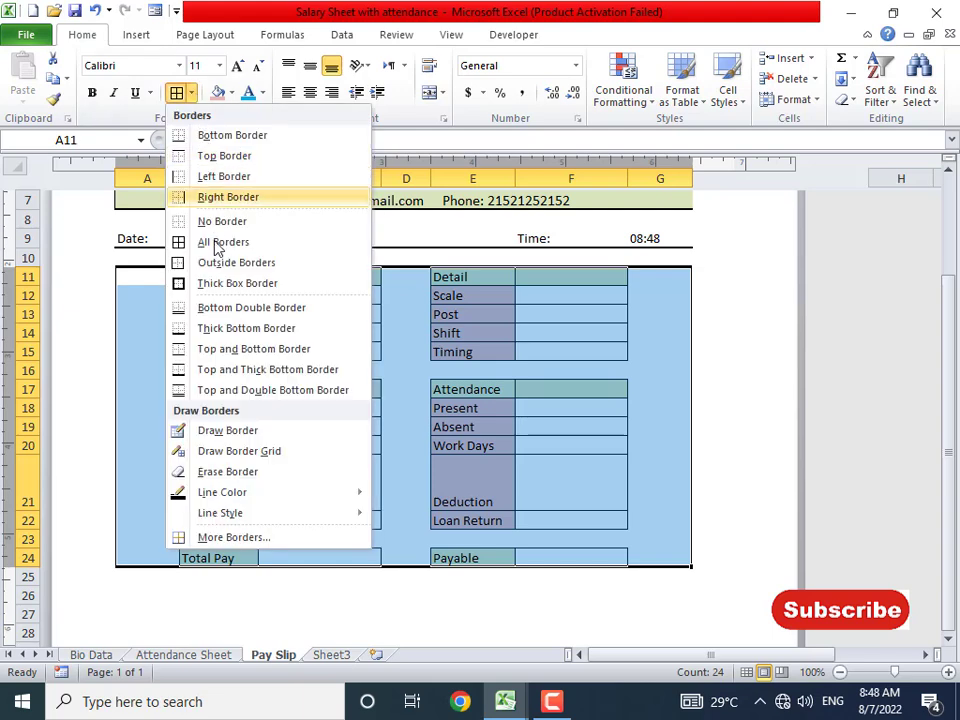
{"action": "left_click", "coordinate": [216, 283]}
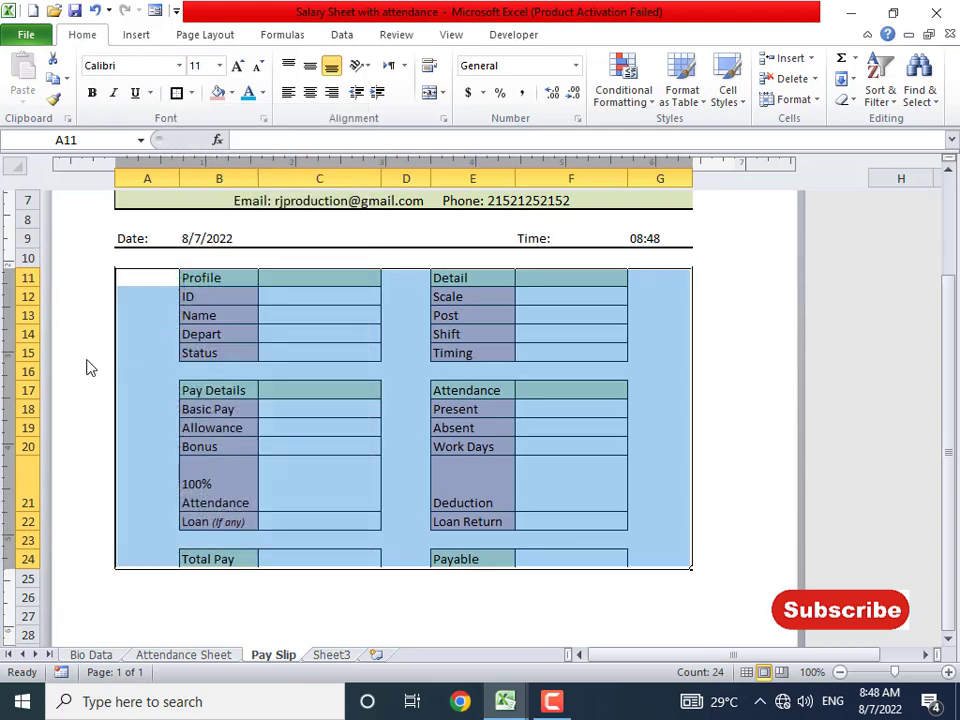
{"action": "left_click", "coordinate": [150, 391]}
{"action": "scroll", "coordinate": [451, 535], "scroll_direction": "down", "scroll_amount": 1}
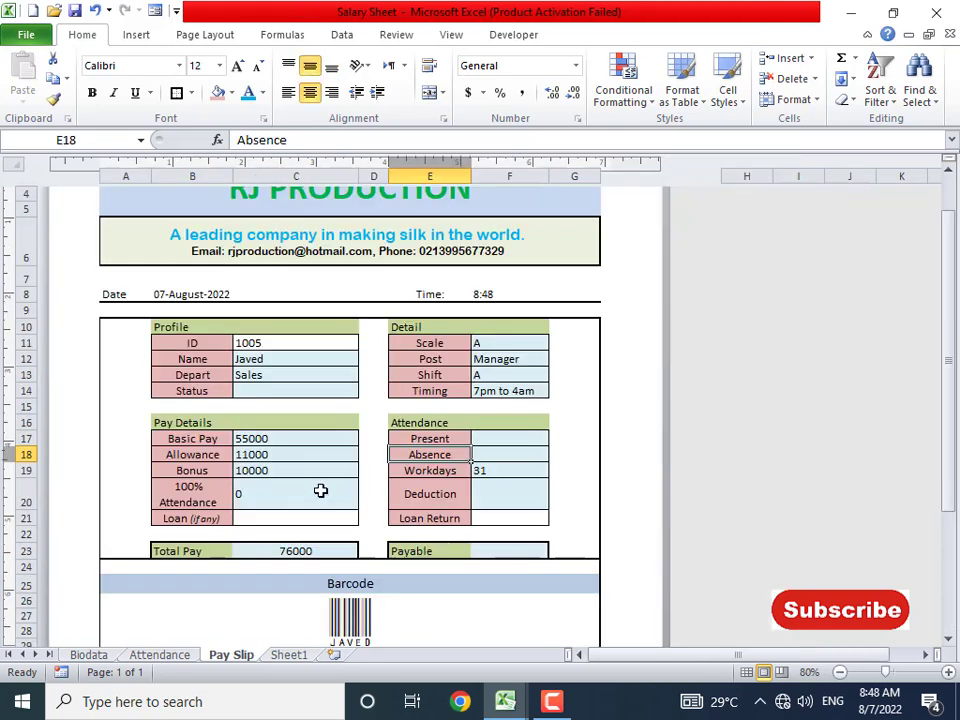
- Merge and centre A27:G27 and enter the heading BARCODE
{"action": "scroll", "coordinate": [351, 456], "scroll_direction": "down", "scroll_amount": 3}
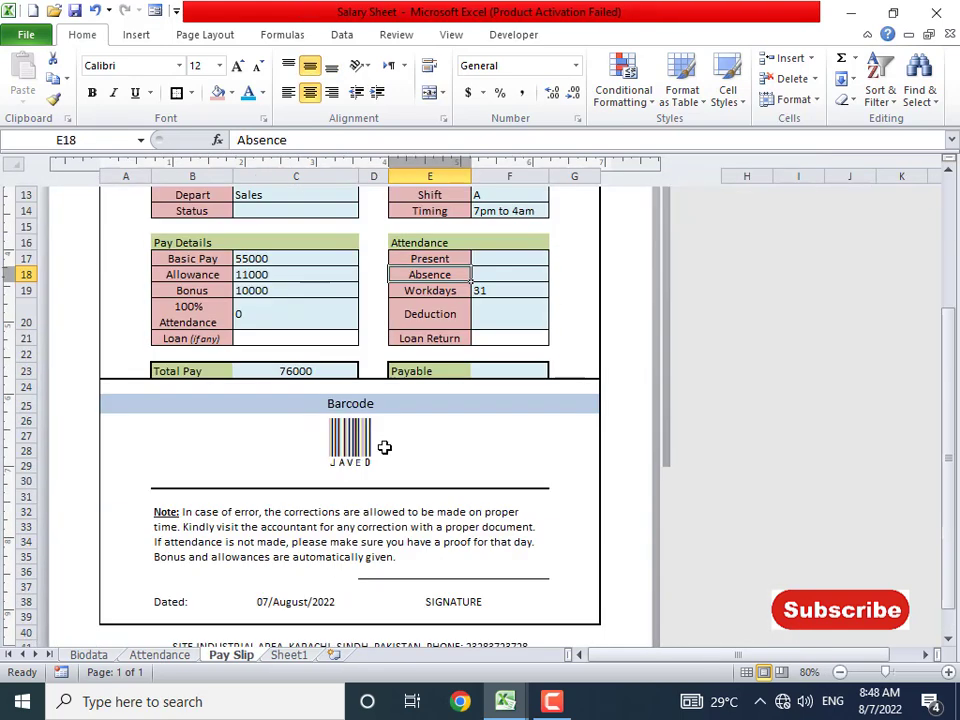
{"action": "scroll", "coordinate": [424, 388], "scroll_direction": "down", "scroll_amount": 2}
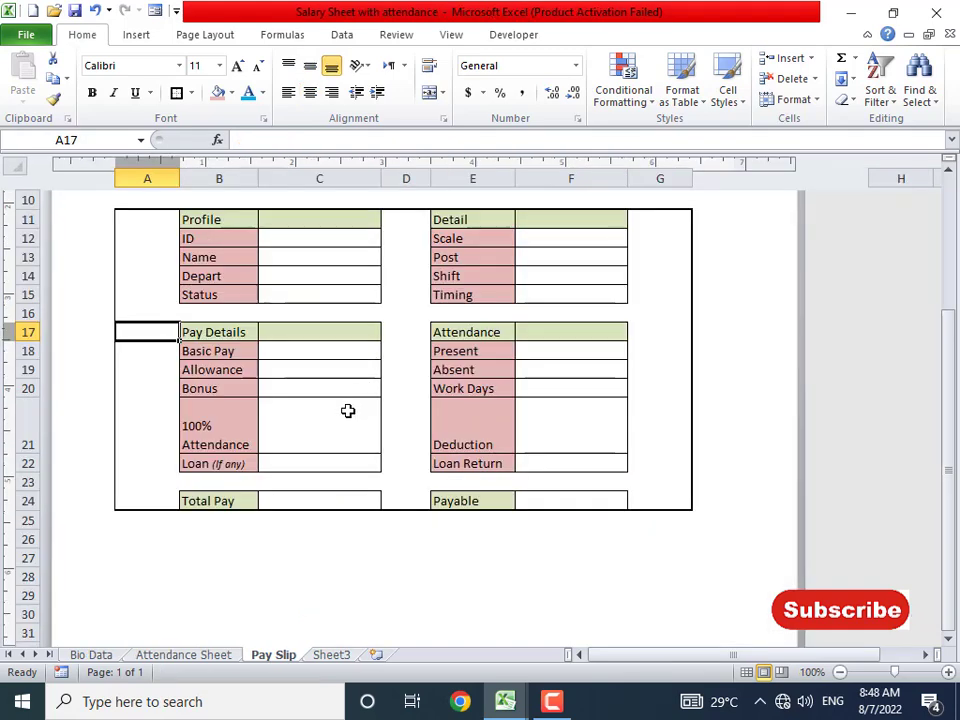
{"action": "scroll", "coordinate": [347, 409], "scroll_direction": "down", "scroll_amount": 2}
{"action": "left_click", "coordinate": [370, 458]}
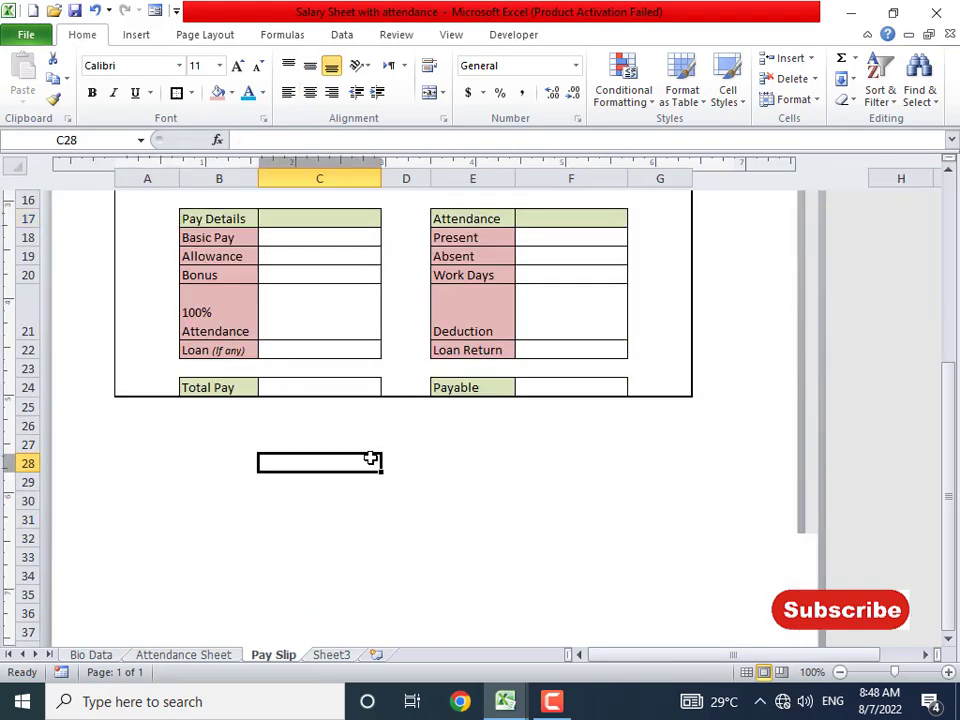
{"action": "left_click", "coordinate": [311, 412]}
{"action": "left_click", "coordinate": [150, 441]}
{"action": "left_click_drag", "start_coordinate": [150, 441], "coordinate": [684, 443]}
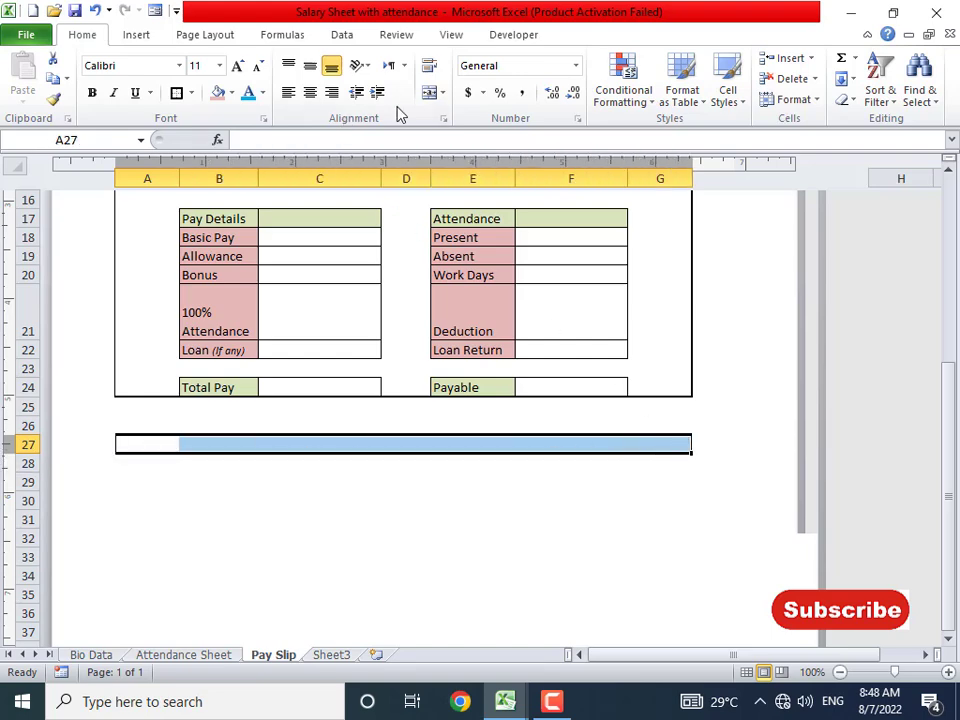
{"action": "left_click", "coordinate": [429, 92]}
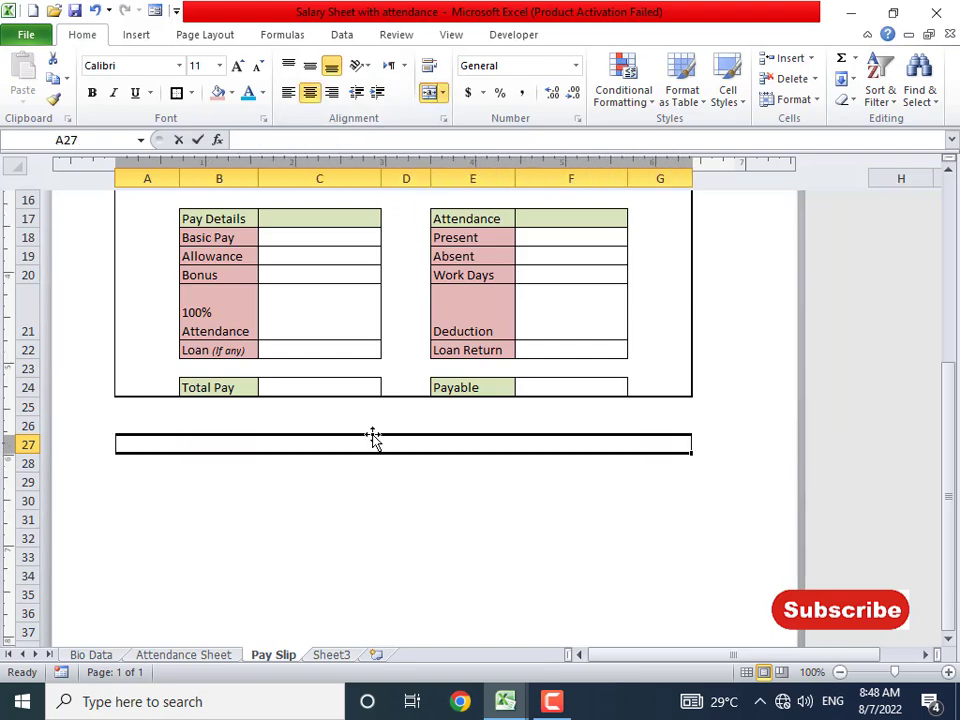
{"action": "type", "text": "BARCODE"}
{"action": "key", "text": "Return"}
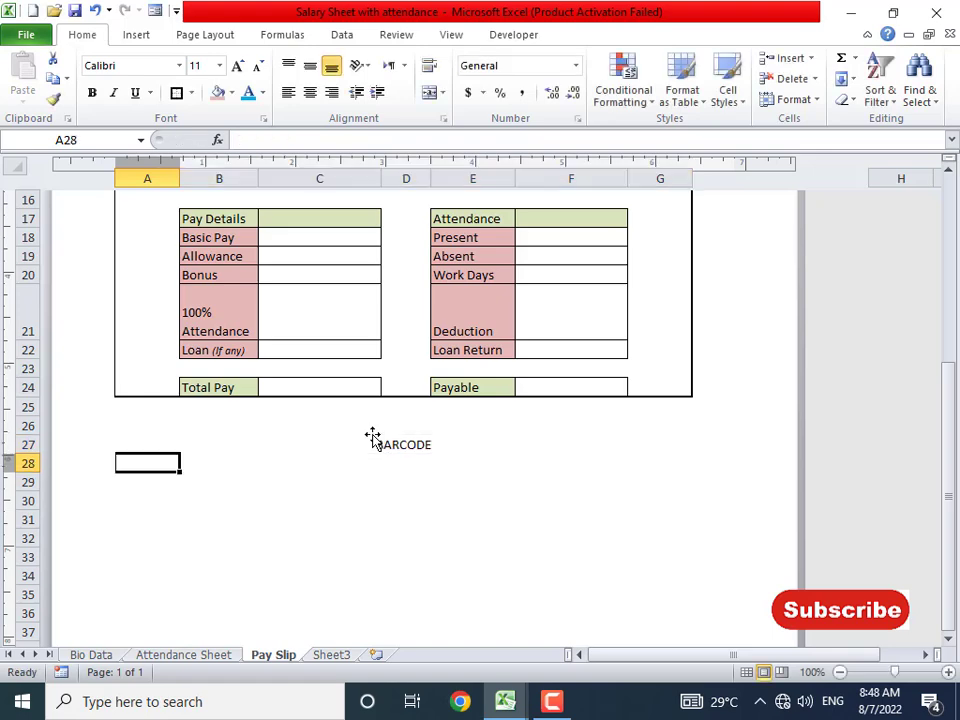
- Format the BARCODE heading as 12-point black text on a light-blue fill
{"action": "left_click", "coordinate": [375, 445]}
{"action": "left_click", "coordinate": [237, 65]}
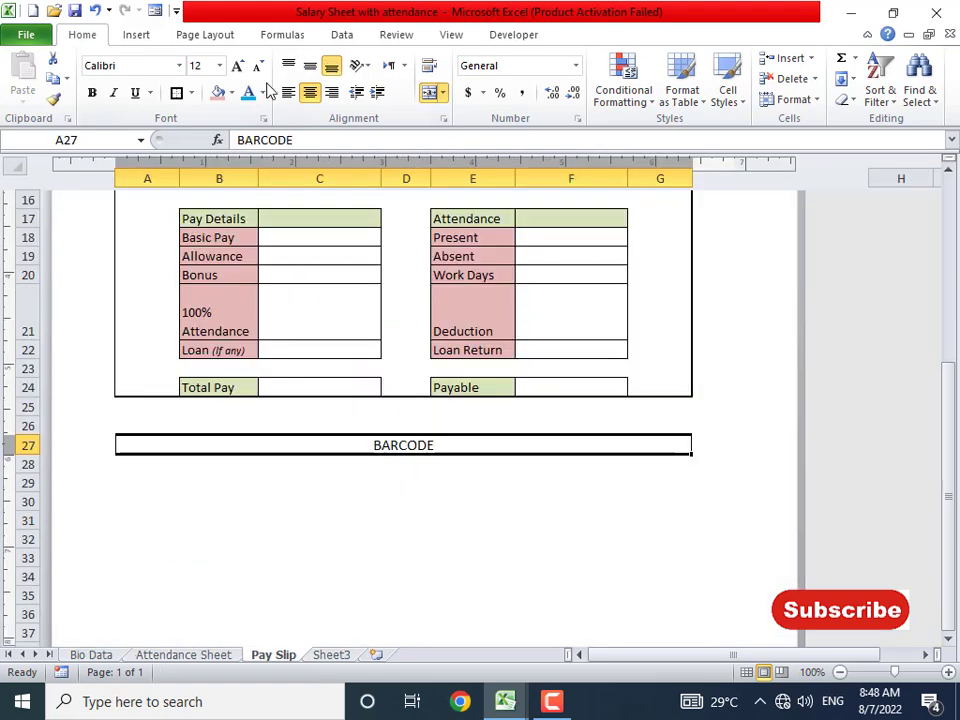
{"action": "left_click", "coordinate": [263, 92]}
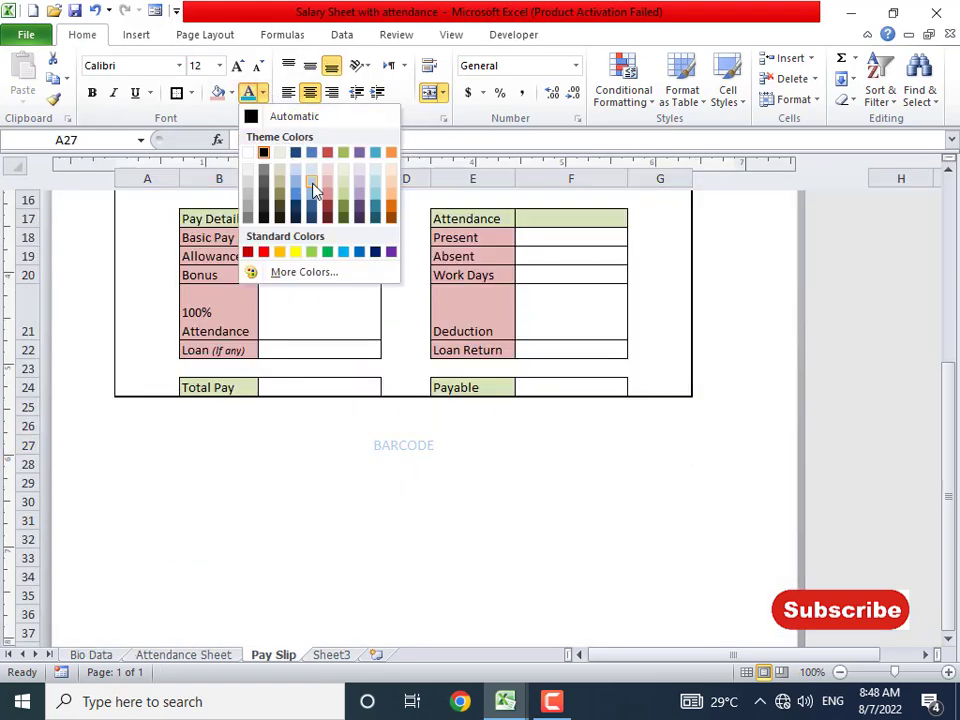
{"action": "left_click", "coordinate": [263, 152]}
{"action": "left_click", "coordinate": [231, 92]}
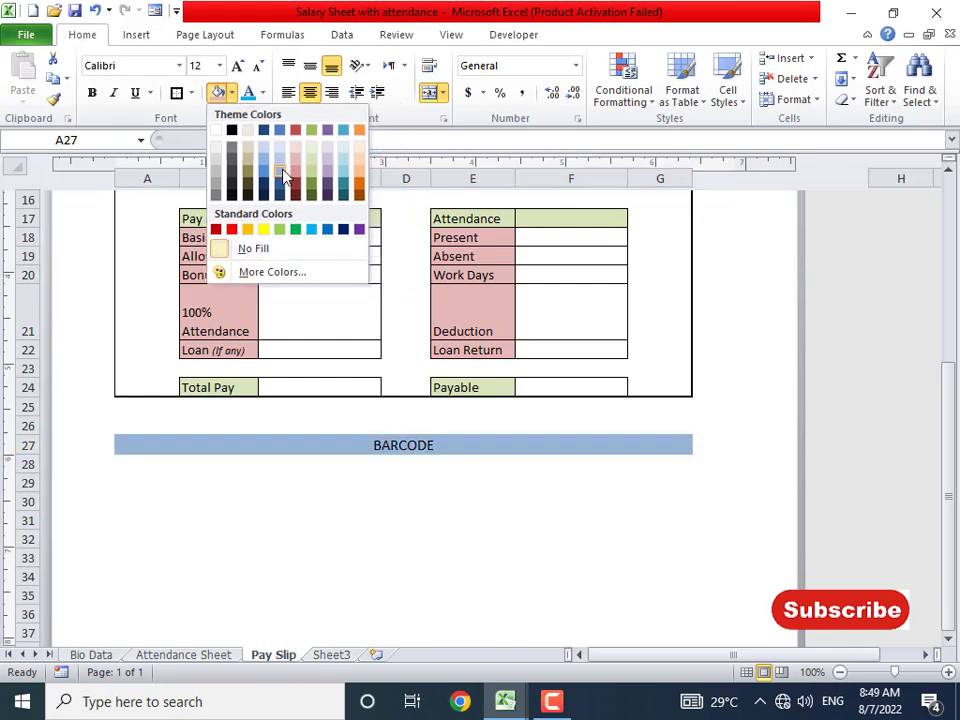
{"action": "left_click", "coordinate": [367, 467]}
- Inspect the finished slip's barcode and Note cells, then select B29 below the BARCODE bar
{"action": "scroll", "coordinate": [367, 463], "scroll_direction": "down", "scroll_amount": 1}
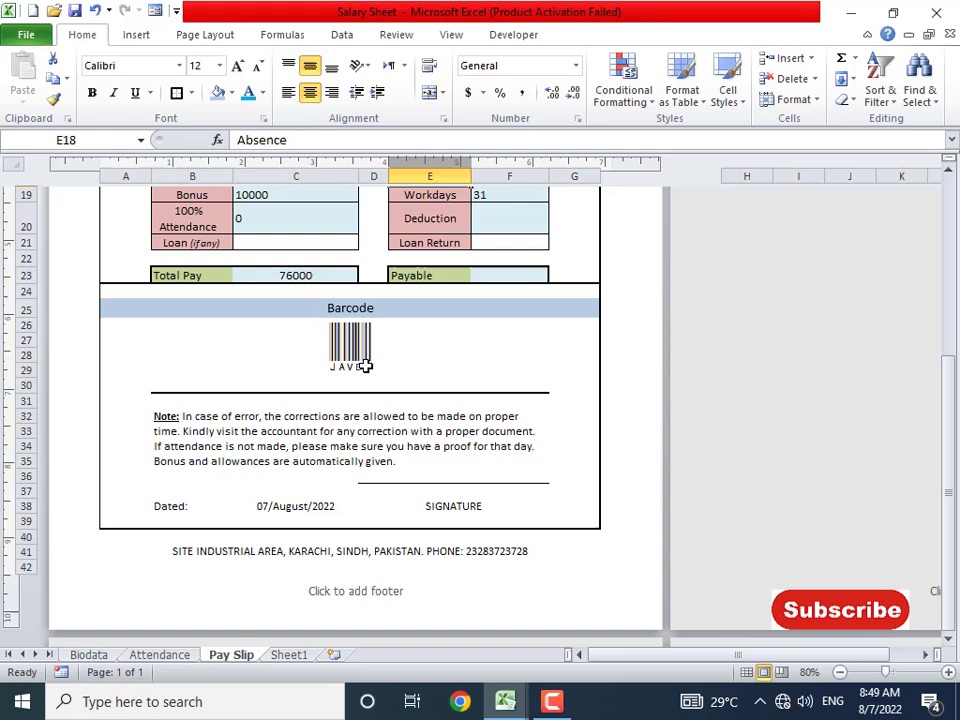
{"action": "left_click", "coordinate": [358, 349]}
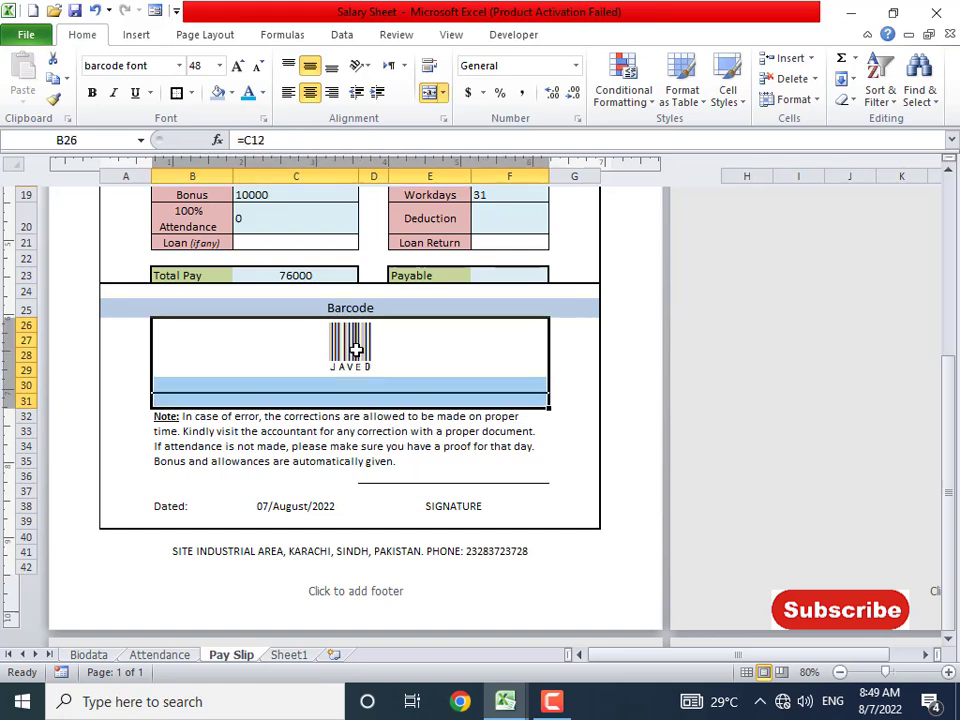
{"action": "left_click", "coordinate": [206, 339]}
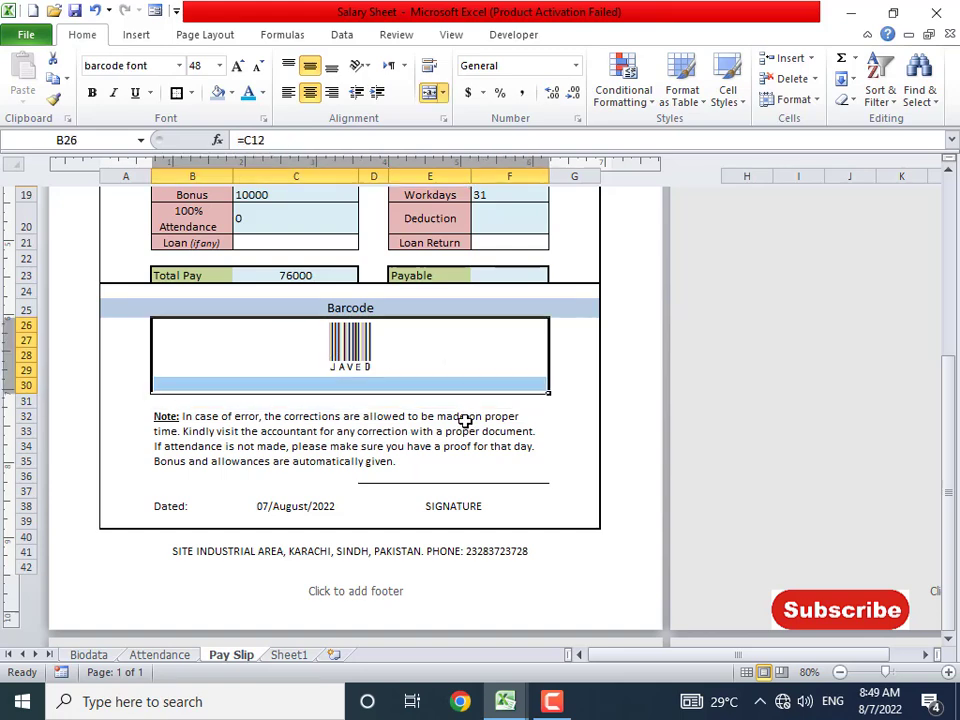
{"action": "left_click", "coordinate": [364, 431]}
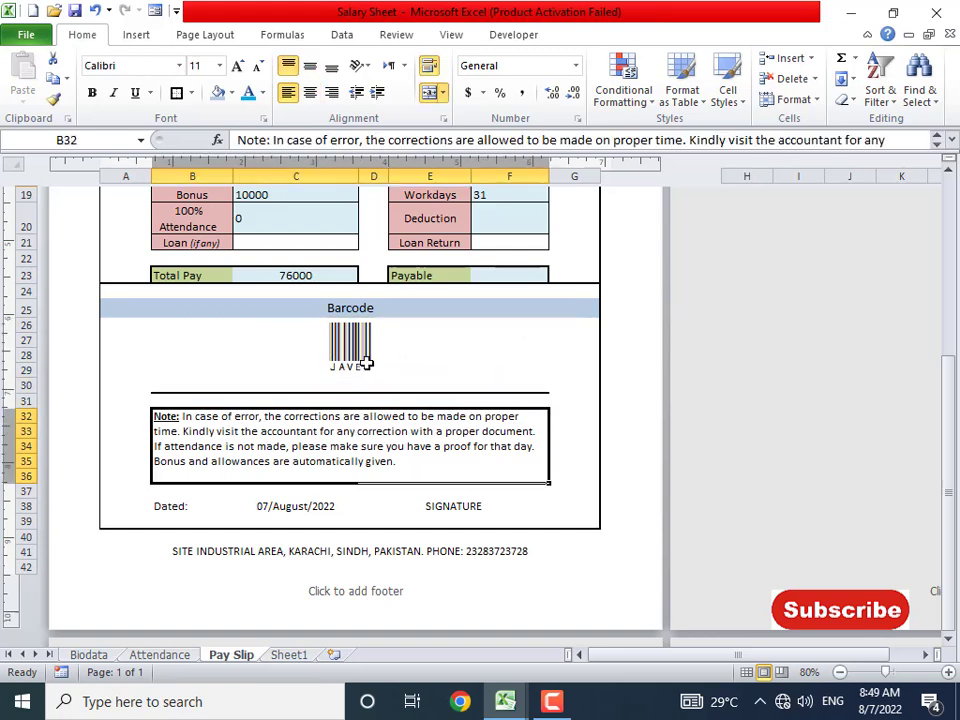
{"action": "left_click", "coordinate": [370, 362]}
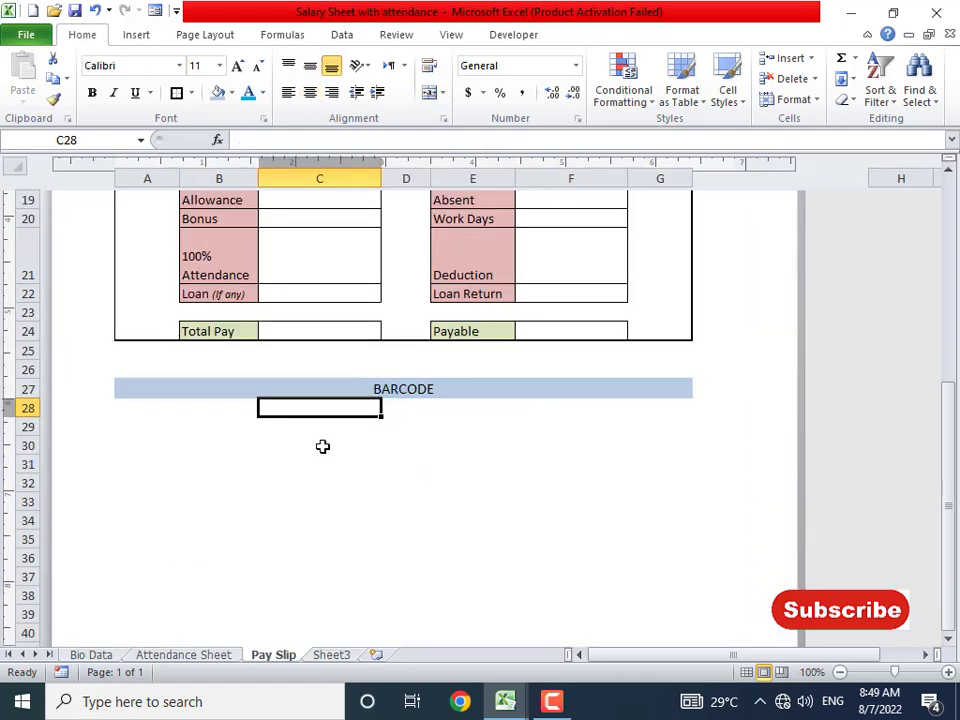
{"action": "scroll", "coordinate": [321, 445], "scroll_direction": "down", "scroll_amount": 3}
{"action": "scroll", "coordinate": [310, 437], "scroll_direction": "down", "scroll_amount": 1}
{"action": "scroll", "coordinate": [310, 437], "scroll_direction": "down", "scroll_amount": 5}
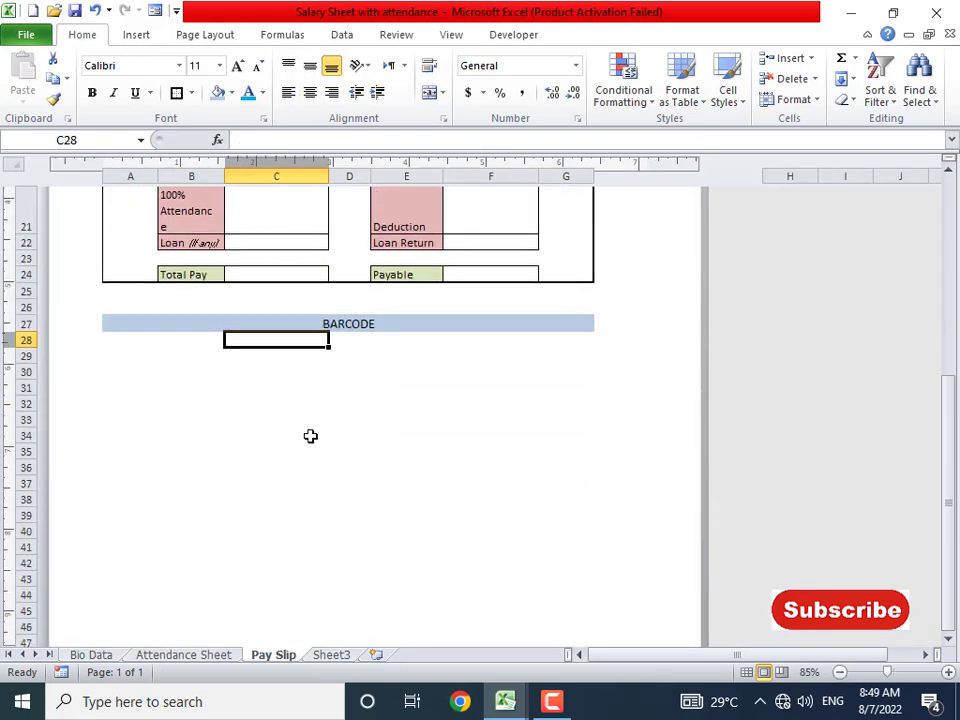
{"action": "left_click", "coordinate": [155, 291]}
{"action": "left_click", "coordinate": [164, 274]}
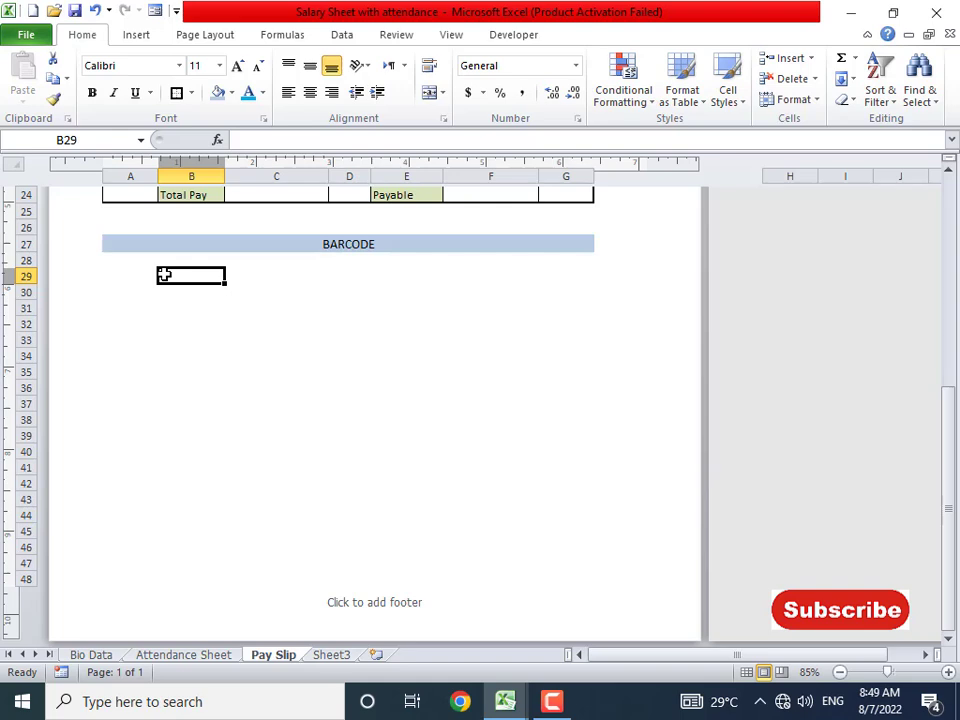
- Merge B29:F33 into one cell holding =C13, middle-aligned vertically
{"action": "left_click_drag", "start_coordinate": [285, 283], "coordinate": [533, 347]}
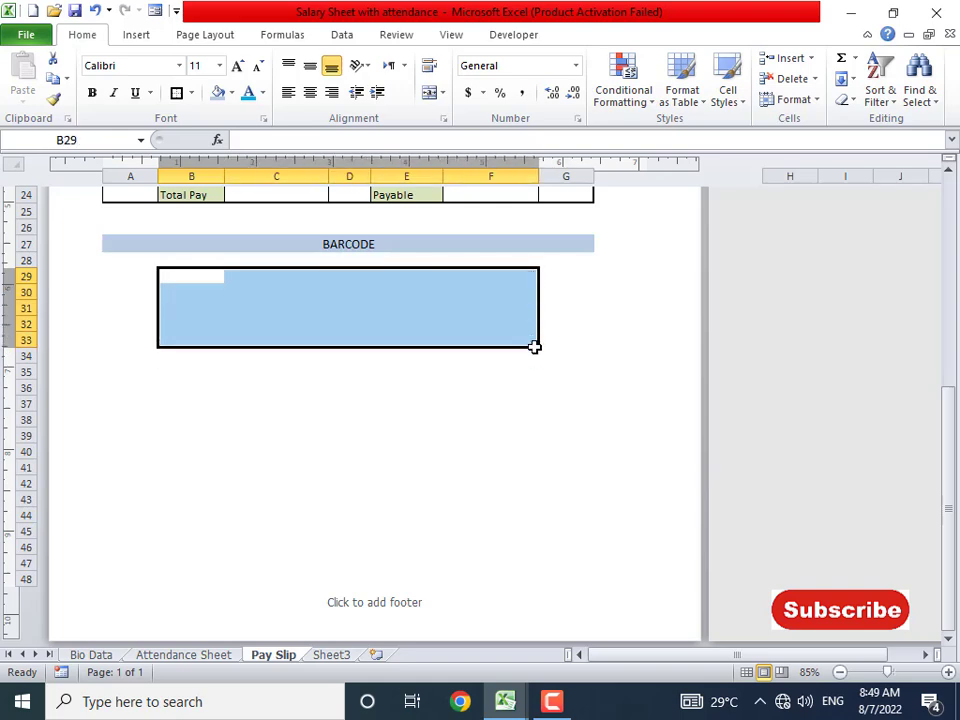
{"action": "left_click", "coordinate": [430, 95]}
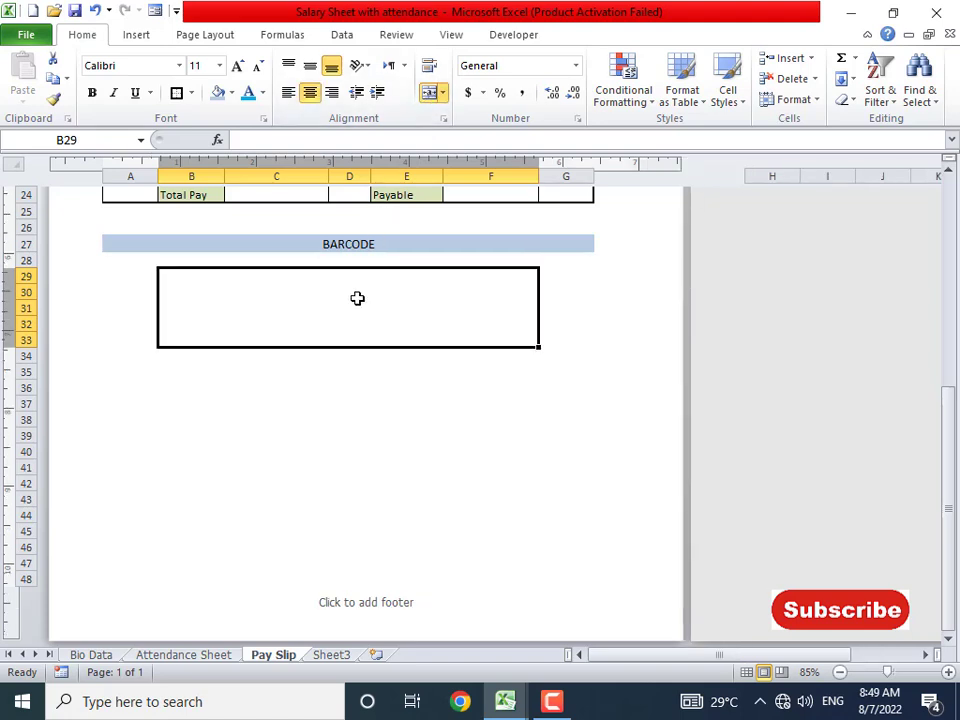
{"action": "scroll", "coordinate": [357, 298], "scroll_direction": "up", "scroll_amount": 1}
{"action": "scroll", "coordinate": [357, 298], "scroll_direction": "up", "scroll_amount": 4}
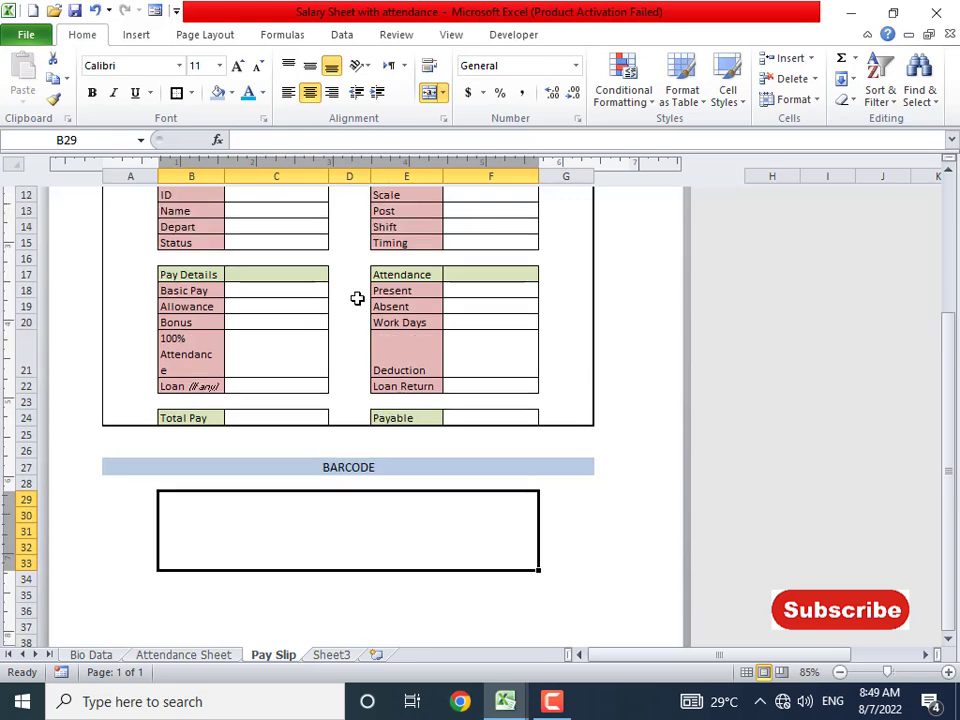
{"action": "type", "text": "="}
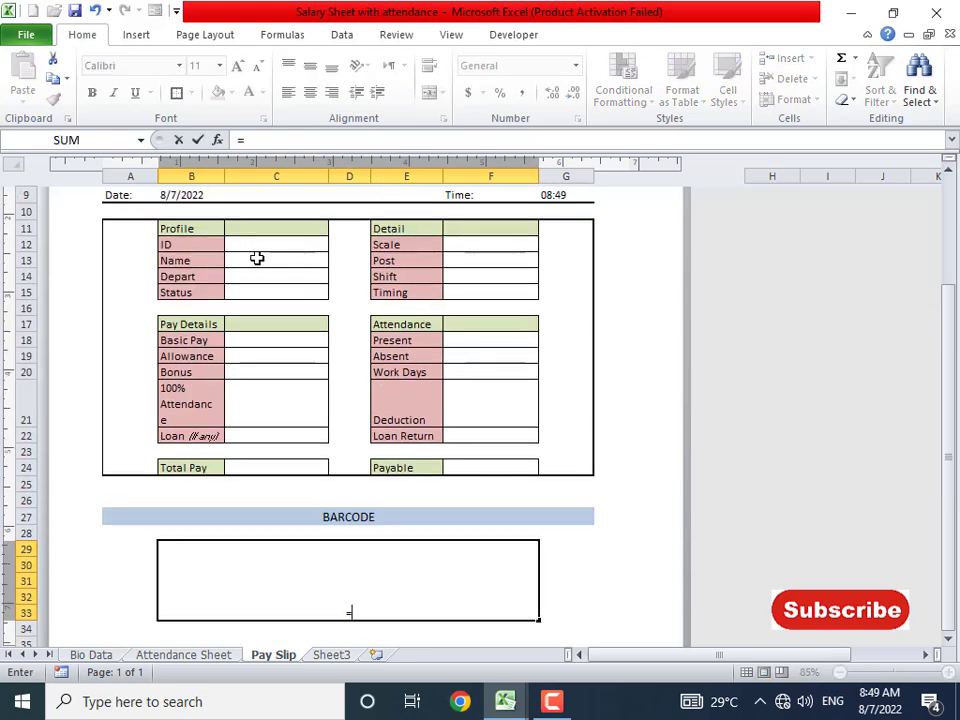
{"action": "left_click", "coordinate": [246, 263]}
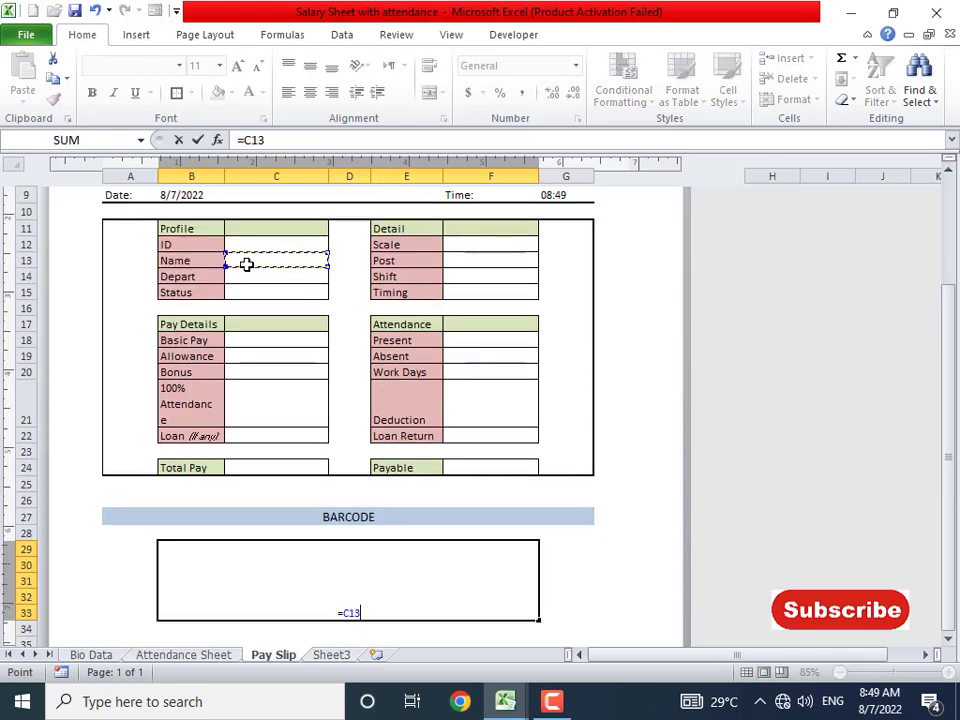
{"action": "key", "text": "Return"}
{"action": "left_click", "coordinate": [350, 603]}
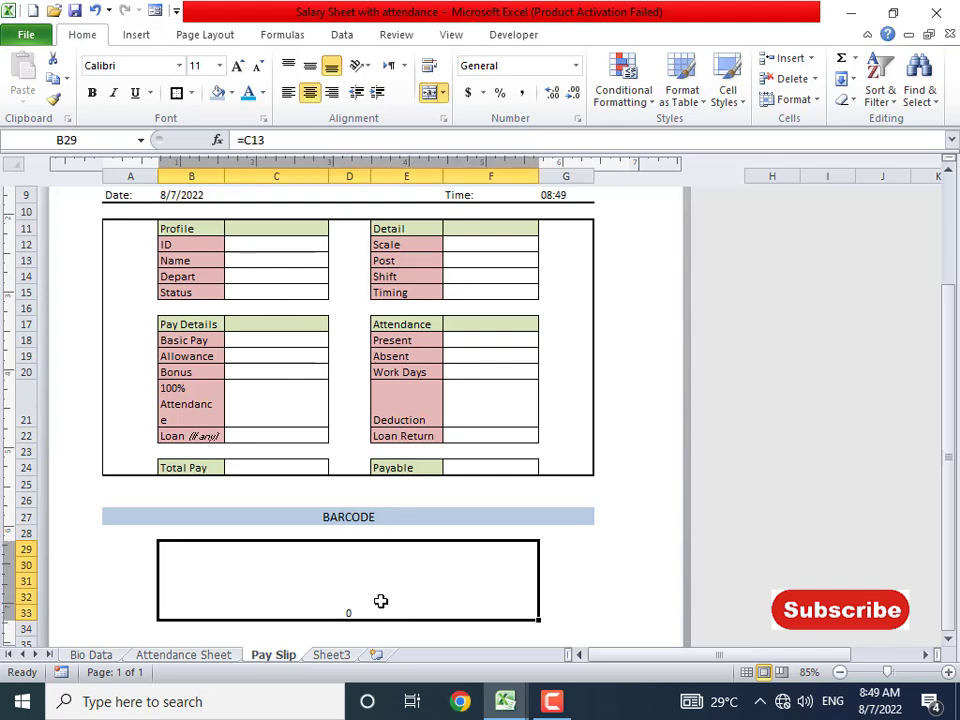
{"action": "left_click", "coordinate": [261, 263]}
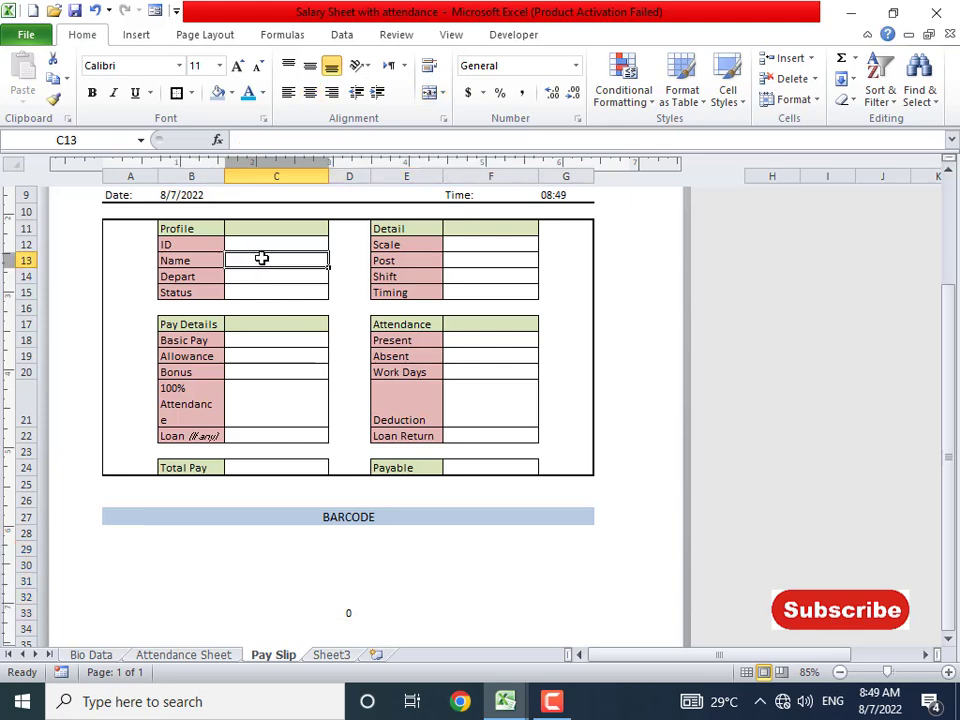
{"action": "left_click", "coordinate": [356, 606]}
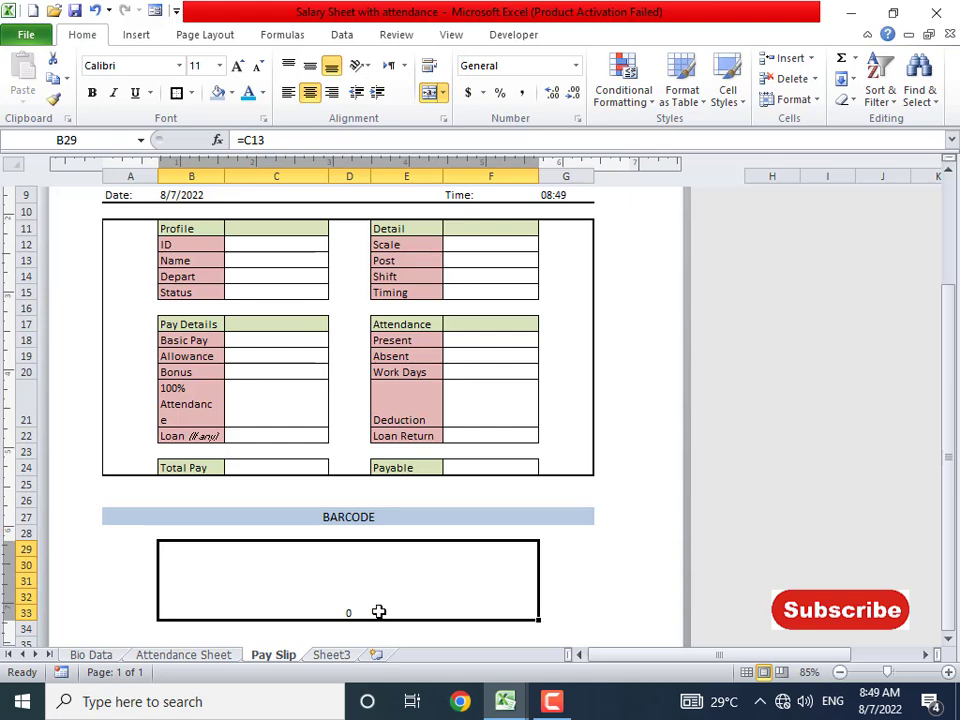
{"action": "left_click", "coordinate": [310, 65]}
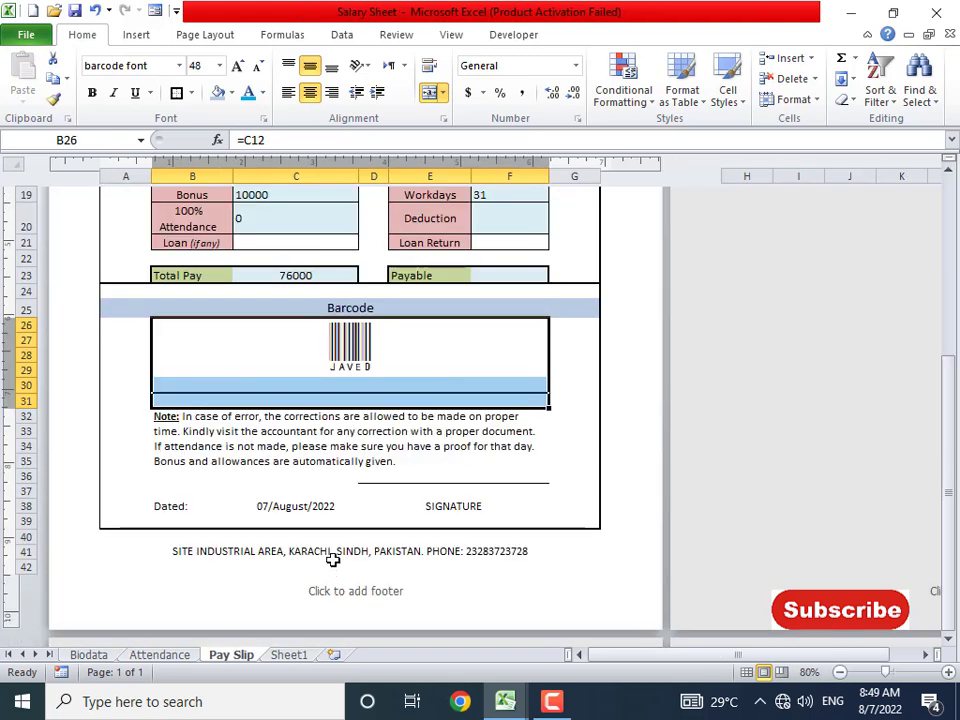
- In the finished slip, change the ID in C11 to 1000 and check the barcode cell
{"action": "scroll", "coordinate": [335, 555], "scroll_direction": "up", "scroll_amount": 2}
{"action": "left_click", "coordinate": [372, 465]}
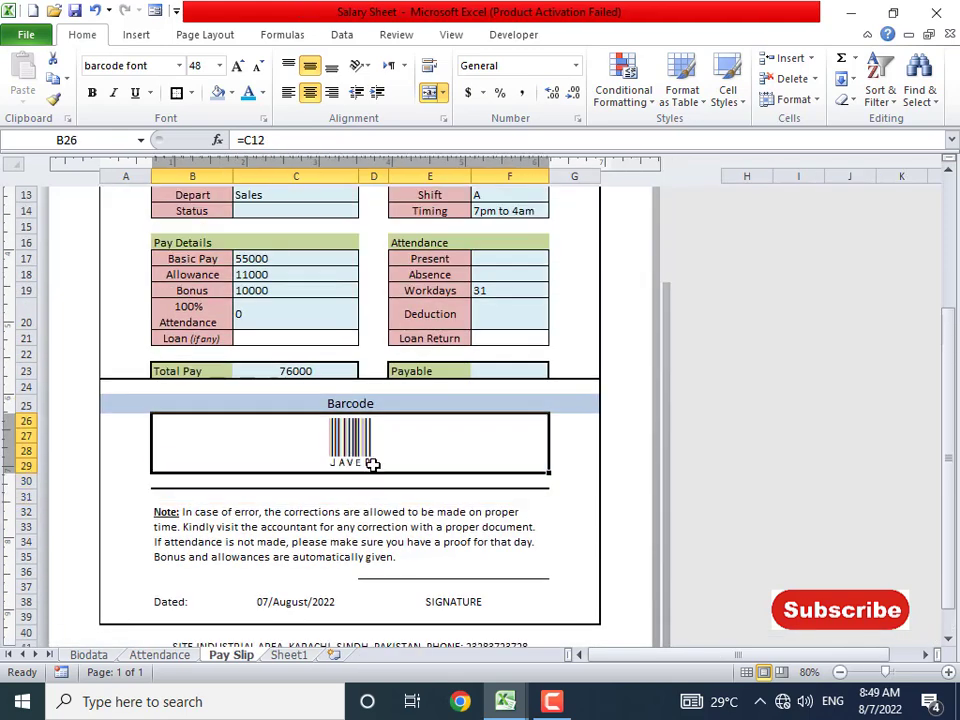
{"action": "scroll", "coordinate": [296, 264], "scroll_direction": "up", "scroll_amount": 2}
{"action": "left_click", "coordinate": [286, 264]}
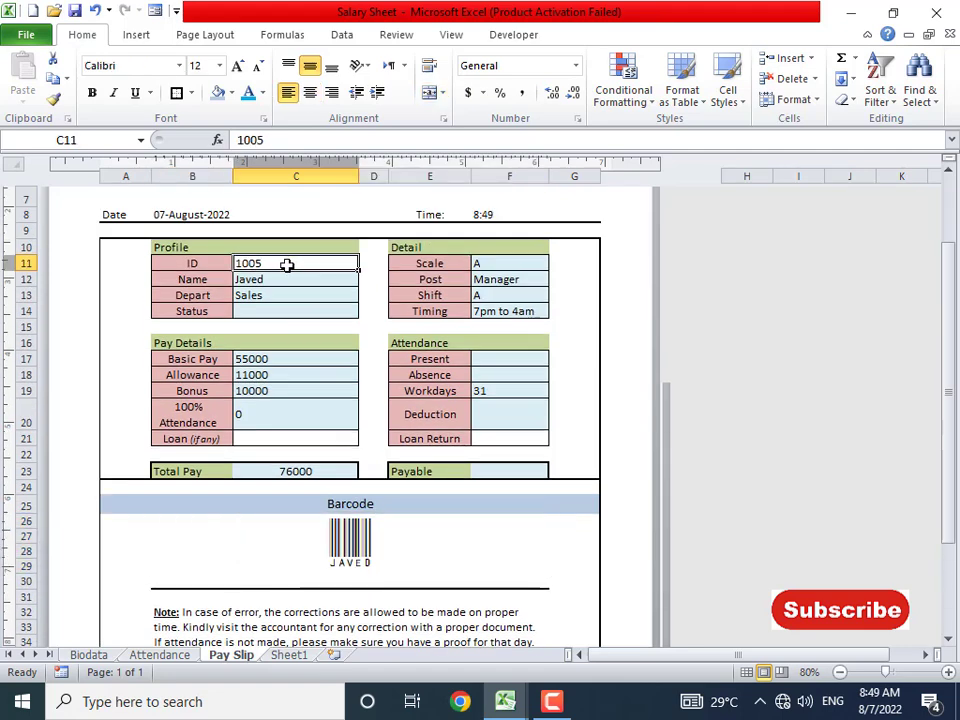
{"action": "type", "text": "100"}
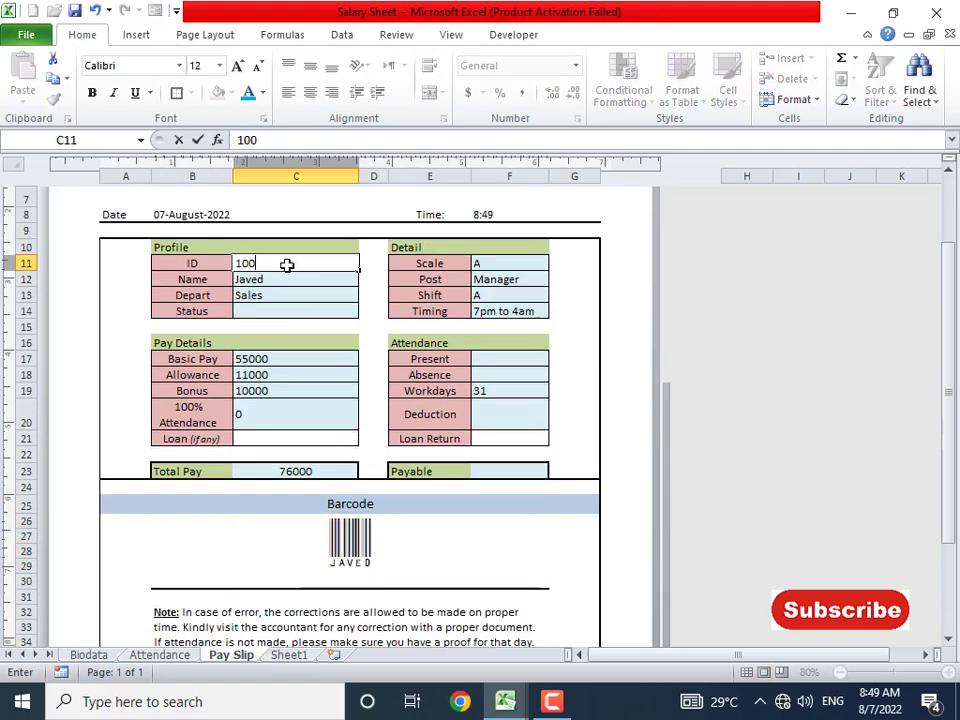
{"action": "type", "text": "0"}
{"action": "key", "text": "Return"}
{"action": "left_click", "coordinate": [354, 535]}
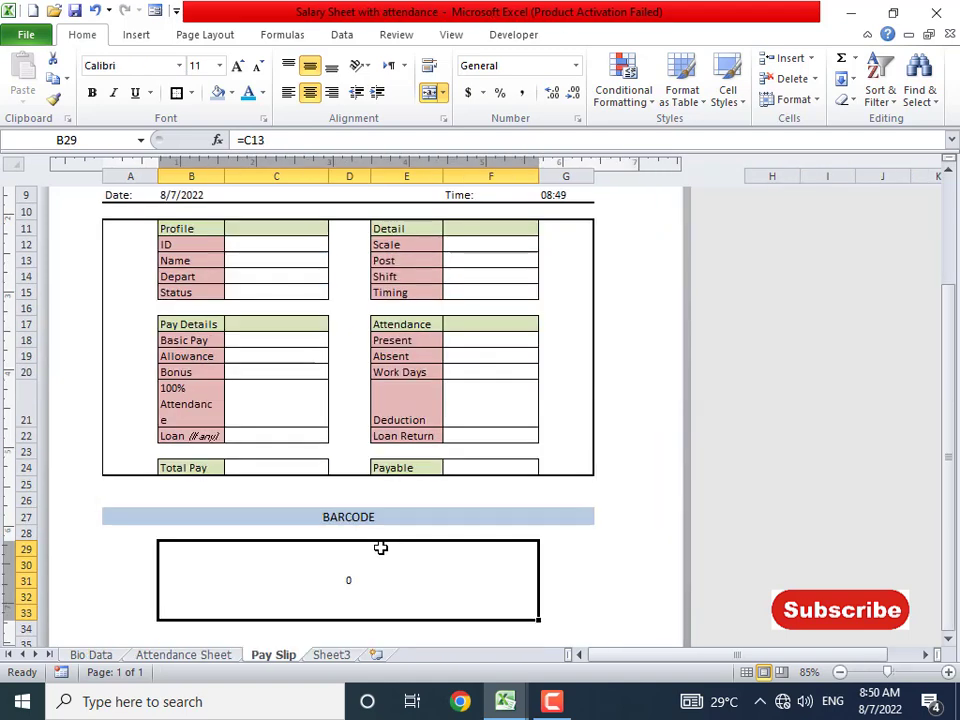
{"action": "scroll", "coordinate": [381, 548], "scroll_direction": "down", "scroll_amount": 3}
{"action": "left_click", "coordinate": [422, 508]}
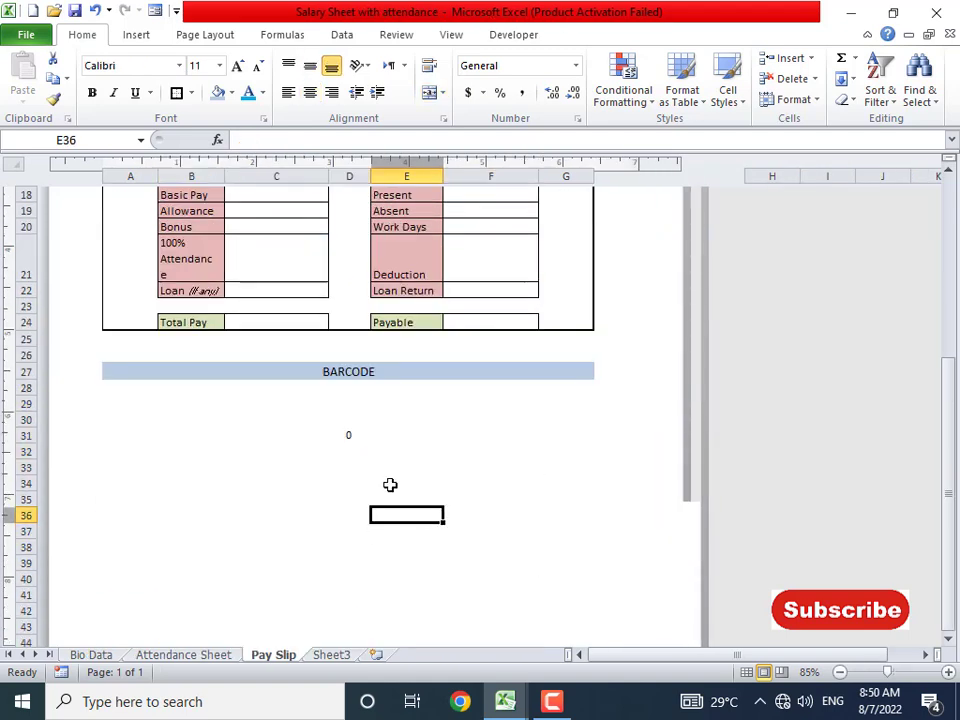
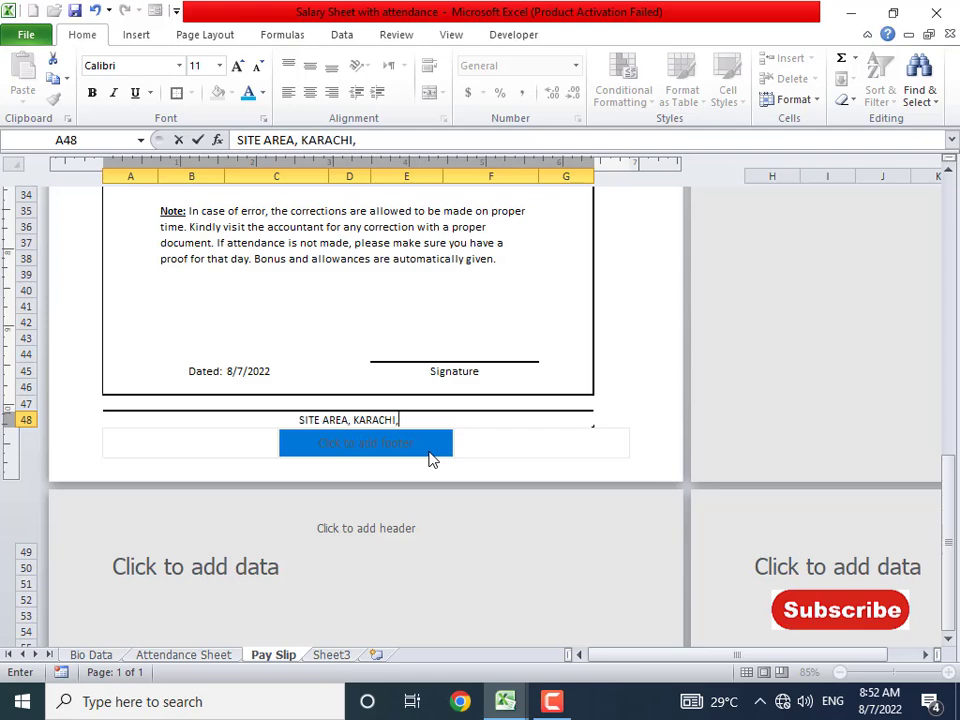
- Finish the A48 address line with PAKISTAN in capitals, followed by PHONE: and the company phone number
{"action": "type", "text": "SINDH,"}
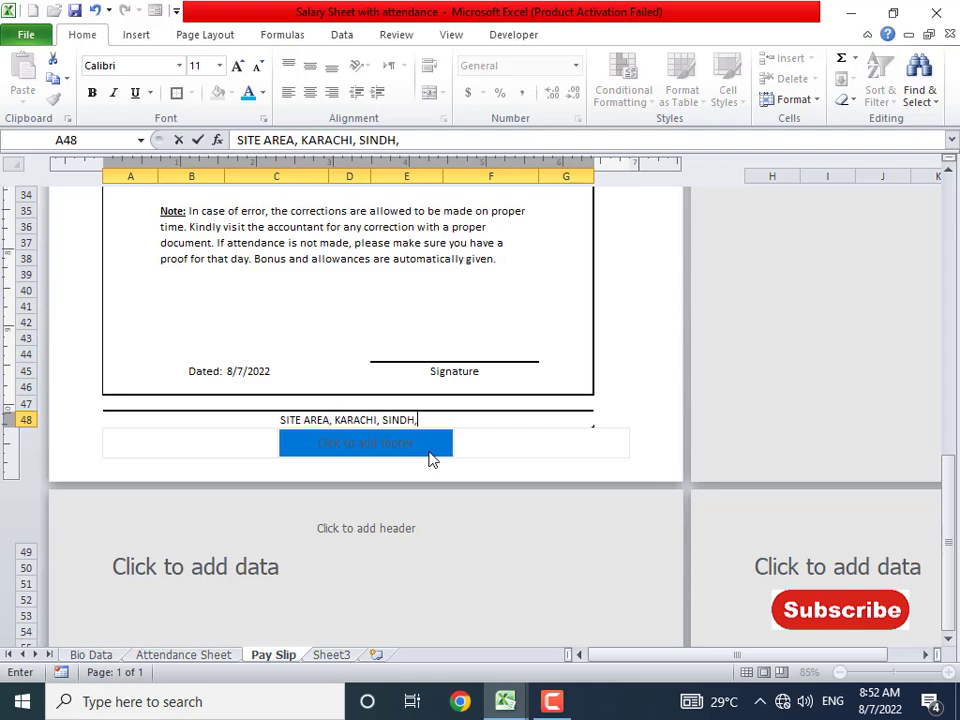
{"action": "type", "text": " Pakistan."}
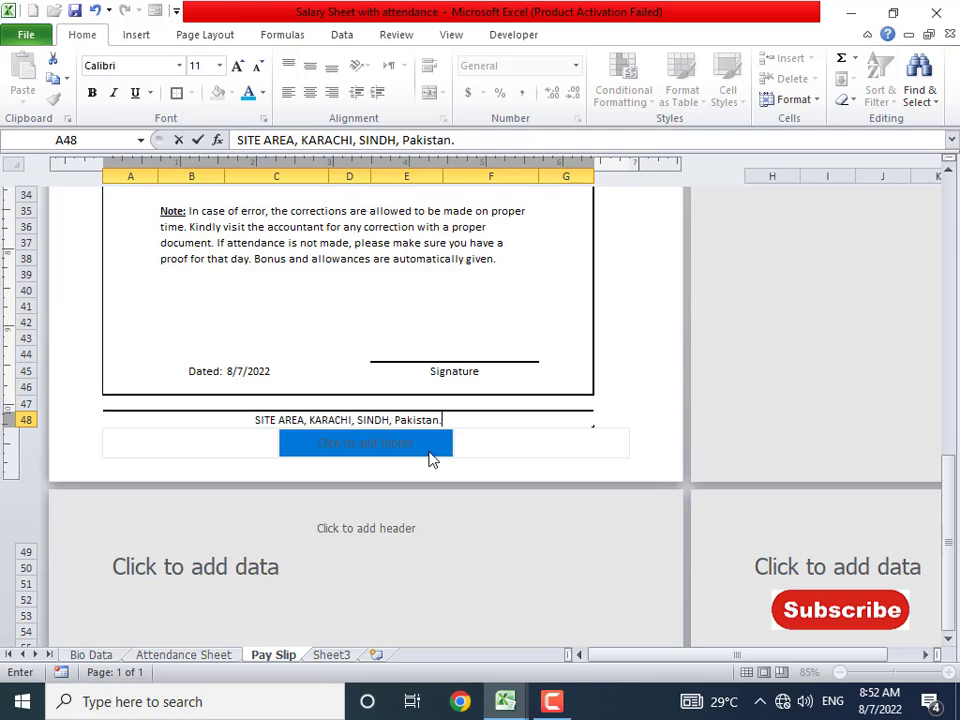
{"action": "key", "text": "BackSpace"}
{"action": "key", "text": "BackSpace"}
{"action": "key", "text": "BackSpace"}
{"action": "key", "text": "BackSpace"}
{"action": "key", "text": "BackSpace"}
{"action": "key", "text": "BackSpace"}
{"action": "key", "text": "BackSpace"}
{"action": "key", "text": "BackSpace"}
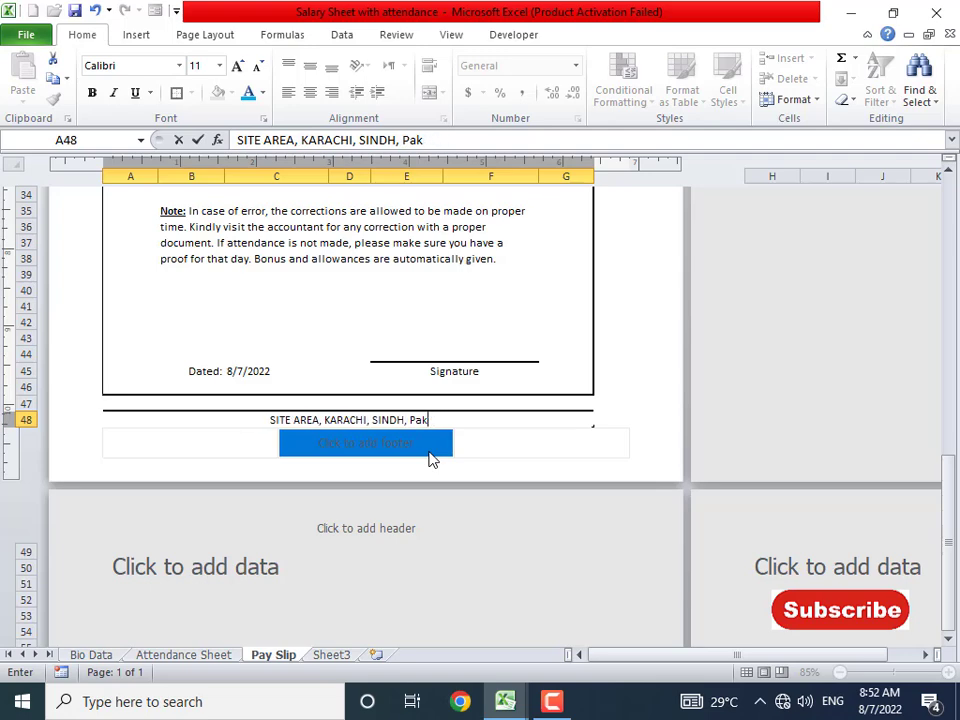
{"action": "type", "text": "AKISTAN"}
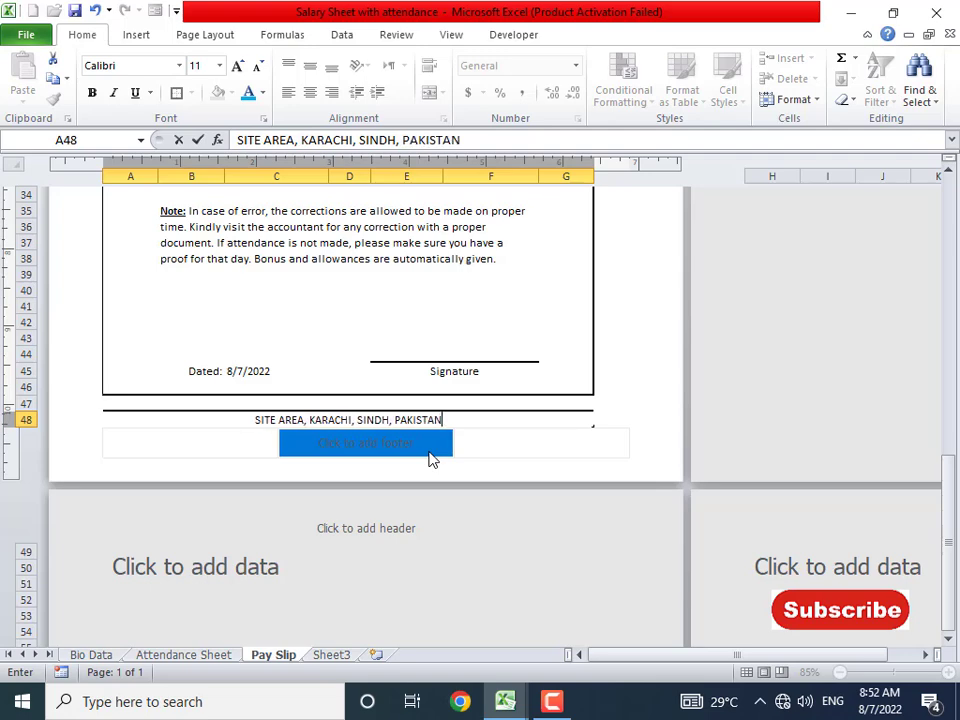
{"action": "type", "text": ". PHONE"}
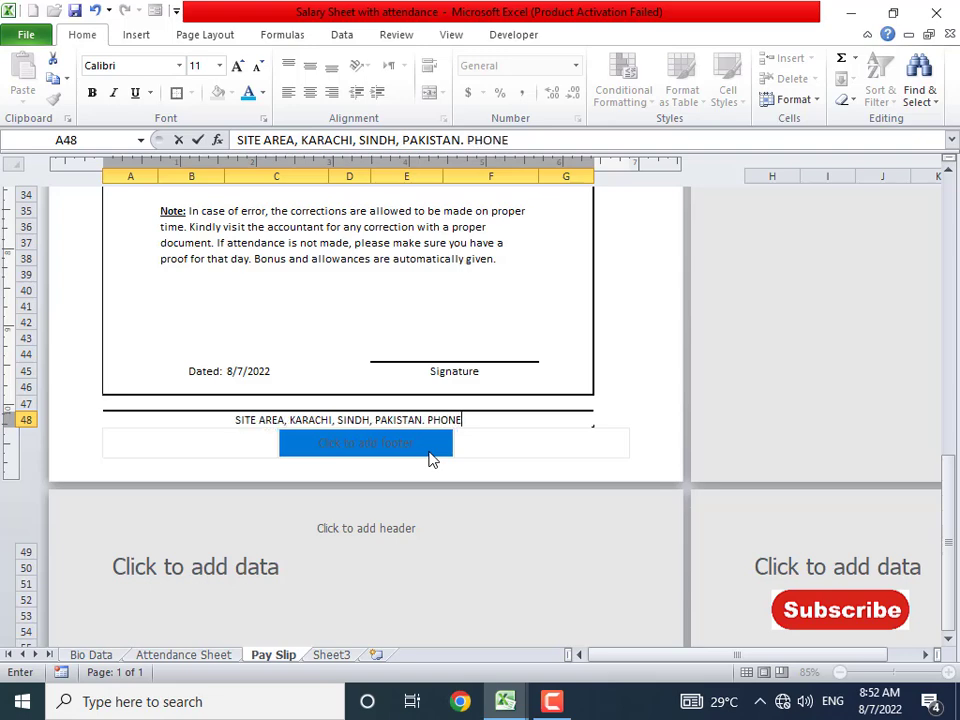
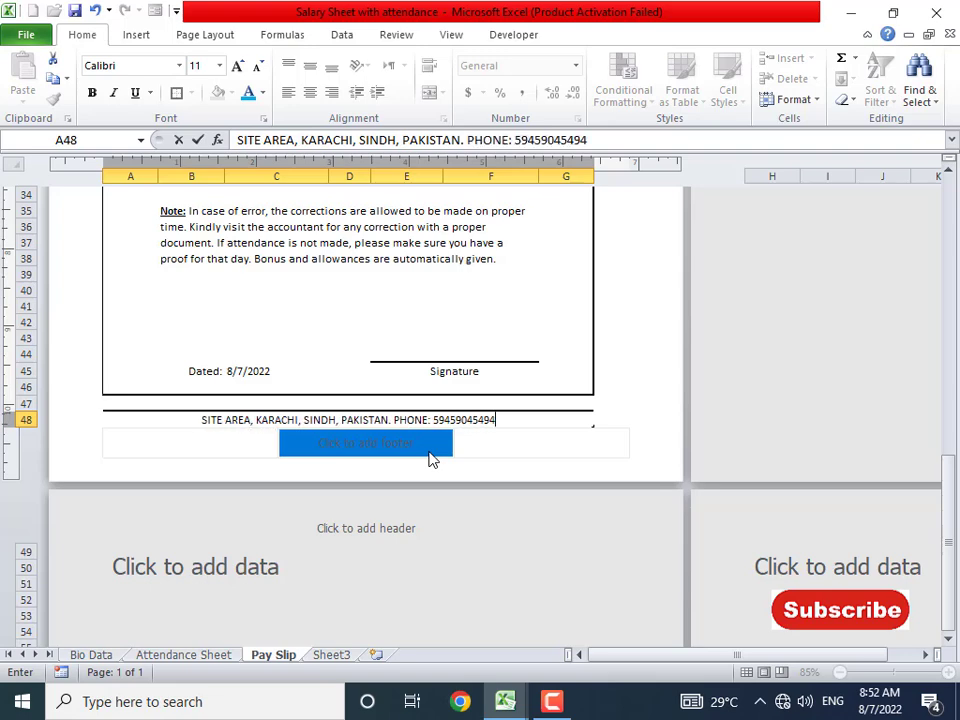
{"action": "left_click", "coordinate": [407, 276]}
- Merge the Profile (B11:C11) and Detail (E11:F11) headings across their cells and left-align them
{"action": "scroll", "coordinate": [402, 376], "scroll_direction": "up", "scroll_amount": 2}
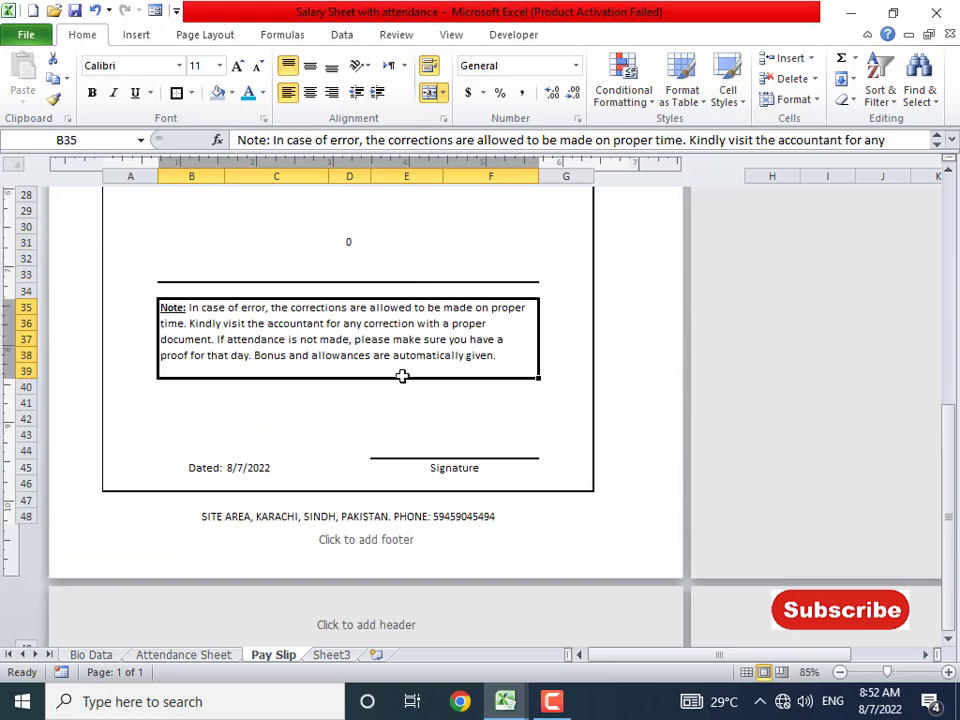
{"action": "scroll", "coordinate": [394, 414], "scroll_direction": "up", "scroll_amount": 4}
{"action": "scroll", "coordinate": [404, 431], "scroll_direction": "down", "scroll_amount": 3}
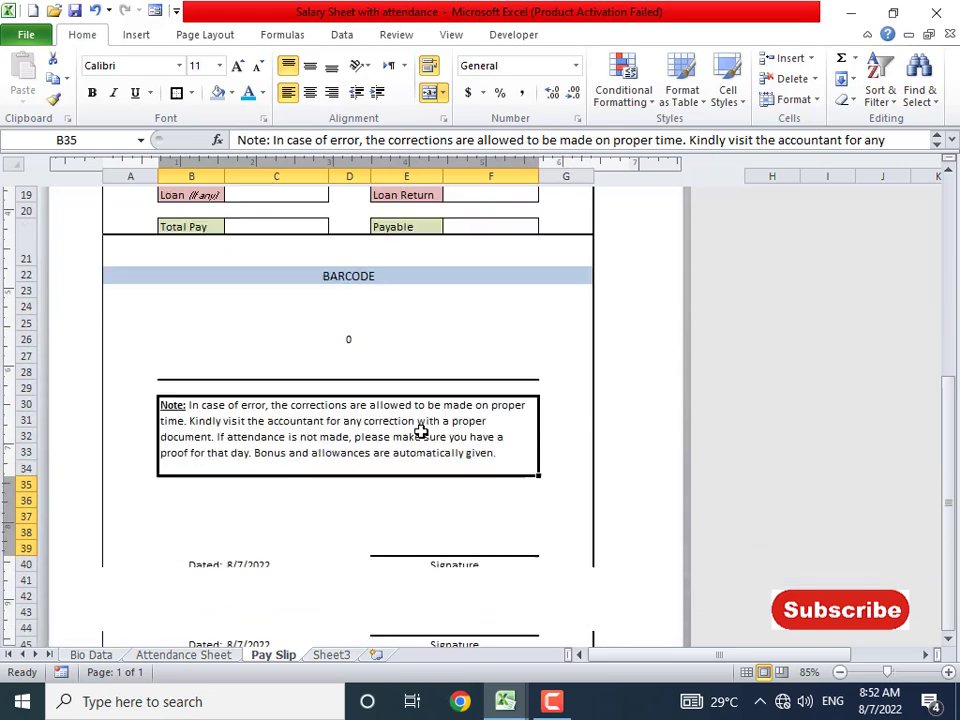
{"action": "left_click", "coordinate": [352, 292]}
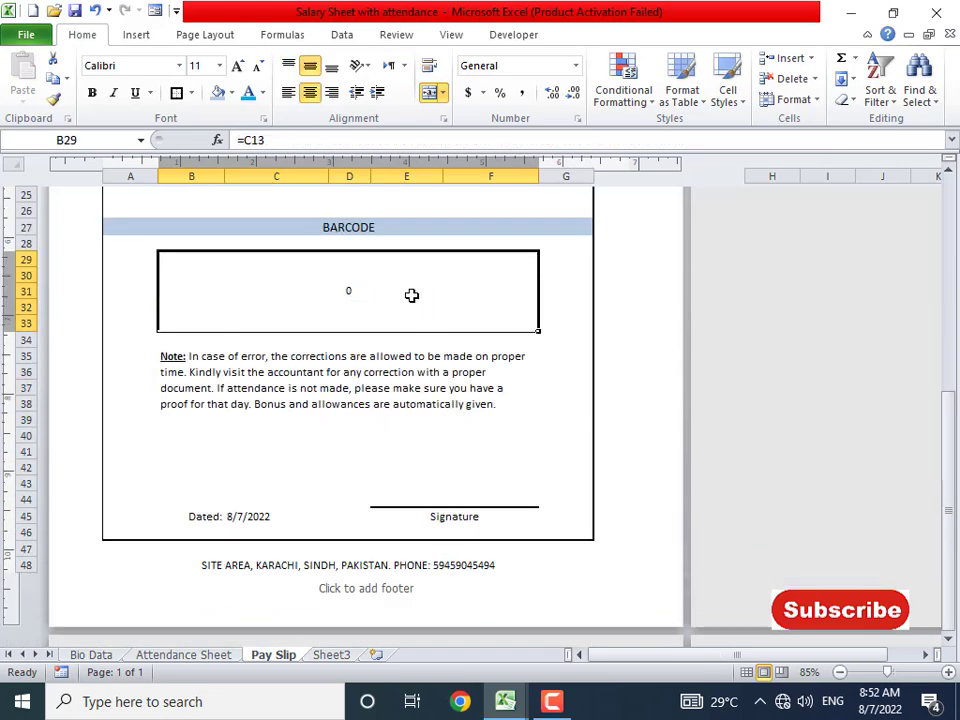
{"action": "scroll", "coordinate": [411, 295], "scroll_direction": "up", "scroll_amount": 8}
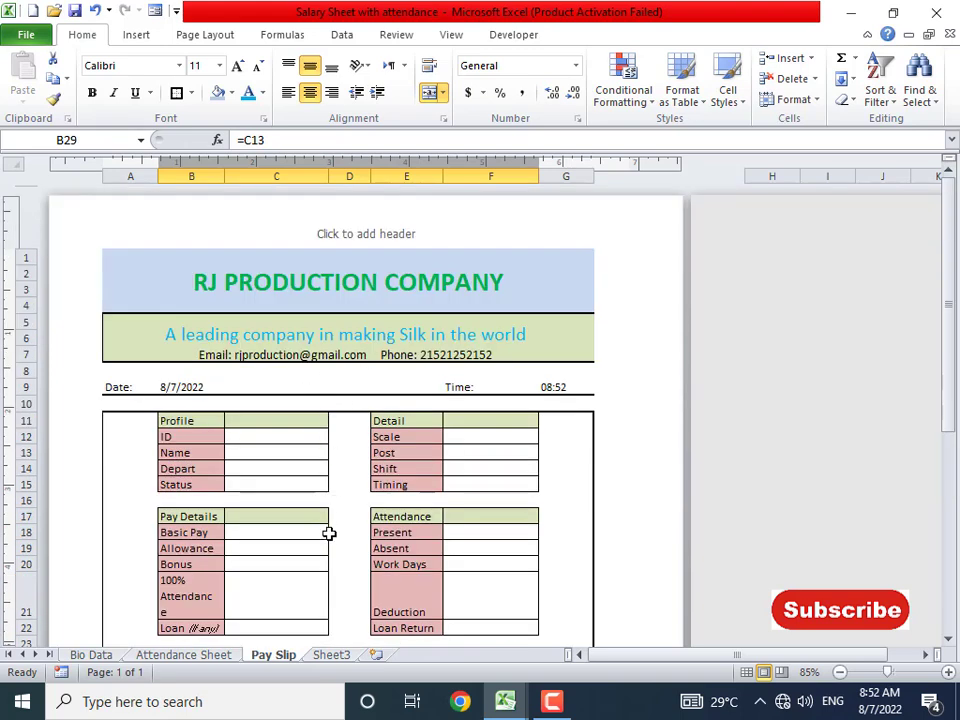
{"action": "left_click", "coordinate": [267, 435]}
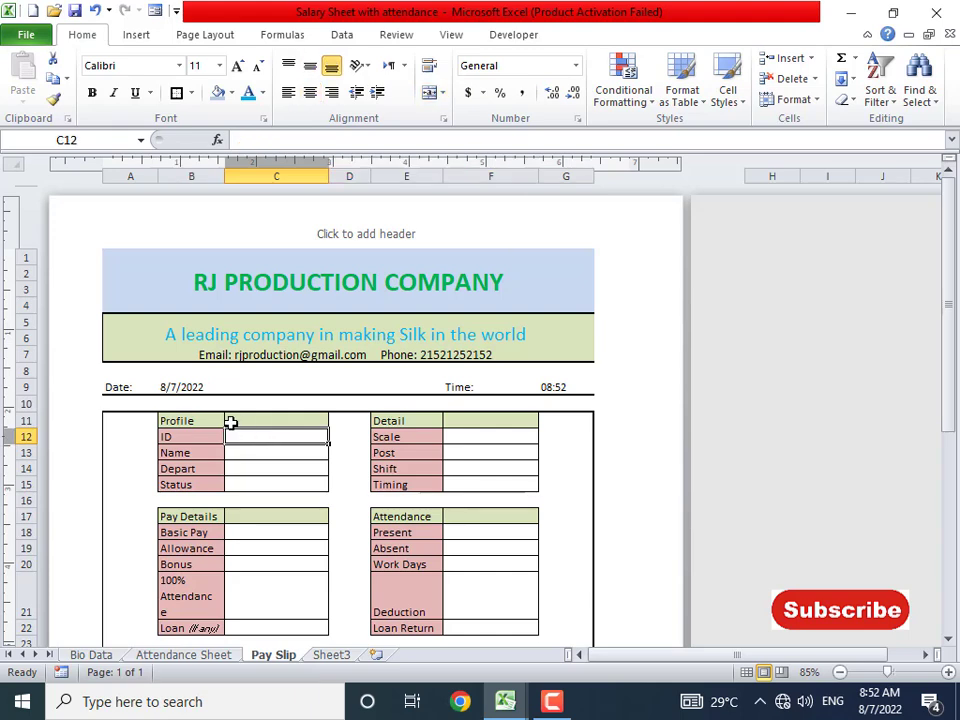
{"action": "left_click_drag", "start_coordinate": [216, 421], "coordinate": [251, 422]}
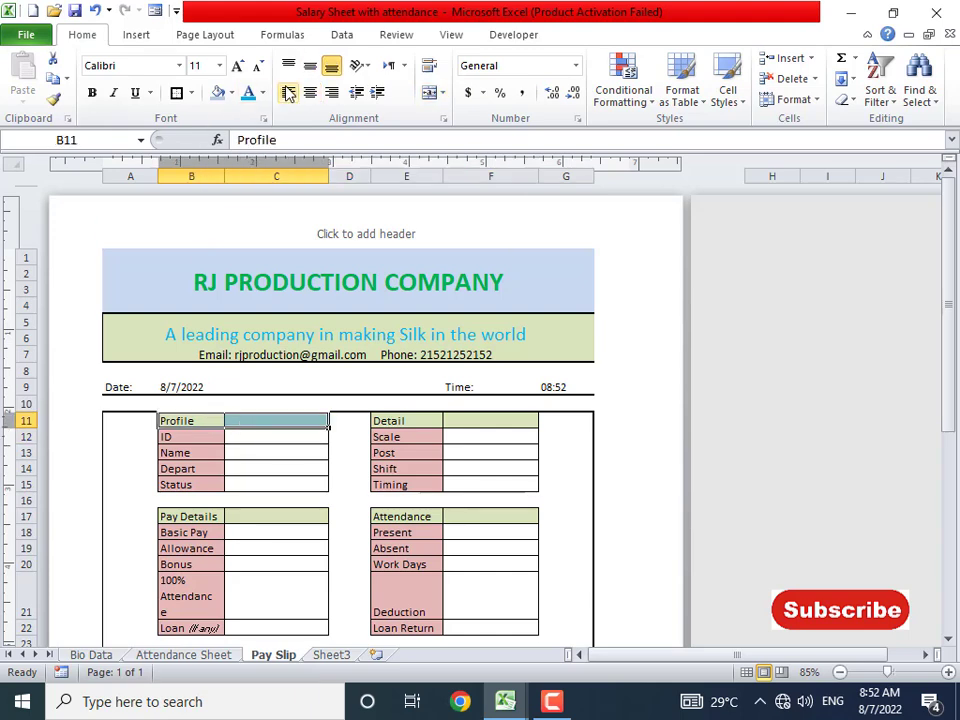
{"action": "left_click", "coordinate": [429, 93]}
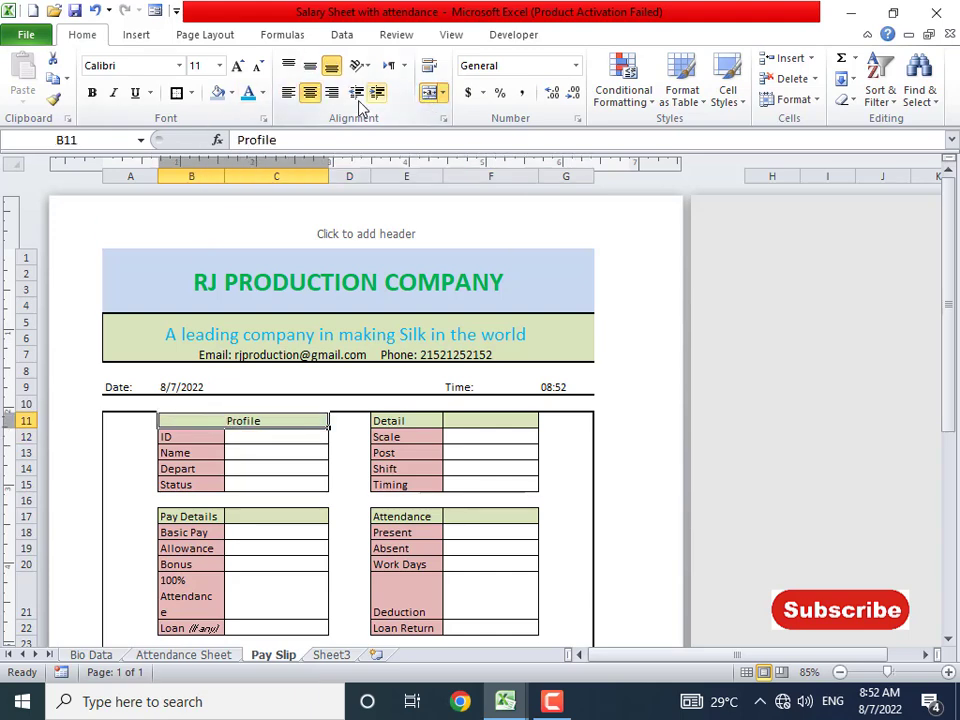
{"action": "left_click", "coordinate": [288, 93]}
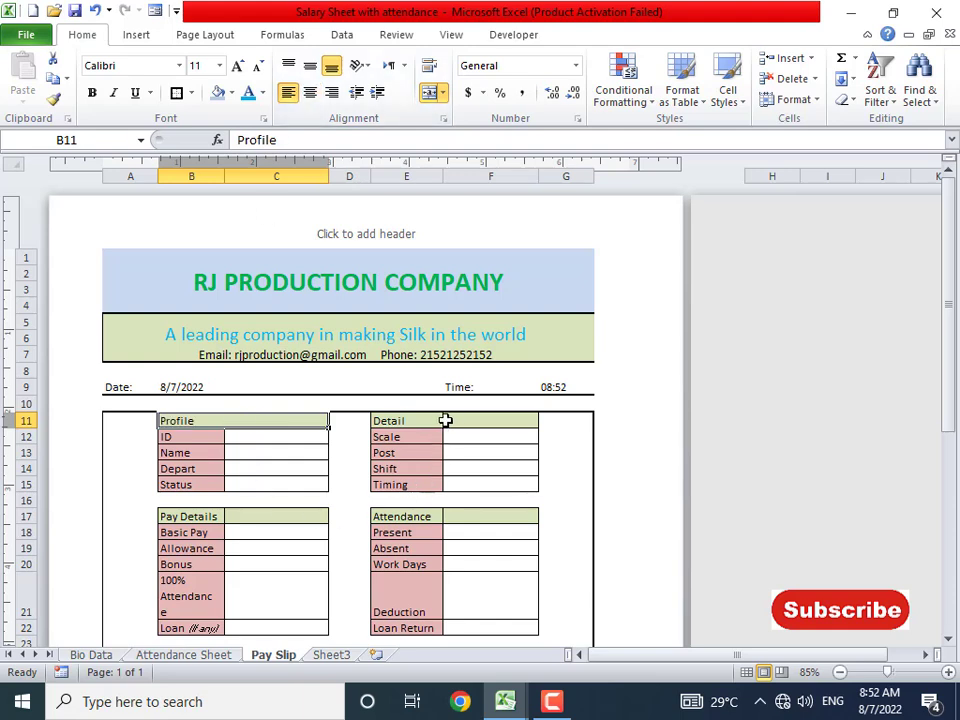
{"action": "left_click_drag", "start_coordinate": [445, 421], "coordinate": [457, 418]}
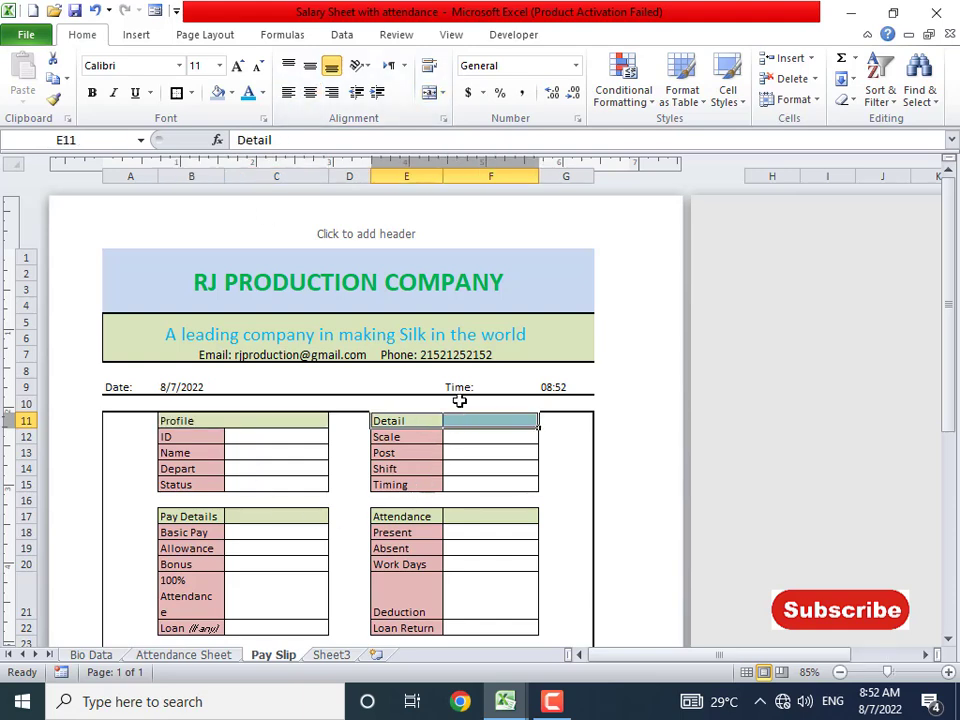
{"action": "left_click", "coordinate": [431, 97]}
{"action": "left_click", "coordinate": [288, 93]}
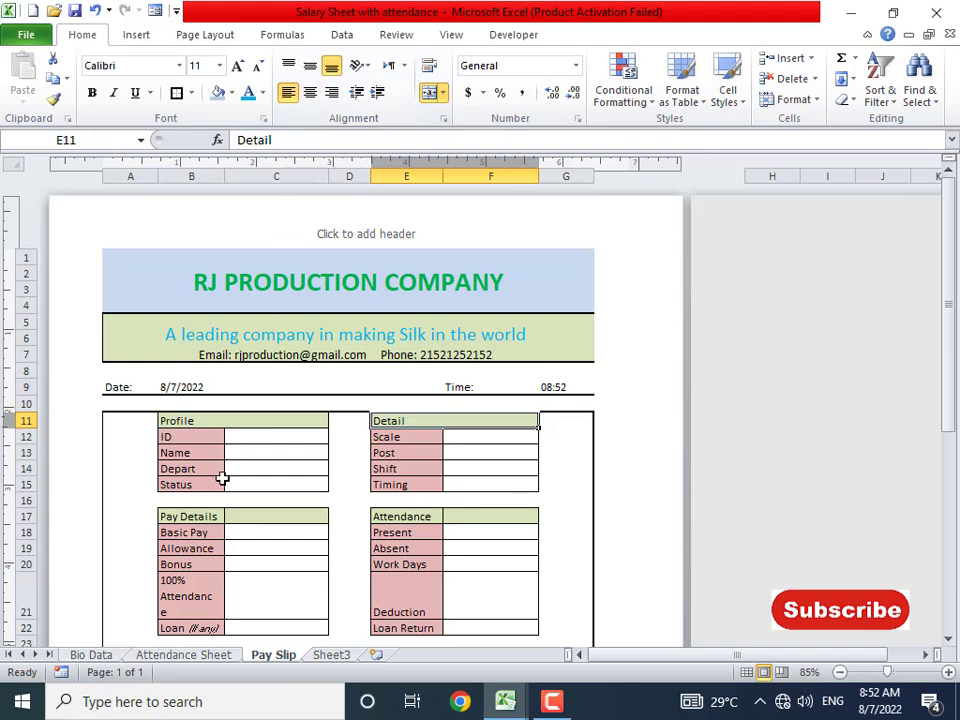
- Merge the Pay Details (B17:C17) and Attendance (E17:F17) headings and left-align them
{"action": "left_click_drag", "start_coordinate": [214, 514], "coordinate": [258, 514]}
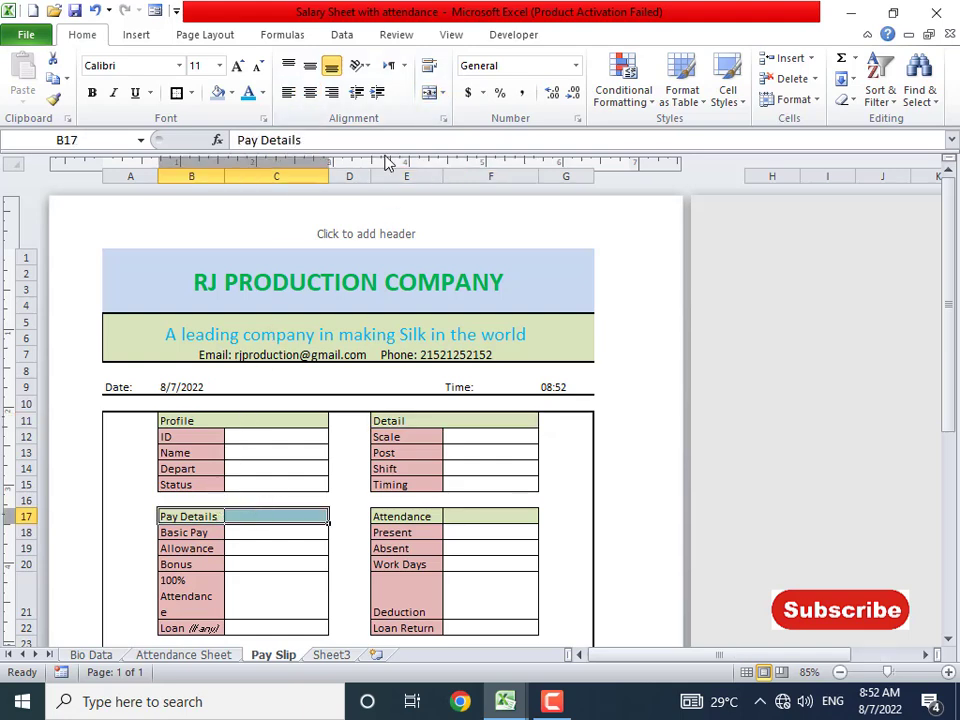
{"action": "left_click", "coordinate": [432, 95]}
{"action": "left_click", "coordinate": [288, 93]}
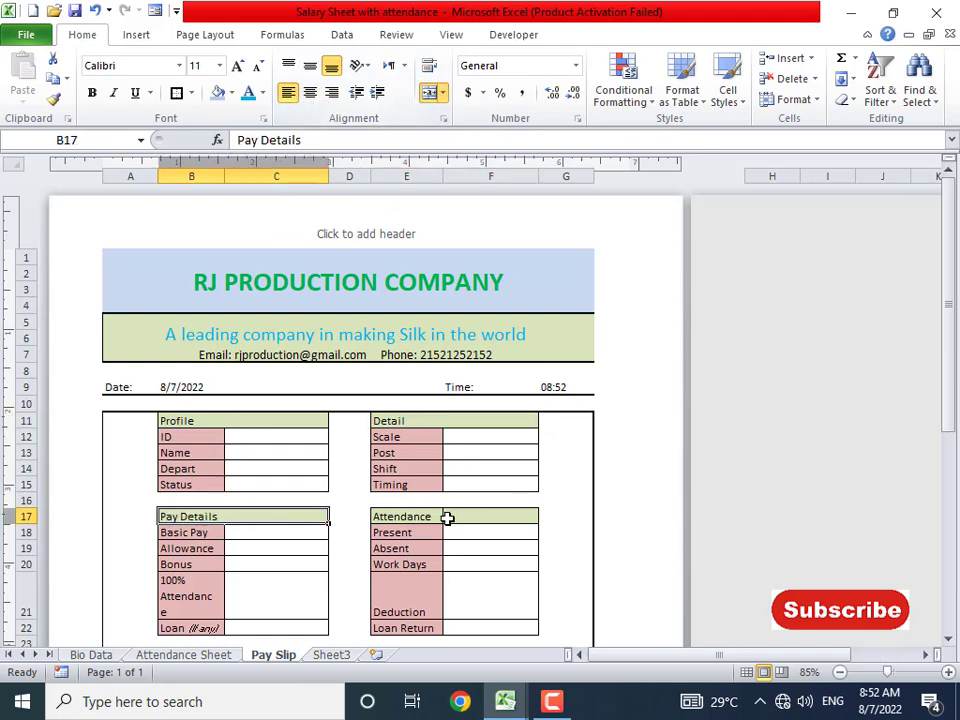
{"action": "left_click_drag", "start_coordinate": [447, 517], "coordinate": [456, 493]}
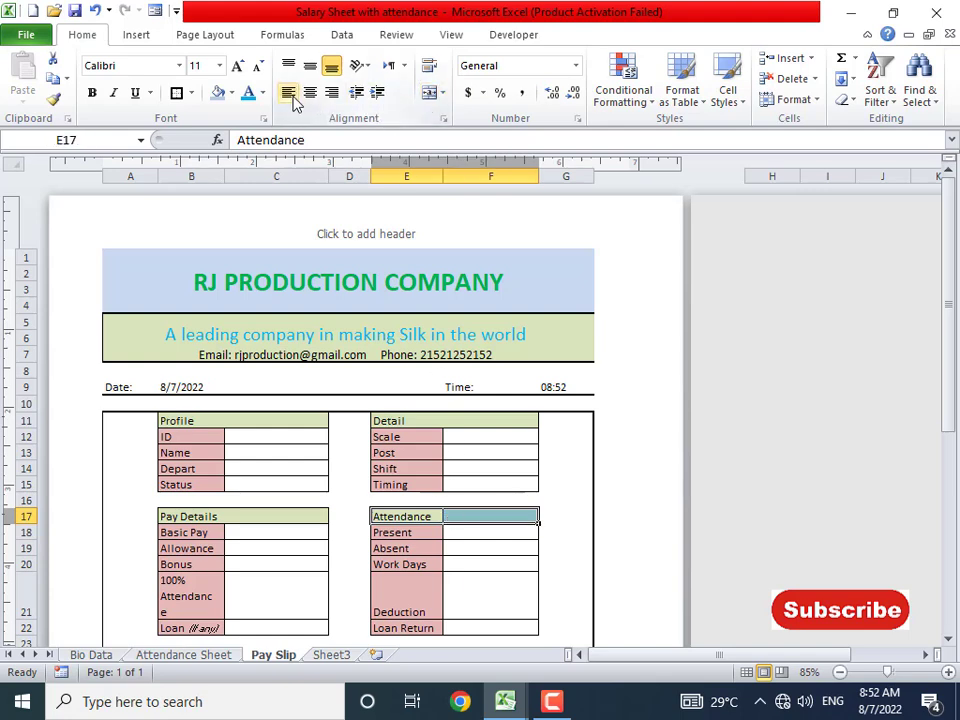
{"action": "left_click", "coordinate": [430, 93]}
{"action": "left_click", "coordinate": [289, 93]}
{"action": "scroll", "coordinate": [331, 389], "scroll_direction": "down", "scroll_amount": 4}
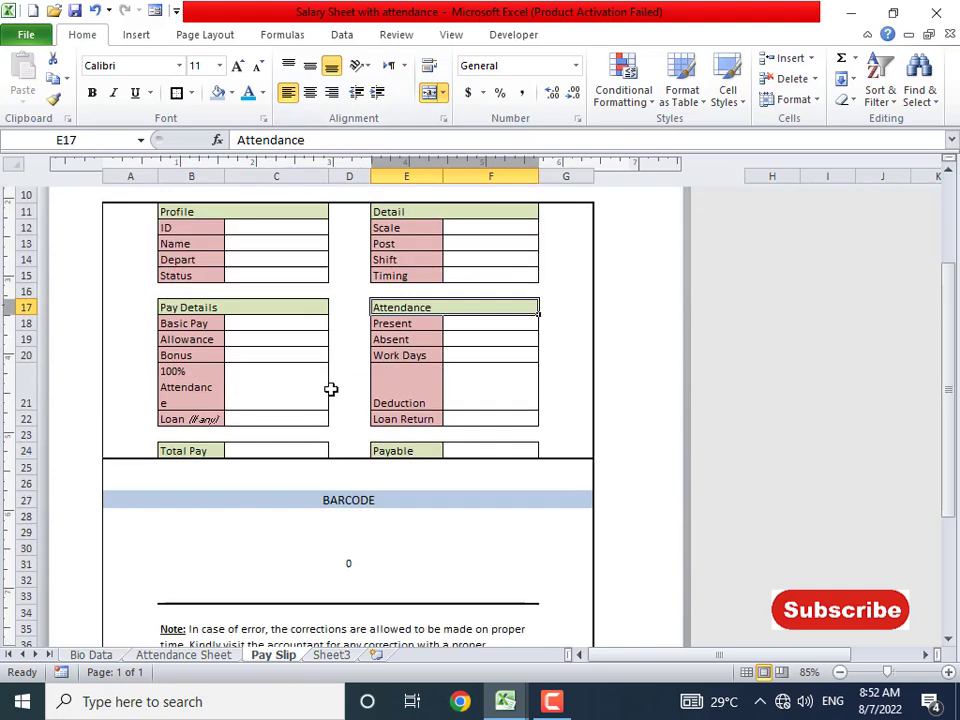
{"action": "left_click", "coordinate": [482, 451]}
{"action": "scroll", "coordinate": [330, 500], "scroll_direction": "up", "scroll_amount": 5}
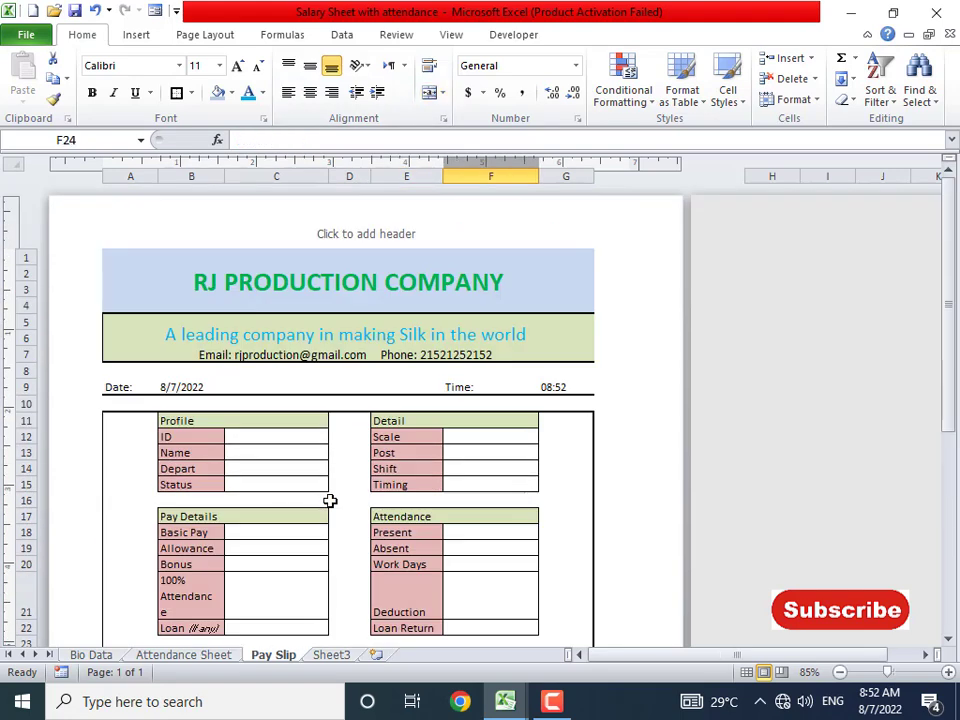
- Enter employee ID 1001 in cell C12
{"action": "left_click", "coordinate": [278, 440]}
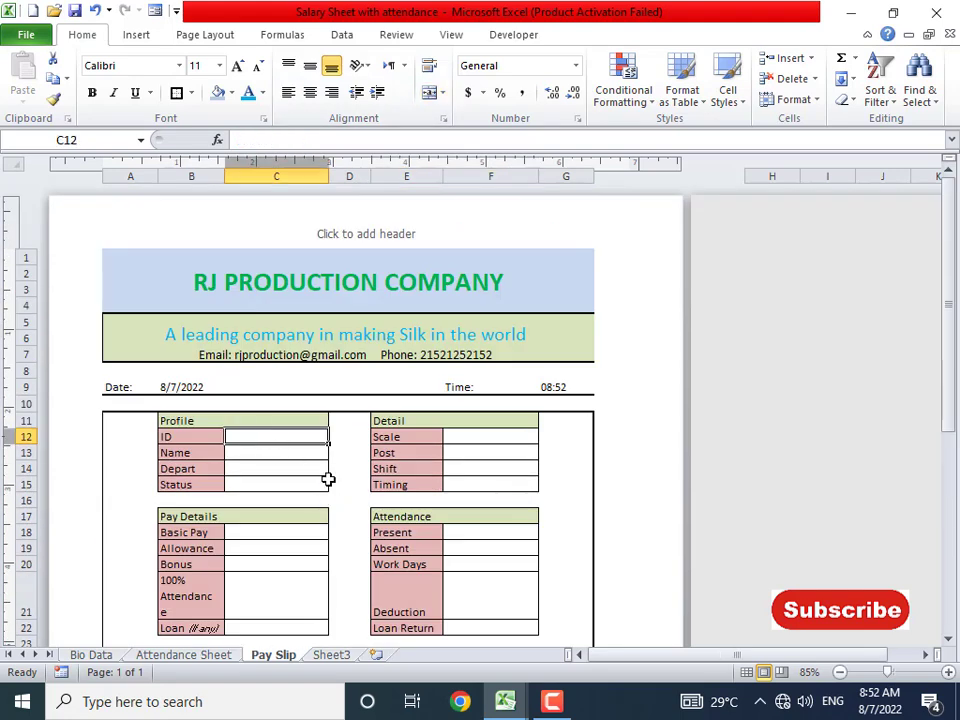
{"action": "type", "text": "1001"}
{"action": "key", "text": "Return"}
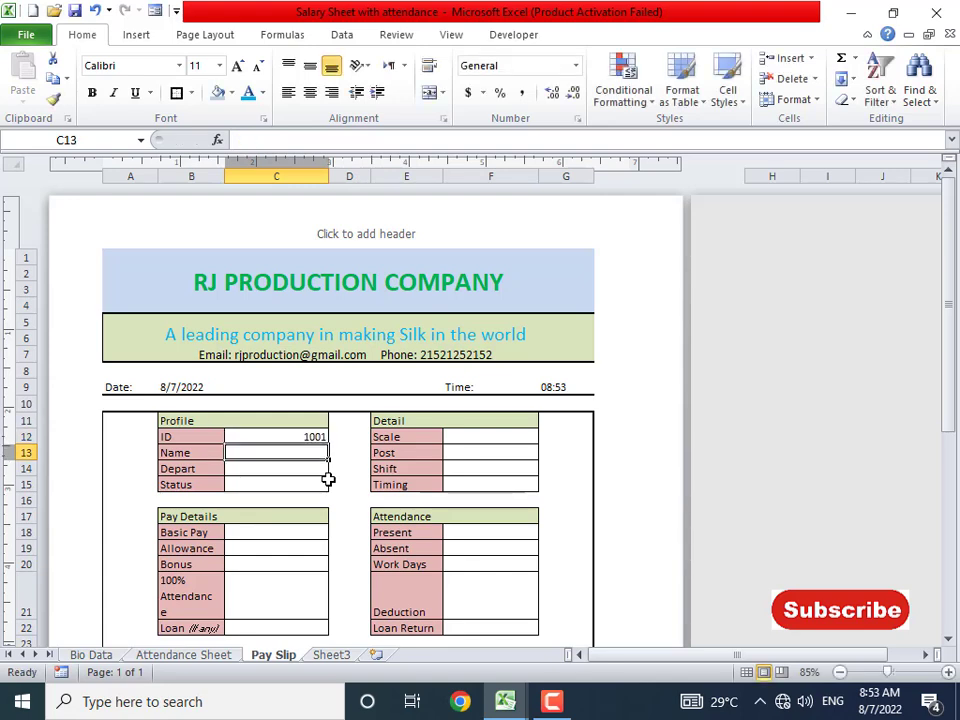
{"action": "key", "text": "Up"}
- Center the value cells C12:C15, F12:F15, C18:C22, F18:F22, C24 and F24 horizontally and vertically
{"action": "key", "text": "shift+Down"}
{"action": "key", "text": "shift+Down"}
{"action": "key", "text": "shift+Down"}
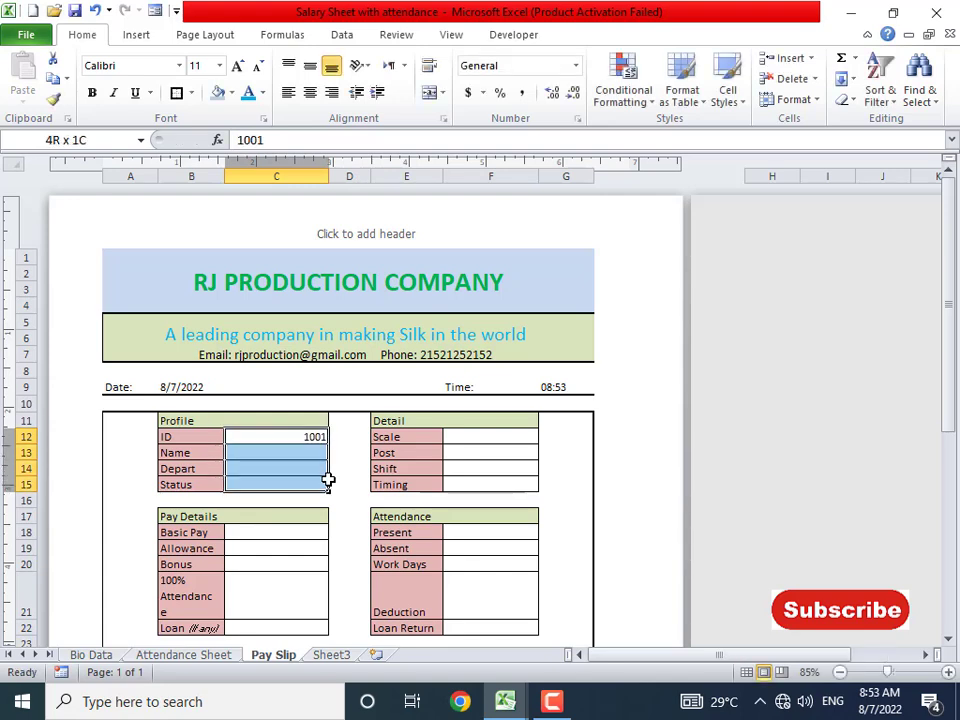
{"action": "scroll", "coordinate": [399, 510], "scroll_direction": "down", "scroll_amount": 2}
{"action": "left_click", "coordinate": [473, 328], "text": "shift"}
{"action": "left_click_drag", "start_coordinate": [473, 328], "coordinate": [478, 365]}
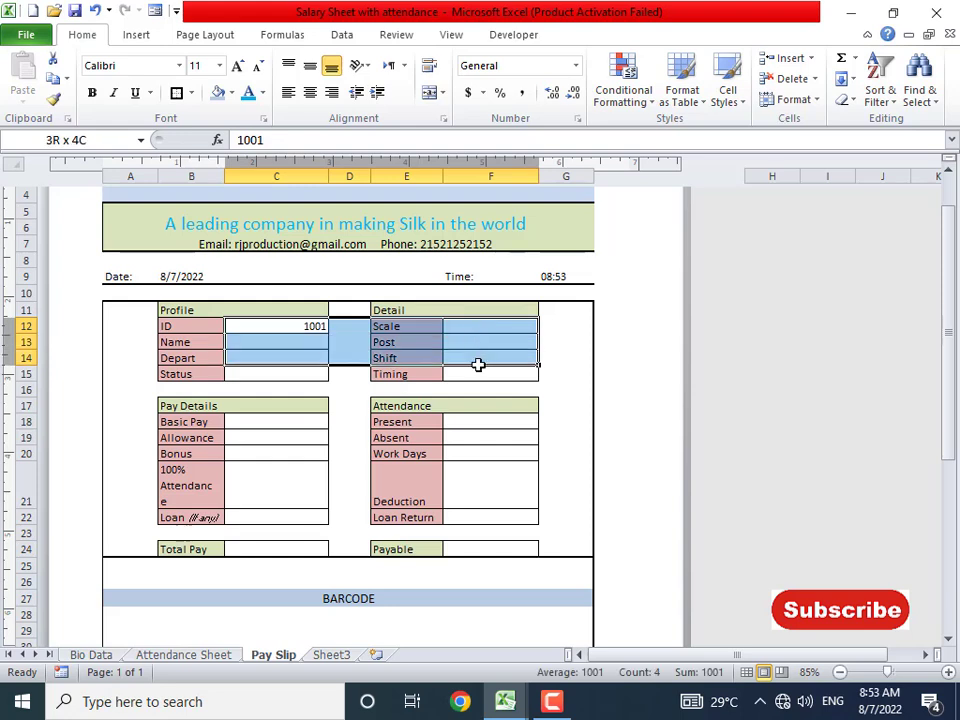
{"action": "left_click", "coordinate": [311, 401]}
{"action": "left_click_drag", "start_coordinate": [298, 326], "coordinate": [300, 372]}
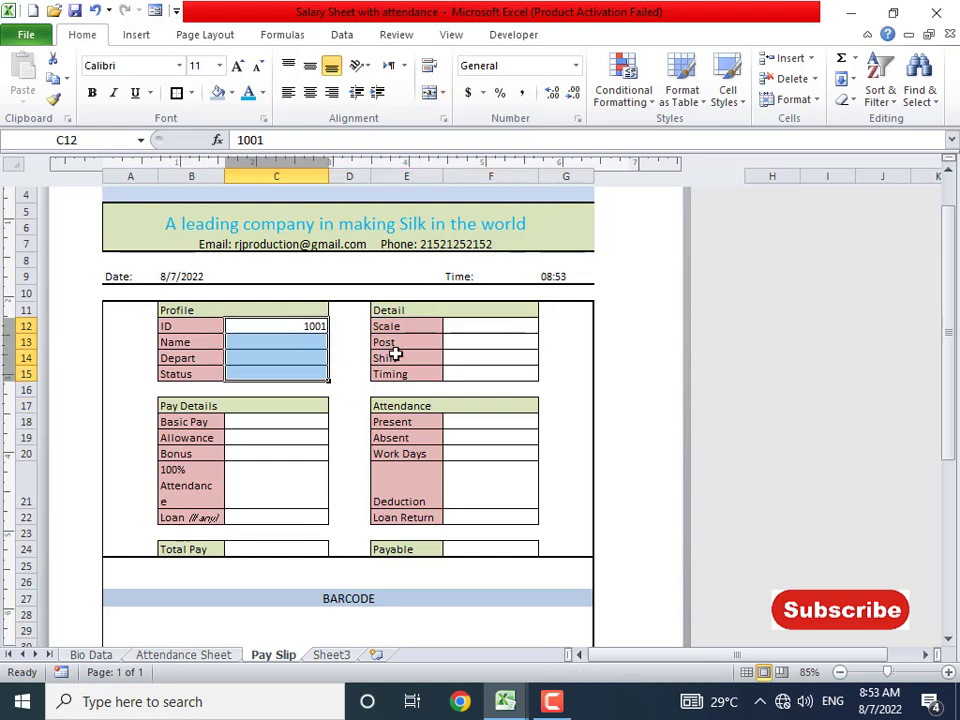
{"action": "left_click_drag", "start_coordinate": [481, 325], "coordinate": [481, 374]}
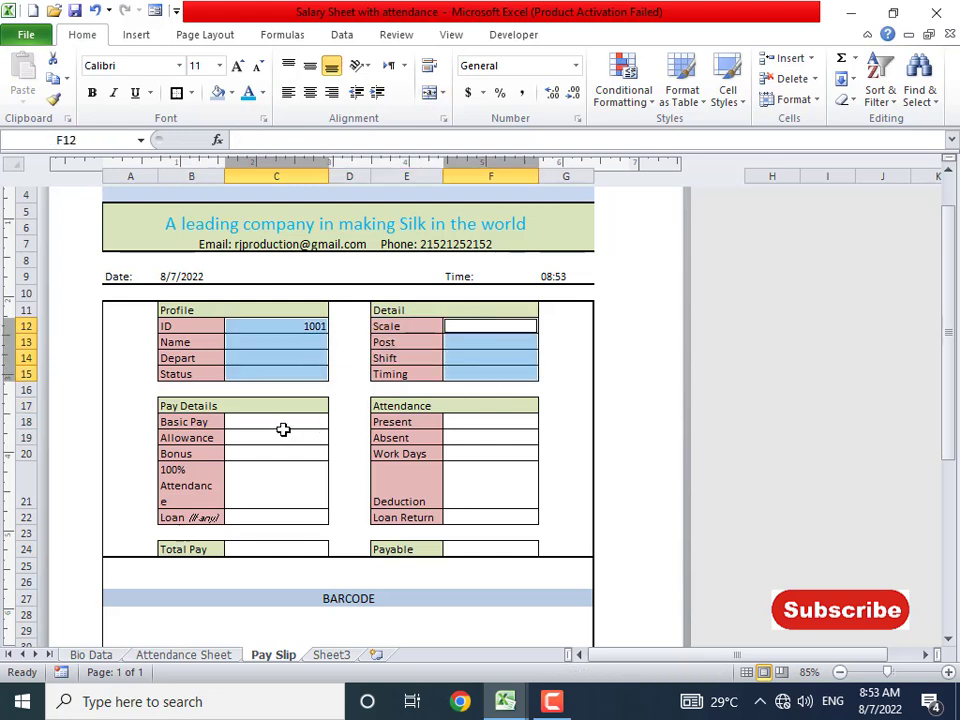
{"action": "left_click_drag", "start_coordinate": [283, 429], "coordinate": [281, 517]}
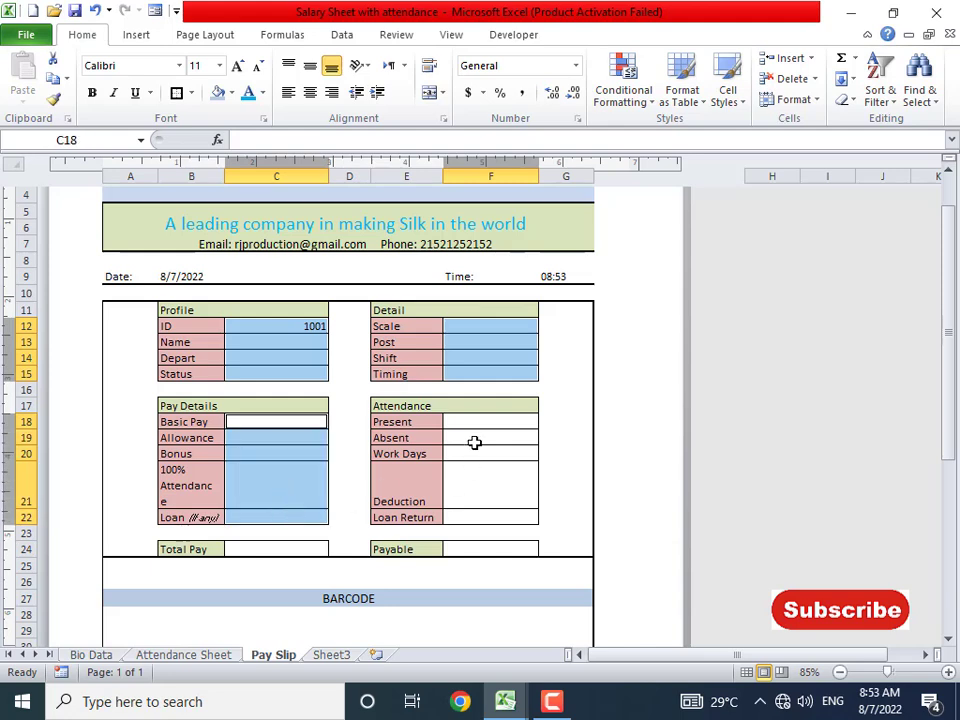
{"action": "left_click_drag", "start_coordinate": [470, 425], "coordinate": [480, 517]}
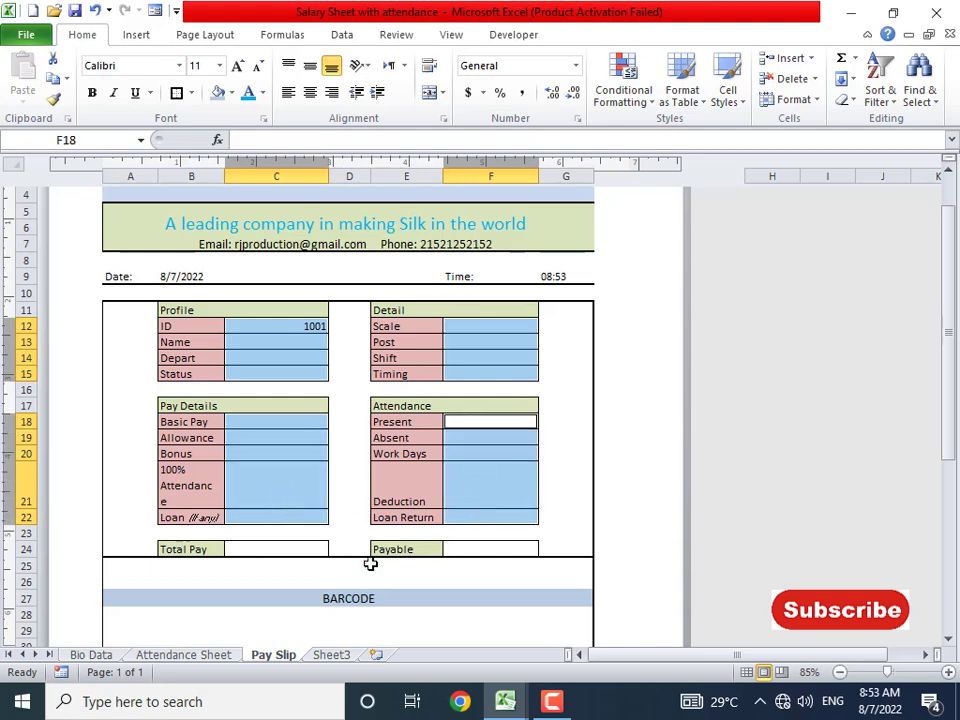
{"action": "left_click", "coordinate": [287, 548]}
{"action": "left_click", "coordinate": [492, 548]}
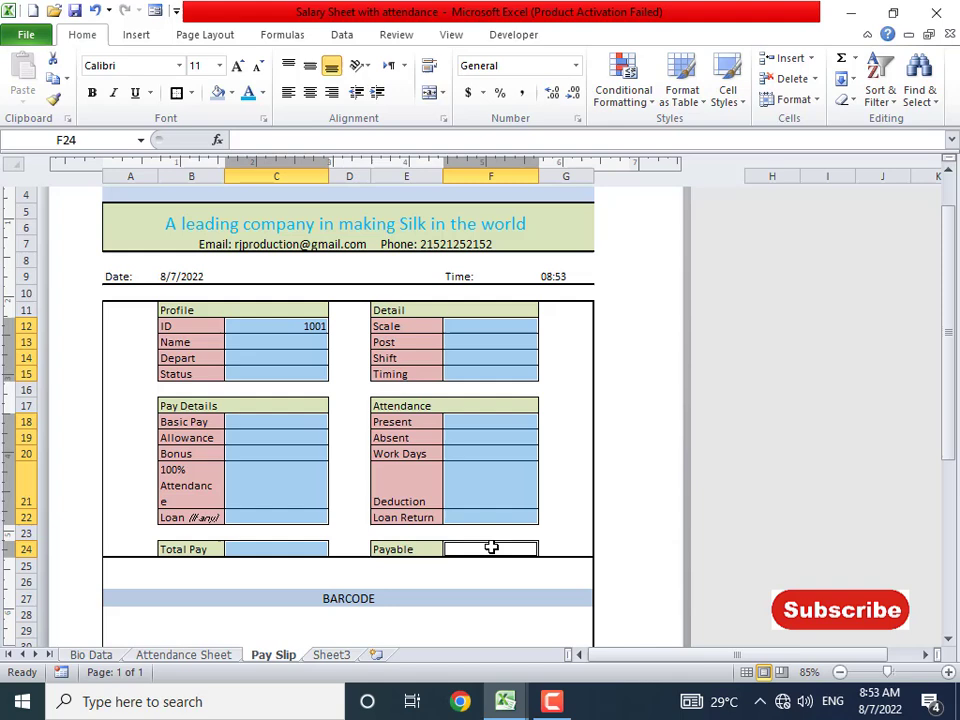
{"action": "left_click", "coordinate": [310, 92]}
{"action": "left_click", "coordinate": [313, 69]}
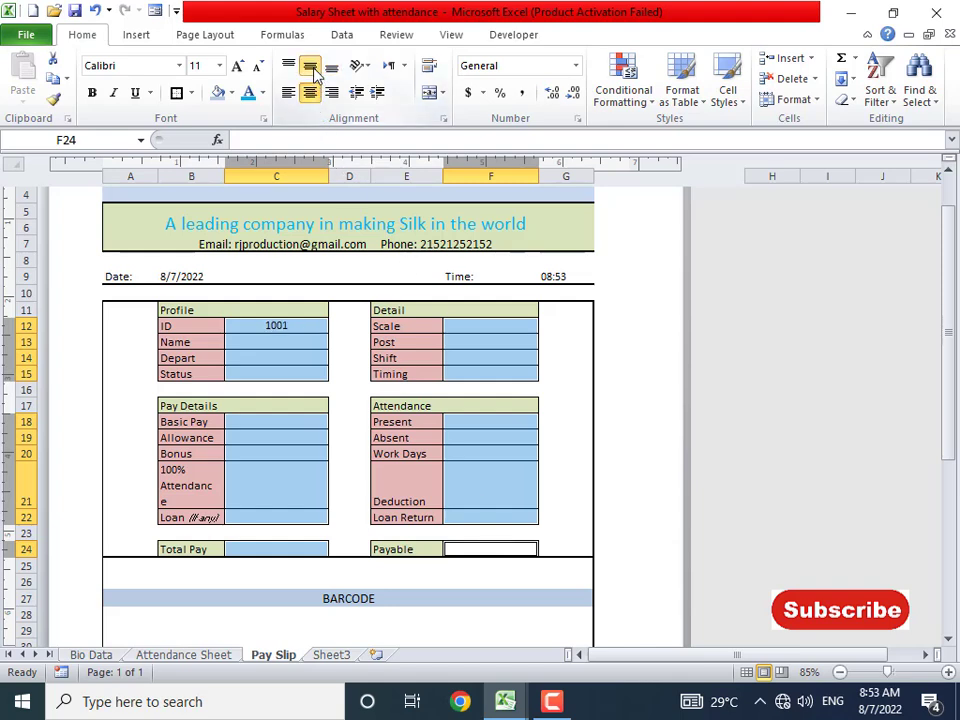
- Confirm the centered ID 1001 in C12, then select the Name cell C13
{"action": "left_click", "coordinate": [298, 341]}
{"action": "left_click", "coordinate": [285, 328]}
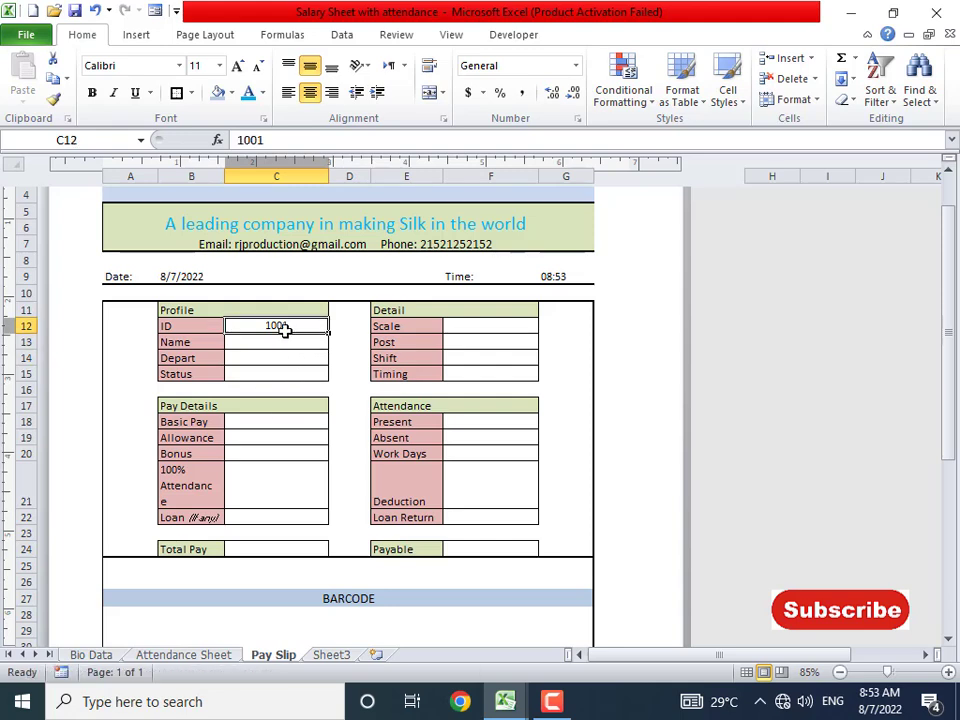
{"action": "scroll", "coordinate": [285, 407], "scroll_direction": "up", "scroll_amount": 1}
{"action": "scroll", "coordinate": [284, 437], "scroll_direction": "down", "scroll_amount": 1}
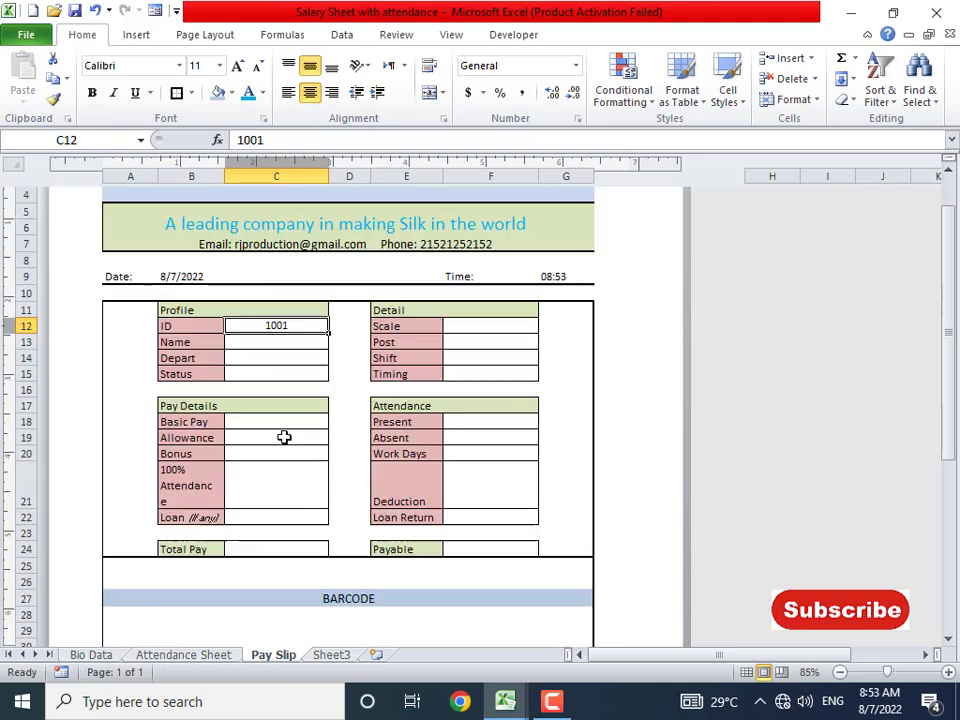
{"action": "left_click", "coordinate": [285, 339]}
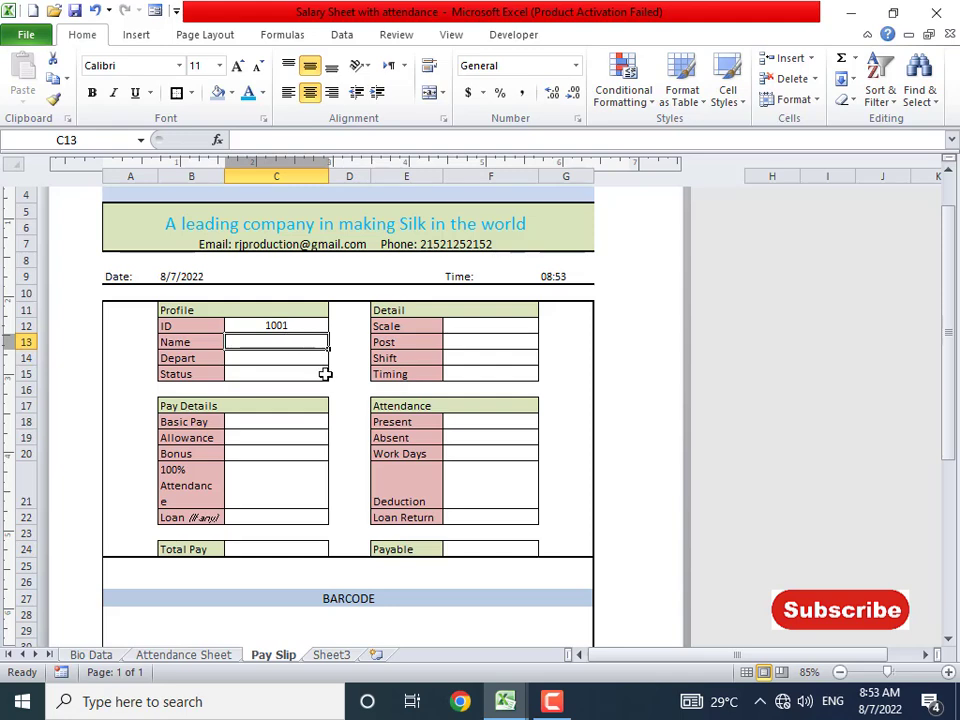
{"action": "type", "text": "=vlookup("}
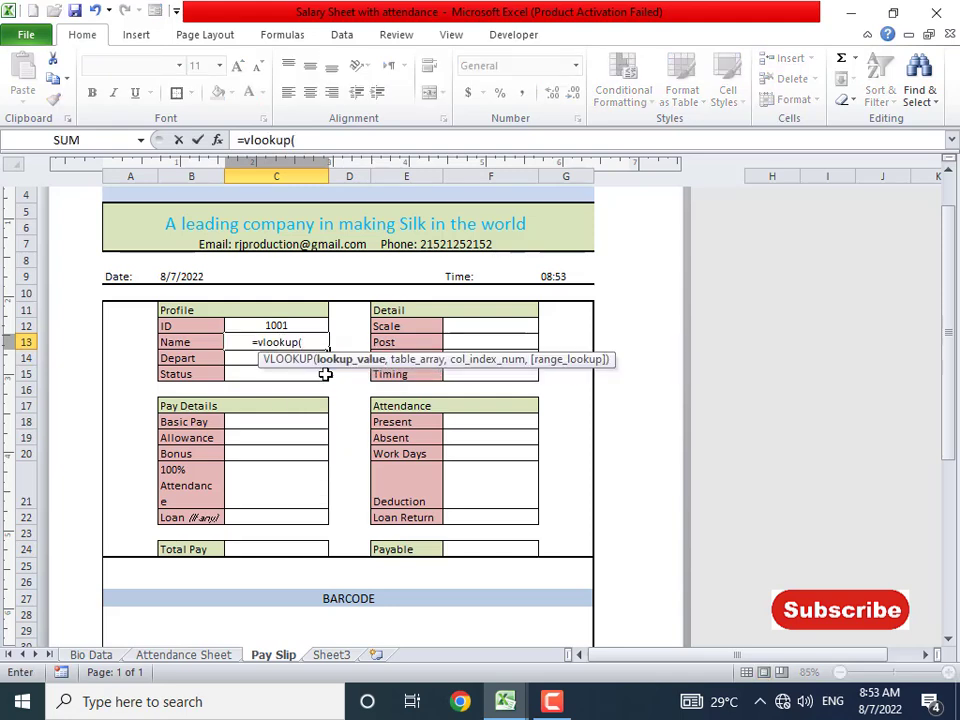
{"action": "left_click", "coordinate": [290, 324]}
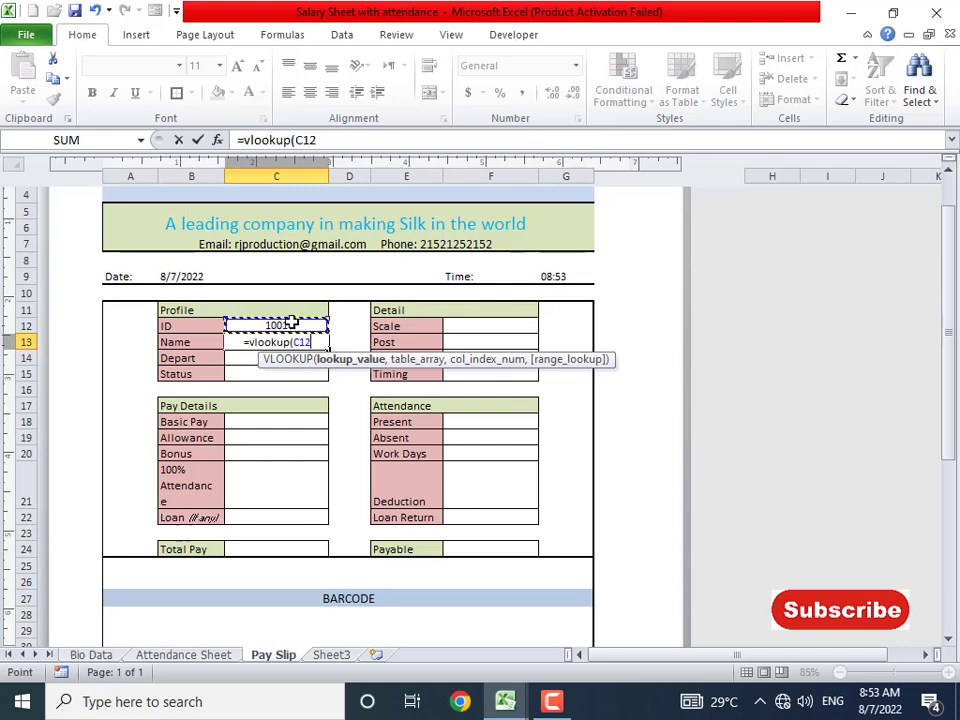
{"action": "type", "text": ","}
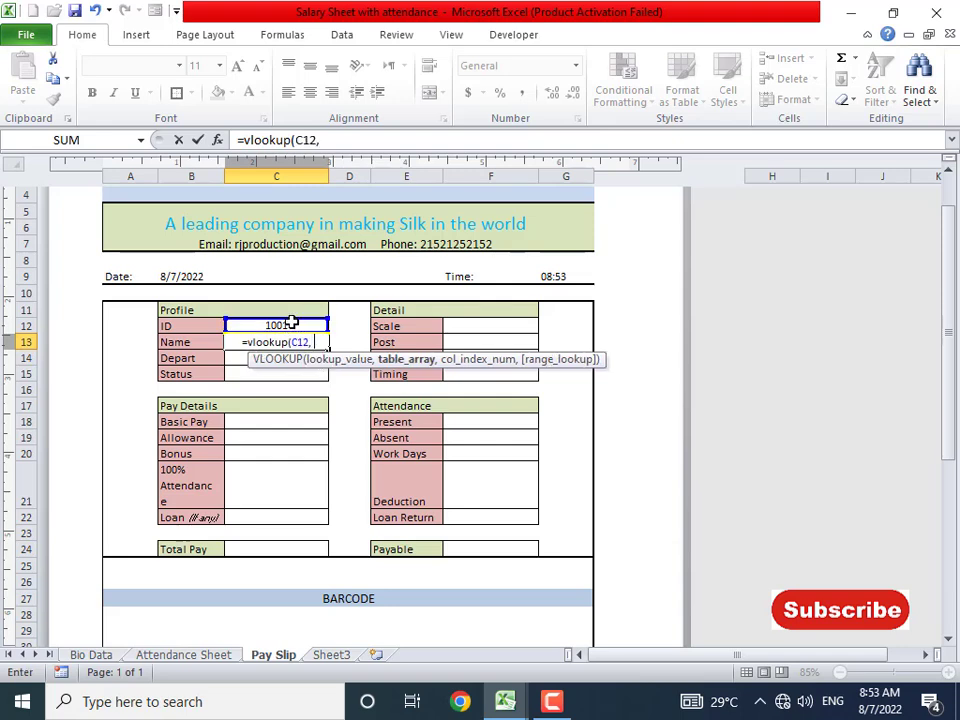
{"action": "left_click", "coordinate": [183, 654]}
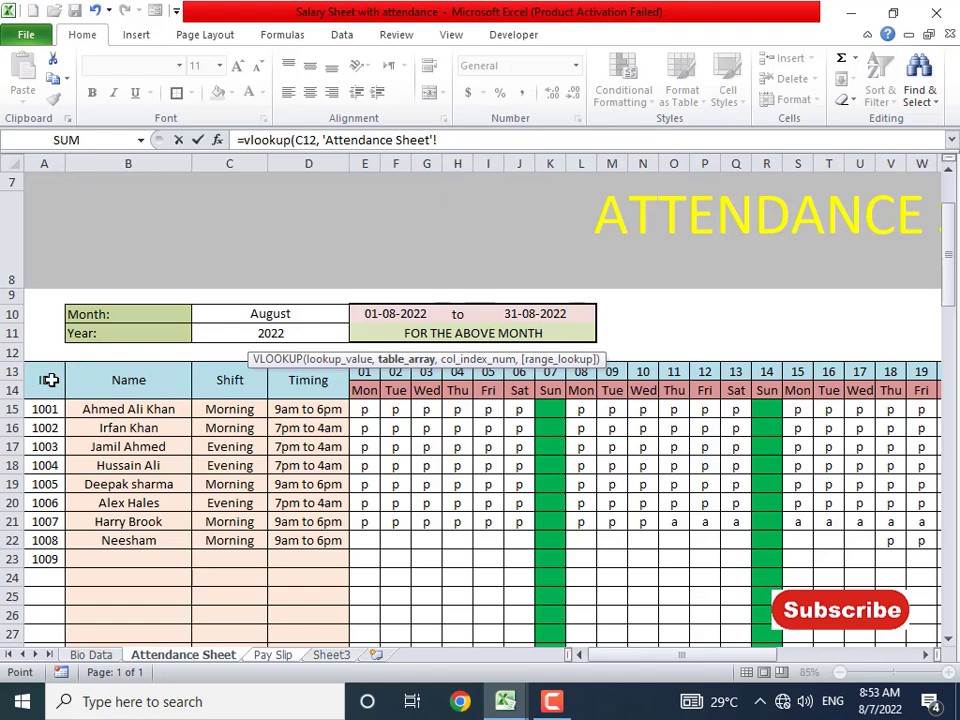
{"action": "left_click_drag", "start_coordinate": [50, 380], "coordinate": [930, 452]}
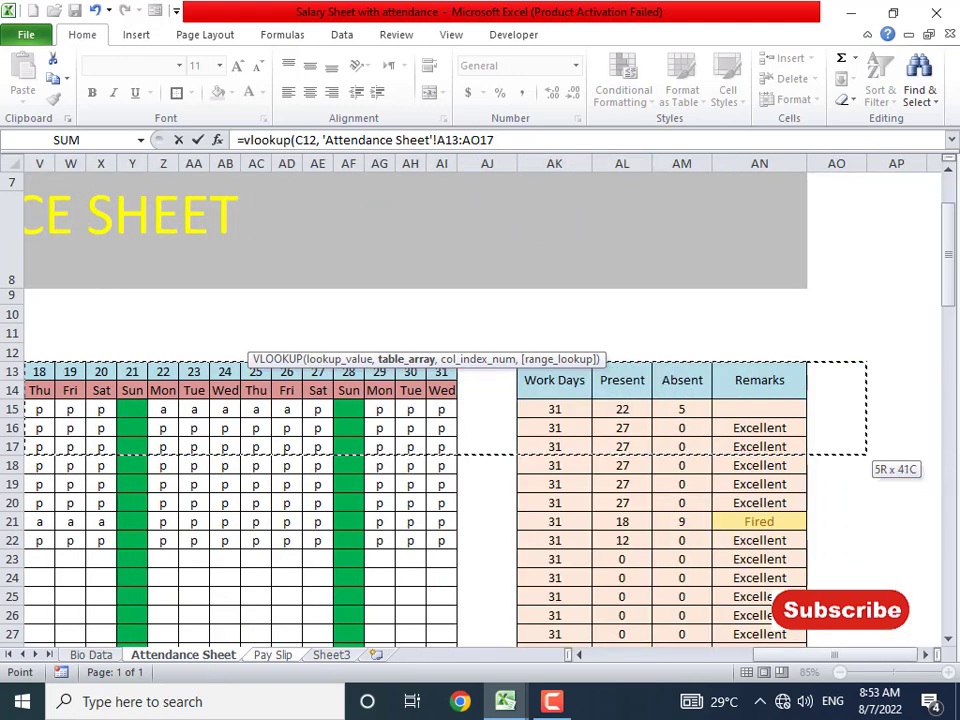
{"action": "left_click_drag", "start_coordinate": [870, 450], "coordinate": [709, 581]}
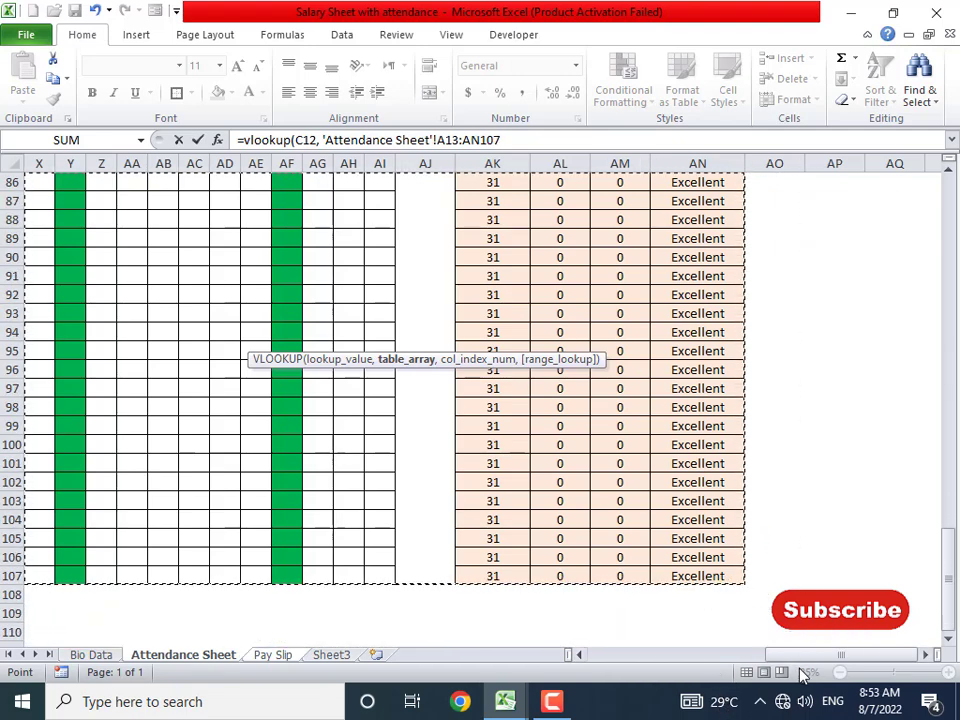
{"action": "left_click_drag", "start_coordinate": [803, 656], "coordinate": [600, 664]}
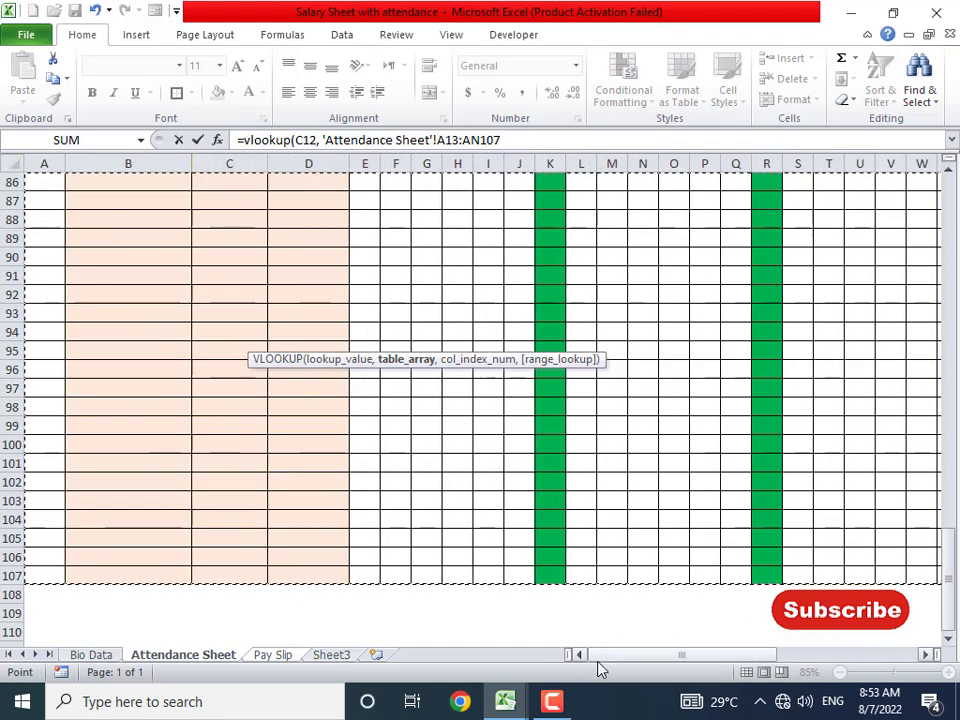
{"action": "scroll", "coordinate": [360, 486], "scroll_direction": "up", "scroll_amount": 20}
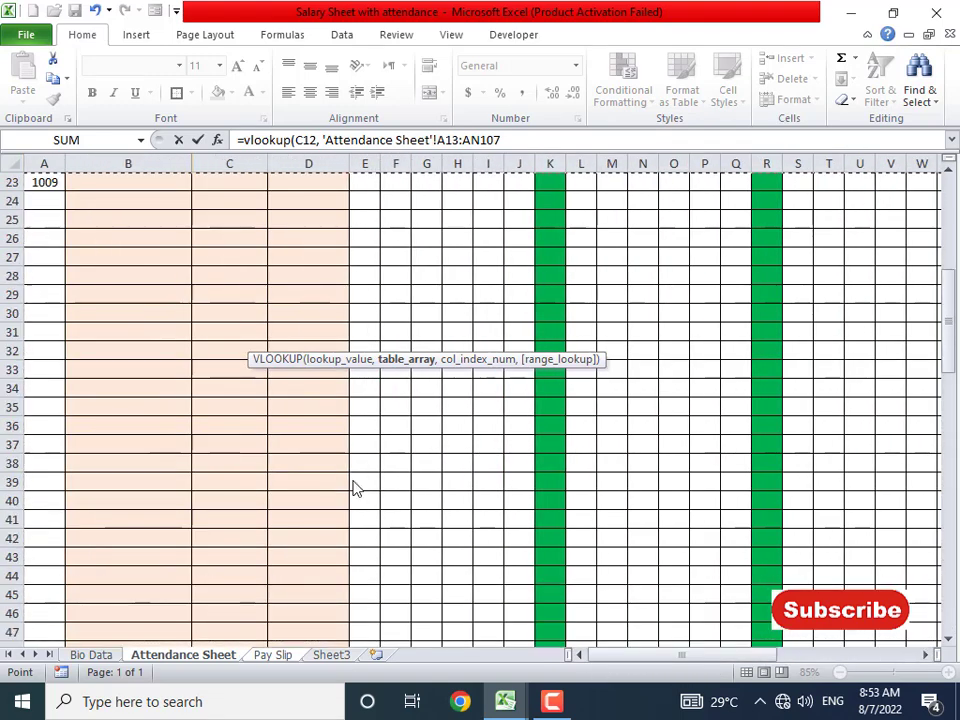
{"action": "scroll", "coordinate": [352, 487], "scroll_direction": "up", "scroll_amount": 4}
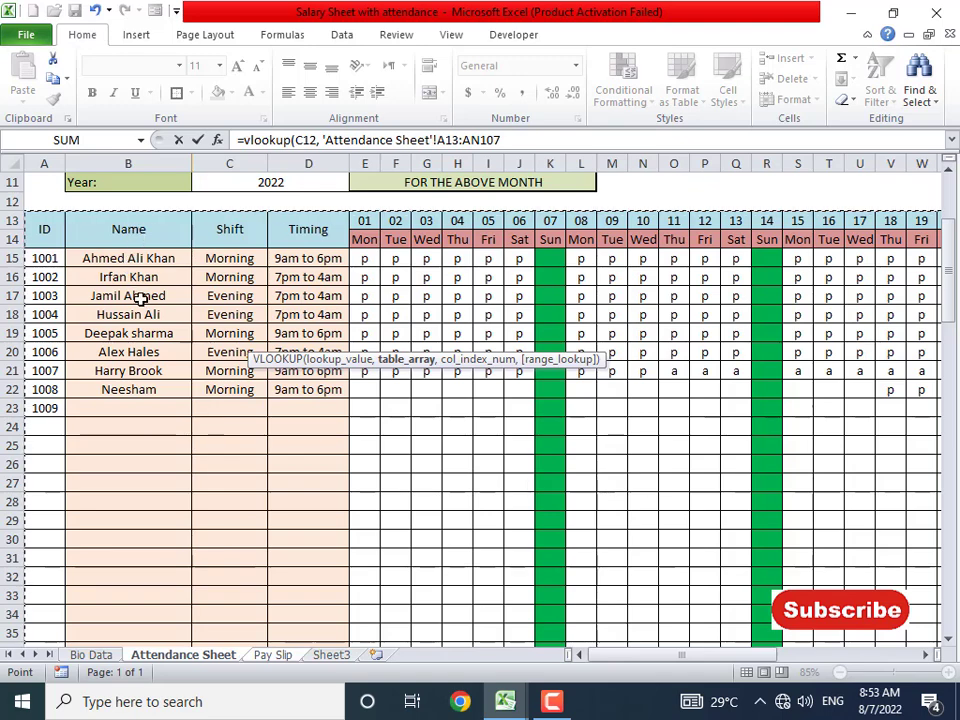
{"action": "type", "text": ","}
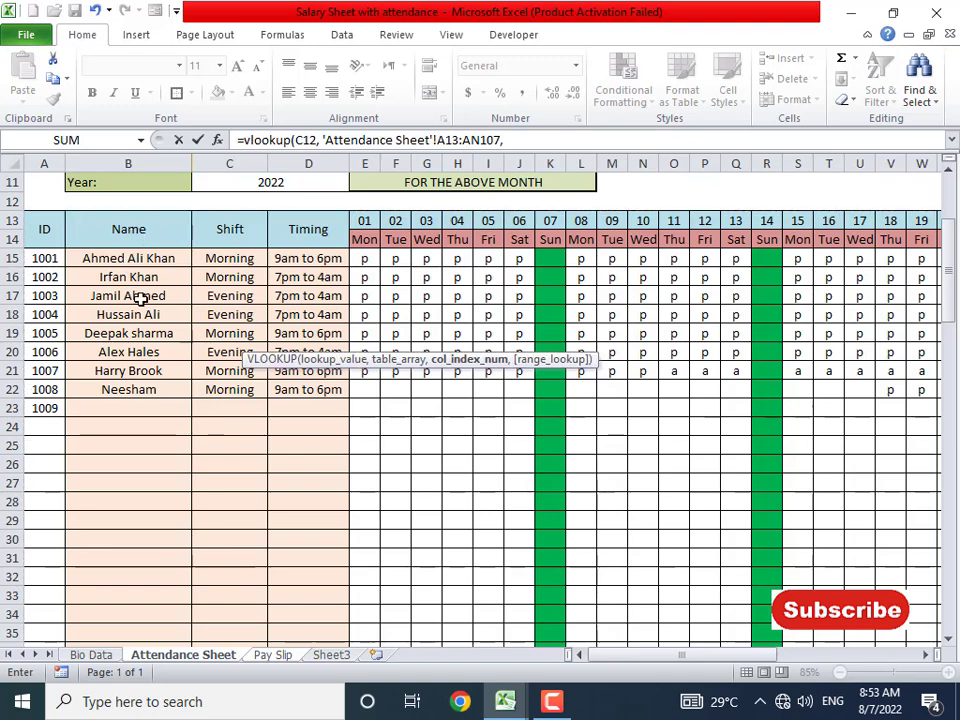
{"action": "type", "text": " 2, 0"}
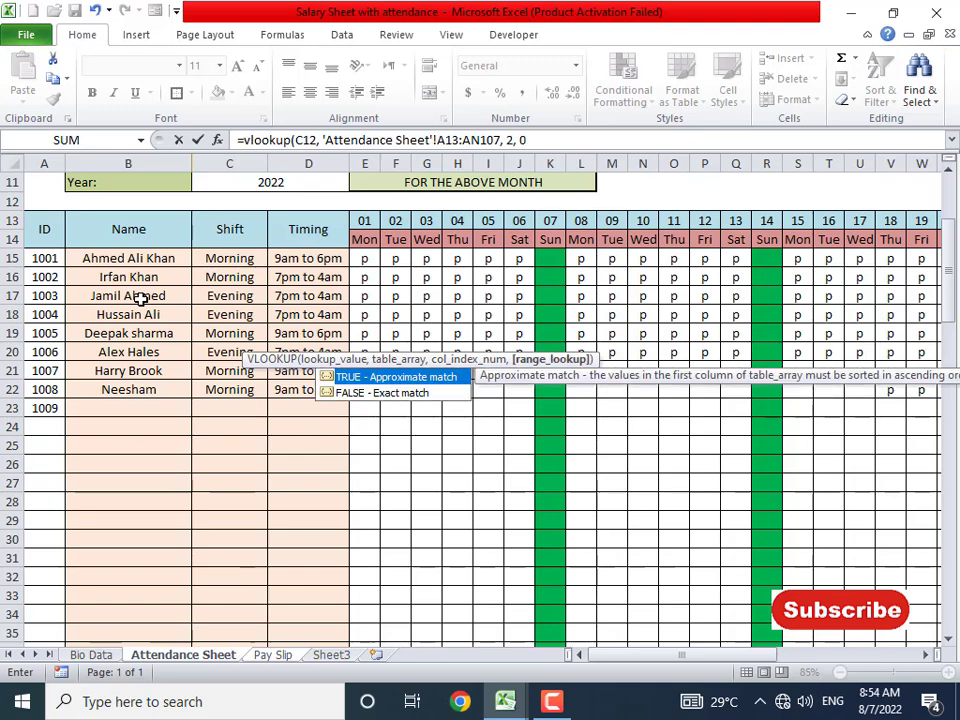
{"action": "key", "text": "Return"}
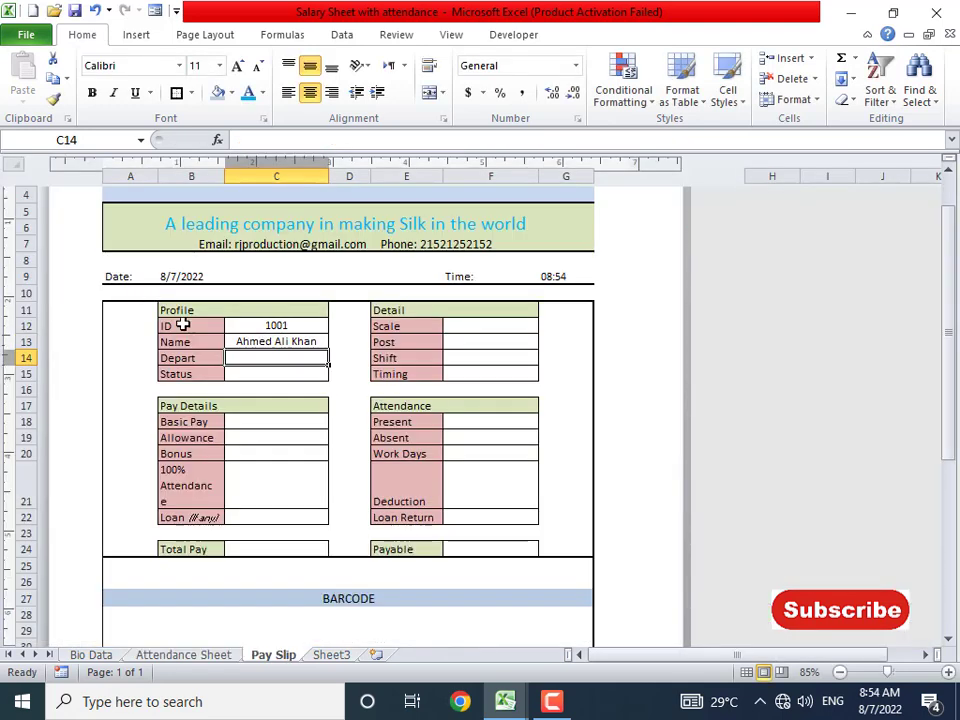
{"action": "left_click", "coordinate": [295, 340]}
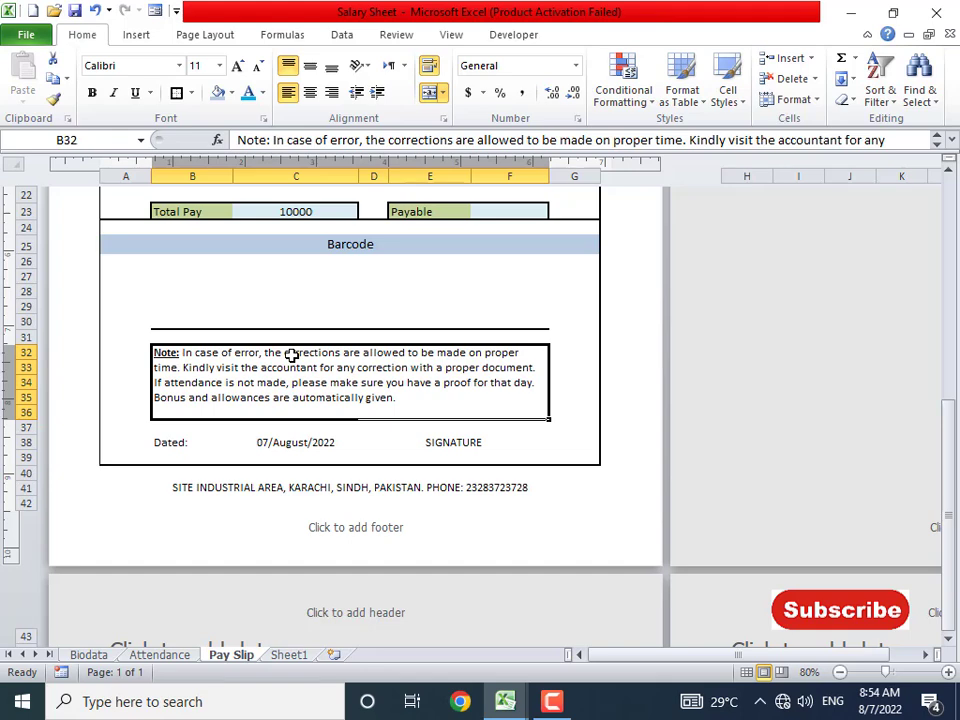
{"action": "left_click", "coordinate": [166, 656]}
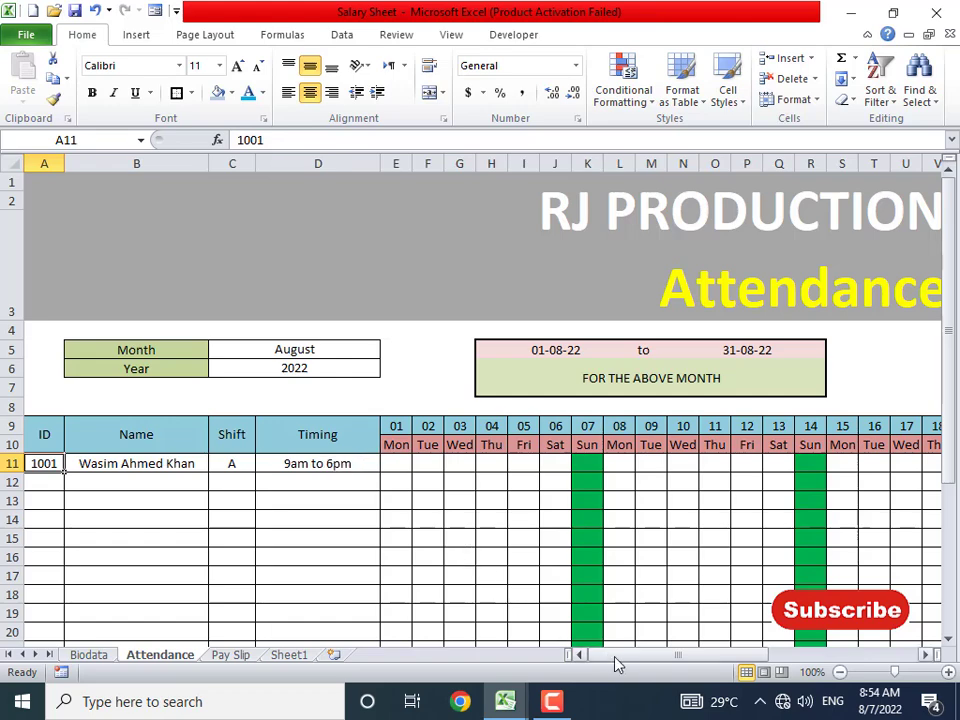
{"action": "mouse_move", "coordinate": [617, 655]}
{"action": "left_mouse_down"}
{"action": "mouse_move", "coordinate": [762, 668]}
{"action": "mouse_move", "coordinate": [608, 674]}
{"action": "left_mouse_up"}
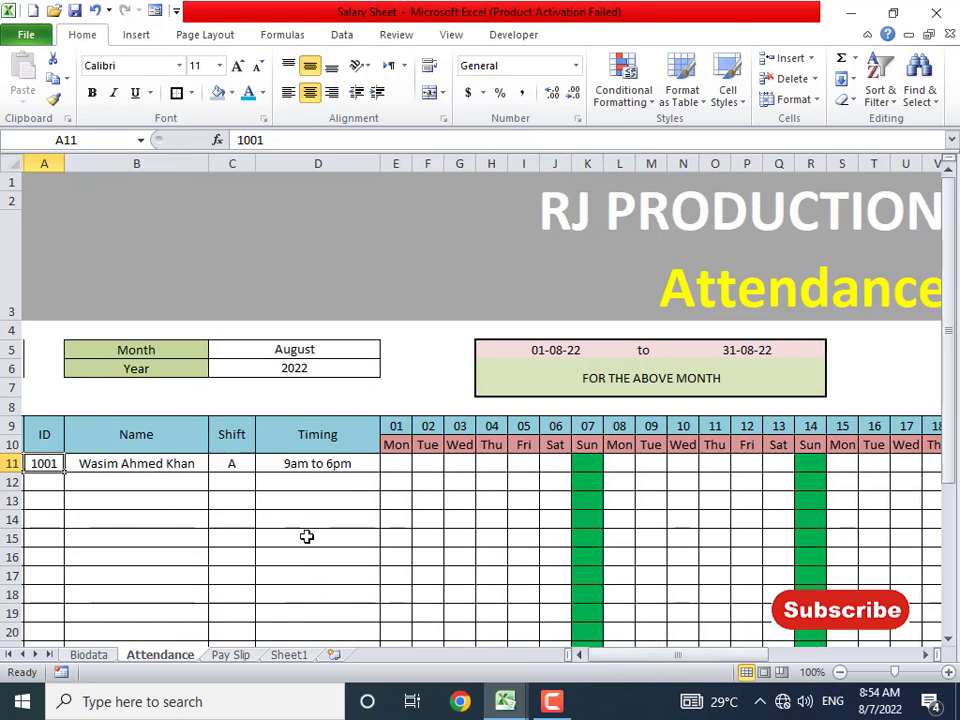
{"action": "key", "text": "alt+Tab"}
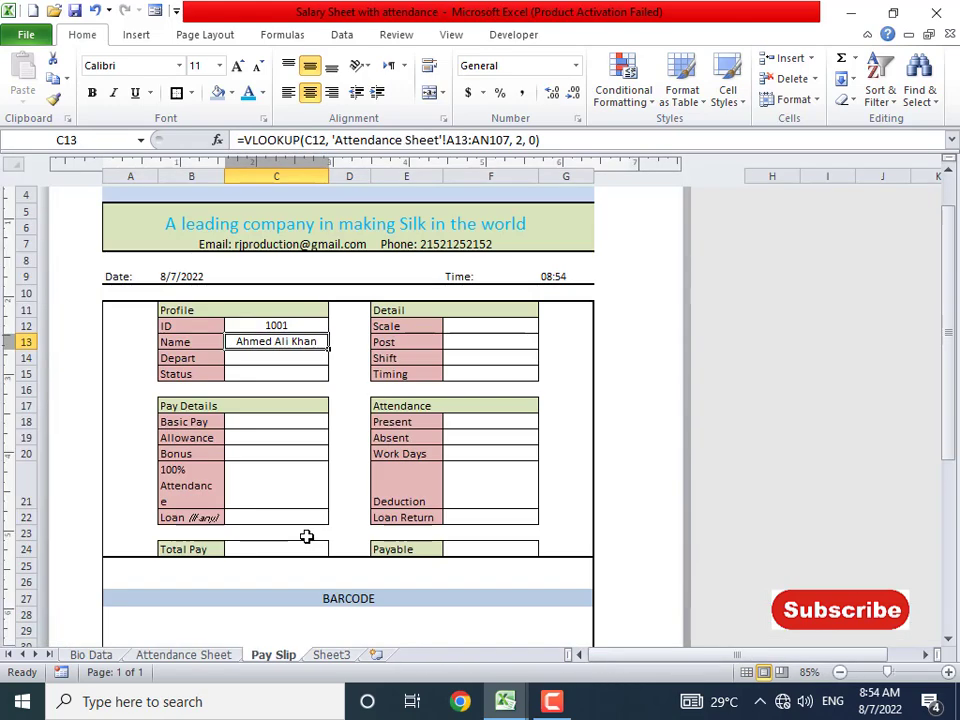
- Enter =VLOOKUP(C12,'Bio Data'!A7:I40,7,0) in C14 so the Depart field shows Sales
{"action": "left_click", "coordinate": [299, 357]}
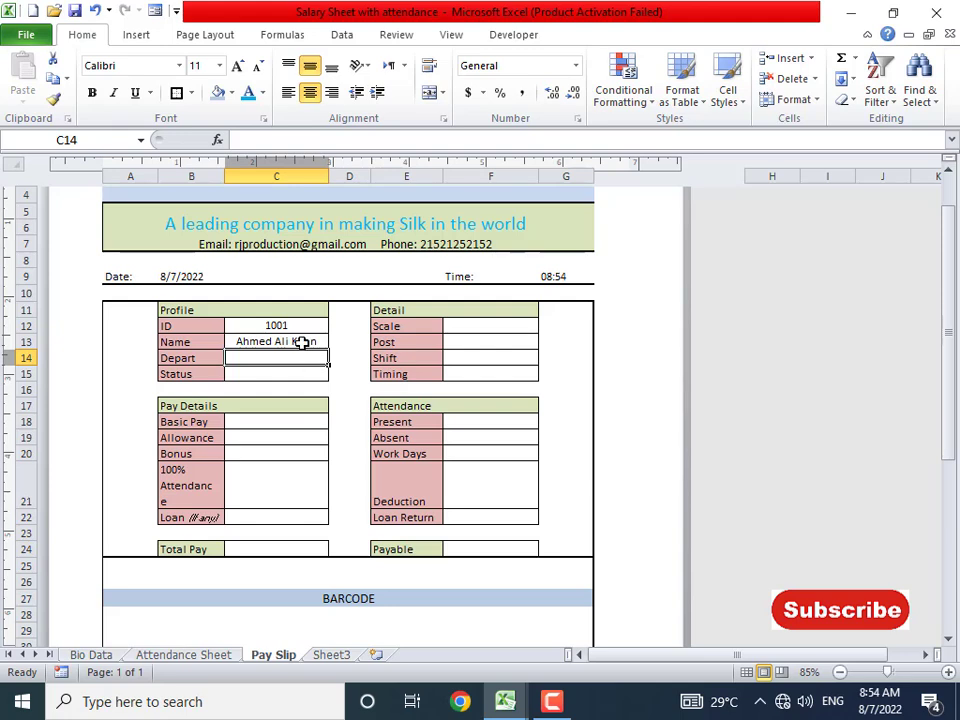
{"action": "left_click", "coordinate": [302, 342]}
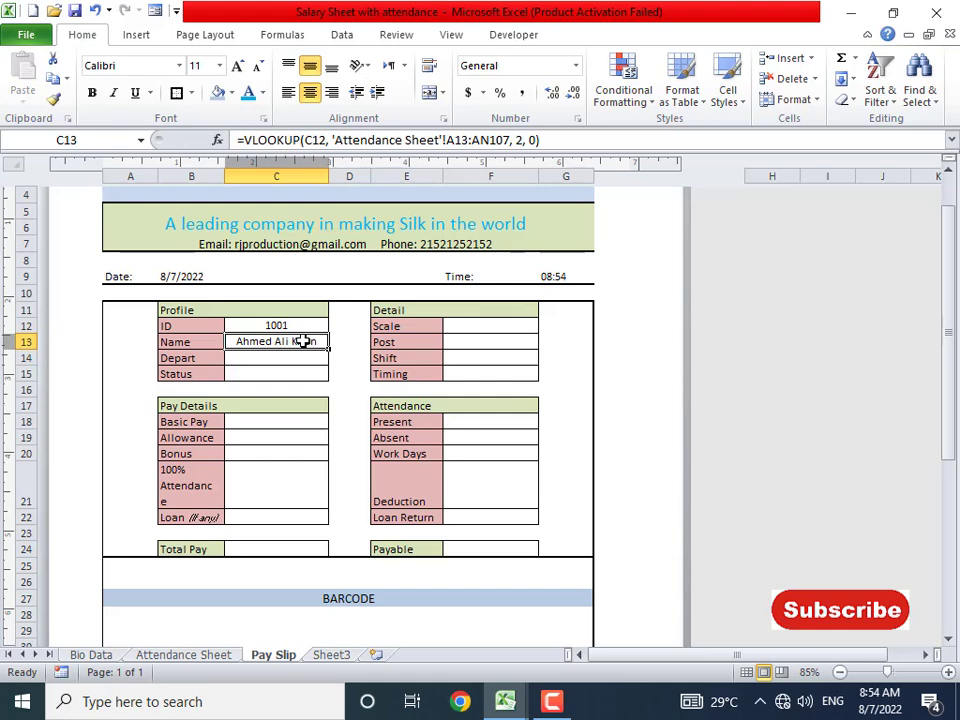
{"action": "left_click", "coordinate": [303, 357]}
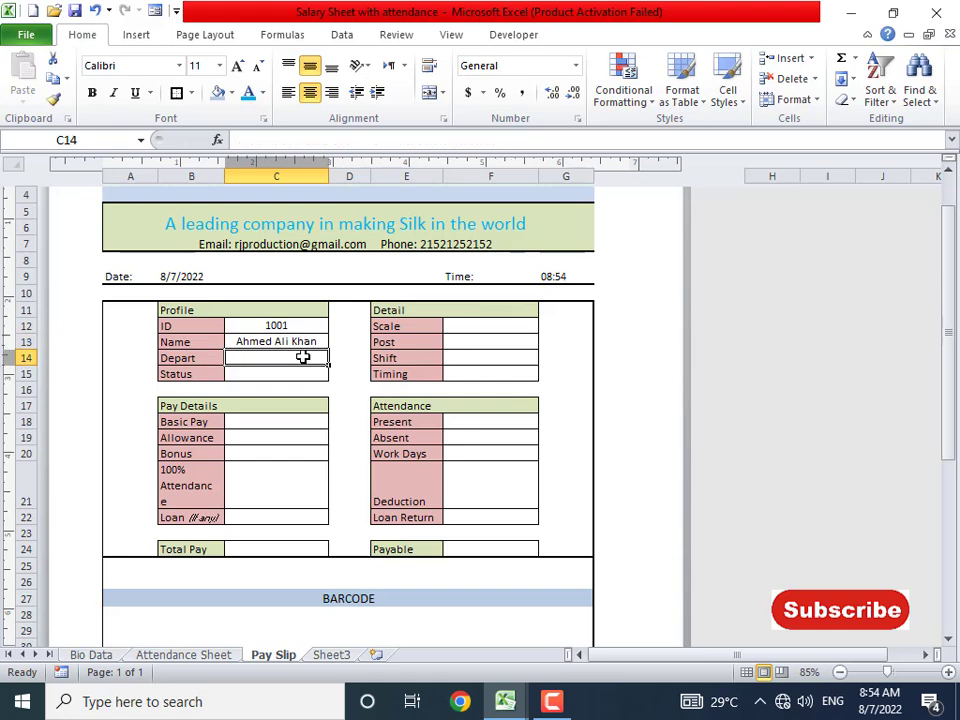
{"action": "type", "text": "=vlookup"}
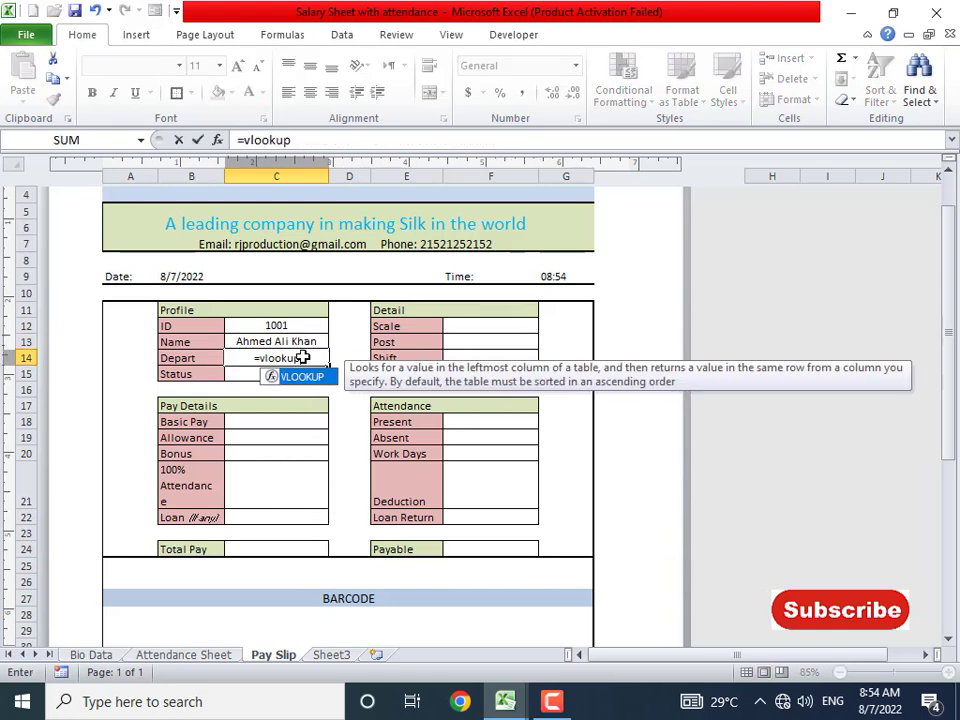
{"action": "type", "text": "("}
{"action": "left_click", "coordinate": [306, 327]}
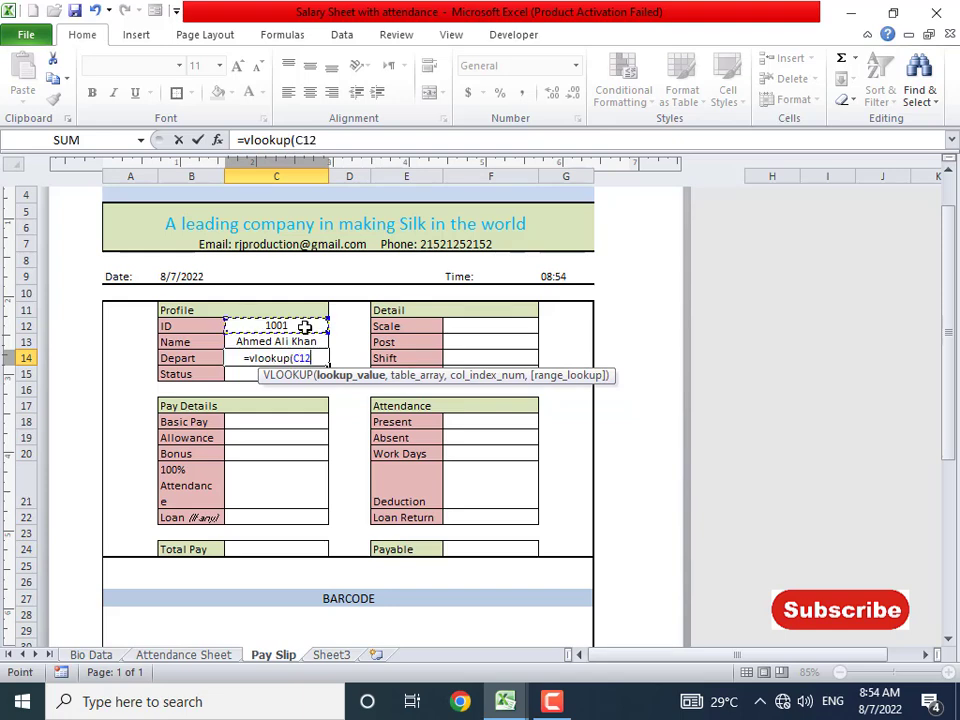
{"action": "type", "text": ","}
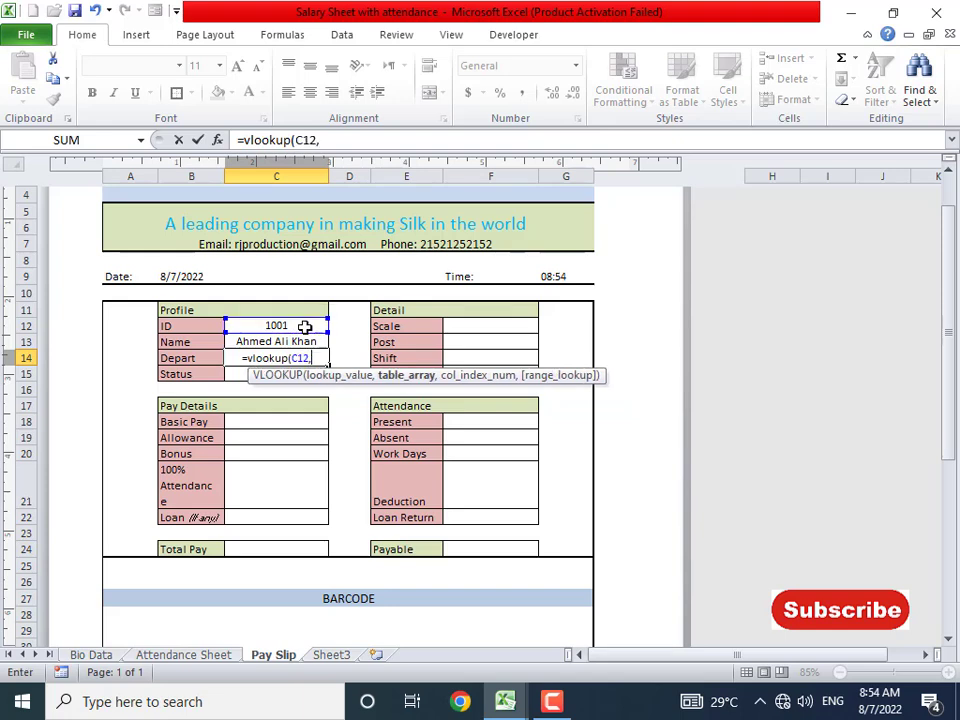
{"action": "left_click", "coordinate": [101, 661]}
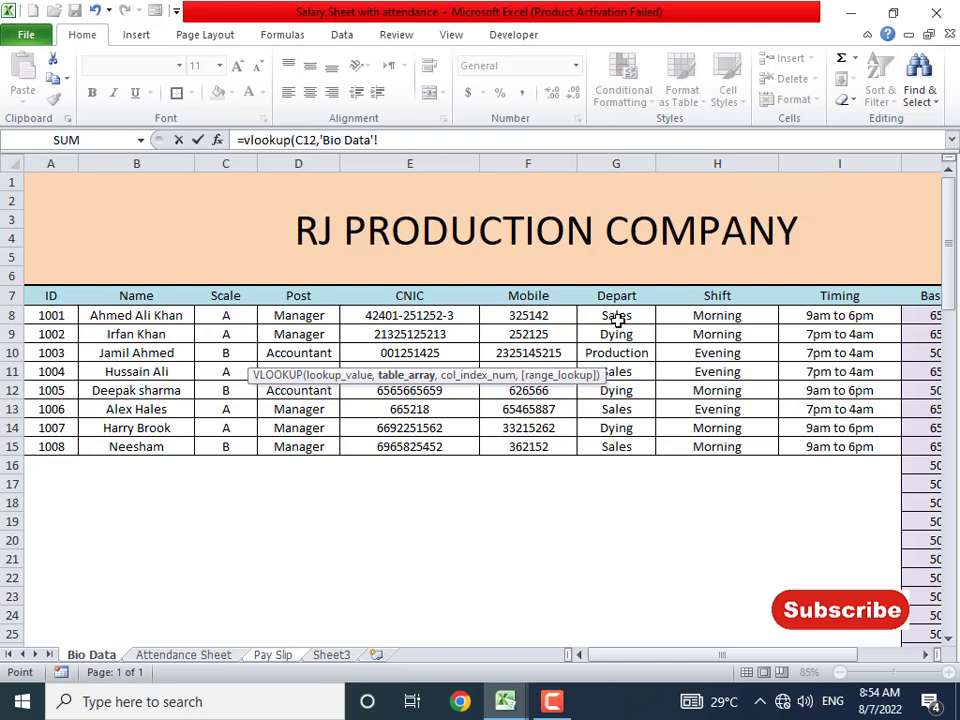
{"action": "left_click_drag", "start_coordinate": [49, 295], "coordinate": [896, 669]}
{"action": "scroll", "coordinate": [887, 664], "scroll_direction": "up", "scroll_amount": 6}
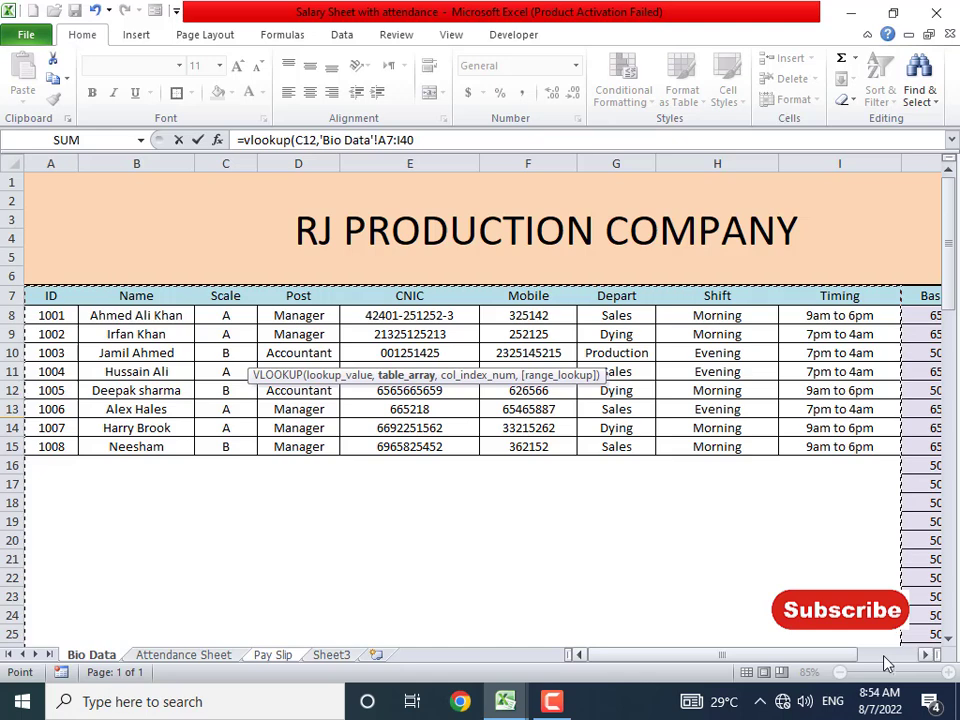
{"action": "type", "text": ","}
{"action": "type", "text": " 7, 0)"}
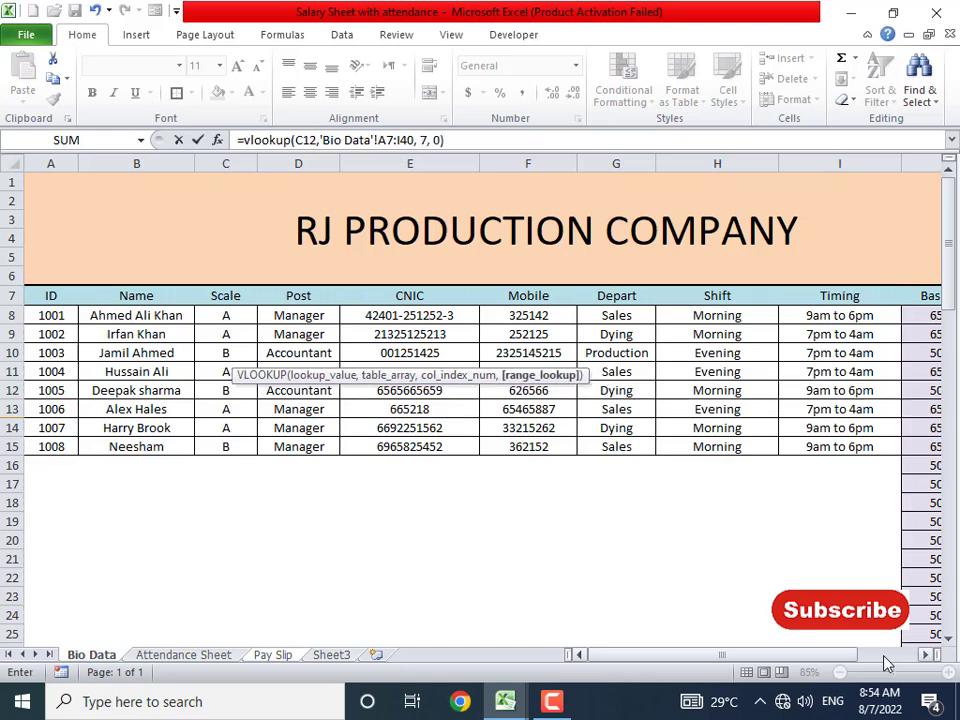
{"action": "key", "text": "Return"}
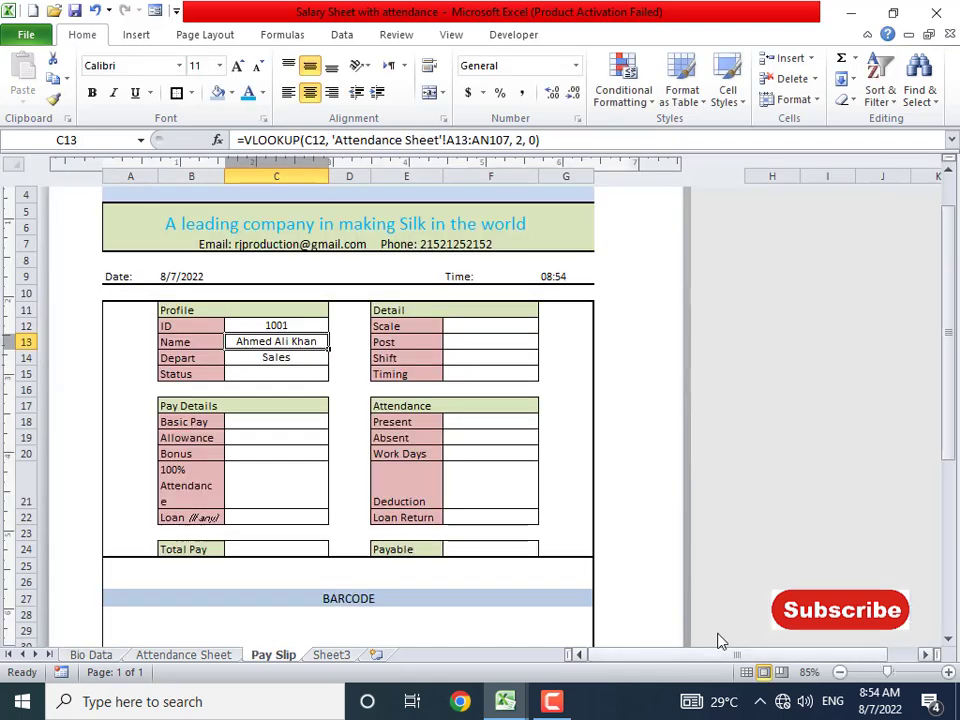
- Check the C14 formula, select the Status cell C15, and switch to the reference Salary Sheet workbook
{"action": "left_click", "coordinate": [281, 363]}
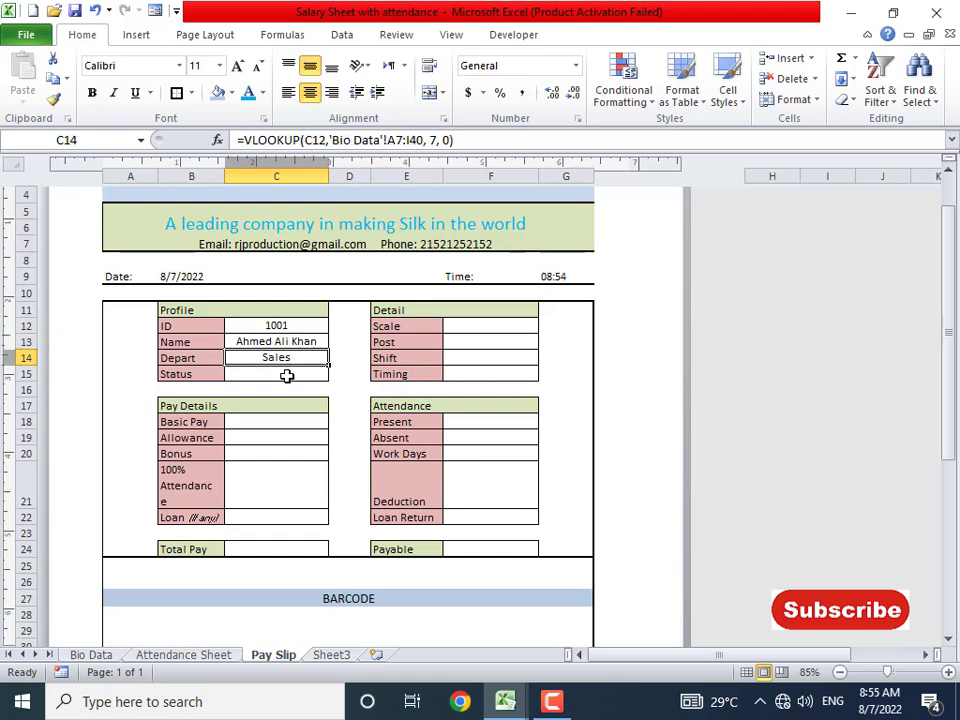
{"action": "left_click", "coordinate": [287, 375]}
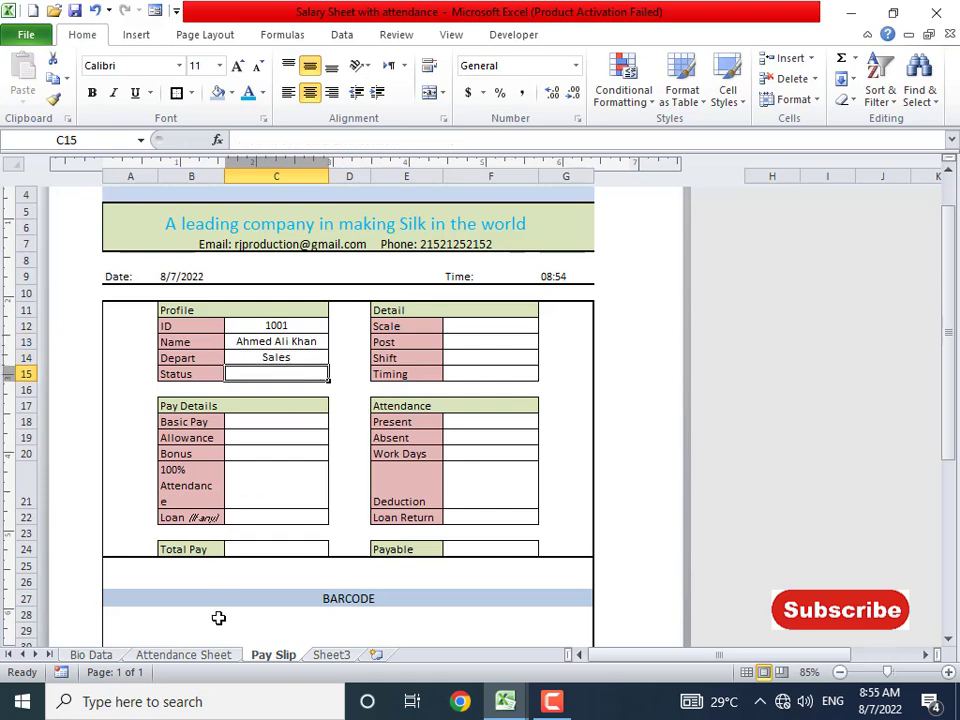
{"action": "key", "text": "alt+Tab"}
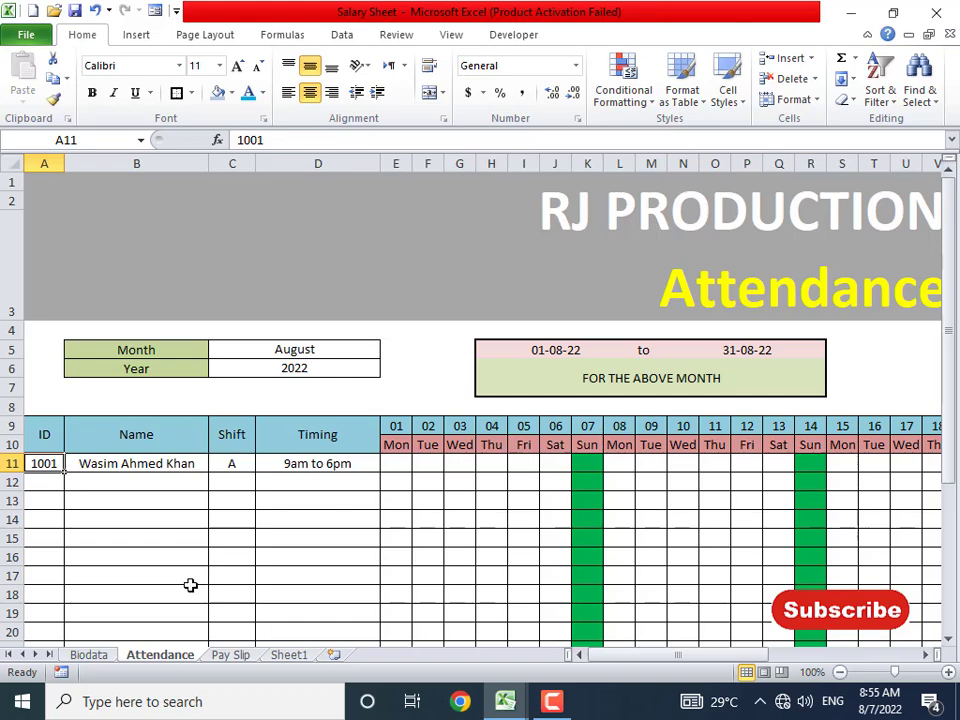
- Browse the Bio Data employee table and its shift entries, then switch to the Attendance Sheet
{"action": "left_click", "coordinate": [88, 655]}
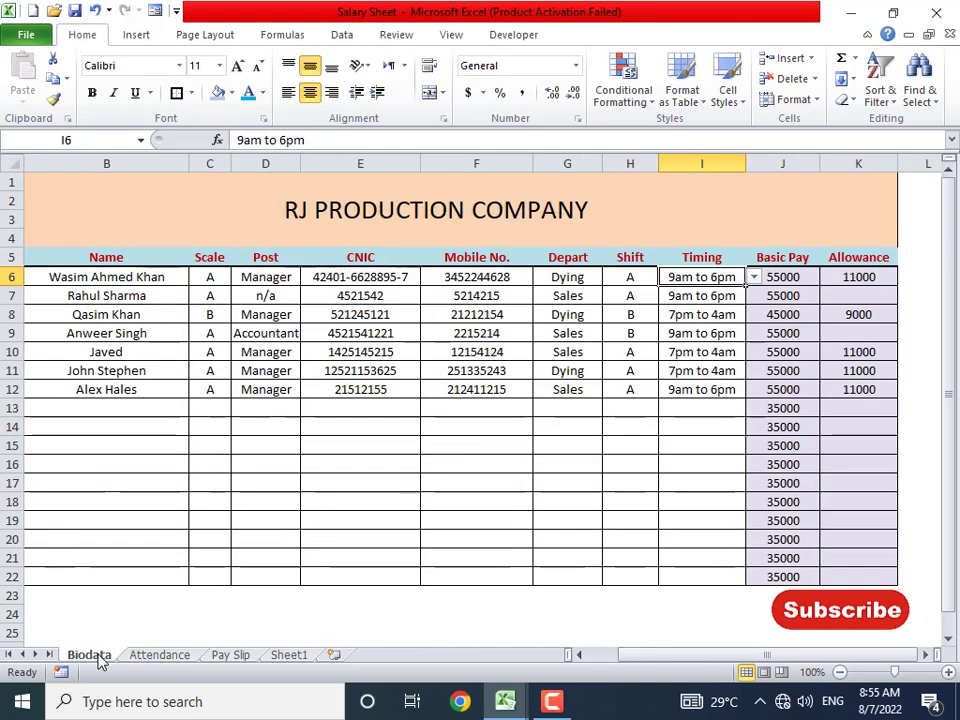
{"action": "key", "text": "alt+Tab"}
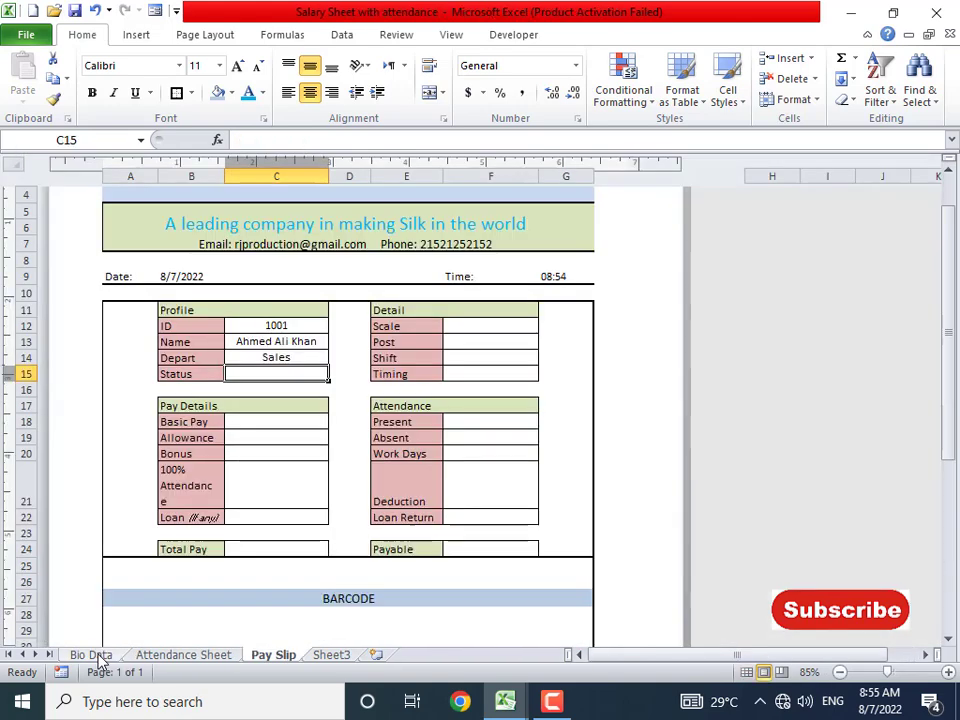
{"action": "left_click", "coordinate": [176, 657]}
{"action": "left_click", "coordinate": [100, 656]}
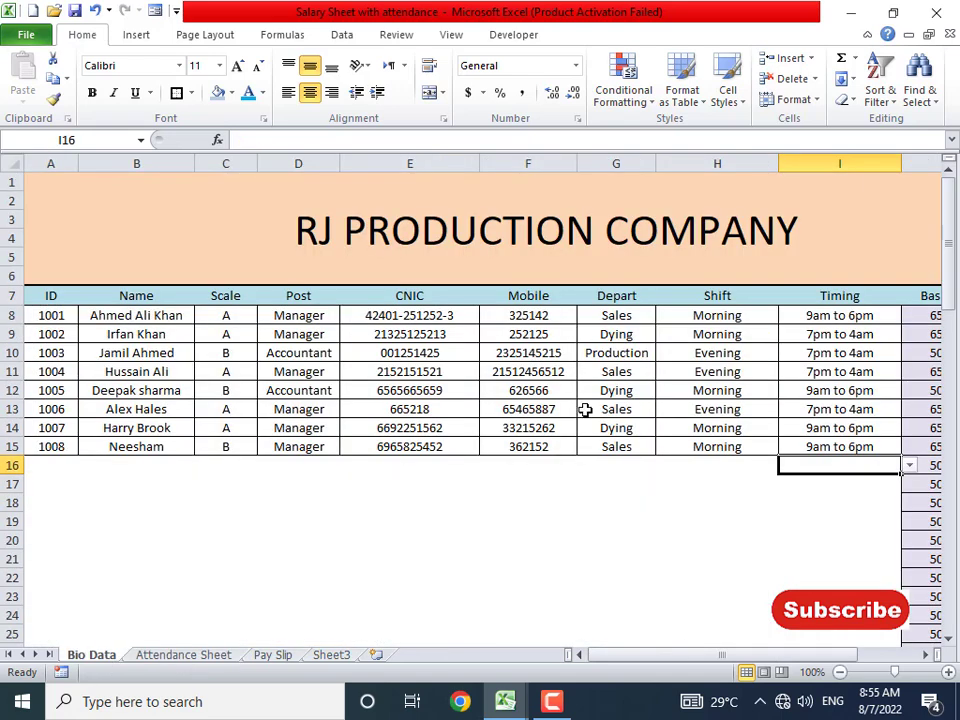
{"action": "left_click", "coordinate": [710, 315]}
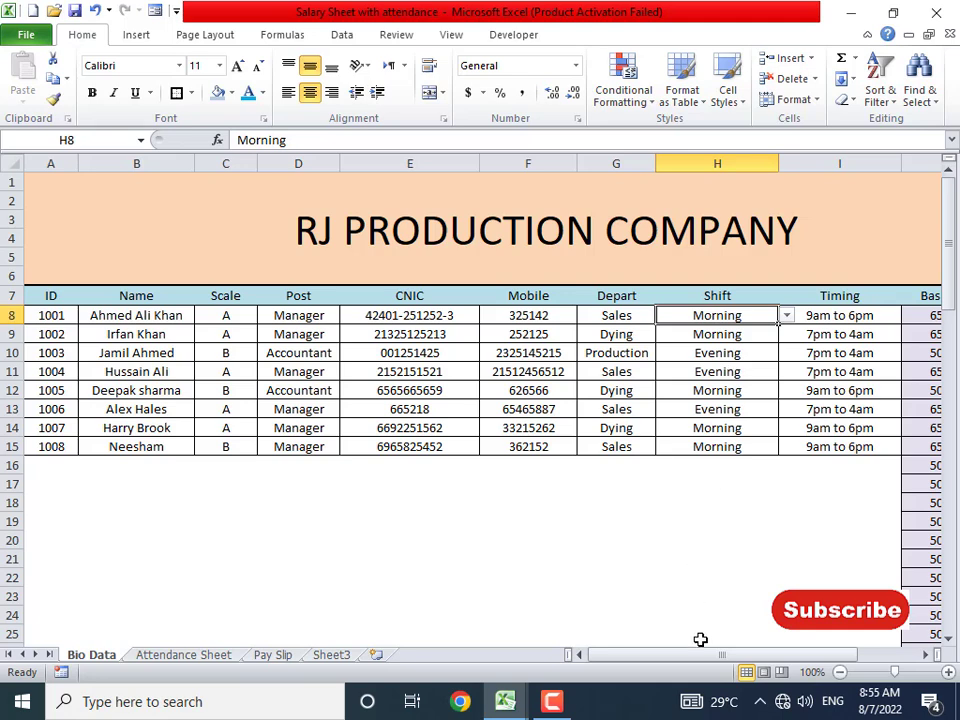
{"action": "left_click_drag", "start_coordinate": [703, 654], "coordinate": [758, 657]}
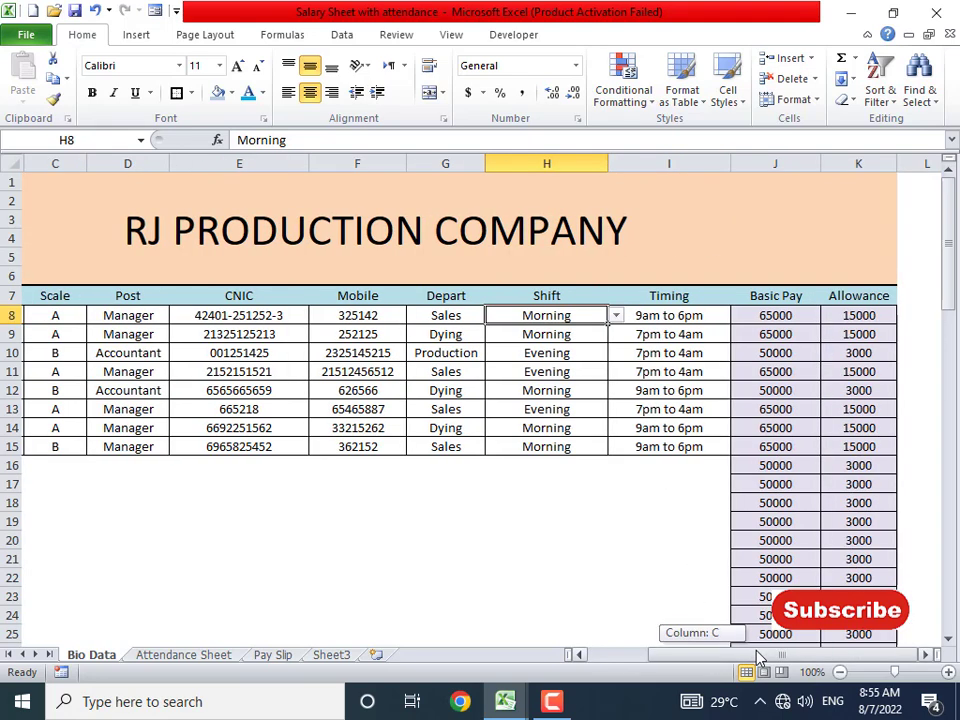
{"action": "left_click_drag", "start_coordinate": [758, 657], "coordinate": [726, 655]}
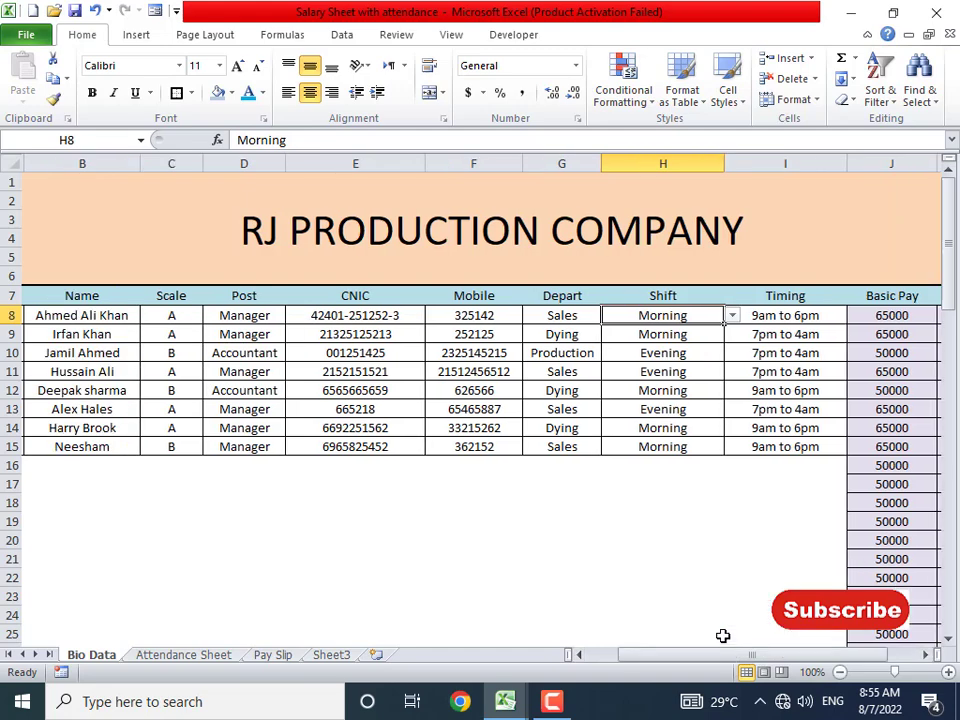
{"action": "left_click", "coordinate": [214, 656]}
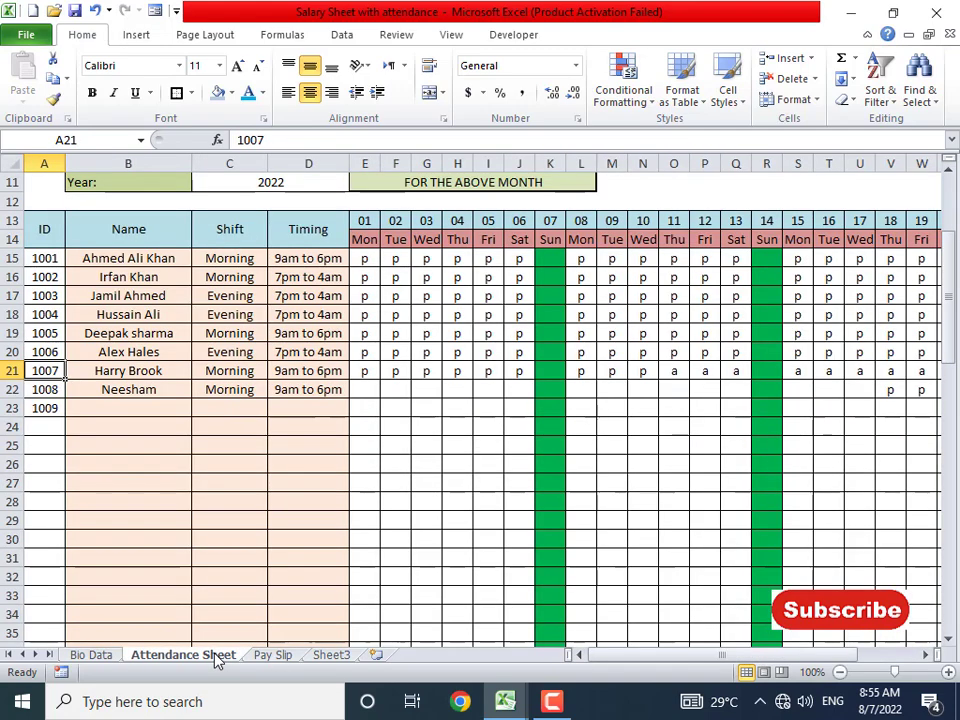
- Put =COLUMN() in AN12 above the Remarks header, showing 40
{"action": "left_click", "coordinate": [151, 235]}
{"action": "key", "text": "Right"}
{"action": "key", "text": "Right"}
{"action": "key", "text": "Right"}
{"action": "key", "text": "Right"}
{"action": "key", "text": "Right"}
{"action": "key", "text": "Right"}
{"action": "key", "text": "Right"}
{"action": "key", "text": "Right"}
{"action": "key", "text": "Right"}
{"action": "key", "text": "Right"}
{"action": "key", "text": "Right"}
{"action": "key", "text": "Right"}
{"action": "key", "text": "Right"}
{"action": "key", "text": "Right"}
{"action": "key", "text": "Right"}
{"action": "key", "text": "Right"}
{"action": "key", "text": "Right"}
{"action": "key", "text": "Right"}
{"action": "key", "text": "Right"}
{"action": "key", "text": "Right"}
{"action": "key", "text": "Right"}
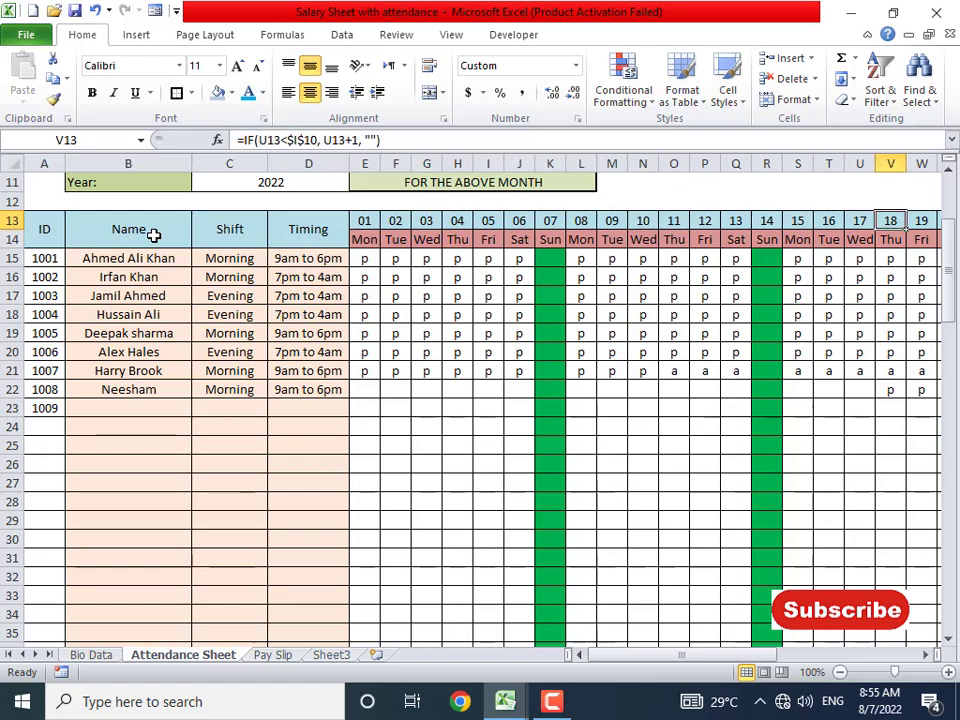
{"action": "key", "text": "Left"}
{"action": "key", "text": "Left"}
{"action": "key", "text": "Left"}
{"action": "key", "text": "Left"}
{"action": "key", "text": "Left"}
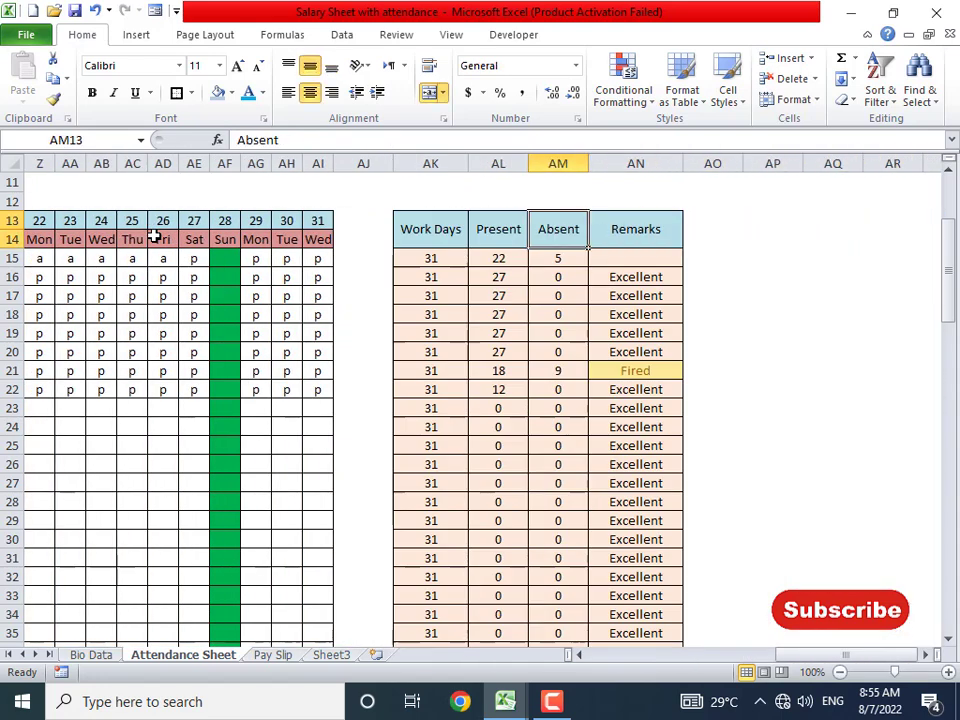
{"action": "key", "text": "Right"}
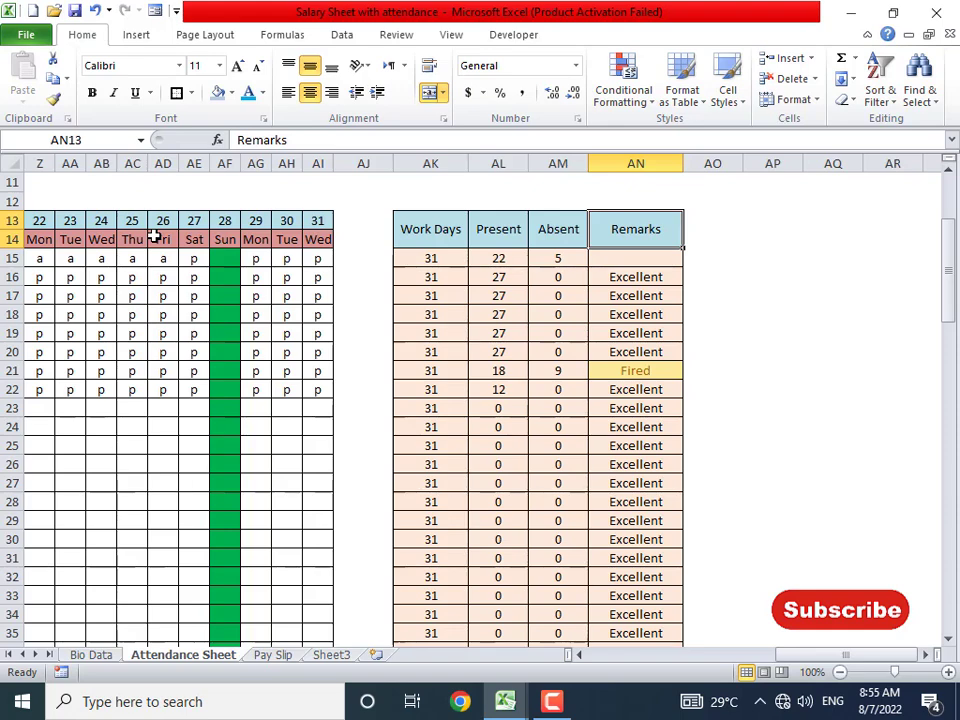
{"action": "scroll", "coordinate": [480, 454], "scroll_direction": "down", "scroll_amount": 12}
{"action": "scroll", "coordinate": [553, 443], "scroll_direction": "up", "scroll_amount": 14}
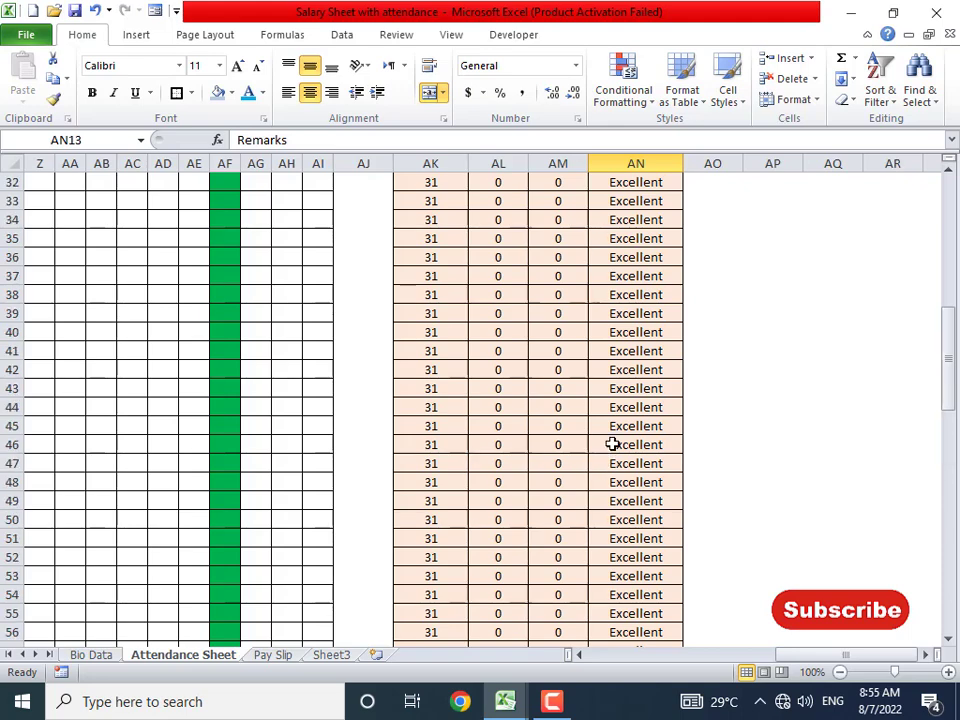
{"action": "left_click", "coordinate": [671, 394]}
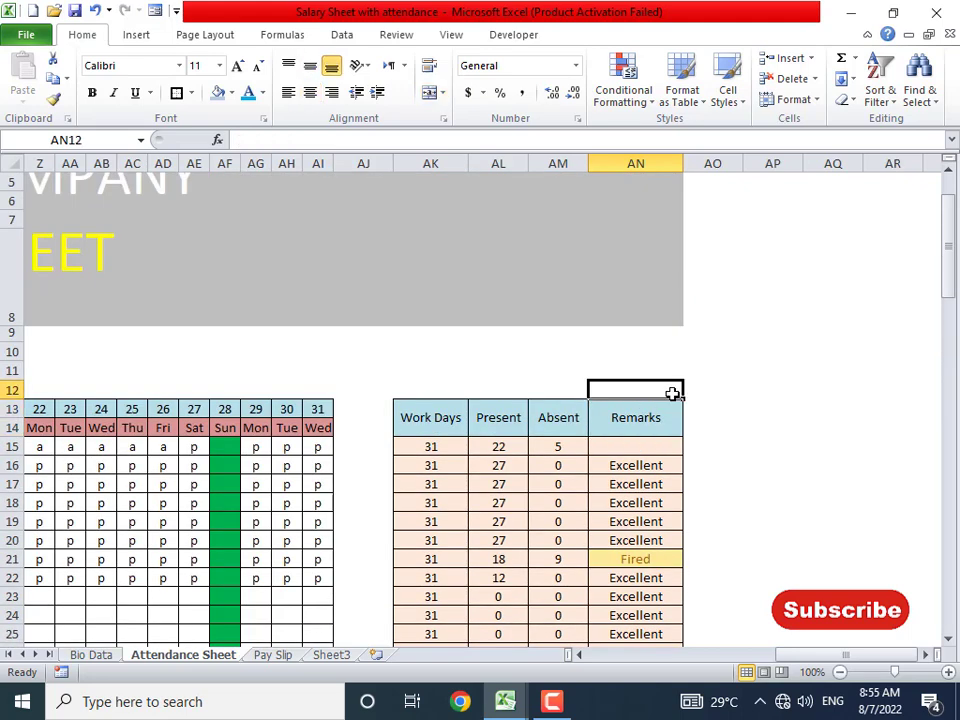
{"action": "type", "text": "=column"}
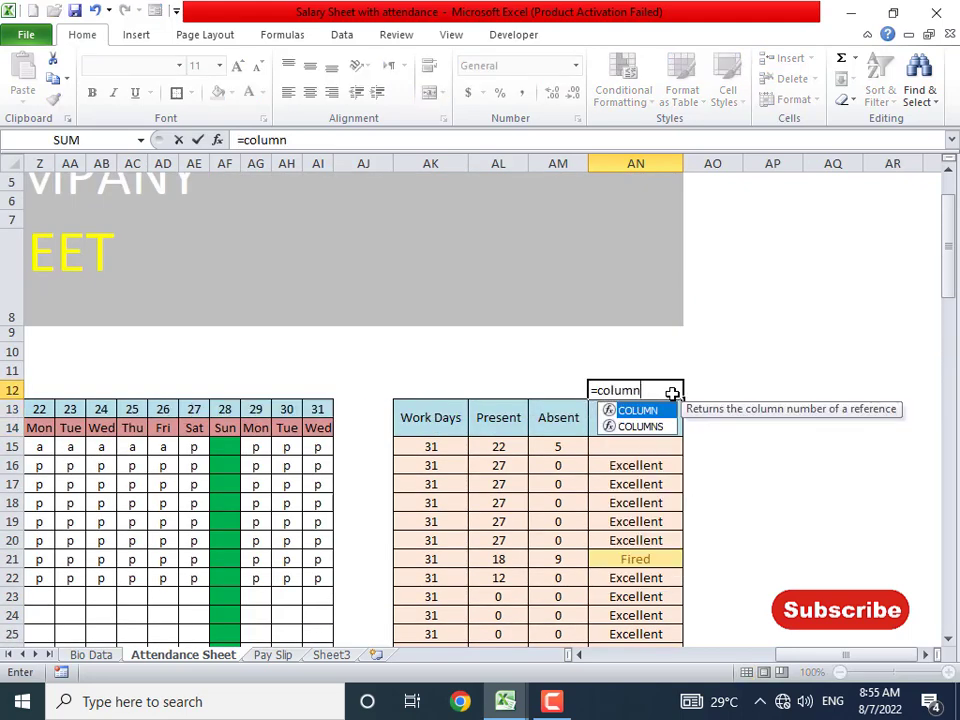
{"action": "type", "text": "()"}
{"action": "key", "text": "Return"}
{"action": "left_click", "coordinate": [671, 391]}
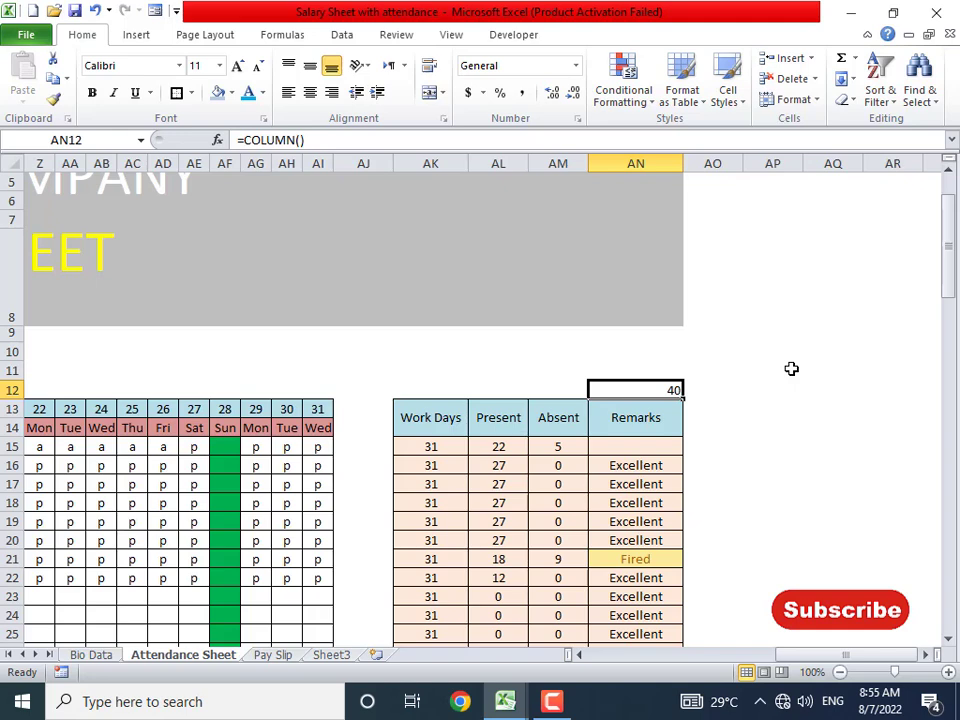
- Enter =COLUMN() in AK12 above Work Days and fill it right across AK12:AN12 with Ctrl+R
{"action": "left_click", "coordinate": [434, 391]}
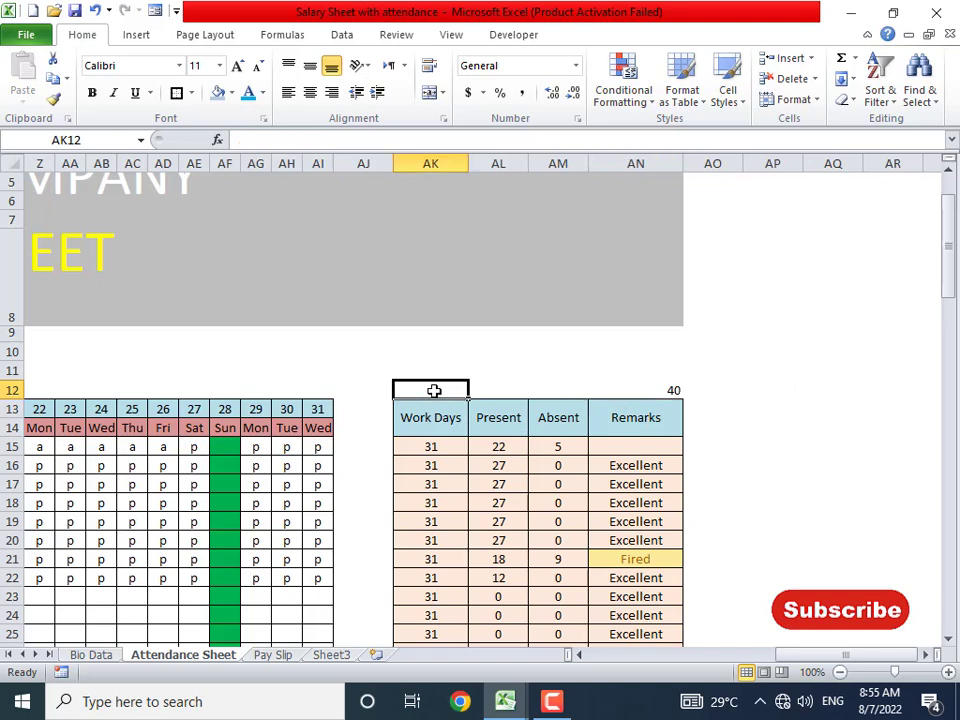
{"action": "type", "text": "=column"}
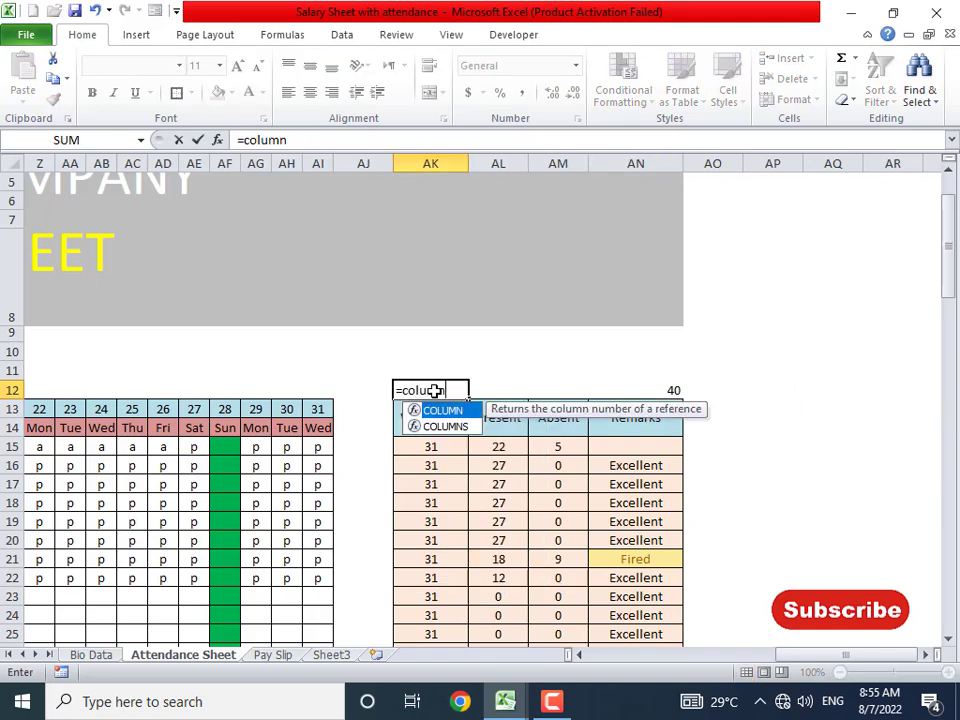
{"action": "type", "text": "()"}
{"action": "key", "text": "Return"}
{"action": "key", "text": "Up"}
{"action": "key", "text": "shift+Right"}
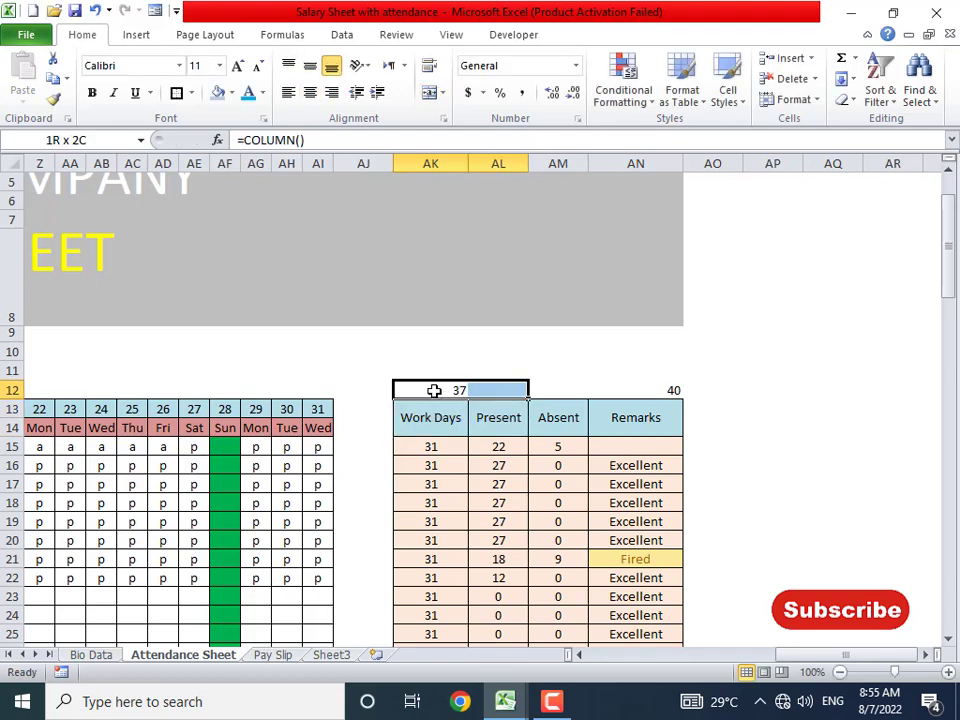
{"action": "key", "text": "shift+Right"}
{"action": "key", "text": "shift+Right"}
{"action": "key", "text": "ctrl+r"}
{"action": "key", "text": "Tab"}
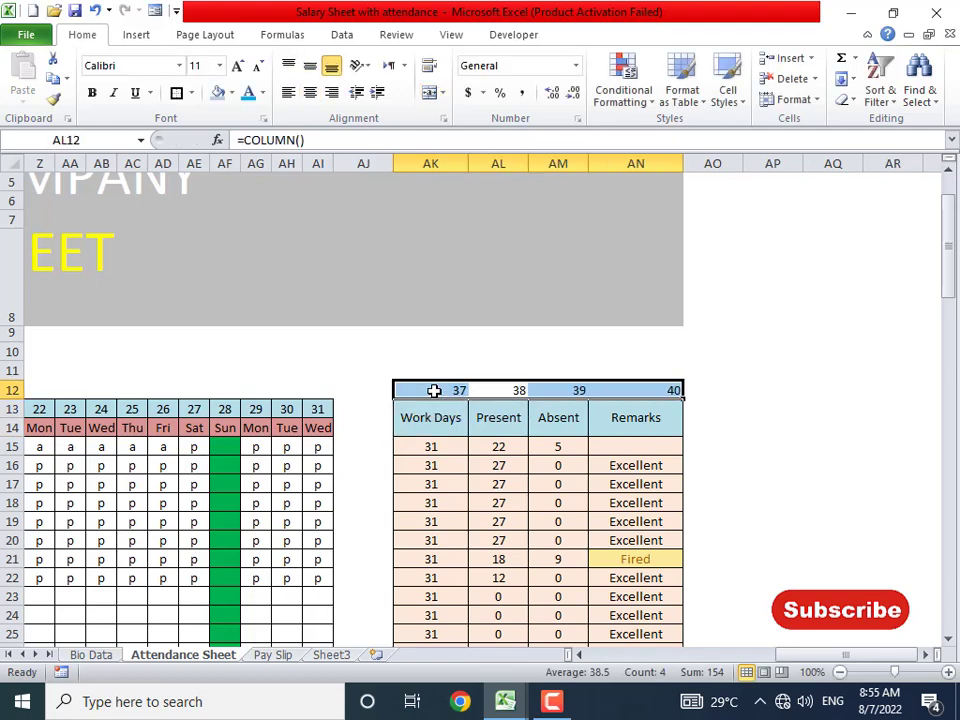
- Verify the numbers 37–40 above Work Days, Present, Absent and Remarks, then return to Pay Slip
{"action": "left_click", "coordinate": [456, 388]}
{"action": "left_click", "coordinate": [515, 397]}
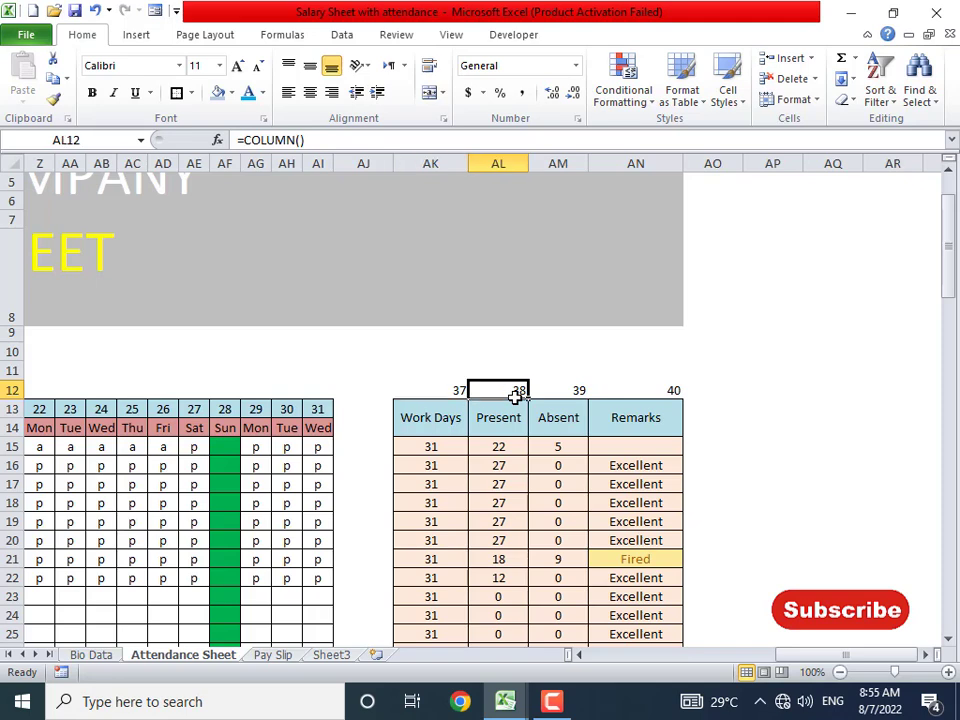
{"action": "left_click", "coordinate": [566, 390]}
{"action": "left_click", "coordinate": [658, 389]}
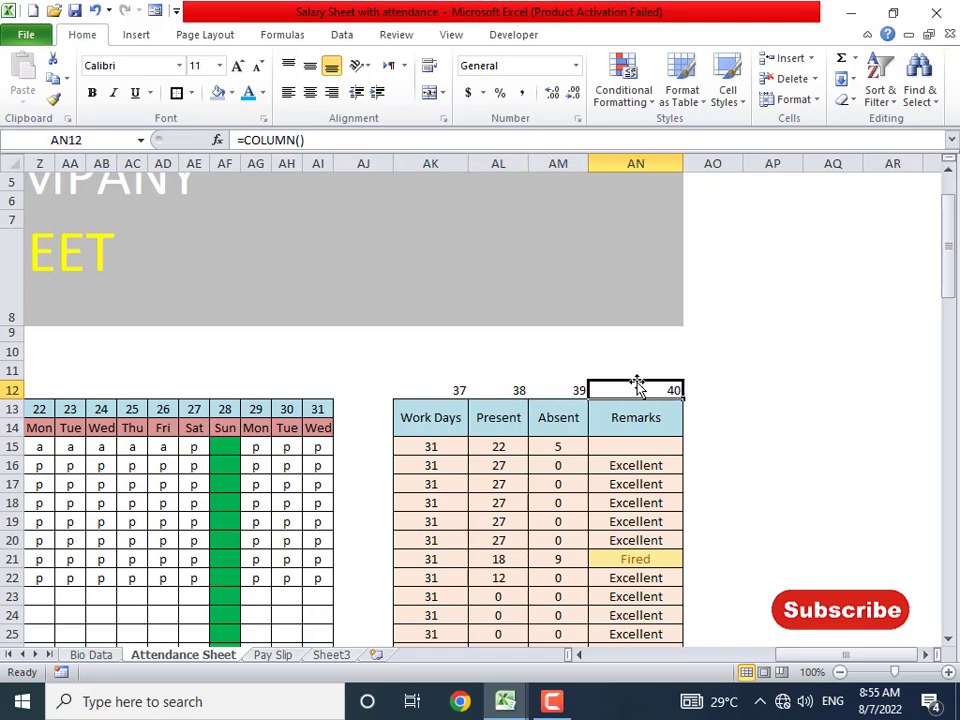
{"action": "left_click", "coordinate": [280, 657]}
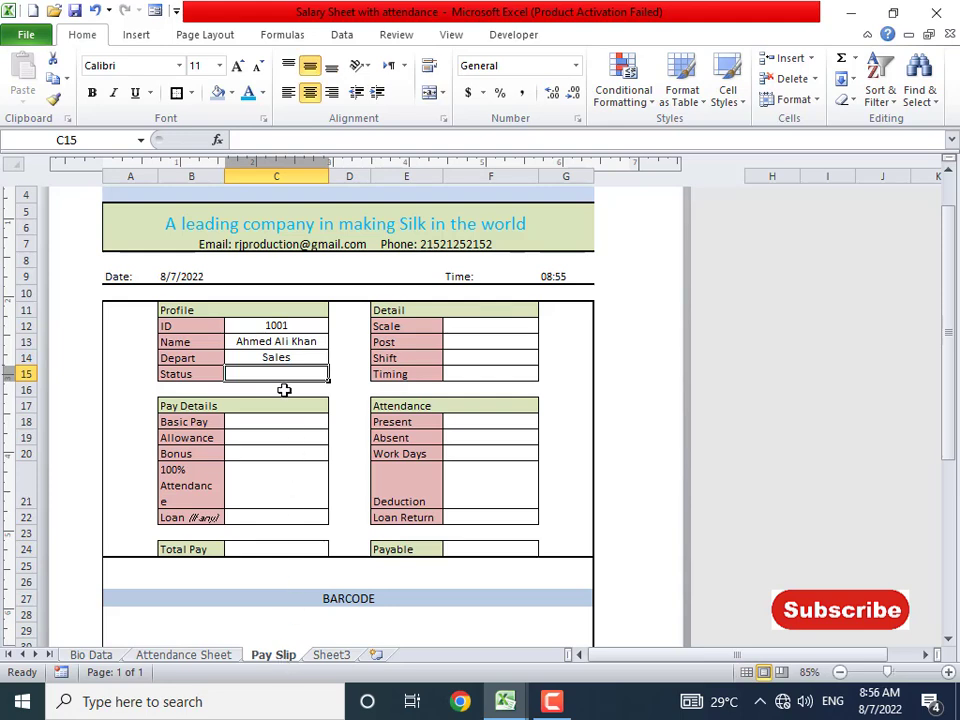
- Enter =VLOOKUP(C12,'Attendance Sheet'!A13:AN104,40,0) in the Status cell C15
{"action": "type", "text": "="}
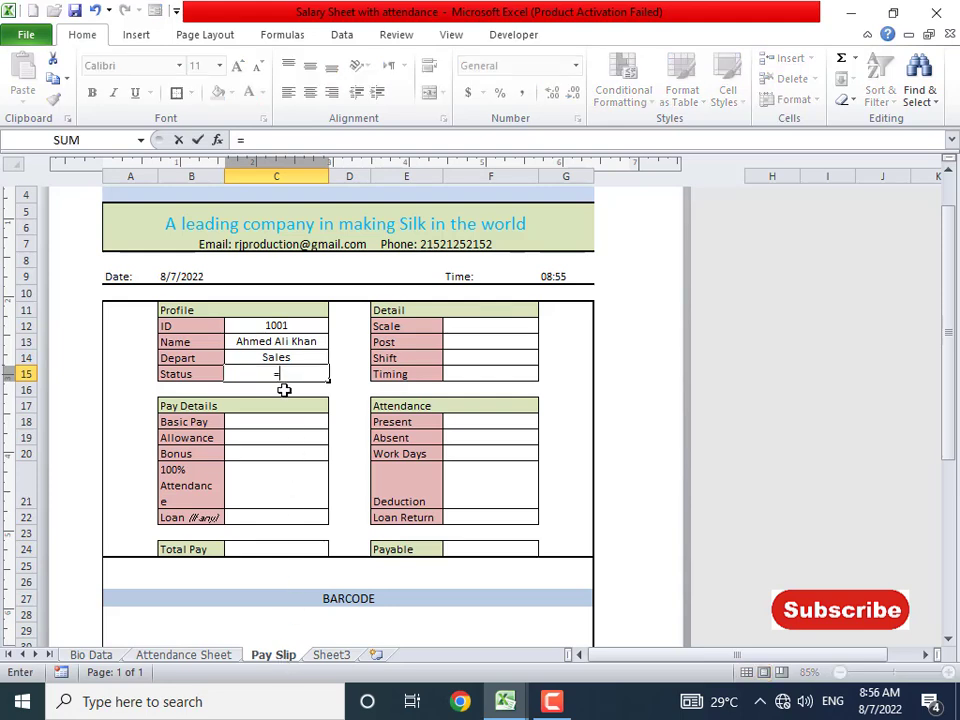
{"action": "type", "text": "vlookup"}
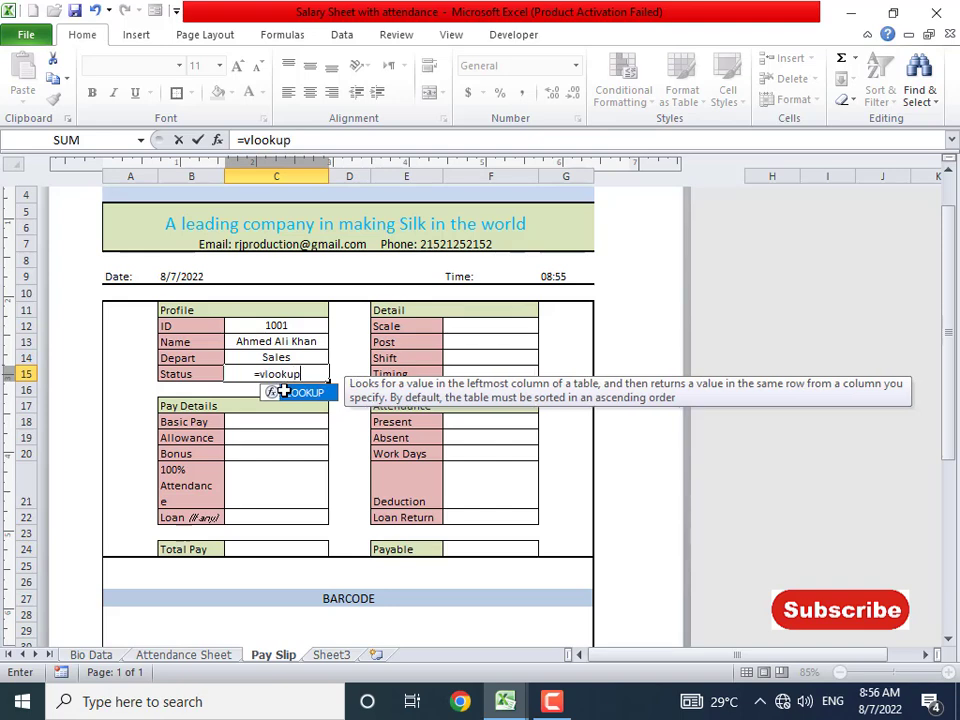
{"action": "type", "text": "("}
{"action": "left_click", "coordinate": [288, 327]}
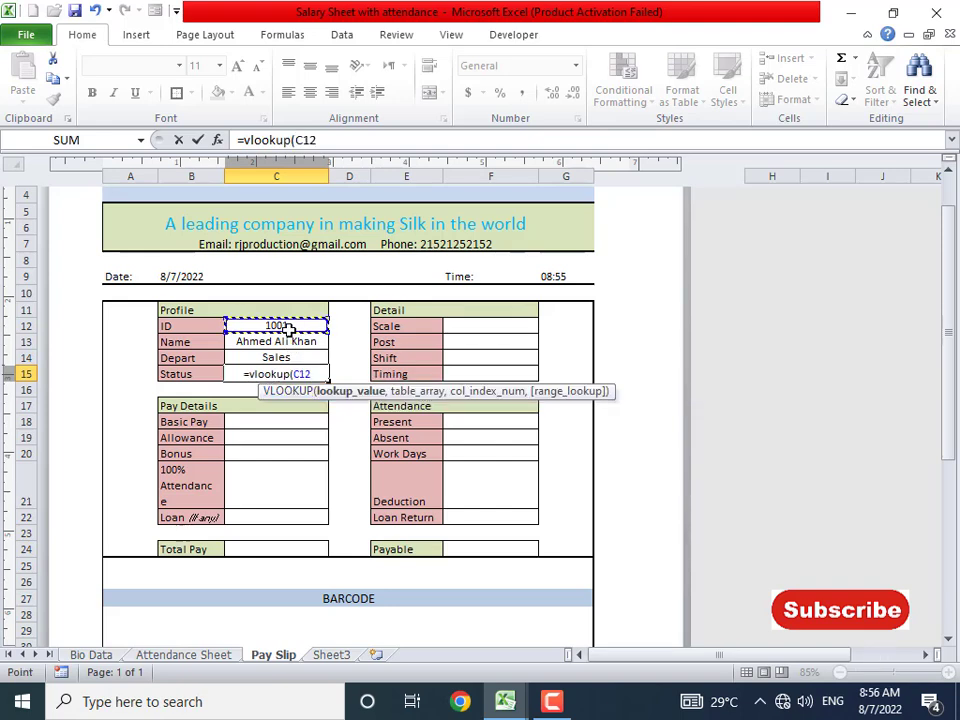
{"action": "type", "text": ","}
{"action": "left_click", "coordinate": [209, 657]}
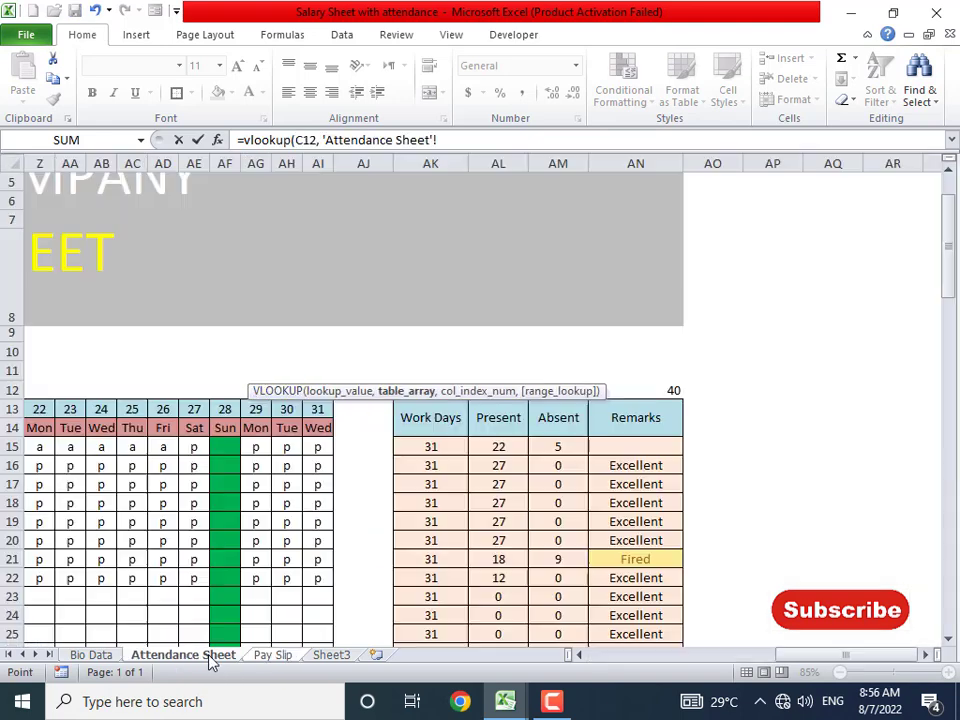
{"action": "left_click_drag", "start_coordinate": [675, 439], "coordinate": [75, 634]}
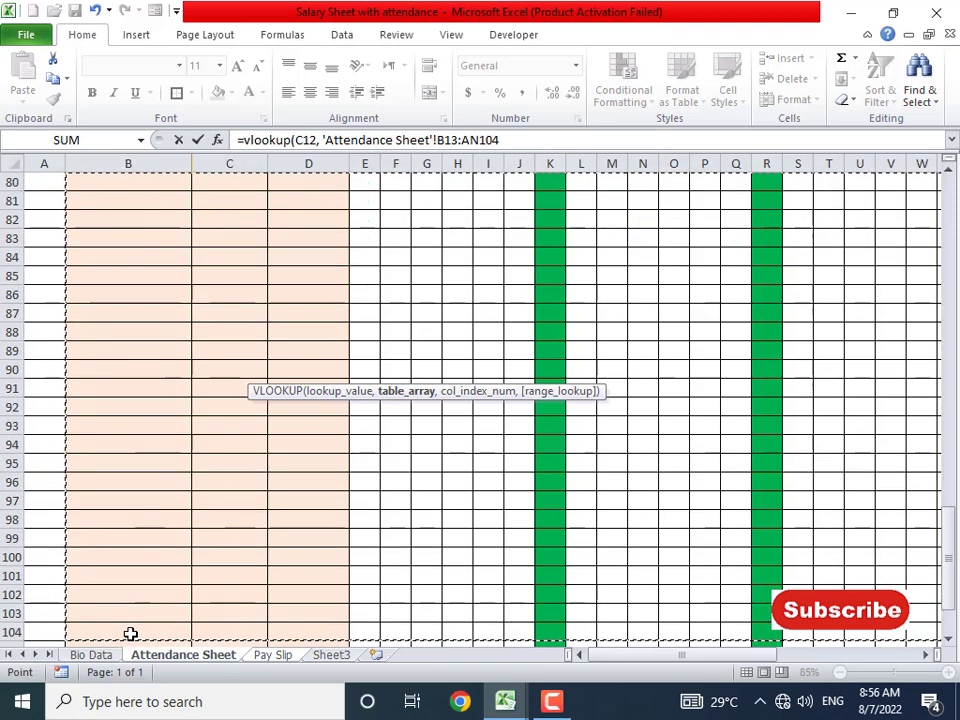
{"action": "key", "text": "shift+Left"}
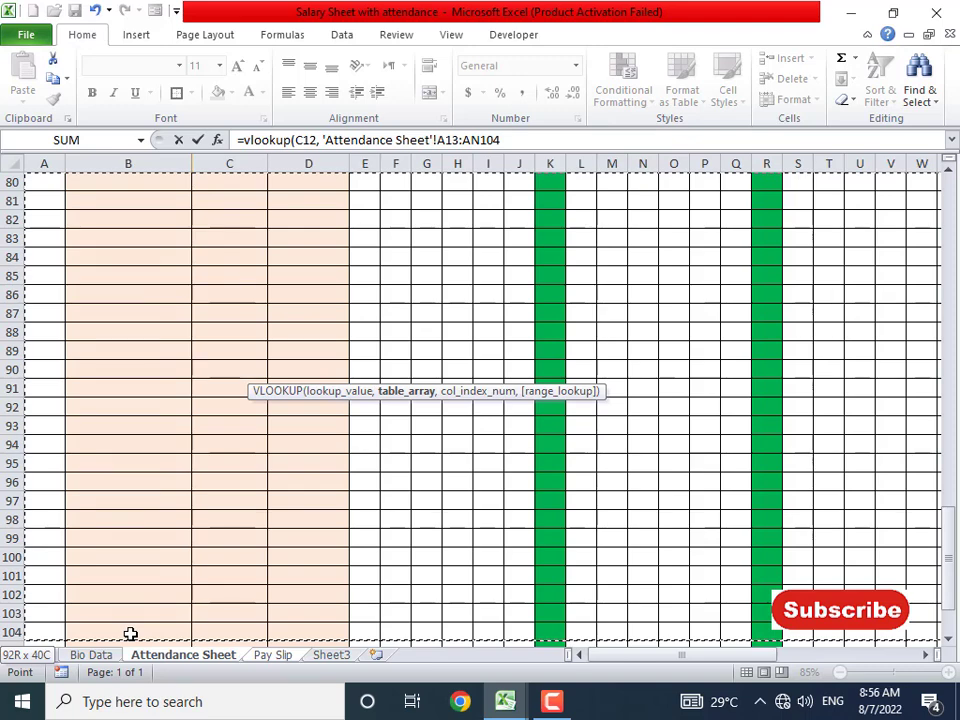
{"action": "type", "text": ", 40"}
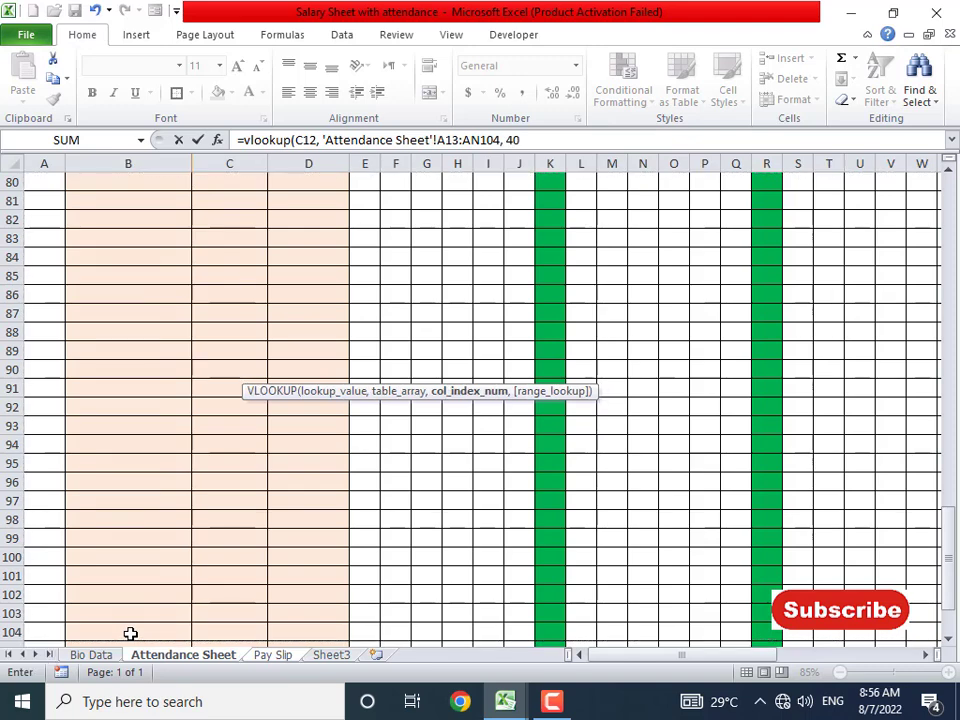
{"action": "type", "text": ", 0)"}
{"action": "key", "text": "Return"}
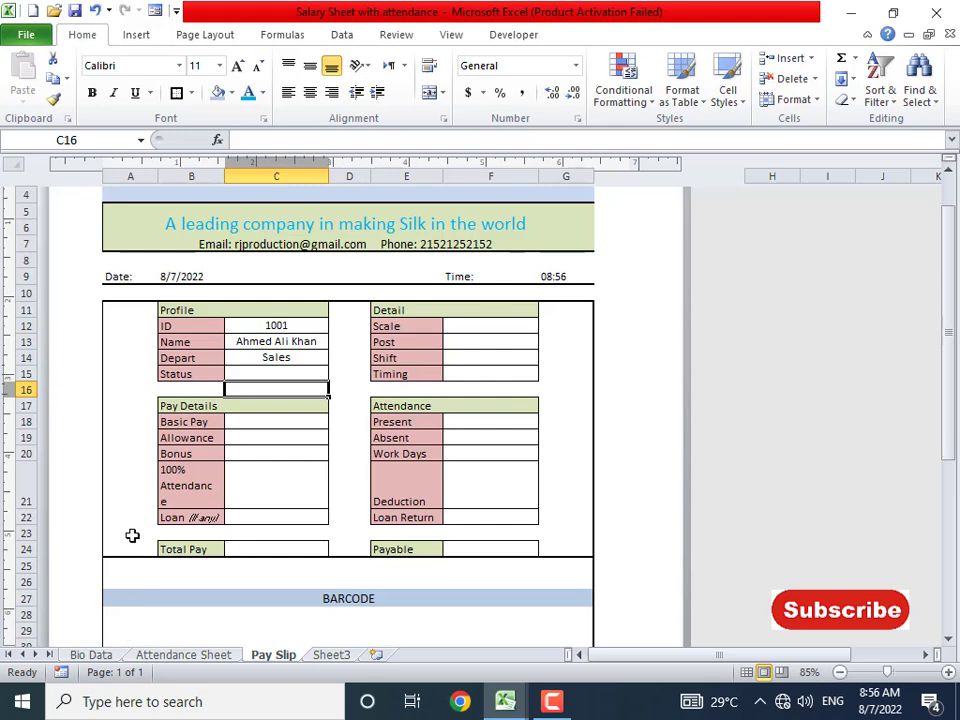
{"action": "left_click", "coordinate": [282, 374]}
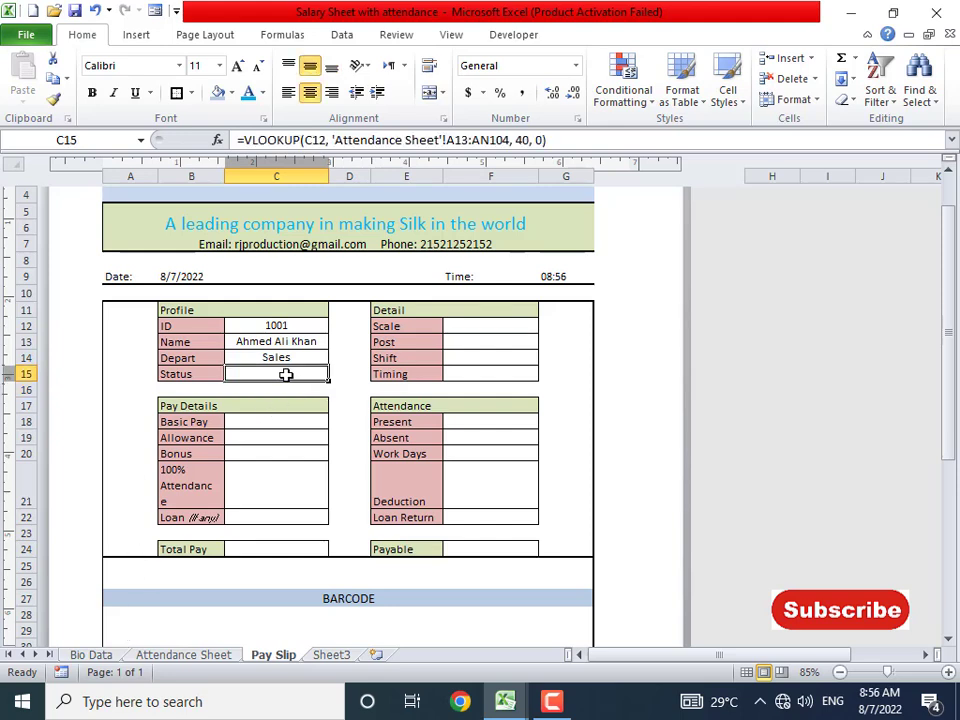
- Change the ID in C12 to 1002 and confirm department Dying and status Excellent
{"action": "left_click", "coordinate": [283, 325]}
{"action": "type", "text": "1"}
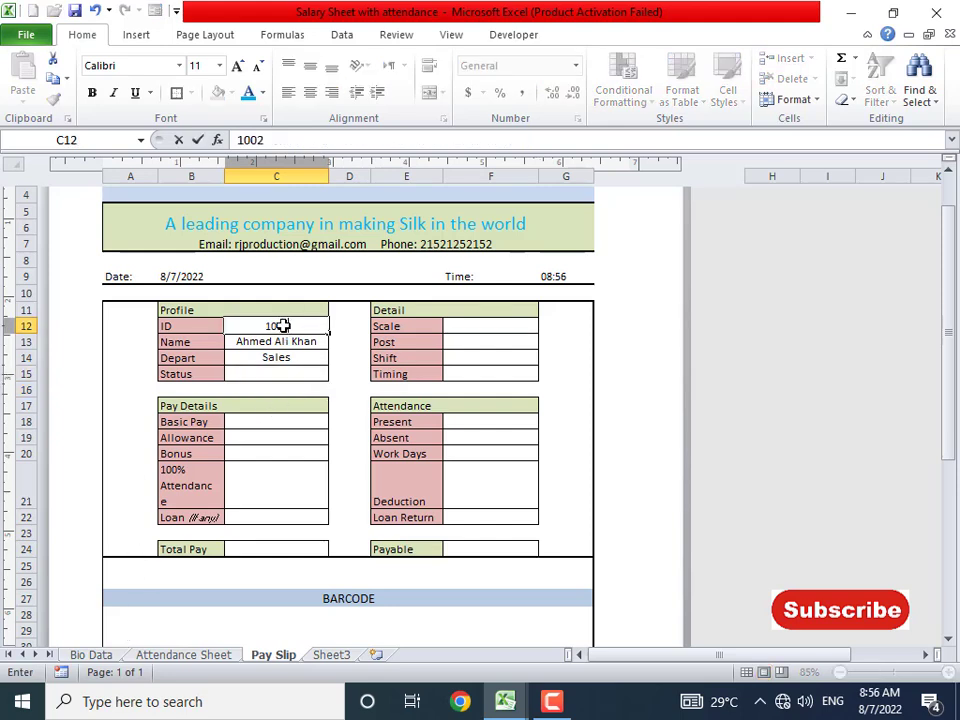
{"action": "key", "text": "Return"}
{"action": "key", "text": "Down"}
{"action": "key", "text": "Down"}
{"action": "key", "text": "Up"}
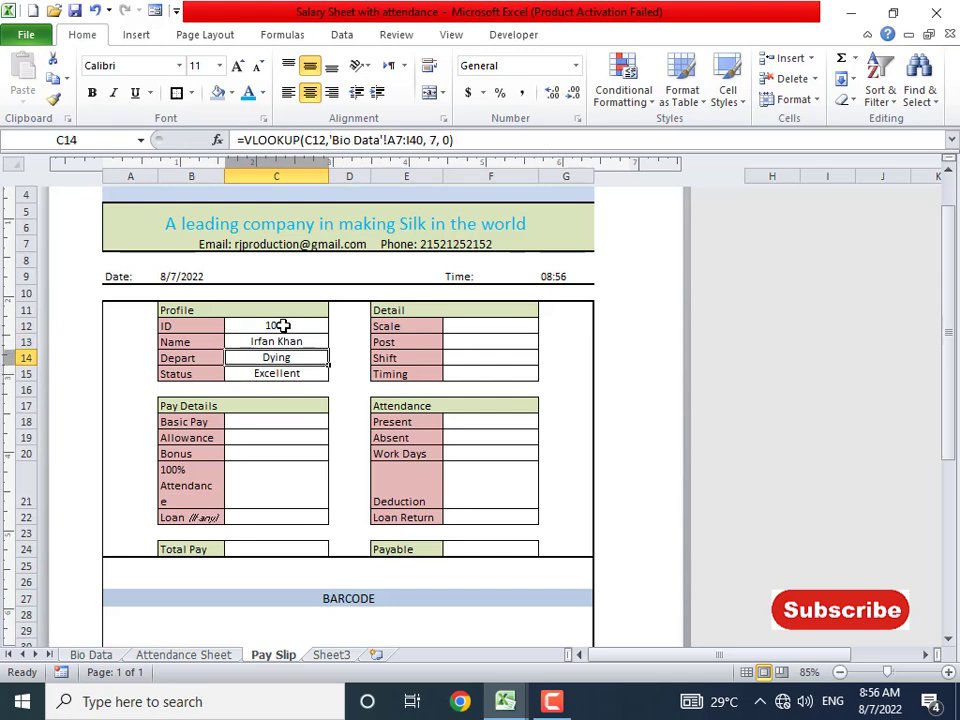
{"action": "left_click", "coordinate": [283, 325]}
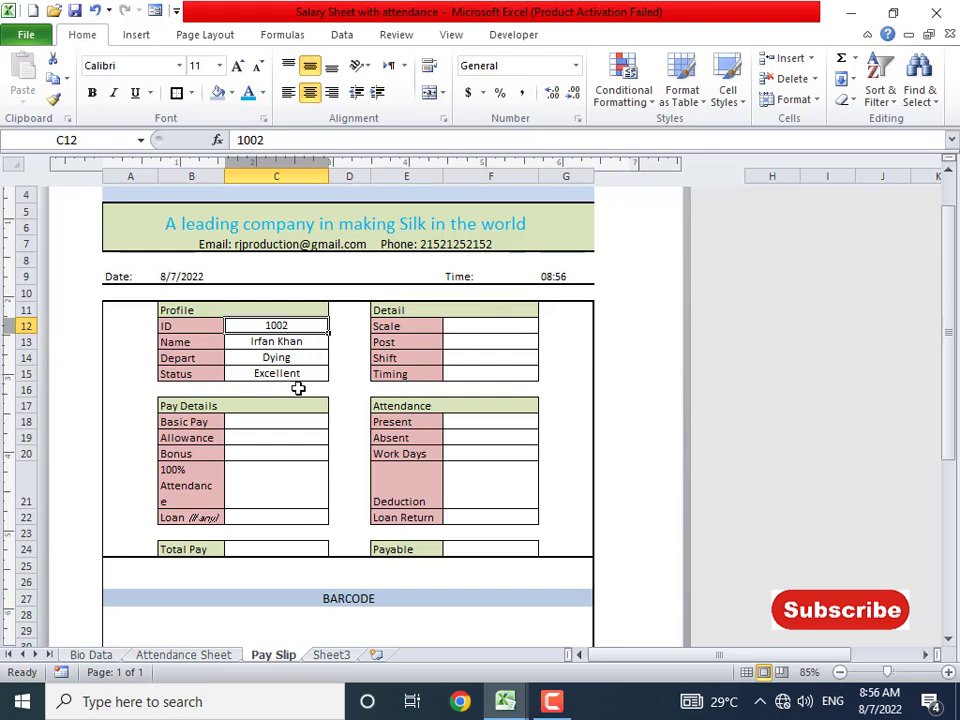
- Enter =VLOOKUP(C12,'Bio Data'!B7:I72,2,0) in the Scale cell F12, which currently returns #N/A
{"action": "left_click", "coordinate": [469, 325]}
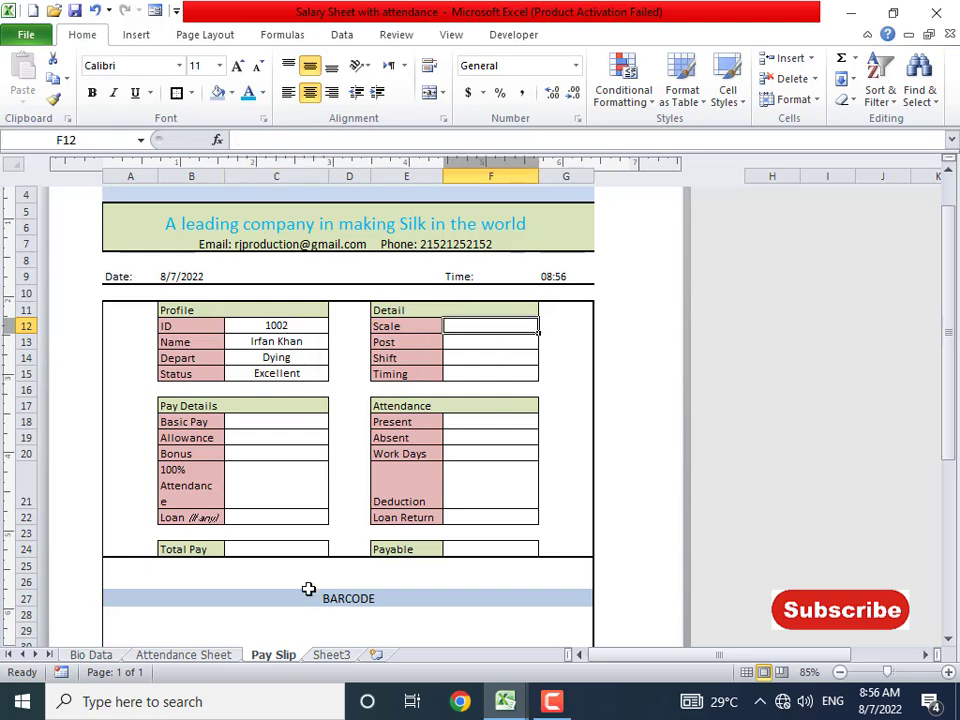
{"action": "left_click", "coordinate": [92, 655]}
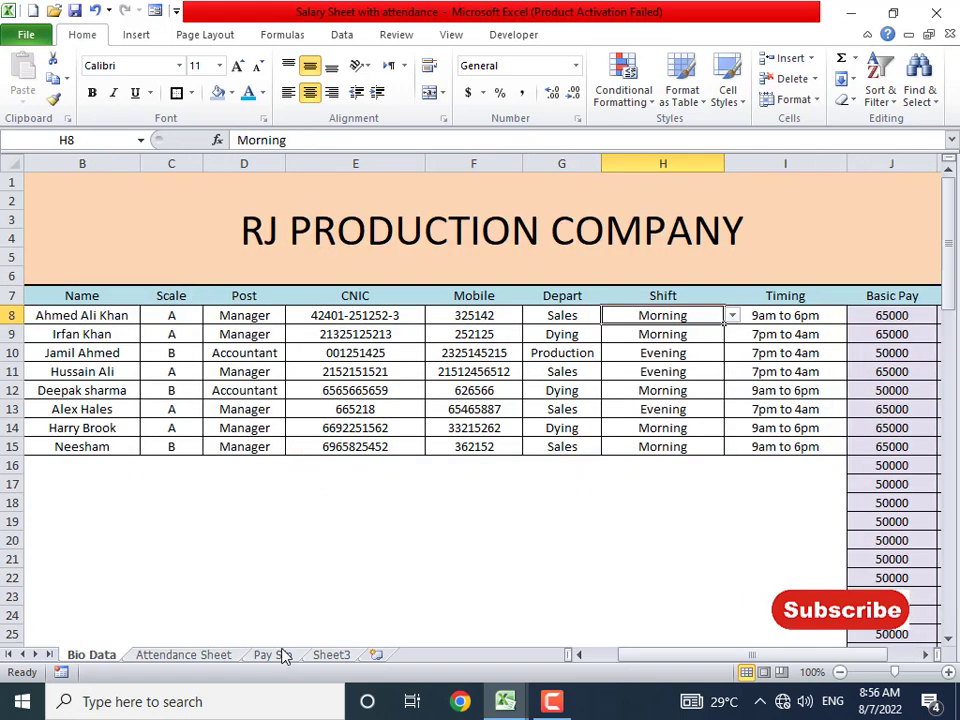
{"action": "left_click", "coordinate": [280, 656]}
{"action": "type", "text": "="}
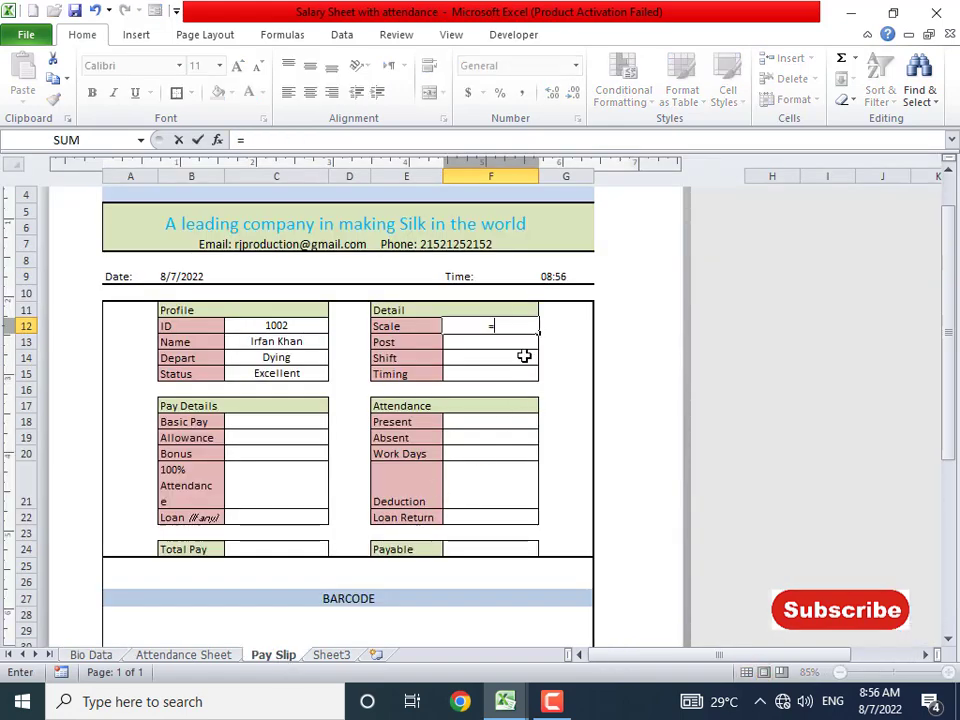
{"action": "type", "text": "vlookup("}
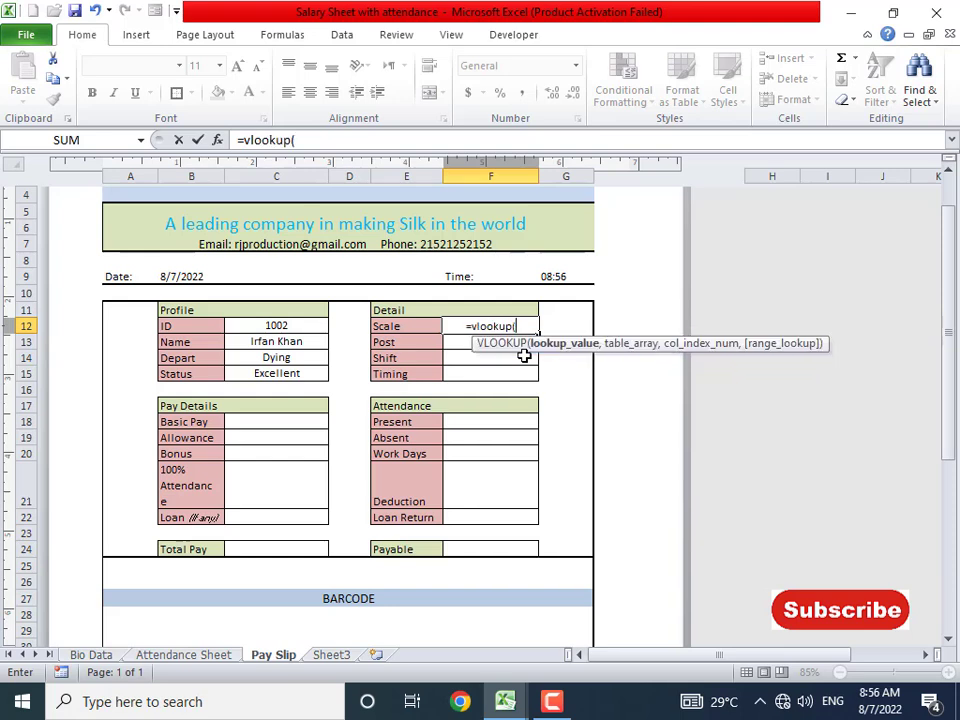
{"action": "left_click", "coordinate": [263, 327]}
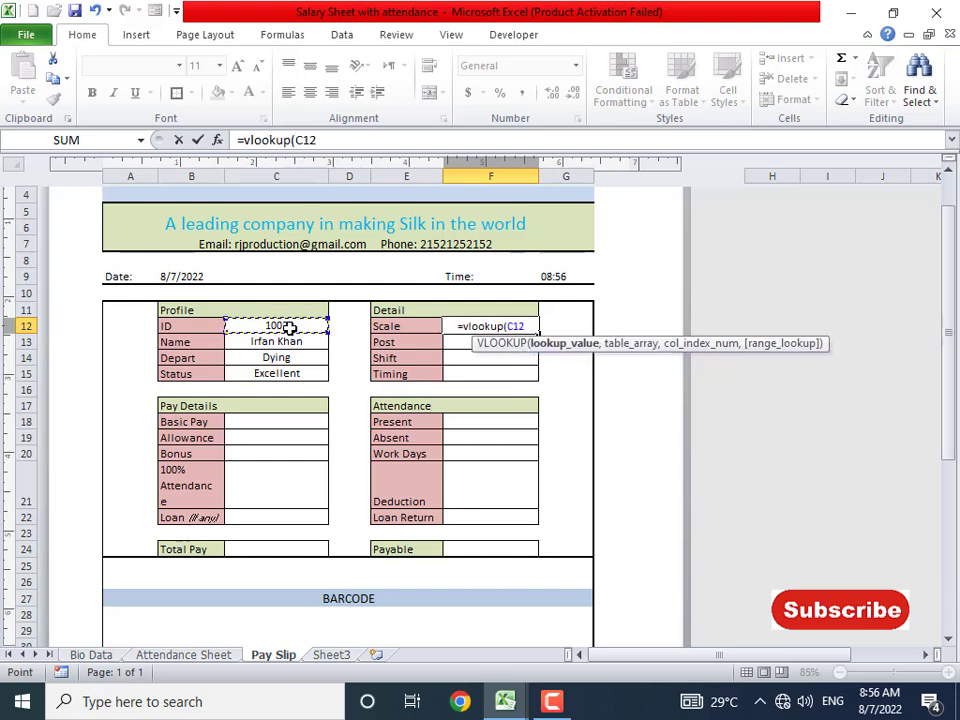
{"action": "type", "text": ","}
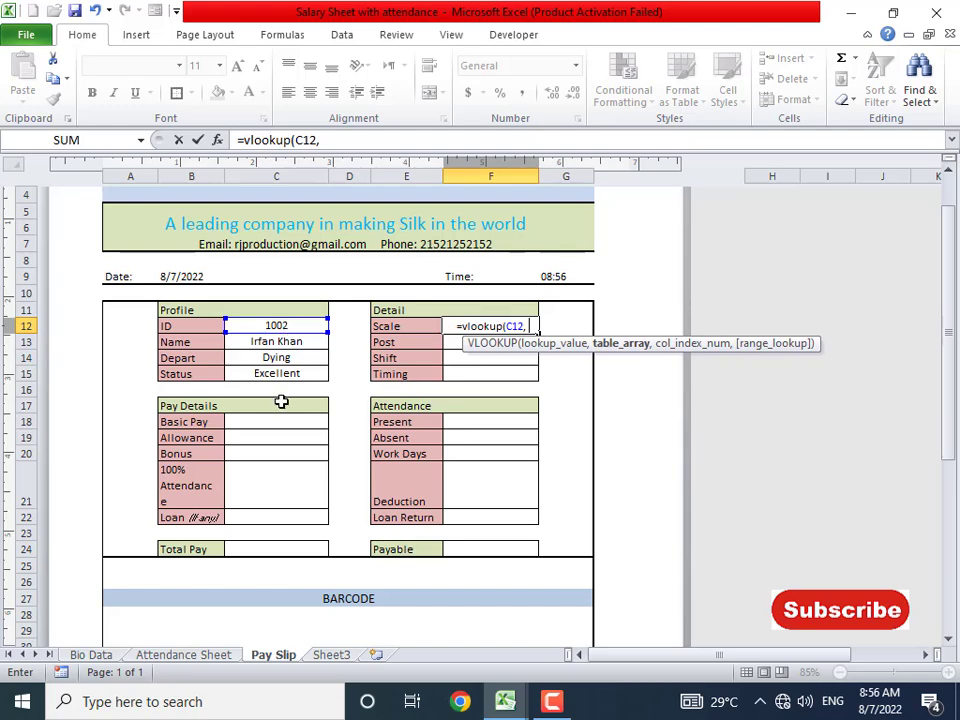
{"action": "left_click", "coordinate": [91, 655]}
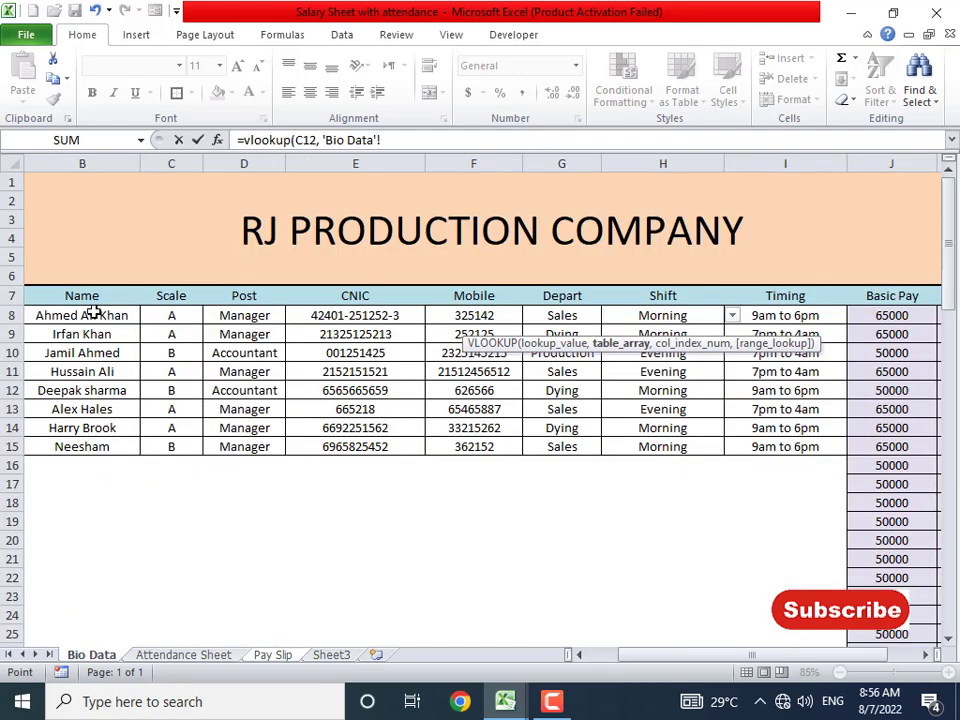
{"action": "left_click_drag", "start_coordinate": [88, 301], "coordinate": [800, 618]}
{"action": "scroll", "coordinate": [600, 431], "scroll_direction": "up", "scroll_amount": 13}
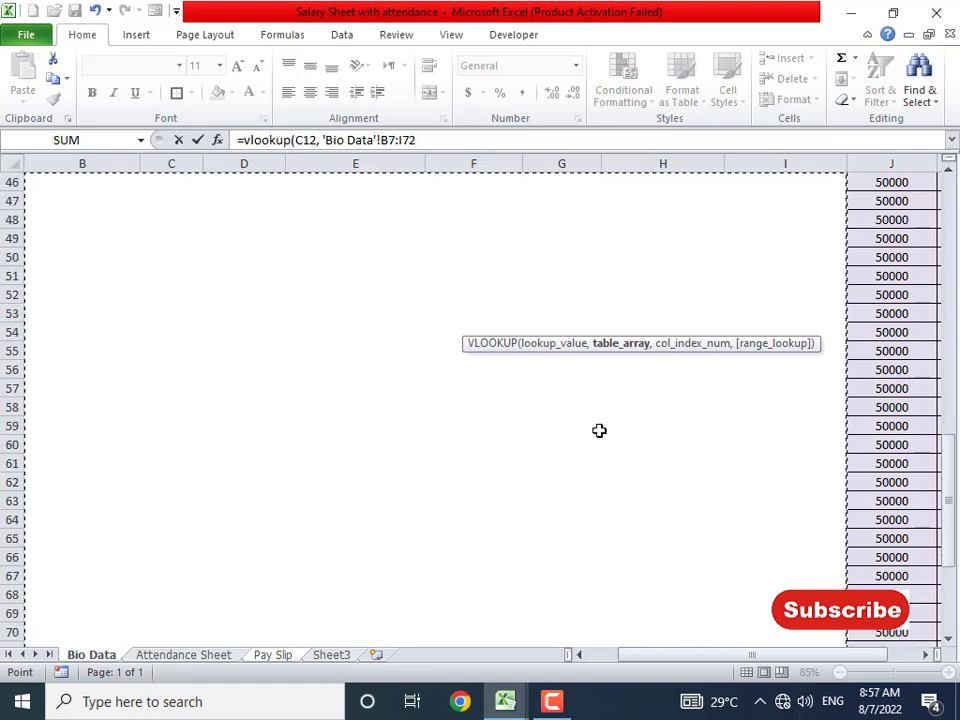
{"action": "scroll", "coordinate": [599, 430], "scroll_direction": "up", "scroll_amount": 3}
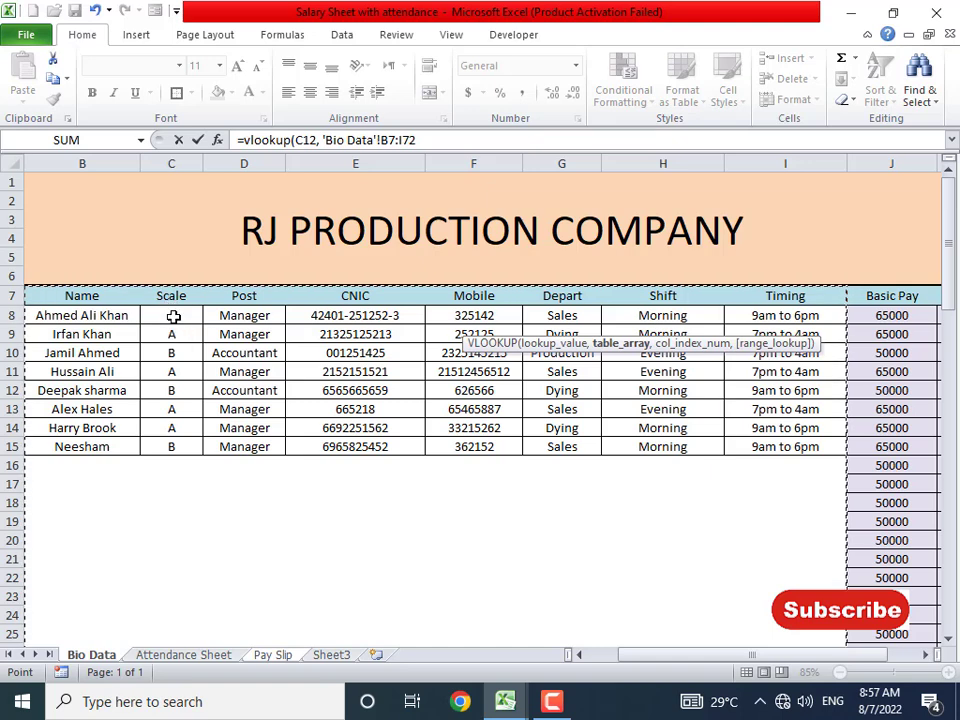
{"action": "type", "text": ", 2, 0"}
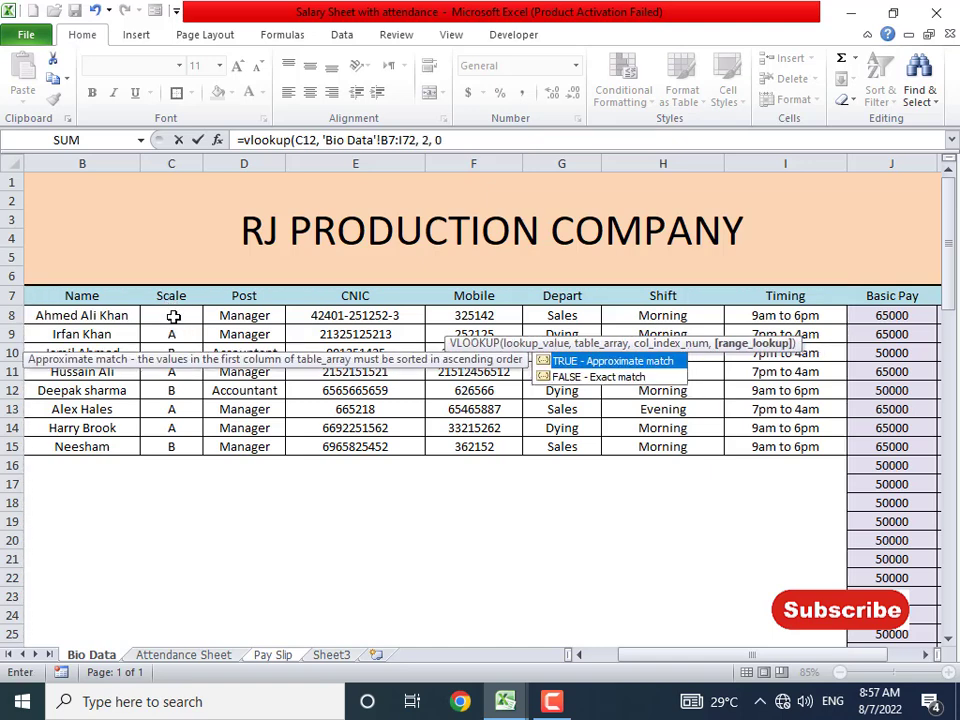
{"action": "key", "text": "Return"}
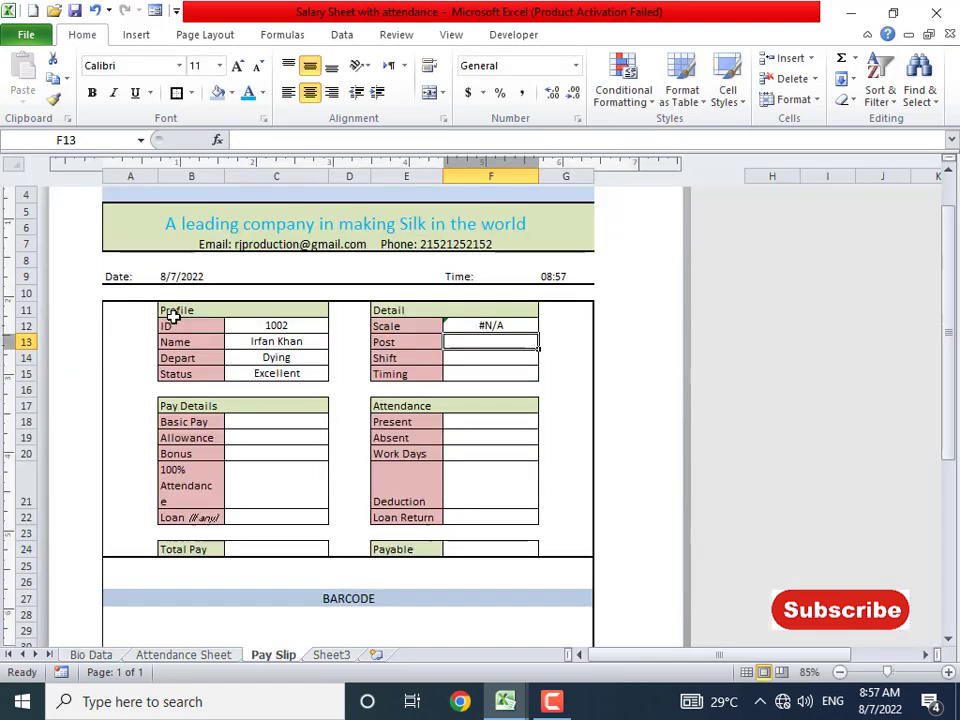
- Re-enter F12 as =VLOOKUP(C12,'Bio Data'!B7:I70,2,0); the Scale field still returns #N/A
{"action": "left_click", "coordinate": [463, 321]}
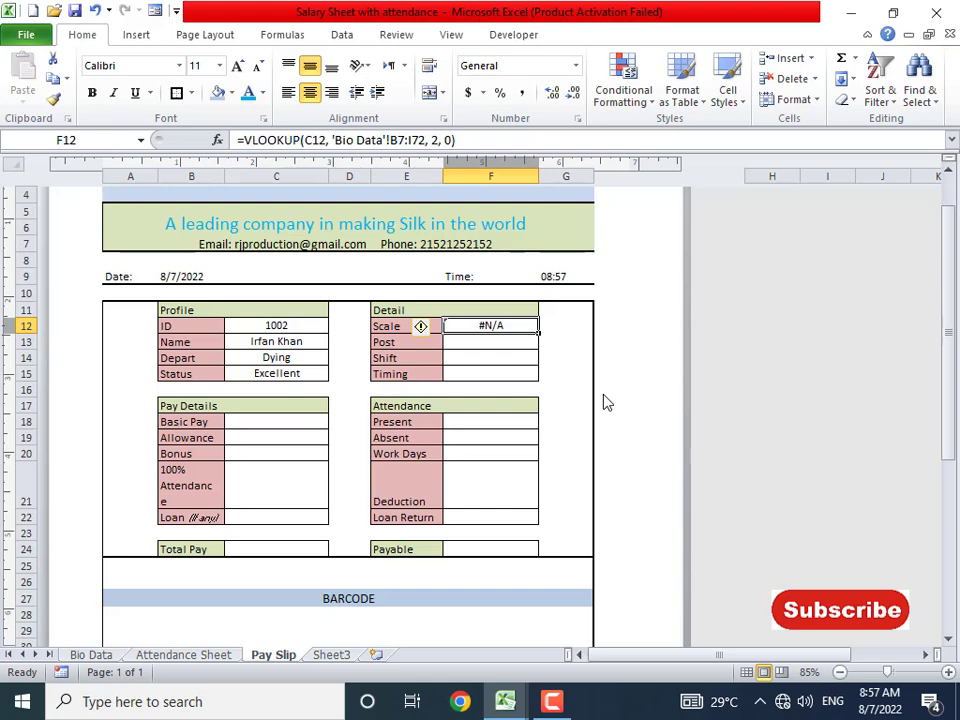
{"action": "type", "text": "=vlook"}
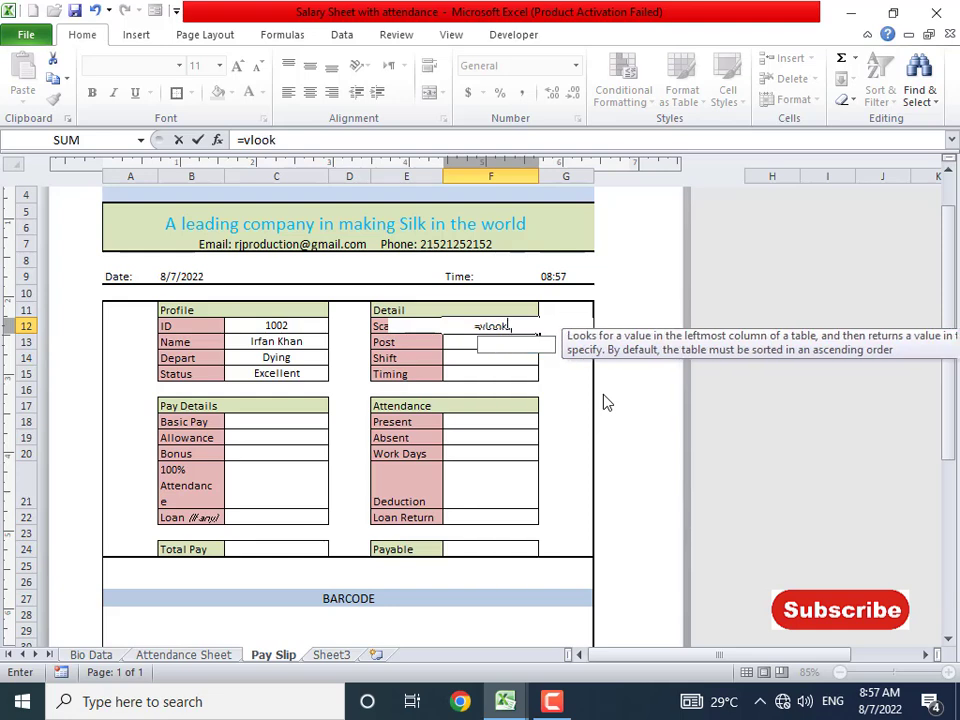
{"action": "type", "text": "up(,"}
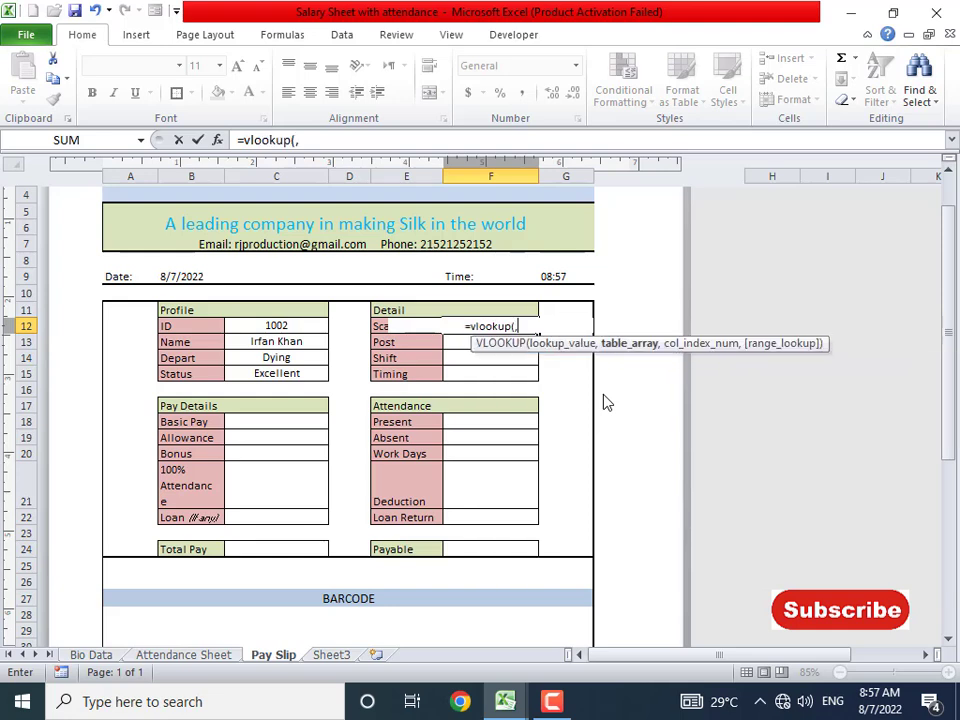
{"action": "key", "text": "BackSpace"}
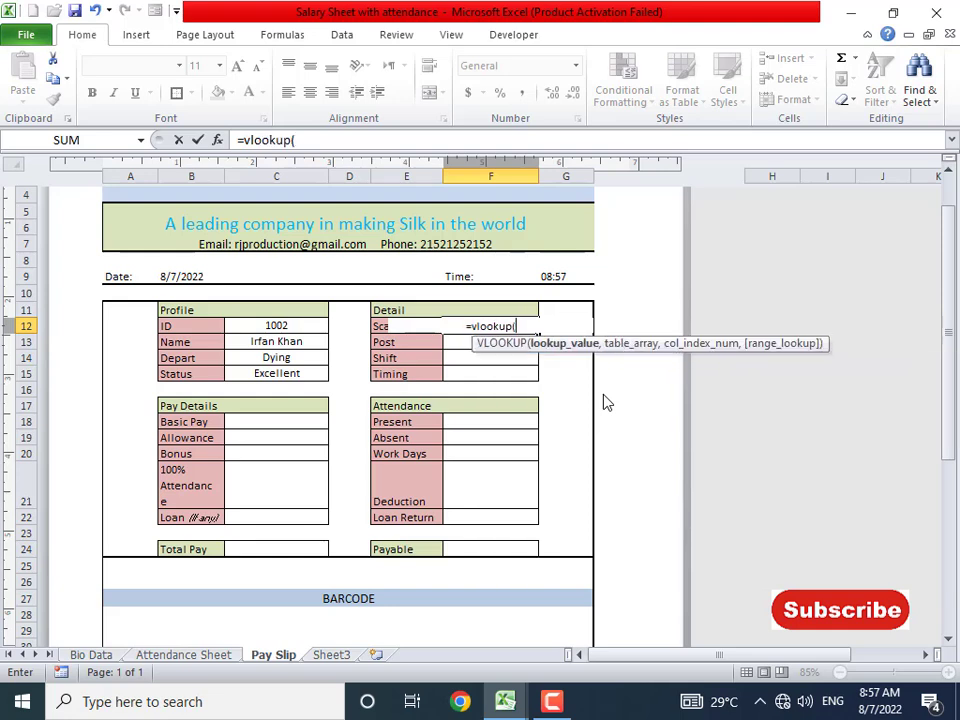
{"action": "left_click", "coordinate": [290, 327]}
{"action": "type", "text": ","}
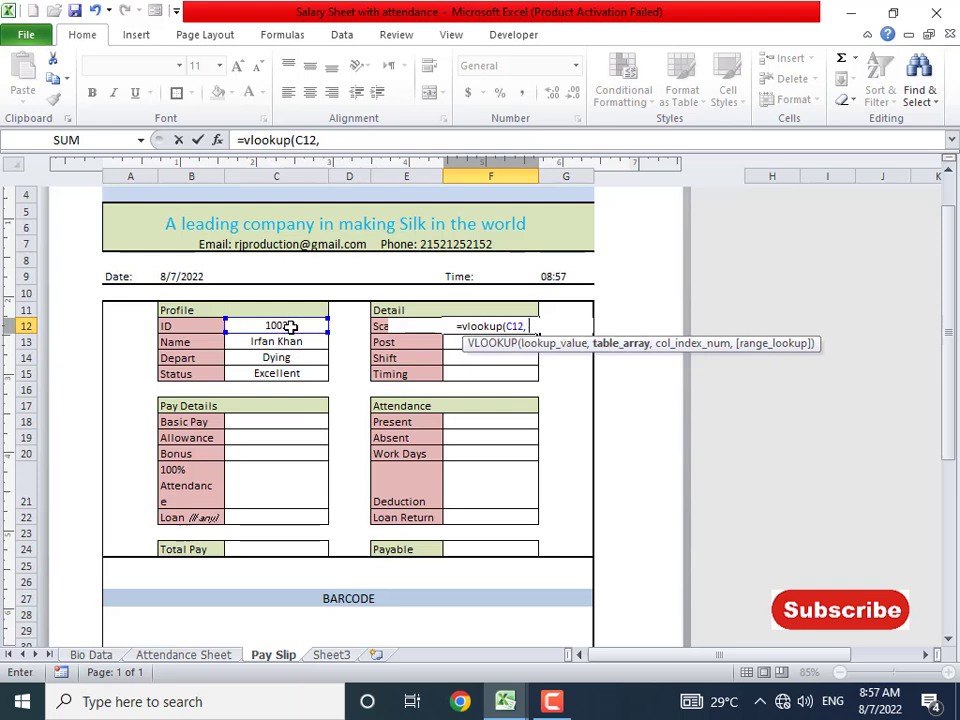
{"action": "left_click", "coordinate": [91, 655]}
{"action": "left_click_drag", "start_coordinate": [96, 291], "coordinate": [789, 640]}
{"action": "type", "text": ","}
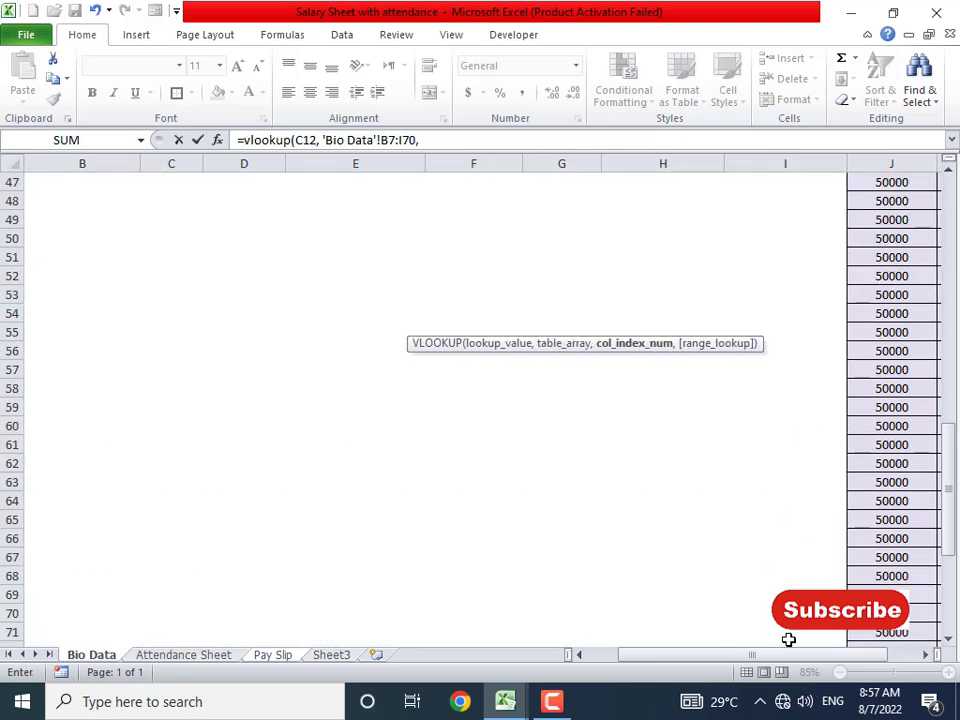
{"action": "scroll", "coordinate": [722, 539], "scroll_direction": "up", "scroll_amount": 1}
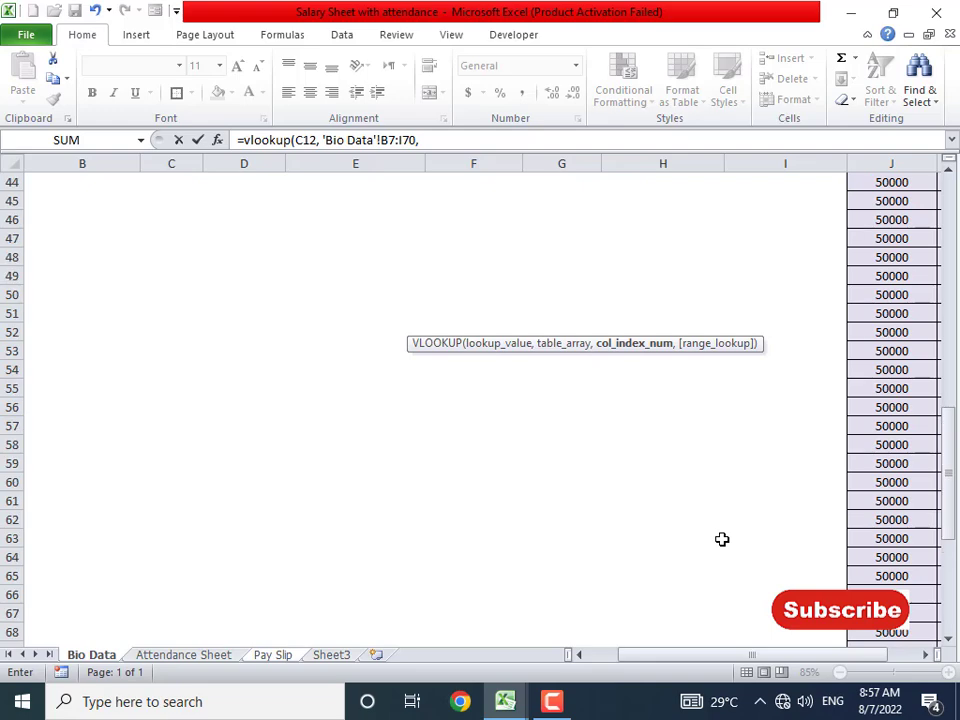
{"action": "type", "text": "2"}
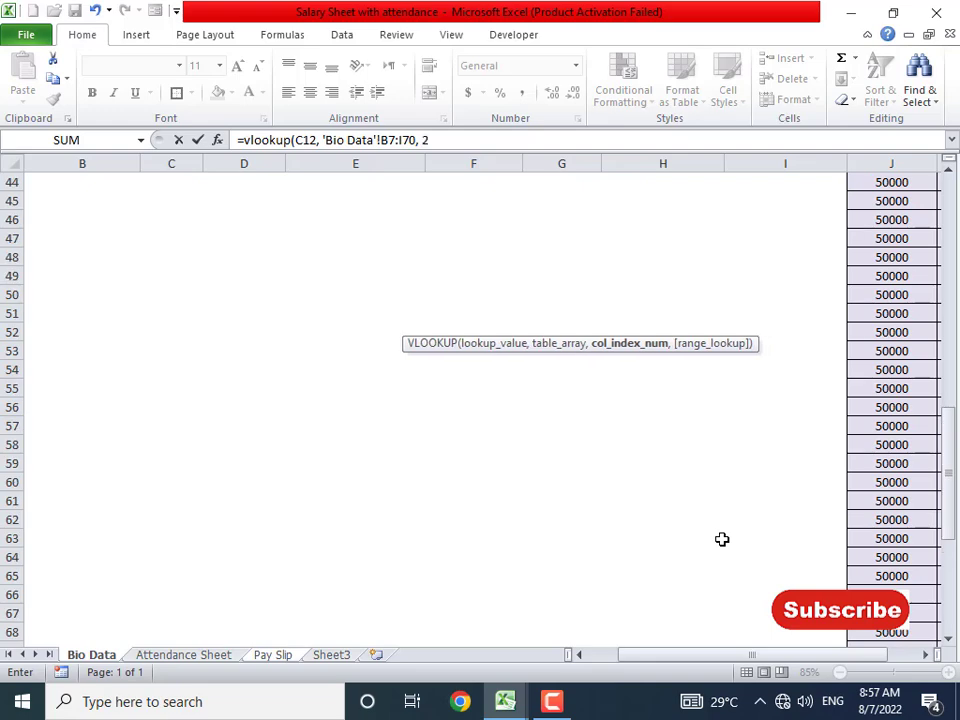
{"action": "type", "text": ", 0"}
{"action": "key", "text": "Return"}
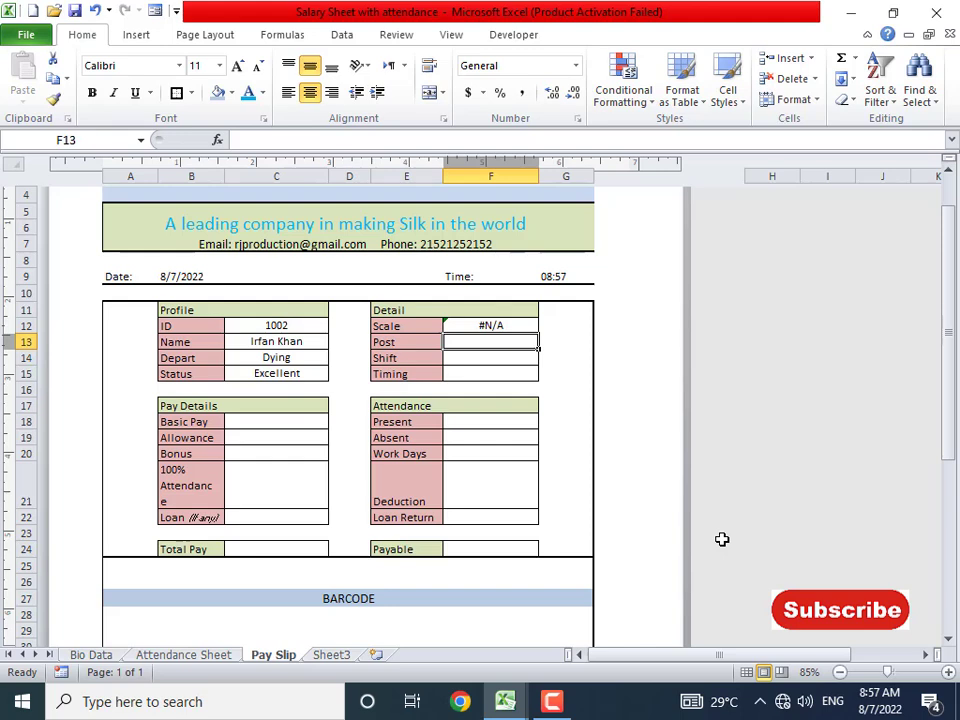
{"action": "key", "text": "Up"}
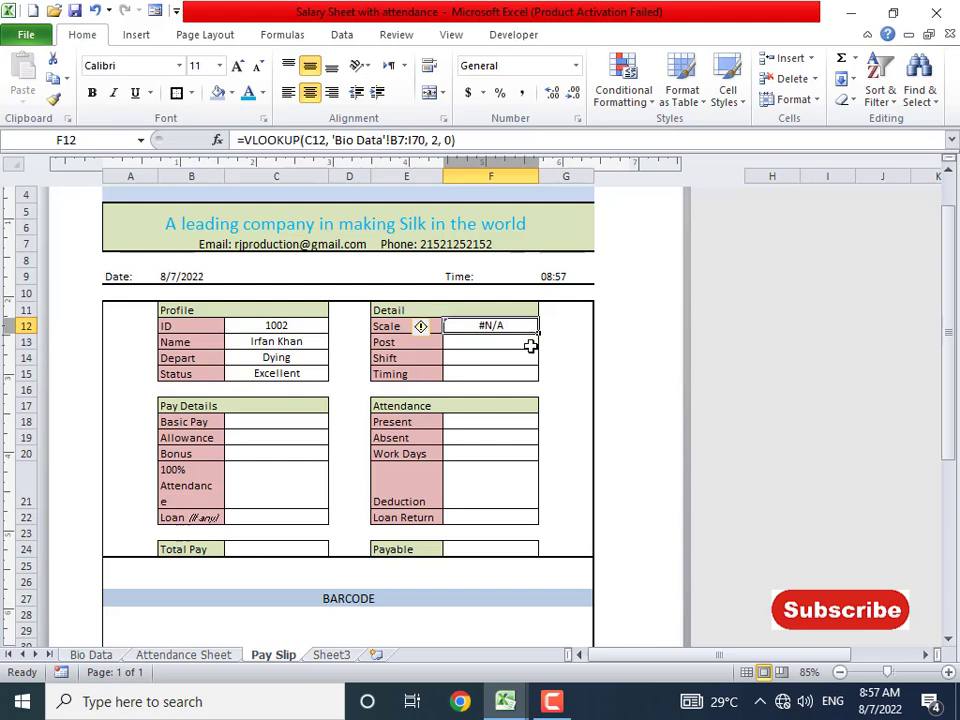
{"action": "left_click", "coordinate": [88, 655]}
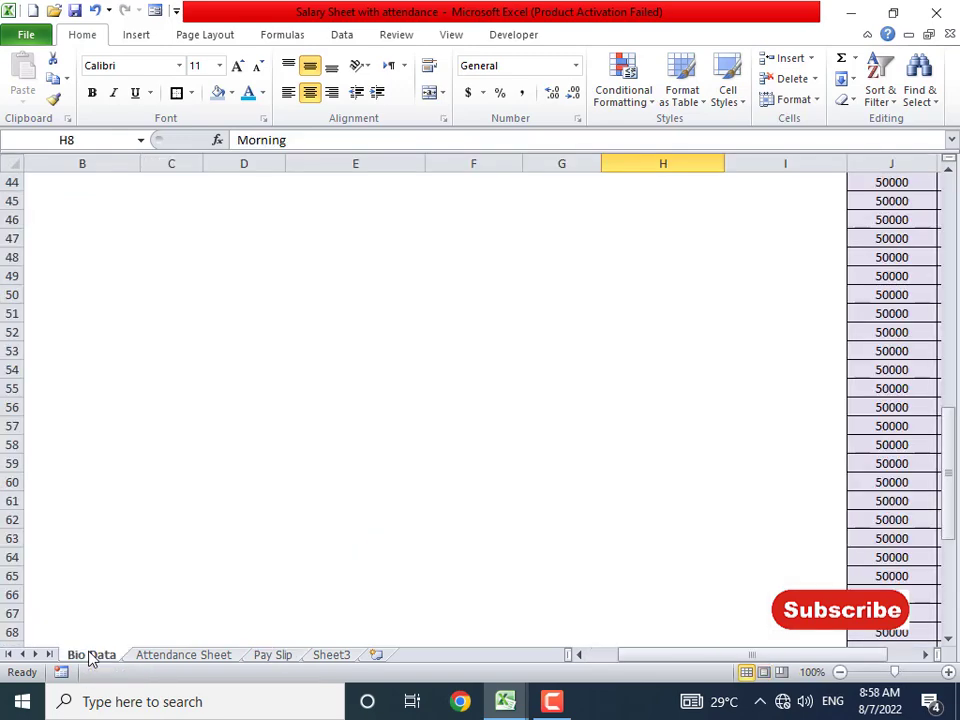
{"action": "scroll", "coordinate": [88, 655], "scroll_direction": "up", "scroll_amount": 15}
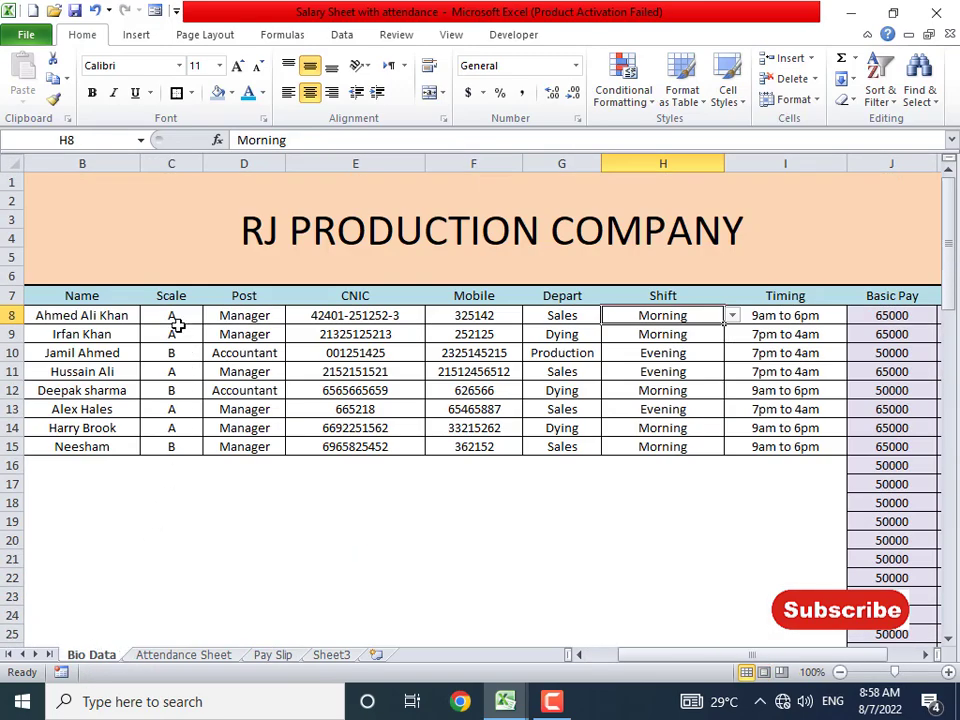
{"action": "left_click", "coordinate": [175, 318]}
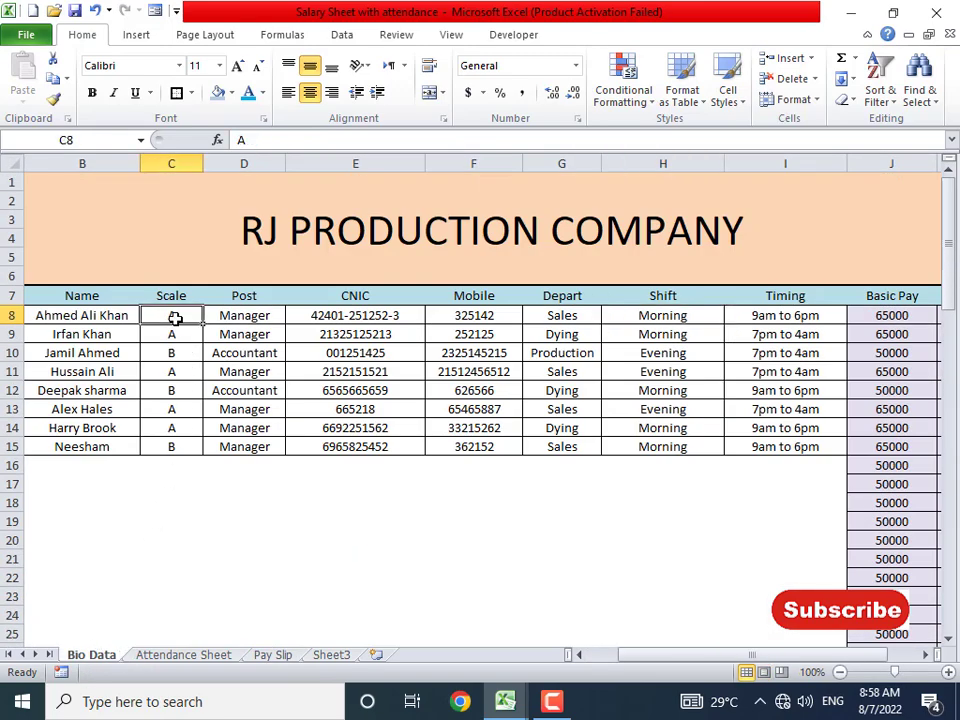
{"action": "left_click", "coordinate": [79, 336]}
{"action": "key", "text": "Left"}
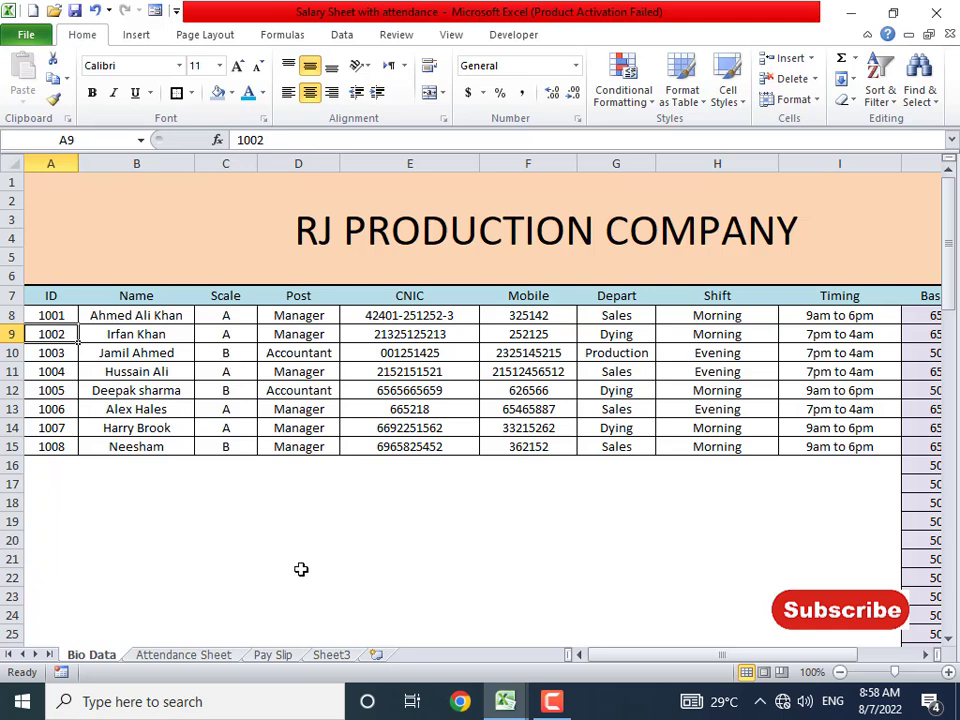
{"action": "left_click", "coordinate": [271, 656]}
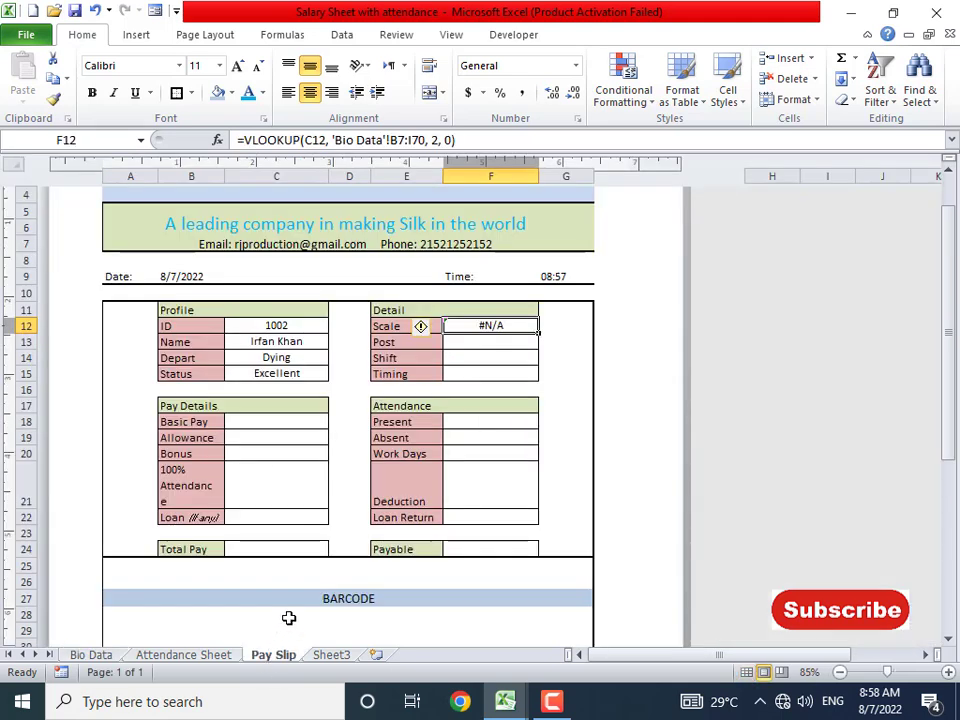
{"action": "type", "text": "=vl"}
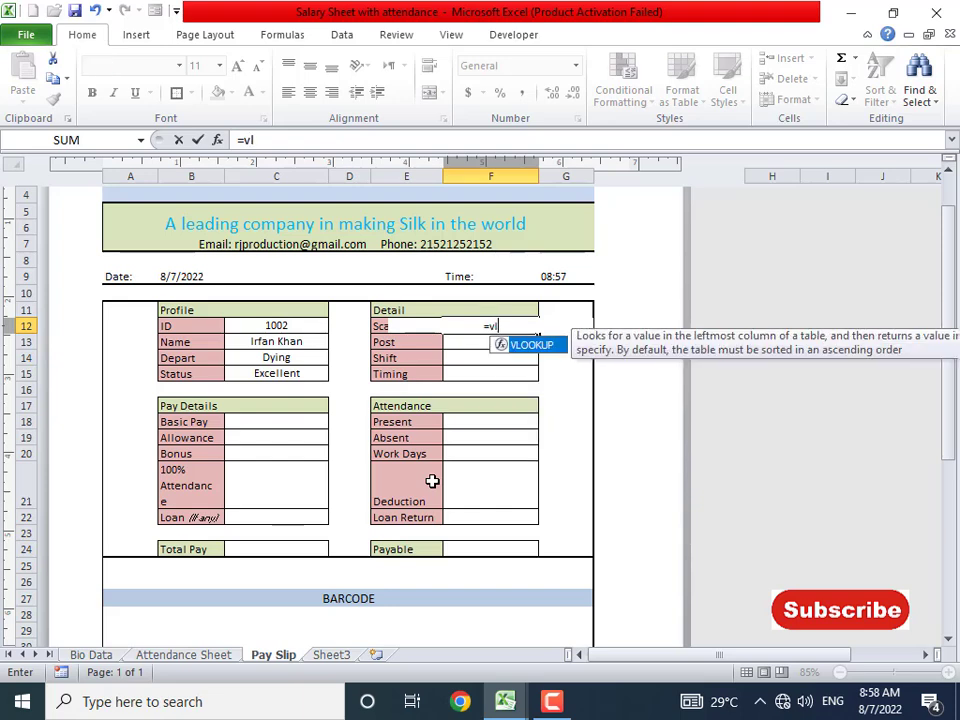
{"action": "type", "text": "ookup("}
{"action": "key", "text": "Left"}
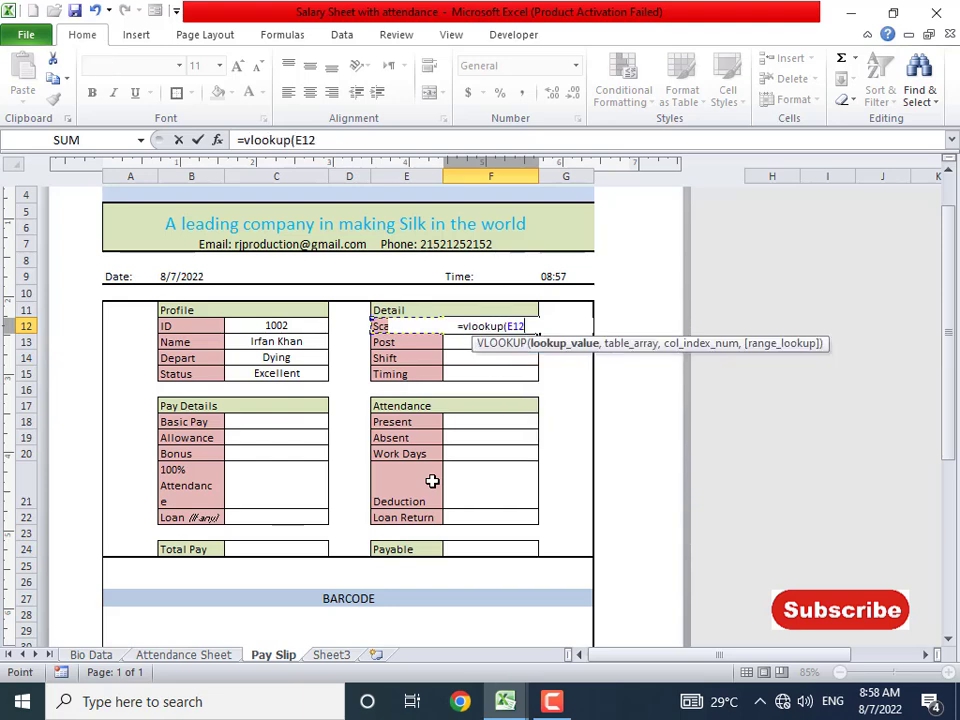
{"action": "key", "text": "Left"}
{"action": "type", "text": ","}
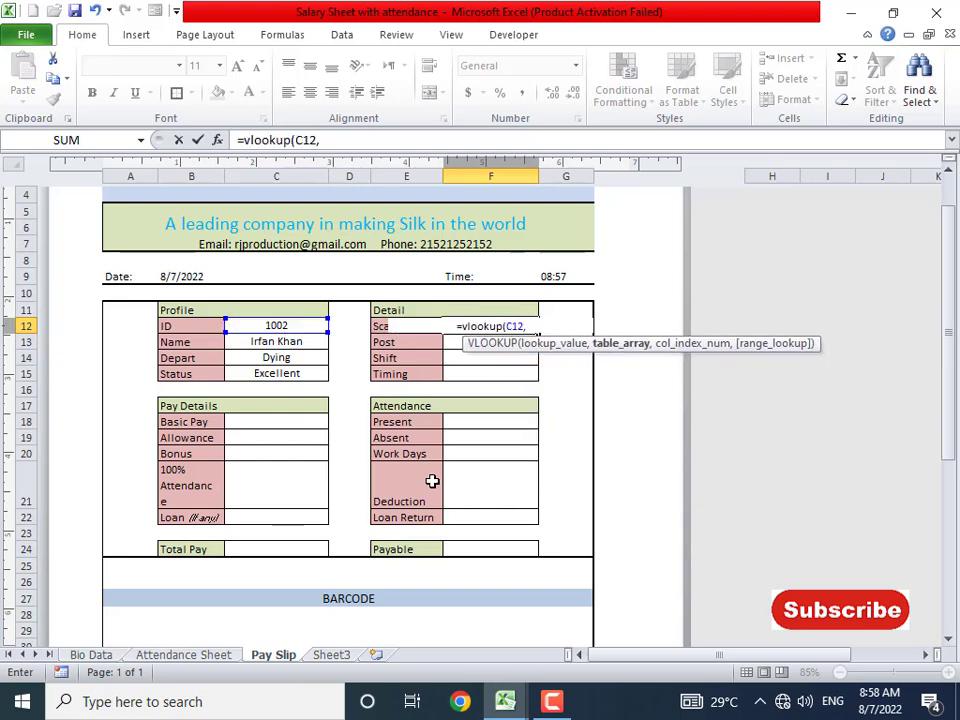
{"action": "left_click", "coordinate": [92, 655]}
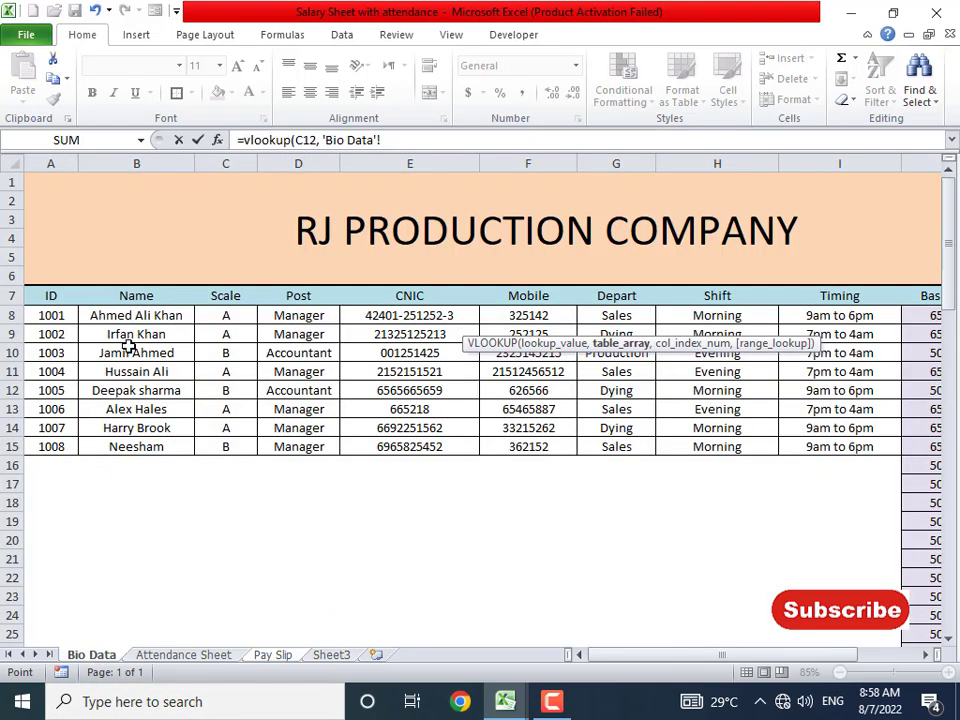
{"action": "left_click_drag", "start_coordinate": [51, 296], "coordinate": [808, 700]}
{"action": "type", "text": ","}
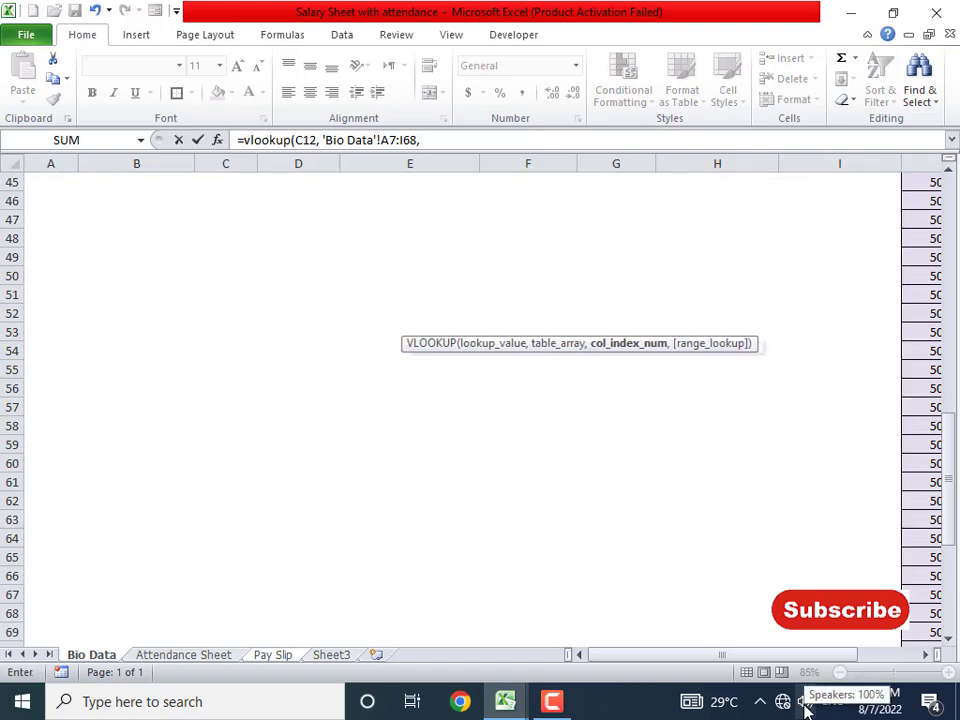
{"action": "type", "text": " 2, 0"}
{"action": "key", "text": "Return"}
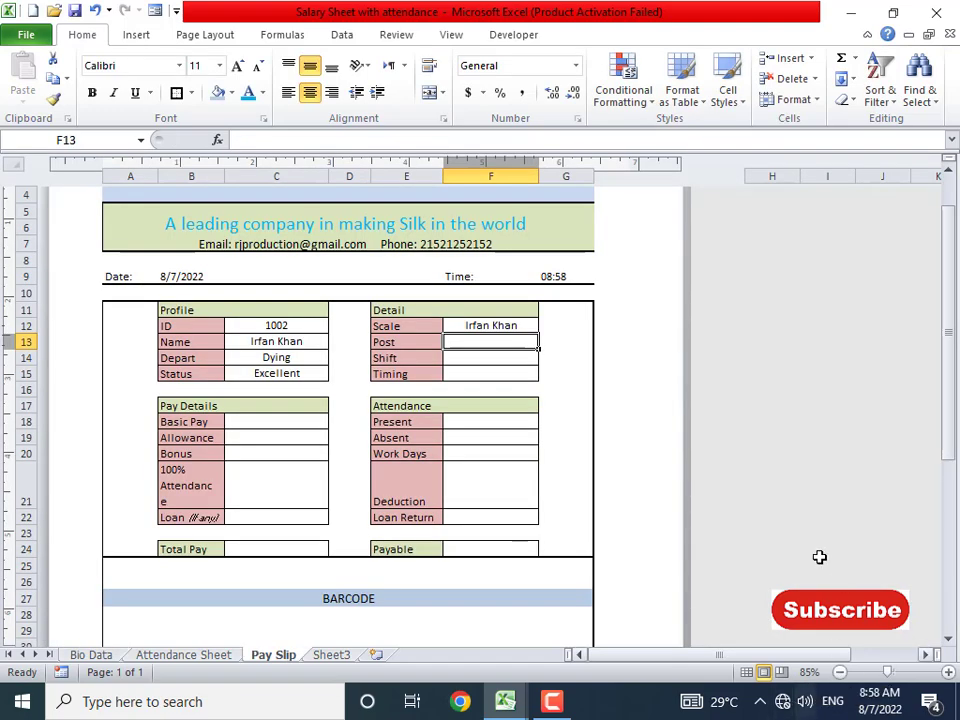
- Change F12's lookup column to 3 so Scale shows A
{"action": "left_click", "coordinate": [515, 328]}
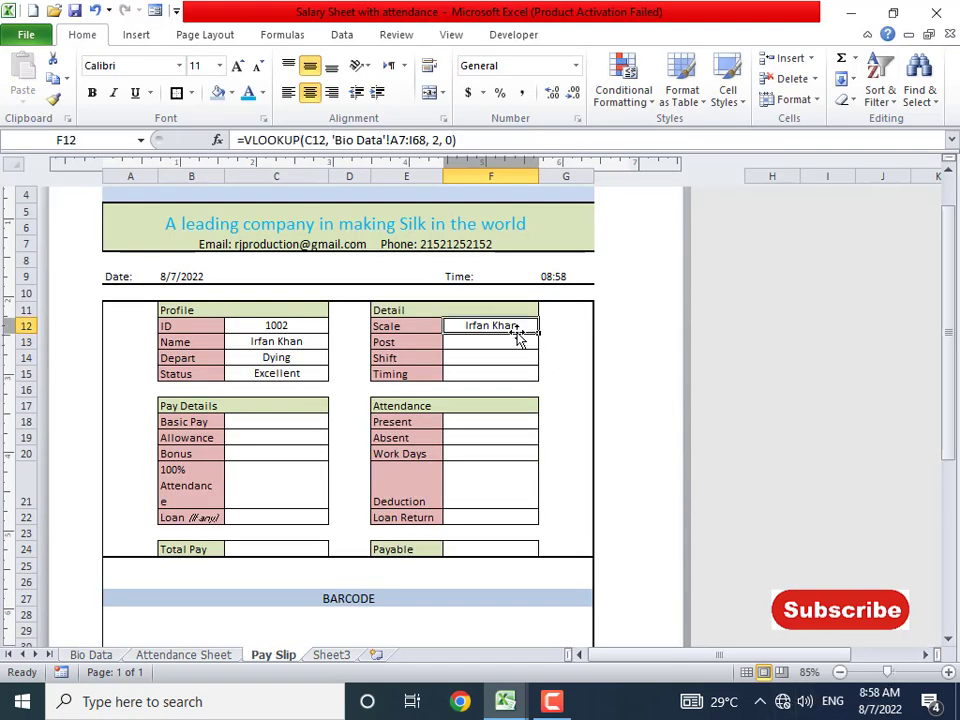
{"action": "left_click", "coordinate": [433, 140]}
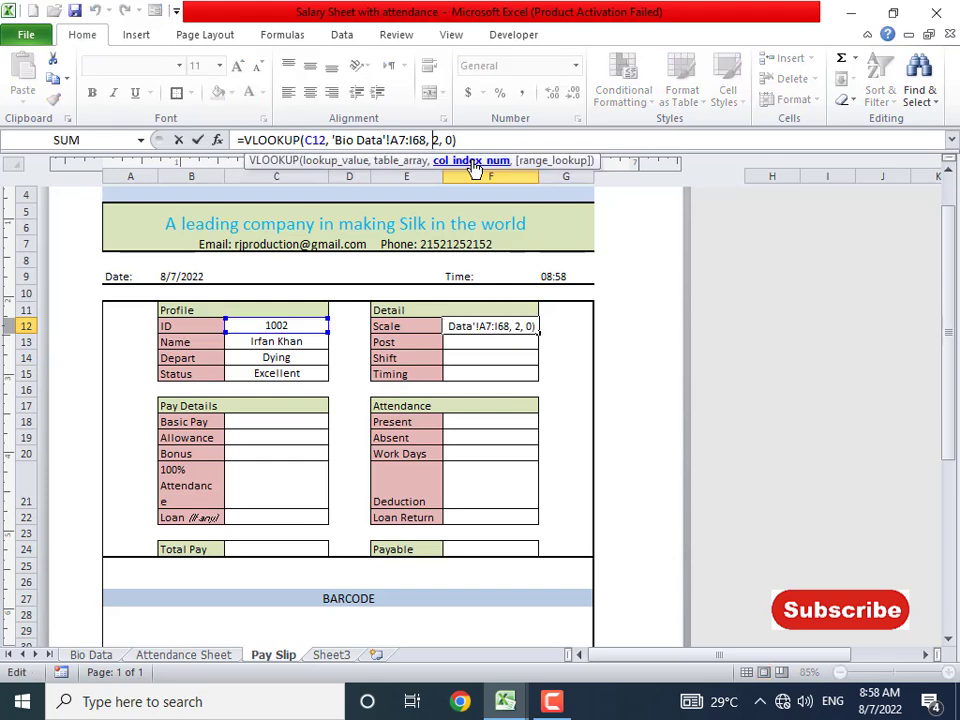
{"action": "type", "text": "3"}
{"action": "key", "text": "Return"}
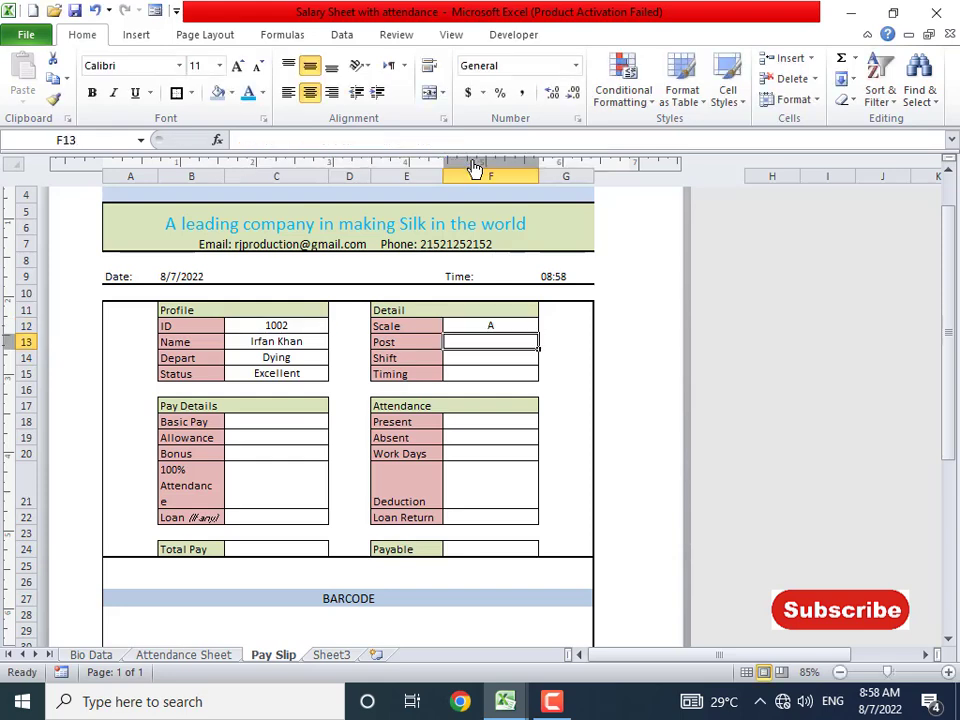
- Check the Attendance Sheet and Bio Data tabs, then return to the Pay Slip
{"action": "left_click", "coordinate": [197, 655]}
{"action": "scroll", "coordinate": [207, 605], "scroll_direction": "up", "scroll_amount": 5}
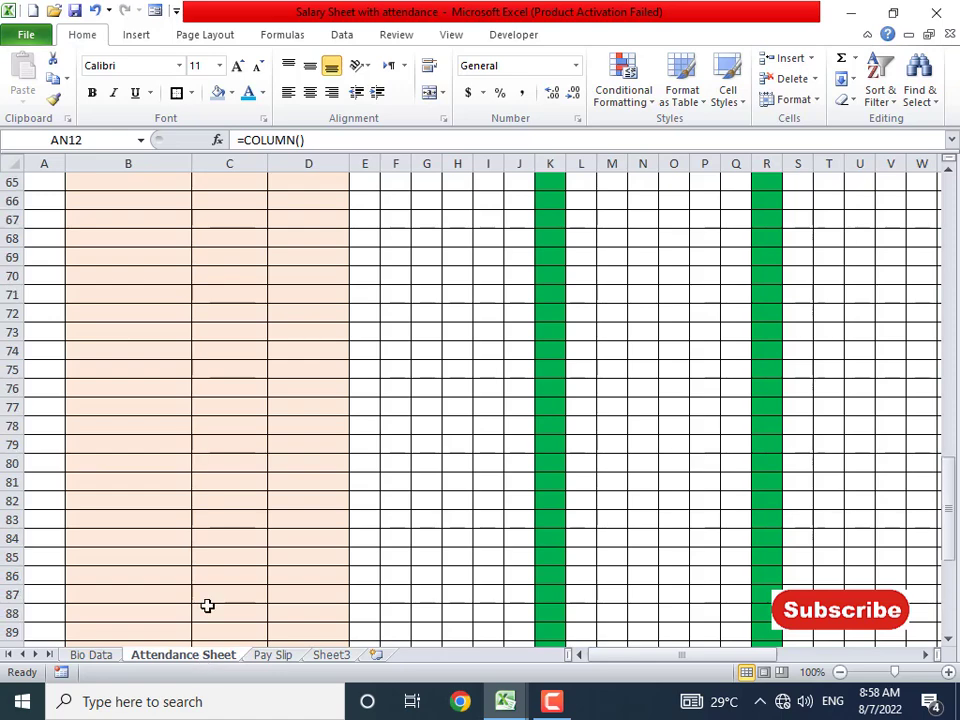
{"action": "left_click", "coordinate": [105, 655]}
{"action": "scroll", "coordinate": [189, 594], "scroll_direction": "up", "scroll_amount": 12}
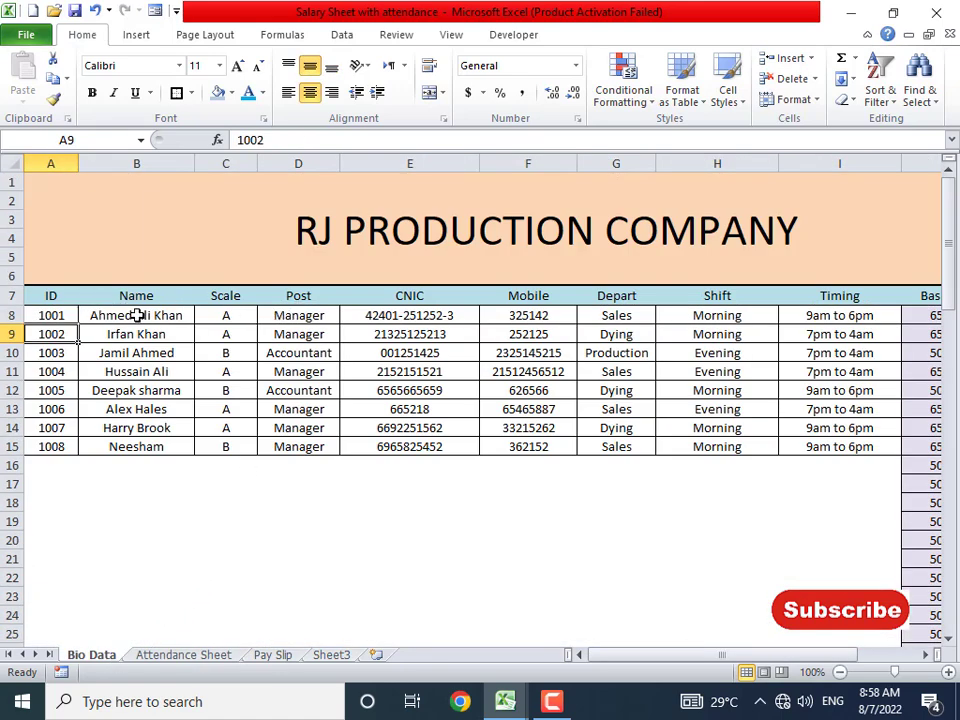
{"action": "left_click", "coordinate": [274, 635]}
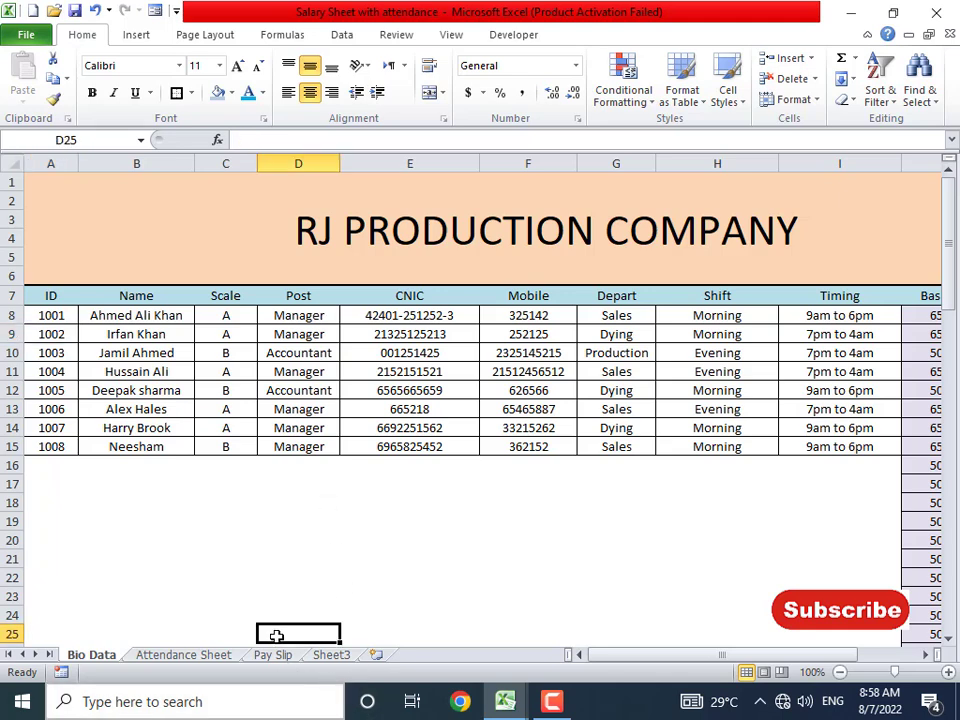
{"action": "left_click", "coordinate": [273, 655]}
- Copy F12's lookup into F13 with column 4 so Post shows Manager
{"action": "left_click", "coordinate": [484, 324]}
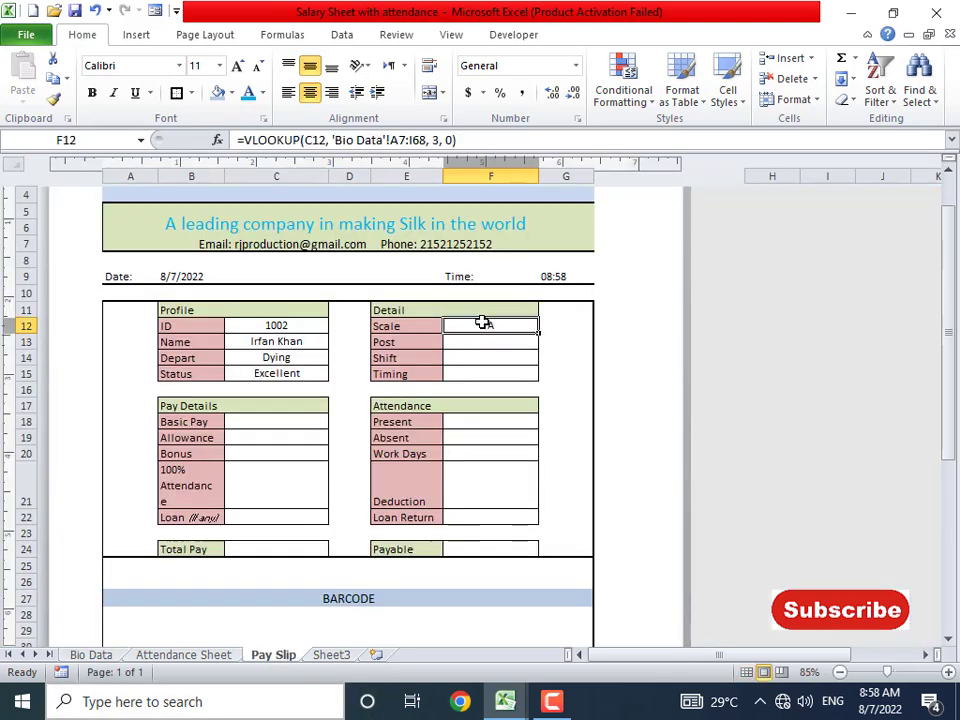
{"action": "left_click_drag", "start_coordinate": [249, 139], "coordinate": [531, 146]}
{"action": "key", "text": "ctrl+c"}
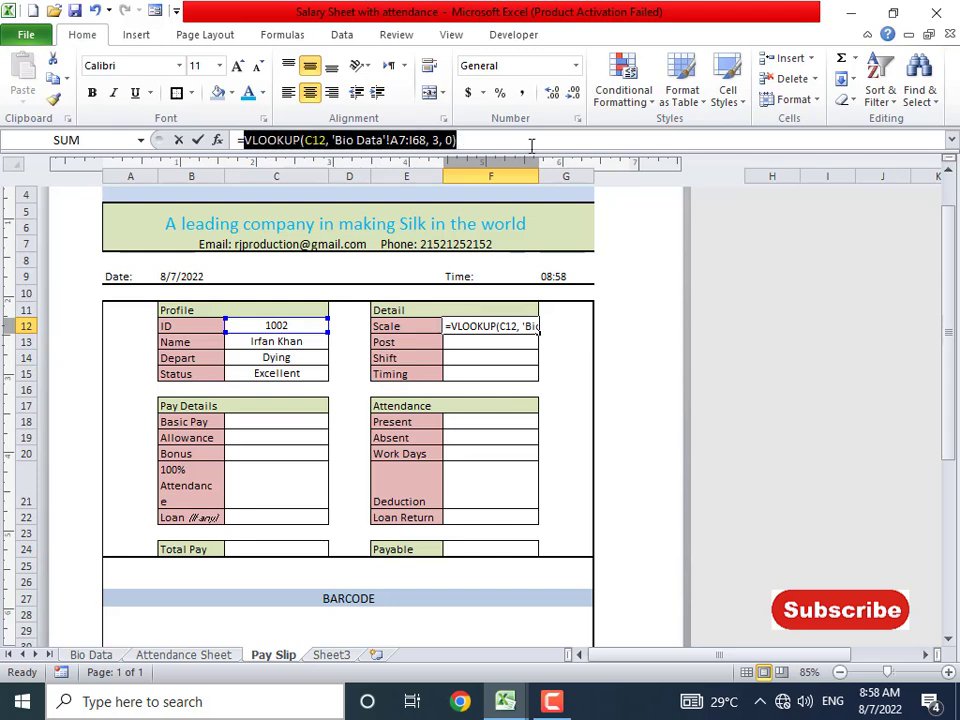
{"action": "key", "text": "Return"}
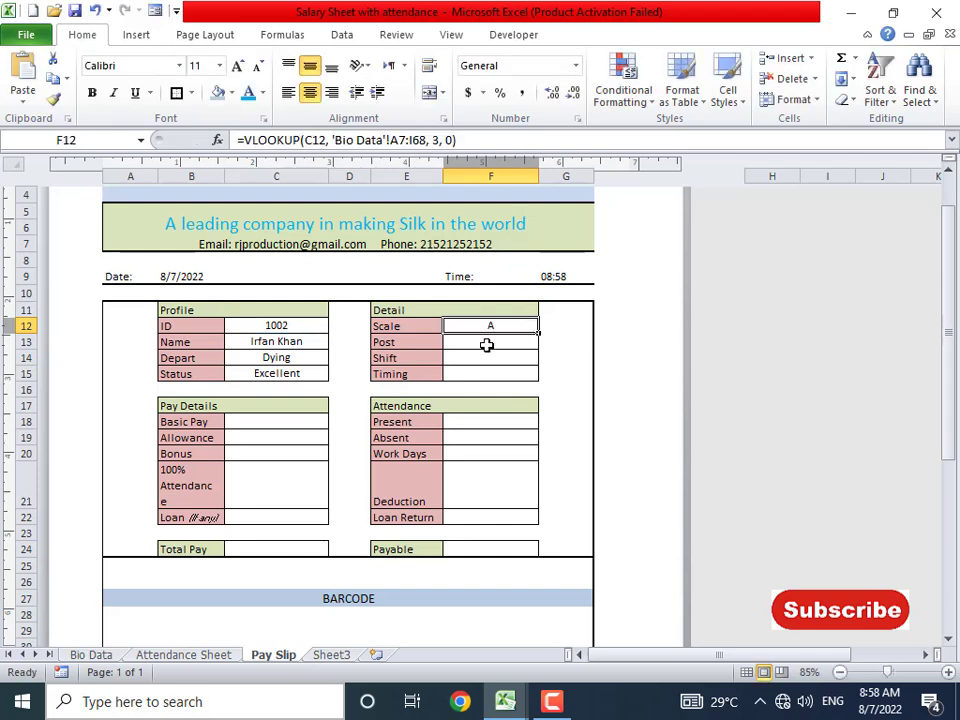
{"action": "left_click", "coordinate": [486, 344]}
{"action": "key", "text": "ctrl+v"}
{"action": "left_click", "coordinate": [428, 140]}
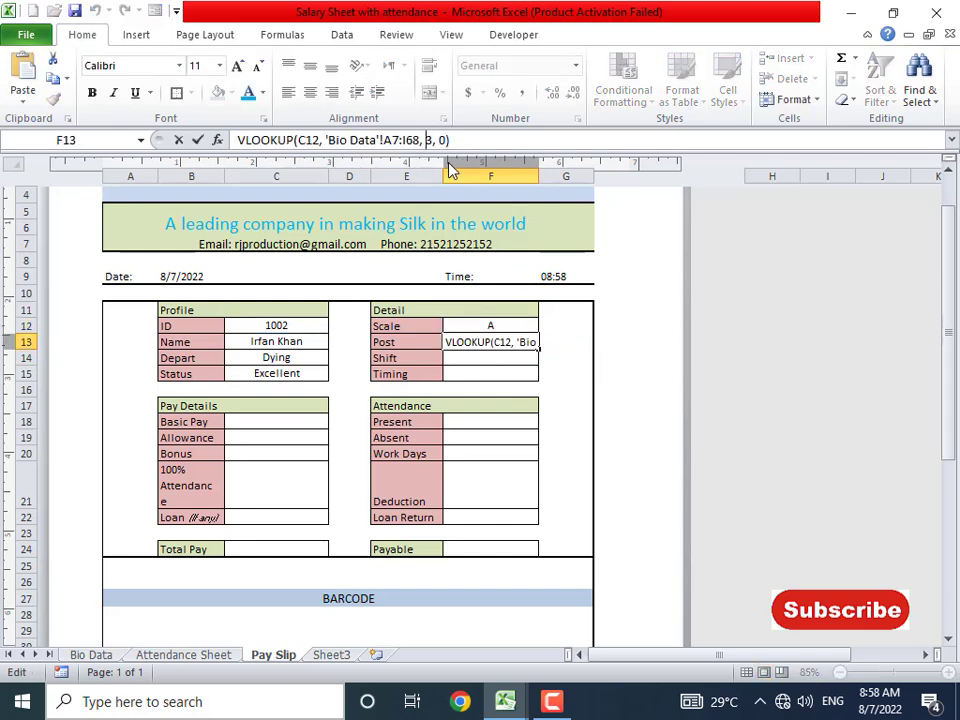
{"action": "key", "text": "shift+Left"}
{"action": "type", "text": "4"}
{"action": "key", "text": "Return"}
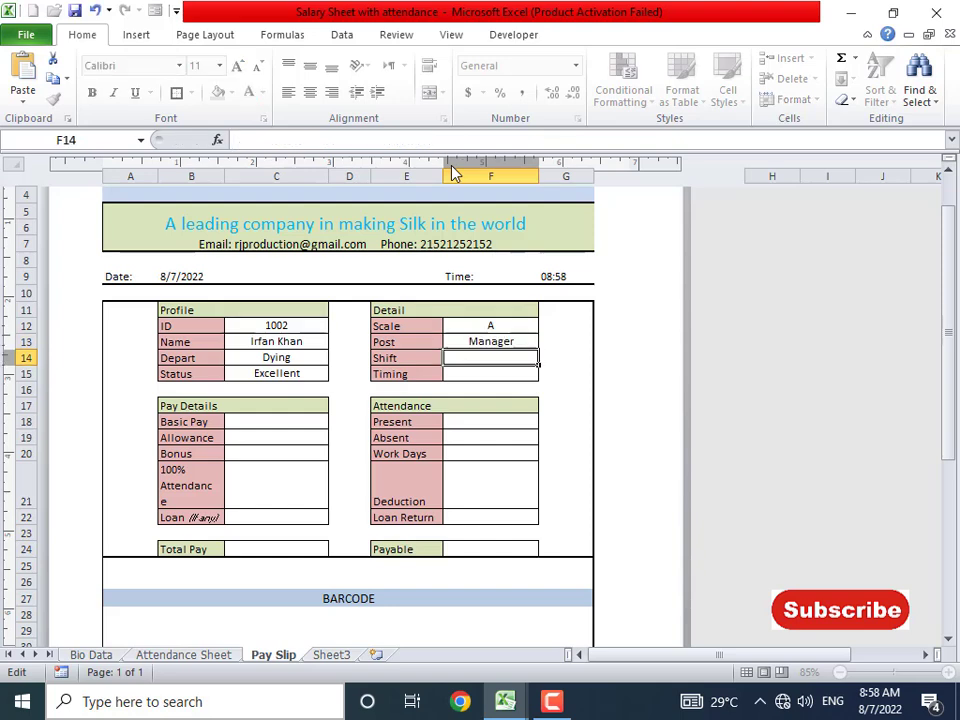
{"action": "key", "text": "Up"}
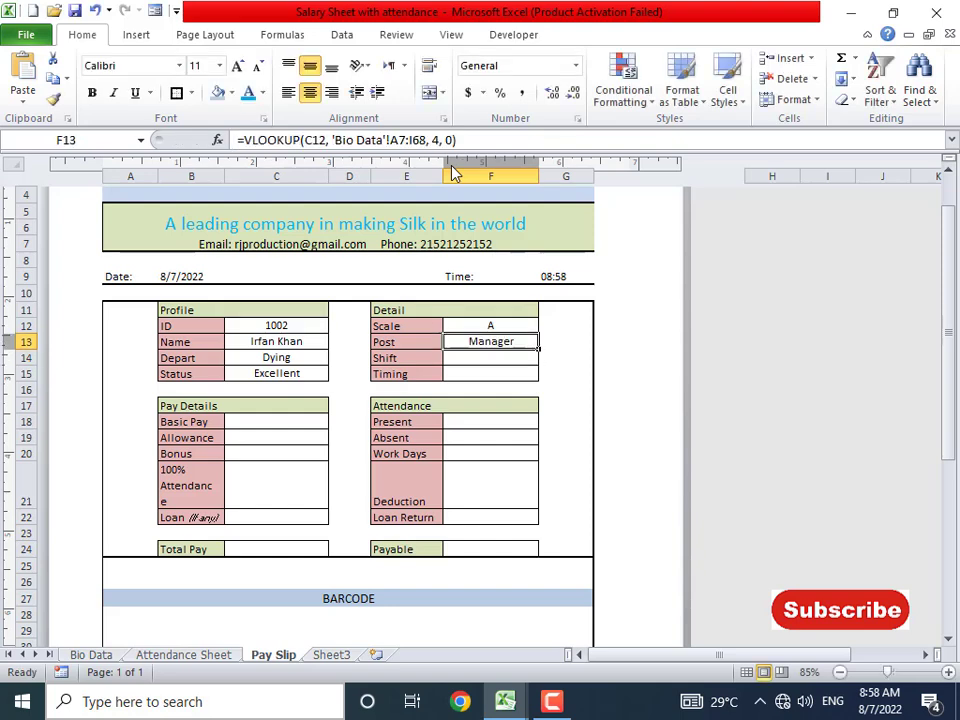
- Paste the lookup into F14 with column 8 so Shift shows Morning
{"action": "left_click", "coordinate": [494, 361]}
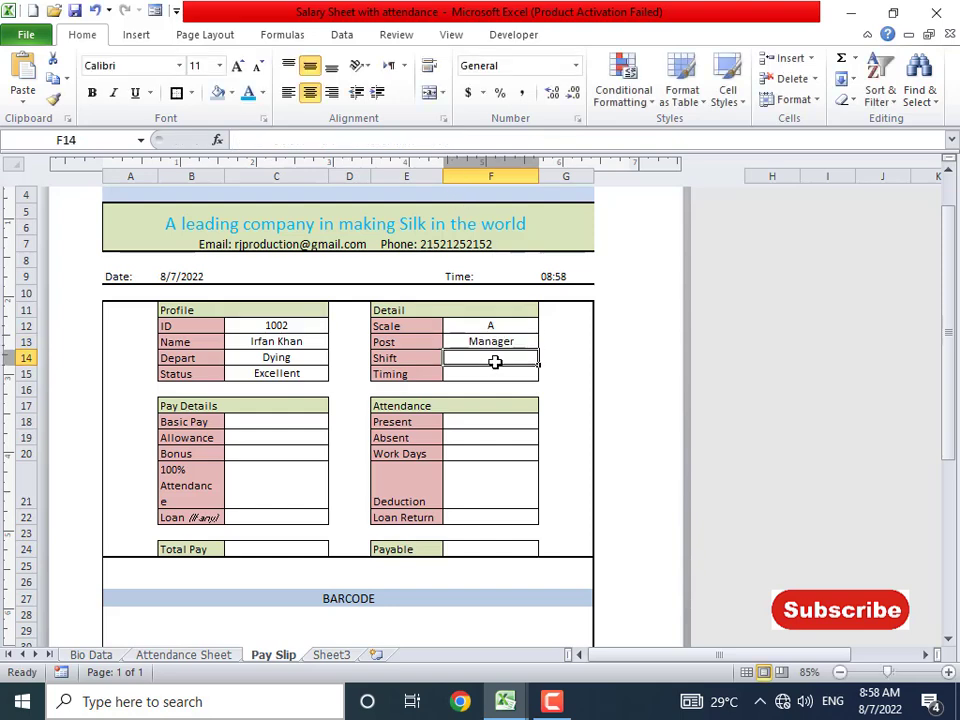
{"action": "left_click", "coordinate": [95, 655]}
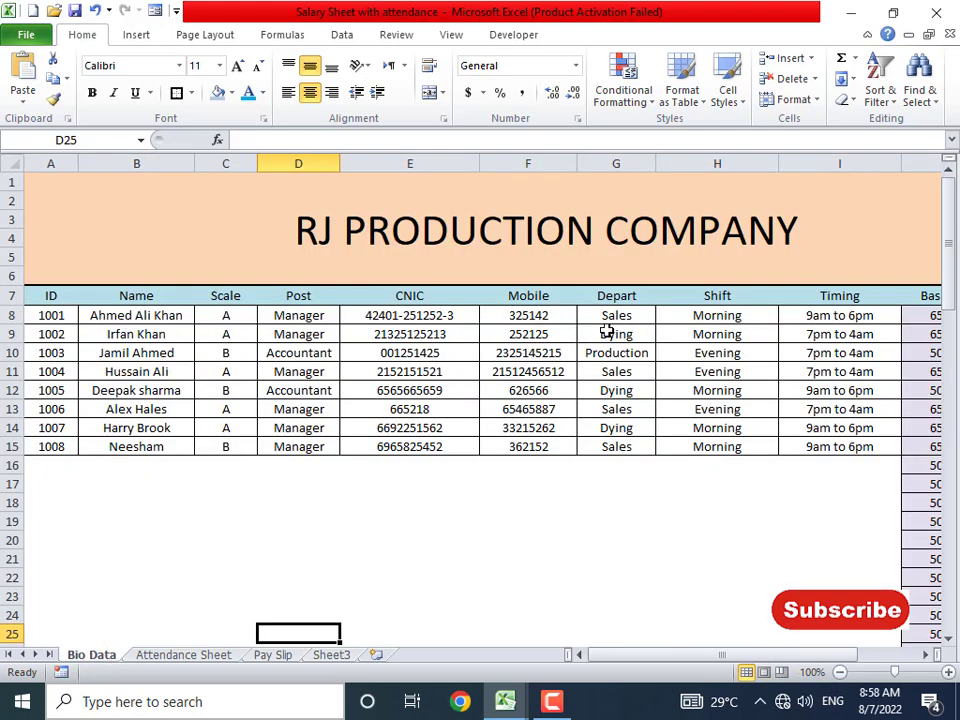
{"action": "key", "text": "alt+Tab"}
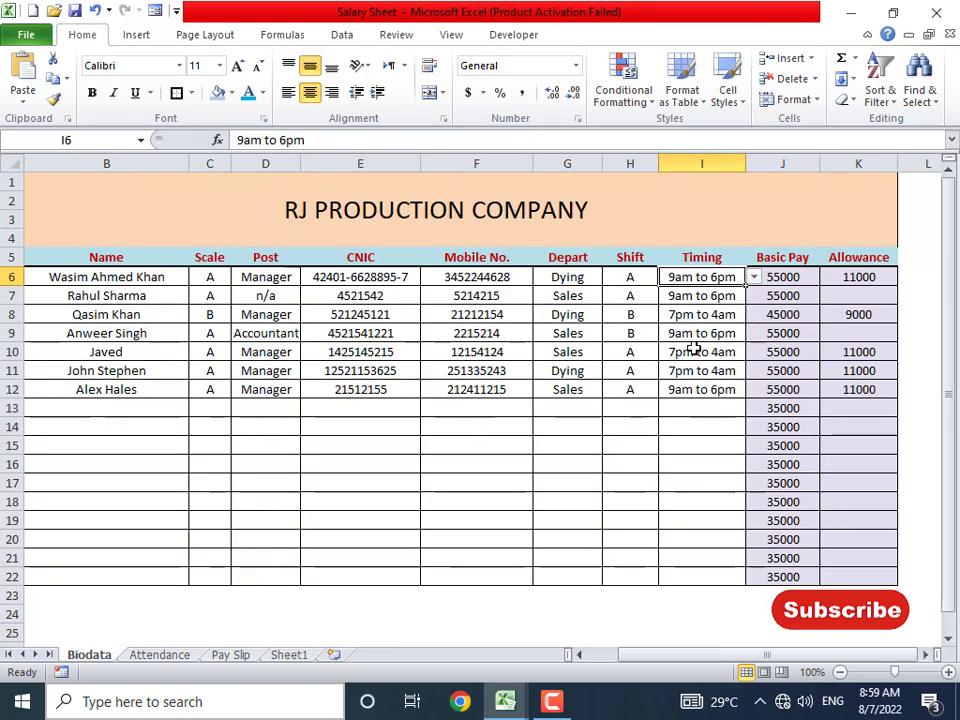
{"action": "key", "text": "alt+Tab"}
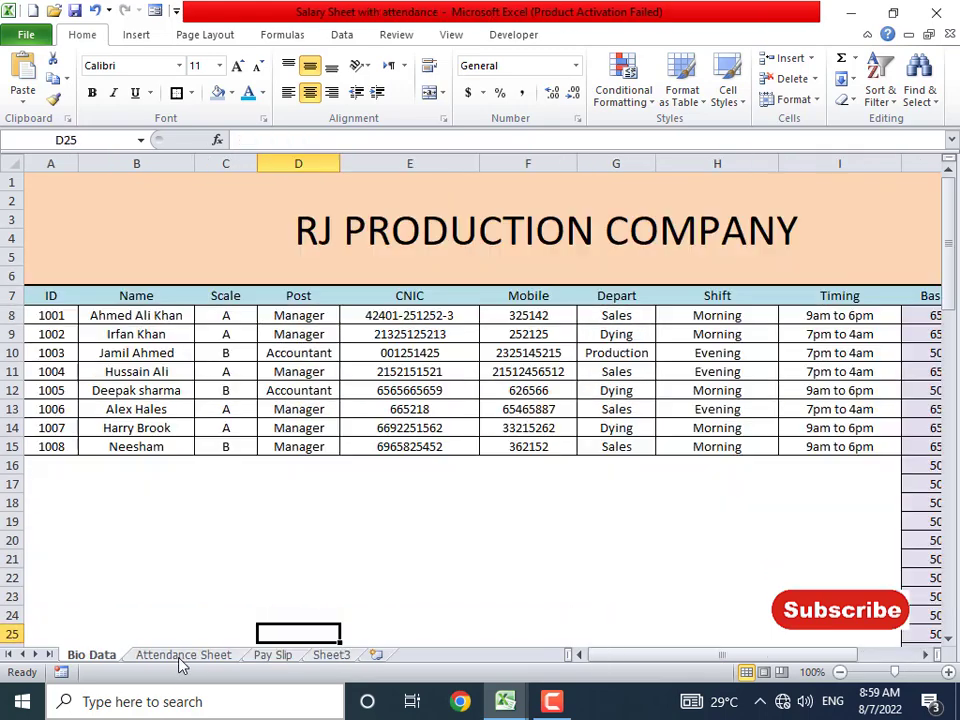
{"action": "left_click", "coordinate": [275, 656]}
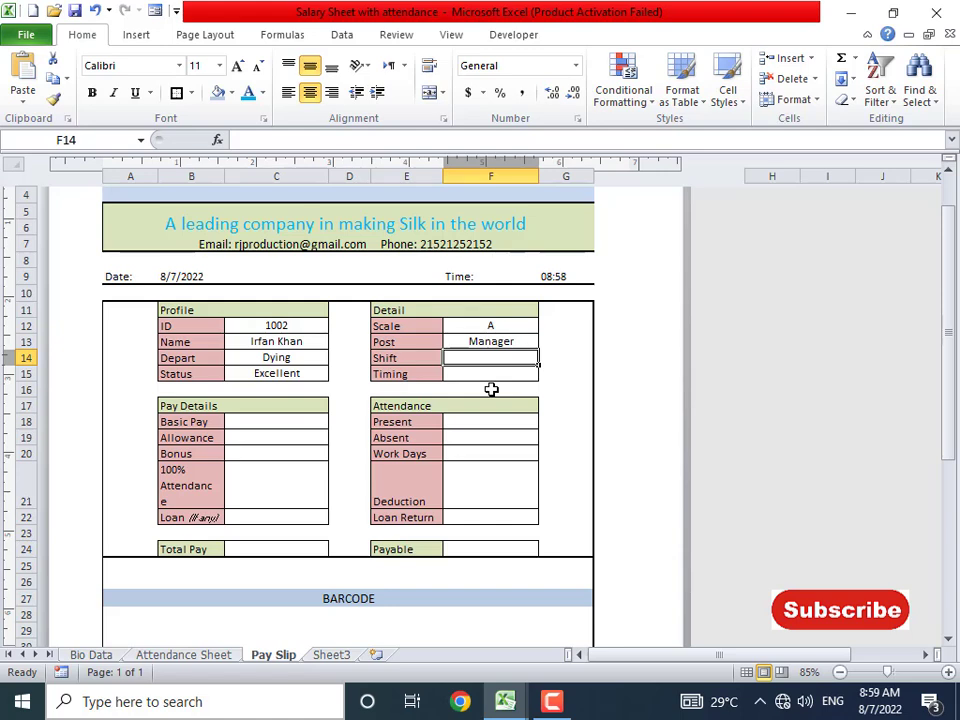
{"action": "key", "text": "ctrl+v"}
{"action": "double_click", "coordinate": [428, 140]}
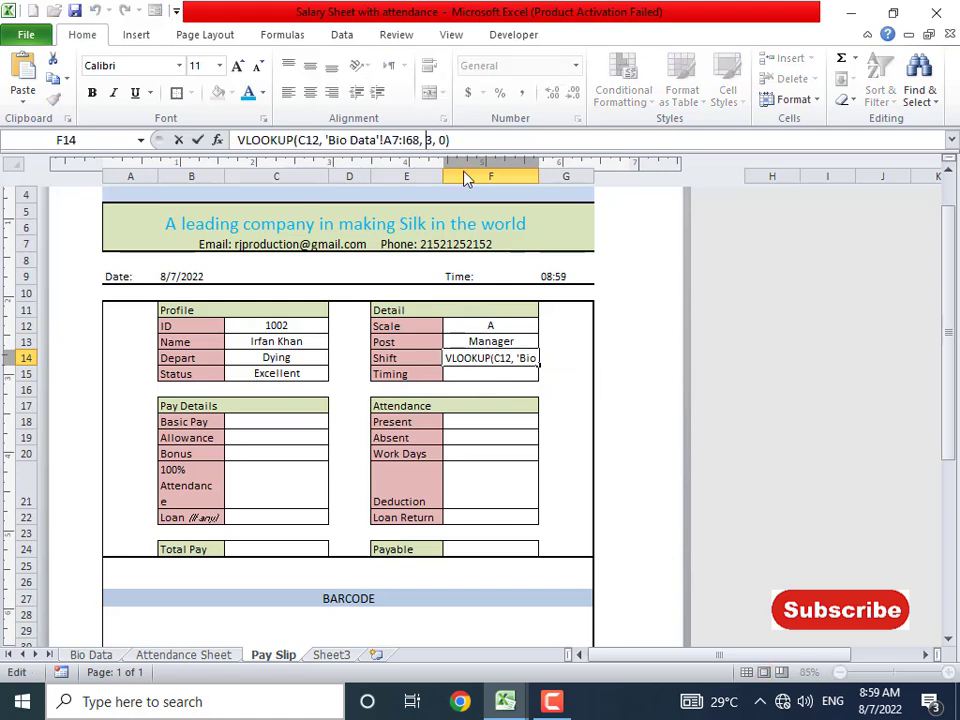
{"action": "type", "text": "8"}
{"action": "key", "text": "Return"}
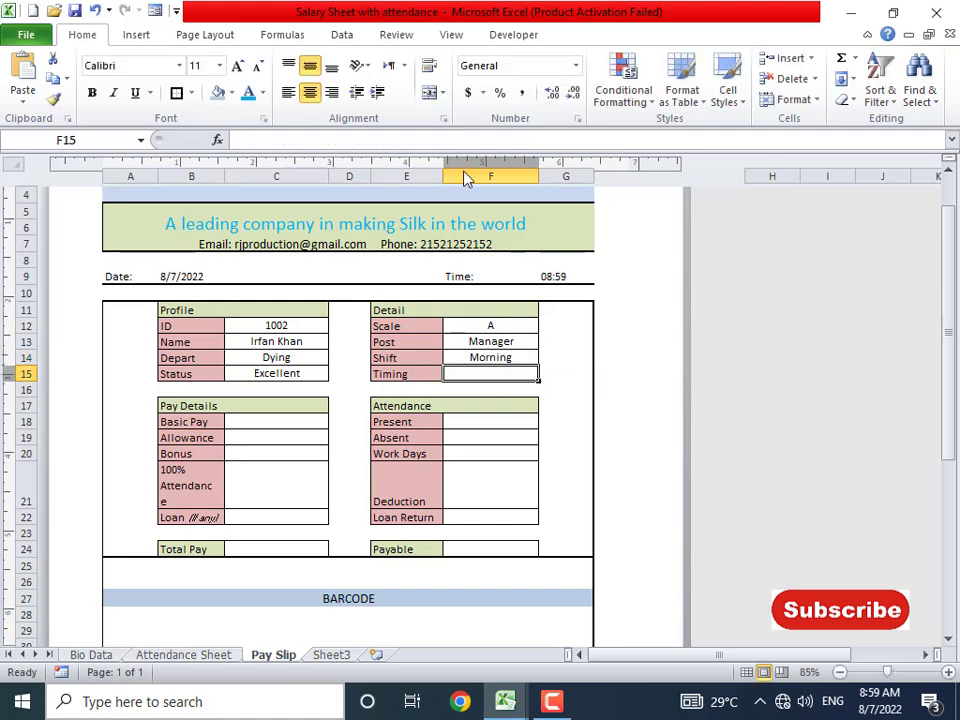
{"action": "key", "text": "Up"}
- Paste the lookup into F15 with column 9 so Timing shows 7pm to 4am
{"action": "left_click", "coordinate": [477, 371]}
{"action": "key", "text": "ctrl+v"}
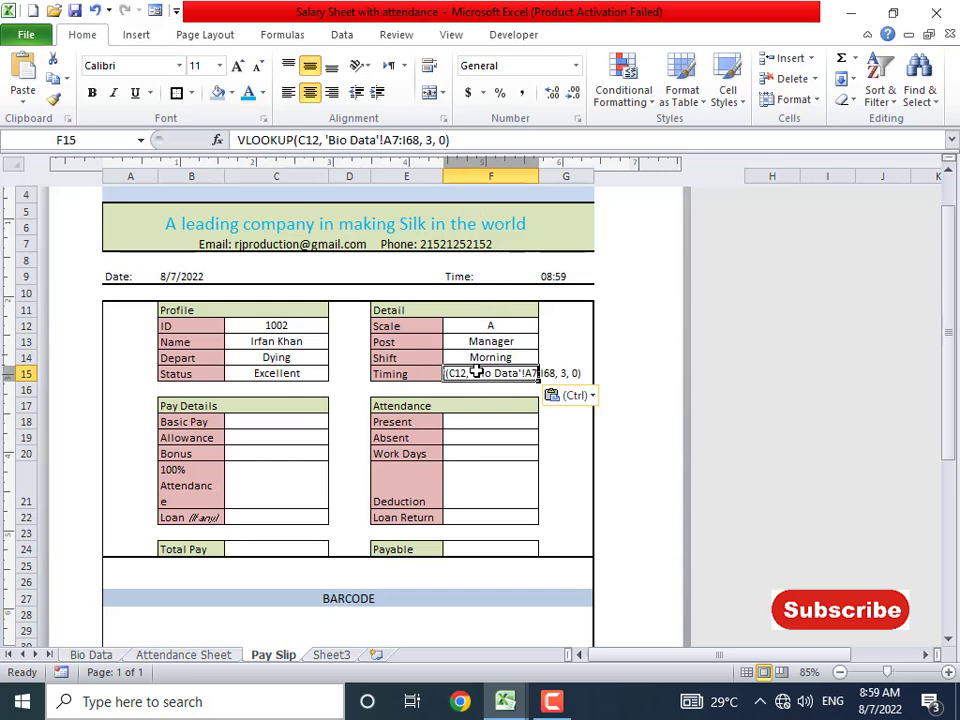
{"action": "double_click", "coordinate": [430, 140]}
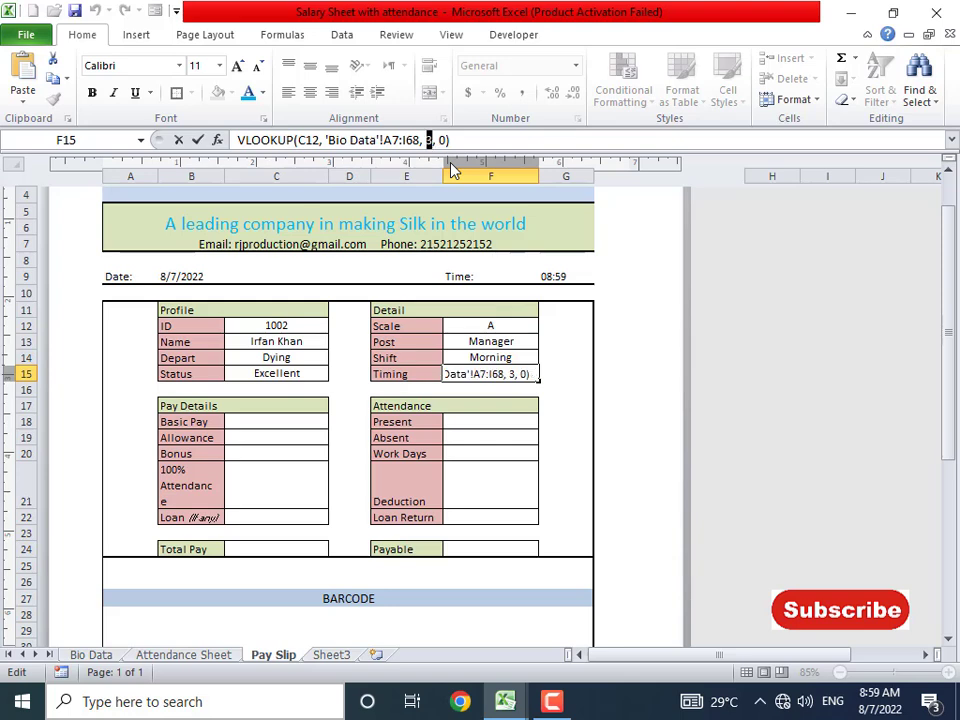
{"action": "type", "text": "9"}
{"action": "key", "text": "Home"}
{"action": "type", "text": "="}
{"action": "key", "text": "Return"}
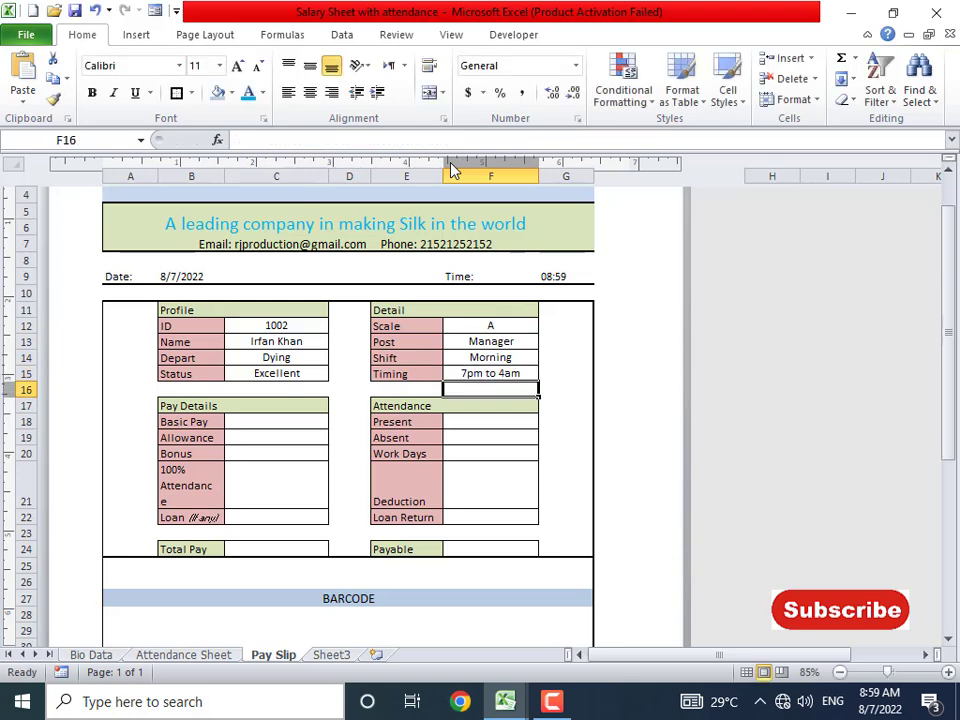
{"action": "key", "text": "Up"}
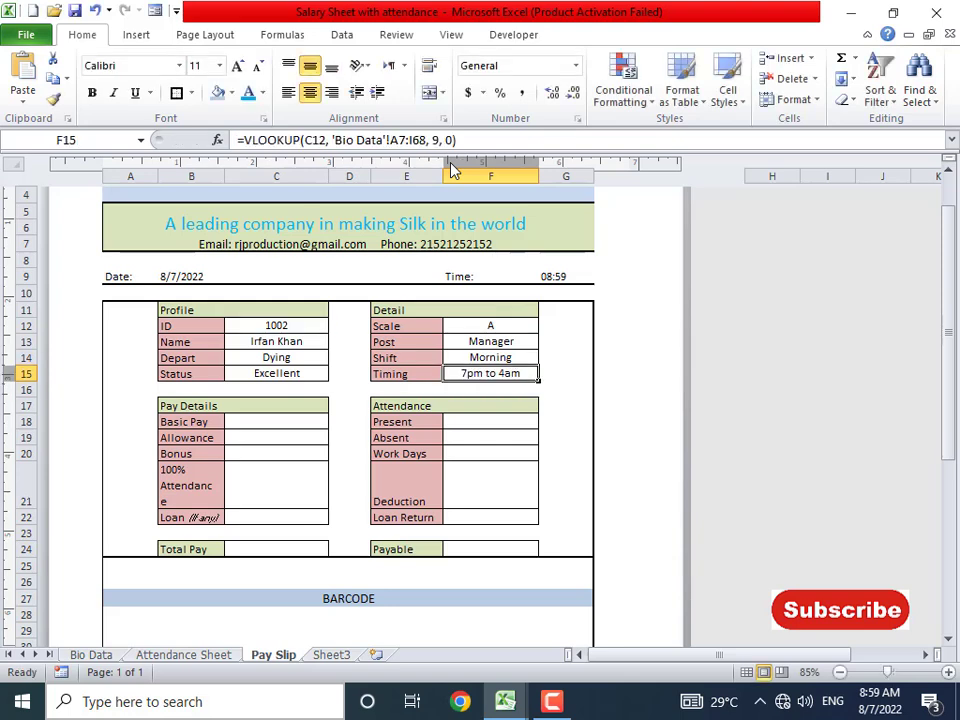
{"action": "left_click", "coordinate": [306, 325]}
- Test the lookups by entering IDs 1001, 1003 and finally 1004 in C12
{"action": "type", "text": "1001"}
{"action": "key", "text": "Return"}
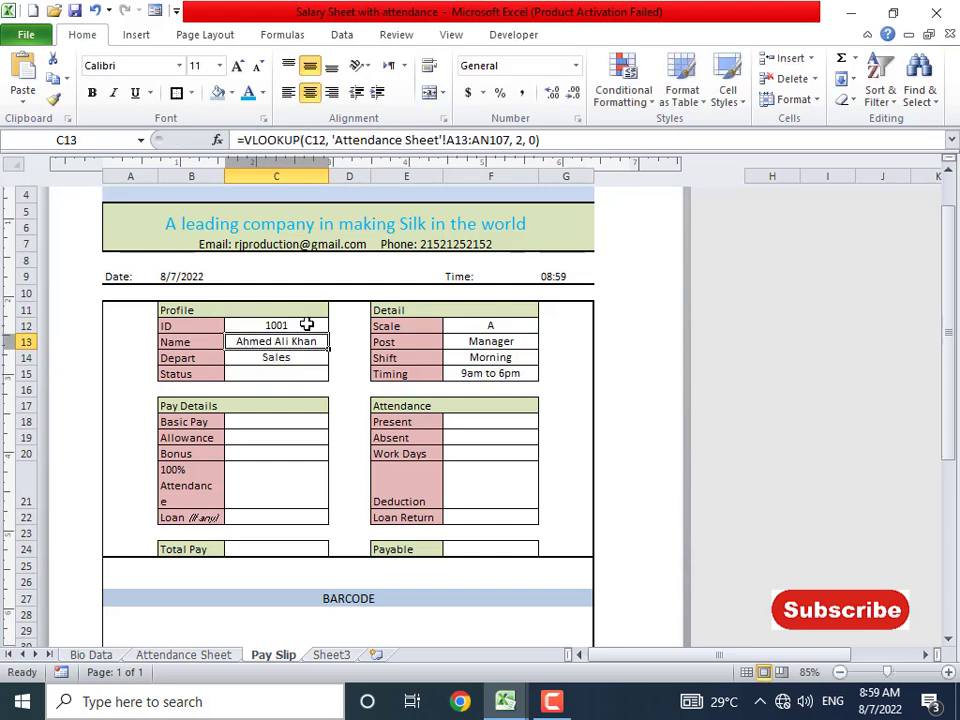
{"action": "type", "text": "1002"}
{"action": "key", "text": "Return"}
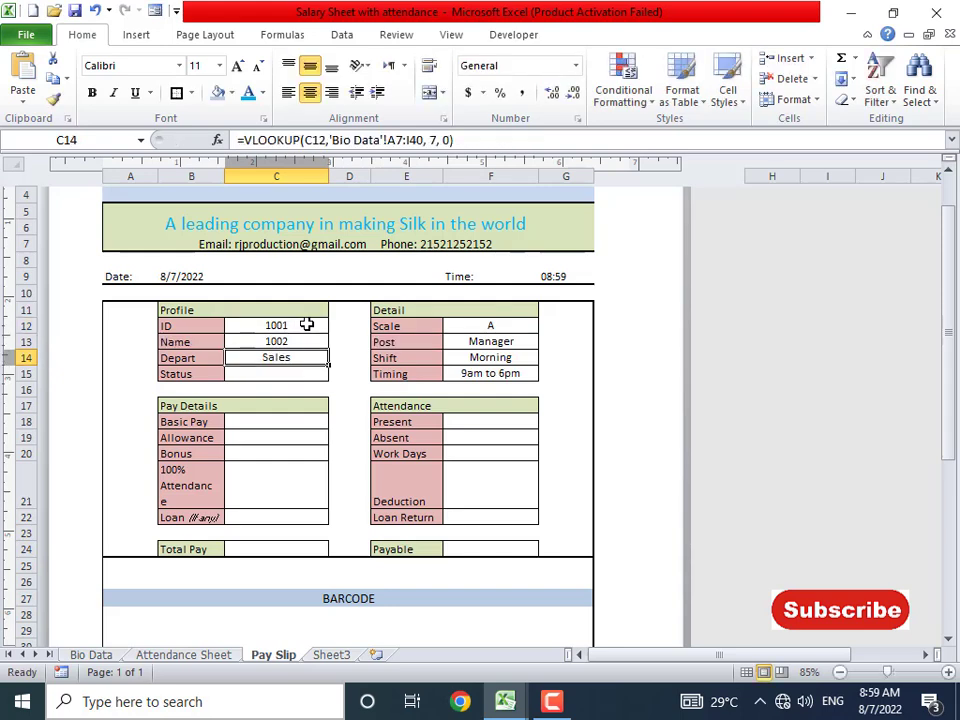
{"action": "key", "text": "ctrl+z"}
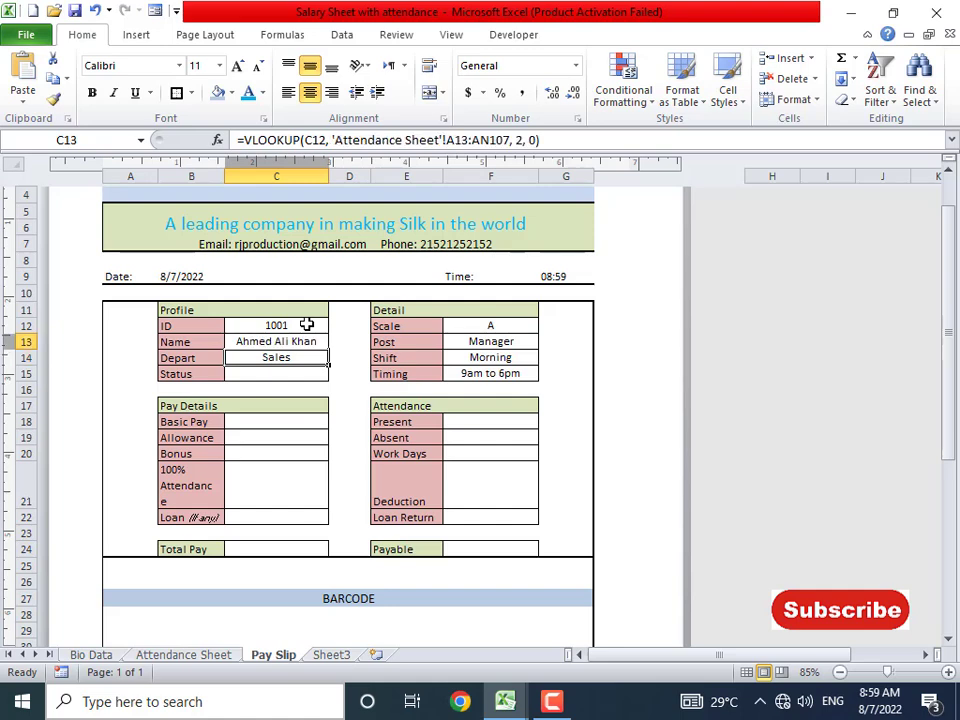
{"action": "left_click", "coordinate": [306, 325]}
{"action": "type", "text": "1003"}
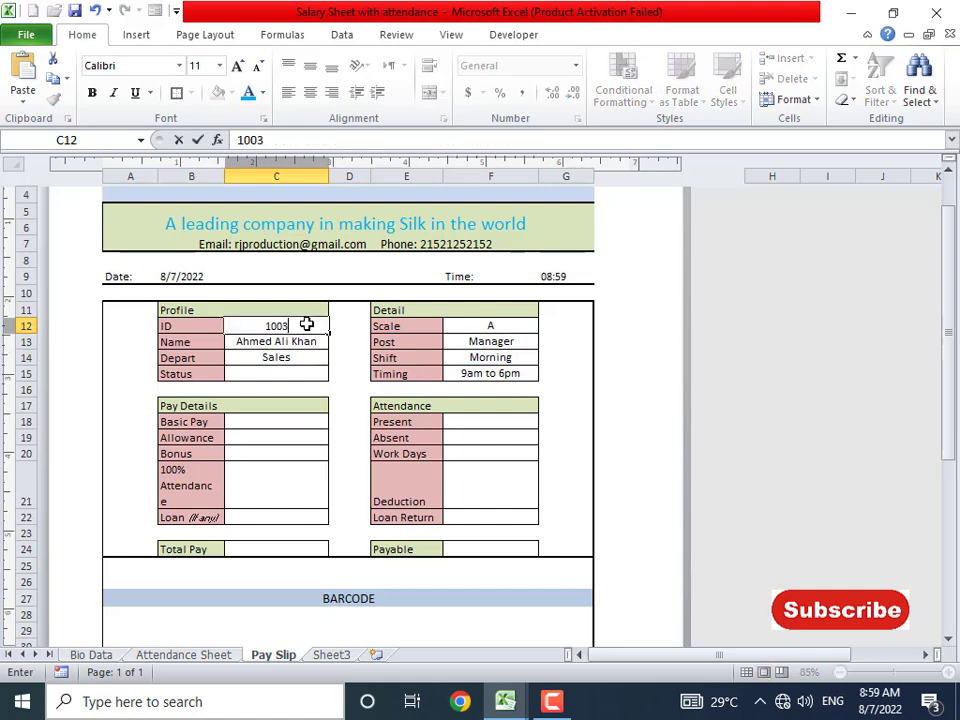
{"action": "key", "text": "Return"}
{"action": "left_click", "coordinate": [306, 325]}
{"action": "type", "text": "1004"}
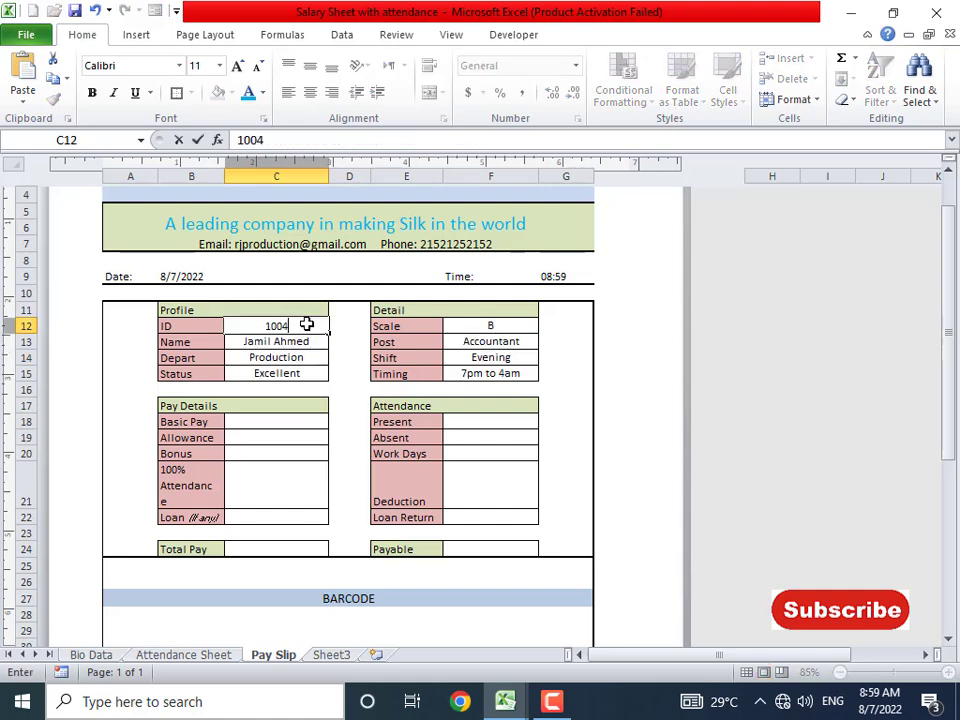
{"action": "key", "text": "Return"}
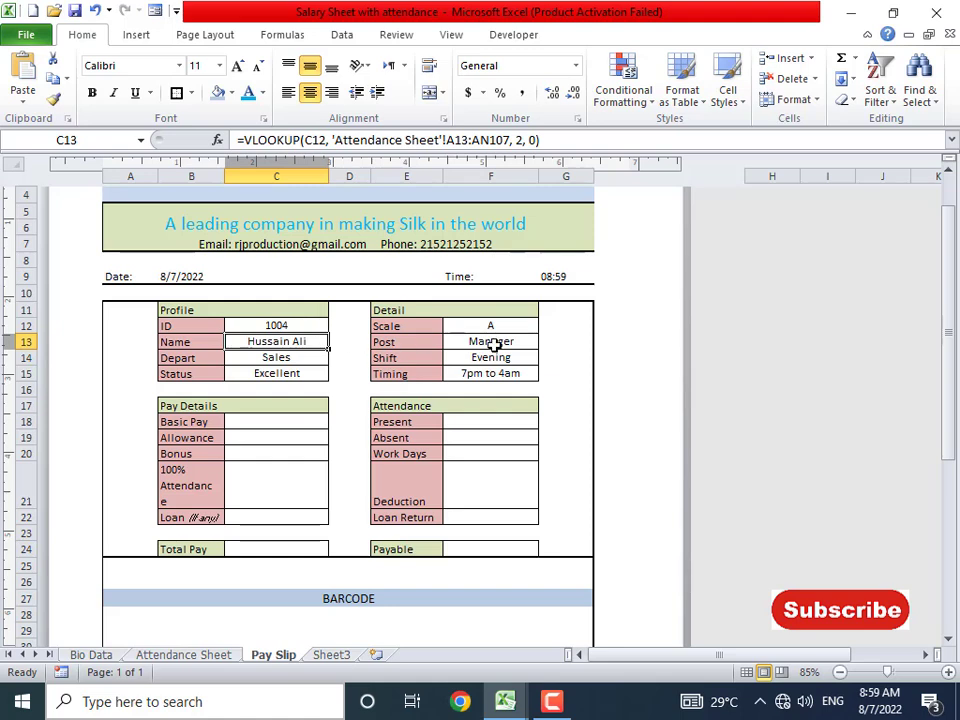
- Narrow column A, widen column B, and centre the 100% Attendance label in B21:C21
{"action": "left_click", "coordinate": [280, 428]}
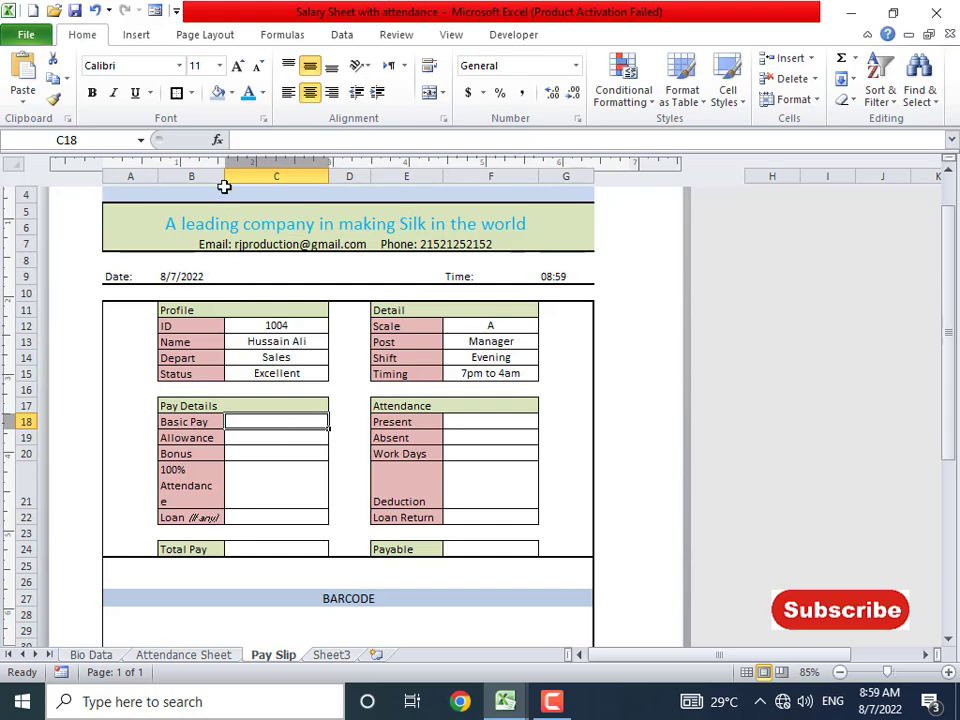
{"action": "left_click_drag", "start_coordinate": [157, 179], "coordinate": [151, 180]}
{"action": "left_click_drag", "start_coordinate": [218, 176], "coordinate": [223, 176]}
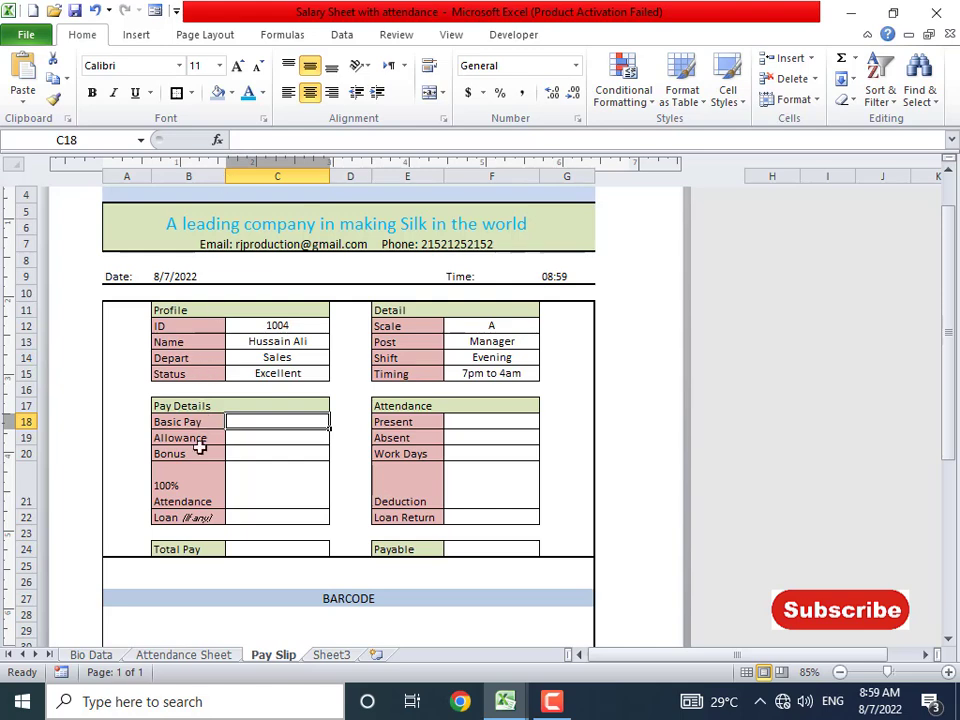
{"action": "left_click_drag", "start_coordinate": [221, 478], "coordinate": [265, 489]}
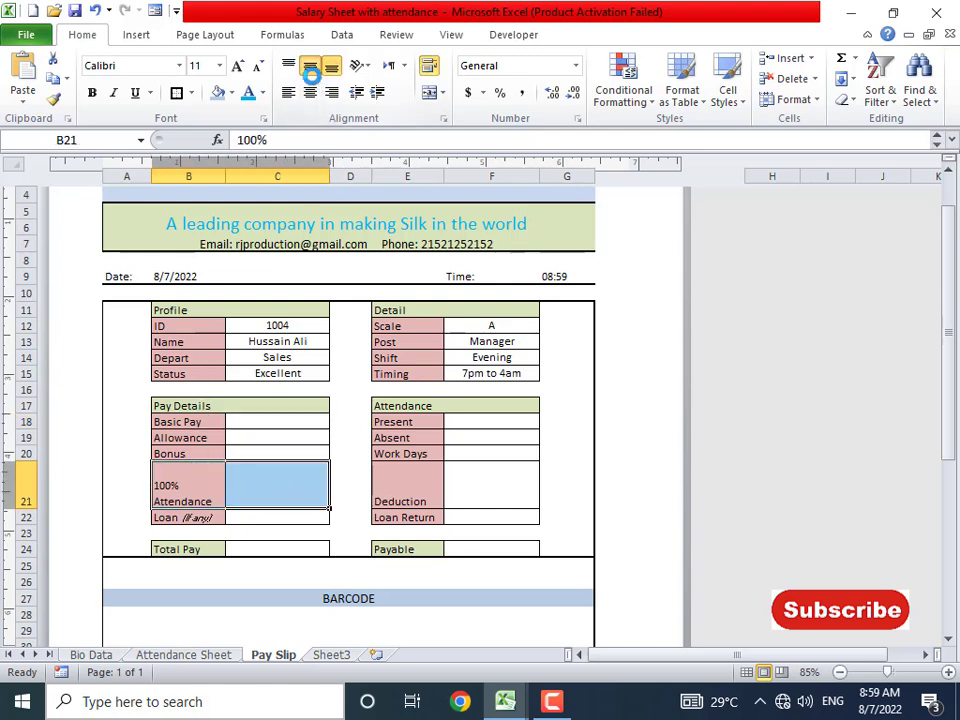
{"action": "left_click", "coordinate": [310, 69]}
{"action": "left_click", "coordinate": [310, 95]}
- Begin a =VLOOKUP( formula in the Basic Pay cell C18
{"action": "left_click", "coordinate": [261, 476]}
{"action": "left_click", "coordinate": [266, 424]}
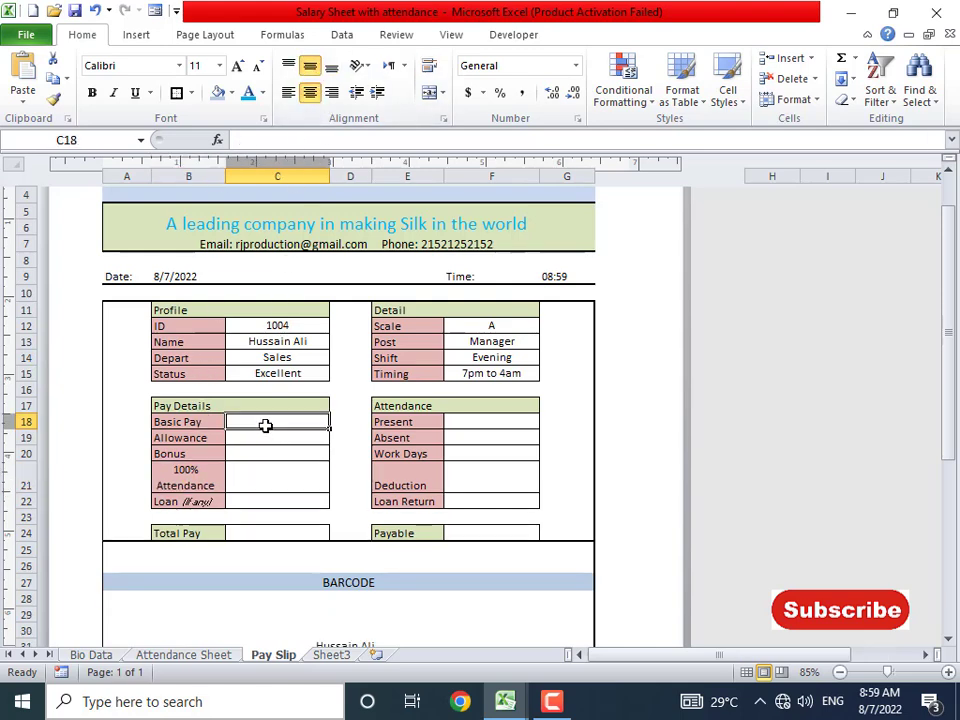
{"action": "type", "text": "=vlookup("}
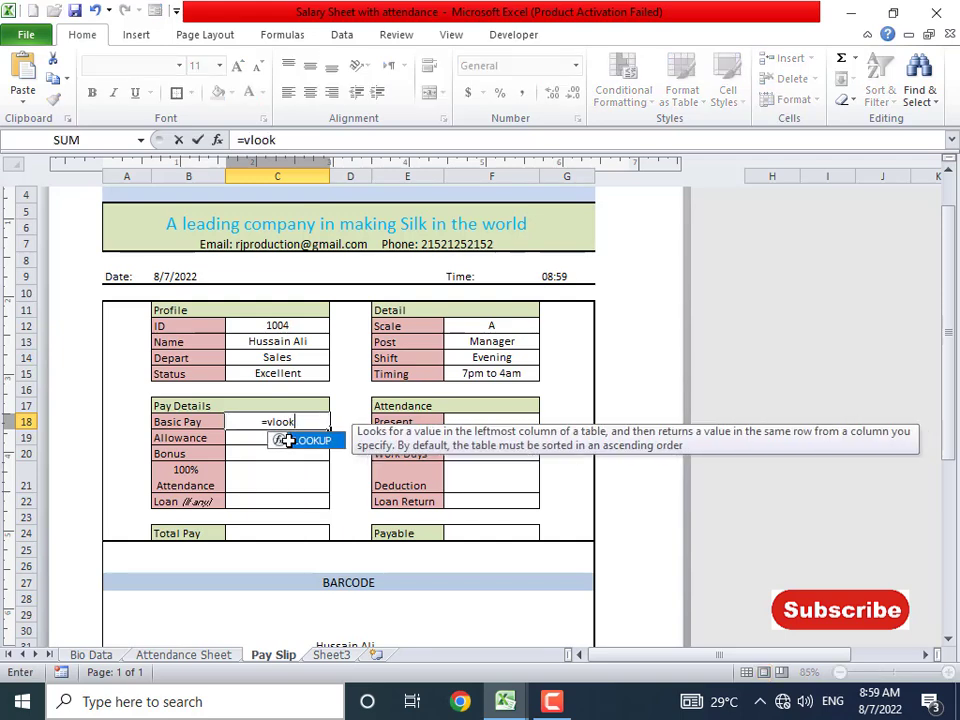
- Complete C18 as =VLOOKUP(C12,'Bio Data'!A7:K74,10,0) so Basic Pay shows 65000
{"action": "left_click", "coordinate": [278, 326]}
{"action": "type", "text": ","}
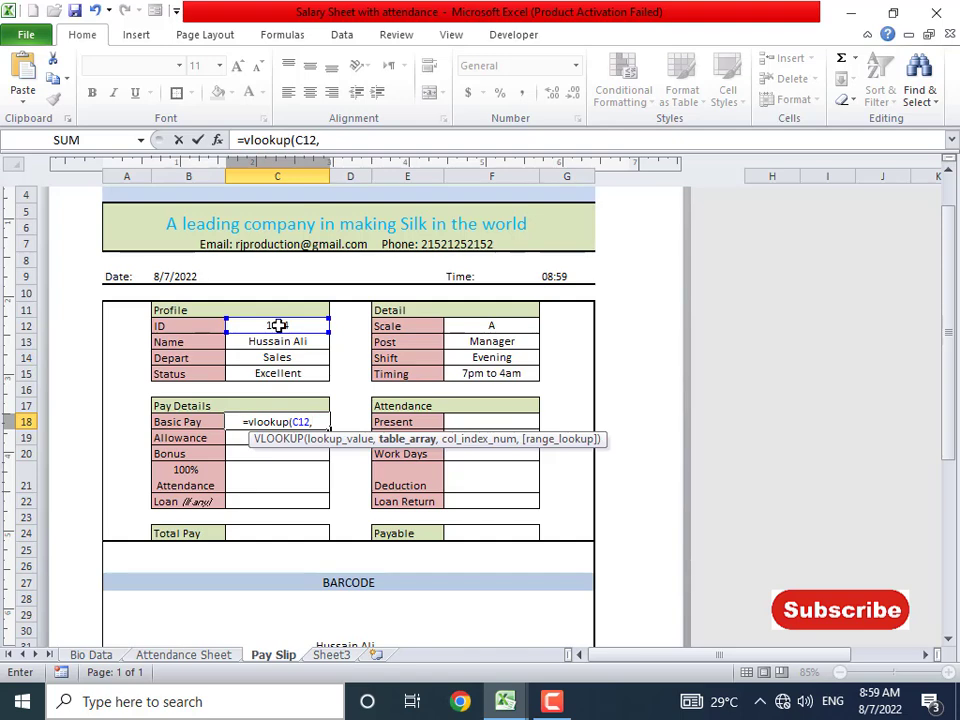
{"action": "left_click", "coordinate": [90, 655]}
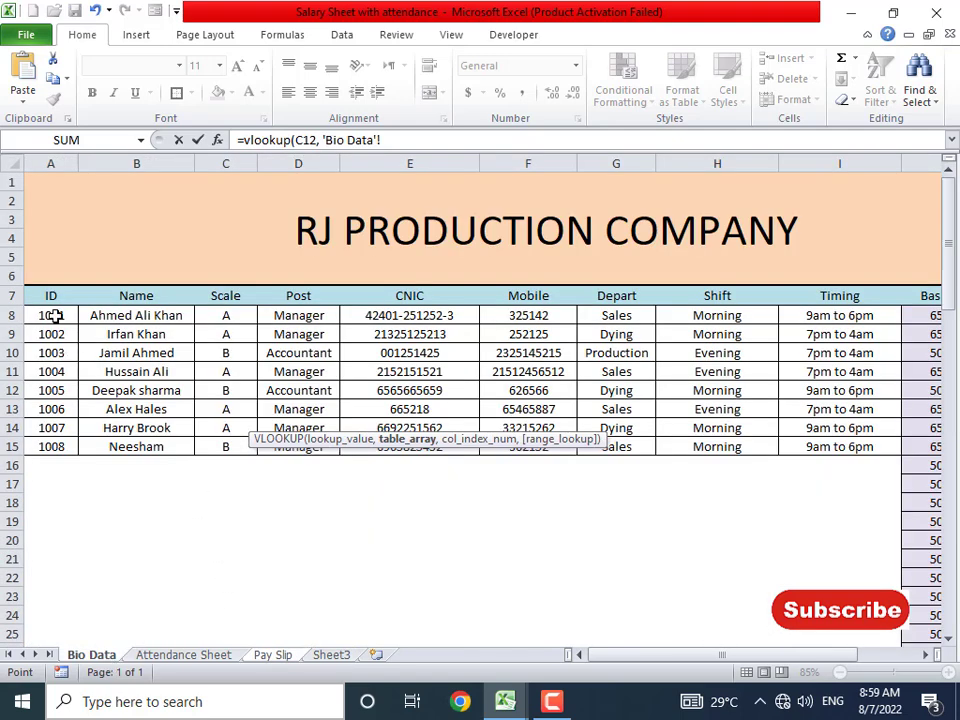
{"action": "left_click_drag", "start_coordinate": [52, 296], "coordinate": [795, 613]}
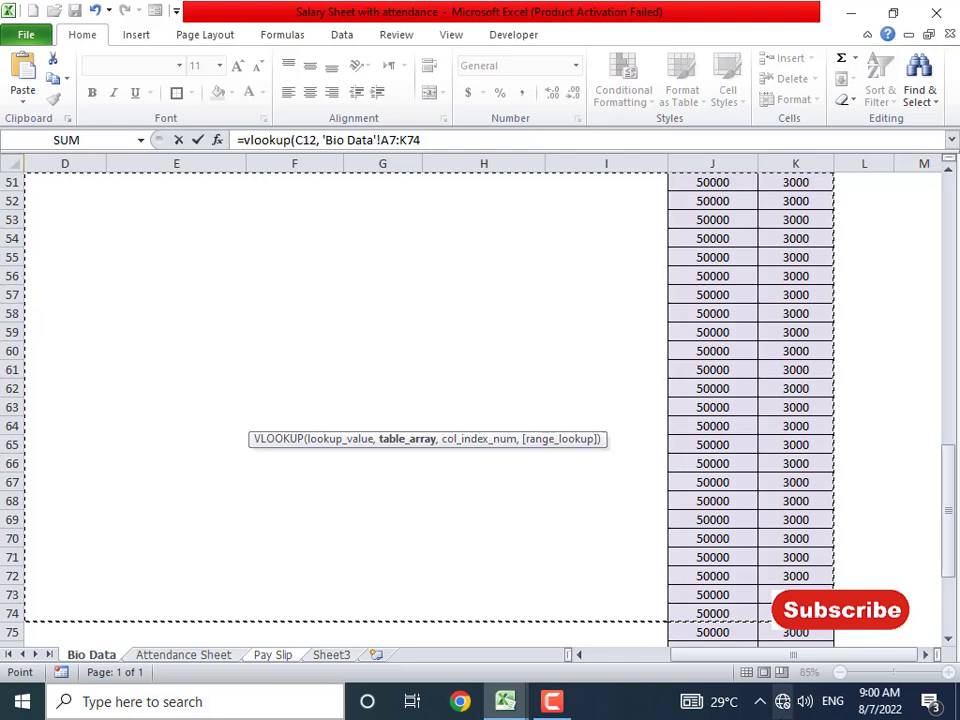
{"action": "type", "text": ", 10, 0)"}
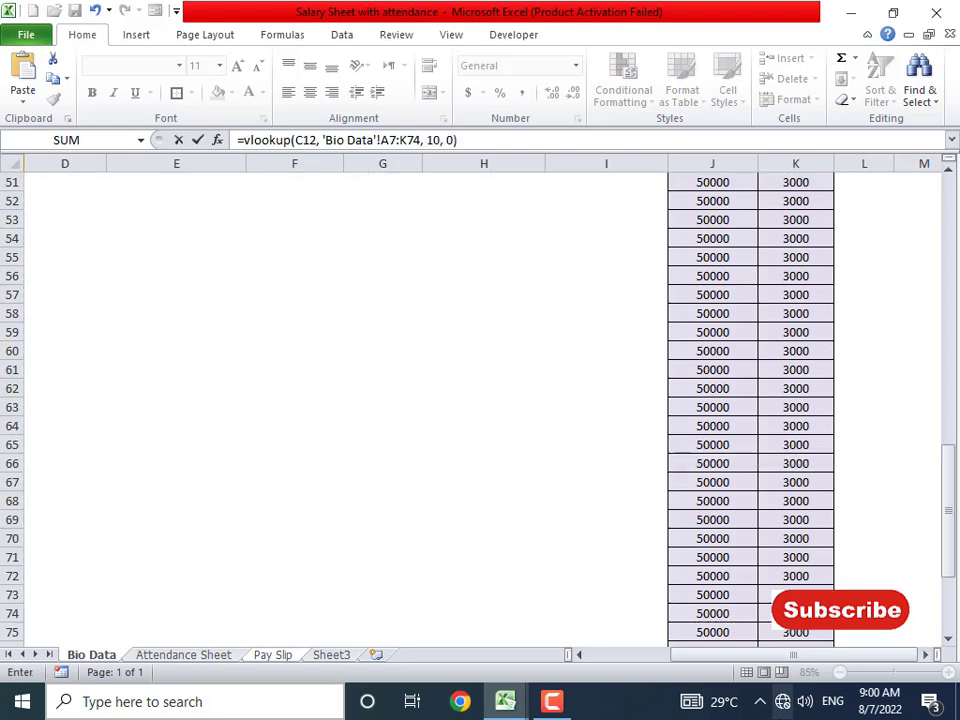
{"action": "key", "text": "Return"}
{"action": "key", "text": "Up"}
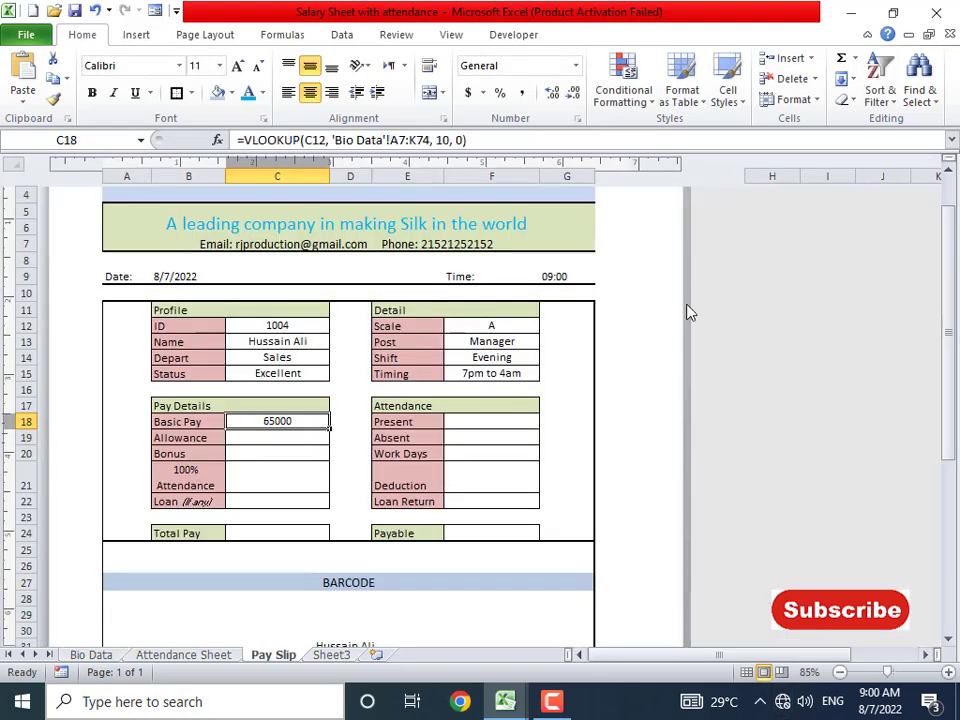
- Copy the Basic Pay formula into C19 using column 11 so Allowance shows 15000
{"action": "left_click_drag", "start_coordinate": [243, 140], "coordinate": [441, 143]}
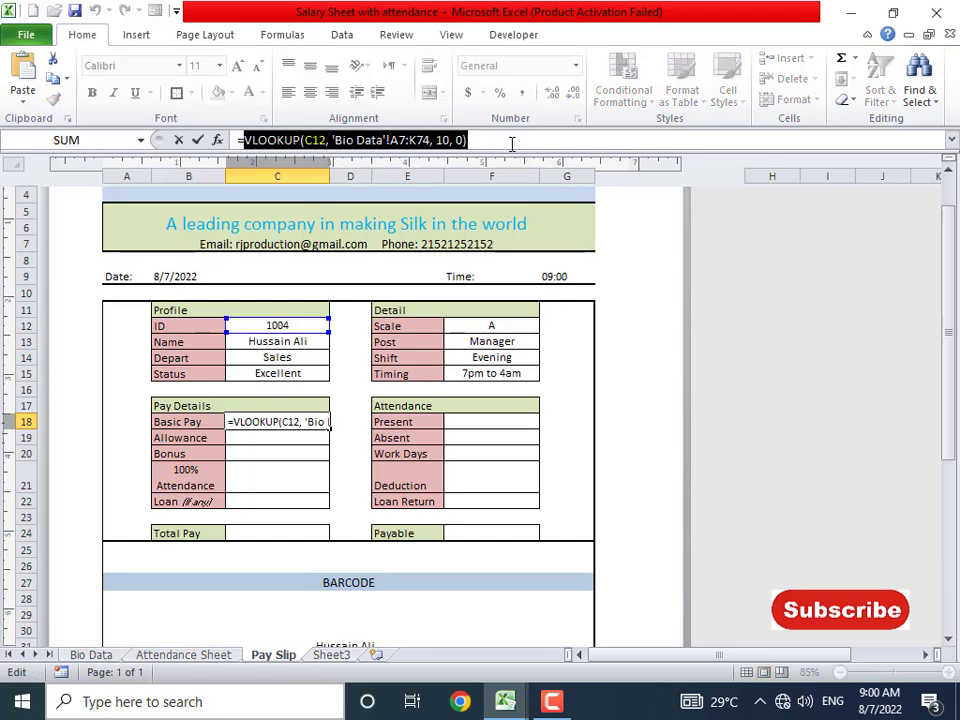
{"action": "key", "text": "Escape"}
{"action": "left_click", "coordinate": [287, 437]}
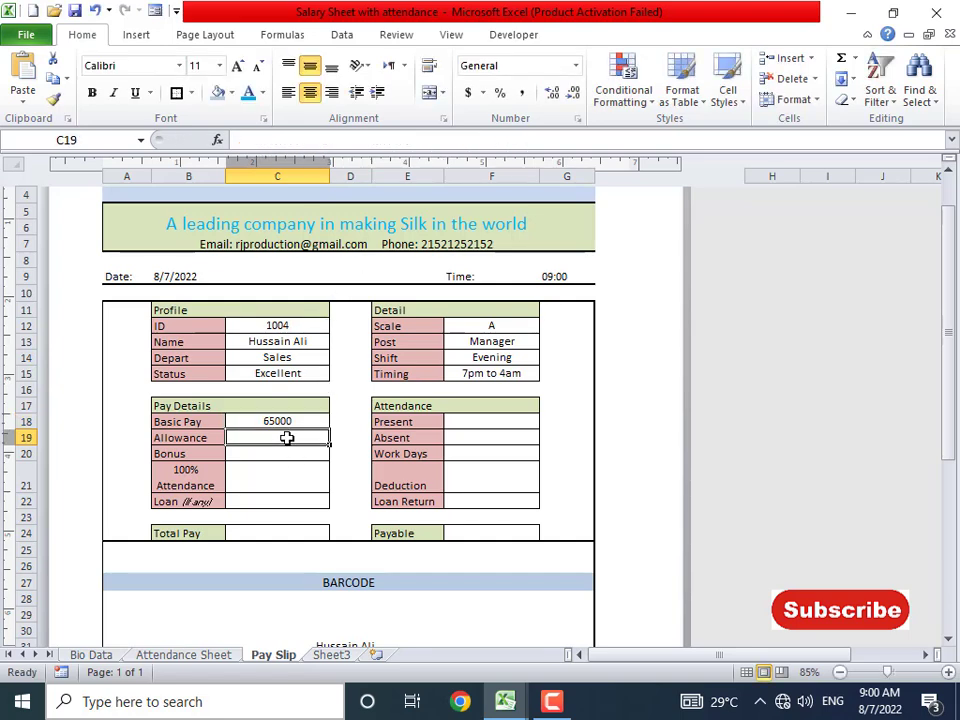
{"action": "type", "text": "VLOOKUP(C12, 'Bio Data'!A7:K74, 10, 0)"}
{"action": "left_click", "coordinate": [436, 140]}
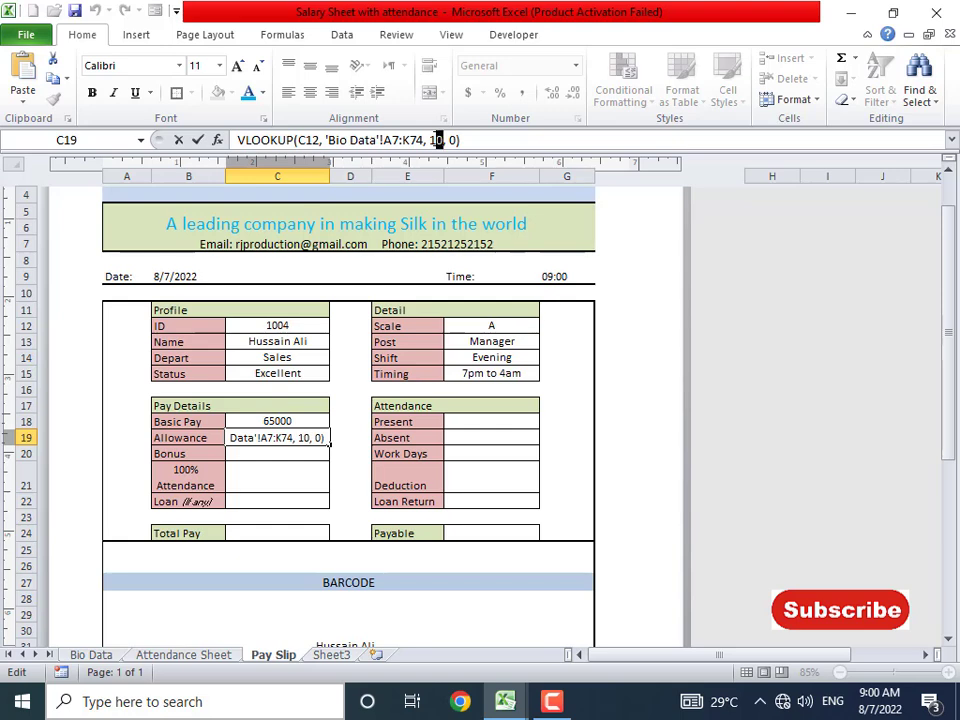
{"action": "key", "text": "Home"}
{"action": "type", "text": "="}
{"action": "key", "text": "Return"}
{"action": "key", "text": "Up"}
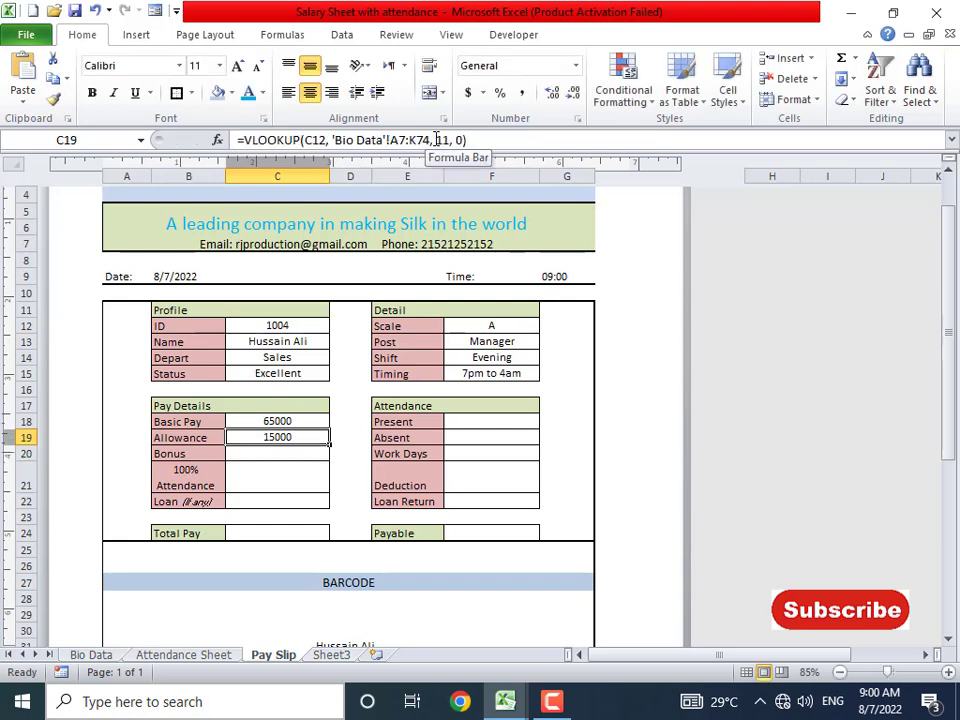
{"action": "key", "text": "Down"}
{"action": "key", "text": "Down"}
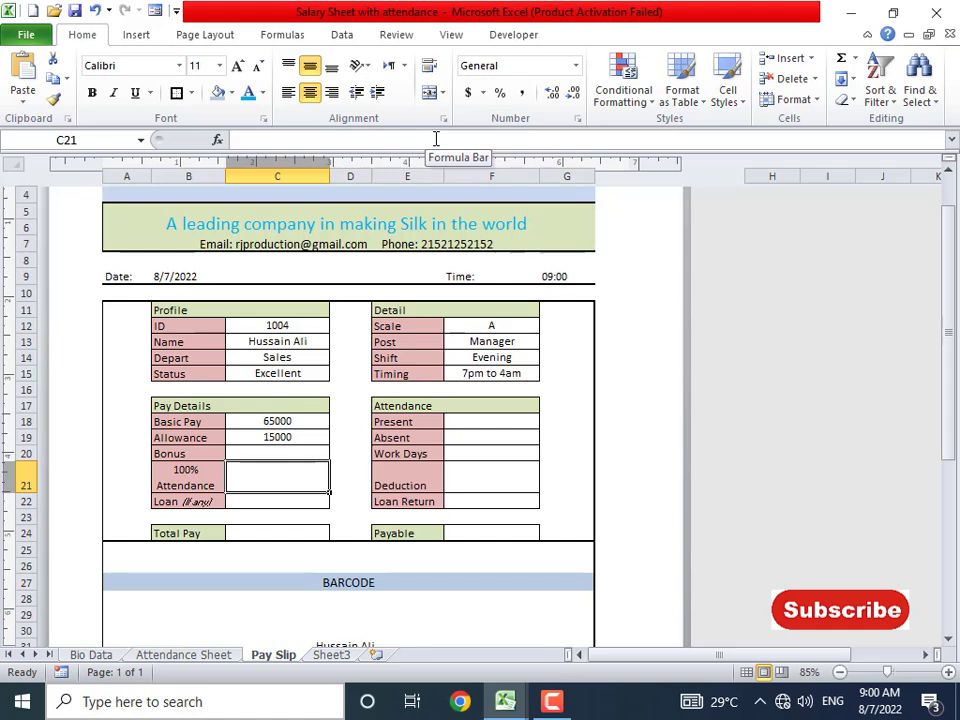
- Enter =VLOOKUP(C12,'Attendance Sheet'!A13:AN105,38,0) in F18 so Present shows 27
{"action": "left_click", "coordinate": [525, 424]}
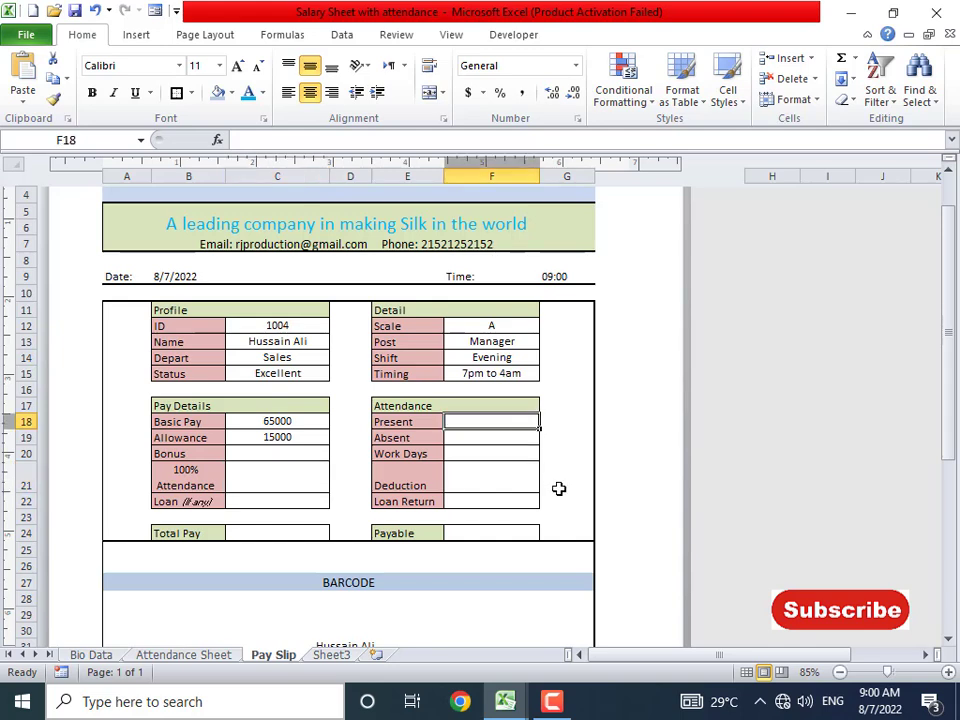
{"action": "type", "text": "="}
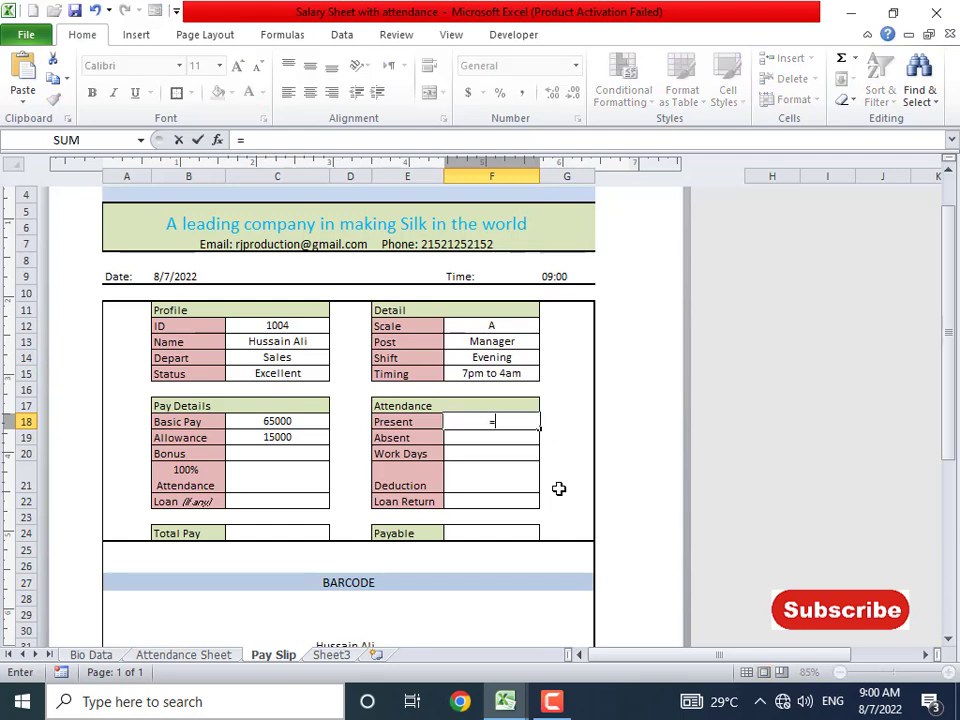
{"action": "type", "text": "vlookup("}
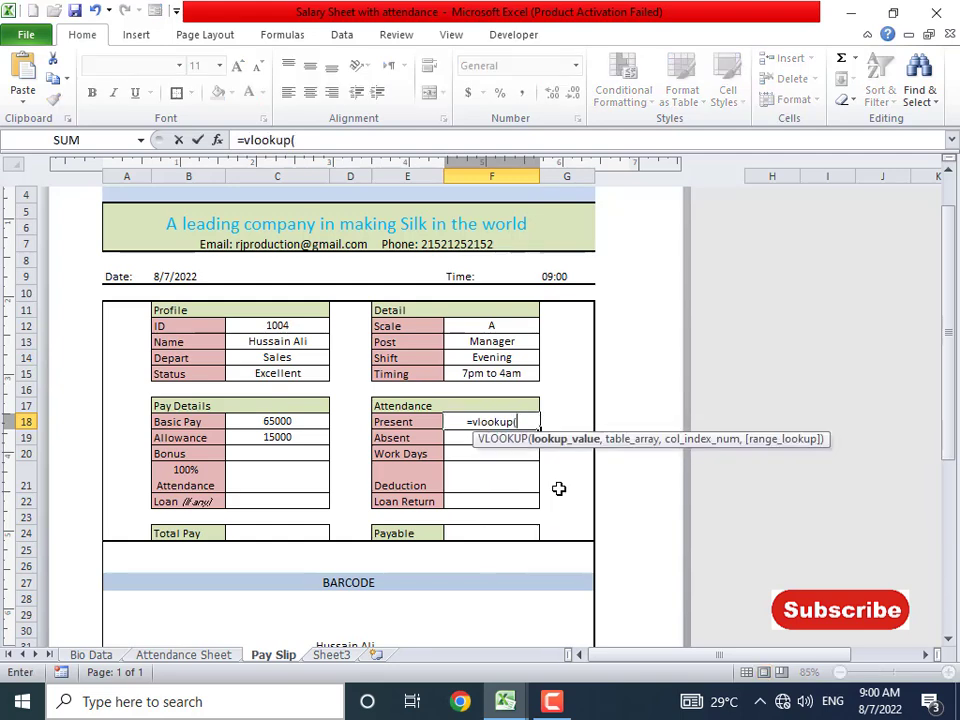
{"action": "left_click", "coordinate": [308, 326]}
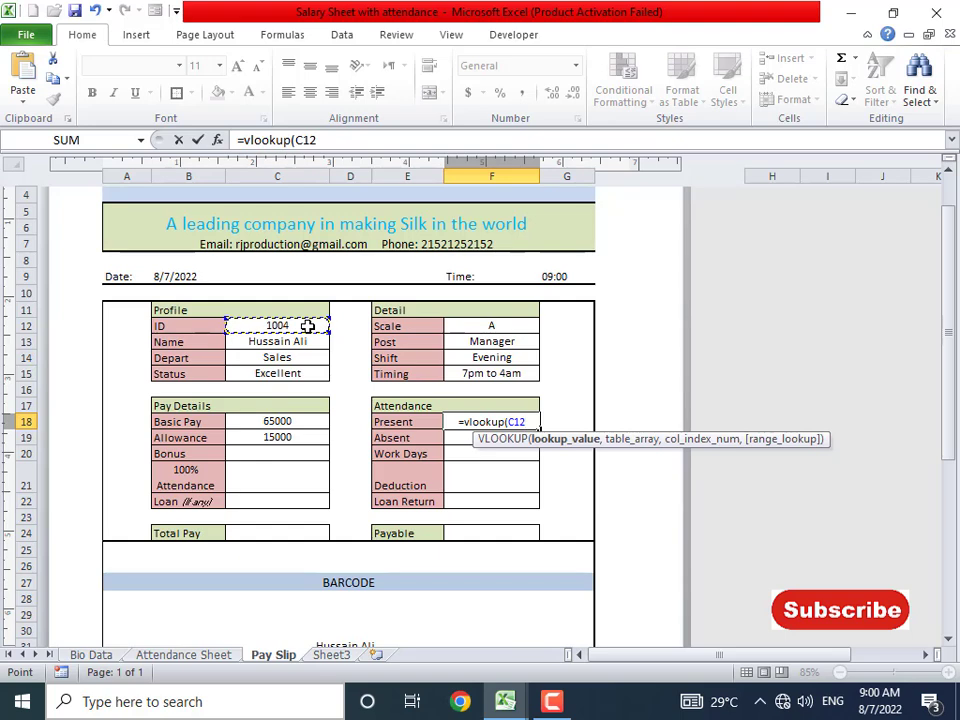
{"action": "type", "text": ","}
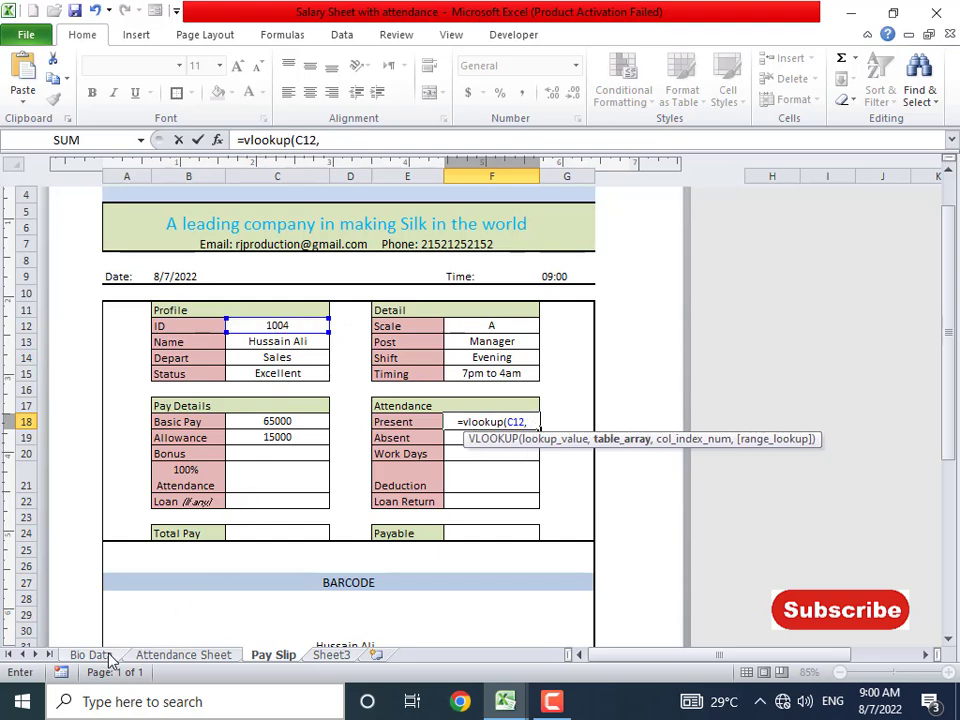
{"action": "left_click", "coordinate": [183, 655]}
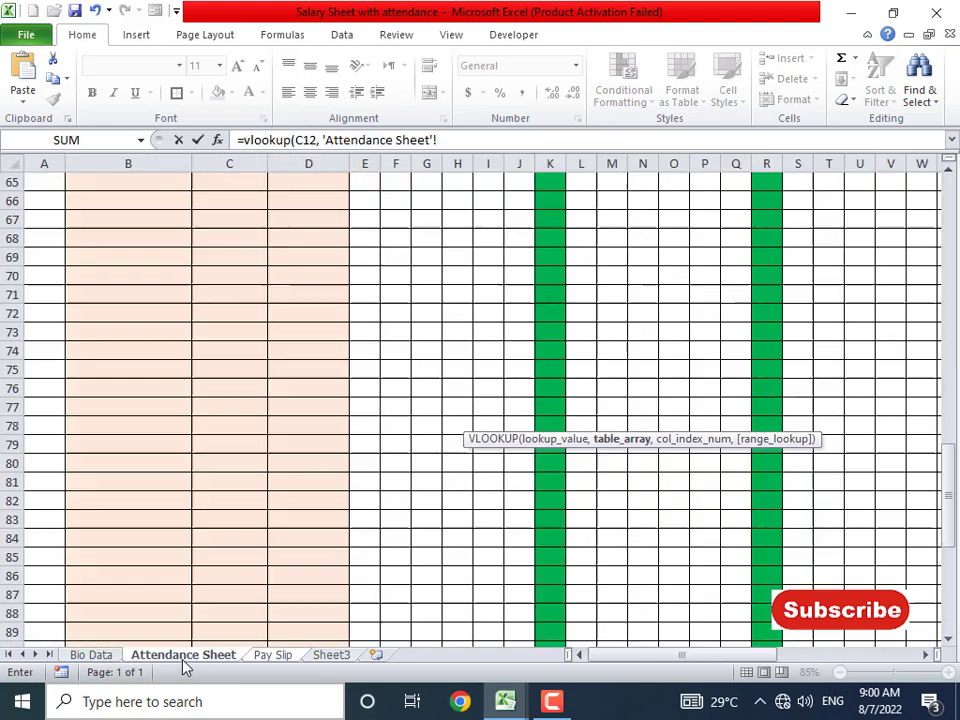
{"action": "scroll", "coordinate": [144, 308], "scroll_direction": "up", "scroll_amount": 7}
{"action": "scroll", "coordinate": [144, 308], "scroll_direction": "up", "scroll_amount": 14}
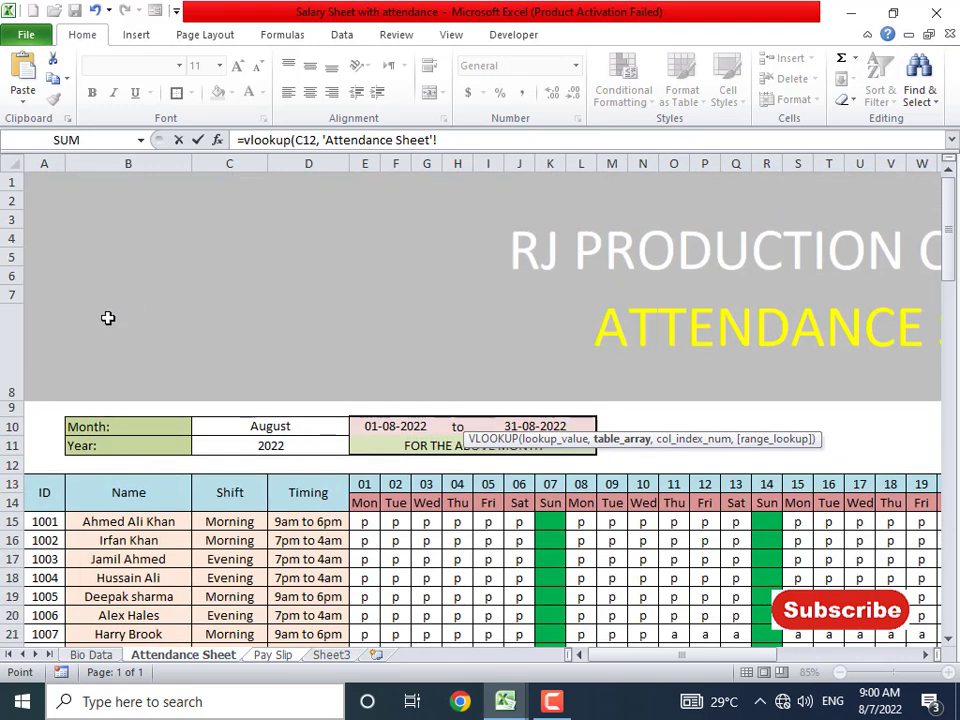
{"action": "left_click", "coordinate": [47, 493]}
{"action": "left_click_drag", "start_coordinate": [47, 493], "coordinate": [805, 701]}
{"action": "type", "text": ","}
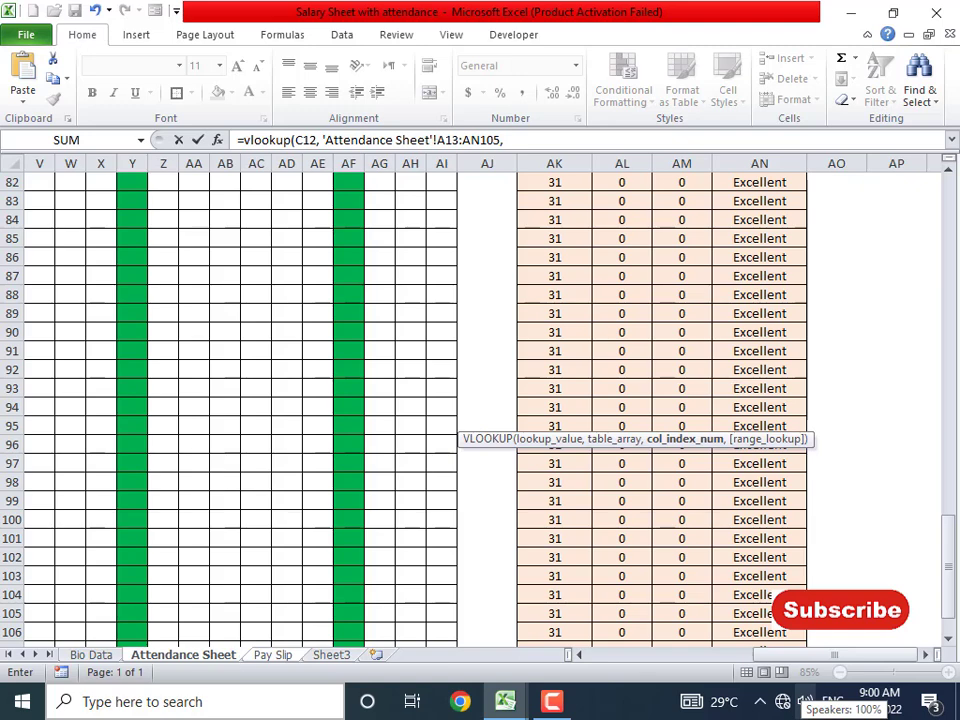
{"action": "type", "text": "38, 0)"}
{"action": "key", "text": "Return"}
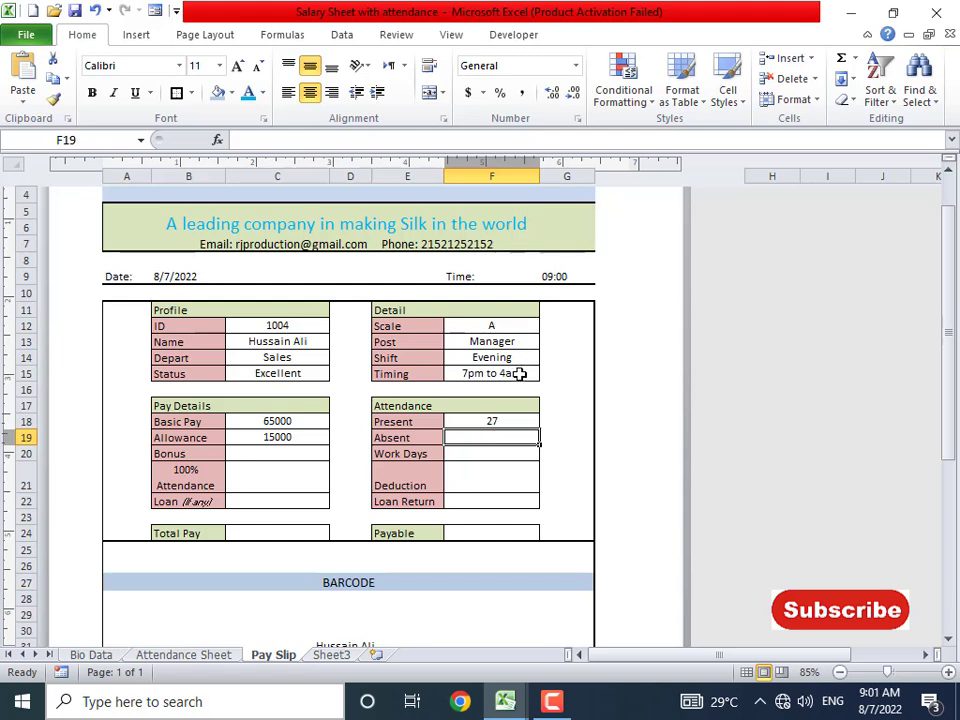
- Copy F18's formula into F19 with column 39 so Absent shows 0
{"action": "left_click", "coordinate": [495, 421]}
{"action": "left_click_drag", "start_coordinate": [546, 139], "coordinate": [247, 146]}
{"action": "key", "text": "ctrl+c"}
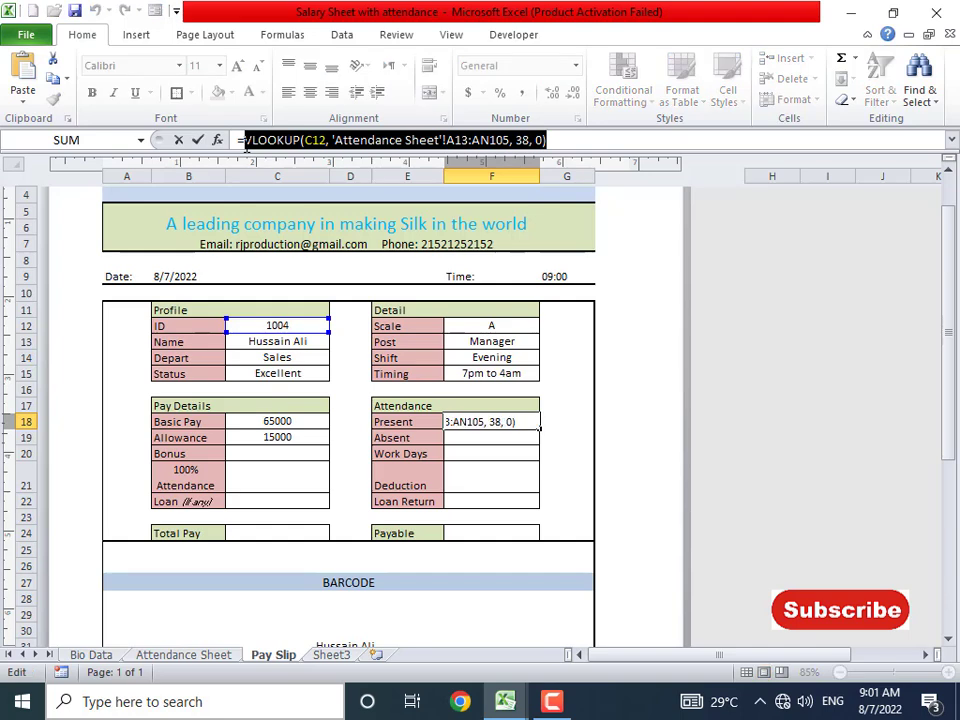
{"action": "key", "text": "Escape"}
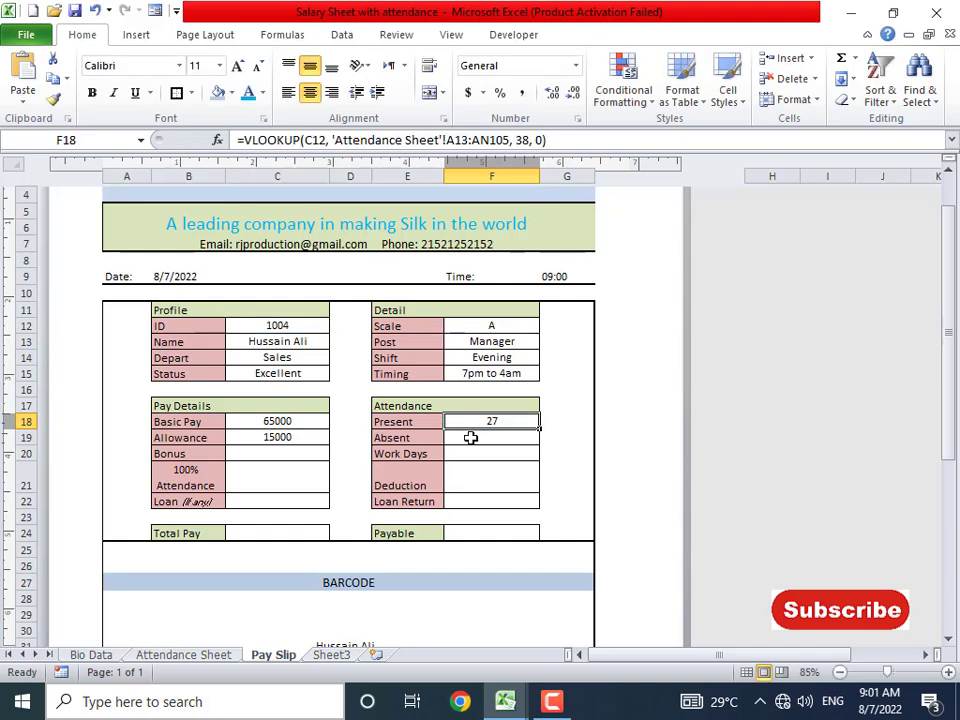
{"action": "left_click", "coordinate": [470, 438]}
{"action": "key", "text": "ctrl+v"}
{"action": "left_click", "coordinate": [513, 140]}
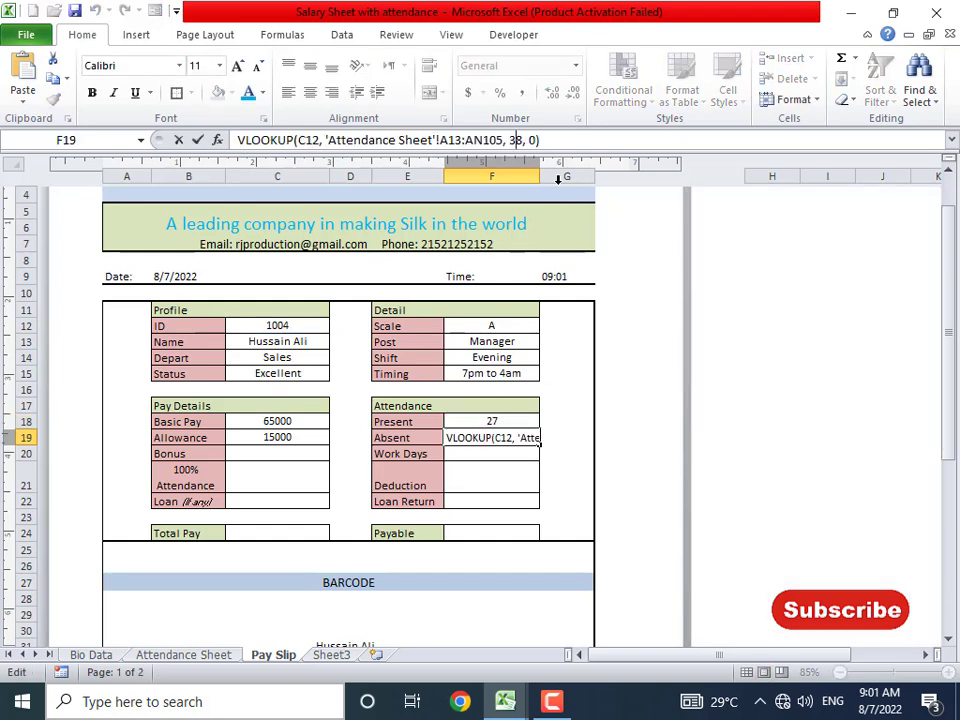
{"action": "key", "text": "Delete"}
{"action": "type", "text": "9"}
{"action": "key", "text": "Home"}
{"action": "type", "text": "="}
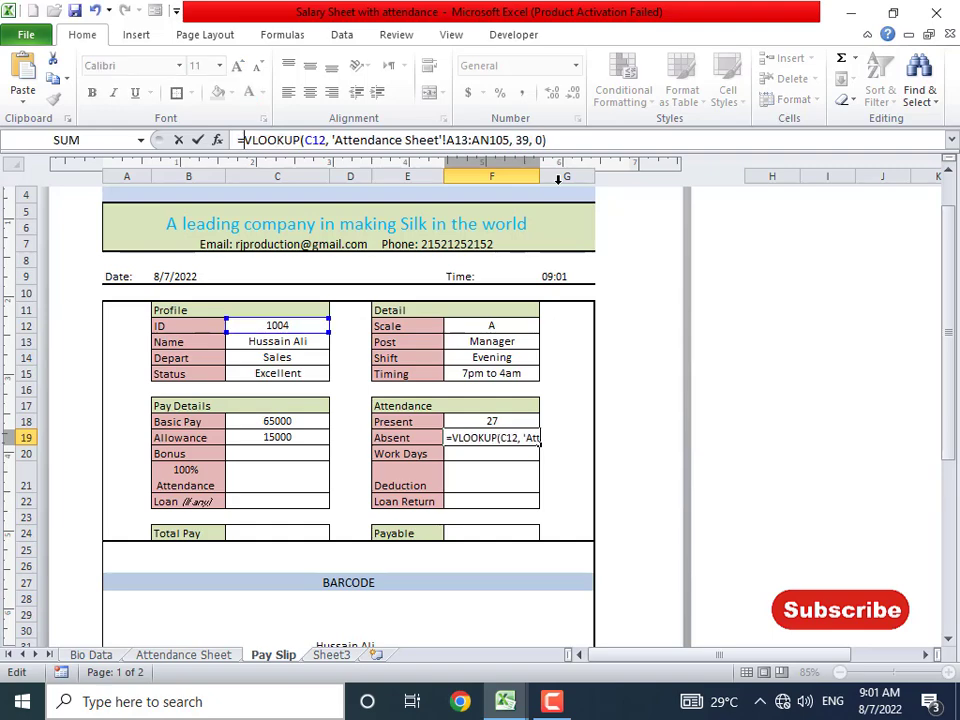
{"action": "key", "text": "Return"}
{"action": "key", "text": "Up"}
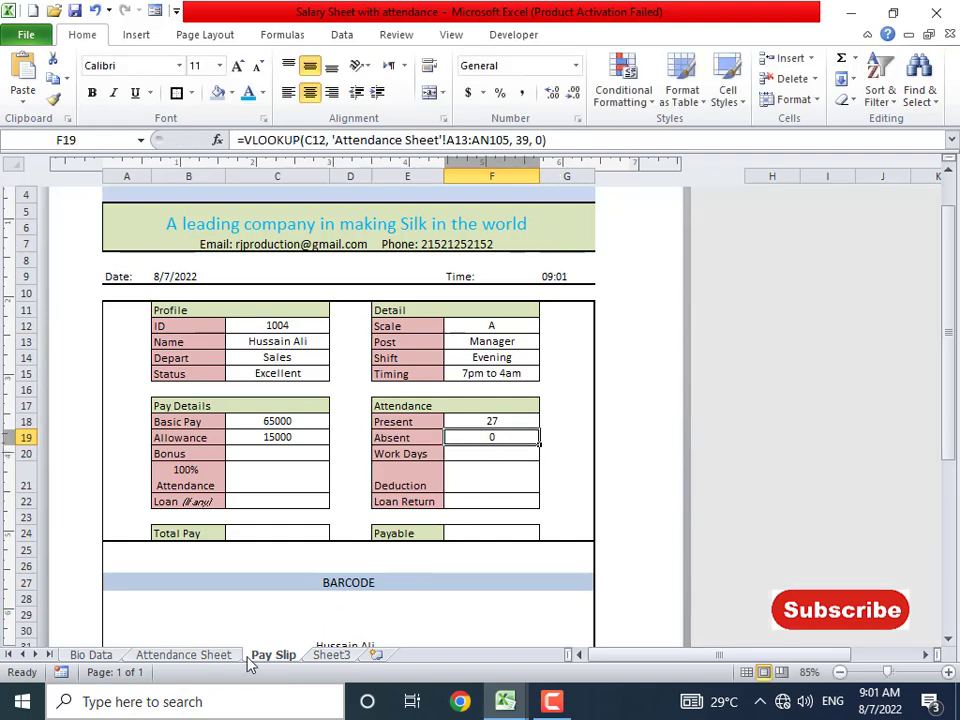
- Clear the helper numbers 37–40 in AK12:AN12 on the Attendance Sheet
{"action": "left_click", "coordinate": [200, 656]}
{"action": "scroll", "coordinate": [745, 500], "scroll_direction": "up", "scroll_amount": 16}
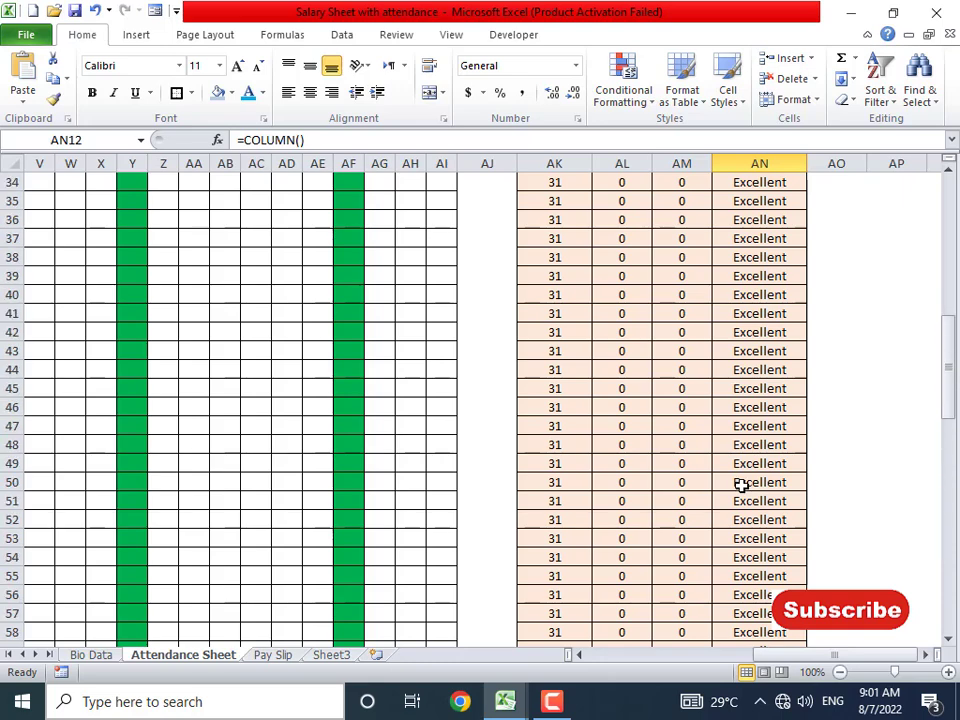
{"action": "scroll", "coordinate": [741, 485], "scroll_direction": "up", "scroll_amount": 10}
{"action": "left_click", "coordinate": [700, 410]}
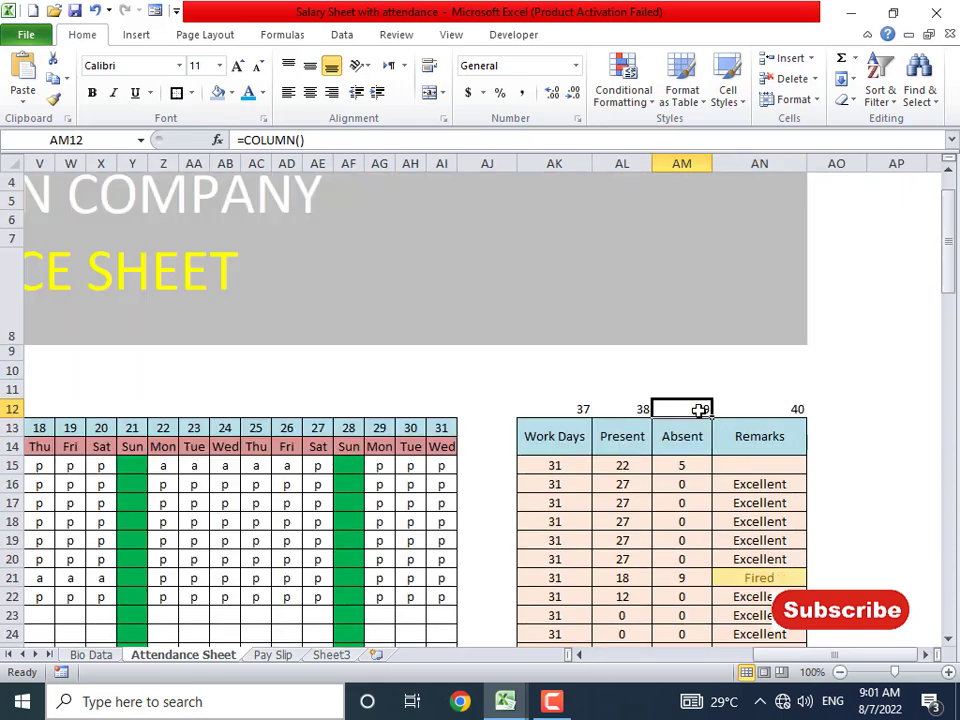
{"action": "left_click_drag", "start_coordinate": [575, 414], "coordinate": [761, 407]}
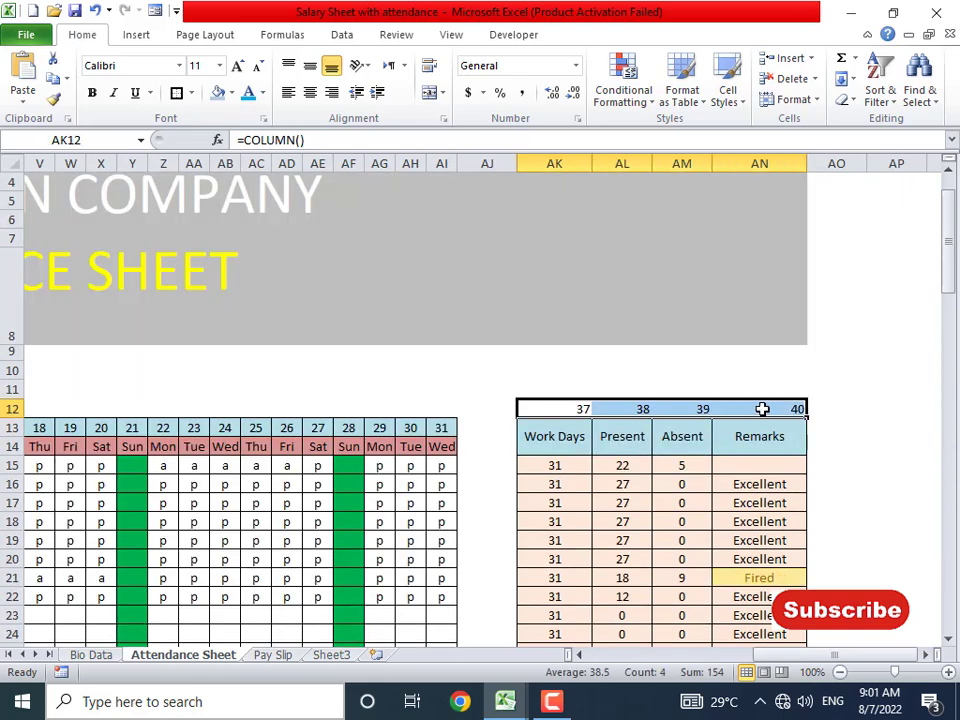
{"action": "key", "text": "Delete"}
- Start a =DAY( formula in the Pay Slip's Work Days cell F20
{"action": "left_click", "coordinate": [276, 656]}
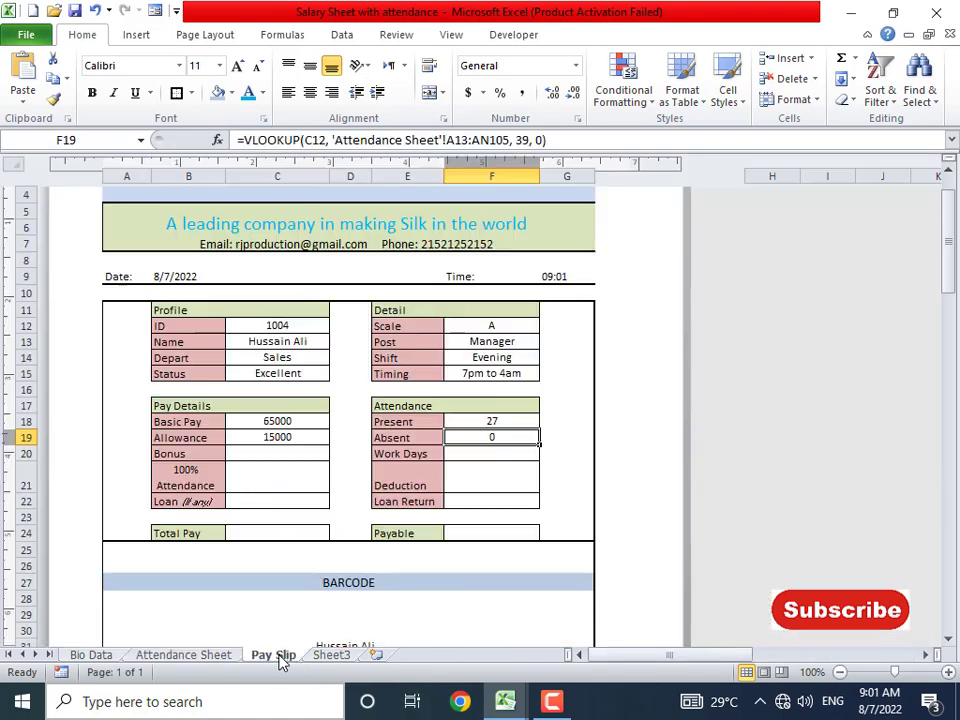
{"action": "left_click", "coordinate": [482, 456]}
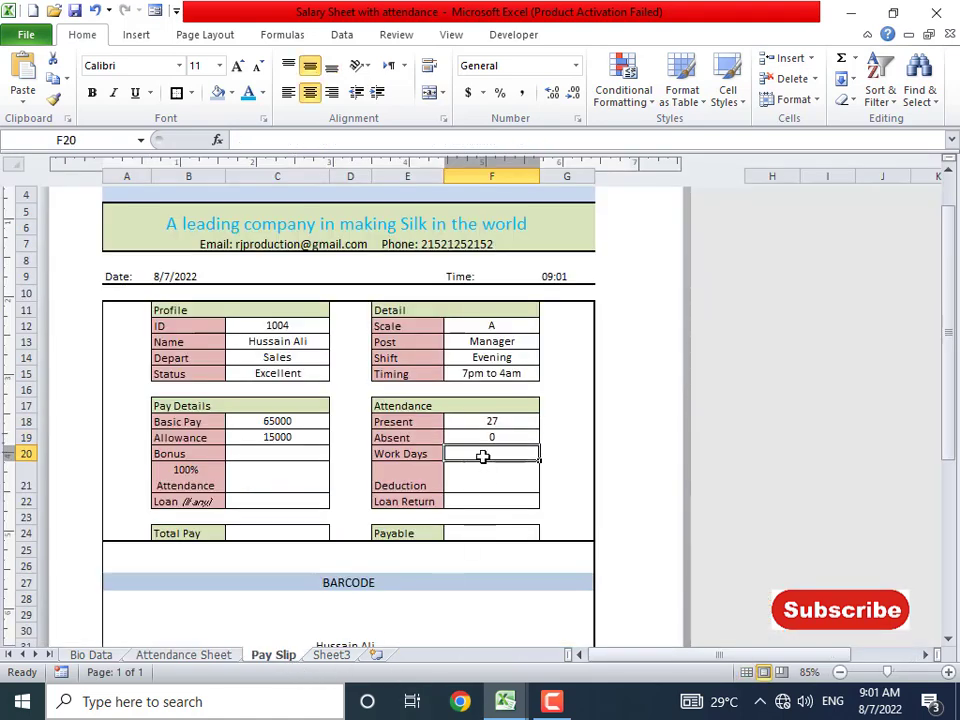
{"action": "type", "text": "=day("}
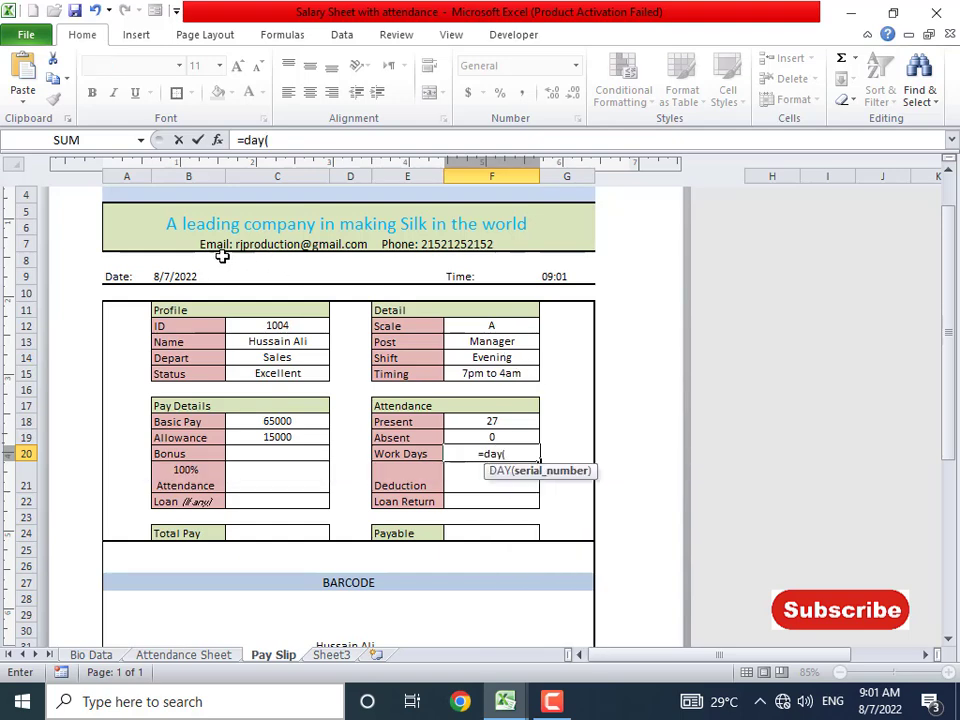
{"action": "left_click", "coordinate": [175, 277]}
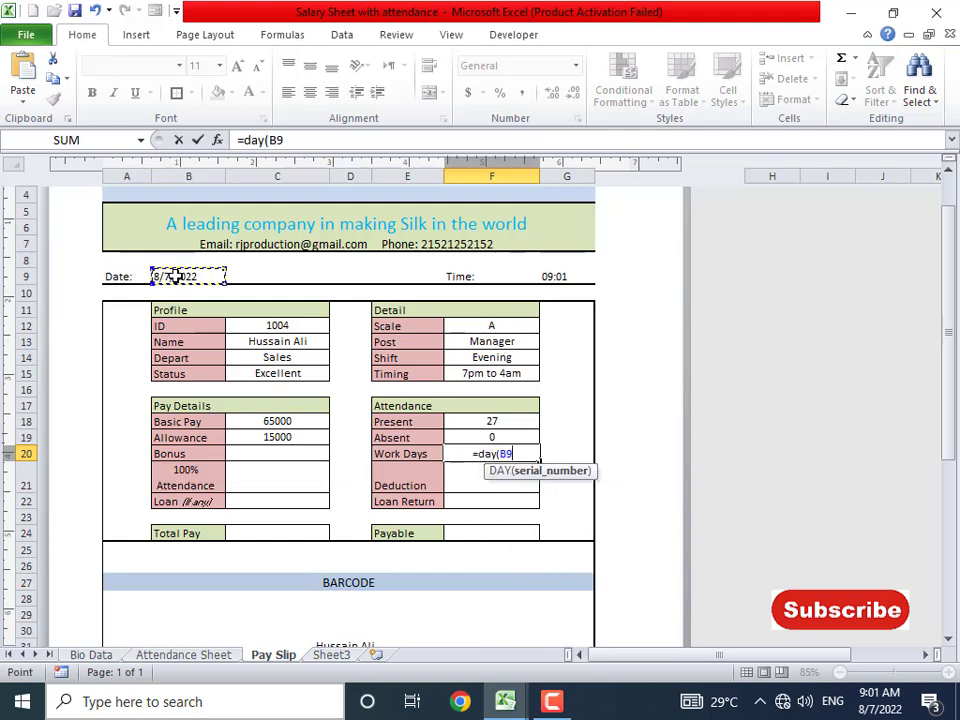
{"action": "key", "text": "Return"}
{"action": "key", "text": "Up"}
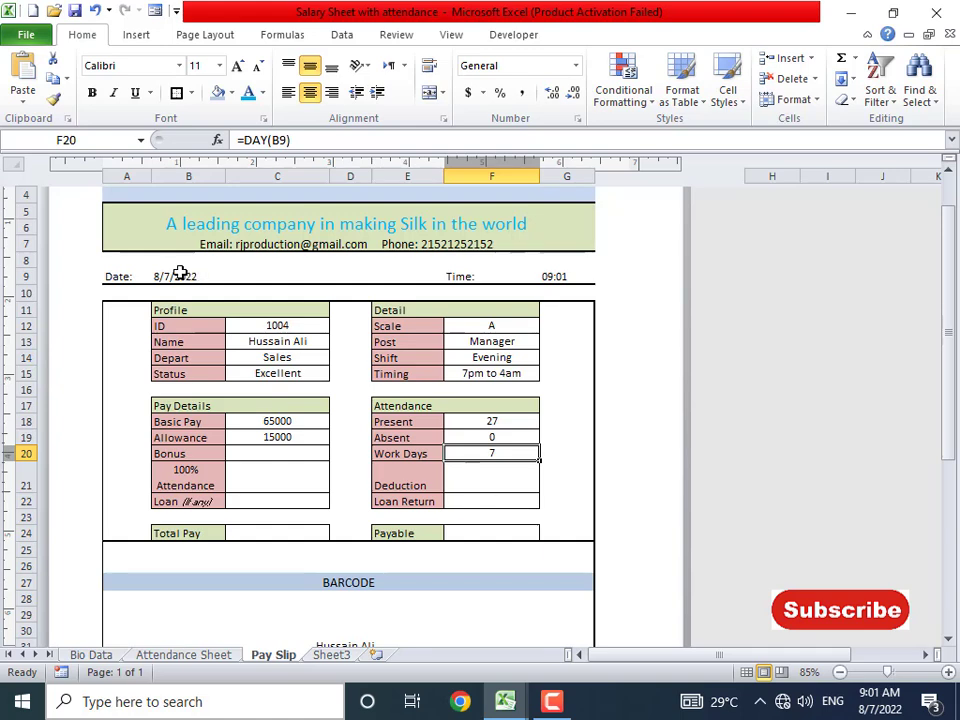
{"action": "type", "text": "=eo"}
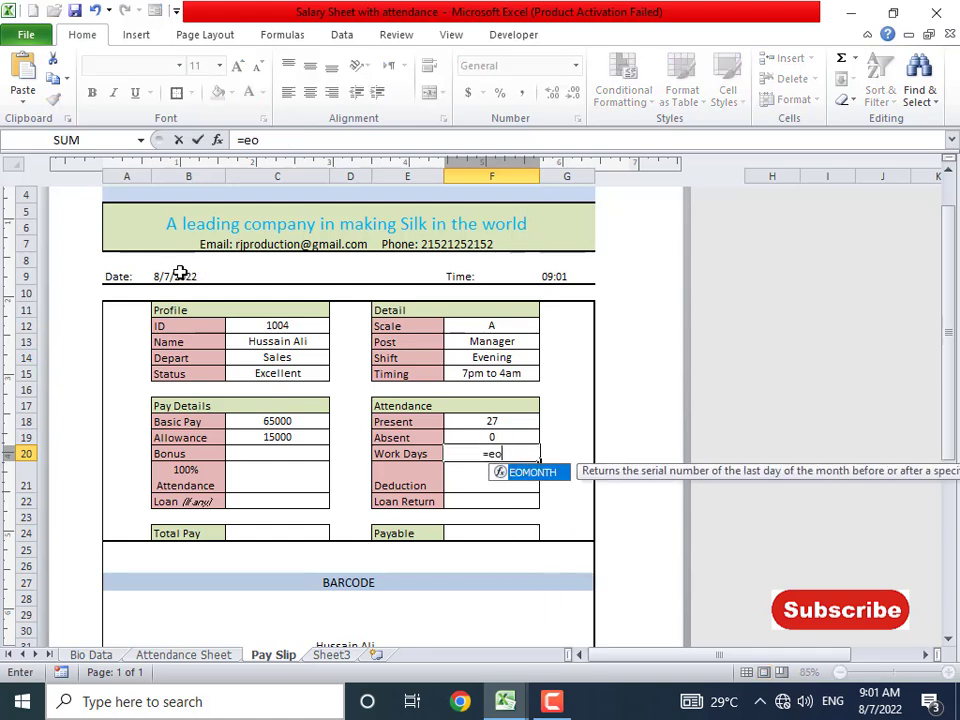
{"action": "type", "text": "month"}
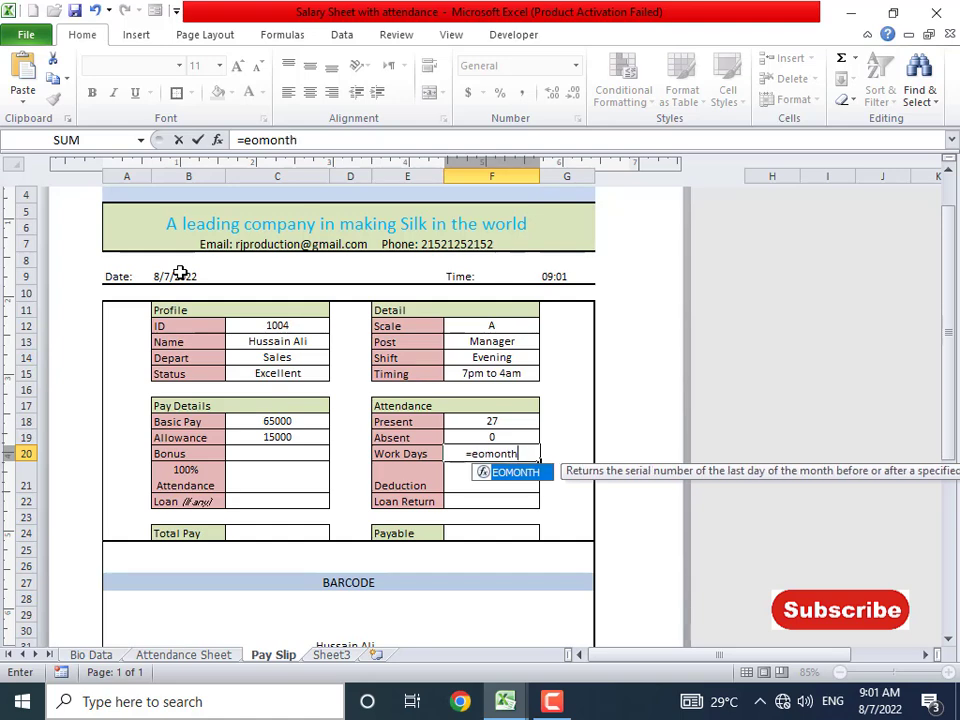
{"action": "type", "text": "*"}
{"action": "key", "text": "BackSpace"}
{"action": "type", "text": "("}
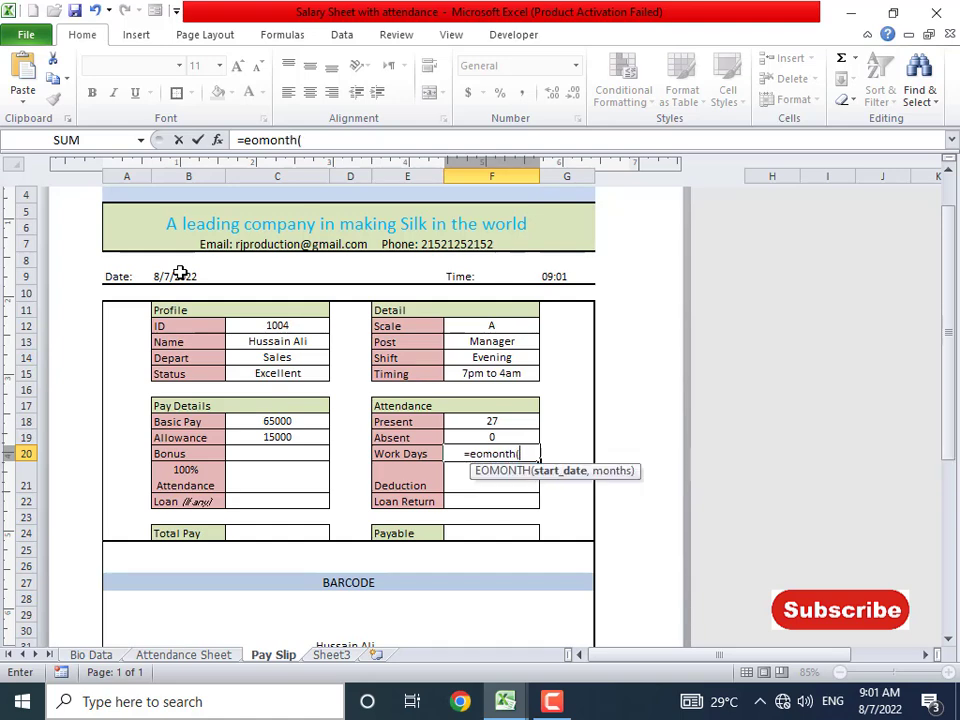
{"action": "left_click", "coordinate": [176, 275]}
{"action": "key", "text": "Return"}
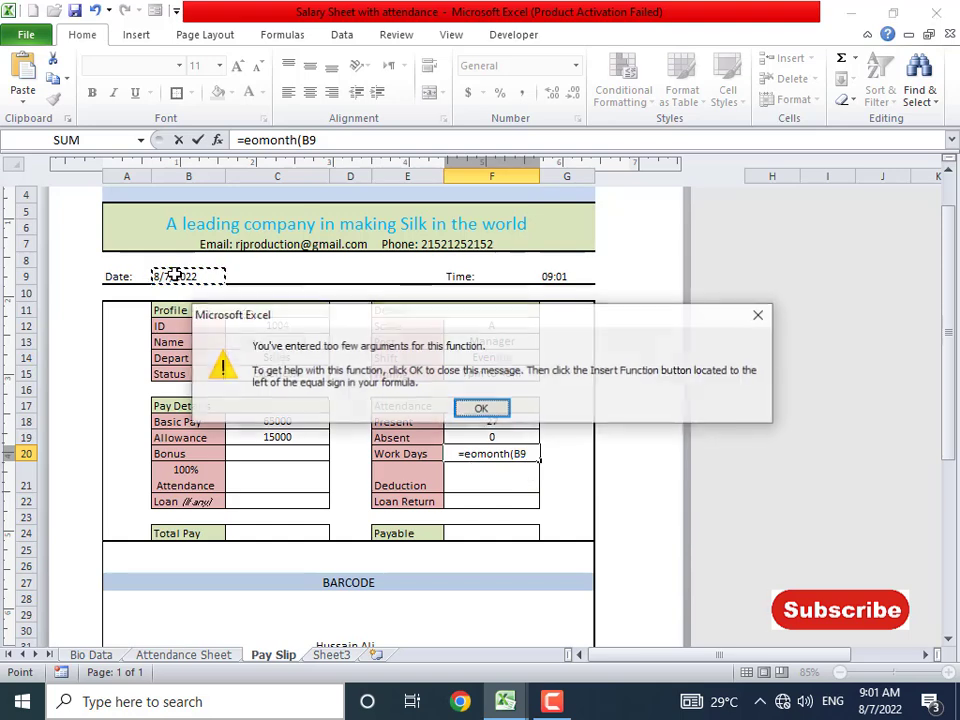
{"action": "key", "text": "Return"}
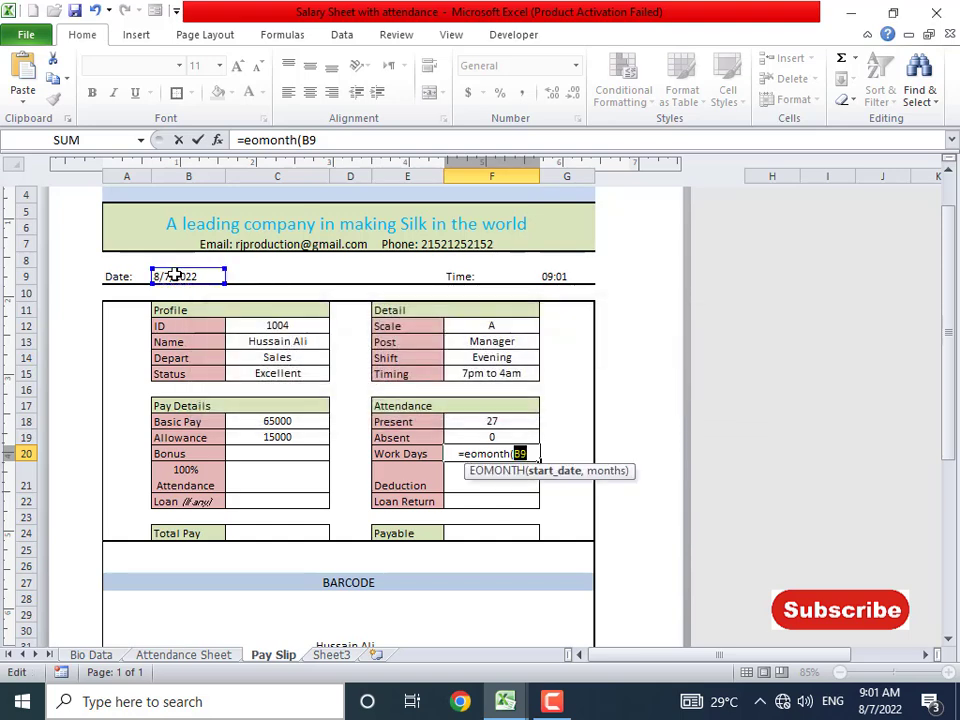
{"action": "type", "text": ", 0"}
{"action": "key", "text": "Return"}
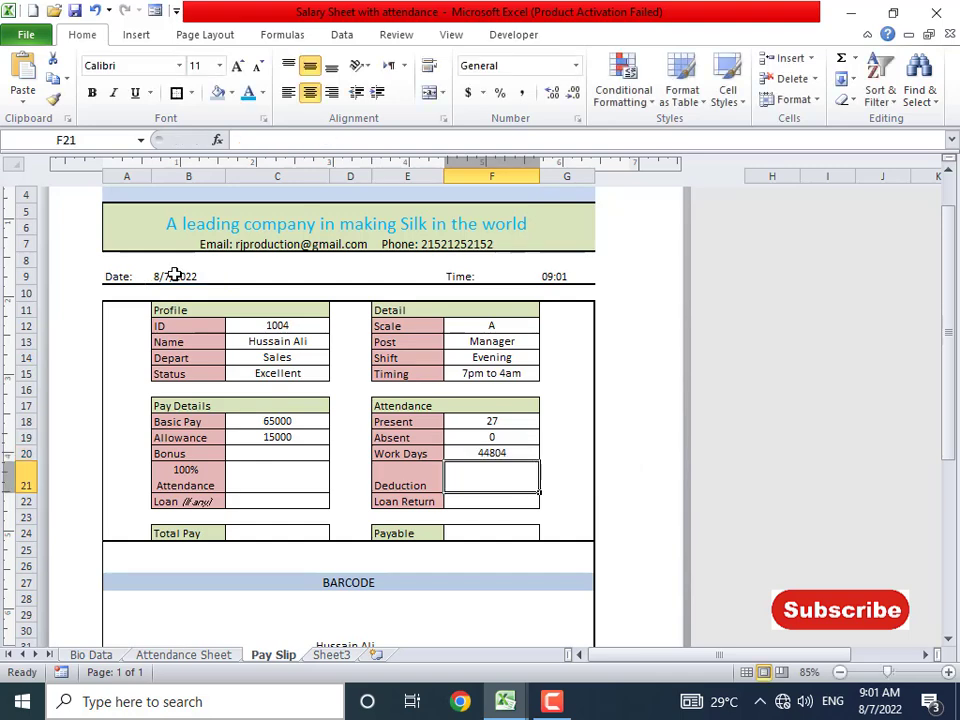
{"action": "key", "text": "Up"}
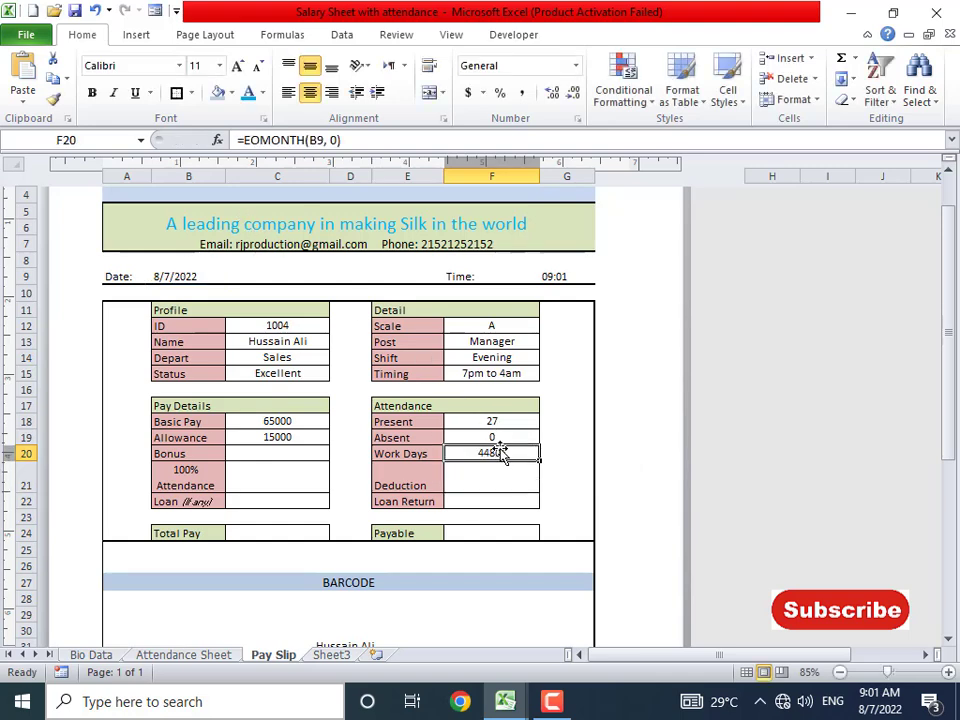
{"action": "key", "text": "Delete"}
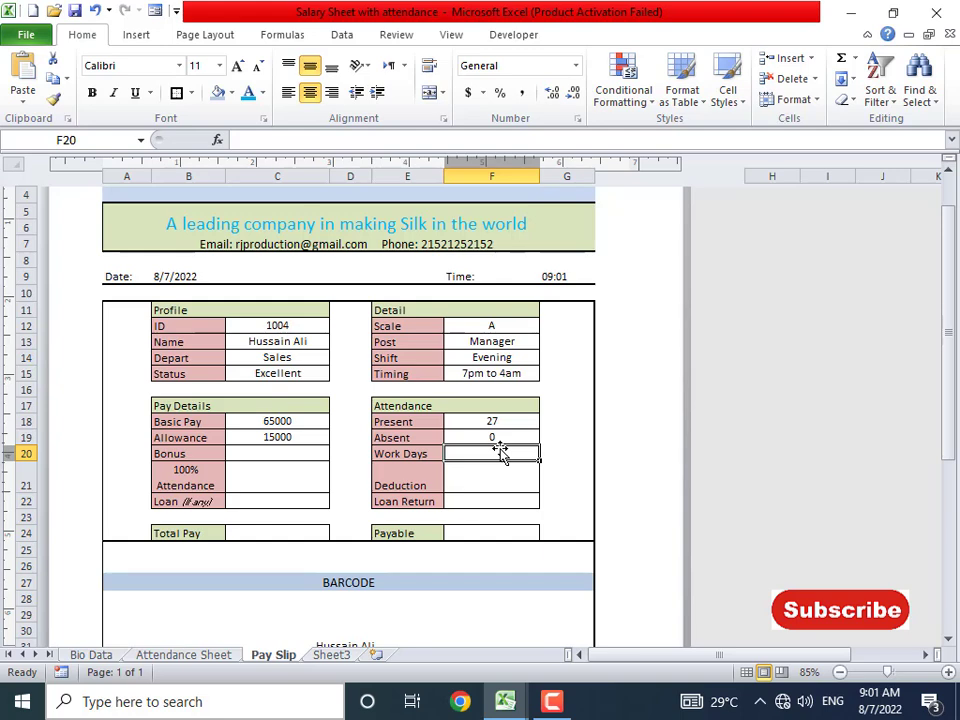
- Cancel the started Work Days entry and check the Attendance Sheet and Sheet3 before returning to the Pay Slip
{"action": "type", "text": "="}
{"action": "key", "text": "Escape"}
{"action": "left_click", "coordinate": [212, 656]}
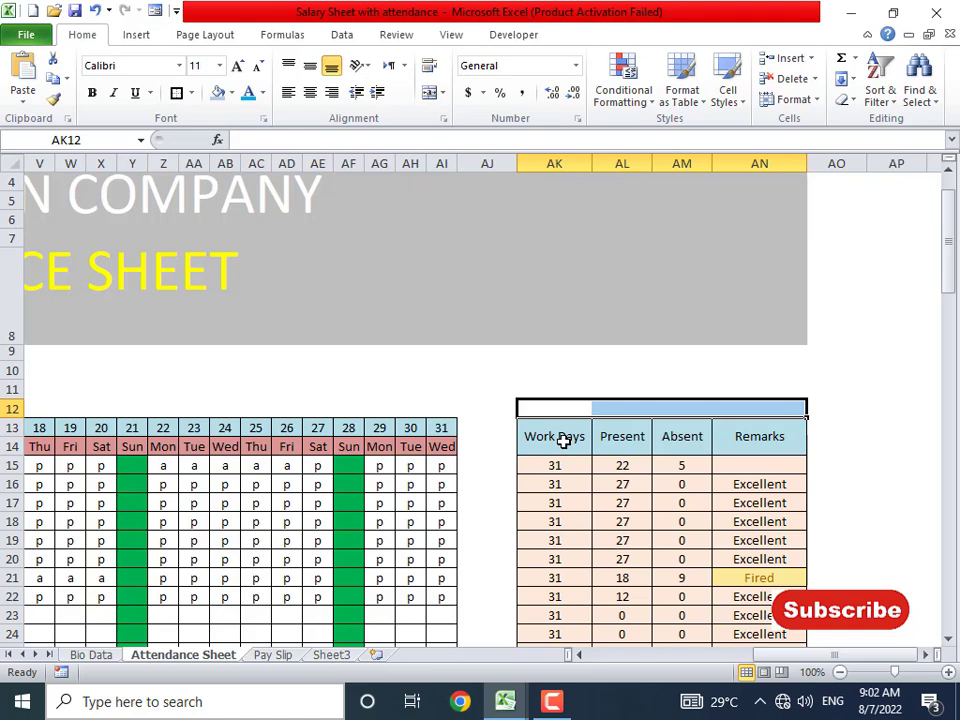
{"action": "left_click", "coordinate": [333, 655]}
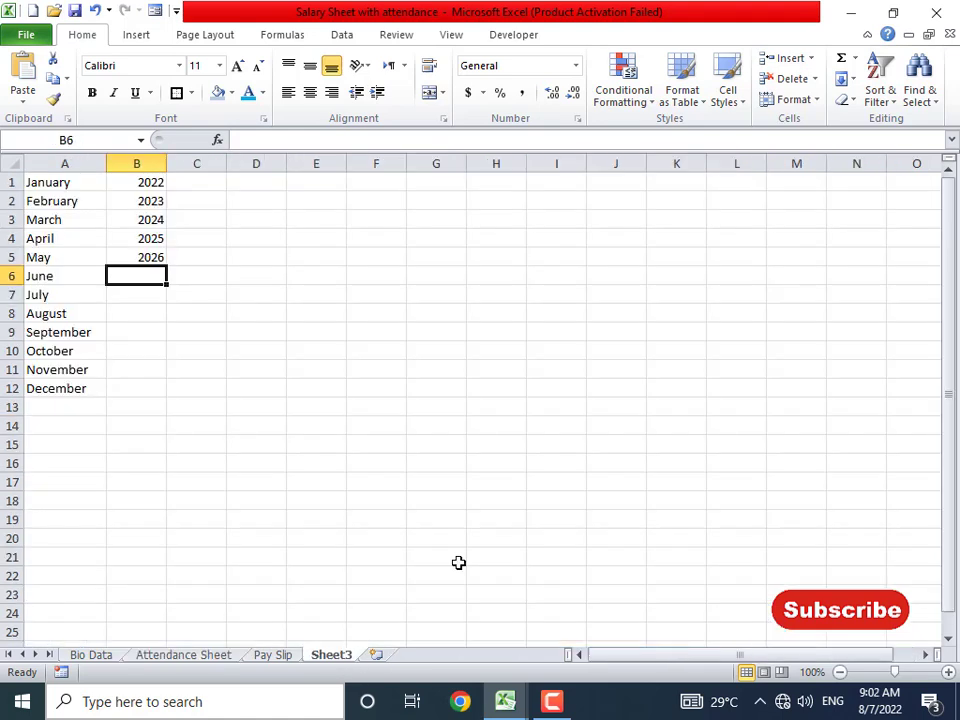
{"action": "left_click", "coordinate": [184, 655]}
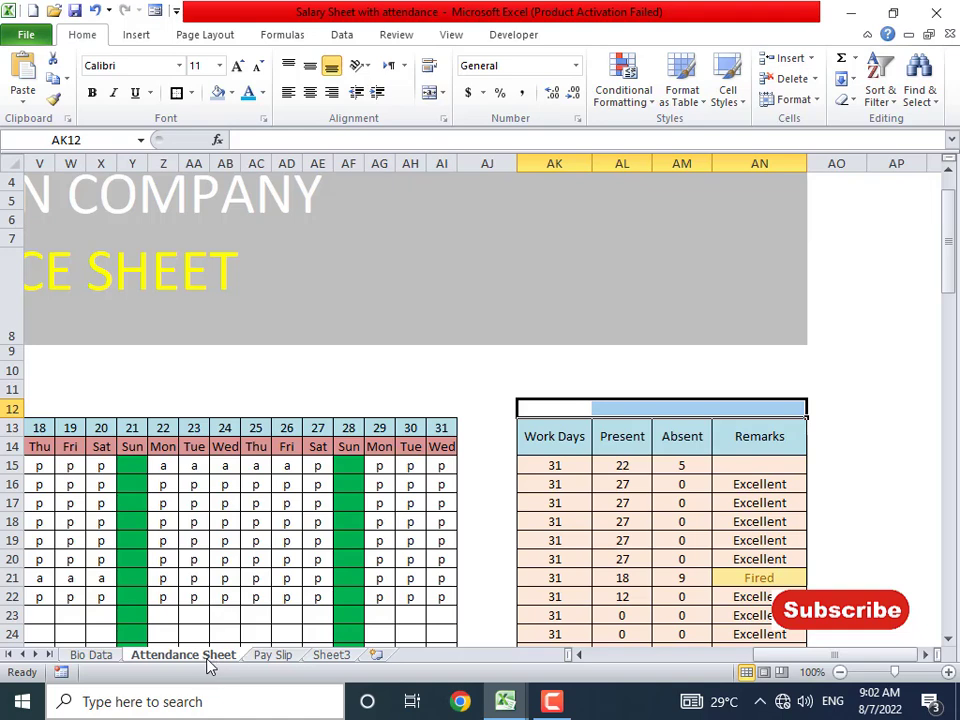
{"action": "left_click", "coordinate": [280, 655]}
- Paste F18's VLOOKUP into Work Days F20, changing the column index from 38 to 37
{"action": "left_click", "coordinate": [490, 424]}
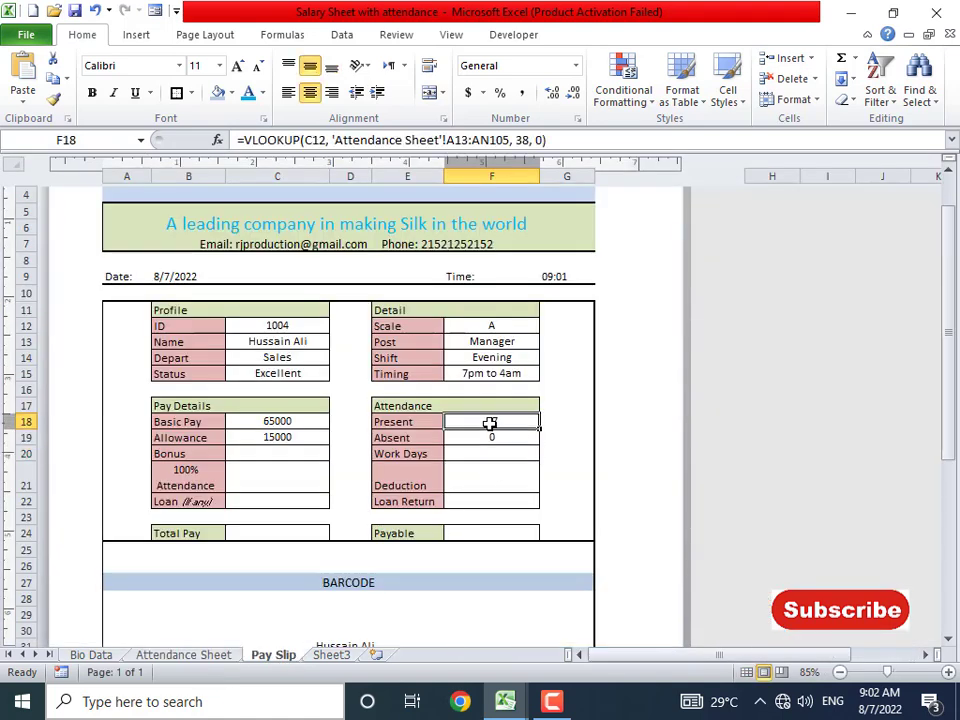
{"action": "left_click", "coordinate": [484, 453]}
{"action": "key", "text": "ctrl+v"}
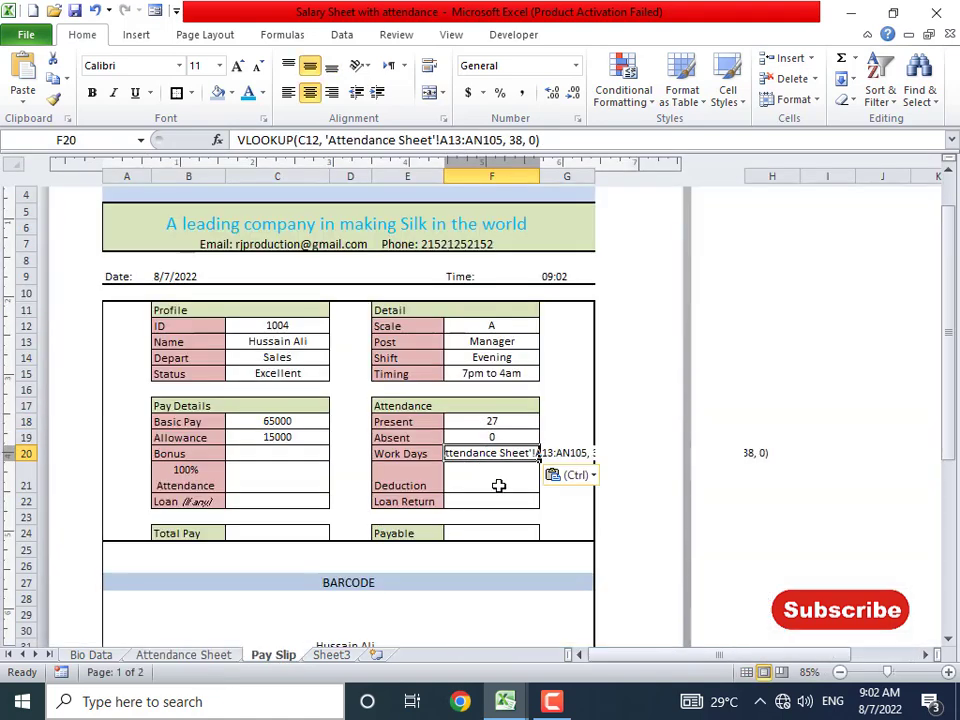
{"action": "left_click", "coordinate": [514, 140]}
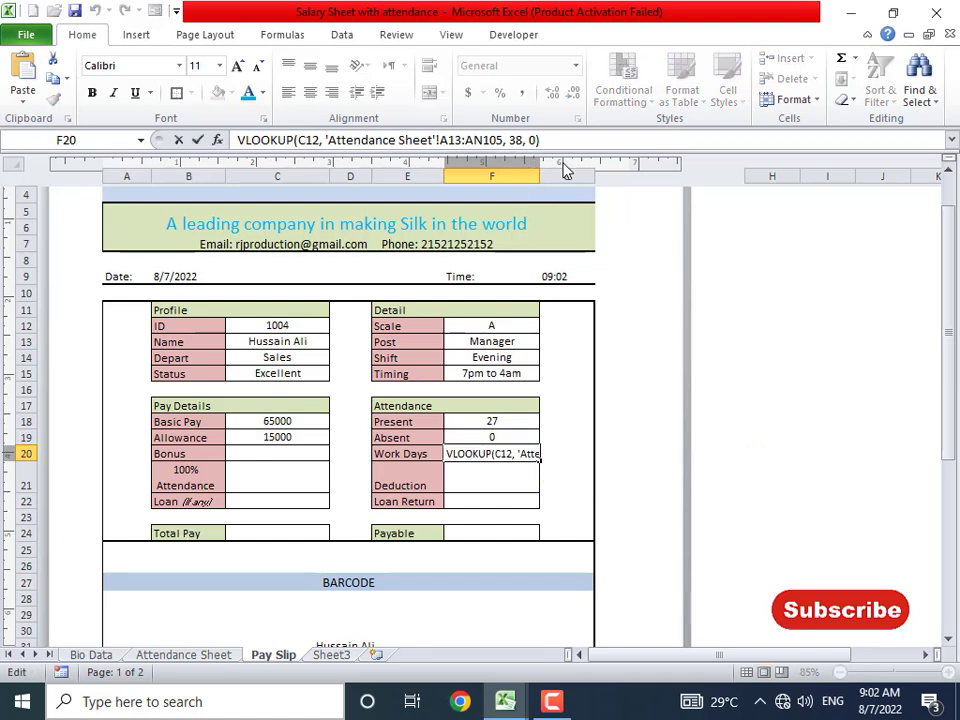
{"action": "key", "text": "Delete"}
{"action": "type", "text": "7"}
{"action": "key", "text": "Home"}
{"action": "type", "text": "="}
{"action": "key", "text": "Return"}
{"action": "key", "text": "Up"}
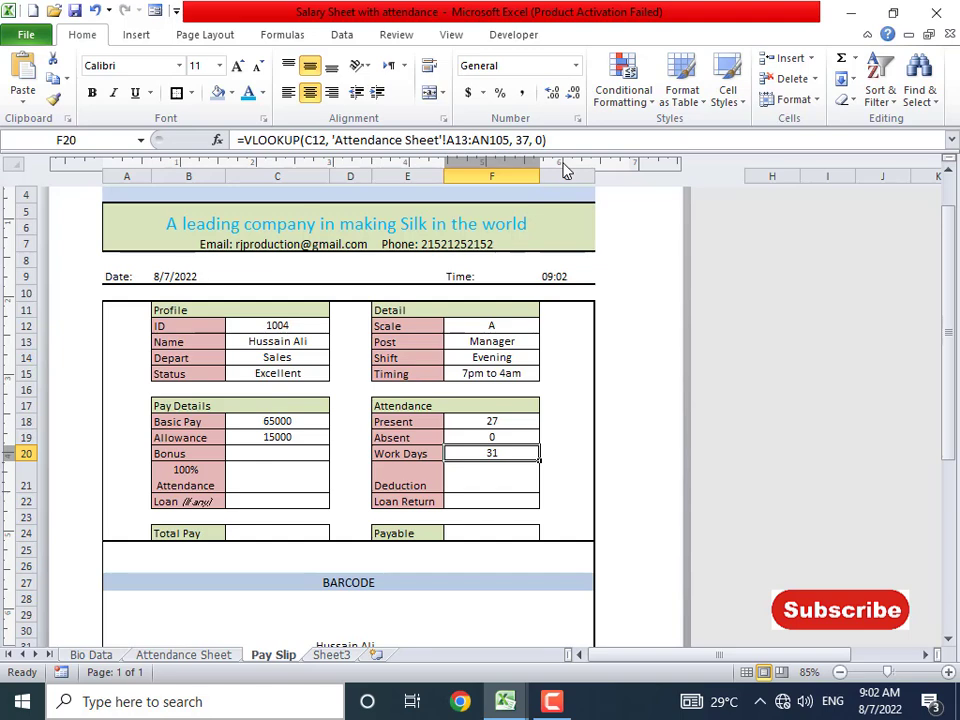
{"action": "key", "text": "Down"}
- Middle-align the Deduction cells E21:F21, trying Center before returning to left alignment
{"action": "left_click_drag", "start_coordinate": [422, 476], "coordinate": [482, 475]}
{"action": "left_click", "coordinate": [311, 67]}
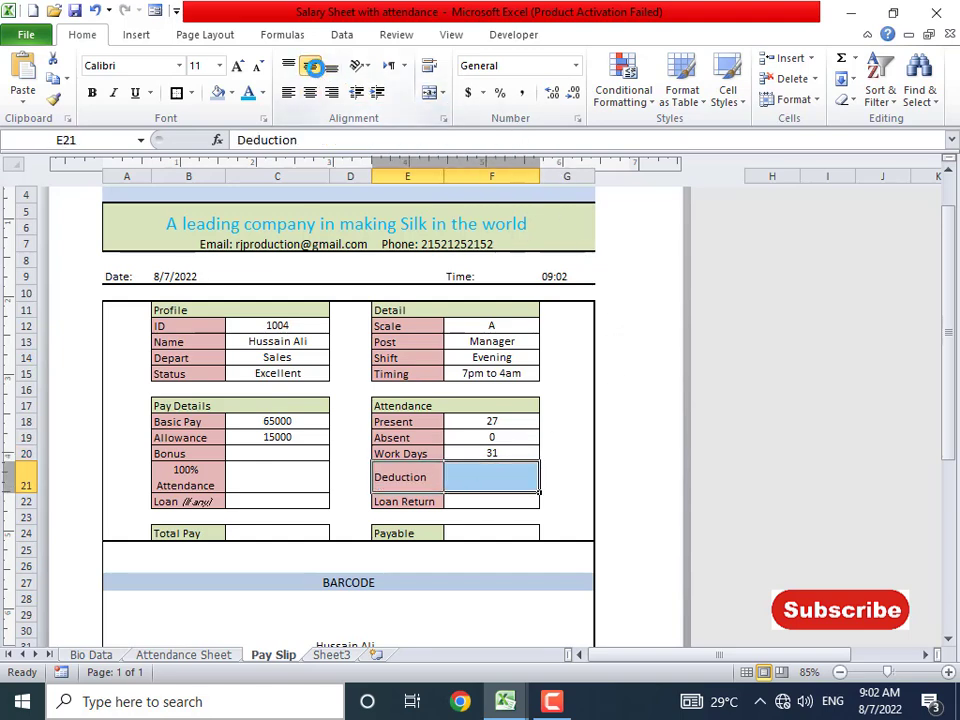
{"action": "left_click", "coordinate": [310, 93]}
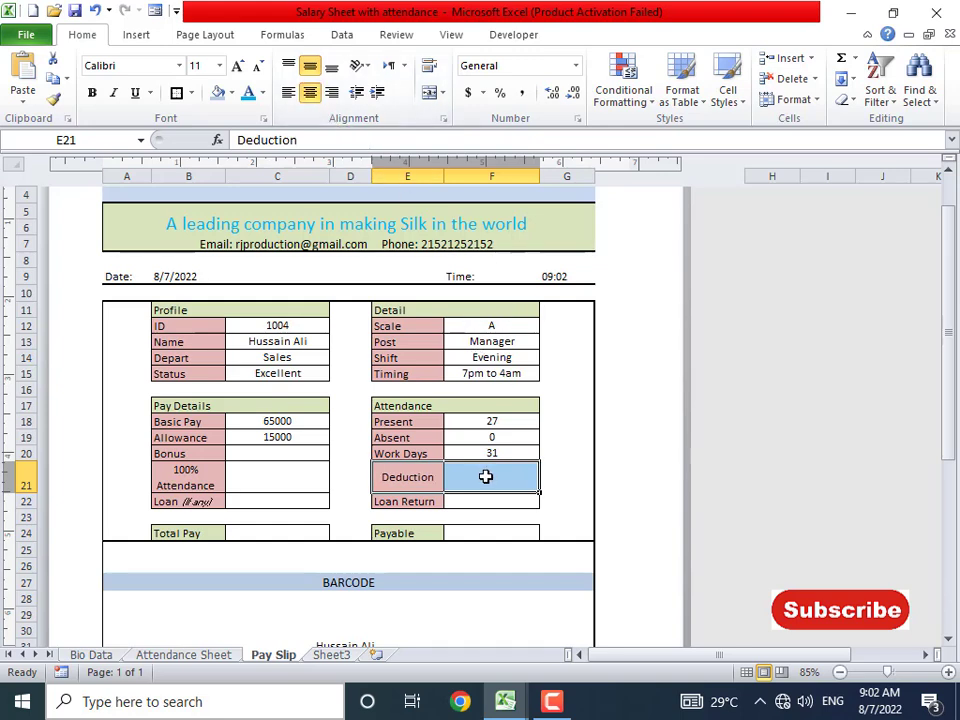
{"action": "left_click", "coordinate": [286, 93]}
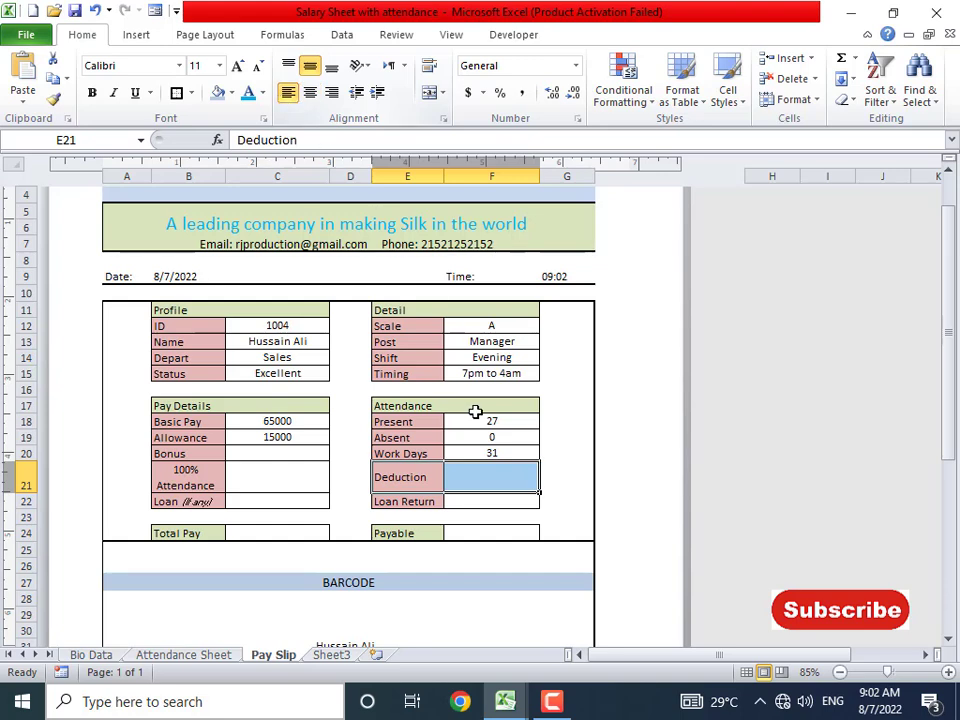
{"action": "left_click", "coordinate": [519, 476]}
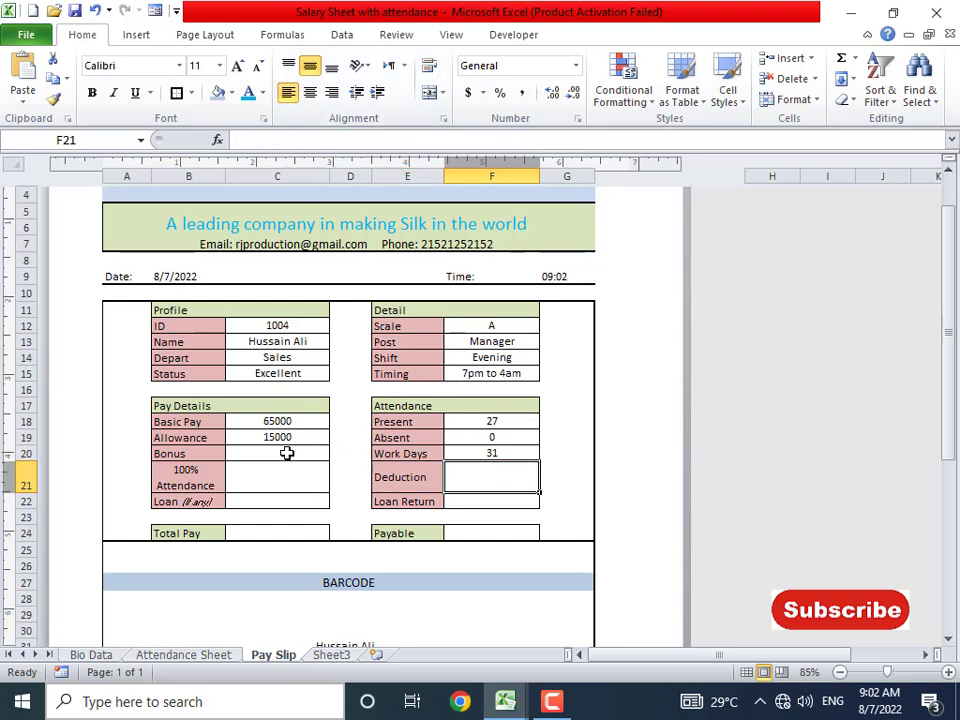
{"action": "left_click", "coordinate": [324, 457]}
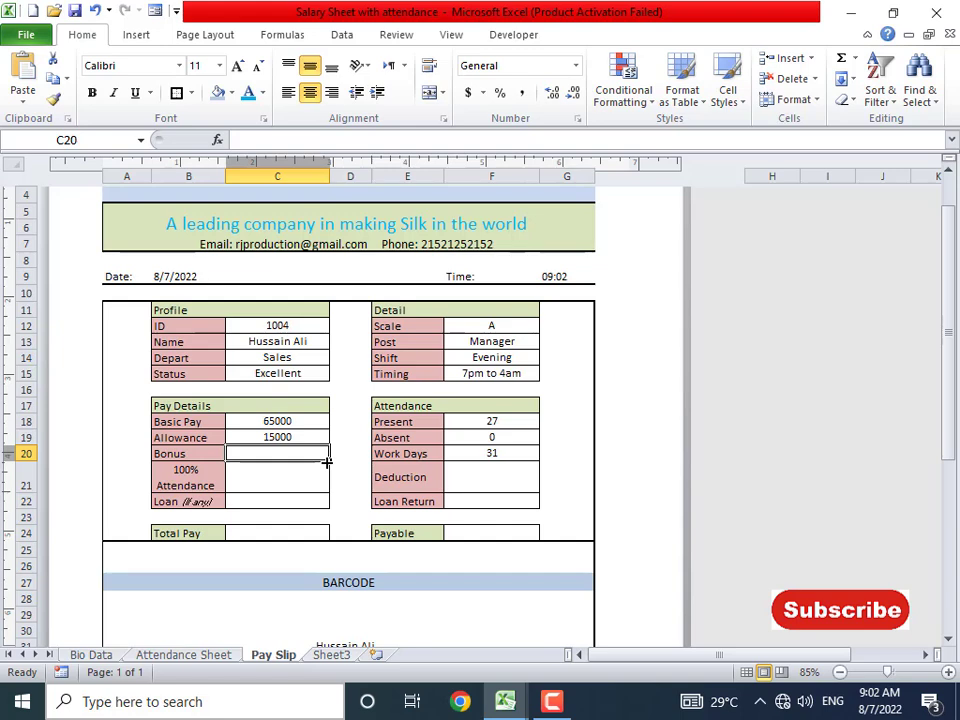
- Enter =IF(TEXT(B9,"mmm")="Jan",10000,IF(TEXT(B9,"mmm")="Jul",10000,0)) as the Bonus in C20
{"action": "type", "text": "="}
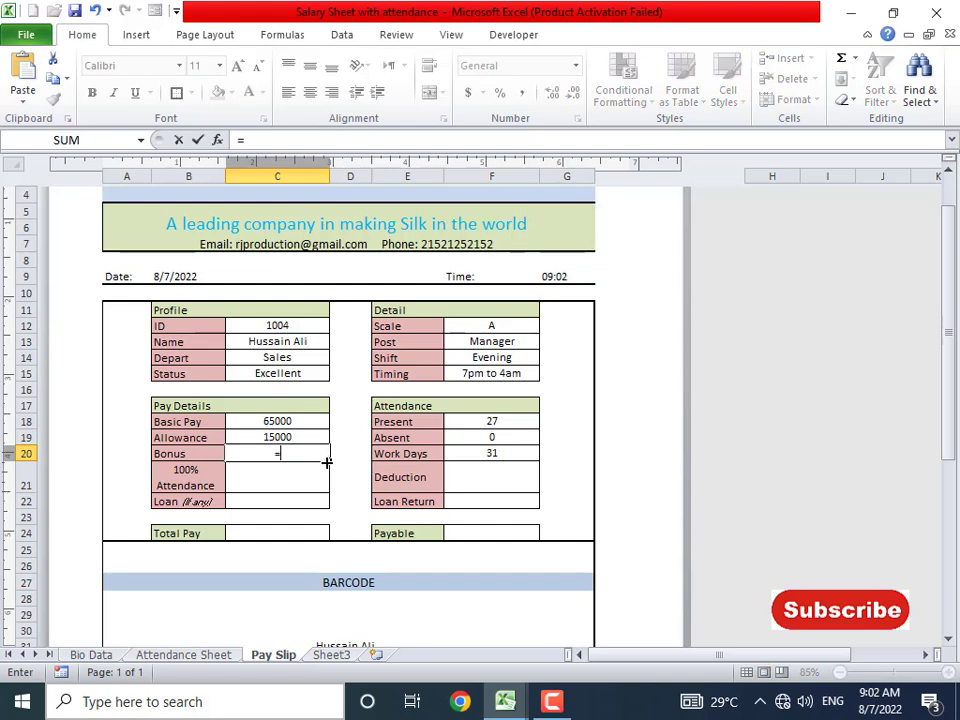
{"action": "type", "text": "if(txe"}
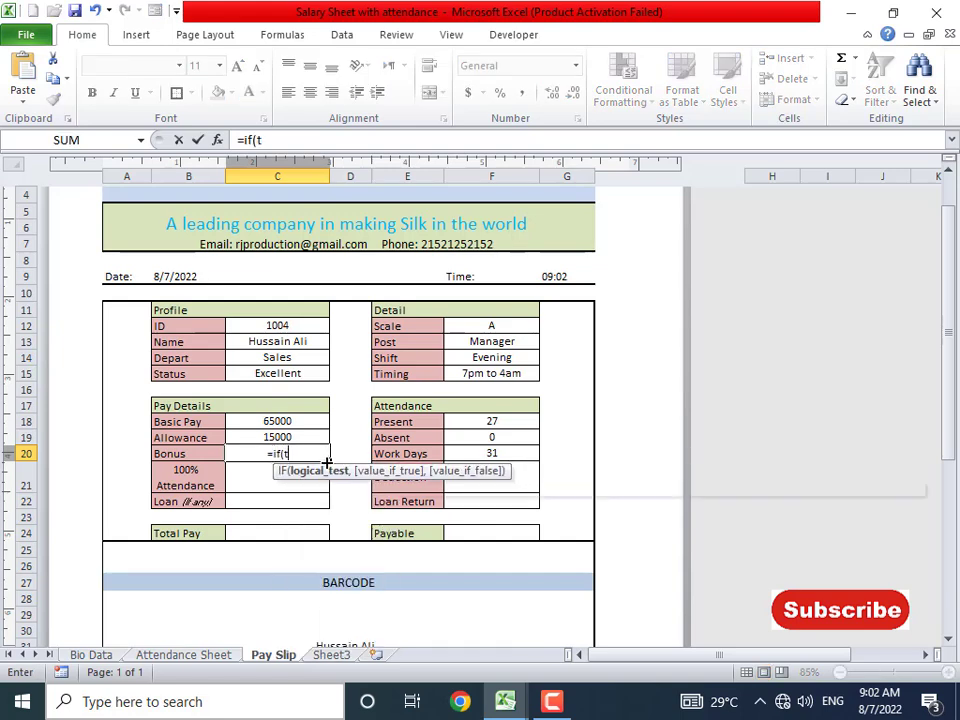
{"action": "key", "text": "BackSpace"}
{"action": "key", "text": "BackSpace"}
{"action": "type", "text": "ext("}
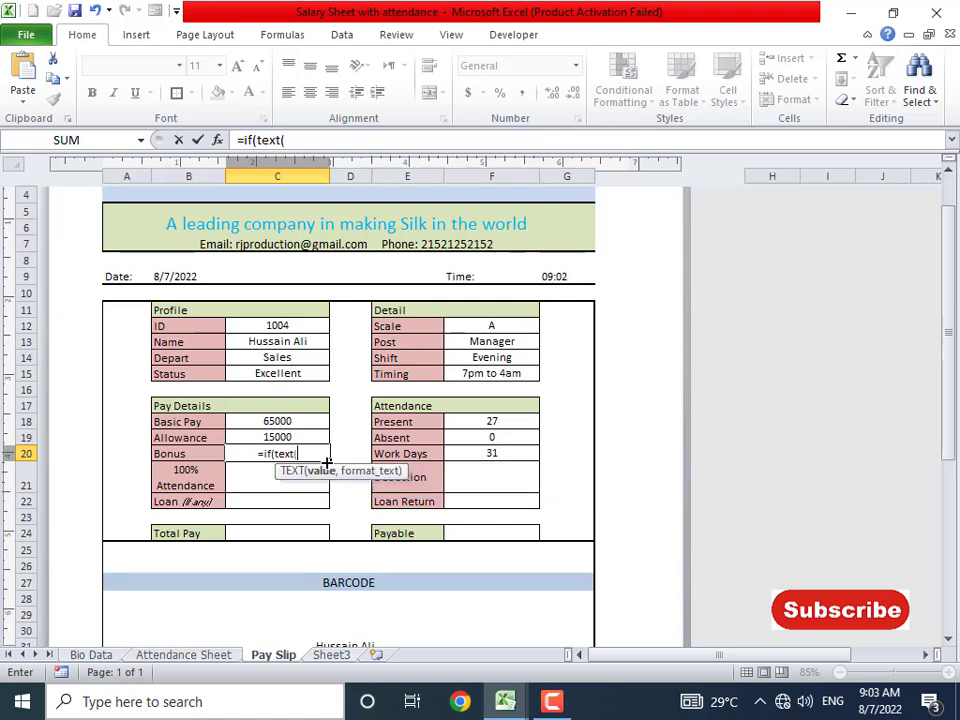
{"action": "left_click", "coordinate": [173, 277]}
{"action": "type", "text": ","}
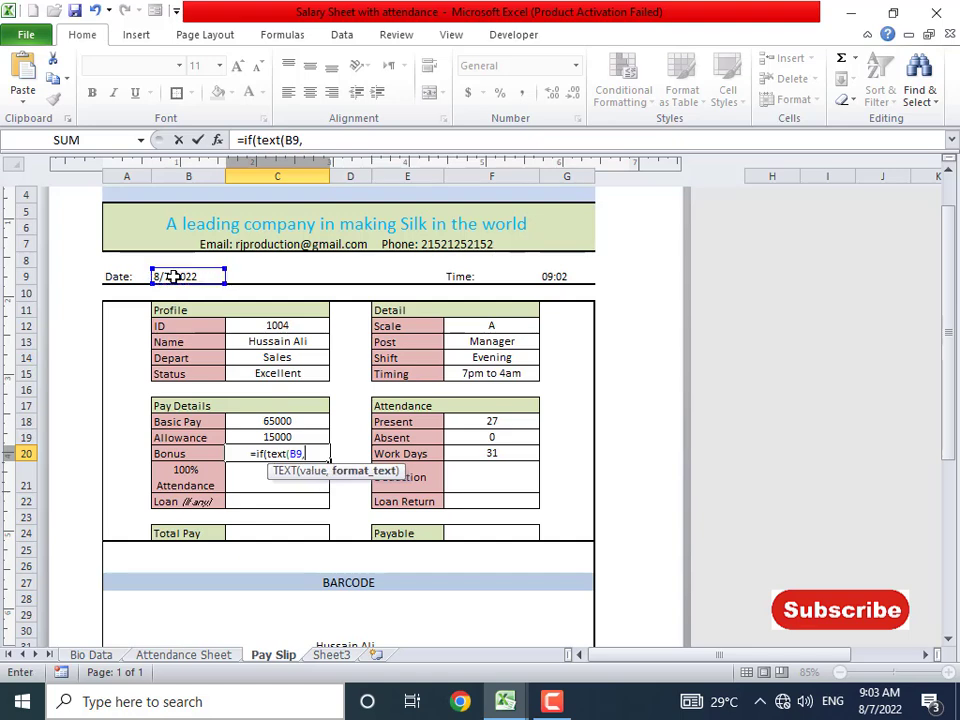
{"action": "type", "text": " \""}
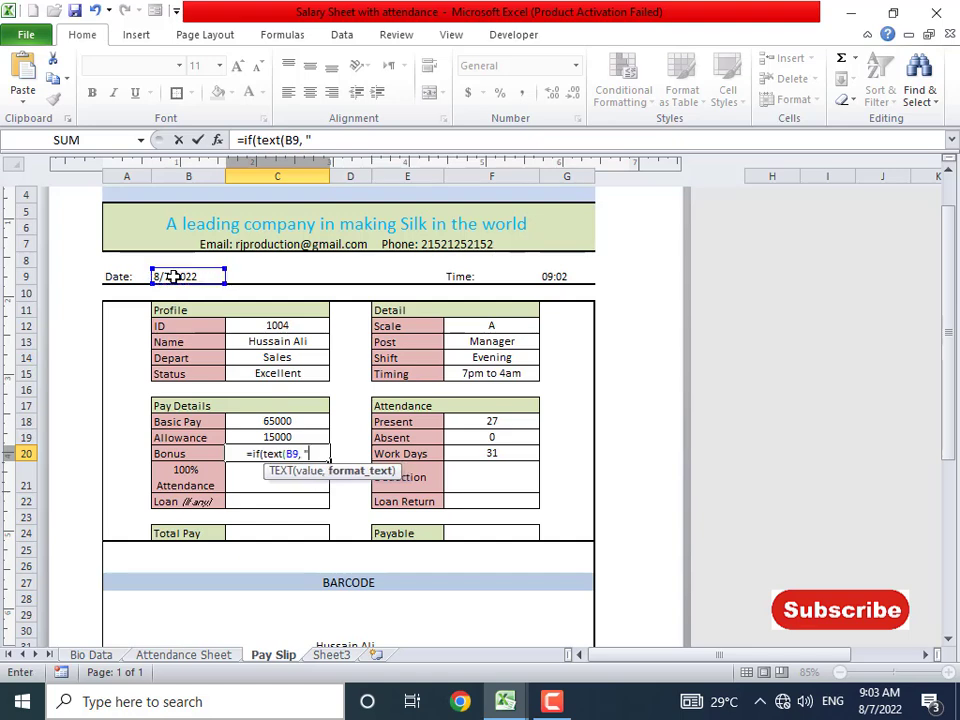
{"action": "type", "text": "mmm"}
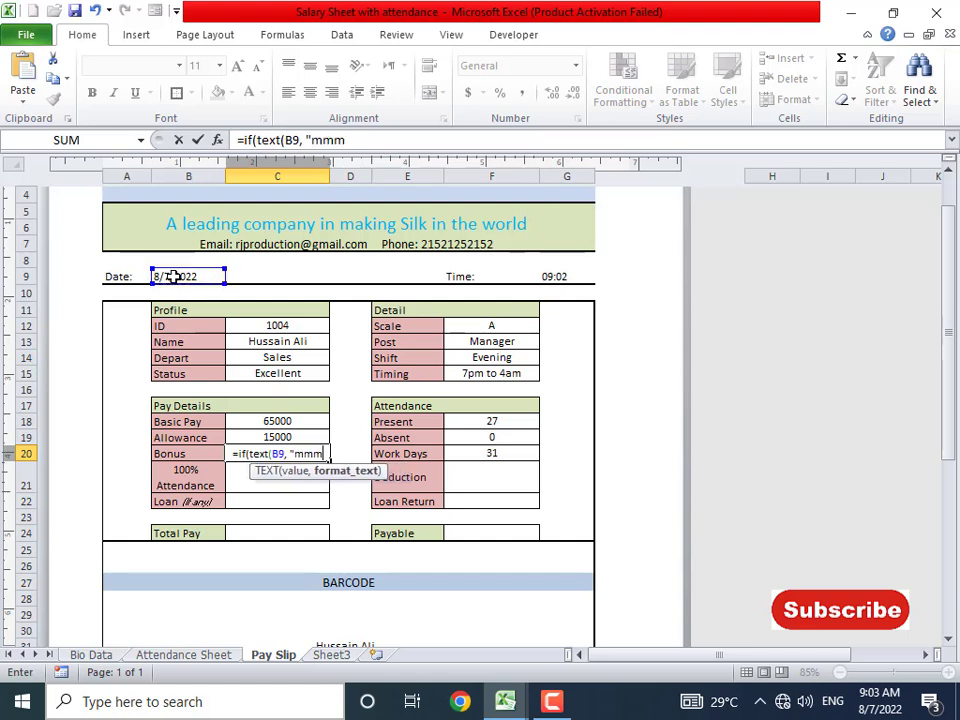
{"action": "type", "text": "\")"}
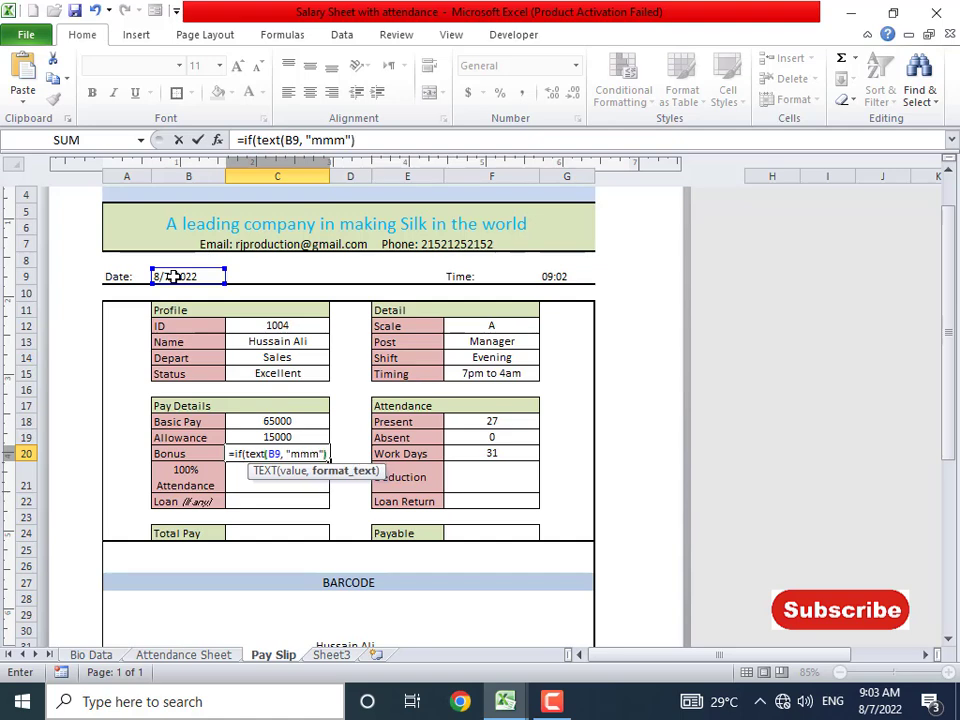
{"action": "type", "text": "=\"Ja"}
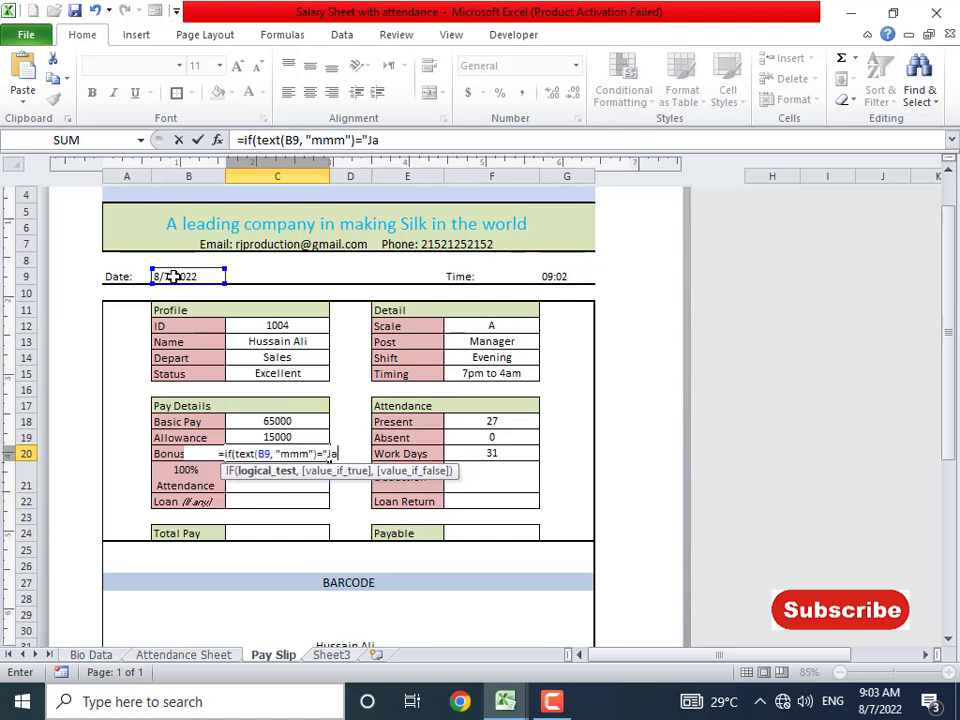
{"action": "type", "text": "n\", 100"}
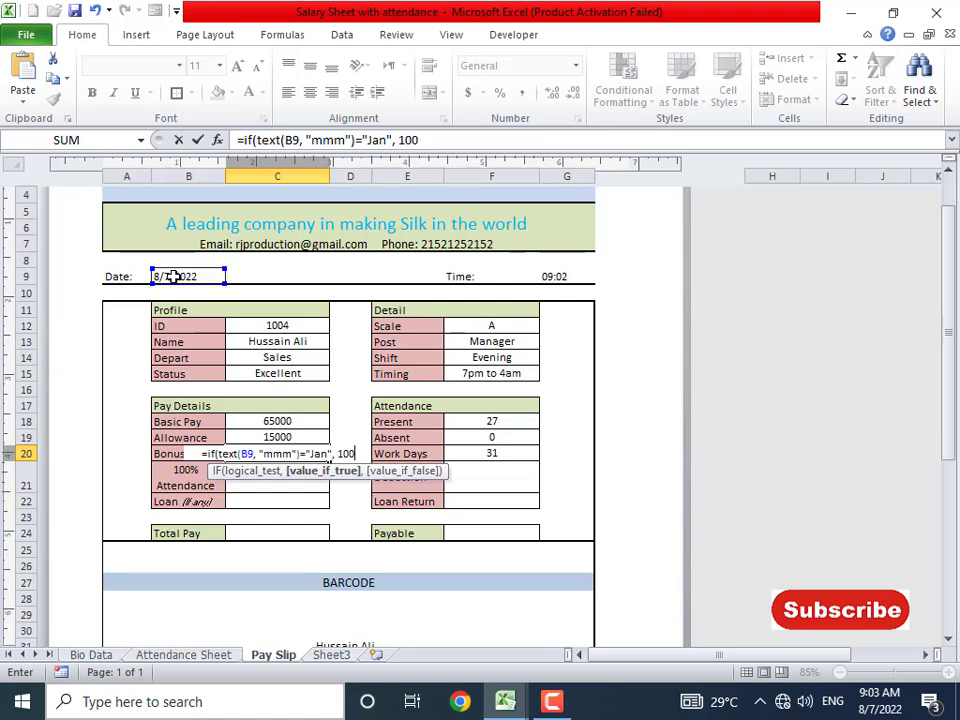
{"action": "type", "text": "00, if"}
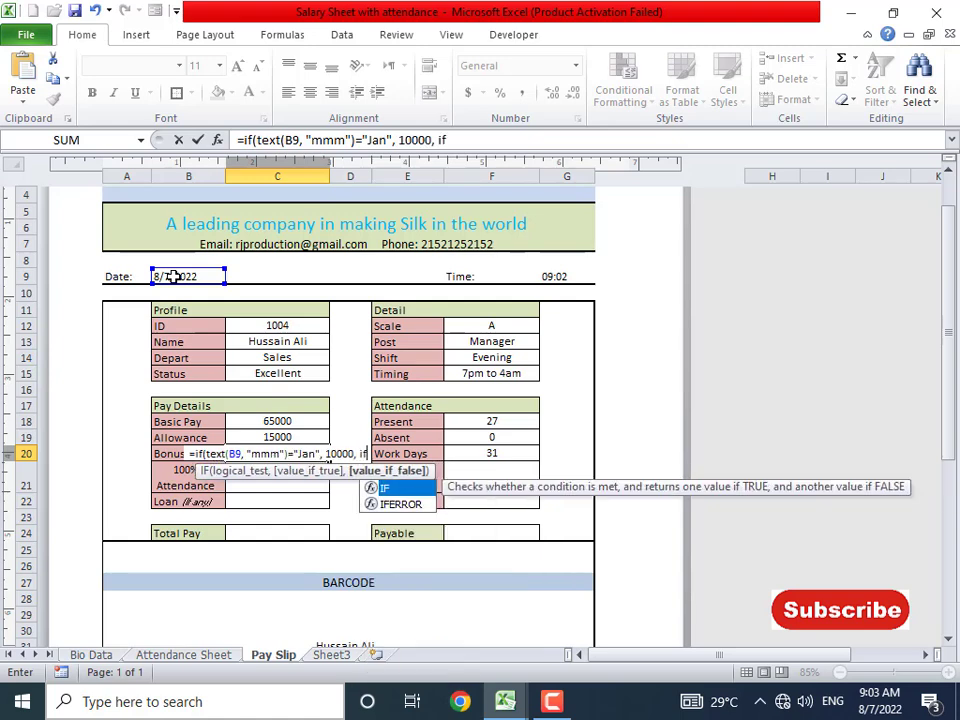
{"action": "type", "text": "(text("}
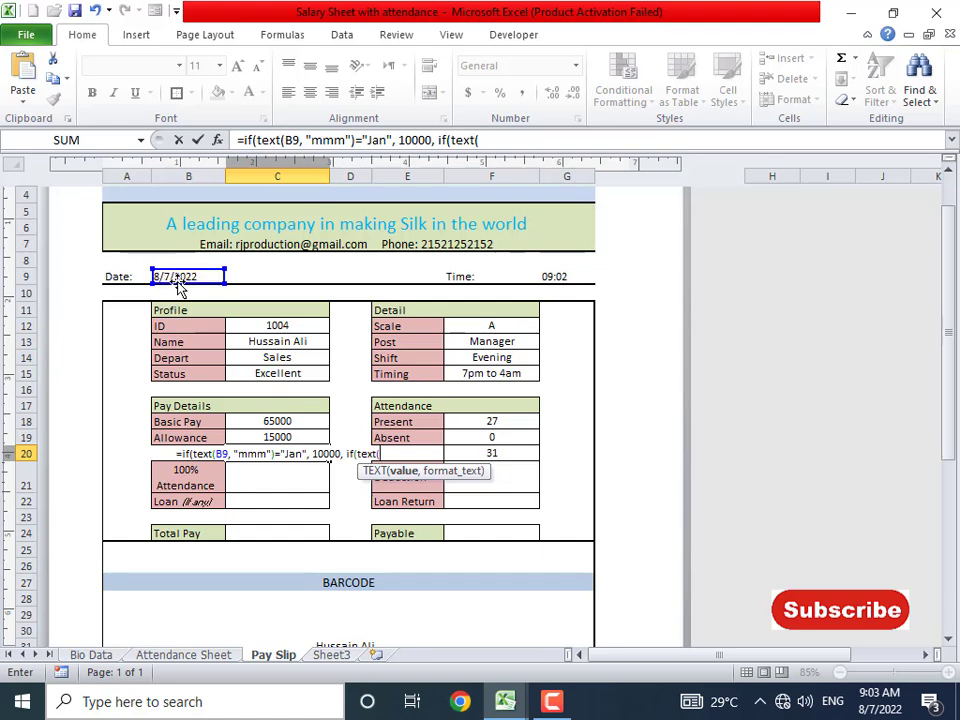
{"action": "left_click", "coordinate": [178, 276]}
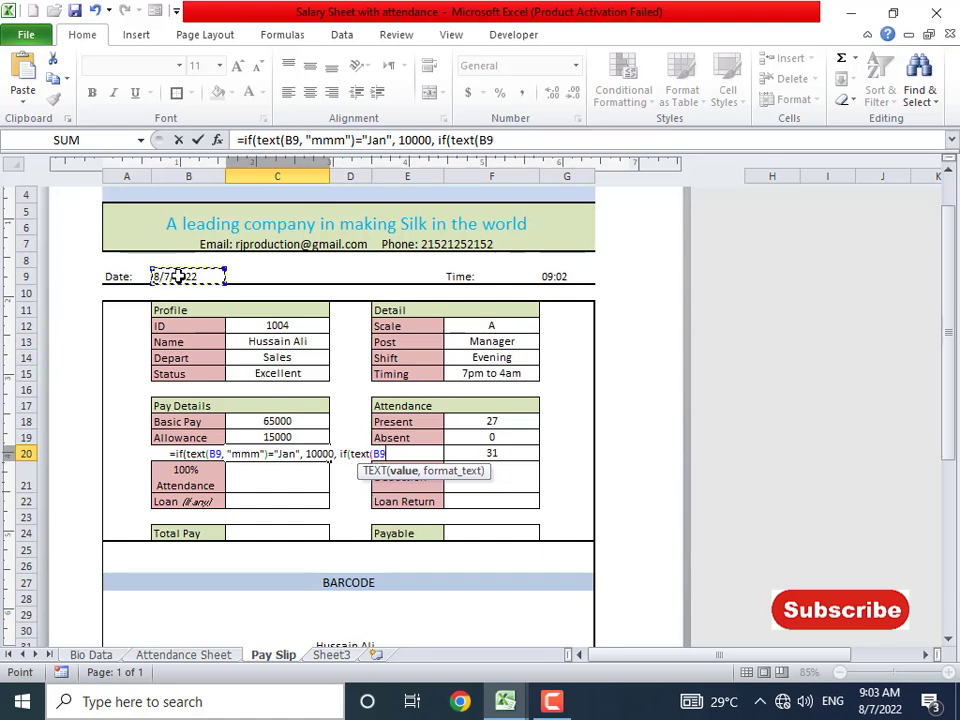
{"action": "type", "text": ", \""}
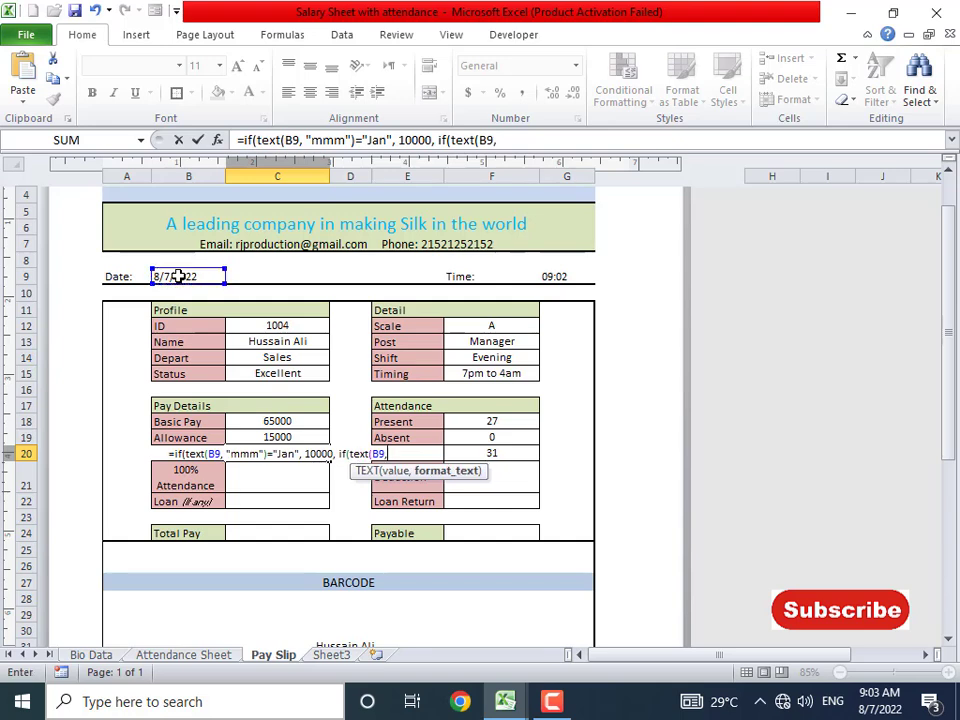
{"action": "type", "text": "mmm\""}
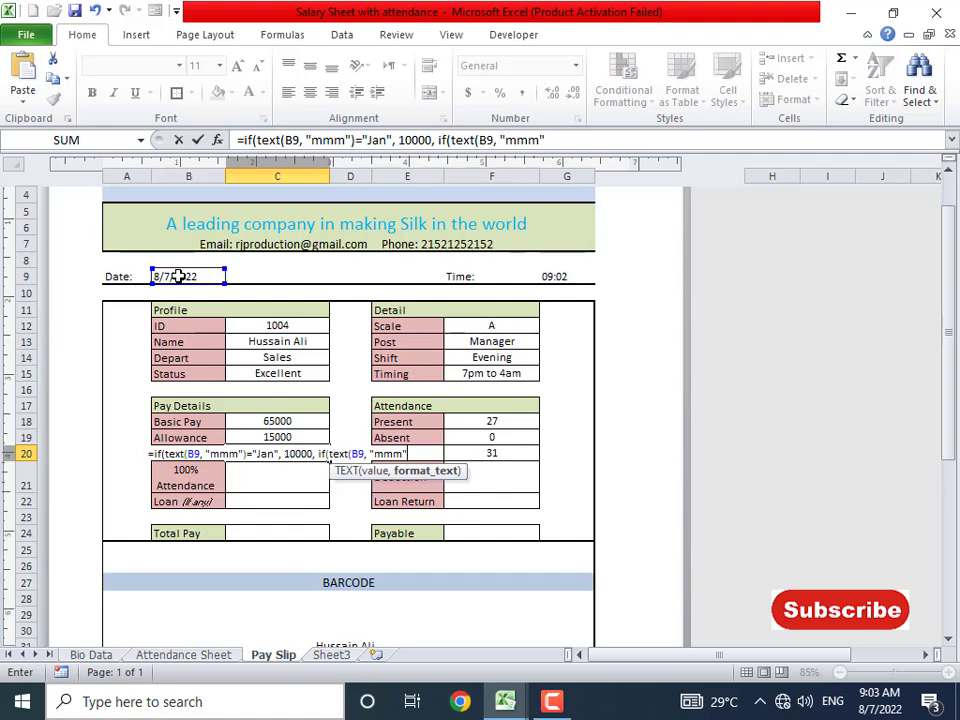
{"action": "type", "text": ")=\""}
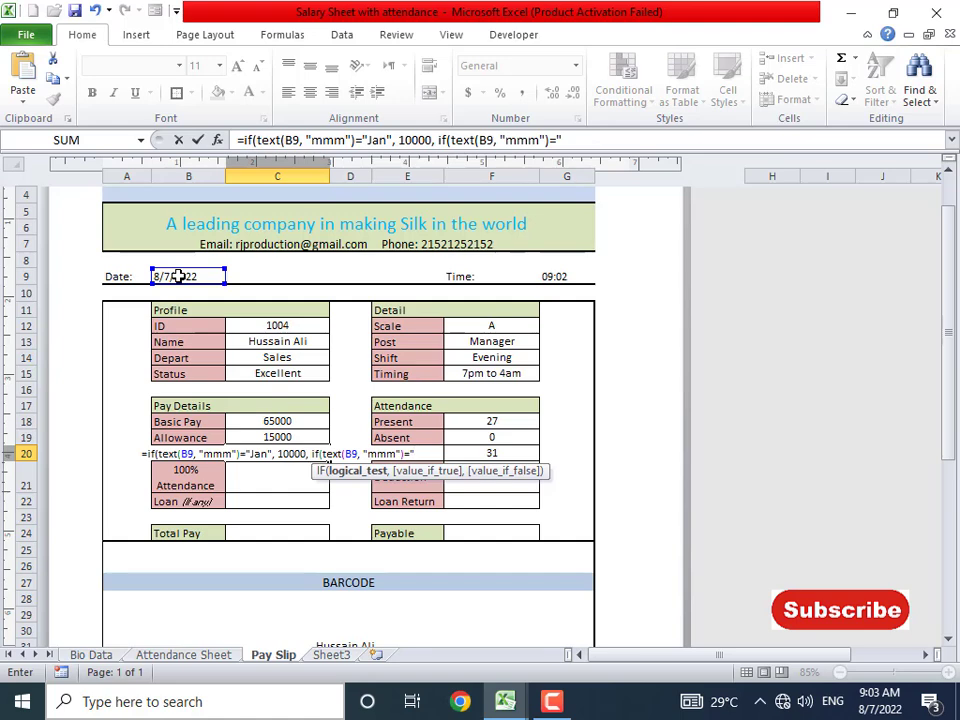
{"action": "type", "text": "Jul"}
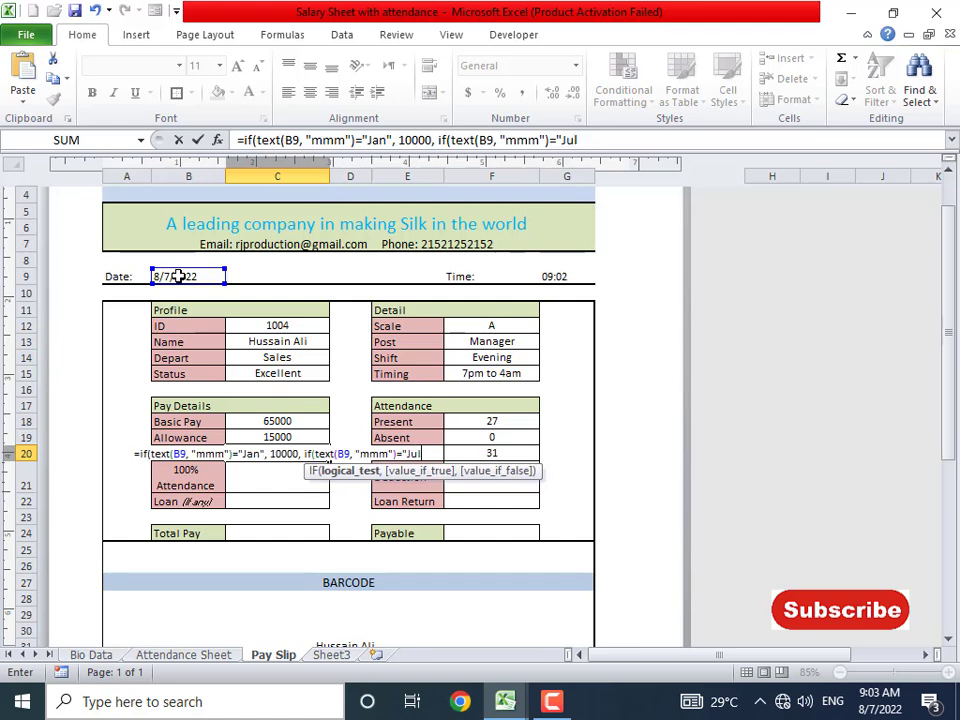
{"action": "type", "text": "\"m,"}
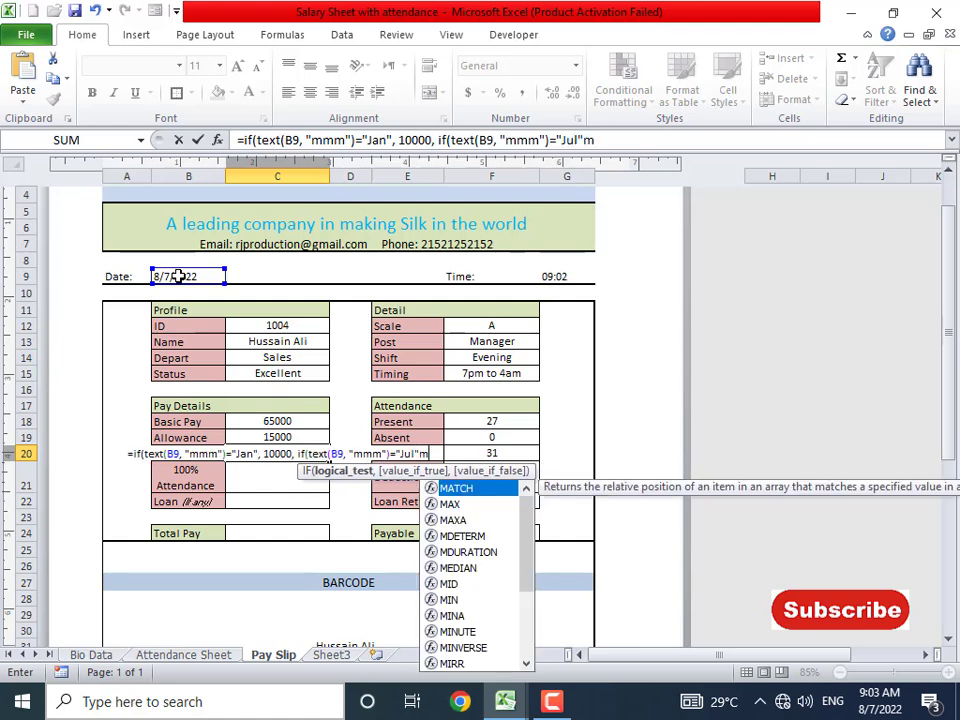
{"action": "key", "text": "BackSpace"}
{"action": "key", "text": "BackSpace"}
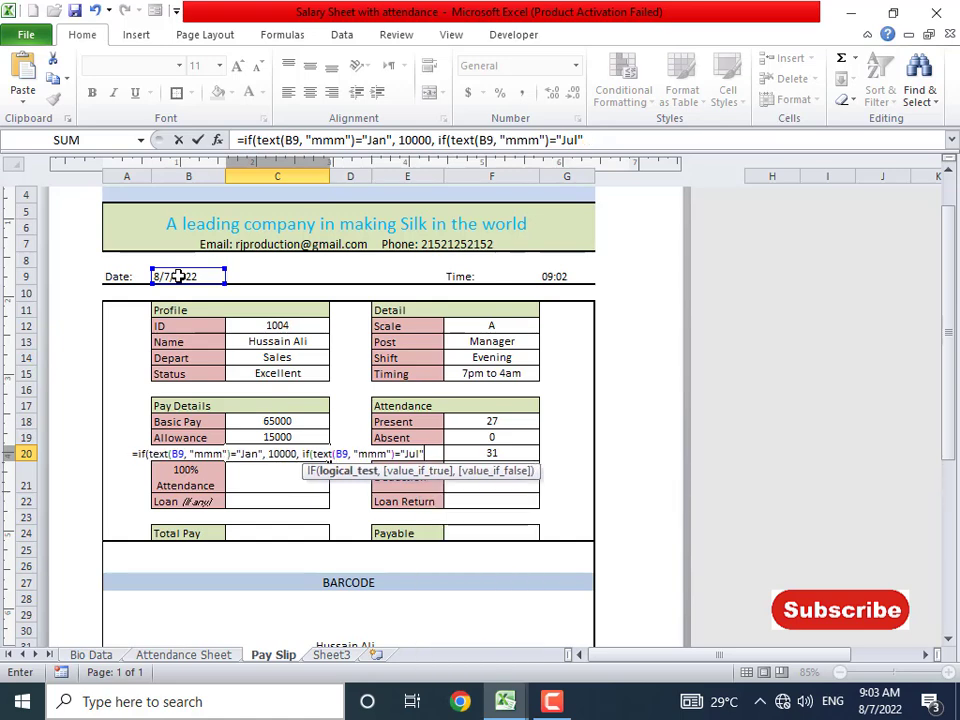
{"action": "type", "text": ", 10000"}
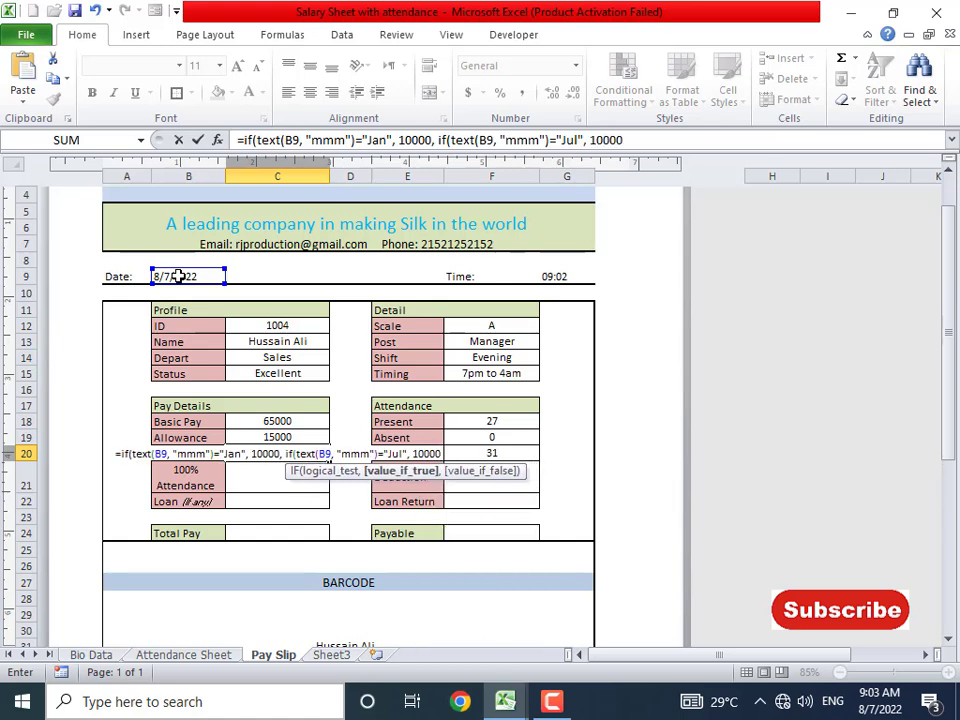
{"action": "type", "text": ", 0)"}
{"action": "key", "text": "Return"}
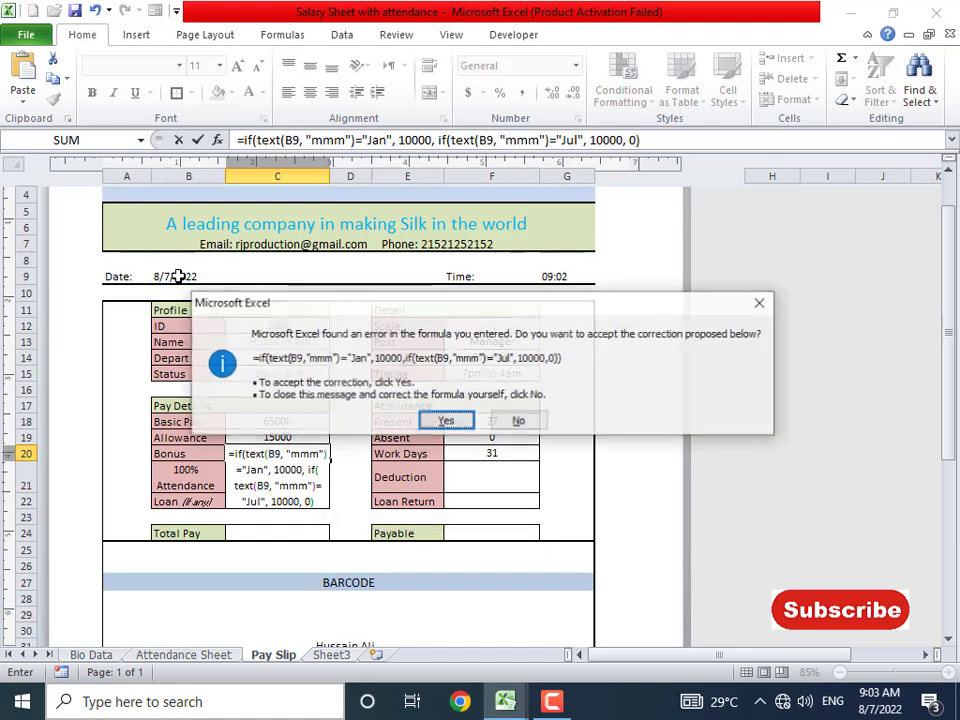
{"action": "key", "text": "Return"}
{"action": "key", "text": "Up"}
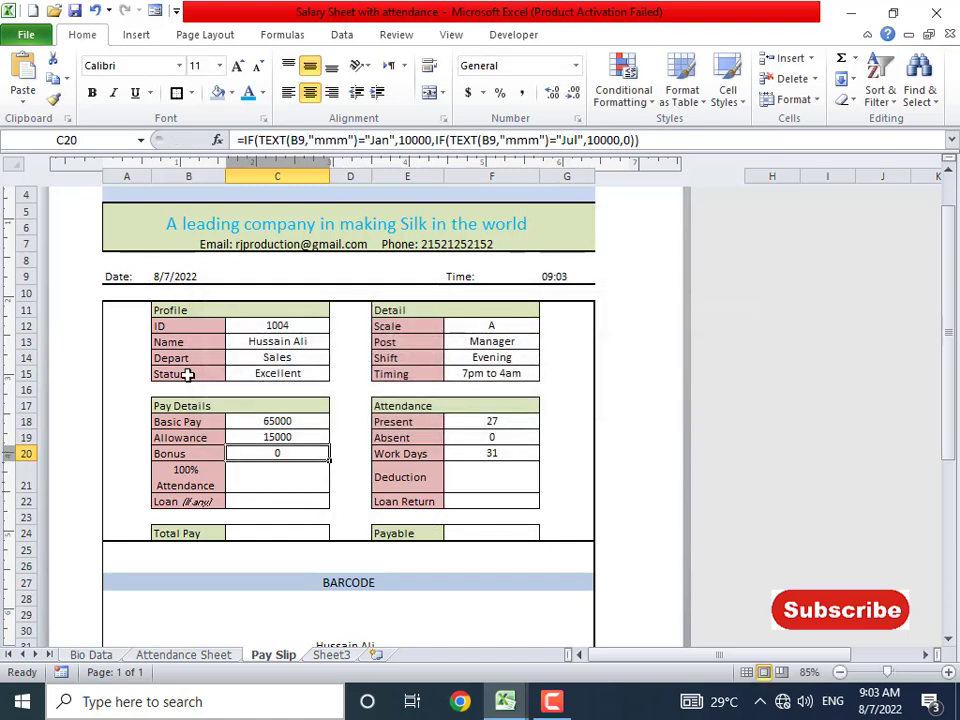
- Replace B9's TODAY formula with a fixed date and test the Bonus with 1/7/2022 and 8/7/2022
{"action": "left_click", "coordinate": [187, 277]}
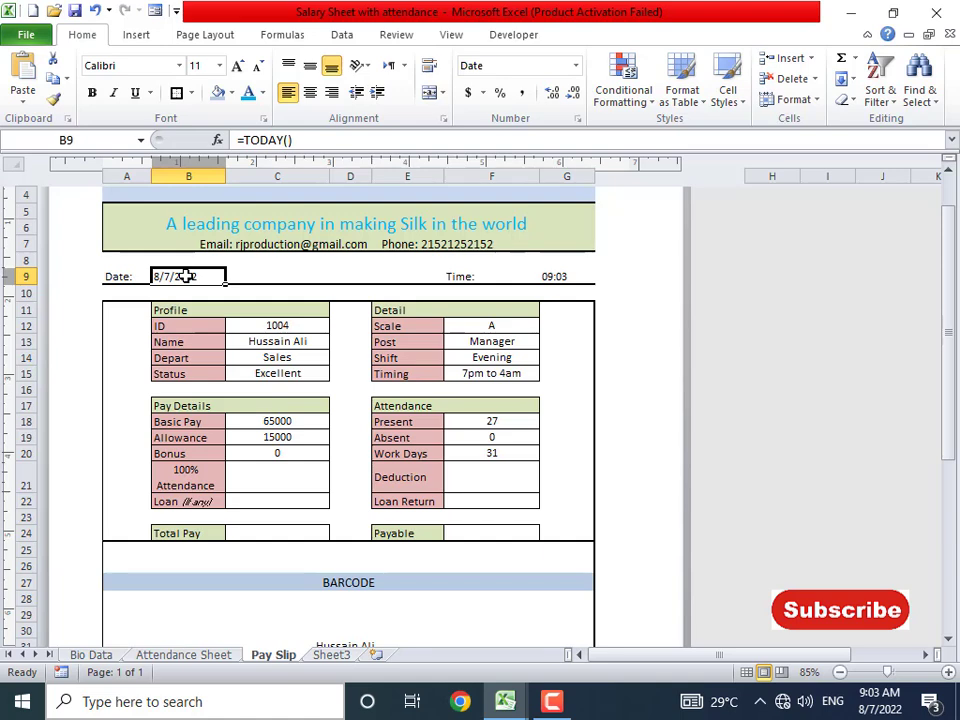
{"action": "key", "text": "ctrl+semicolon"}
{"action": "key", "text": "Return"}
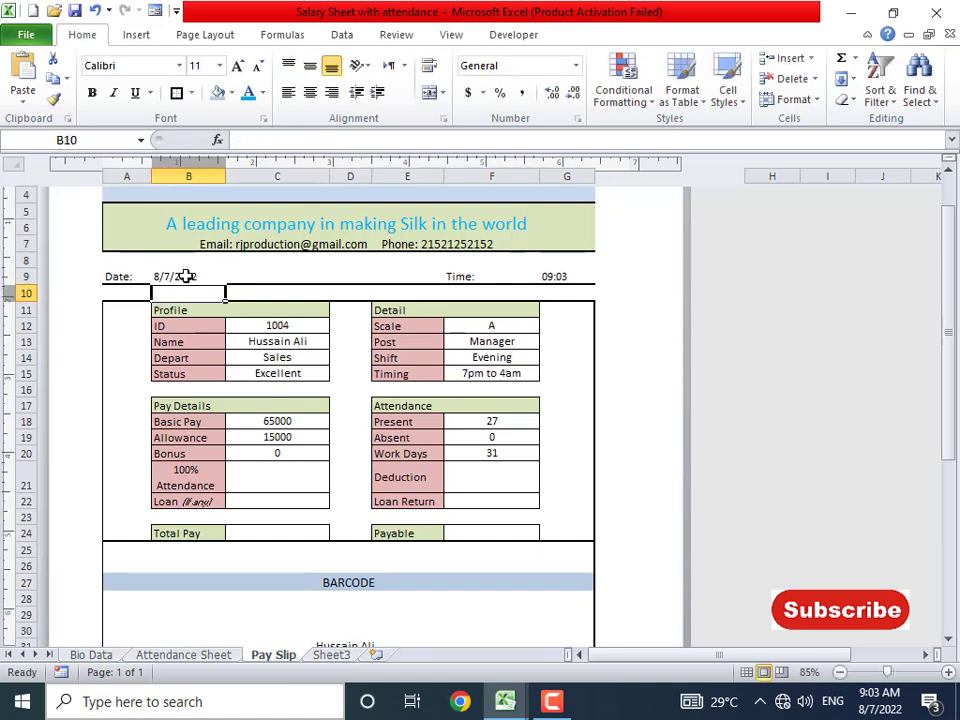
{"action": "left_click", "coordinate": [184, 275]}
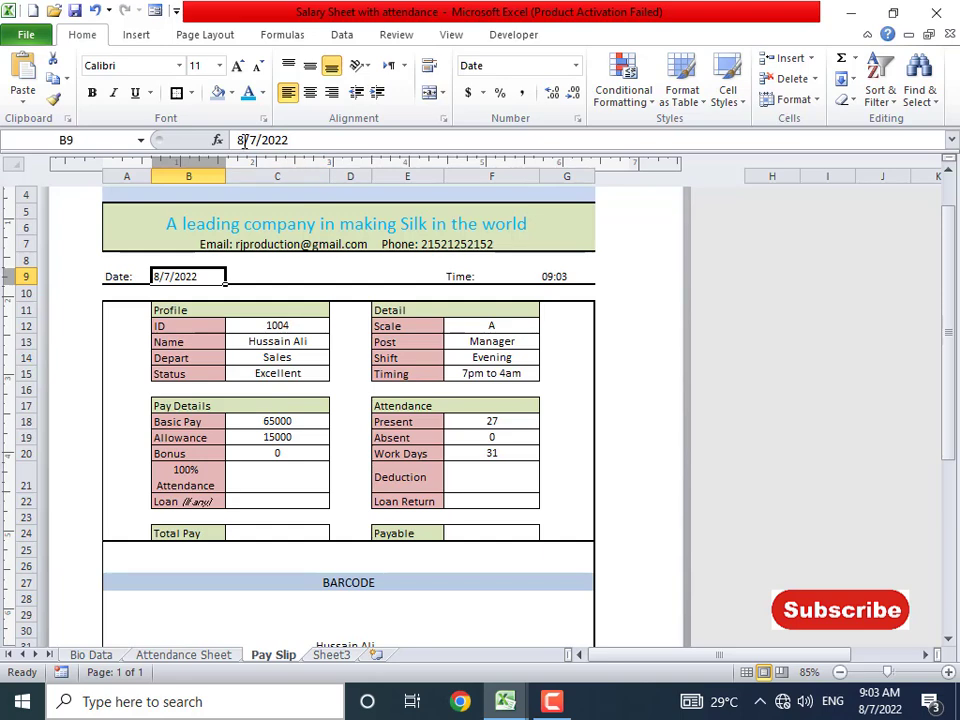
{"action": "key", "text": "F2"}
{"action": "type", "text": "1"}
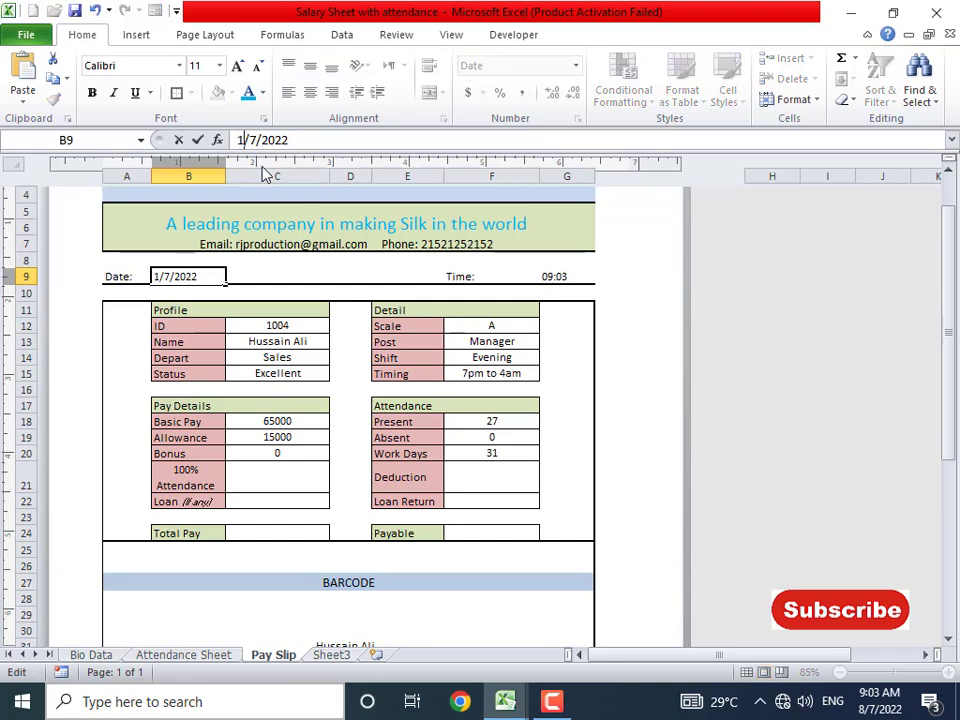
{"action": "key", "text": "Return"}
{"action": "key", "text": "Up"}
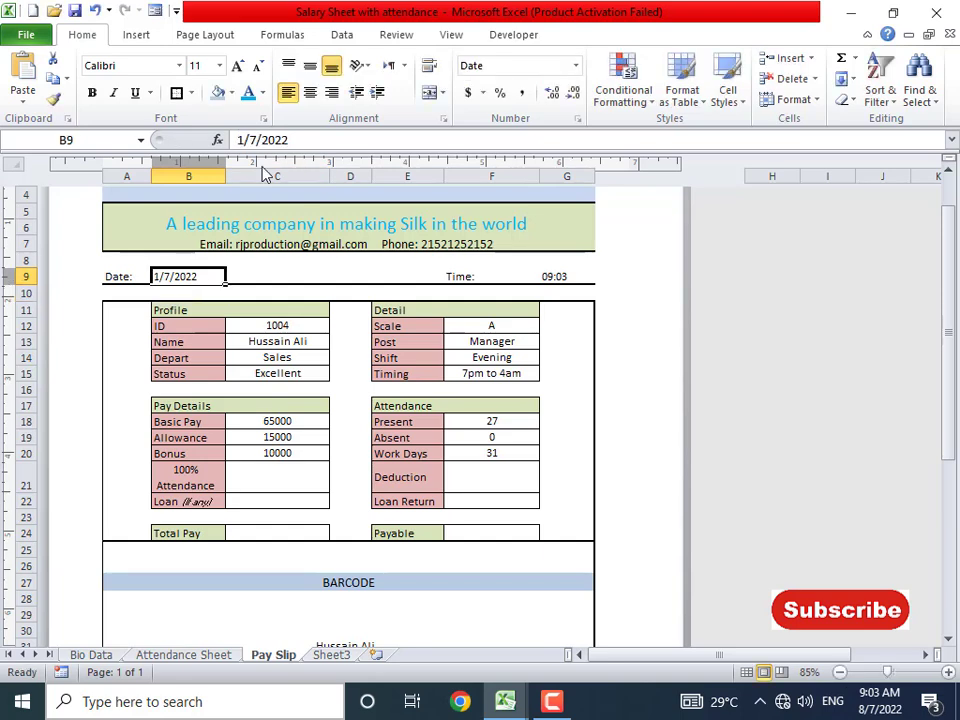
{"action": "left_click", "coordinate": [286, 452]}
{"action": "left_click", "coordinate": [178, 276]}
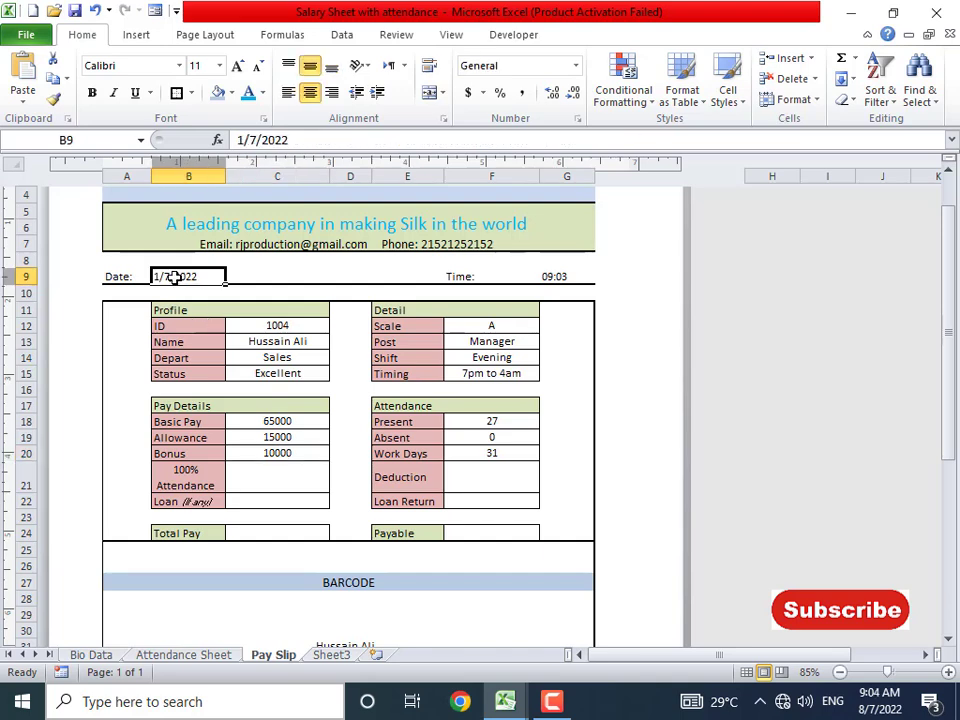
{"action": "left_click", "coordinate": [241, 139]}
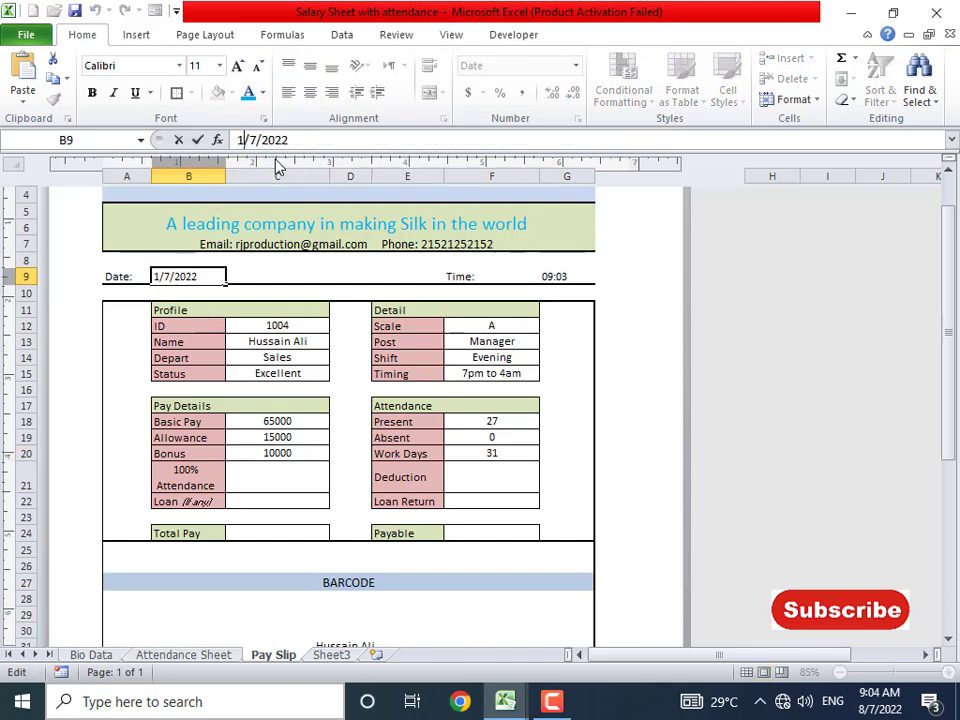
{"action": "type", "text": "8"}
{"action": "key", "text": "Return"}
{"action": "key", "text": "Up"}
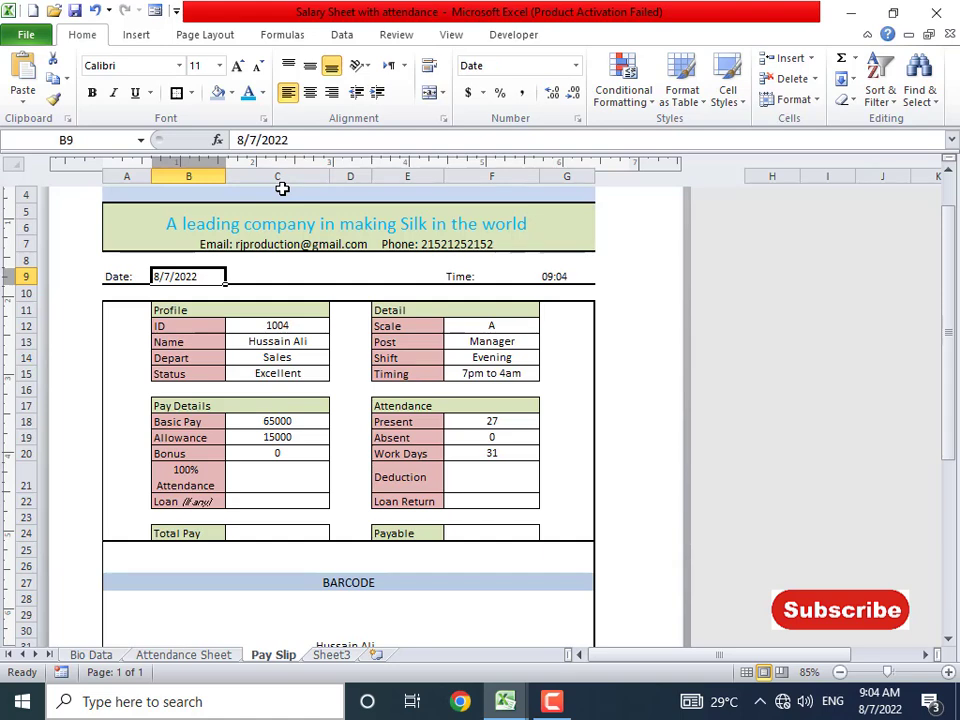
- Test the date 7/8/2022 in B9, then restore =TODAY()
{"action": "left_click", "coordinate": [257, 140]}
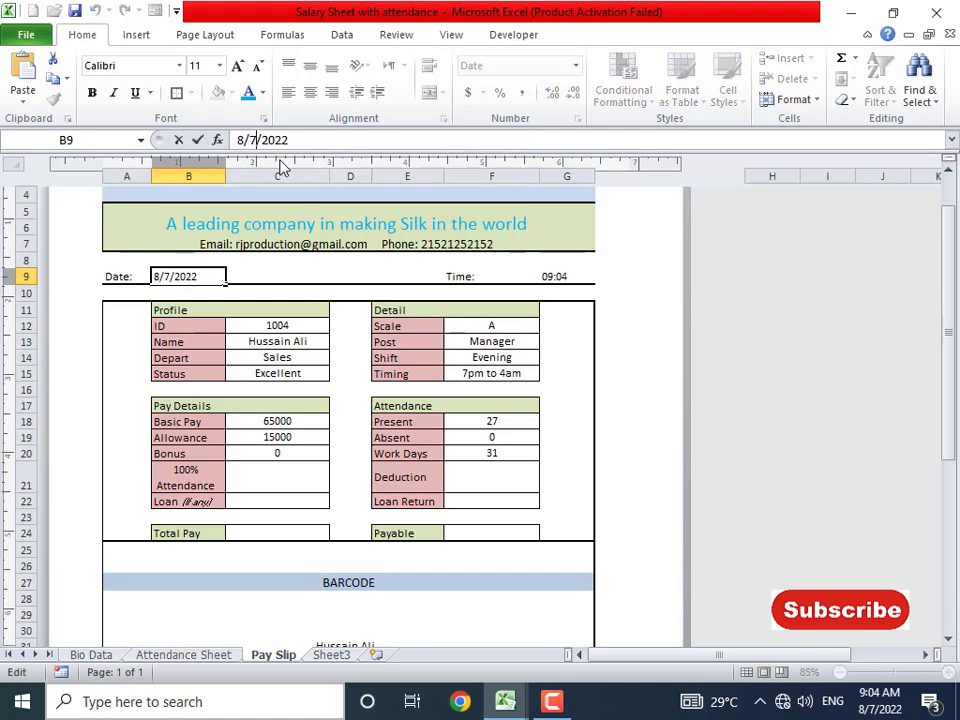
{"action": "key", "text": "shift+Left"}
{"action": "type", "text": "8"}
{"action": "key", "text": "Left"}
{"action": "key", "text": "Left"}
{"action": "key", "text": "shift+Left"}
{"action": "type", "text": "7"}
{"action": "key", "text": "Return"}
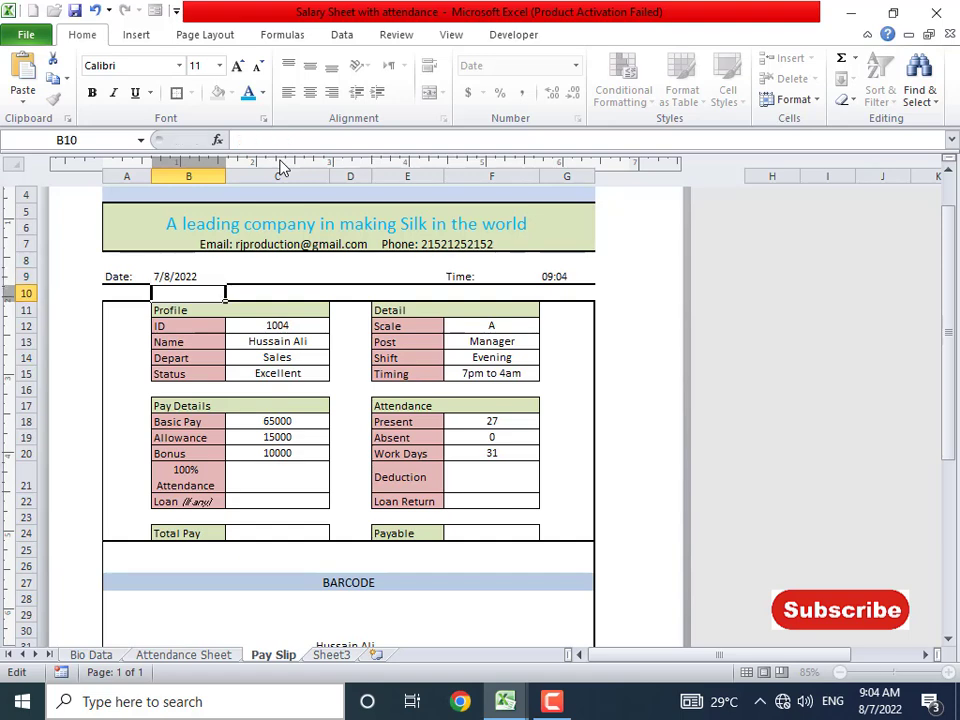
{"action": "key", "text": "Up"}
{"action": "key", "text": "Right"}
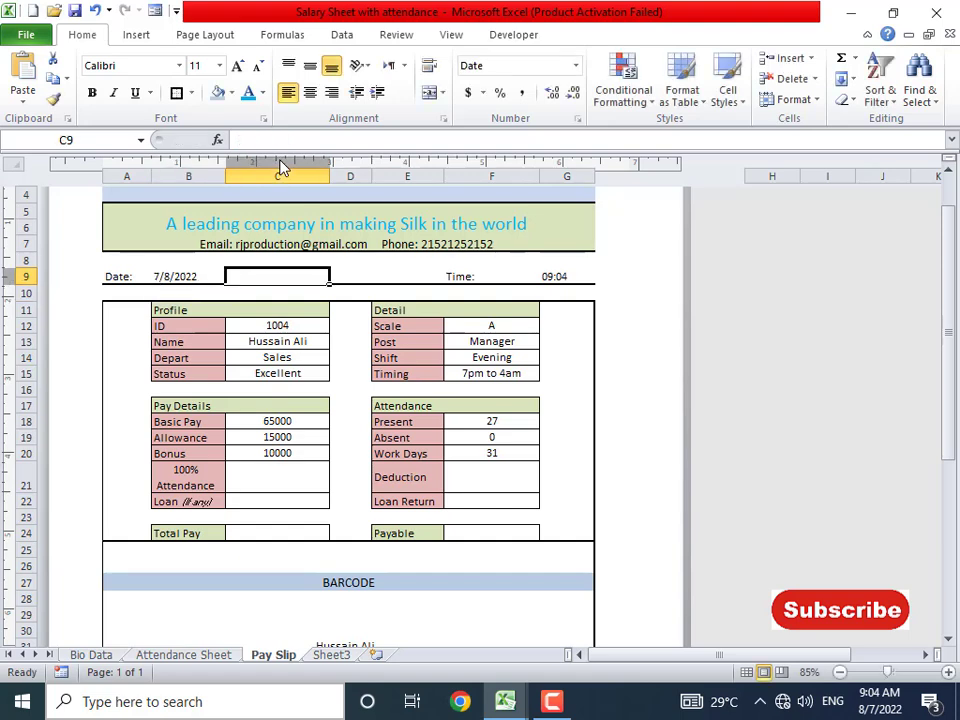
{"action": "key", "text": "Left"}
{"action": "type", "text": "="}
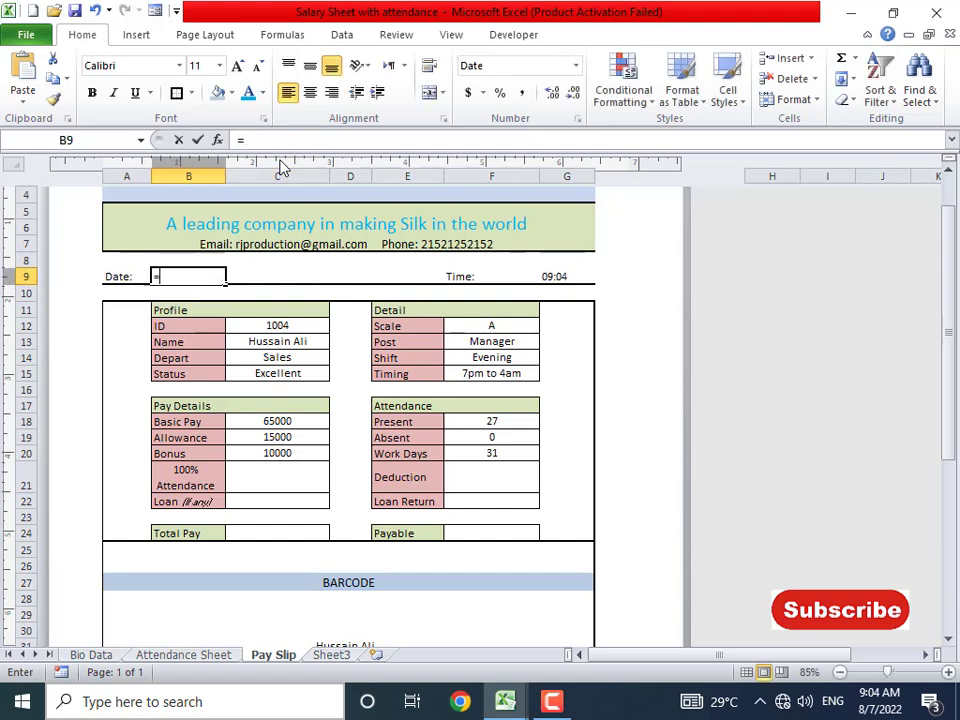
{"action": "type", "text": "today"}
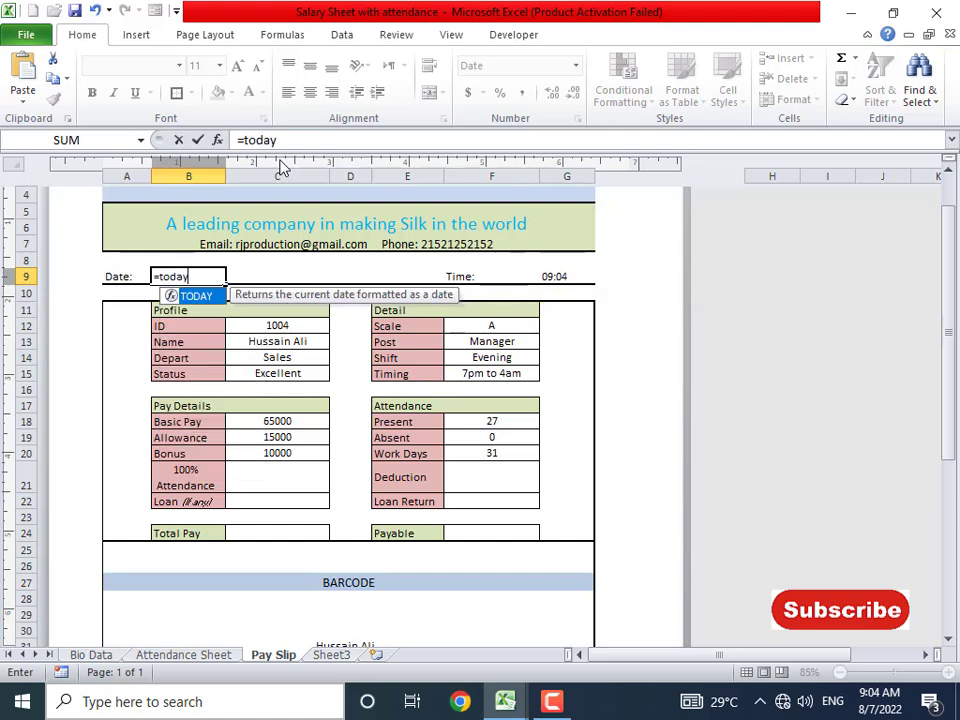
{"action": "type", "text": "()"}
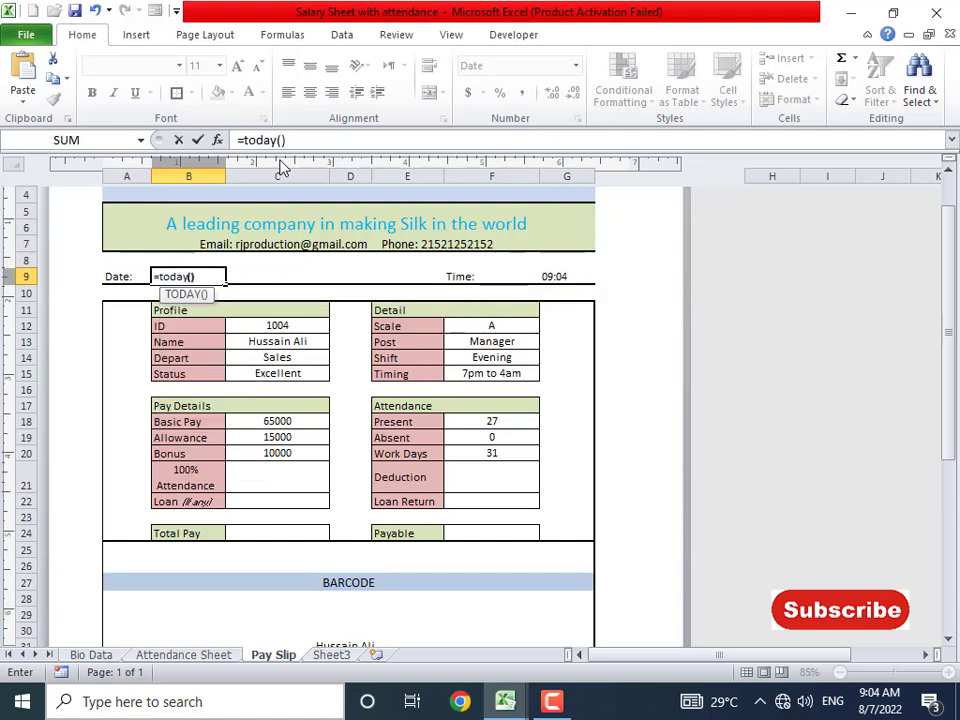
{"action": "key", "text": "Return"}
{"action": "key", "text": "Up"}
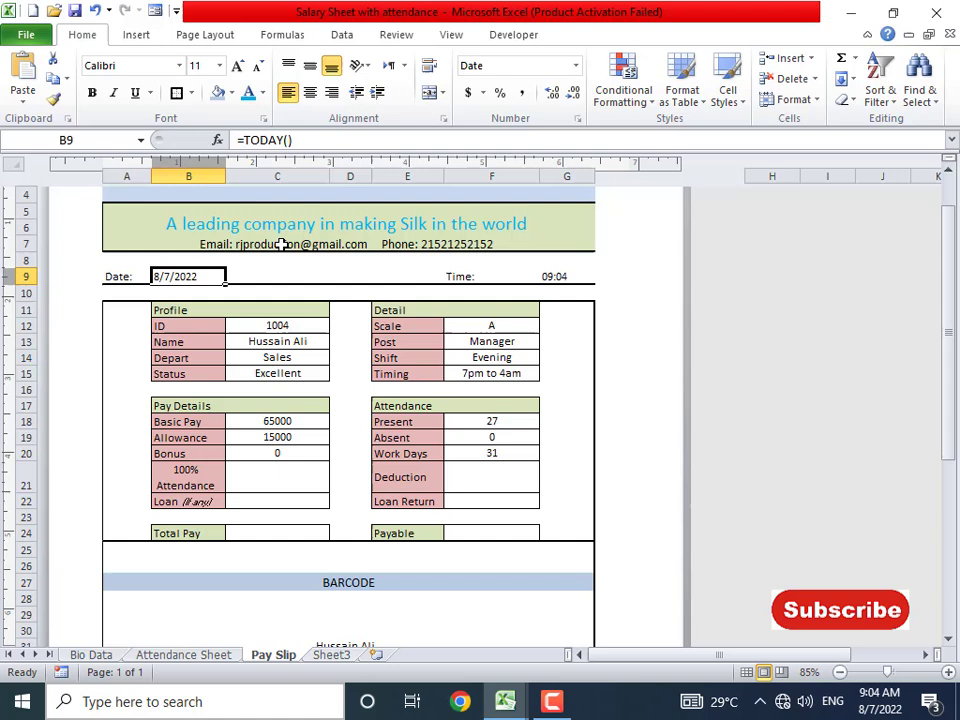
- Enter =IF(F19=0,(C18/F20),0) in the 100% Attendance cell C21
{"action": "left_click", "coordinate": [290, 454]}
{"action": "left_click", "coordinate": [294, 478]}
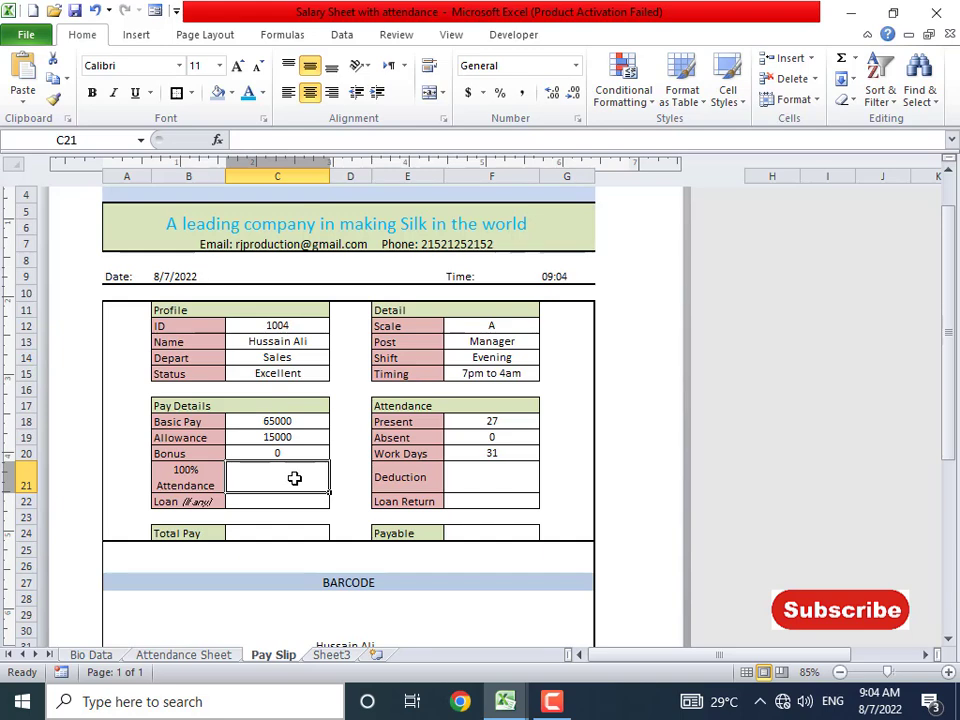
{"action": "type", "text": "=if("}
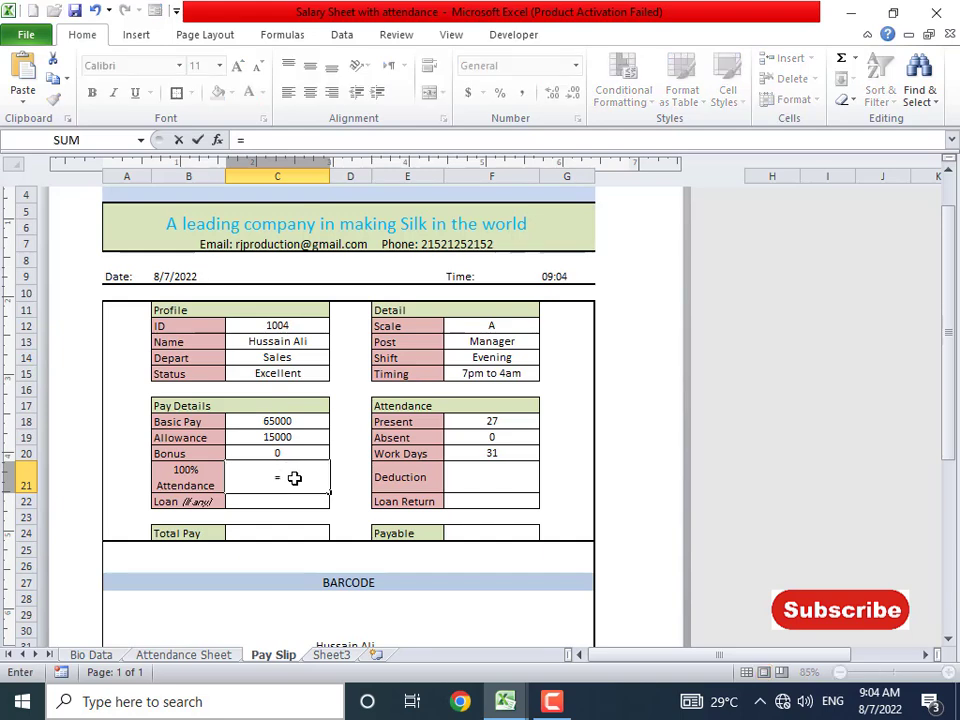
{"action": "left_click", "coordinate": [488, 439]}
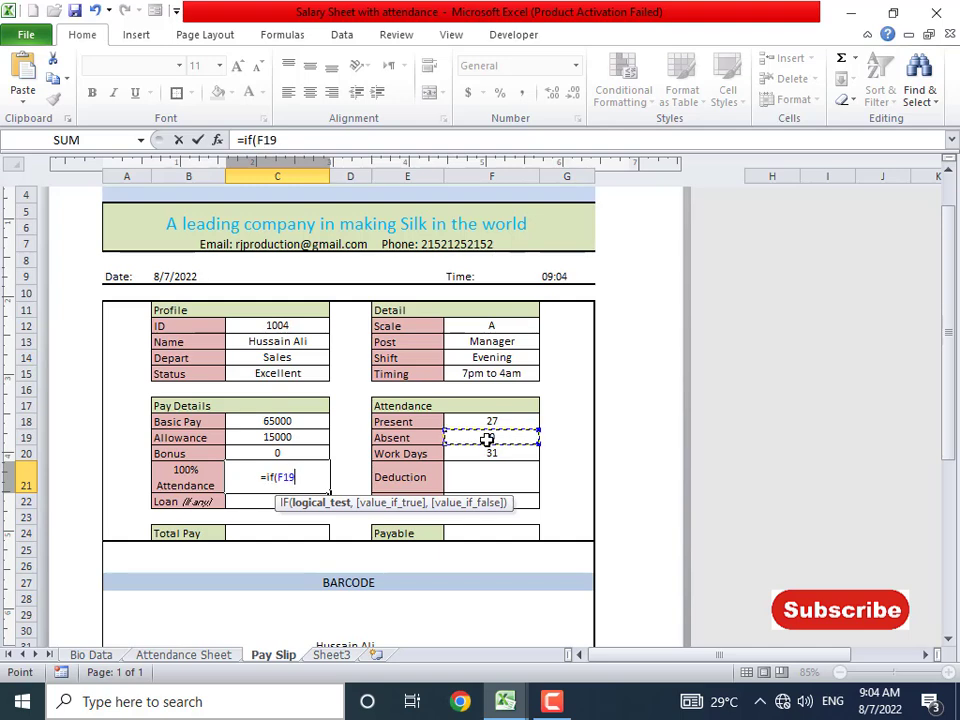
{"action": "type", "text": "=o"}
{"action": "key", "text": "BackSpace"}
{"action": "type", "text": "0"}
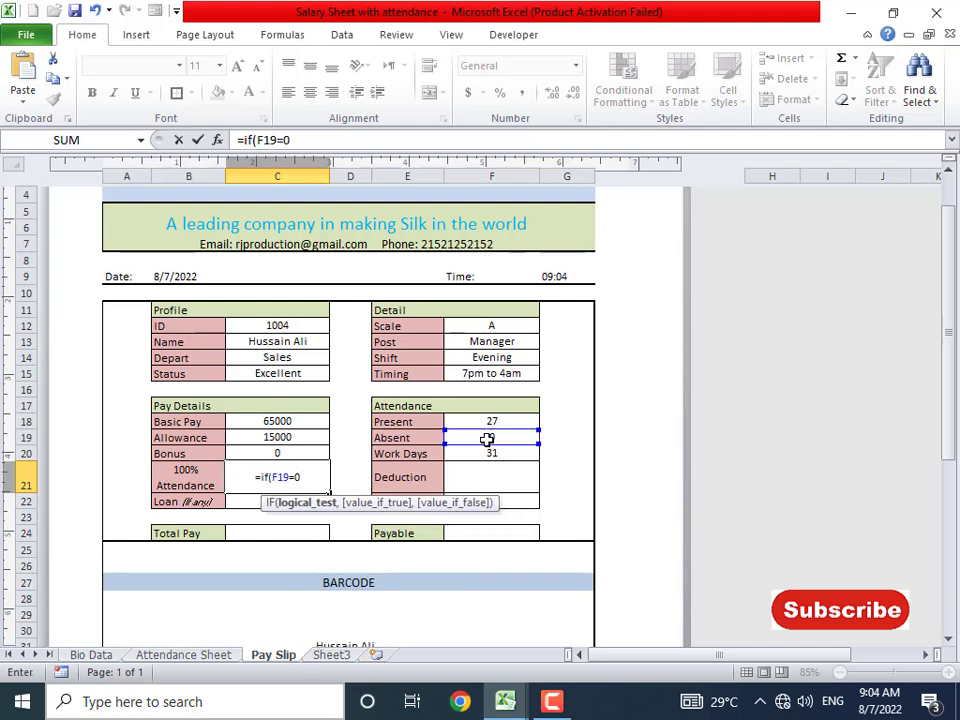
{"action": "type", "text": ","}
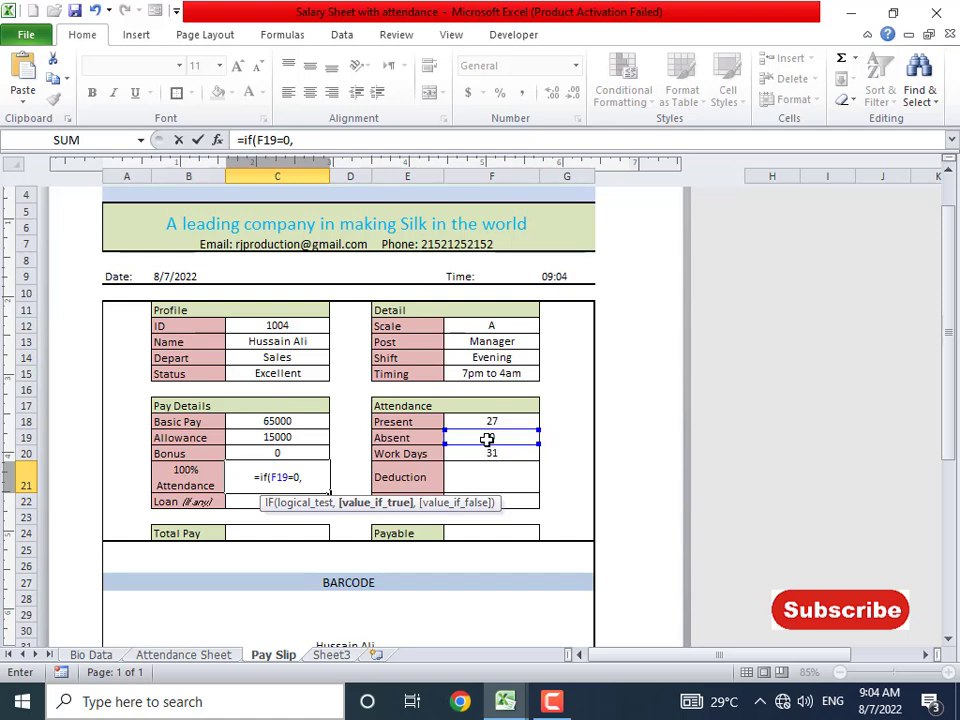
{"action": "type", "text": " ("}
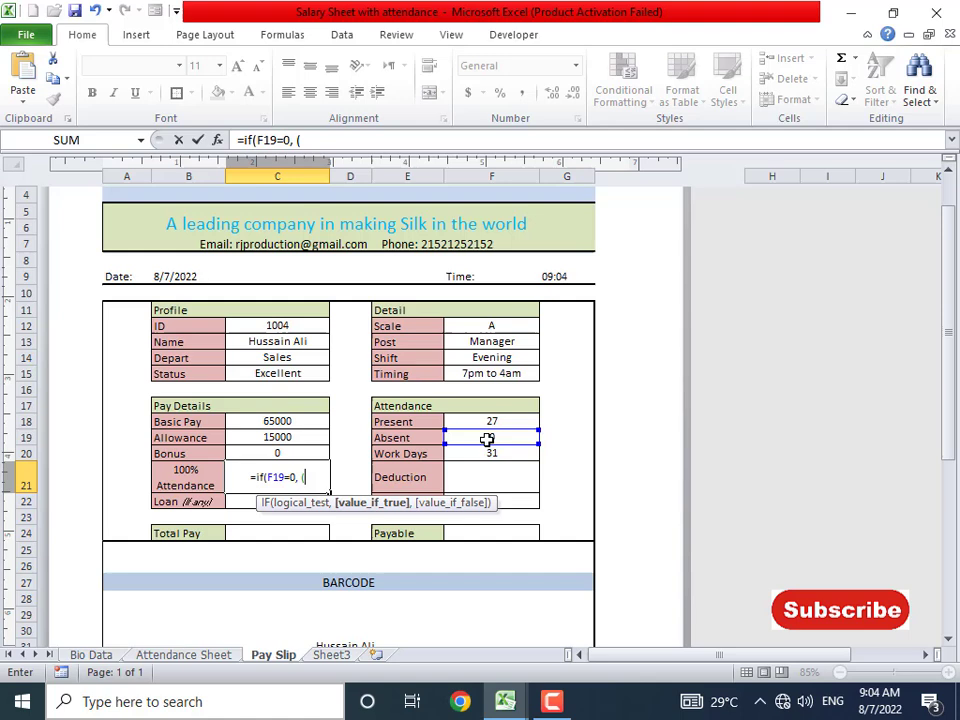
{"action": "left_click", "coordinate": [287, 422]}
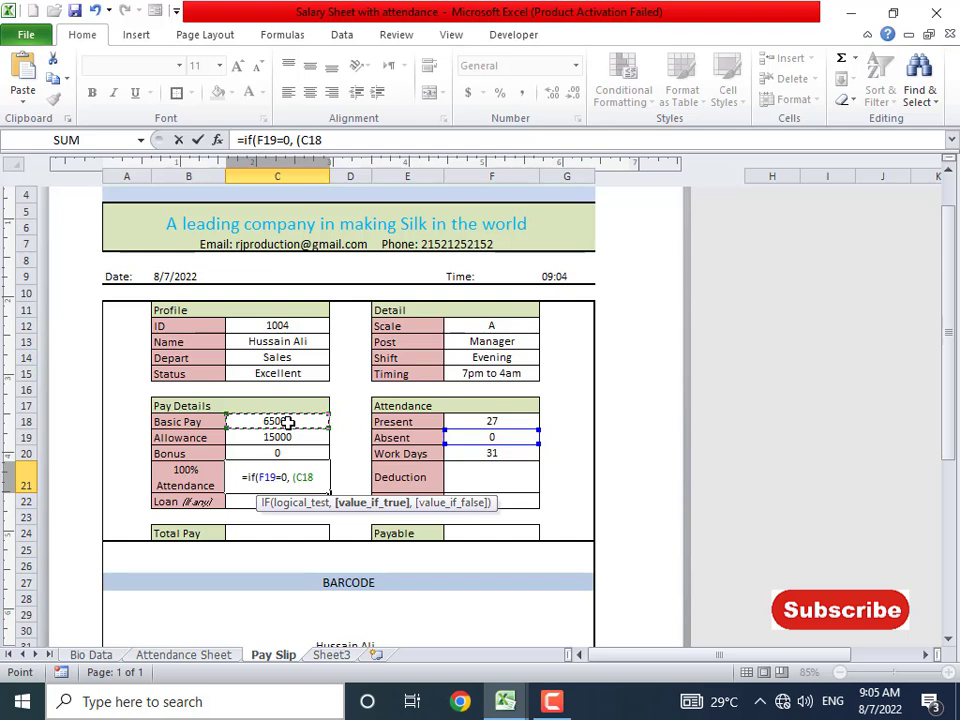
{"action": "type", "text": "/"}
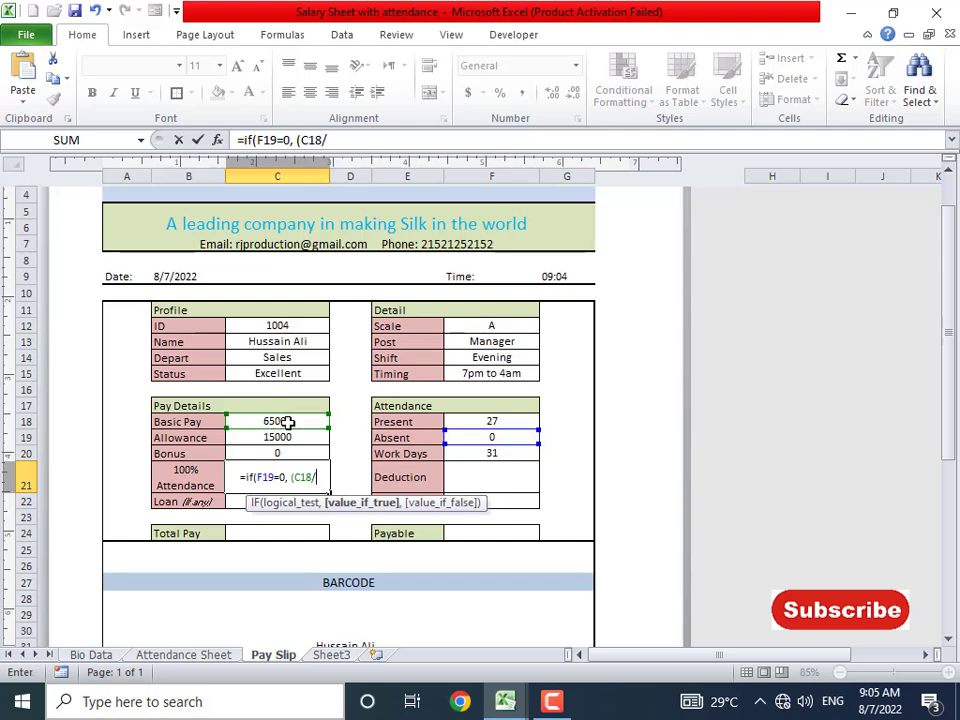
{"action": "left_click", "coordinate": [489, 452]}
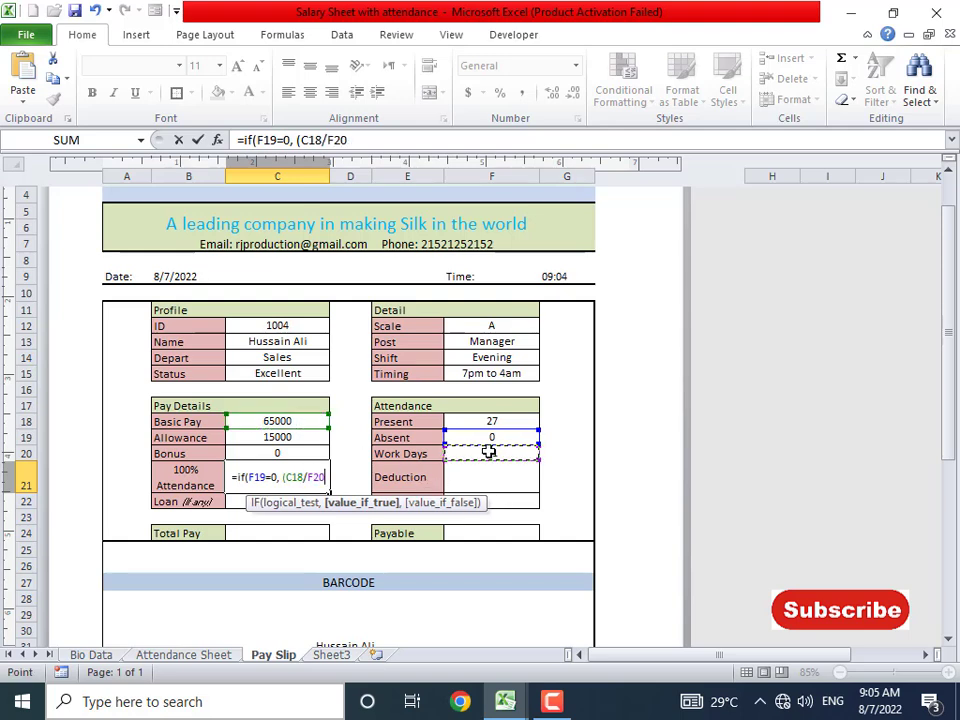
{"action": "type", "text": ")"}
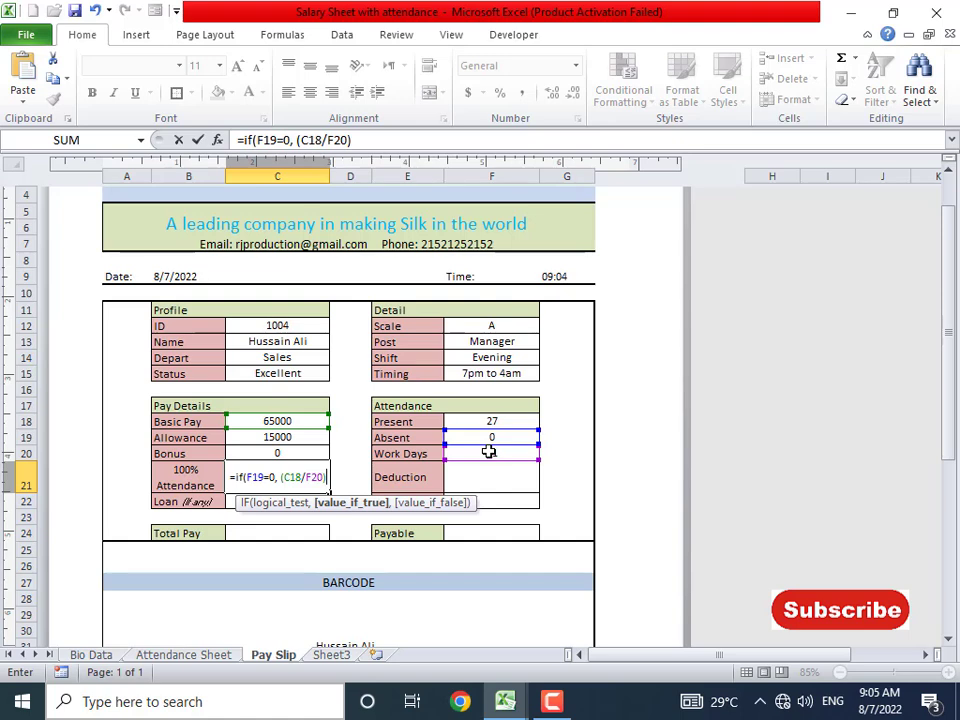
{"action": "type", "text": ", 0)"}
{"action": "key", "text": "Return"}
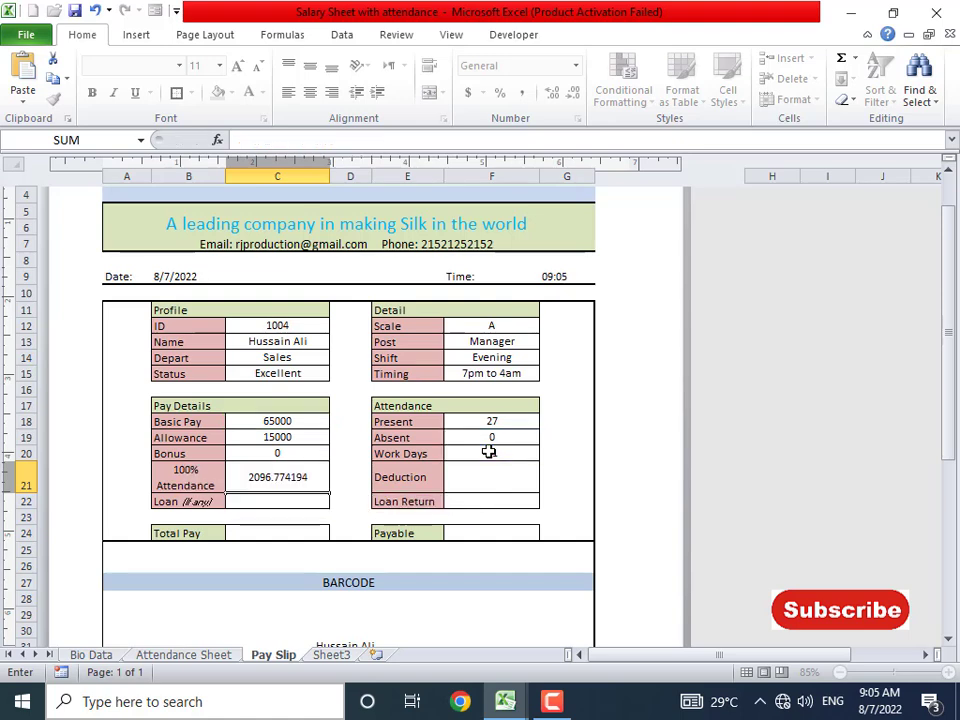
{"action": "key", "text": "Up"}
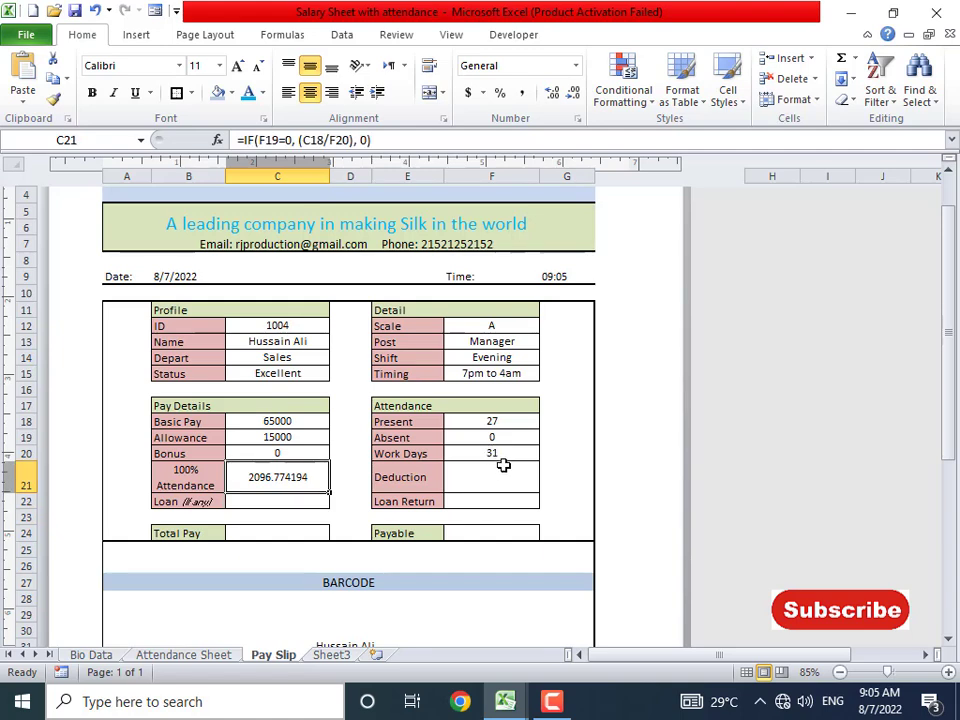
- Wrap the C21 formula in ROUND(...,2) so it shows 2096.77
{"action": "left_click", "coordinate": [486, 440]}
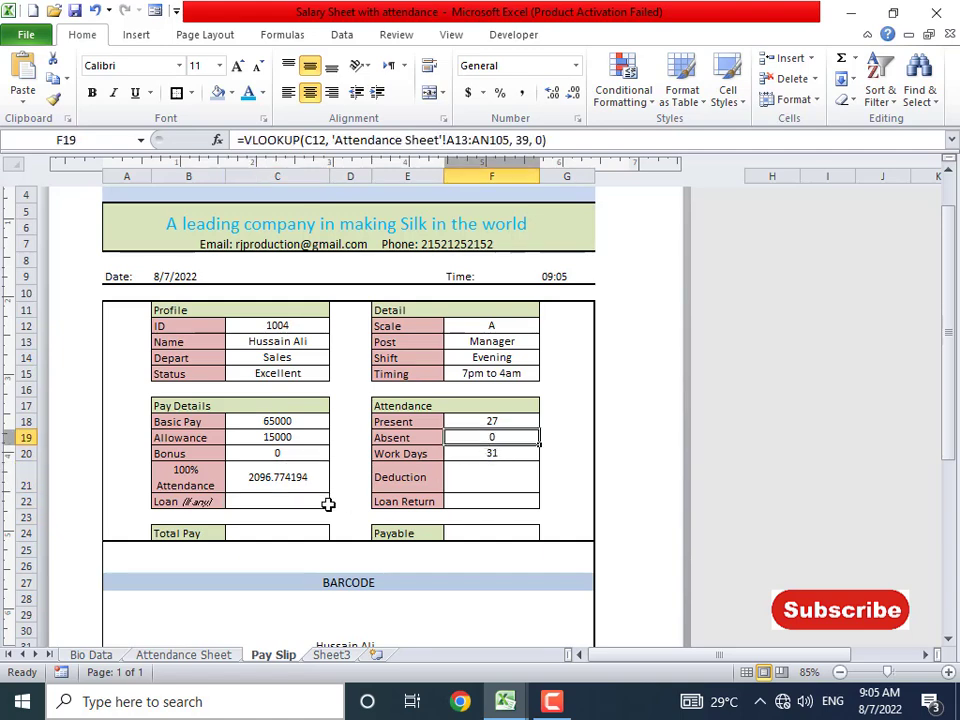
{"action": "left_click", "coordinate": [279, 478]}
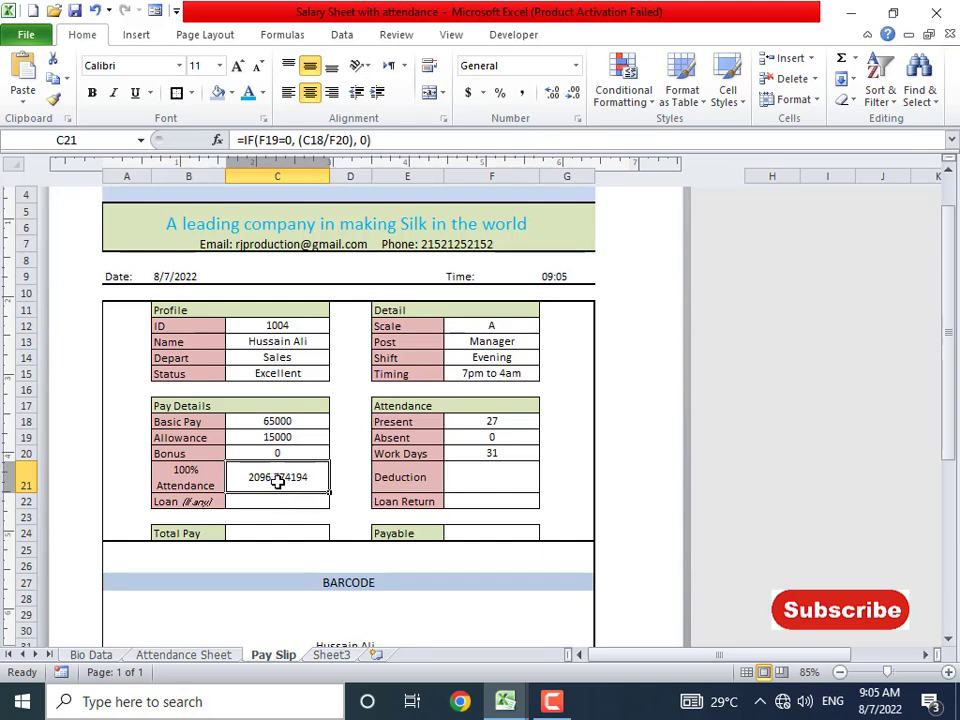
{"action": "left_click", "coordinate": [247, 140]}
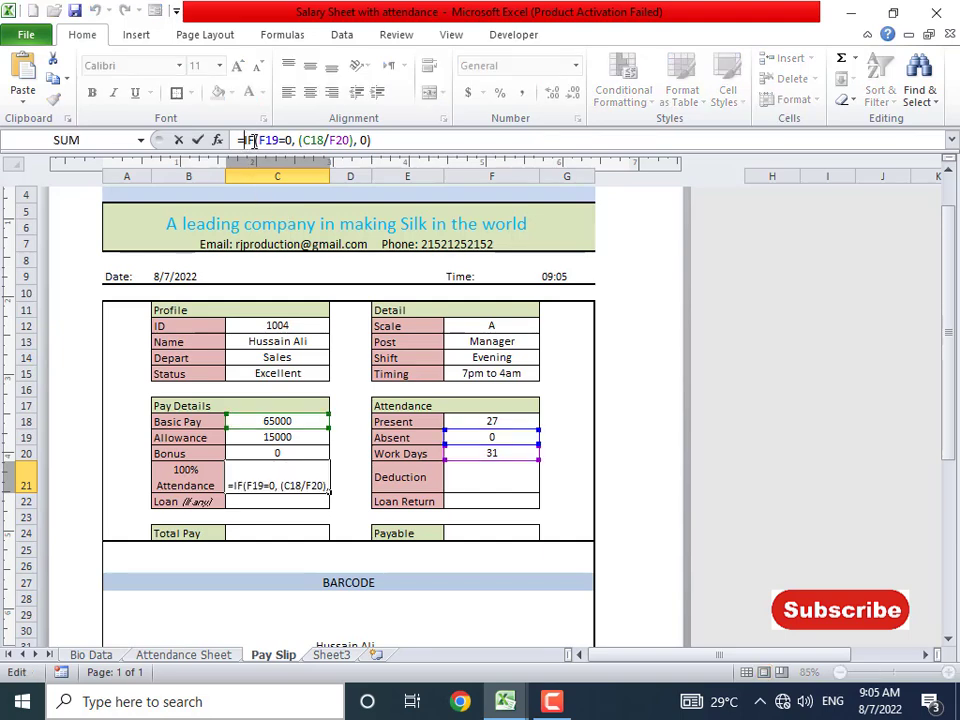
{"action": "type", "text": "round("}
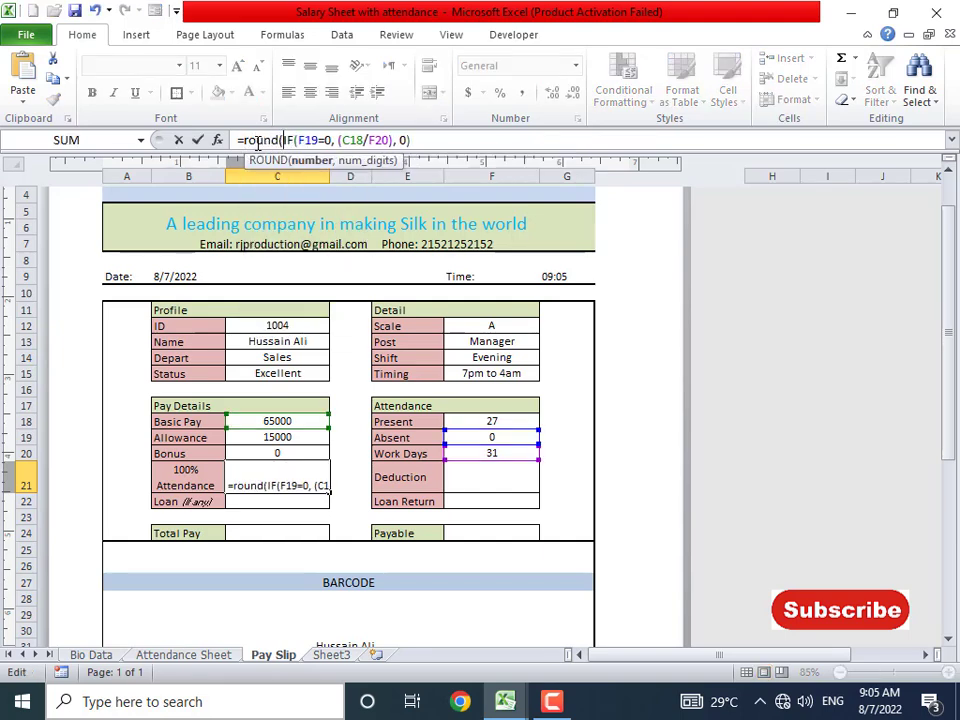
{"action": "key", "text": "End"}
{"action": "type", "text": ","}
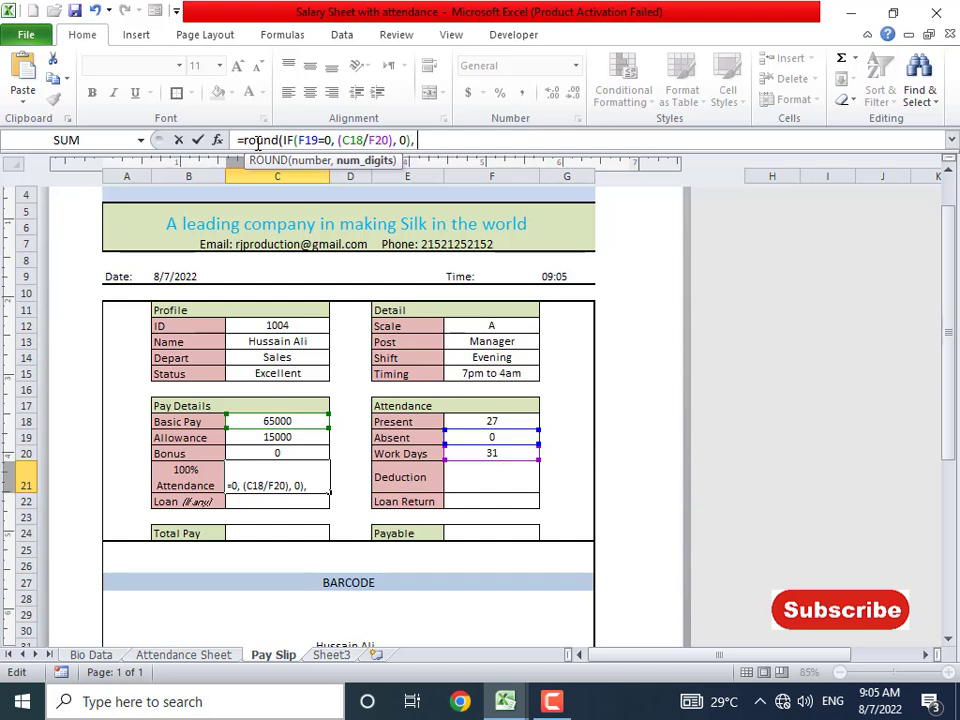
{"action": "type", "text": " 2)"}
{"action": "key", "text": "Return"}
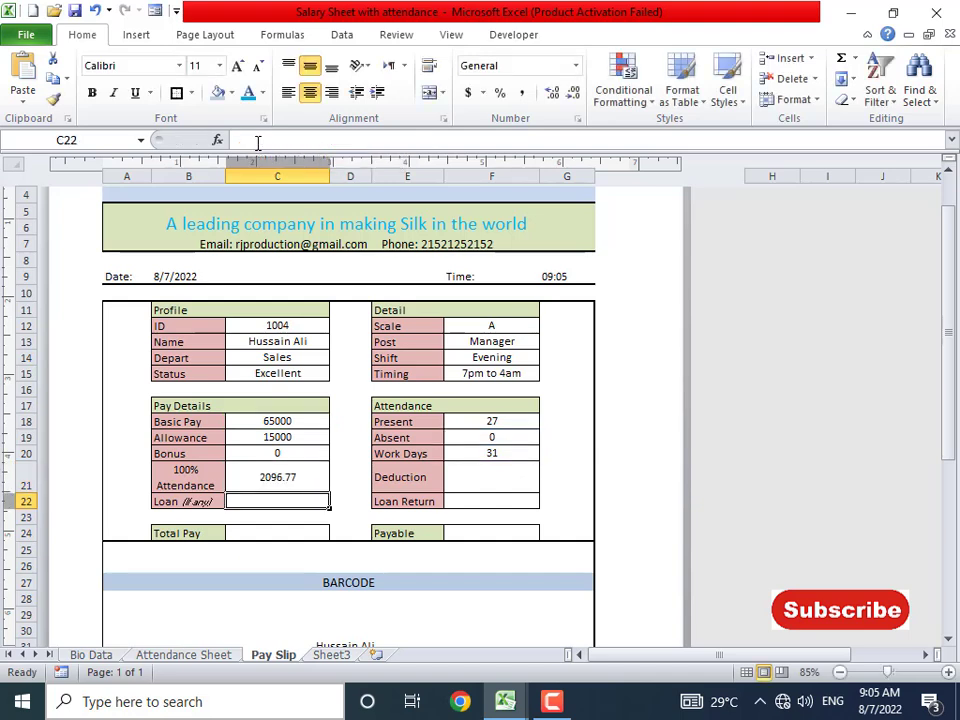
{"action": "key", "text": "Up"}
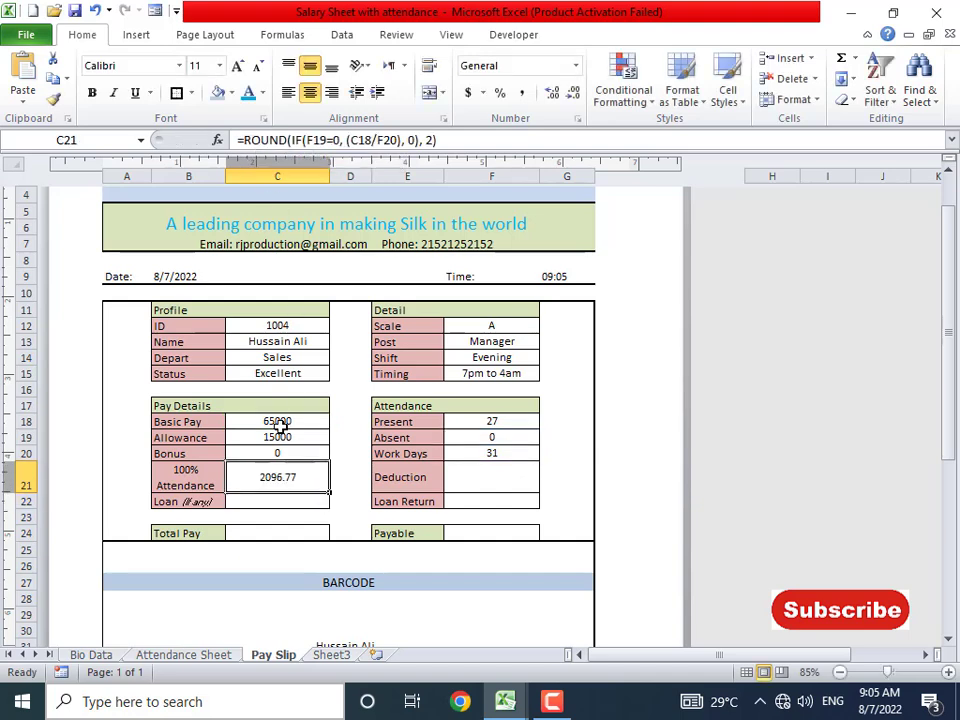
{"action": "left_click_drag", "start_coordinate": [280, 425], "coordinate": [278, 476]}
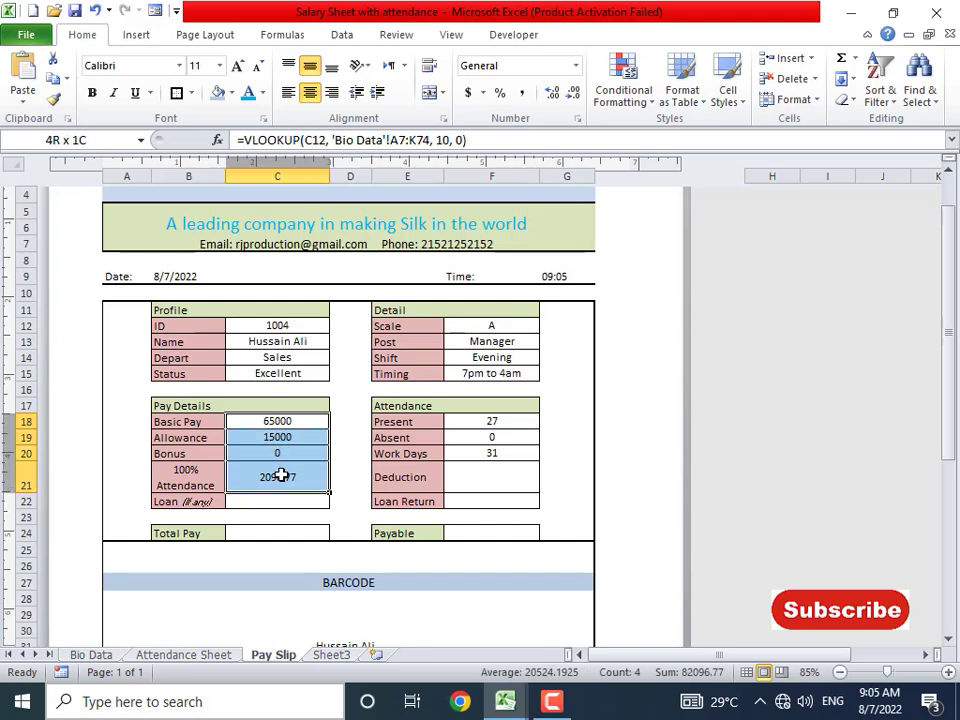
- Fill the Pay Details values C18:C21 with a light yellow from More Colors
{"action": "left_click", "coordinate": [231, 93]}
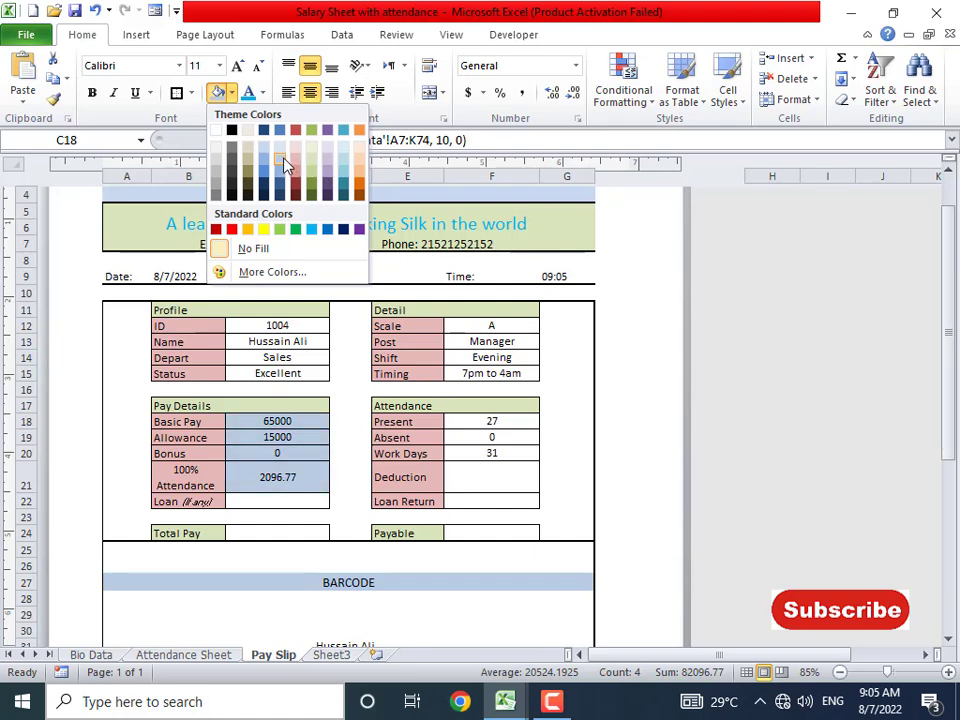
{"action": "left_click", "coordinate": [272, 272]}
{"action": "left_click", "coordinate": [336, 228]}
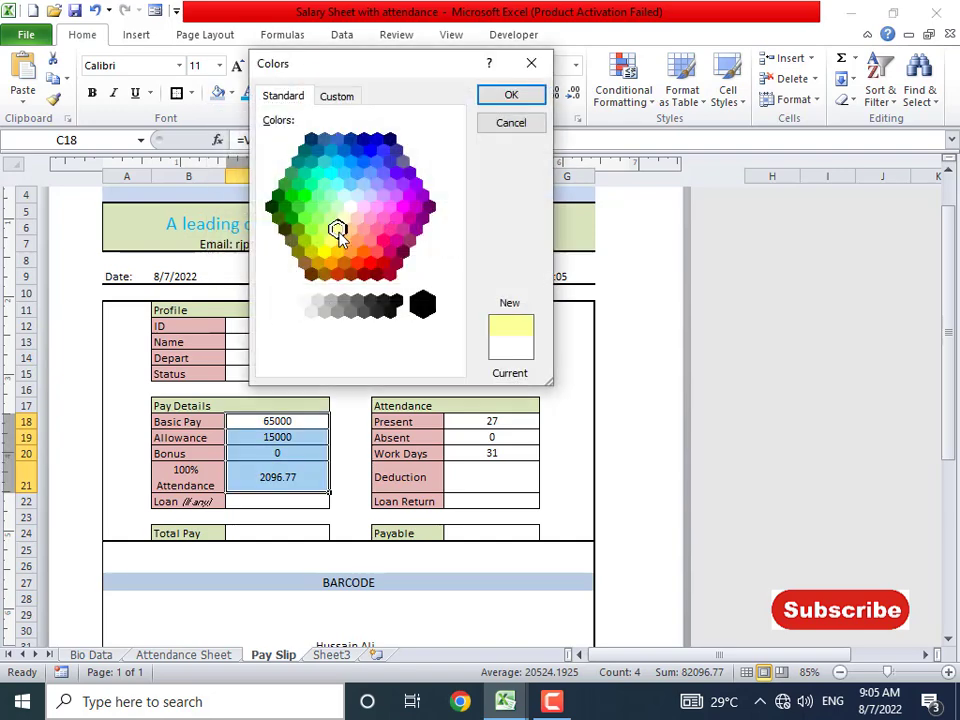
{"action": "left_click", "coordinate": [510, 95]}
{"action": "left_click", "coordinate": [317, 388]}
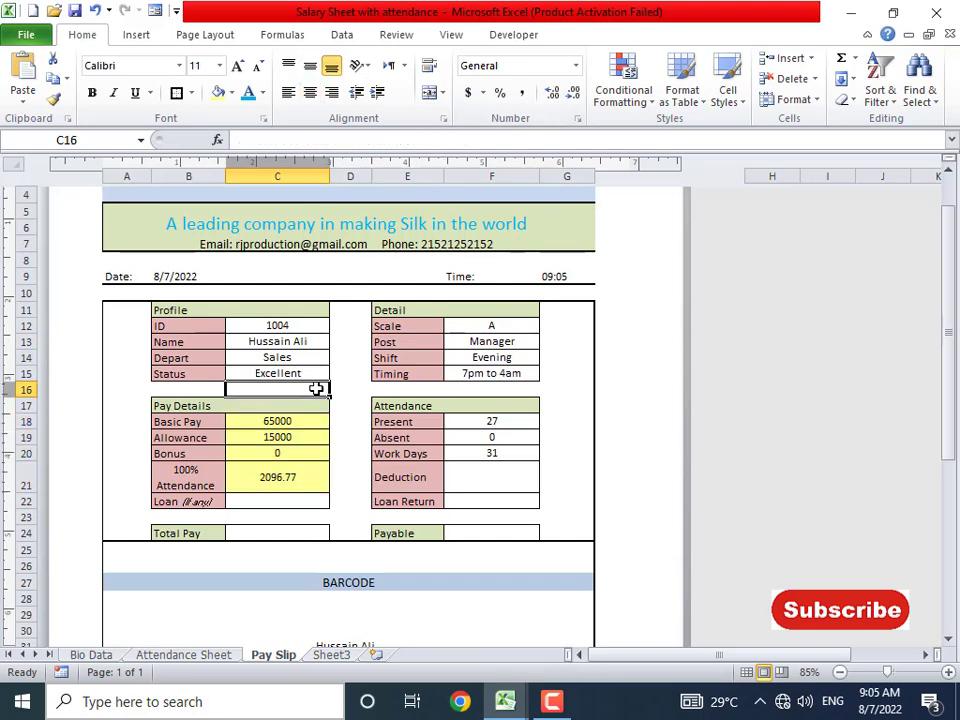
- Apply the same light yellow fill to C12:C15, F12:F15 and F18:F21
{"action": "left_click_drag", "start_coordinate": [311, 330], "coordinate": [305, 371]}
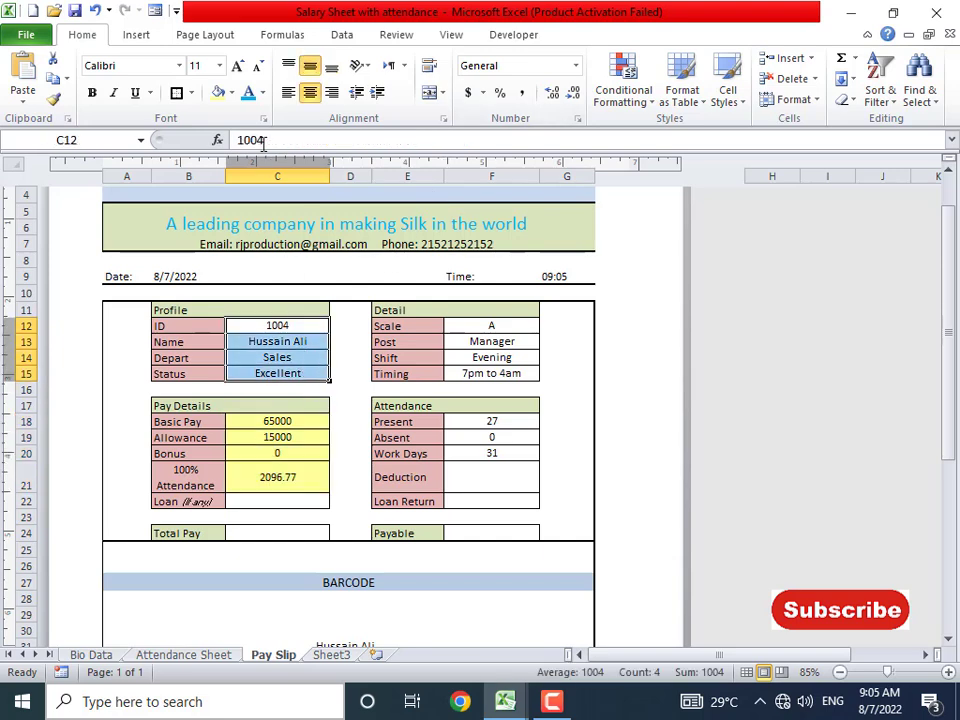
{"action": "left_click", "coordinate": [218, 92]}
{"action": "left_click_drag", "start_coordinate": [472, 332], "coordinate": [470, 373]}
{"action": "left_click", "coordinate": [221, 97]}
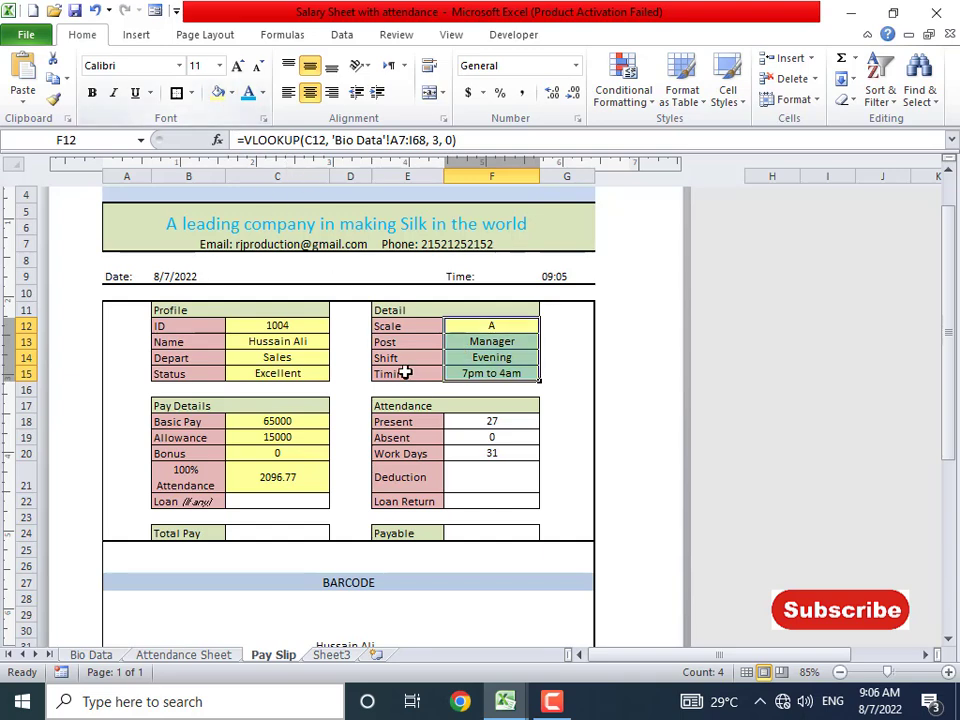
{"action": "left_click_drag", "start_coordinate": [489, 424], "coordinate": [490, 465]}
{"action": "left_click", "coordinate": [219, 93]}
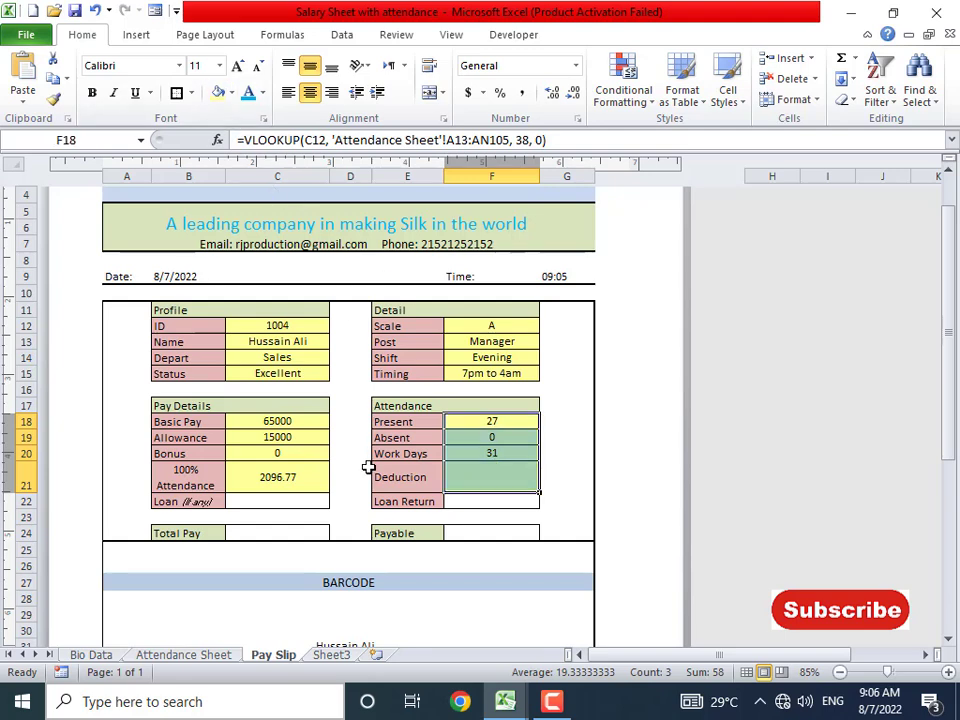
{"action": "left_click", "coordinate": [292, 498]}
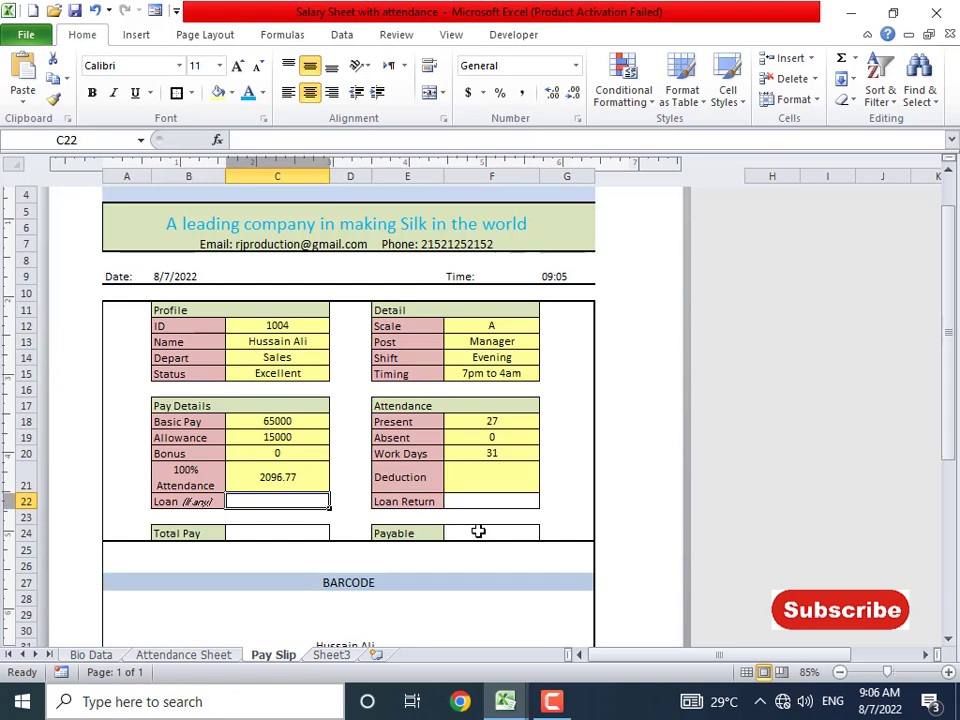
- Begin the Deduction formula in F21 as =if(F19>0, (C18/F20), left uncommitted
{"action": "left_click", "coordinate": [501, 480]}
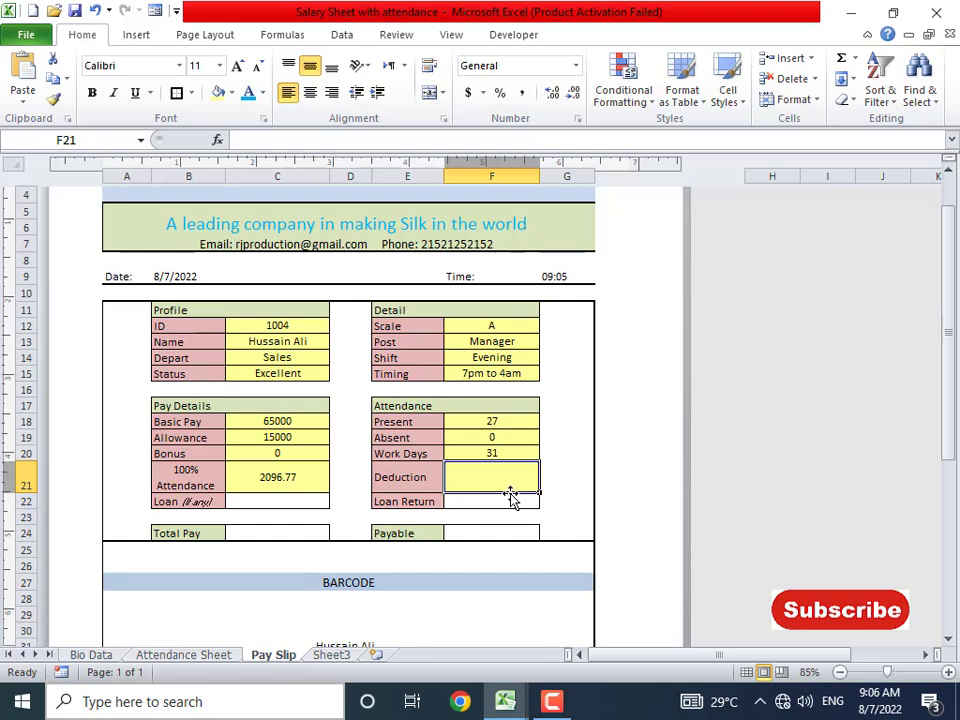
{"action": "type", "text": "=if("}
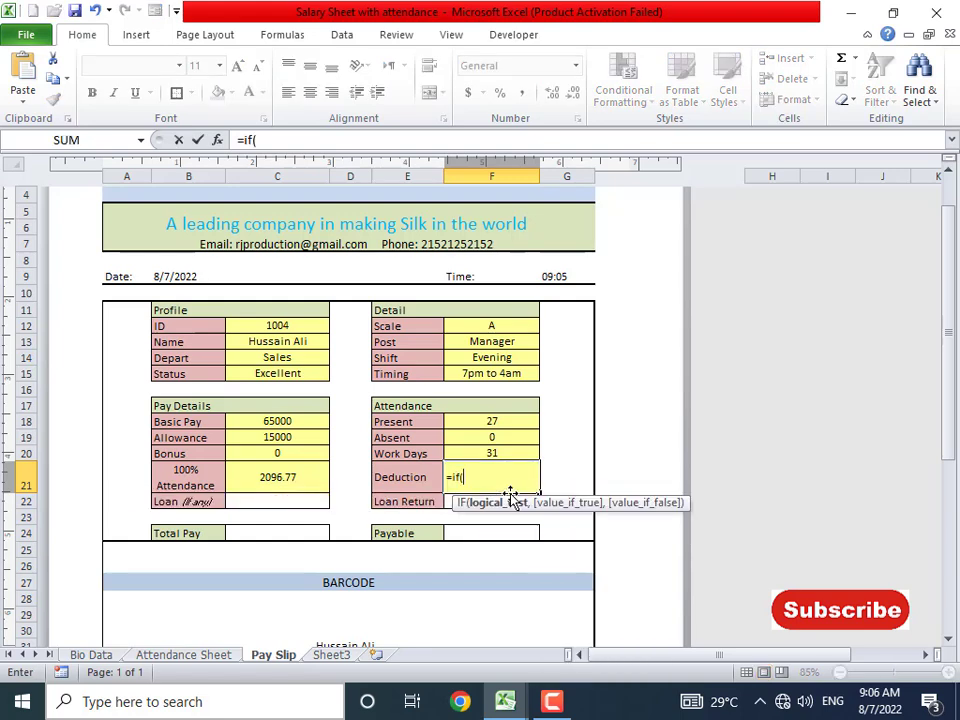
{"action": "key", "text": "Up"}
{"action": "key", "text": "Up"}
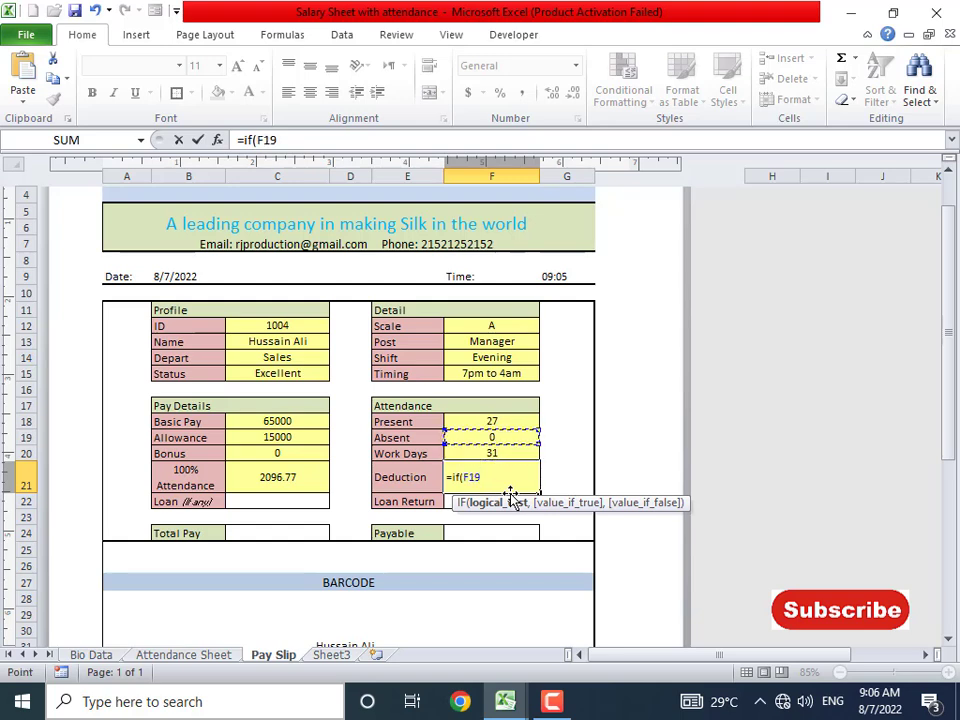
{"action": "type", "text": ">0,"}
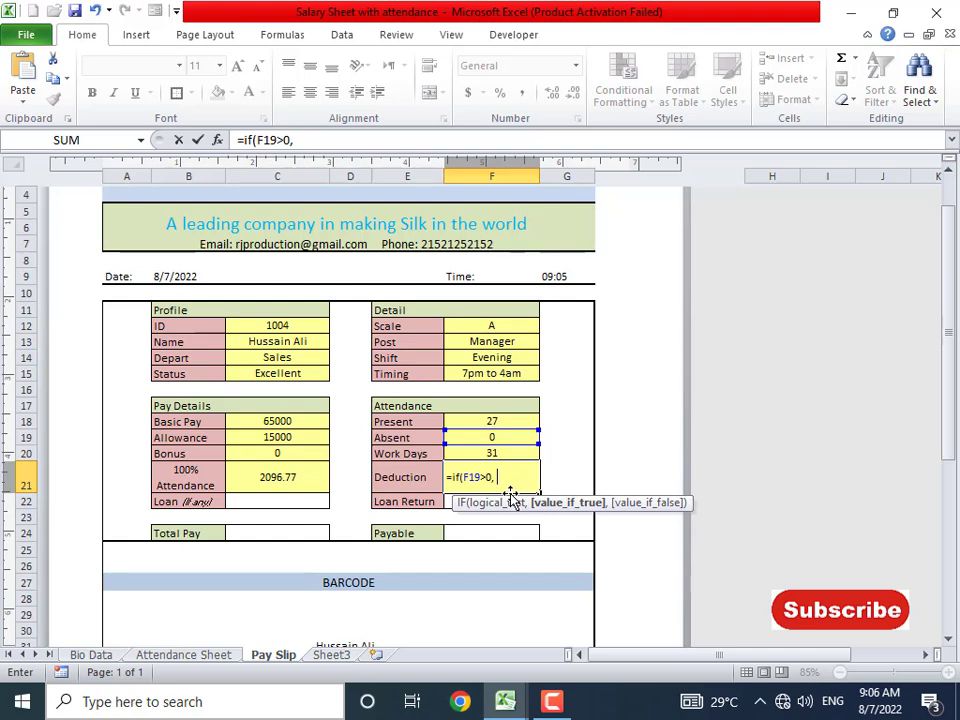
{"action": "type", "text": " ("}
{"action": "left_click", "coordinate": [280, 424]}
{"action": "type", "text": "/"}
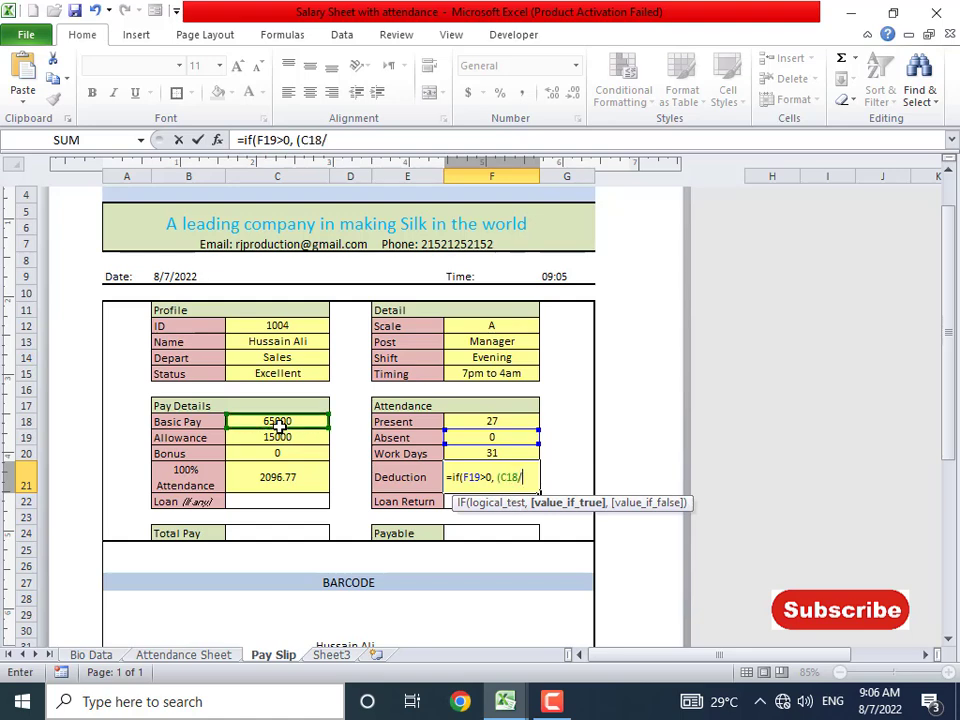
{"action": "left_click", "coordinate": [473, 453]}
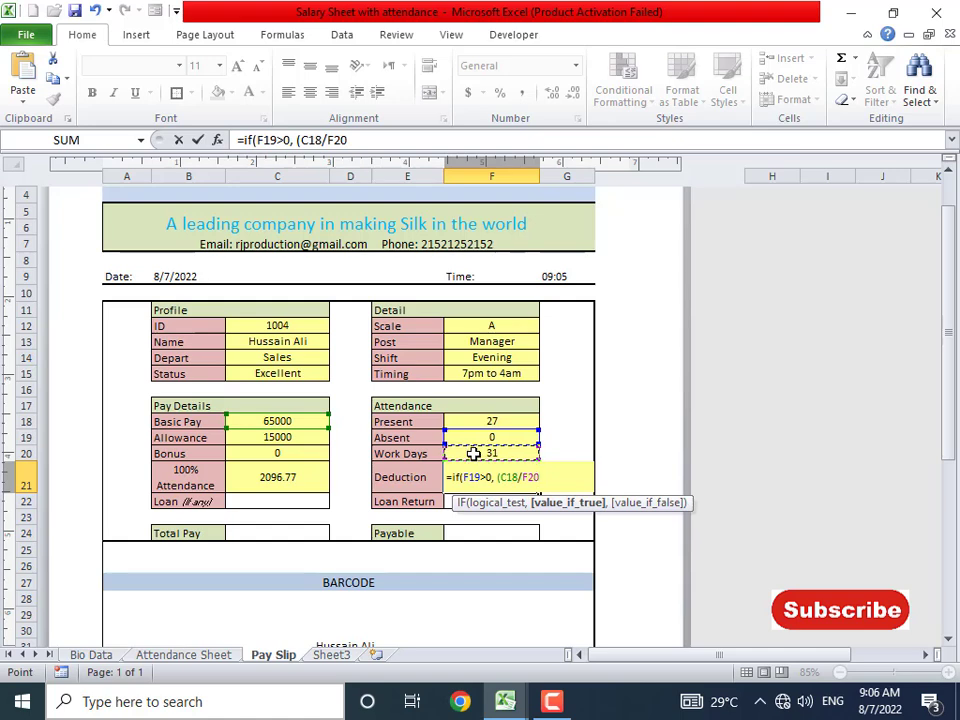
{"action": "type", "text": ")*"}
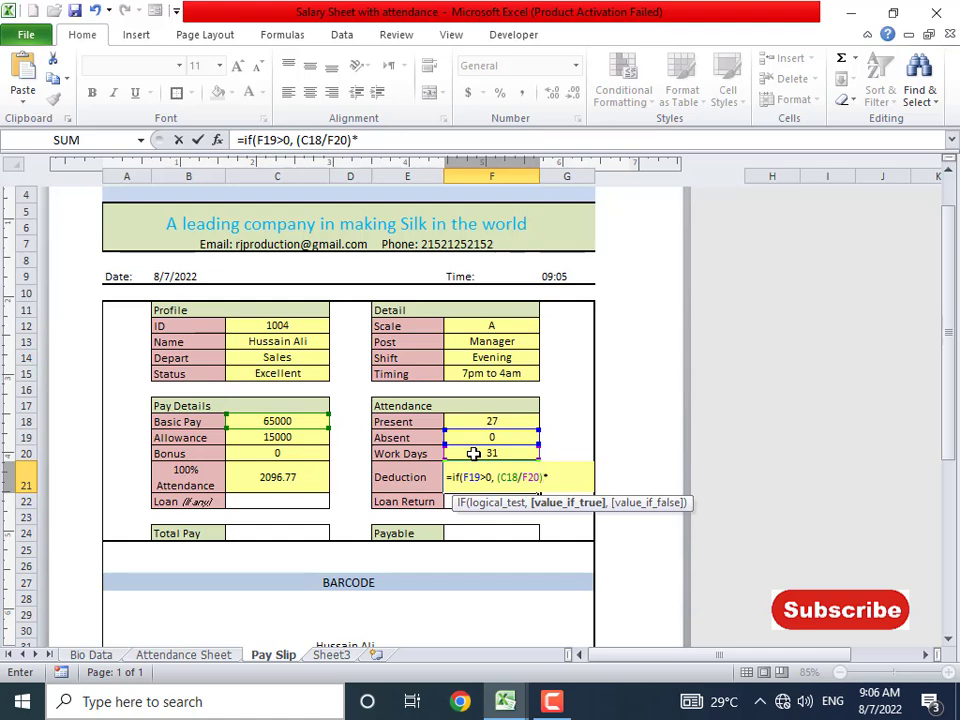
- Complete the Deduction in F21 as =IF(F19>0,(C18/F20)*F19,0) and centre it
{"action": "left_click", "coordinate": [497, 436]}
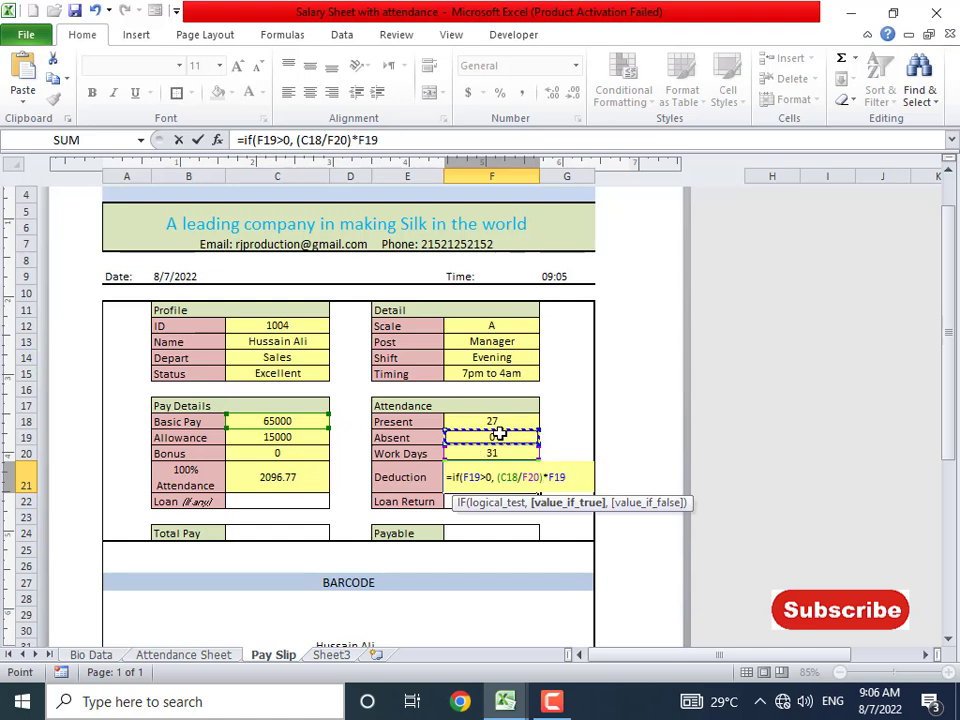
{"action": "type", "text": ","}
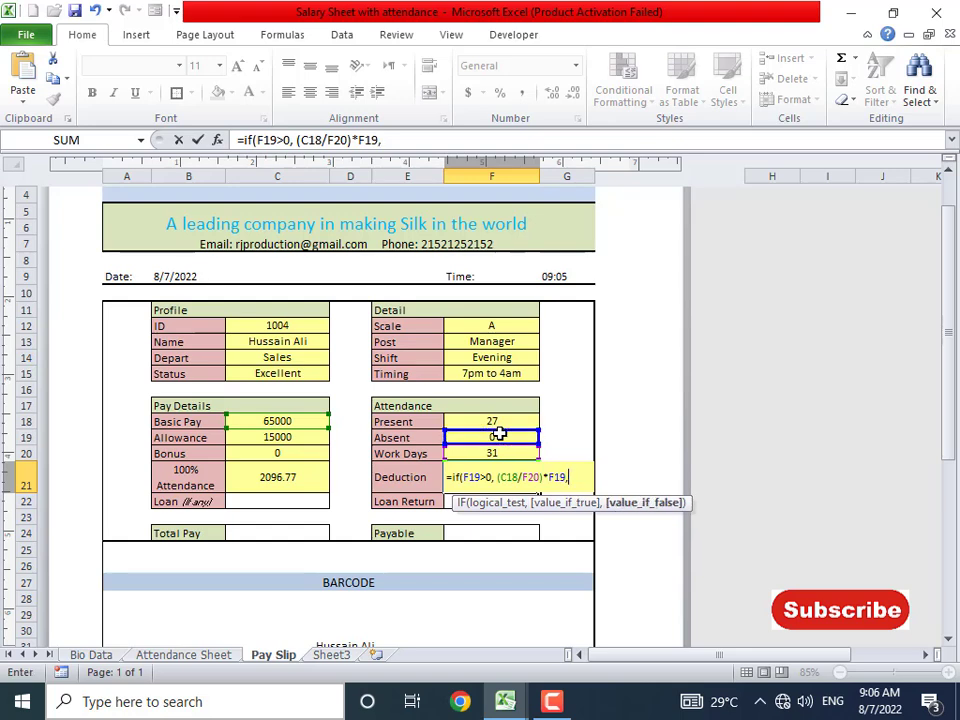
{"action": "type", "text": " 0)"}
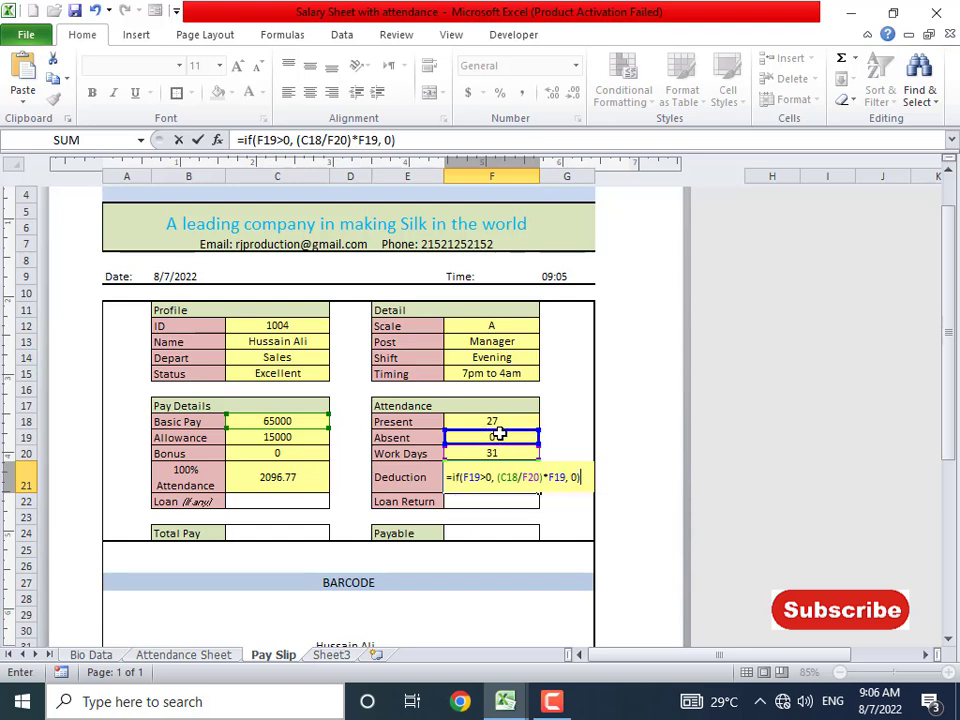
{"action": "key", "text": "Return"}
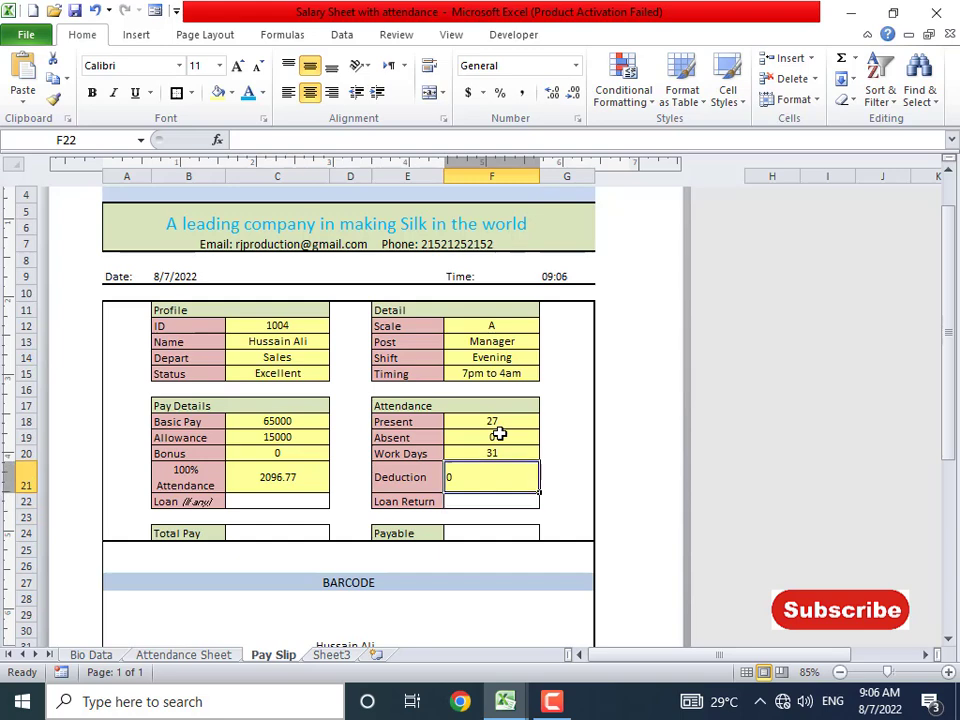
{"action": "key", "text": "Up"}
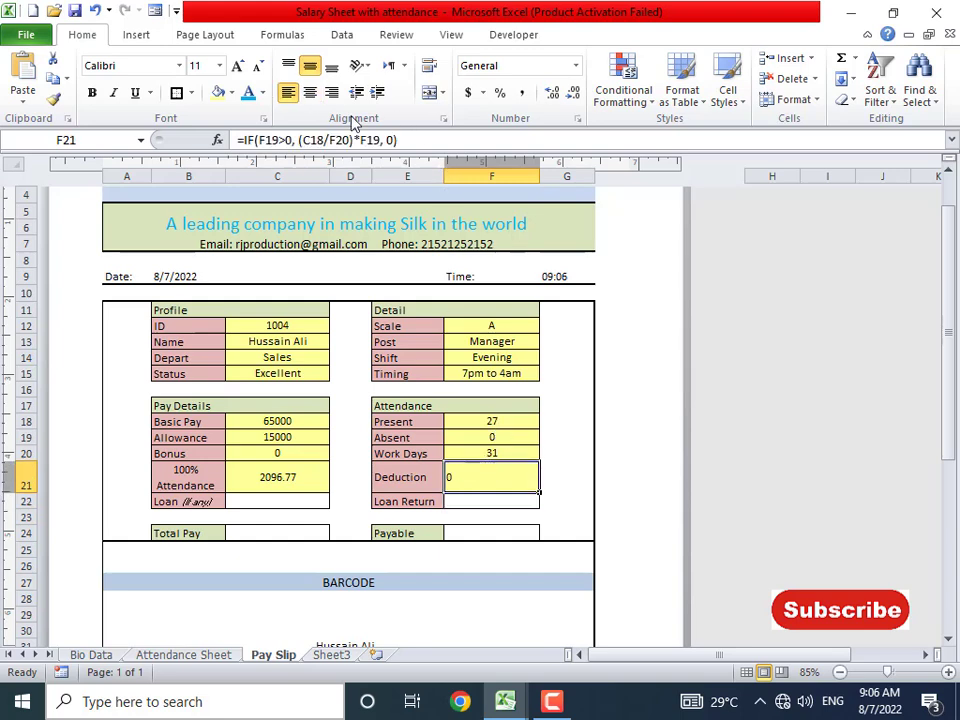
{"action": "left_click", "coordinate": [310, 92]}
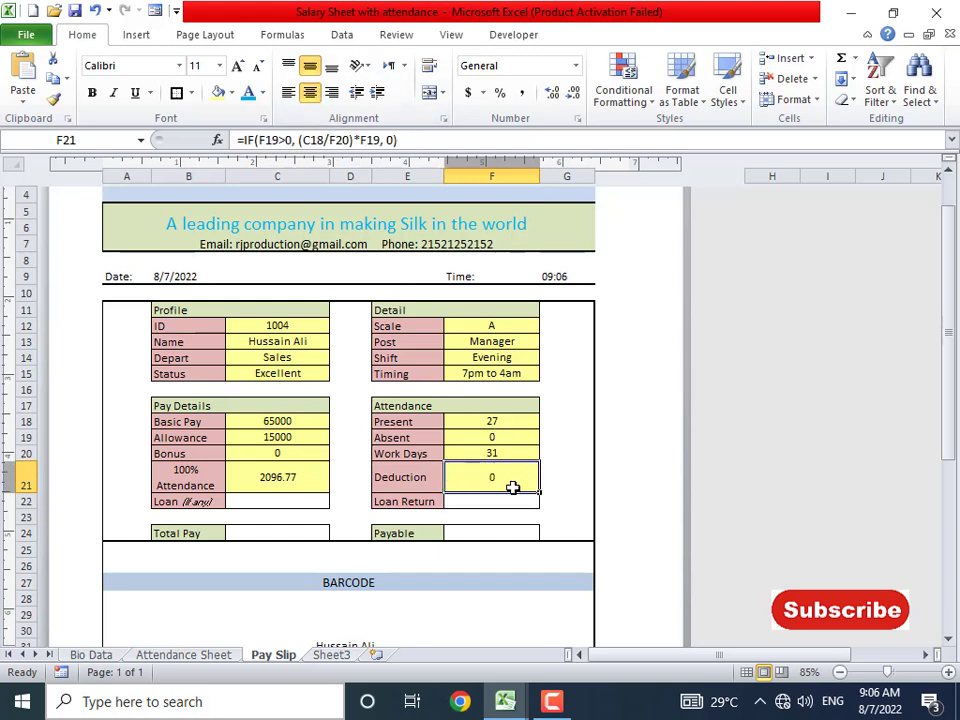
- Test the deduction by entering employee IDs 1005, 1006 and 1007 in C12
{"action": "left_click", "coordinate": [265, 328]}
{"action": "type", "text": "1005"}
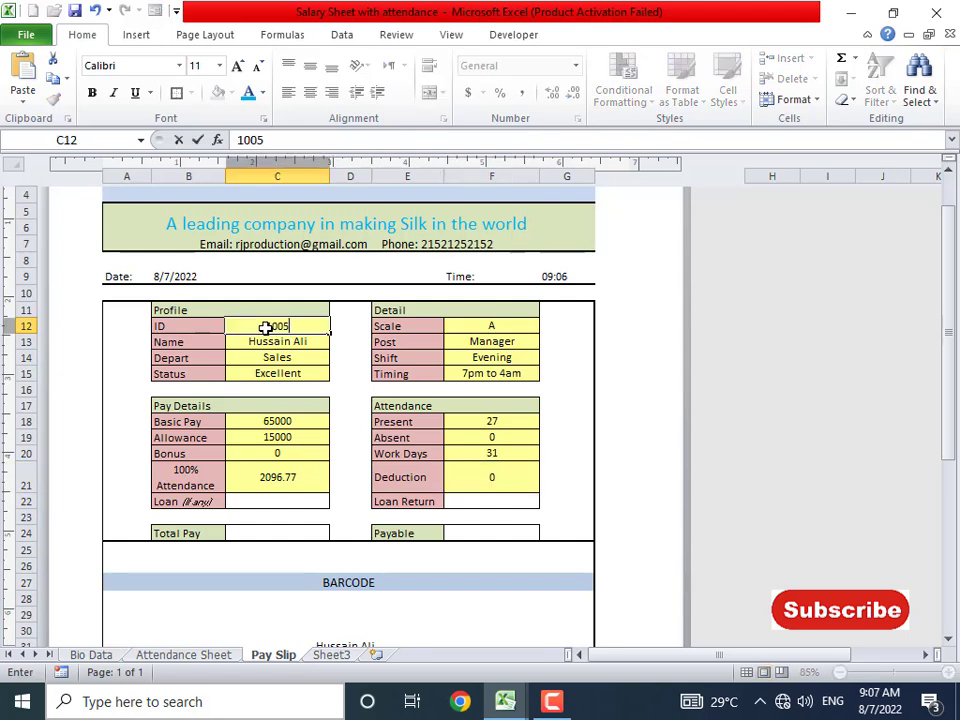
{"action": "key", "text": "Return"}
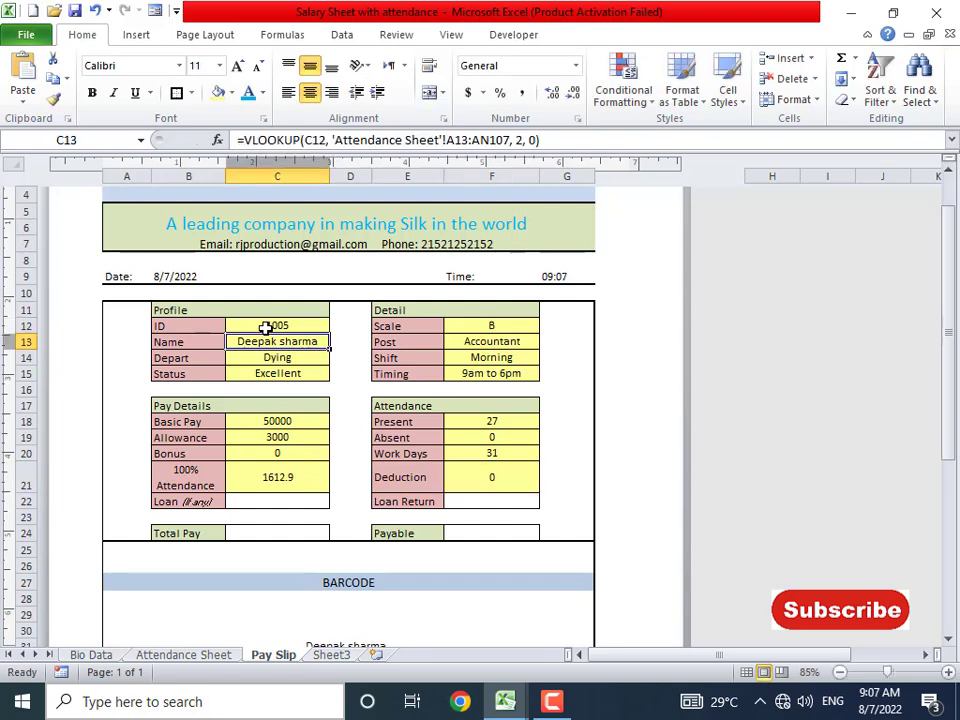
{"action": "left_click", "coordinate": [265, 328]}
{"action": "type", "text": "1006"}
{"action": "key", "text": "Return"}
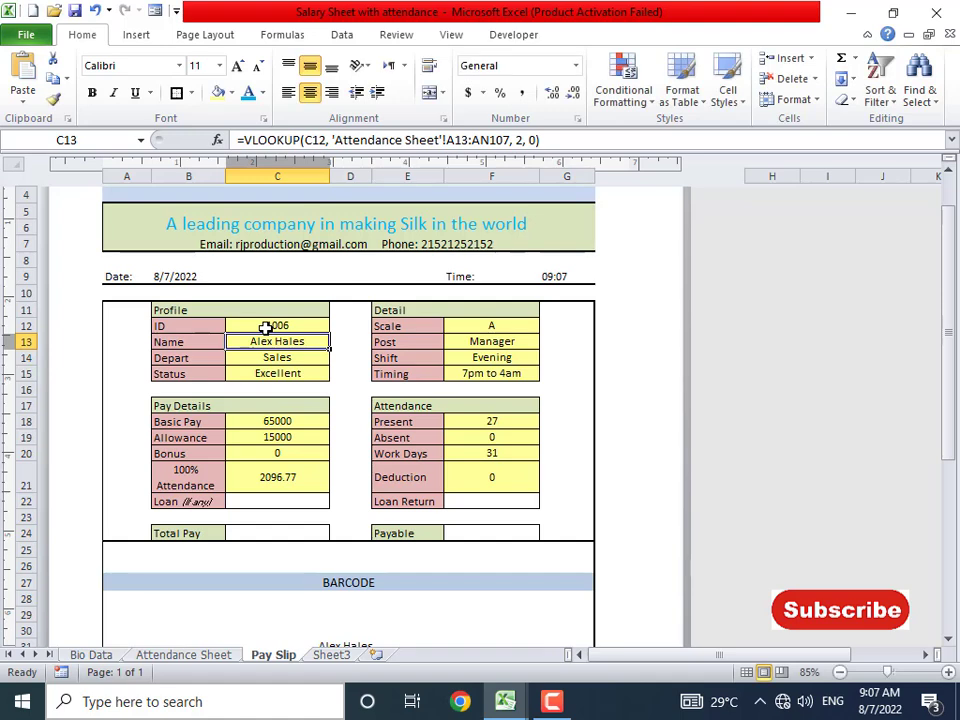
{"action": "left_click", "coordinate": [265, 328]}
{"action": "type", "text": "1007"}
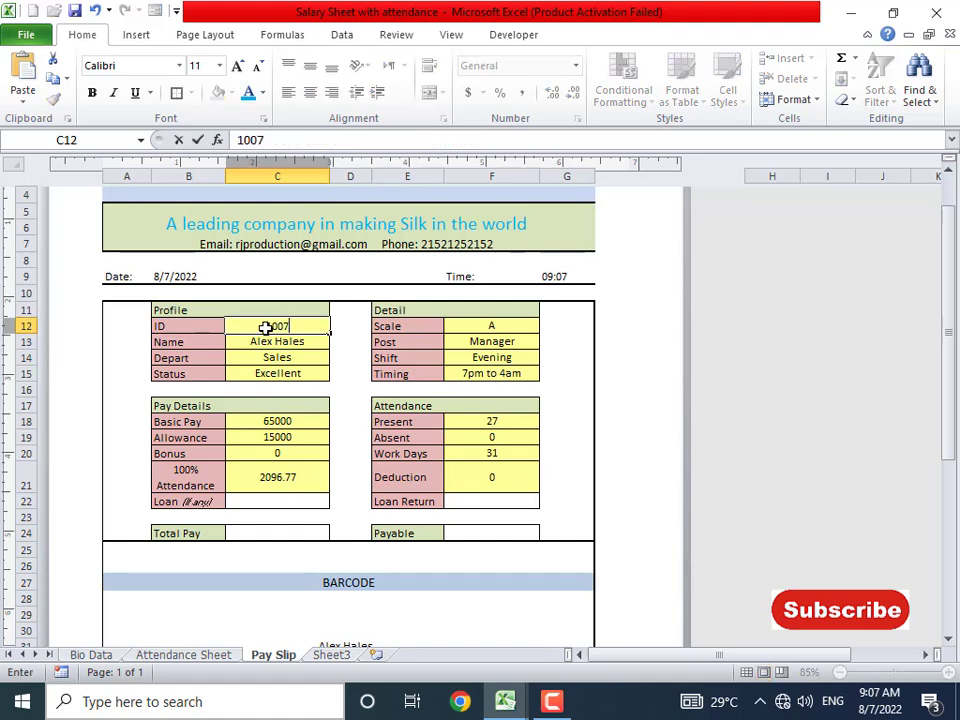
{"action": "key", "text": "Return"}
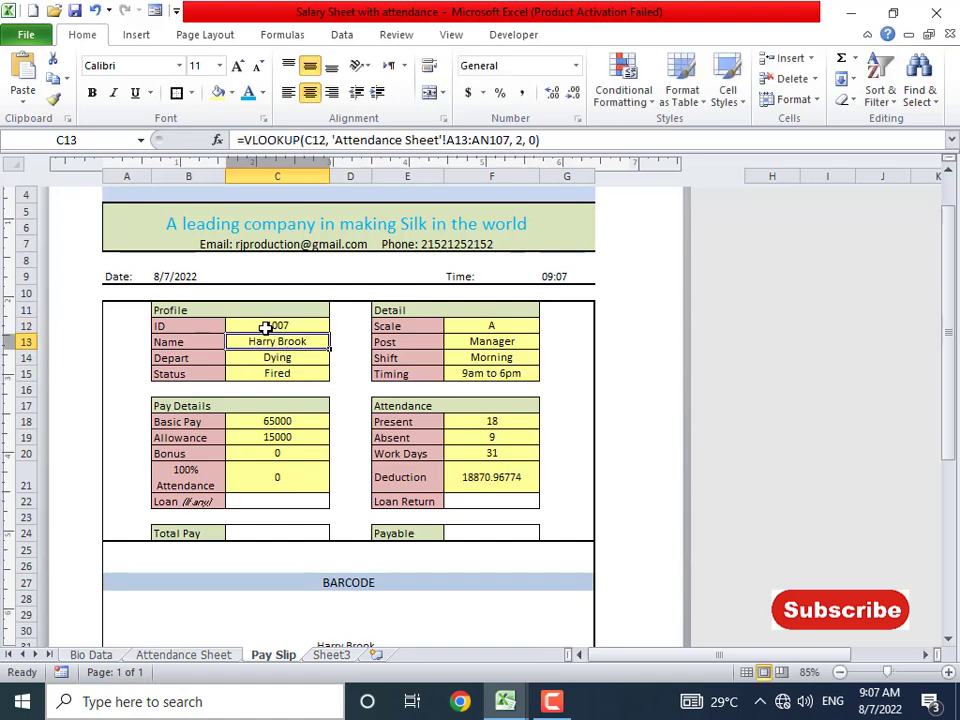
{"action": "left_click", "coordinate": [493, 438]}
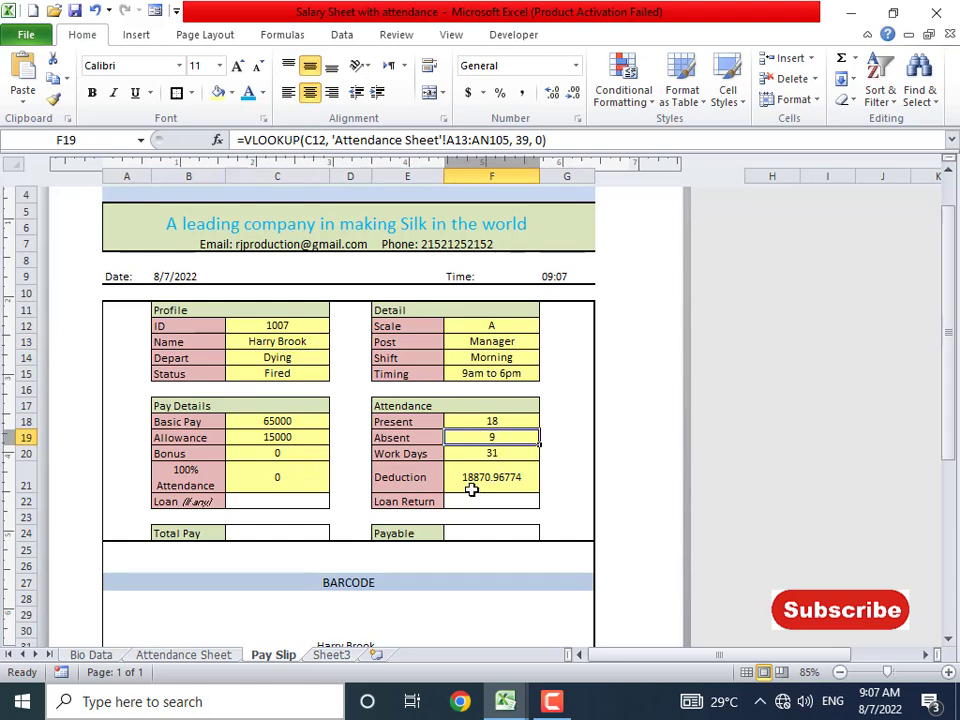
{"action": "left_click", "coordinate": [475, 482]}
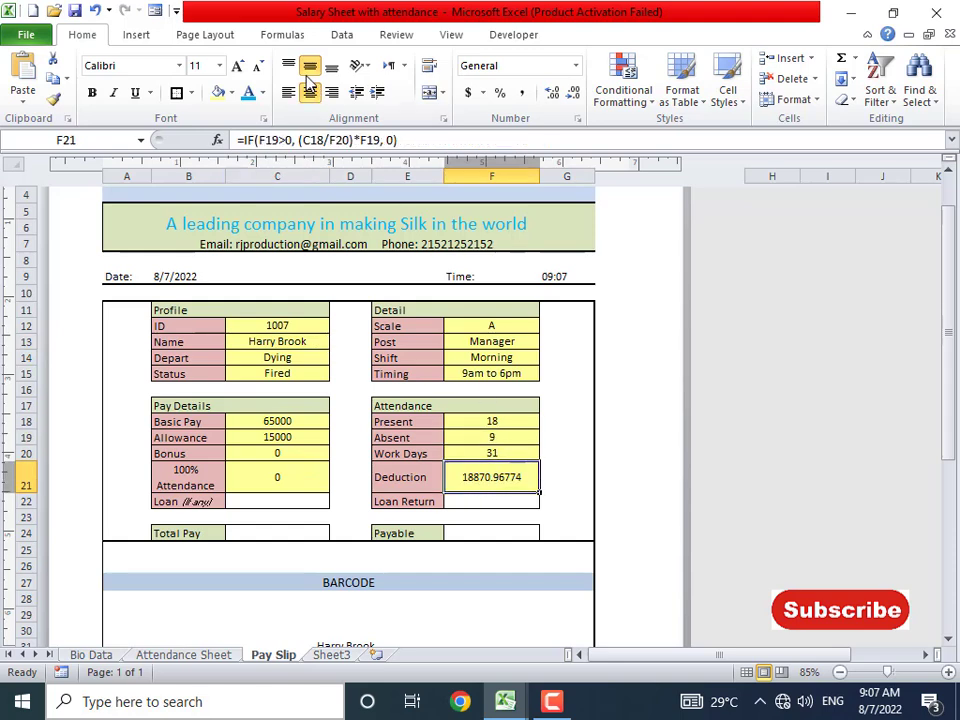
- Wrap the Deduction formula in ROUND to 2 decimals, giving 18870.97
{"action": "left_click", "coordinate": [254, 140]}
{"action": "type", "text": "round"}
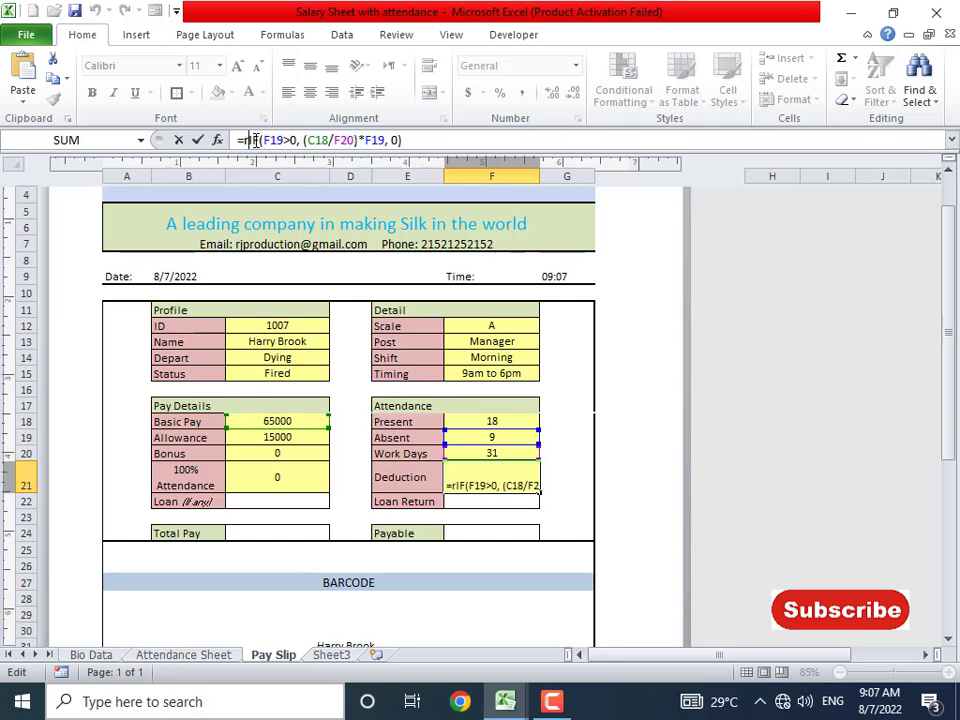
{"action": "type", "text": "("}
{"action": "key", "text": "End"}
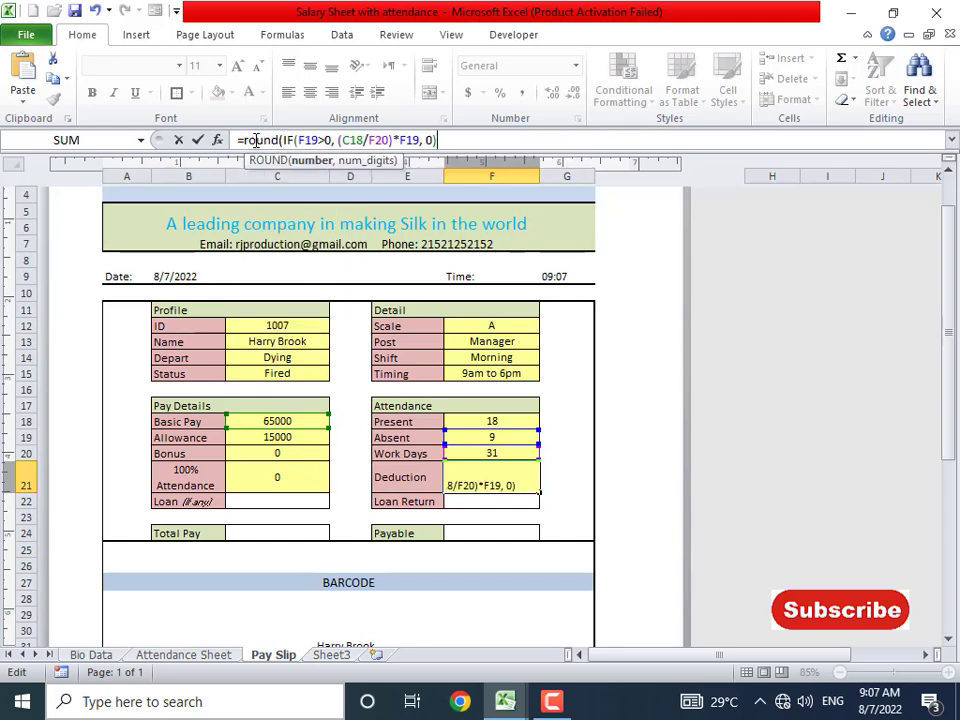
{"action": "type", "text": ", 0"}
{"action": "key", "text": "BackSpace"}
{"action": "key", "text": "BackSpace"}
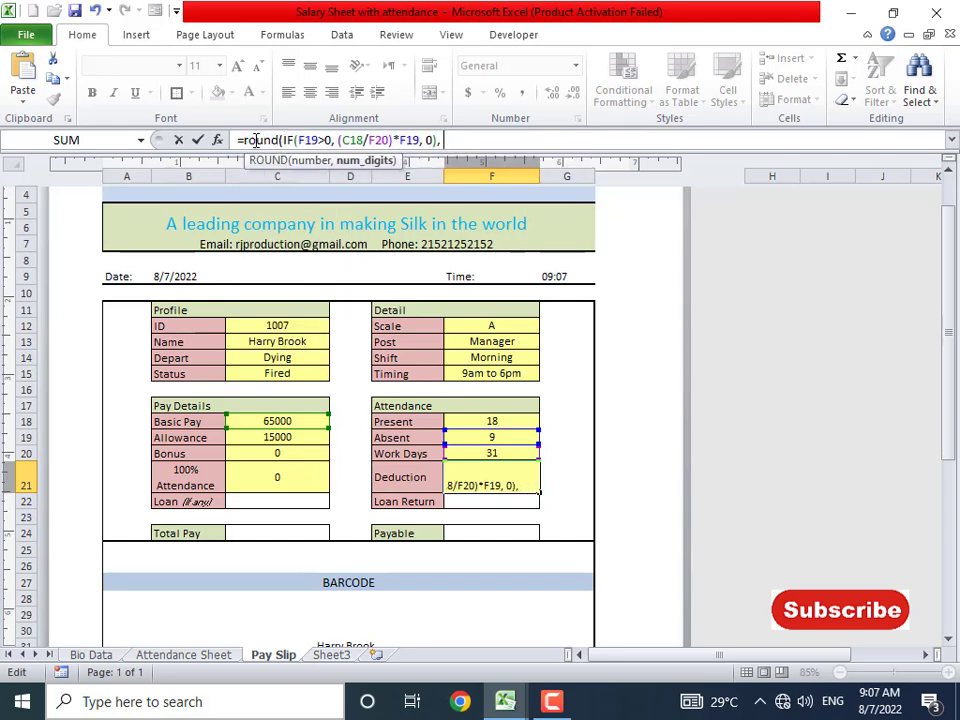
{"action": "type", "text": "2,"}
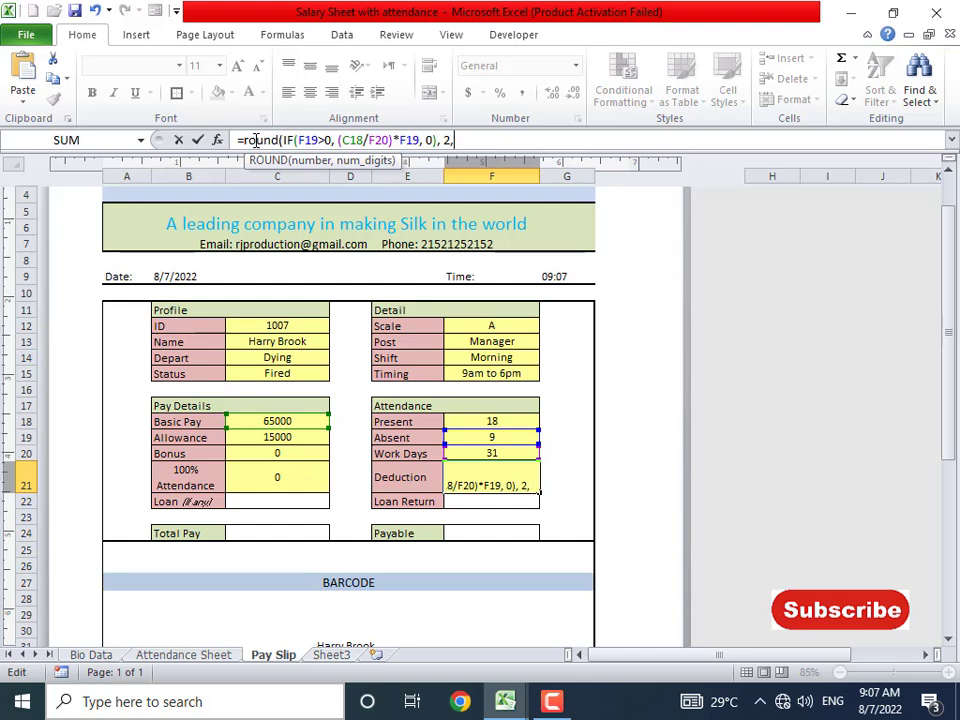
{"action": "key", "text": "BackSpace"}
{"action": "key", "text": "Return"}
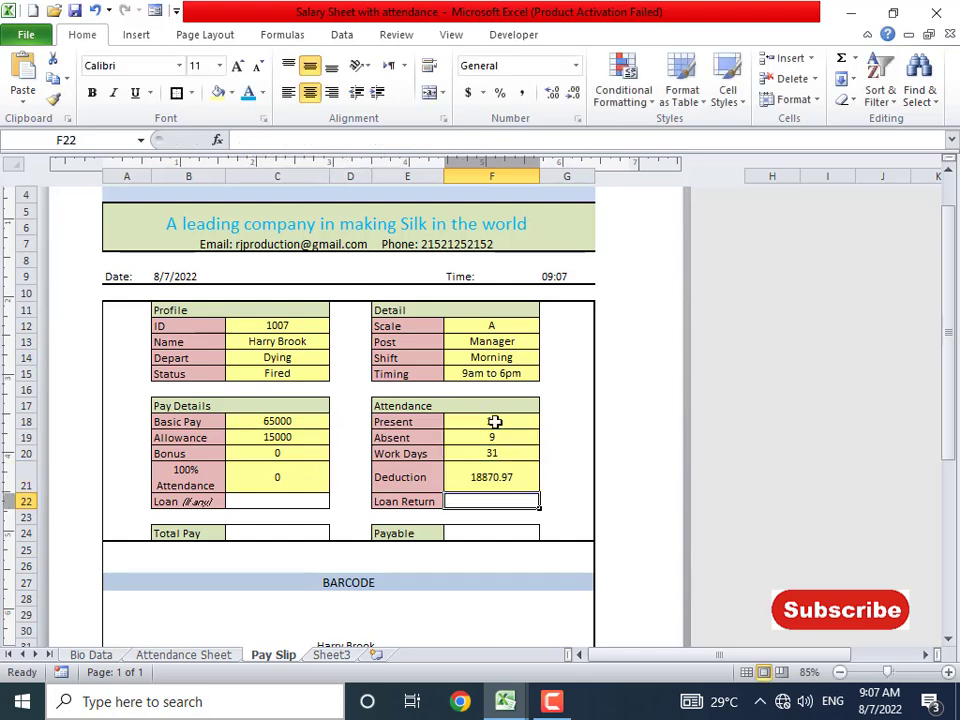
- Make the Bonus formula in C20 return blank ("") instead of 0
{"action": "left_click", "coordinate": [313, 482]}
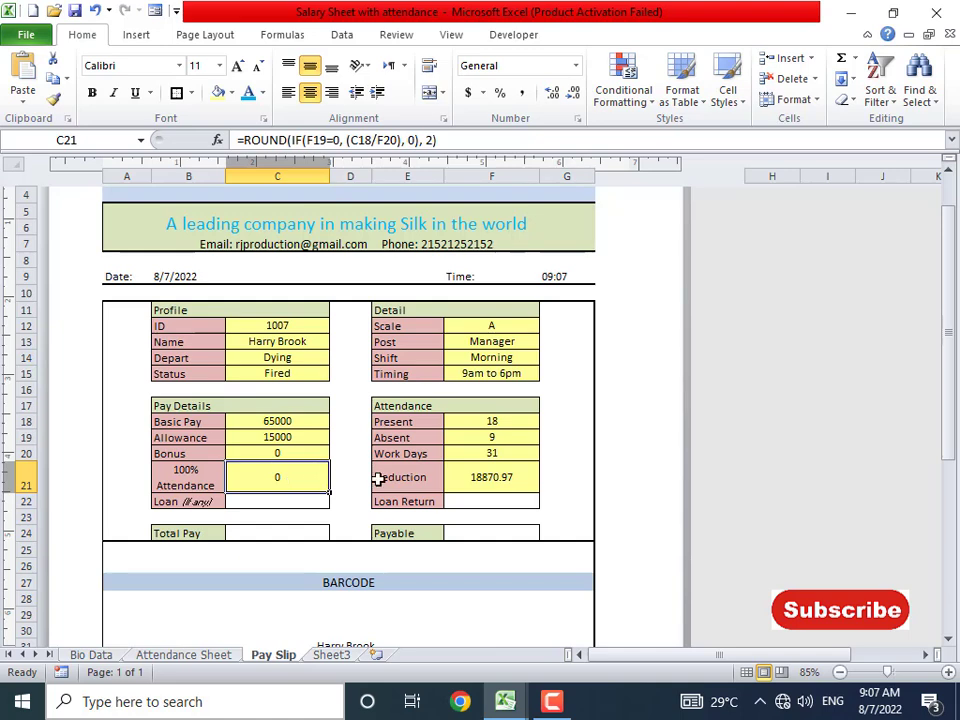
{"action": "left_click", "coordinate": [288, 452]}
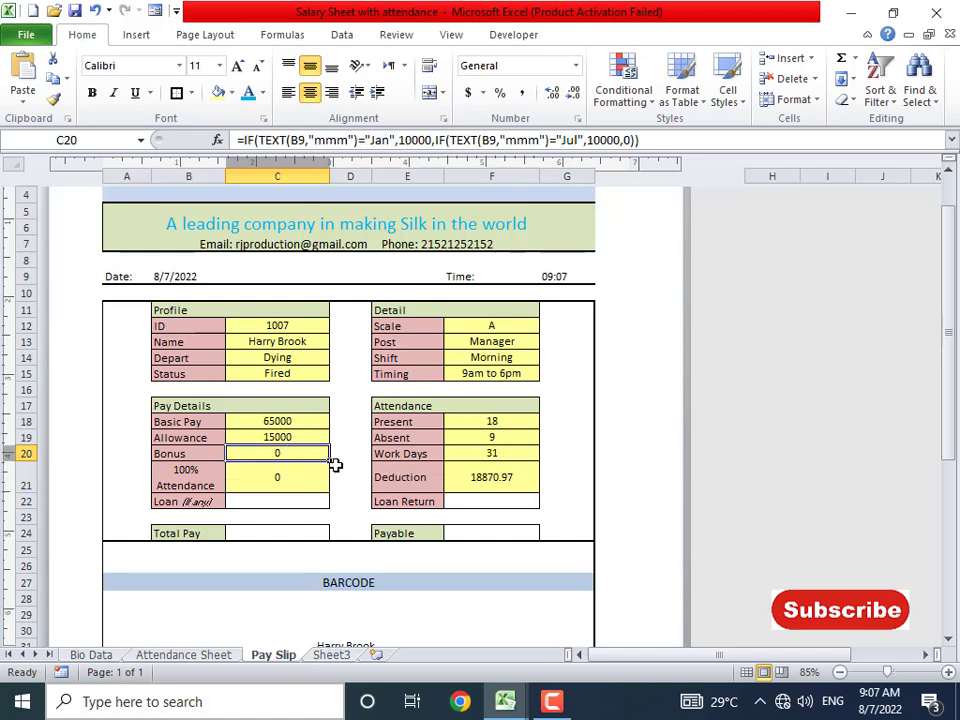
{"action": "double_click", "coordinate": [624, 141]}
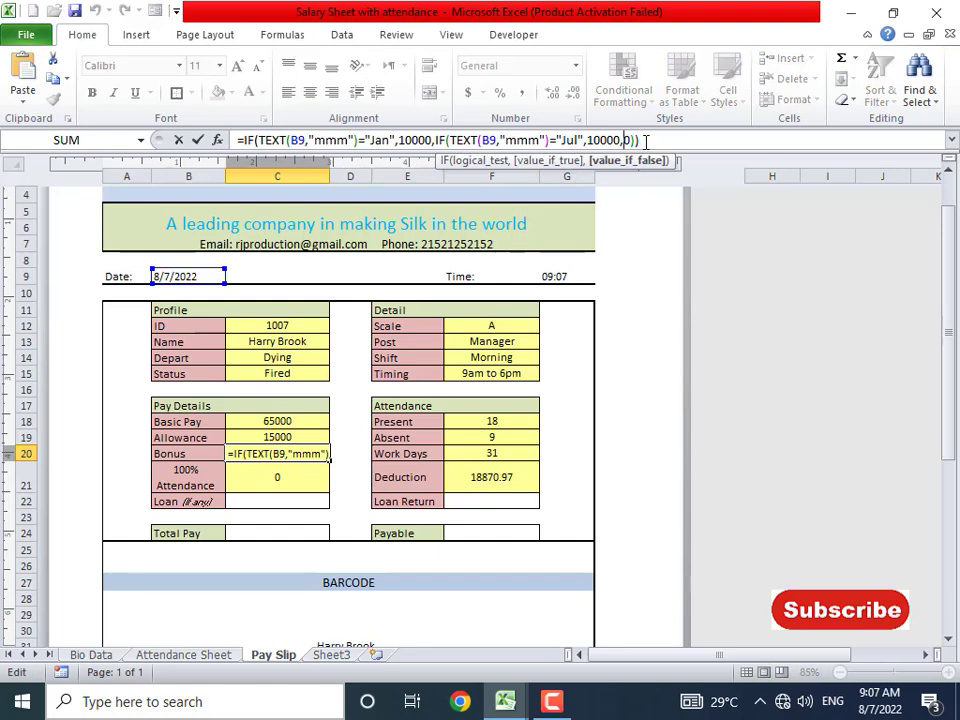
{"action": "type", "text": "\"\""}
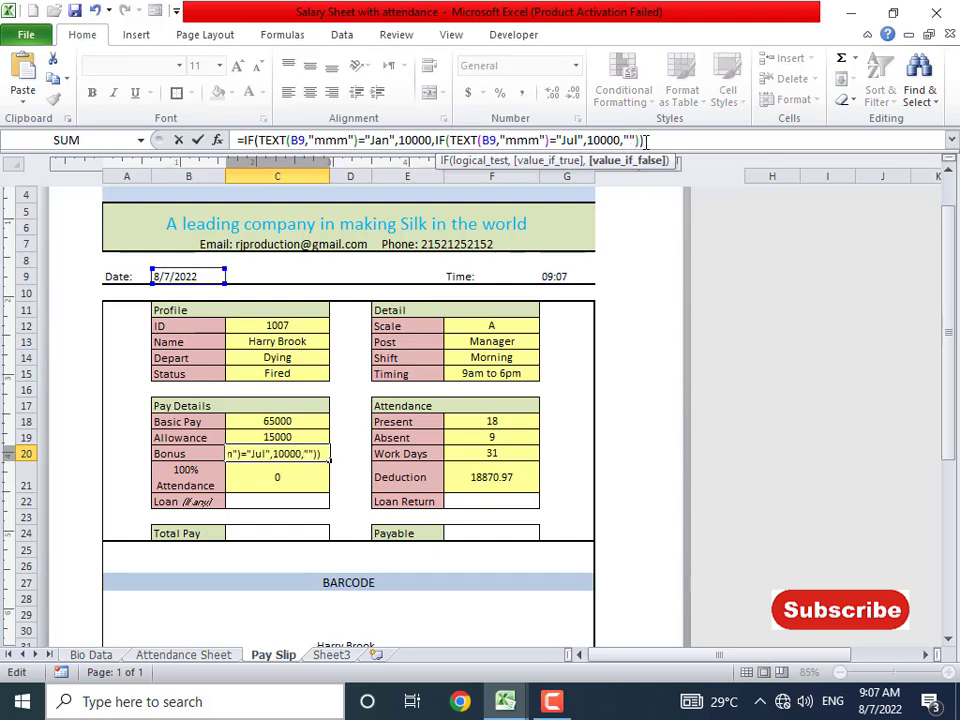
{"action": "key", "text": "ctrl+Return"}
- Try a blank result in the 100% Attendance formula in C21, then restore 0
{"action": "key", "text": "Down"}
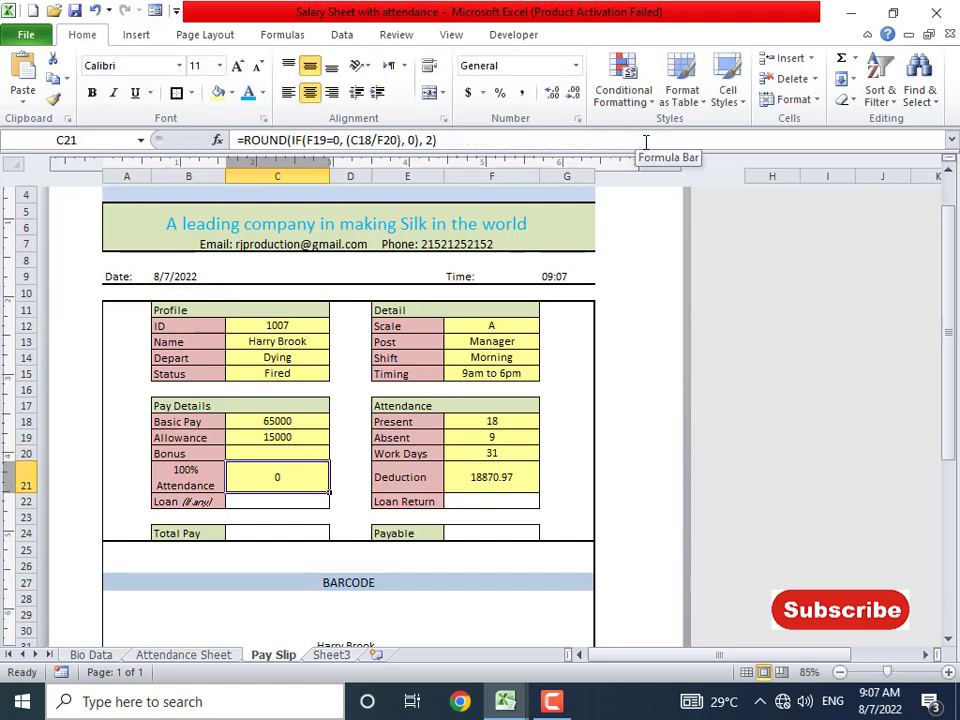
{"action": "double_click", "coordinate": [411, 140]}
{"action": "type", "text": "\"\""}
{"action": "key", "text": "Return"}
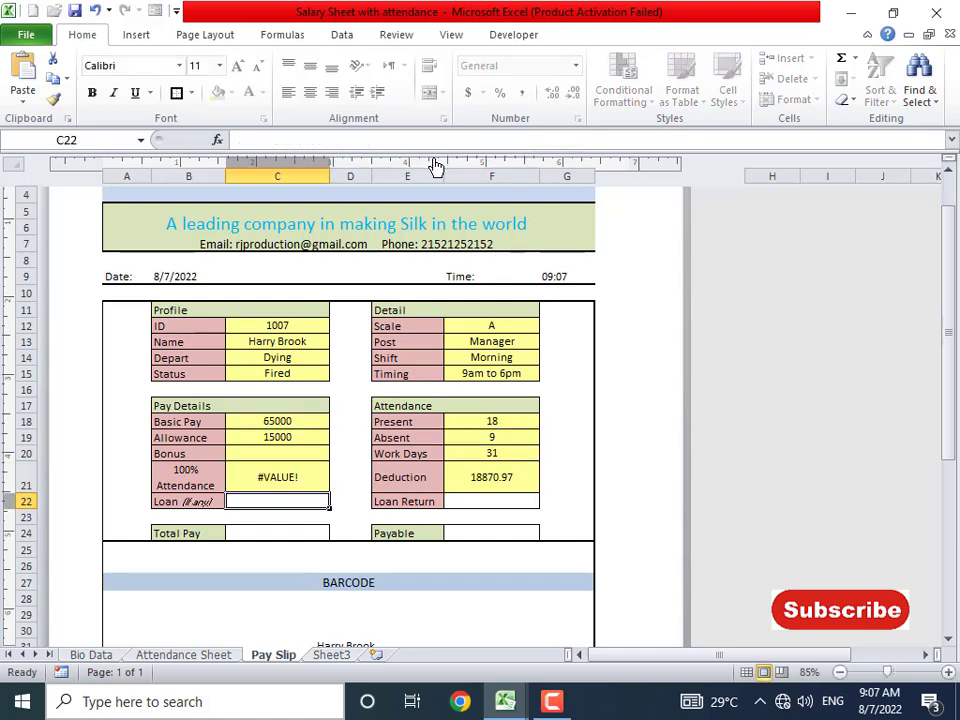
{"action": "key", "text": "Up"}
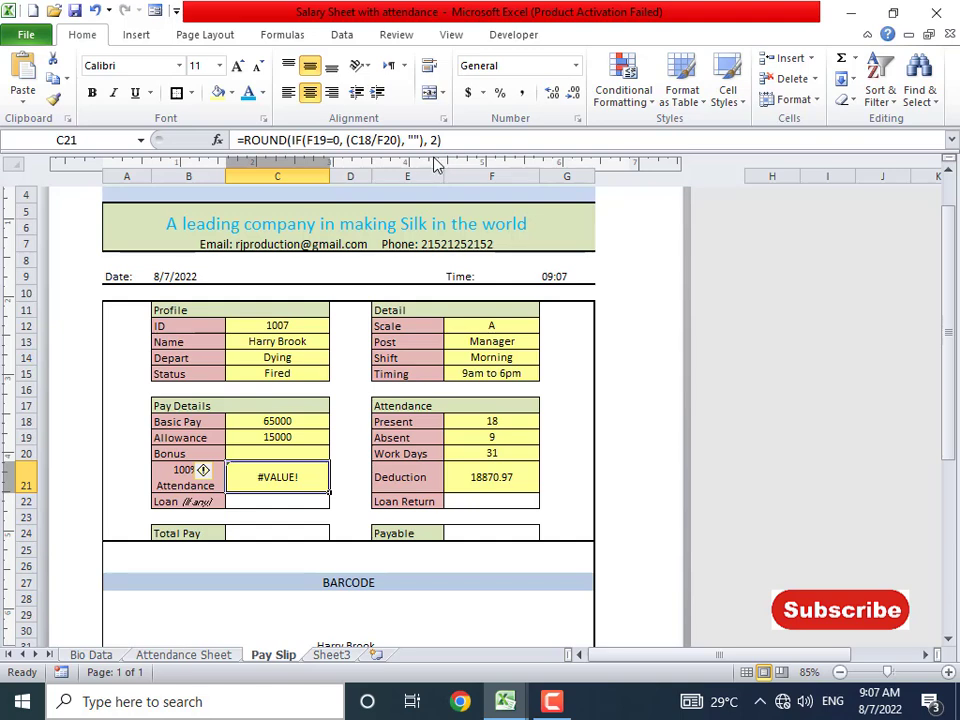
{"action": "left_click", "coordinate": [428, 141]}
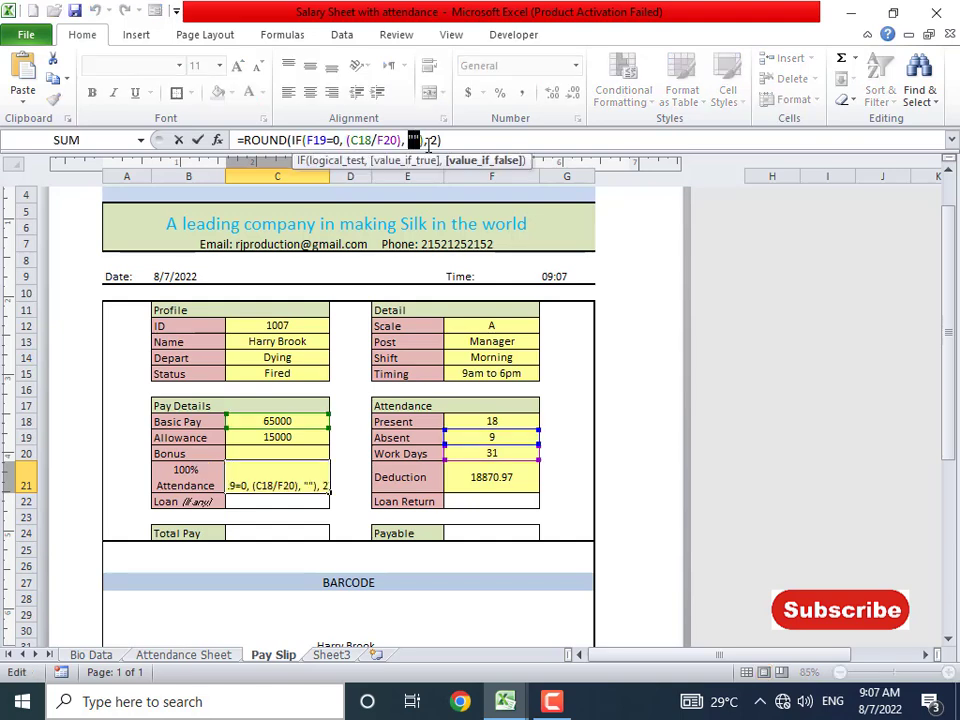
{"action": "type", "text": "0"}
{"action": "key", "text": "Return"}
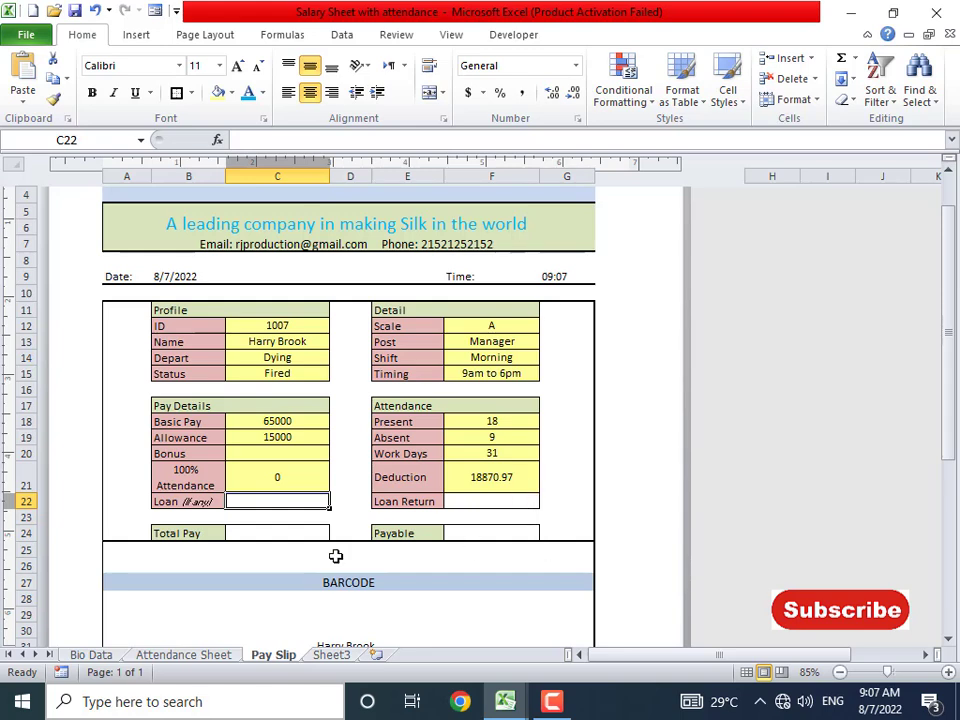
- Enter =C18+C19+C20+C21+C22 as the Total Pay formula in C24
{"action": "left_click", "coordinate": [285, 535]}
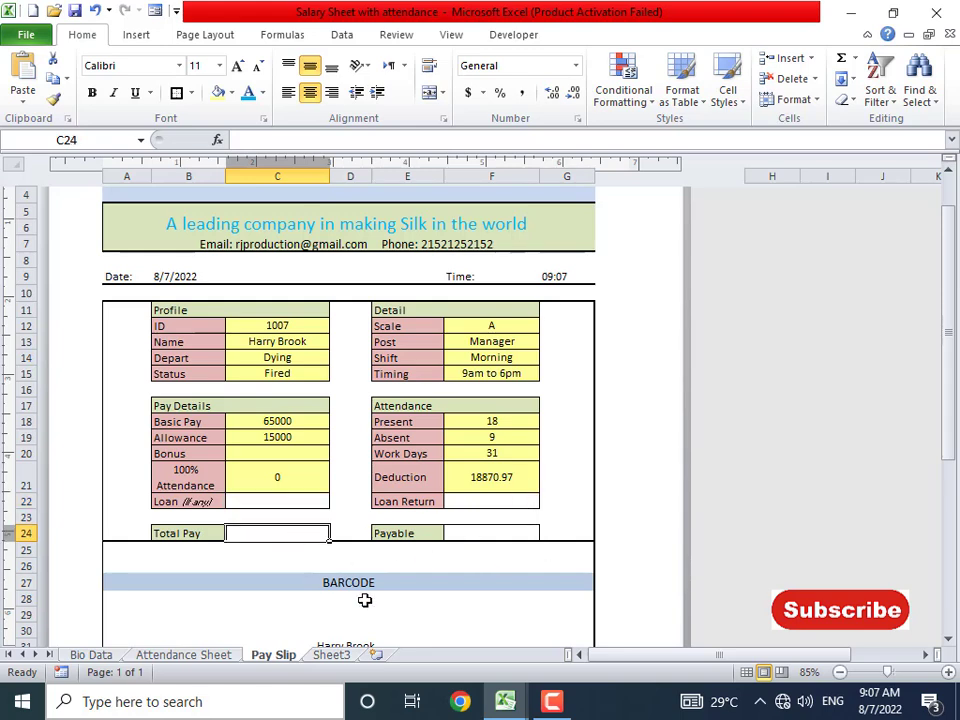
{"action": "type", "text": "=sum("}
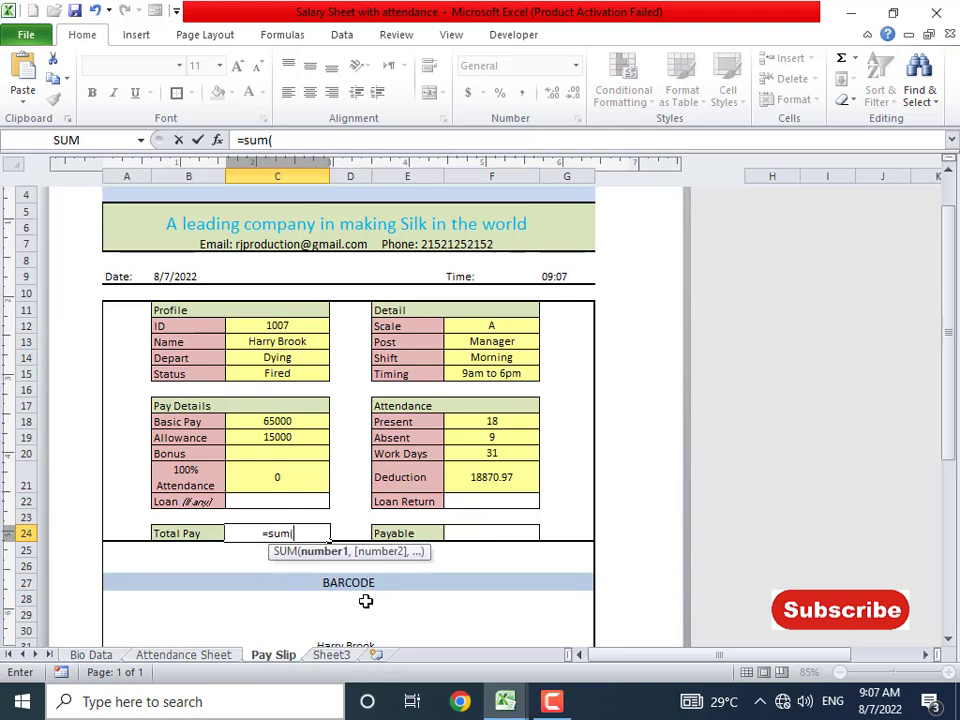
{"action": "key", "text": "Escape"}
{"action": "type", "text": "="}
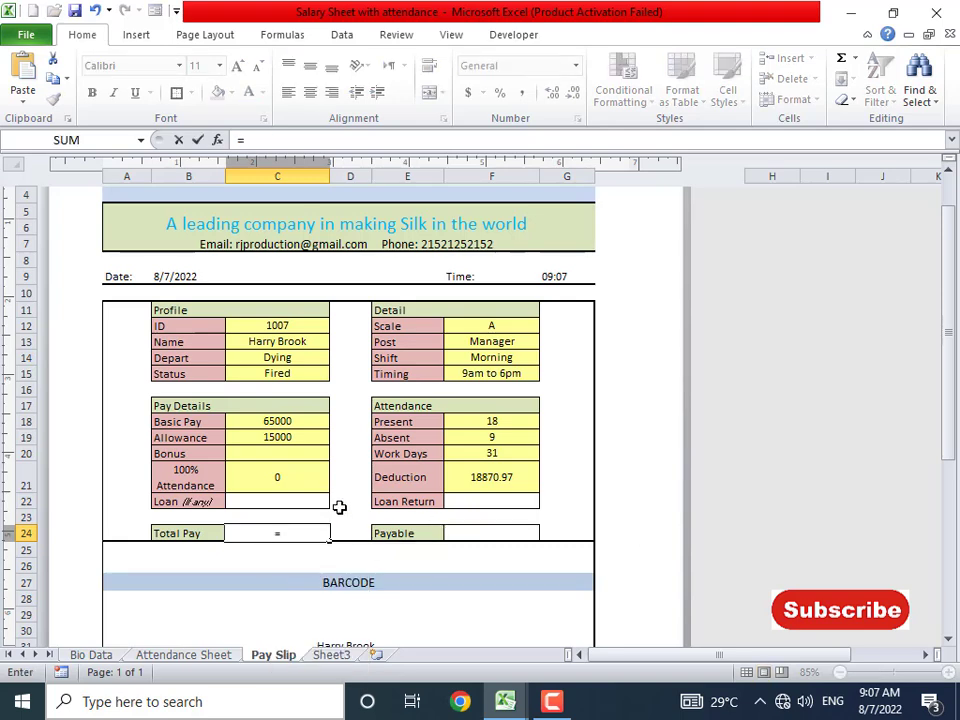
{"action": "left_click", "coordinate": [283, 421]}
{"action": "type", "text": "+"}
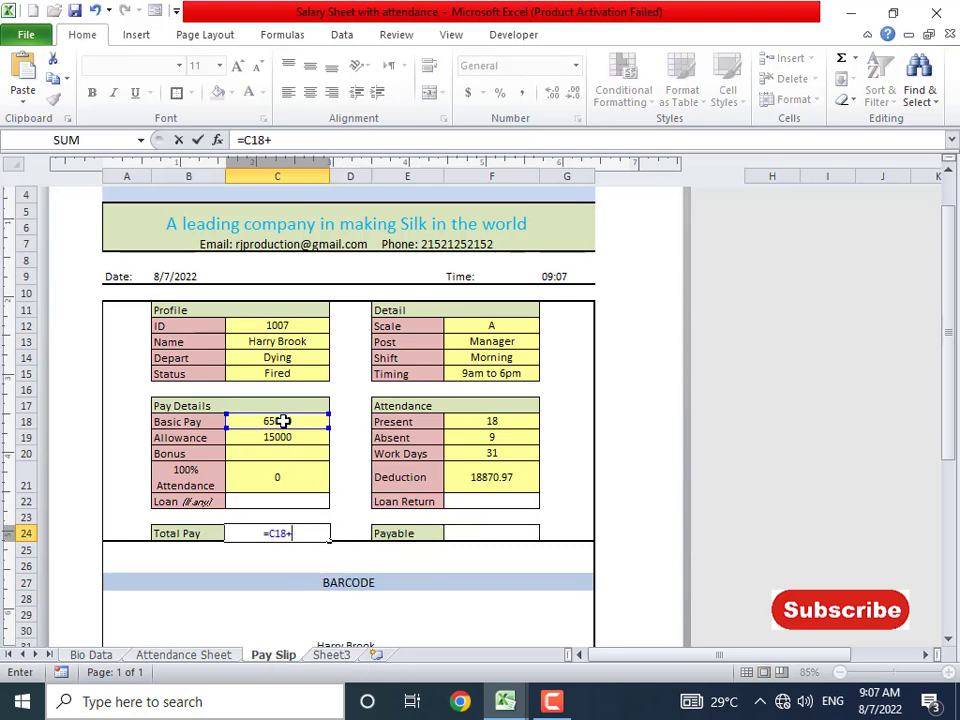
{"action": "key", "text": "Down"}
{"action": "key", "text": "Up"}
{"action": "key", "text": "Up"}
{"action": "key", "text": "Up"}
{"action": "key", "text": "Up"}
{"action": "key", "text": "Up"}
{"action": "key", "text": "Up"}
{"action": "key", "text": "Up"}
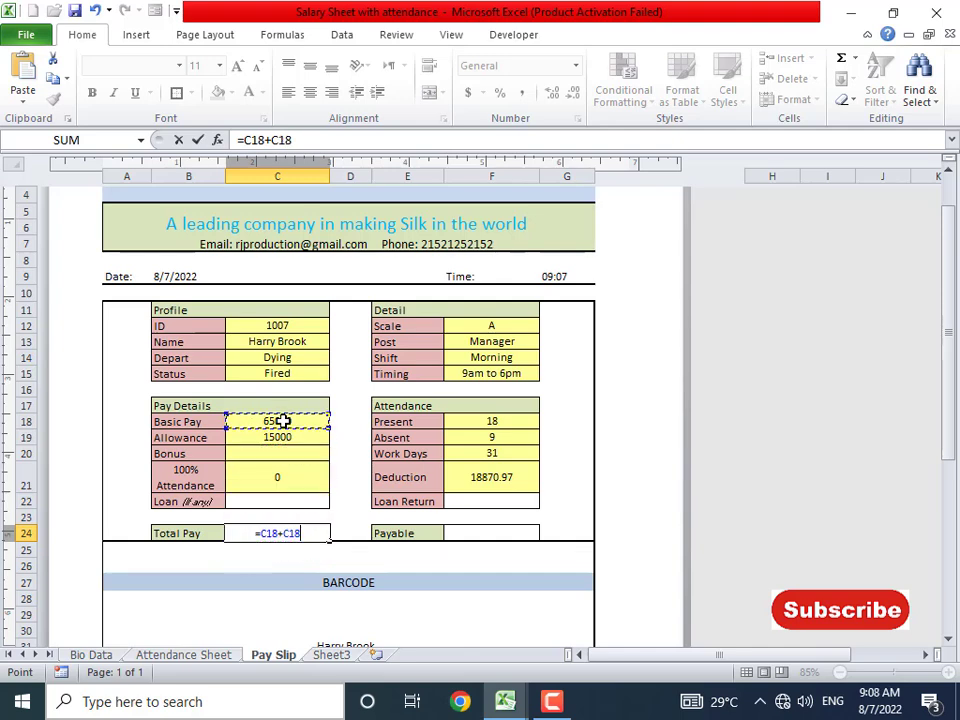
{"action": "key", "text": "Down"}
{"action": "type", "text": "+"}
{"action": "key", "text": "Up"}
{"action": "key", "text": "Up"}
{"action": "key", "text": "Up"}
{"action": "key", "text": "Up"}
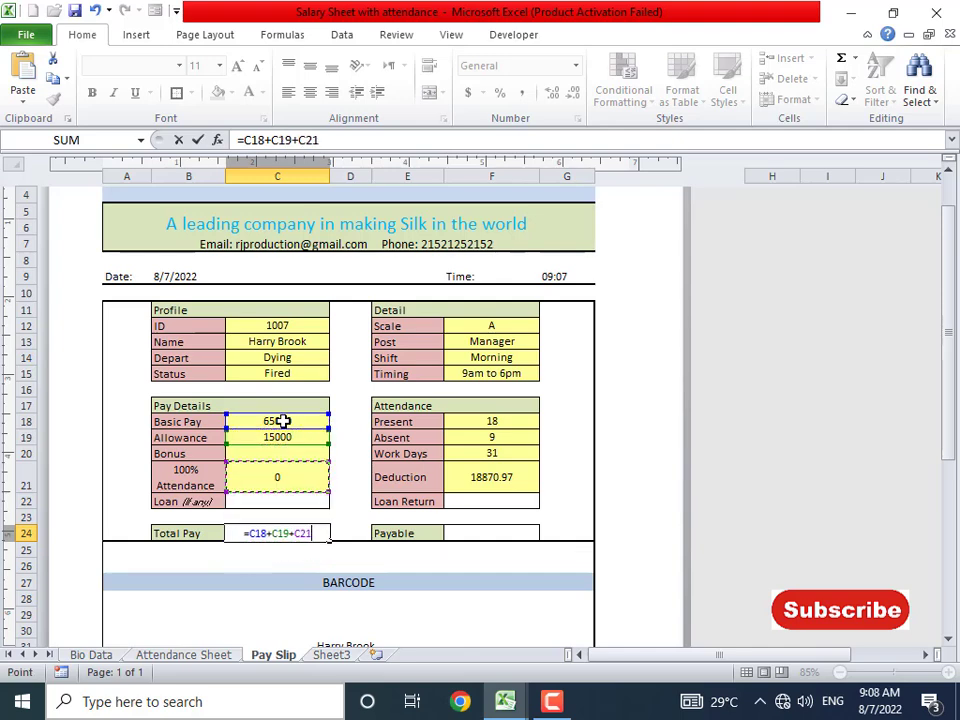
{"action": "type", "text": "+"}
{"action": "key", "text": "Up"}
{"action": "key", "text": "Up"}
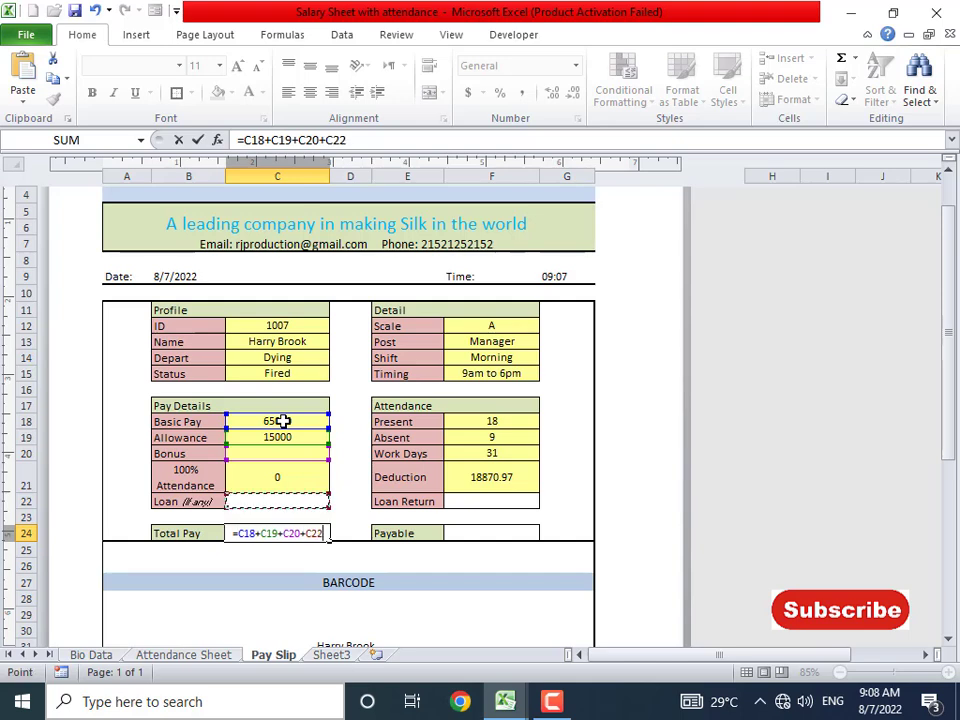
{"action": "key", "text": "Up"}
{"action": "type", "text": "+"}
{"action": "key", "text": "Up"}
{"action": "key", "text": "Up"}
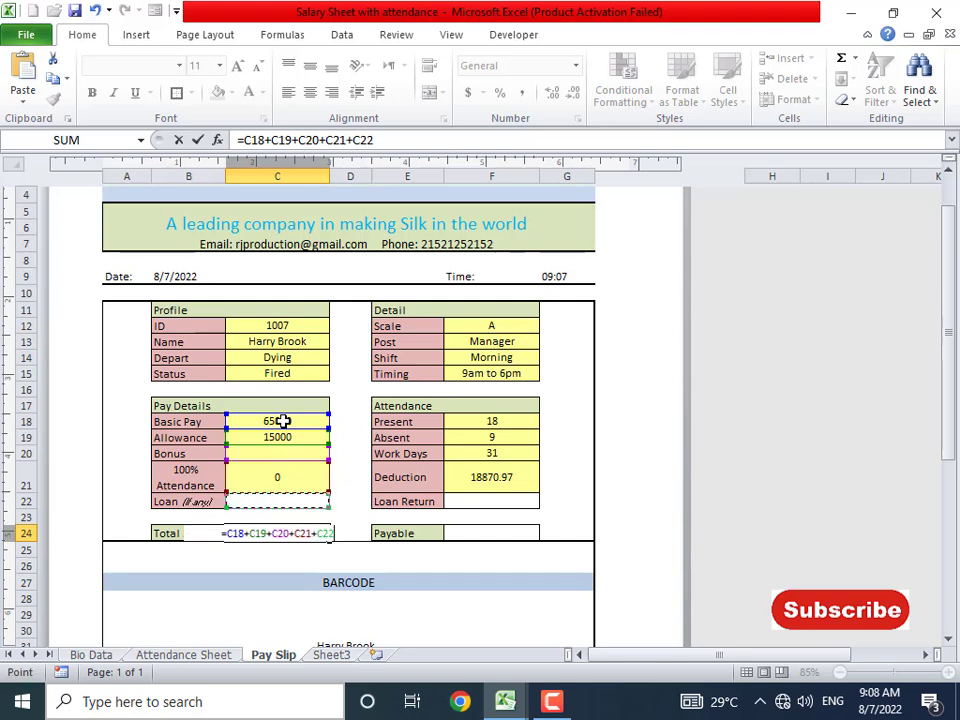
{"action": "key", "text": "Return"}
{"action": "key", "text": "Up"}
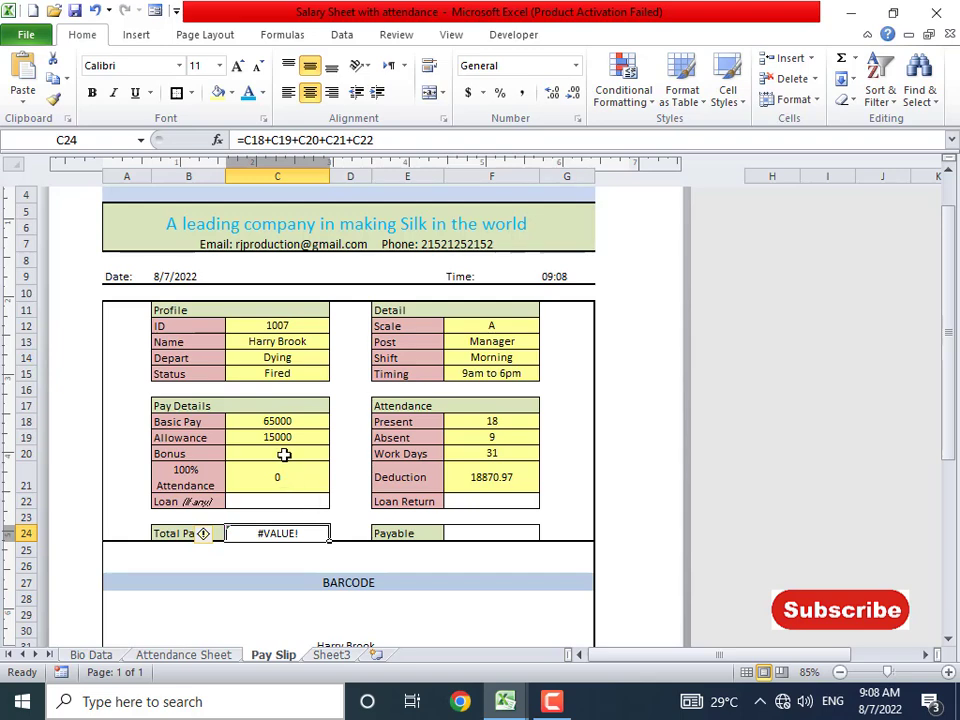
- Change the Bonus formula's fallback from "" back to 0, so Total Pay shows 80000
{"action": "left_click", "coordinate": [283, 454]}
{"action": "left_click", "coordinate": [645, 141]}
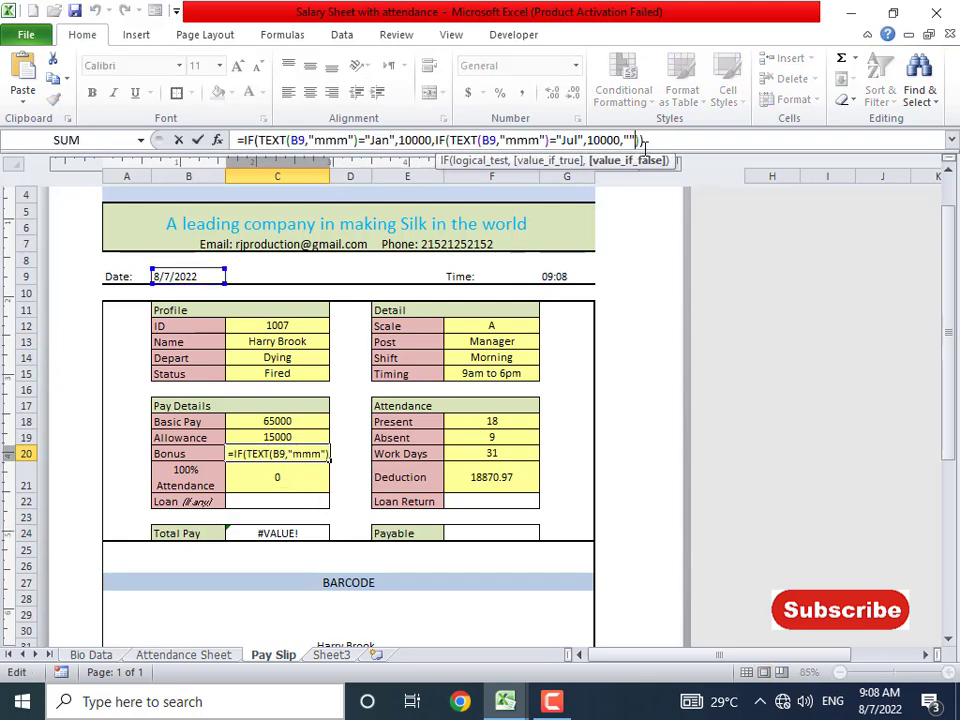
{"action": "key", "text": "BackSpace"}
{"action": "key", "text": "BackSpace"}
{"action": "type", "text": "0"}
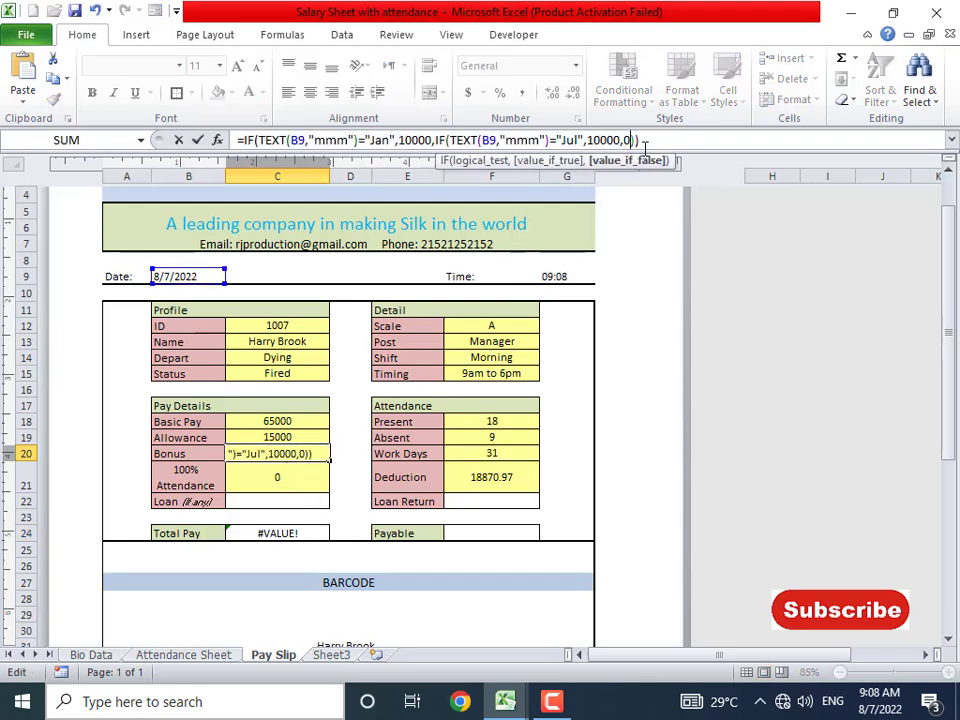
{"action": "key", "text": "Return"}
{"action": "key", "text": "Up"}
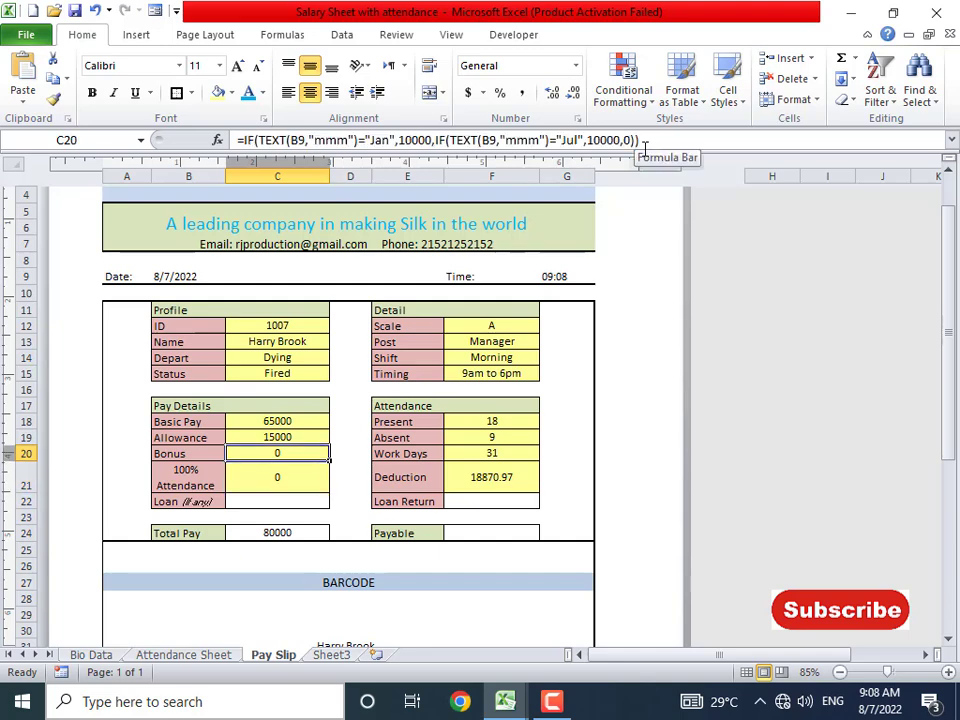
- Step through the pay detail cells to review the updated values
{"action": "key", "text": "Down"}
{"action": "key", "text": "Down"}
{"action": "key", "text": "Up"}
{"action": "key", "text": "Up"}
{"action": "key", "text": "Up"}
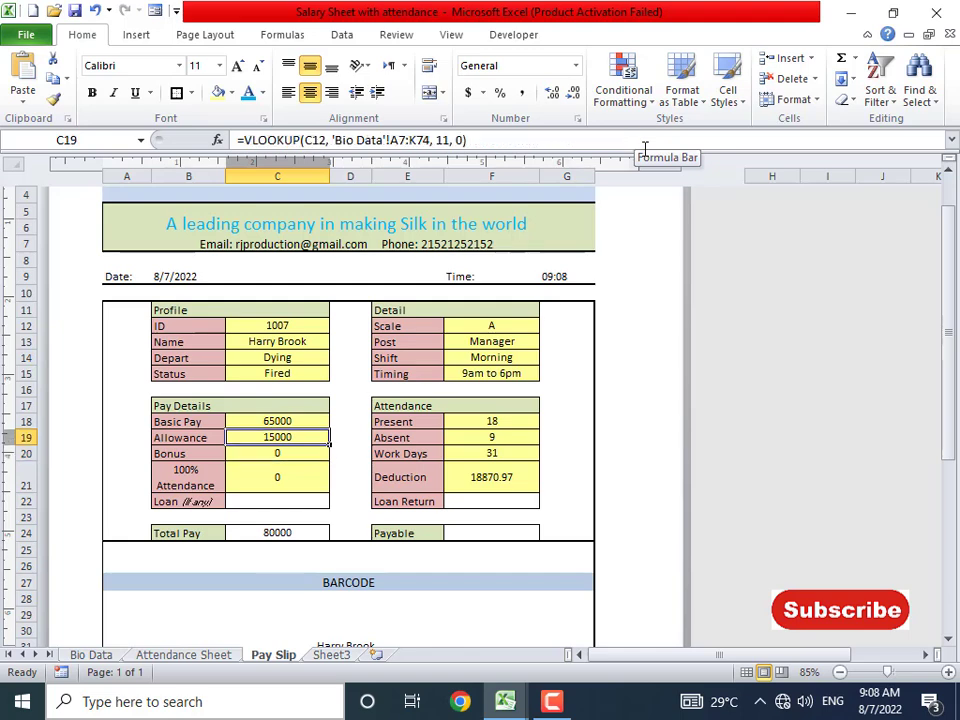
{"action": "key", "text": "Up"}
{"action": "key", "text": "Down"}
{"action": "key", "text": "Down"}
{"action": "key", "text": "Down"}
{"action": "key", "text": "Down"}
{"action": "key", "text": "Down"}
{"action": "key", "text": "Up"}
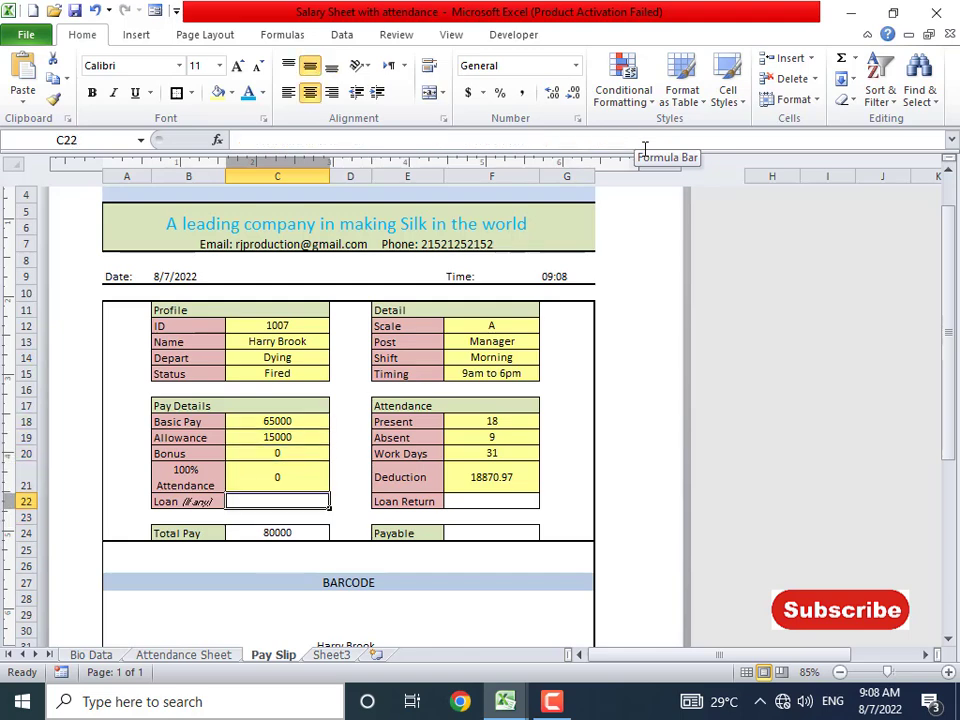
{"action": "key", "text": "Up"}
{"action": "key", "text": "Up"}
{"action": "key", "text": "Up"}
{"action": "key", "text": "Up"}
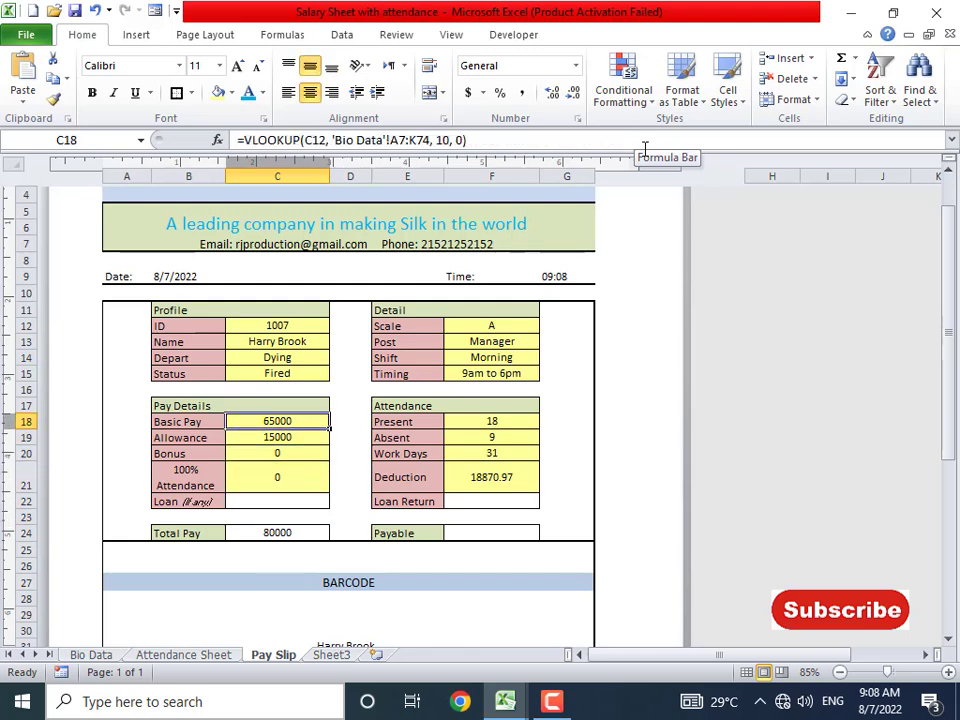
{"action": "key", "text": "Right"}
{"action": "key", "text": "Right"}
{"action": "key", "text": "Right"}
{"action": "key", "text": "Right"}
{"action": "key", "text": "Left"}
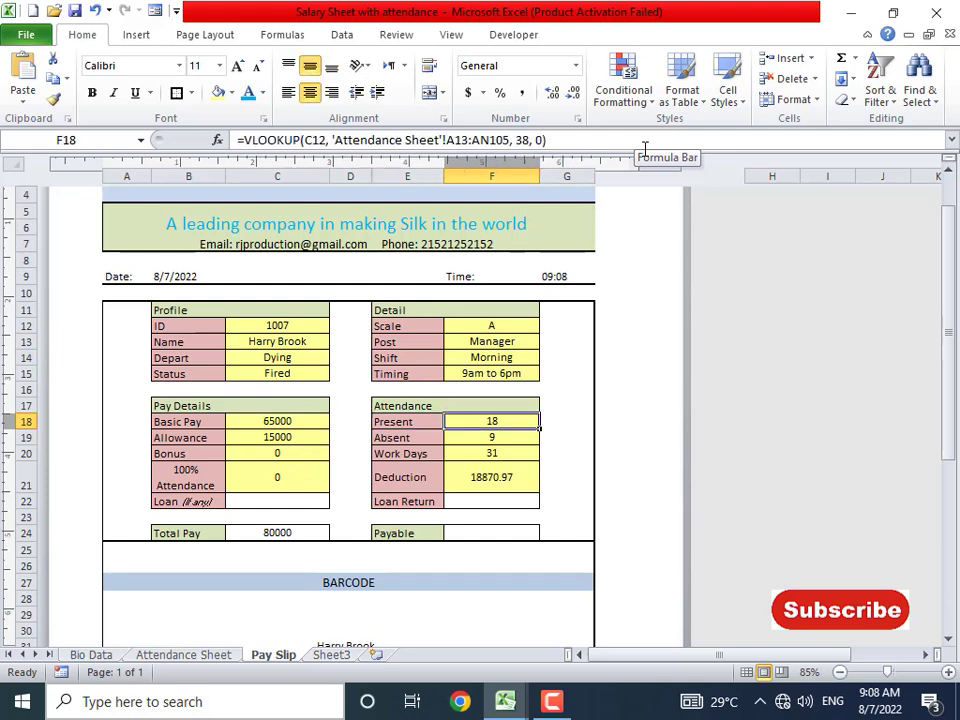
{"action": "key", "text": "Down"}
{"action": "key", "text": "Down"}
{"action": "key", "text": "Down"}
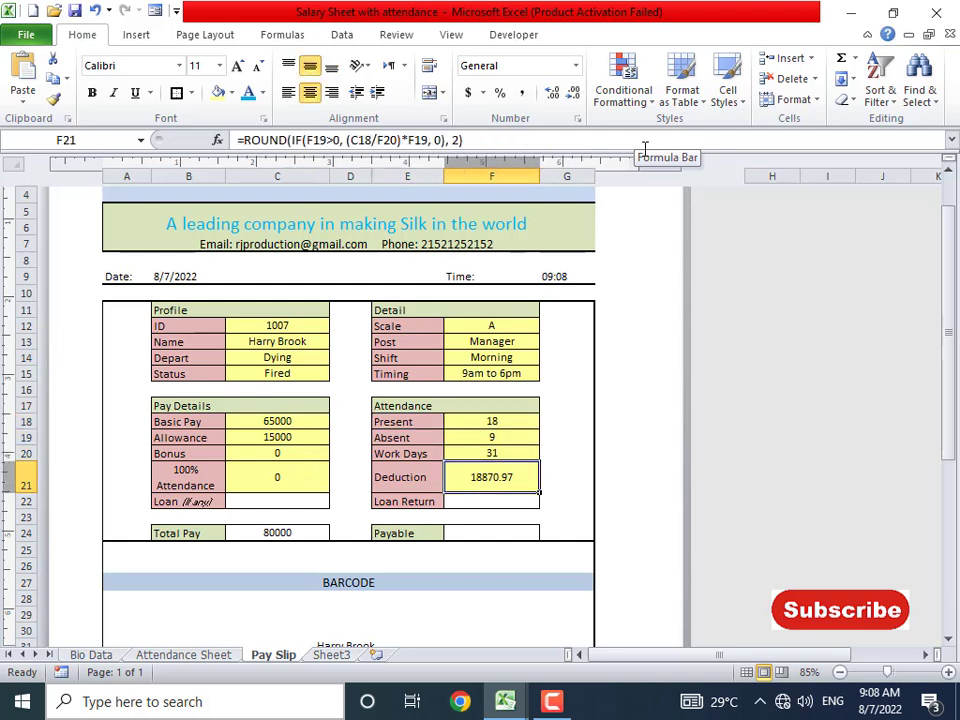
{"action": "key", "text": "Down"}
{"action": "key", "text": "Down"}
{"action": "key", "text": "Down"}
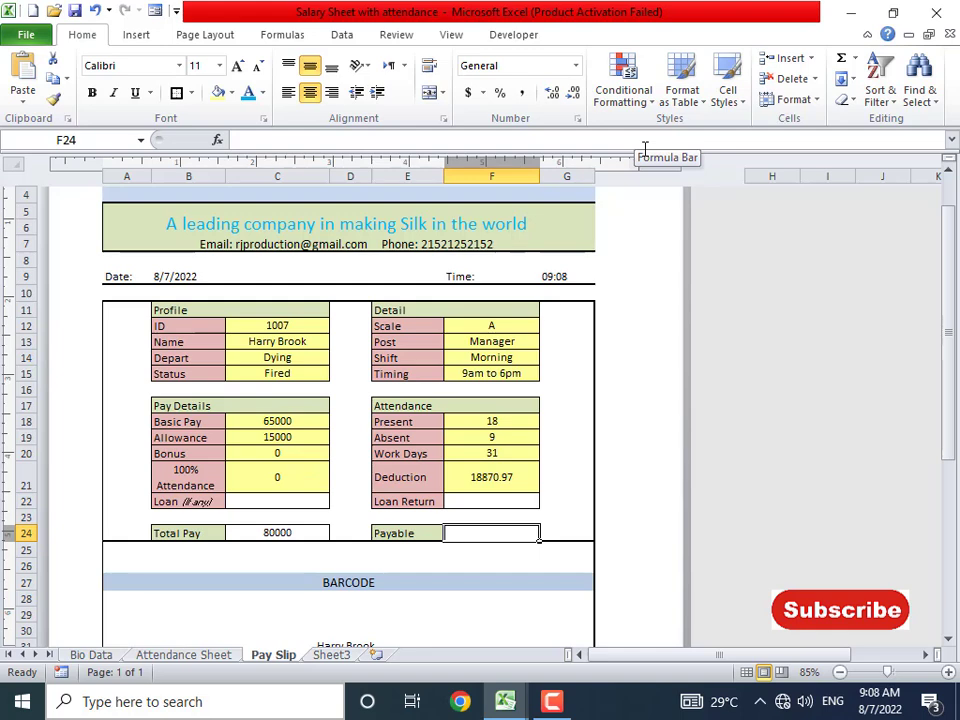
- Enter =C24-F21-F22 in the Payable cell F24, giving 61129.03
{"action": "type", "text": "="}
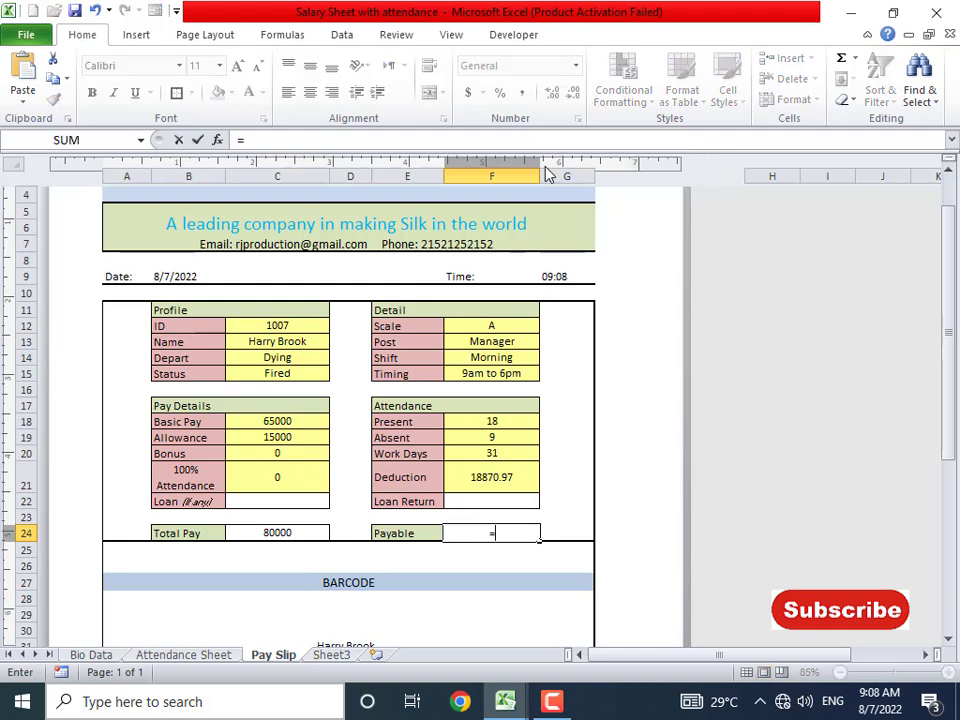
{"action": "left_click", "coordinate": [298, 533]}
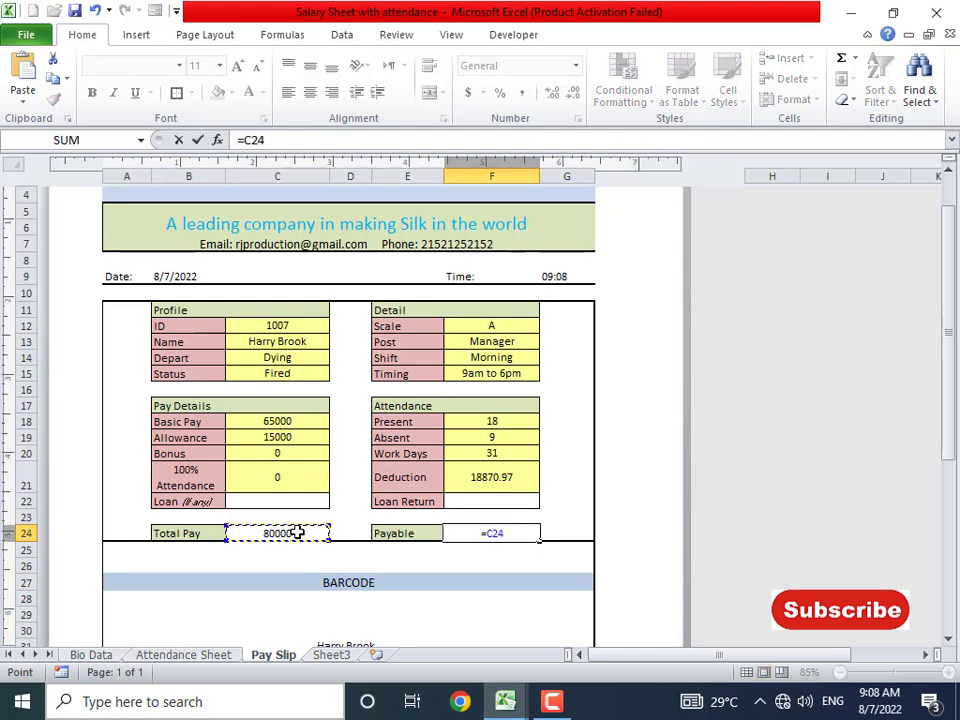
{"action": "type", "text": "-"}
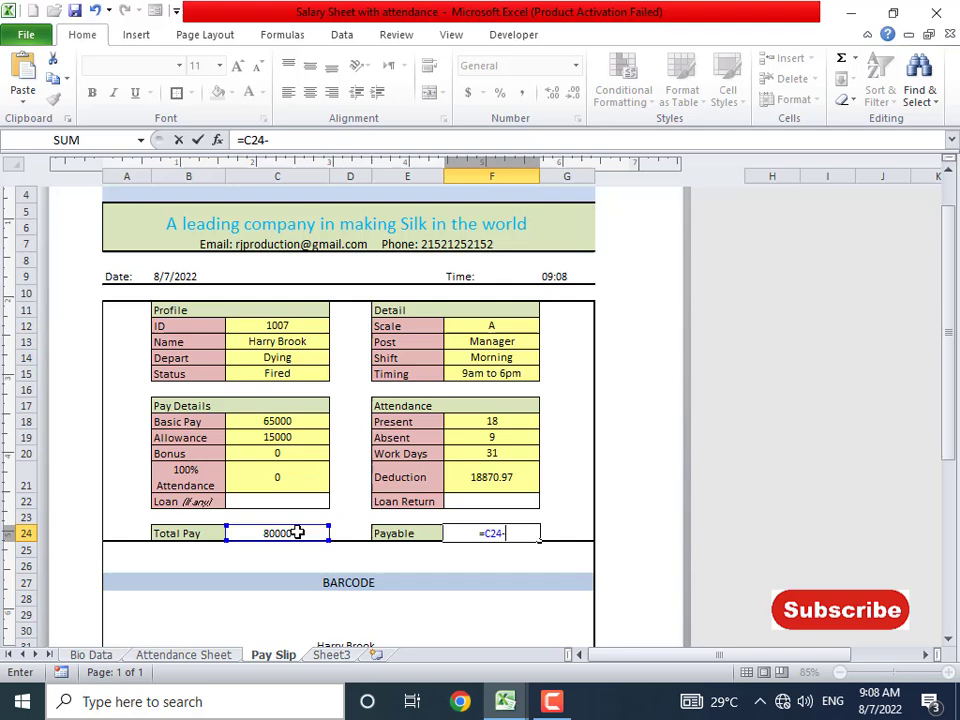
{"action": "left_click", "coordinate": [495, 484]}
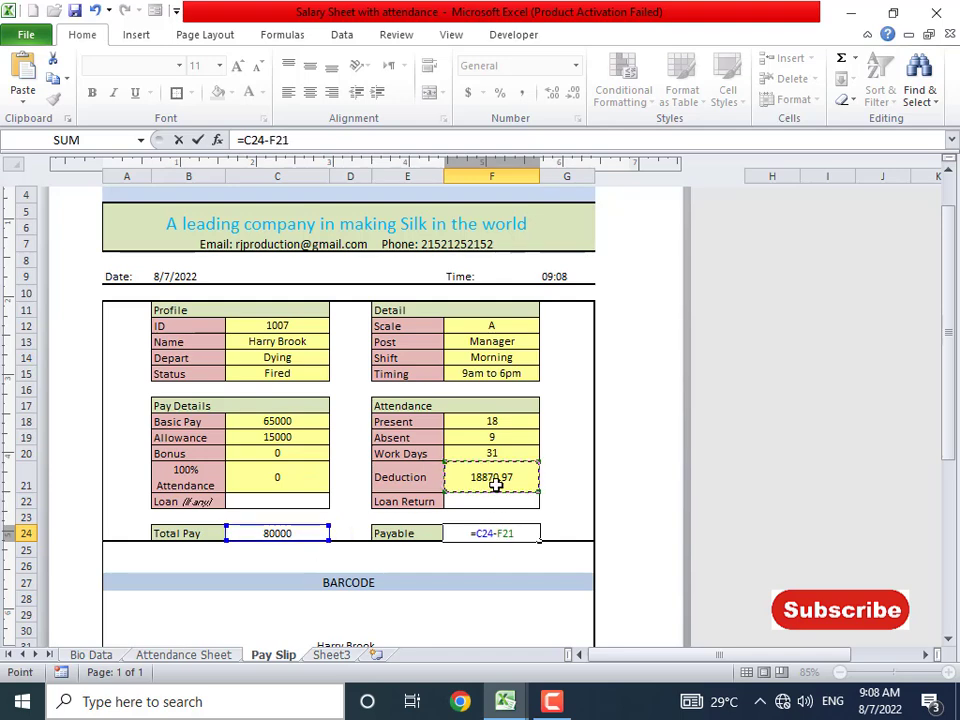
{"action": "type", "text": "-"}
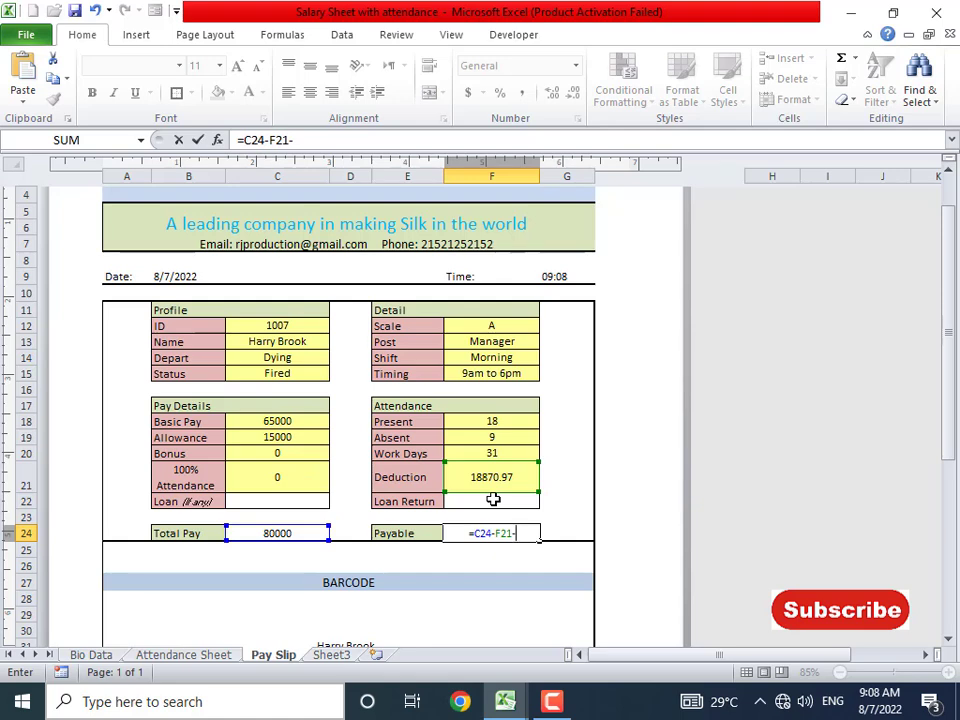
{"action": "left_click", "coordinate": [493, 499]}
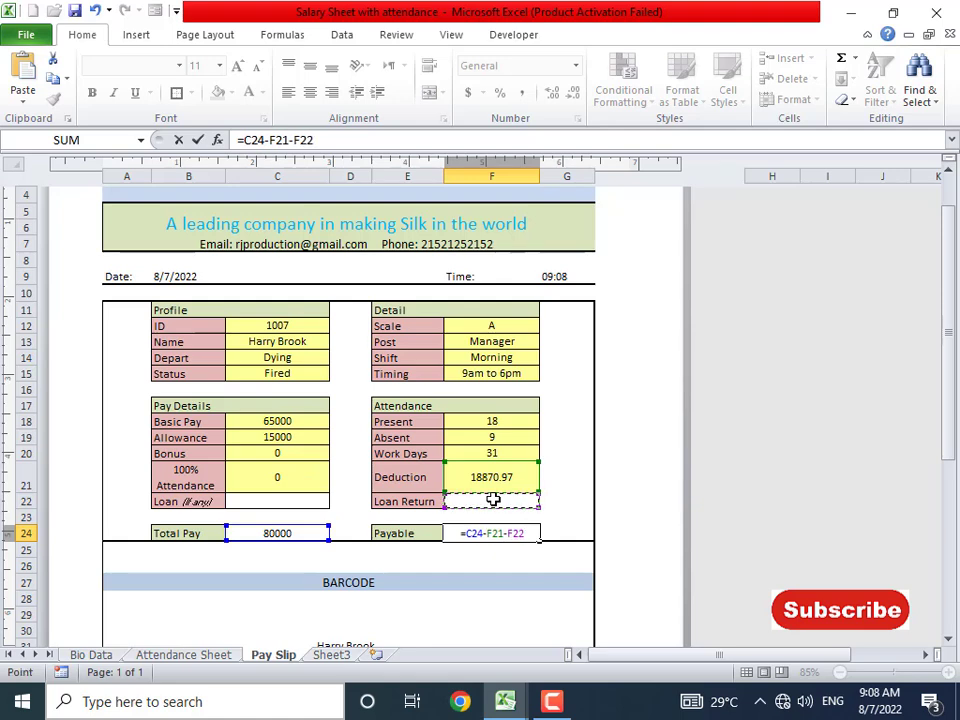
{"action": "key", "text": "Return"}
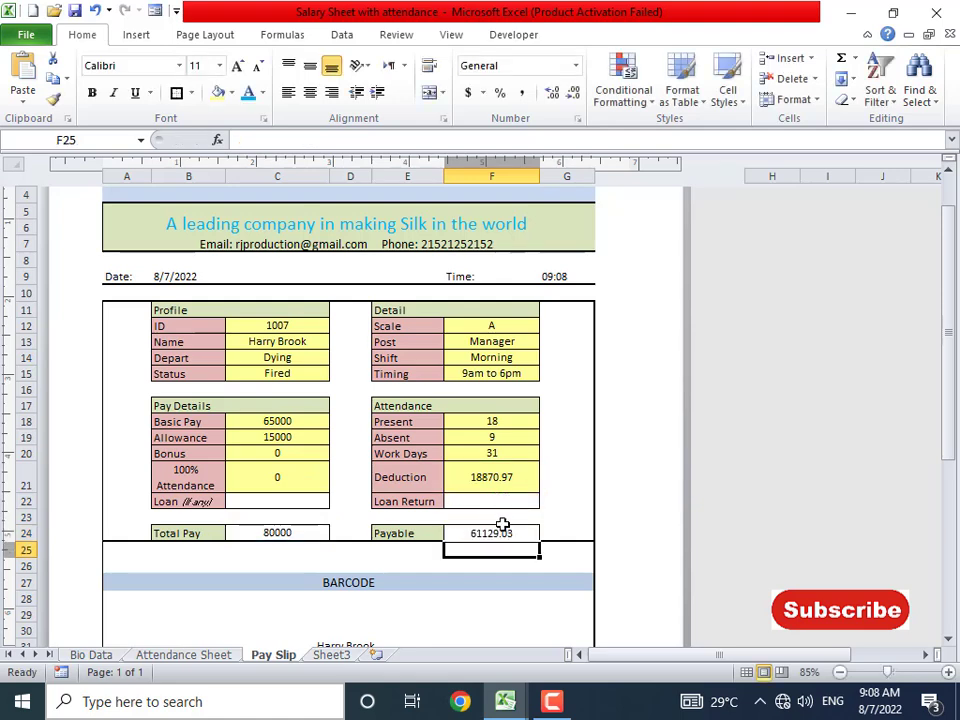
{"action": "left_click", "coordinate": [500, 532]}
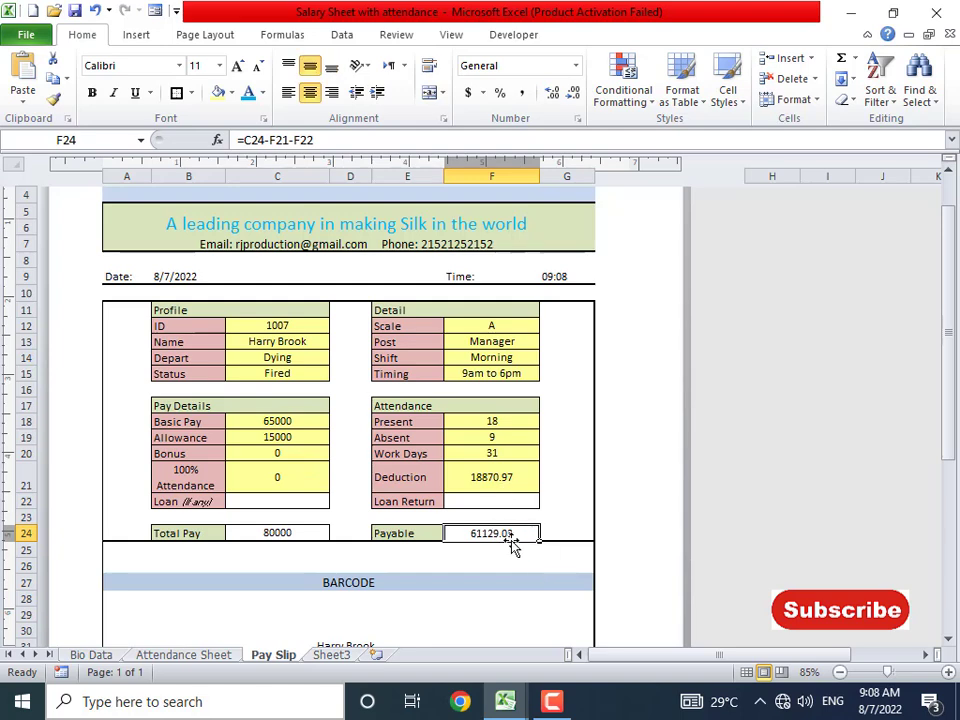
- Apply a barcode font to the employee name in merged cell B29
{"action": "scroll", "coordinate": [510, 550], "scroll_direction": "down", "scroll_amount": 2}
{"action": "left_click", "coordinate": [327, 546]}
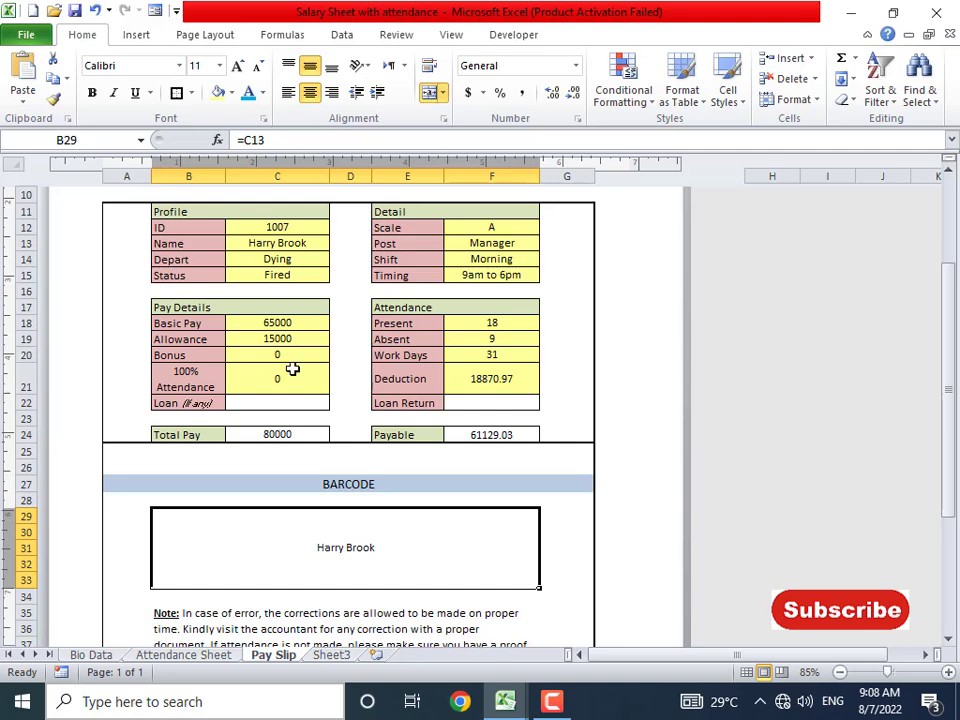
{"action": "left_click", "coordinate": [115, 68]}
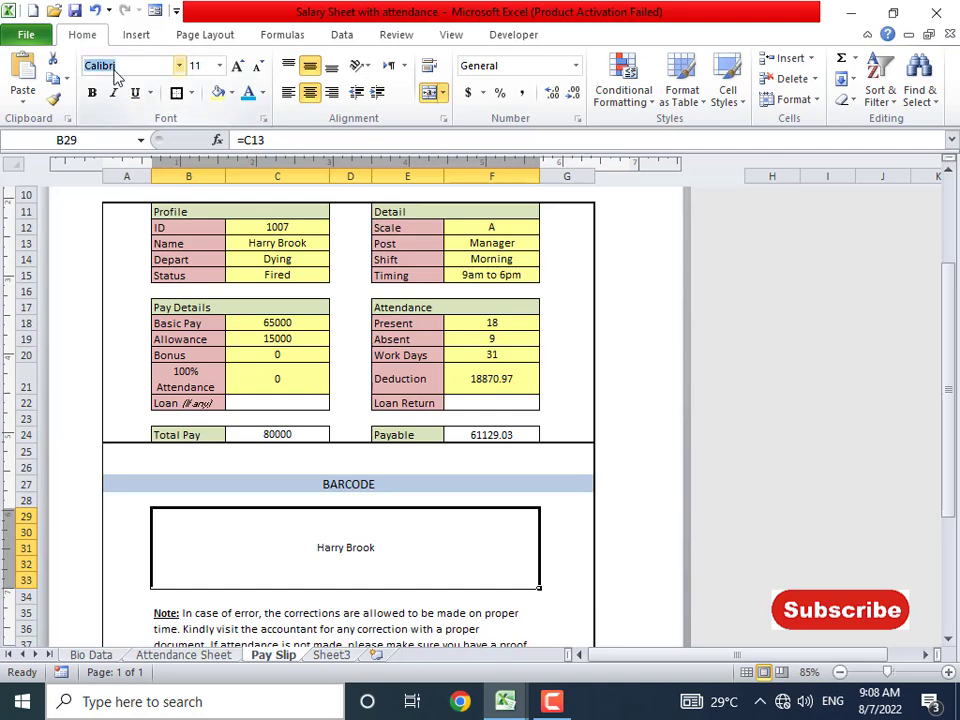
{"action": "type", "text": "barcode font"}
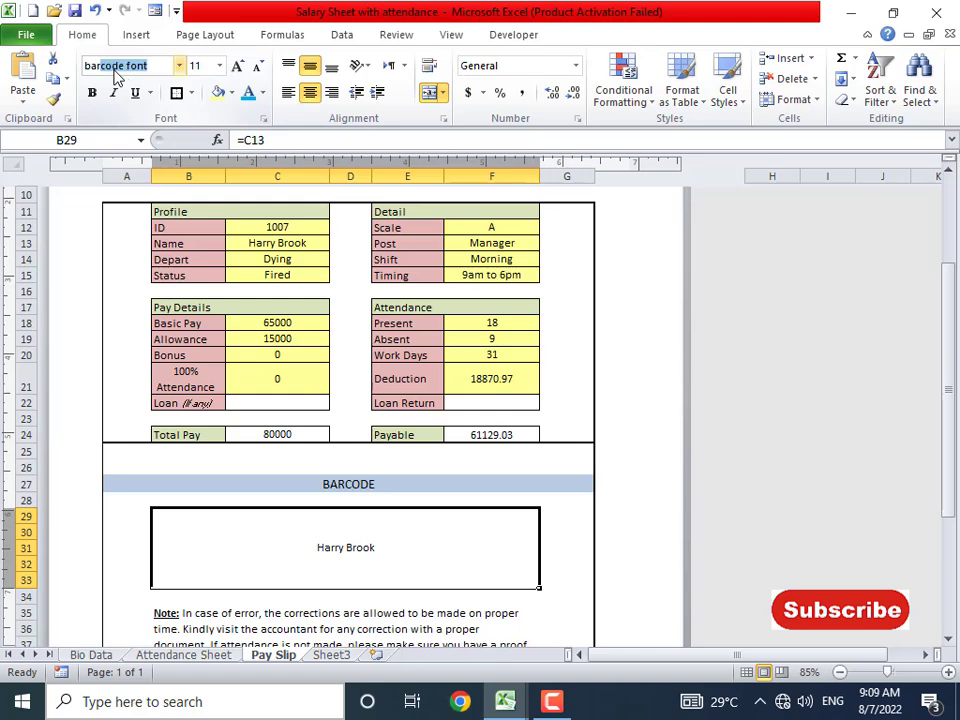
{"action": "key", "text": "Return"}
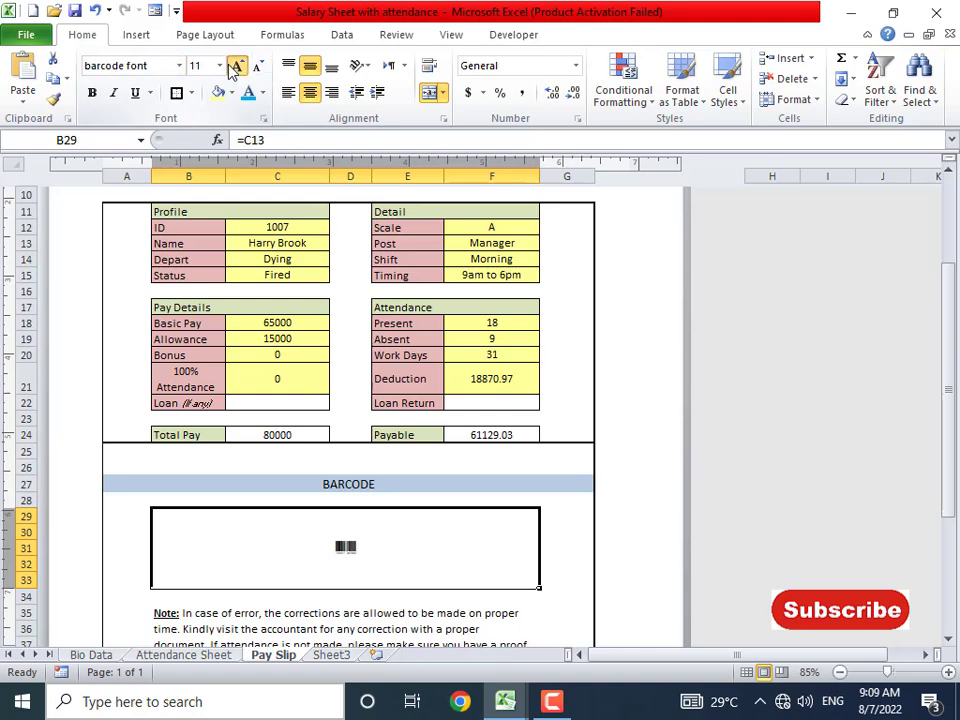
- Enlarge the barcode to font size 65 so it fills the BARCODE box
{"action": "left_click", "coordinate": [236, 66]}
{"action": "left_click", "coordinate": [236, 66]}
{"action": "left_click", "coordinate": [236, 66]}
{"action": "left_click", "coordinate": [236, 66]}
{"action": "left_click", "coordinate": [236, 66]}
{"action": "left_click", "coordinate": [236, 66]}
{"action": "left_click", "coordinate": [236, 66]}
{"action": "left_click", "coordinate": [236, 66]}
{"action": "left_click", "coordinate": [236, 66]}
{"action": "left_click", "coordinate": [236, 66]}
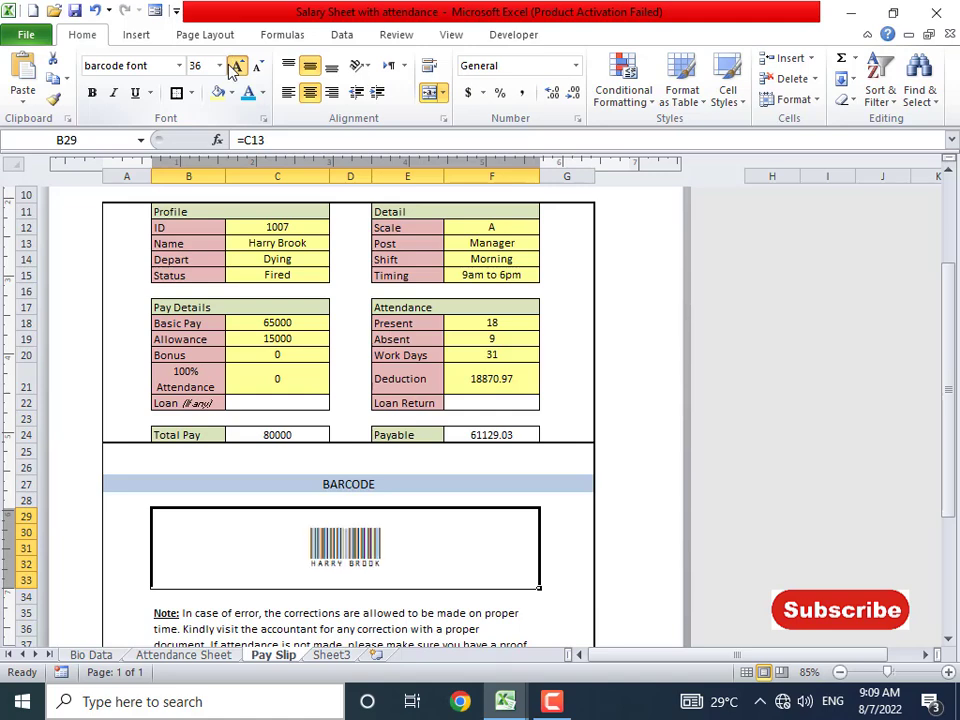
{"action": "left_click", "coordinate": [236, 66]}
{"action": "left_click", "coordinate": [236, 66]}
{"action": "left_click", "coordinate": [256, 66]}
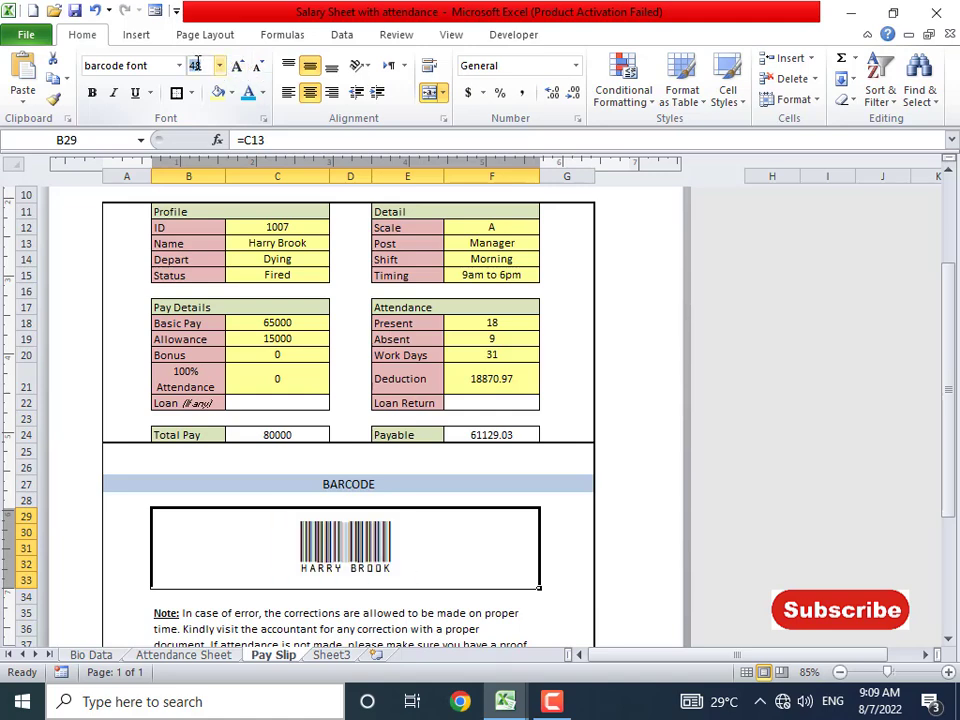
{"action": "key", "text": "Return"}
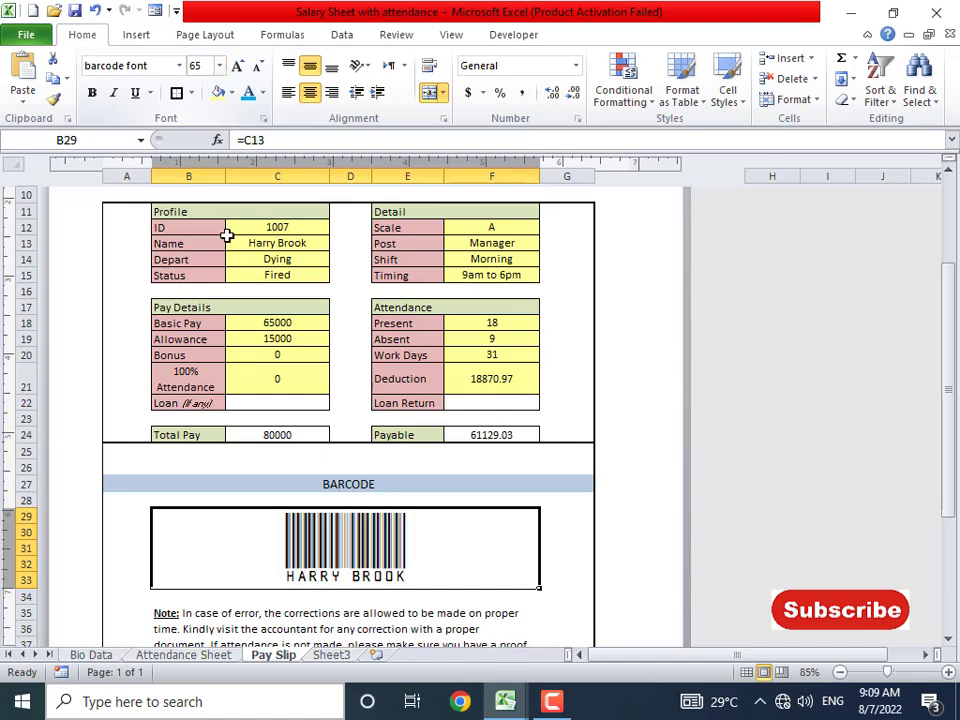
{"action": "left_click", "coordinate": [388, 592]}
{"action": "left_click", "coordinate": [388, 551]}
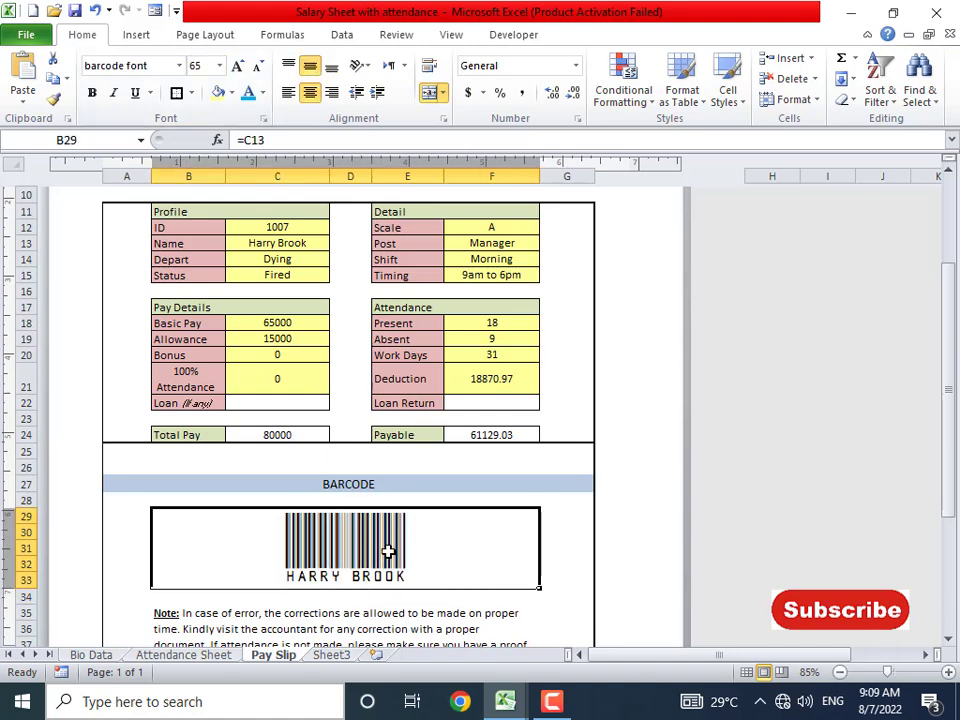
{"action": "scroll", "coordinate": [388, 549], "scroll_direction": "down", "scroll_amount": 3}
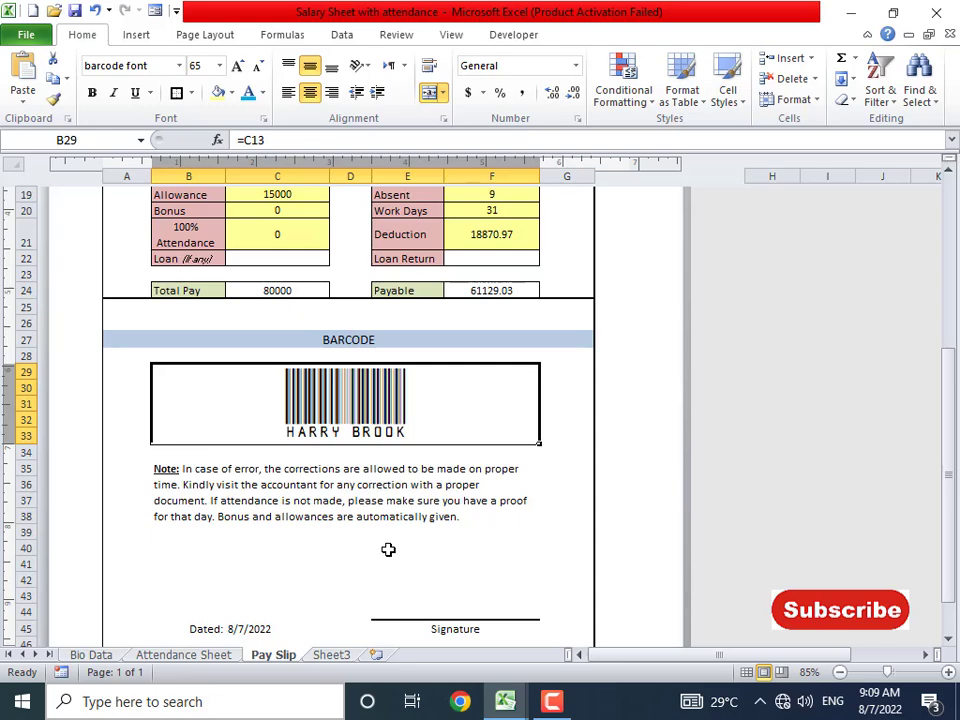
{"action": "scroll", "coordinate": [388, 549], "scroll_direction": "down", "scroll_amount": 2}
{"action": "left_click", "coordinate": [486, 437]}
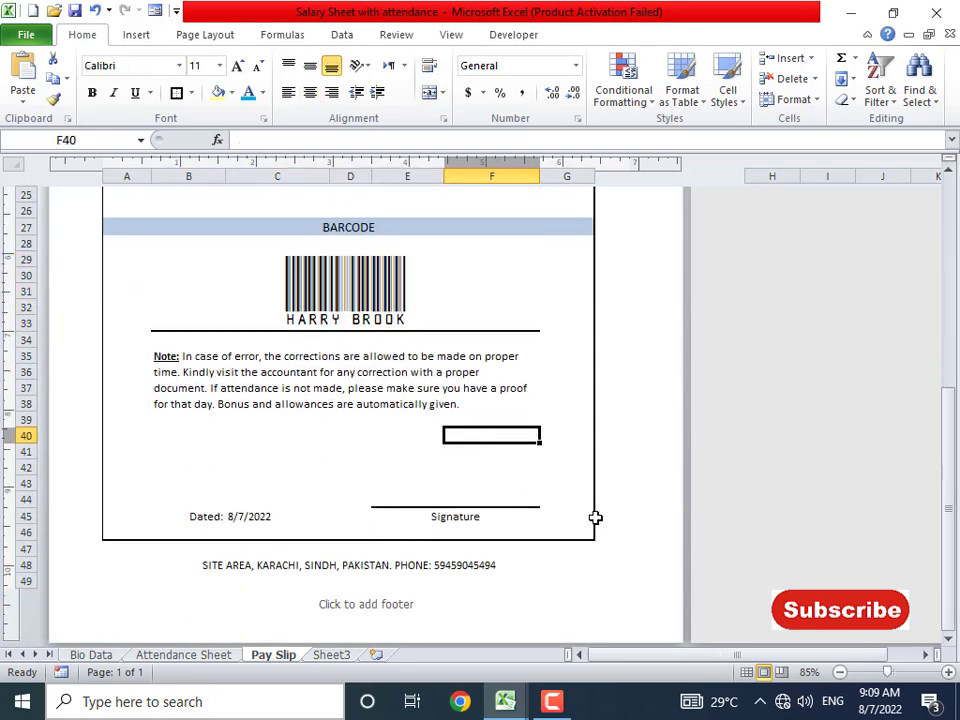
{"action": "scroll", "coordinate": [624, 514], "scroll_direction": "up", "scroll_amount": 9}
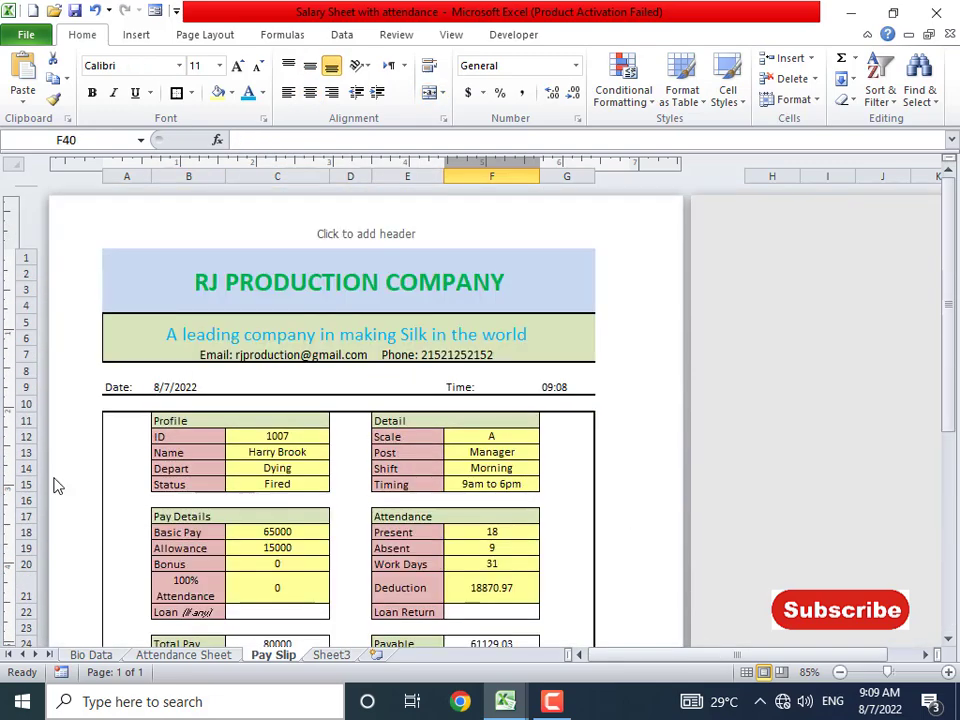
{"action": "scroll", "coordinate": [237, 474], "scroll_direction": "down", "scroll_amount": 2}
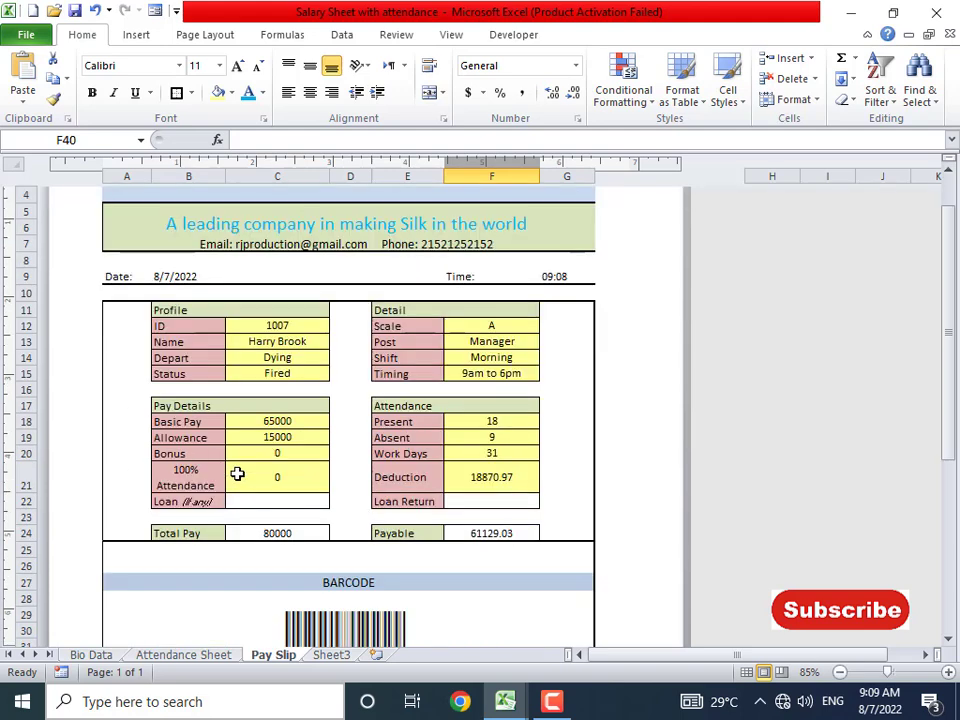
- Load employee IDs 1001 and 1002 into C12, scrolling to check each slip
{"action": "left_click", "coordinate": [281, 327]}
{"action": "type", "text": "10"}
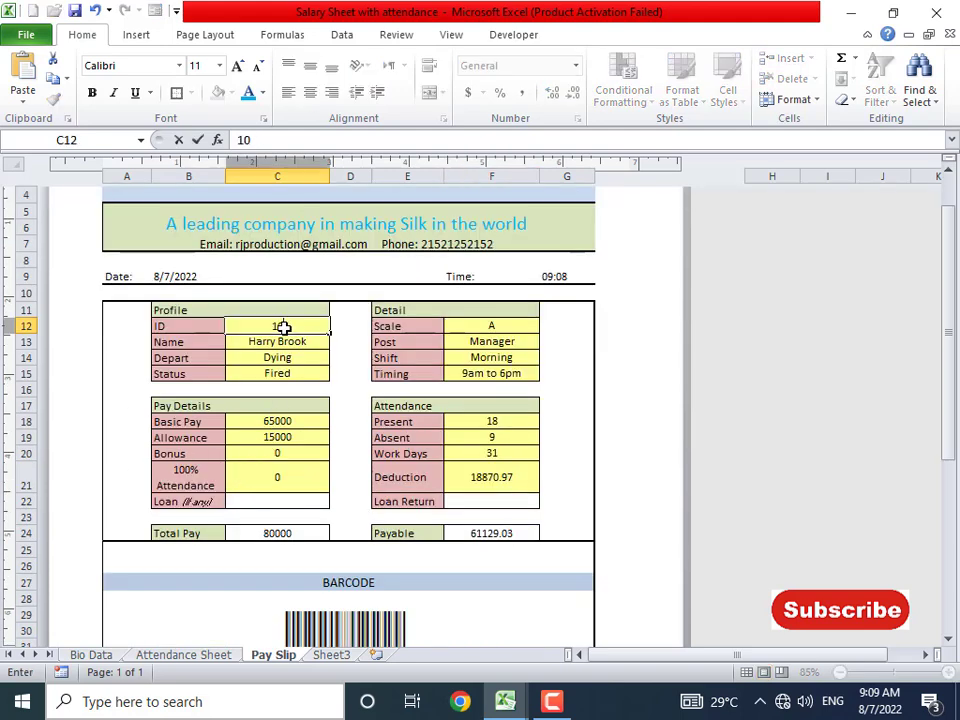
{"action": "key", "text": "Return"}
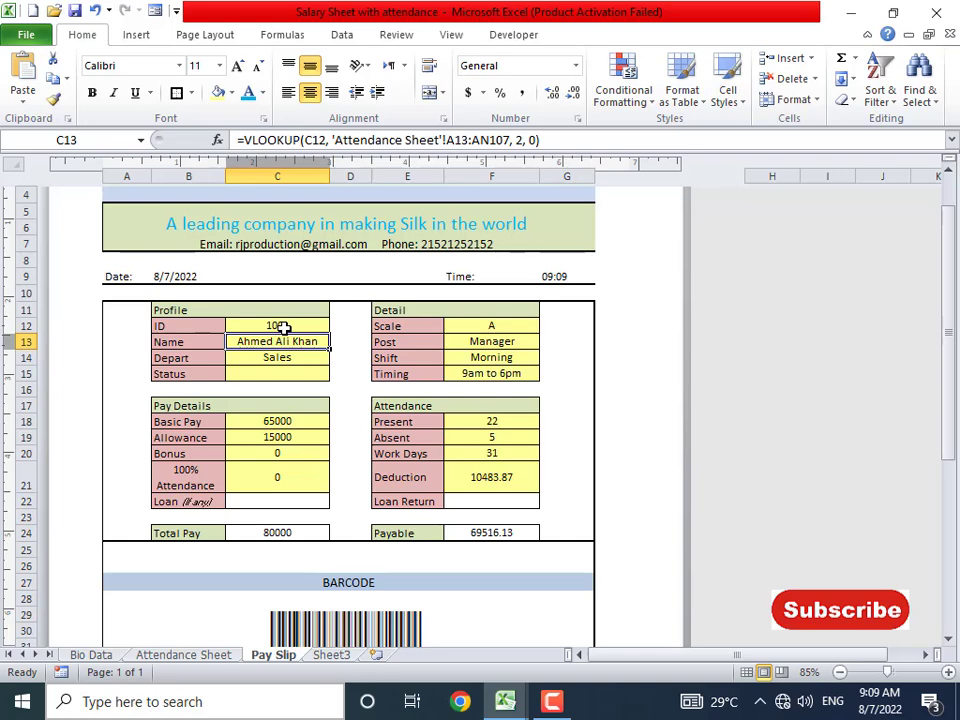
{"action": "scroll", "coordinate": [356, 591], "scroll_direction": "down", "scroll_amount": 2}
{"action": "scroll", "coordinate": [352, 585], "scroll_direction": "down", "scroll_amount": 5}
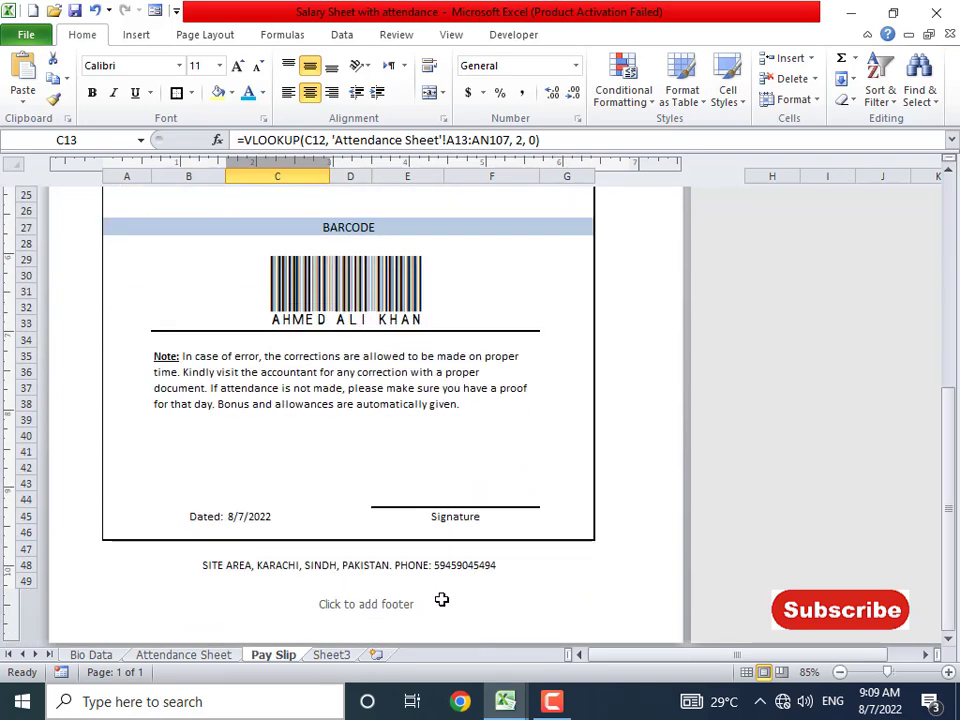
{"action": "scroll", "coordinate": [268, 534], "scroll_direction": "up", "scroll_amount": 8}
{"action": "scroll", "coordinate": [280, 590], "scroll_direction": "down", "scroll_amount": 1}
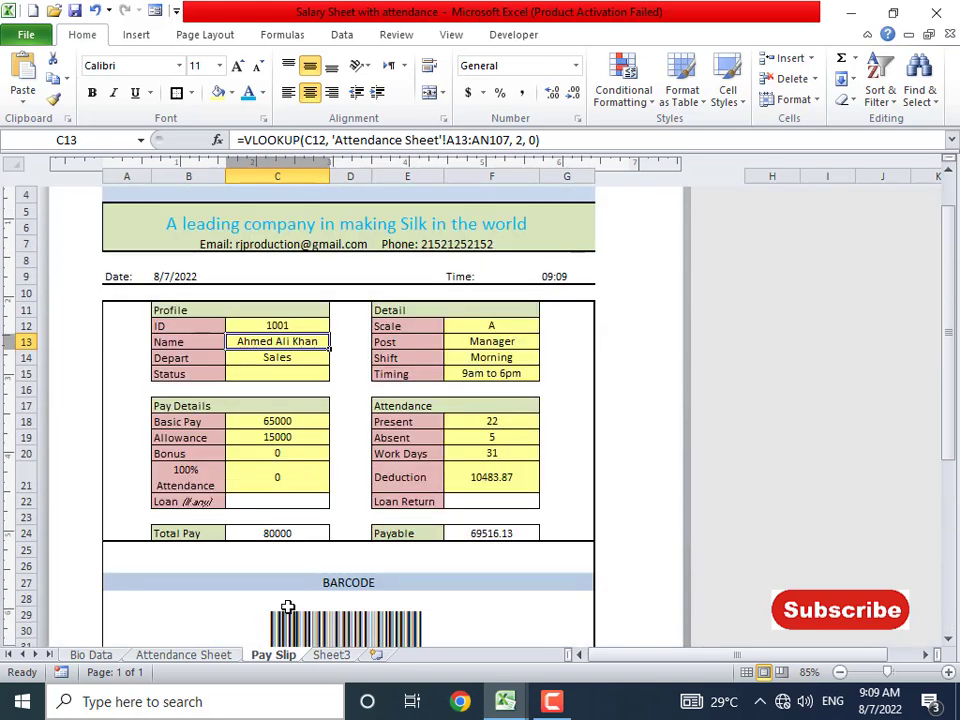
{"action": "left_click", "coordinate": [289, 327]}
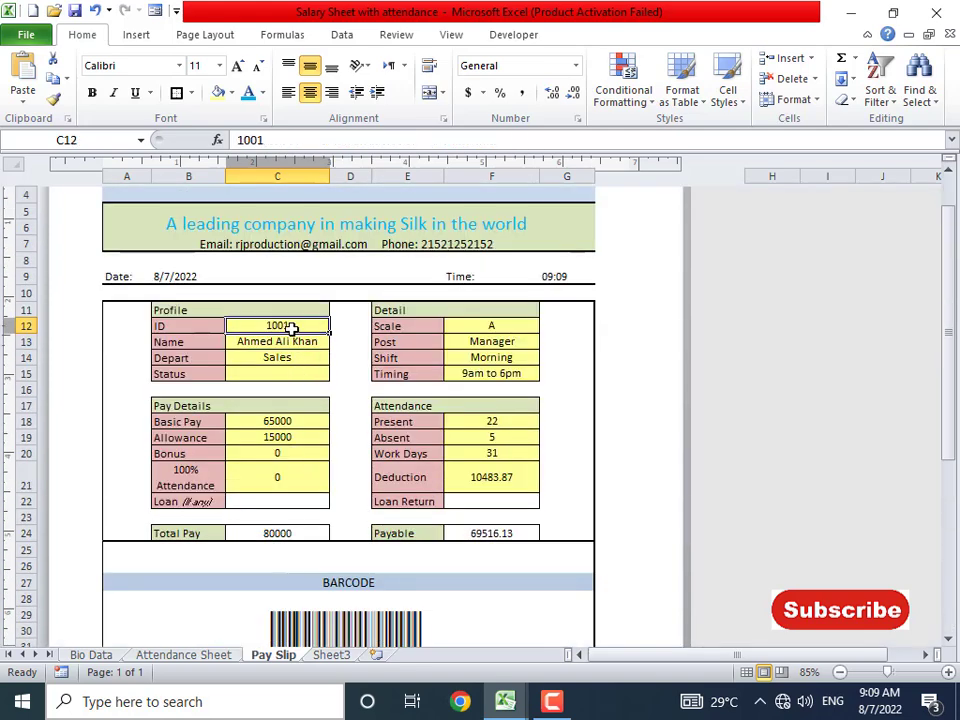
{"action": "type", "text": "1002"}
{"action": "key", "text": "Return"}
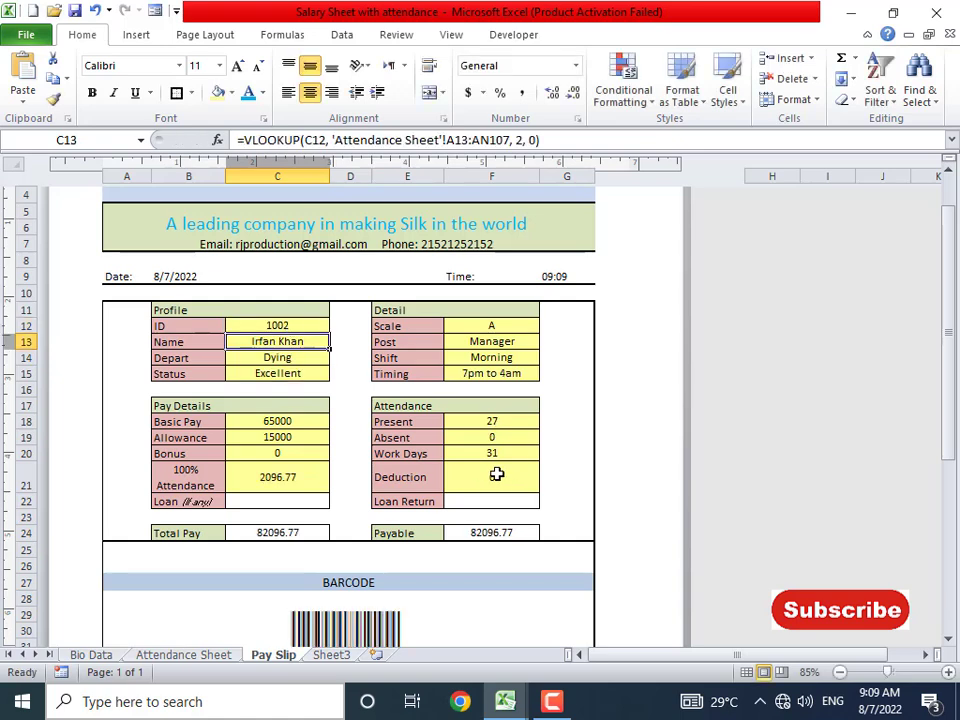
- Load IDs 1003 and 1004, then switch to the Bio Data sheet
{"action": "left_click", "coordinate": [290, 326]}
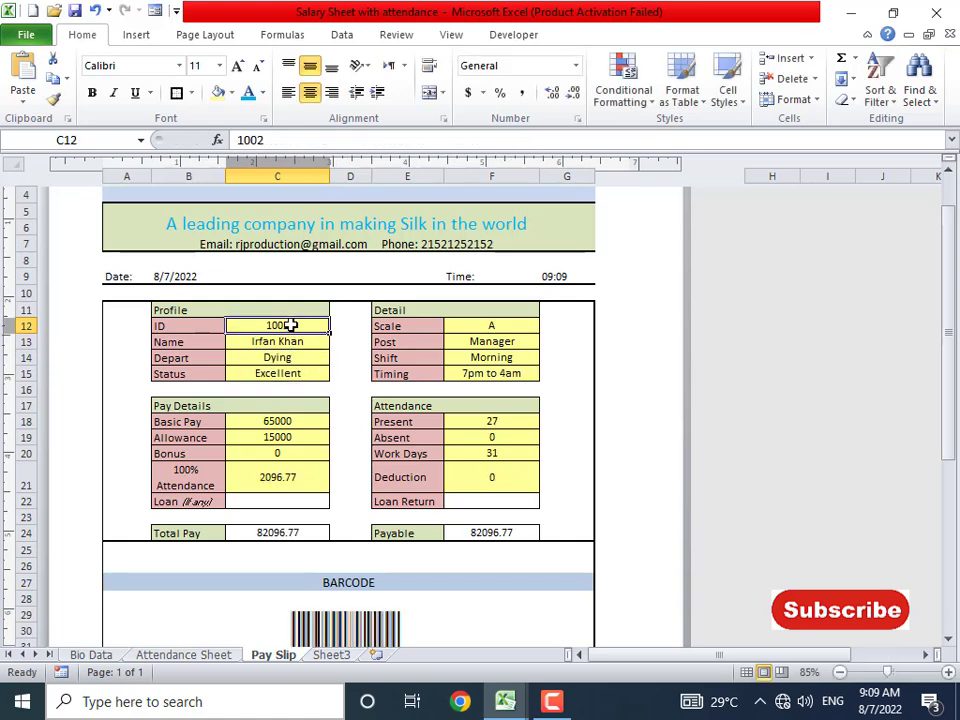
{"action": "type", "text": "1003"}
{"action": "key", "text": "Return"}
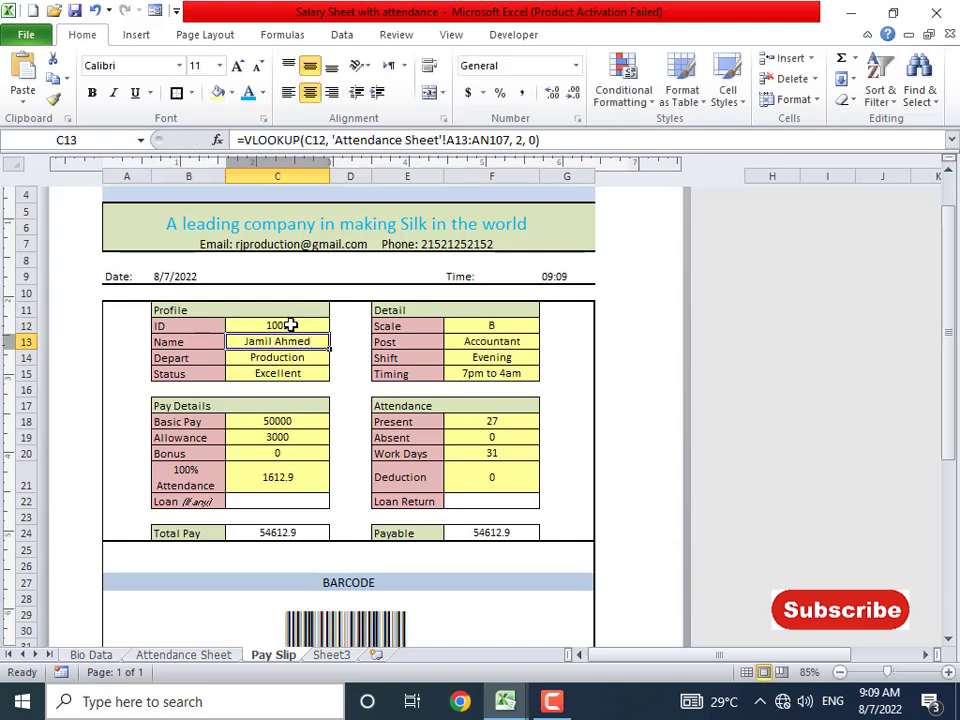
{"action": "left_click", "coordinate": [290, 326]}
{"action": "type", "text": "1"}
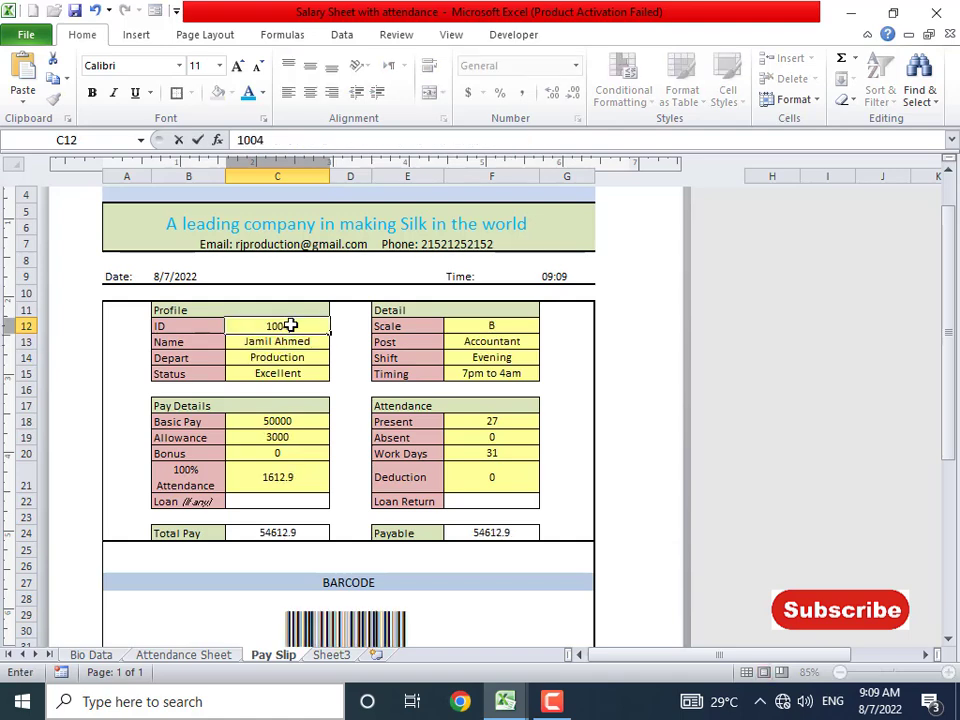
{"action": "key", "text": "Return"}
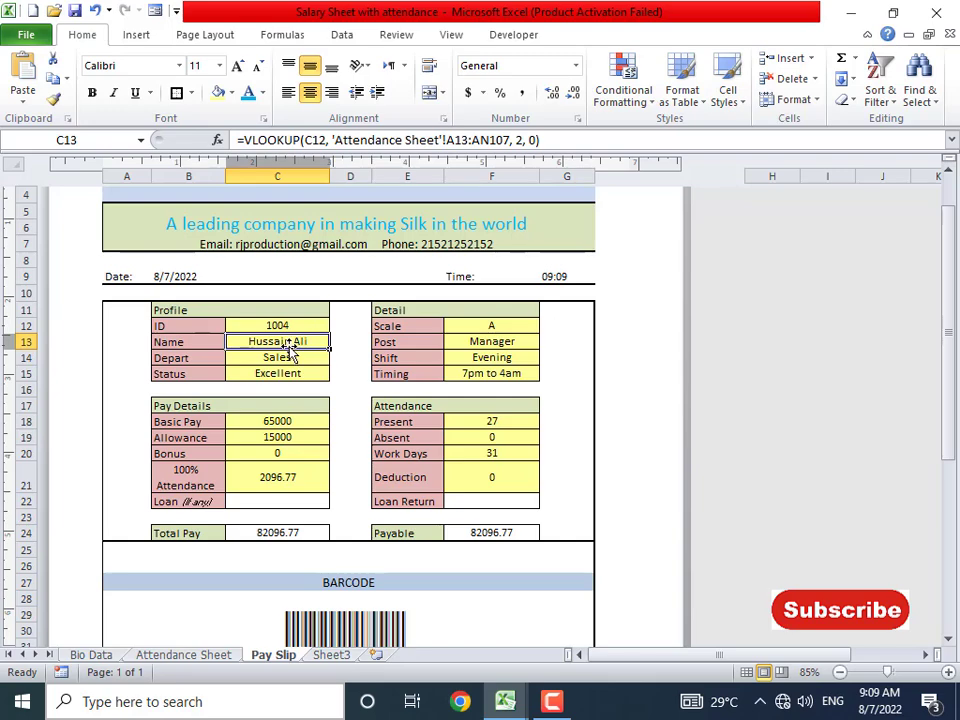
{"action": "left_click", "coordinate": [88, 655]}
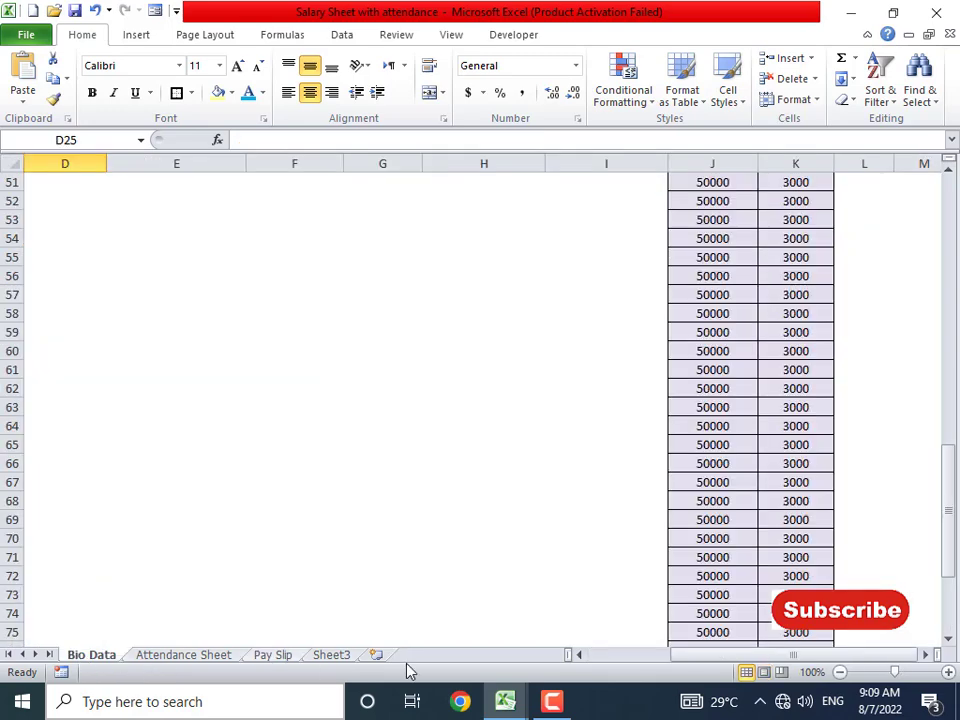
- Check ID 1004's Bio Data entry and the Present lookup formula in F18
{"action": "left_click_drag", "start_coordinate": [693, 666], "coordinate": [610, 663]}
{"action": "scroll", "coordinate": [135, 506], "scroll_direction": "up", "scroll_amount": 17}
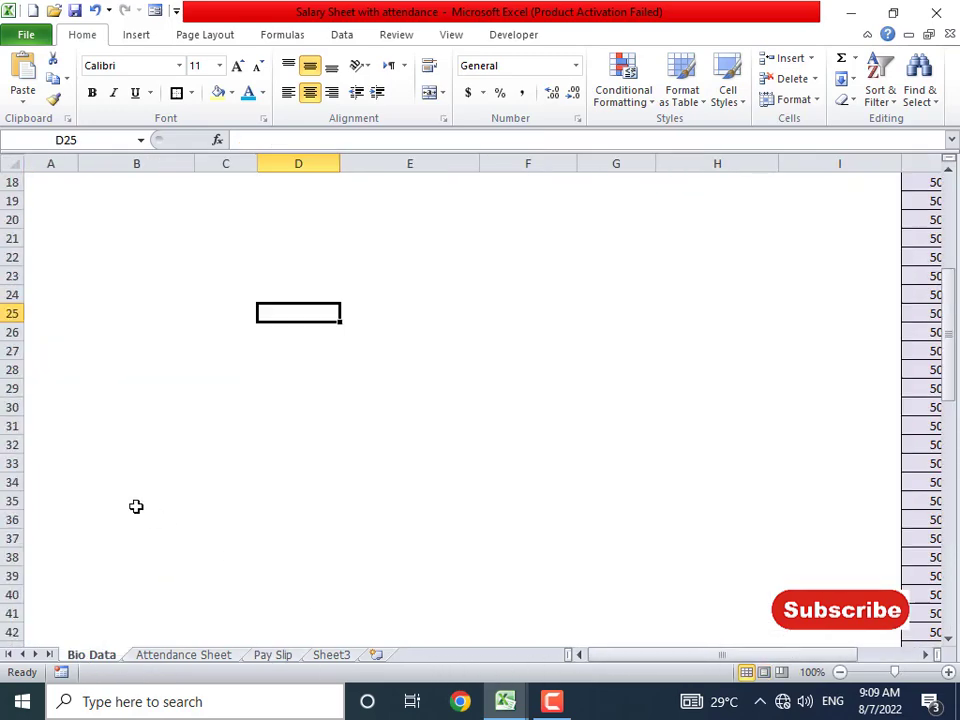
{"action": "left_click", "coordinate": [114, 369]}
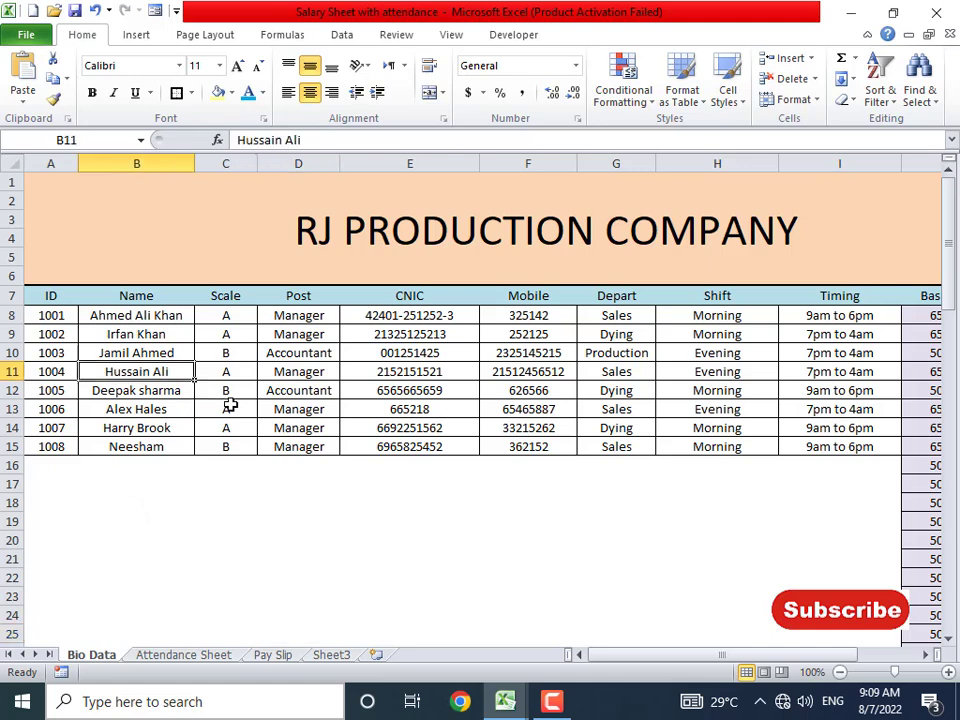
{"action": "left_click", "coordinate": [284, 660]}
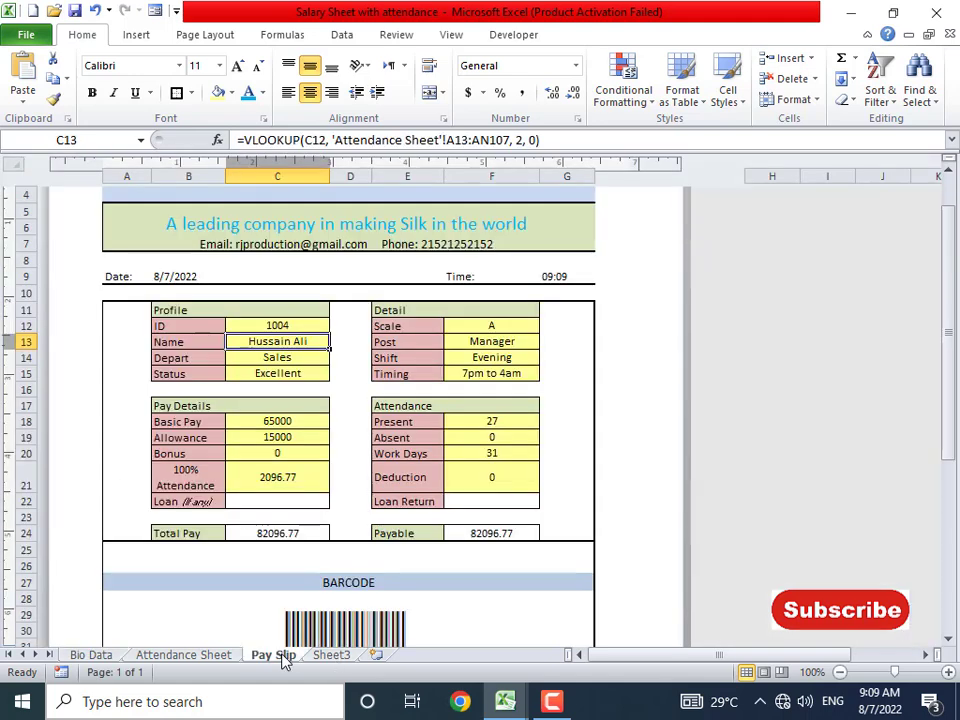
{"action": "left_click", "coordinate": [503, 421]}
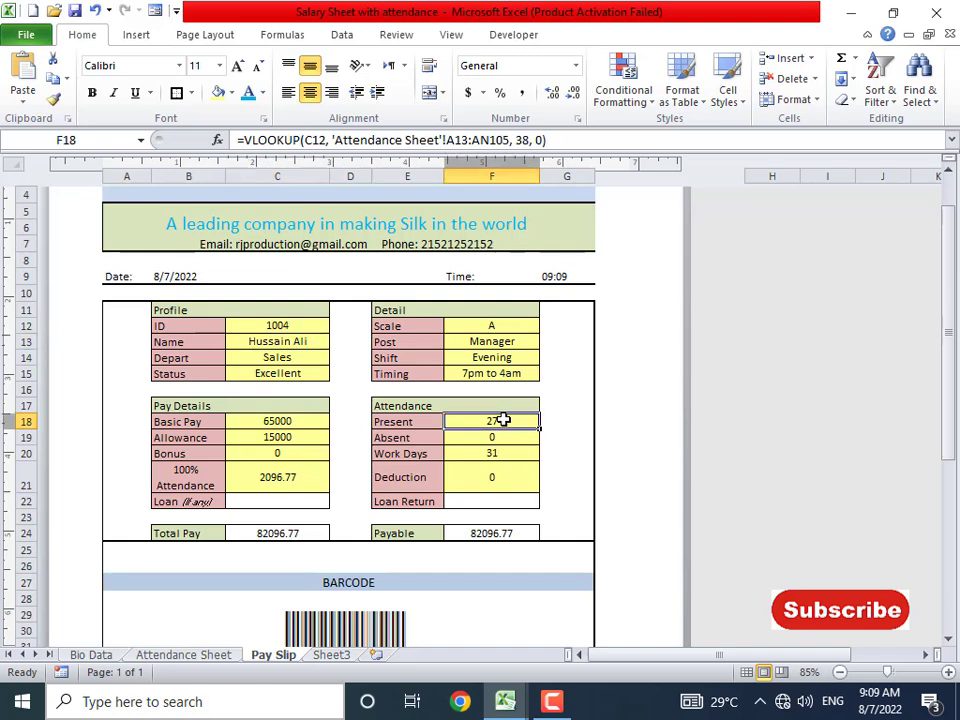
- Compare with the present-days count in AL18 of the Attendance Sheet, then return to Pay Slip
{"action": "left_click", "coordinate": [220, 659]}
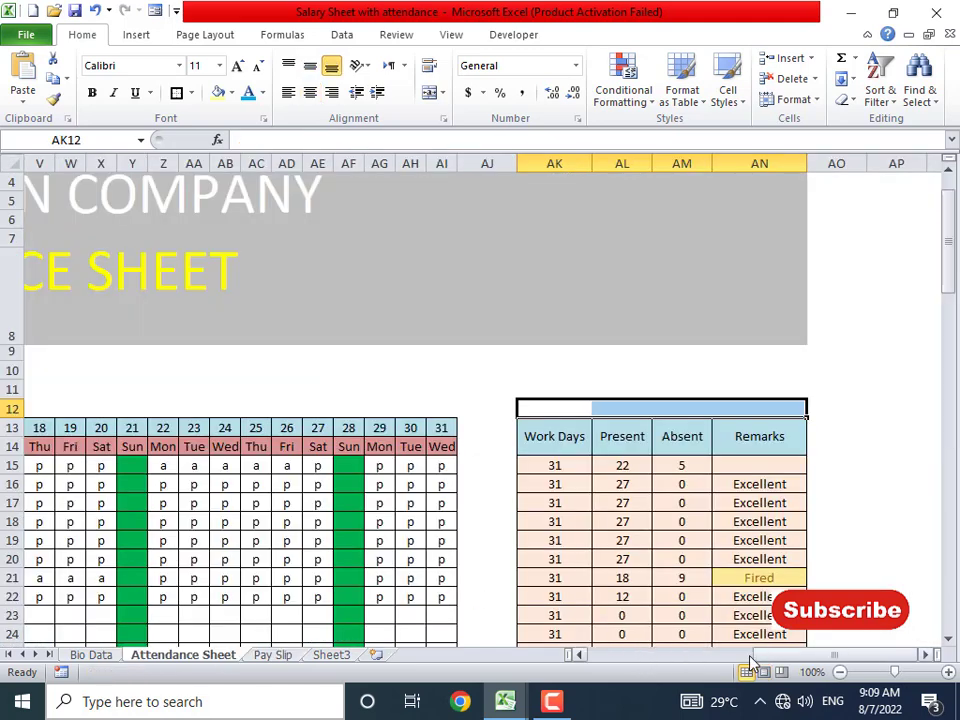
{"action": "left_click_drag", "start_coordinate": [807, 659], "coordinate": [595, 661]}
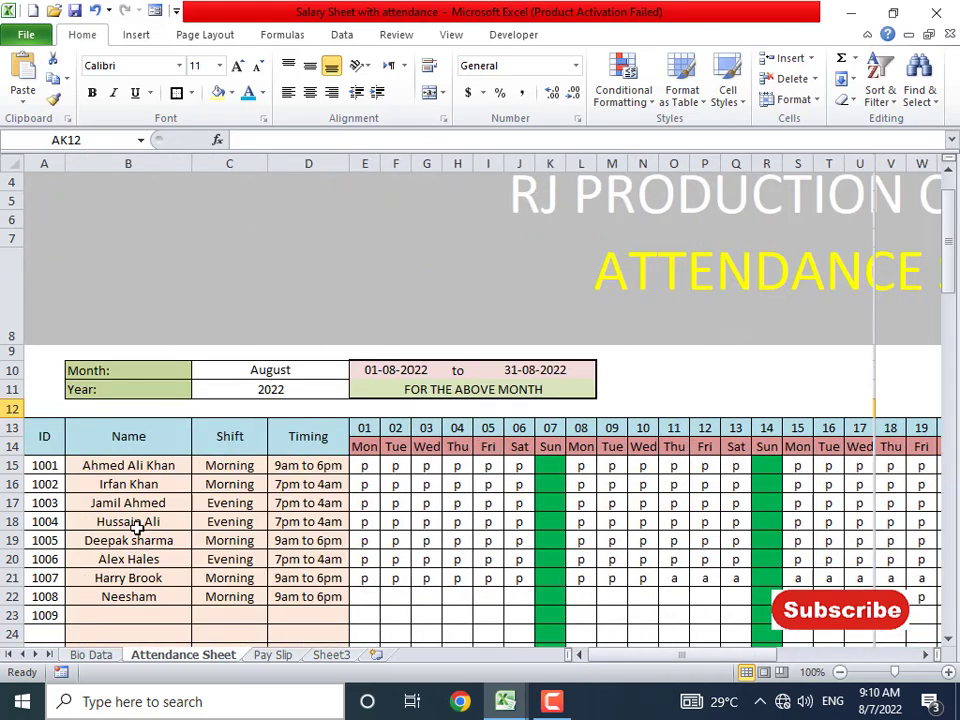
{"action": "left_click_drag", "start_coordinate": [135, 527], "coordinate": [950, 516]}
{"action": "left_click", "coordinate": [688, 521]}
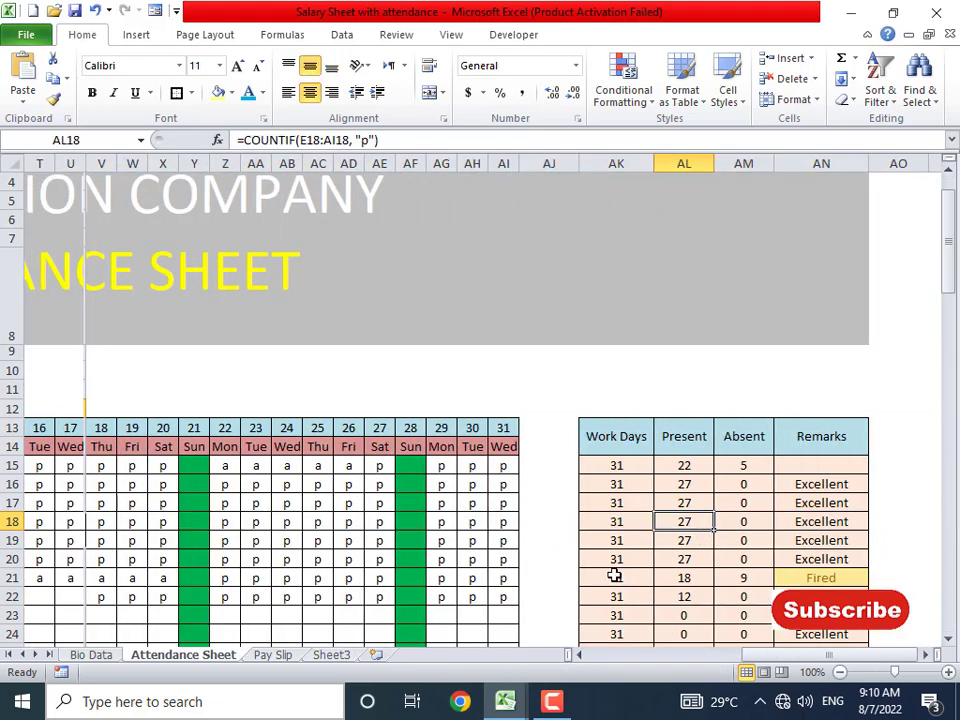
{"action": "left_click", "coordinate": [278, 655]}
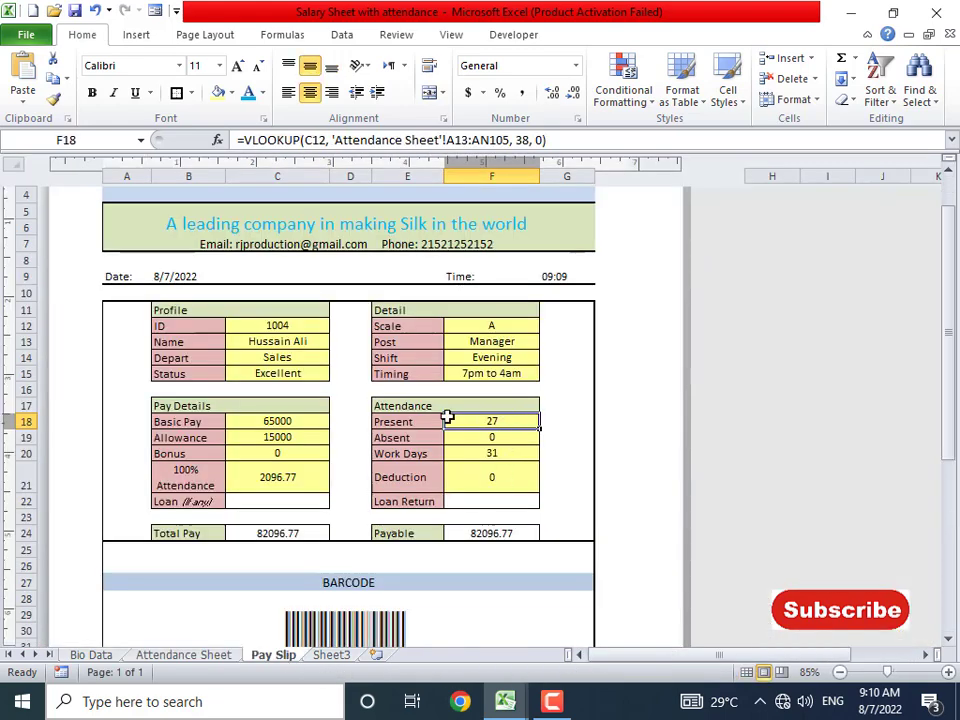
- Enter IDs 1005, 1006 and 1007 in C12, ending on employee 1007's Status cell C15
{"action": "left_click", "coordinate": [307, 321]}
{"action": "type", "text": "1005"}
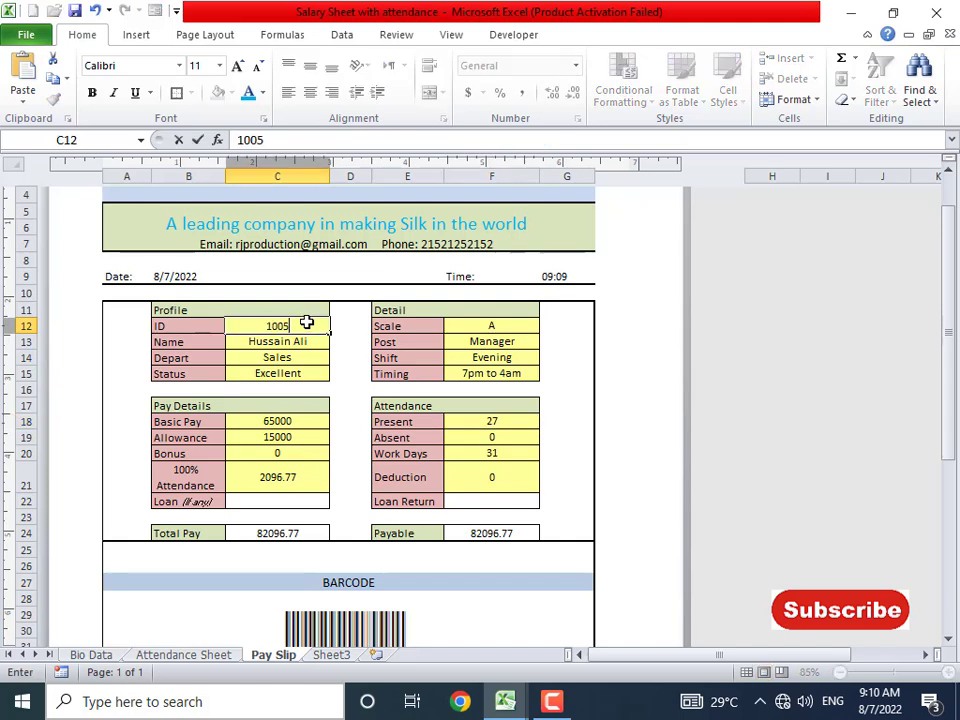
{"action": "key", "text": "Return"}
{"action": "left_click", "coordinate": [307, 322]}
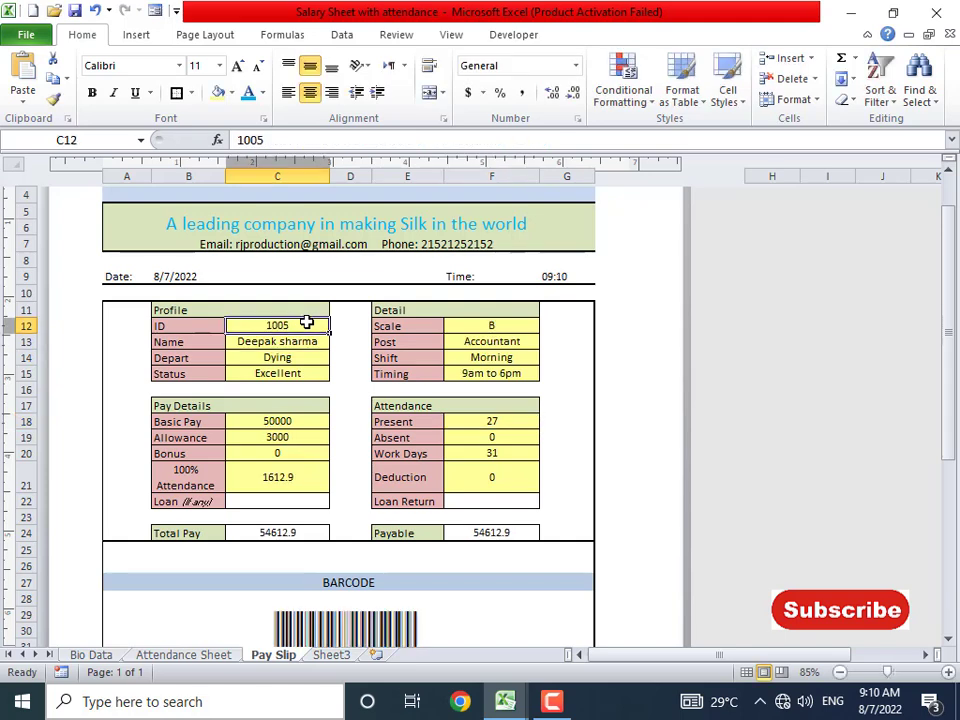
{"action": "type", "text": "1006"}
{"action": "key", "text": "Return"}
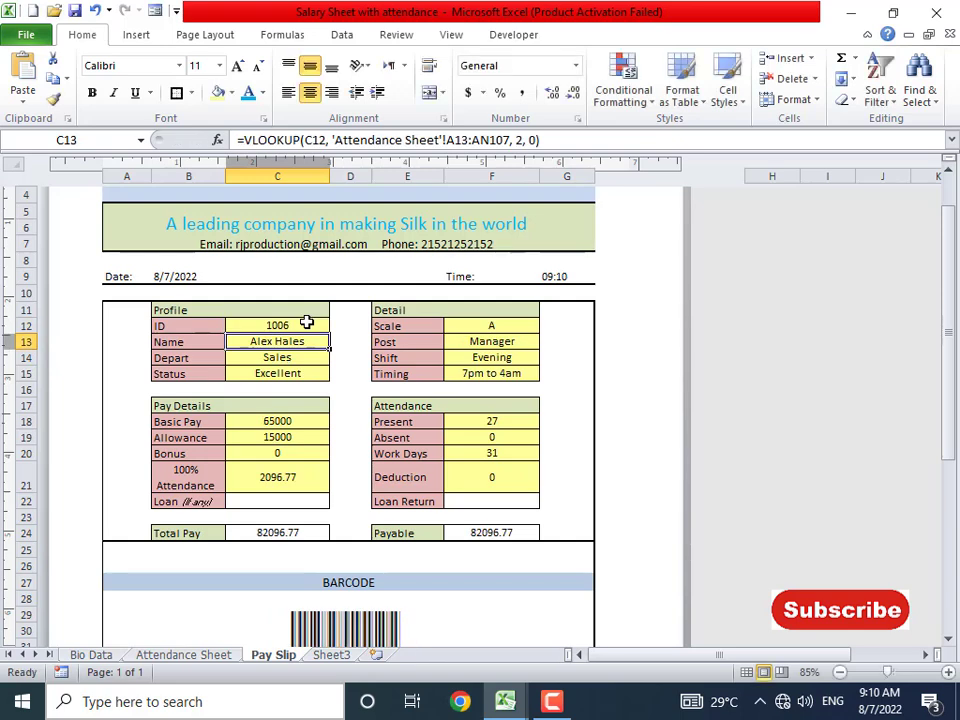
{"action": "left_click", "coordinate": [307, 322]}
{"action": "type", "text": "10"}
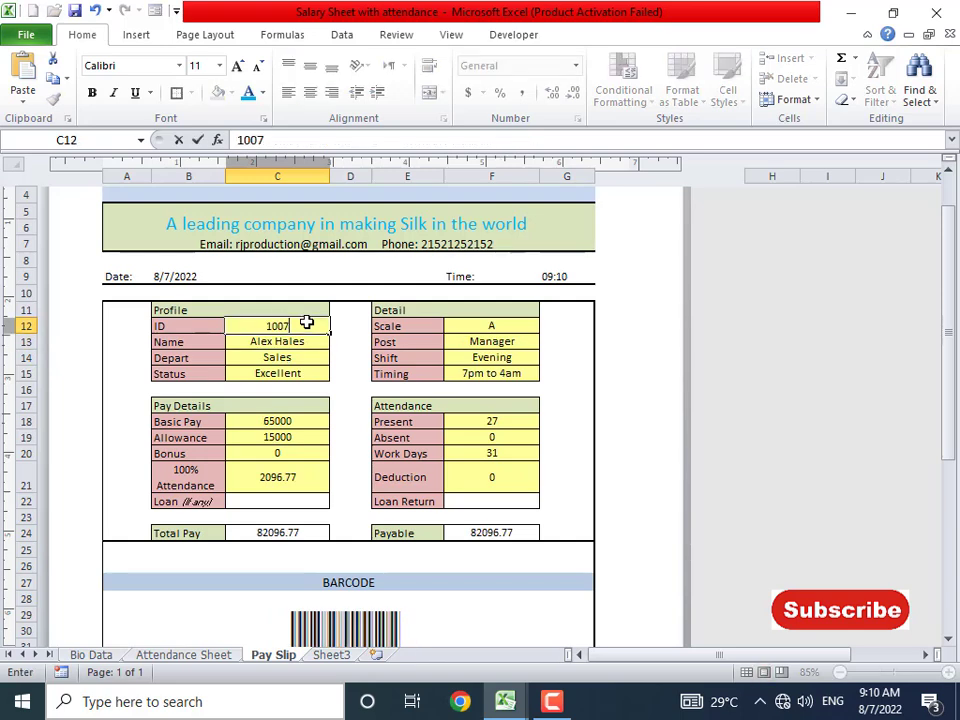
{"action": "key", "text": "Return"}
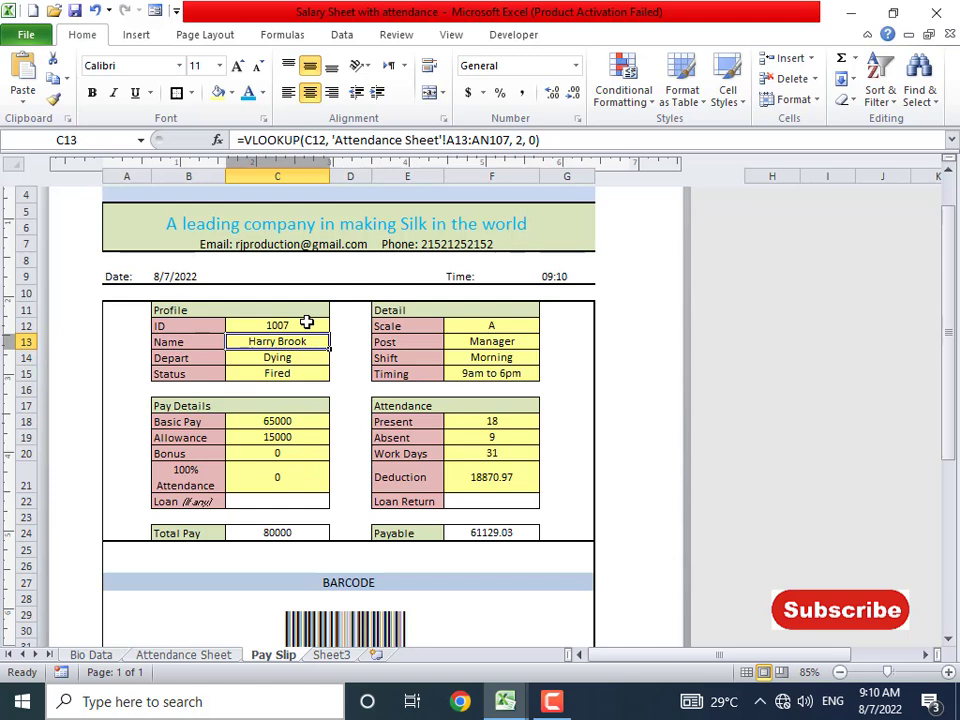
{"action": "key", "text": "Down"}
{"action": "key", "text": "Down"}
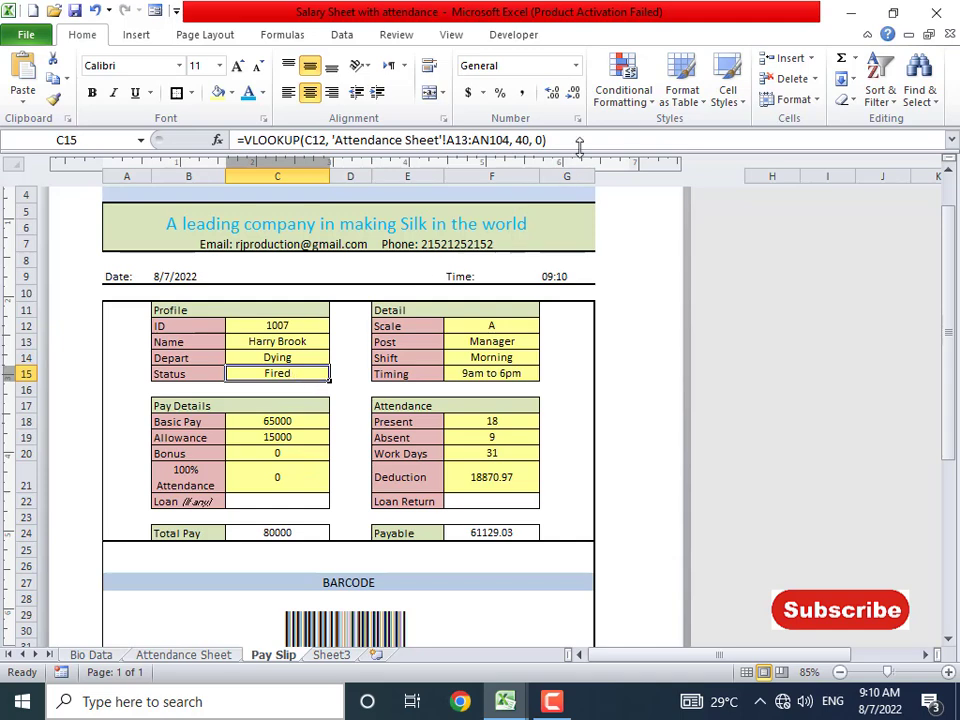
- Add a Text that Contains 'Fired' rule to C15 with Light Red Fill and Dark Red Text
{"action": "left_click", "coordinate": [624, 92]}
{"action": "mouse_move", "coordinate": [660, 135]}
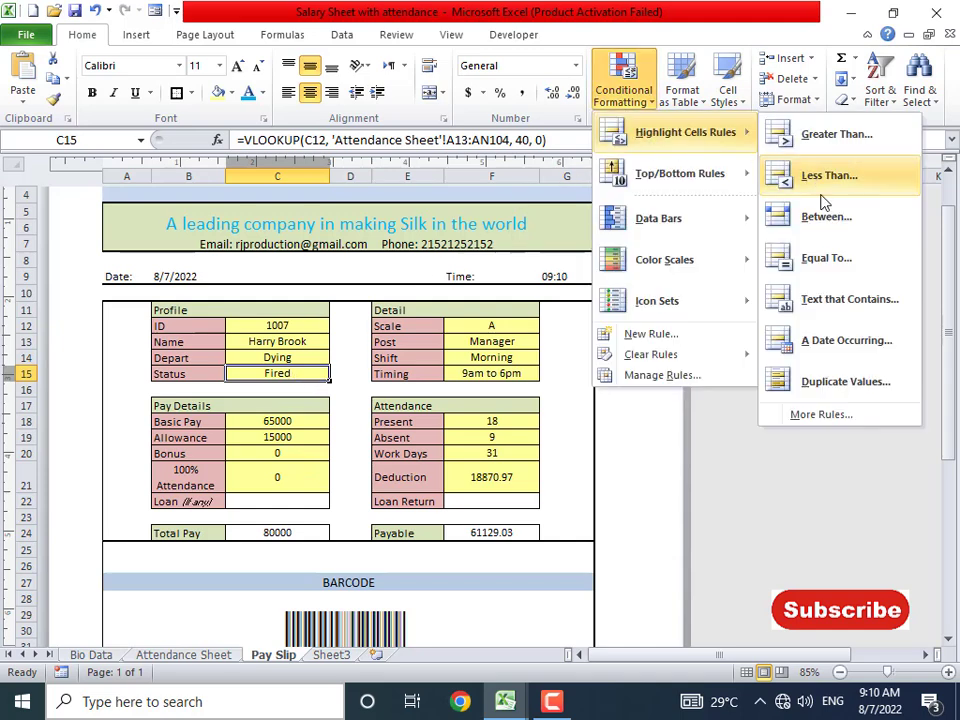
{"action": "left_click", "coordinate": [831, 299]}
{"action": "type", "text": "Fired"}
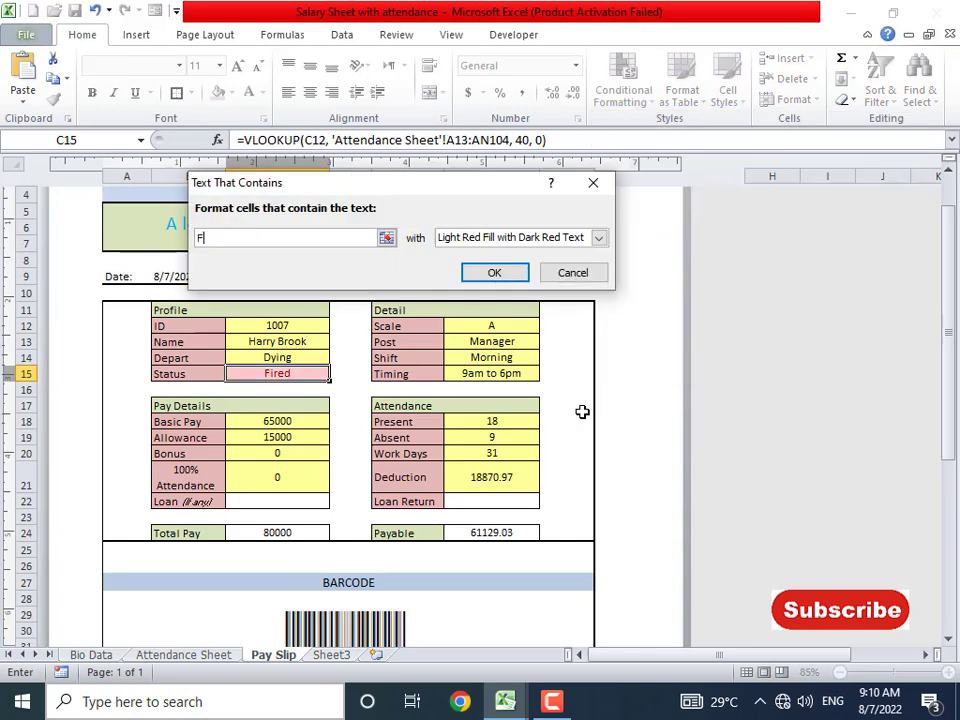
{"action": "left_click", "coordinate": [522, 240]}
{"action": "left_click", "coordinate": [521, 240]}
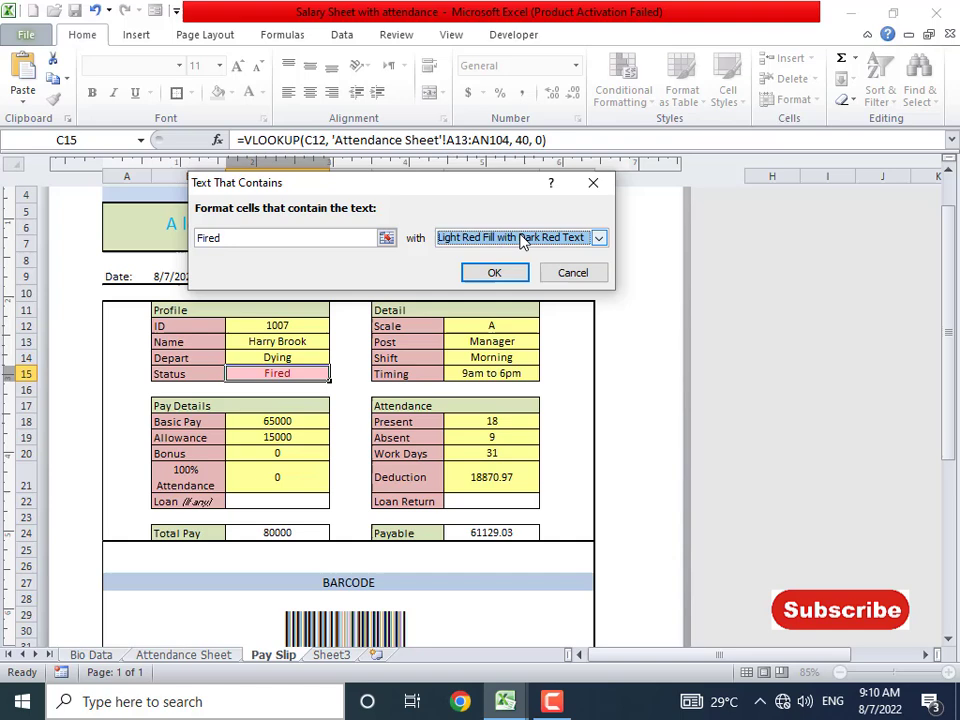
{"action": "left_click", "coordinate": [493, 272]}
{"action": "left_click", "coordinate": [306, 437]}
{"action": "left_click", "coordinate": [281, 373]}
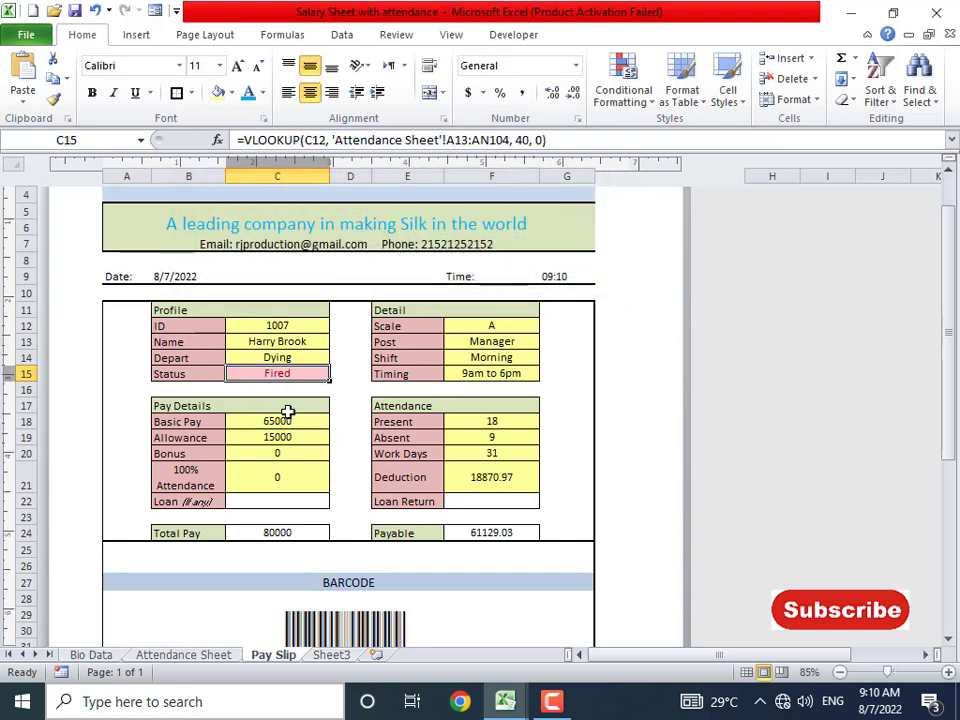
- Start a Text That Contains rule for 'Fi' using a custom format
{"action": "left_click", "coordinate": [622, 85]}
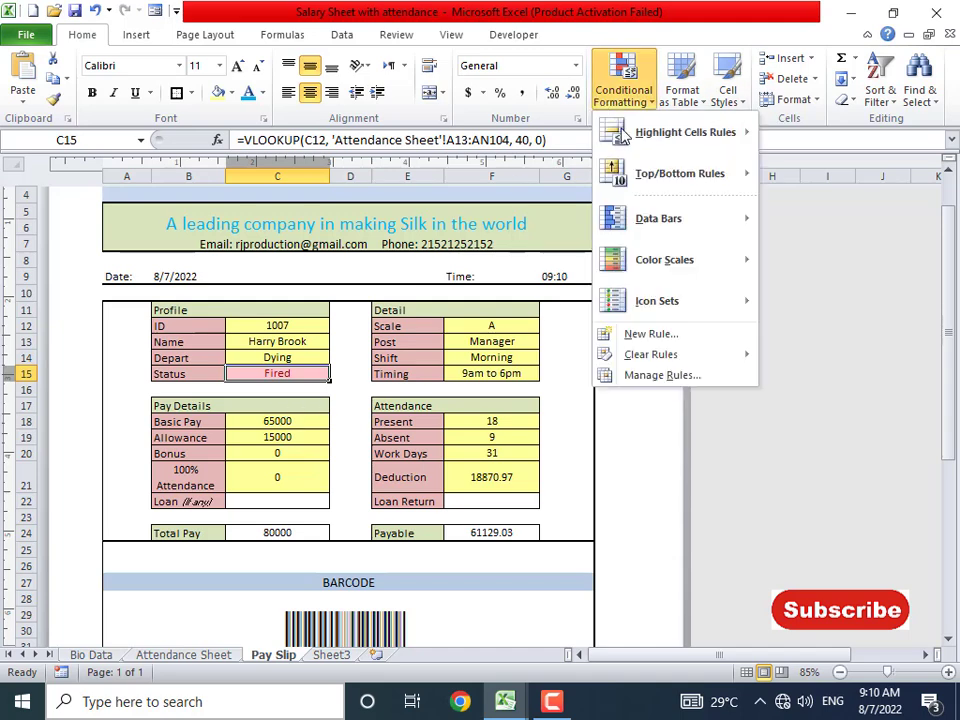
{"action": "mouse_move", "coordinate": [671, 144]}
{"action": "left_click", "coordinate": [814, 300]}
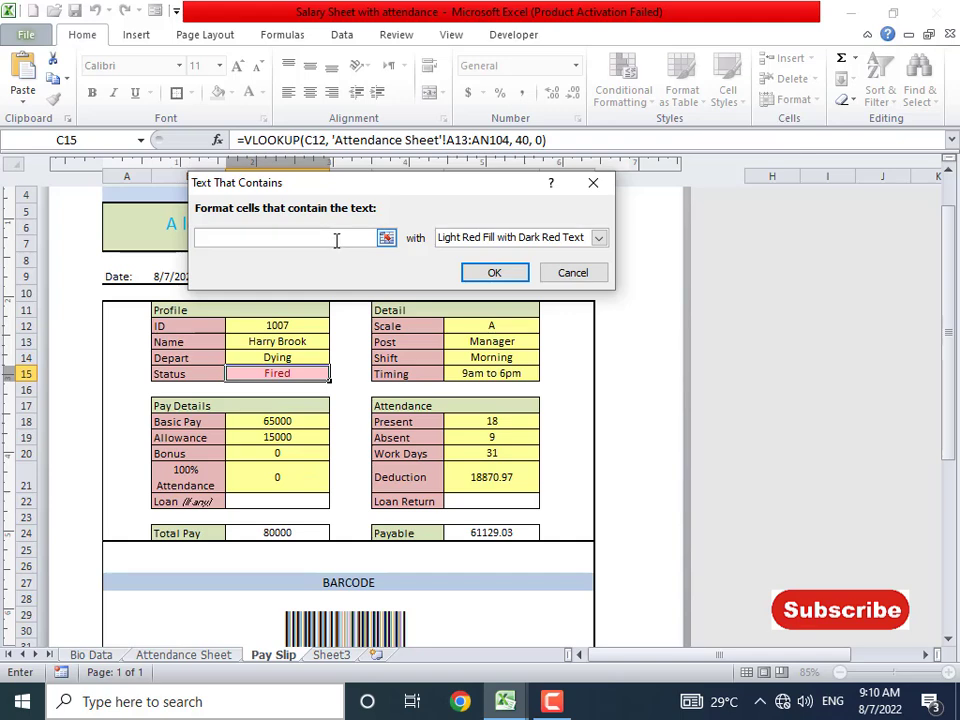
{"action": "type", "text": "Fired"}
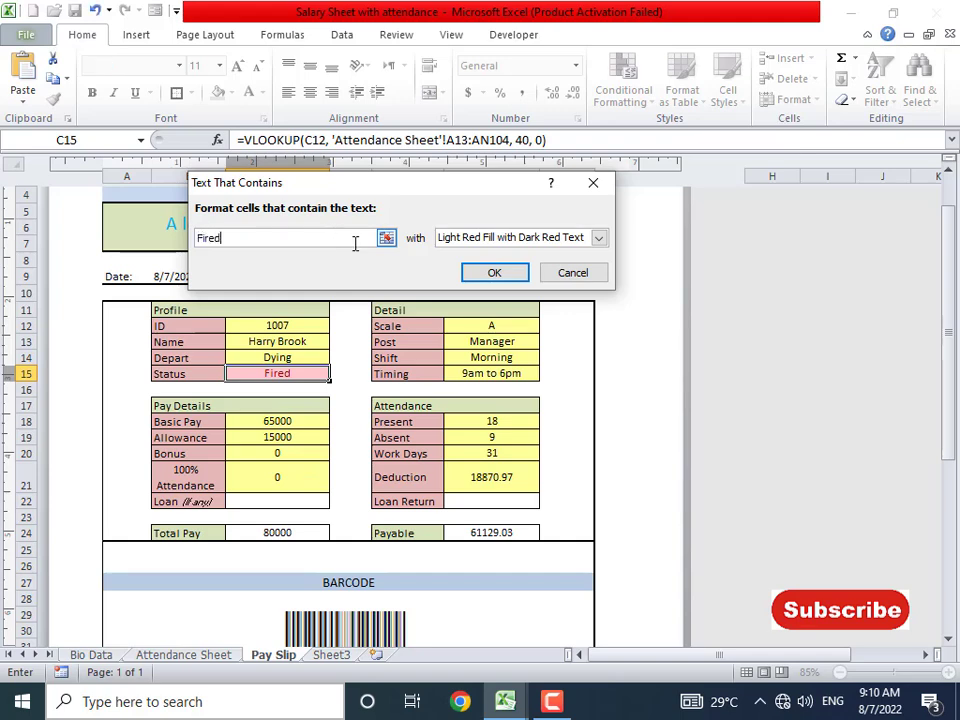
{"action": "left_click", "coordinate": [481, 237]}
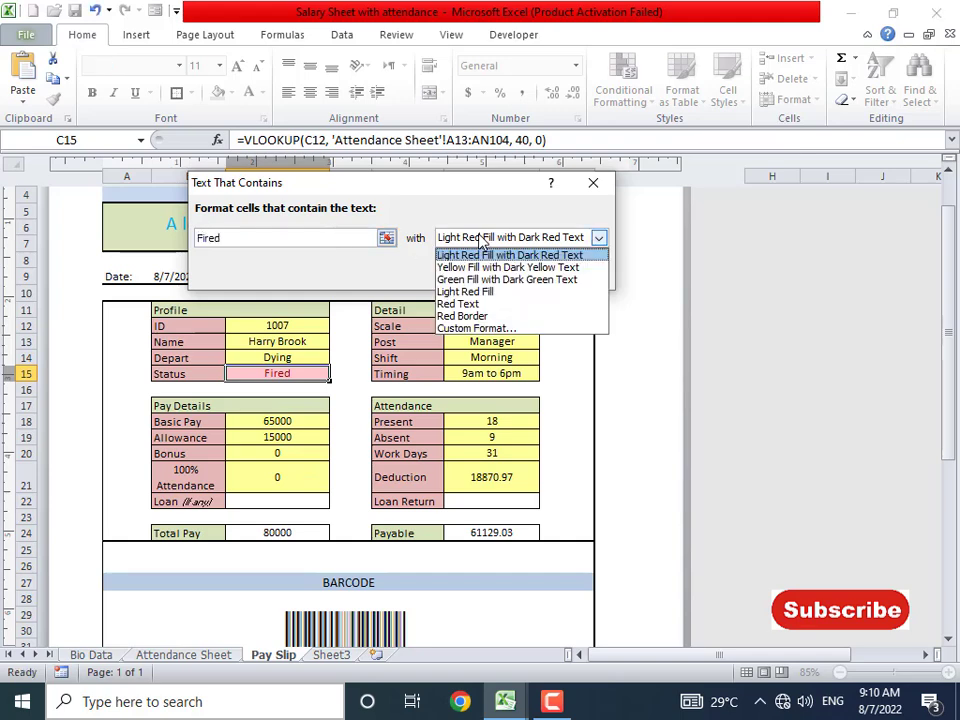
{"action": "left_click", "coordinate": [478, 328]}
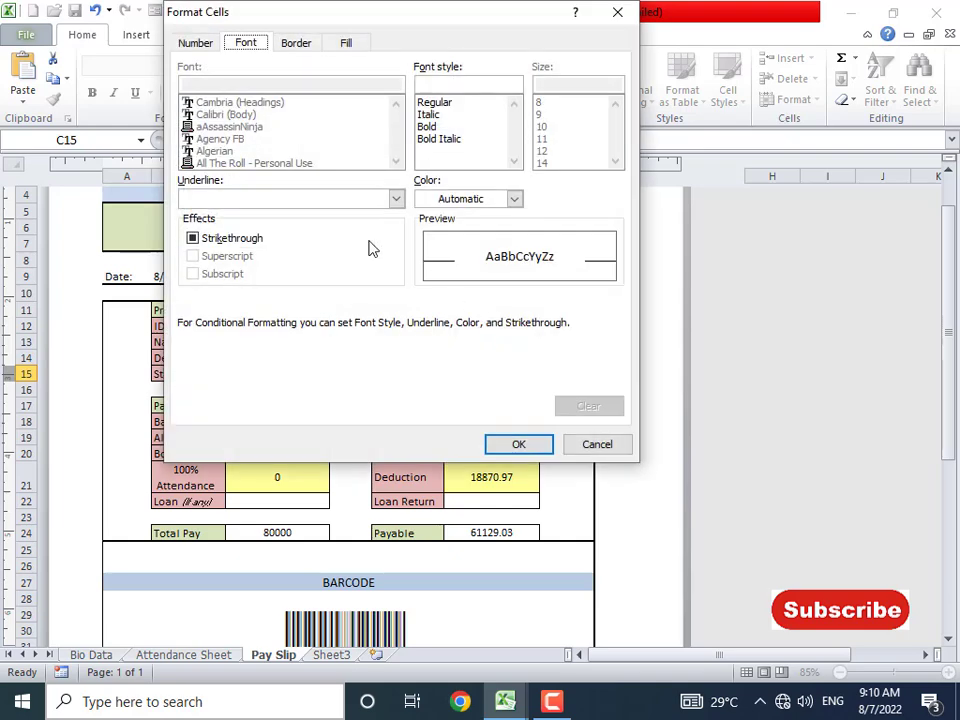
- Give the highlight a red dashed outline border
{"action": "left_click", "coordinate": [297, 43]}
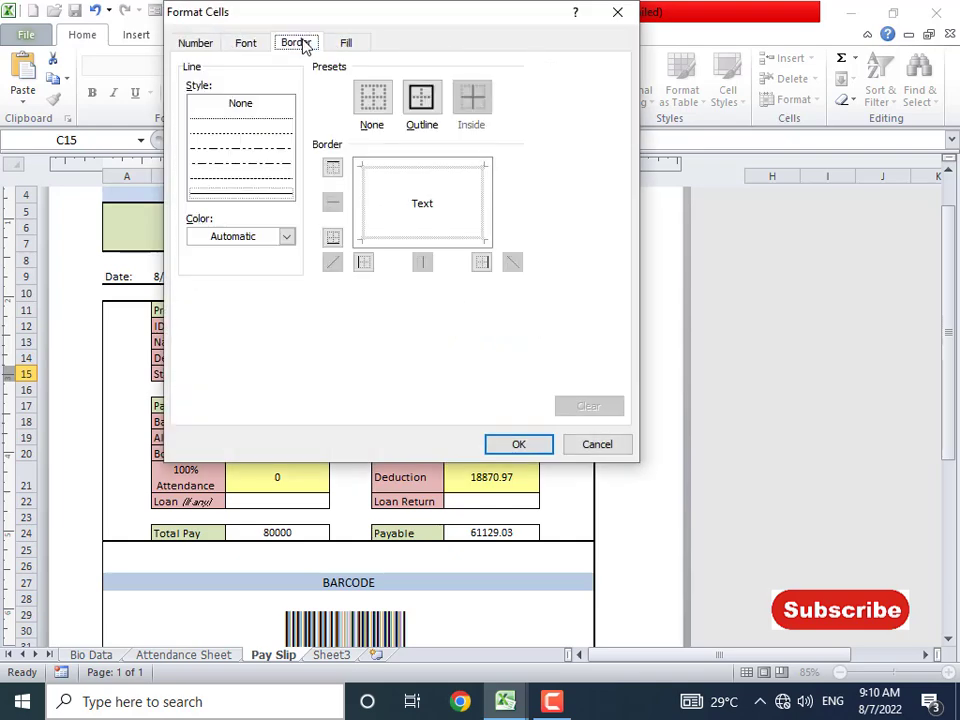
{"action": "left_click", "coordinate": [424, 101]}
{"action": "left_click", "coordinate": [286, 237]}
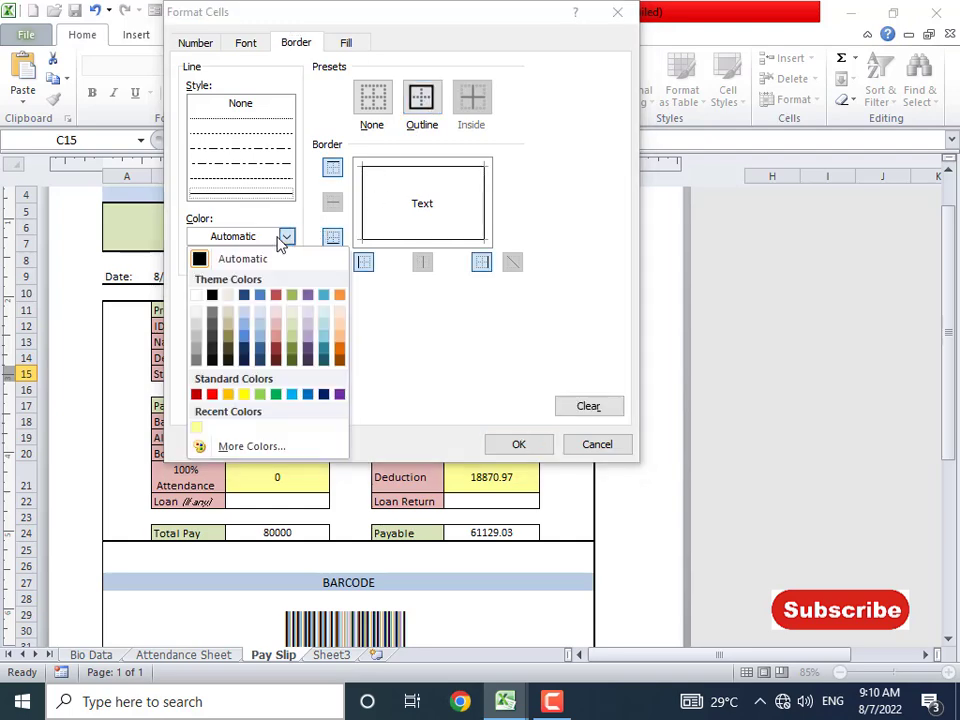
{"action": "left_click", "coordinate": [211, 395]}
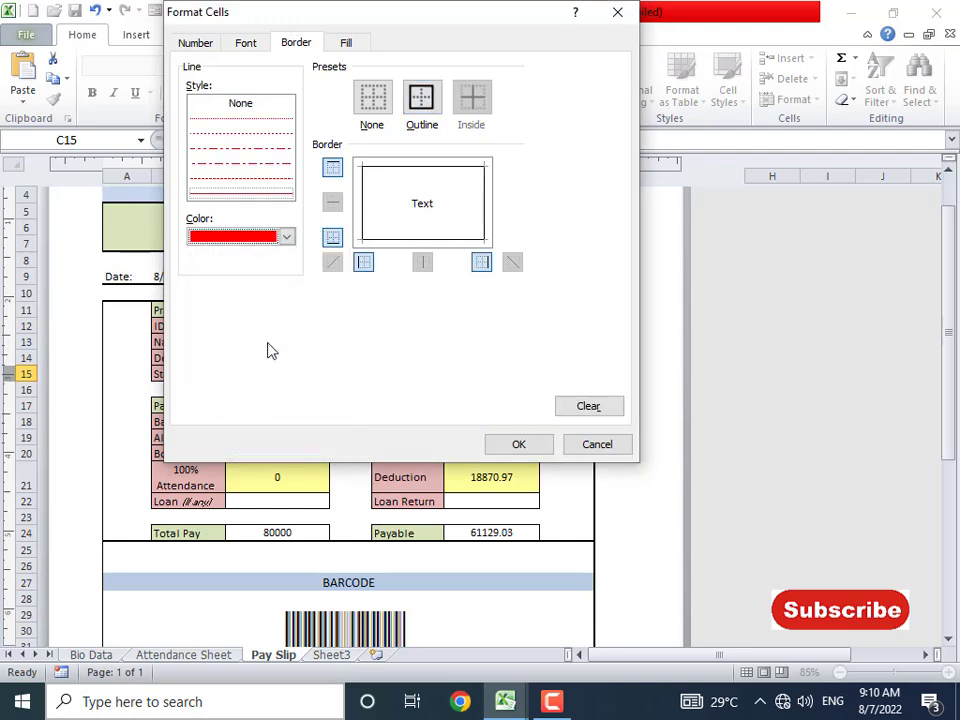
{"action": "left_click", "coordinate": [271, 180]}
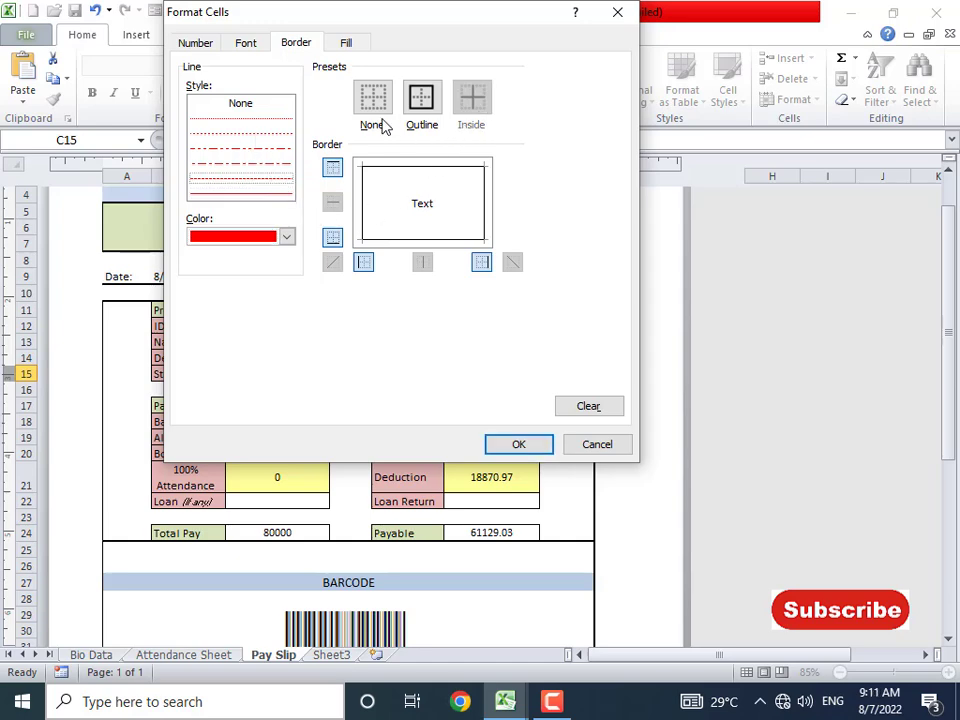
- Try a blue gradient fill, then settle on a solid green background fill
{"action": "left_click", "coordinate": [346, 42]}
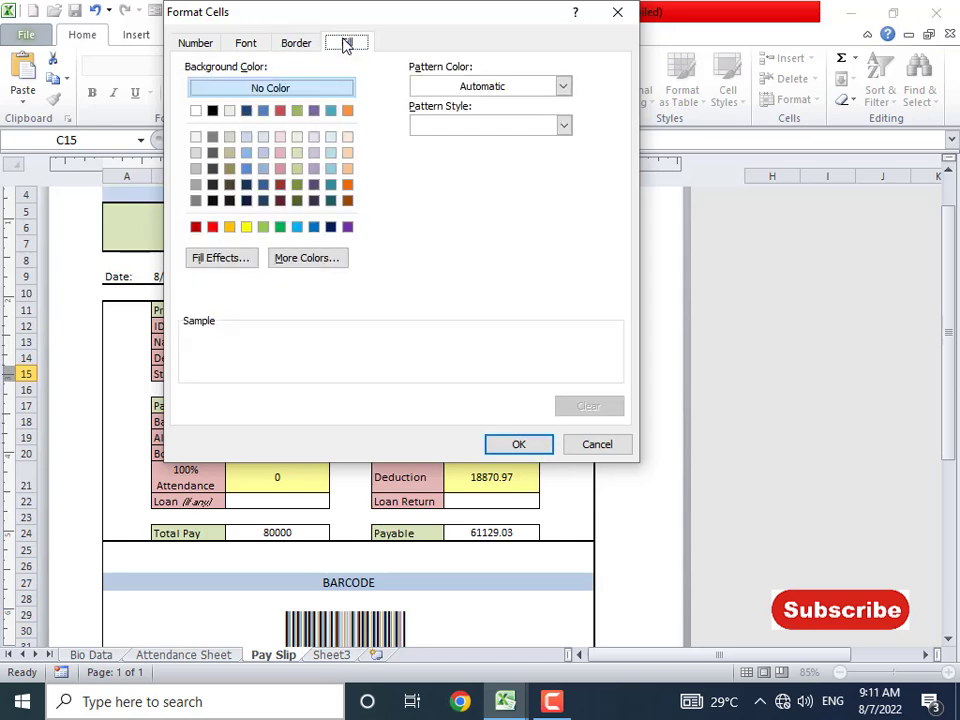
{"action": "left_click", "coordinate": [281, 228]}
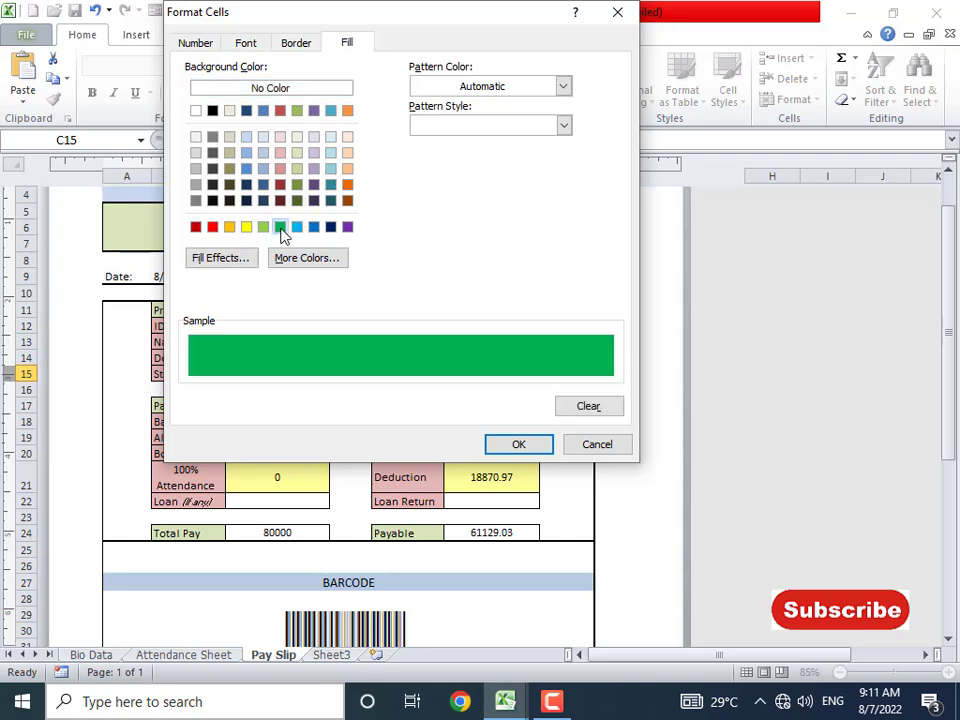
{"action": "left_click", "coordinate": [246, 259]}
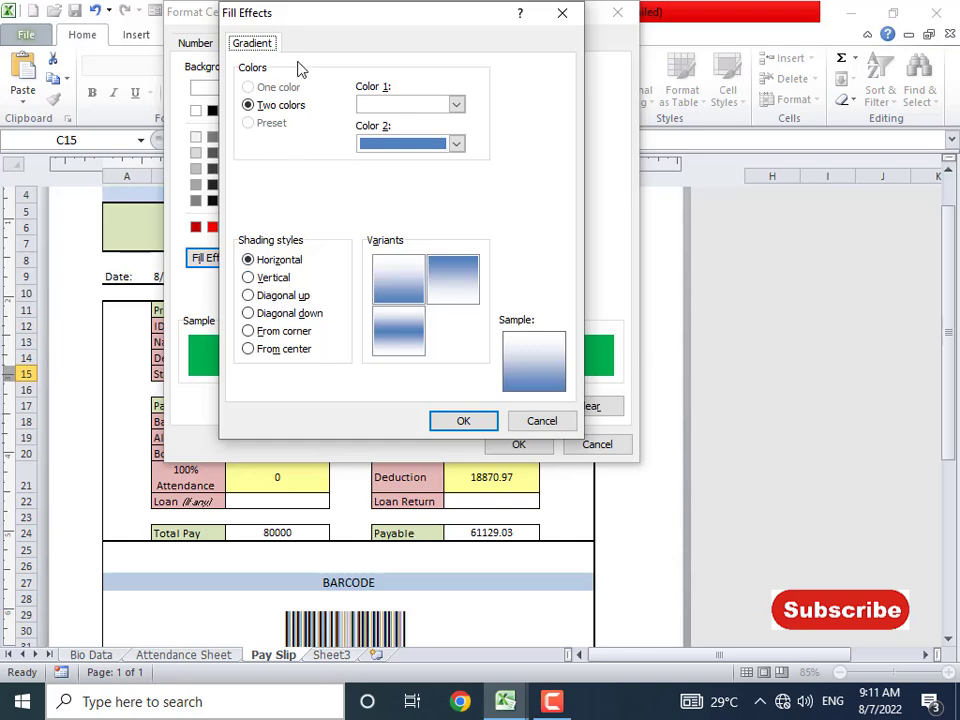
{"action": "left_click", "coordinate": [462, 421]}
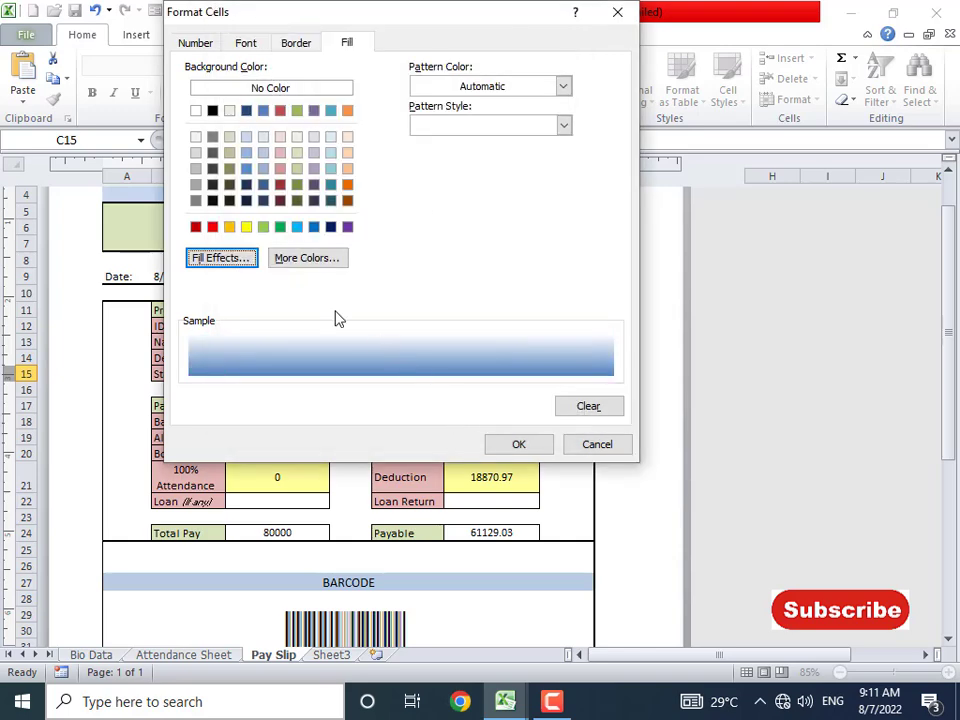
{"action": "left_click", "coordinate": [250, 260]}
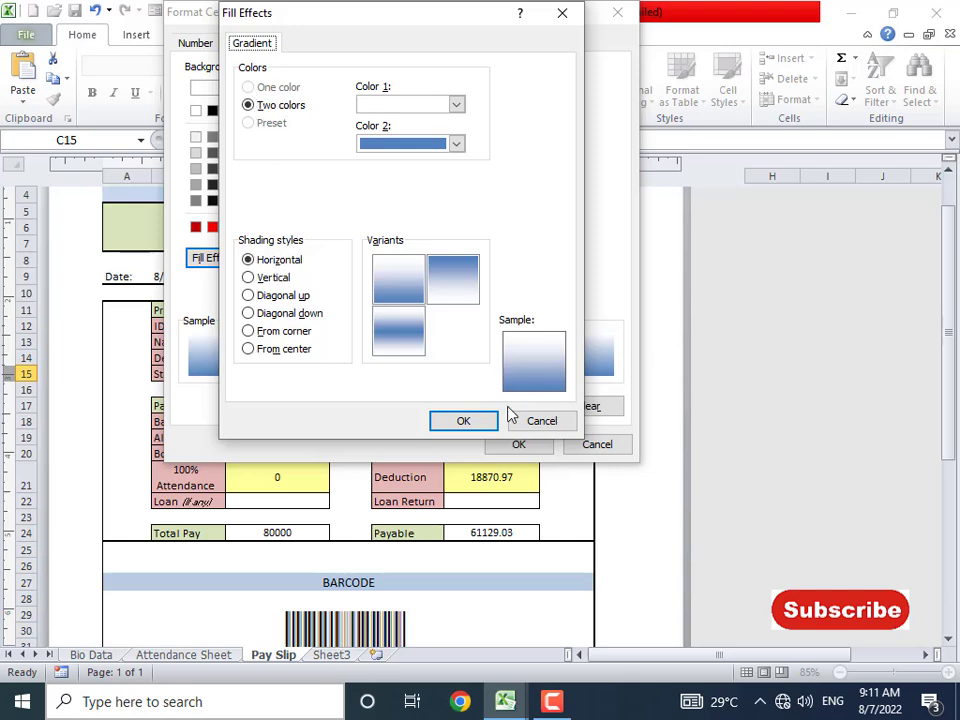
{"action": "left_click", "coordinate": [399, 148]}
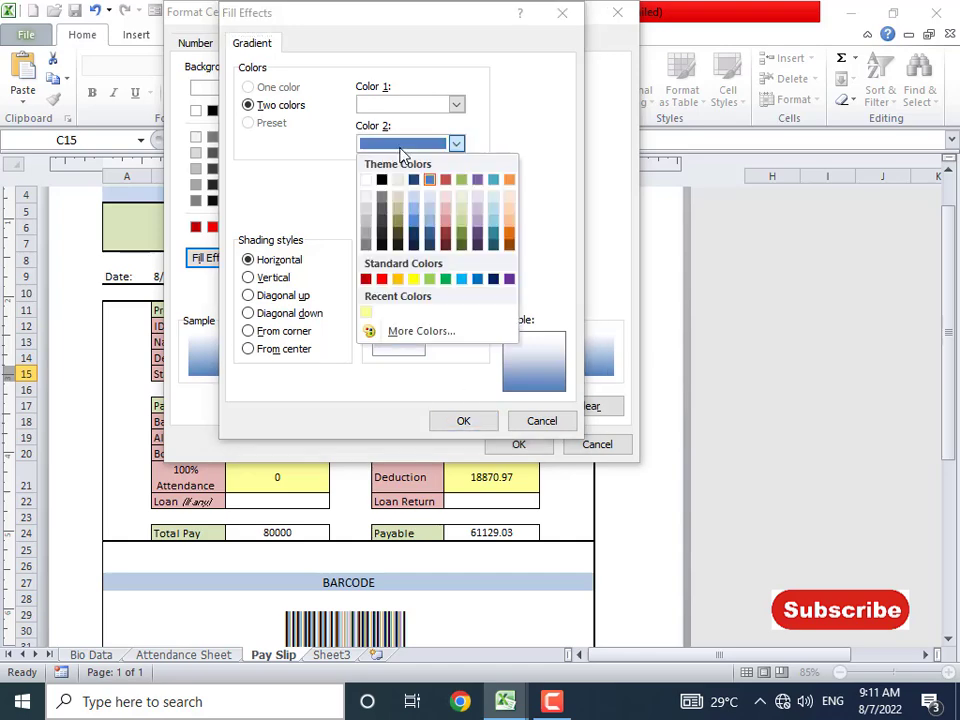
{"action": "left_click", "coordinate": [399, 148]}
{"action": "left_click", "coordinate": [463, 421]}
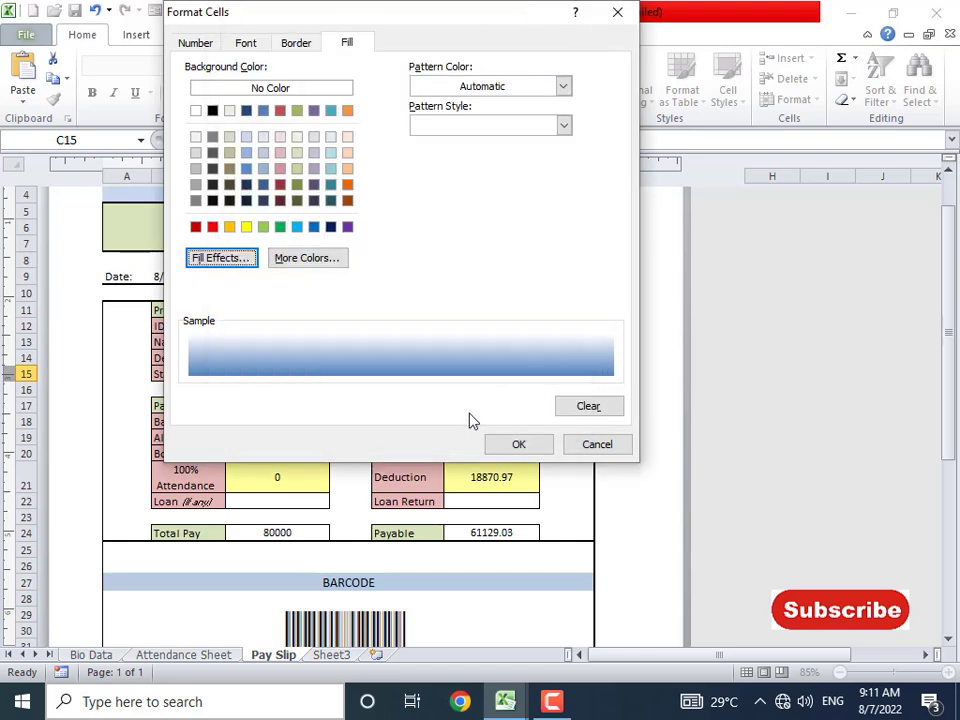
{"action": "left_click", "coordinate": [282, 227]}
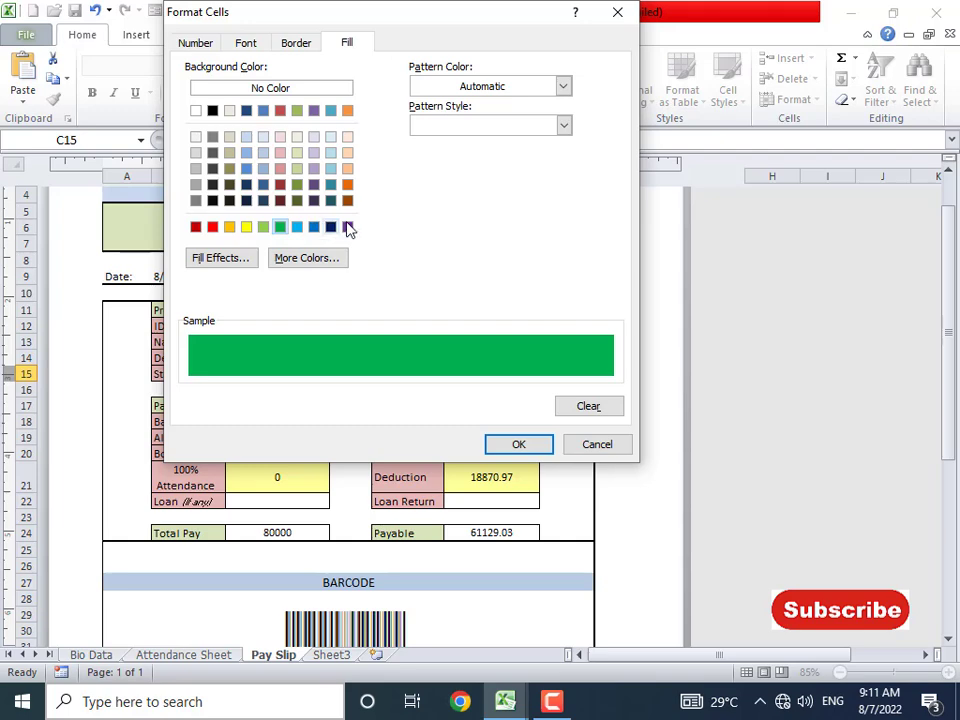
- Make the rule's font bold and red and confirm the custom format
{"action": "left_click", "coordinate": [316, 46]}
{"action": "left_click", "coordinate": [250, 46]}
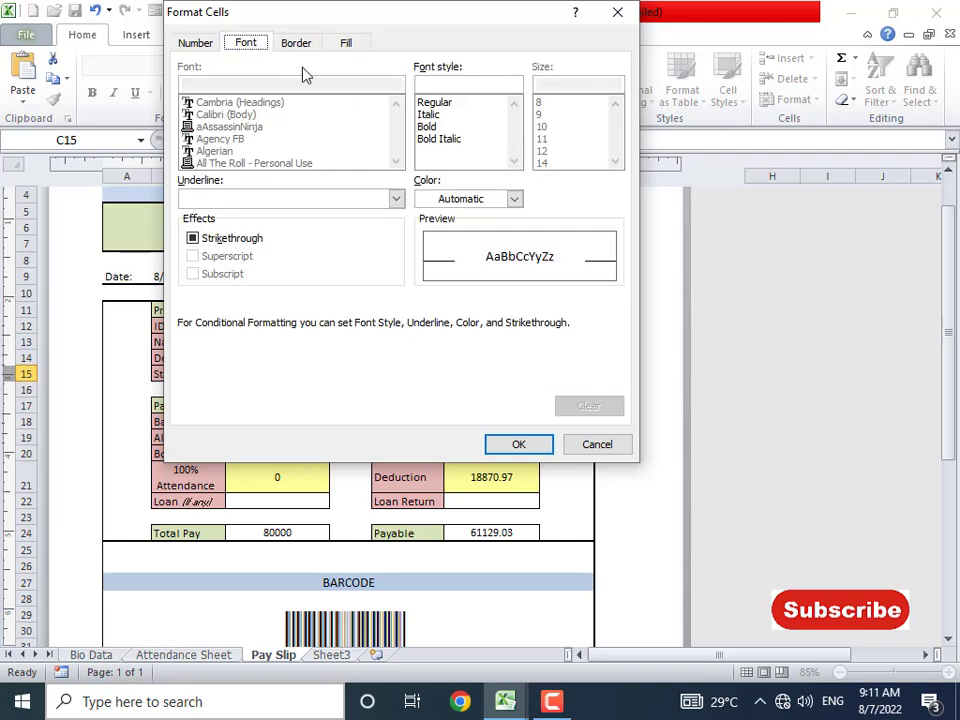
{"action": "left_click", "coordinate": [436, 127]}
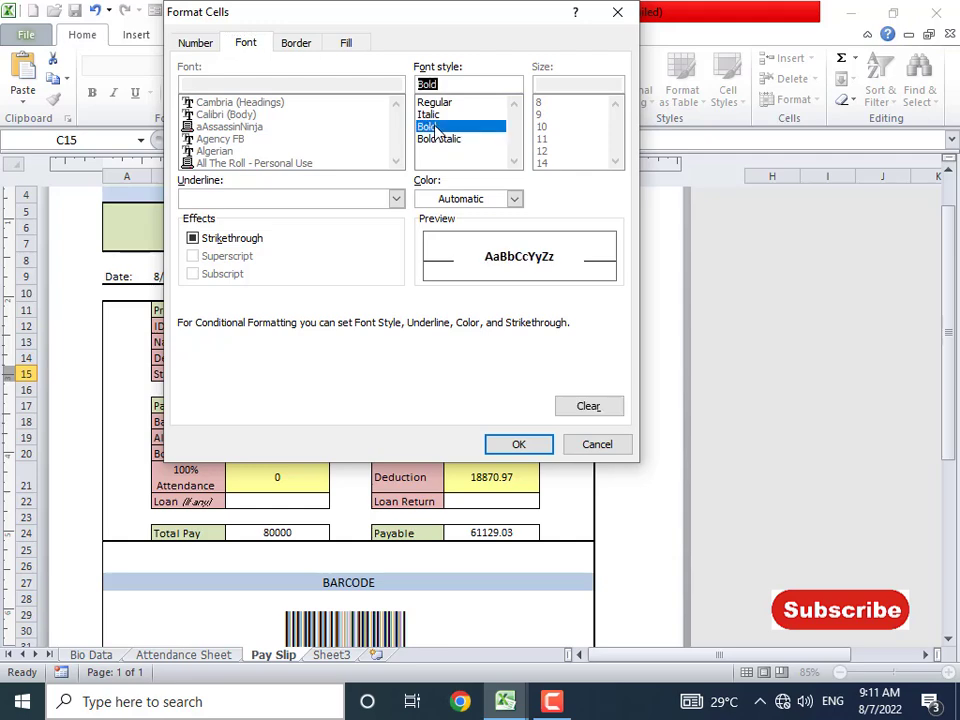
{"action": "left_click", "coordinate": [513, 198]}
{"action": "left_click", "coordinate": [513, 198]}
{"action": "left_click", "coordinate": [513, 199]}
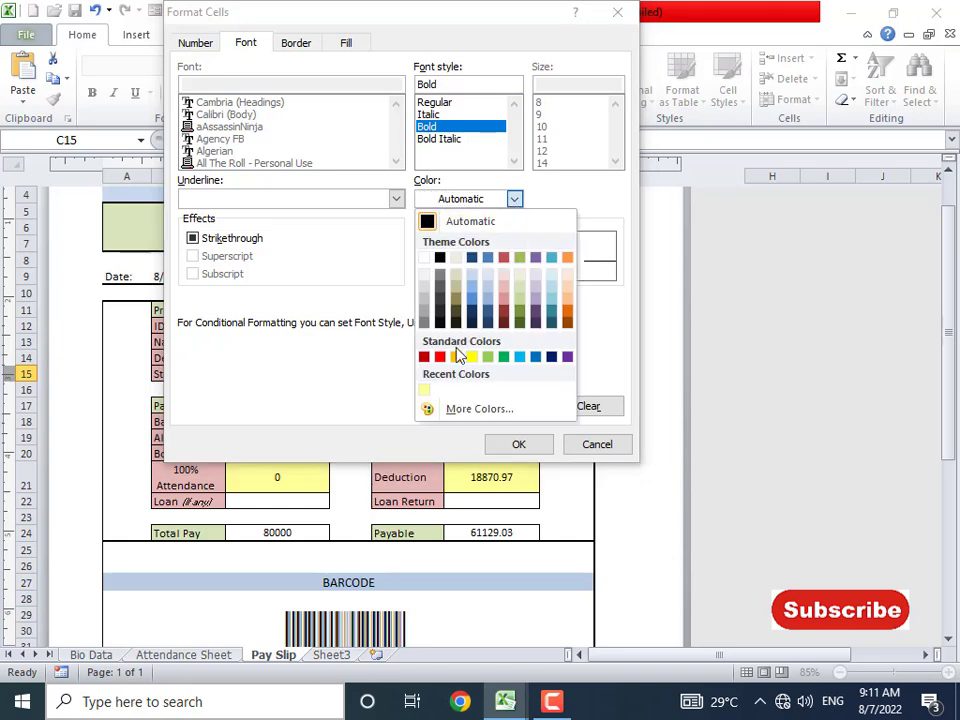
{"action": "left_click", "coordinate": [439, 356]}
{"action": "left_click", "coordinate": [195, 42]}
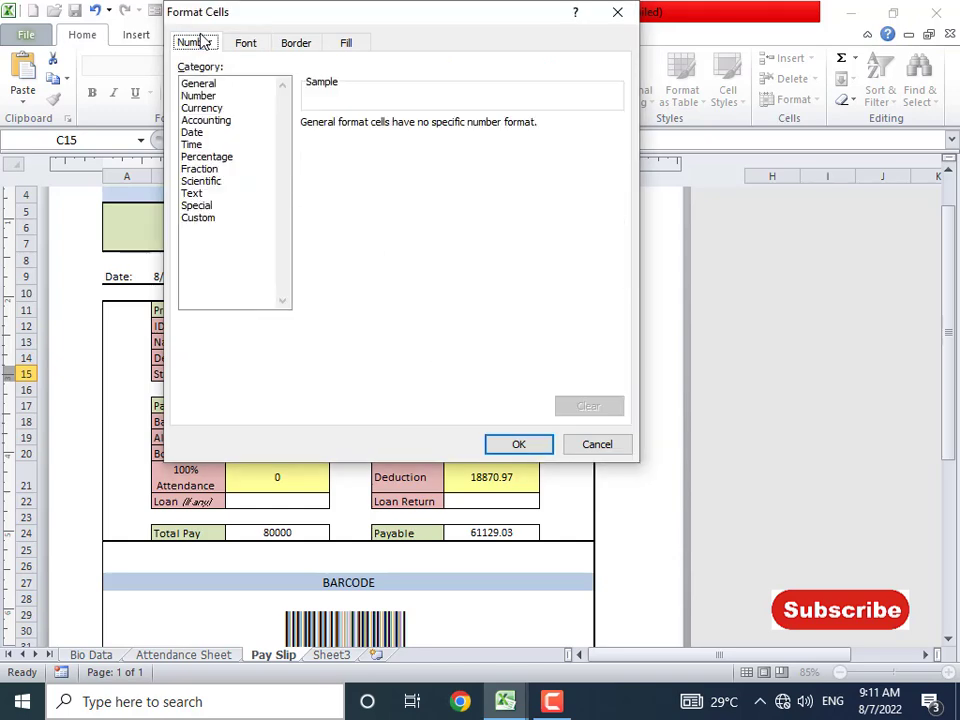
{"action": "left_click", "coordinate": [512, 443]}
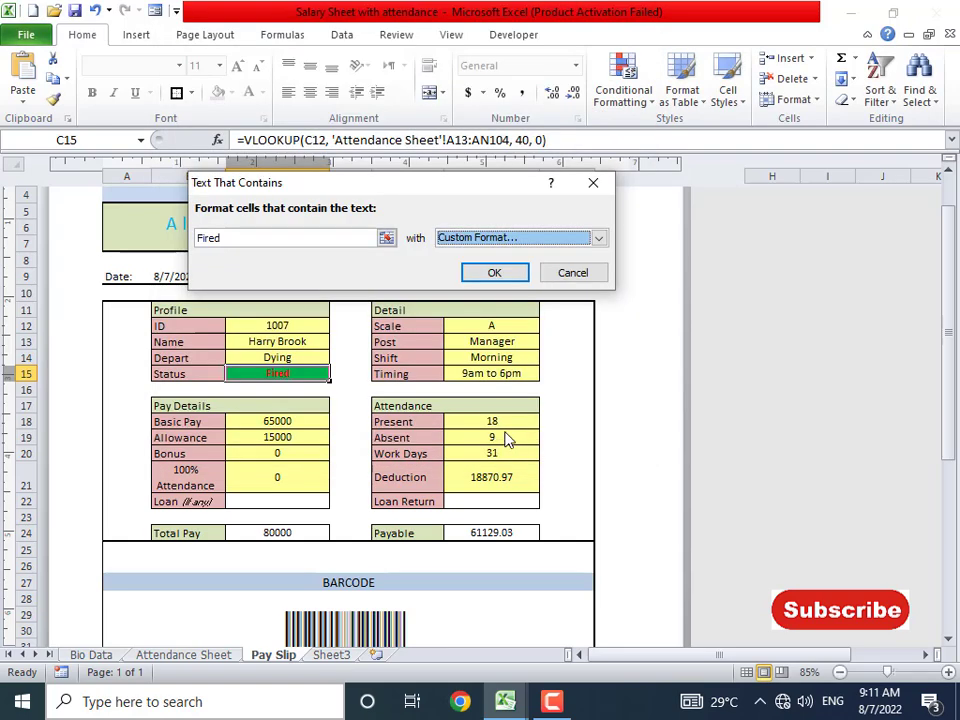
- Apply the Fired rule and check the Status cell C15
{"action": "left_click", "coordinate": [494, 274]}
{"action": "left_click", "coordinate": [376, 422]}
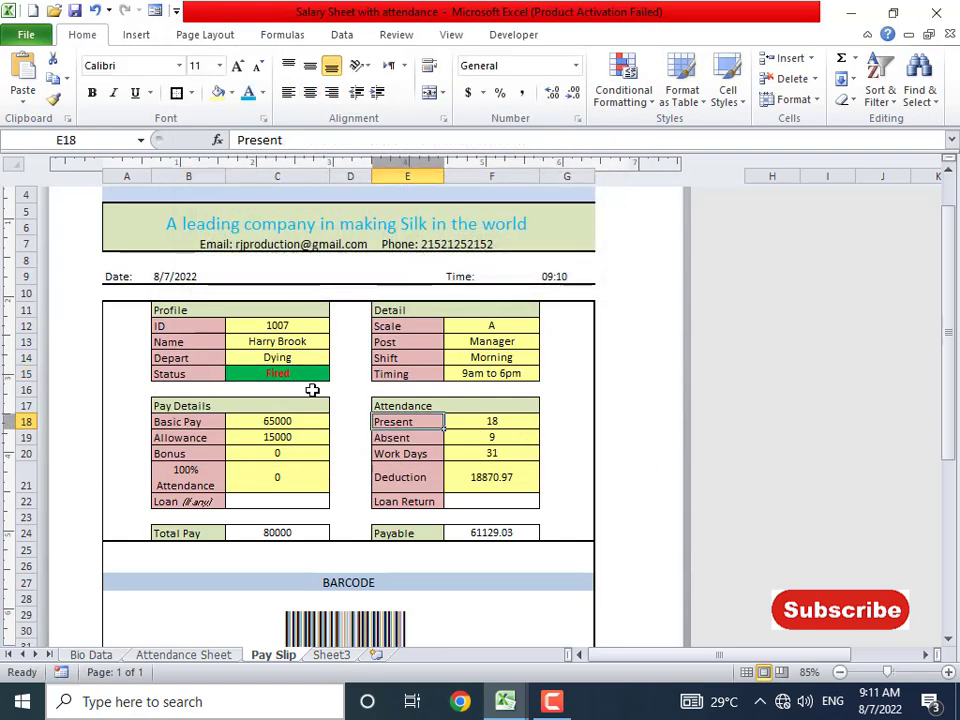
{"action": "left_click", "coordinate": [298, 378]}
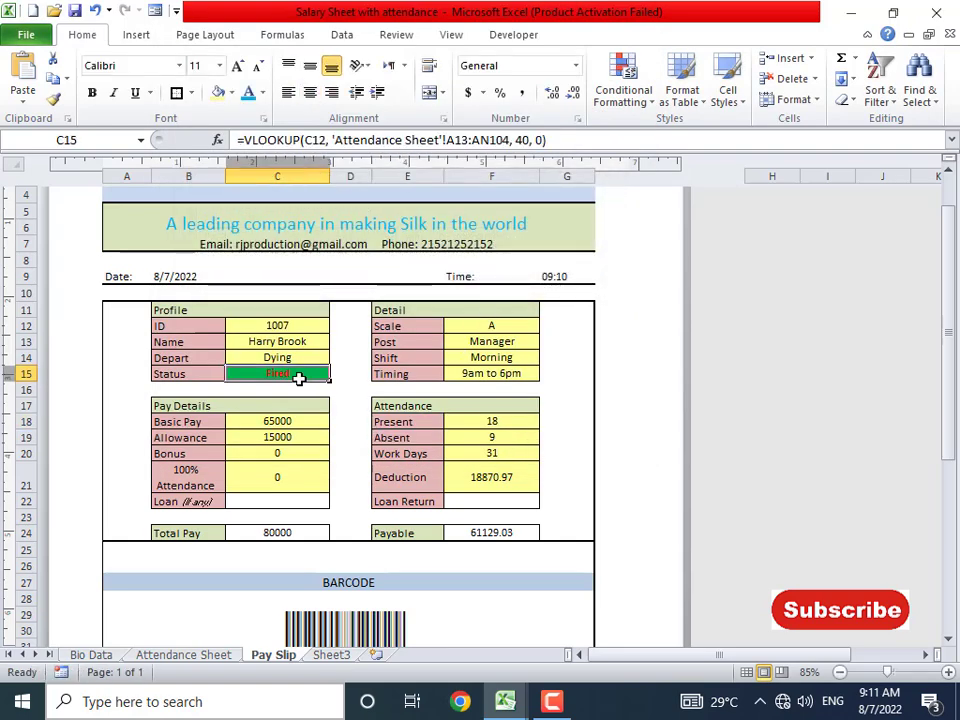
{"action": "left_click", "coordinate": [352, 432]}
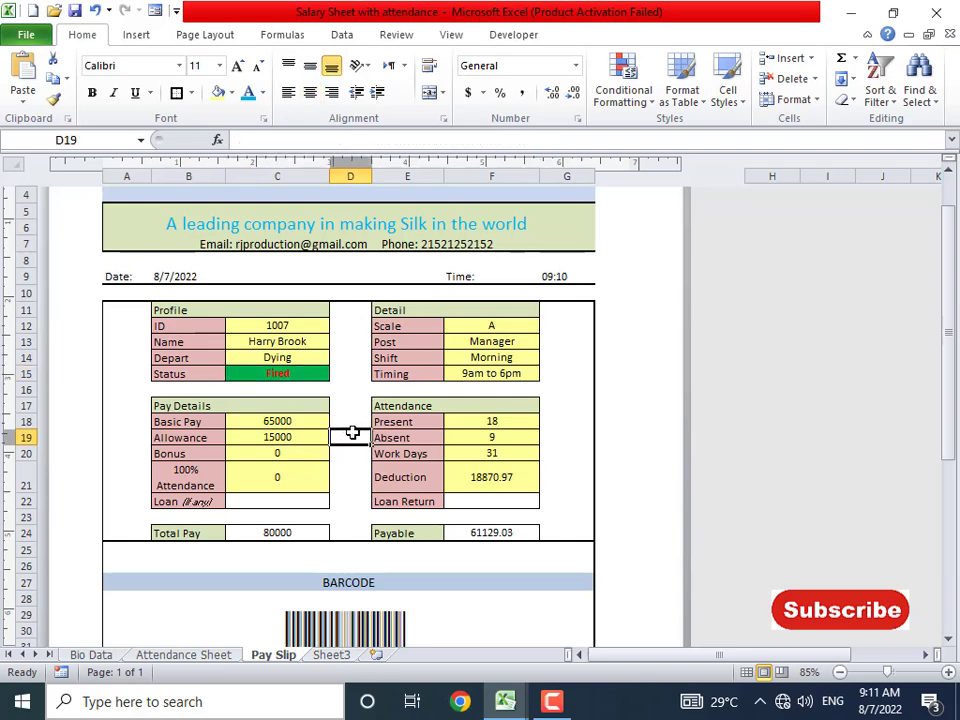
{"action": "scroll", "coordinate": [352, 432], "scroll_direction": "up", "scroll_amount": 3}
- Scroll over the Pay Slip and preview it as a single A4 portrait page
{"action": "scroll", "coordinate": [352, 432], "scroll_direction": "down", "scroll_amount": 5}
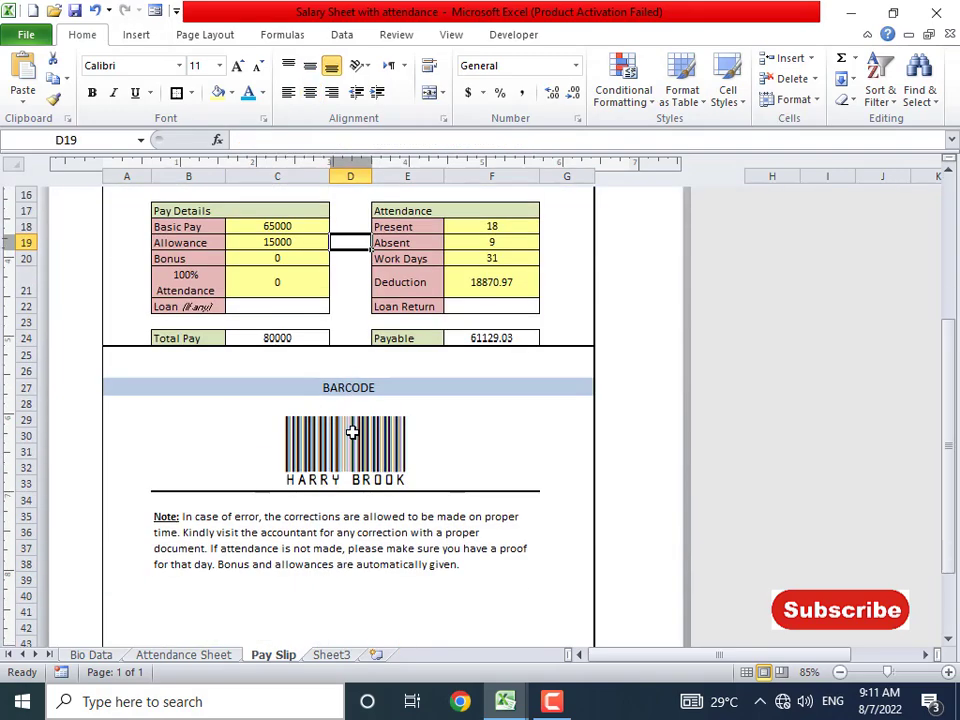
{"action": "scroll", "coordinate": [352, 432], "scroll_direction": "up", "scroll_amount": 5}
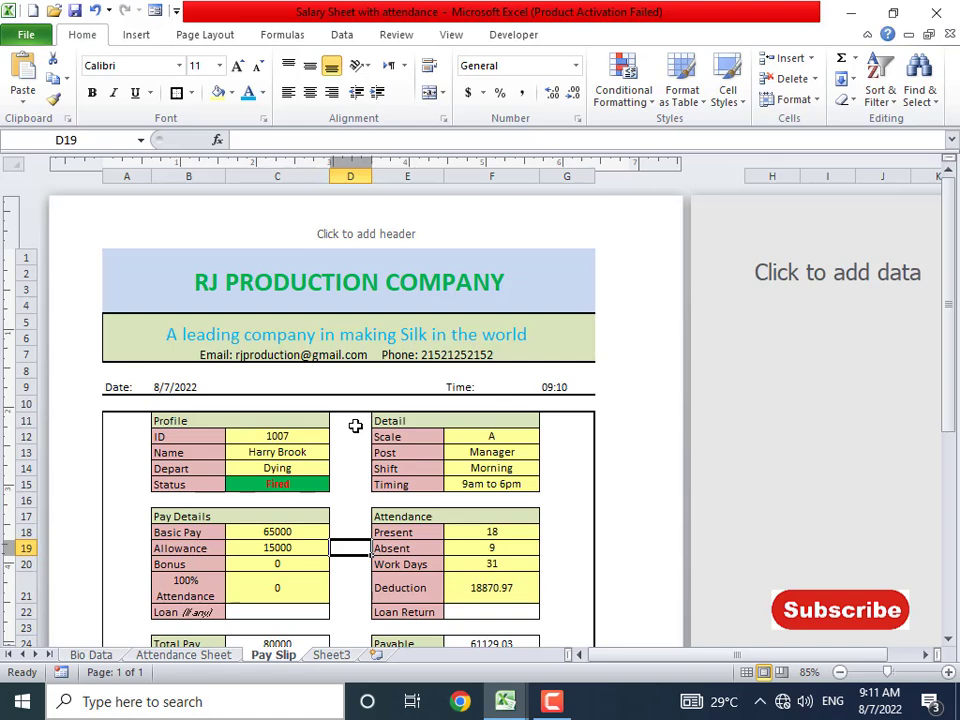
{"action": "key", "text": "ctrl+p"}
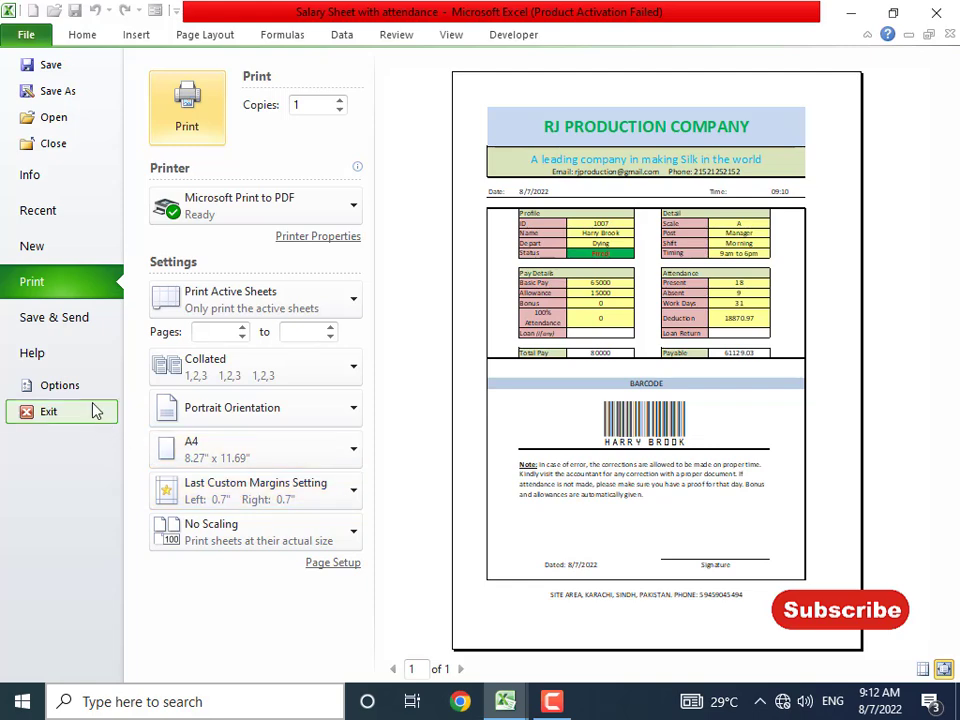
- Close the preview and make column G slightly narrower
{"action": "key", "text": "Escape"}
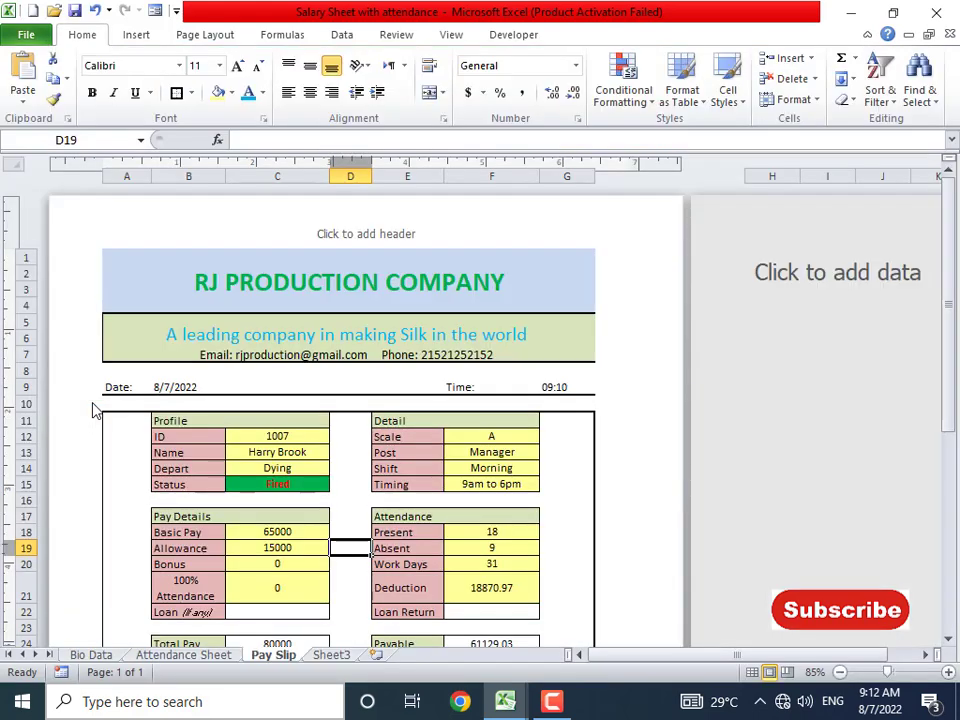
{"action": "left_click", "coordinate": [568, 347]}
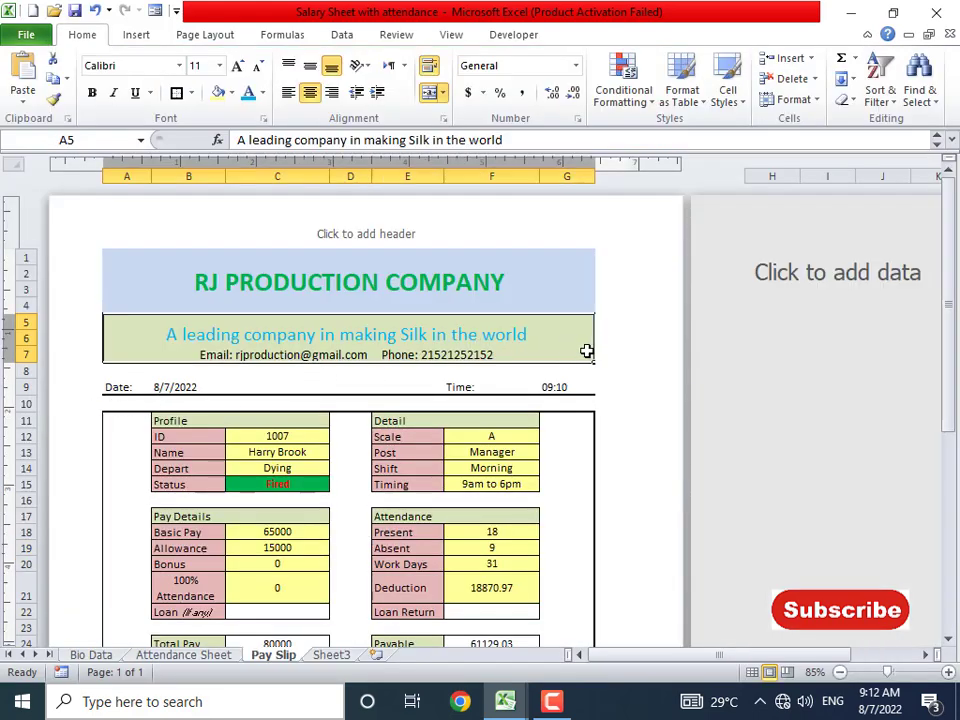
{"action": "left_click", "coordinate": [589, 420]}
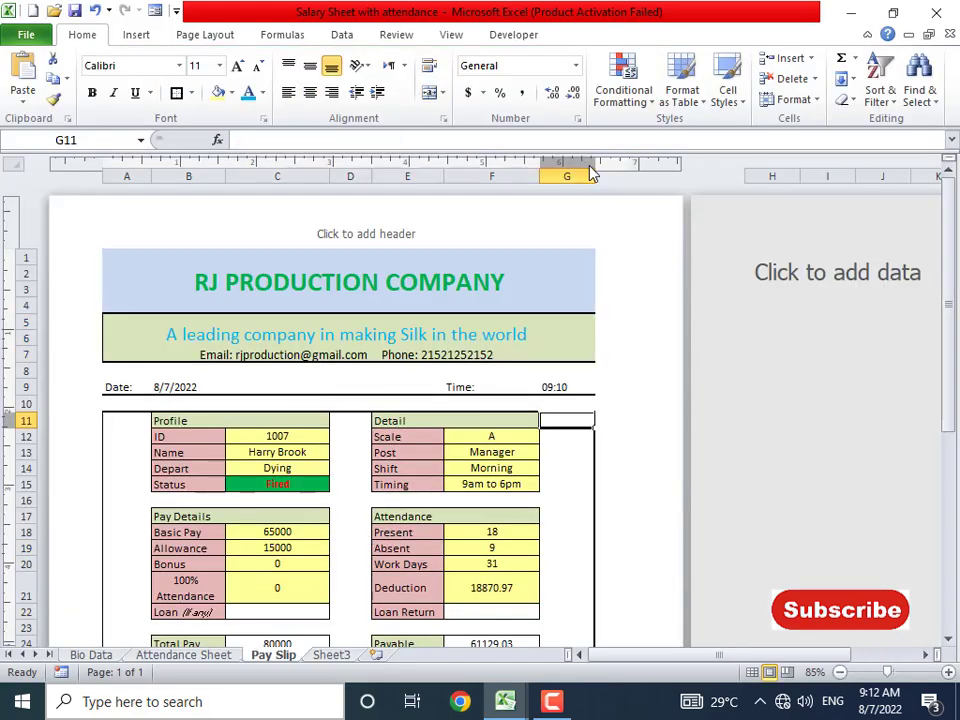
{"action": "left_click_drag", "start_coordinate": [594, 176], "coordinate": [586, 176]}
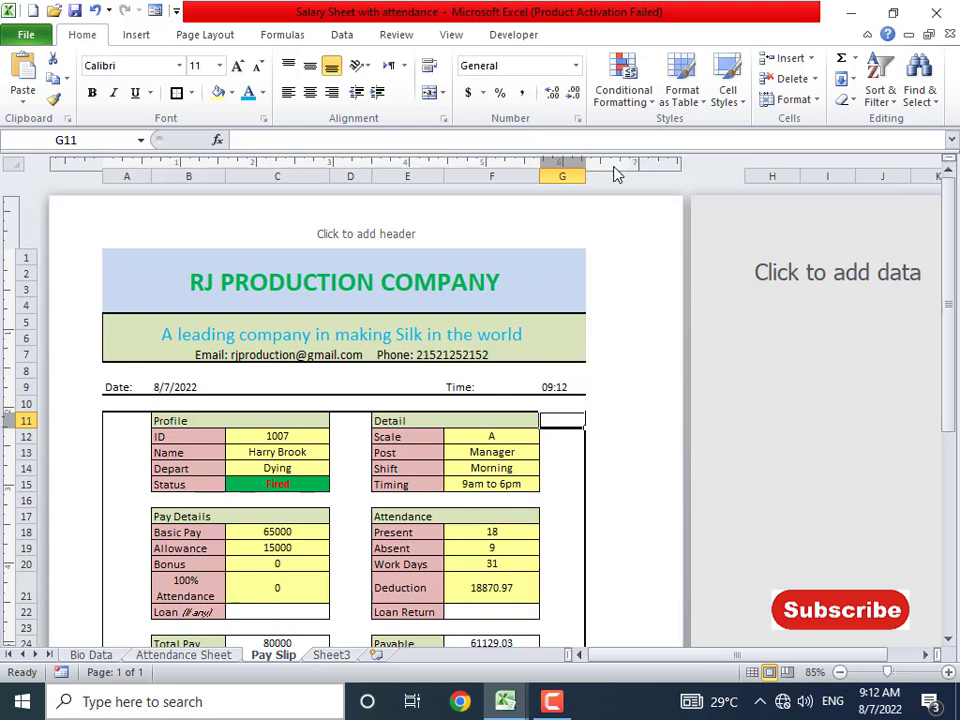
{"action": "left_click", "coordinate": [771, 176]}
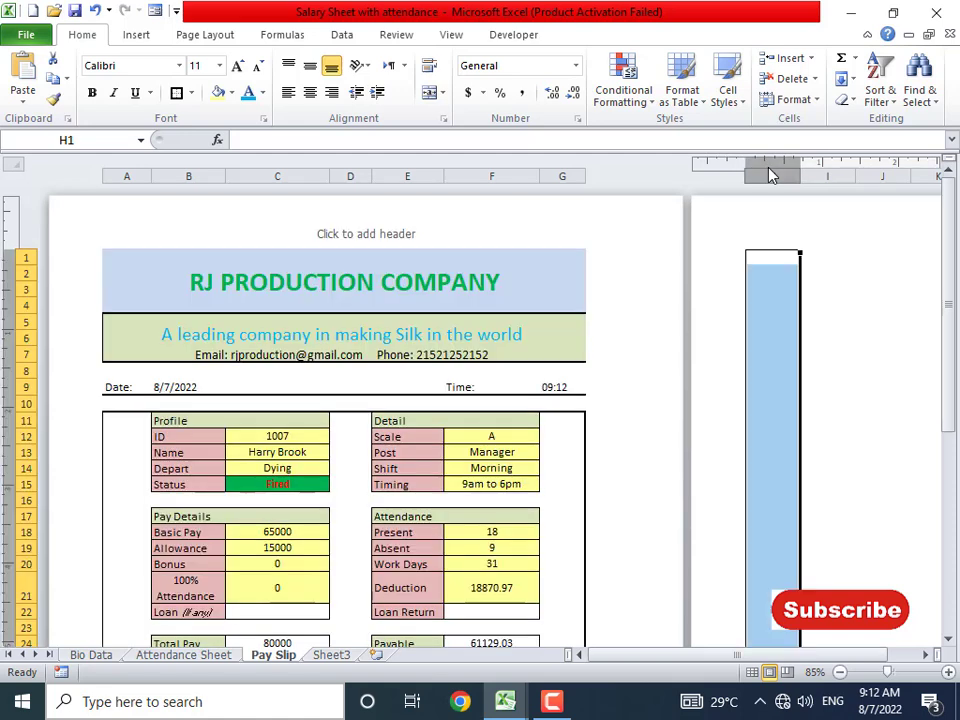
- Check the slimmer pay slip layout in print preview, then close it
{"action": "left_click", "coordinate": [561, 333]}
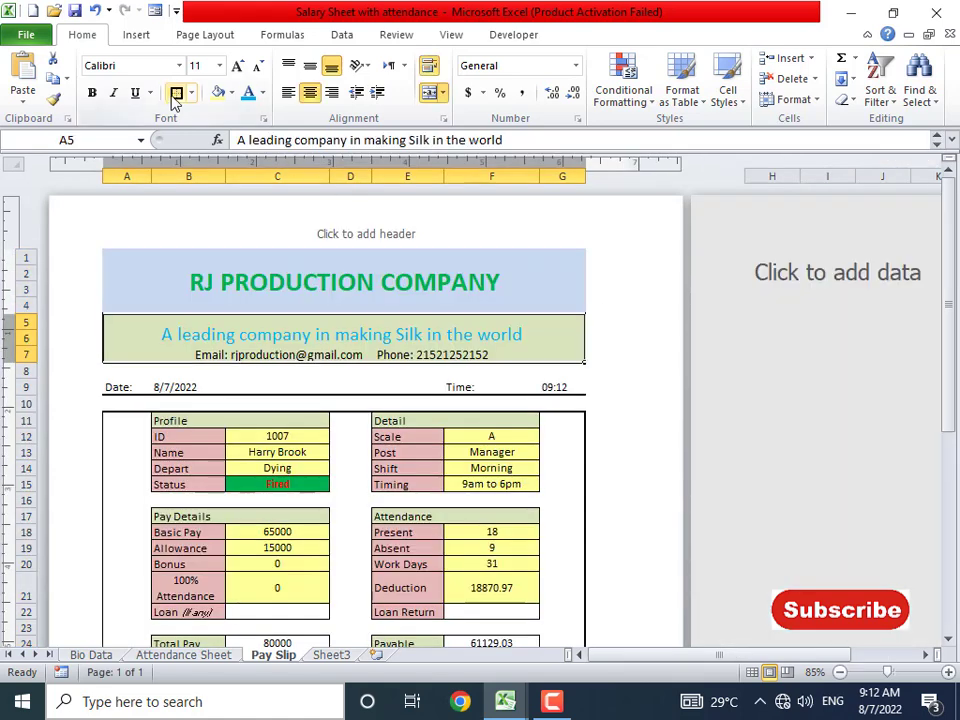
{"action": "left_click", "coordinate": [548, 402]}
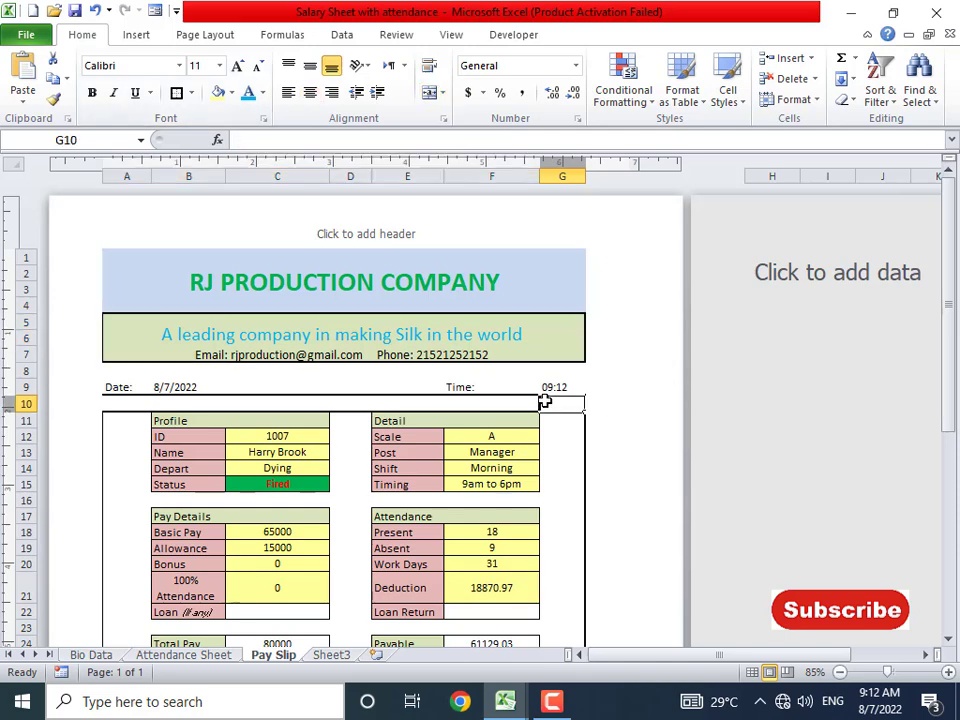
{"action": "left_click", "coordinate": [525, 280]}
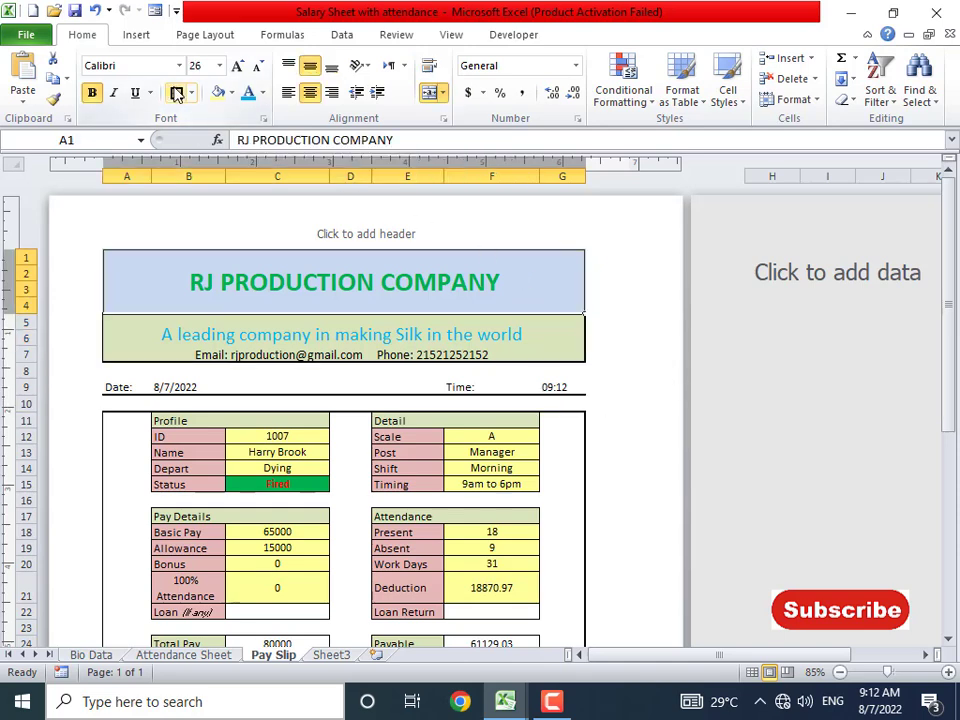
{"action": "left_click", "coordinate": [386, 446]}
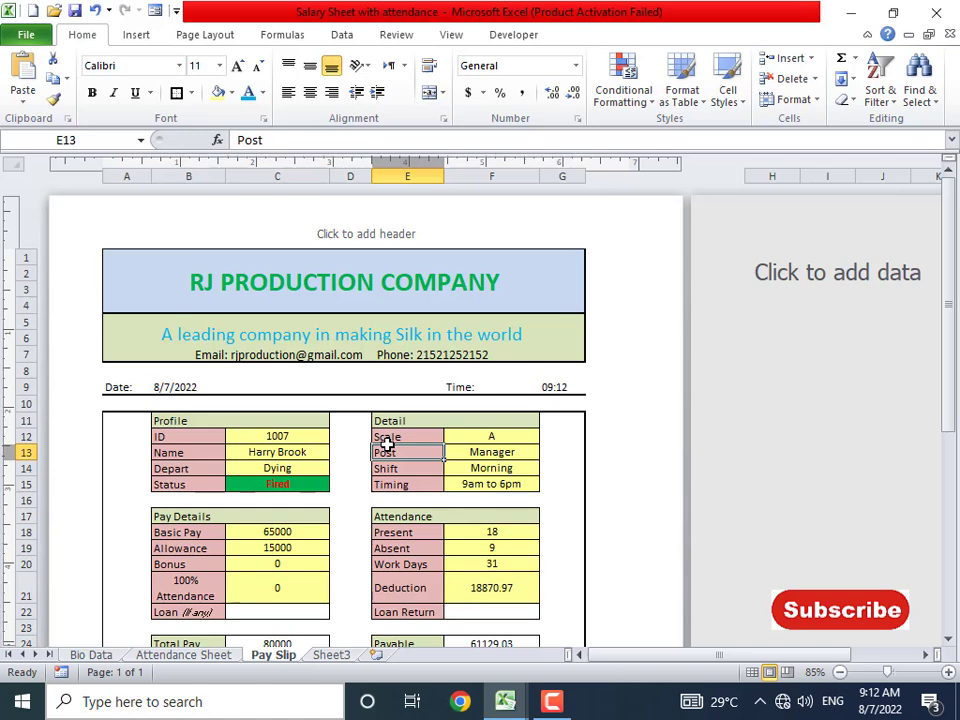
{"action": "key", "text": "ctrl+p"}
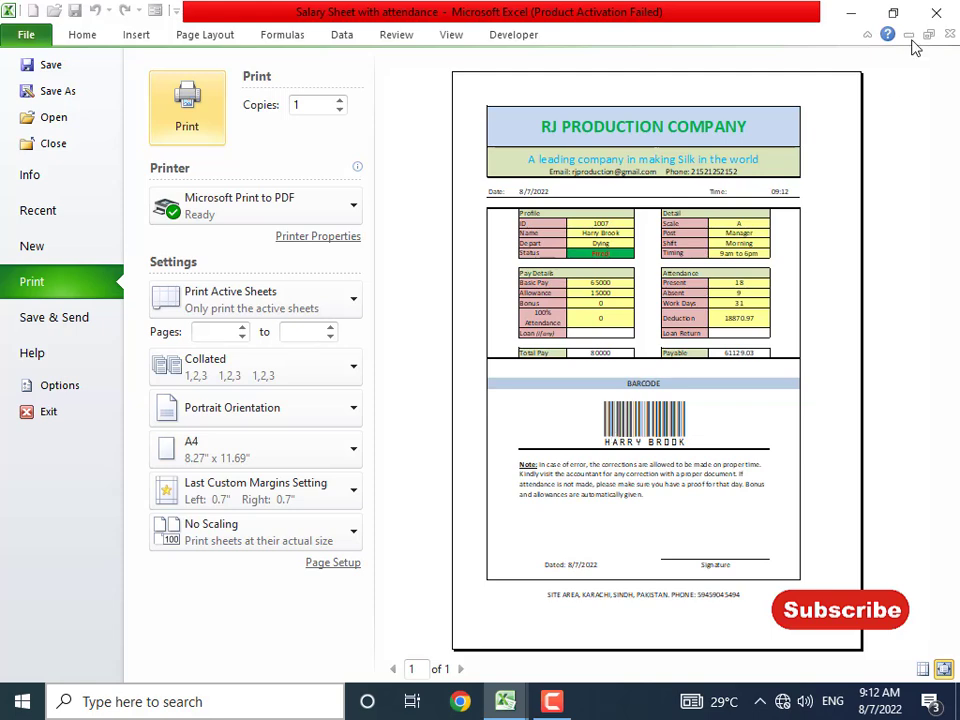
{"action": "key", "text": "Escape"}
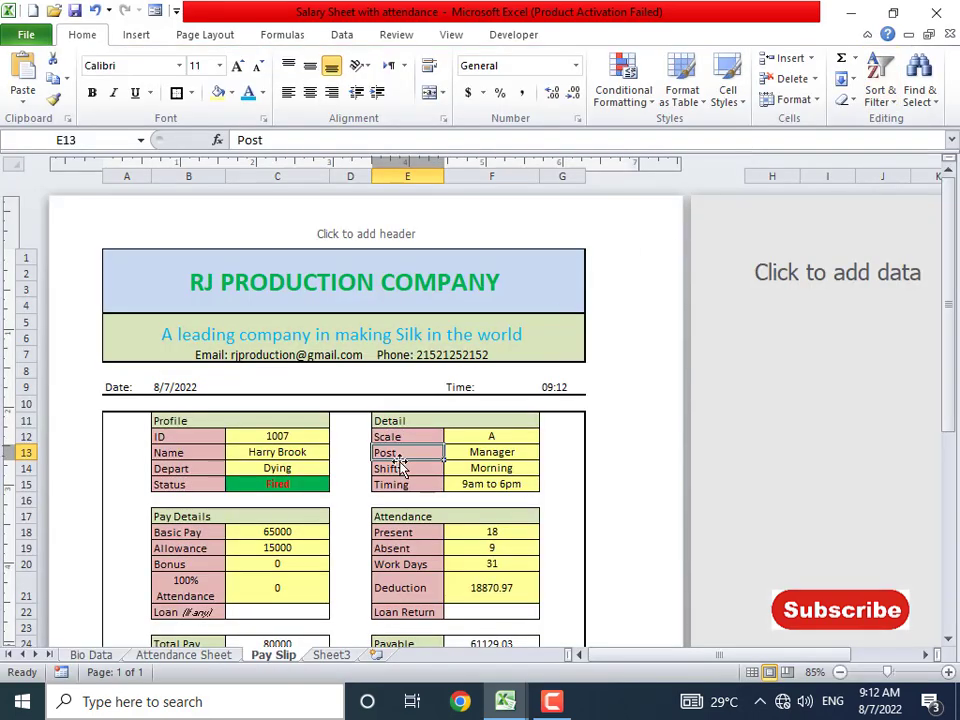
- Look over the Bio Data, Attendance and Pay Slip sheets
{"action": "left_click", "coordinate": [265, 486]}
{"action": "left_click", "coordinate": [91, 655]}
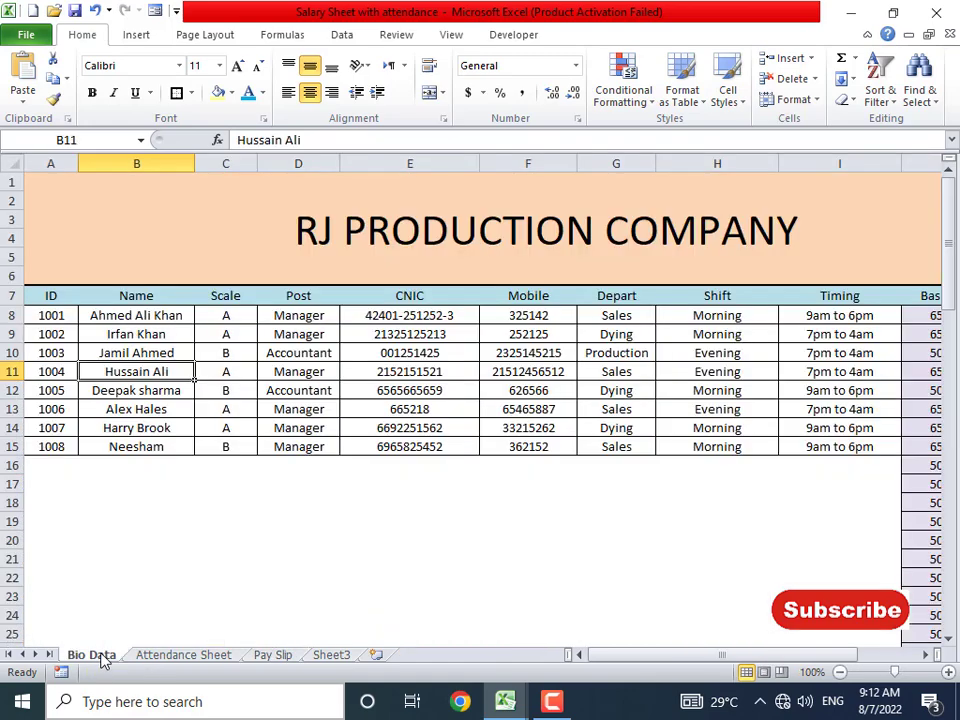
{"action": "left_click", "coordinate": [179, 658]}
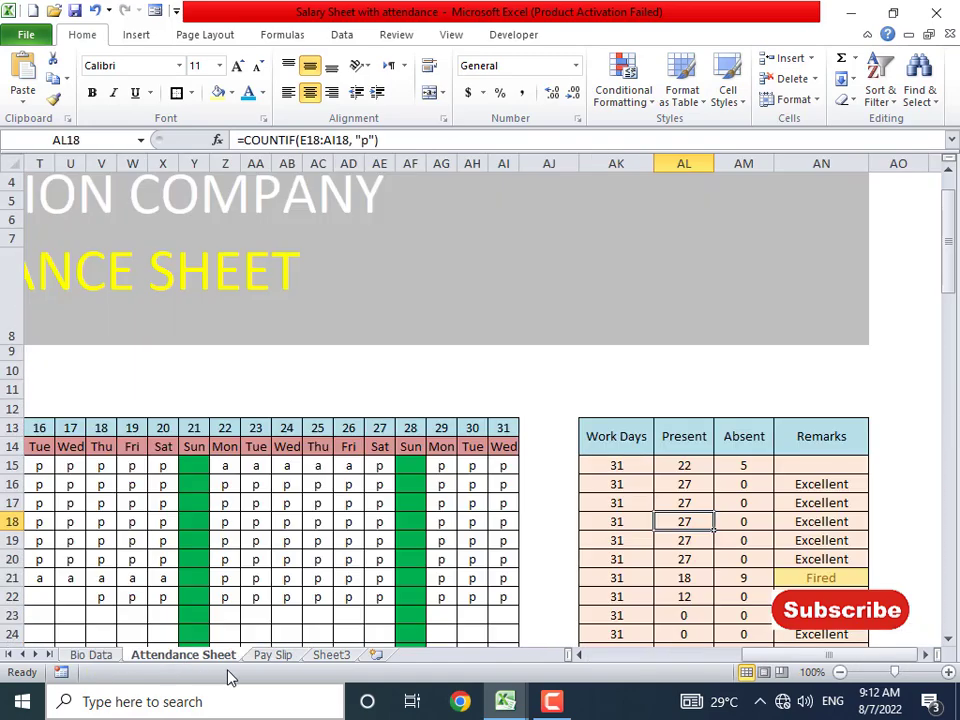
{"action": "left_click", "coordinate": [271, 657]}
{"action": "scroll", "coordinate": [327, 530], "scroll_direction": "down", "scroll_amount": 4}
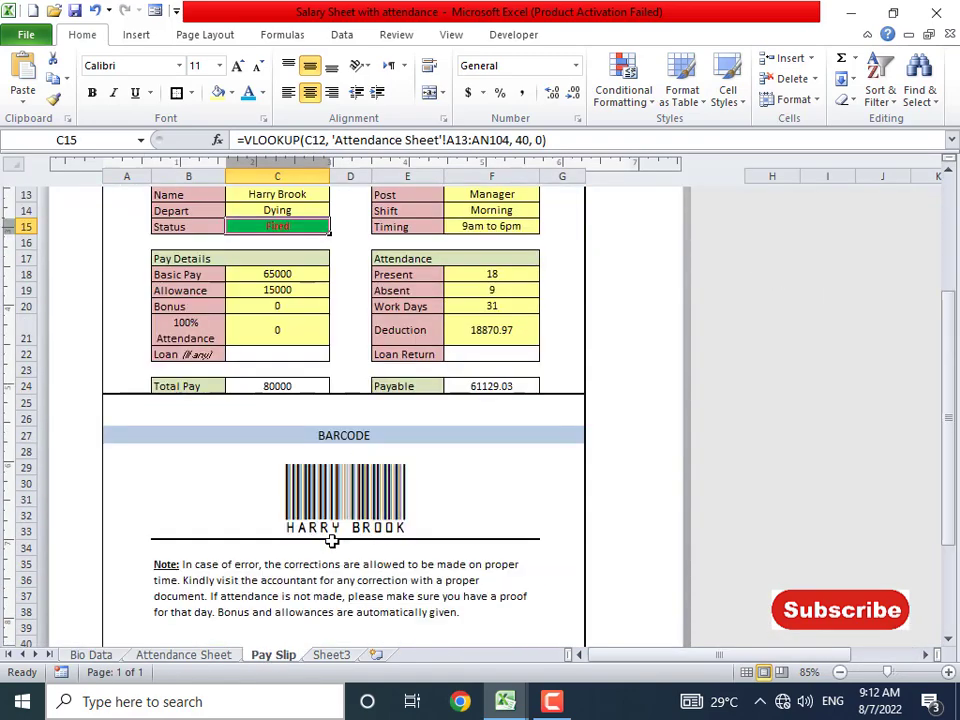
{"action": "scroll", "coordinate": [327, 530], "scroll_direction": "up", "scroll_amount": 4}
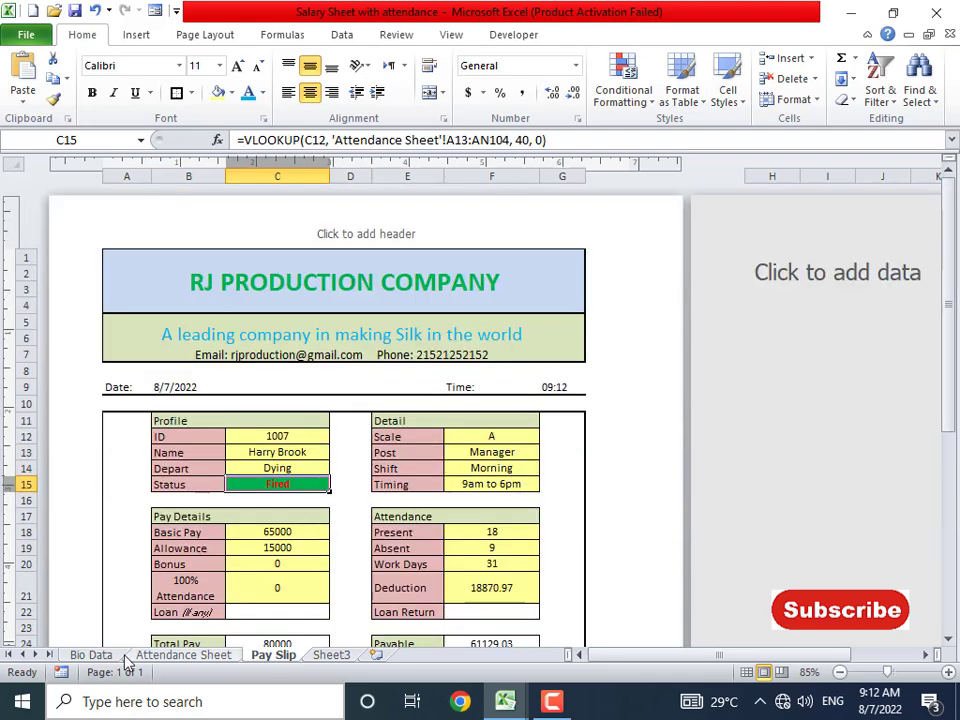
- In Bio Data row 16, enter ID 1009 and the new employee's first name
{"action": "left_click", "coordinate": [91, 655]}
{"action": "left_click", "coordinate": [56, 448]}
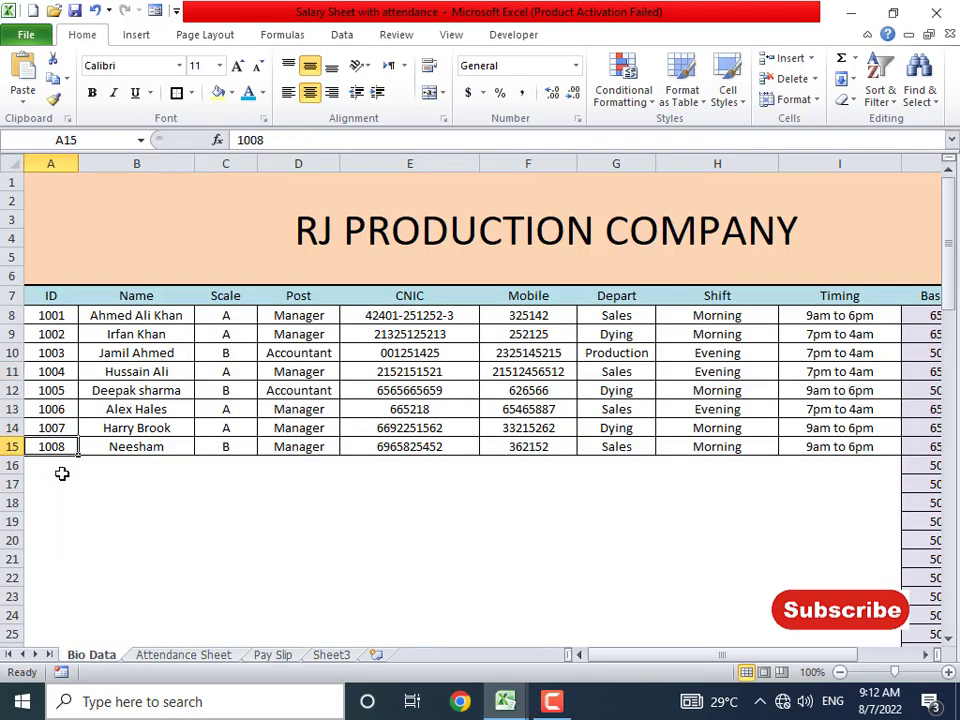
{"action": "left_click", "coordinate": [60, 467]}
{"action": "type", "text": "100"}
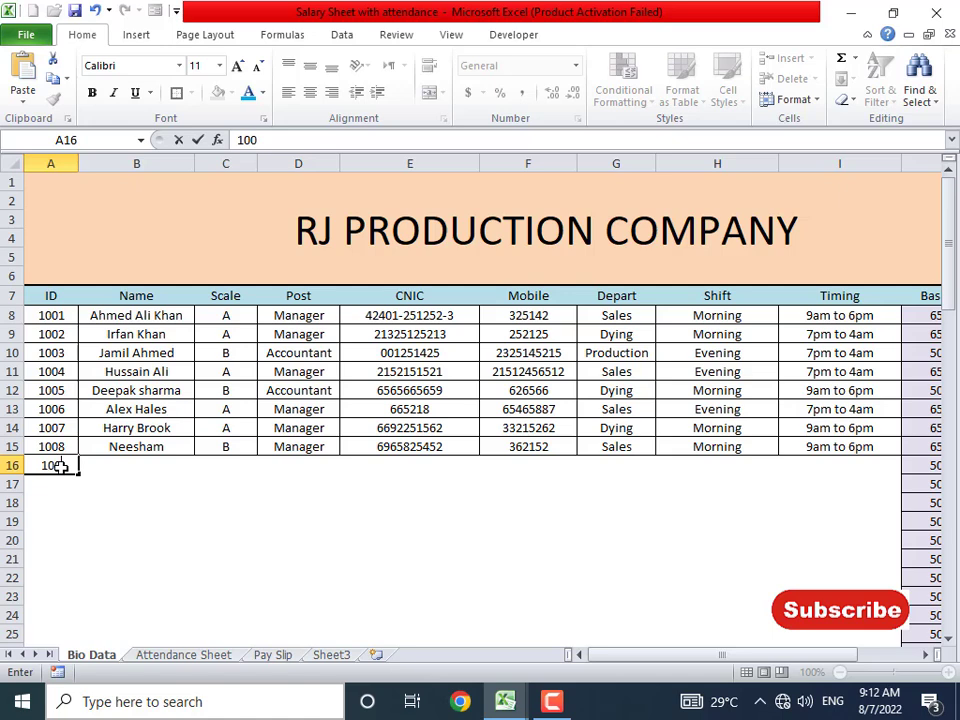
{"action": "type", "text": "9"}
{"action": "key", "text": "Right"}
{"action": "key", "text": "Right"}
{"action": "key", "text": "Right"}
{"action": "key", "text": "Right"}
{"action": "key", "text": "Right"}
{"action": "key", "text": "Right"}
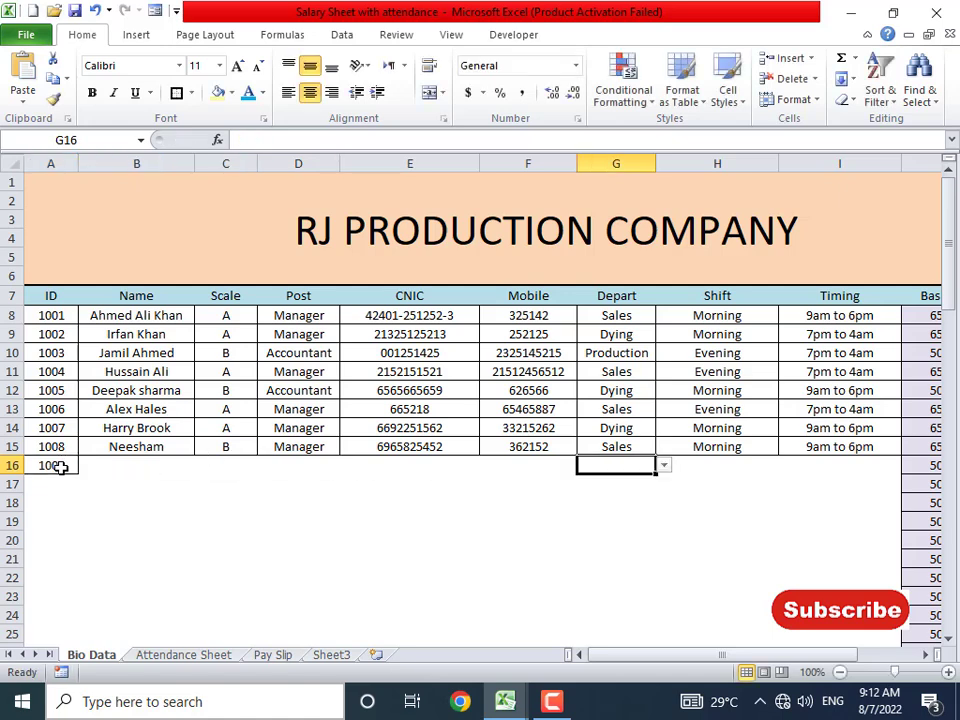
{"action": "key", "text": "Left"}
{"action": "key", "text": "Left"}
{"action": "key", "text": "Left"}
{"action": "key", "text": "Left"}
{"action": "key", "text": "Left"}
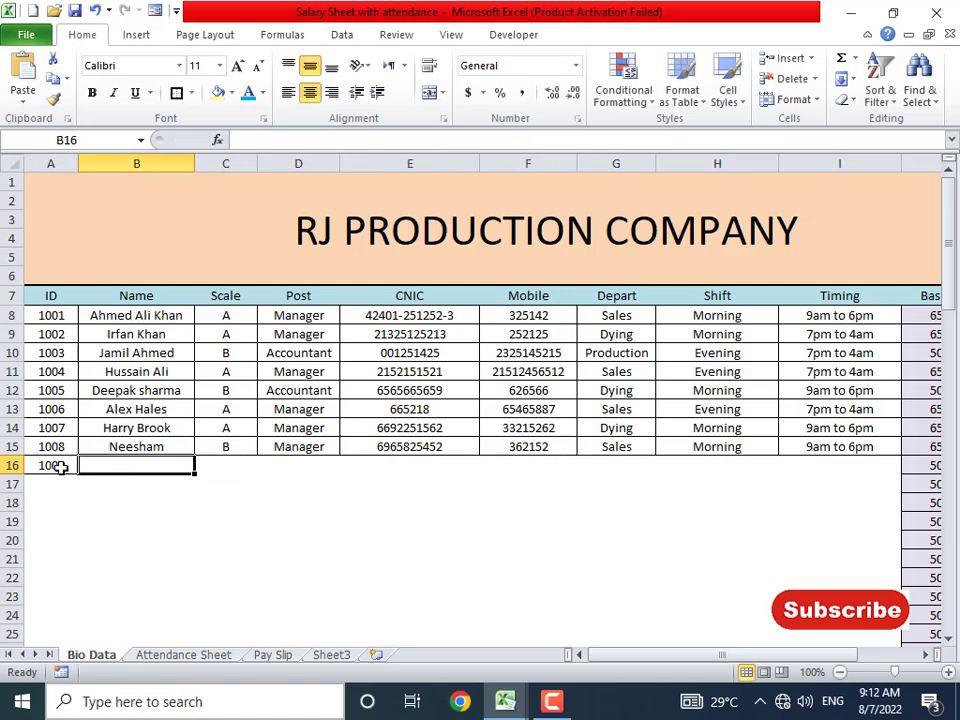
{"action": "type", "text": "Alez"}
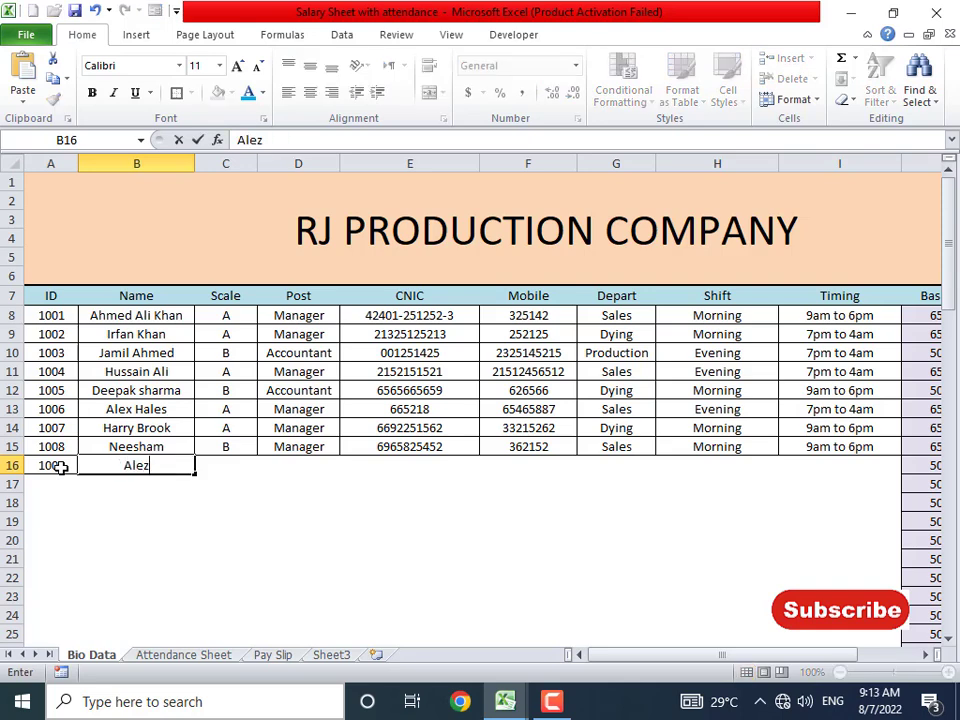
{"action": "key", "text": "BackSpace"}
{"action": "type", "text": "x"}
{"action": "key", "text": "Tab"}
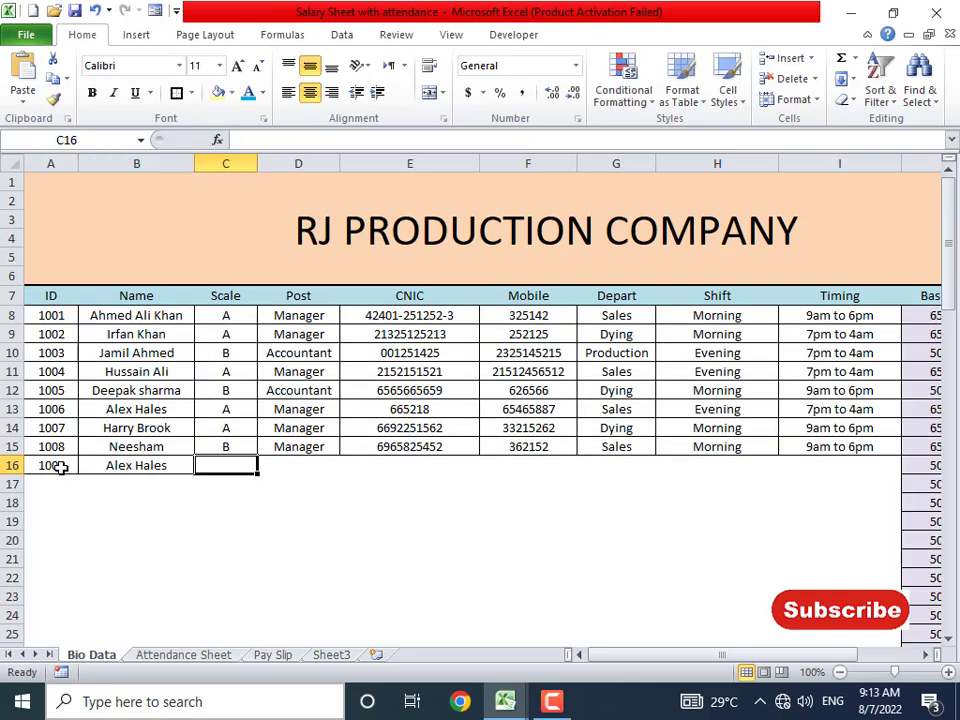
{"action": "key", "text": "Left"}
{"action": "key", "text": "F2"}
{"action": "key", "text": "BackSpace"}
{"action": "key", "text": "BackSpace"}
{"action": "key", "text": "BackSpace"}
{"action": "key", "text": "BackSpace"}
{"action": "key", "text": "BackSpace"}
{"action": "key", "text": "BackSpace"}
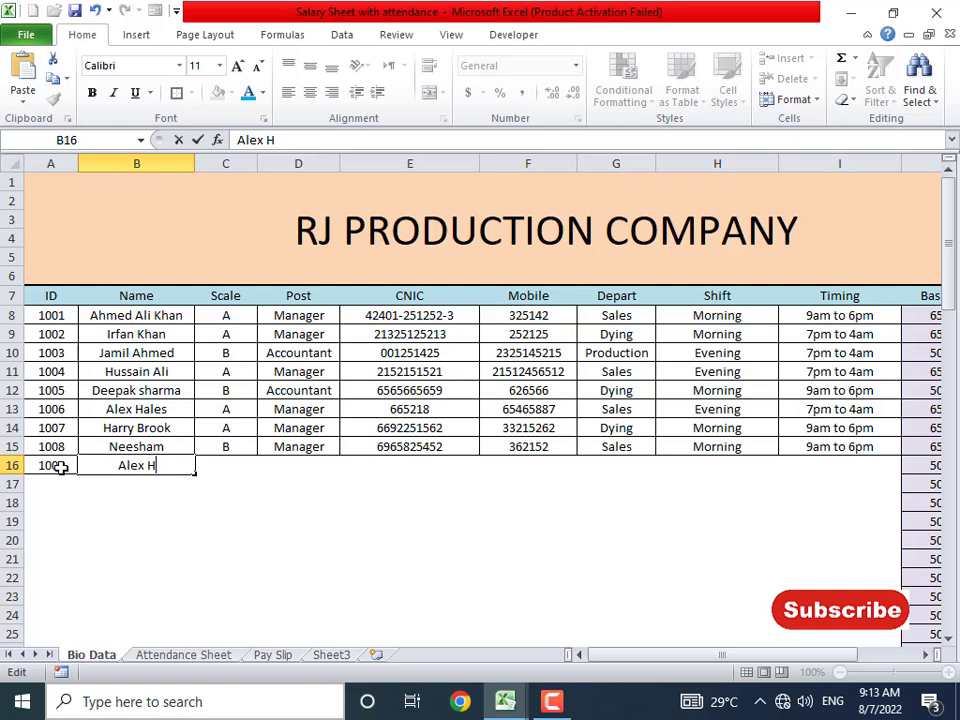
{"action": "key", "text": "Tab"}
{"action": "key", "text": "Left"}
- Fill in Scale A, post Manager, and the employee's CNIC and mobile number
{"action": "key", "text": "Tab"}
{"action": "type", "text": "A"}
{"action": "key", "text": "Tab"}
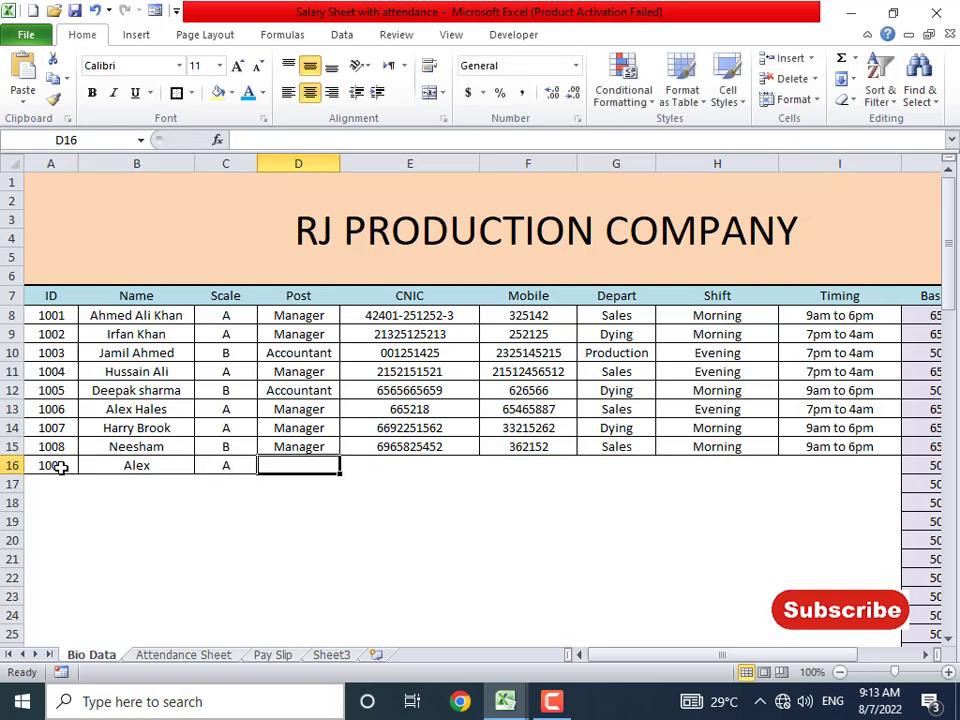
{"action": "type", "text": "Manager"}
{"action": "key", "text": "Tab"}
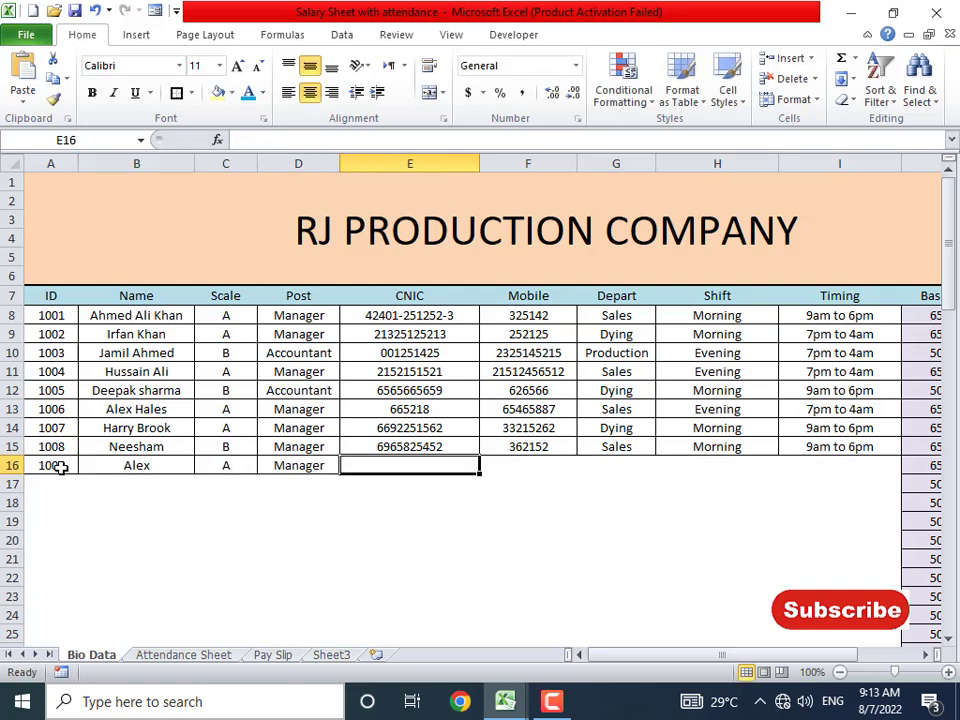
{"action": "type", "text": "6565656312"}
{"action": "key", "text": "Tab"}
{"action": "type", "text": "665665"}
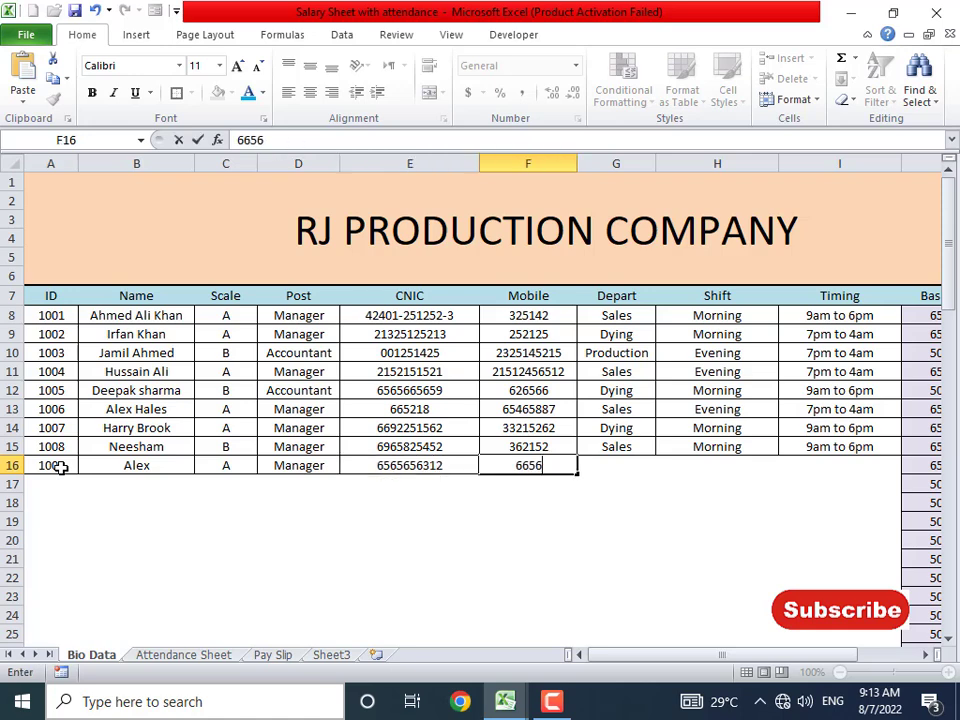
{"action": "key", "text": "Tab"}
- Set department Sales after the validation retry, shift Morning, timing 9am to 6pm
{"action": "type", "text": "sales"}
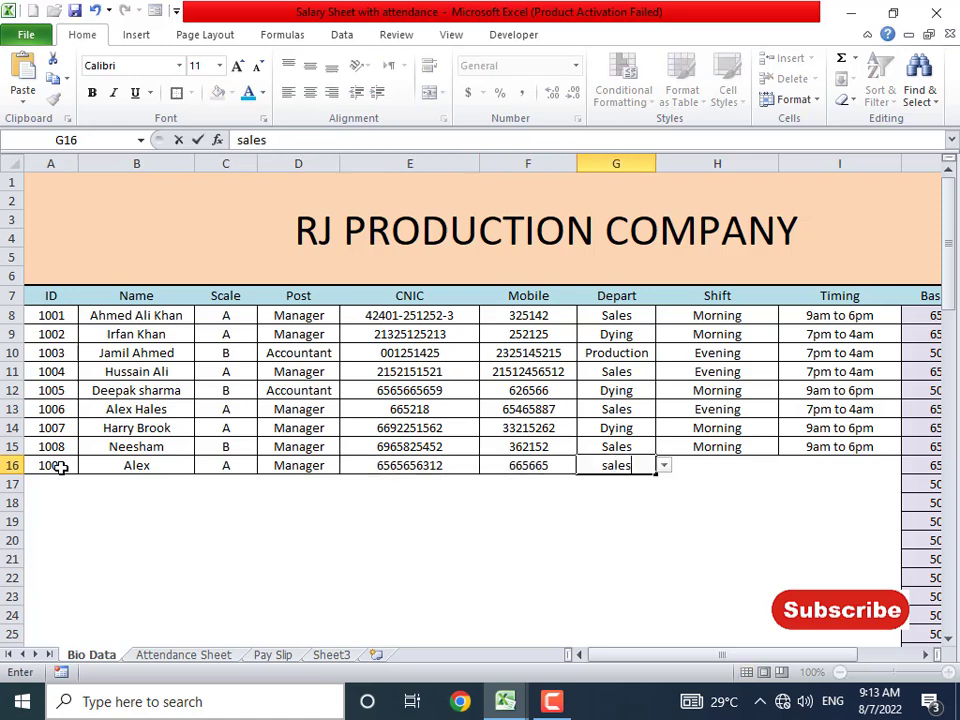
{"action": "key", "text": "Tab"}
{"action": "key", "text": "Return"}
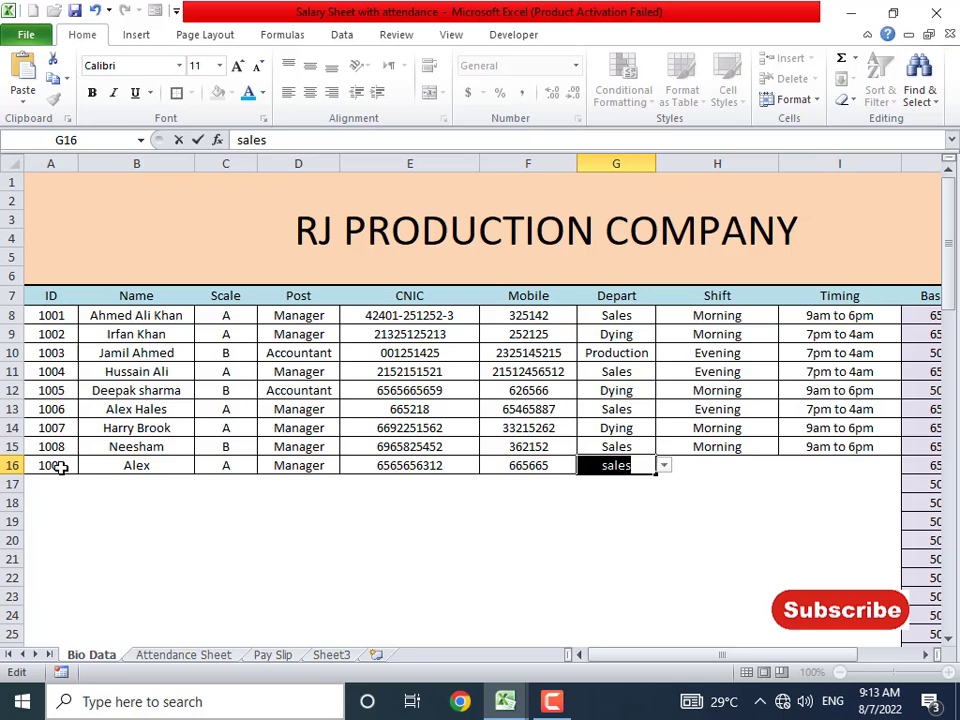
{"action": "type", "text": "Sales"}
{"action": "key", "text": "Return"}
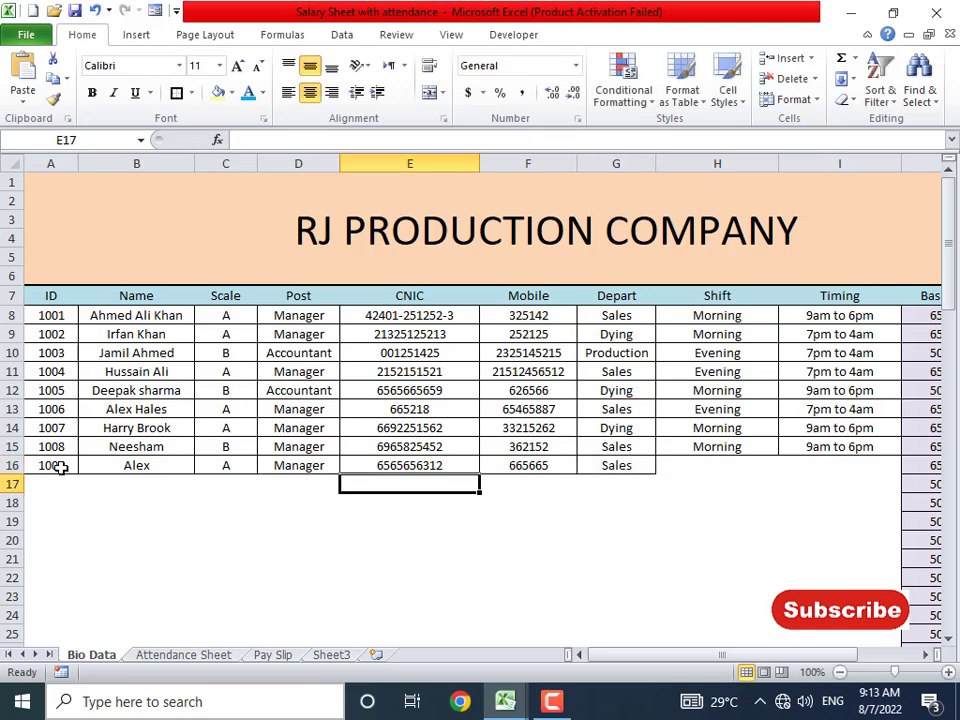
{"action": "key", "text": "Up"}
{"action": "key", "text": "Right"}
{"action": "key", "text": "Right"}
{"action": "key", "text": "Right"}
{"action": "type", "text": "Morning"}
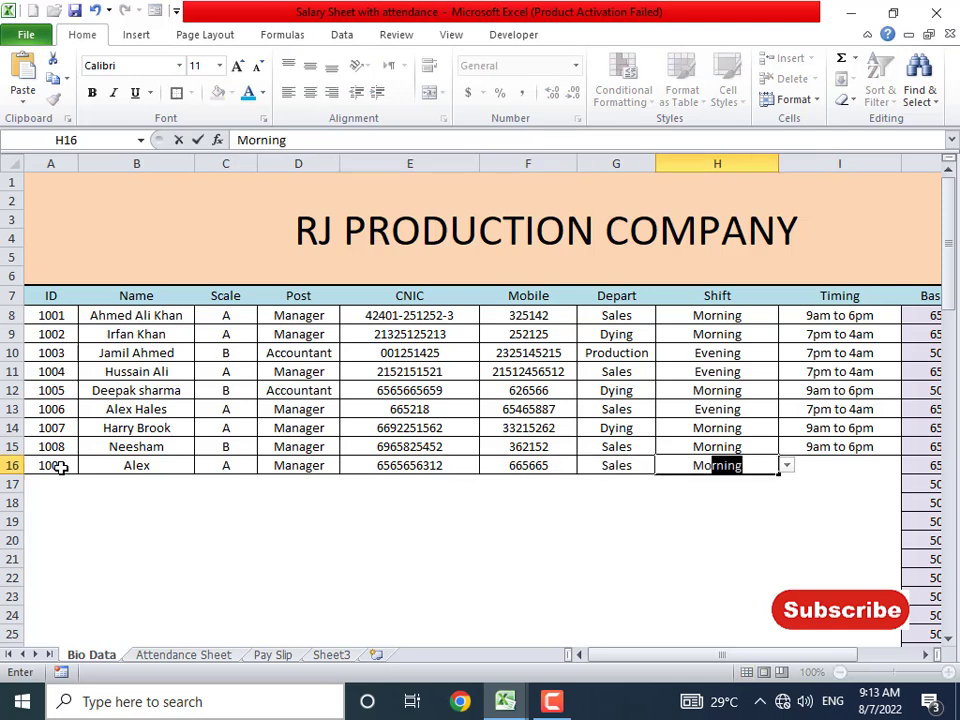
{"action": "key", "text": "Tab"}
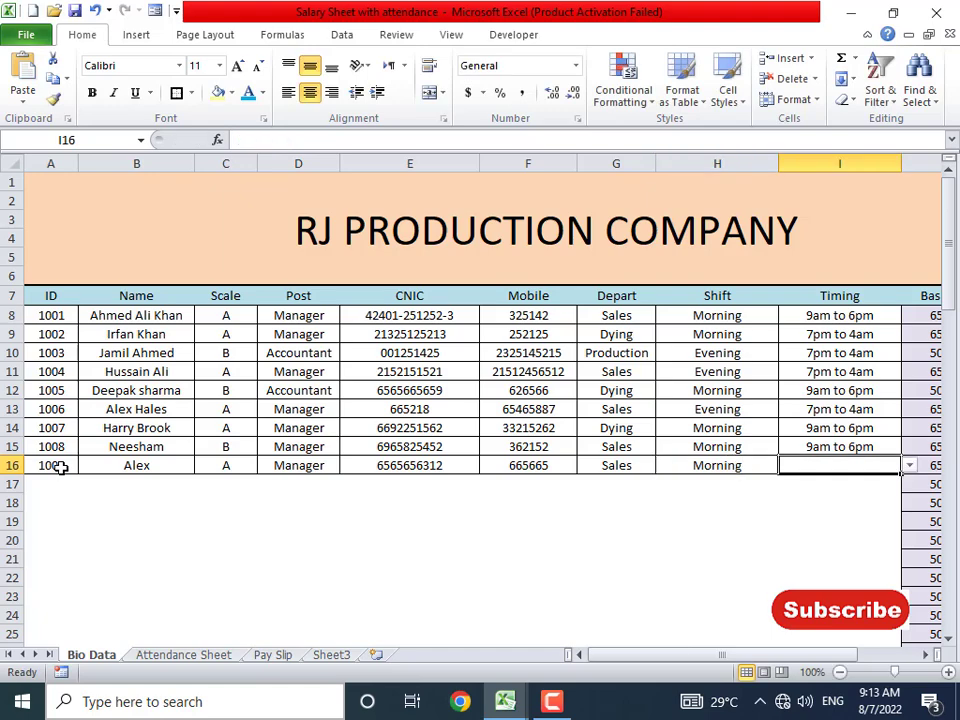
{"action": "type", "text": "9am to 6pm"}
{"action": "key", "text": "Return"}
{"action": "key", "text": "Up"}
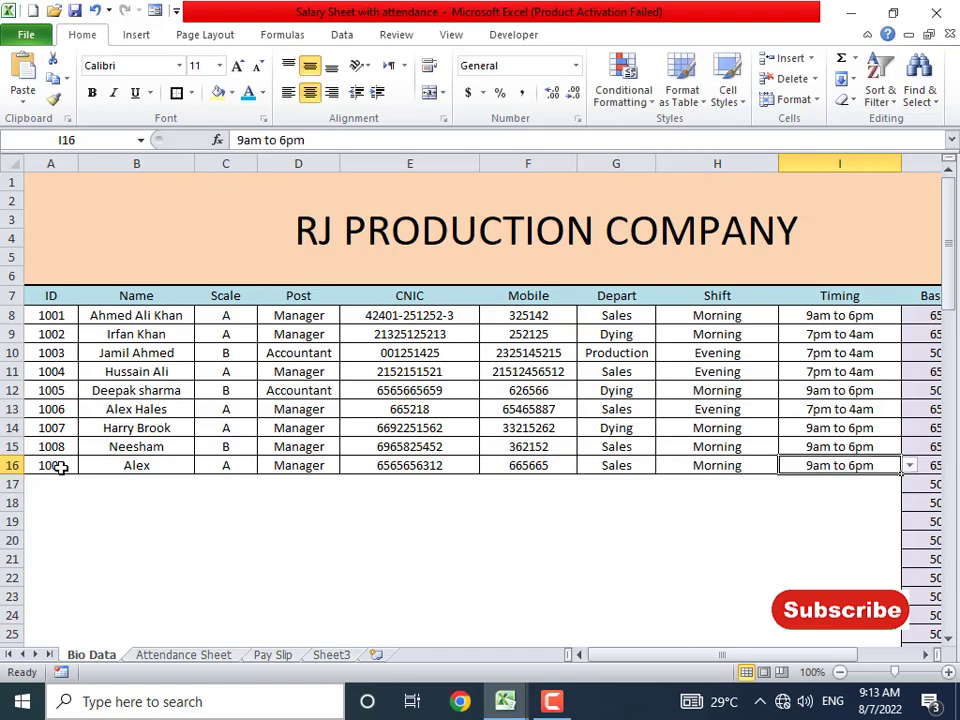
- On the Attendance Sheet, move to the 15th in employee 1009's row 23
{"action": "left_click", "coordinate": [183, 659]}
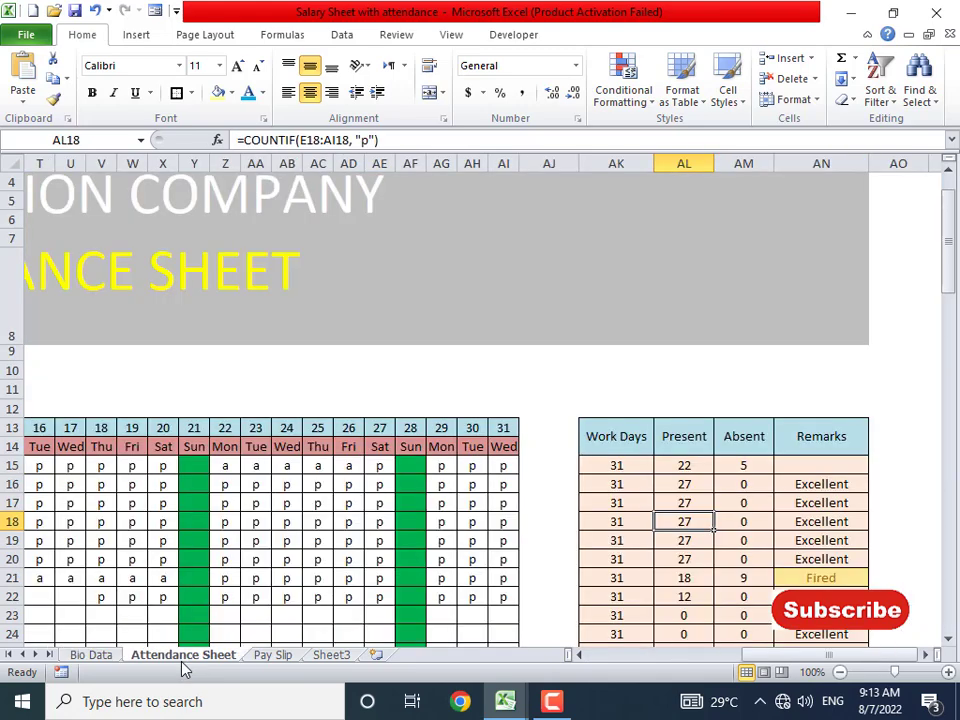
{"action": "left_click", "coordinate": [57, 597]}
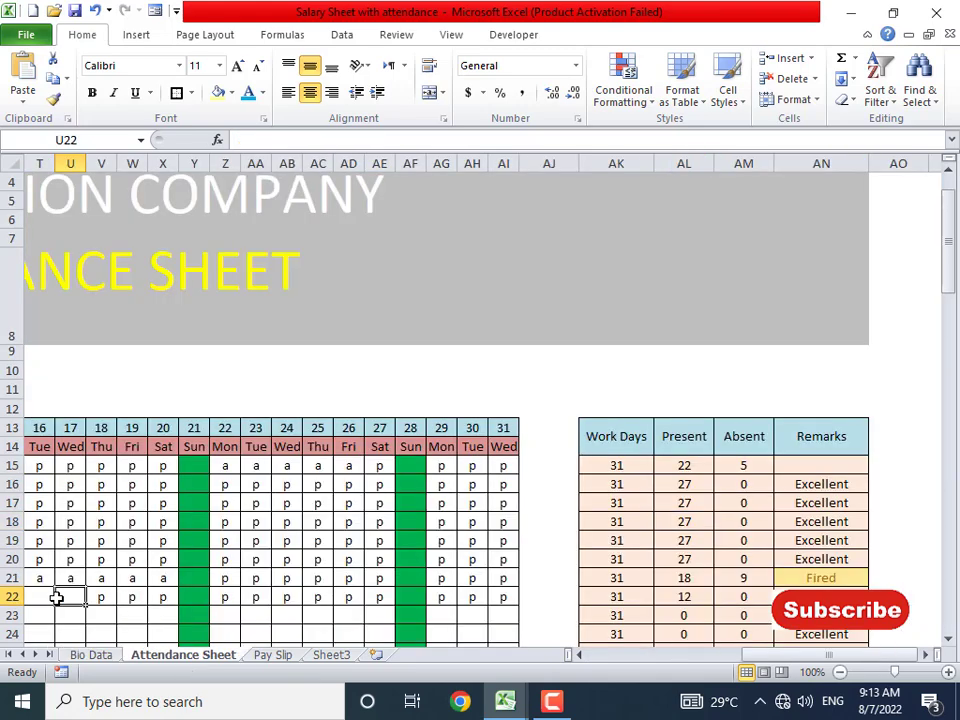
{"action": "key", "text": "ctrl+Left"}
{"action": "key", "text": "ctrl+Left"}
{"action": "key", "text": "Down"}
{"action": "key", "text": "ctrl+Right"}
{"action": "key", "text": "Right"}
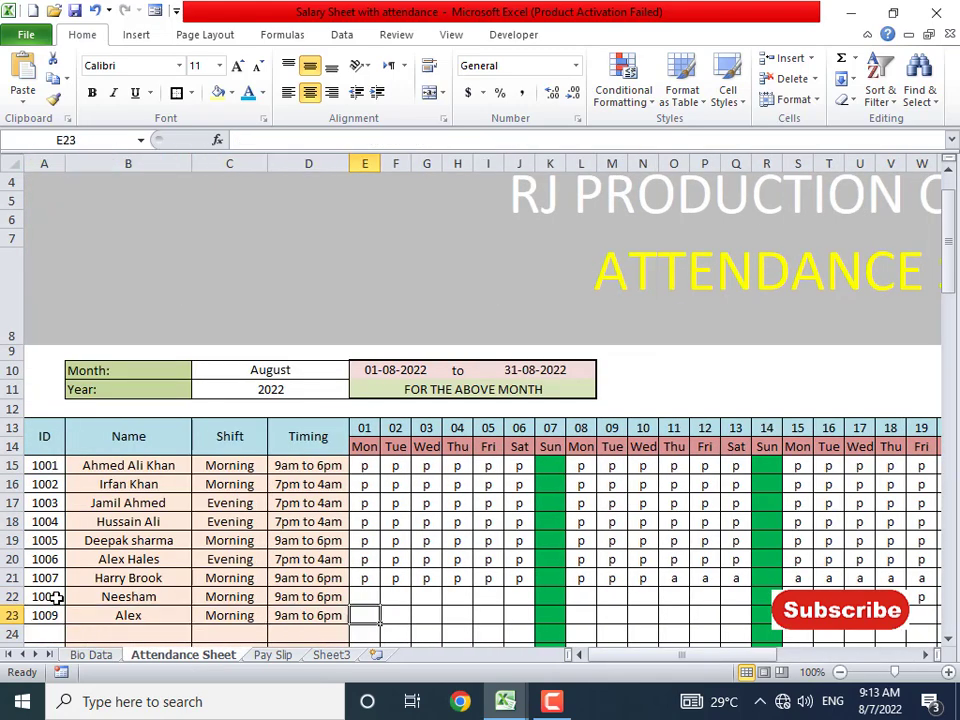
{"action": "key", "text": "Right"}
{"action": "key", "text": "Right"}
{"action": "key", "text": "Right"}
{"action": "key", "text": "Right"}
{"action": "key", "text": "Right"}
{"action": "key", "text": "Right"}
{"action": "key", "text": "Right"}
{"action": "key", "text": "Right"}
{"action": "key", "text": "Right"}
{"action": "key", "text": "Right"}
{"action": "key", "text": "Right"}
{"action": "key", "text": "Right"}
{"action": "key", "text": "Right"}
{"action": "key", "text": "Right"}
{"action": "key", "text": "Right"}
{"action": "key", "text": "Right"}
{"action": "key", "text": "Left"}
{"action": "key", "text": "Left"}
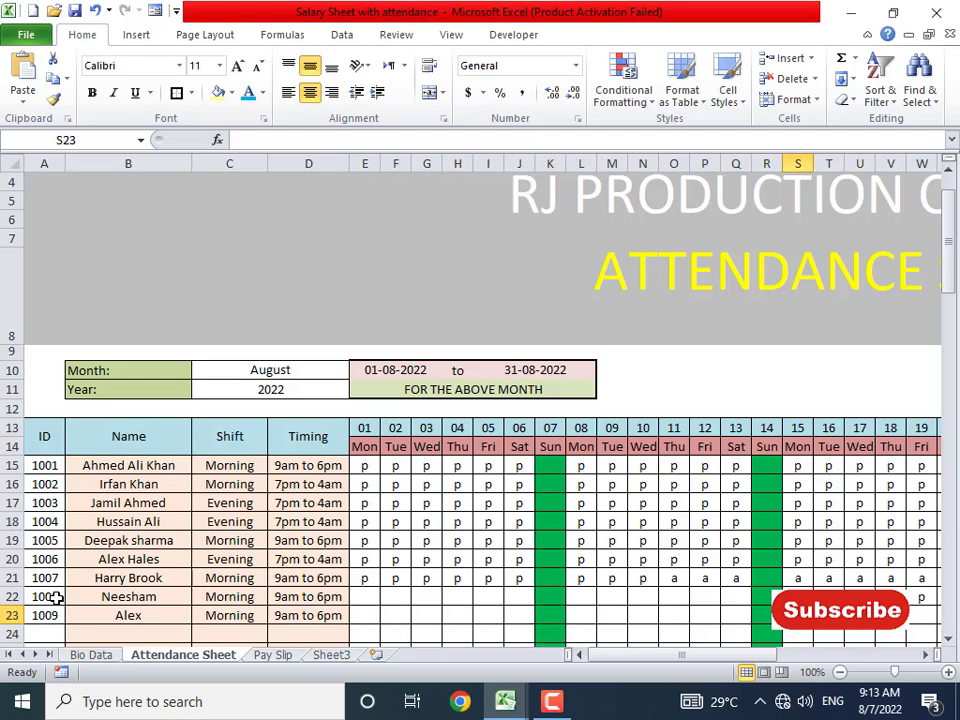
- Mark the 15th through the 20th as present with 'p'
{"action": "key", "text": "shift+Right"}
{"action": "key", "text": "shift+Right"}
{"action": "key", "text": "shift+Right"}
{"action": "key", "text": "shift+Right"}
{"action": "key", "text": "shift+Right"}
{"action": "key", "text": "shift+Right"}
{"action": "key", "text": "shift+Right"}
{"action": "key", "text": "shift+Right"}
{"action": "key", "text": "shift+Left"}
{"action": "key", "text": "shift+Left"}
{"action": "key", "text": "shift+Left"}
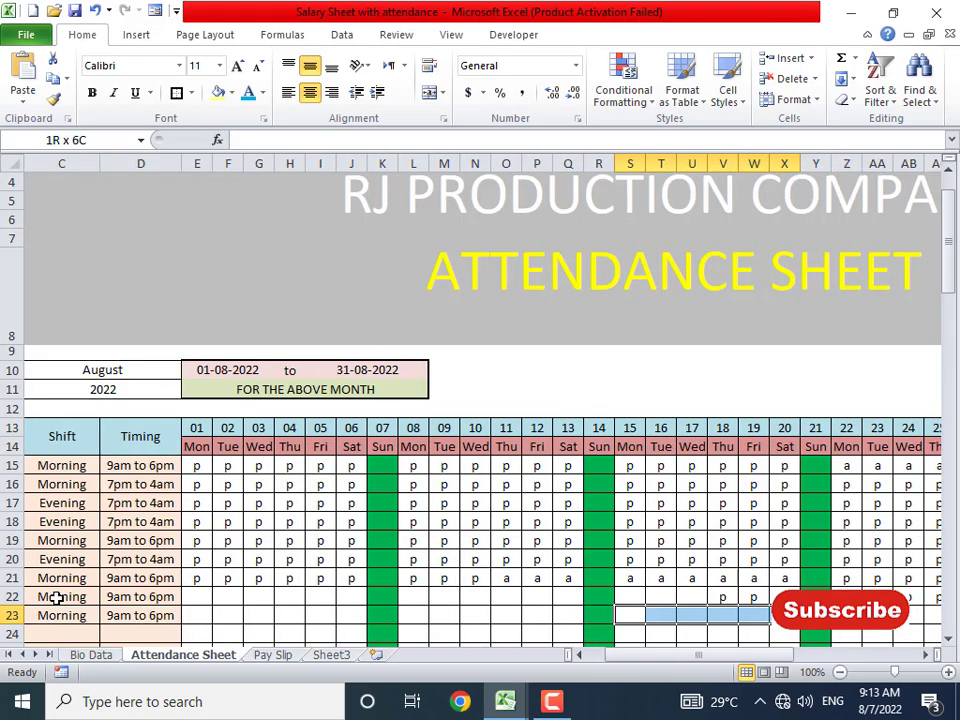
{"action": "type", "text": "p"}
{"action": "key", "text": "Return"}
{"action": "type", "text": "p"}
{"action": "key", "text": "Return"}
{"action": "type", "text": "p"}
{"action": "key", "text": "Return"}
{"action": "type", "text": "p"}
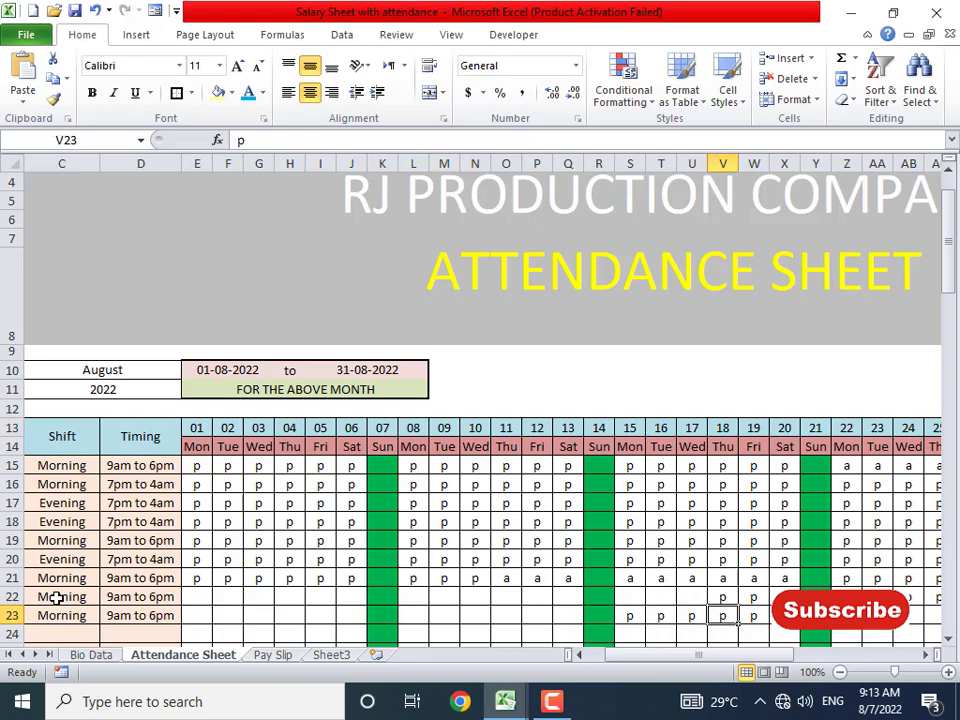
{"action": "key", "text": "Return"}
- Mark the 22nd through the 27th as present with 'p'
{"action": "type", "text": "p"}
{"action": "key", "text": "Return"}
{"action": "type", "text": "p"}
{"action": "key", "text": "Right"}
{"action": "key", "text": "Right"}
{"action": "key", "text": "shift+Right"}
{"action": "key", "text": "shift+Right"}
{"action": "key", "text": "shift+Right"}
{"action": "key", "text": "shift+Right"}
{"action": "key", "text": "shift+Right"}
{"action": "key", "text": "shift+Right"}
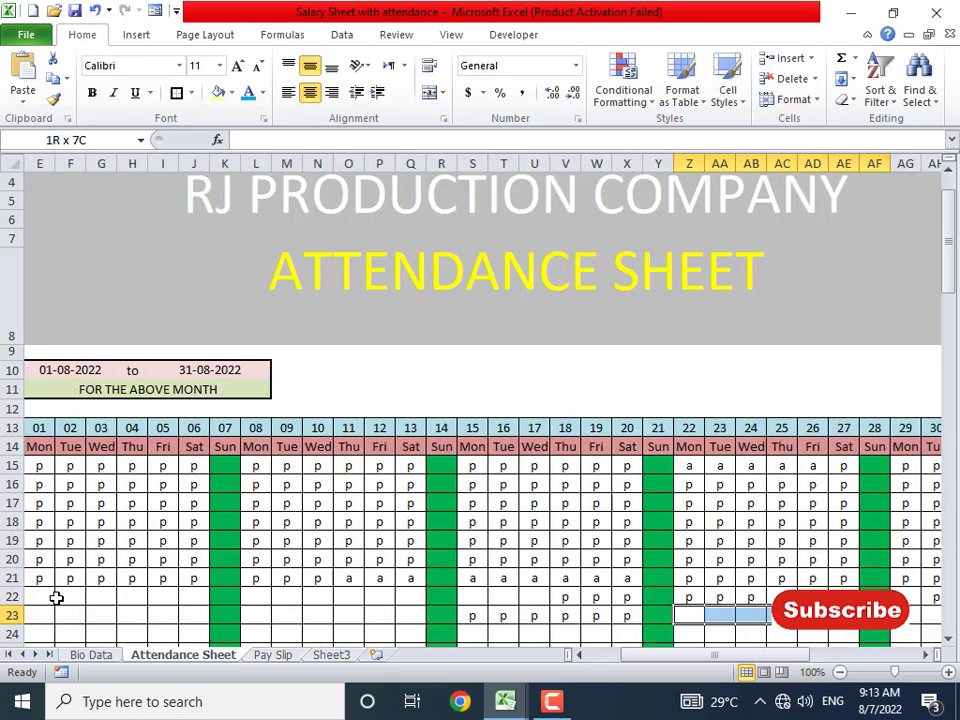
{"action": "key", "text": "shift+Left"}
{"action": "type", "text": "p"}
{"action": "key", "text": "Return"}
{"action": "type", "text": "p"}
{"action": "key", "text": "Return"}
{"action": "type", "text": "p"}
{"action": "key", "text": "Return"}
{"action": "type", "text": "p"}
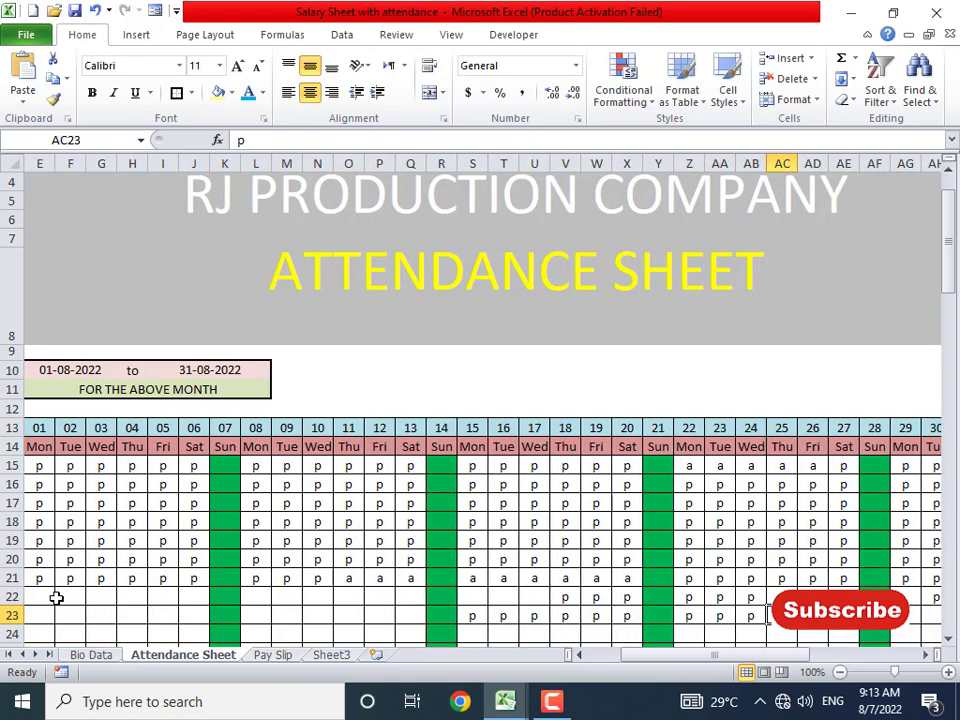
{"action": "key", "text": "Return"}
{"action": "type", "text": "p"}
{"action": "key", "text": "Return"}
{"action": "type", "text": "p"}
{"action": "key", "text": "Right"}
{"action": "key", "text": "Right"}
- Fill 'p' into the 29th–31st at once, cancelling the accidental PDF print
{"action": "key", "text": "shift+Right"}
{"action": "key", "text": "shift+Right"}
{"action": "key", "text": "shift+Right"}
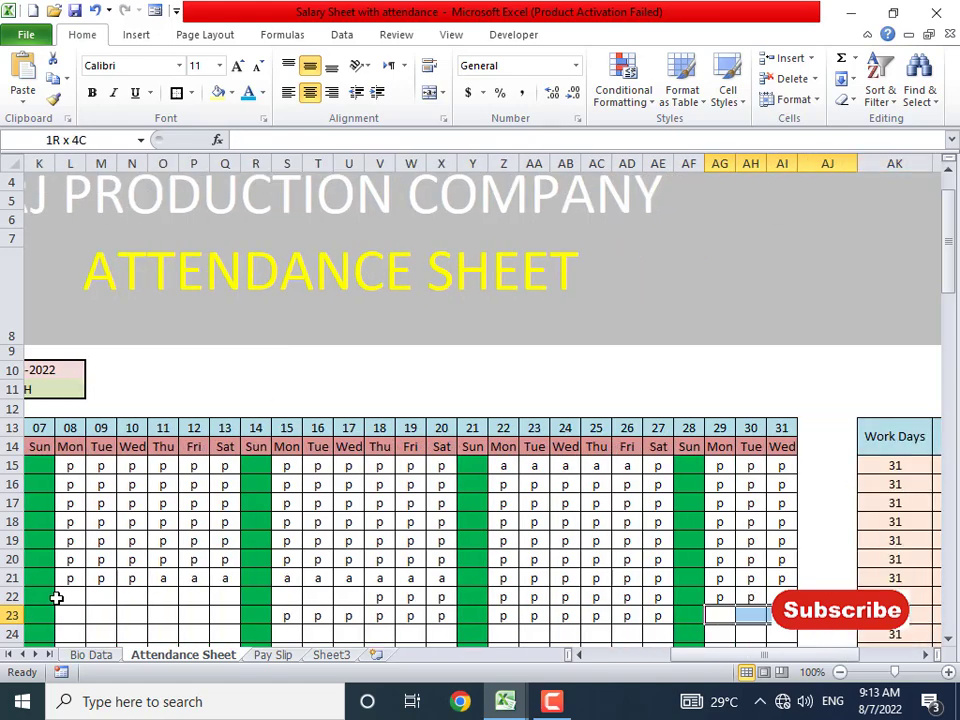
{"action": "key", "text": "shift+Left"}
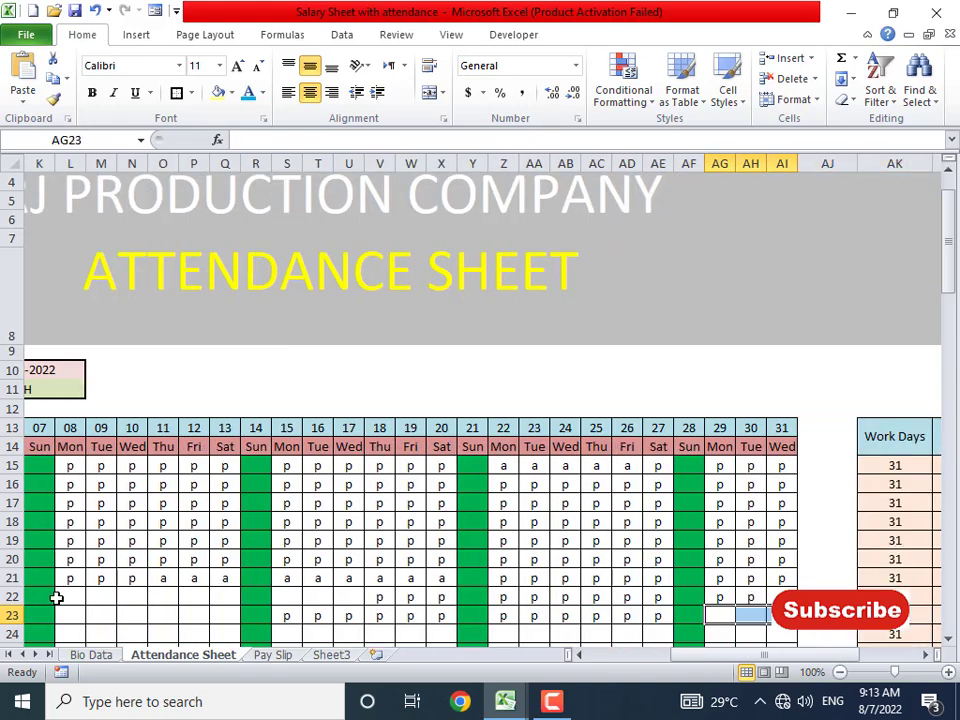
{"action": "key", "text": "ctrl+p"}
{"action": "key", "text": "Return"}
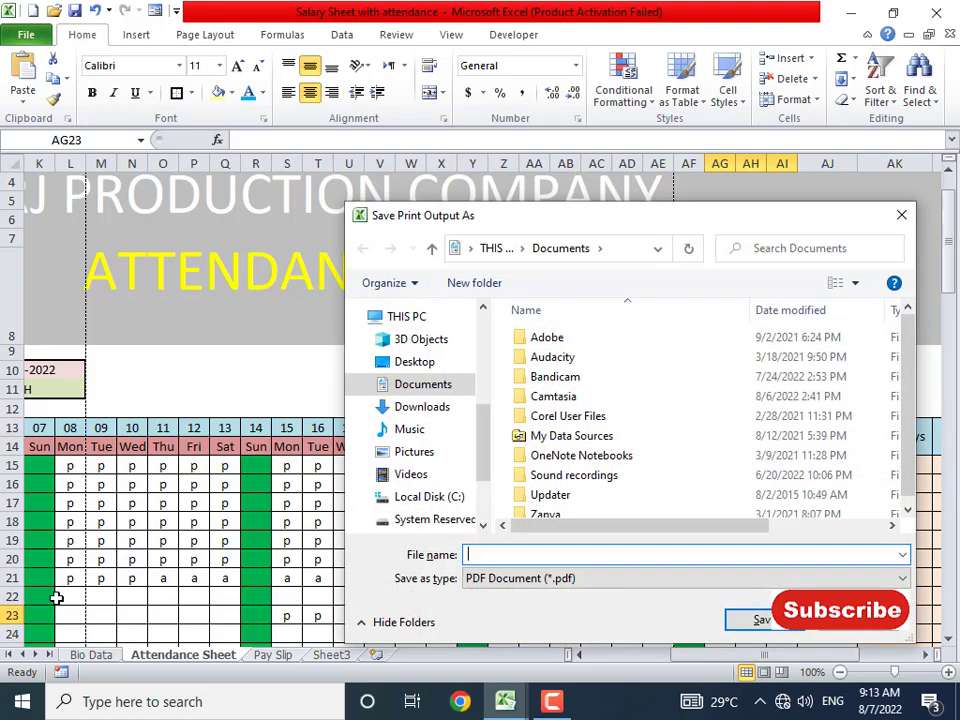
{"action": "key", "text": "Escape"}
{"action": "key", "text": "ctrl+p"}
{"action": "key", "text": "Return"}
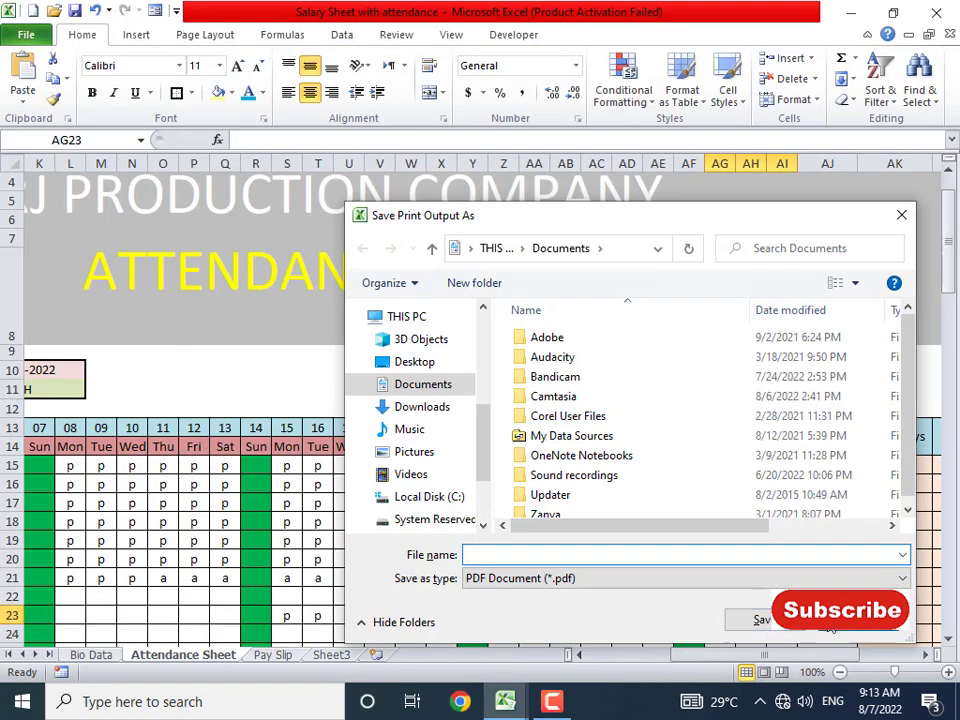
{"action": "key", "text": "Escape"}
{"action": "type", "text": "p"}
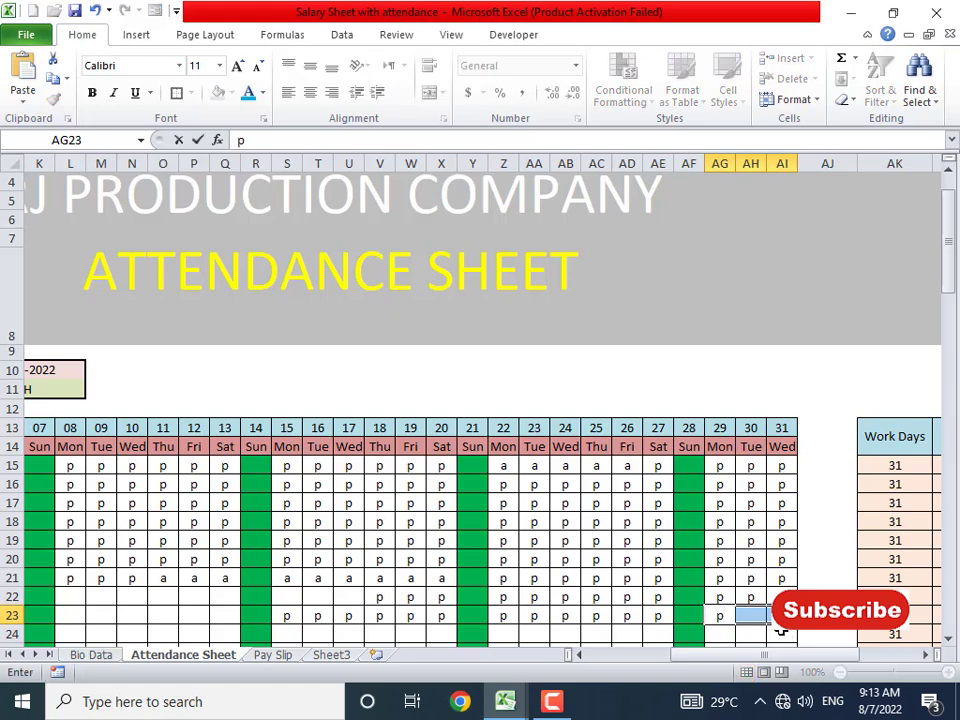
{"action": "key", "text": "ctrl+Return"}
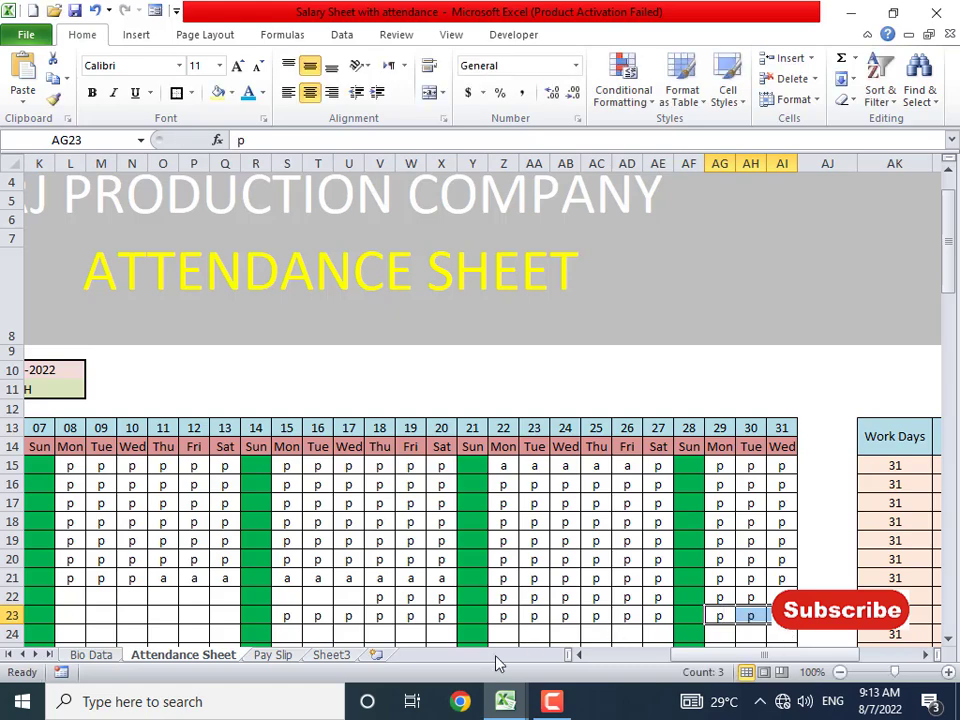
- Enter employee ID 1009 in the Pay Slip's ID cell C12
{"action": "left_click", "coordinate": [272, 655]}
{"action": "left_click", "coordinate": [287, 438]}
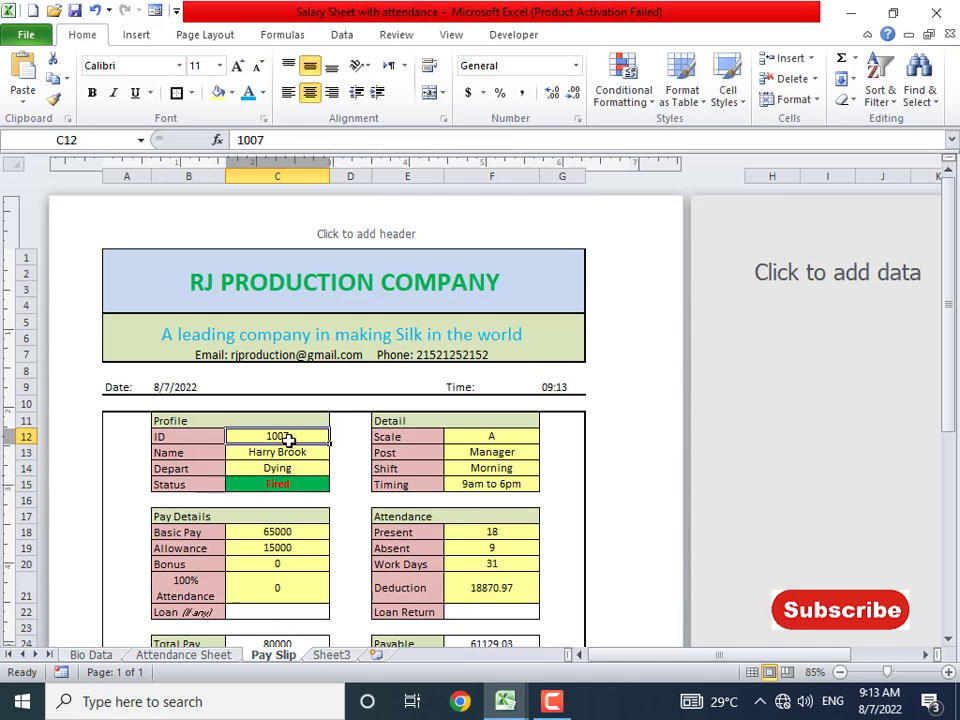
{"action": "type", "text": "1009"}
{"action": "key", "text": "Return"}
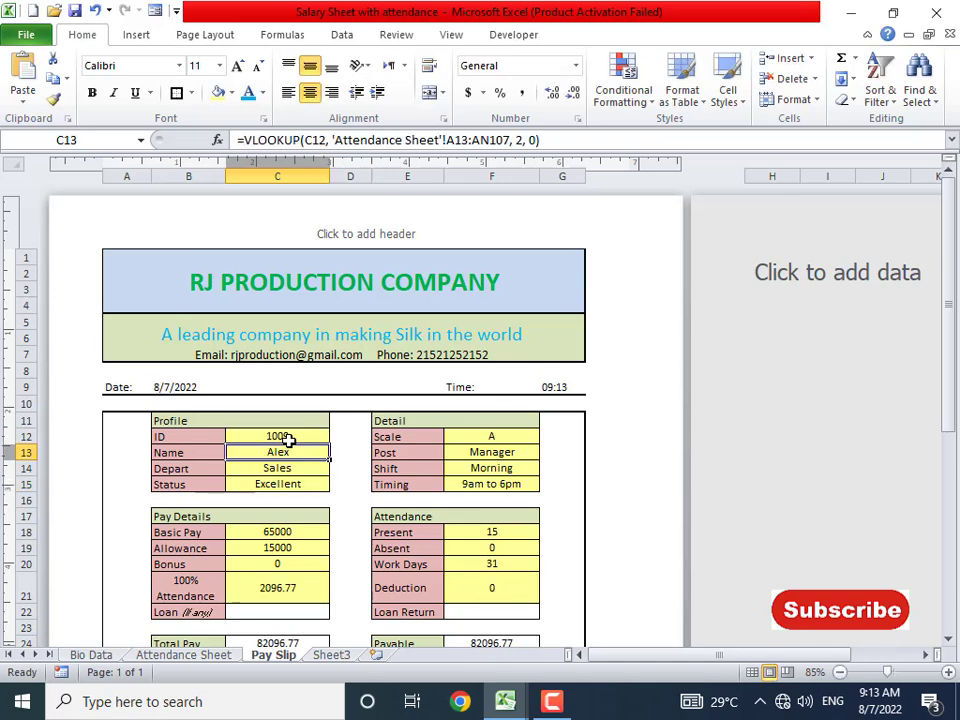
- Review the Present, Absent and attendance-bonus formulas and the barcode for 1009
{"action": "left_click", "coordinate": [491, 551]}
{"action": "left_click", "coordinate": [489, 532]}
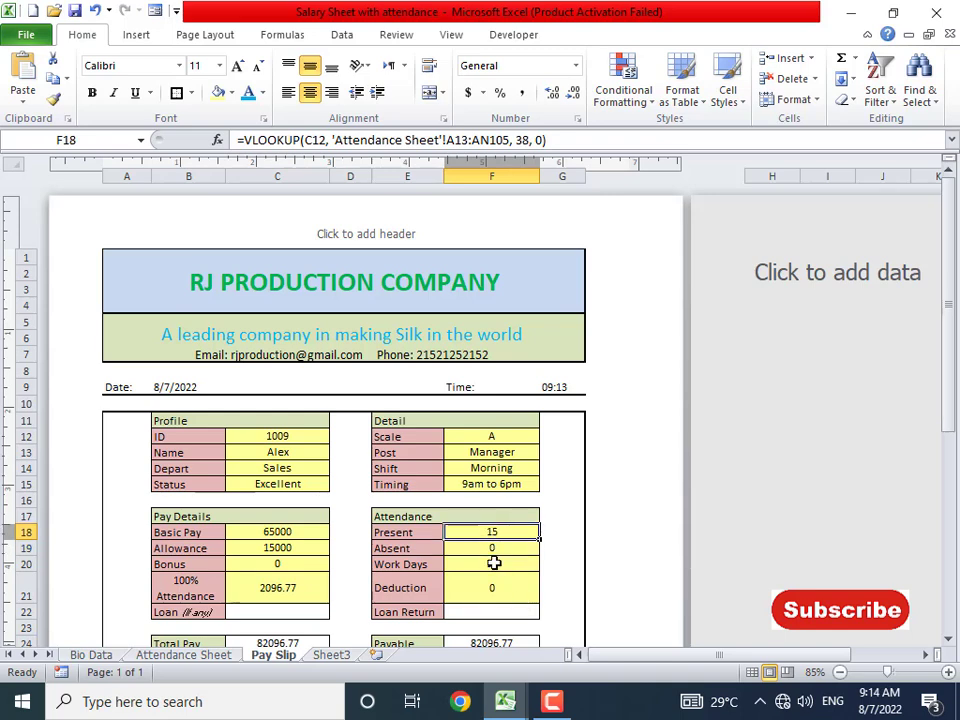
{"action": "left_click", "coordinate": [491, 543]}
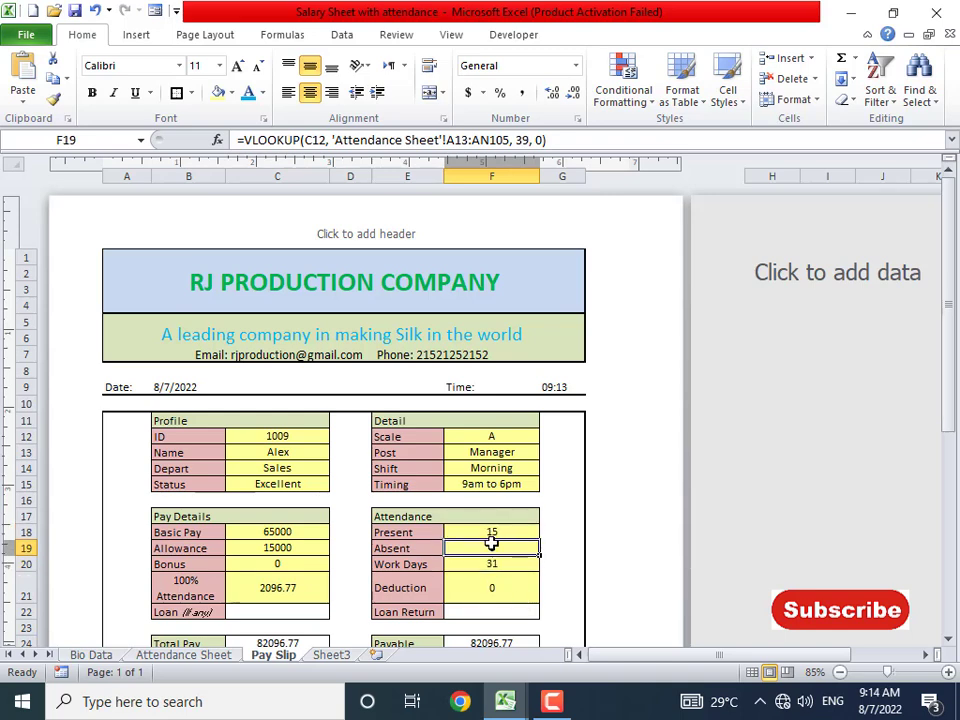
{"action": "left_click", "coordinate": [309, 601]}
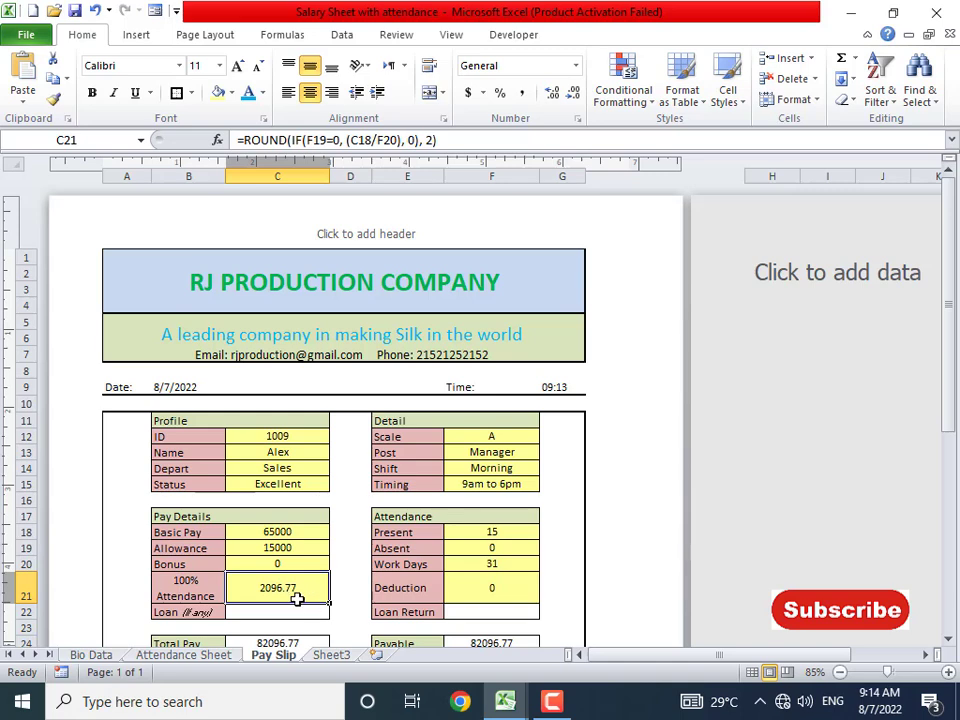
{"action": "scroll", "coordinate": [300, 598], "scroll_direction": "down", "scroll_amount": 3}
{"action": "scroll", "coordinate": [328, 615], "scroll_direction": "down", "scroll_amount": 2}
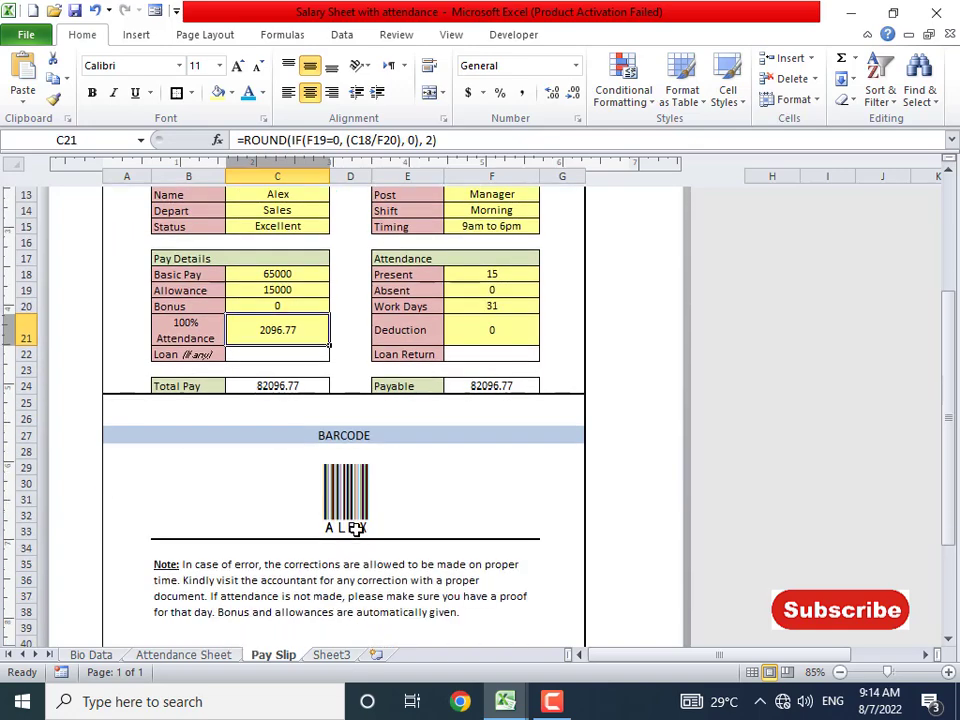
{"action": "left_click", "coordinate": [355, 530]}
{"action": "left_click", "coordinate": [184, 655]}
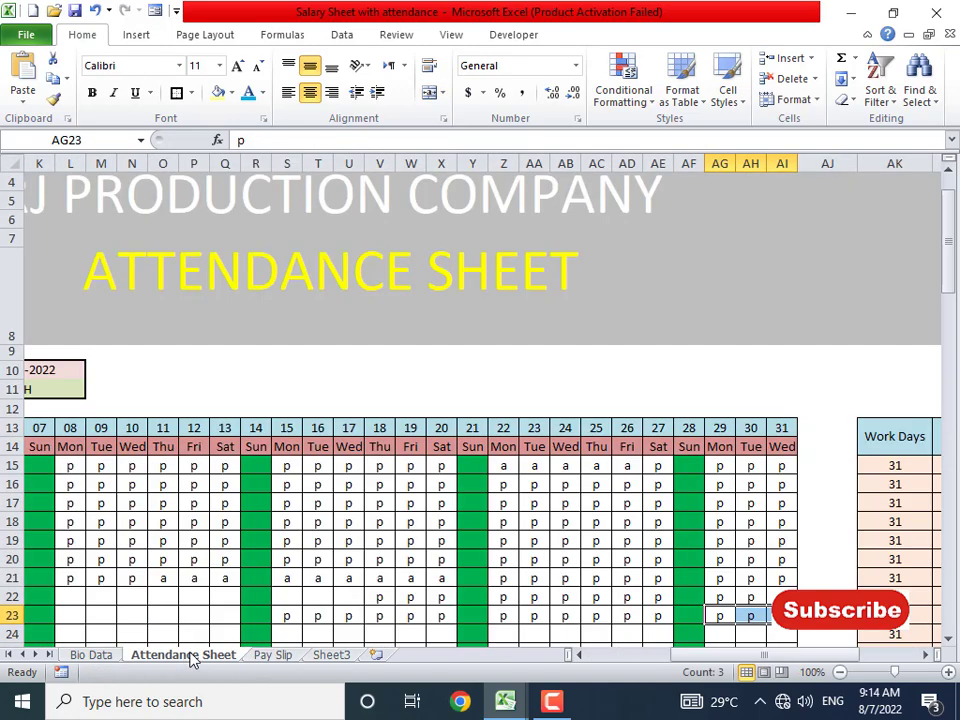
- On the Bio Data sheet, start Save As with the file type set to Excel Template
{"action": "left_click", "coordinate": [88, 656]}
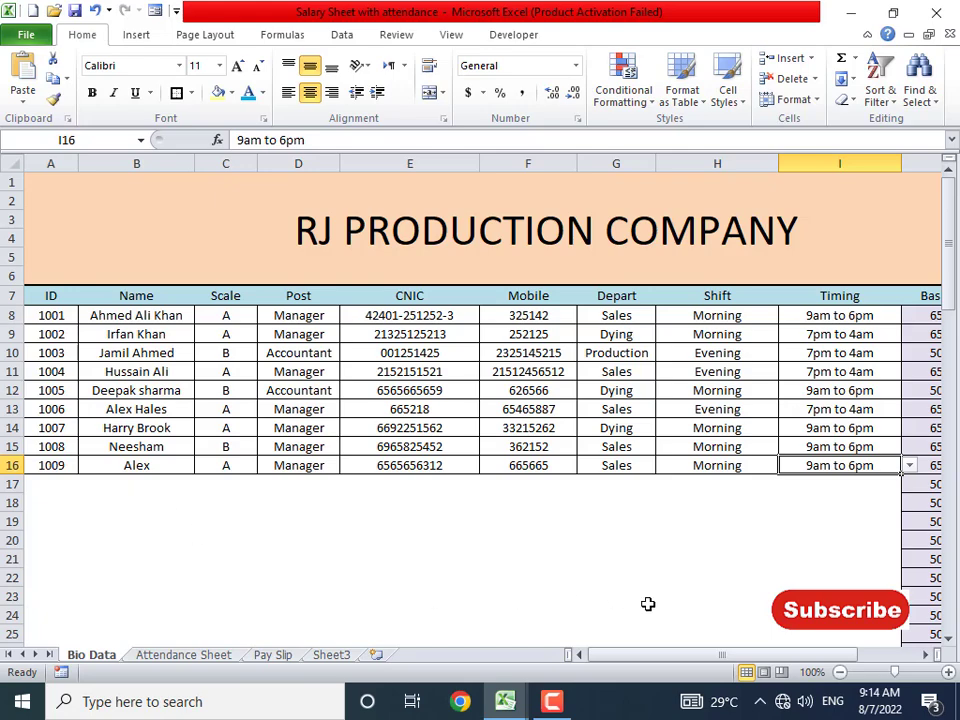
{"action": "left_click_drag", "start_coordinate": [647, 656], "coordinate": [546, 651]}
{"action": "left_click", "coordinate": [202, 503]}
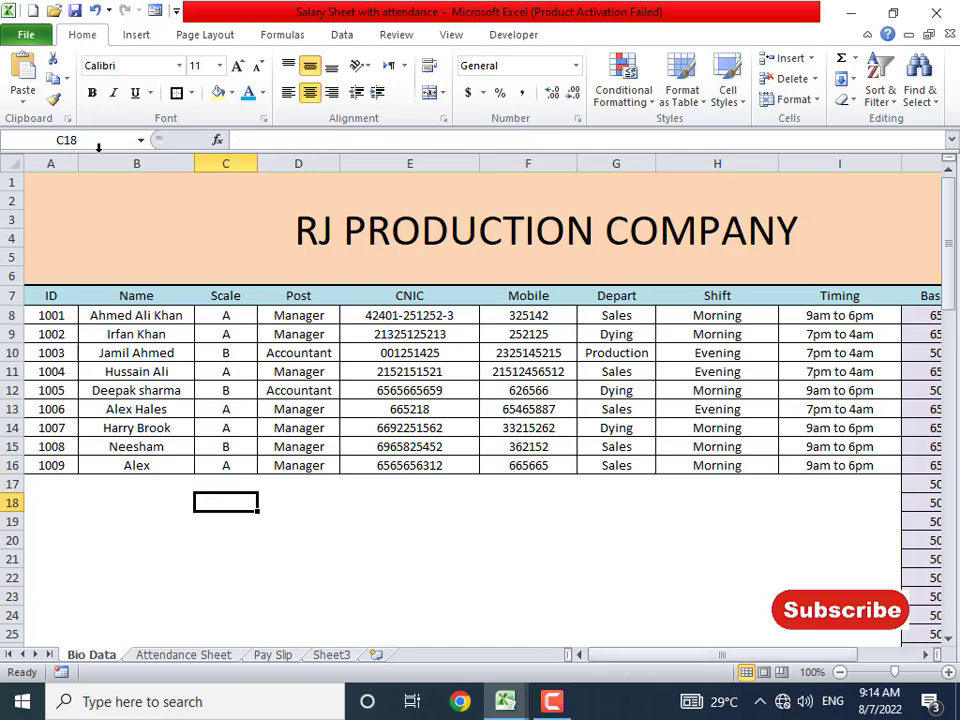
{"action": "left_click", "coordinate": [26, 35]}
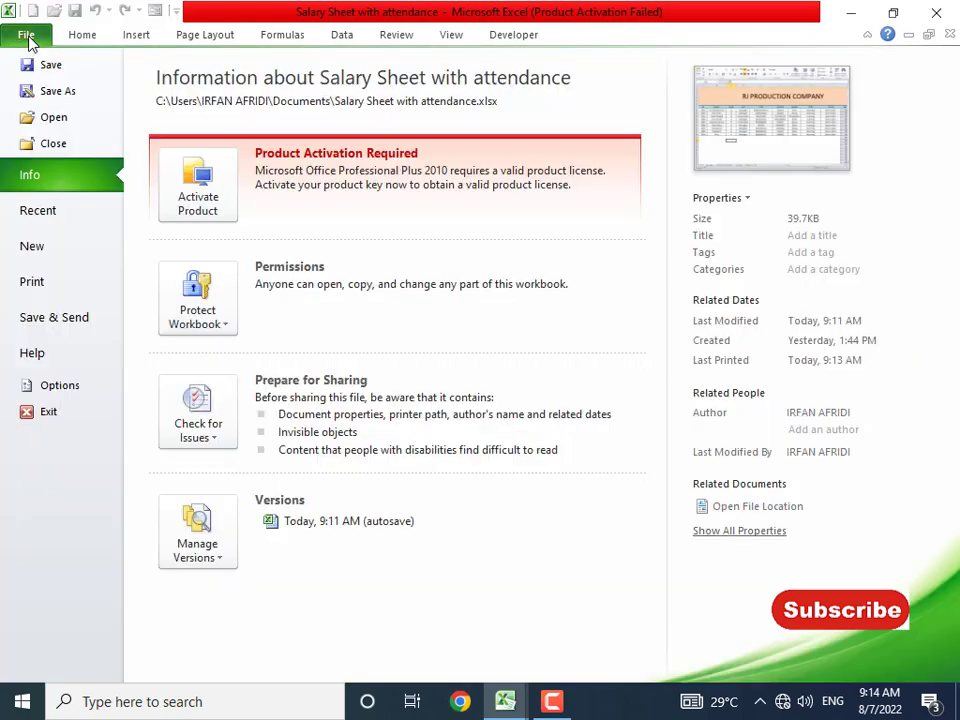
{"action": "left_click", "coordinate": [58, 91]}
{"action": "left_click", "coordinate": [224, 344]}
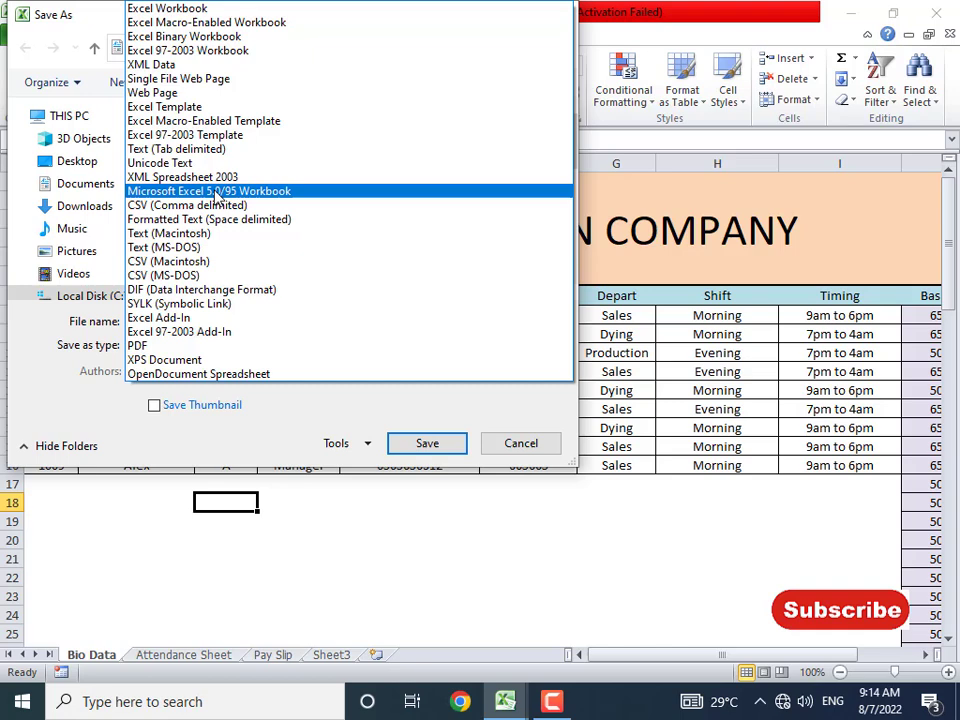
{"action": "left_click", "coordinate": [190, 107]}
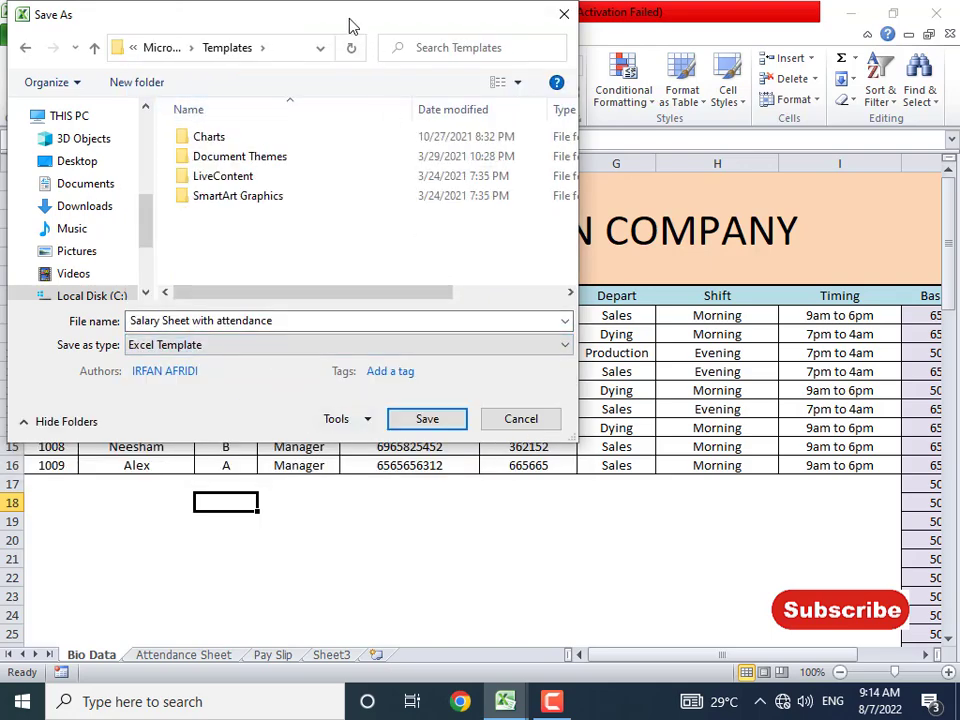
- Name the template 'Monthly Salary Sheet' and save it
{"action": "left_click_drag", "start_coordinate": [353, 24], "coordinate": [643, 173]}
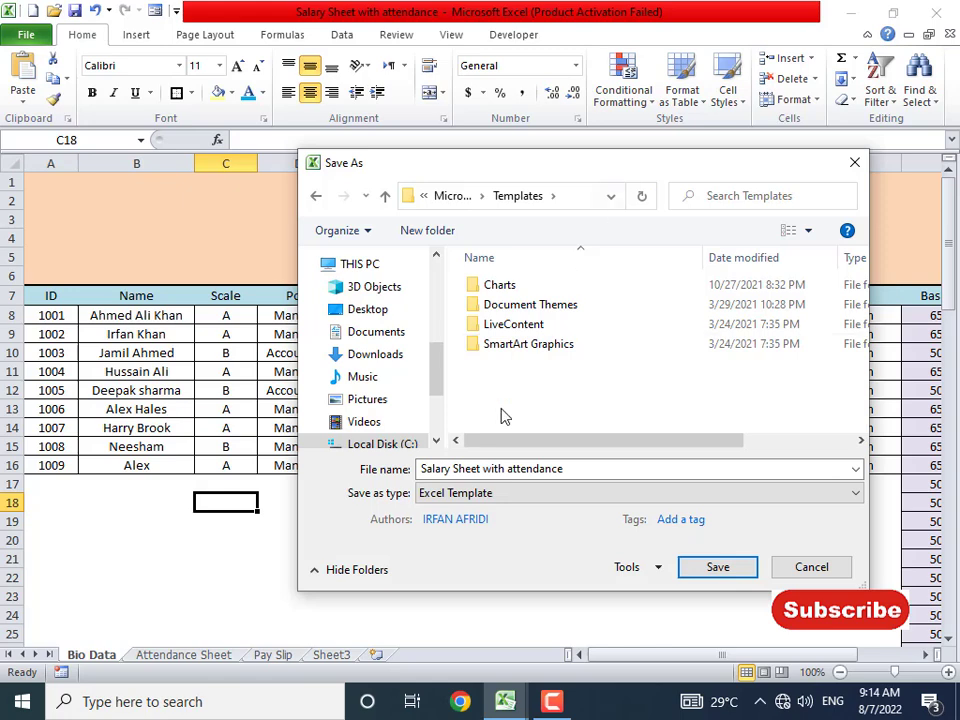
{"action": "double_click", "coordinate": [428, 468]}
{"action": "left_click", "coordinate": [452, 468]}
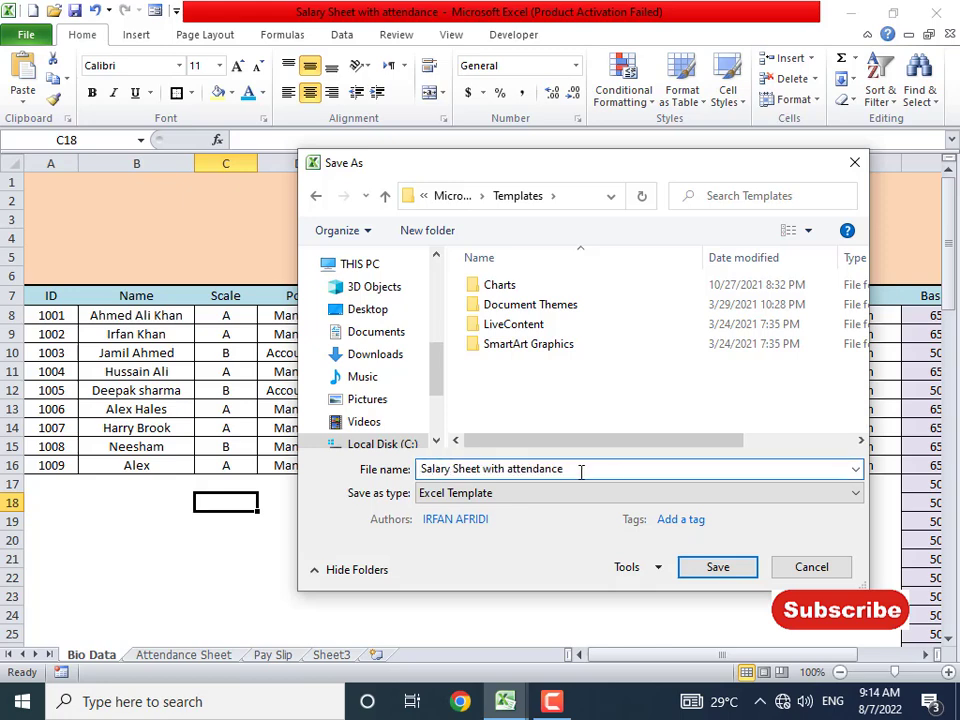
{"action": "left_click_drag", "start_coordinate": [580, 470], "coordinate": [420, 470]}
{"action": "type", "text": "Sa"}
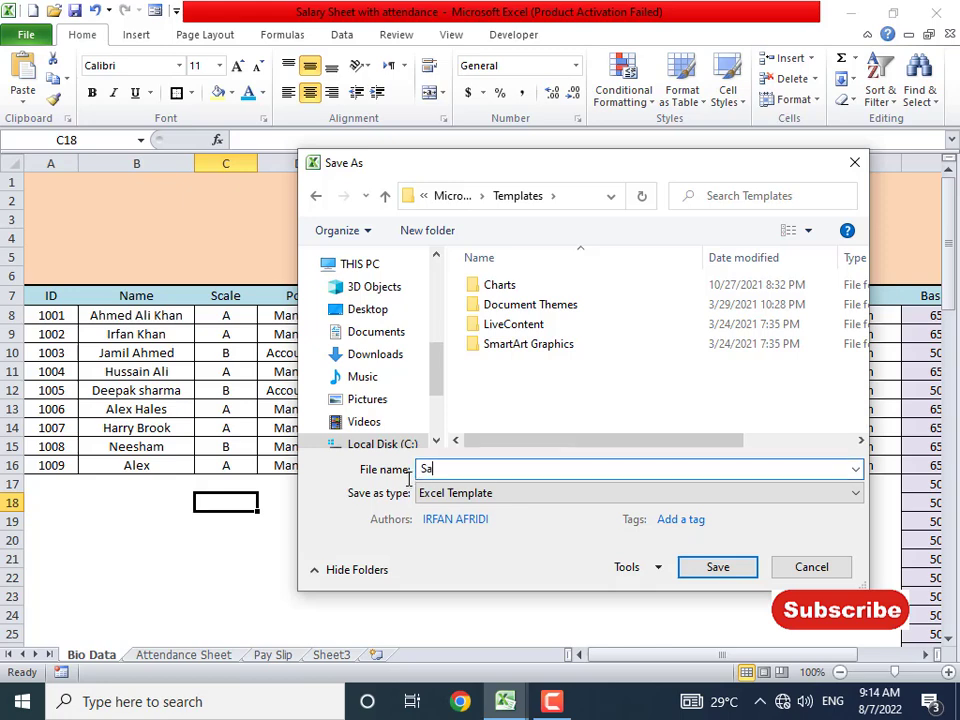
{"action": "key", "text": "BackSpace"}
{"action": "key", "text": "BackSpace"}
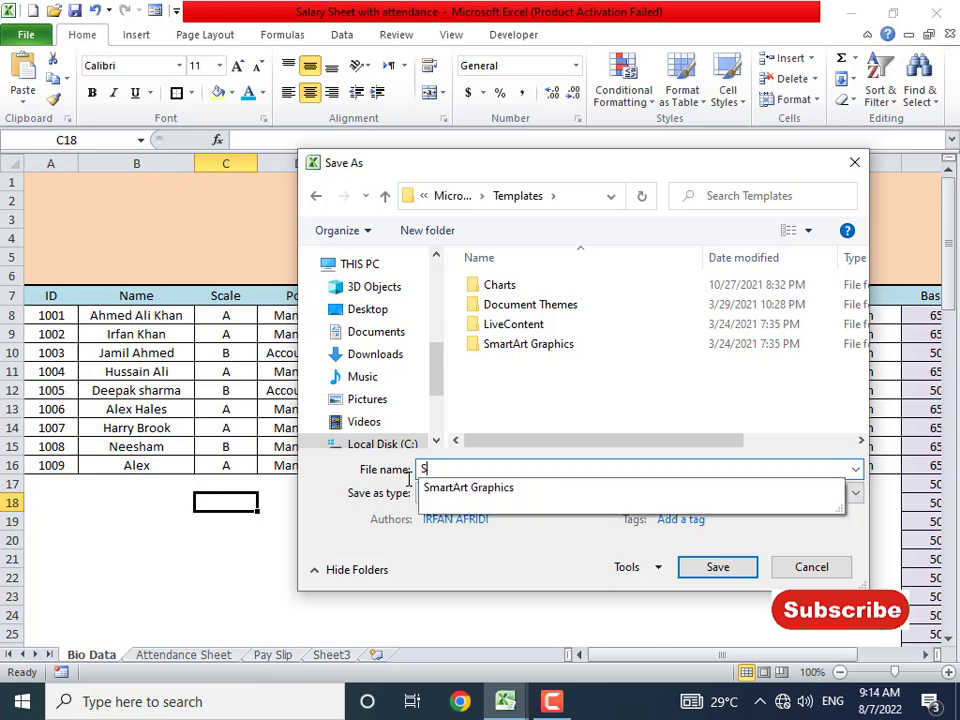
{"action": "type", "text": "Month"}
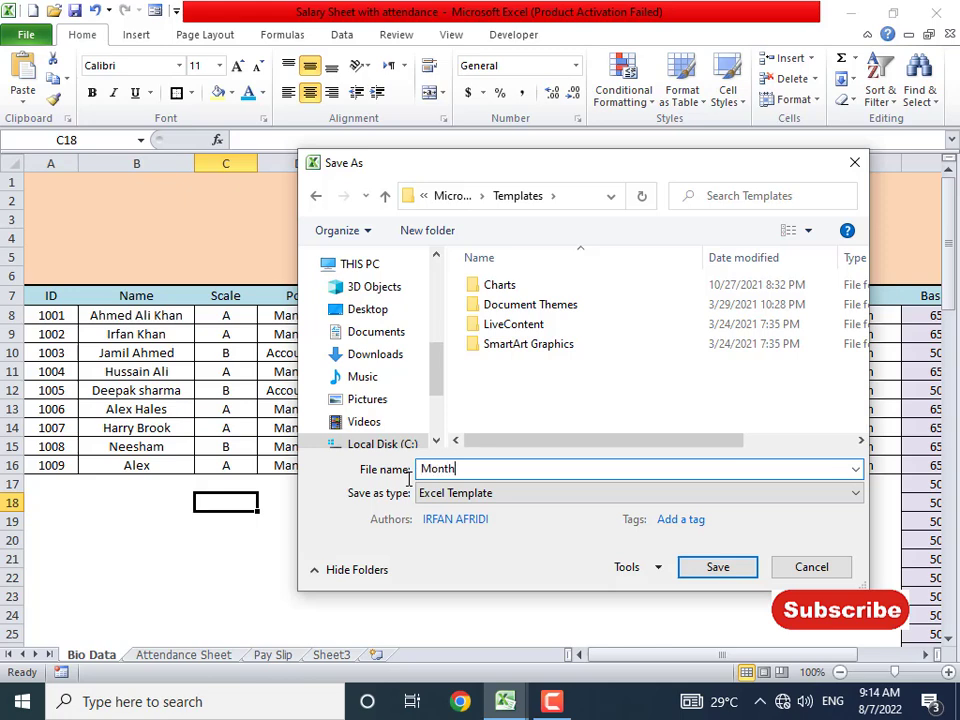
{"action": "type", "text": "ly Salary Sheet"}
{"action": "key", "text": "Return"}
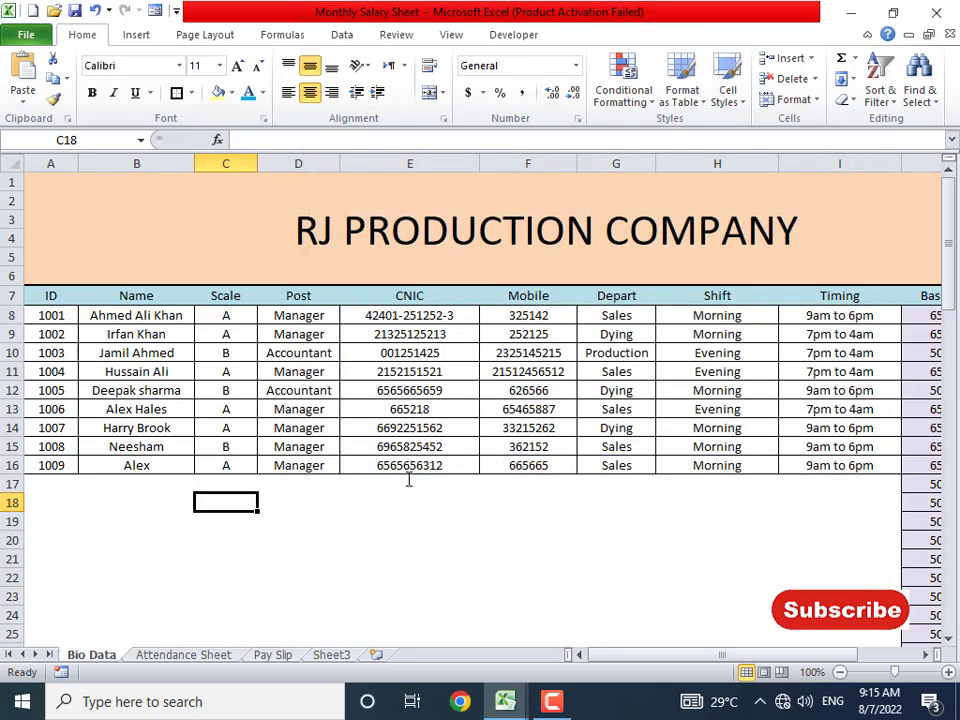
- Close the workbooks, saving Salary Sheet, and create a new workbook from the Monthly Salary Sheet template
{"action": "key", "text": "alt+F4"}
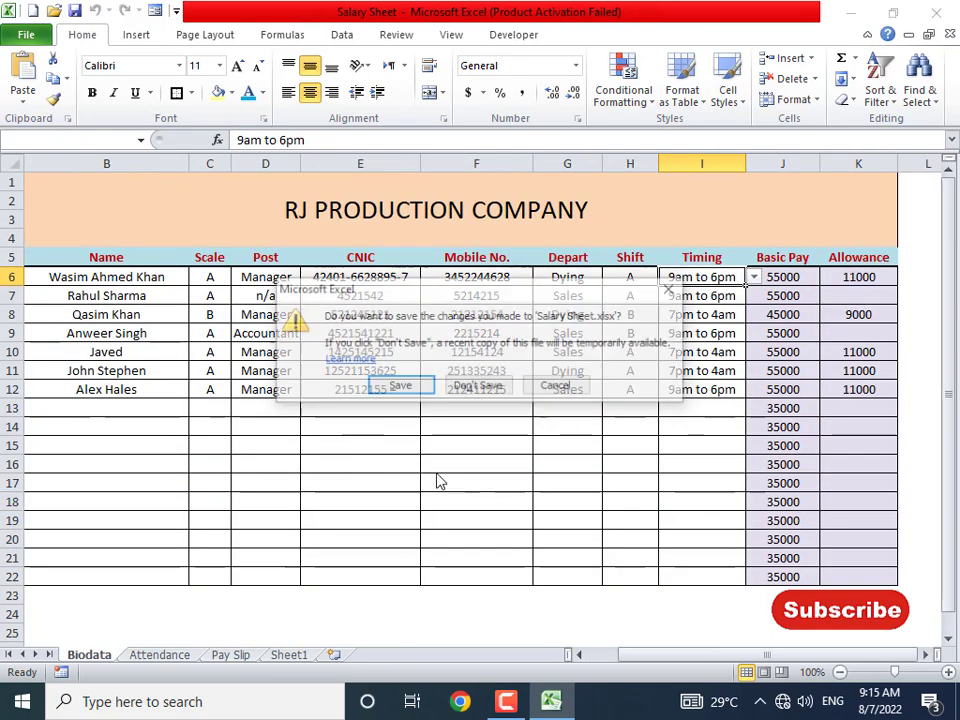
{"action": "left_click", "coordinate": [422, 390]}
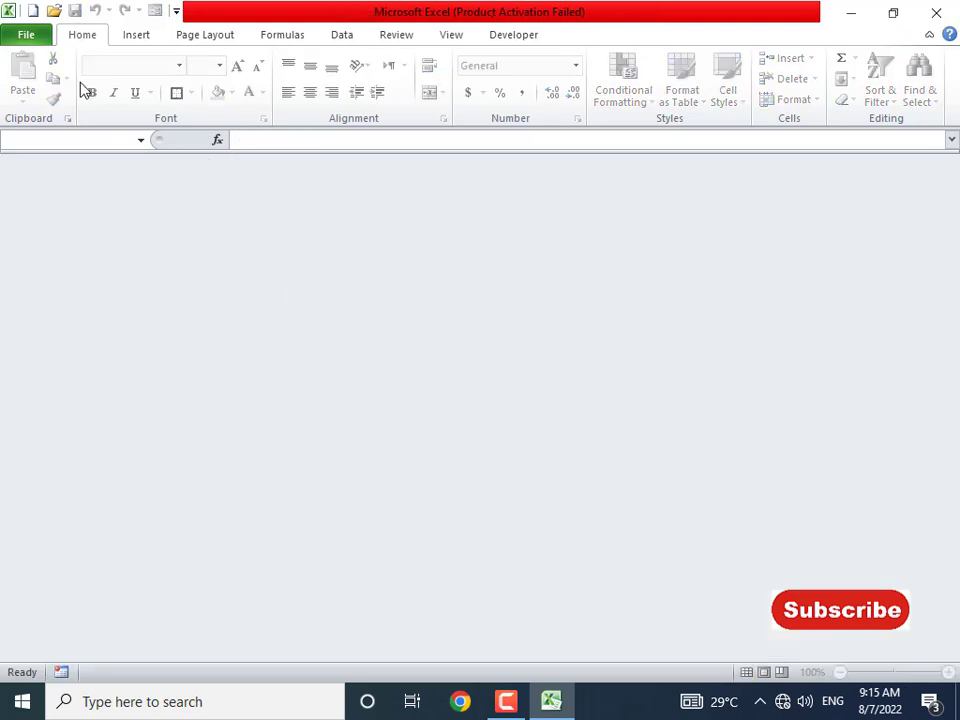
{"action": "left_click", "coordinate": [27, 37]}
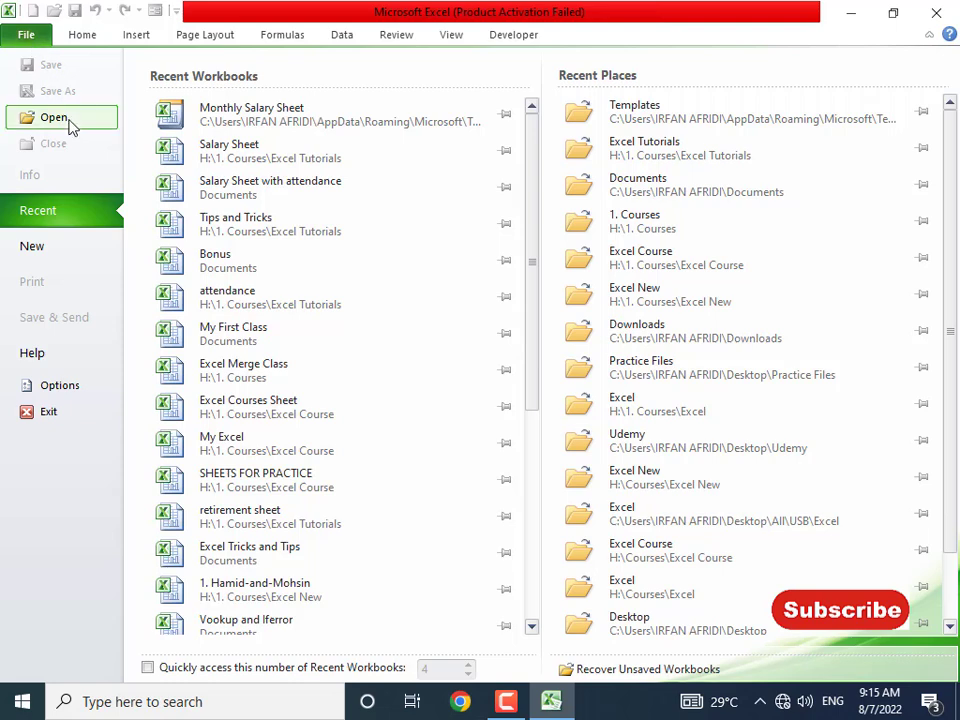
{"action": "left_click", "coordinate": [44, 252]}
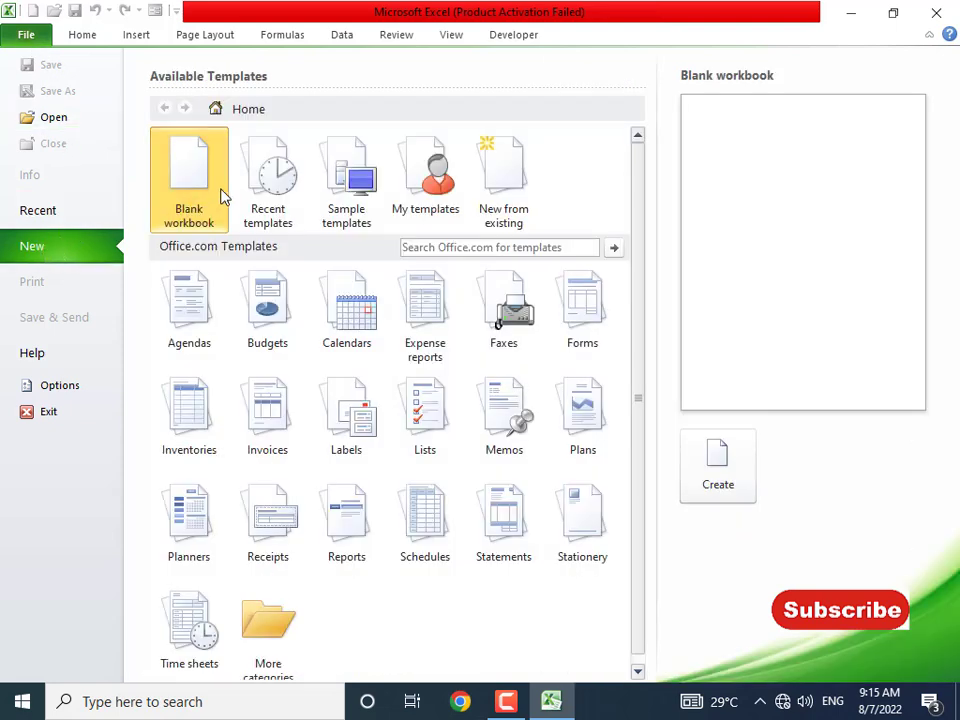
{"action": "left_click", "coordinate": [443, 190]}
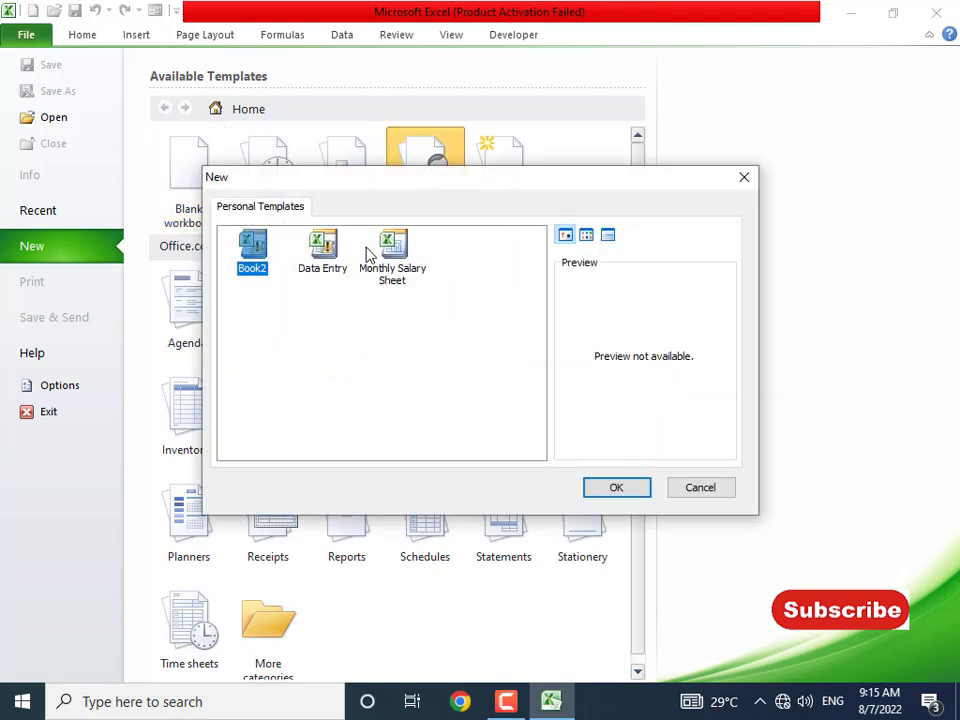
{"action": "left_click", "coordinate": [393, 250]}
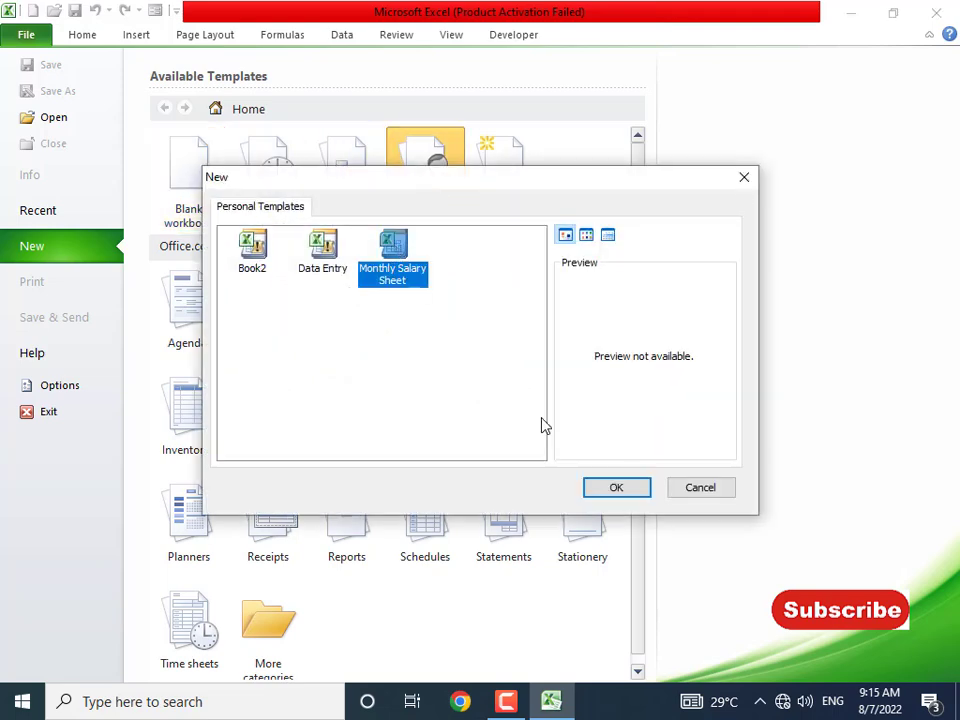
{"action": "left_click", "coordinate": [619, 493]}
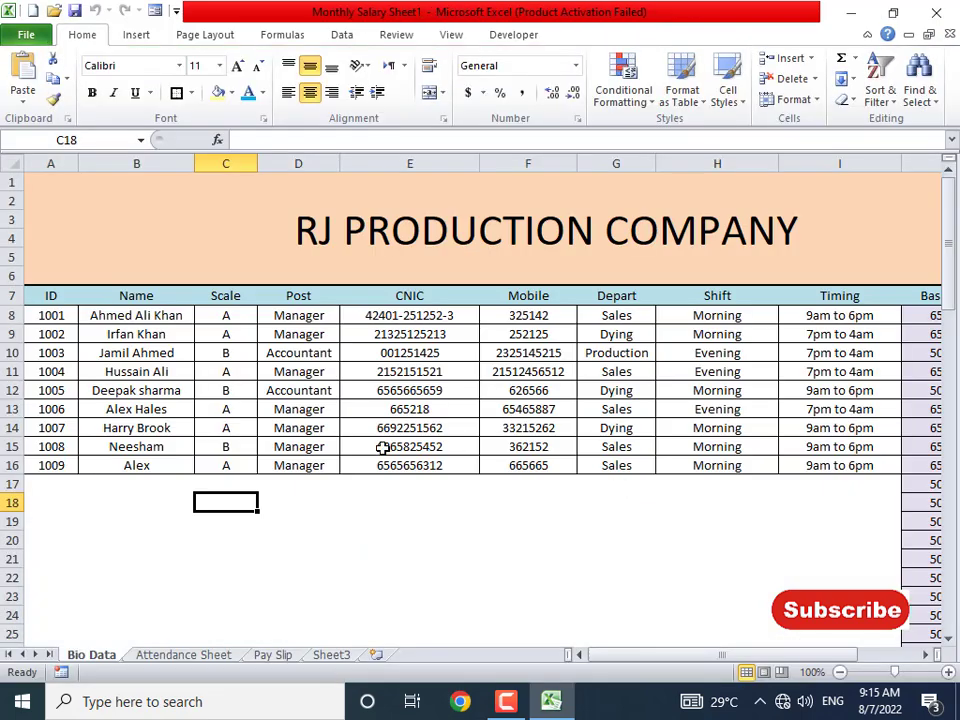
- Check the Attendance Sheet, Pay Slip and Bio Data sheets, then start saving the new workbook
{"action": "left_click", "coordinate": [195, 657]}
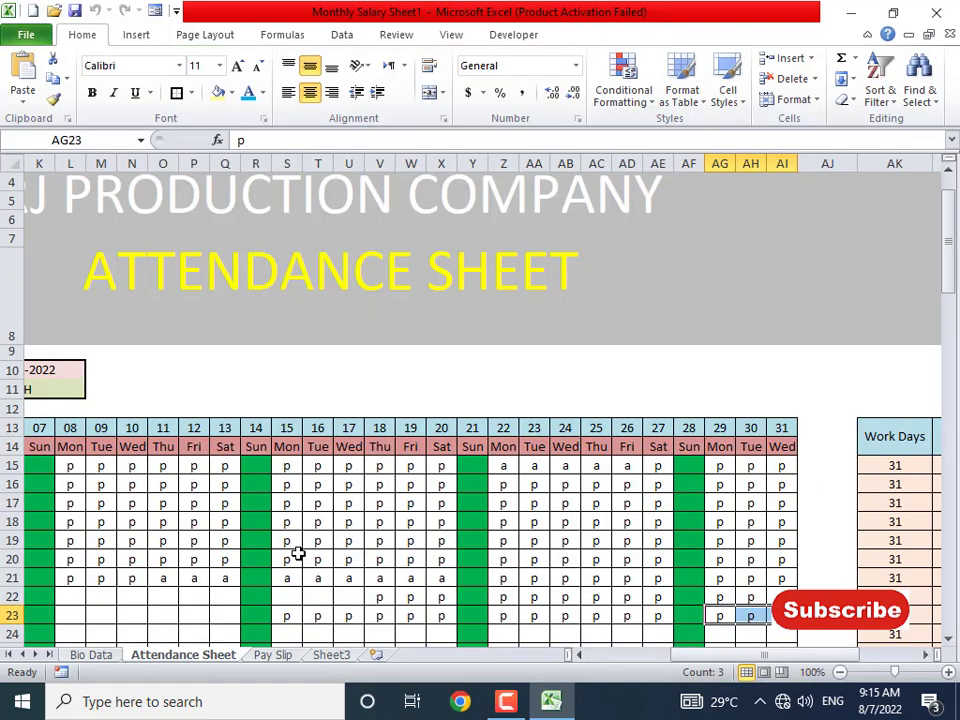
{"action": "left_click", "coordinate": [273, 655]}
{"action": "left_click", "coordinate": [203, 656]}
{"action": "left_click", "coordinate": [91, 658]}
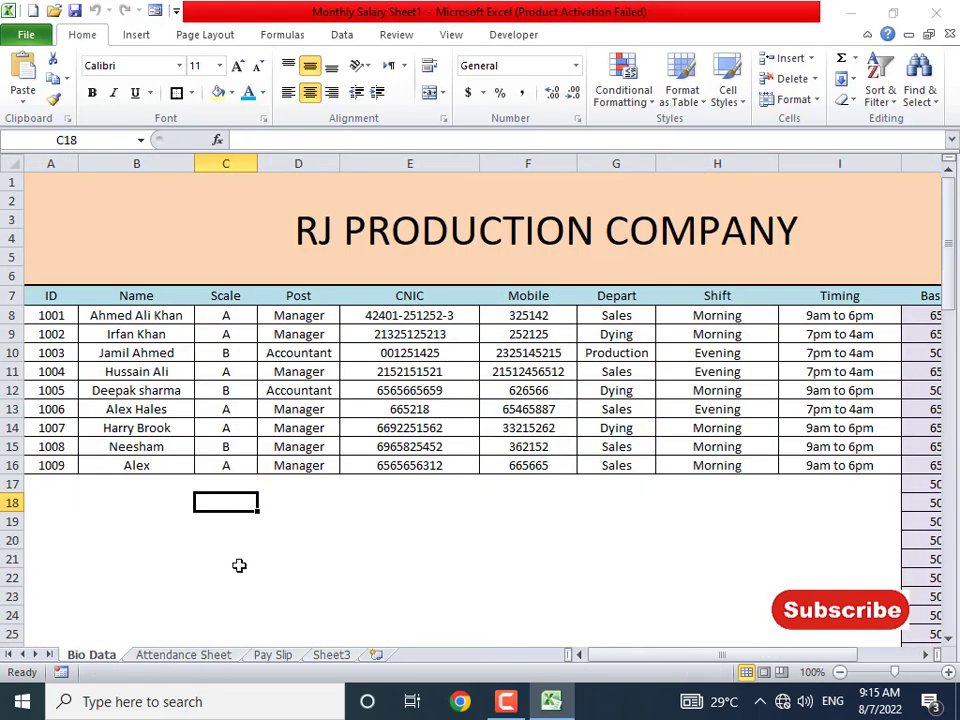
{"action": "key", "text": "ctrl+s"}
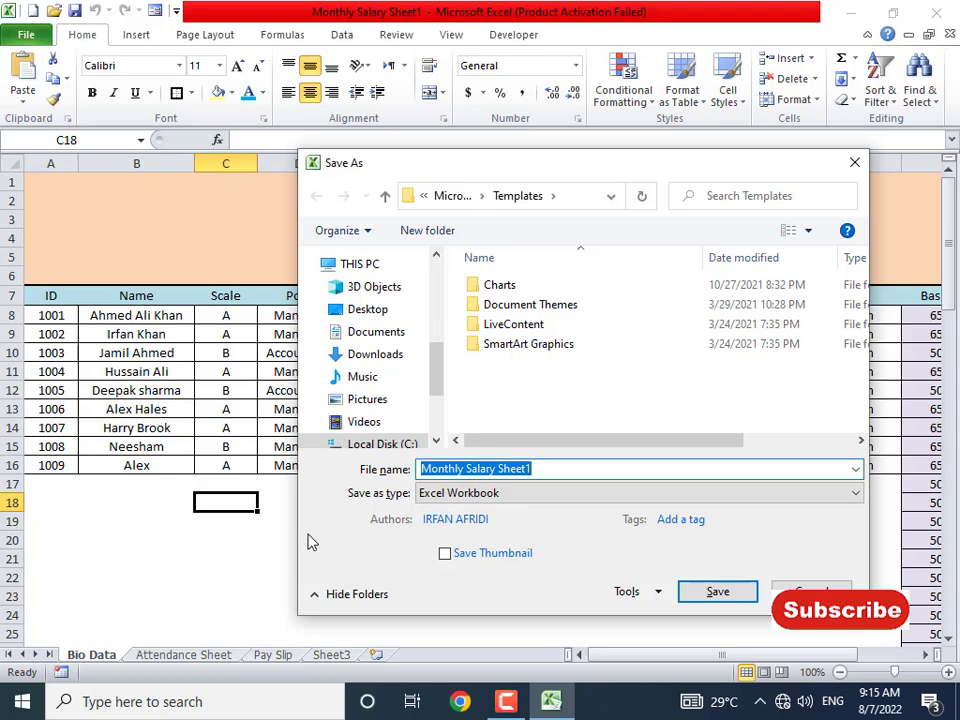